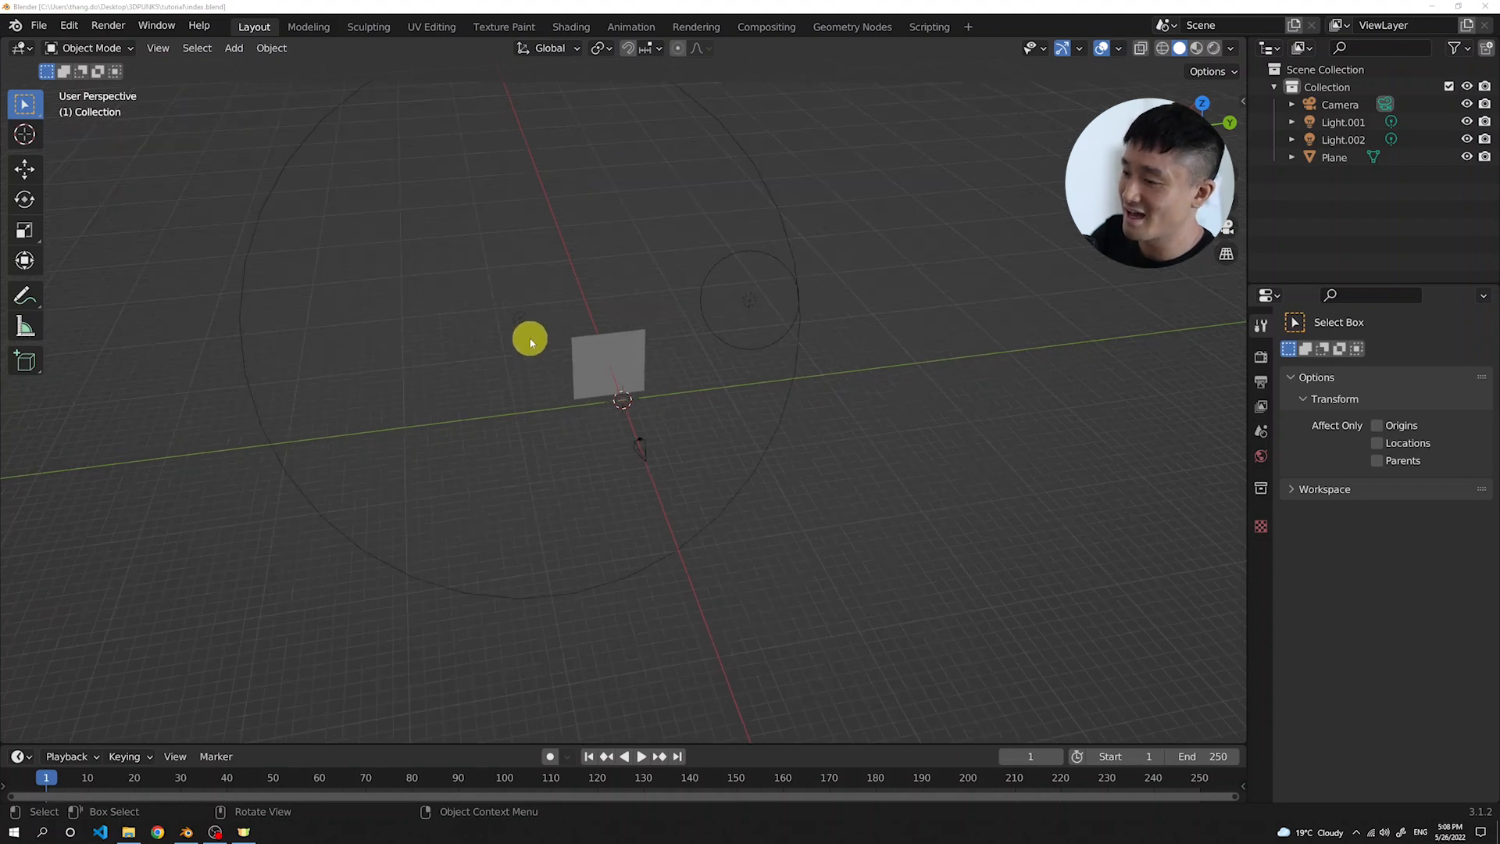
# Add a 2 m cube mesh at the world origin, in front of the upright plane
pyautogui.scroll(4, 687, 361)
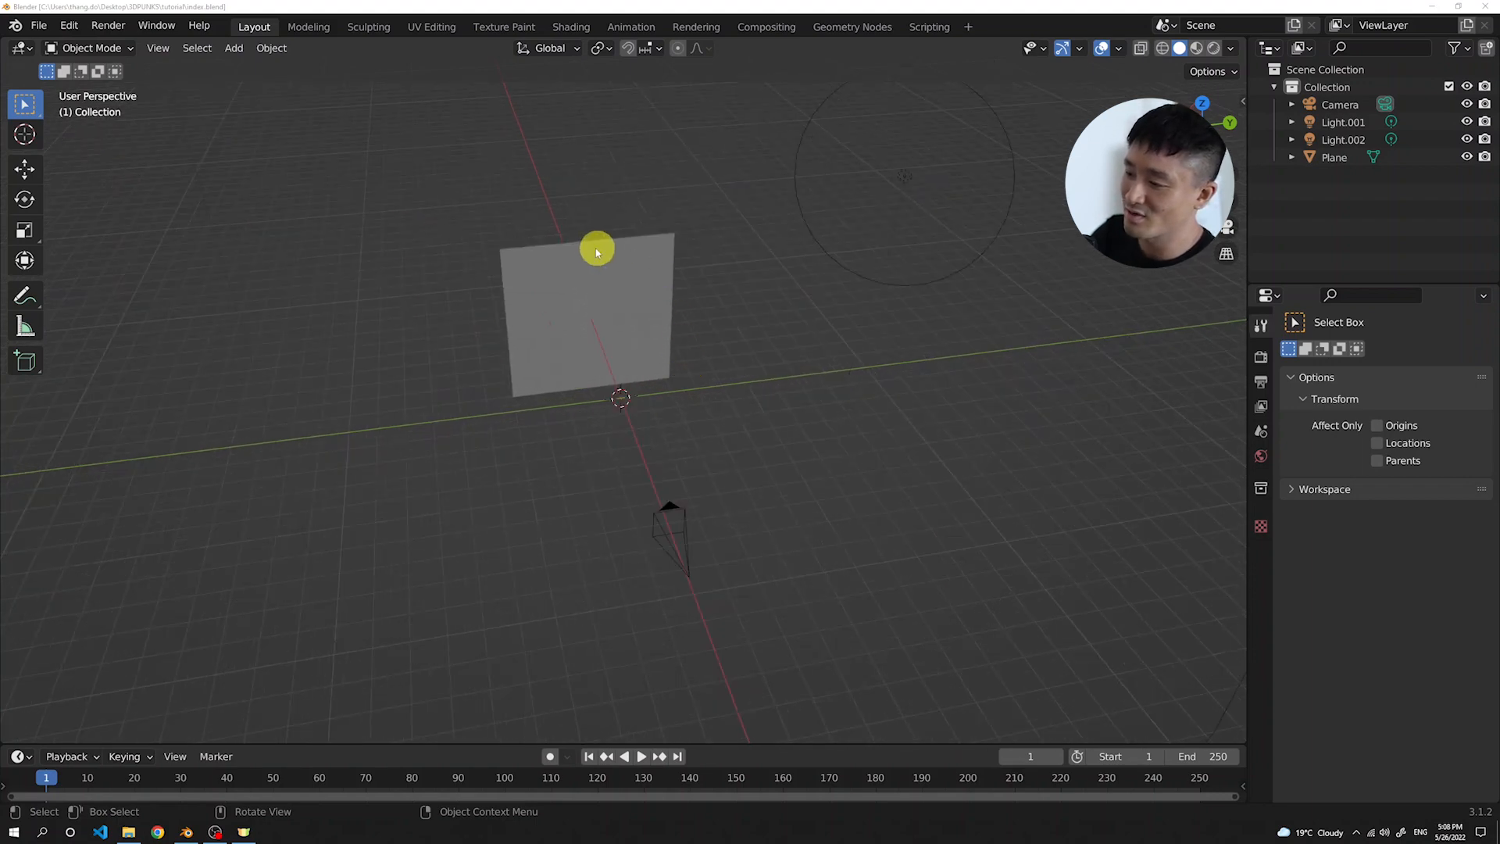
pyautogui.moveTo(591, 293); pyautogui.dragTo(635, 268, button='middle')
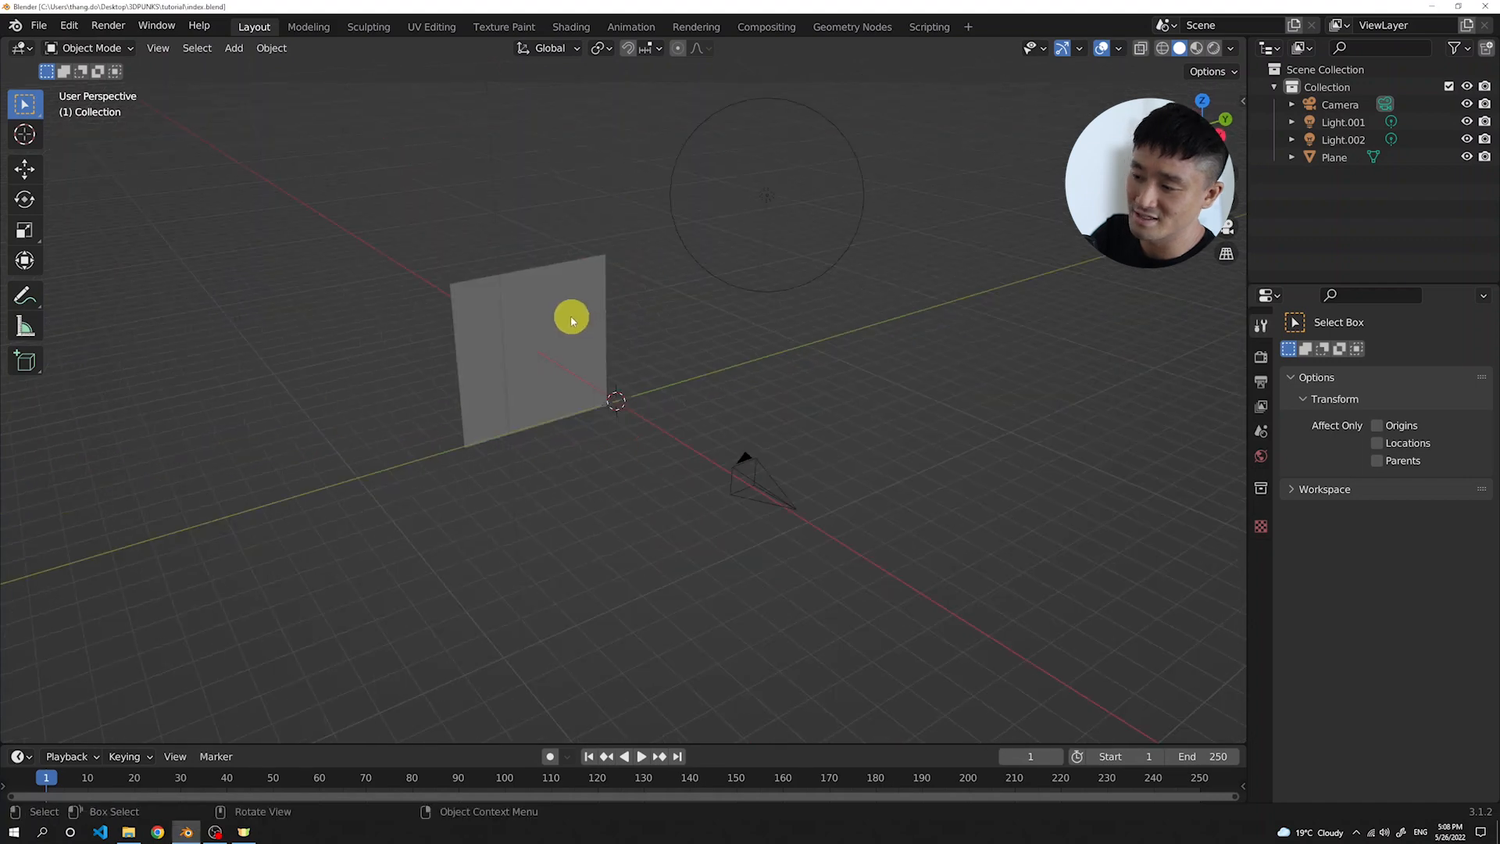
pyautogui.moveTo(570, 315); pyautogui.dragTo(562, 338, button='middle')
pyautogui.moveTo(934, 529); pyautogui.dragTo(670, 648, button='middle')
pyautogui.moveTo(616, 412); pyautogui.dragTo(626, 402, button='middle')
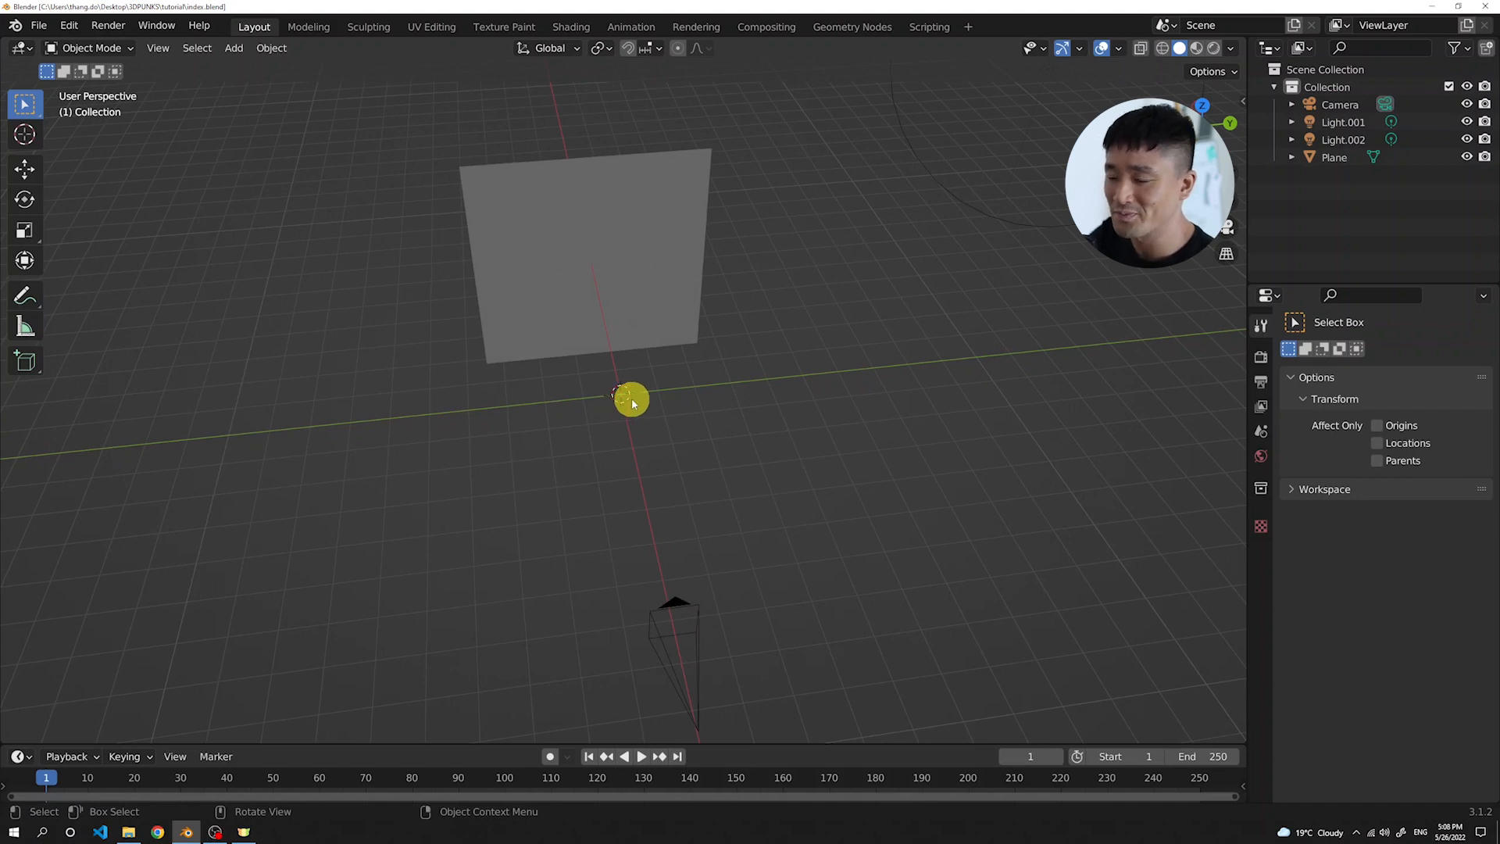
pyautogui.moveTo(619, 396); pyautogui.dragTo(617, 408, button='middle')
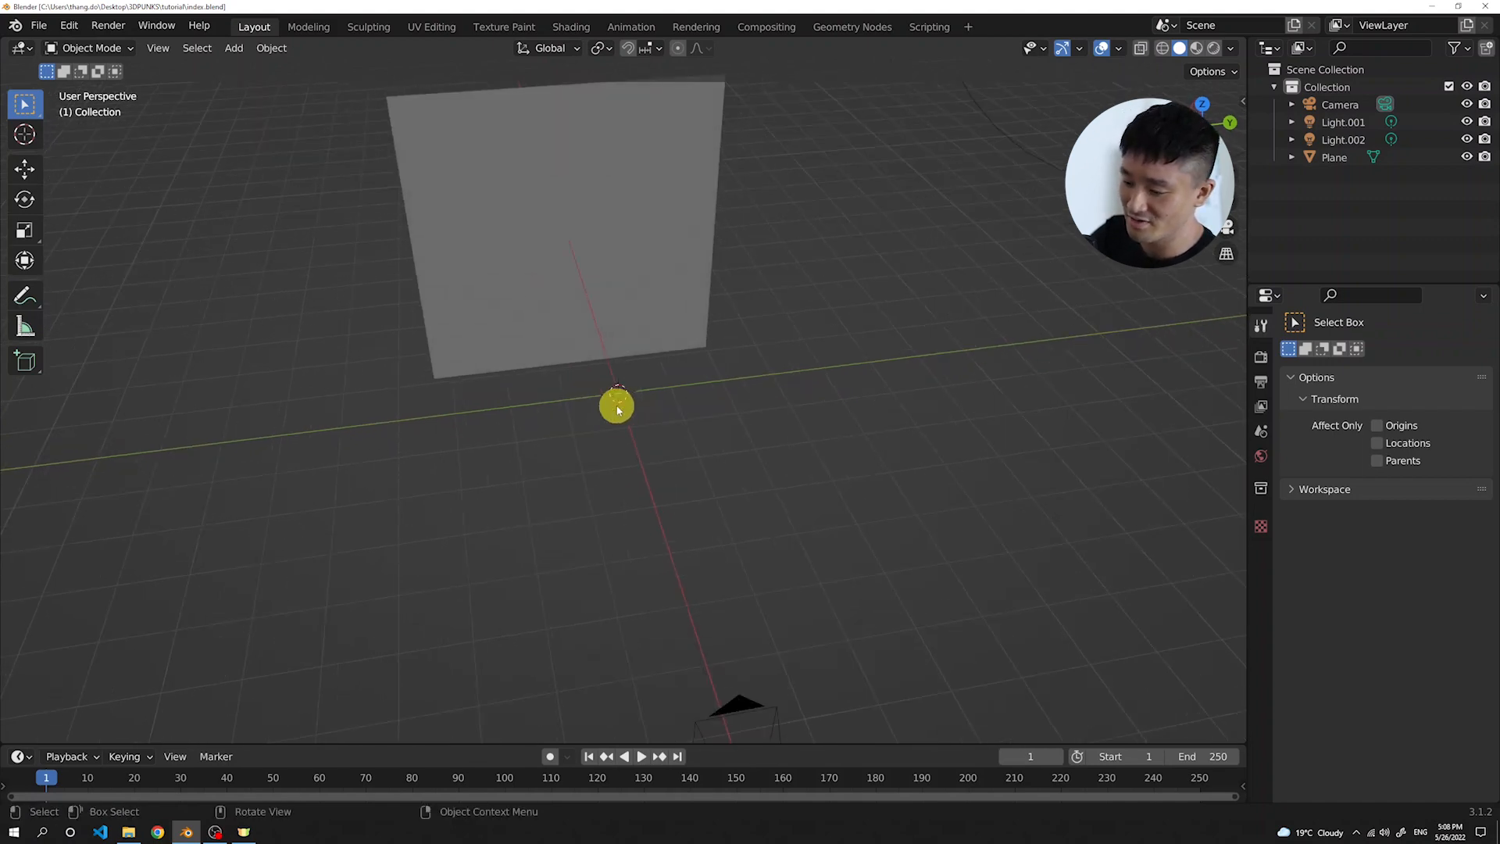
pyautogui.hotkey('shift', 'a')
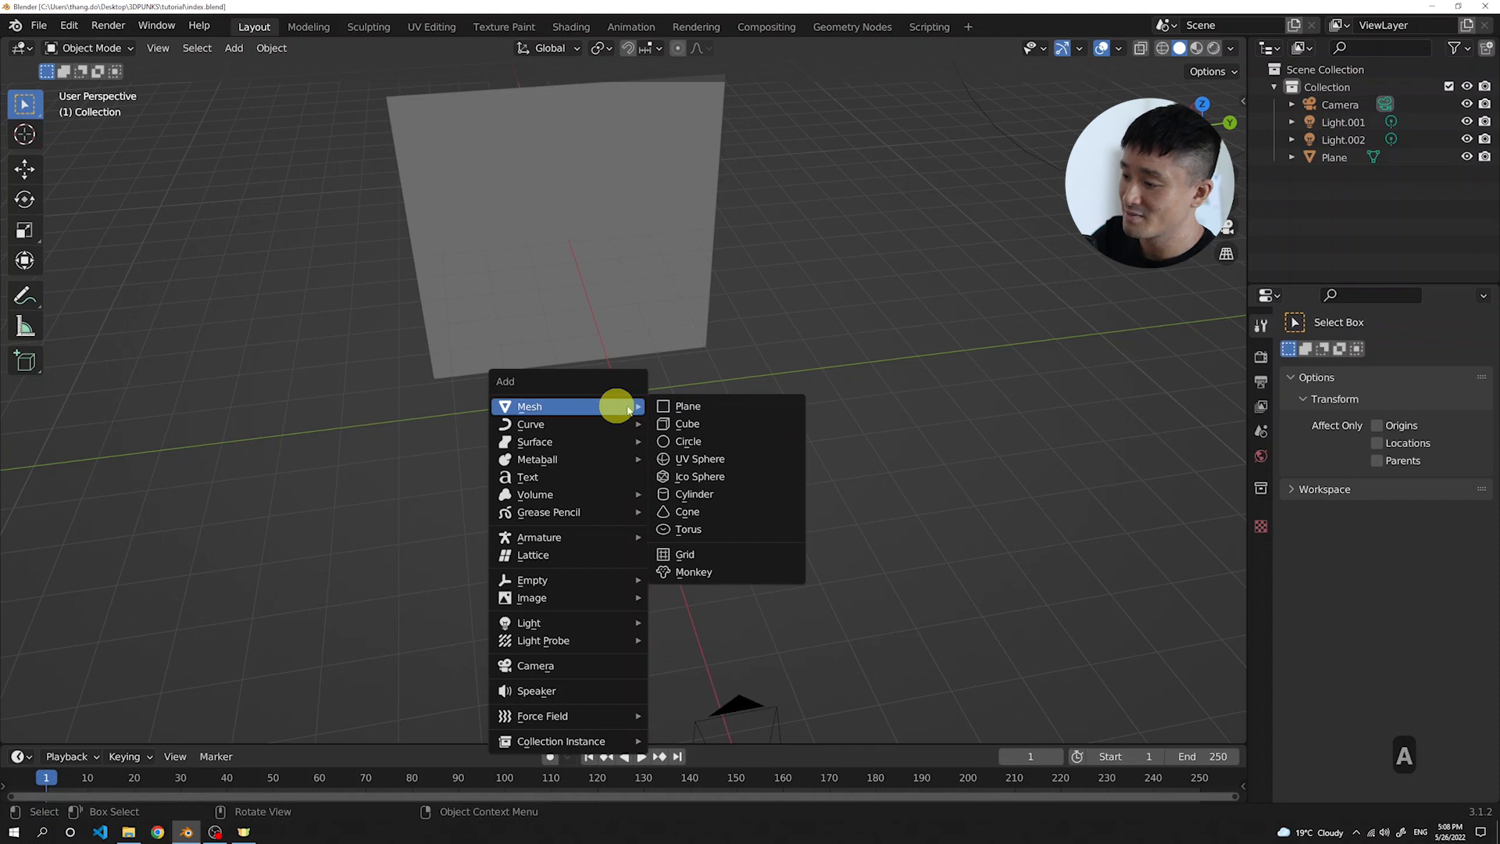
pyautogui.click(696, 422)
pyautogui.moveTo(627, 402); pyautogui.dragTo(641, 359, button='middle')
pyautogui.scroll(2, 634, 372)
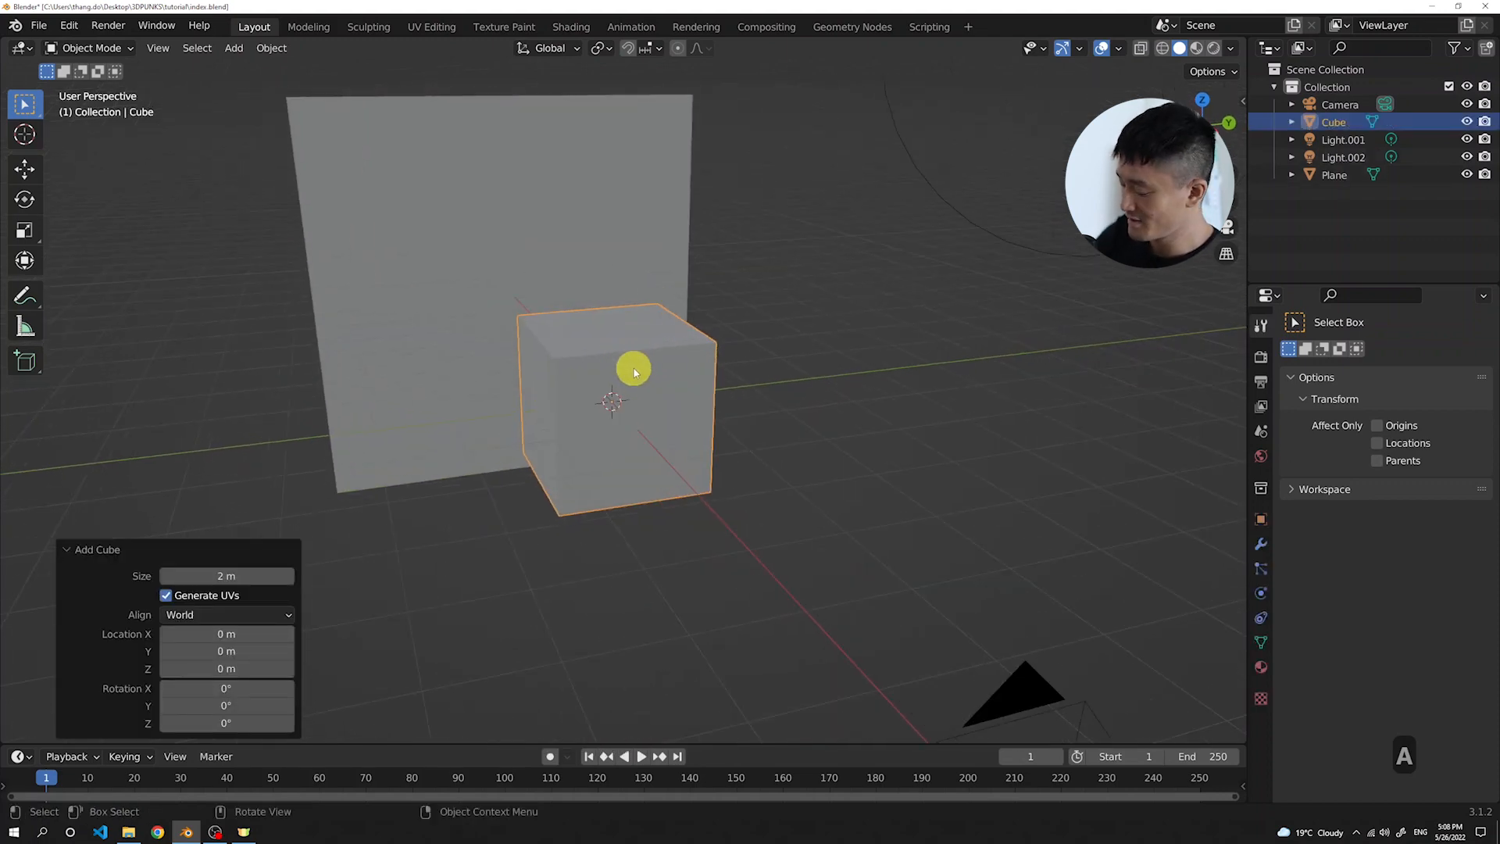
# Enter Edit Mode on the cube and scale its whole mesh down uniformly to about 0.508
pyautogui.press('KP_0')
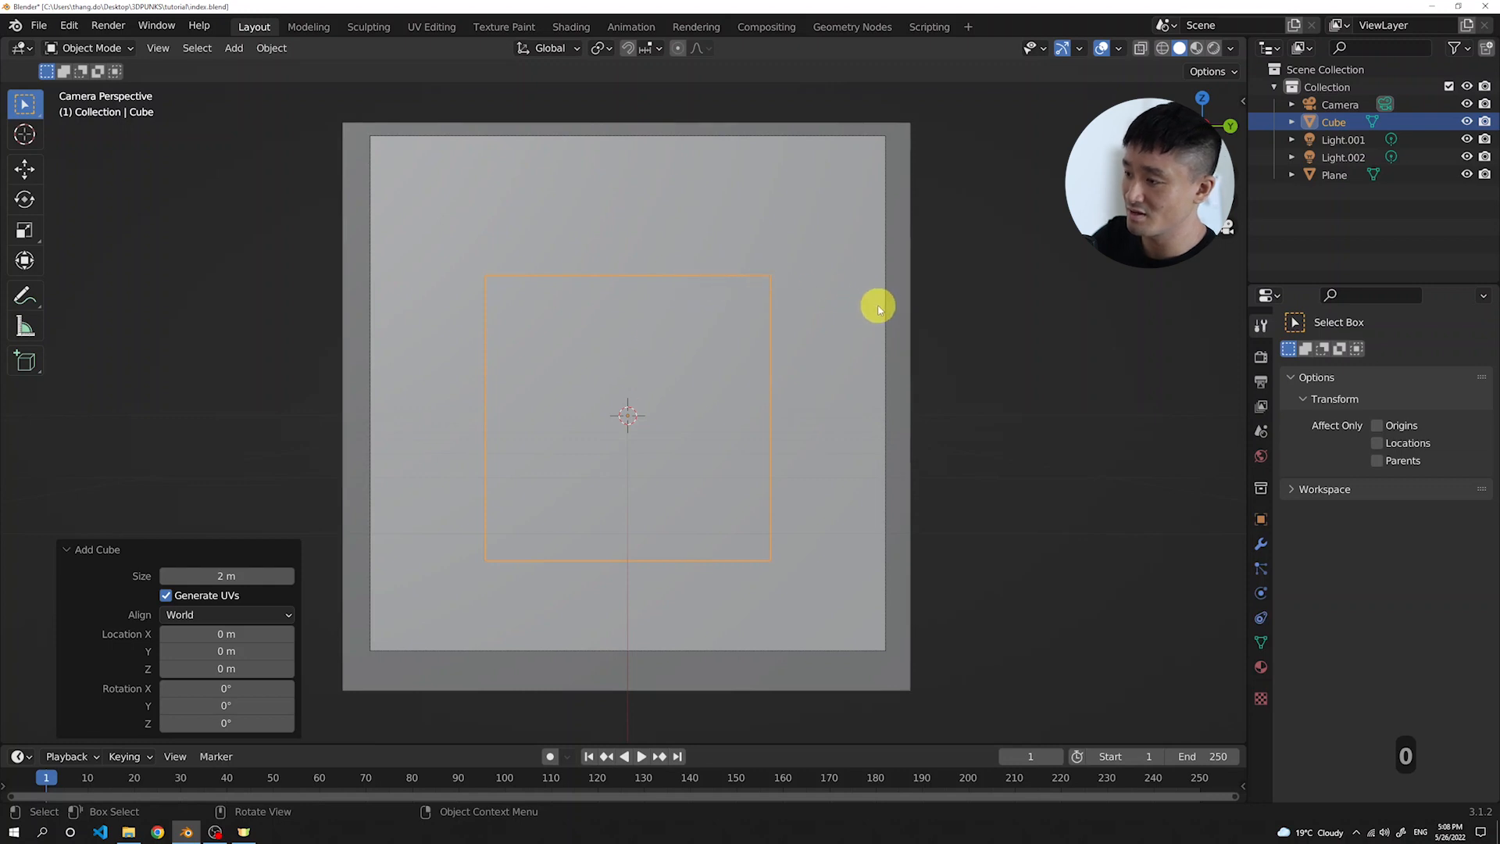
pyautogui.press('Tab')
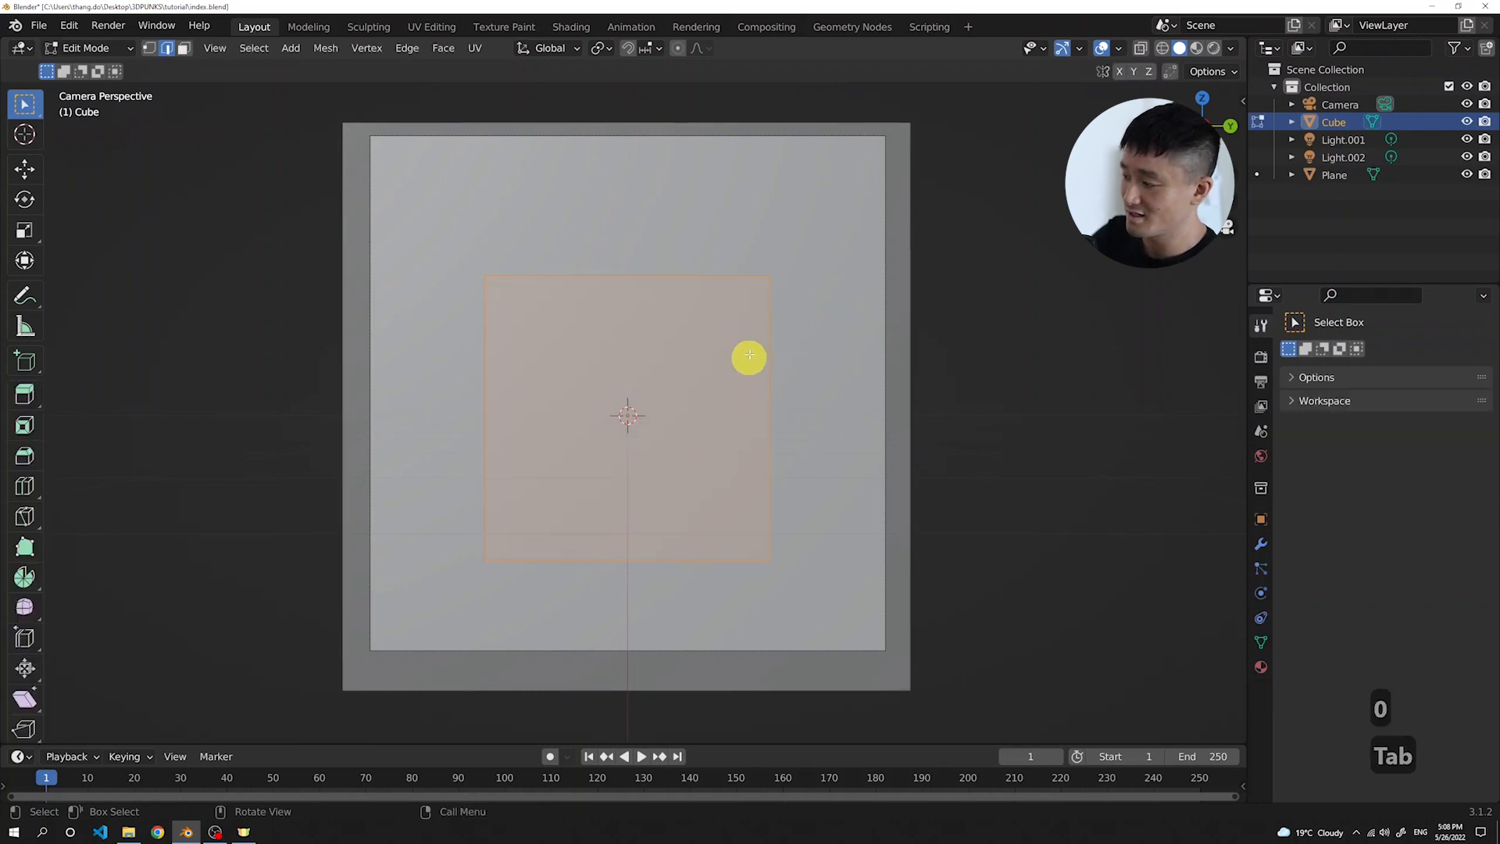
pyautogui.moveTo(740, 347); pyautogui.dragTo(758, 368, button='middle')
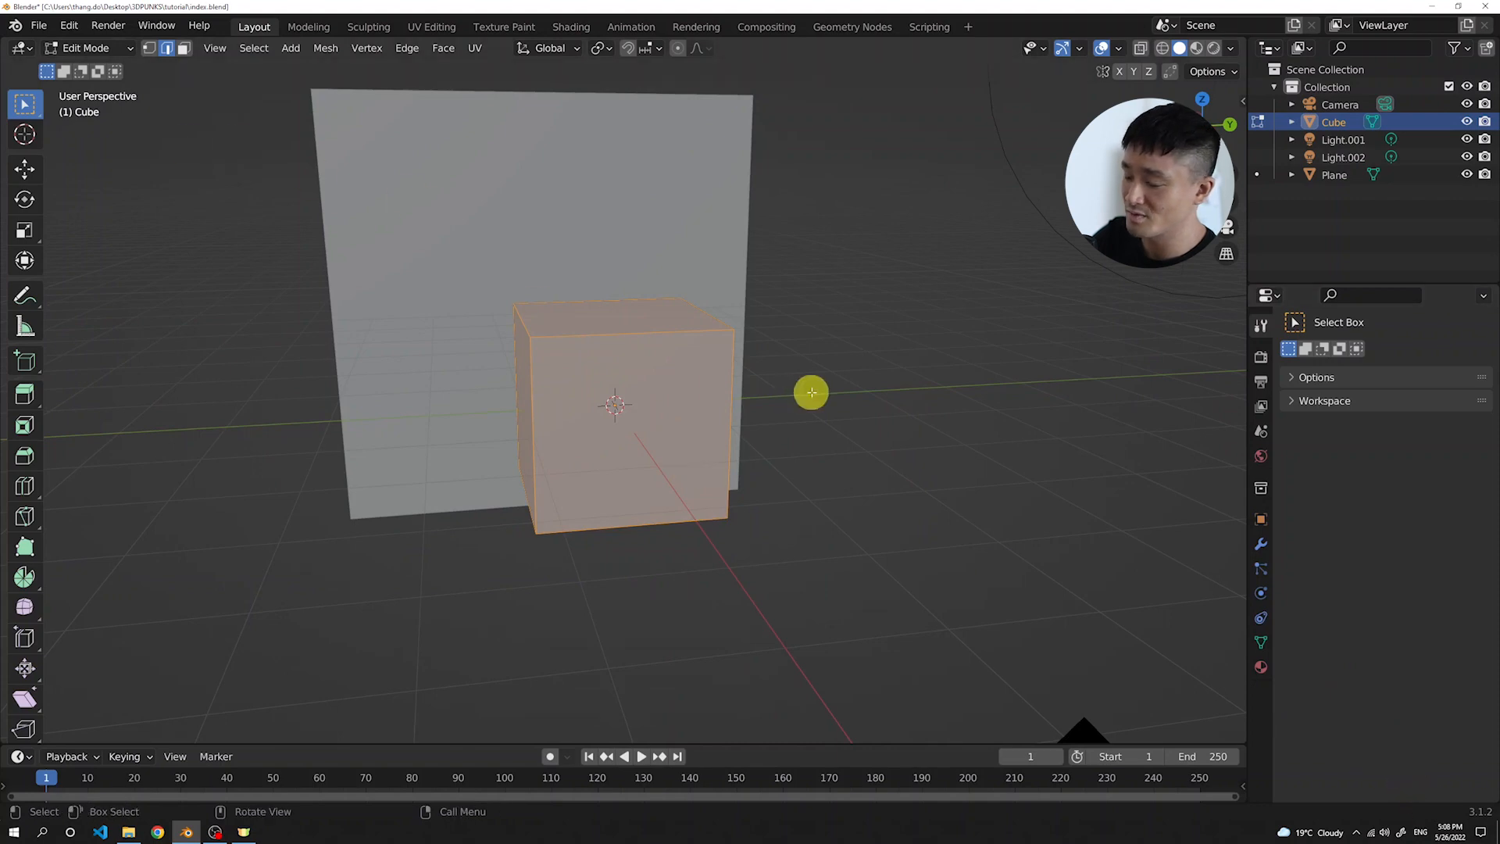
pyautogui.press('s')
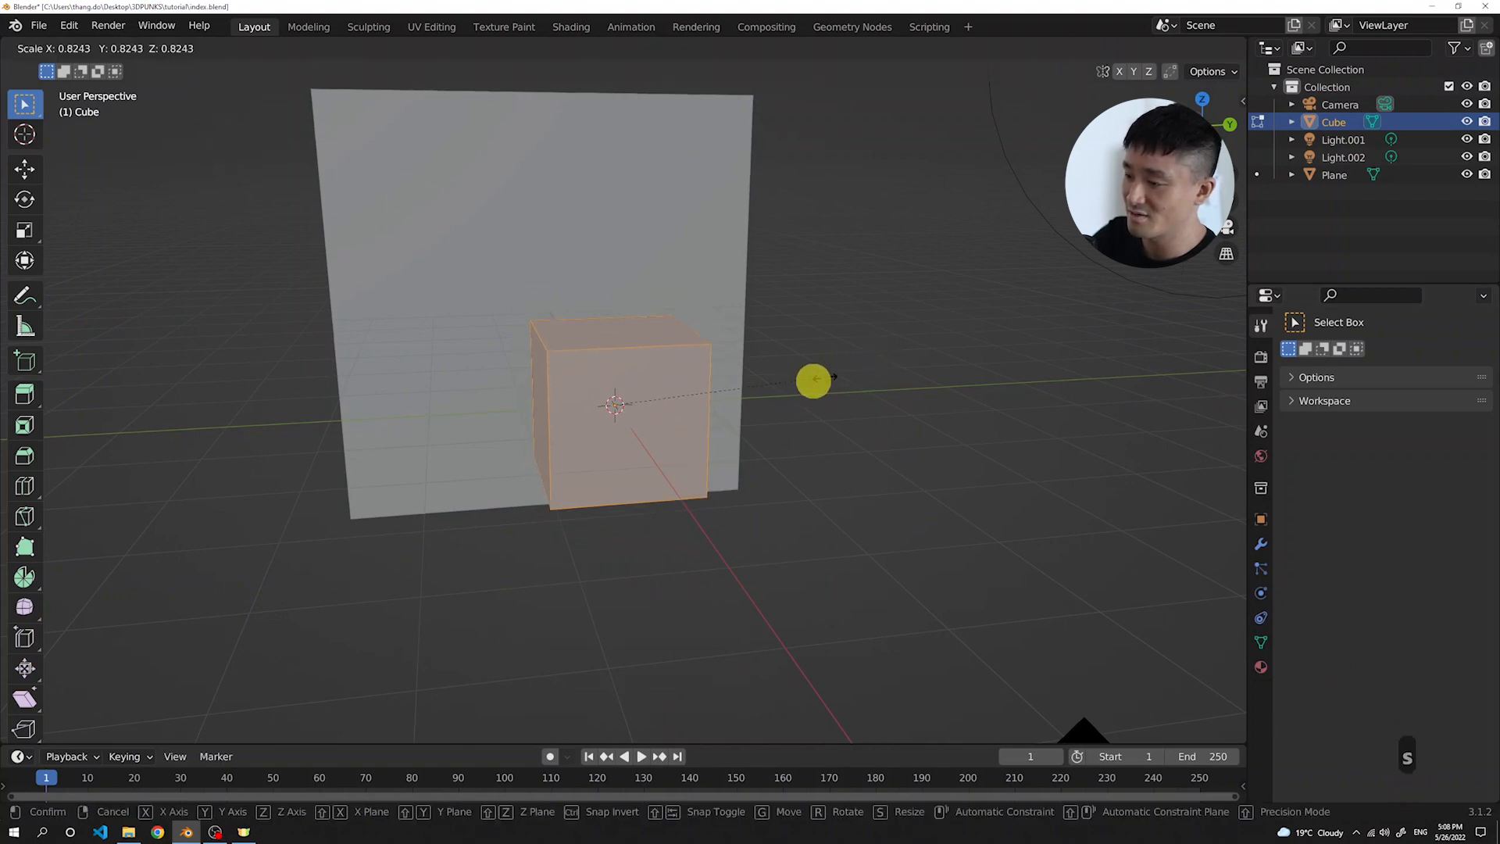
pyautogui.click(747, 382)
# In camera view, scale the cube's mesh uniformly by about 1.404 and stretch it along Z by about 1.491
pyautogui.press('KP_0')
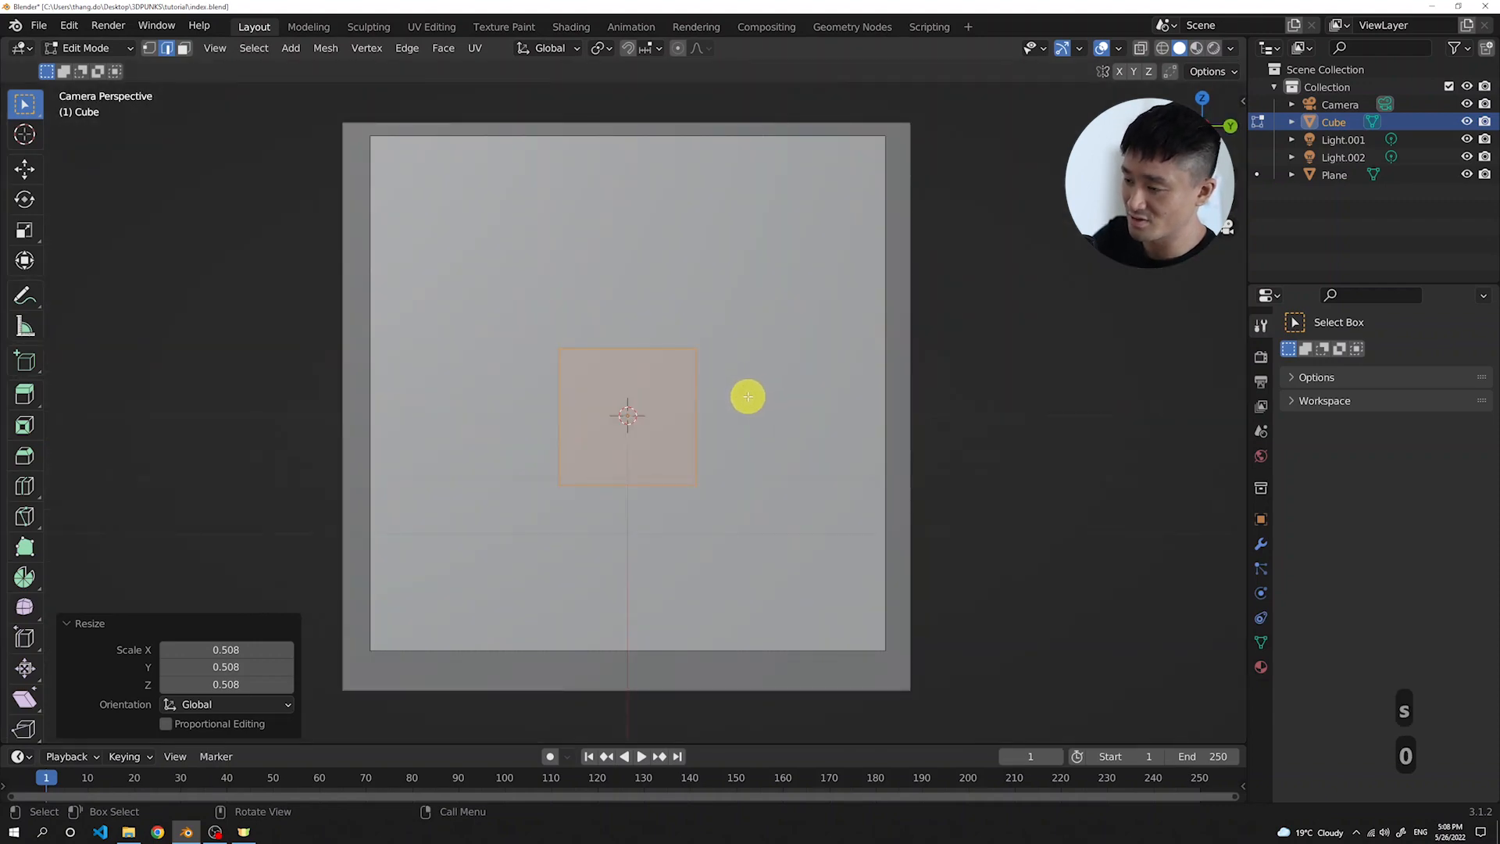
pyautogui.press('s')
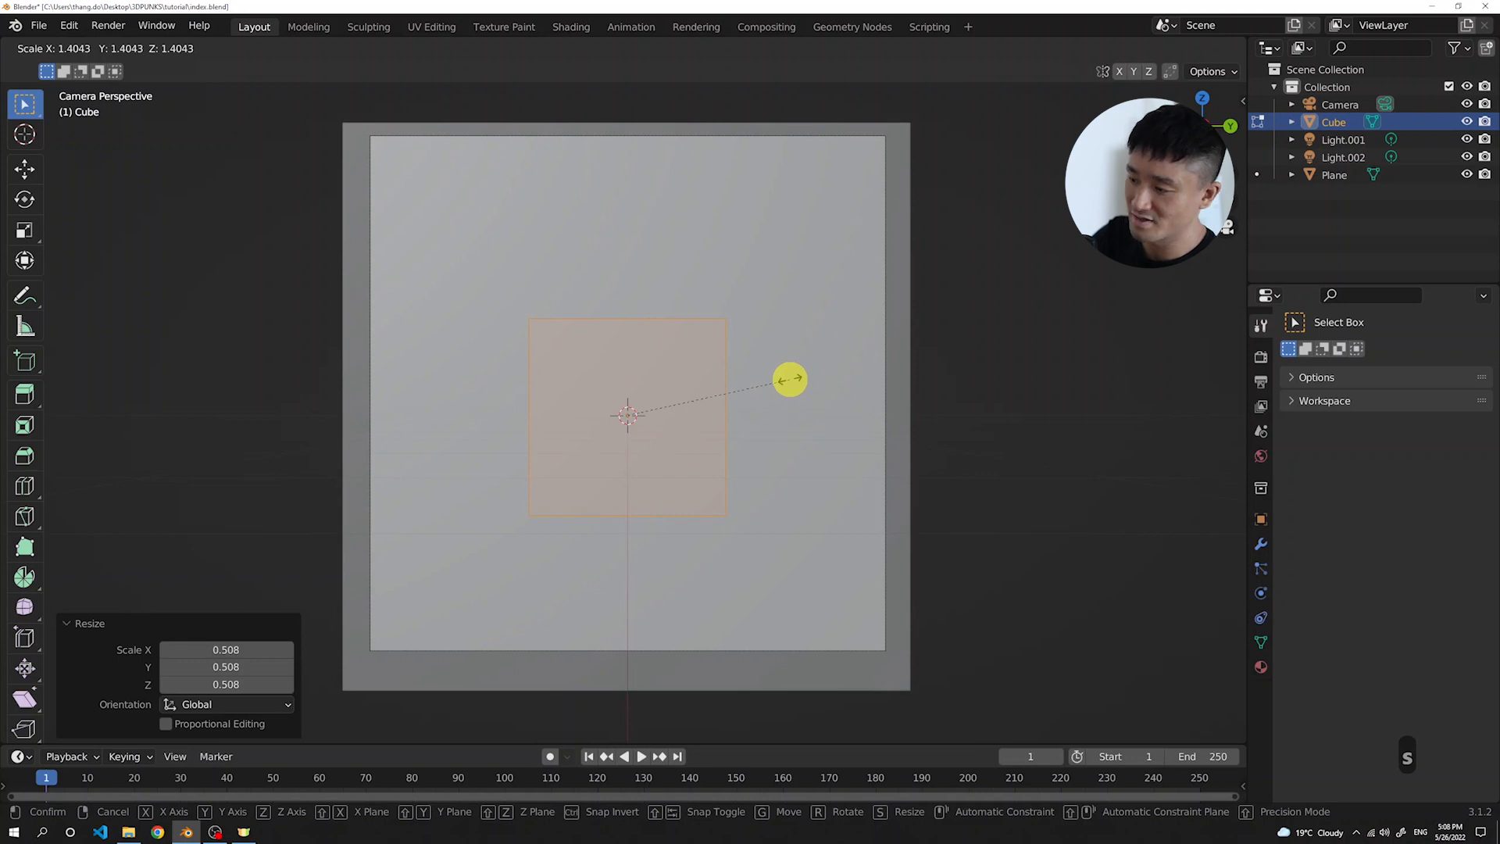
pyautogui.click(790, 379)
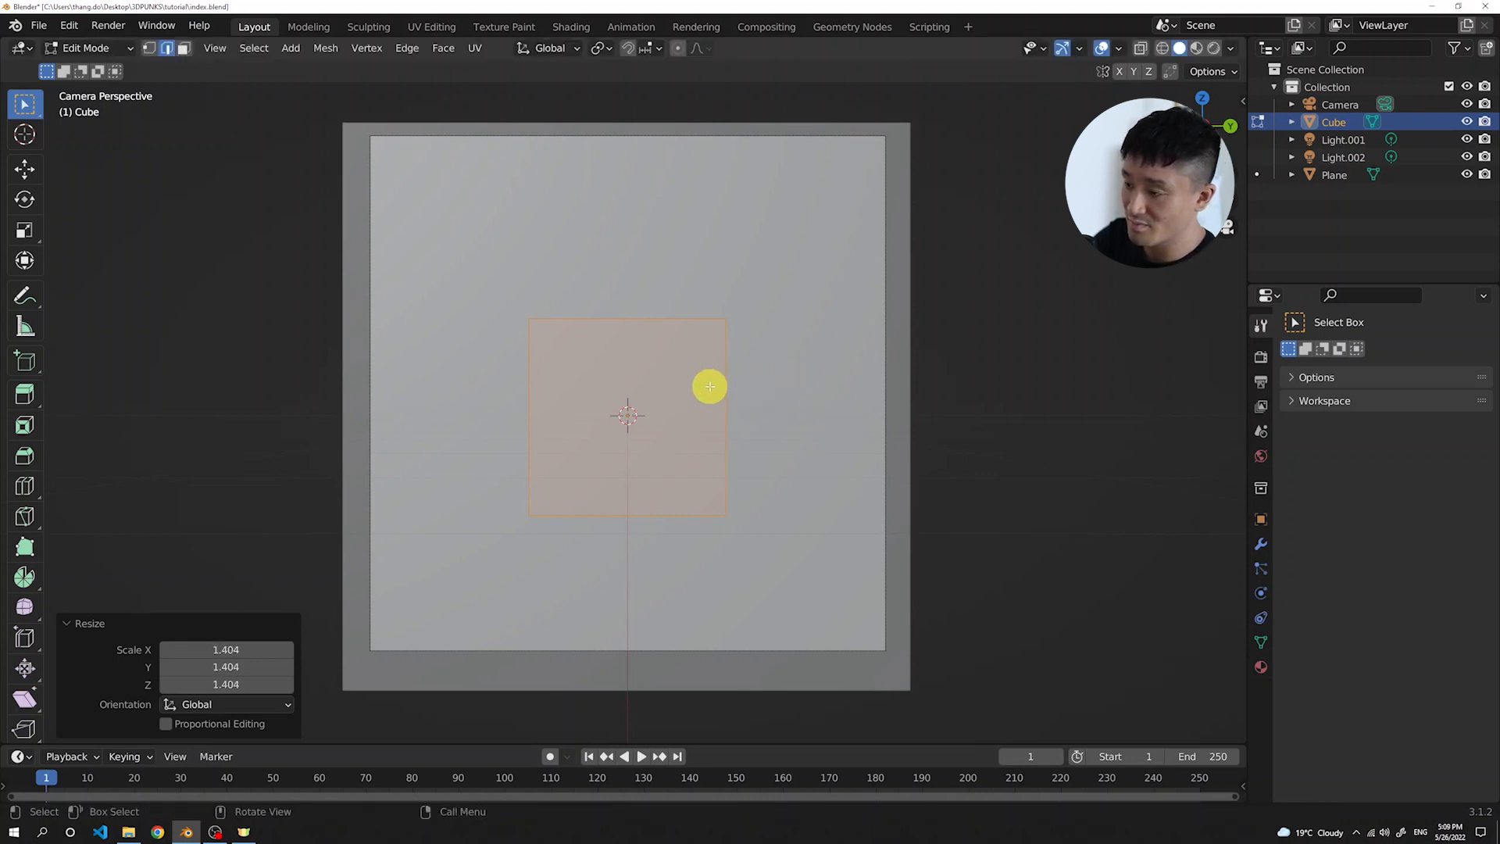
pyautogui.press('s')
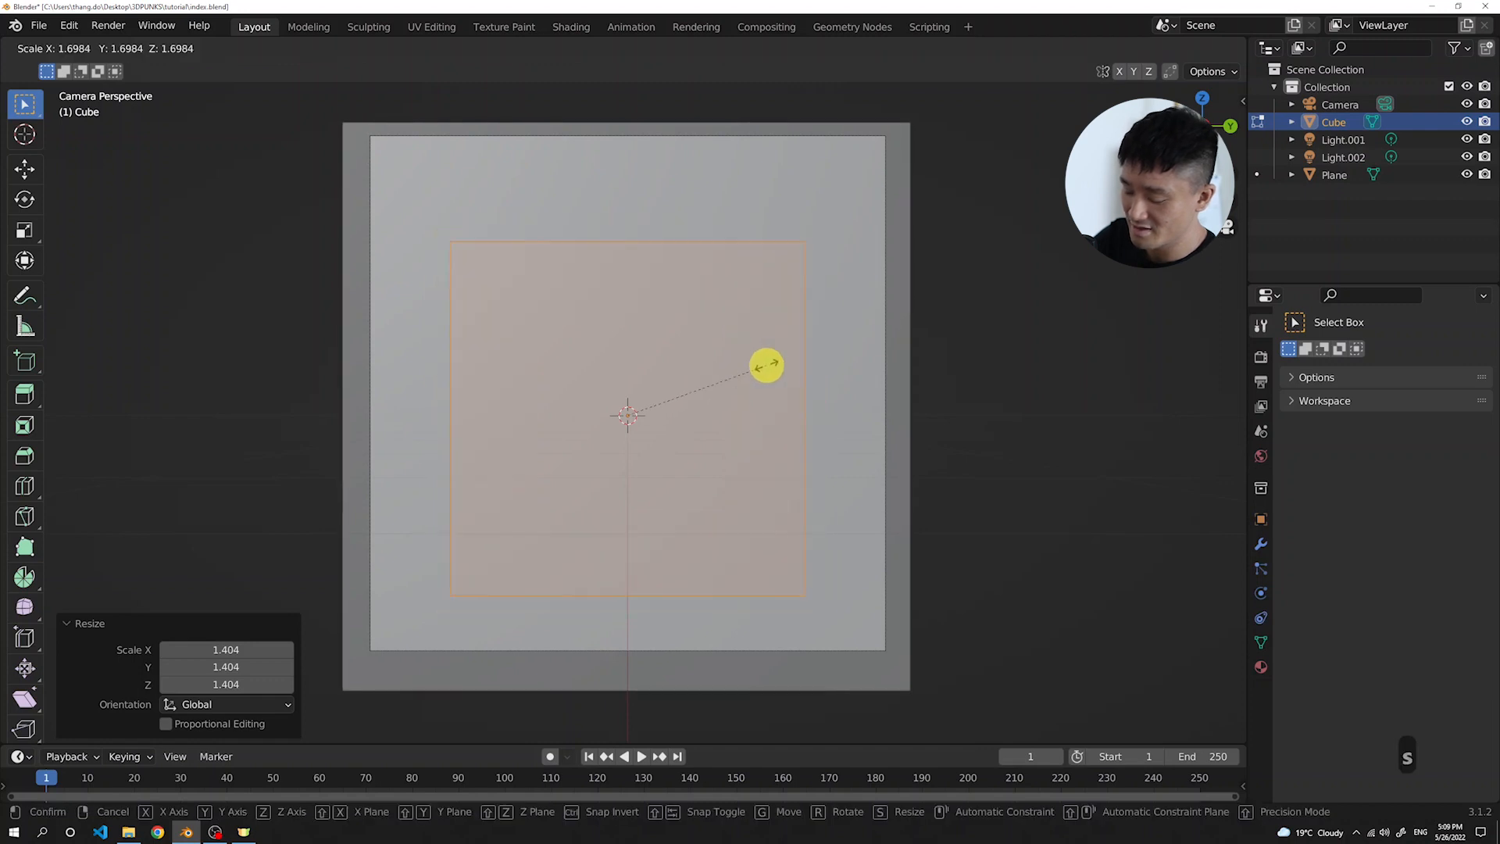
pyautogui.press('z')
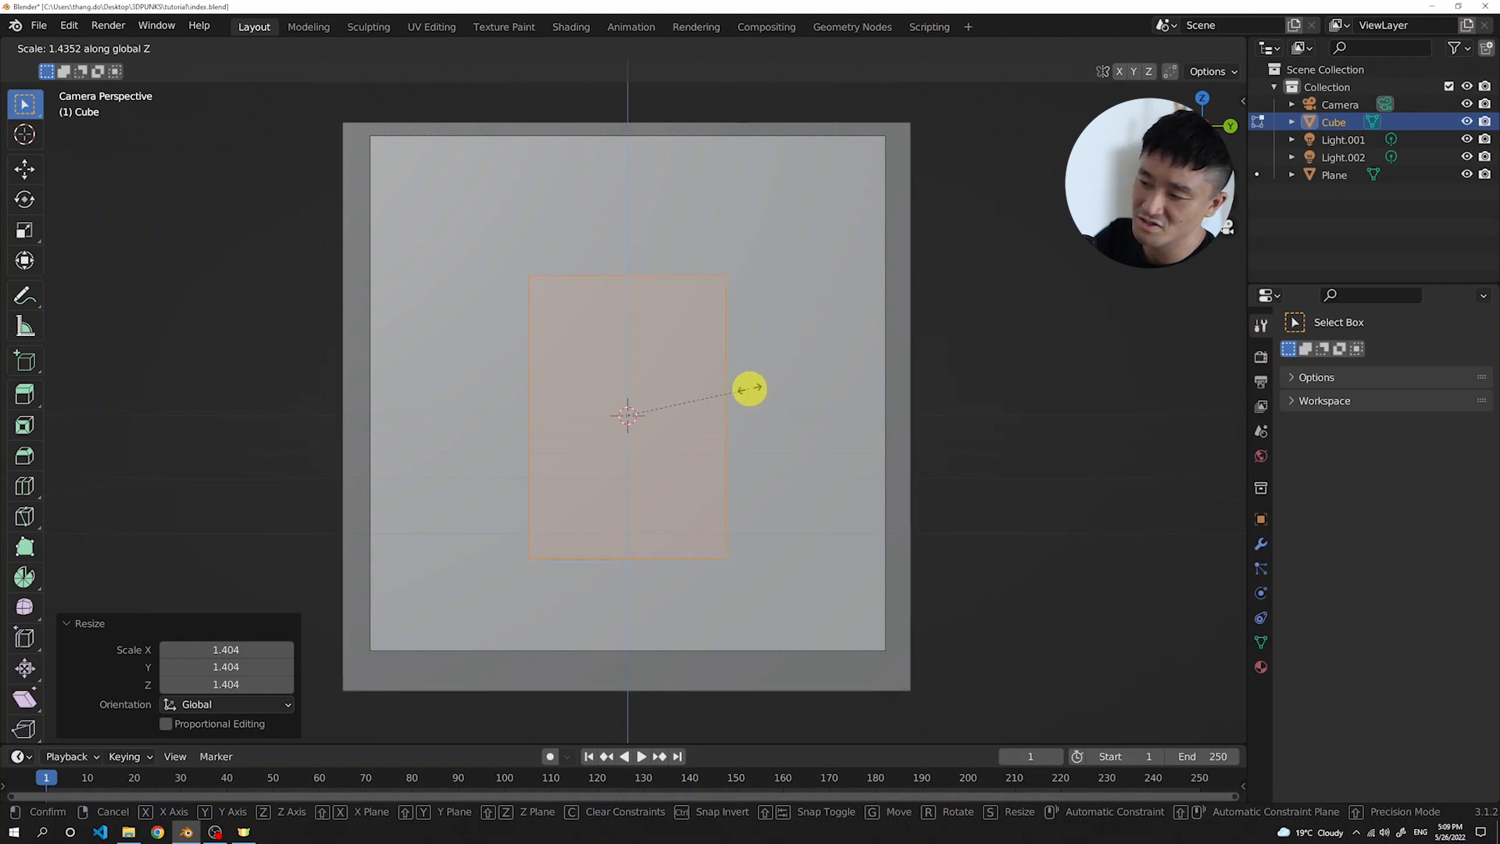
pyautogui.click(753, 388)
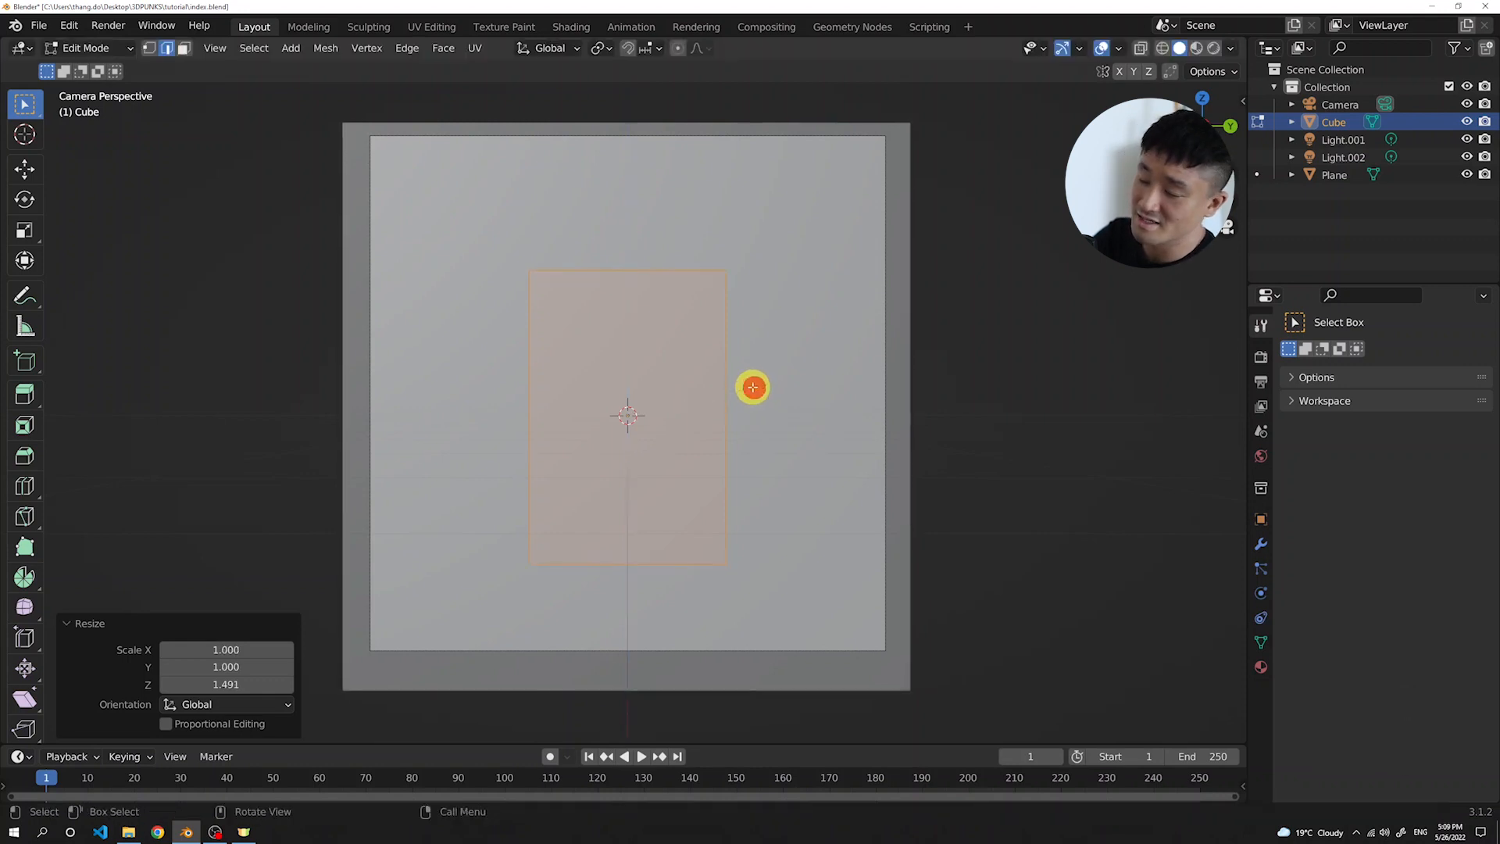
# Add a Subdivision Surface modifier to the stretched cube
pyautogui.click(1263, 435)
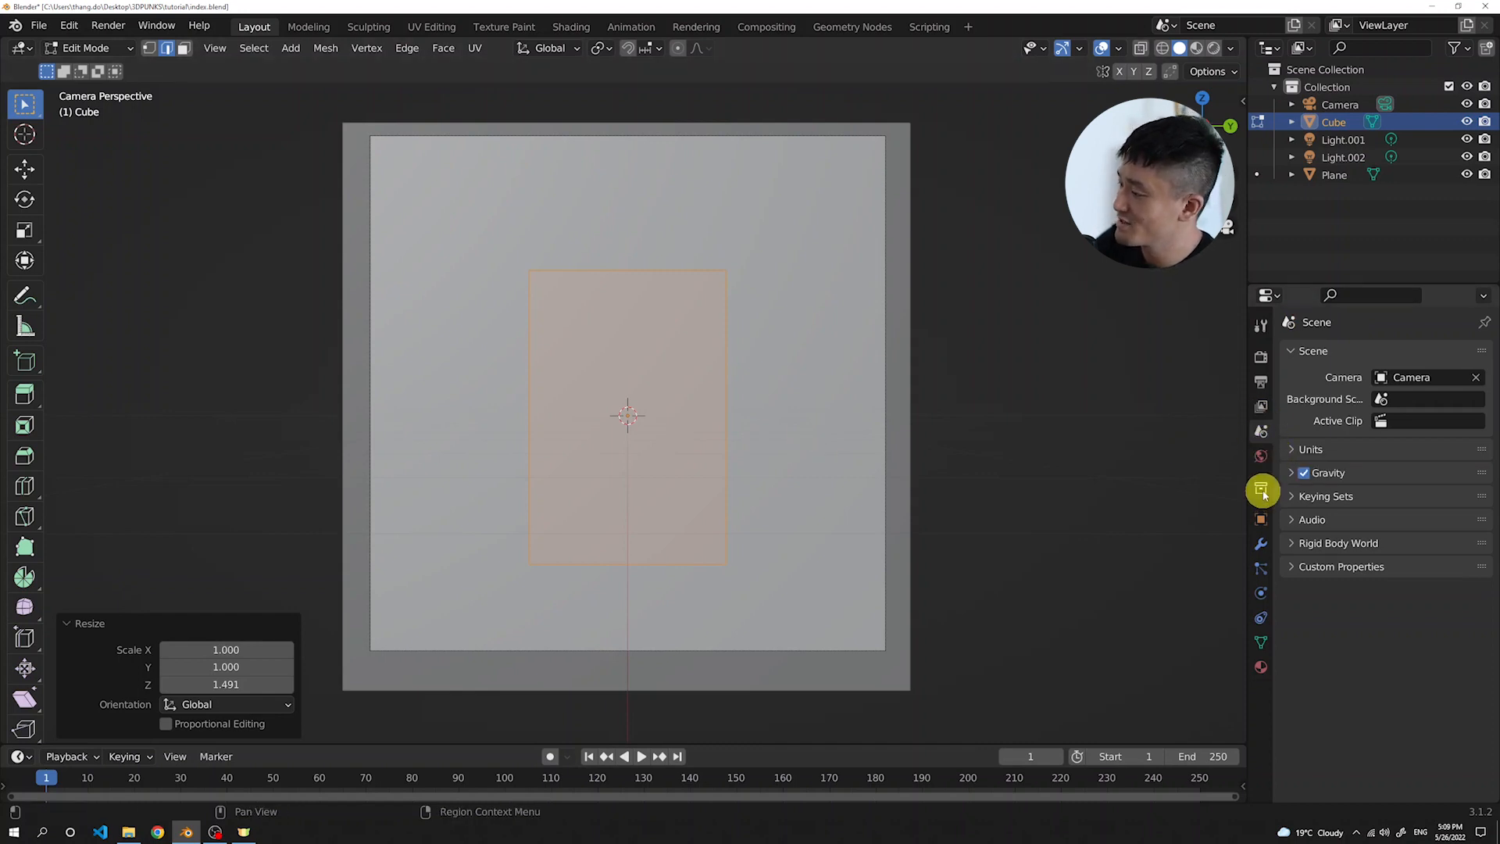
pyautogui.click(1261, 517)
pyautogui.click(1263, 539)
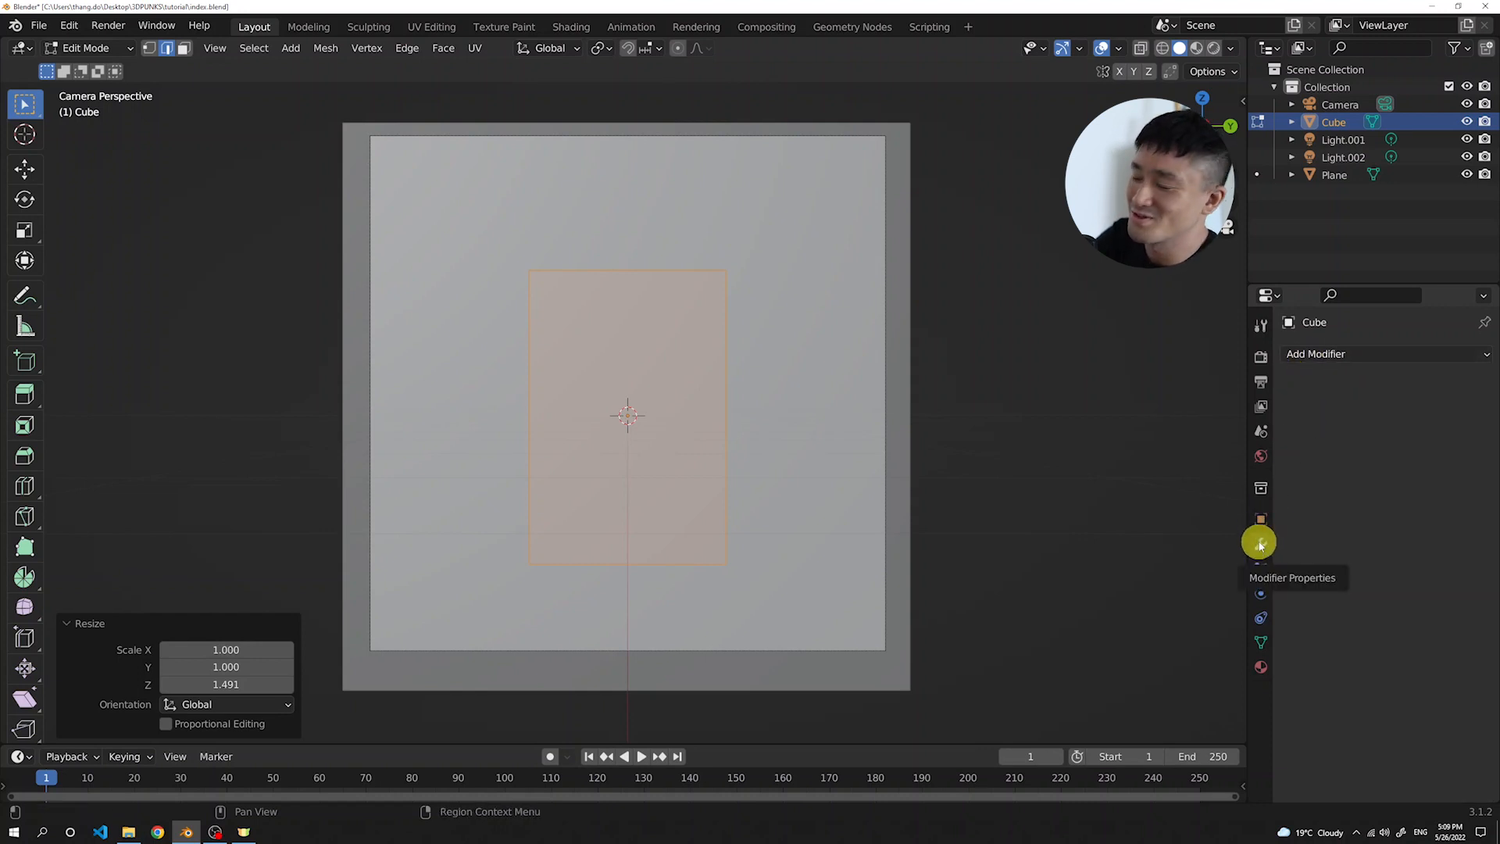
pyautogui.click(1392, 354)
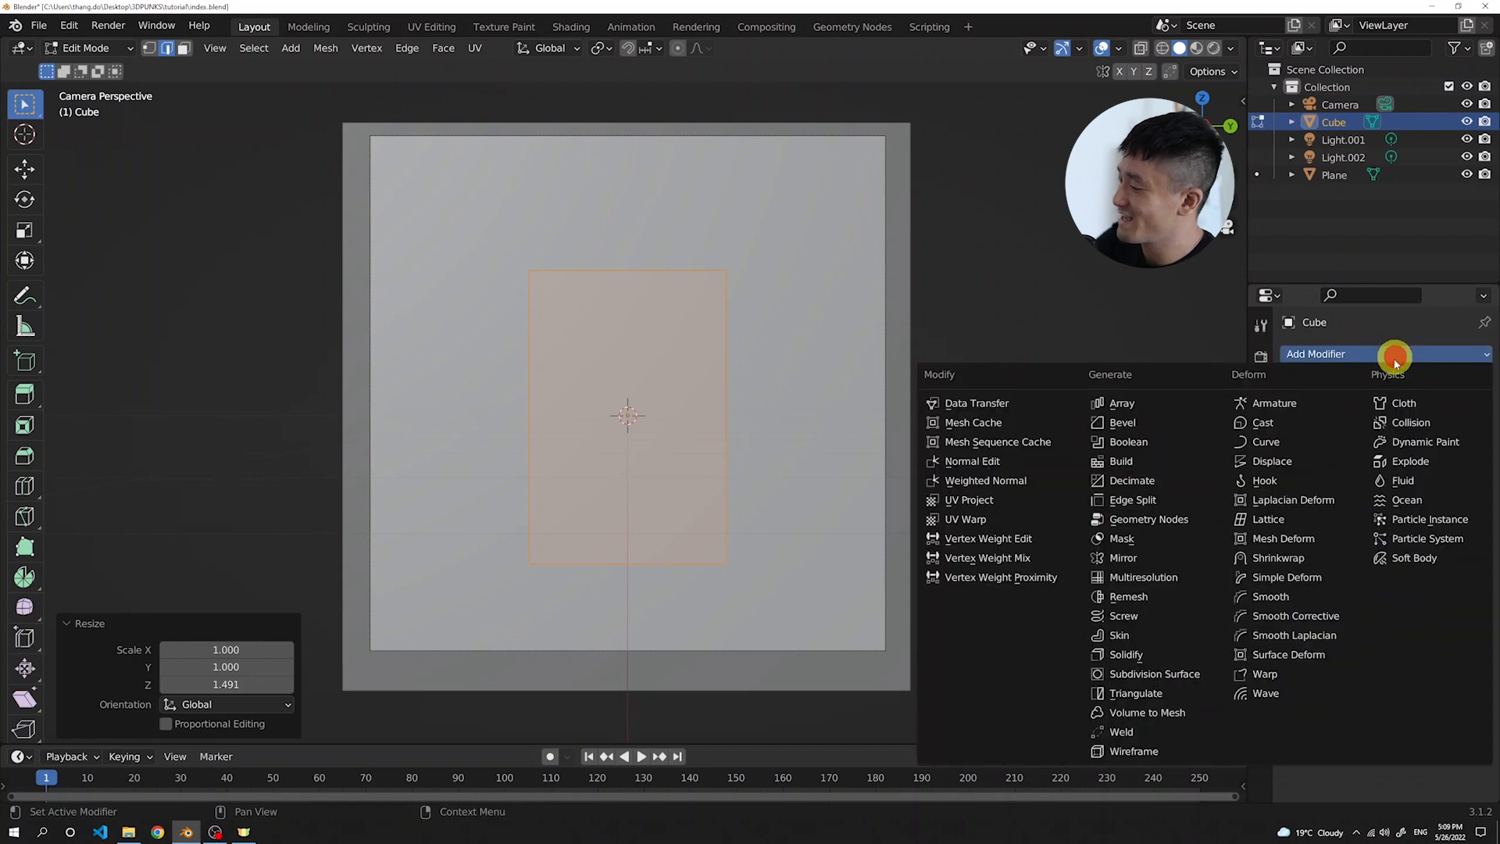
pyautogui.click(1162, 676)
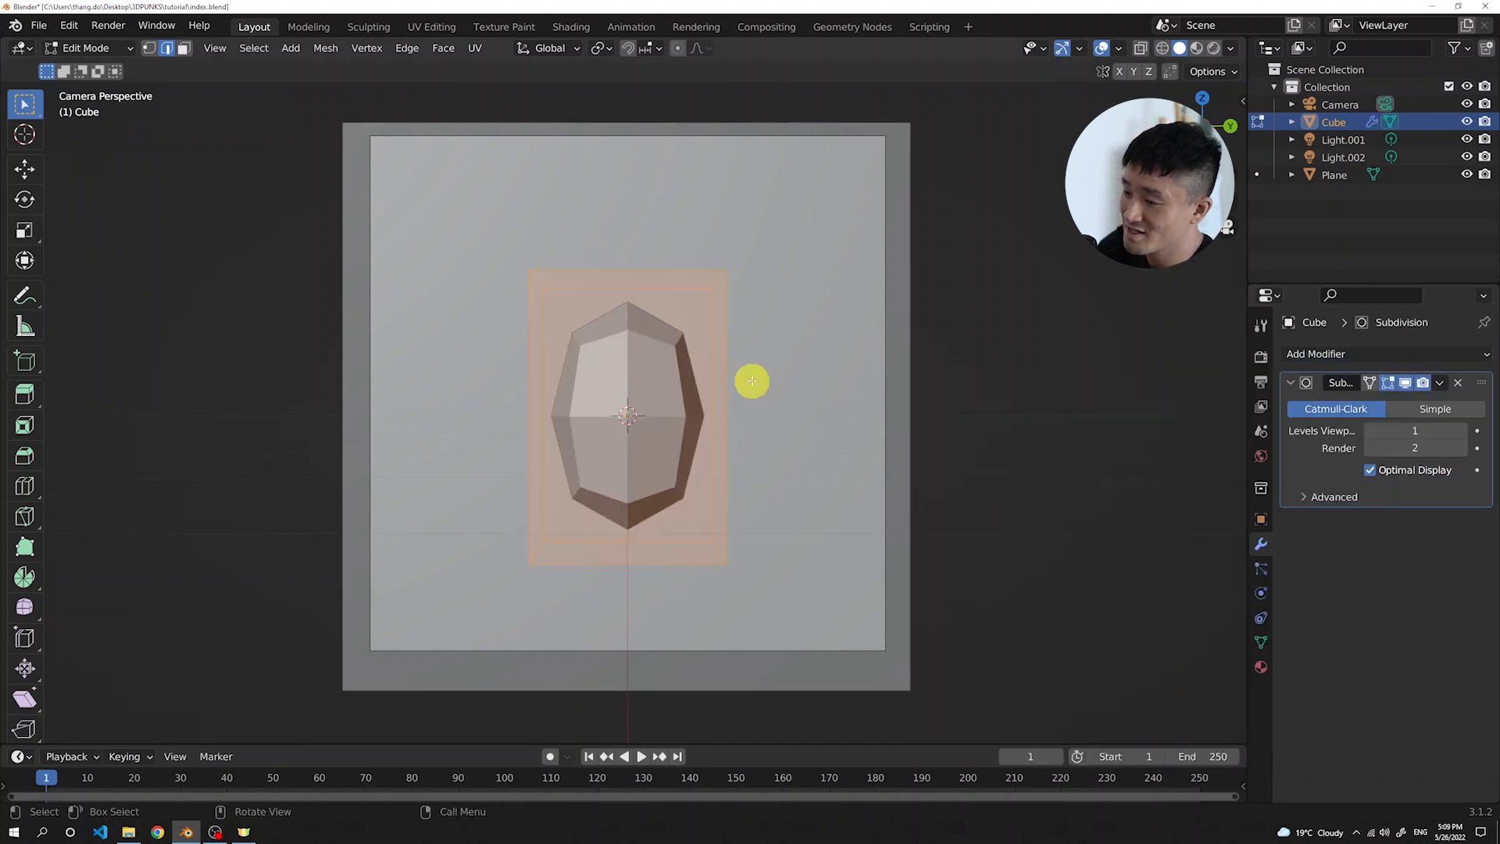
# Set the Subdivision modifier's viewport level to 2 and check the rounded shape from several angles
pyautogui.moveTo(589, 301); pyautogui.dragTo(626, 339, button='middle')
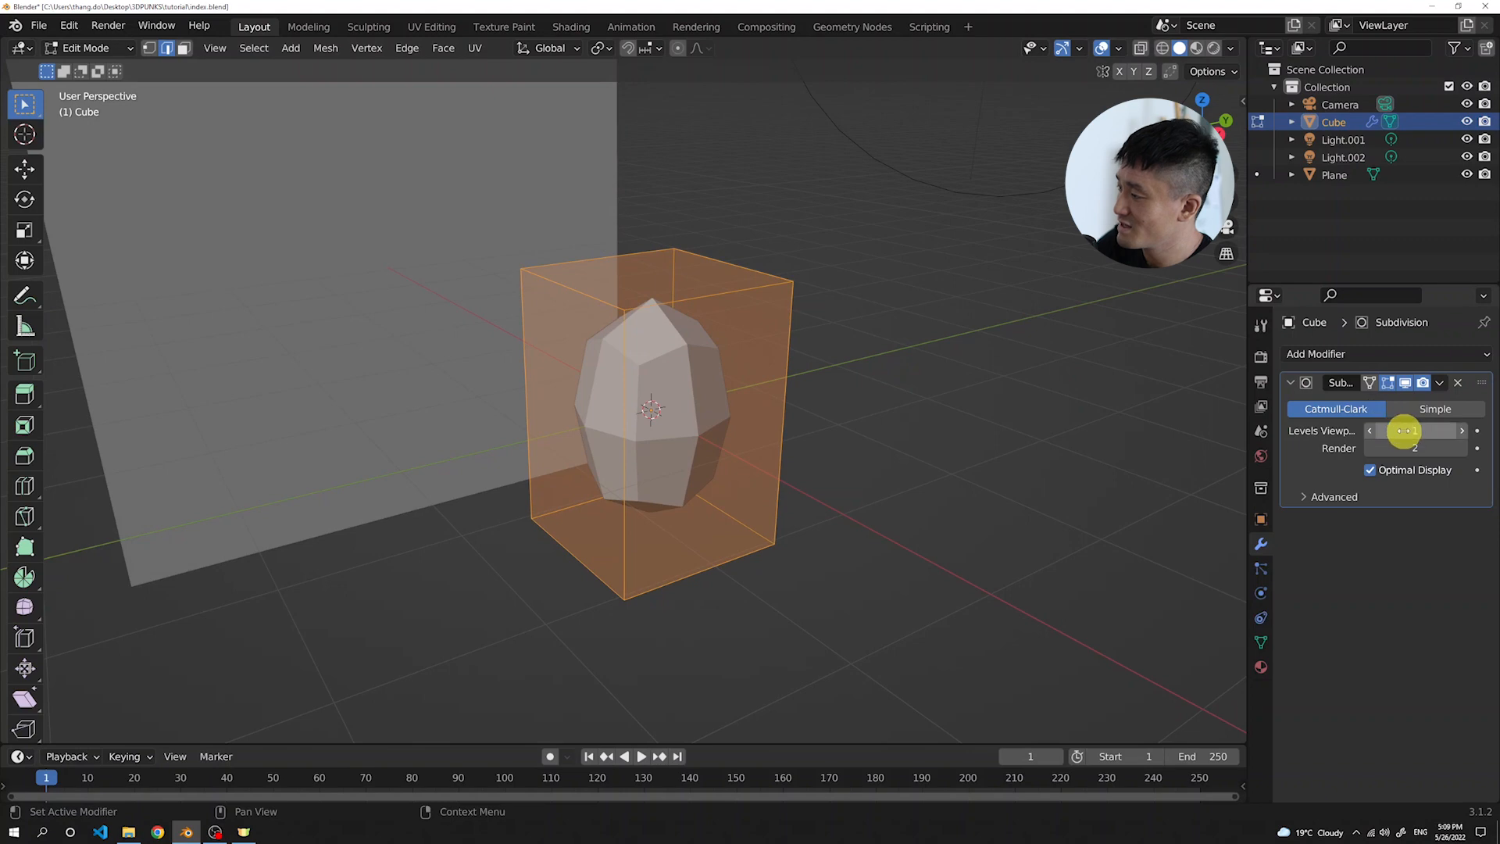
pyautogui.click(1461, 429)
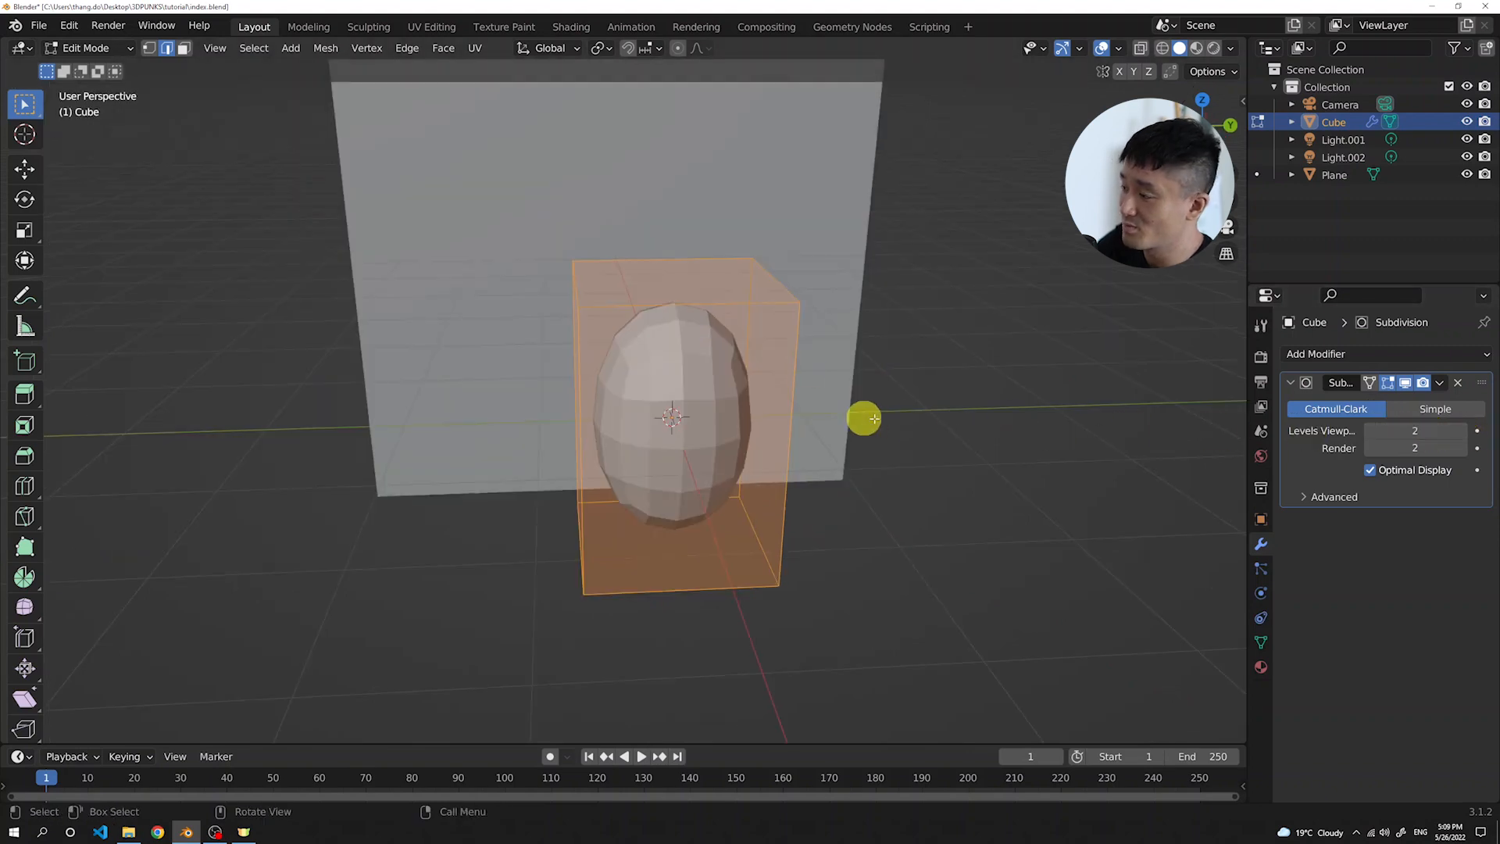
pyautogui.moveTo(700, 393); pyautogui.dragTo(1196, 393, button='middle')
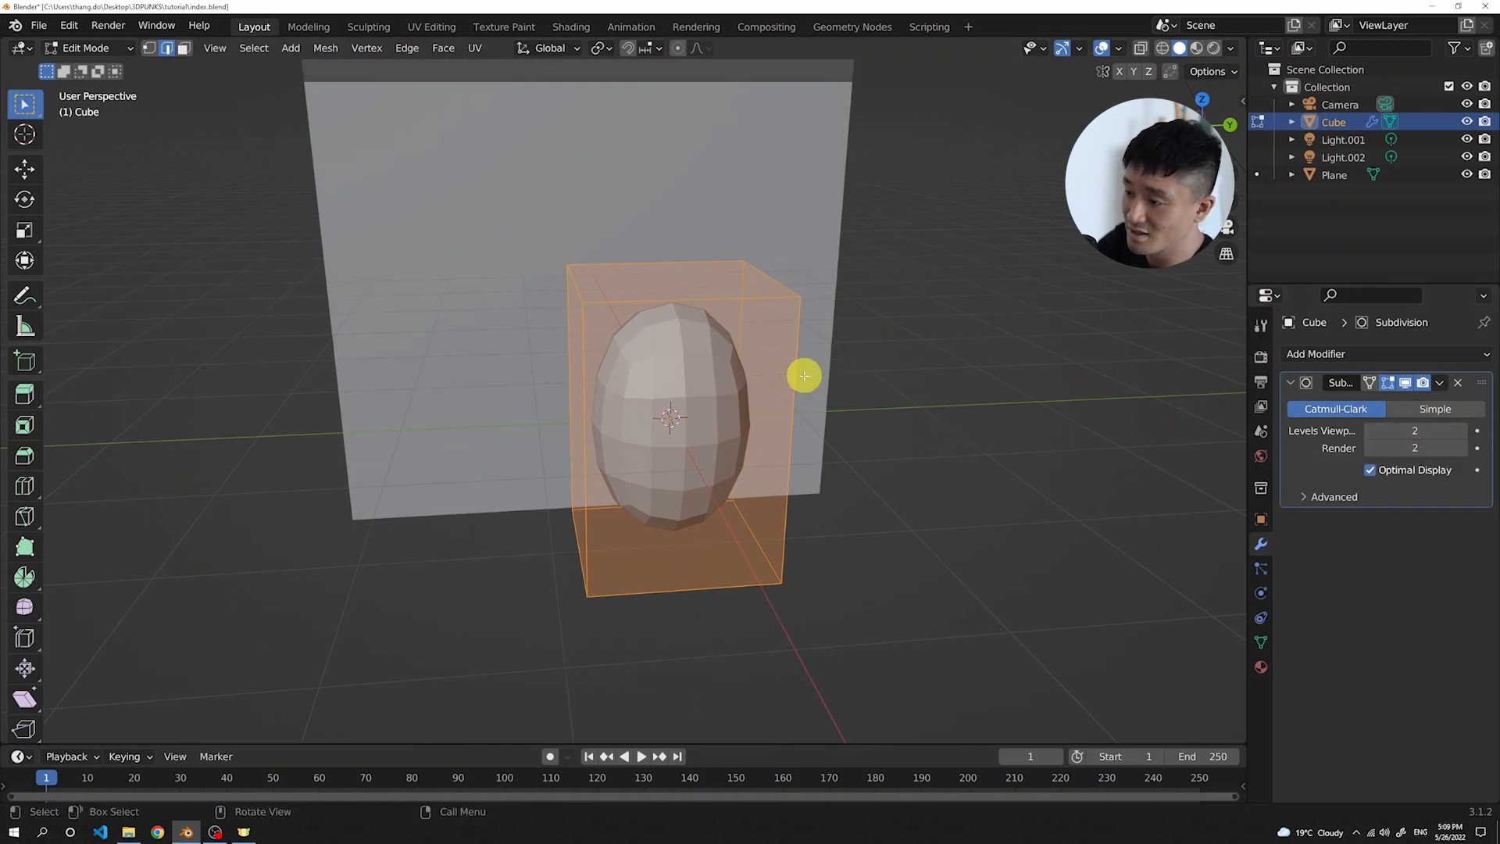
# Try the Subdivision modifier with its viewport display toggled and its viewport level at 3, and return the level to 2
pyautogui.click(1408, 383)
pyautogui.click(1408, 383)
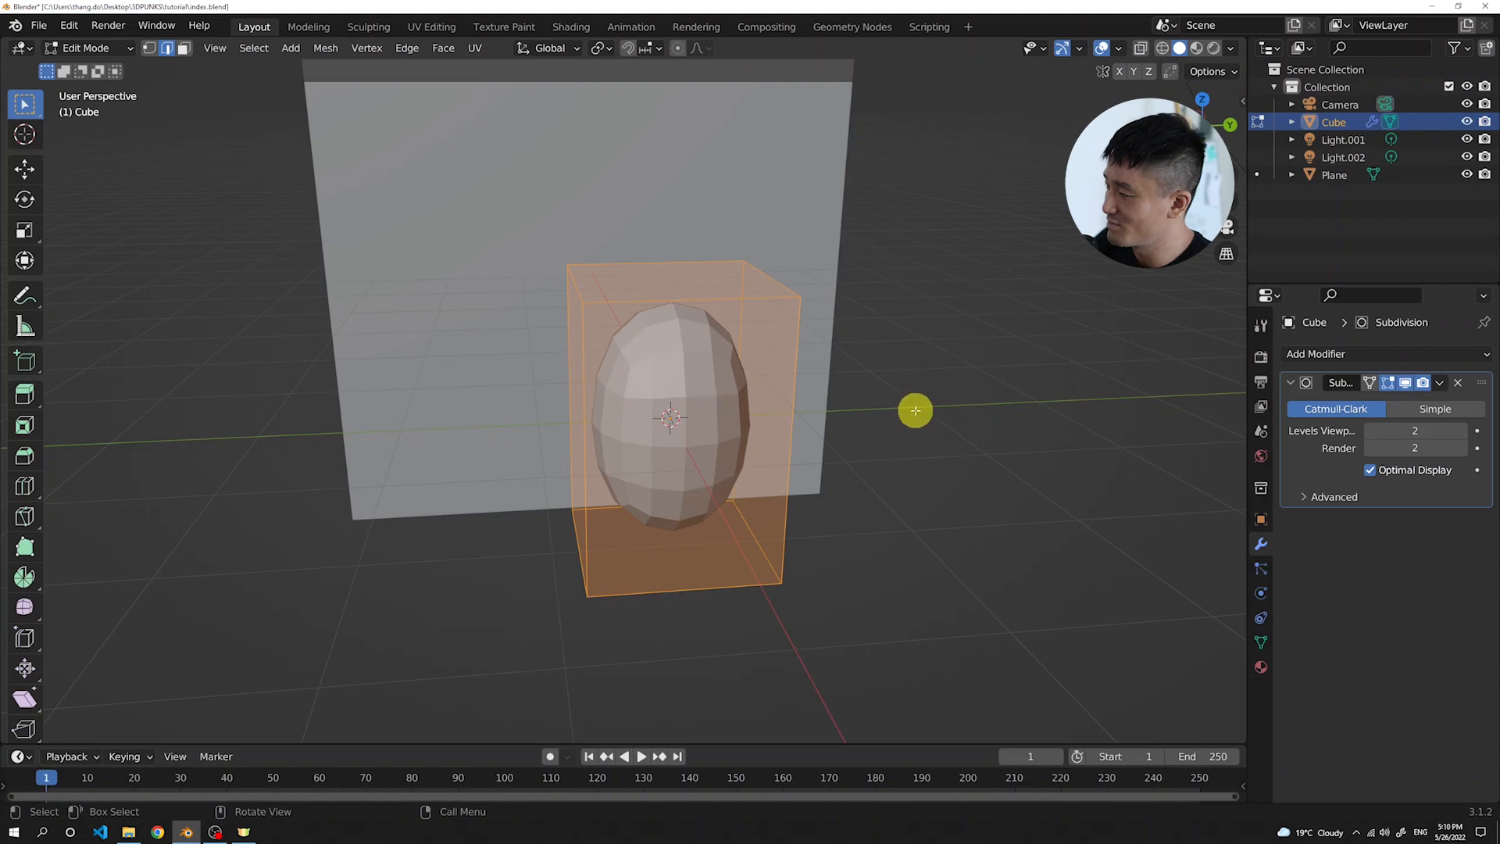
pyautogui.click(1464, 431)
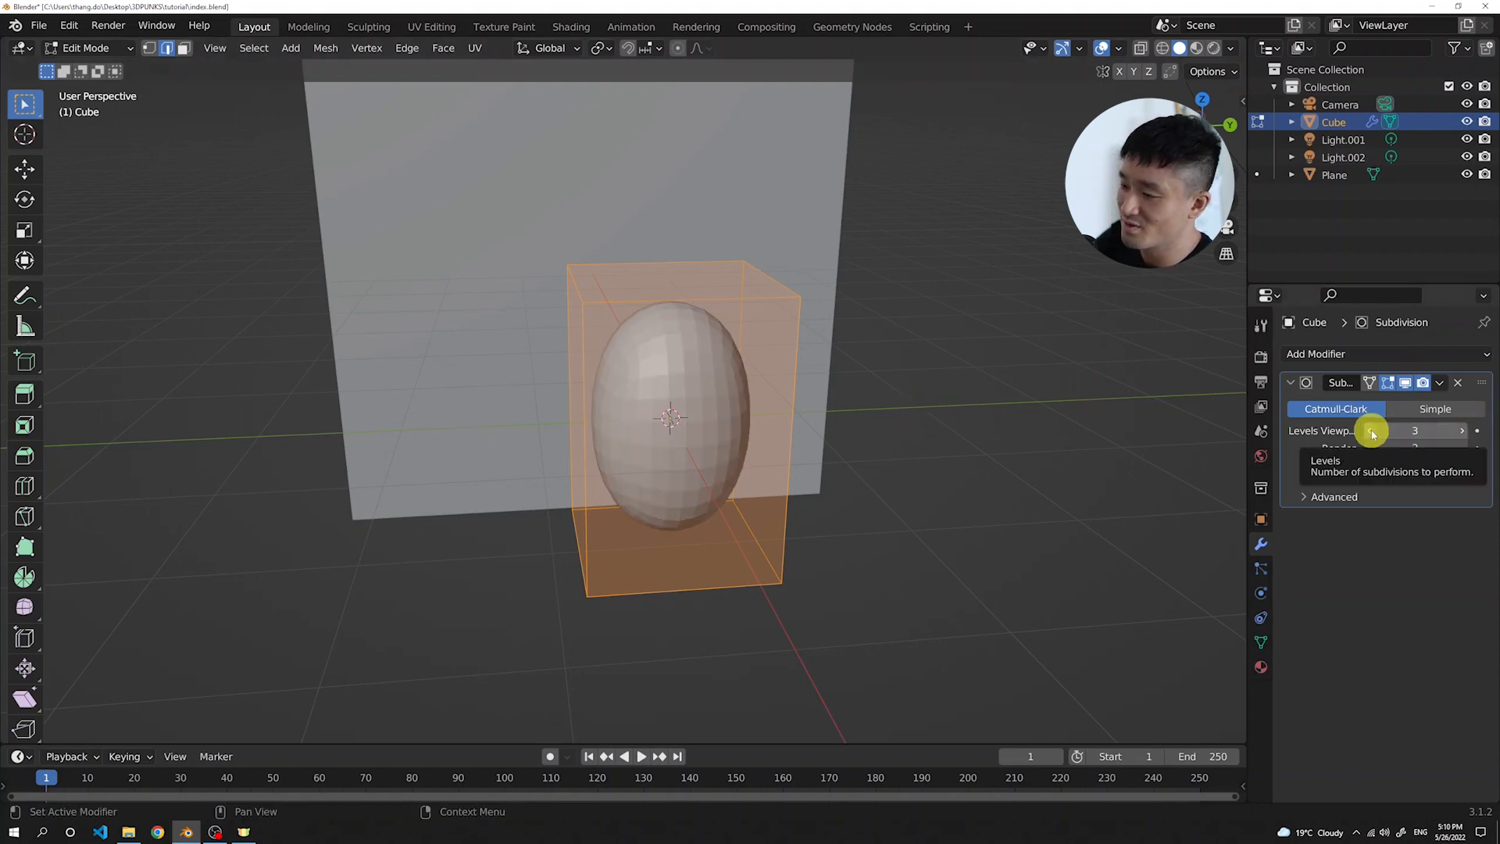
pyautogui.moveTo(673, 399); pyautogui.dragTo(639, 376, button='middle')
pyautogui.scroll(2, 639, 375)
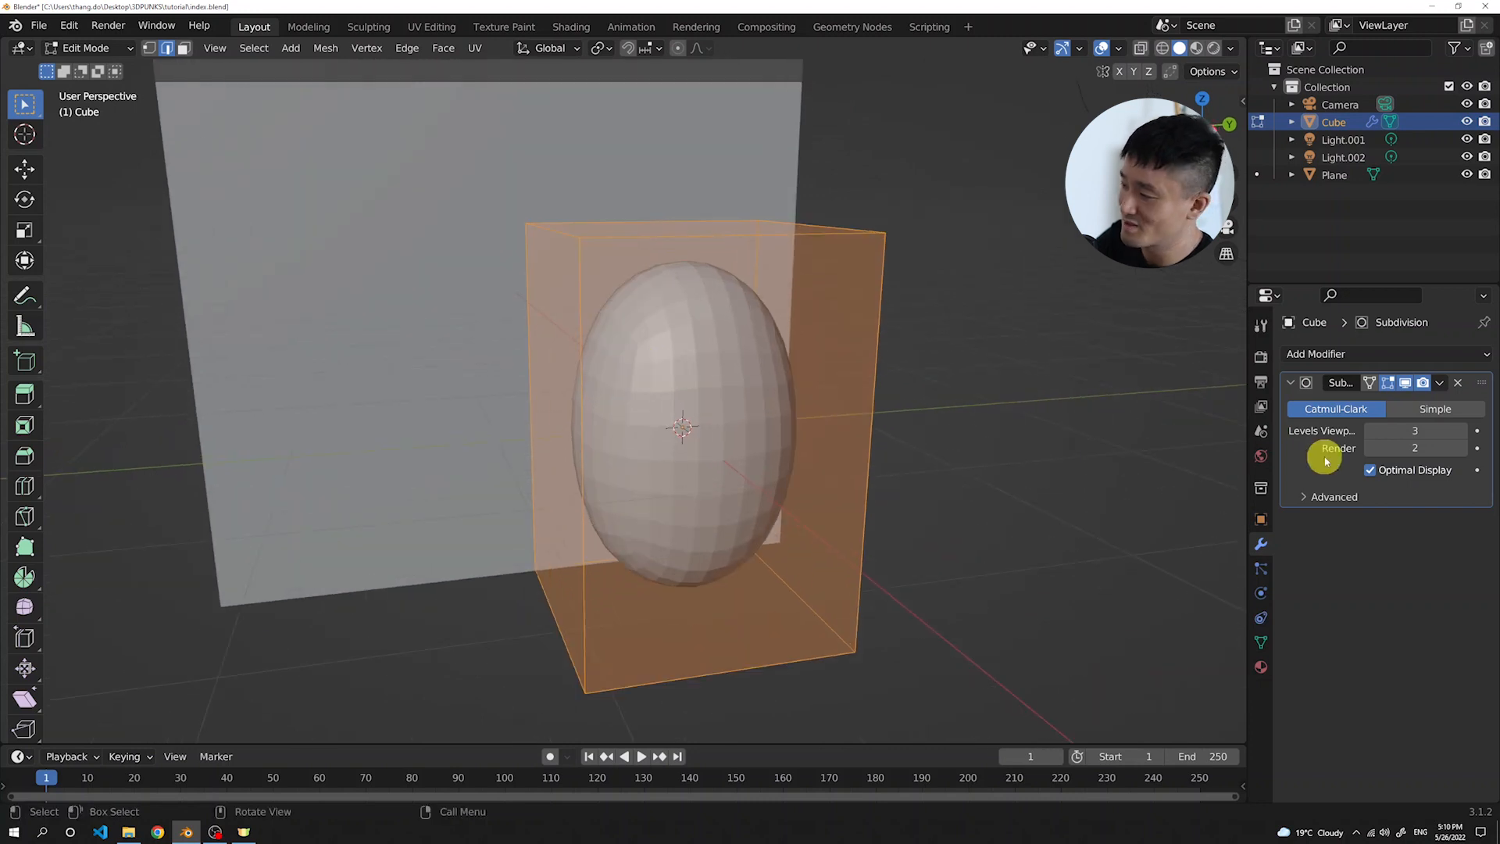
pyautogui.click(1369, 432)
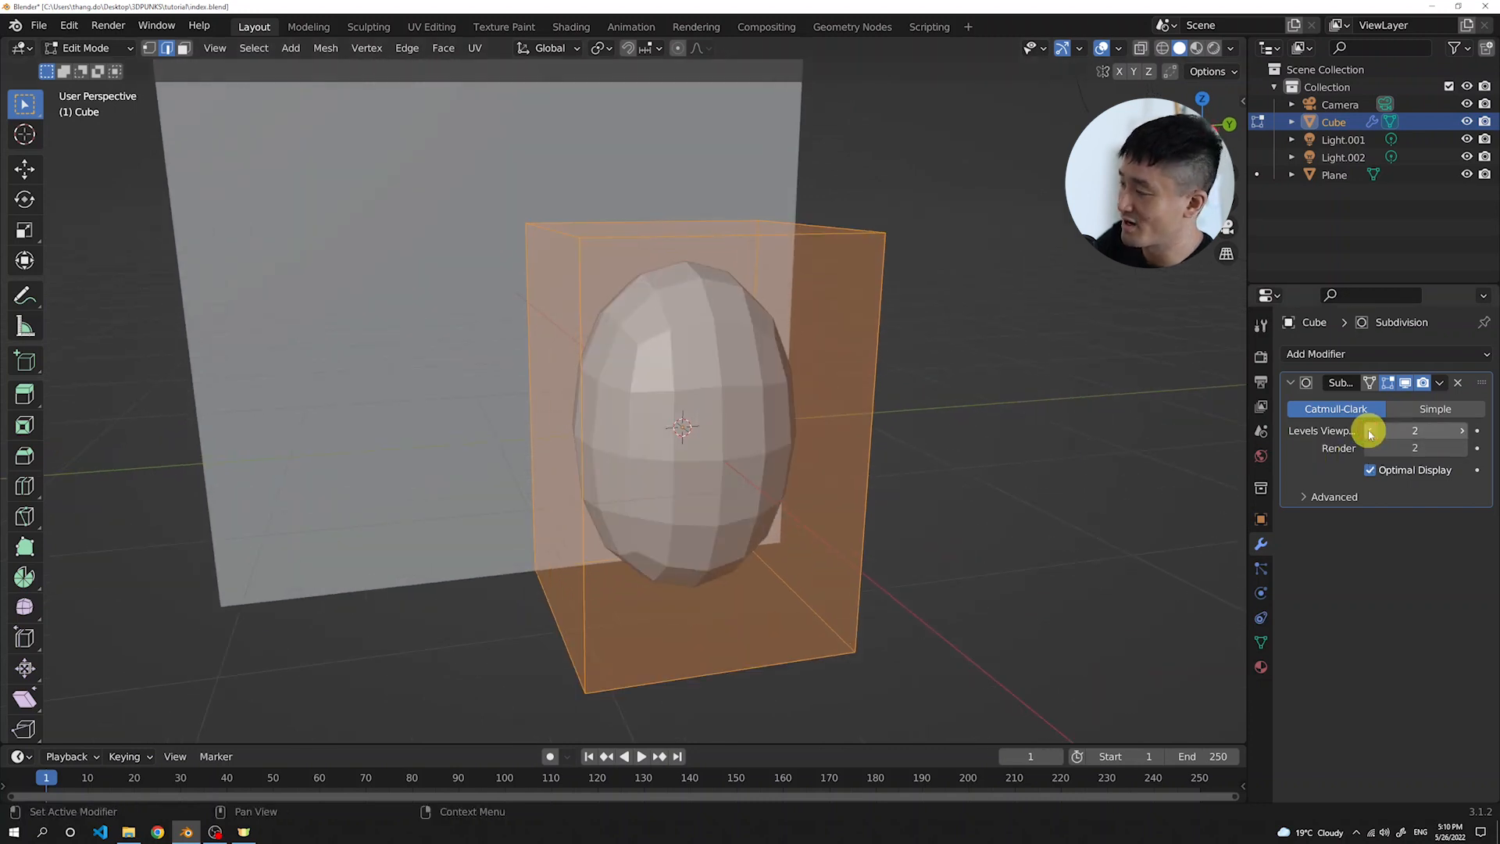
# Add one horizontal loop cut around the middle of the stretched cube with a slide factor of 0
pyautogui.moveTo(877, 408); pyautogui.dragTo(847, 427, button='middle')
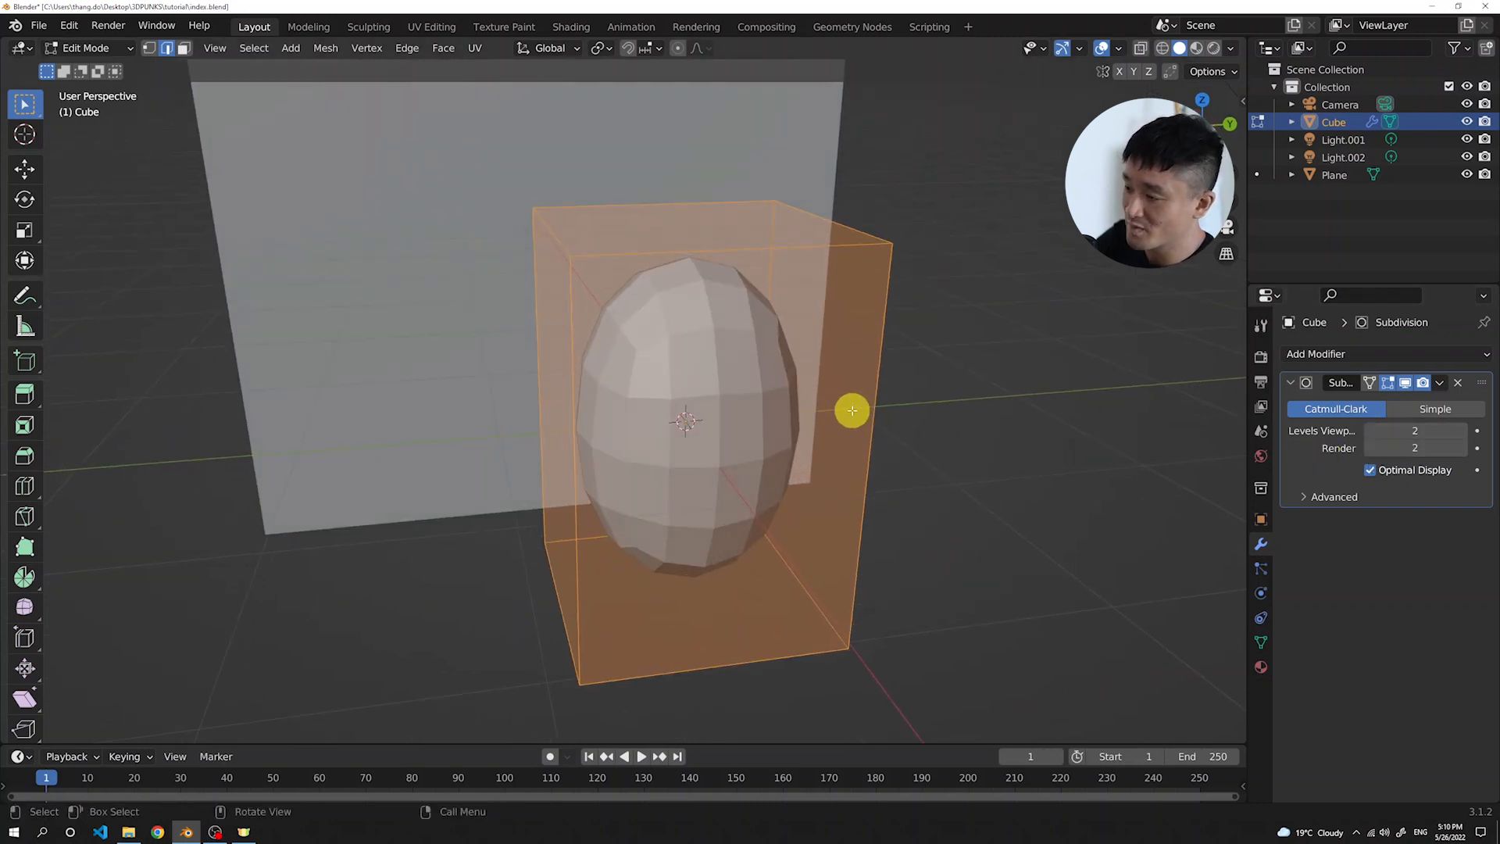
pyautogui.hotkey('ctrl', 'r')
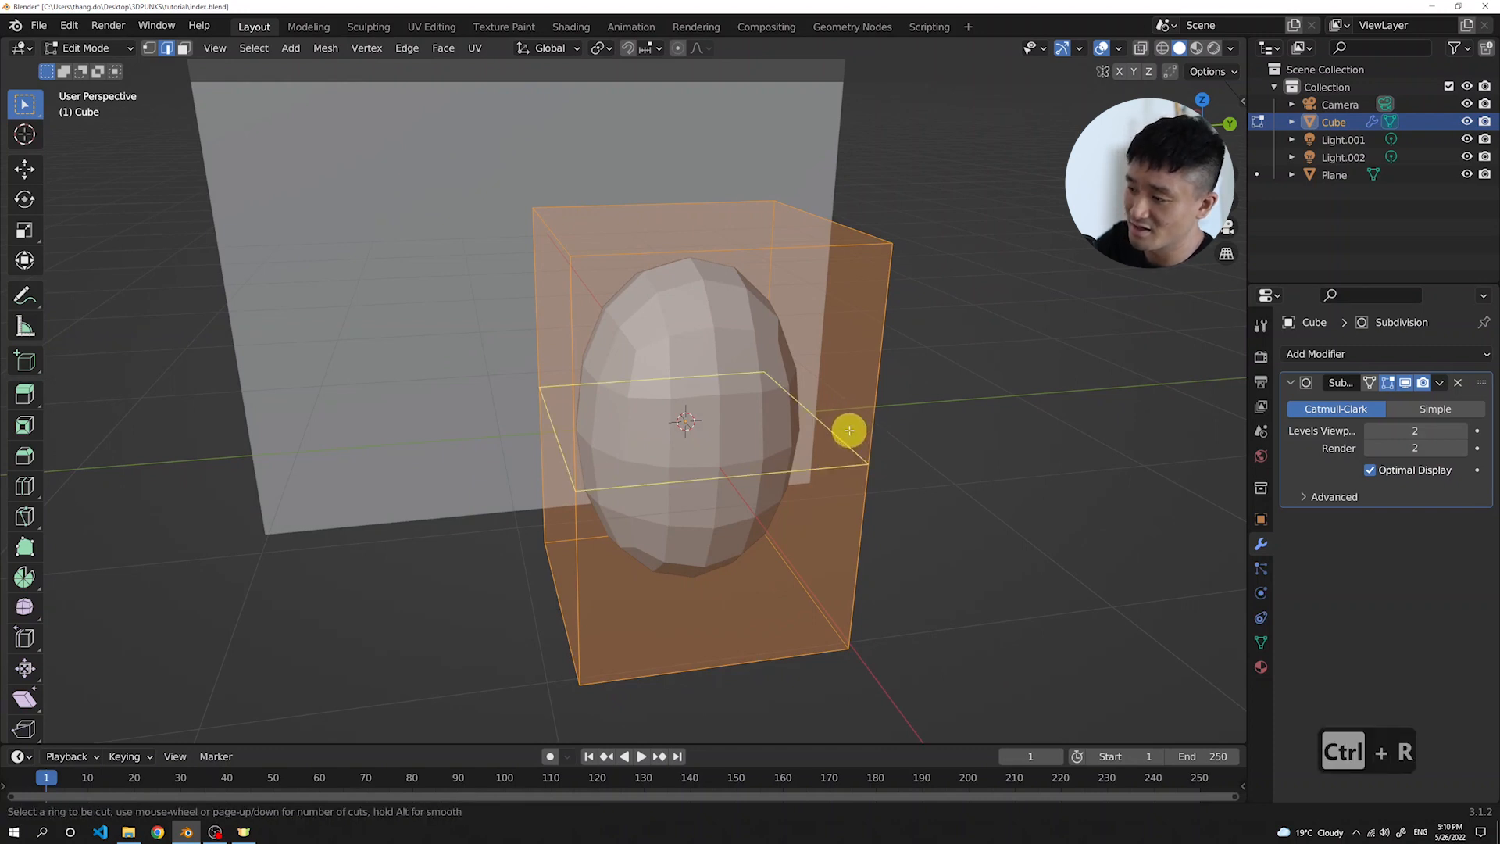
pyautogui.click(849, 430)
pyautogui.press('Escape')
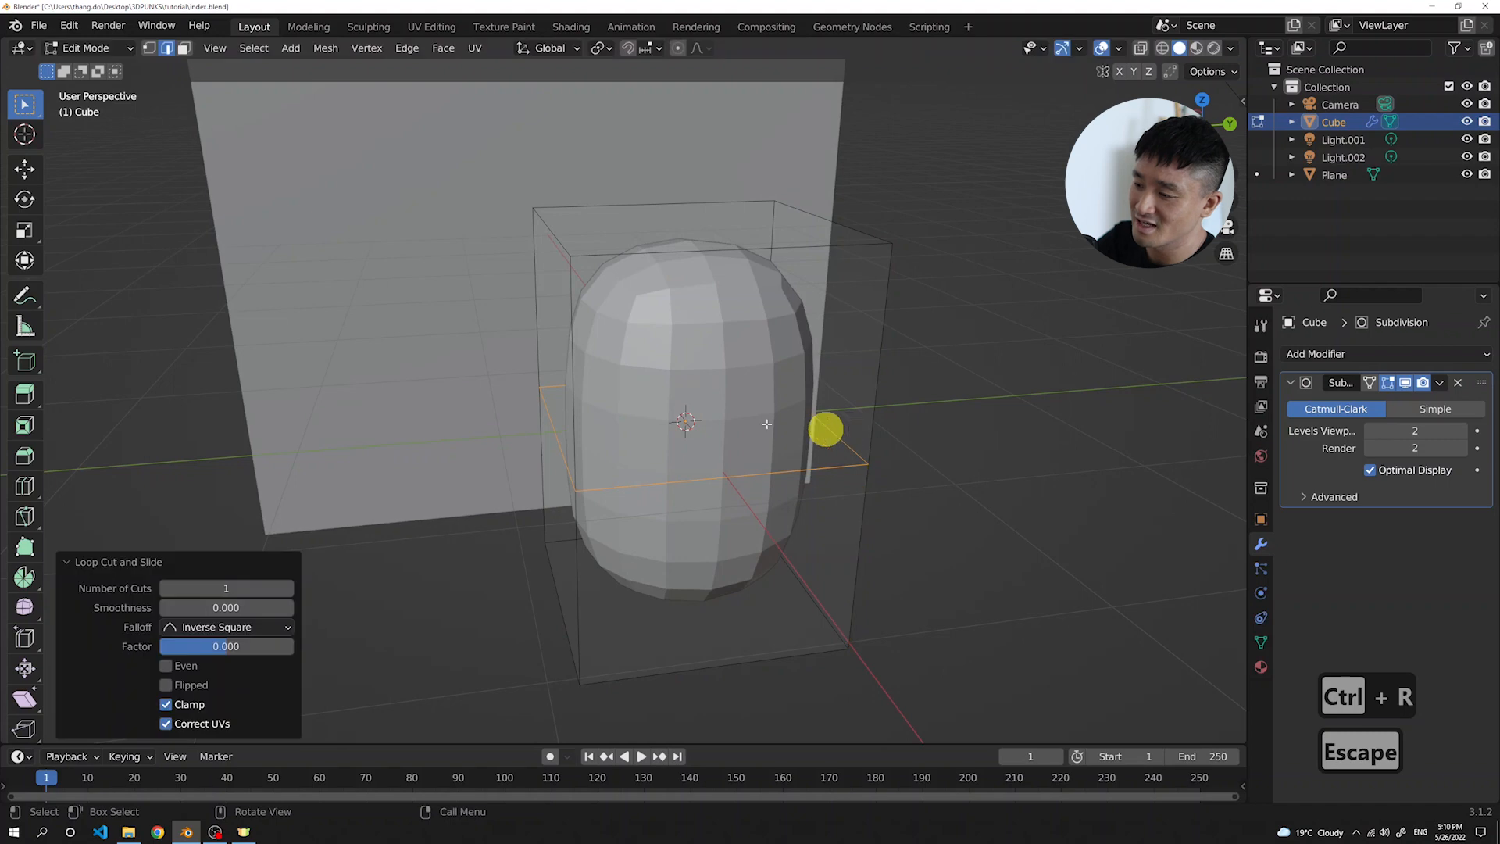
# Inspect the reshaped mesh from the front and camera view, and switch the viewport to orthographic projection
pyautogui.moveTo(821, 429); pyautogui.dragTo(742, 395, button='middle')
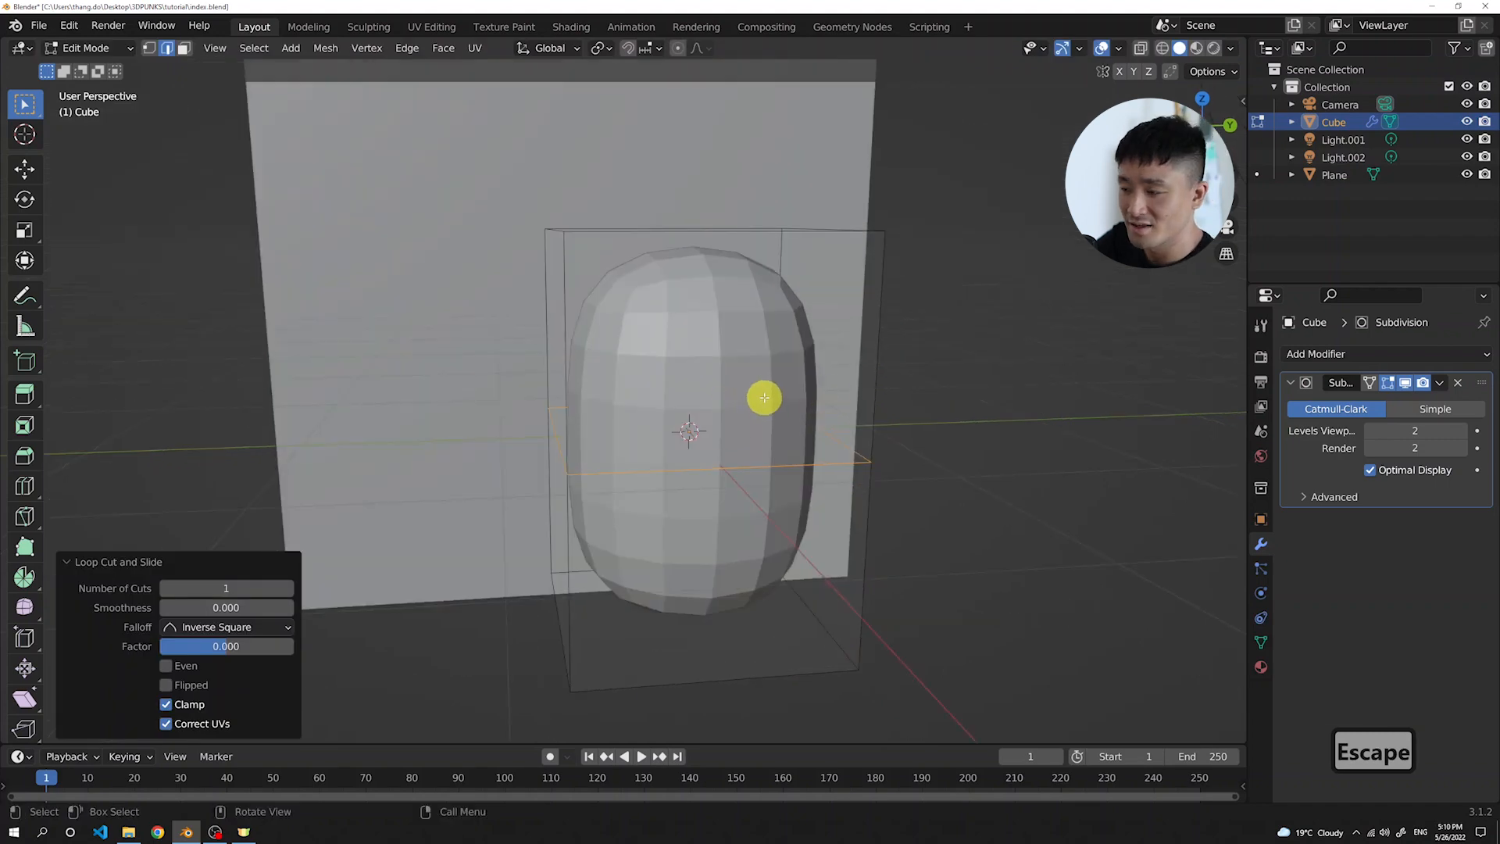
pyautogui.moveTo(785, 384); pyautogui.dragTo(758, 388, button='middle')
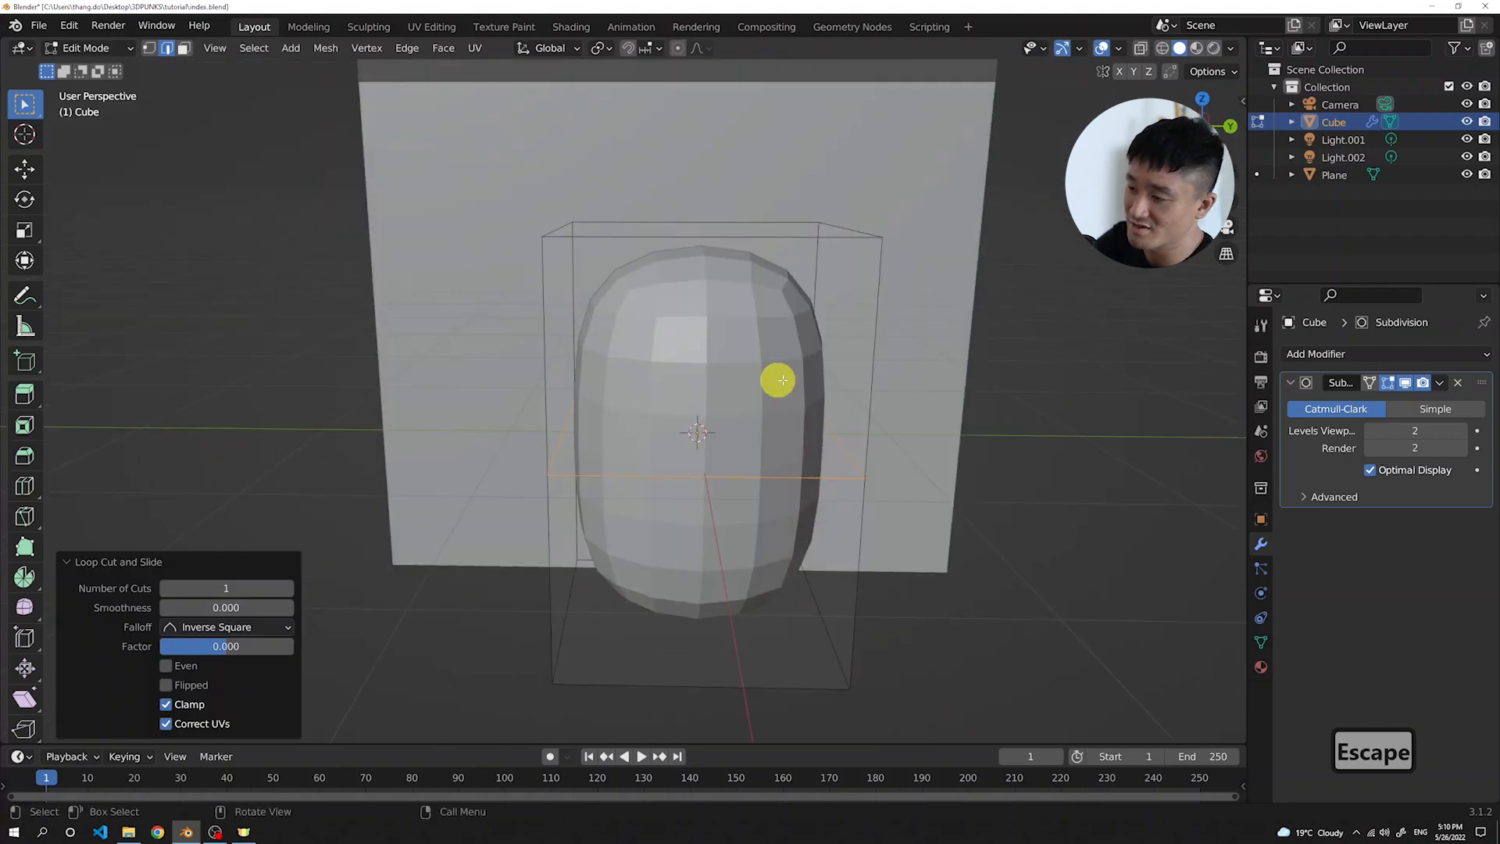
pyautogui.press('KP_0')
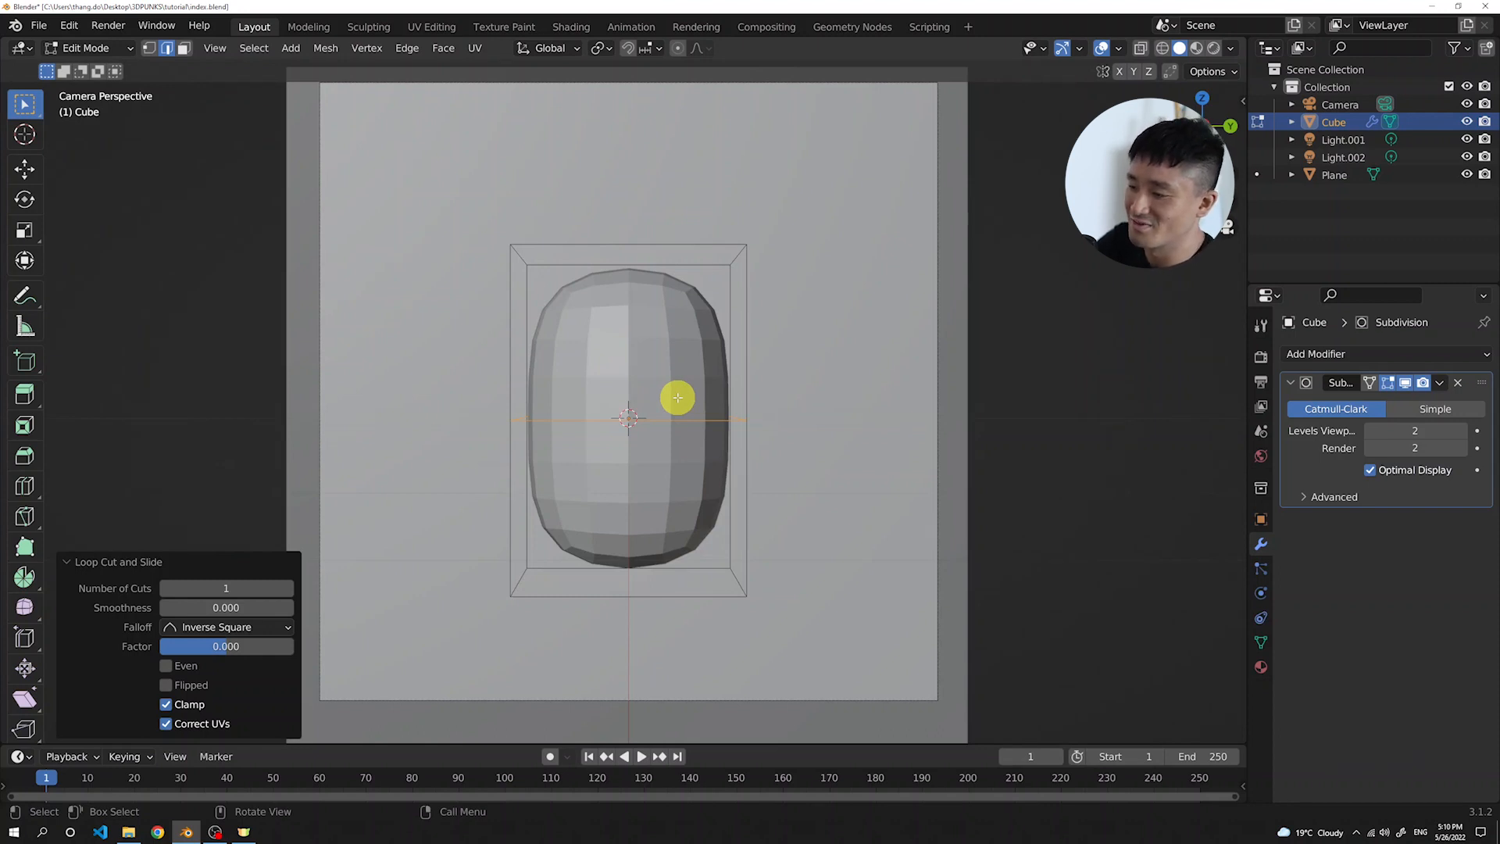
pyautogui.press('KP_5')
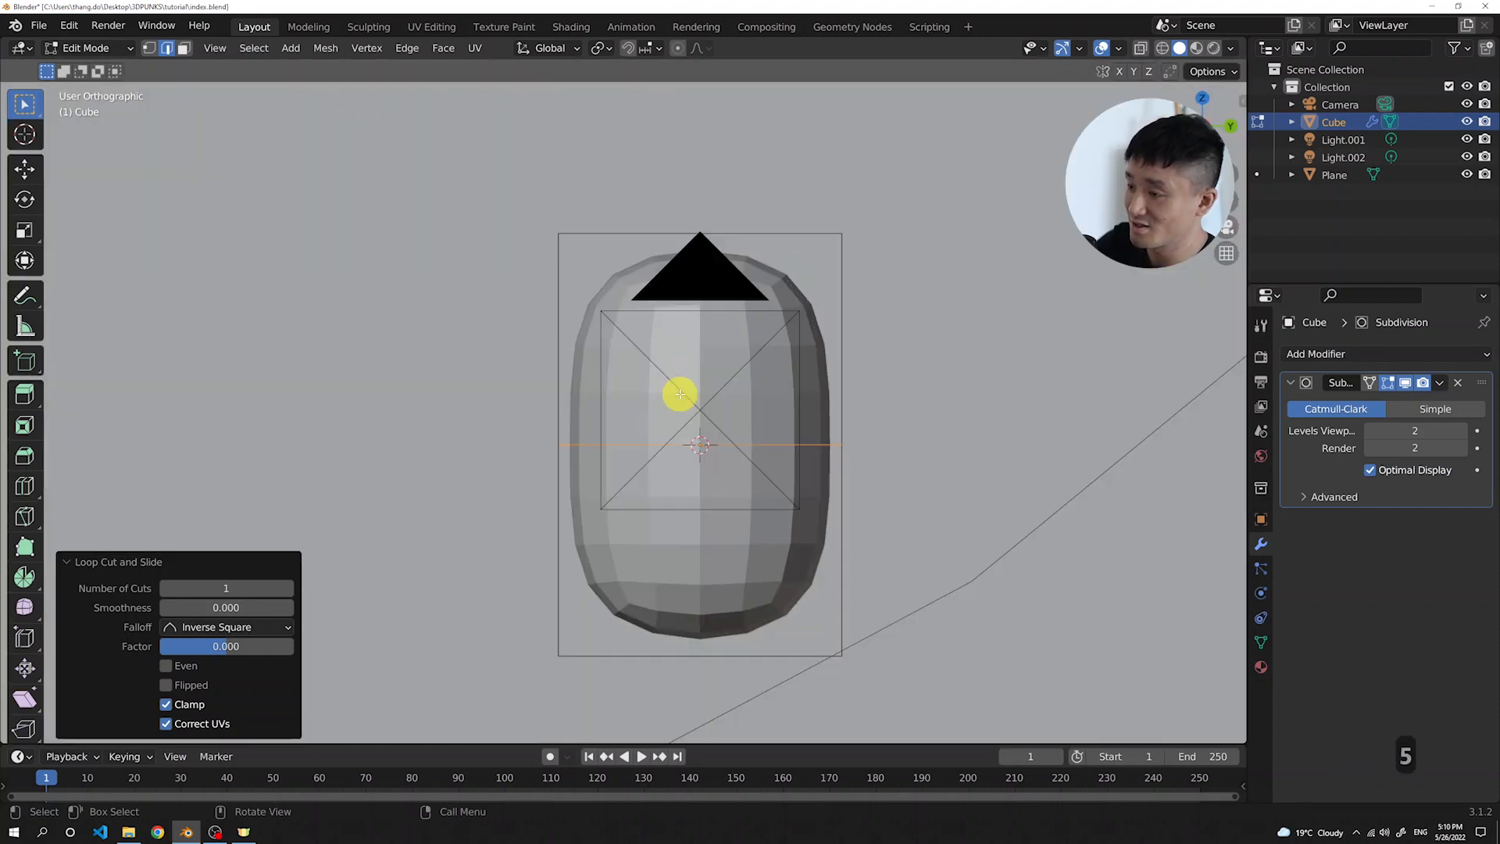
pyautogui.scroll(-2, 636, 388)
pyautogui.scroll(1, 681, 394)
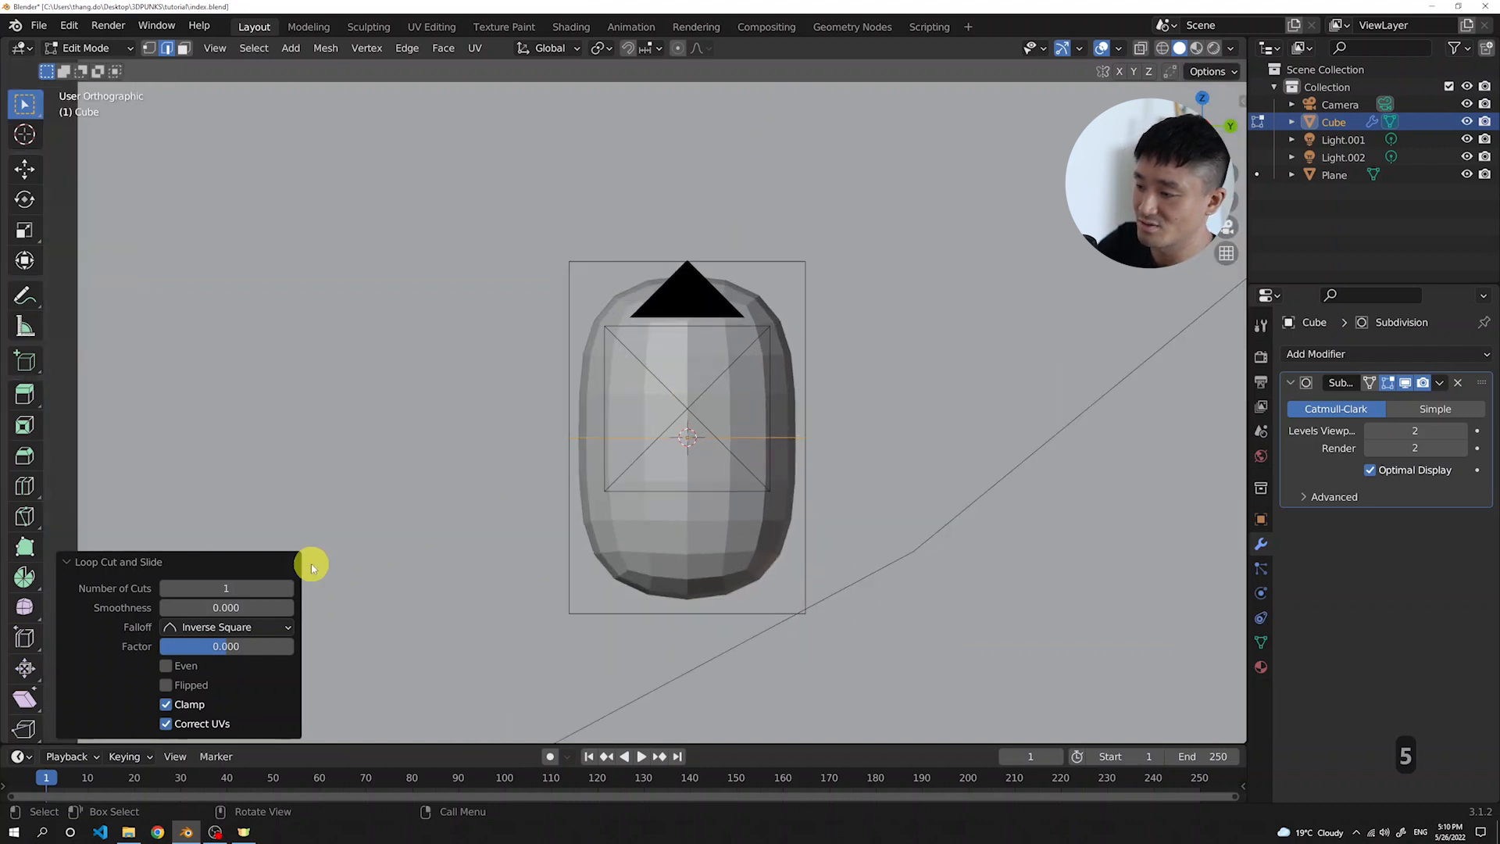
# Try adding a loop cut across the upper half of the cube, and undo it
pyautogui.press('KP_0')
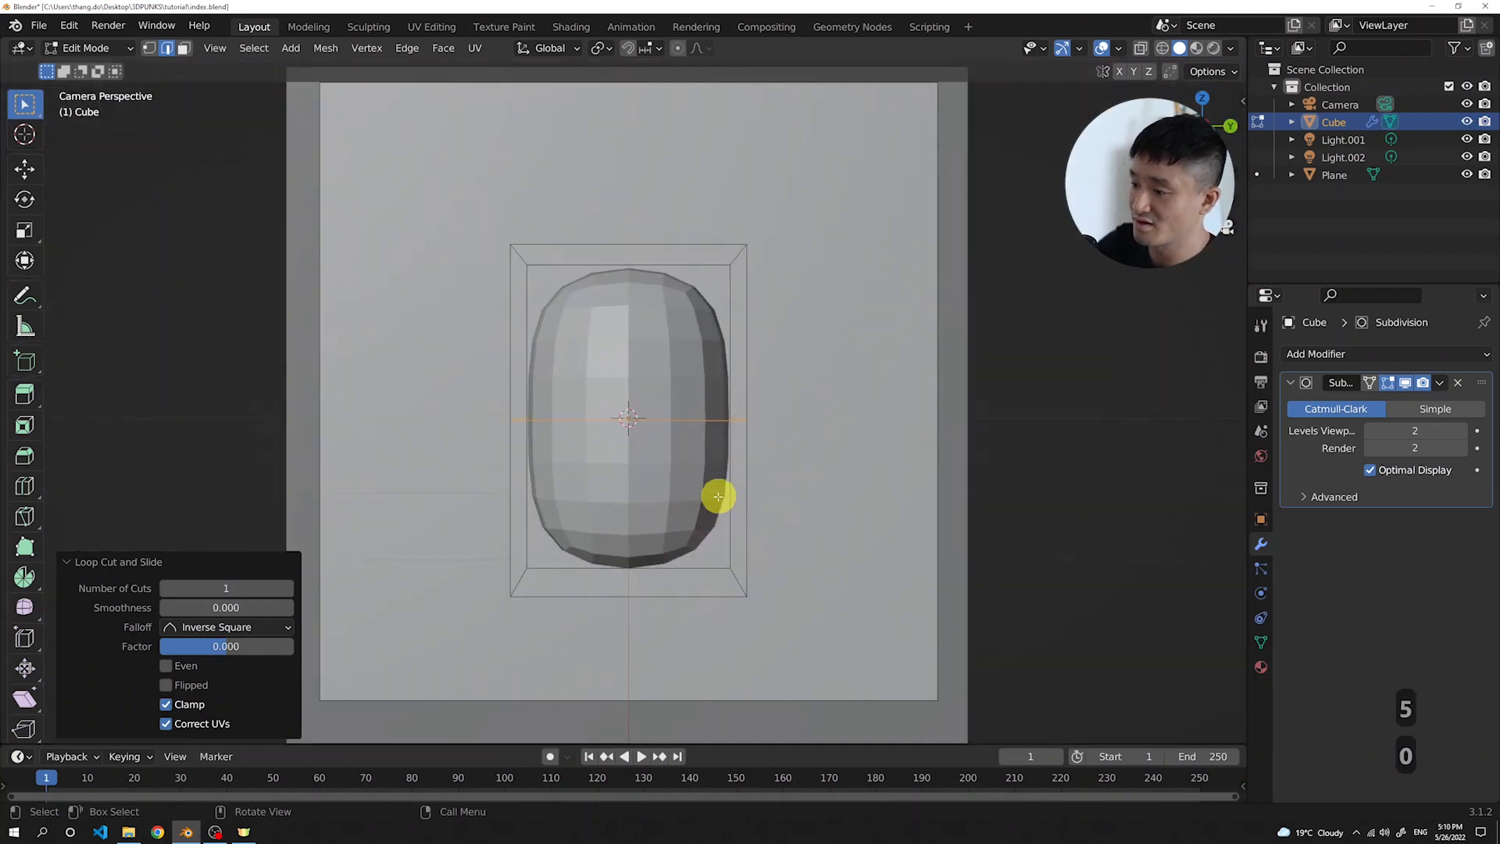
pyautogui.scroll(2, 603, 415)
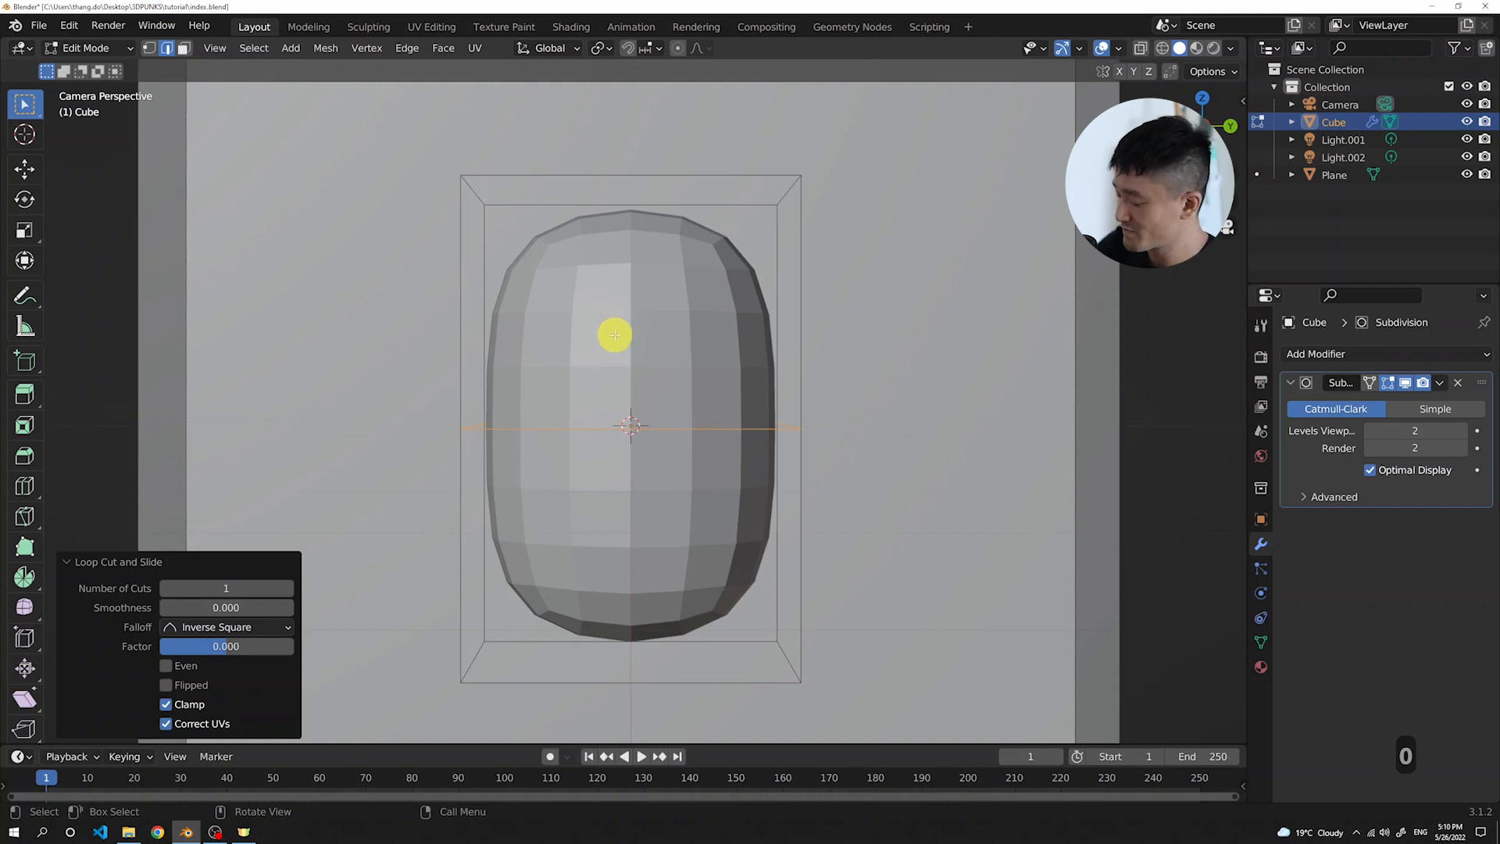
pyautogui.moveTo(615, 334); pyautogui.dragTo(643, 398, button='middle')
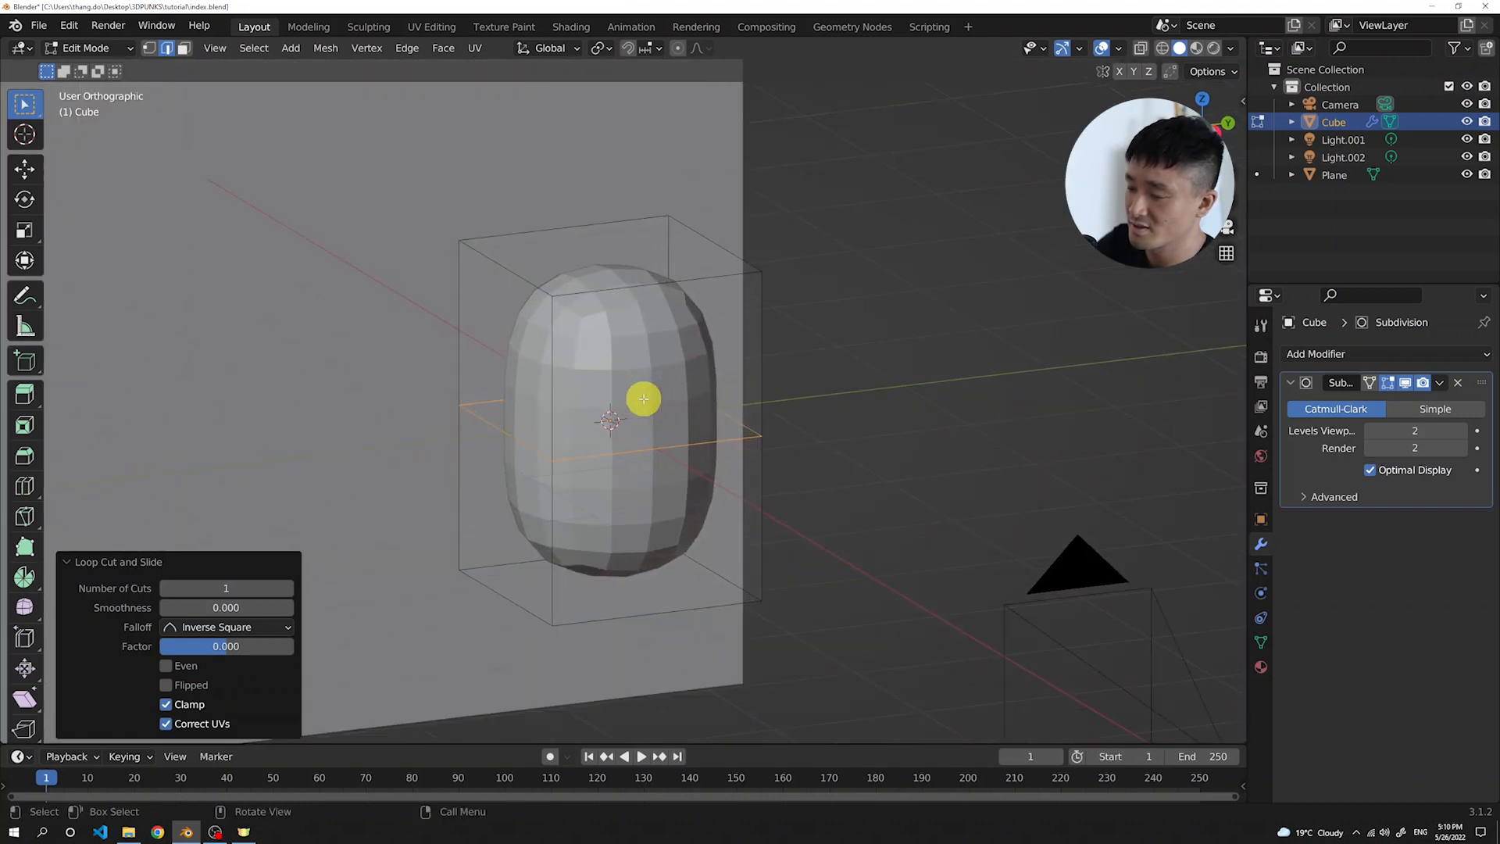
pyautogui.scroll(2, 643, 398)
pyautogui.hotkey('ctrl', 'r')
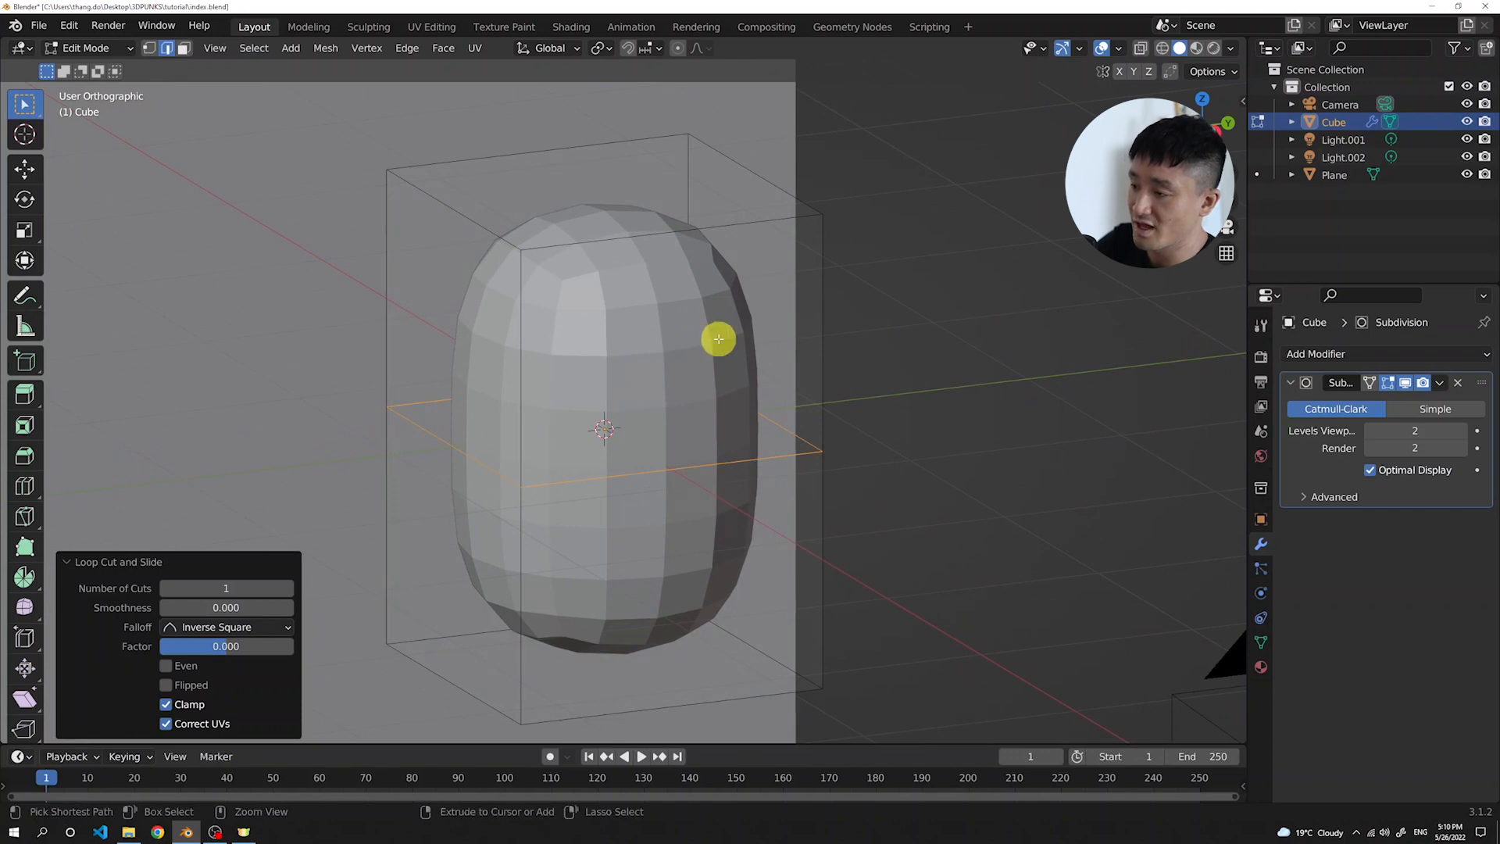
pyautogui.click(822, 324)
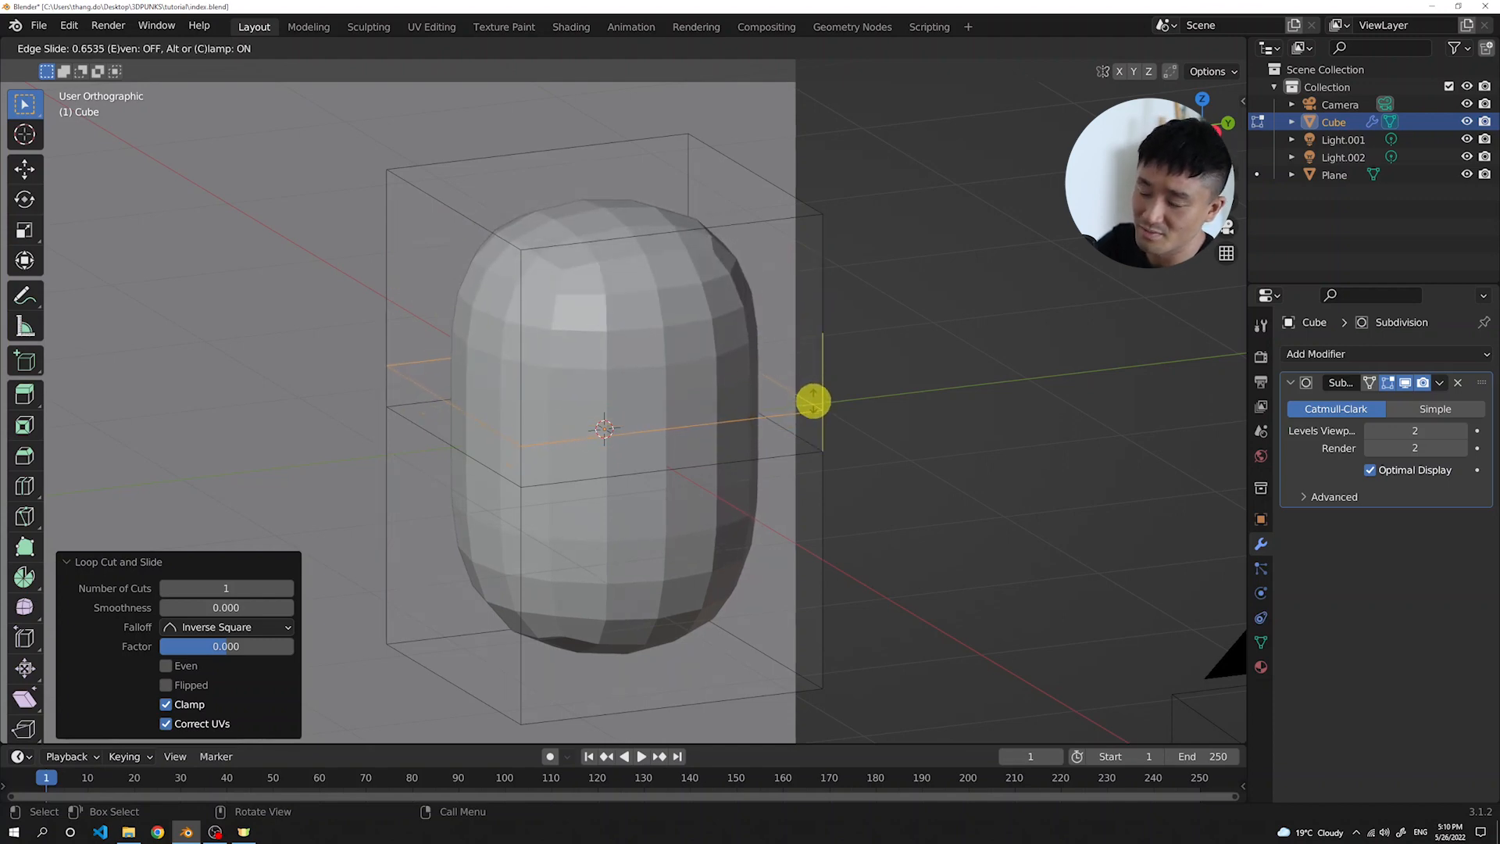
pyautogui.press('Escape')
pyautogui.moveTo(847, 378); pyautogui.dragTo(803, 358, button='middle')
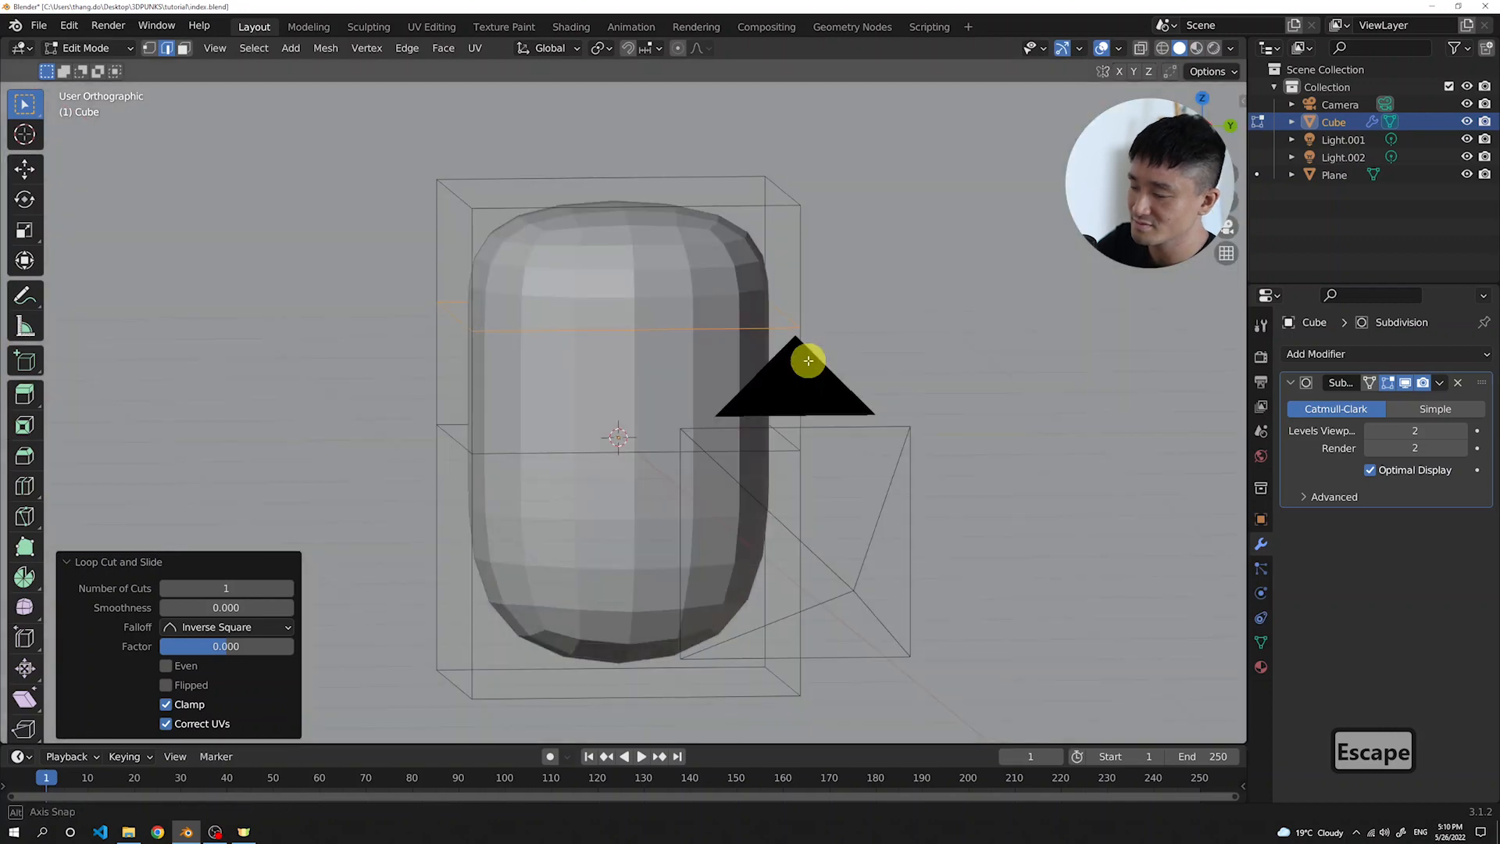
pyautogui.hotkey('ctrl', 'z')
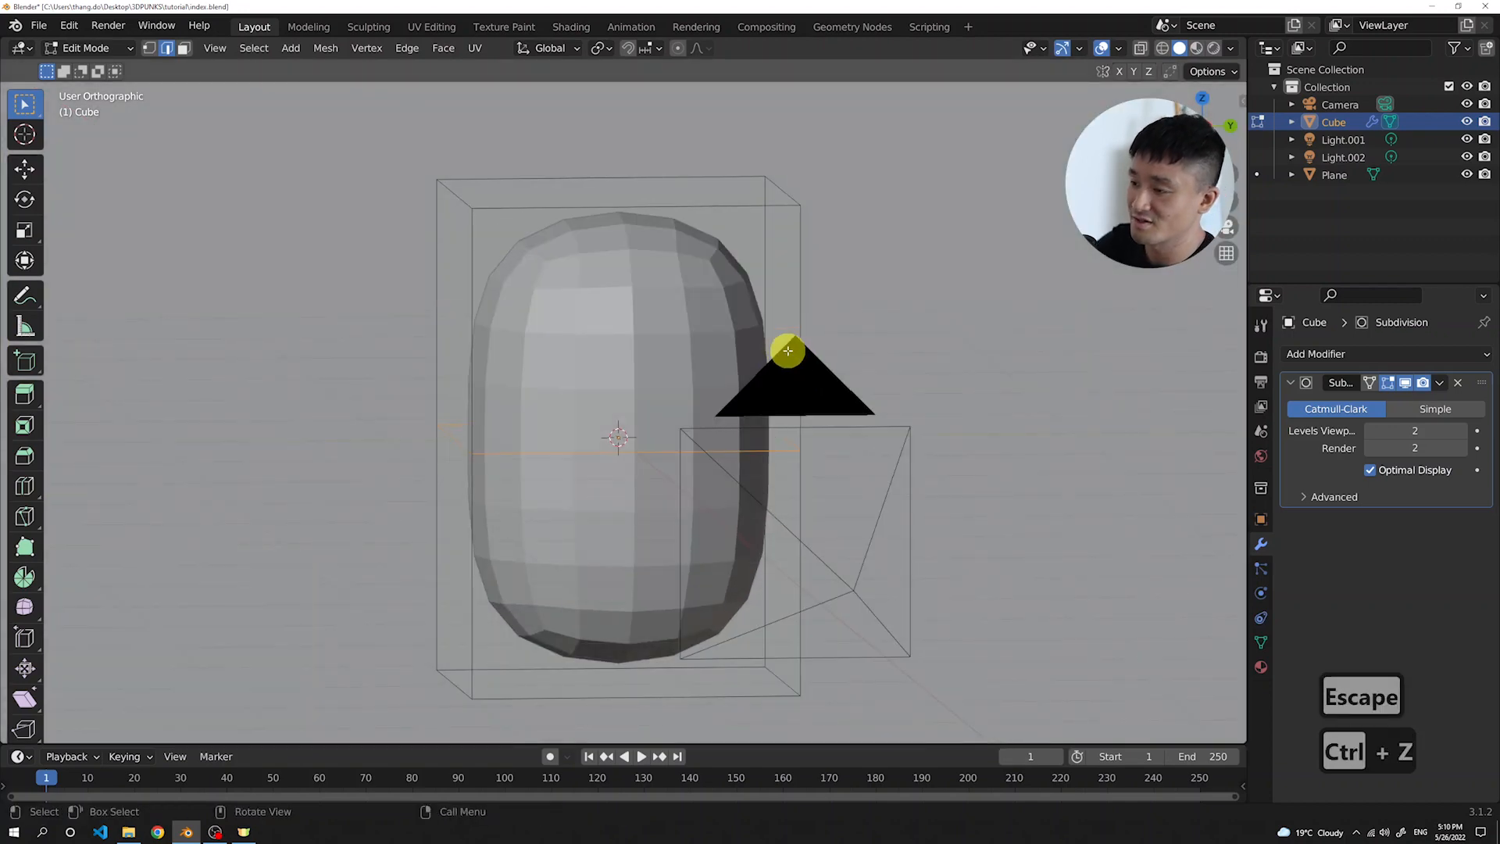
# Add one centred horizontal loop cut in the cube's upper half and another in its lower half
pyautogui.press('KP_0')
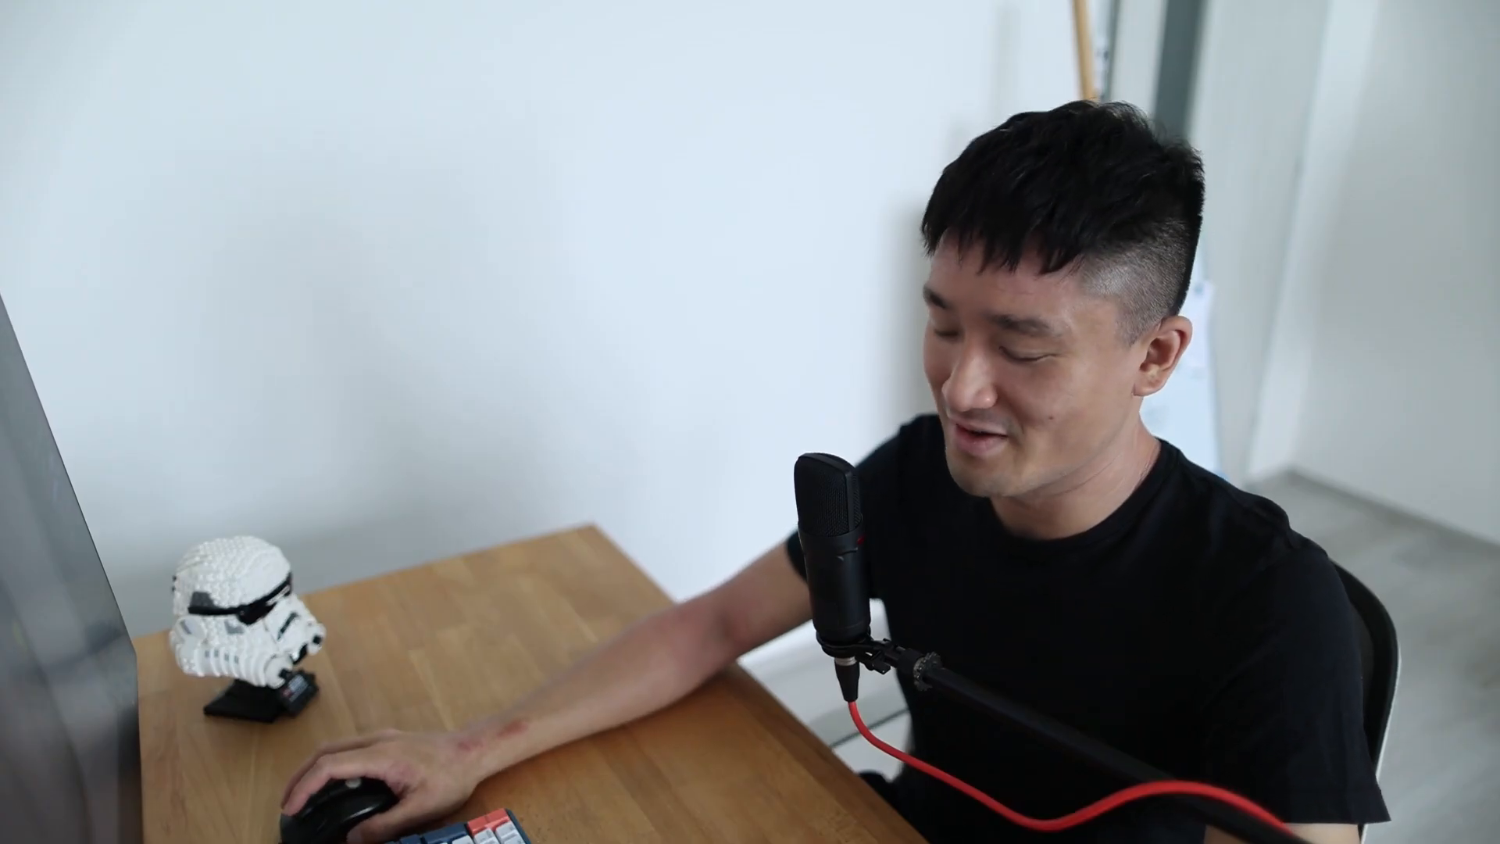
pyautogui.hotkey('ctrl', 'r')
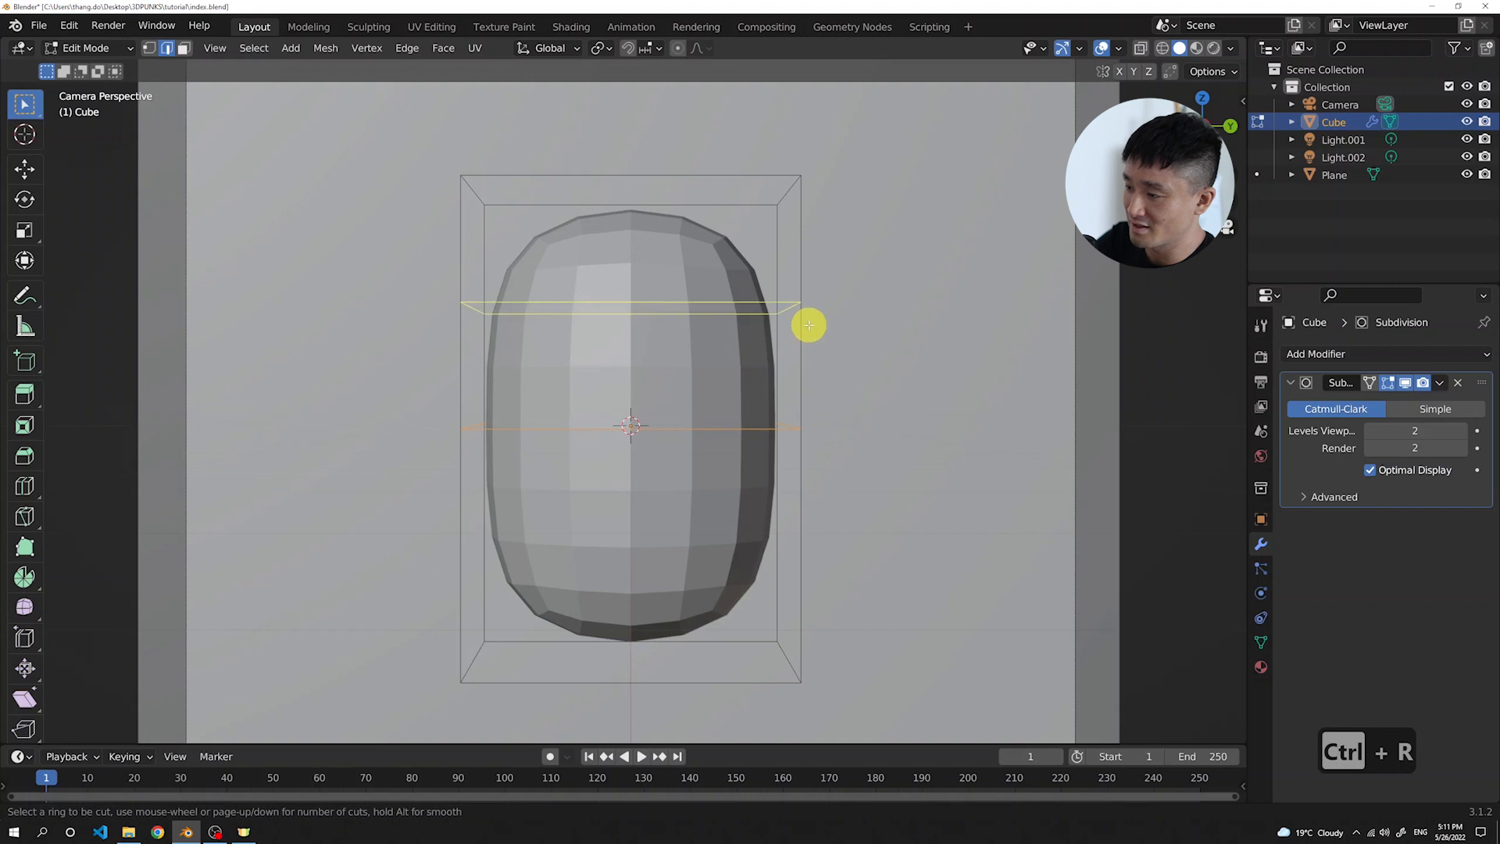
pyautogui.click(809, 324)
pyautogui.press('Escape')
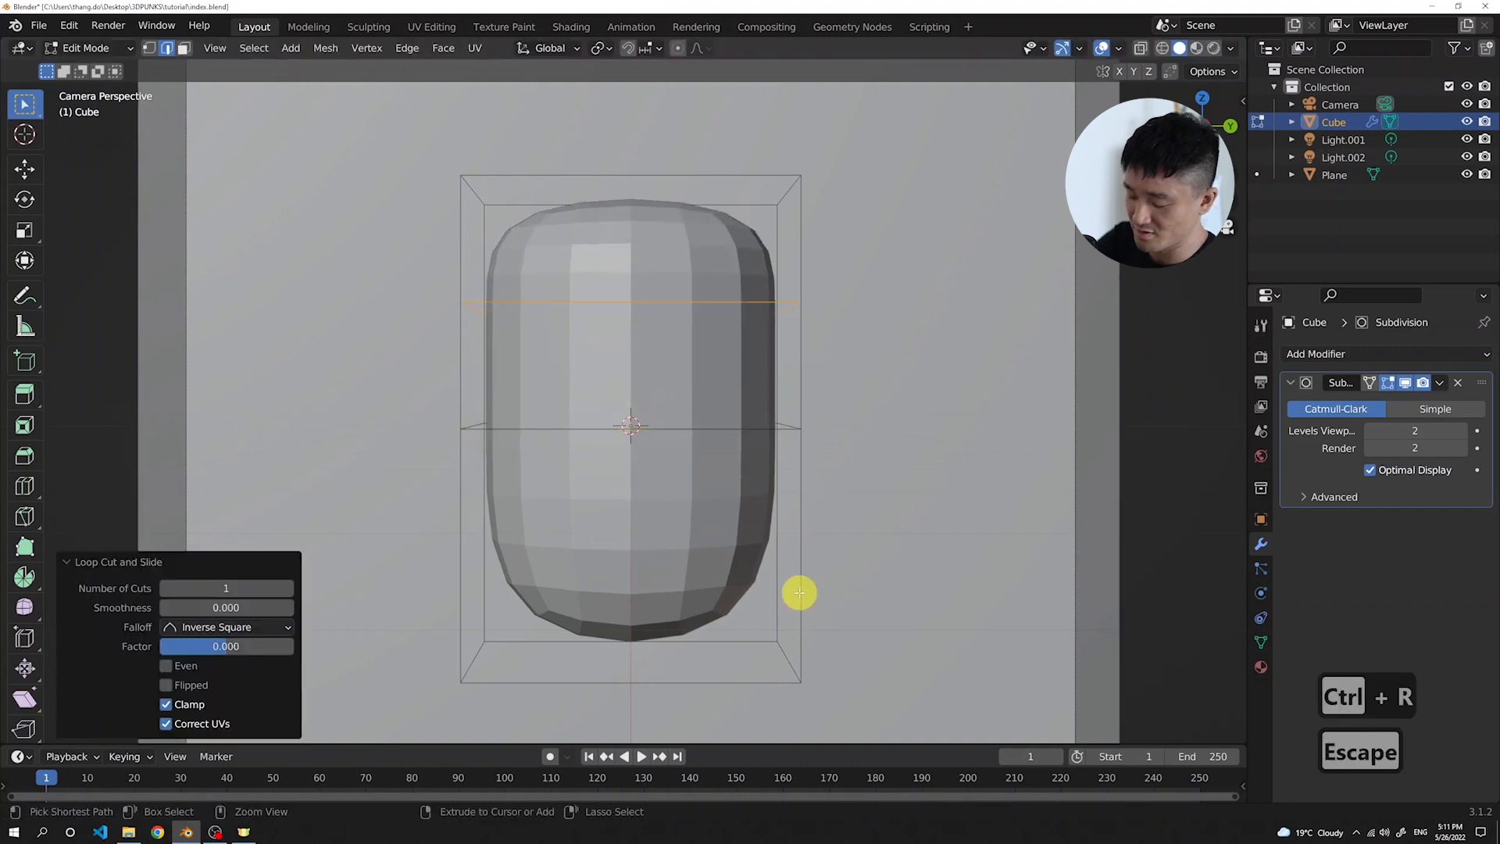
pyautogui.hotkey('ctrl', 'r')
pyautogui.click(802, 583)
pyautogui.press('Escape')
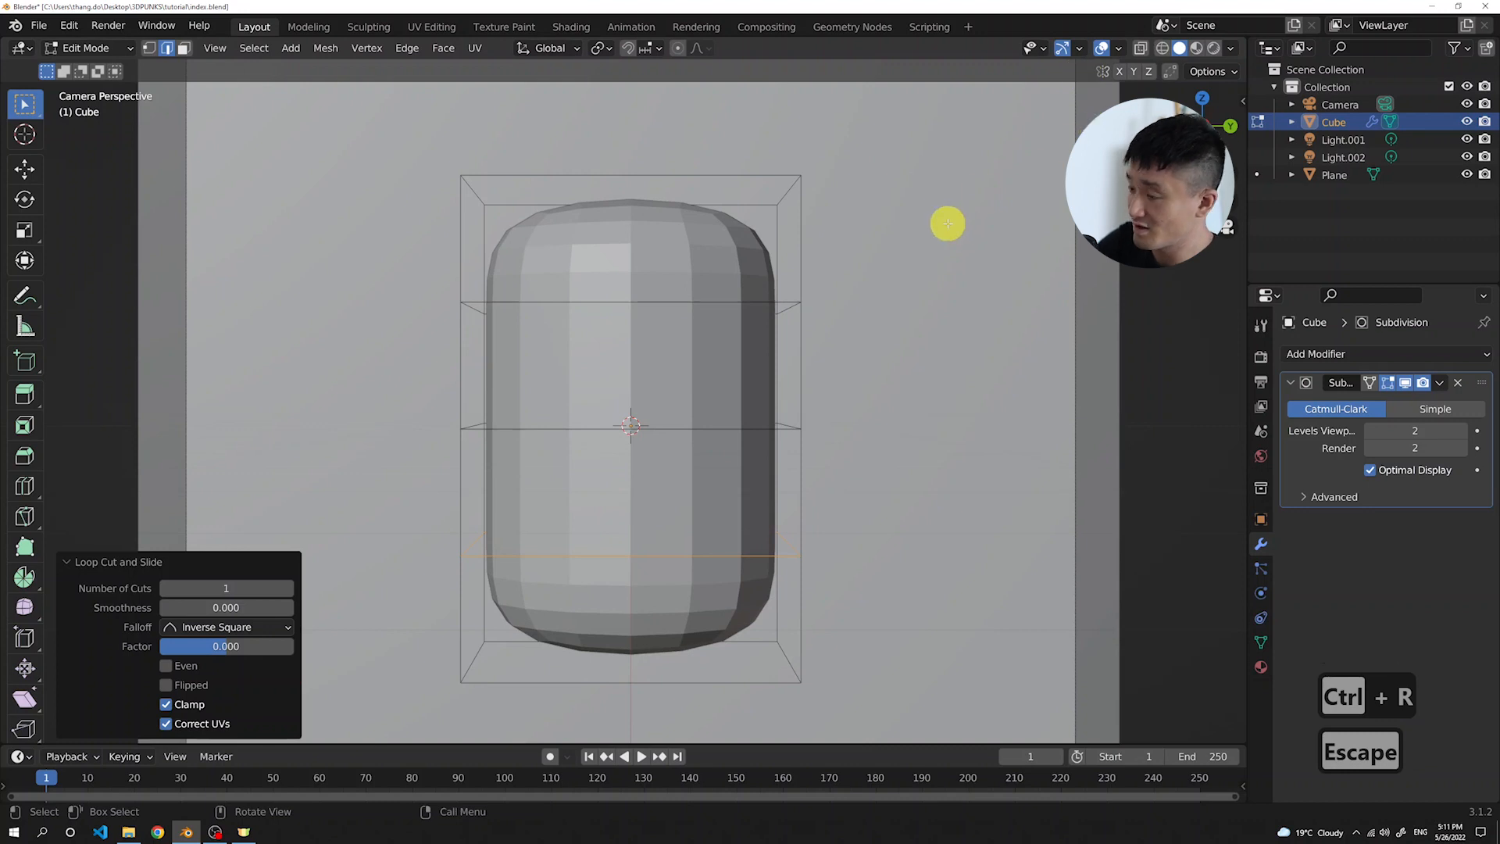
# Switch the viewport to orthographic projection, enable X-ray display, and change to vertex selection mode
pyautogui.press('KP_5')
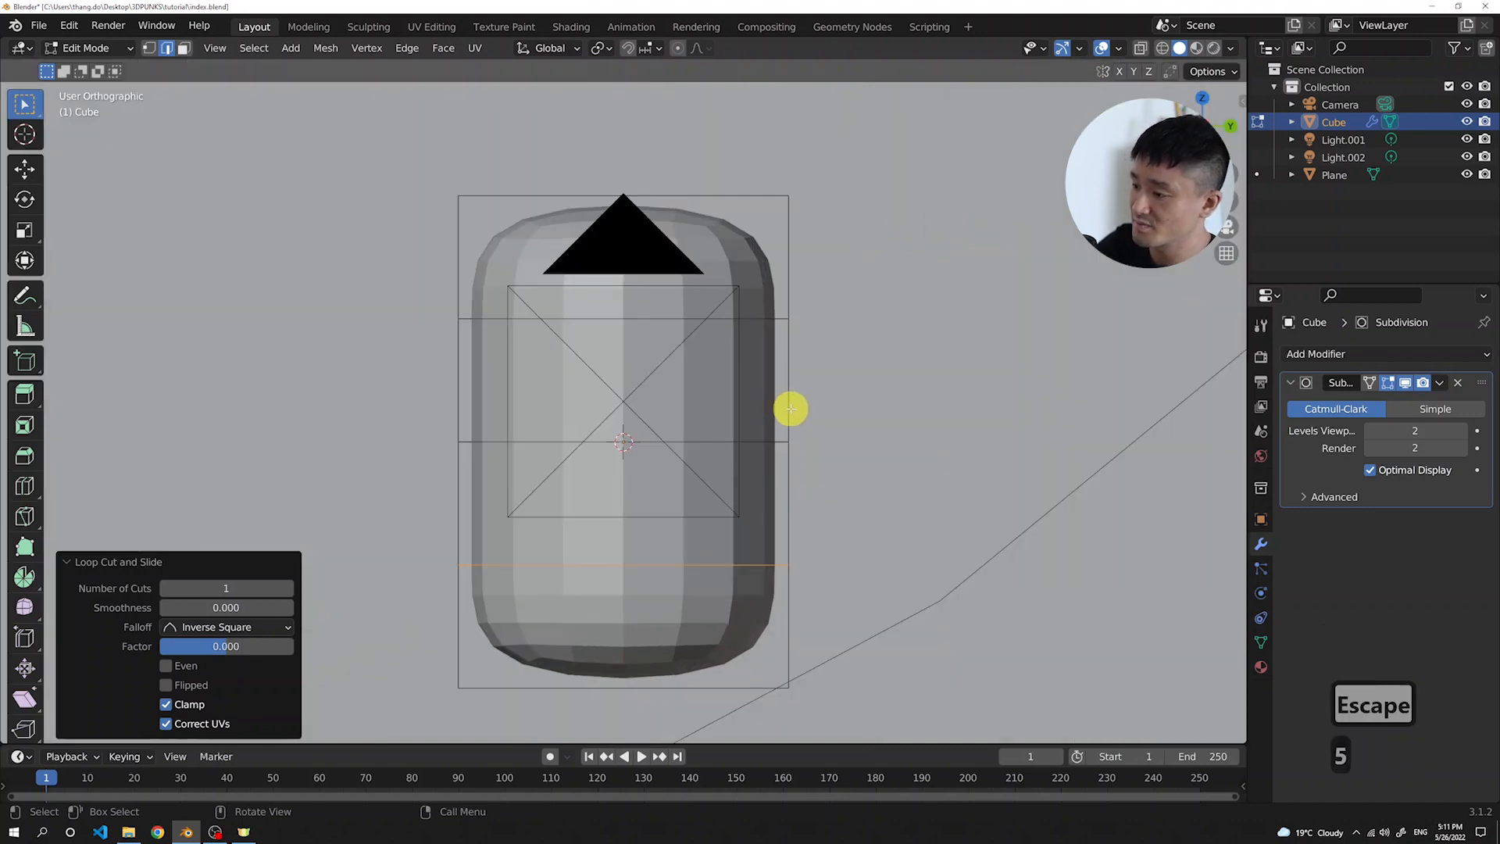
pyautogui.click(1140, 48)
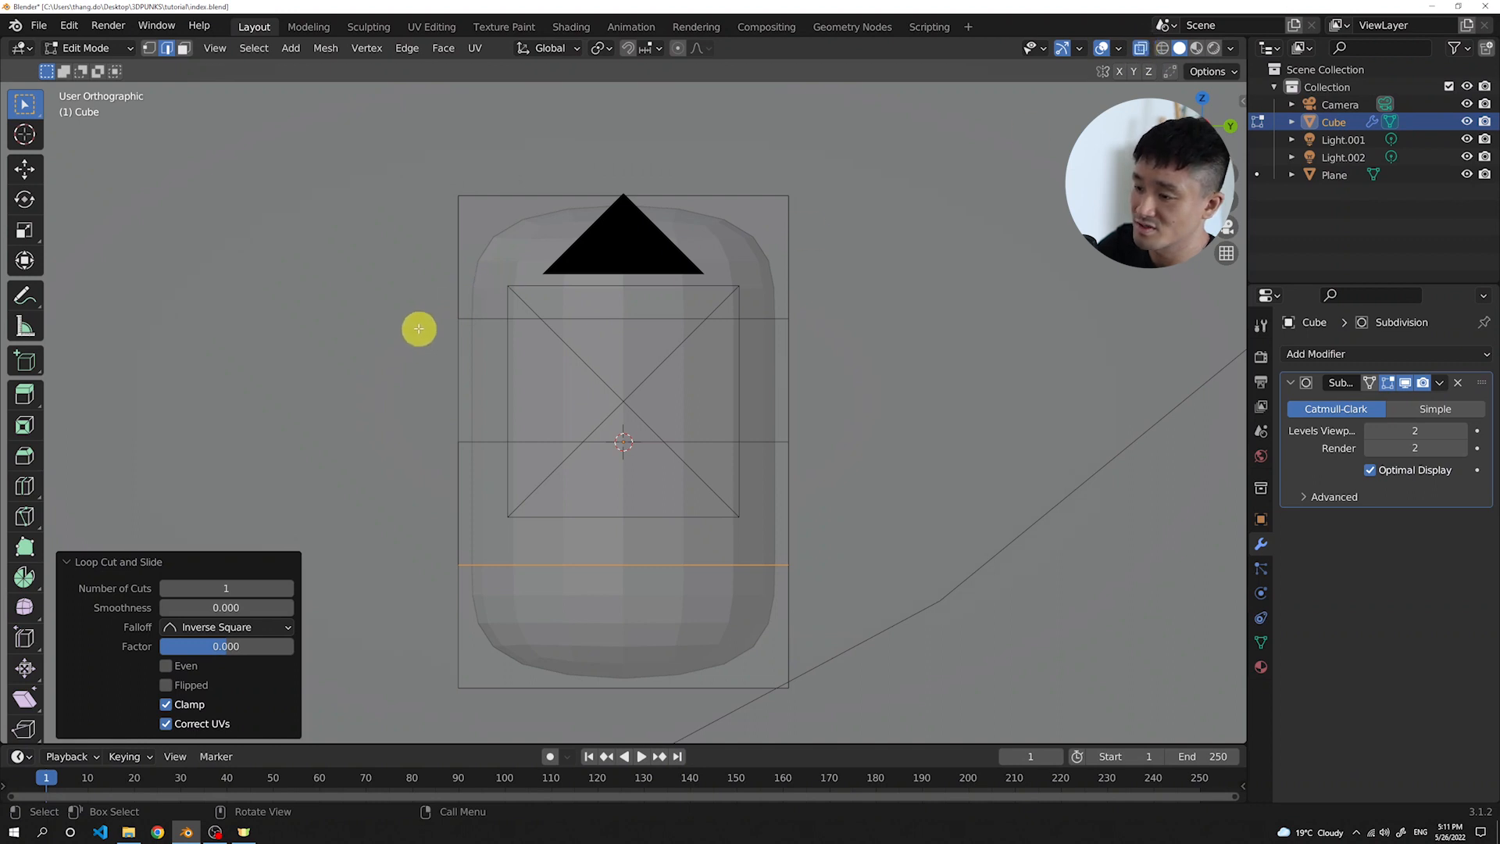
pyautogui.click(148, 47)
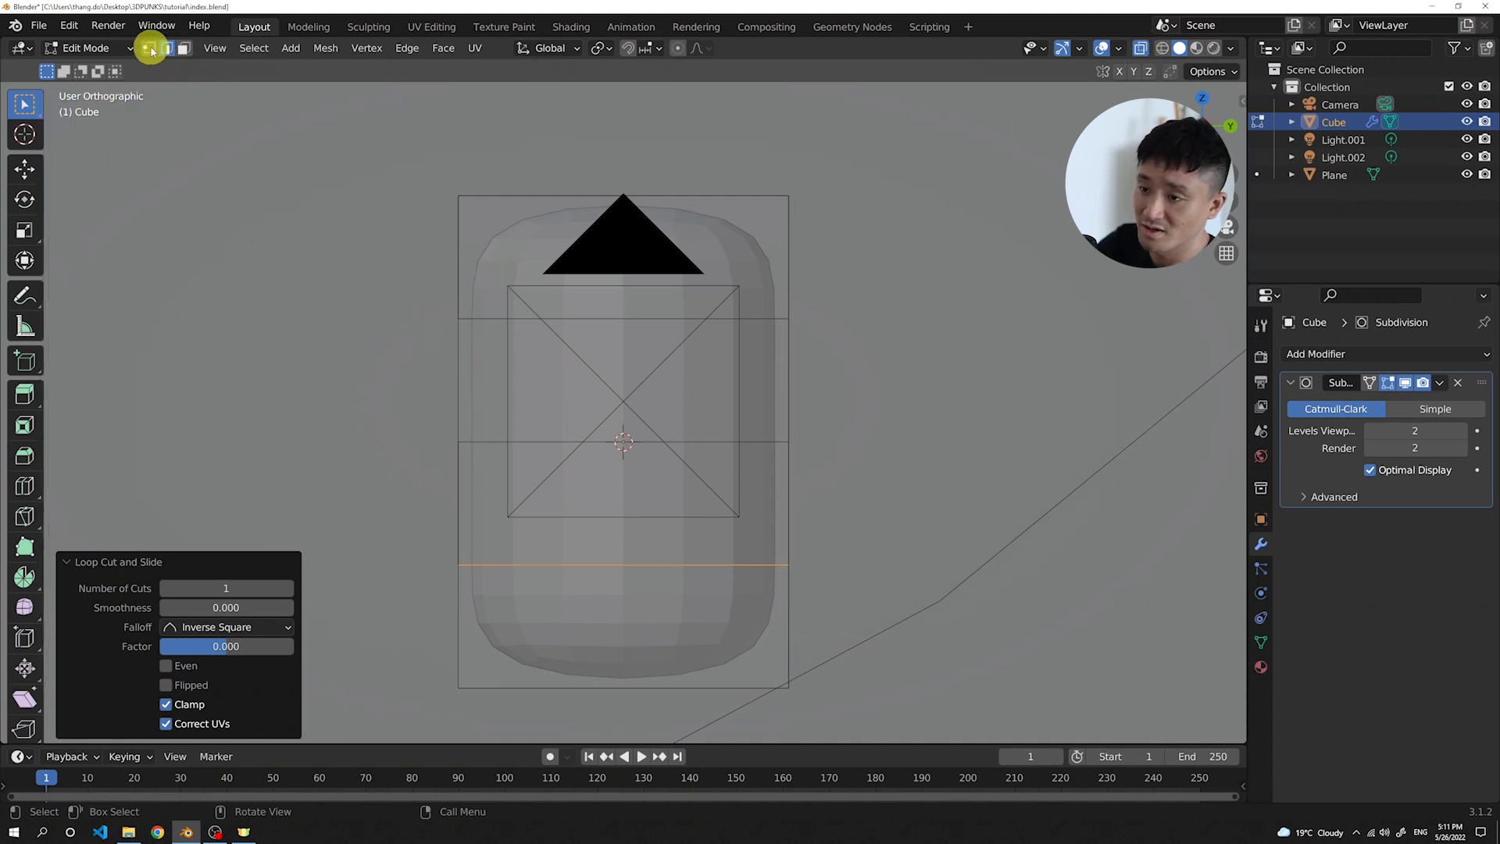
# Select the vertices of the upper and lower edge loops and scale them along Z to about 0.297, towards the middle loop
pyautogui.click(365, 285)
pyautogui.moveTo(626, 310); pyautogui.dragTo(870, 332)
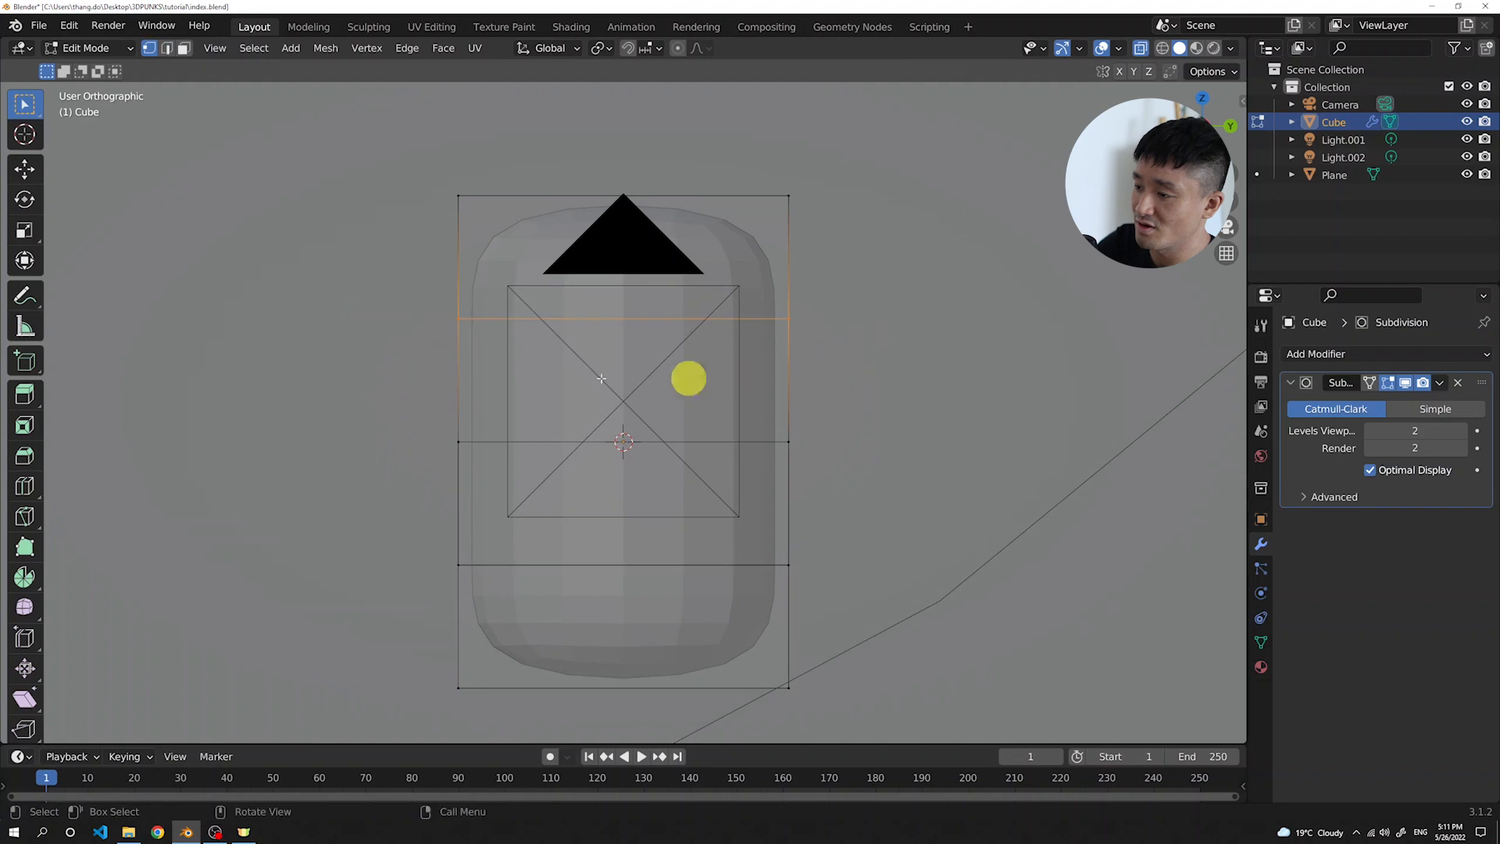
pyautogui.moveTo(435, 358)
pyautogui.mouseDown(button='middle')
pyautogui.moveTo(511, 385)
pyautogui.moveTo(448, 352)
pyautogui.mouseUp(button='middle')
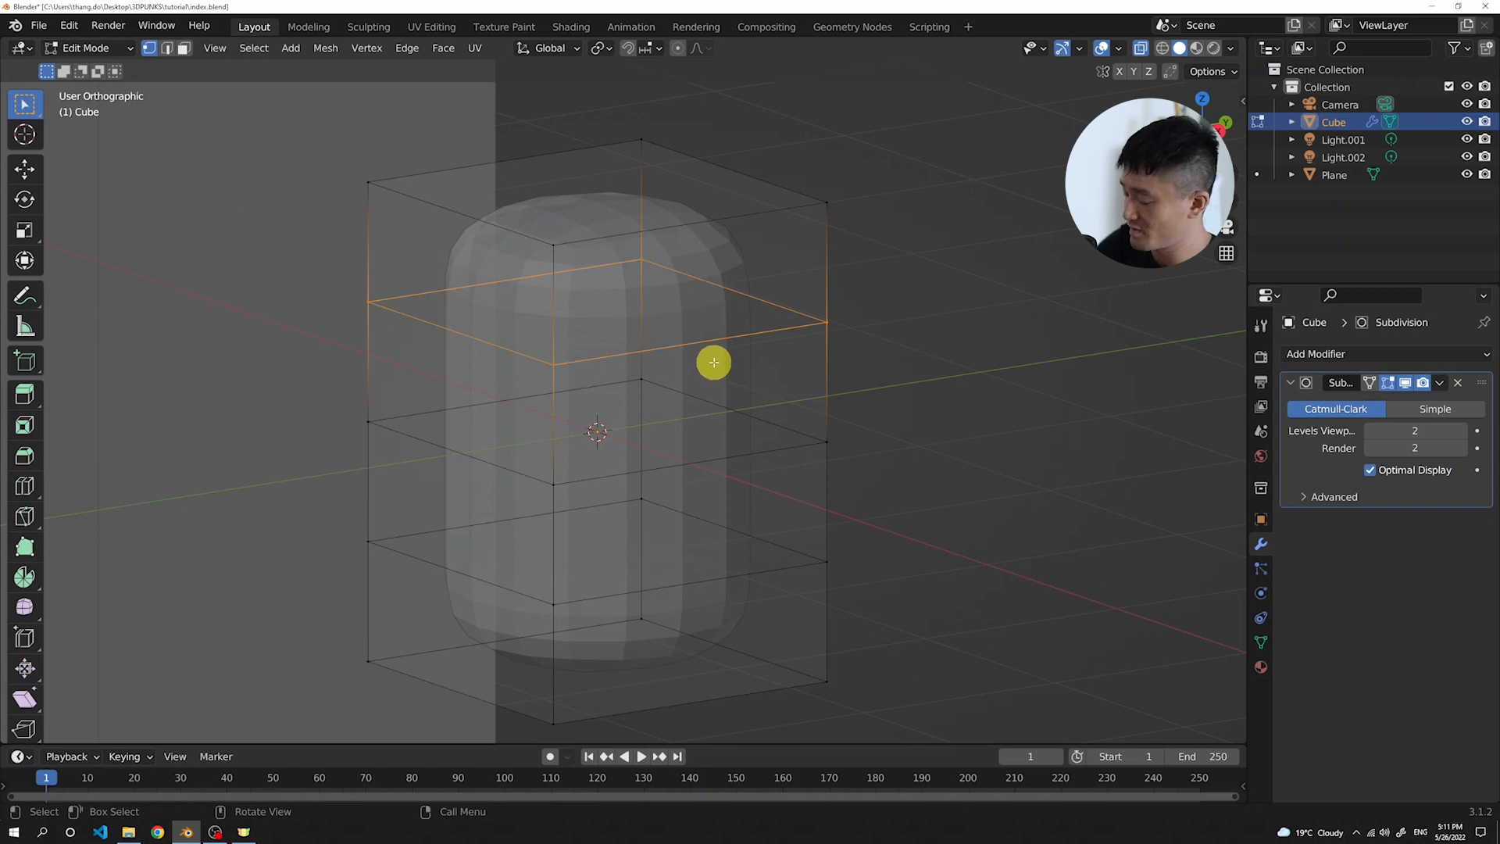
pyautogui.press('3')
pyautogui.keyDown('shift'); pyautogui.moveTo(315, 526); pyautogui.dragTo(926, 598); pyautogui.keyUp('shift')
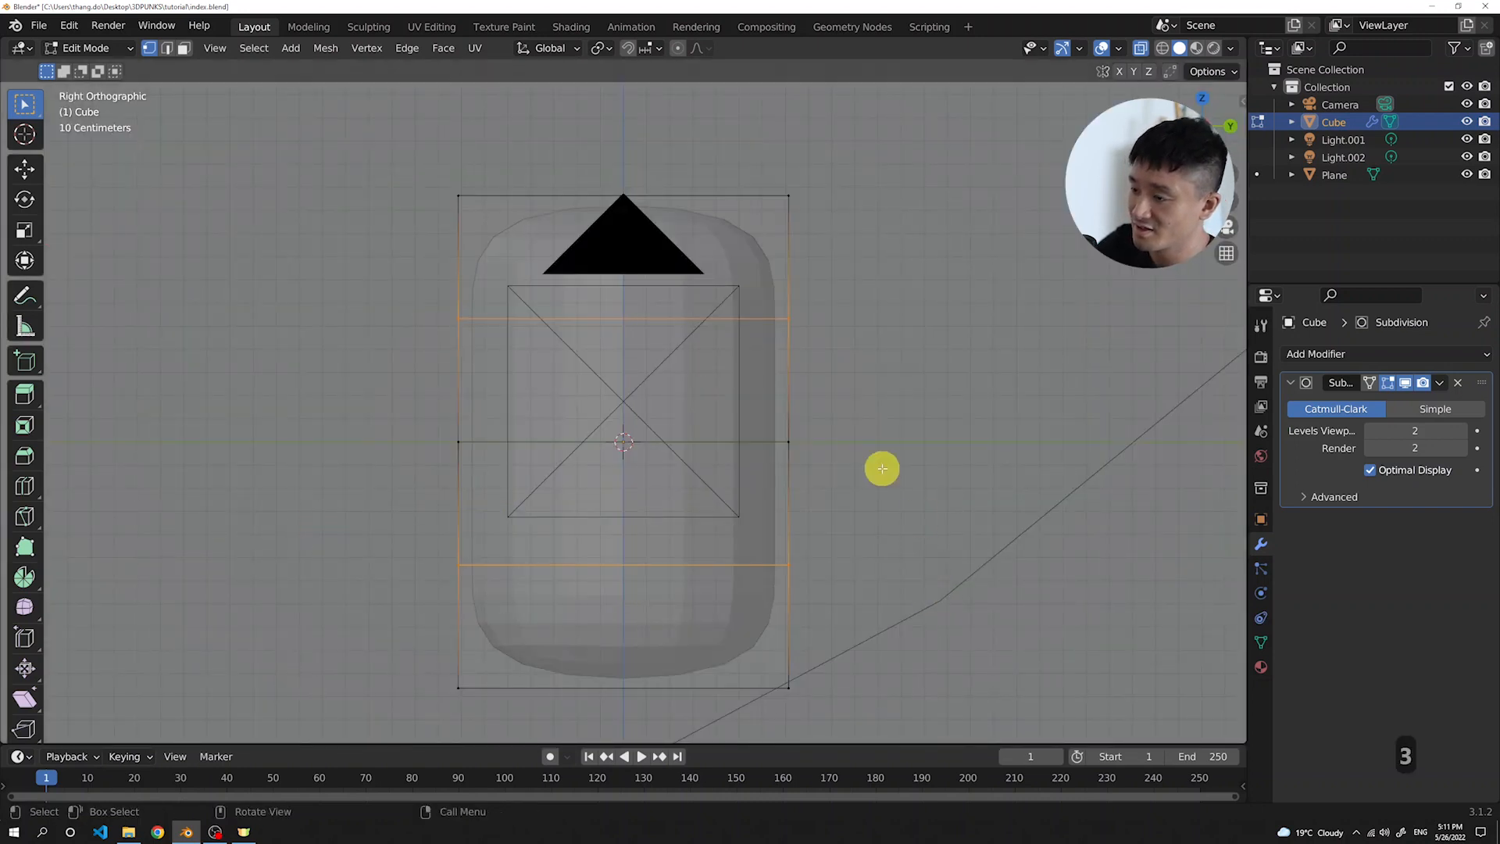
pyautogui.moveTo(338, 405); pyautogui.dragTo(405, 419, button='middle')
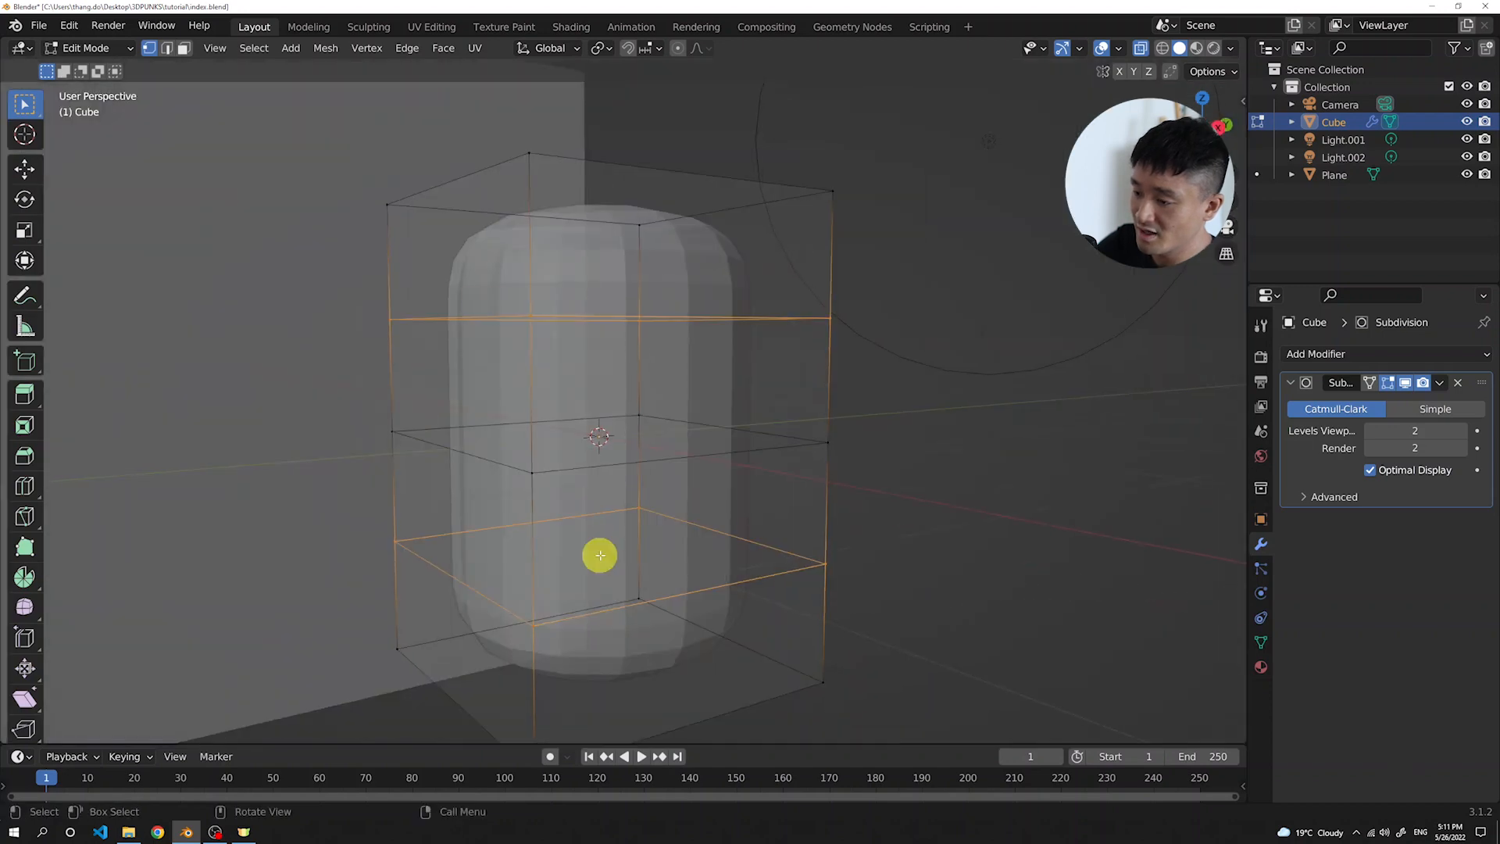
pyautogui.press('3')
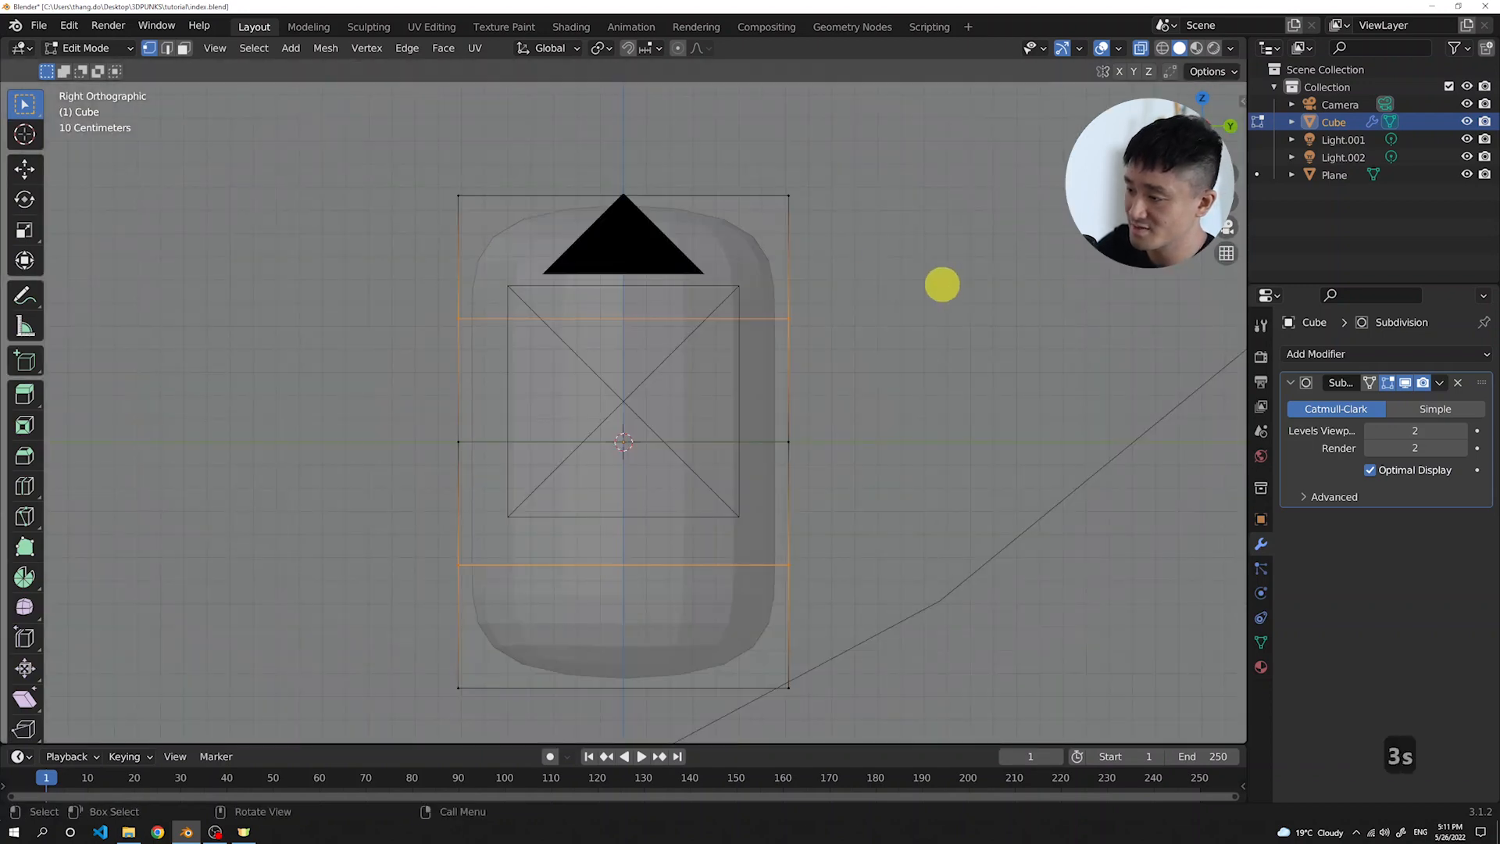
pyautogui.press('s')
pyautogui.press('z')
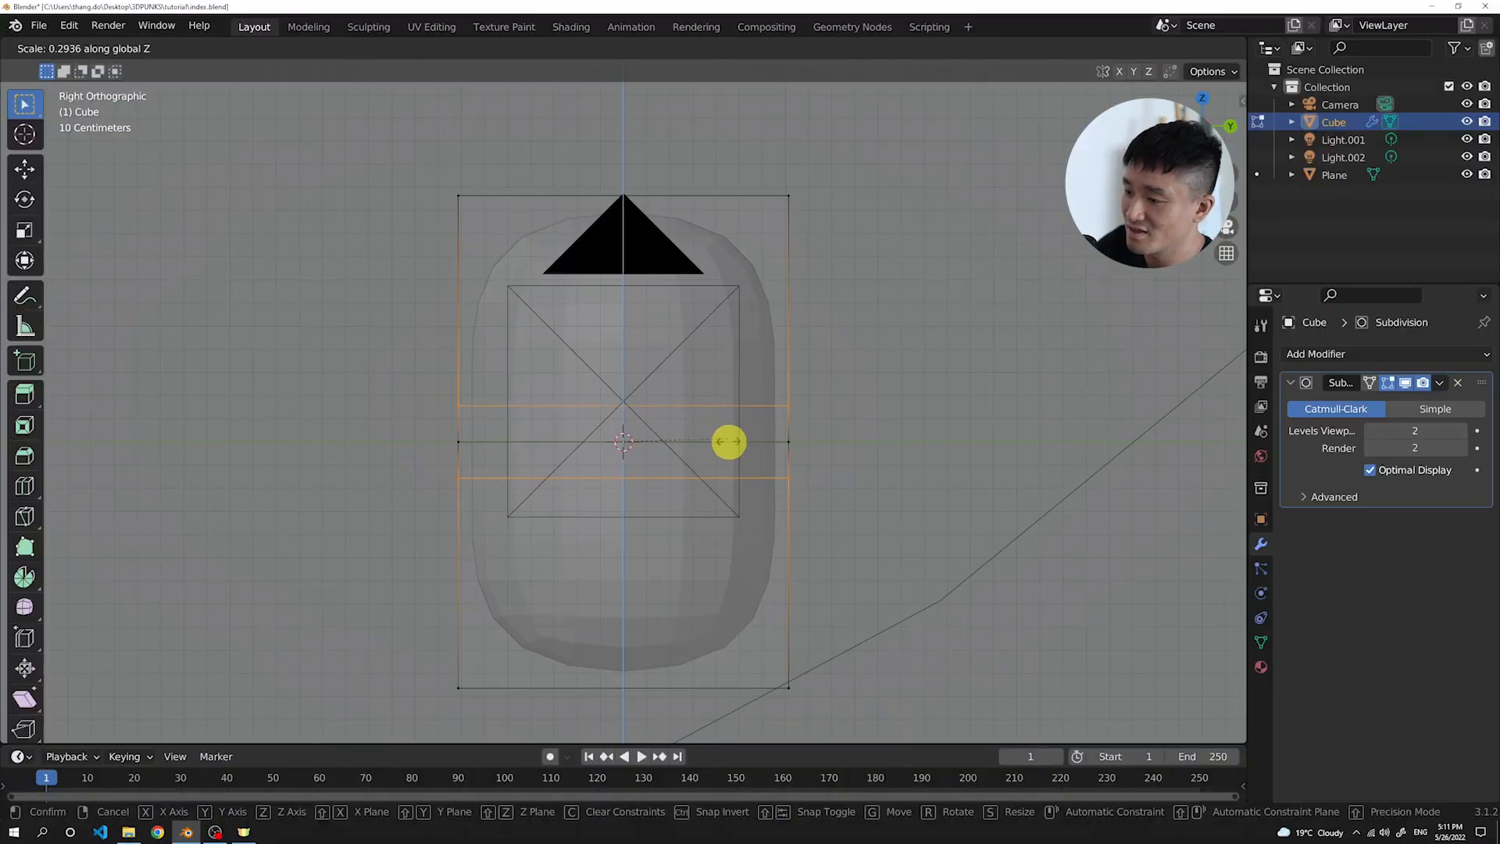
pyautogui.click(724, 440)
pyautogui.moveTo(562, 335); pyautogui.dragTo(607, 322, button='middle')
pyautogui.press('KP_0')
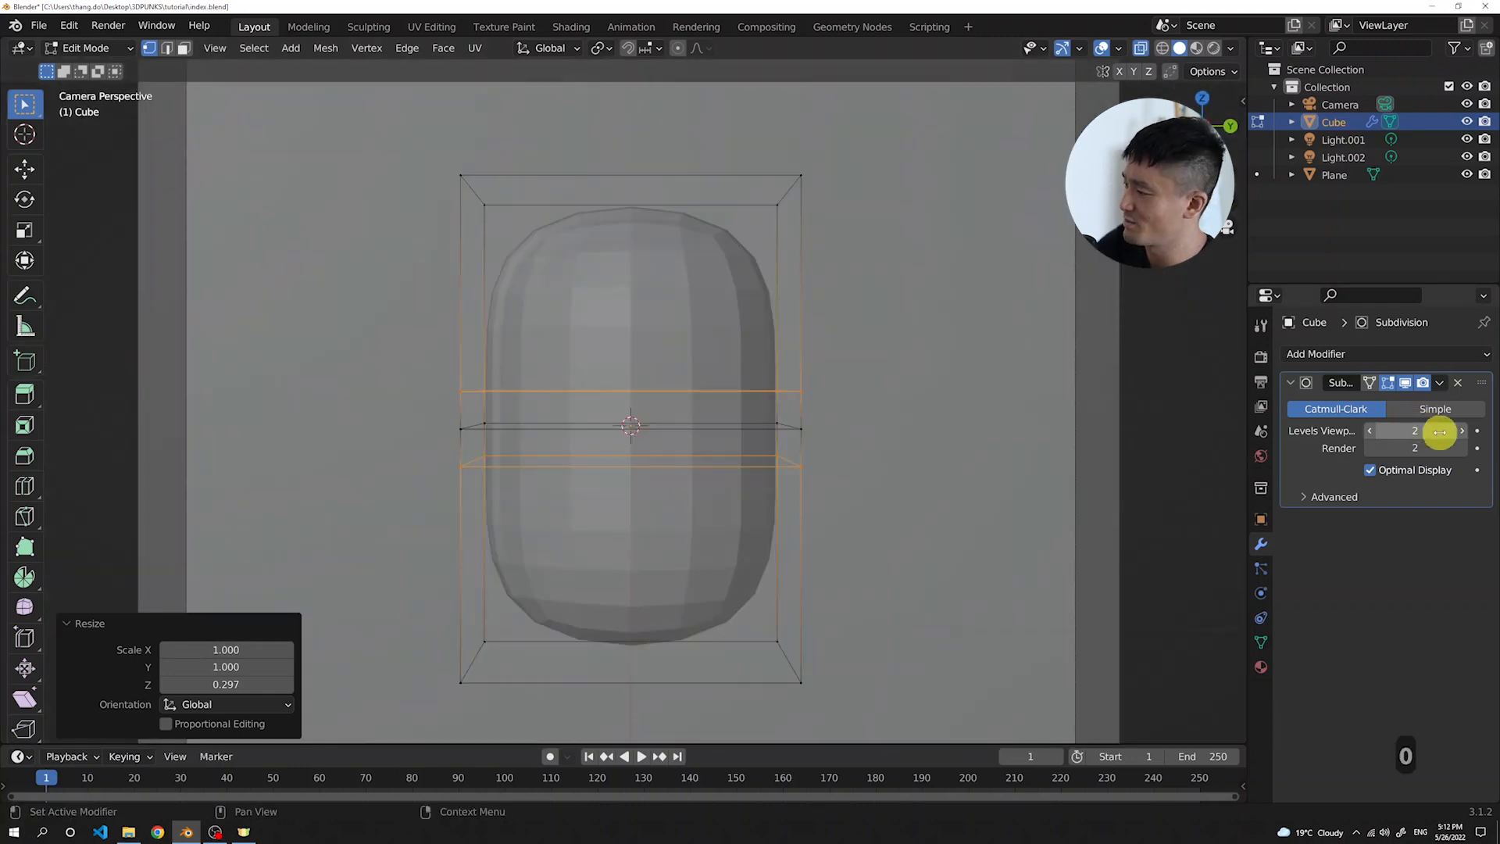
# Set the Subdivision modifier's viewport level to 3 and check the smoother shape from several angles
pyautogui.click(1461, 431)
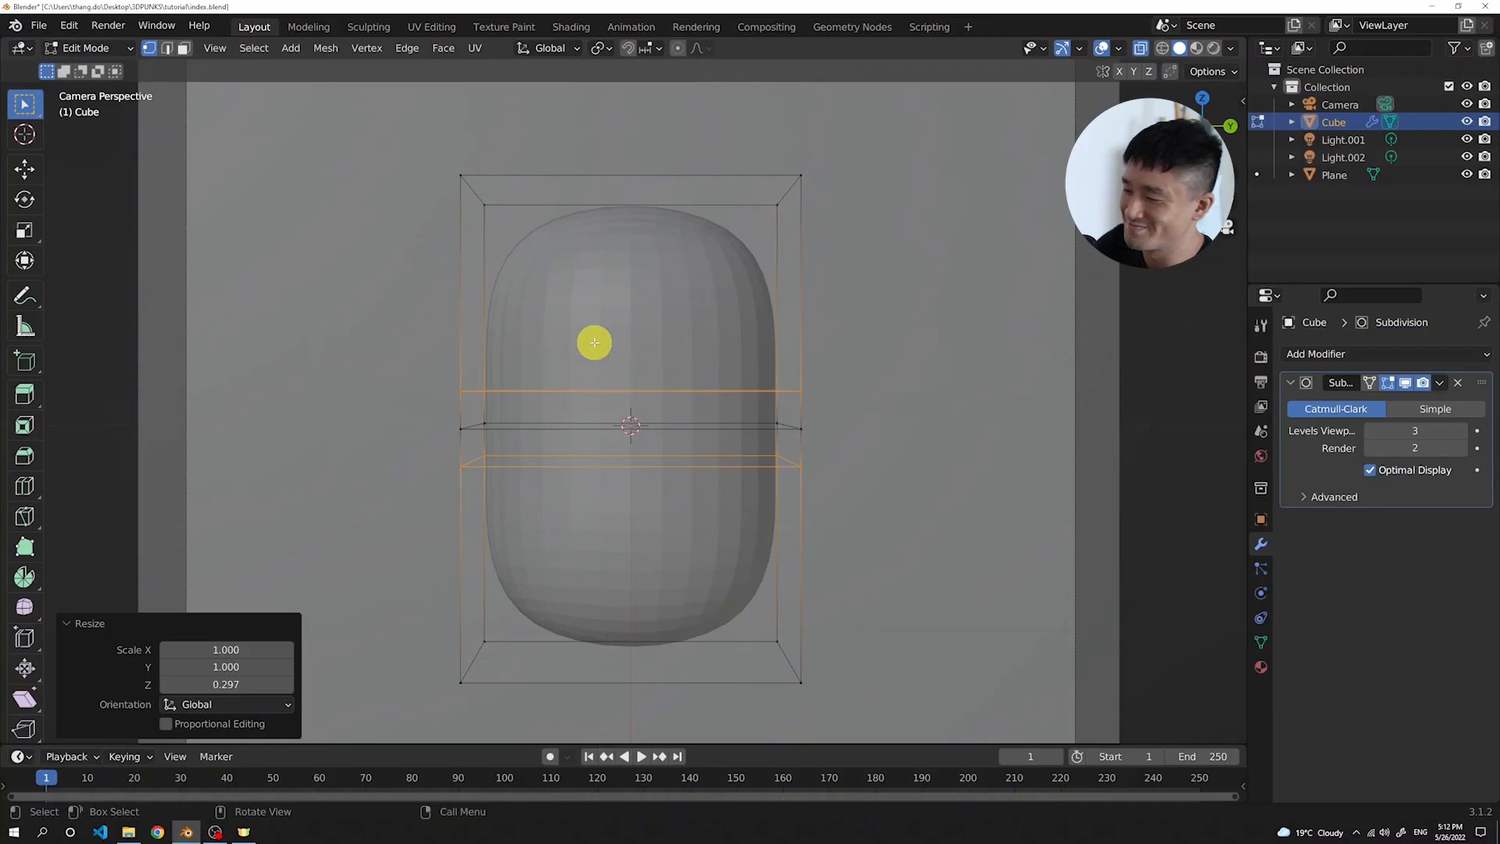
pyautogui.moveTo(592, 341); pyautogui.dragTo(688, 378, button='middle')
pyautogui.scroll(6, 688, 378)
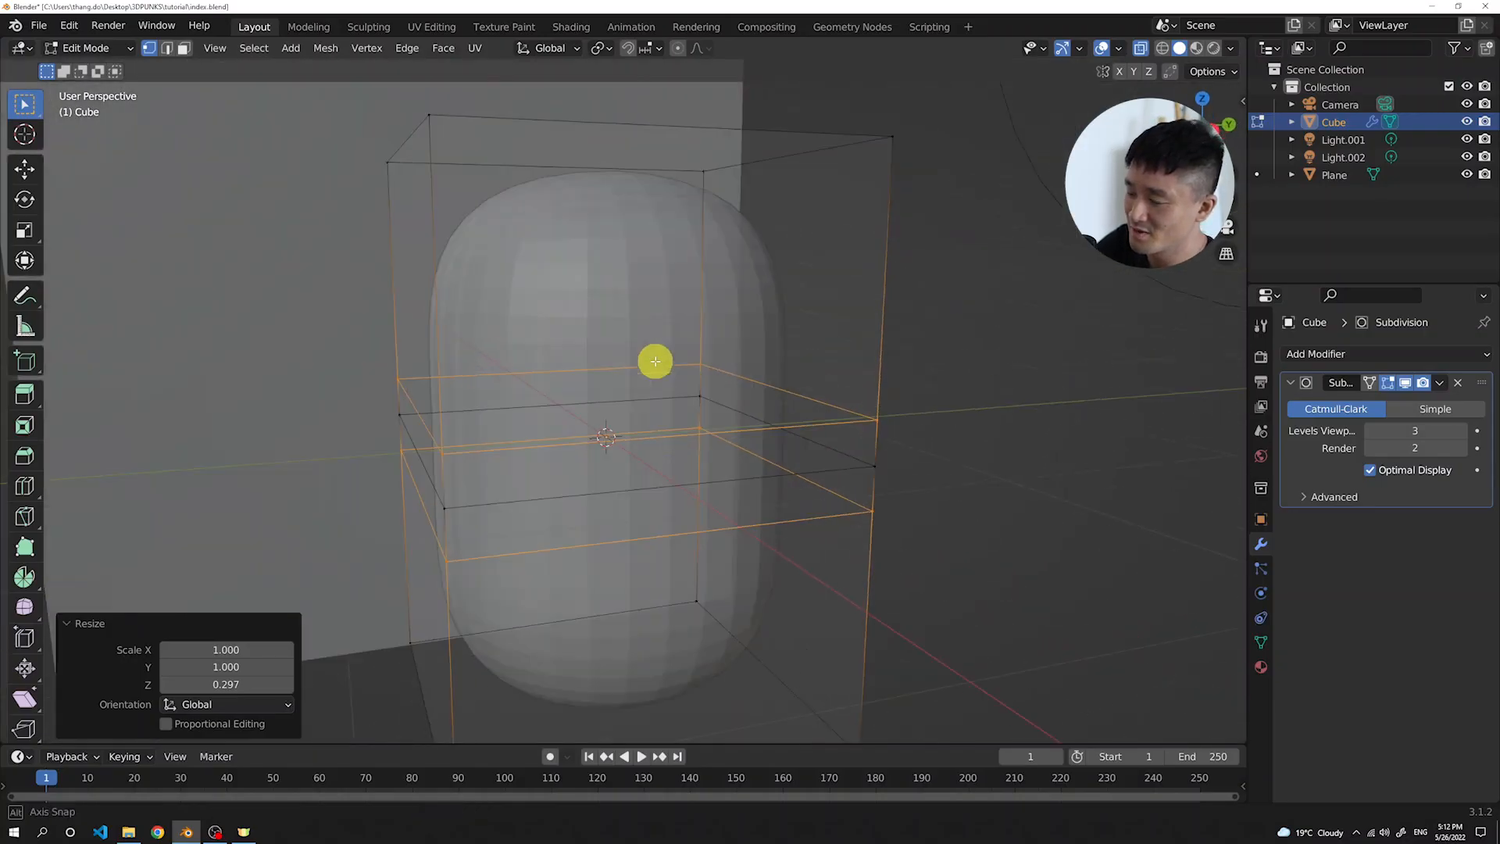
pyautogui.moveTo(655, 360); pyautogui.dragTo(627, 364, button='middle')
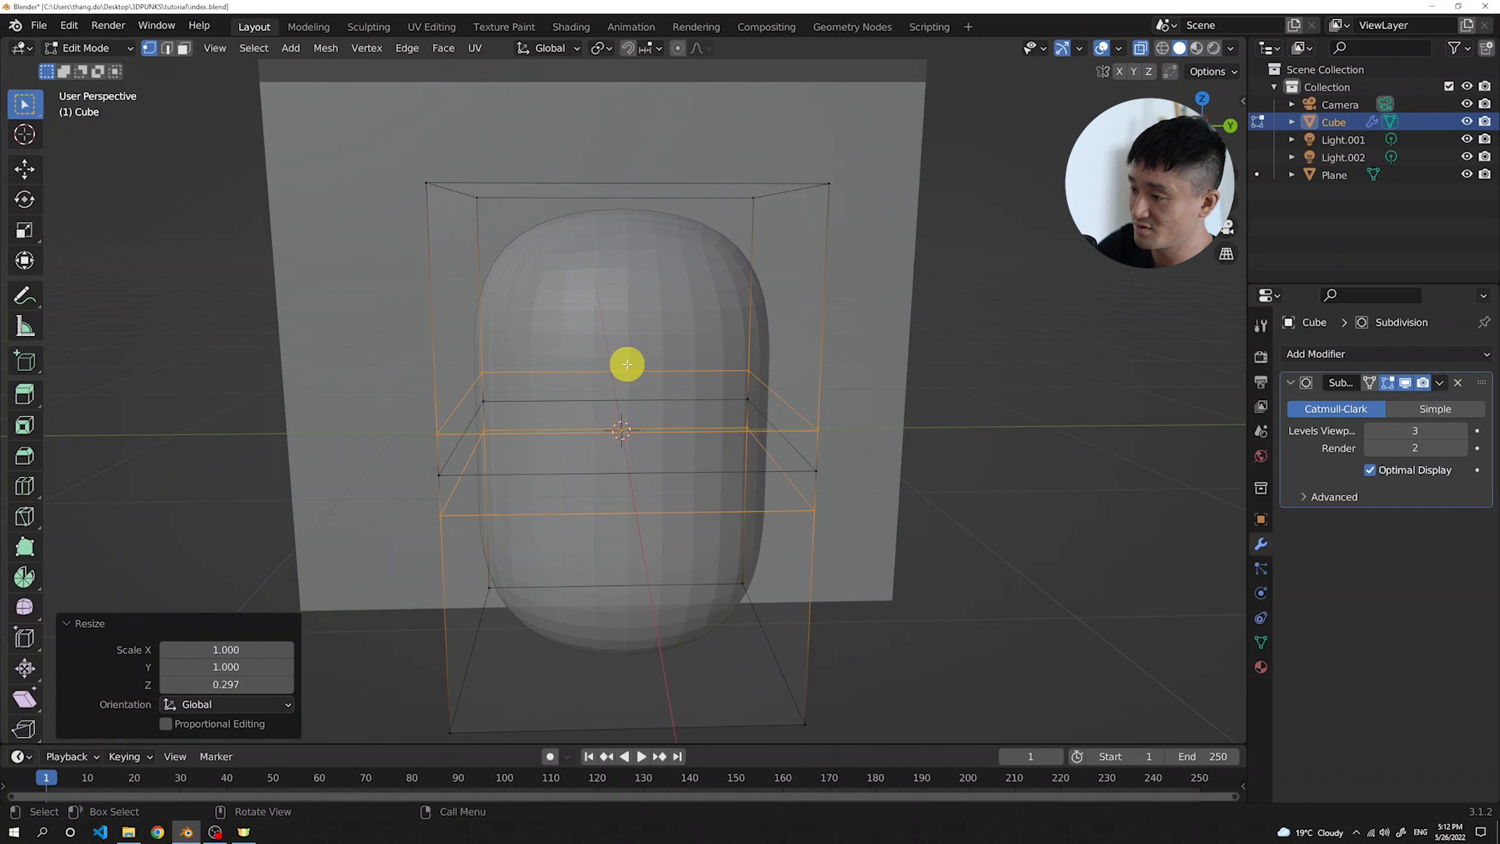
# Select all three middle edge loops in the camera view and scale them along Z to about 0.825
pyautogui.press('KP_0')
pyautogui.moveTo(378, 321); pyautogui.dragTo(894, 506)
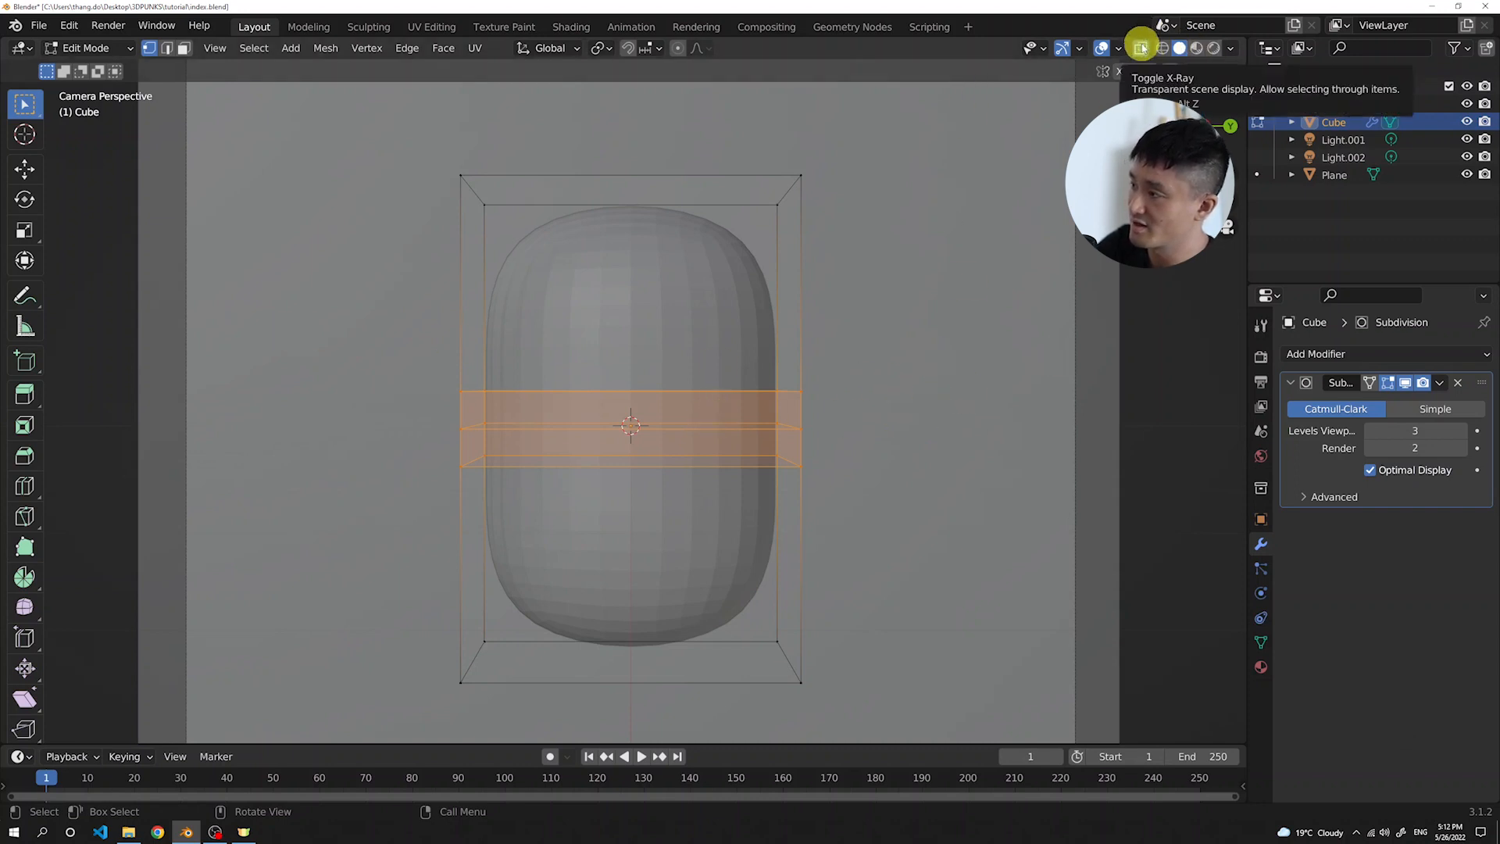
pyautogui.press('s')
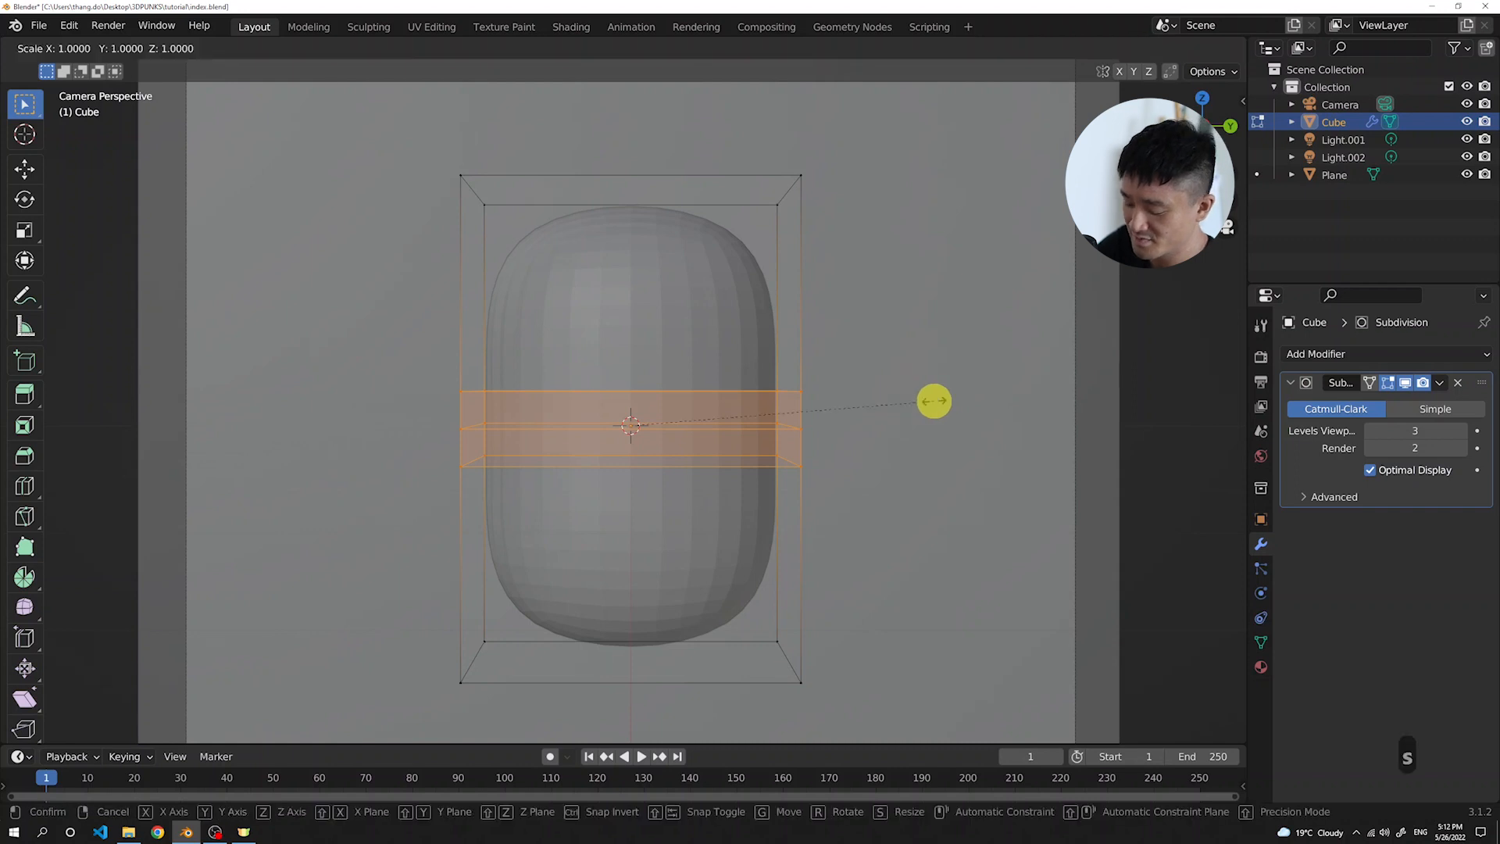
pyautogui.press('z')
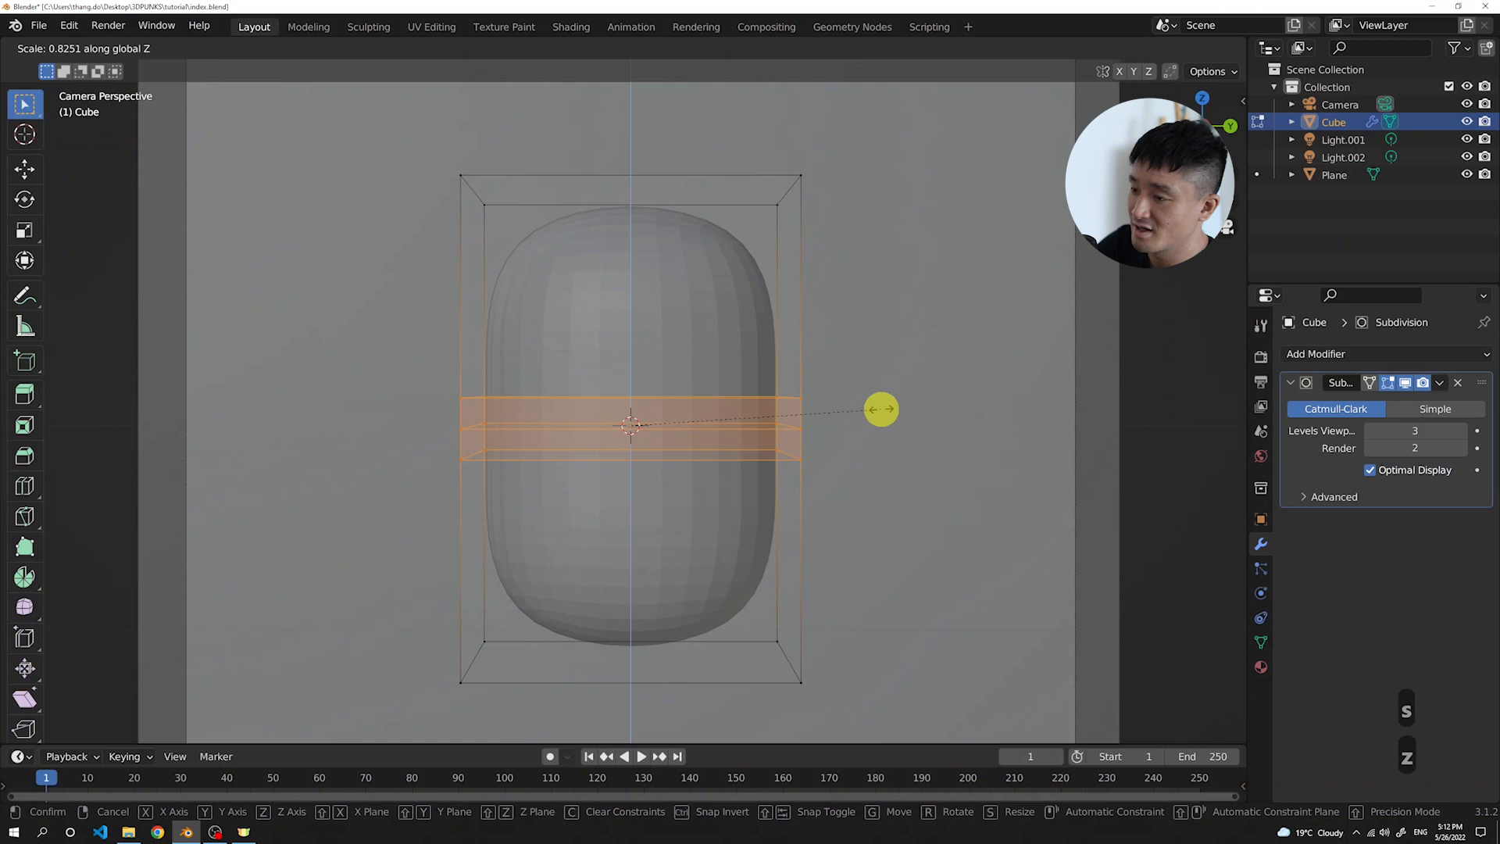
pyautogui.click(881, 409)
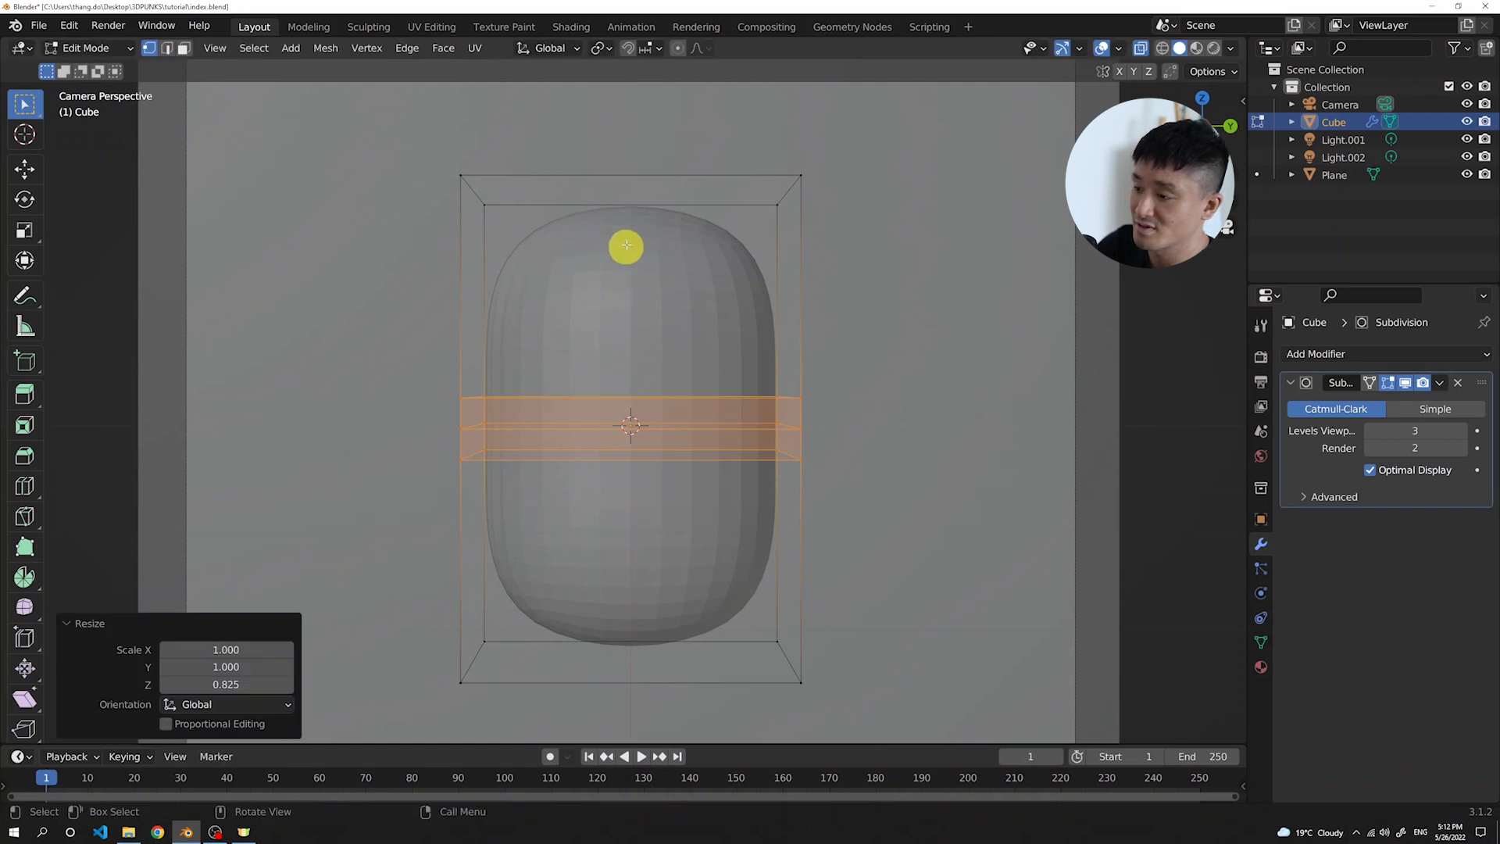
# Select the cube's top and bottom vertices in orthographic projection and scale them apart along Z by about 1.212
pyautogui.moveTo(328, 124); pyautogui.dragTo(878, 229)
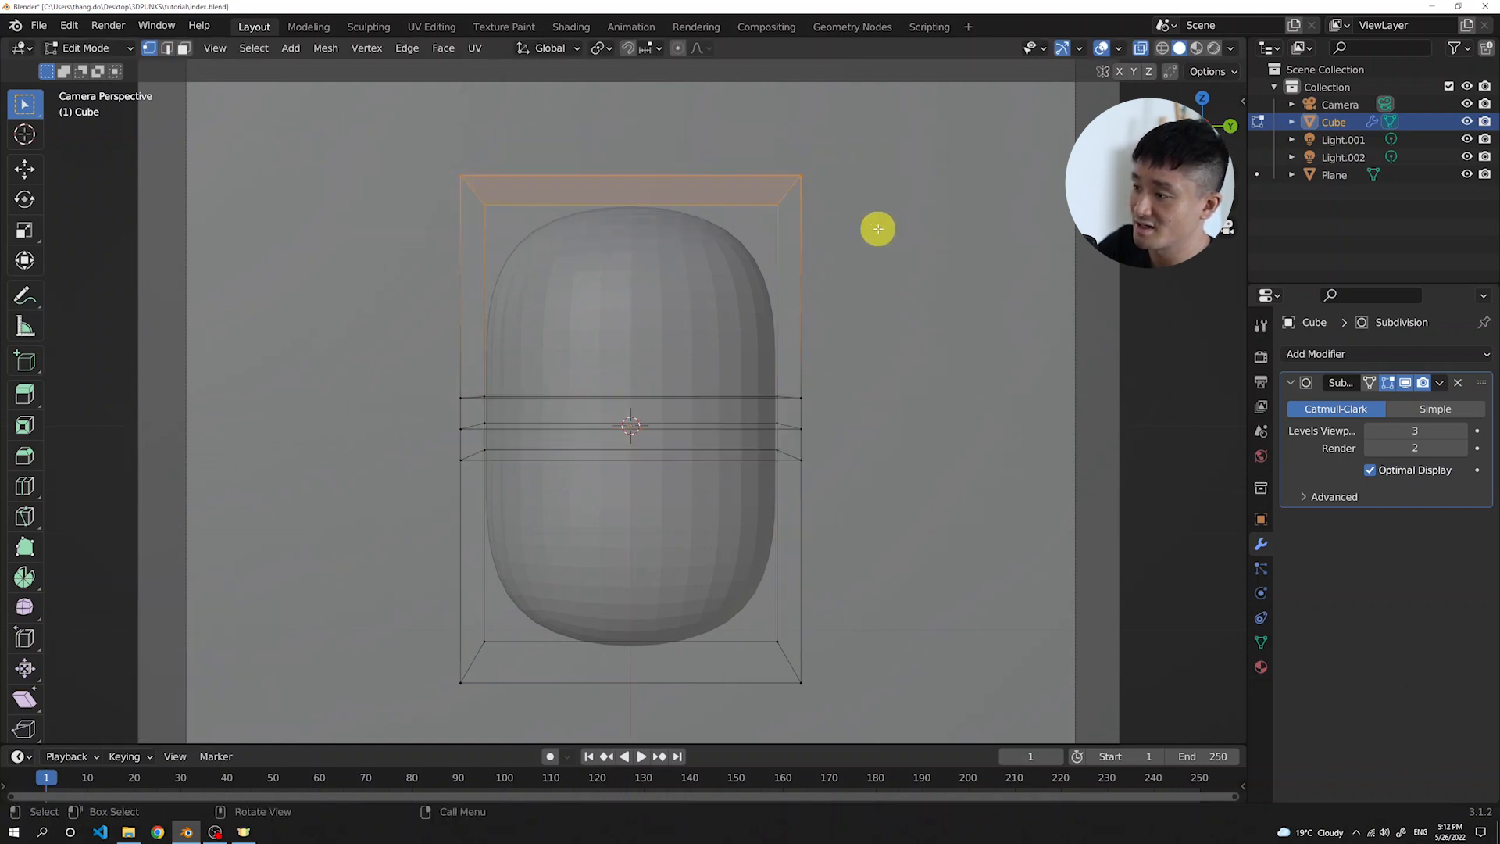
pyautogui.moveTo(406, 278); pyautogui.dragTo(501, 327, button='middle')
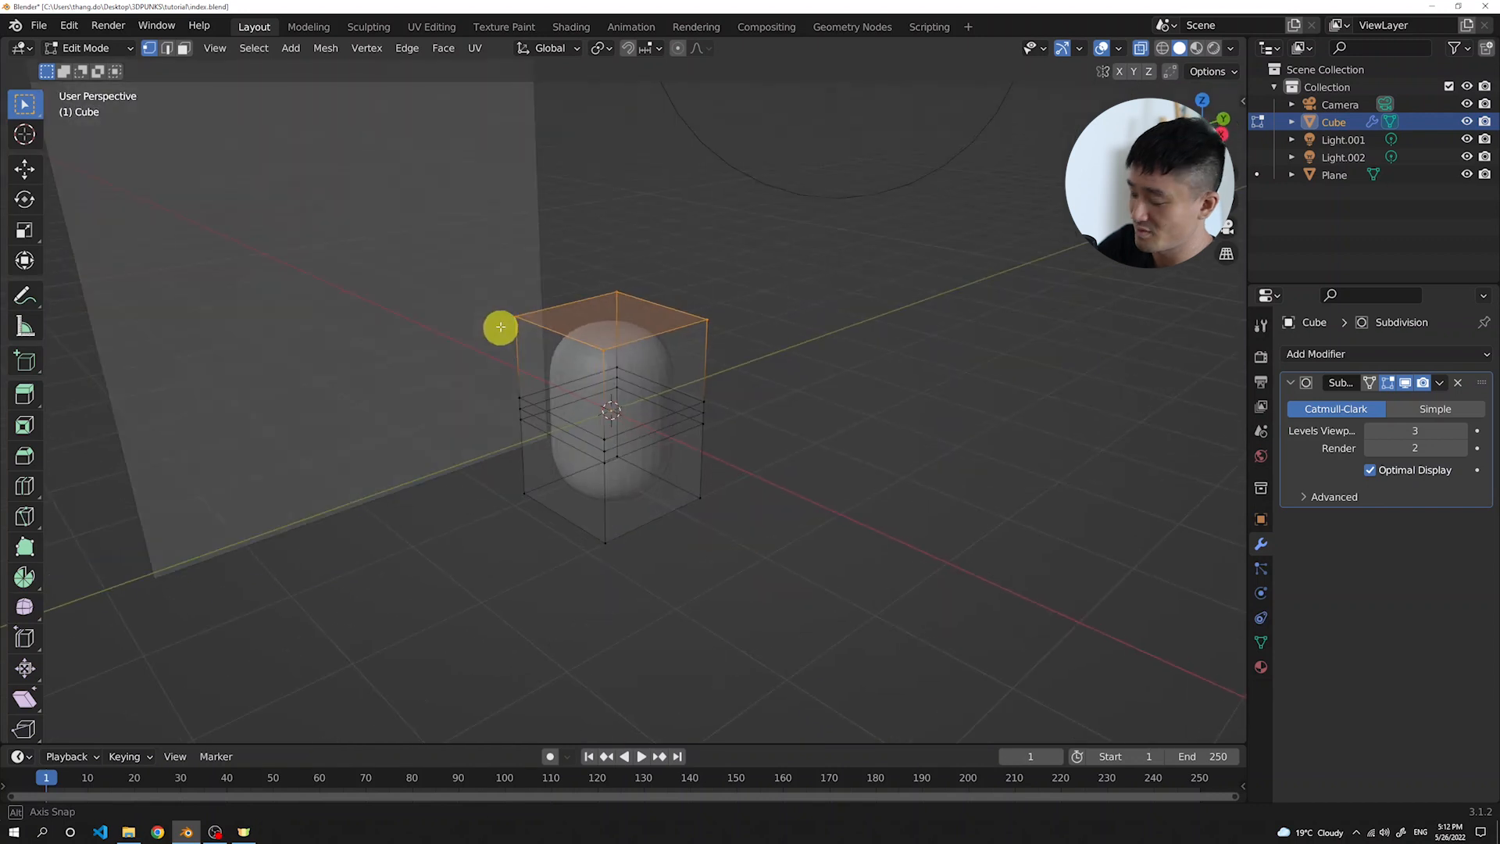
pyautogui.press('KP_5')
pyautogui.press('KP_0')
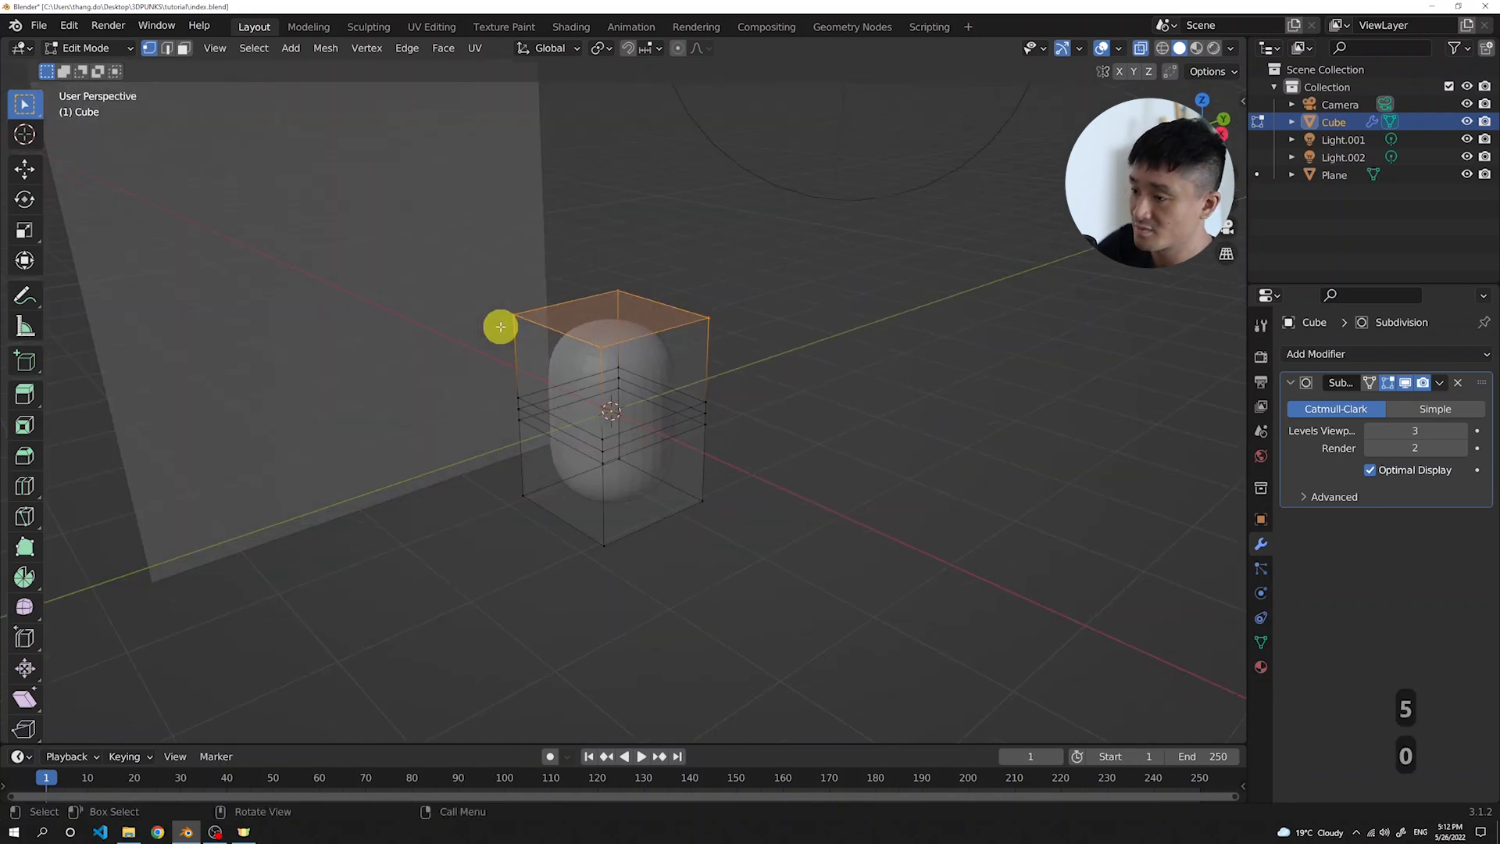
pyautogui.scroll(3, 566, 416)
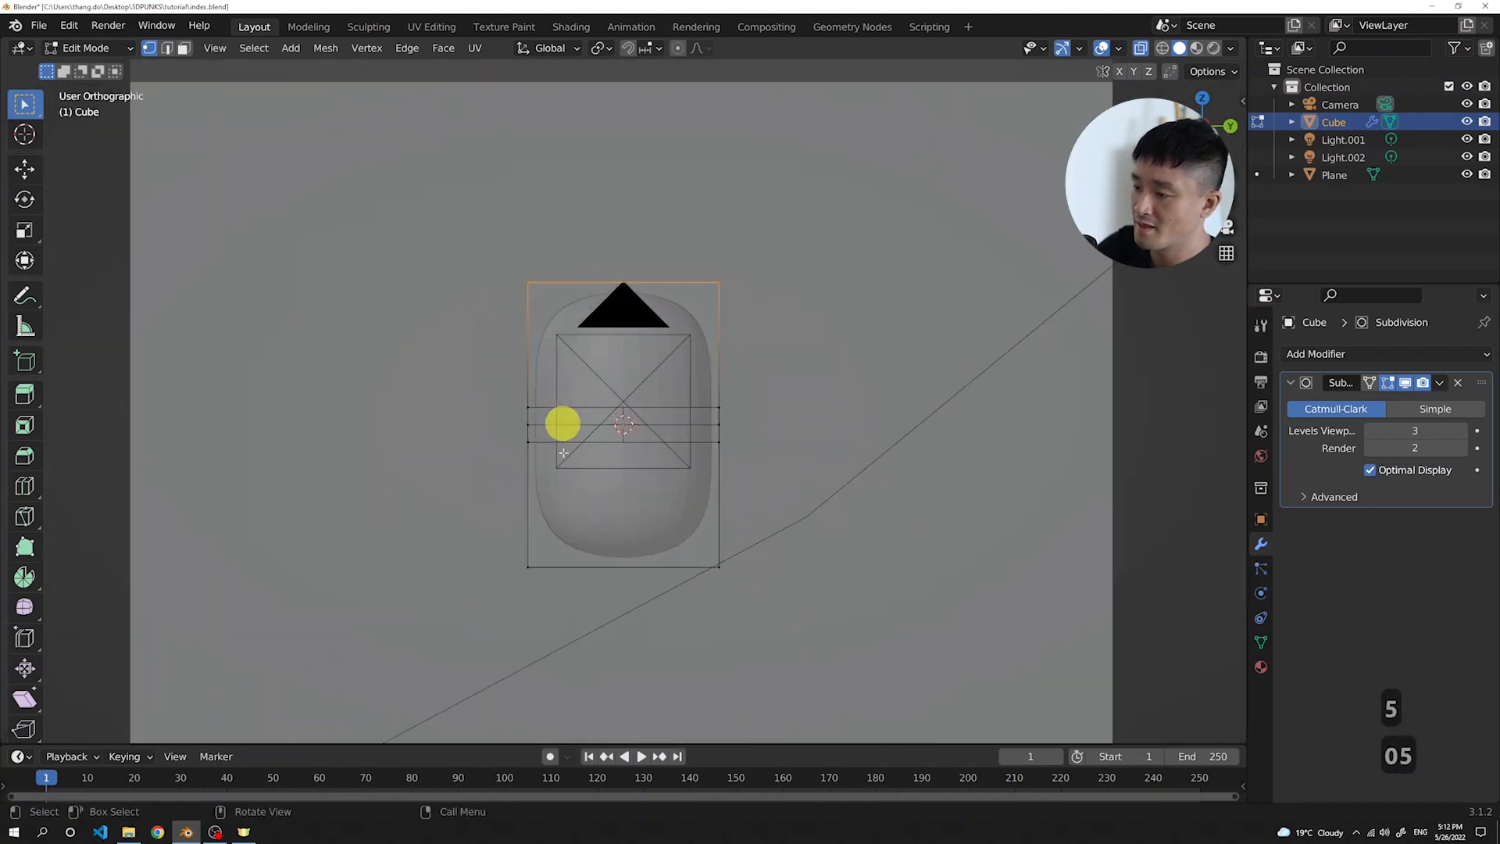
pyautogui.moveTo(445, 523); pyautogui.dragTo(806, 601)
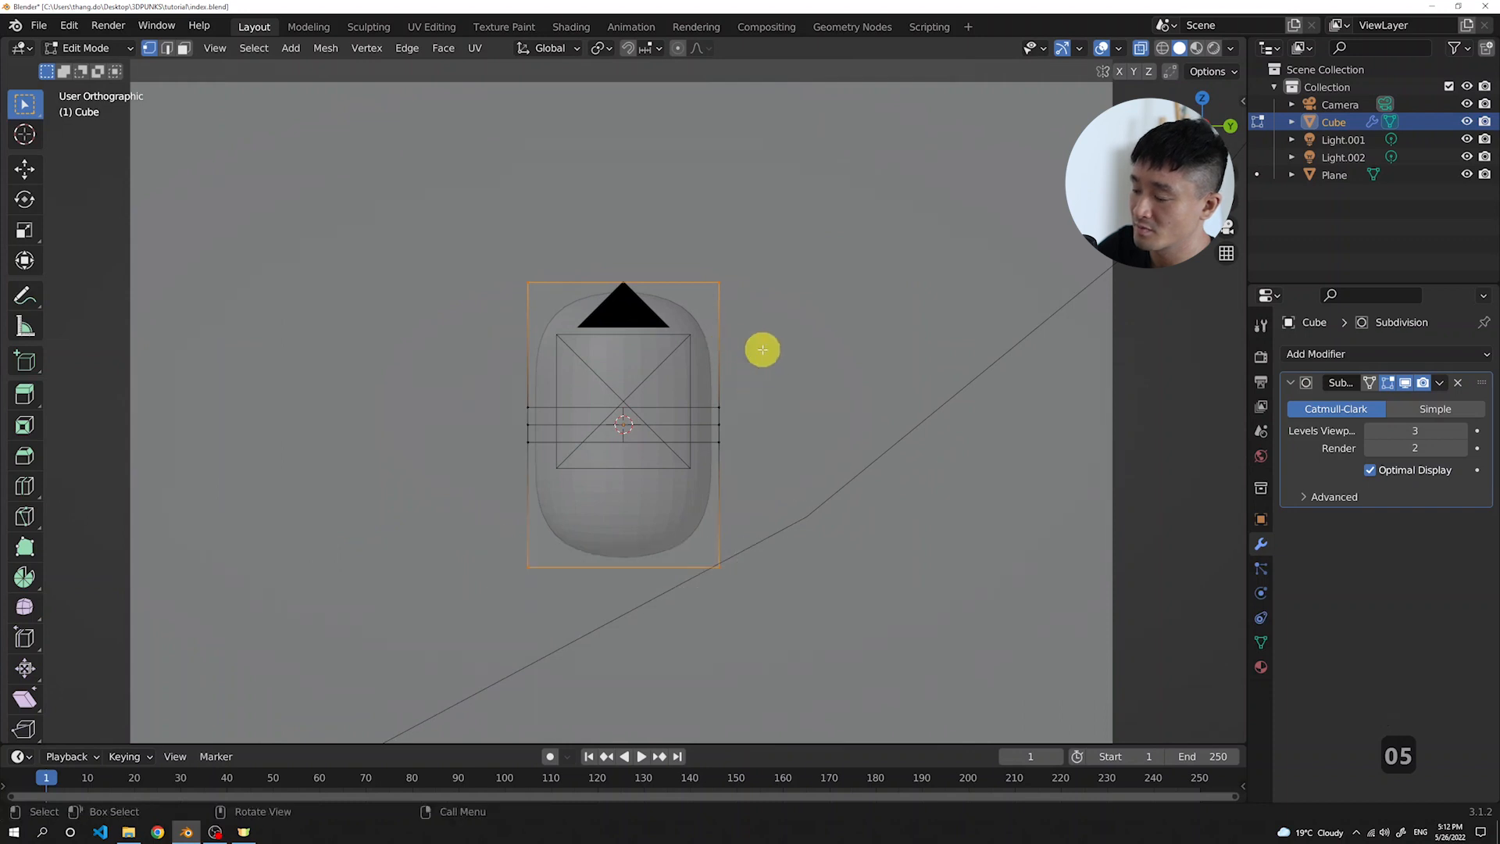
pyautogui.press('s')
pyautogui.press('z')
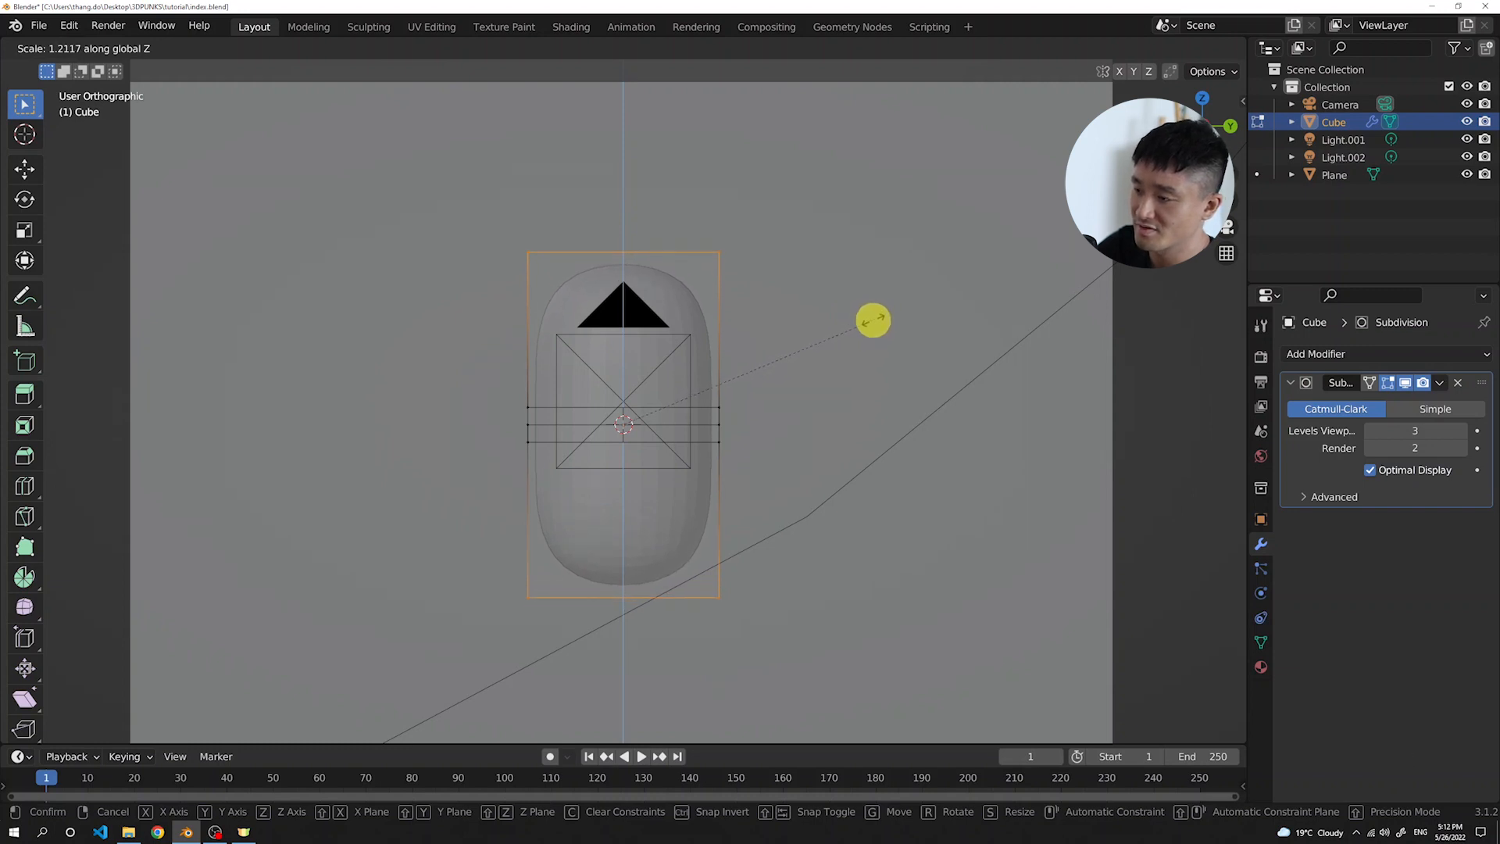
pyautogui.click(867, 318)
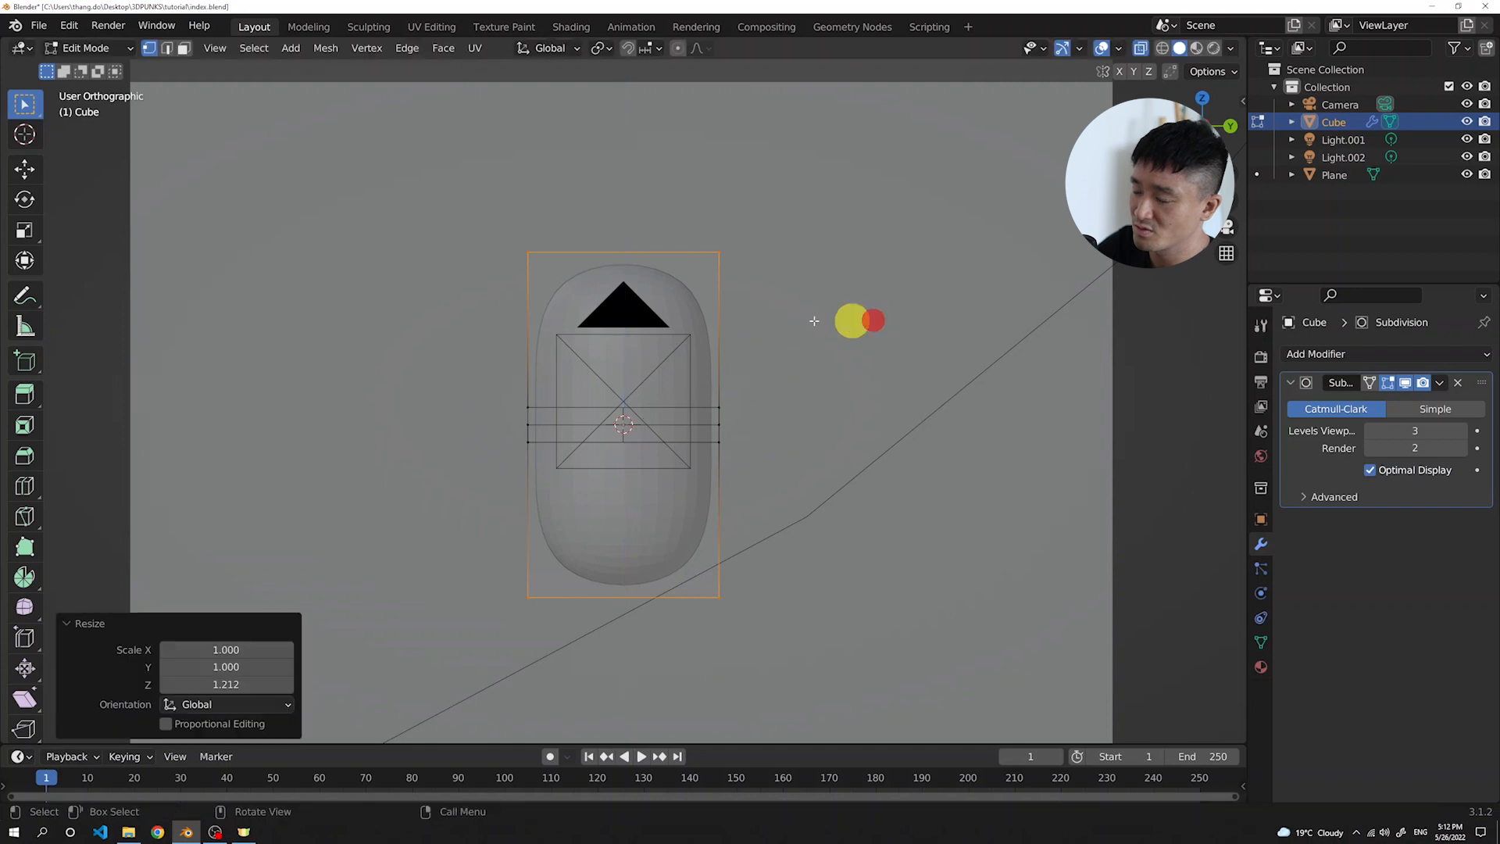
# Select the cube's whole mesh, scale it along Z to about 0.907, and check the proportions in the camera view
pyautogui.moveTo(391, 203); pyautogui.dragTo(807, 663)
pyautogui.press('Tab')
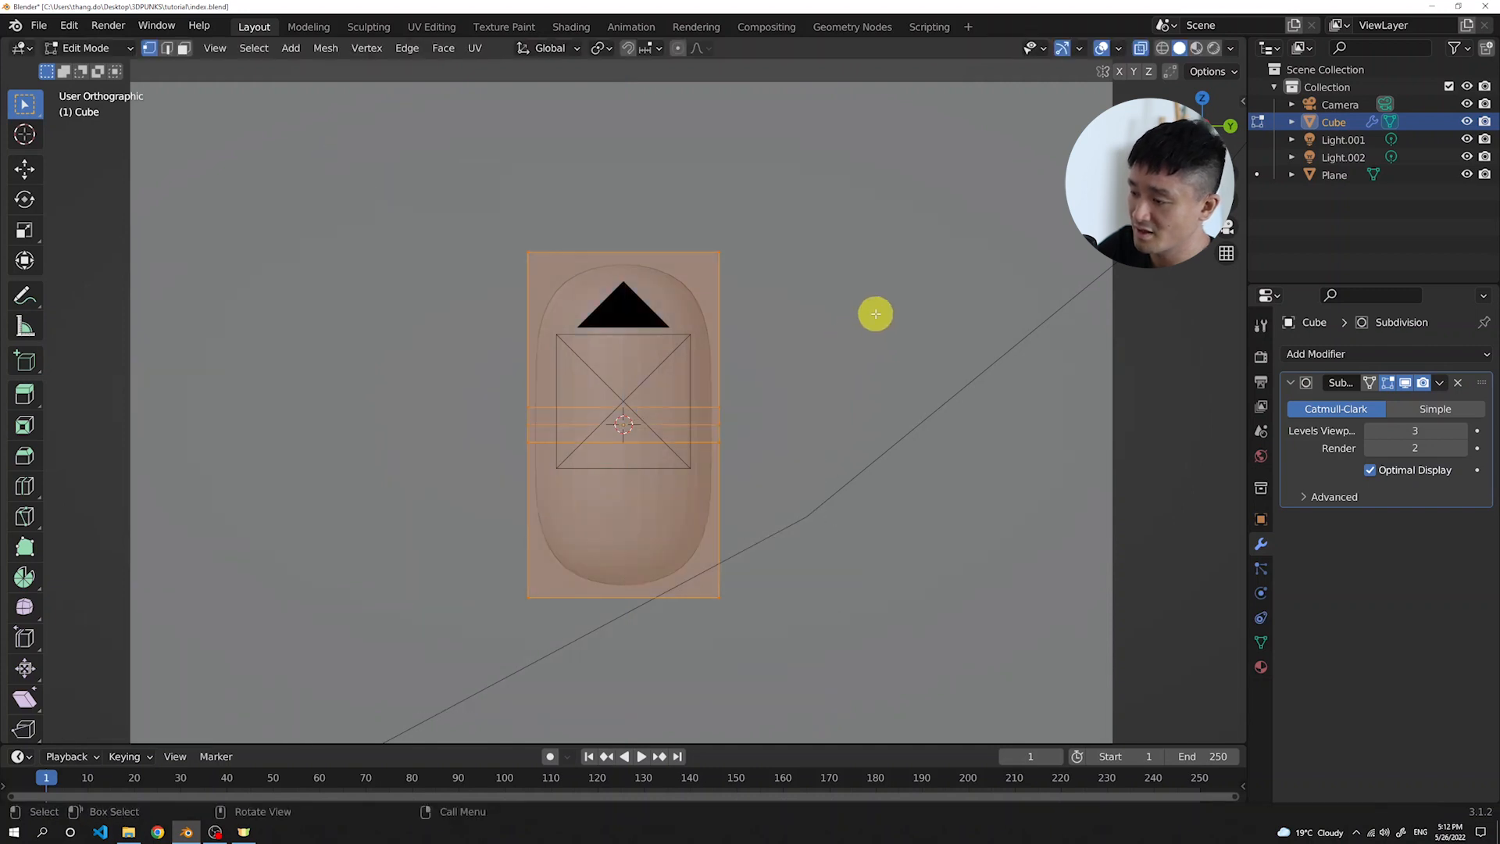
pyautogui.press('s')
pyautogui.press('z')
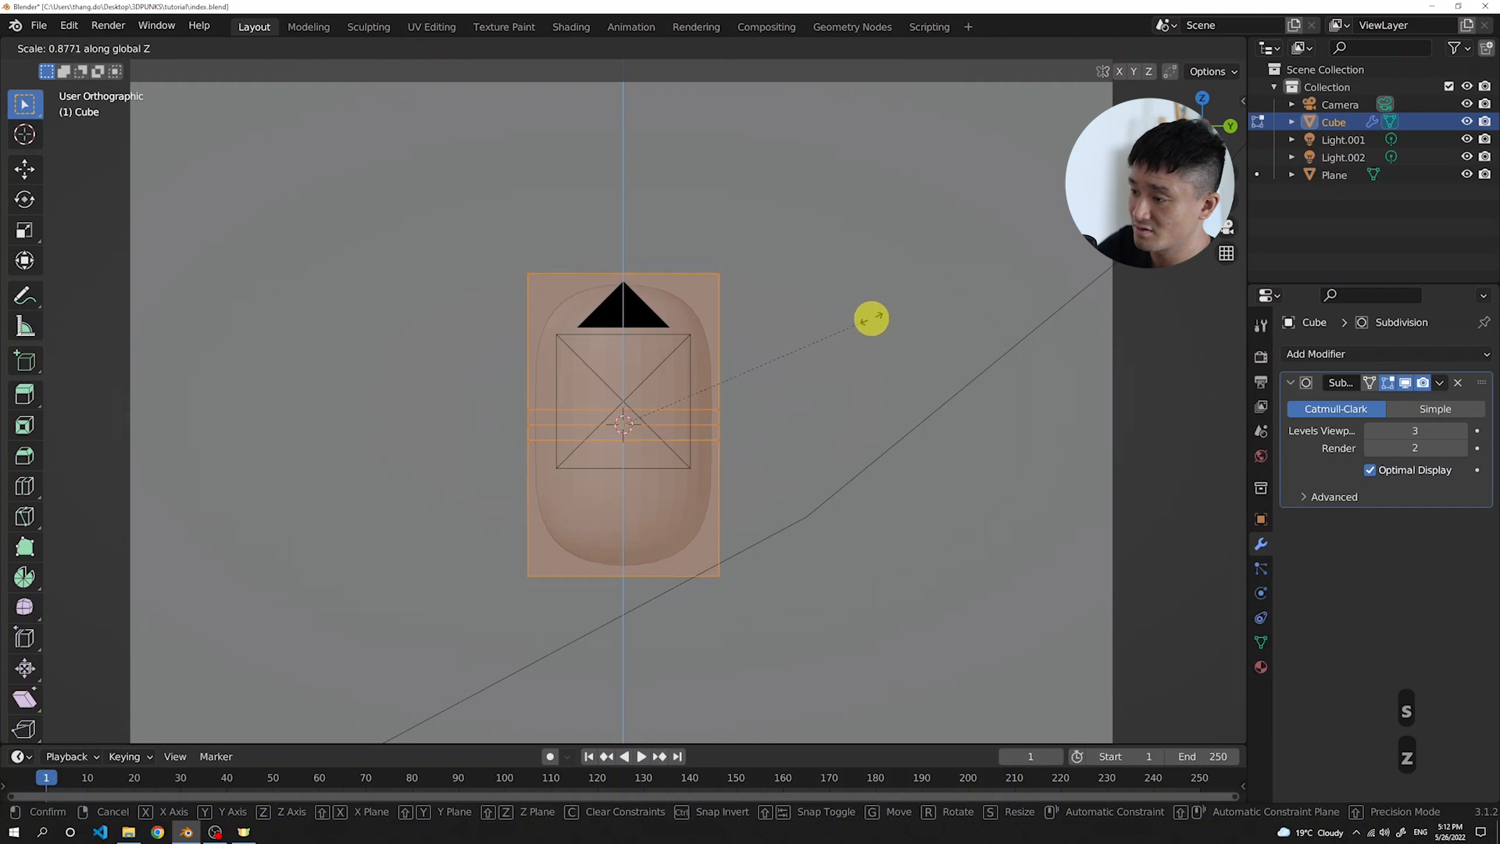
pyautogui.click(864, 319)
pyautogui.press('KP_0')
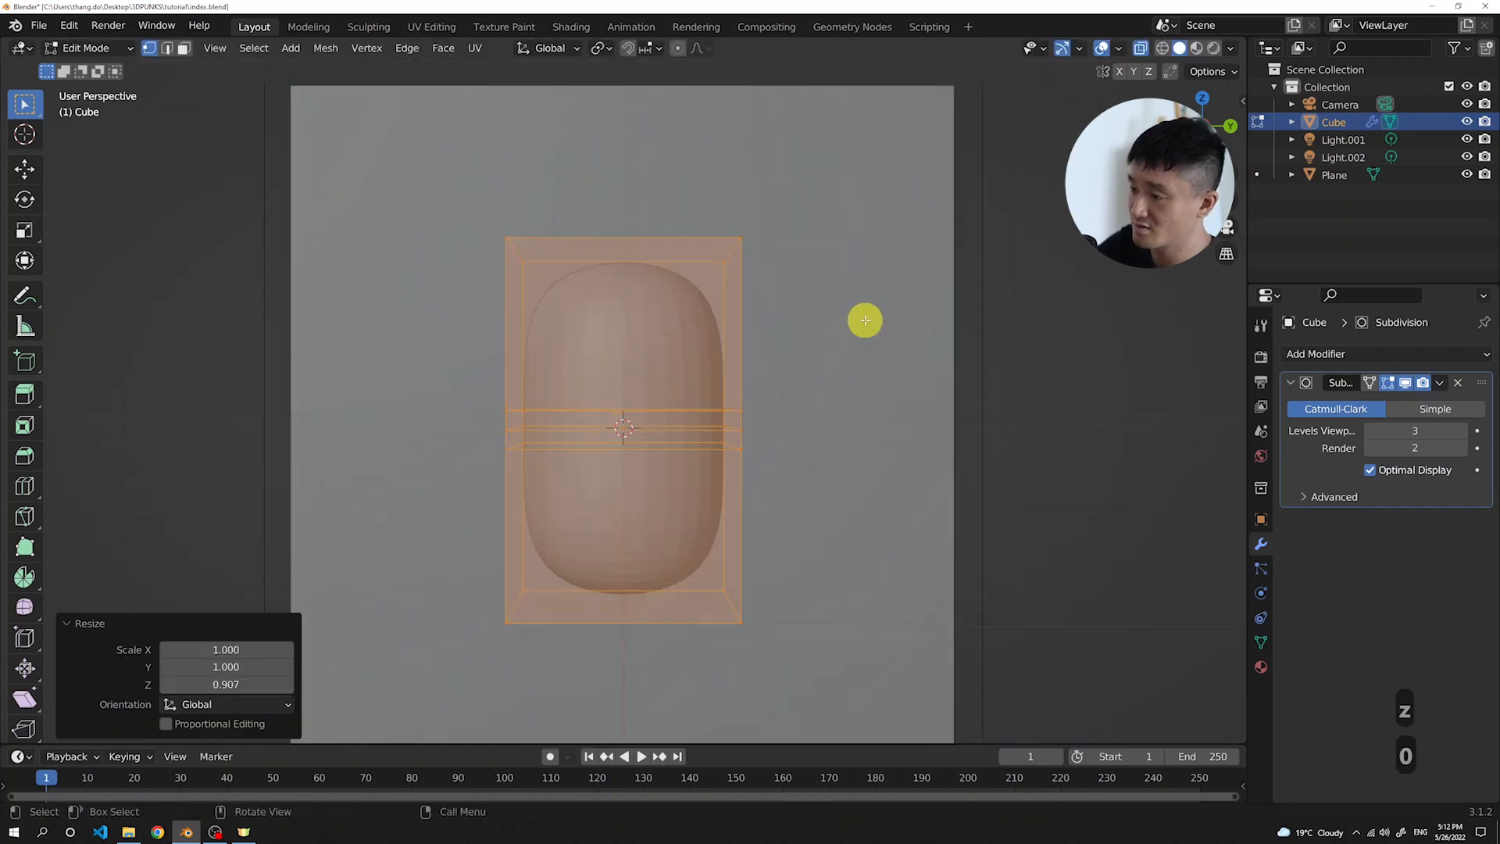
pyautogui.scroll(-3, 828, 324)
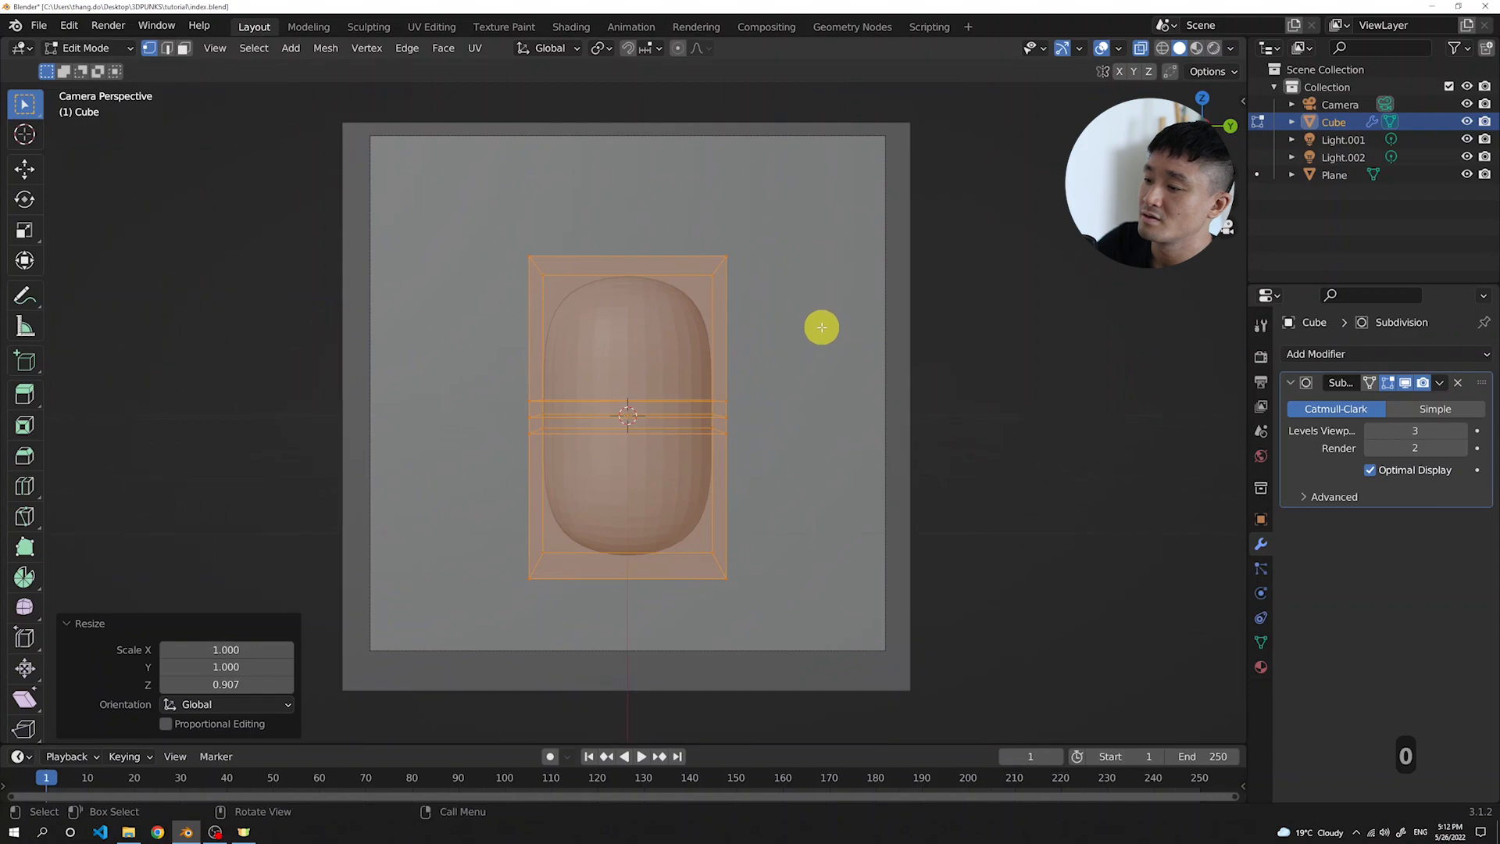
# Compare the body's smoothness at a lower Subdivision viewport level and at level 3
pyautogui.press('Tab')
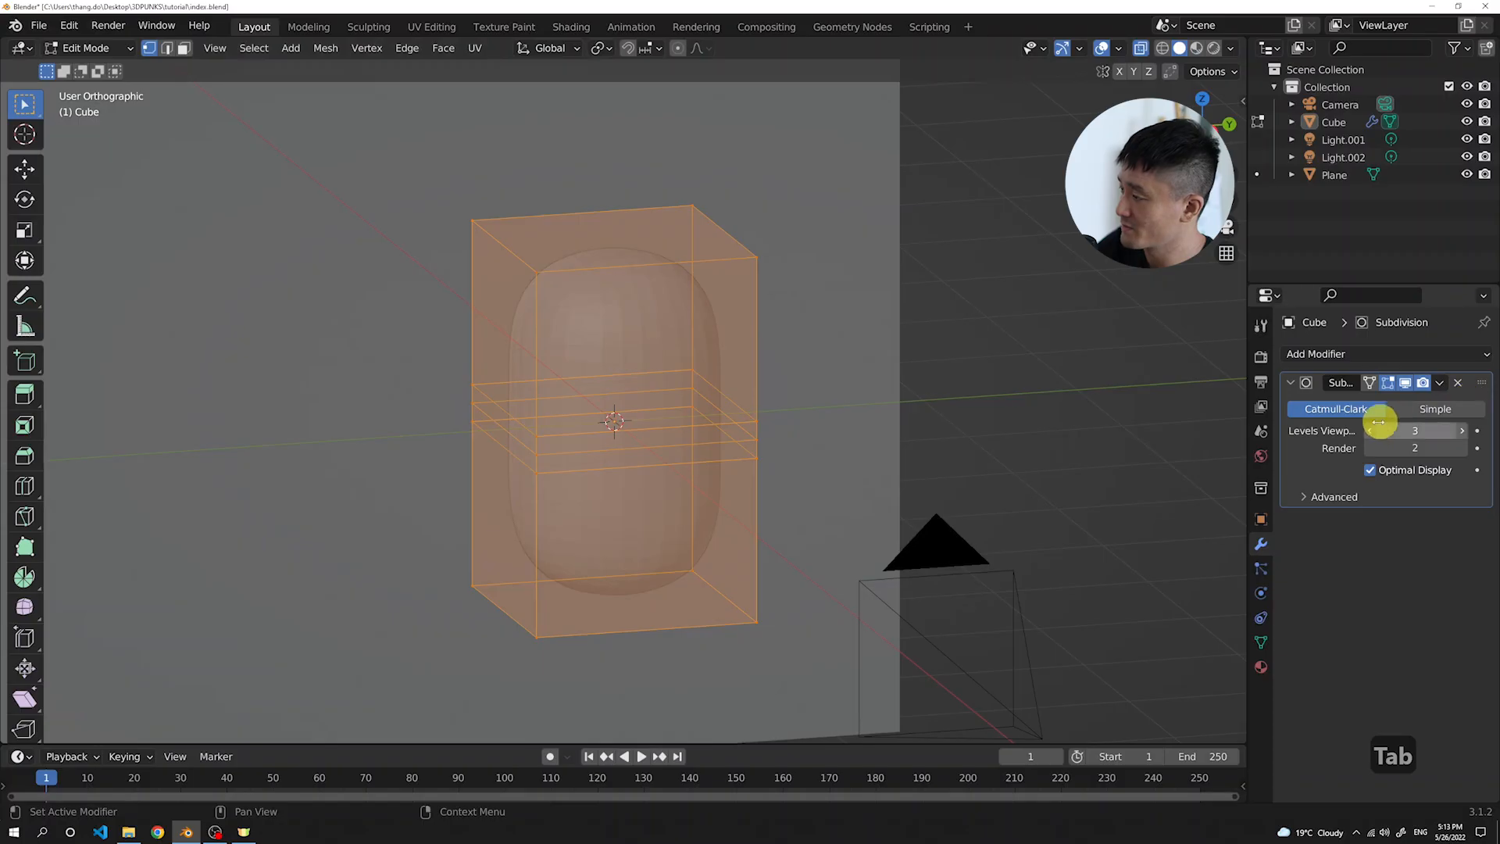
pyautogui.click(1373, 429)
pyautogui.moveTo(878, 379); pyautogui.dragTo(847, 364, button='middle')
pyautogui.click(1463, 429)
pyautogui.moveTo(733, 381); pyautogui.dragTo(701, 392, button='middle')
# Return to Object Mode and apply the Subdivision modifier to the cube
pyautogui.press('Tab')
pyautogui.moveTo(790, 382); pyautogui.dragTo(1018, 401, button='middle')
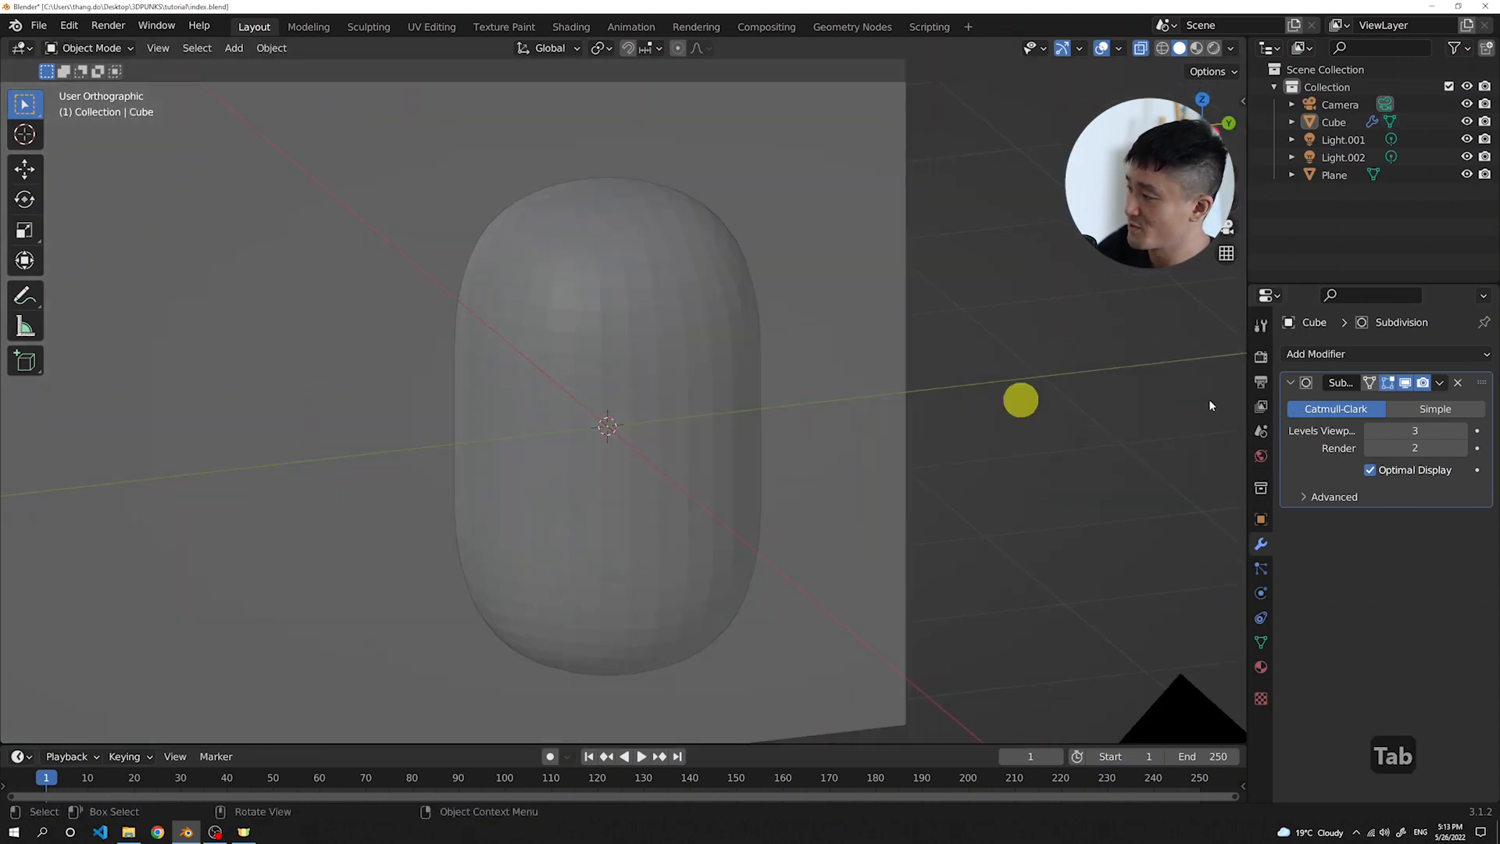
pyautogui.moveTo(773, 388); pyautogui.dragTo(769, 391, button='middle')
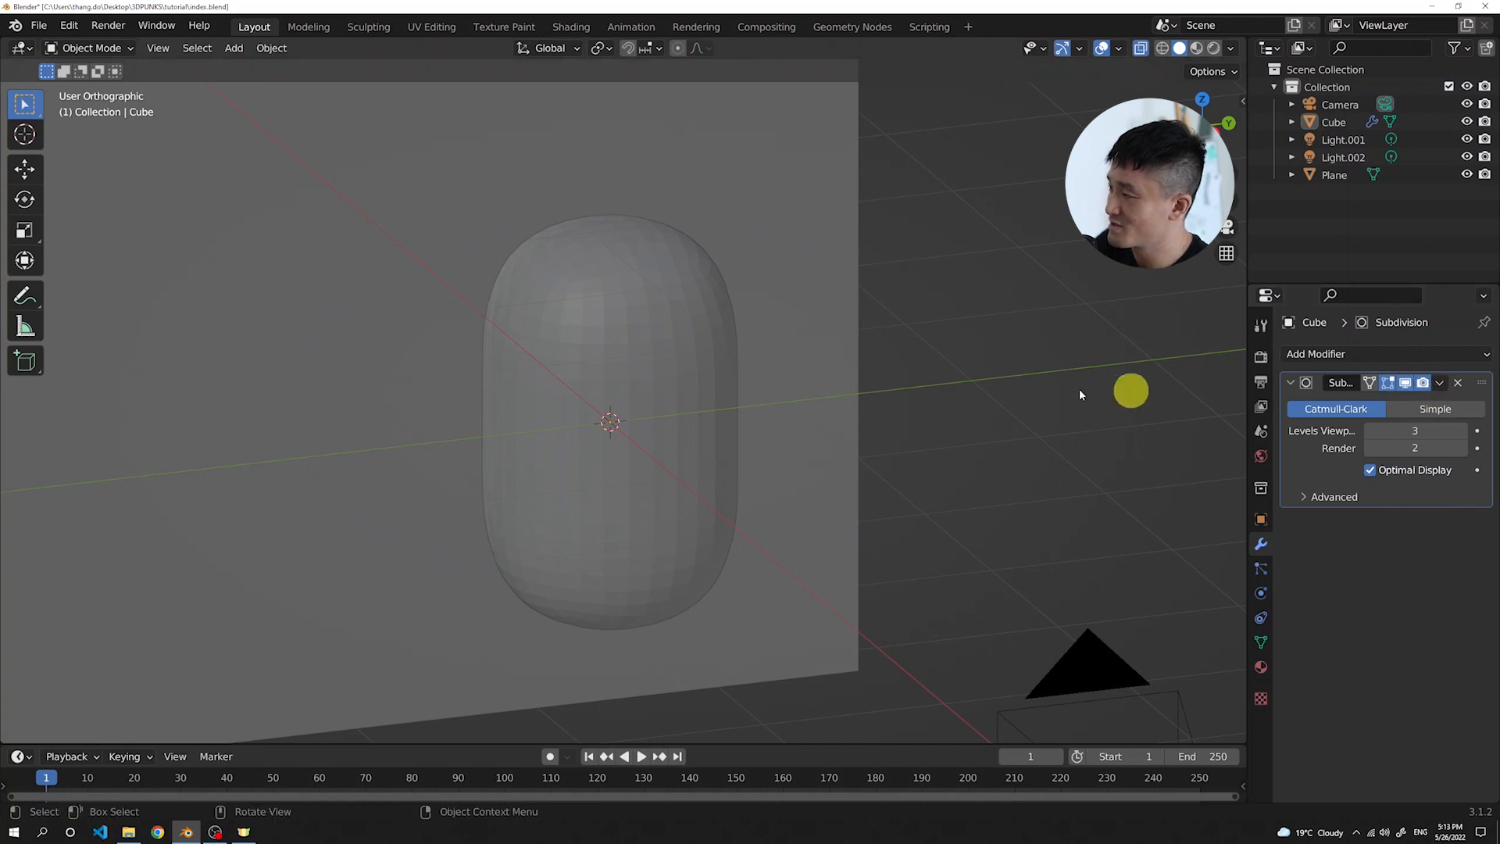
pyautogui.moveTo(717, 367); pyautogui.dragTo(727, 336, button='middle')
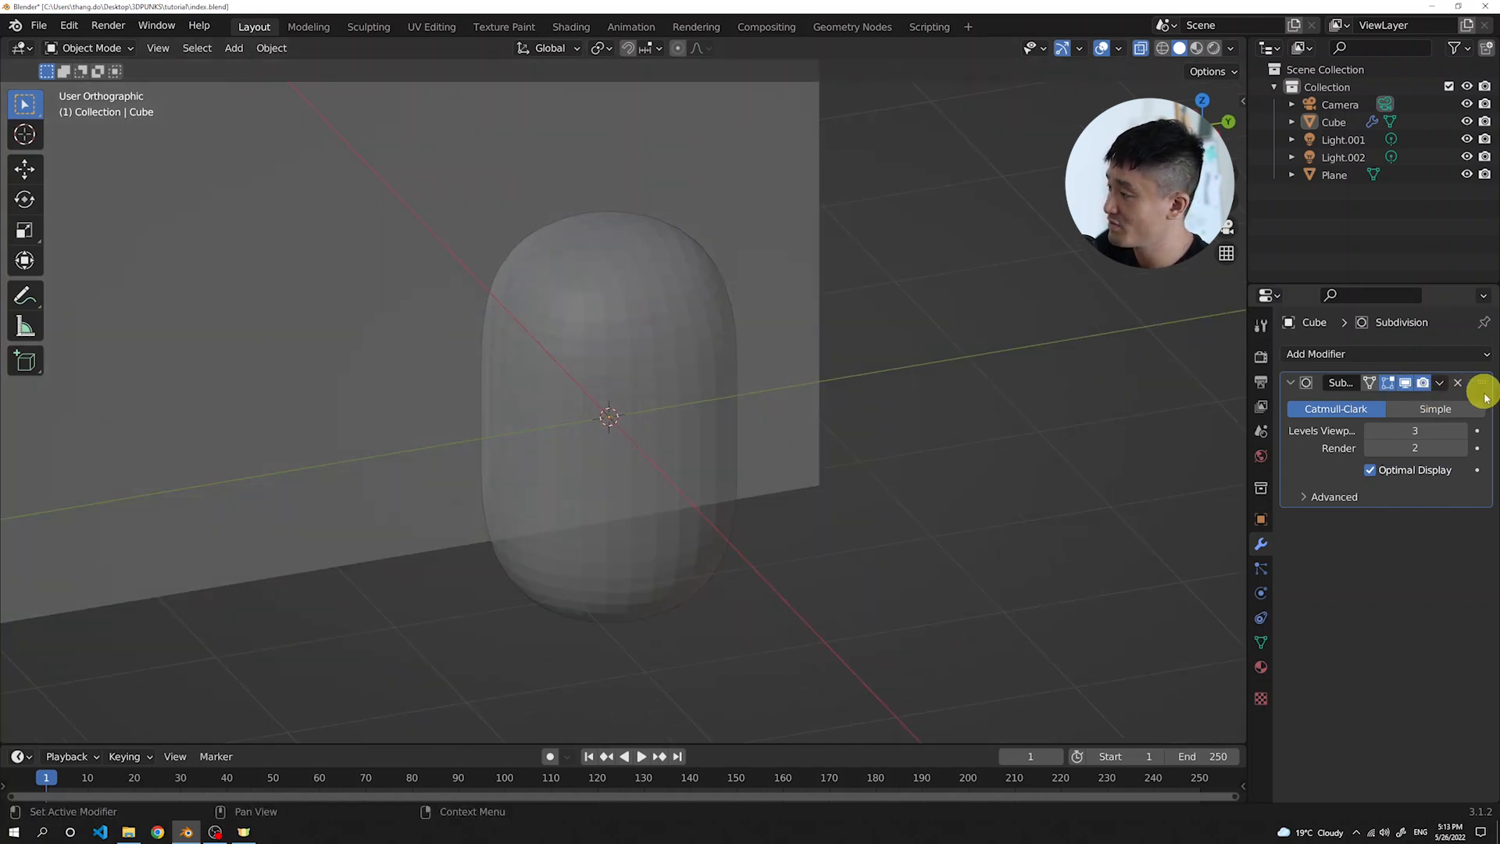
pyautogui.click(1442, 383)
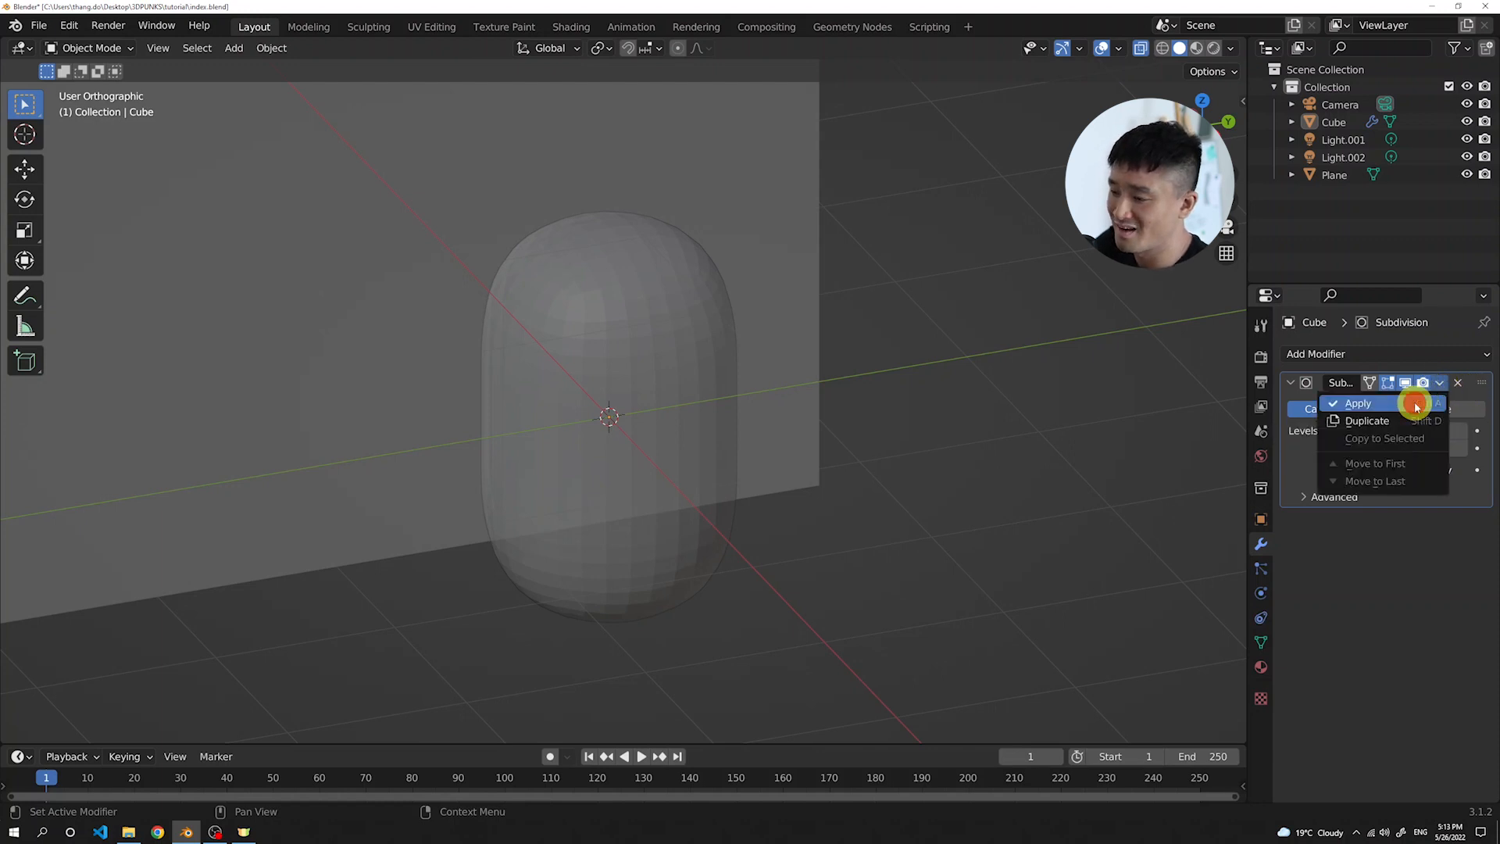
pyautogui.click(1416, 404)
# Select the capsule body and examine its subdivided mesh in Edit Mode
pyautogui.click(623, 332)
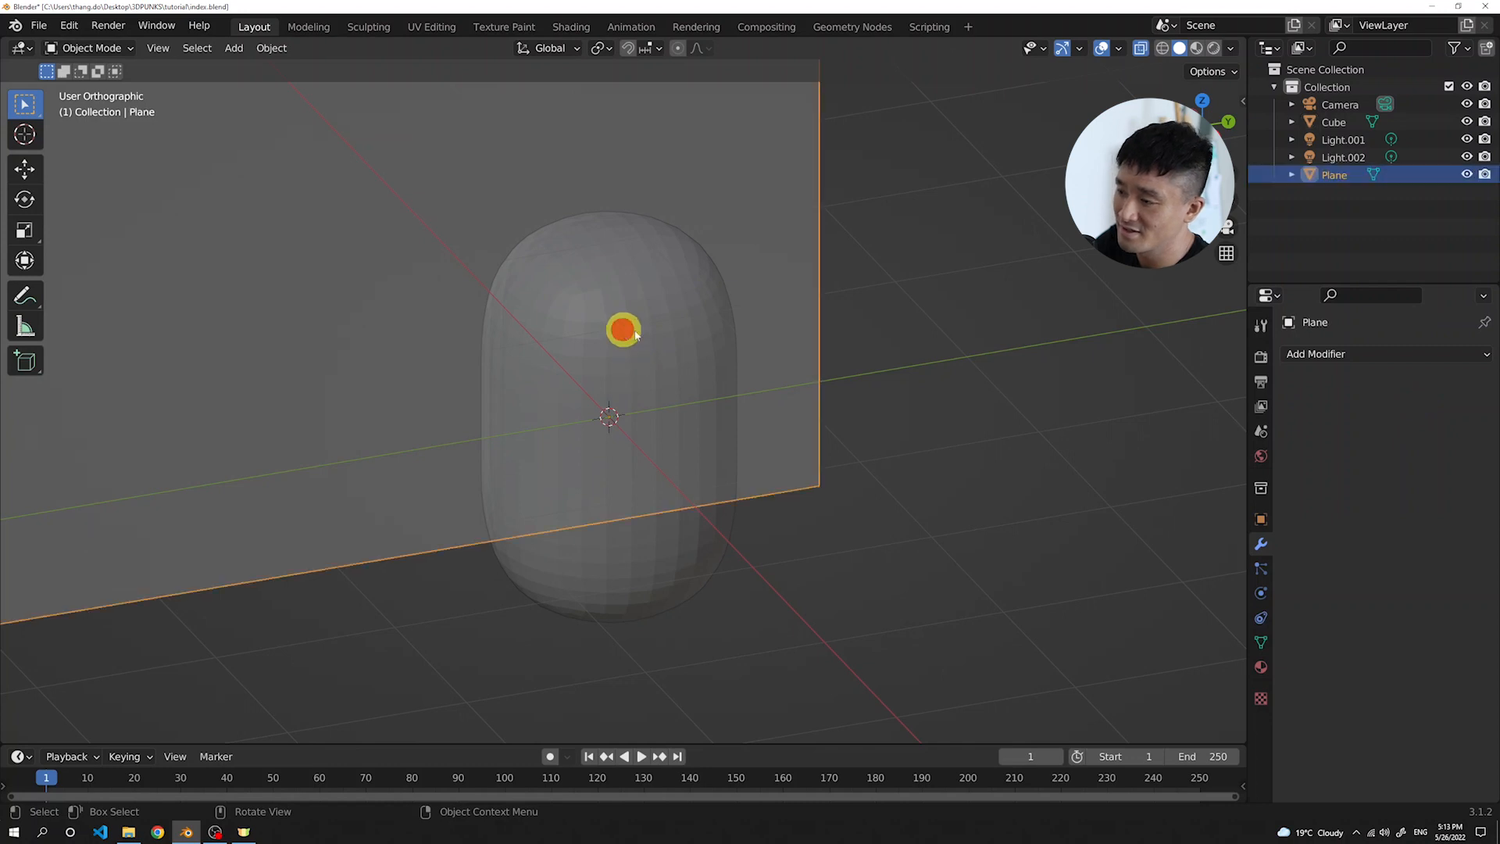
pyautogui.click(706, 353)
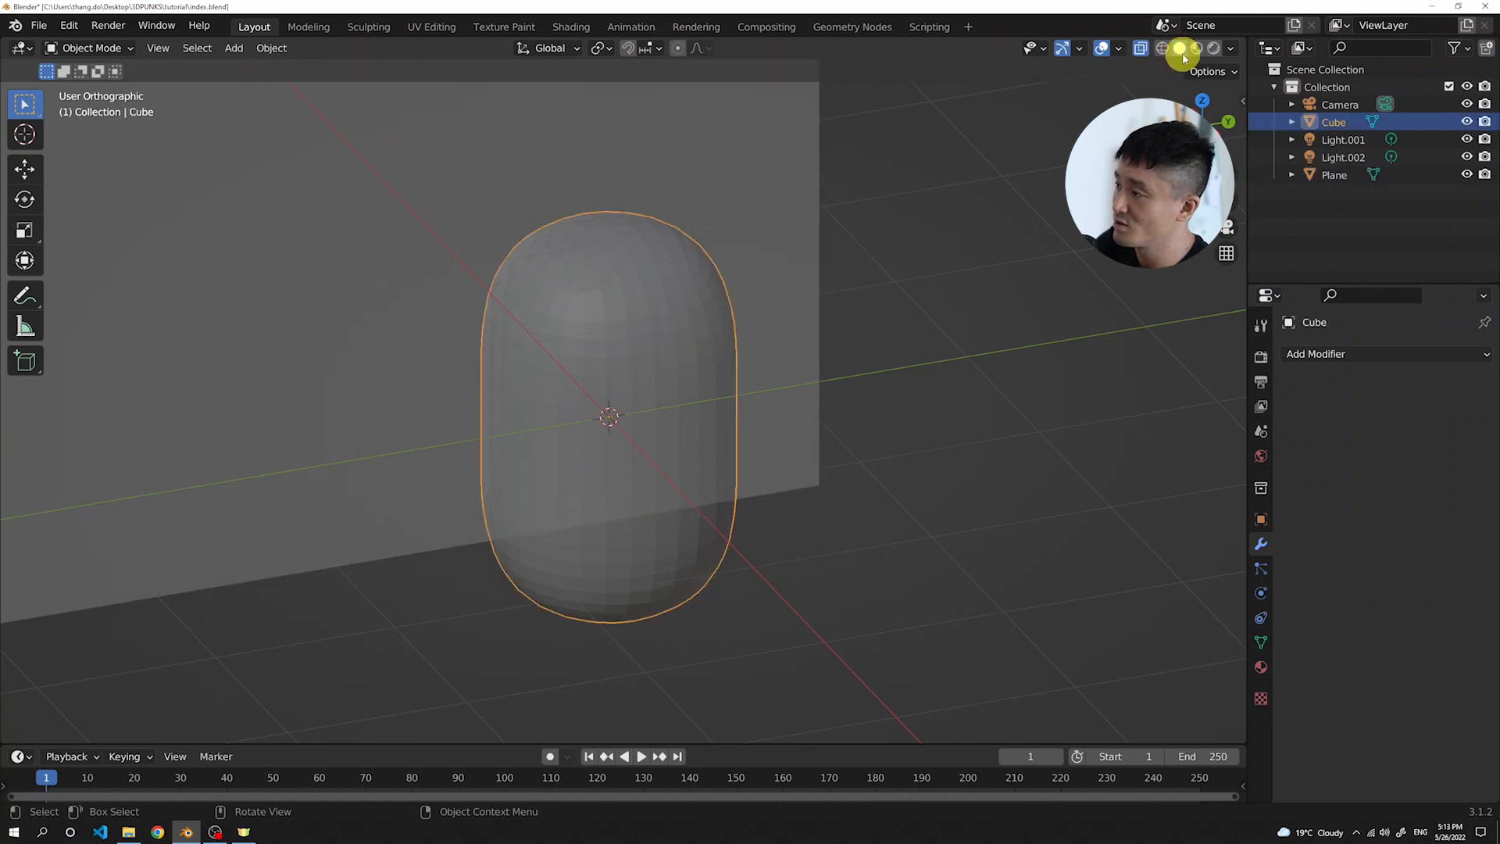
pyautogui.press('Tab')
pyautogui.click(689, 353)
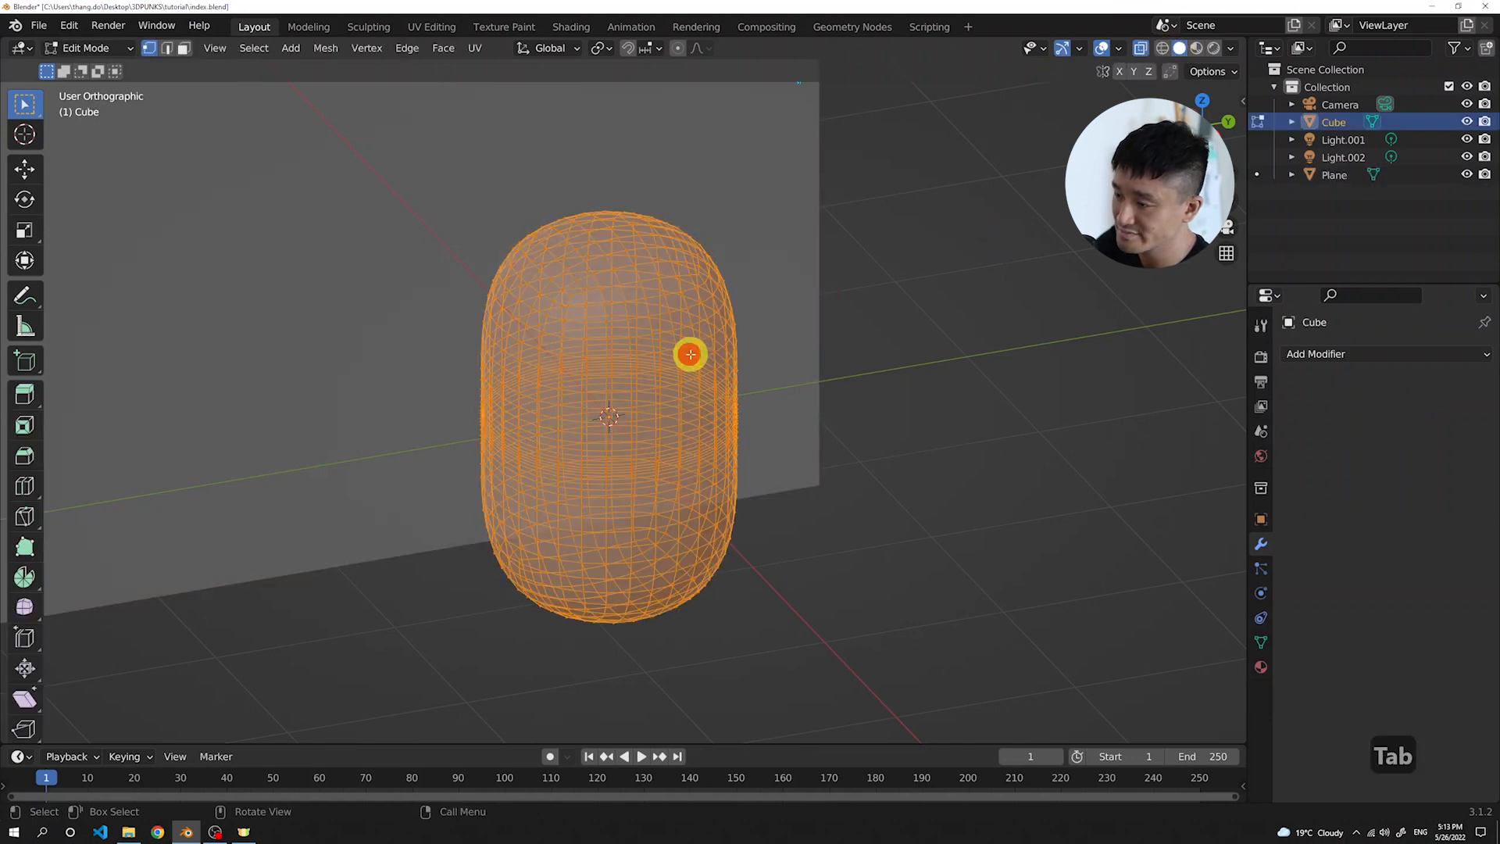
pyautogui.moveTo(588, 335); pyautogui.dragTo(557, 411, button='middle')
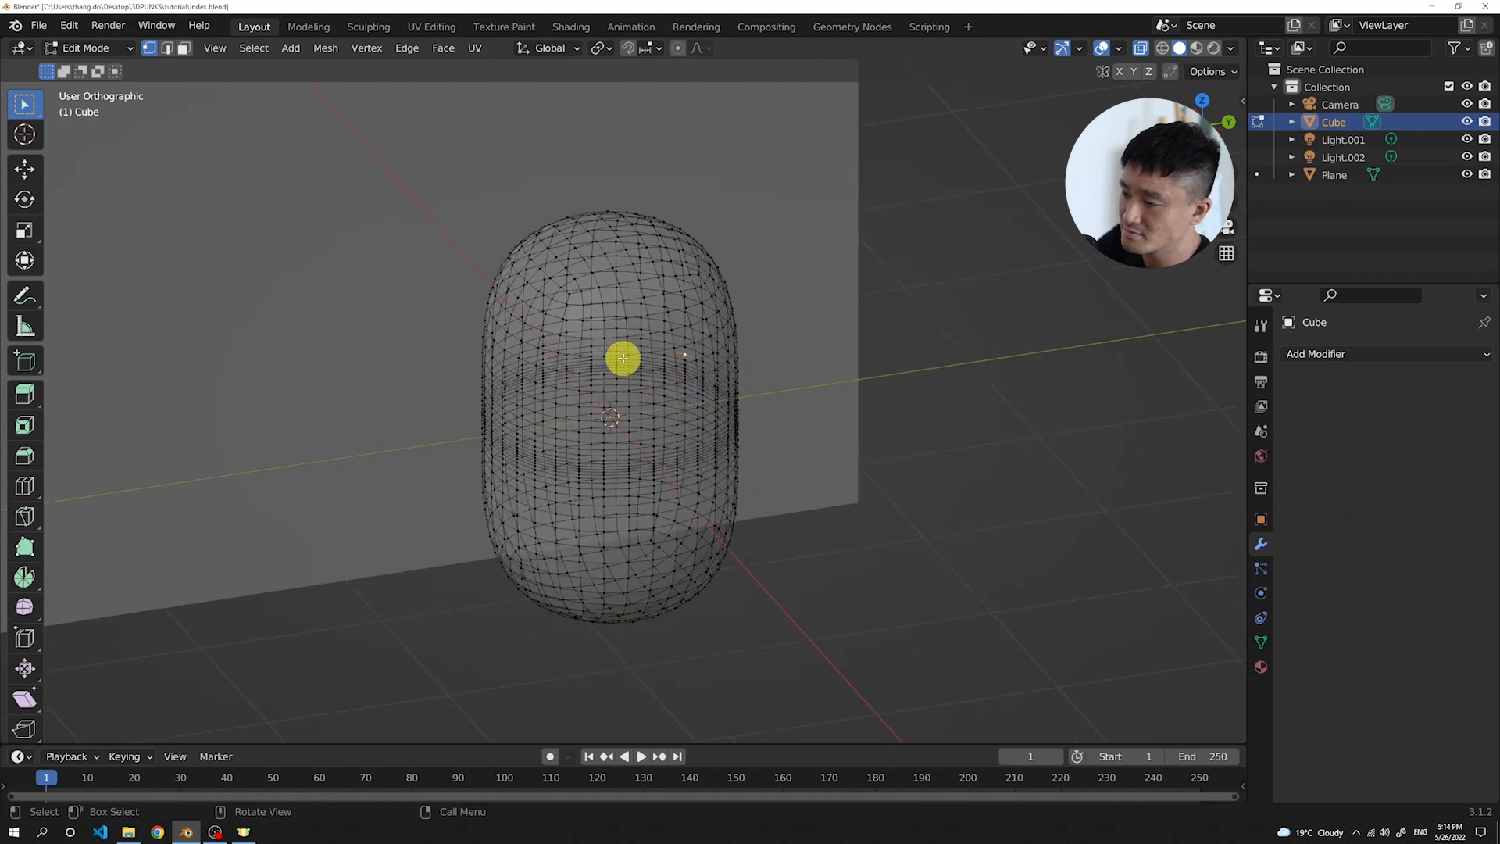
# Leave Edit Mode and duplicate the capsule body in place
pyautogui.press('Tab')
pyautogui.moveTo(667, 371); pyautogui.dragTo(633, 351, button='middle')
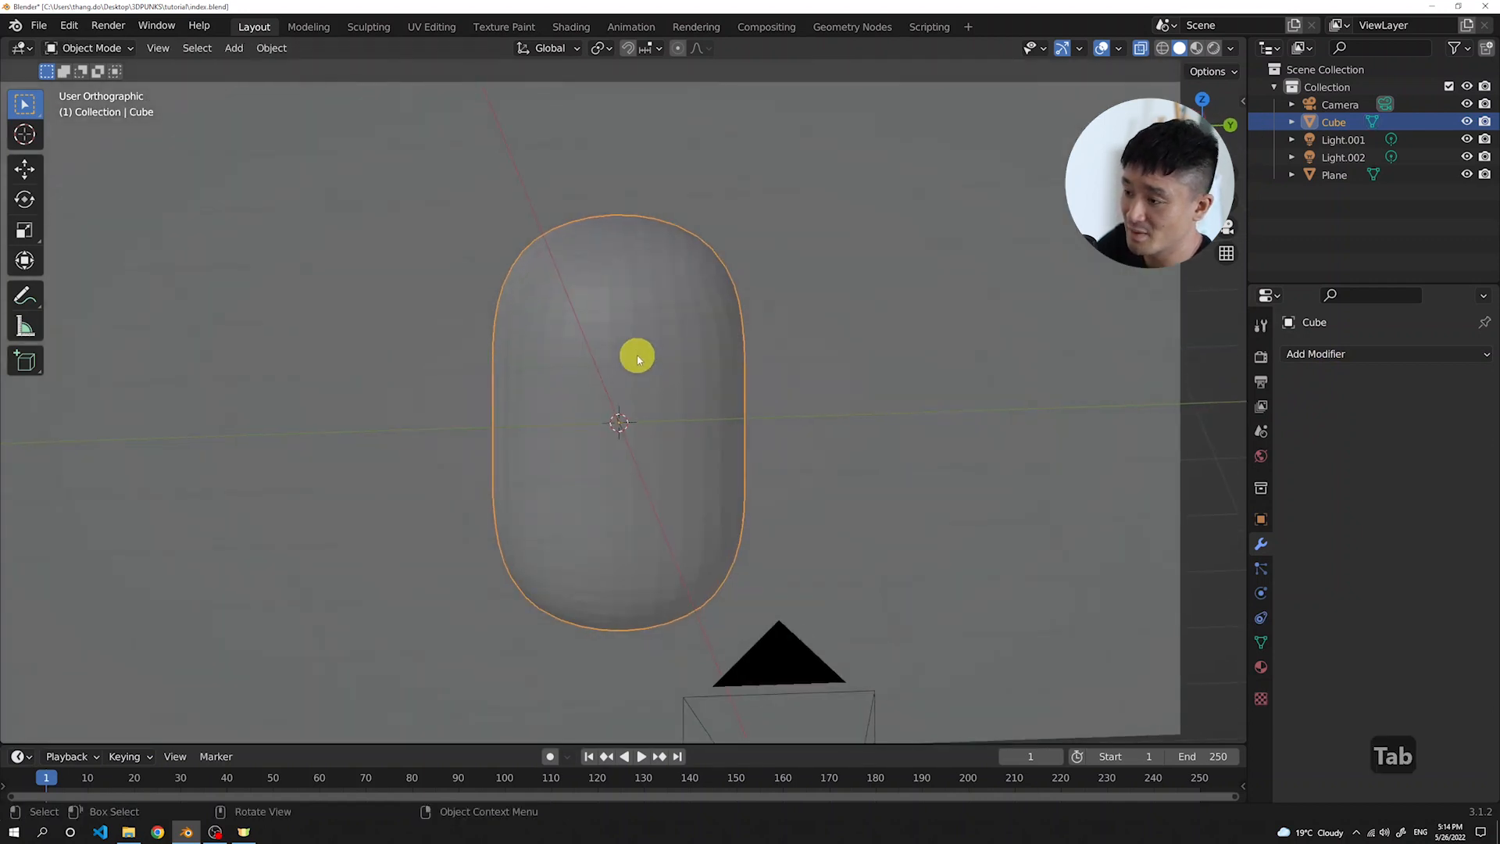
pyautogui.scroll(-1, 625, 353)
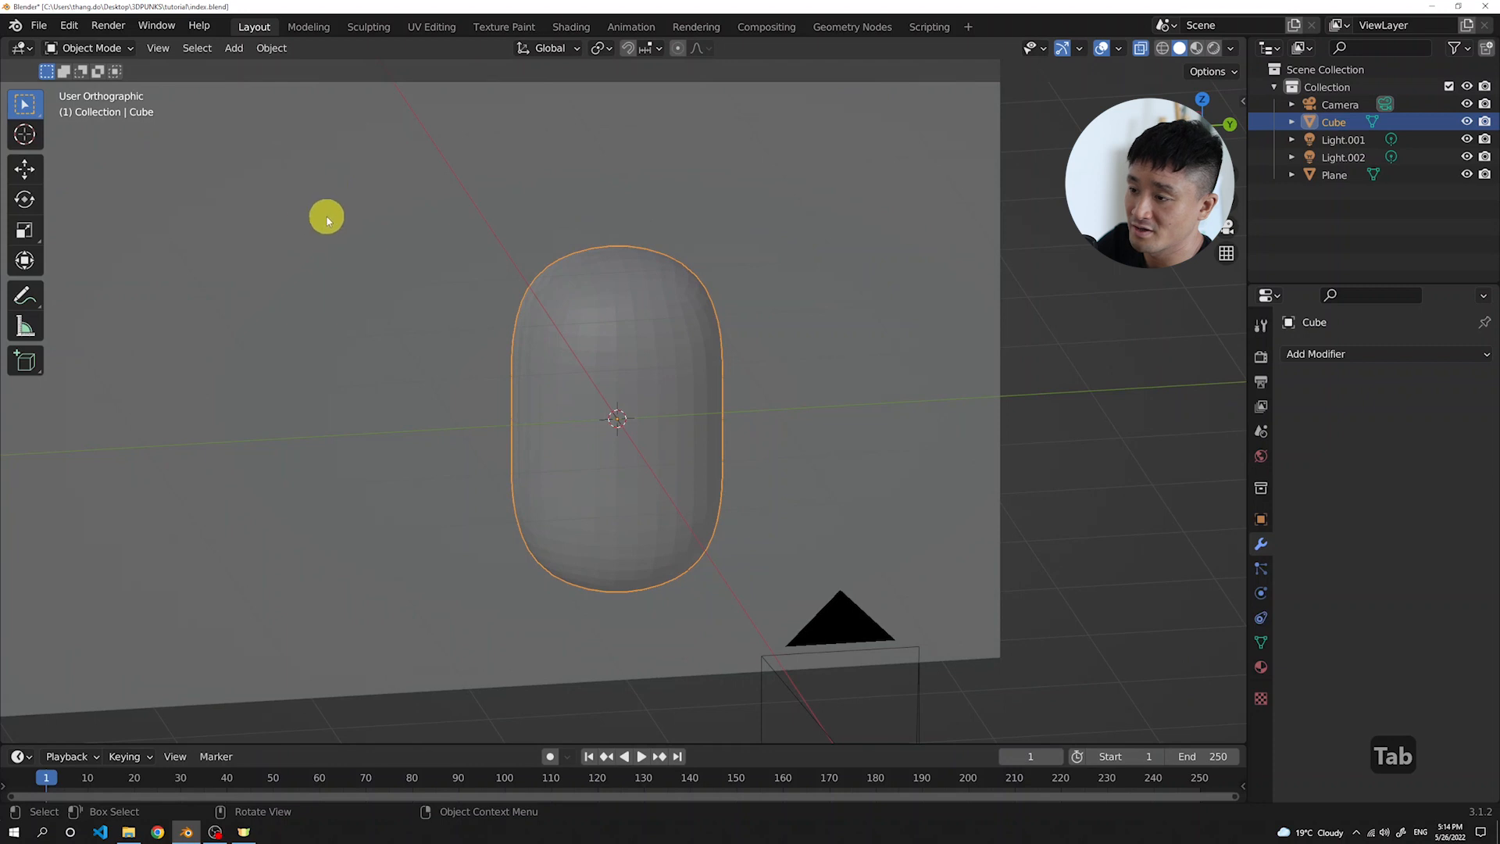
pyautogui.moveTo(527, 273); pyautogui.dragTo(341, 134, button='middle')
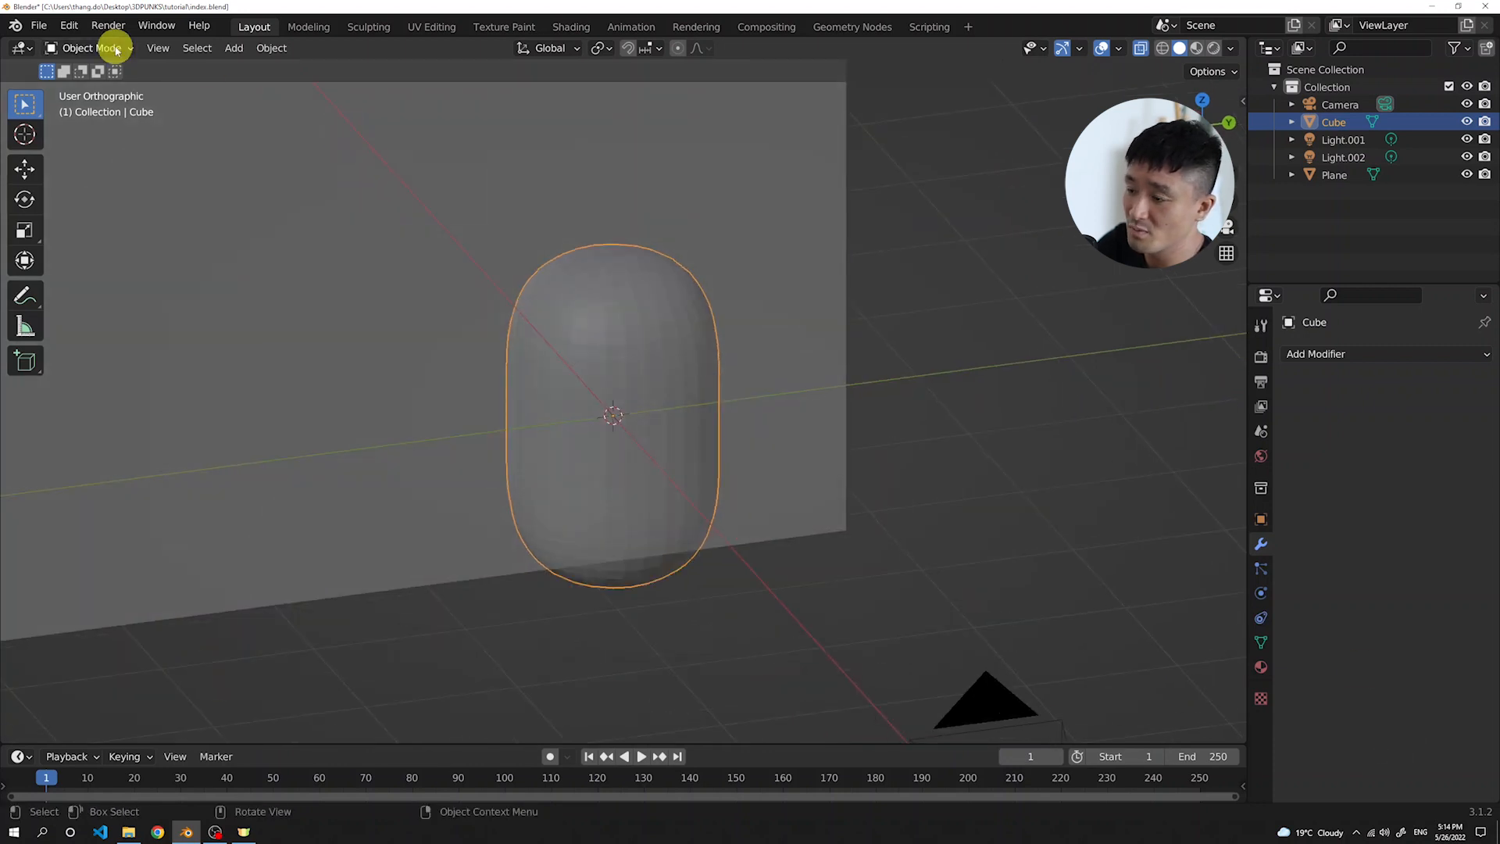
pyautogui.hotkey('shift', 'd')
pyautogui.rightClick(650, 396)
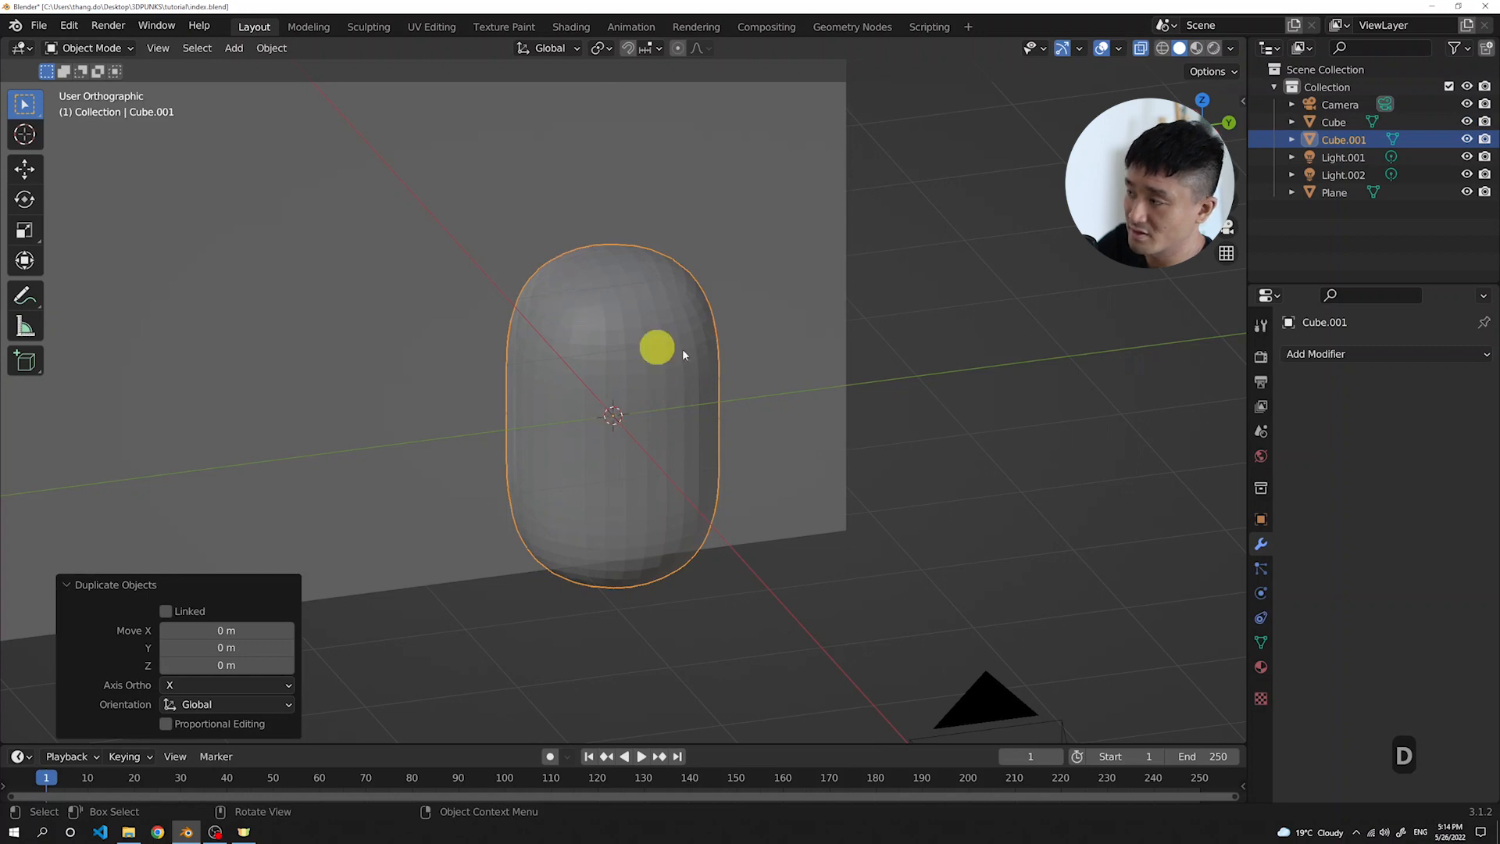
# Scale the duplicated capsule uniformly to about 0.444 in the top view
pyautogui.moveTo(703, 361); pyautogui.dragTo(730, 361, button='middle')
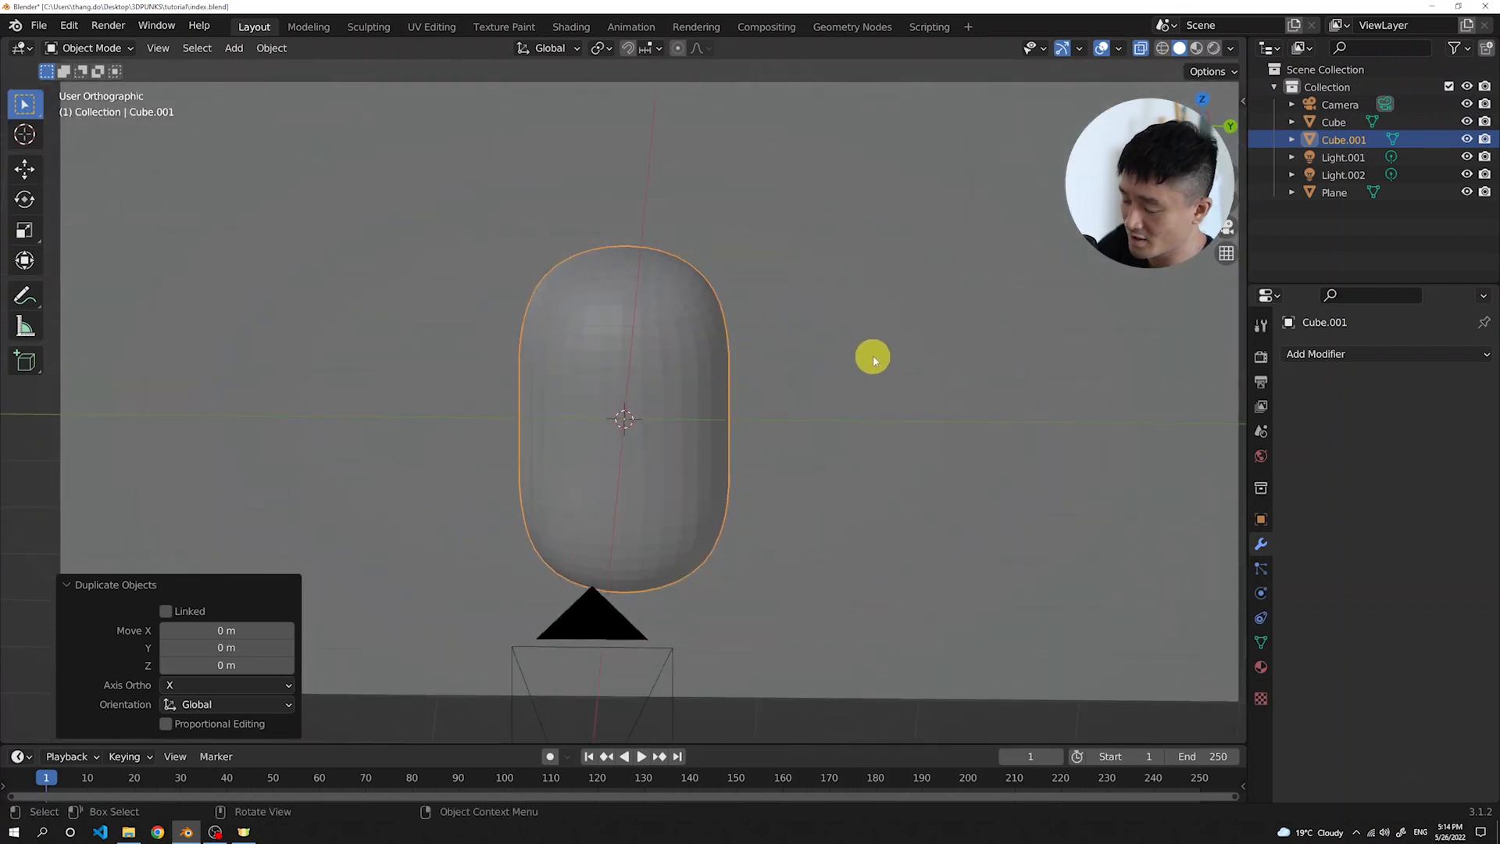
pyautogui.press('KP_7')
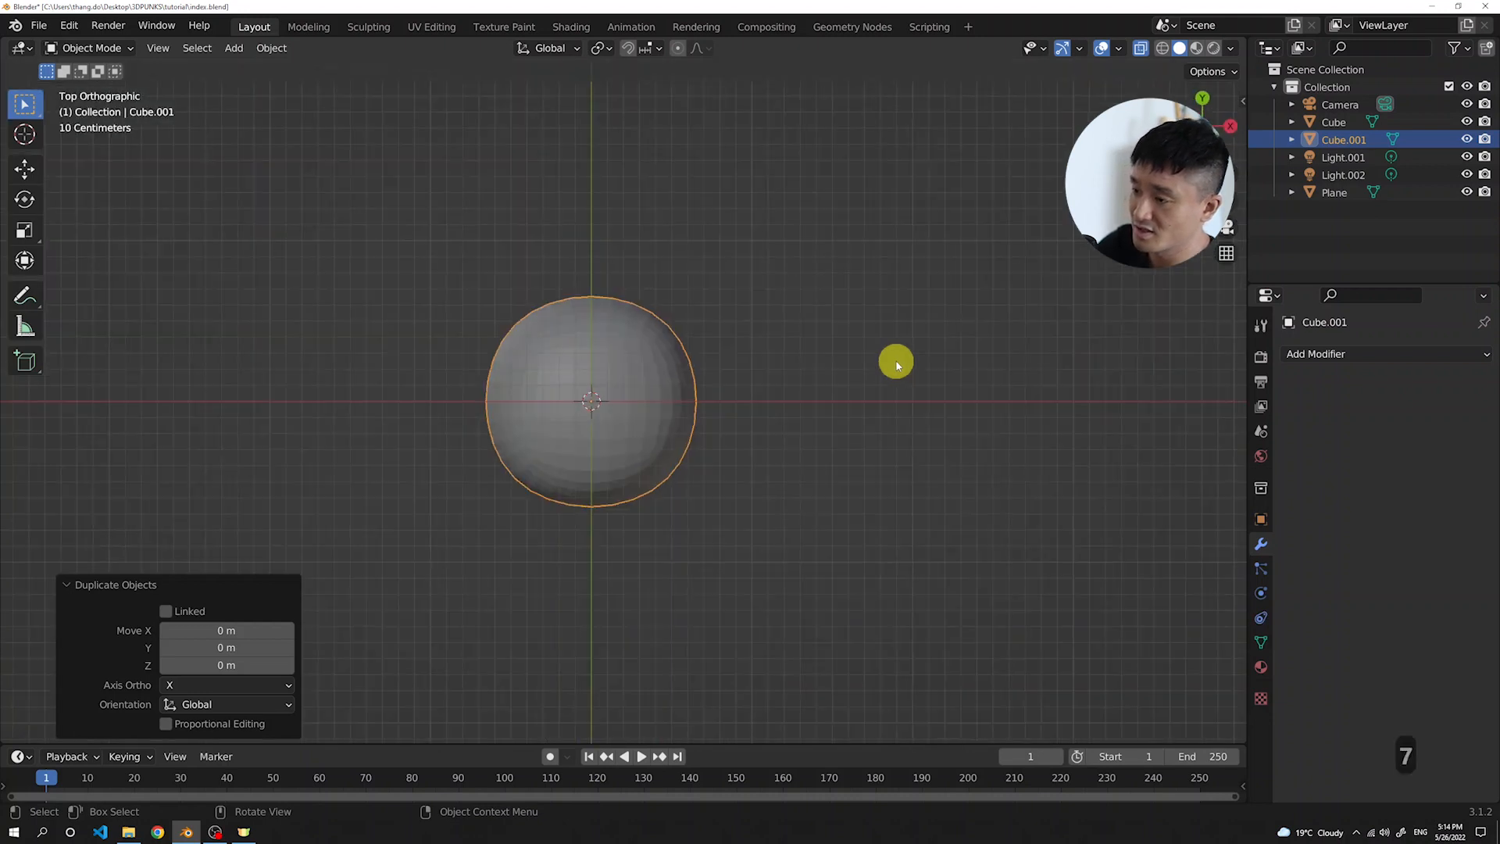
pyautogui.press('s')
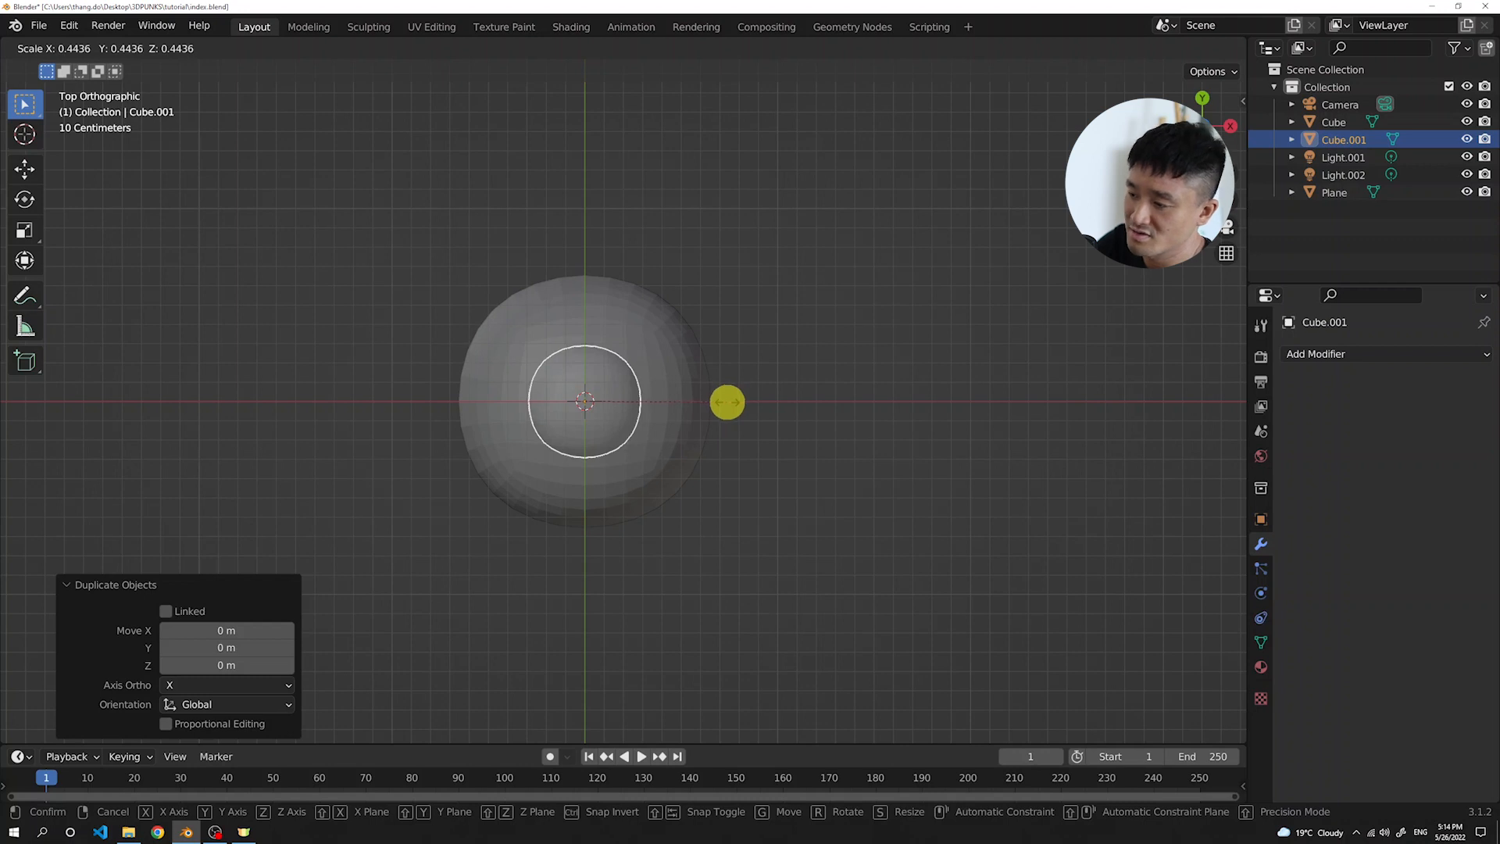
pyautogui.click(728, 404)
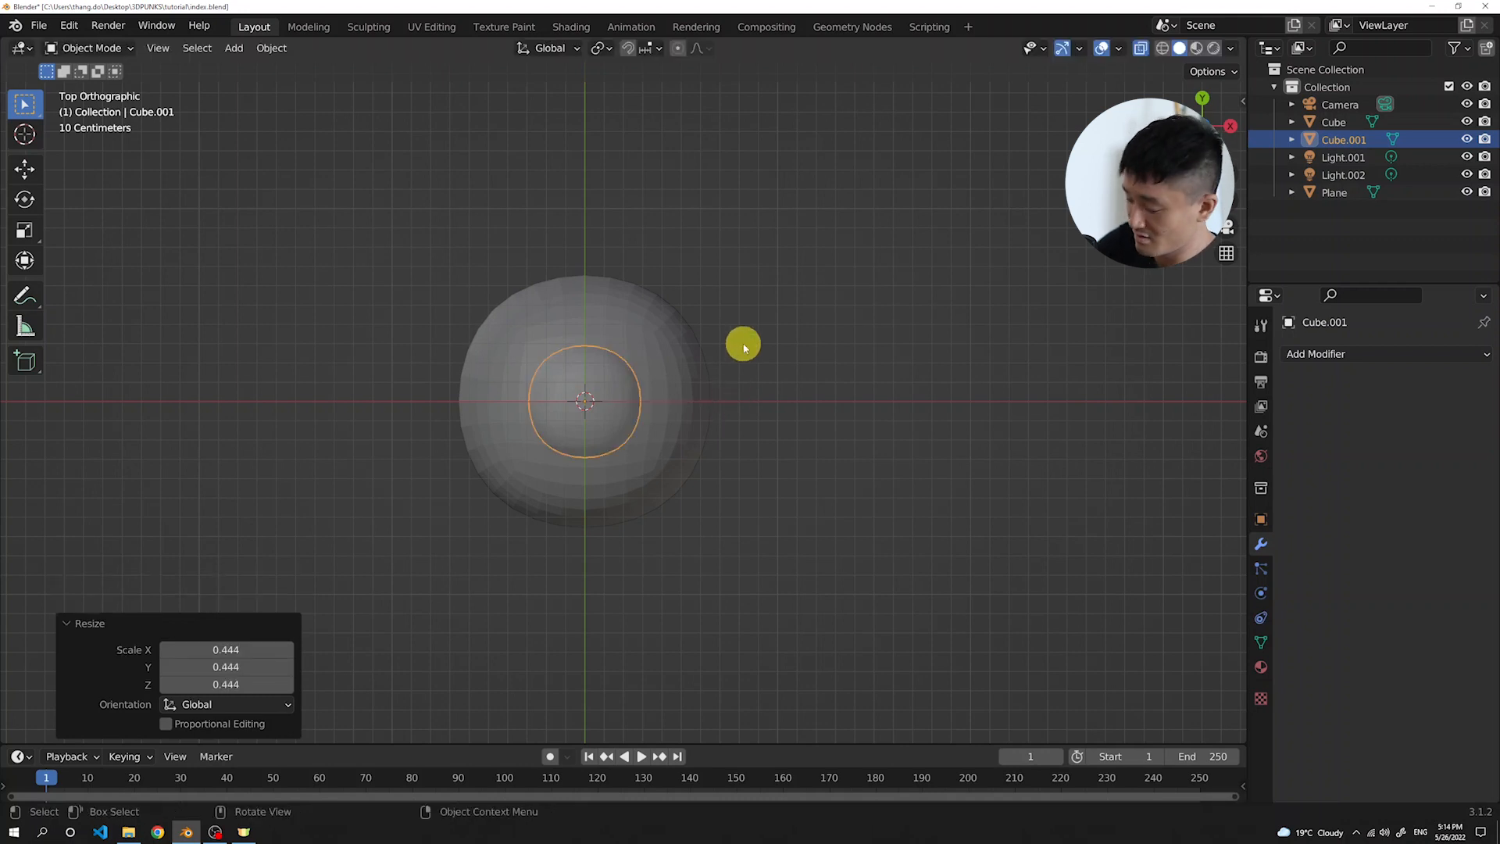
# Move the small capsule about -0.357 m along Y in the right view, aligning its outer edge with the body's edge
pyautogui.press('3')
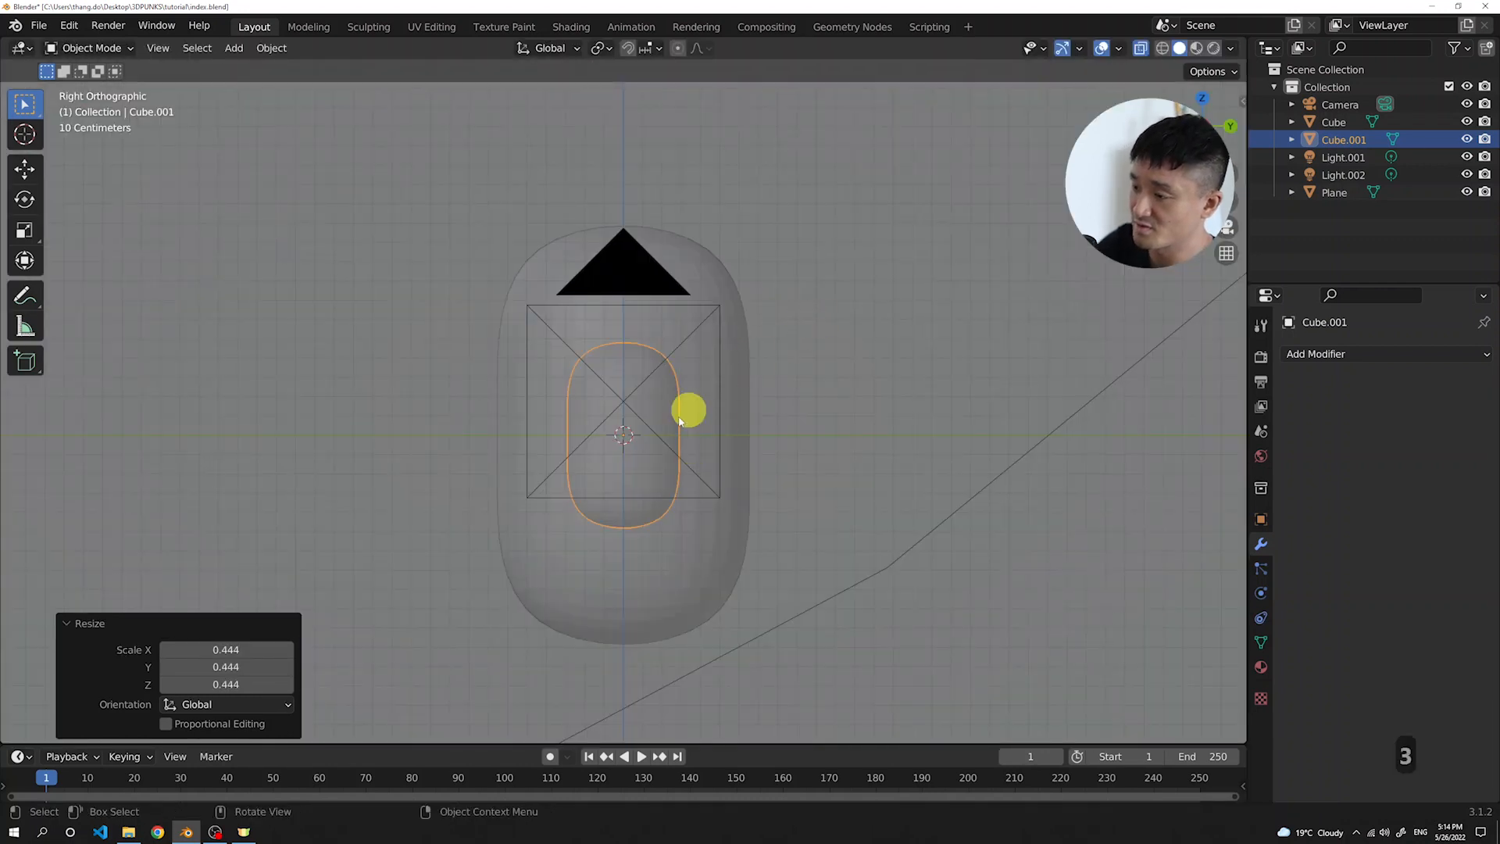
pyautogui.scroll(1, 677, 429)
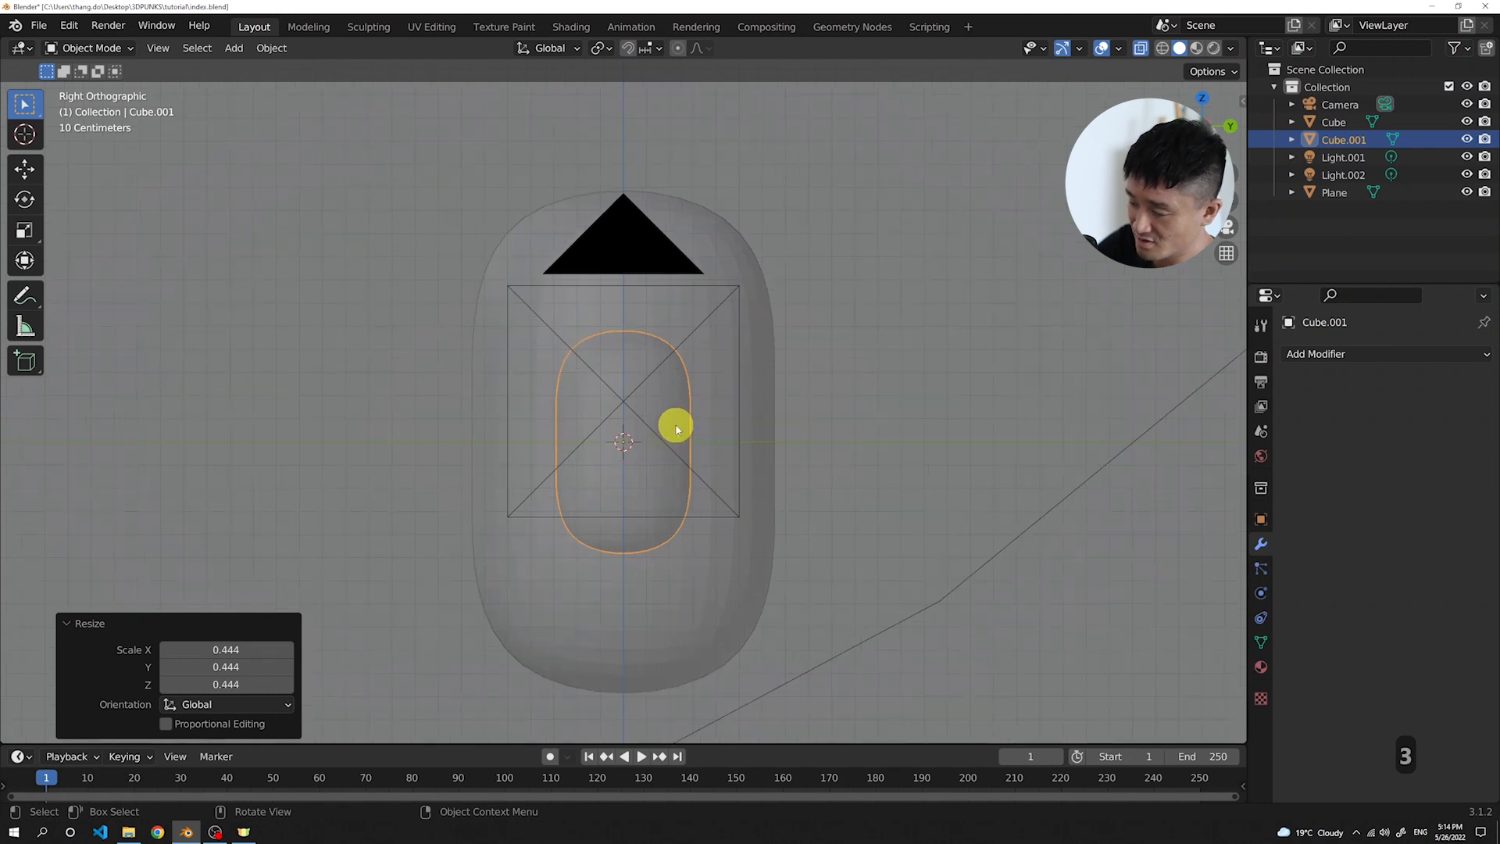
pyautogui.keyDown('shift'); pyautogui.moveTo(804, 348); pyautogui.dragTo(834, 341, button='middle'); pyautogui.keyUp('shift')
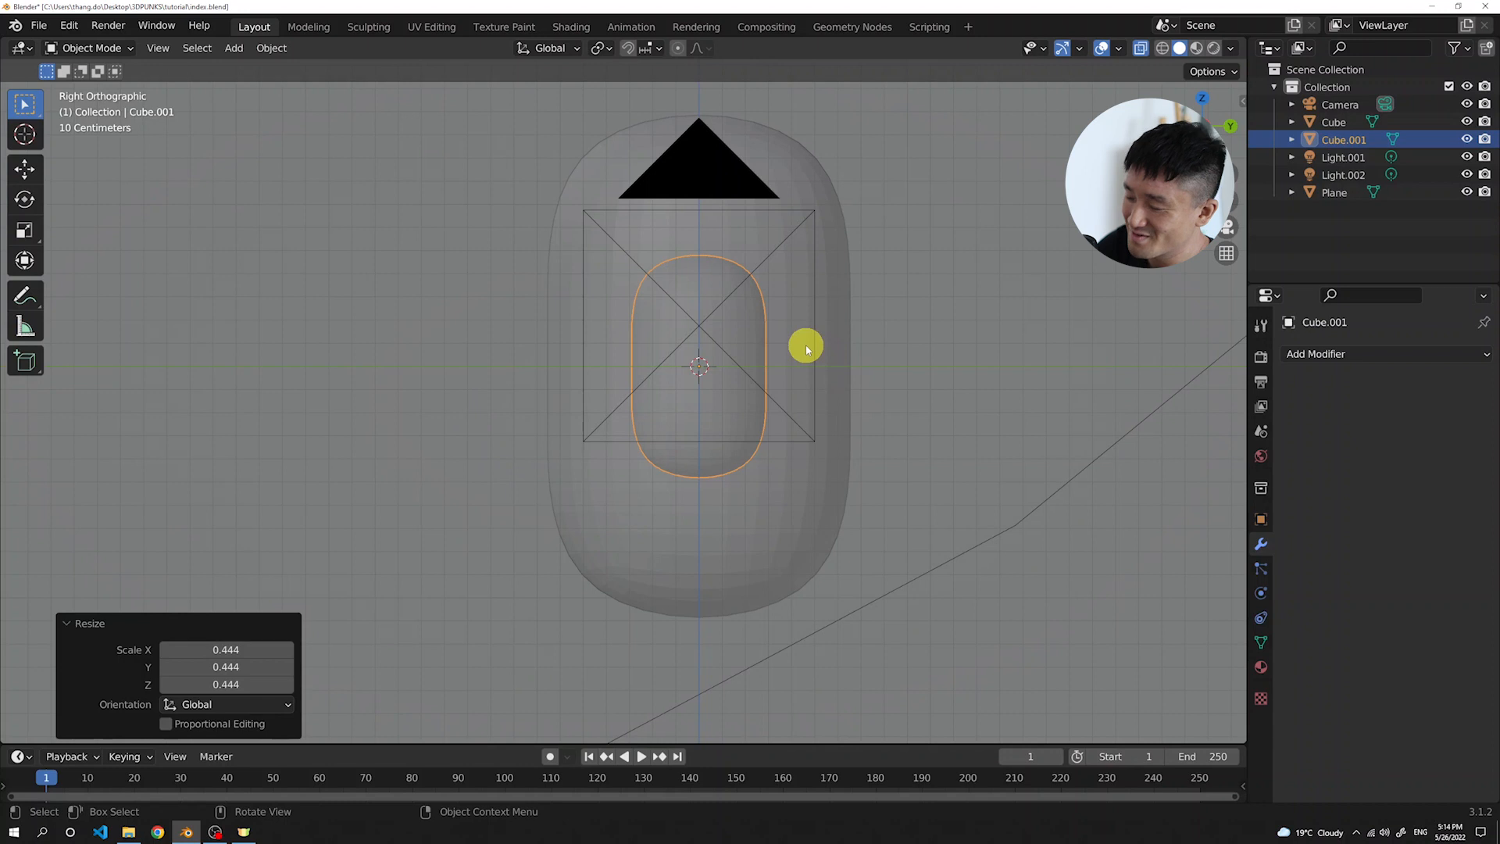
pyautogui.press('g')
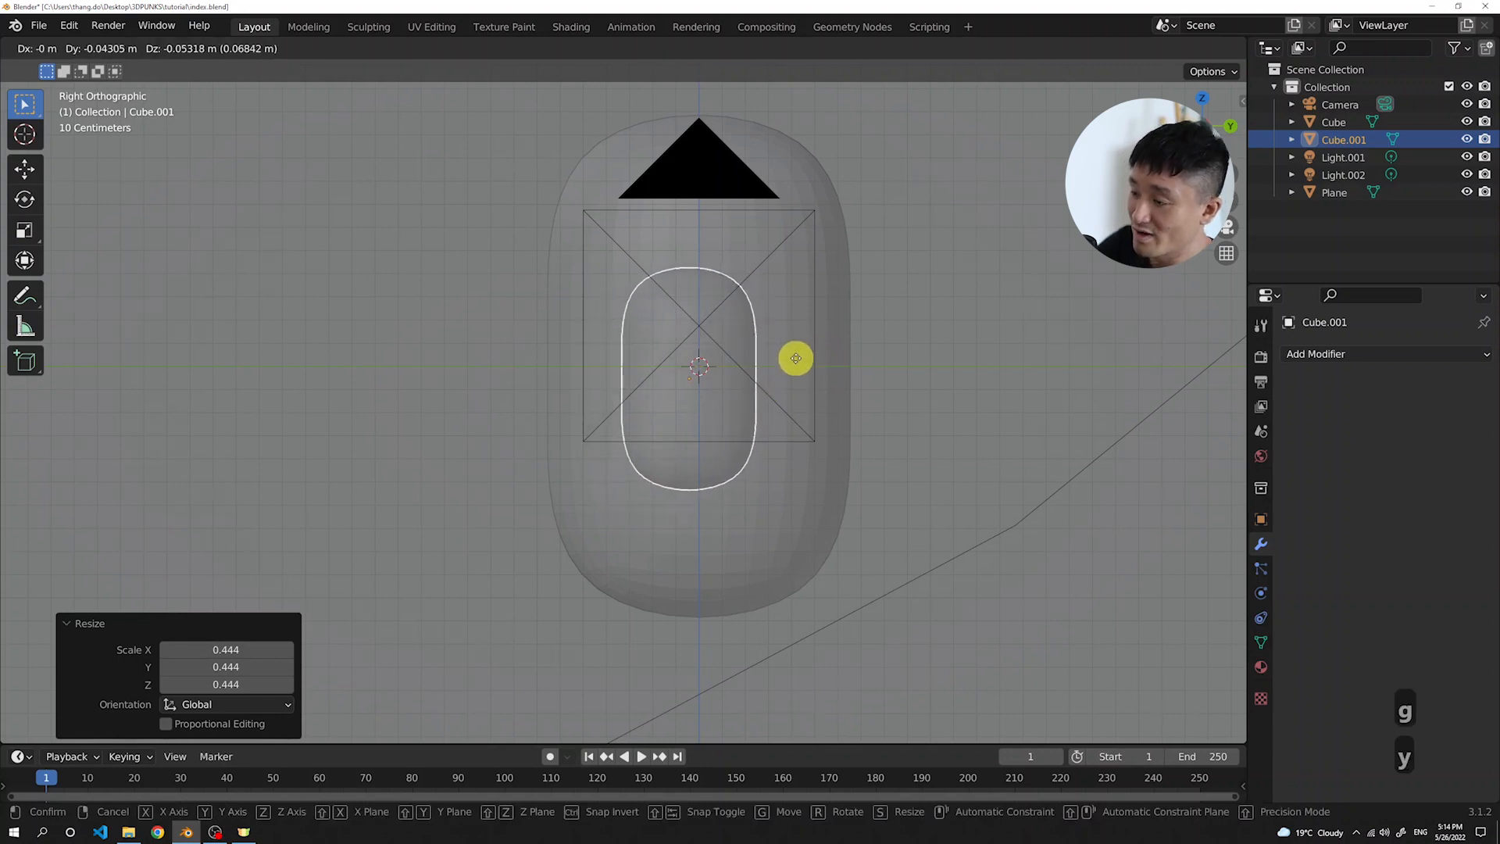
pyautogui.press('y')
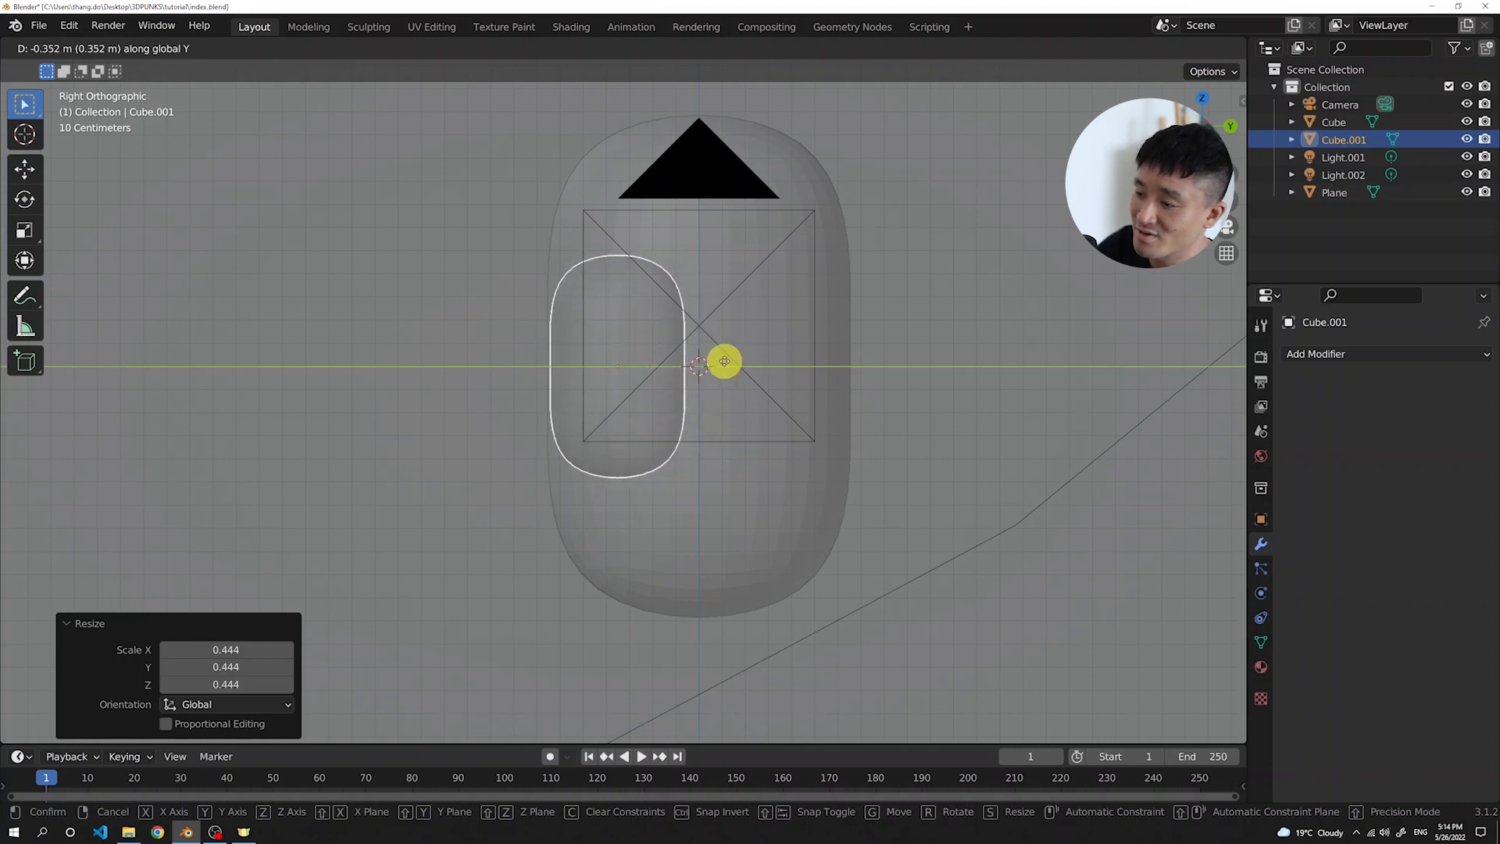
pyautogui.click(723, 364)
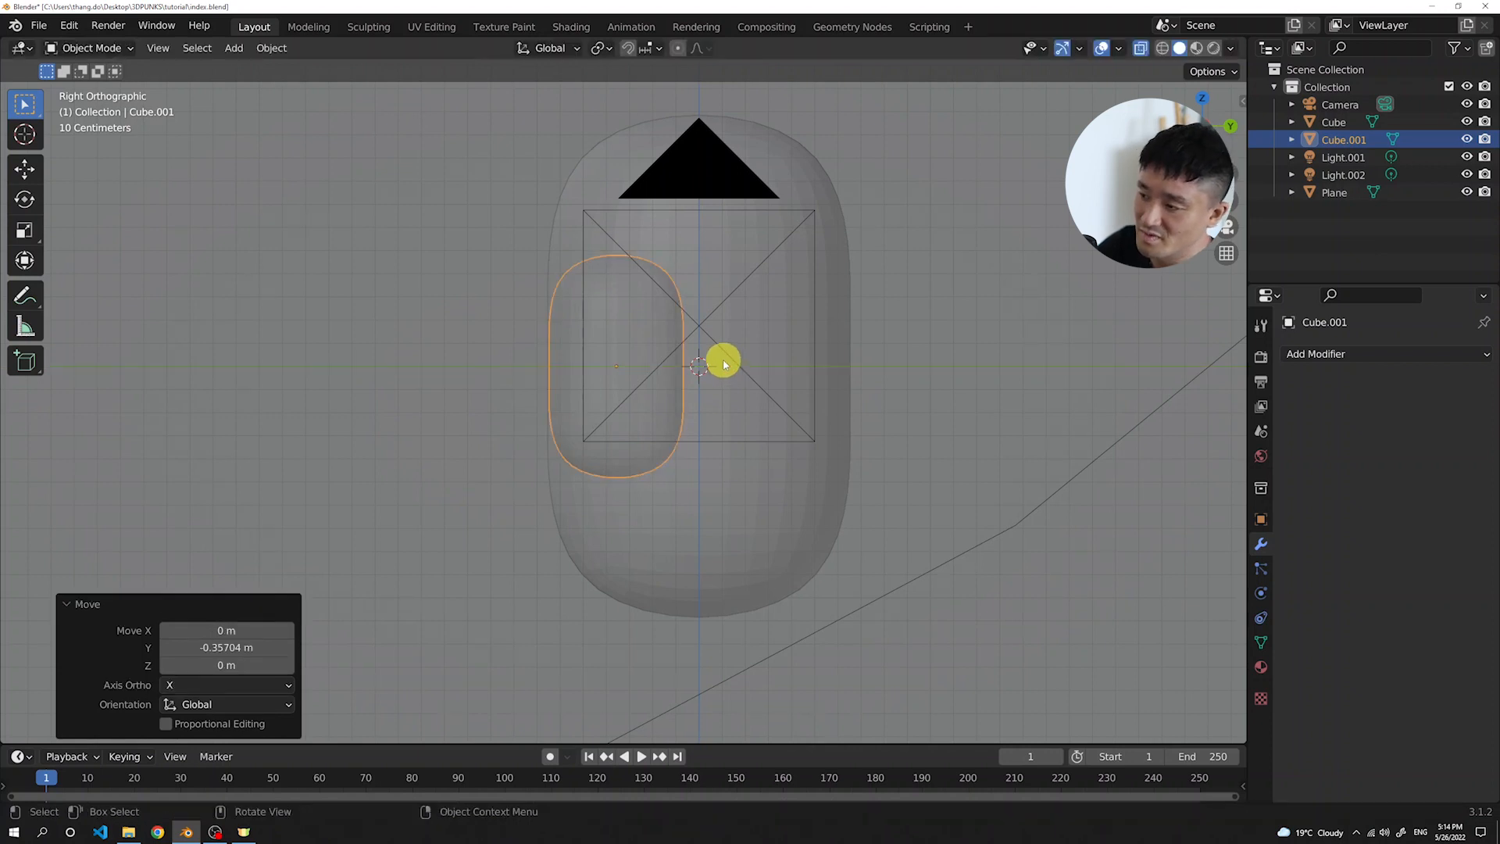
pyautogui.scroll(4, 500, 369)
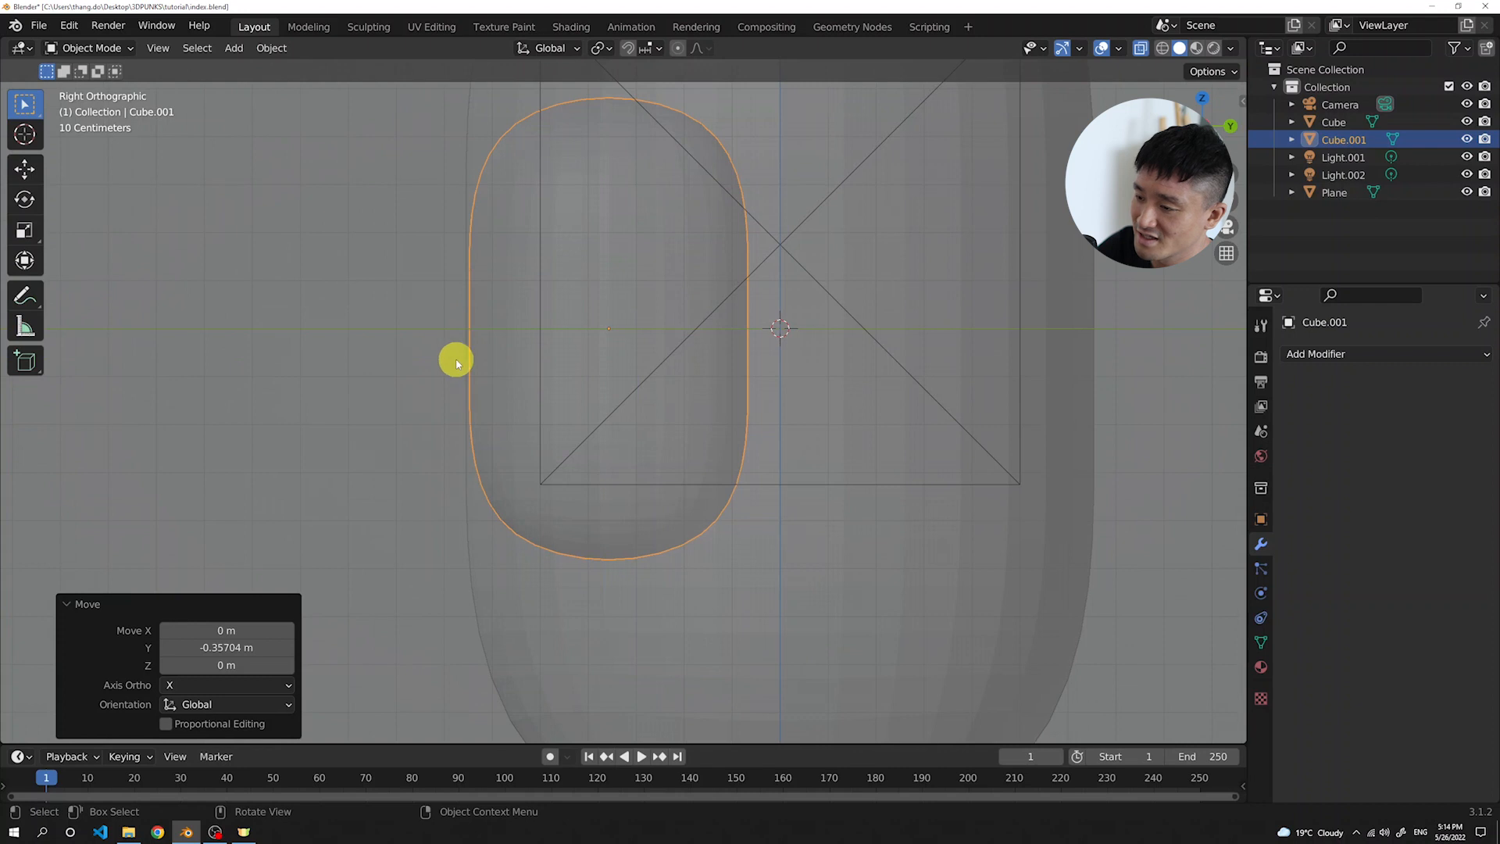
pyautogui.scroll(3, 447, 346)
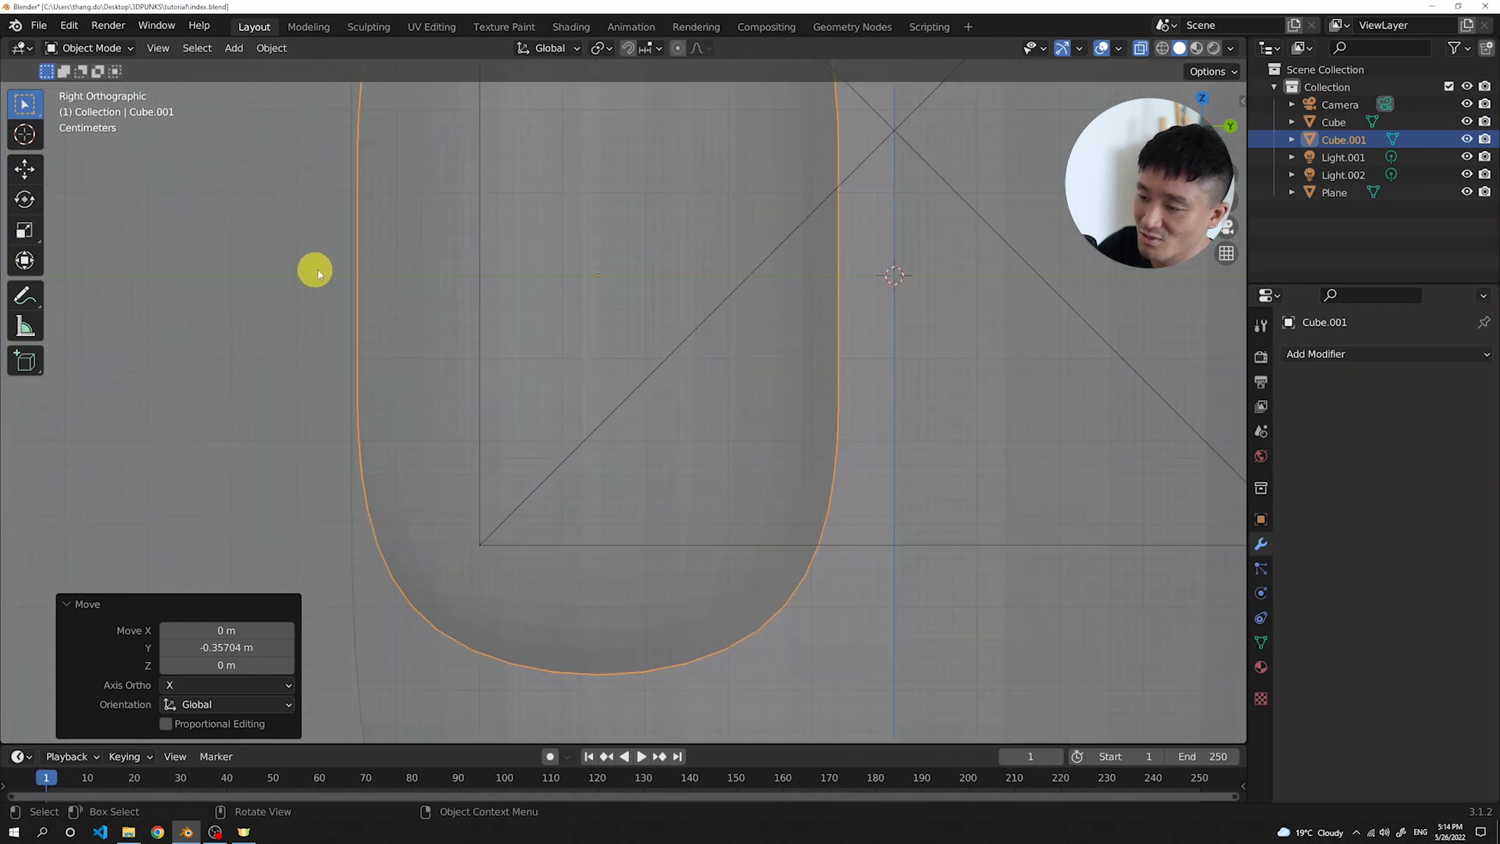
pyautogui.scroll(-6, 318, 274)
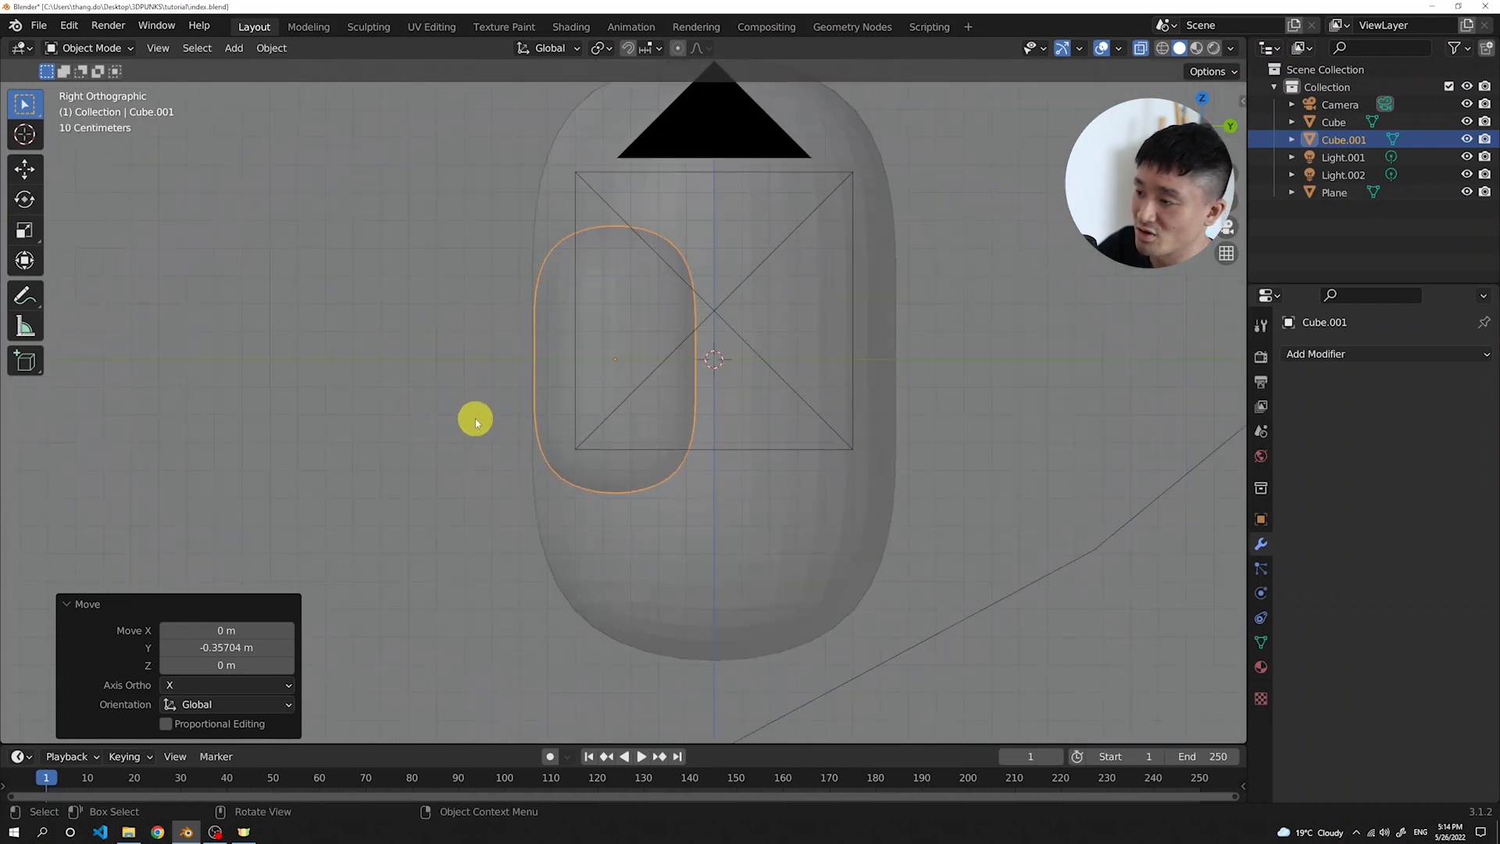
pyautogui.scroll(-1, 475, 421)
# Select the lower half of the small capsule's vertices in Edit Mode and move them about -5.807 m along Z, stretching it into a limb
pyautogui.press('Tab')
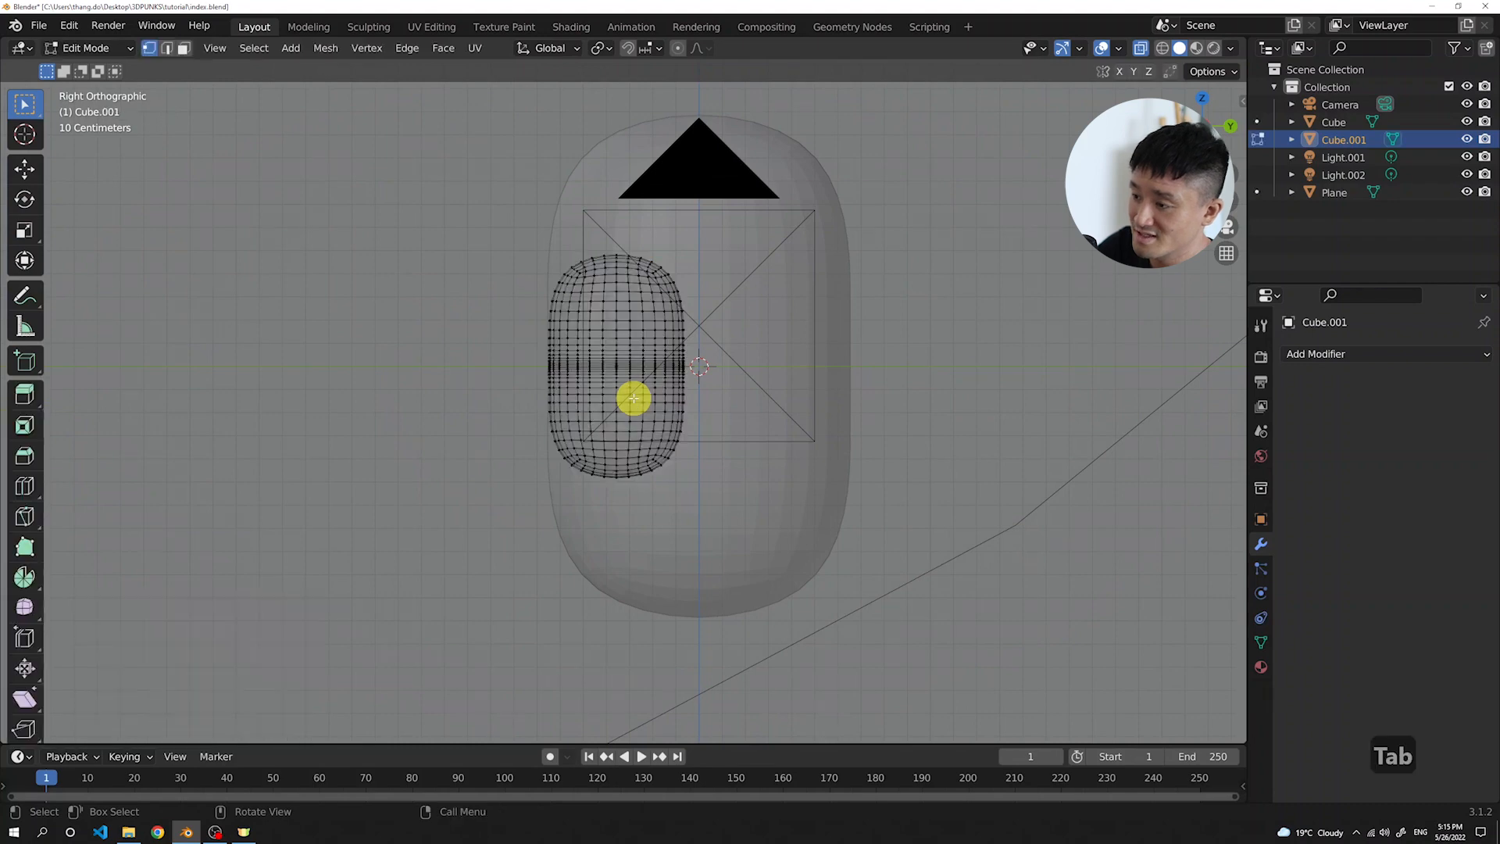
pyautogui.moveTo(504, 364); pyautogui.dragTo(763, 489)
pyautogui.scroll(3, 428, 344)
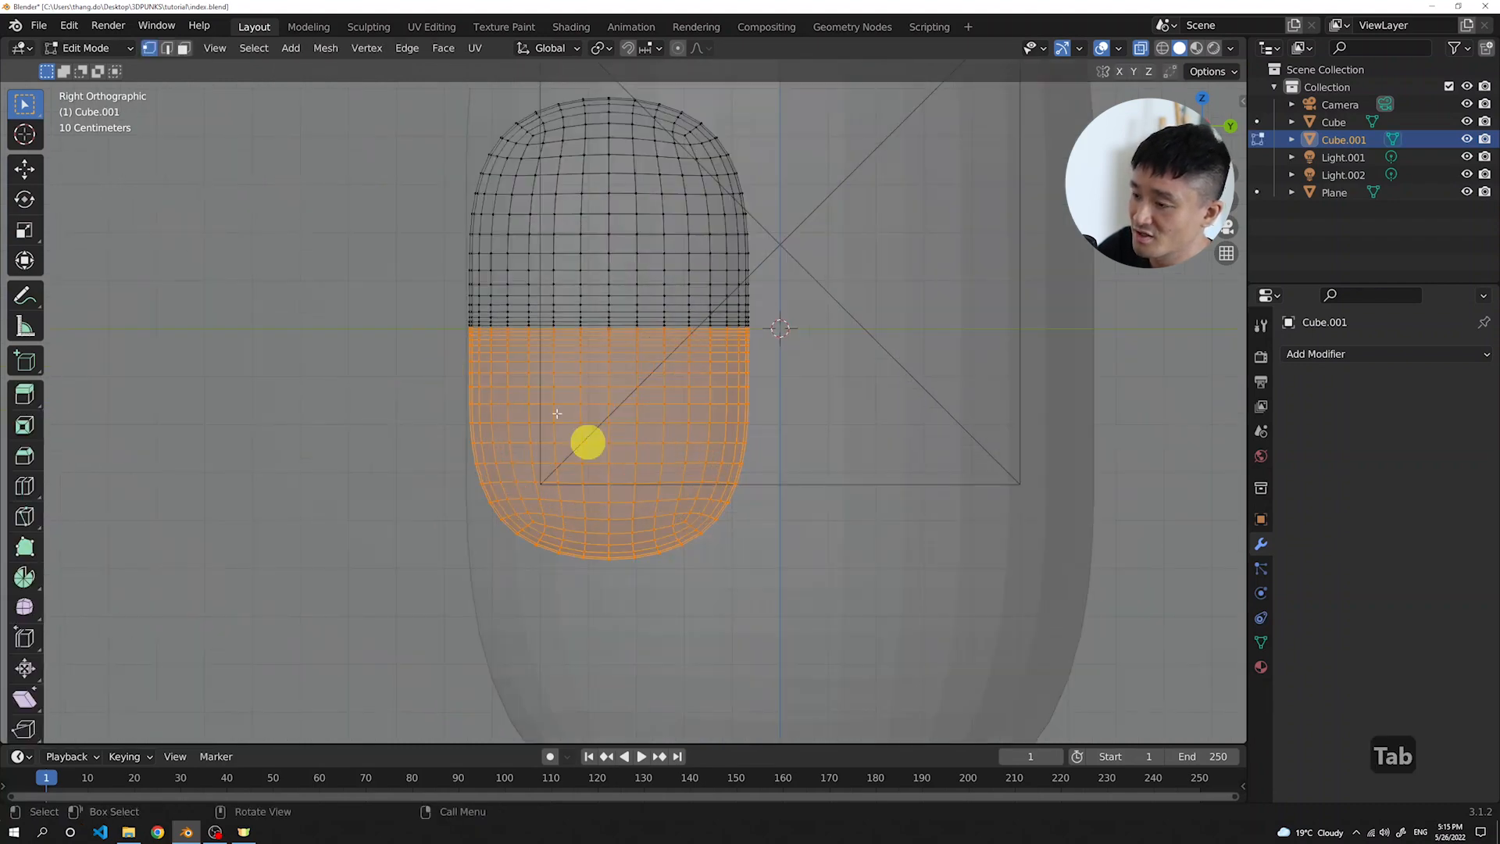
pyautogui.scroll(3, 435, 336)
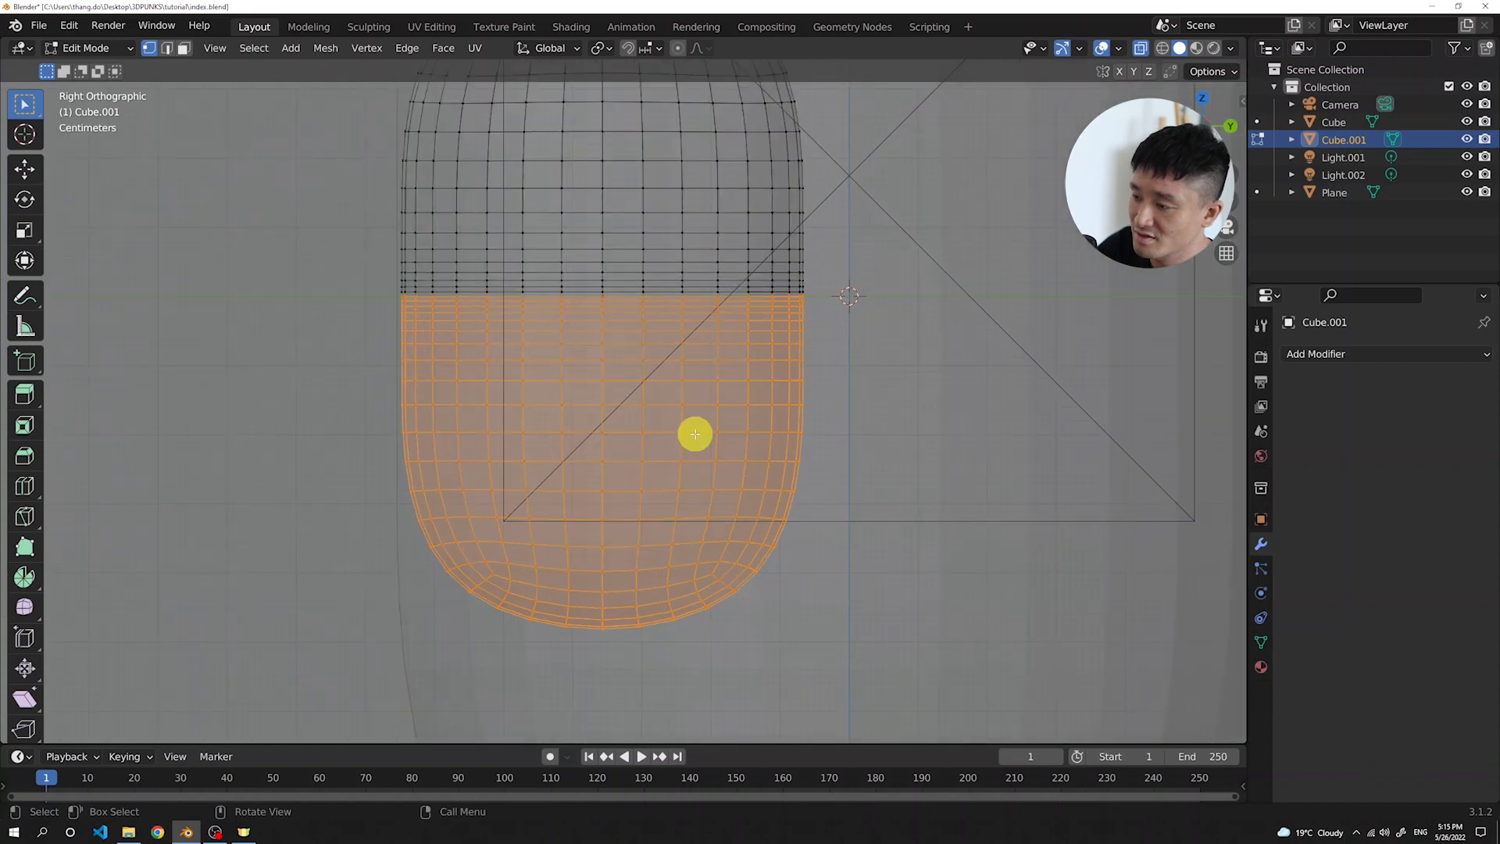
pyautogui.scroll(-6, 691, 430)
pyautogui.scroll(-1, 689, 430)
pyautogui.press('g')
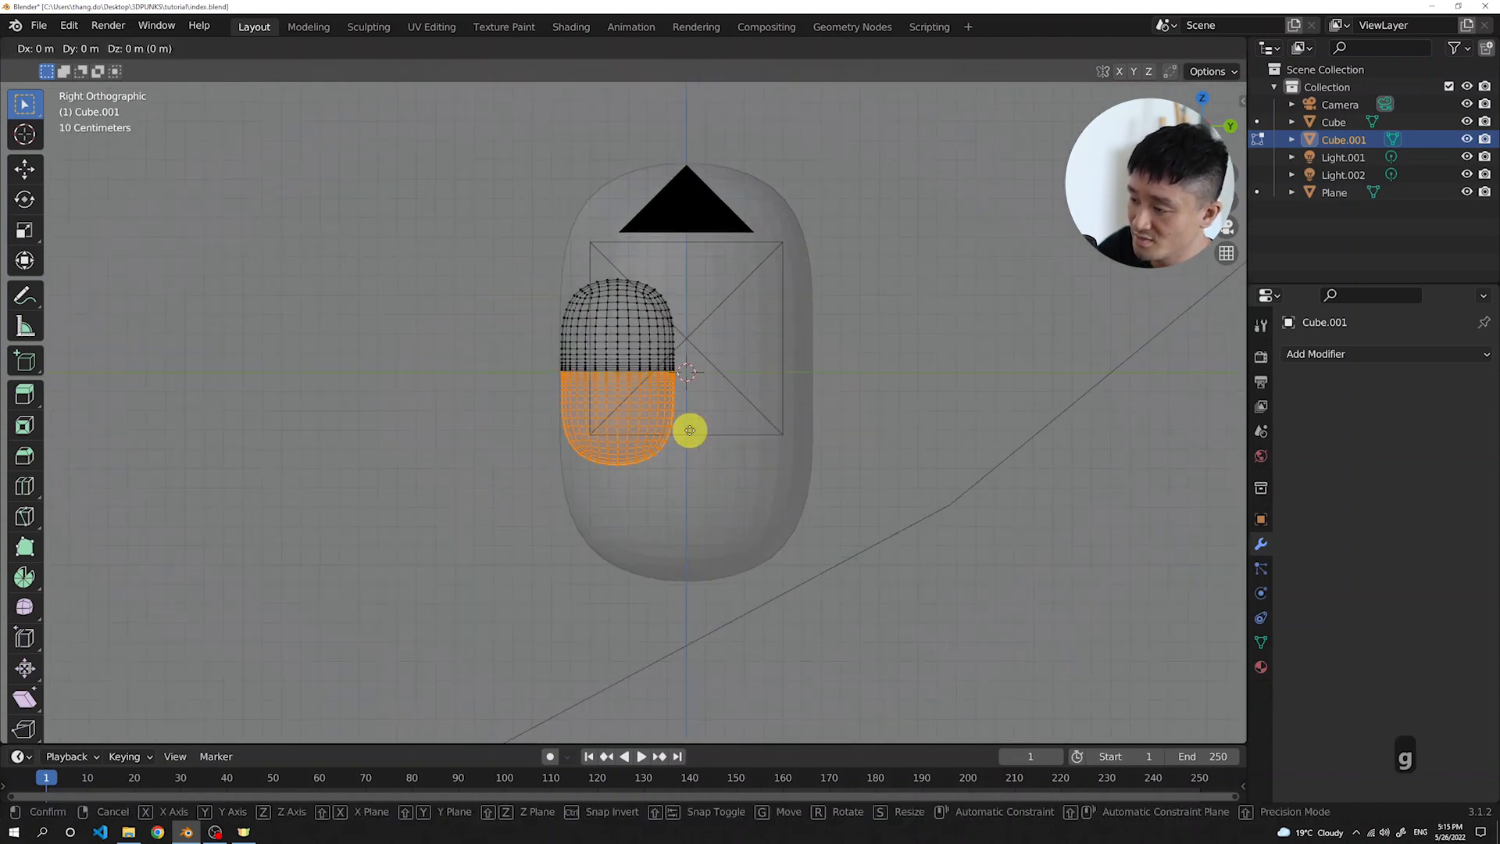
pyautogui.press('z')
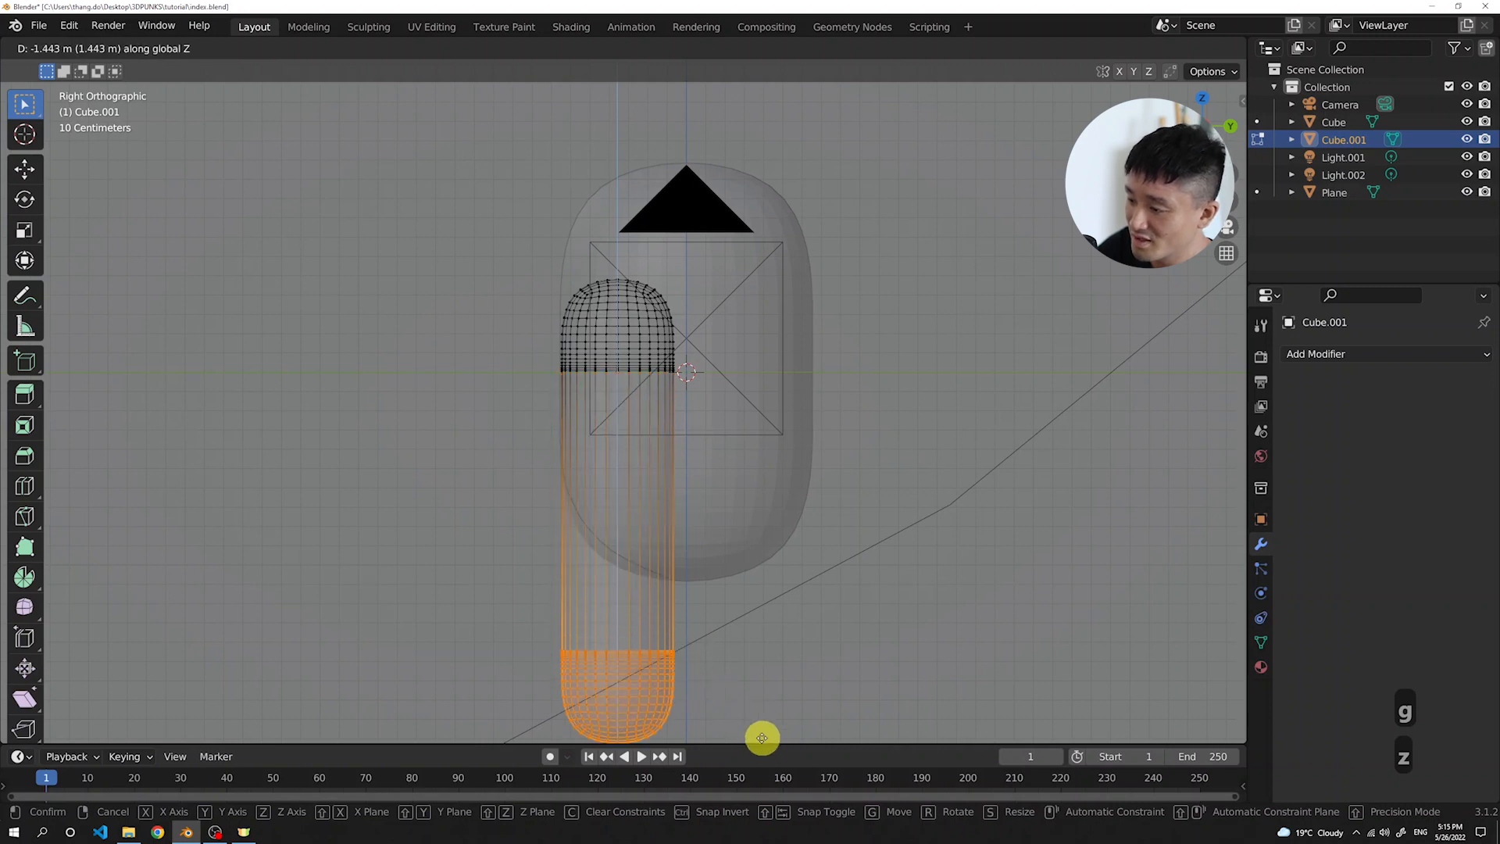
pyautogui.click(739, 184)
pyautogui.scroll(-3, 785, 448)
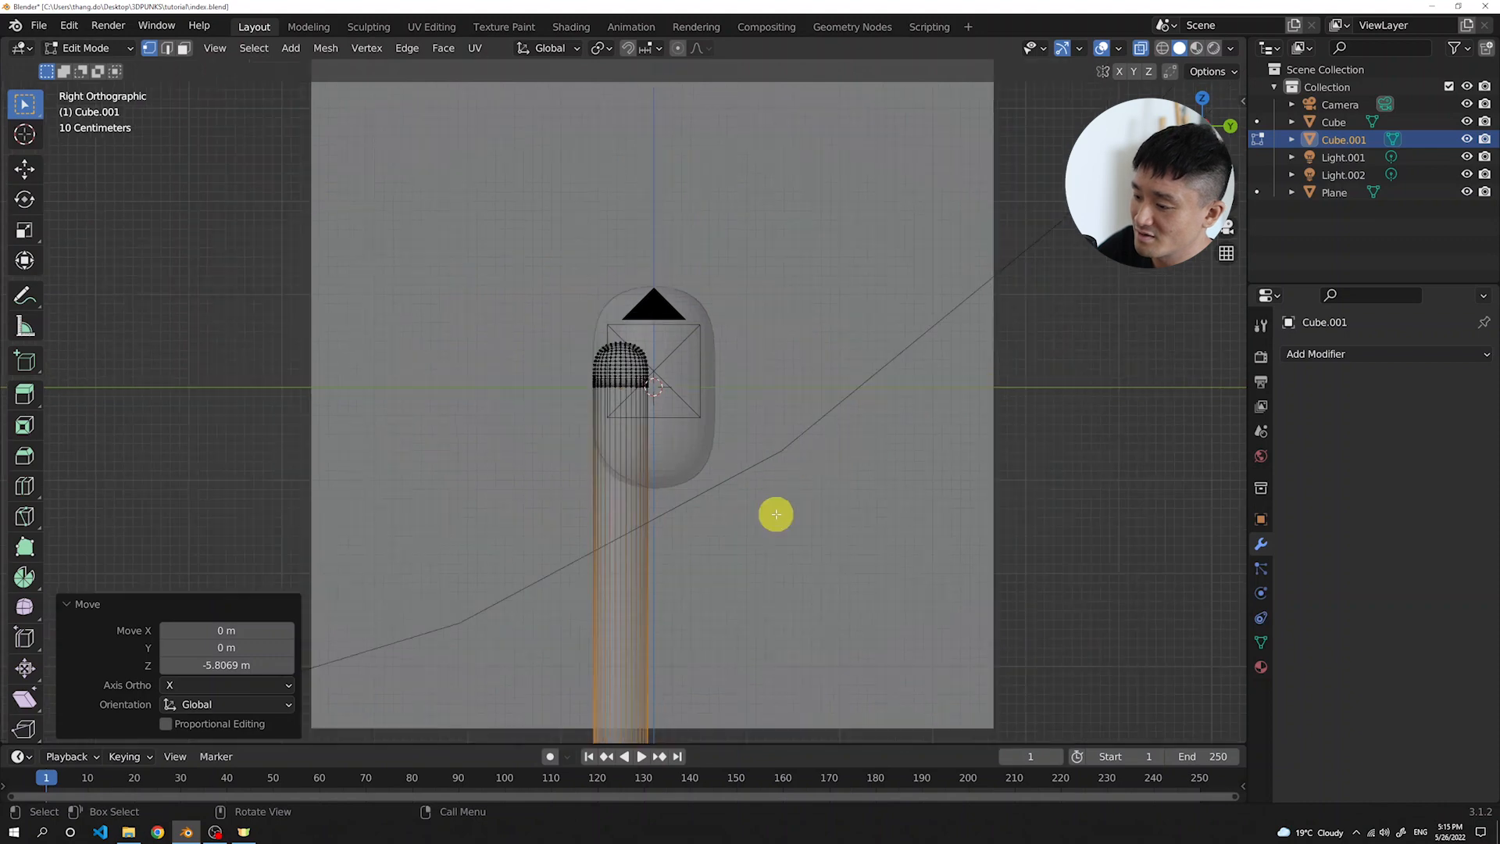
pyautogui.scroll(-4, 760, 509)
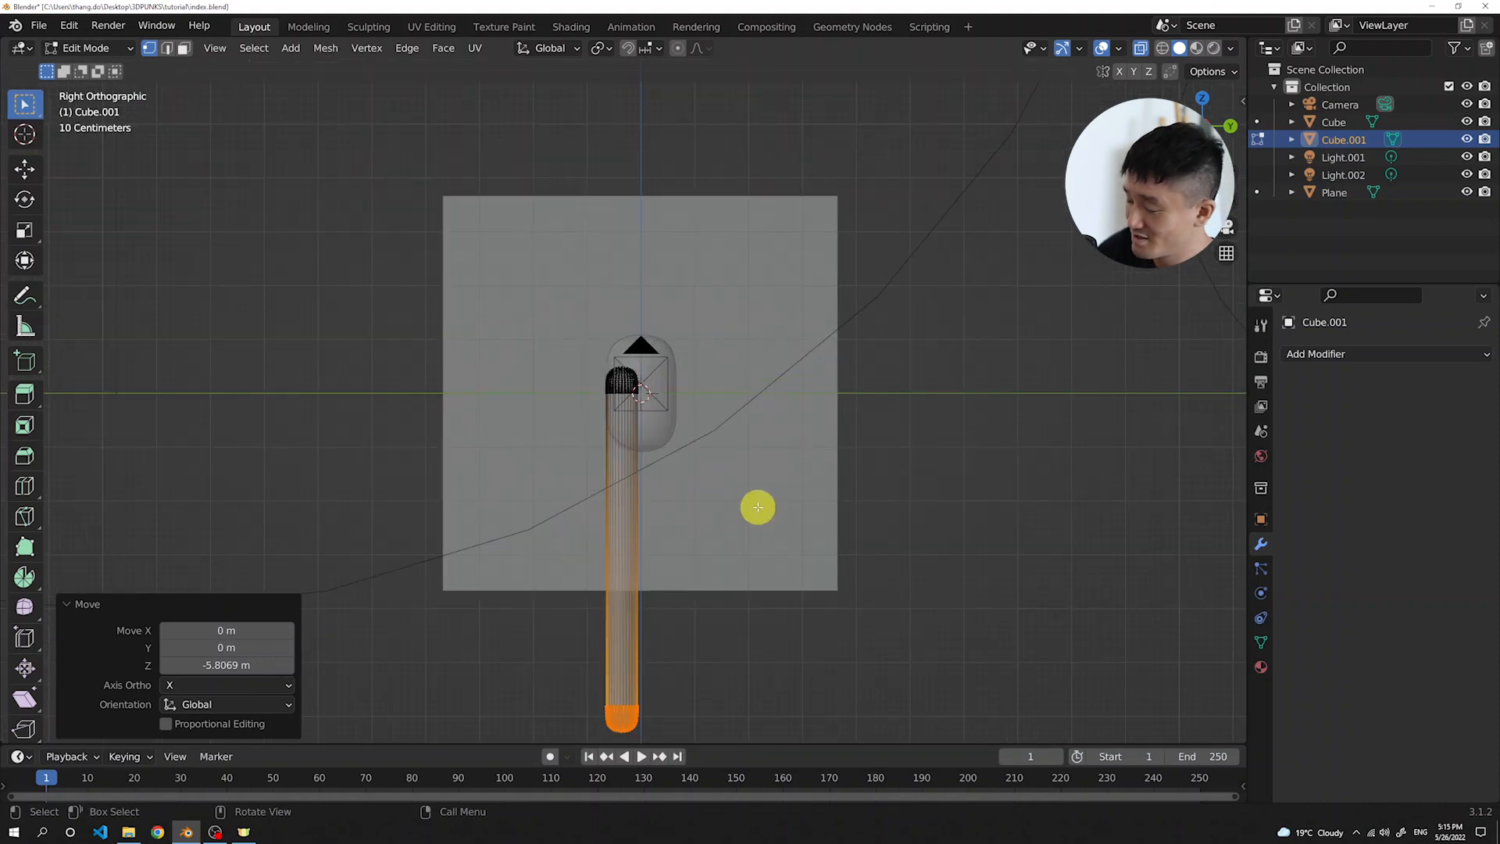
# Shorten the limb in camera view by moving its selected lower end about 3.65 m up along Z, and return to Object Mode
pyautogui.press('KP_0')
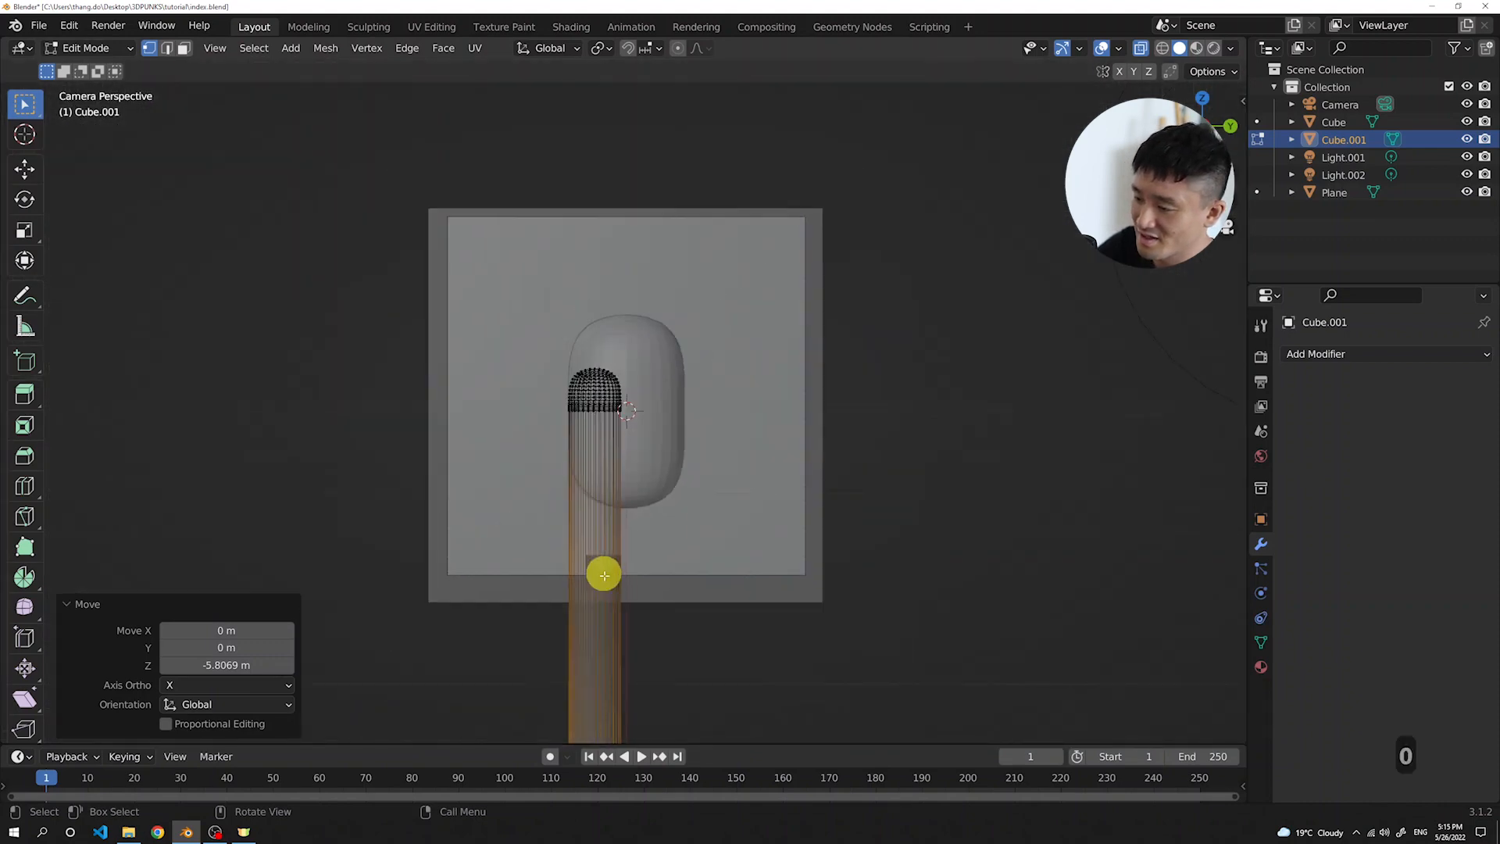
pyautogui.scroll(-3, 608, 594)
pyautogui.press('g')
pyautogui.press('z')
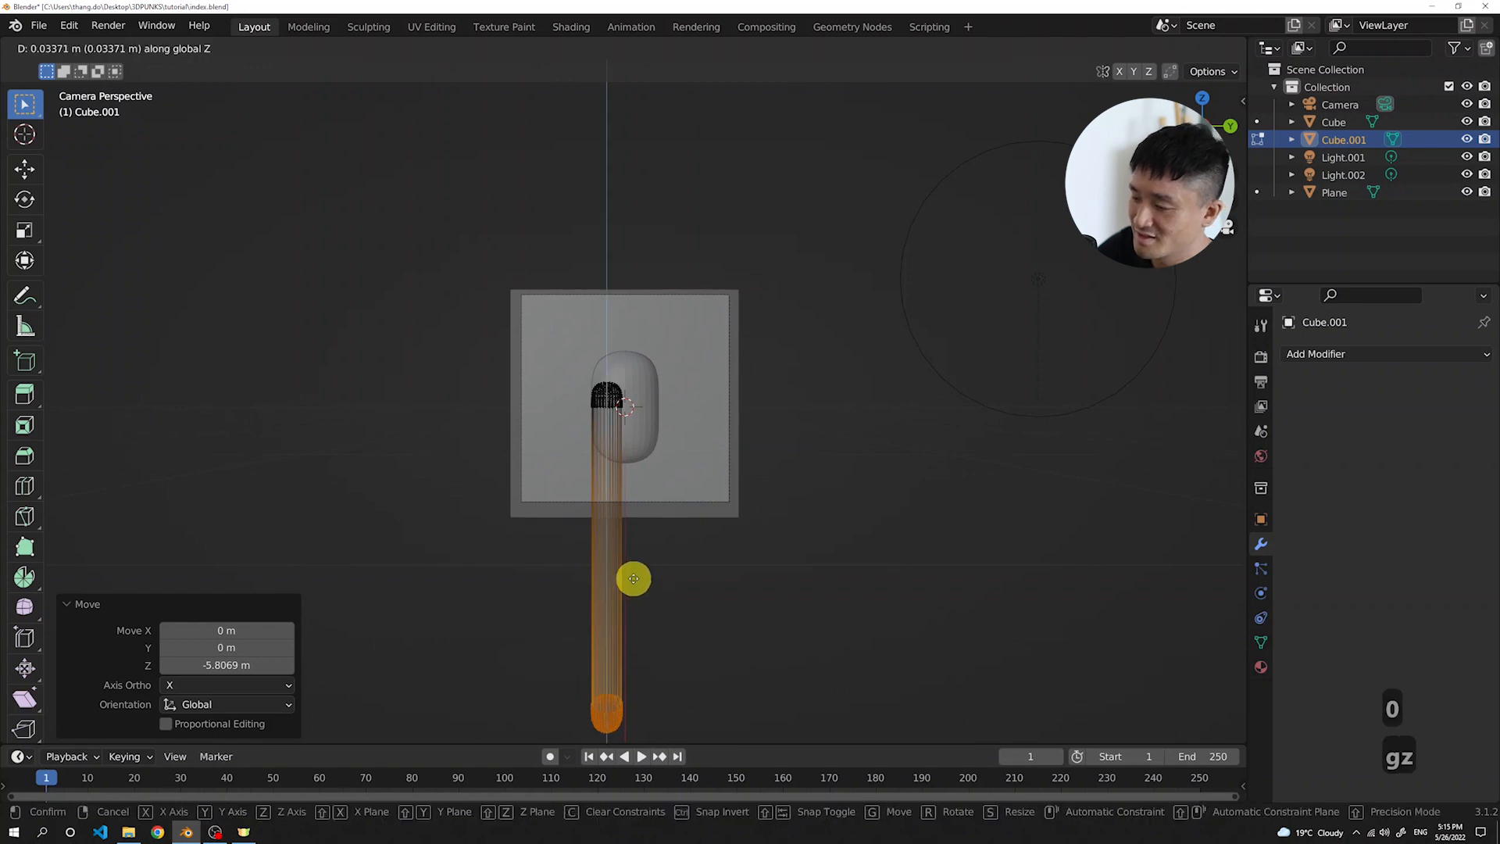
pyautogui.click(657, 405)
pyautogui.scroll(5, 653, 401)
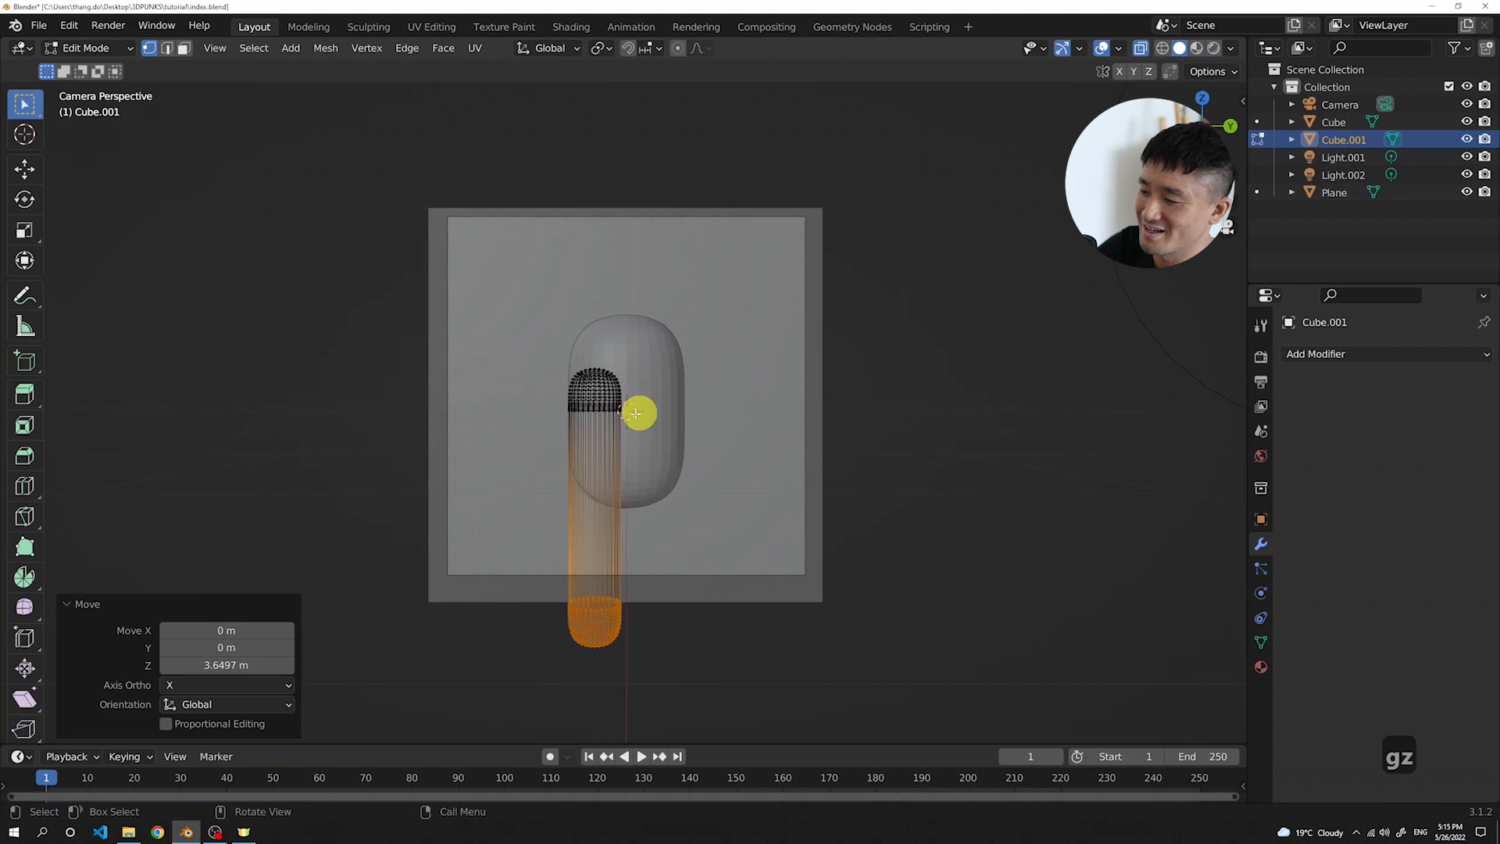
pyautogui.scroll(1, 627, 416)
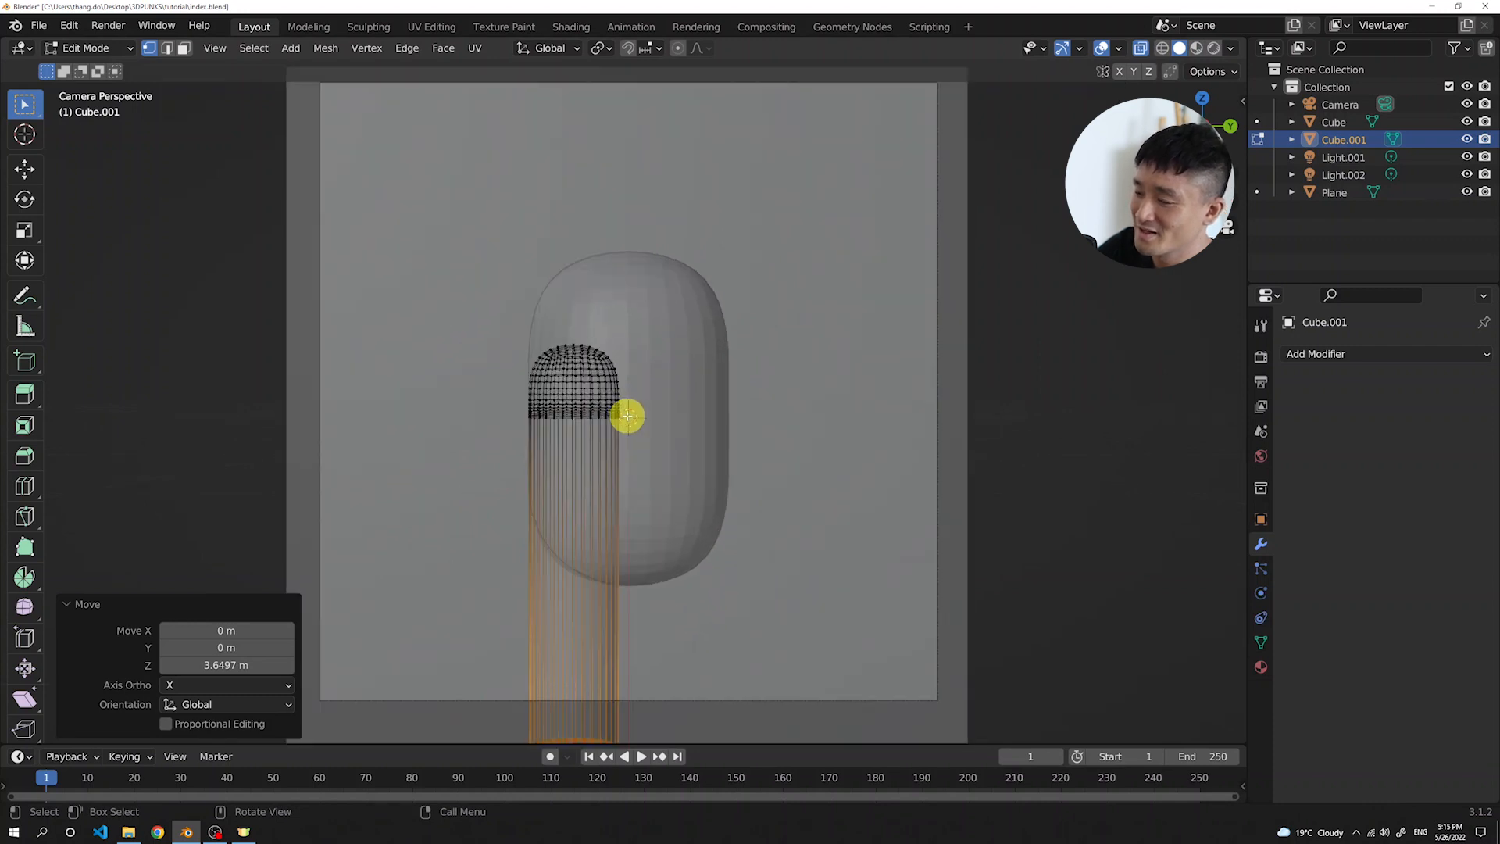
pyautogui.press('Tab')
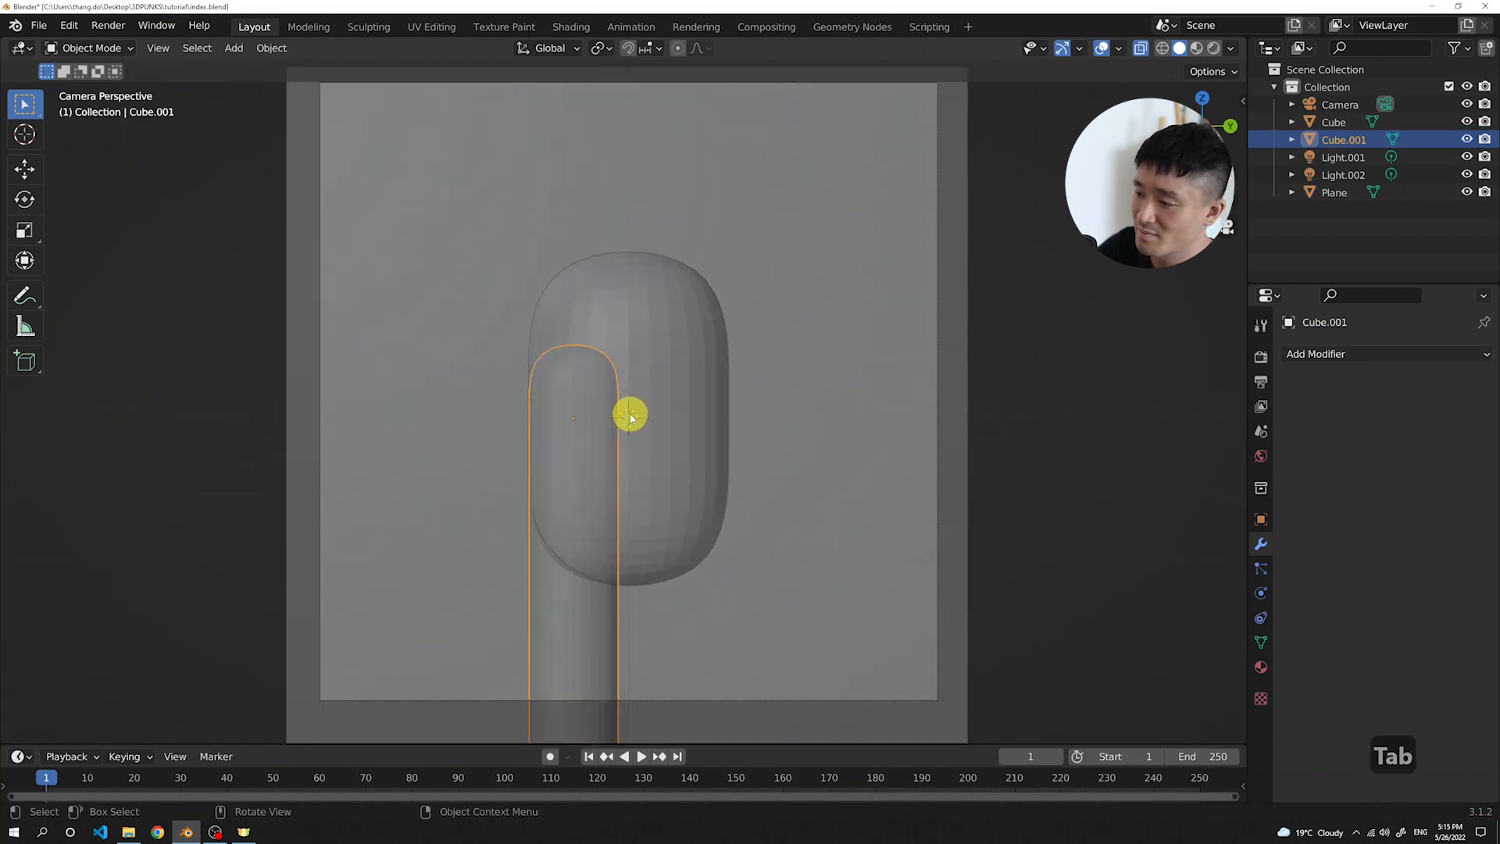
pyautogui.scroll(-3, 630, 416)
pyautogui.scroll(1, 643, 361)
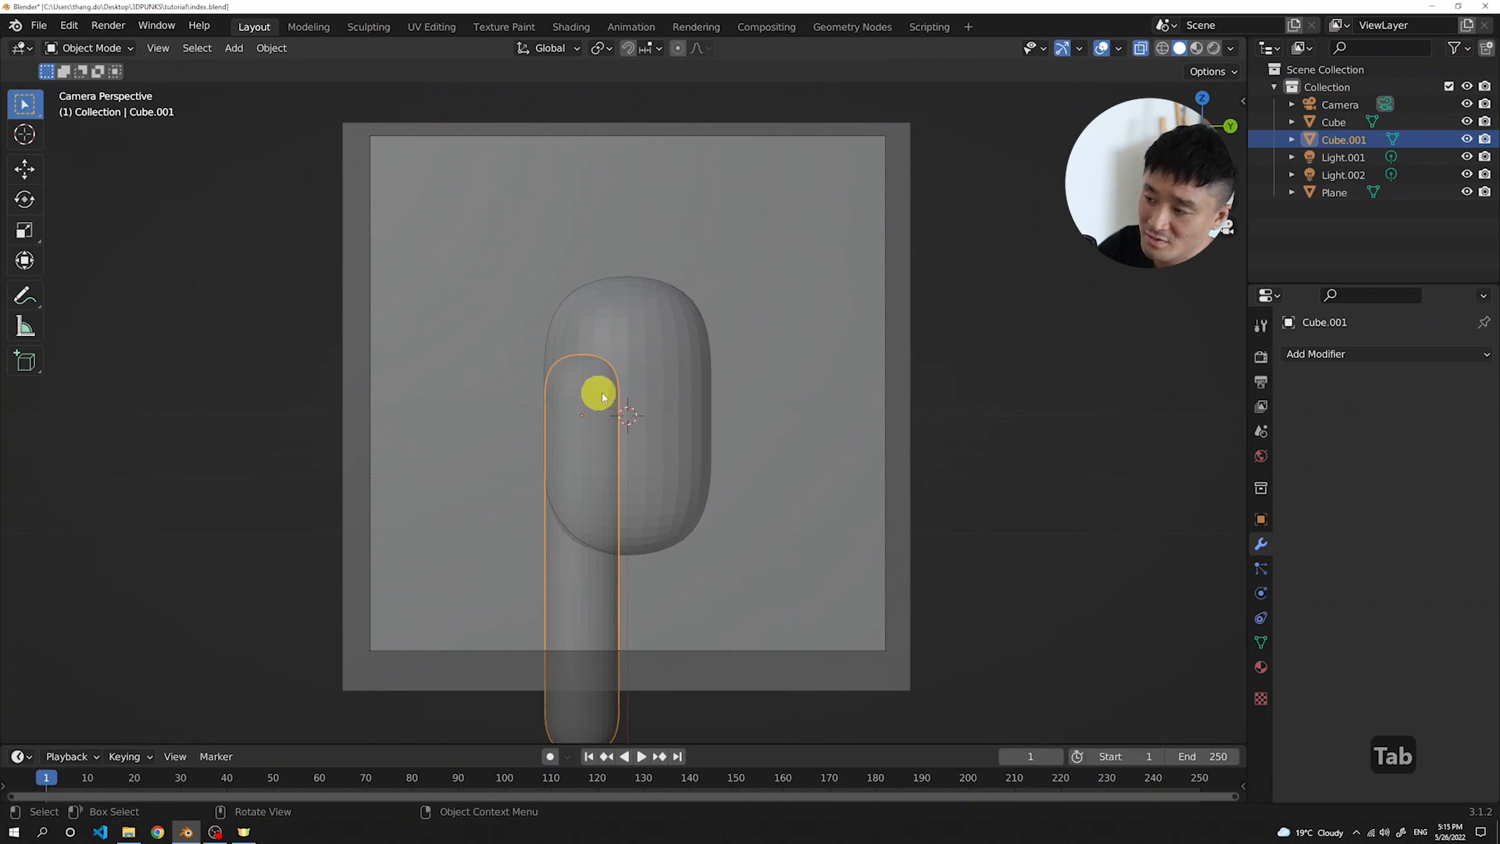
# Apply Shade Smooth to the capsule body and to the stretched limb
pyautogui.moveTo(629, 329)
pyautogui.mouseDown(button='middle')
pyautogui.moveTo(679, 352)
pyautogui.moveTo(646, 349)
pyautogui.mouseUp(button='middle')
pyautogui.press('KP_0')
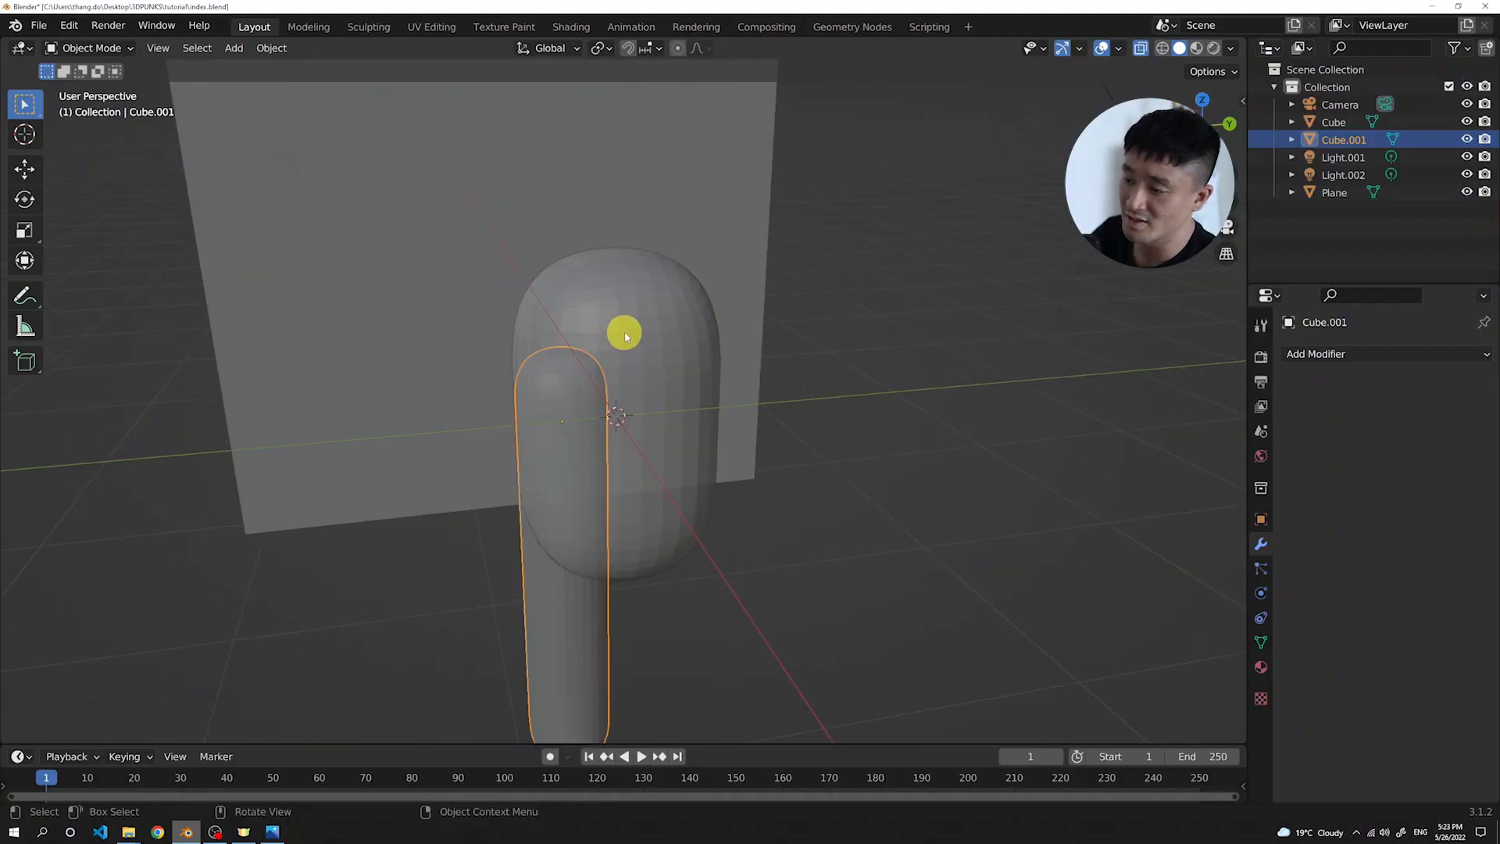
pyautogui.click(661, 341)
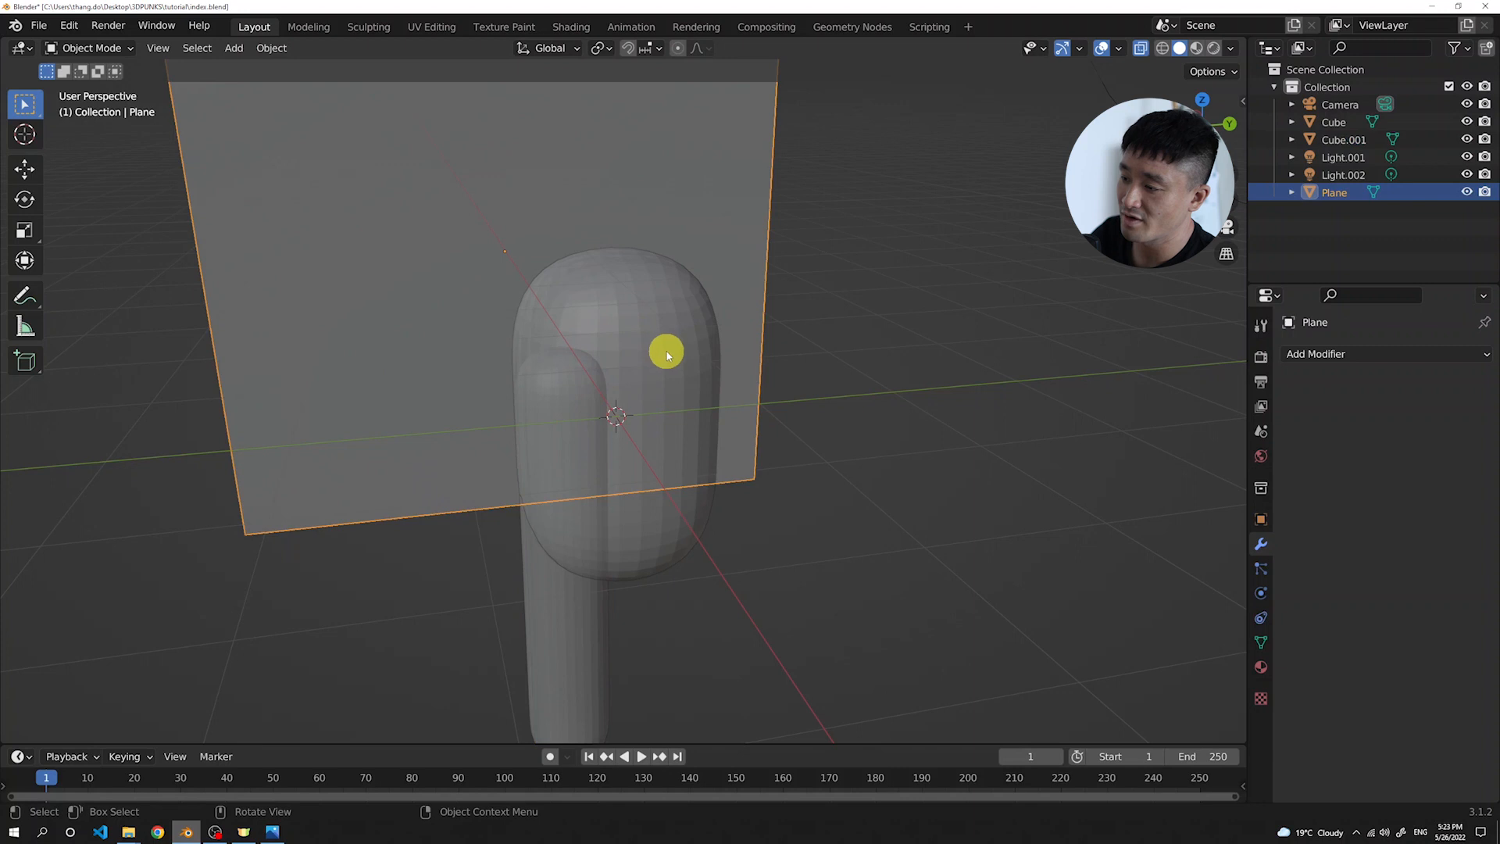
pyautogui.click(672, 539)
pyautogui.rightClick(634, 508)
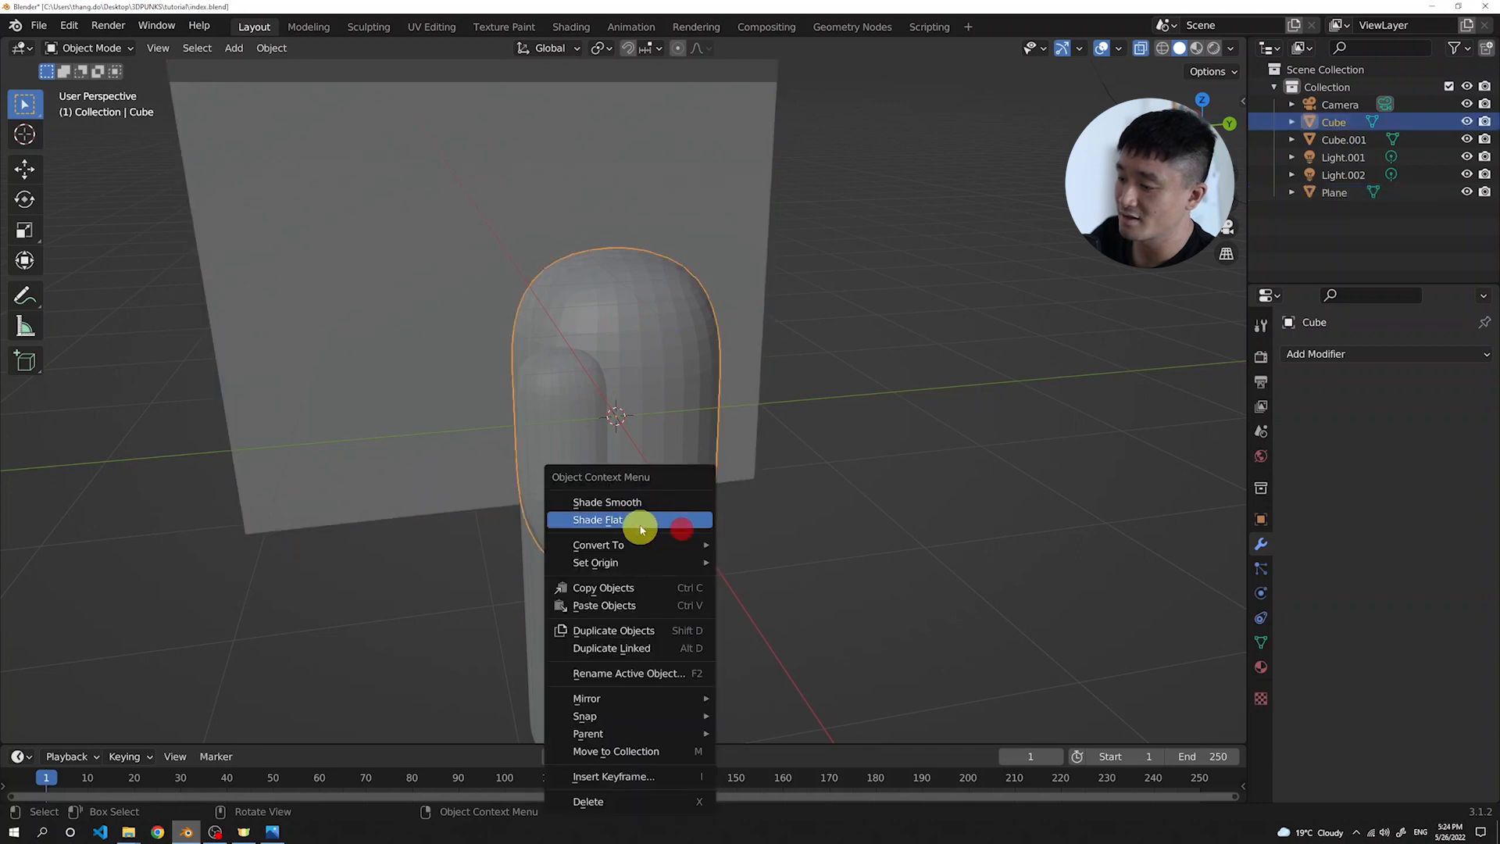
pyautogui.click(637, 504)
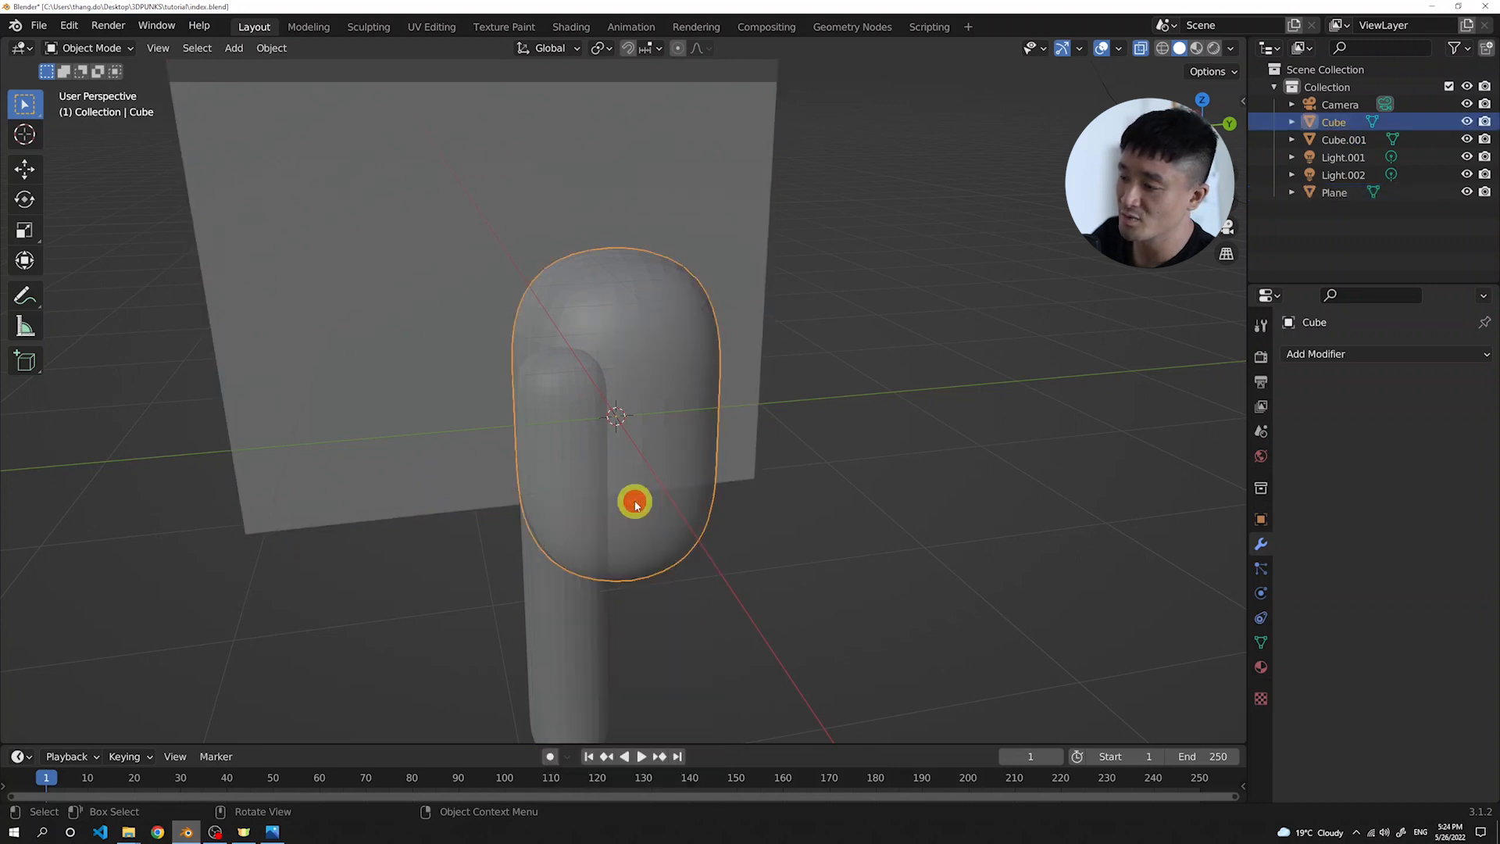
pyautogui.moveTo(635, 439)
pyautogui.mouseDown(button='middle')
pyautogui.moveTo(697, 379)
pyautogui.moveTo(564, 539)
pyautogui.moveTo(574, 677)
pyautogui.mouseUp(button='middle')
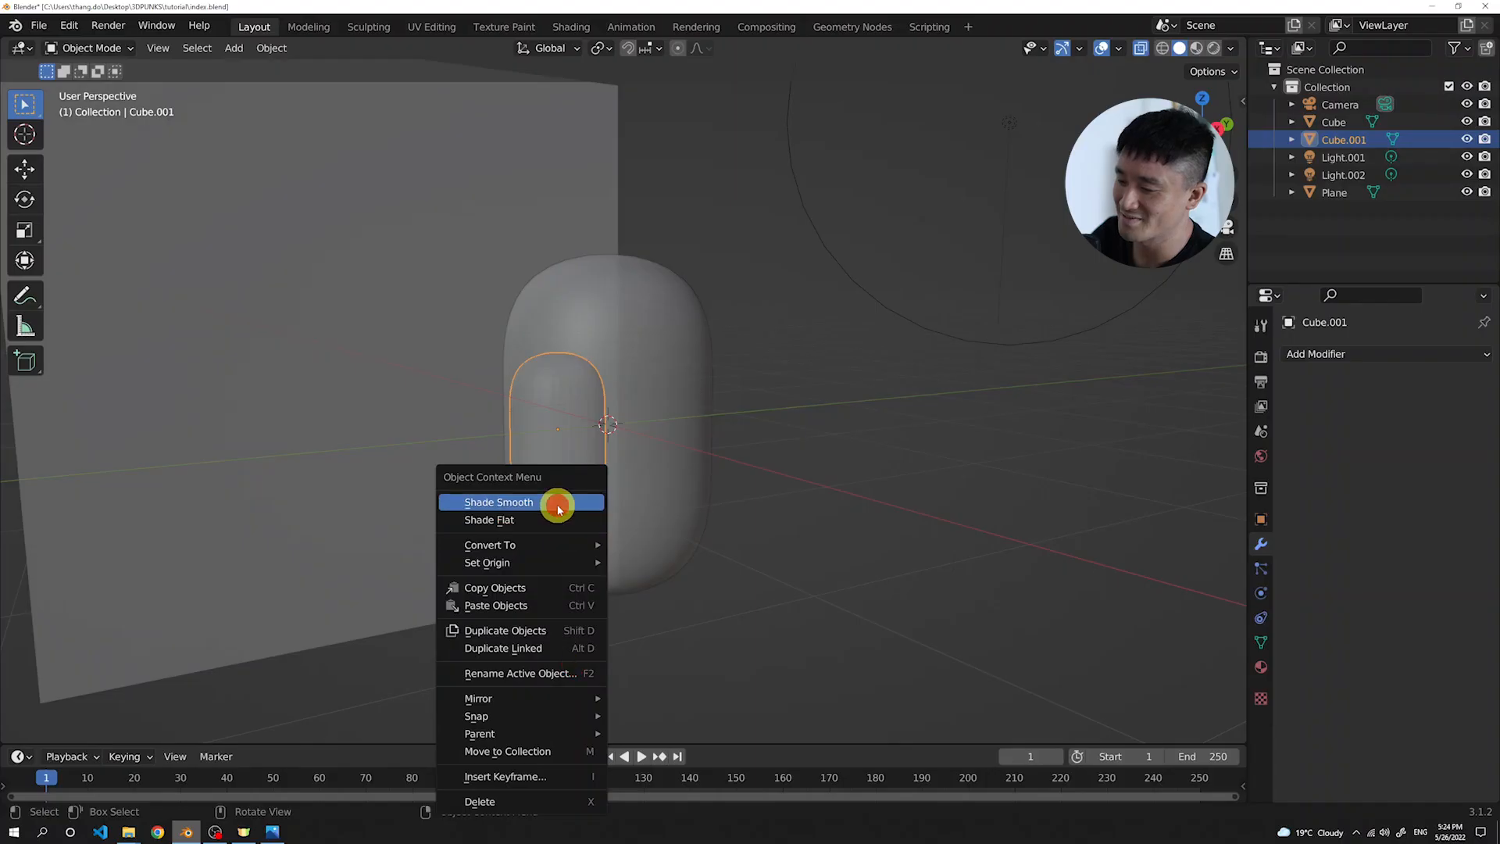
pyautogui.click(557, 503)
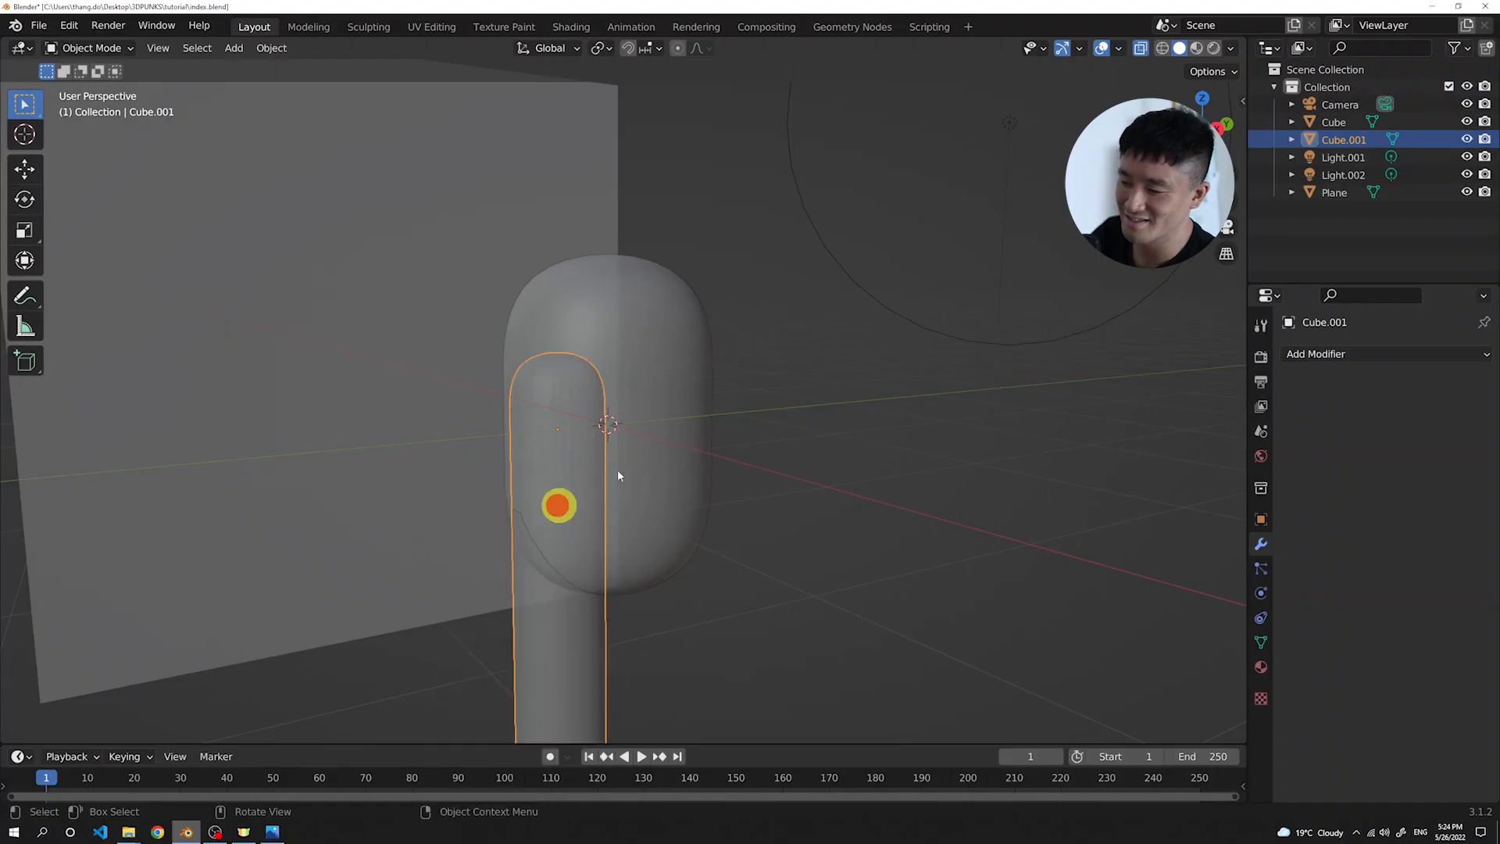
# Turn off X-ray display so the smoothed capsules show as solid in the viewport
pyautogui.moveTo(623, 442); pyautogui.dragTo(601, 357, button='middle')
pyautogui.moveTo(656, 492); pyautogui.dragTo(642, 478, button='middle')
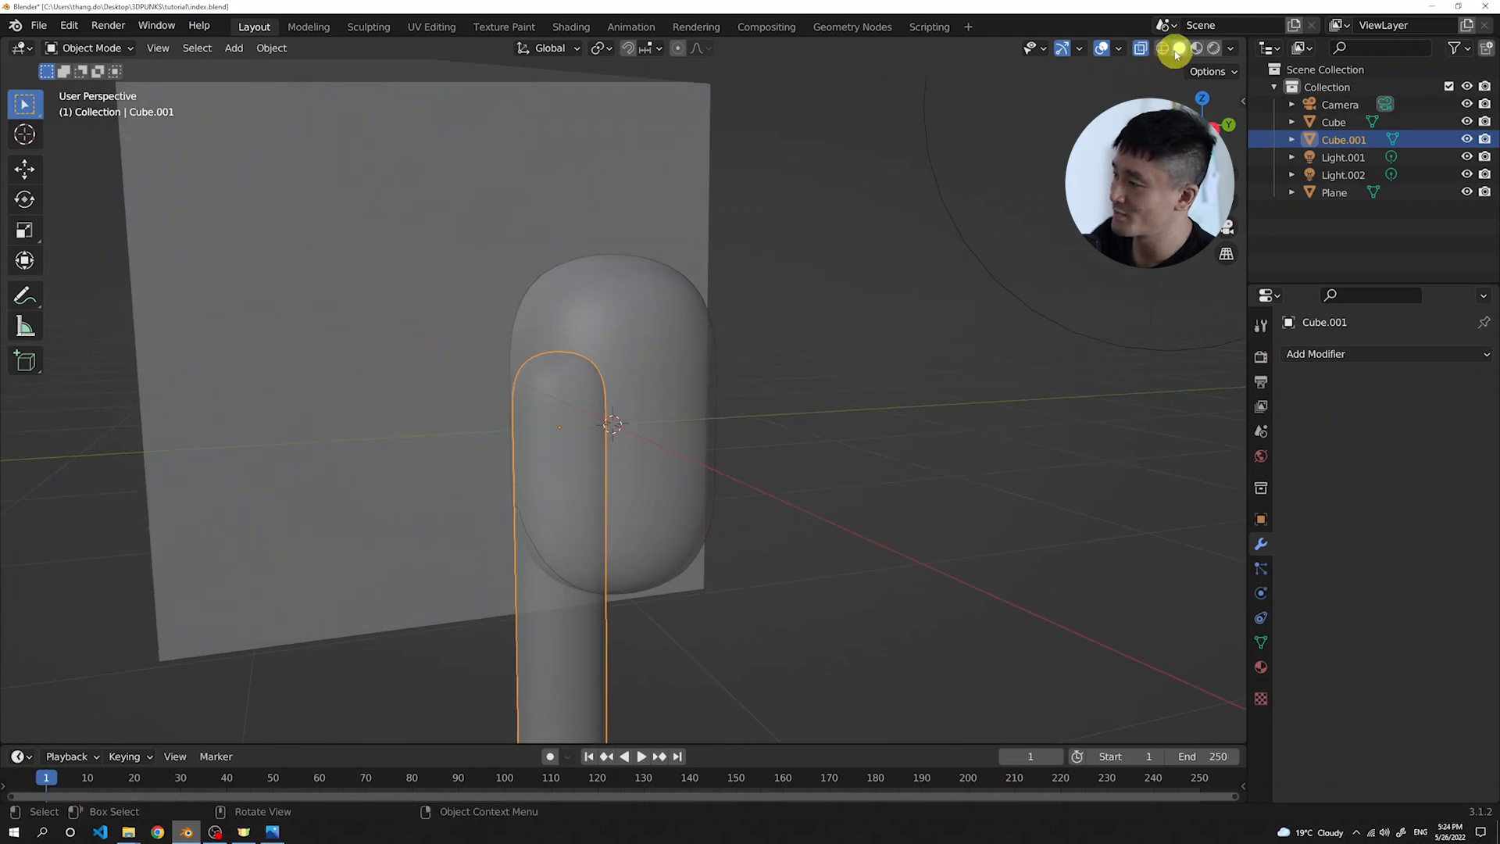
pyautogui.click(1140, 48)
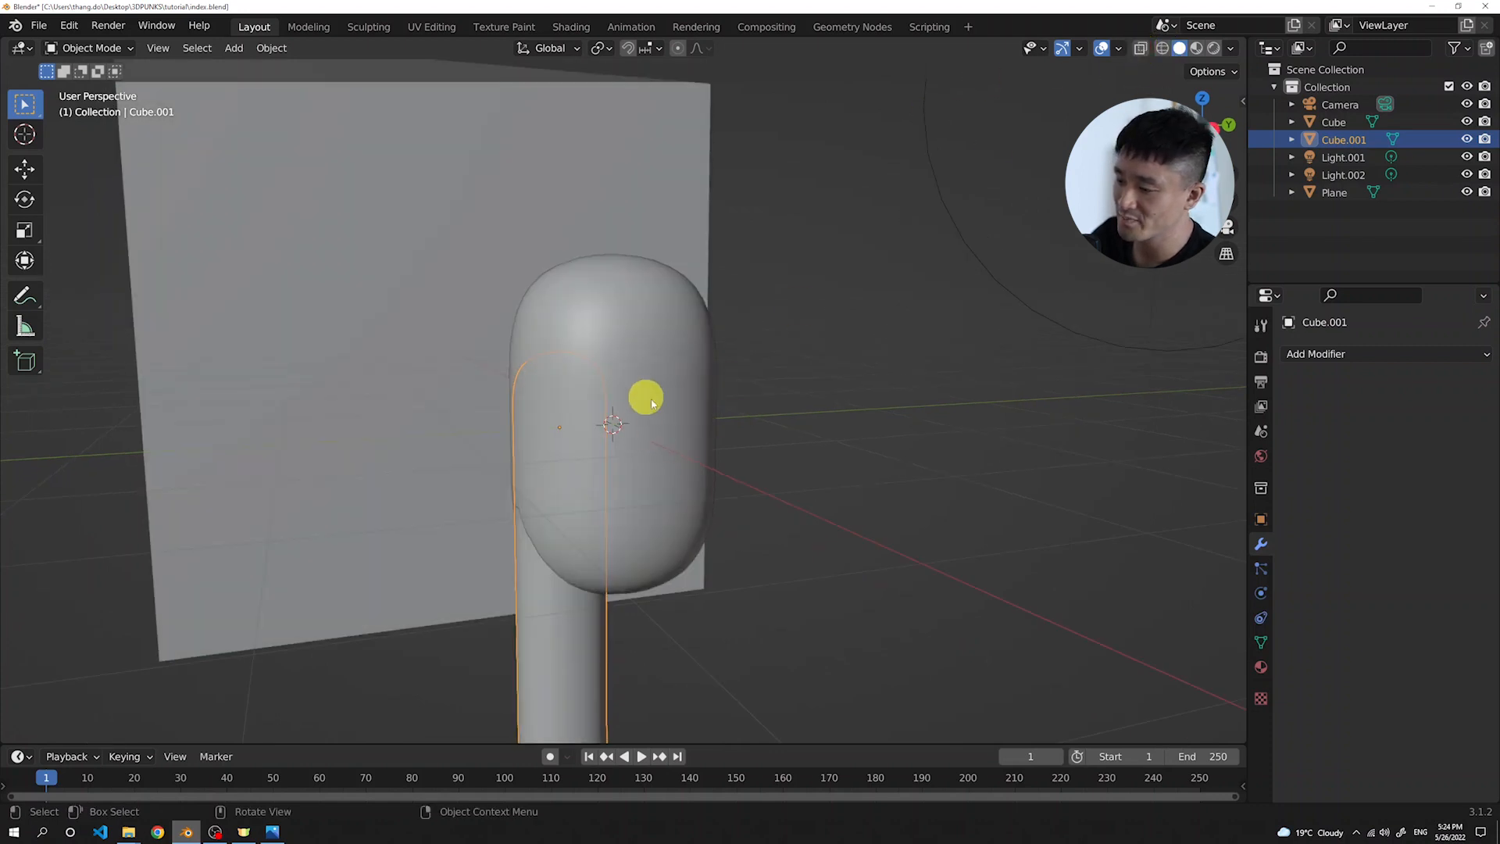
pyautogui.moveTo(652, 404); pyautogui.dragTo(660, 428, button='middle')
# Add a UV sphere with 16 segments
pyautogui.scroll(-3, 659, 428)
pyautogui.hotkey('shift', 'a')
pyautogui.moveTo(622, 424)
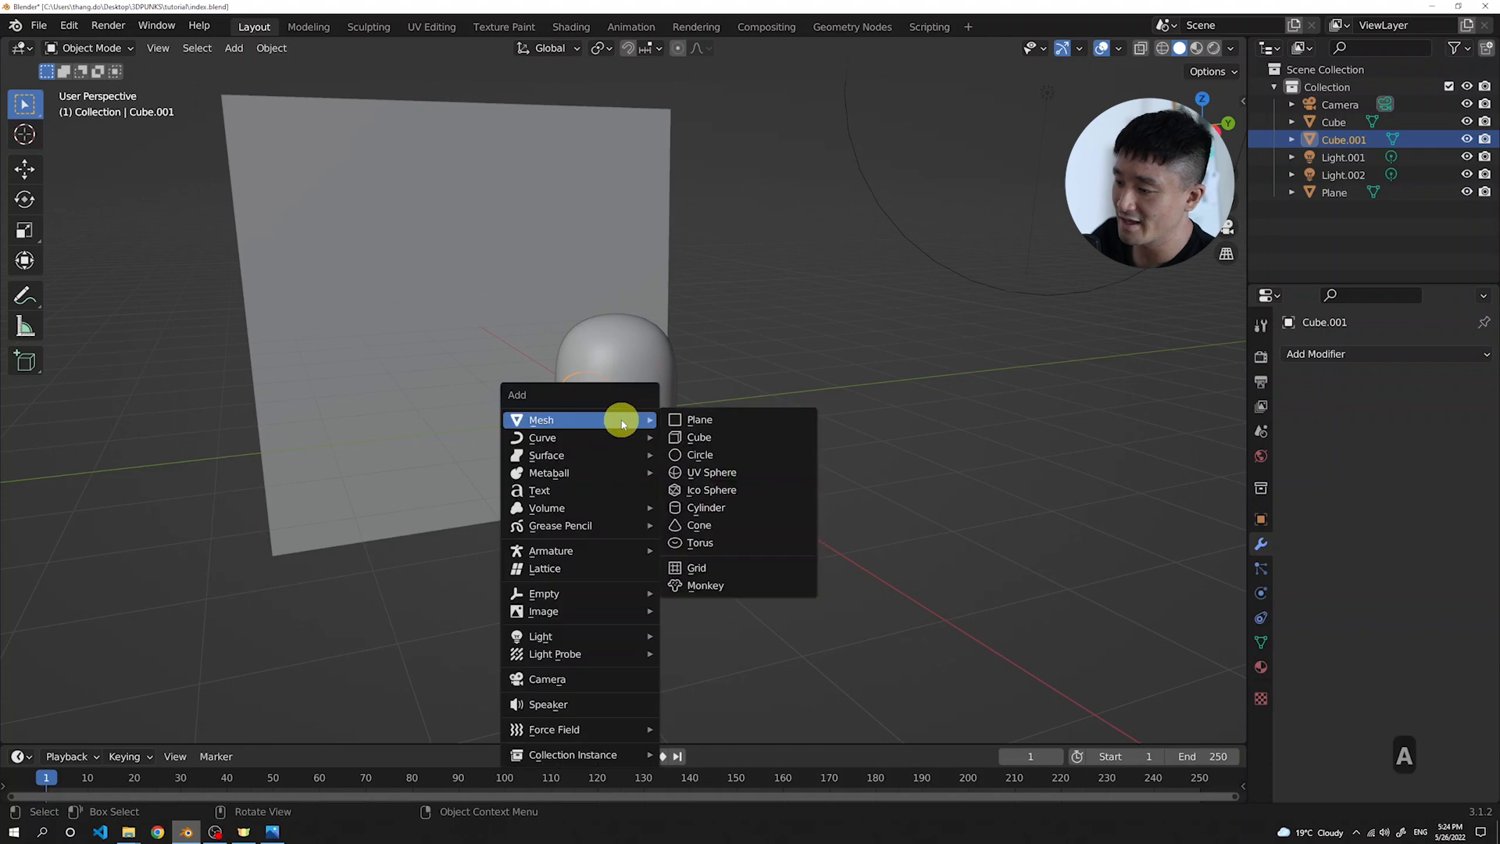
pyautogui.click(750, 480)
pyautogui.click(221, 538)
pyautogui.write('16')
pyautogui.press('Return')
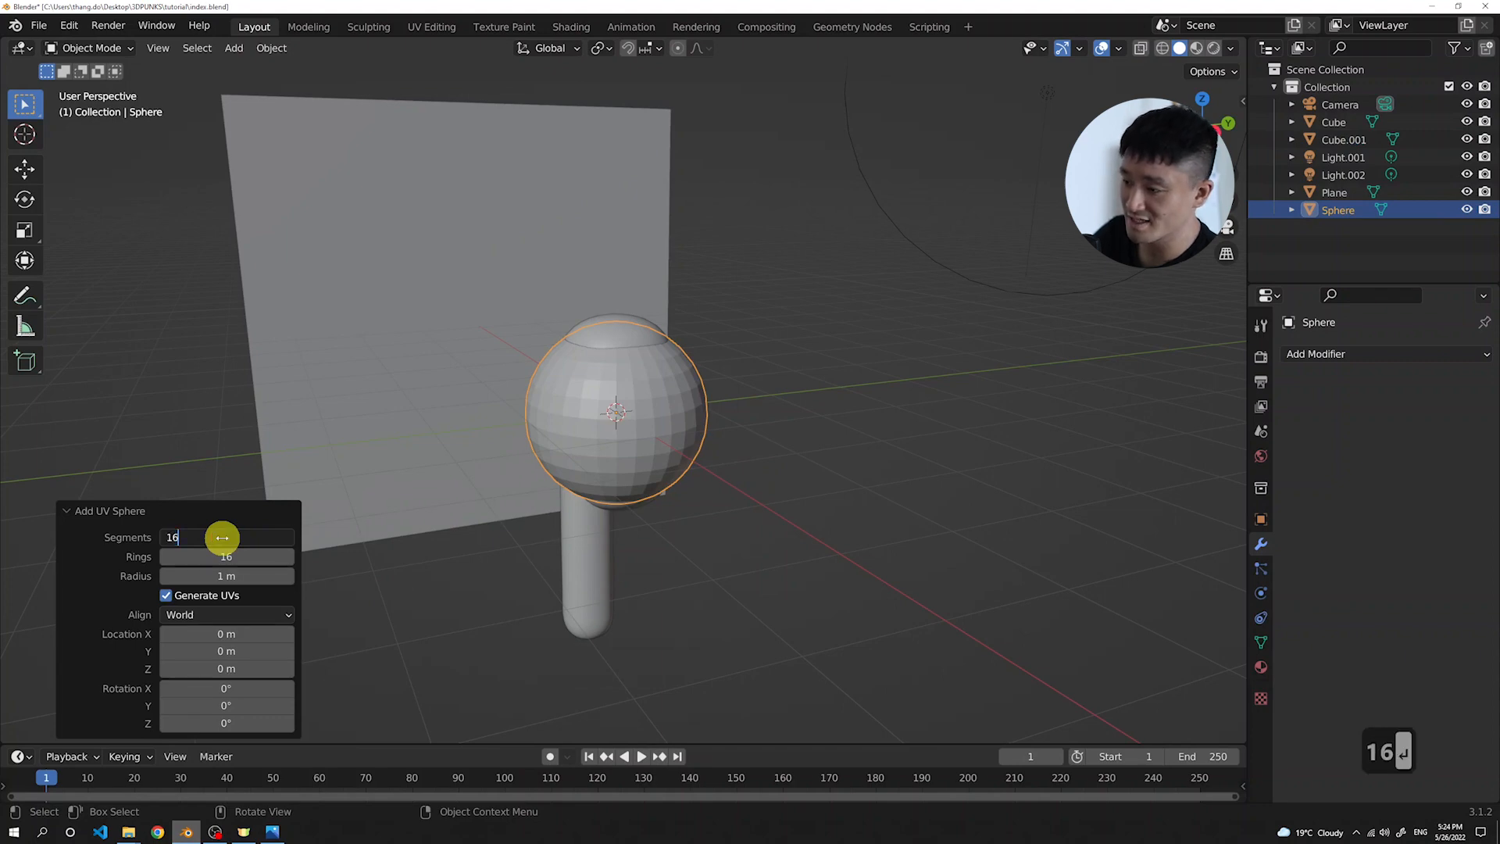
pyautogui.moveTo(703, 368); pyautogui.dragTo(712, 381, button='middle')
pyautogui.scroll(2, 713, 380)
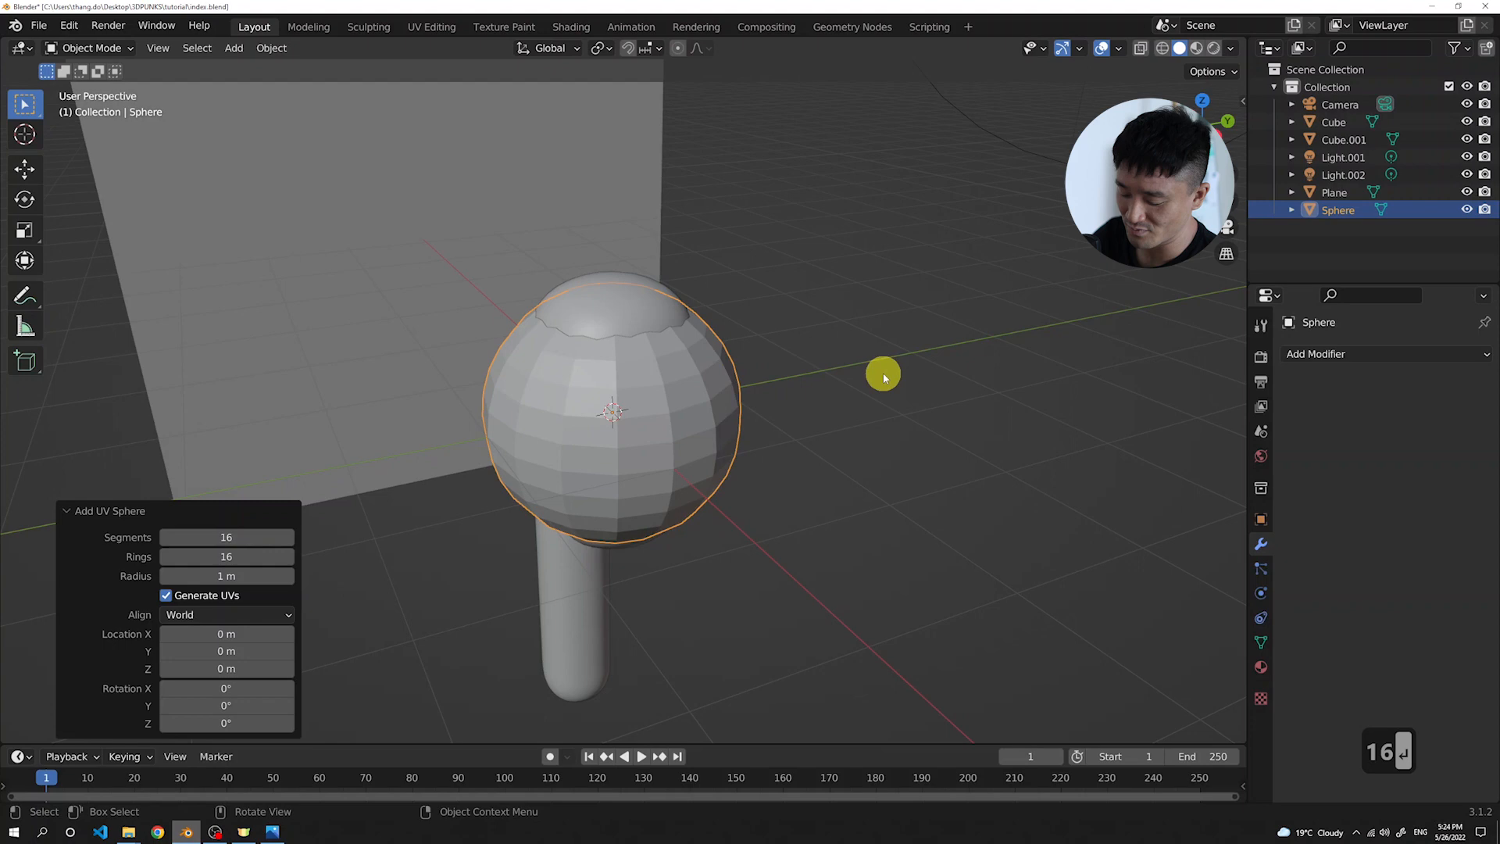
# Scale the sphere uniformly to about 0.144 and, in the top view, move it about 0.726 m along X in front of the body
pyautogui.press('s')
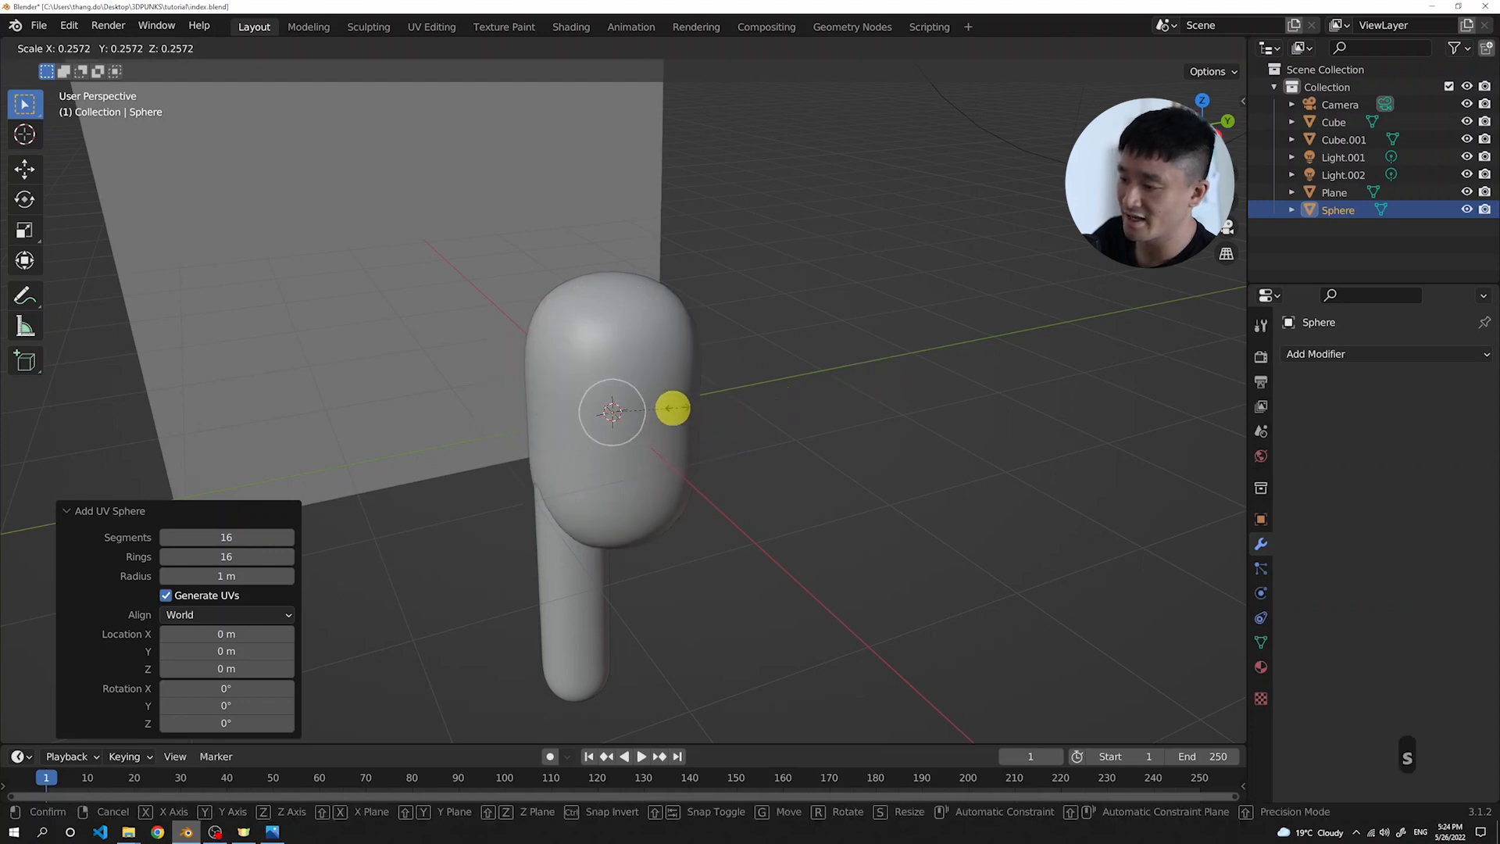
pyautogui.click(653, 412)
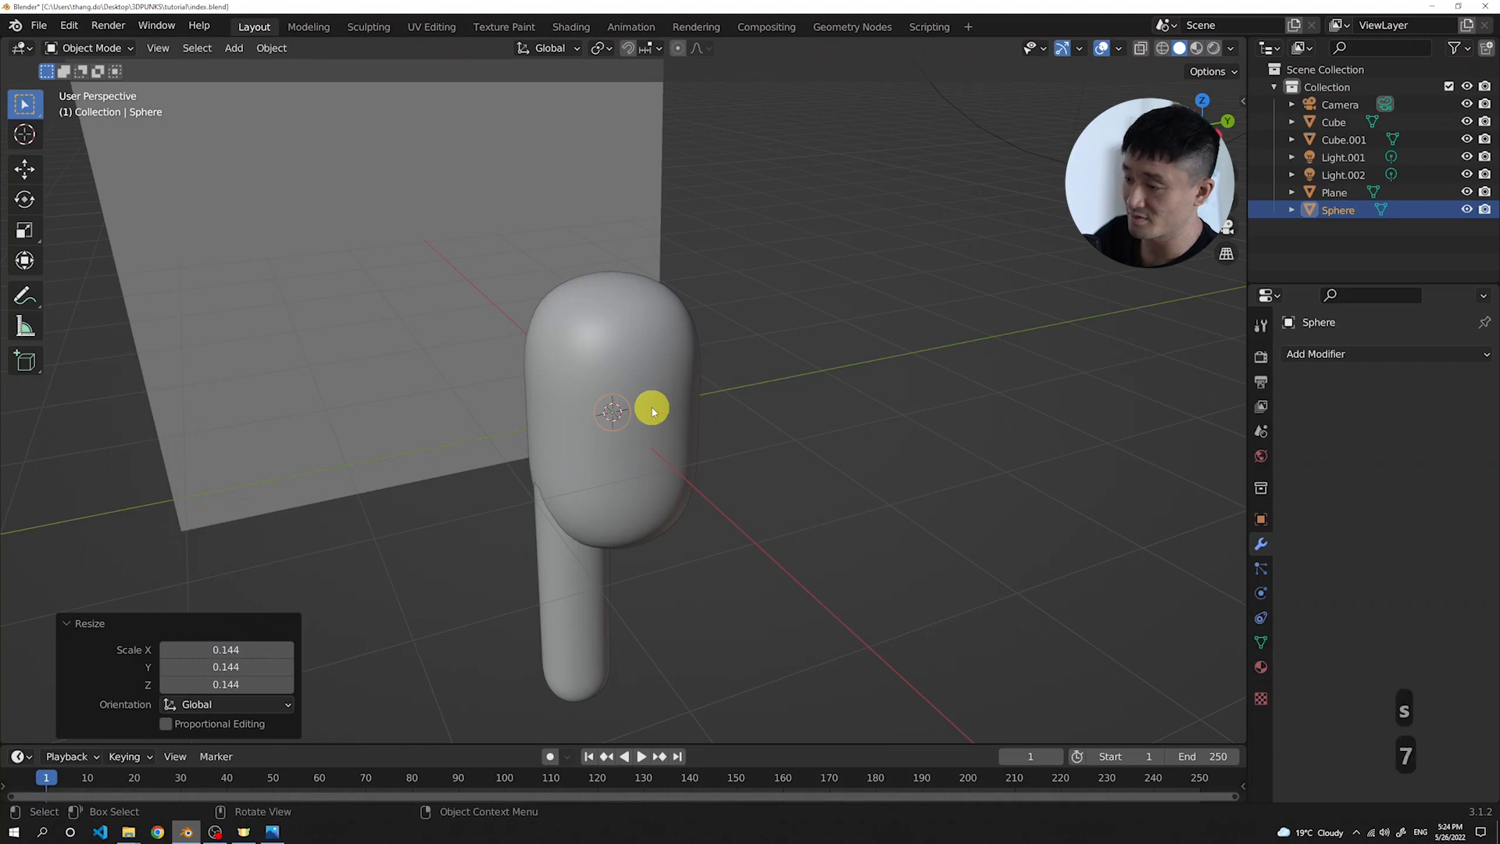
pyautogui.press('KP_7')
pyautogui.press('g')
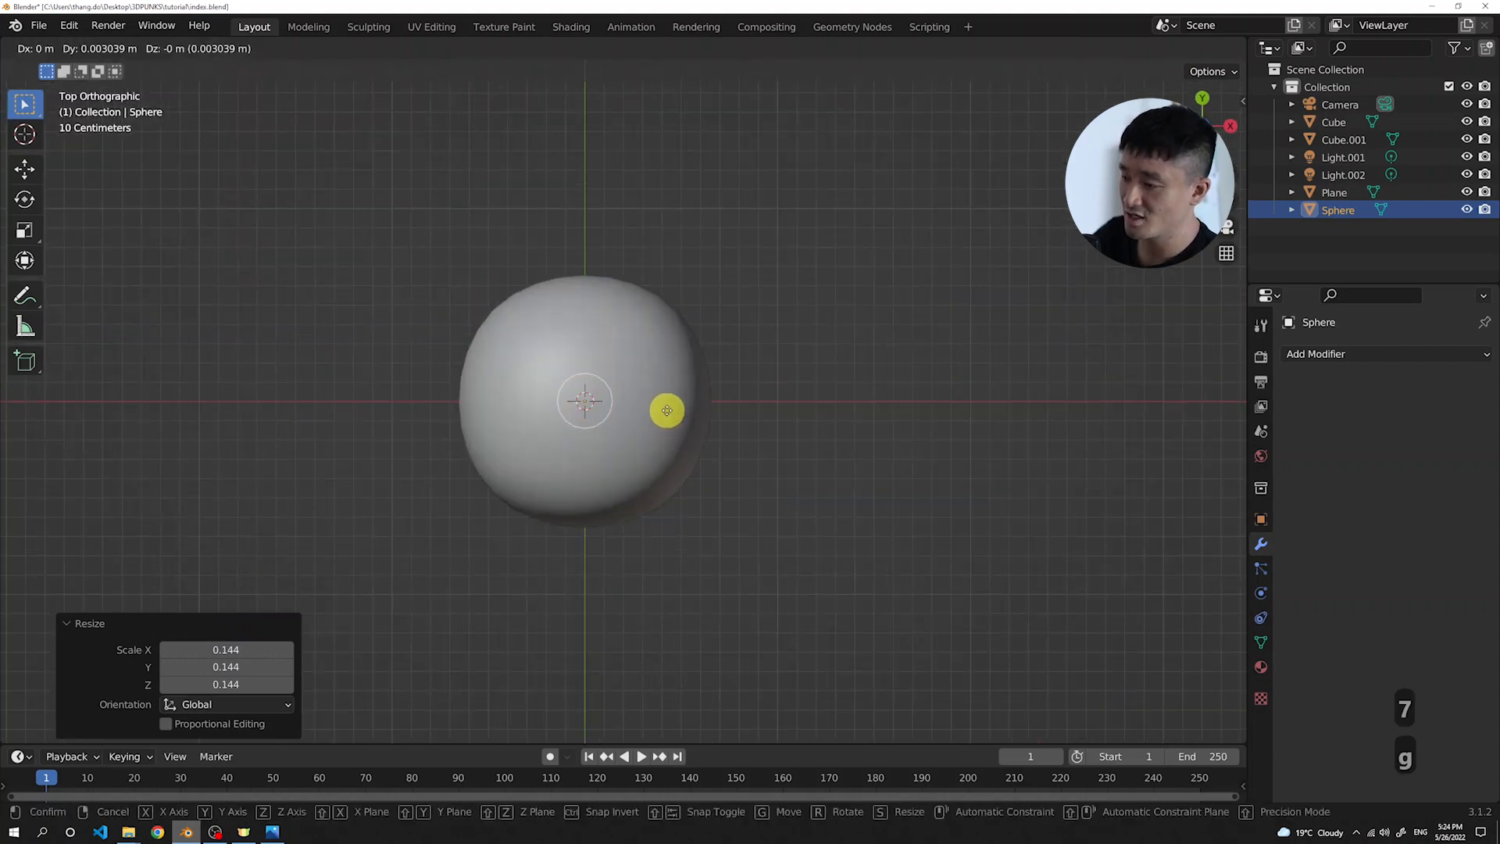
pyautogui.click(807, 414)
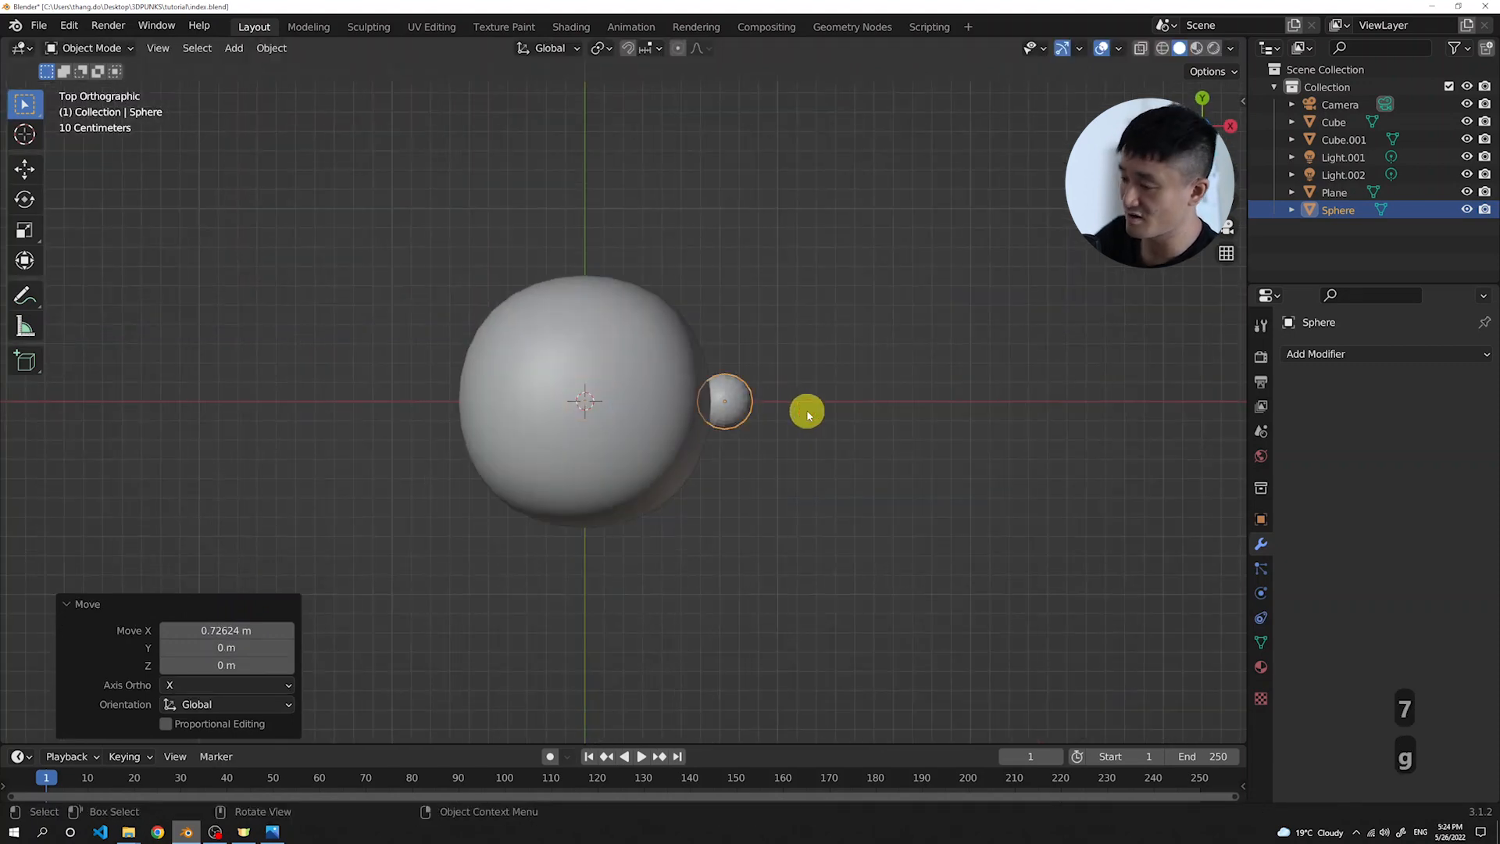
# Position the sphere as an eye in camera view, moving it about -0.244 m along Y and 0.168 m along Z
pyautogui.press('KP_0')
pyautogui.scroll(2, 776, 418)
pyautogui.press('g')
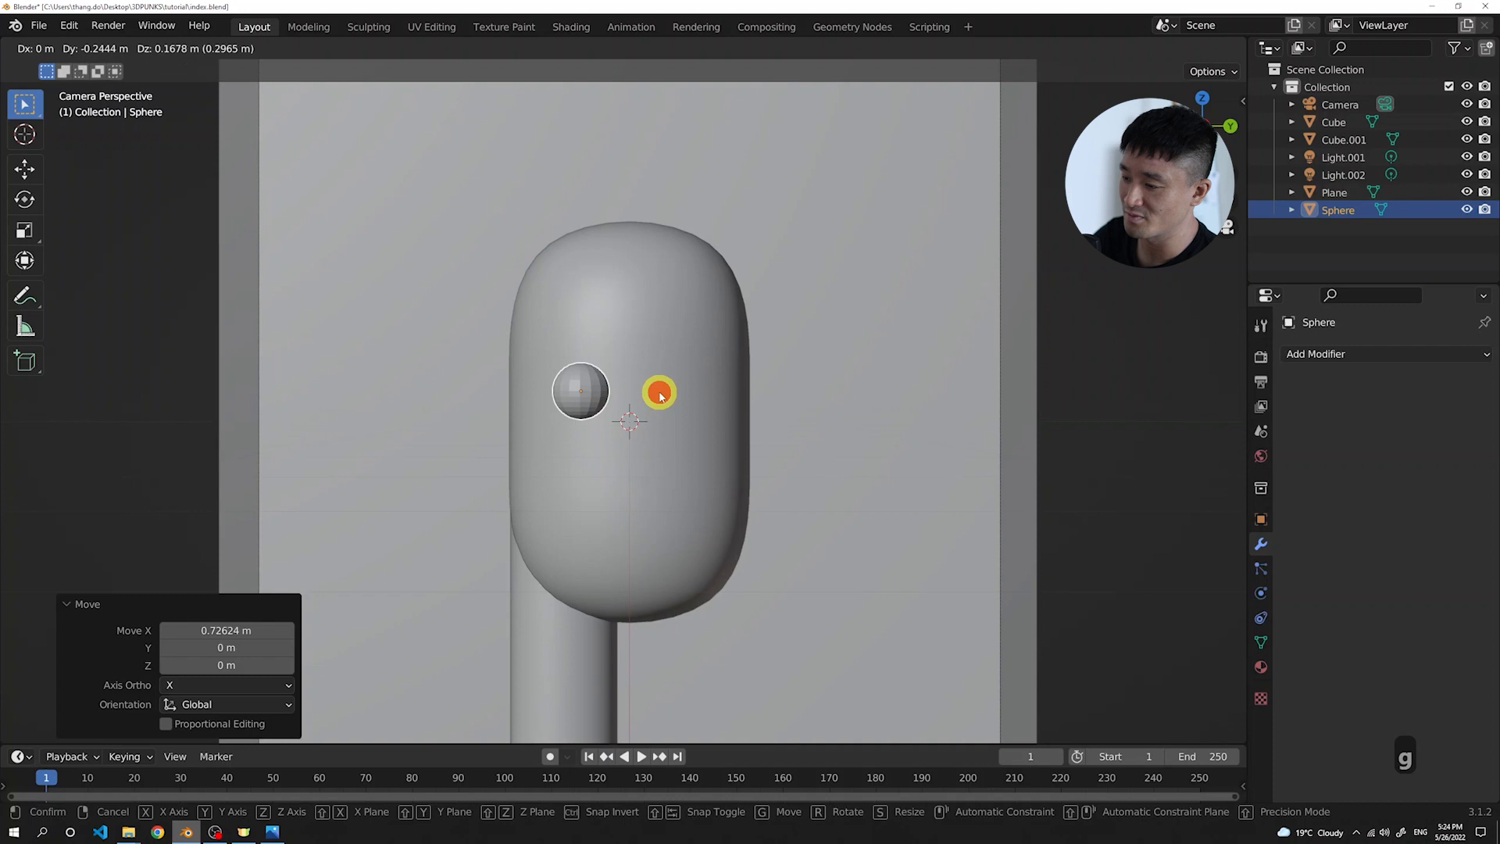
pyautogui.click(660, 394)
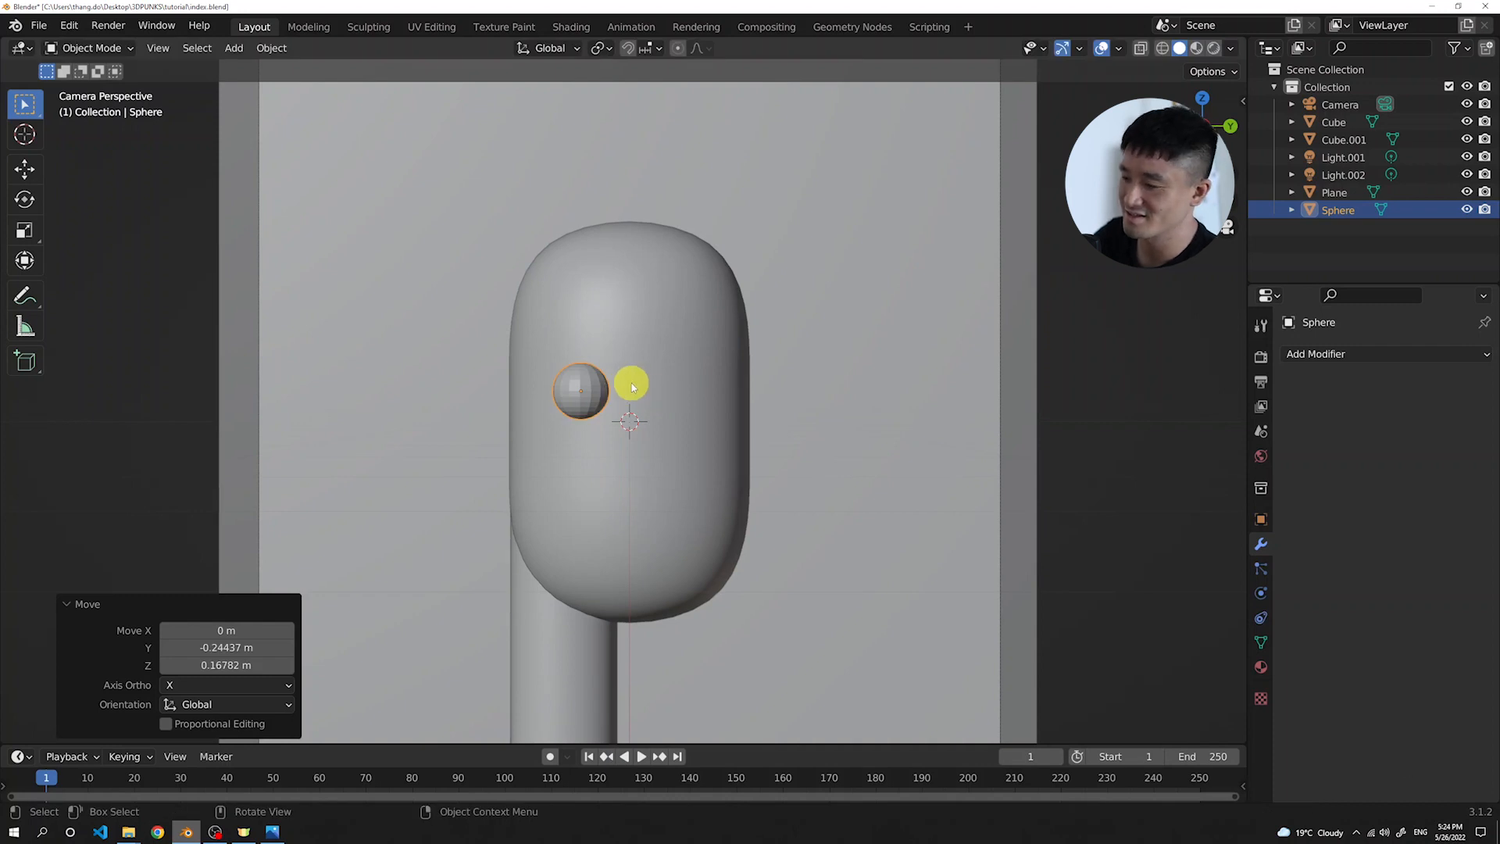
pyautogui.scroll(1, 631, 390)
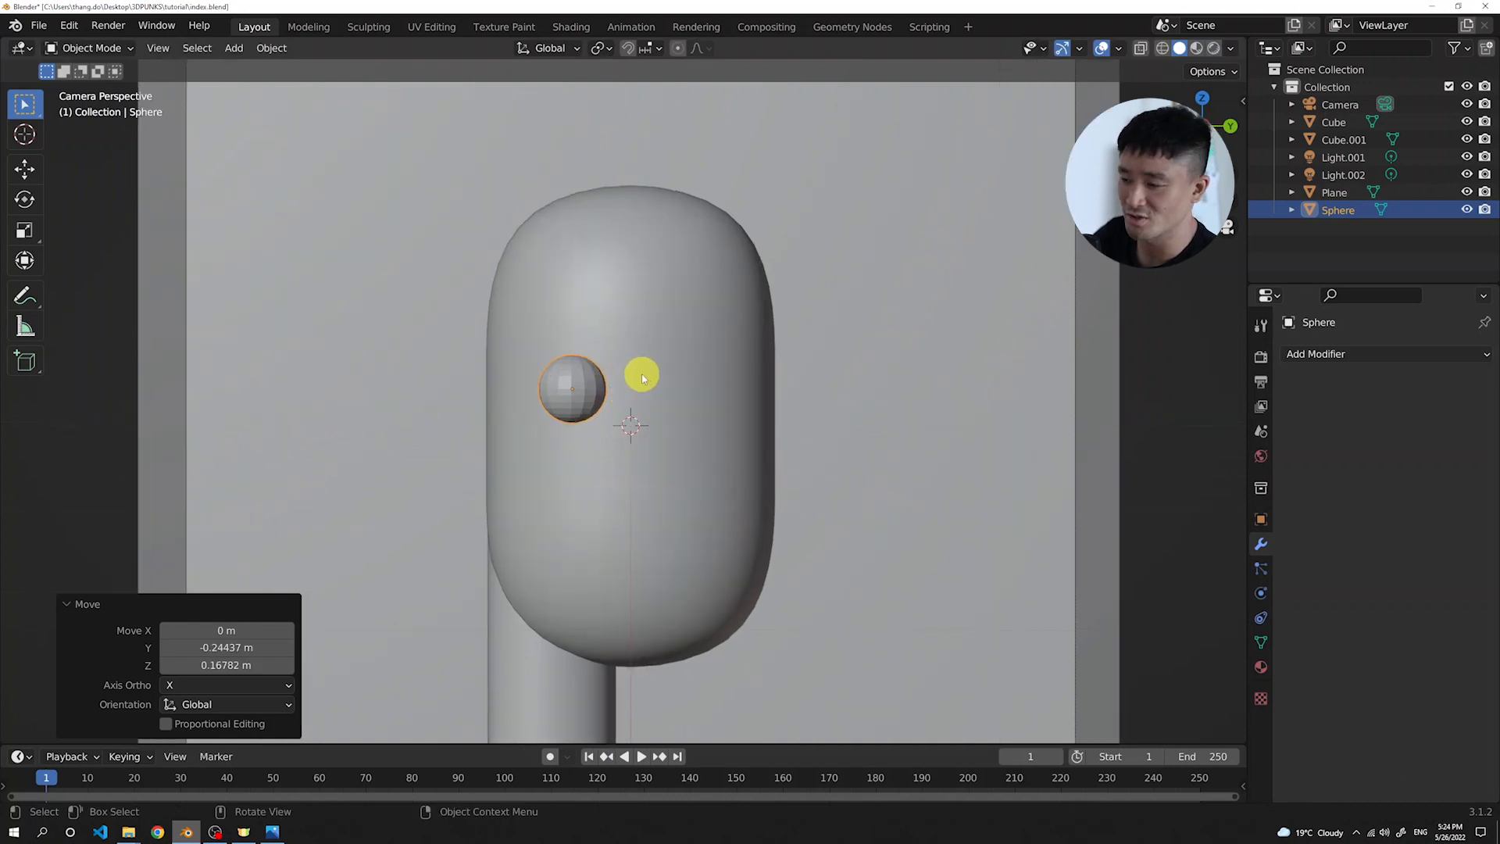
# In Edit Mode, rotate the eye sphere's entire mesh 90° about the global Y axis, then return to Object Mode
pyautogui.moveTo(636, 378); pyautogui.dragTo(674, 429, button='middle')
pyautogui.scroll(2, 652, 413)
pyautogui.scroll(3, 623, 475)
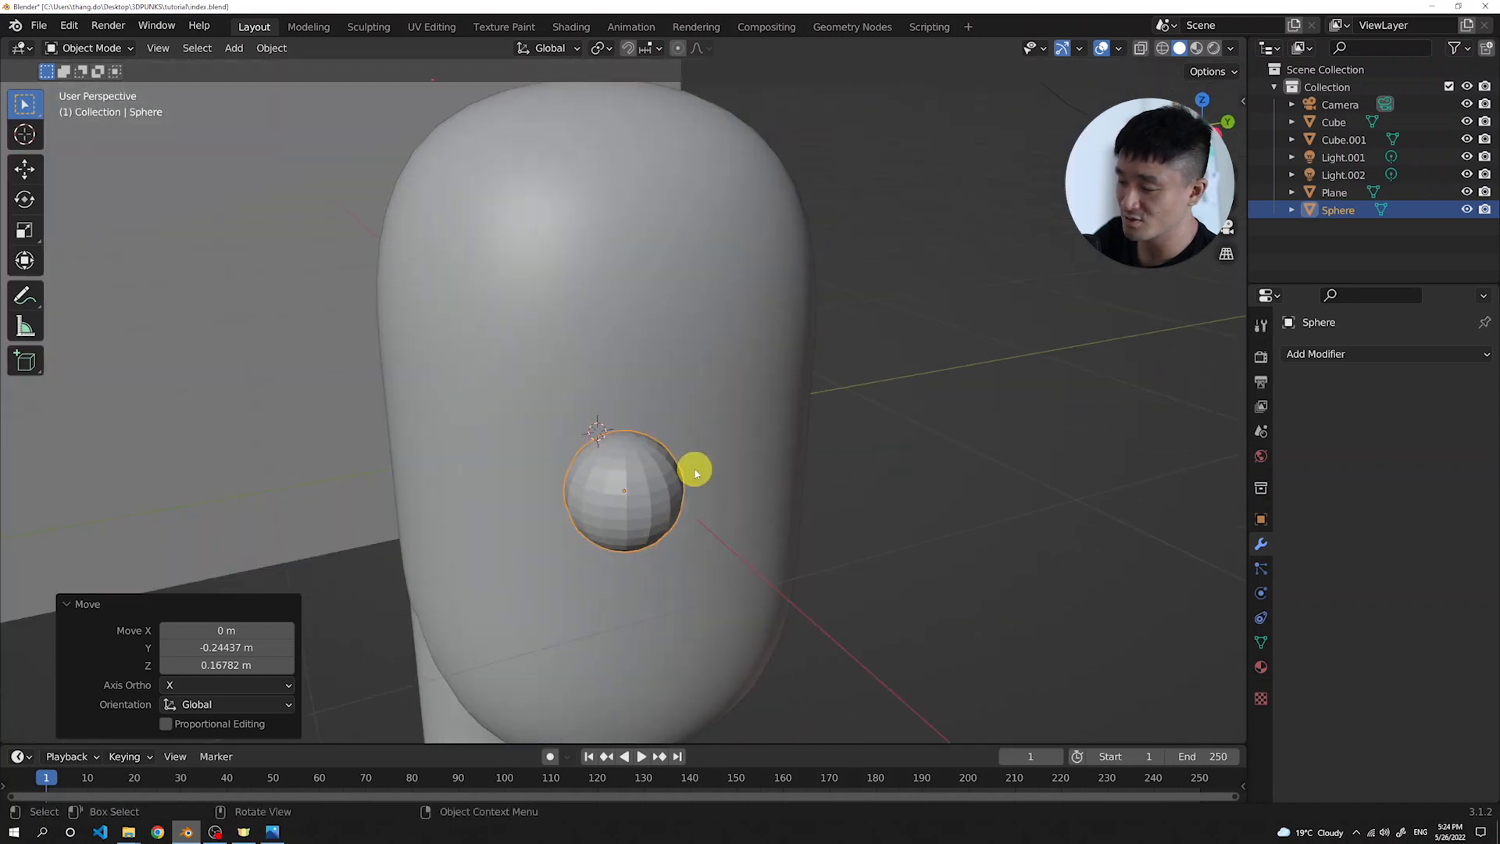
pyautogui.scroll(-2, 693, 476)
pyautogui.press('Tab')
pyautogui.scroll(2, 678, 476)
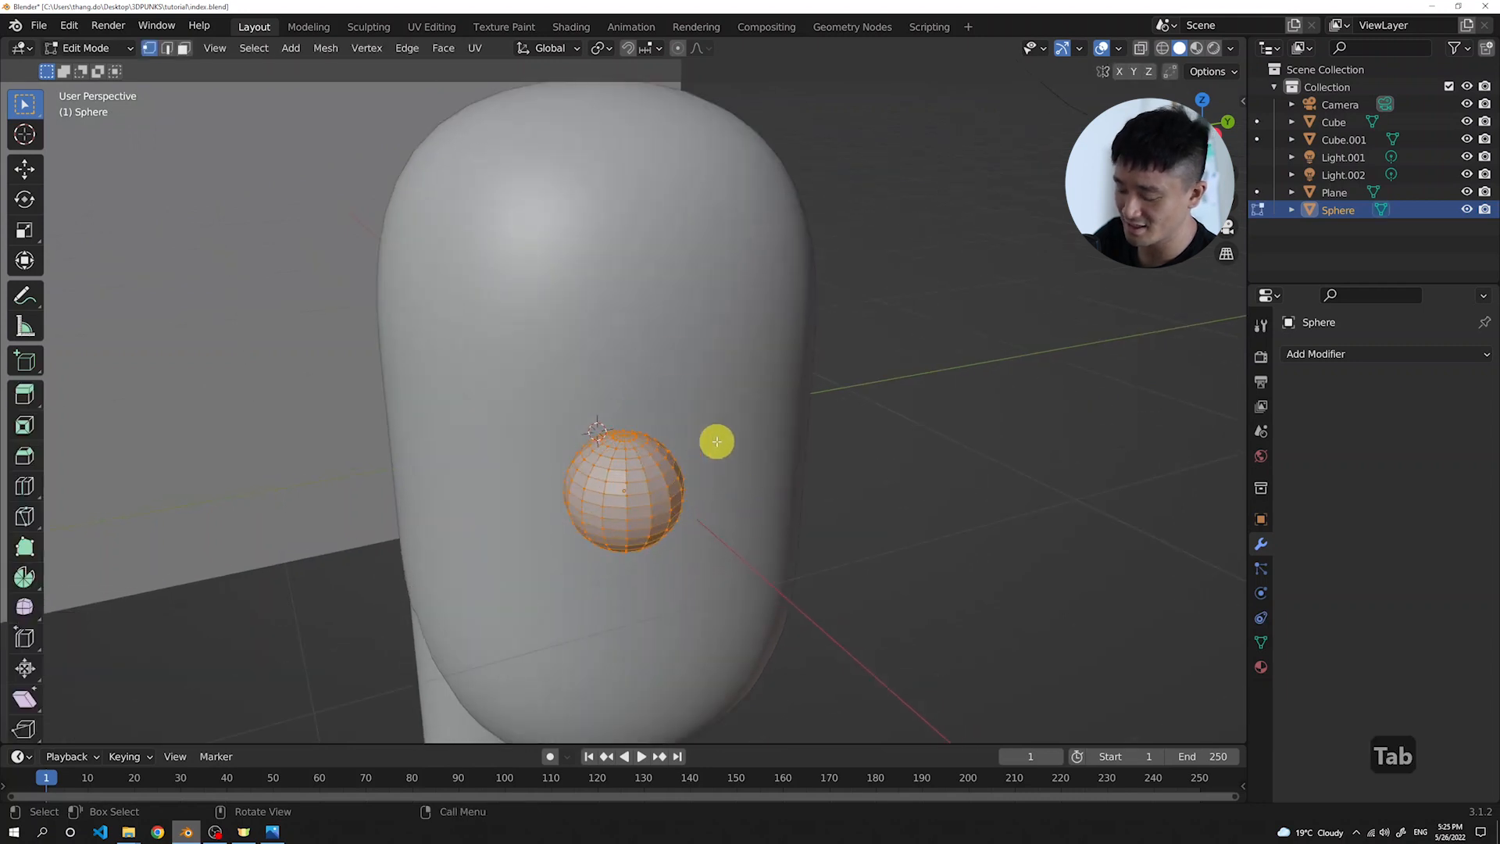
pyautogui.press('a')
pyautogui.press('a')
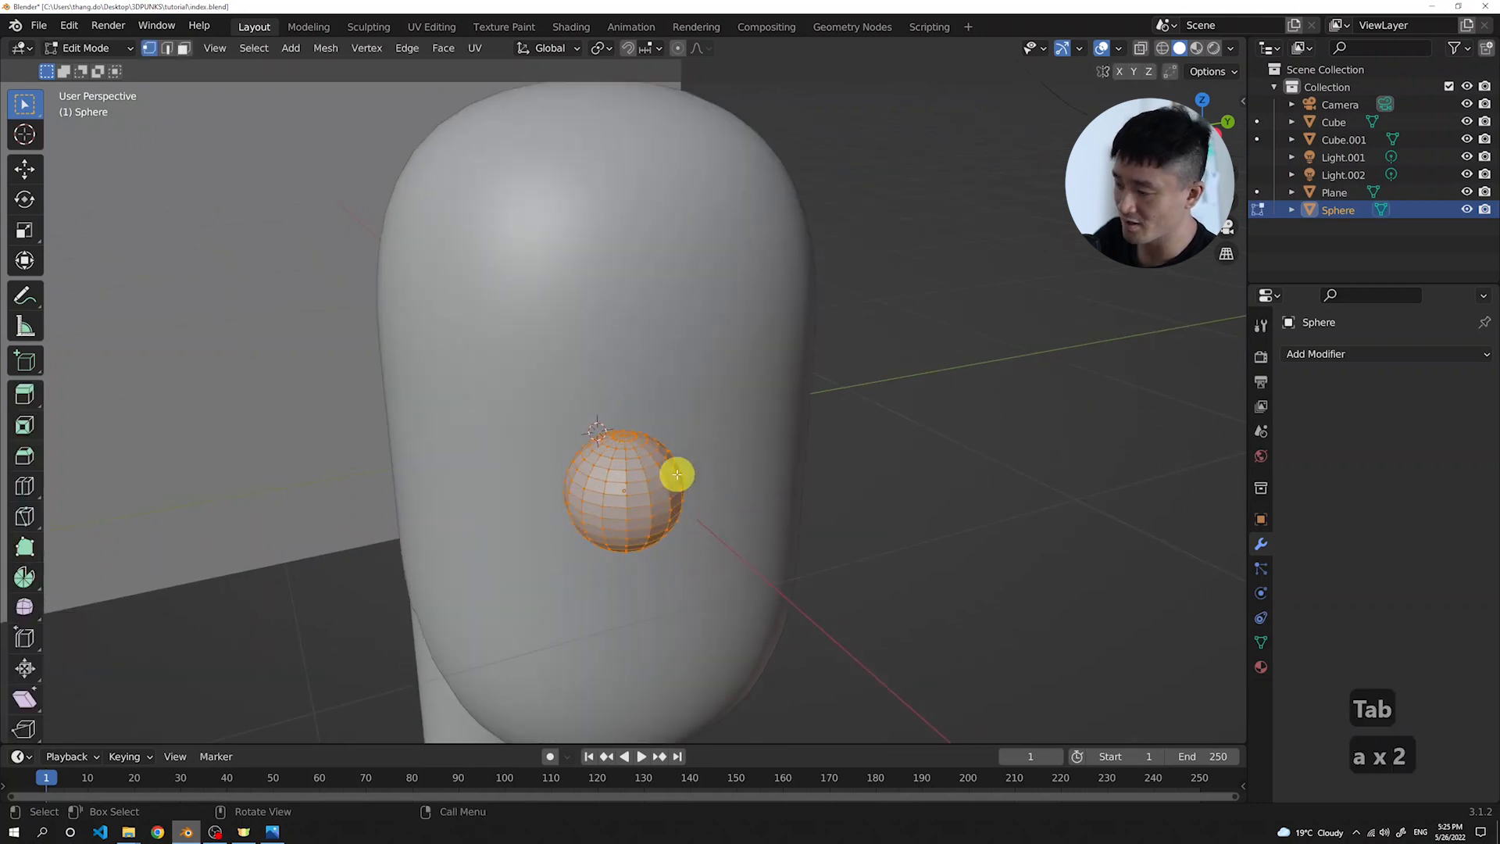
pyautogui.press('r')
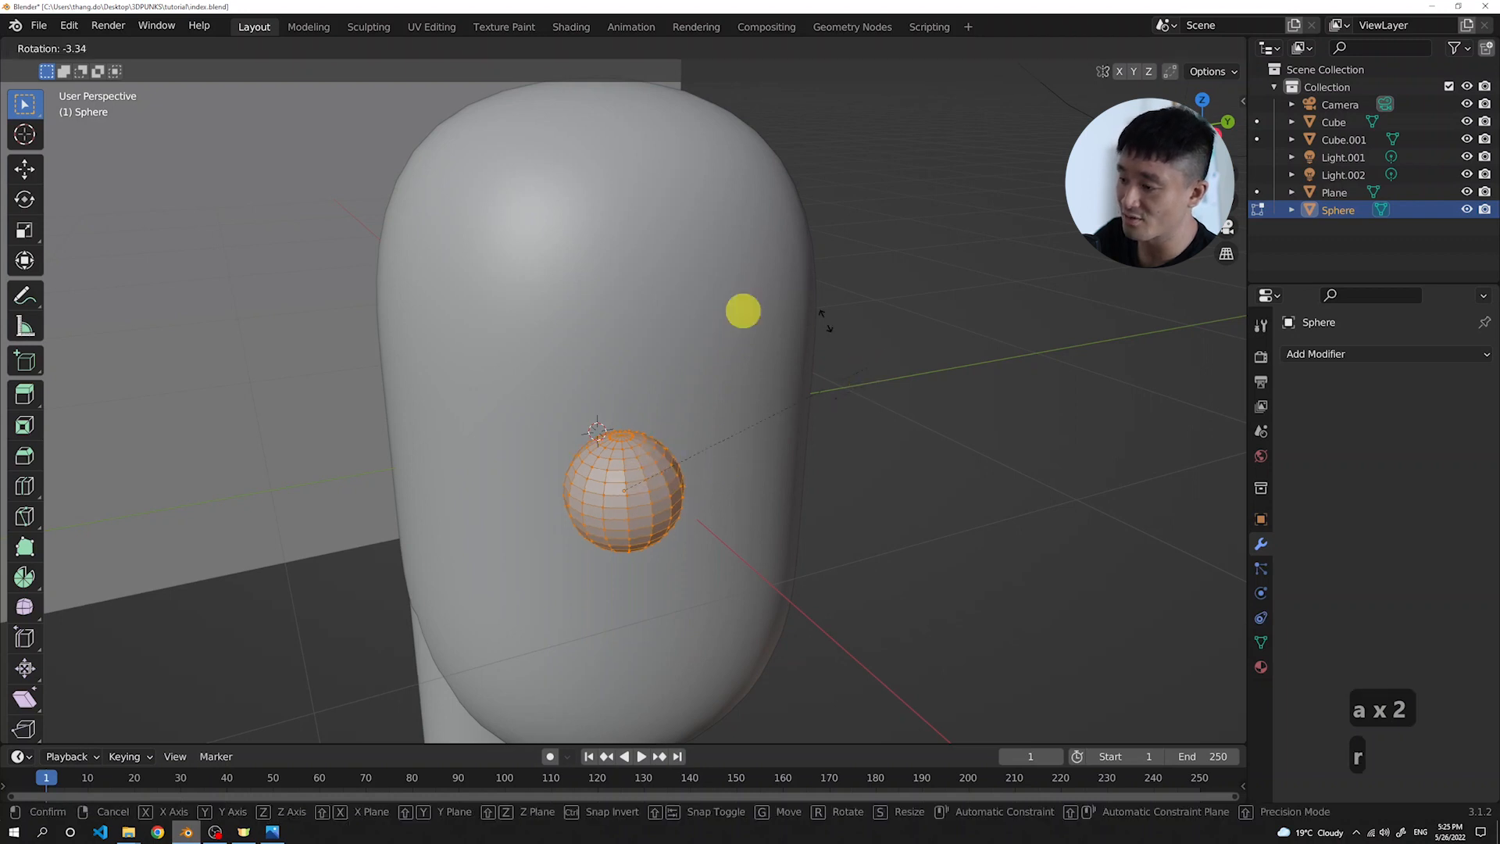
pyautogui.press('y')
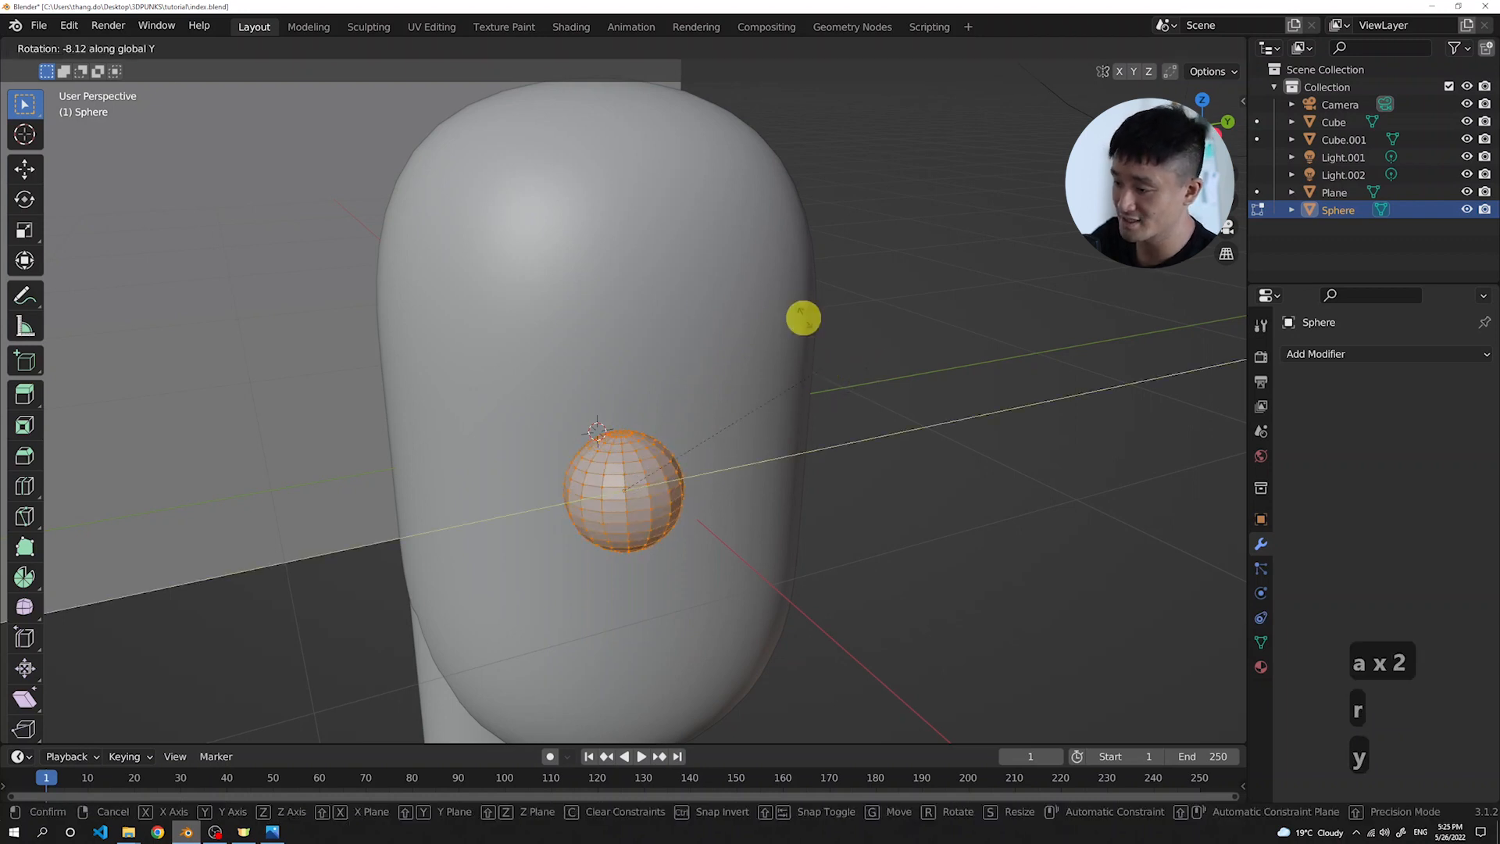
pyautogui.write('90')
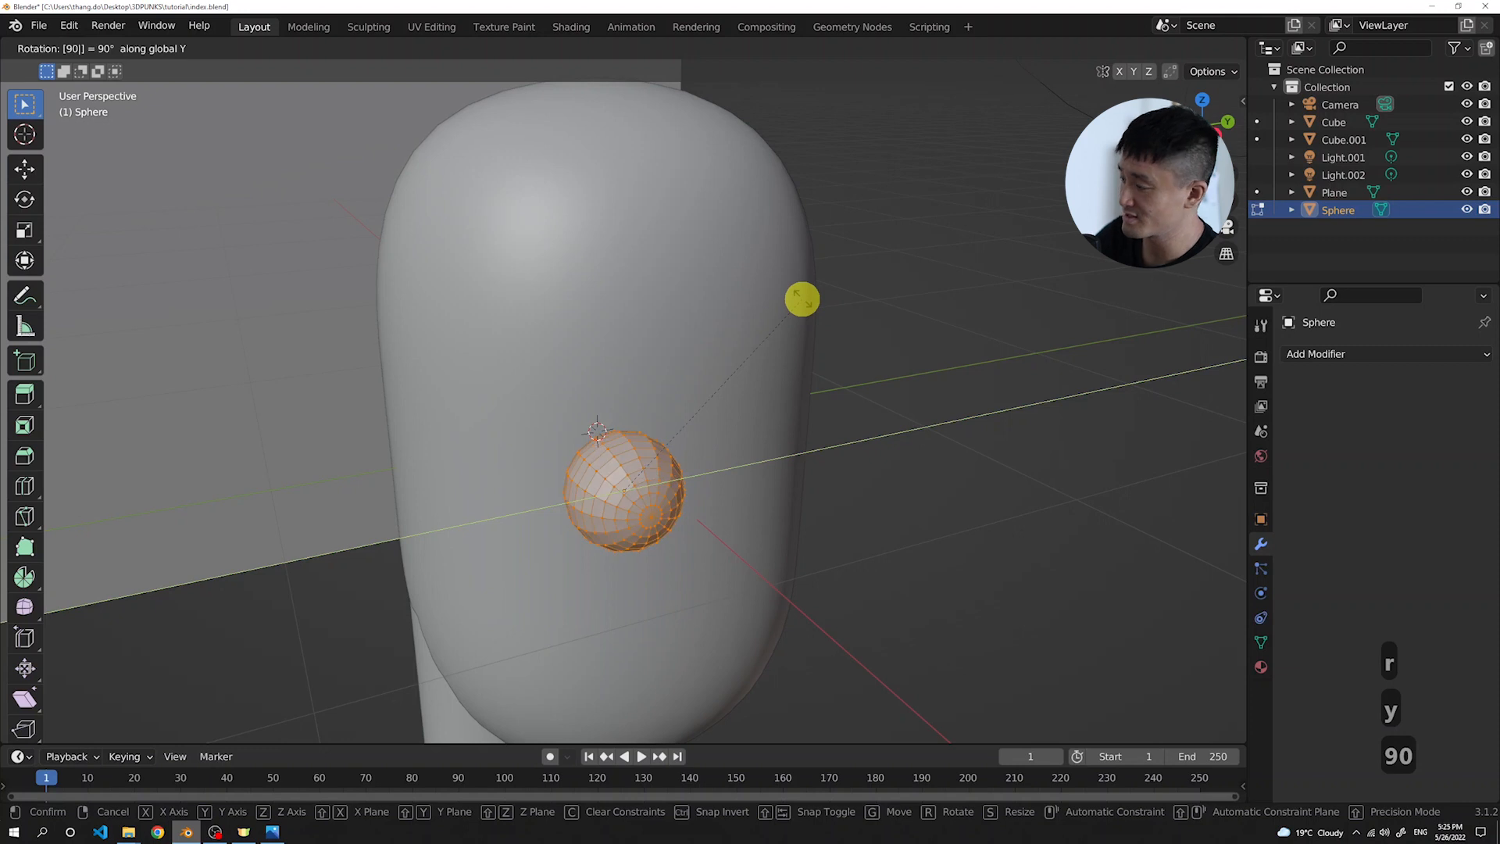
pyautogui.press('Return')
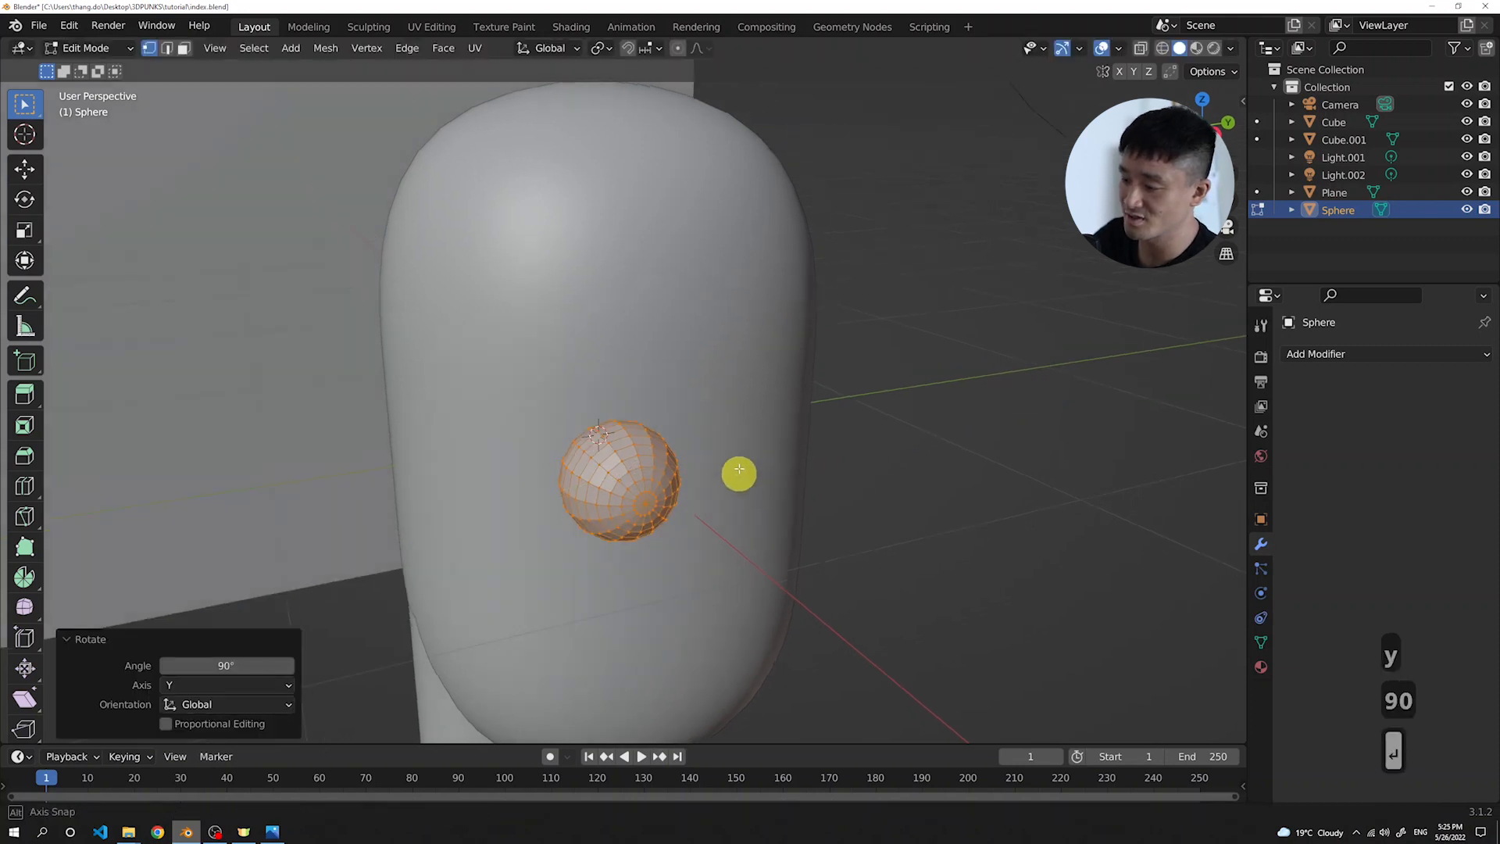
pyautogui.moveTo(737, 472); pyautogui.dragTo(663, 469, button='middle')
pyautogui.scroll(2, 663, 469)
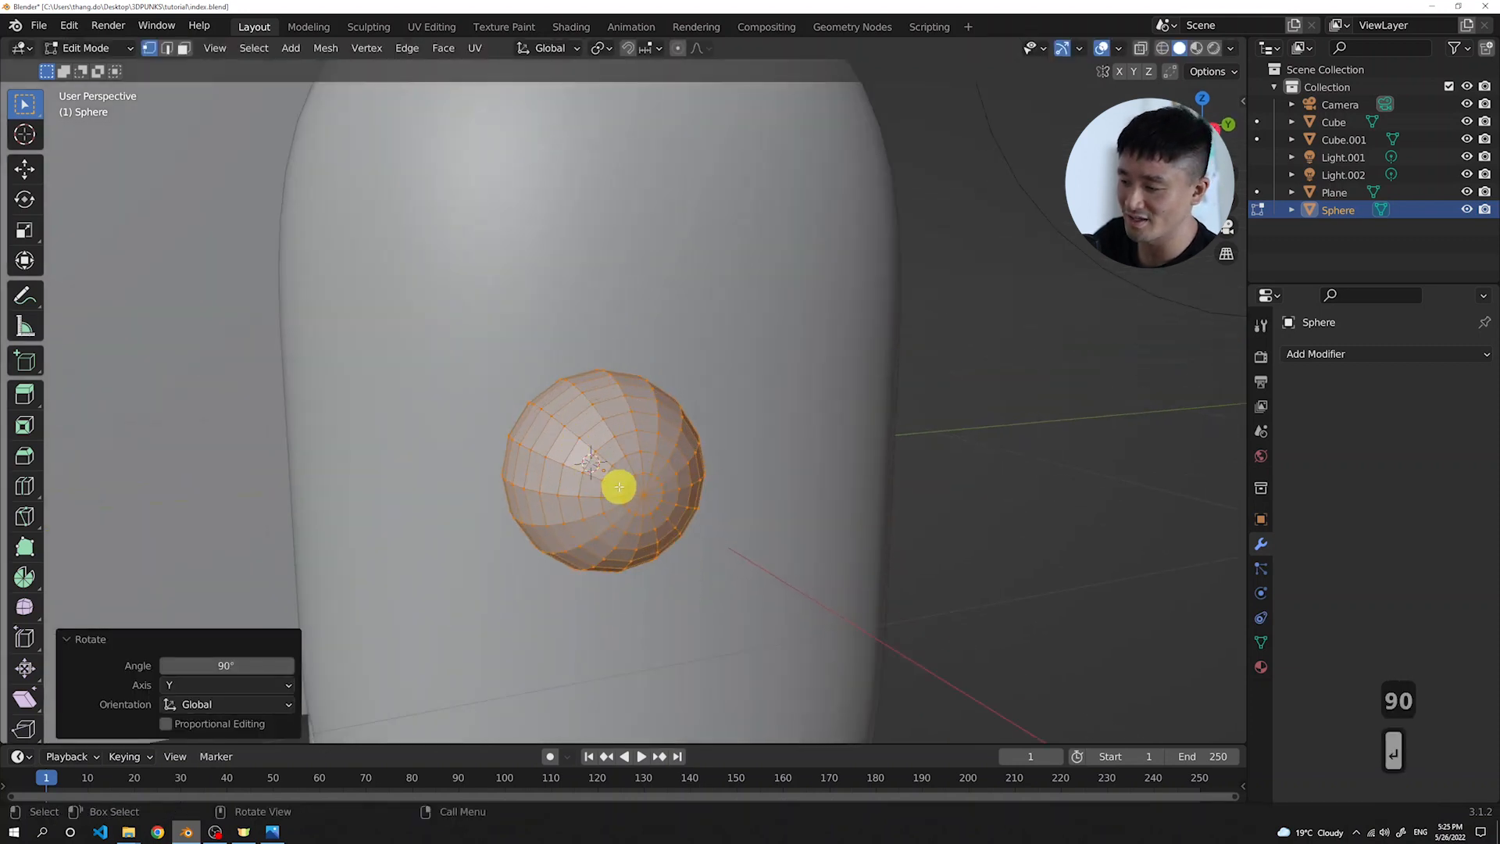
pyautogui.moveTo(640, 472)
pyautogui.mouseDown(button='middle')
pyautogui.moveTo(612, 425)
pyautogui.moveTo(630, 452)
pyautogui.moveTo(690, 433)
pyautogui.moveTo(679, 443)
pyautogui.mouseUp(button='middle')
pyautogui.scroll(-3, 634, 451)
pyautogui.scroll(-2, 613, 425)
pyautogui.press('Tab')
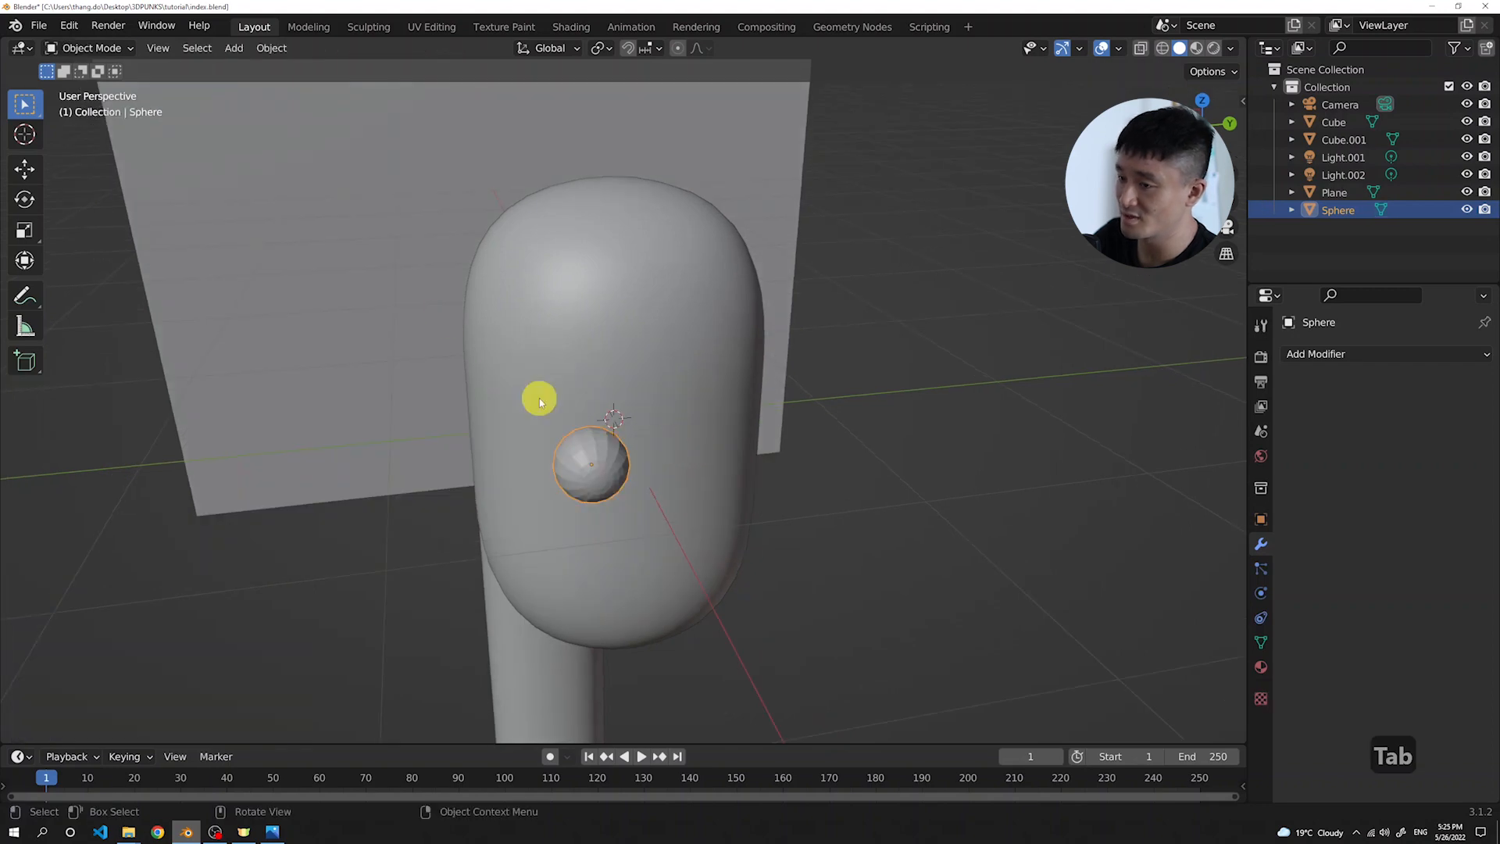
# Add a Mirror modifier to the eye sphere, mirroring only on Y with the body capsule Cube as the mirror object
pyautogui.click(1359, 360)
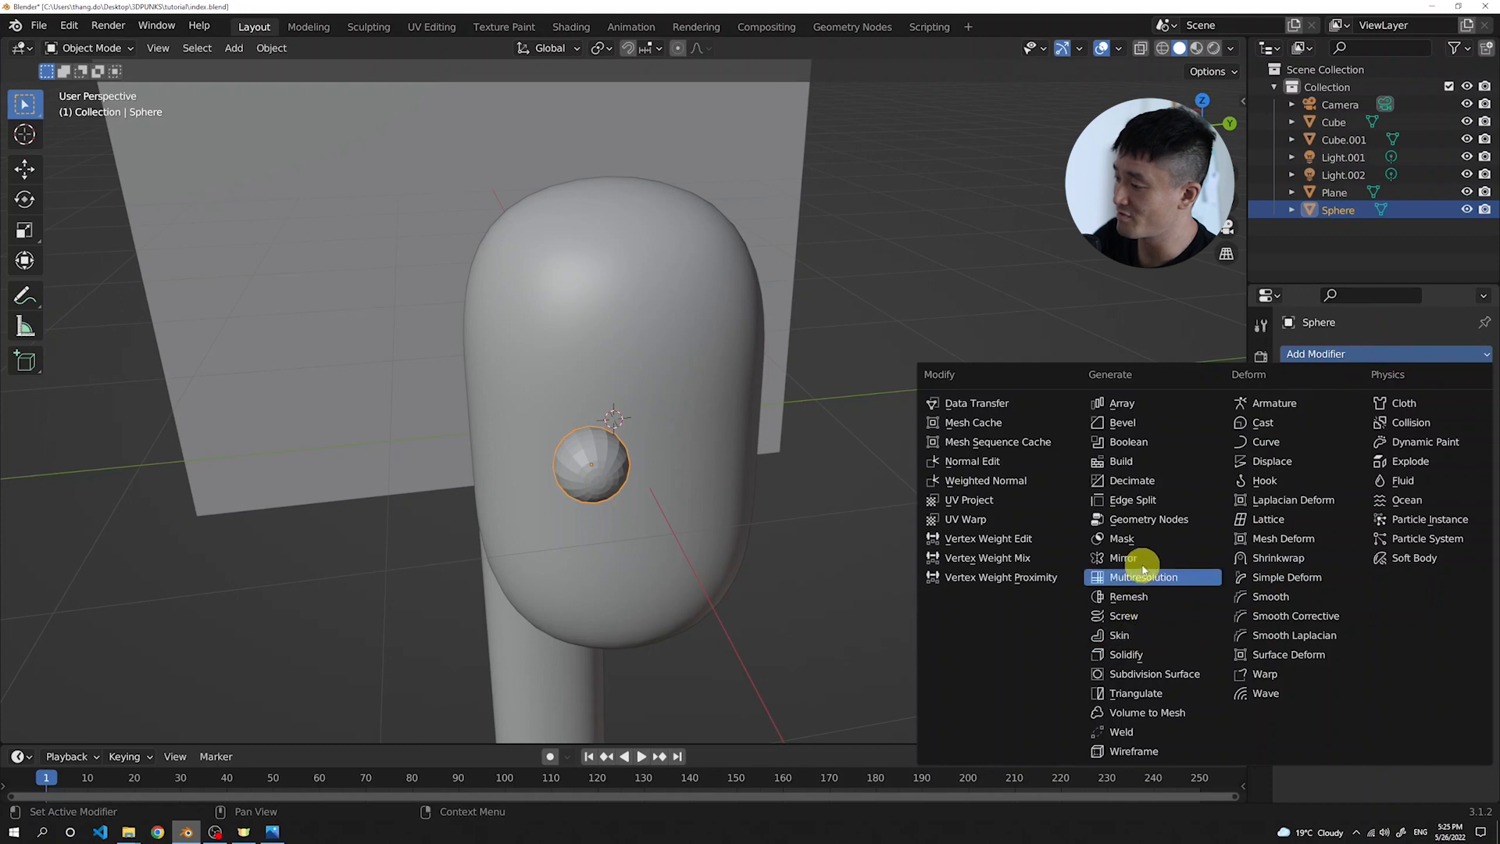
pyautogui.click(1141, 559)
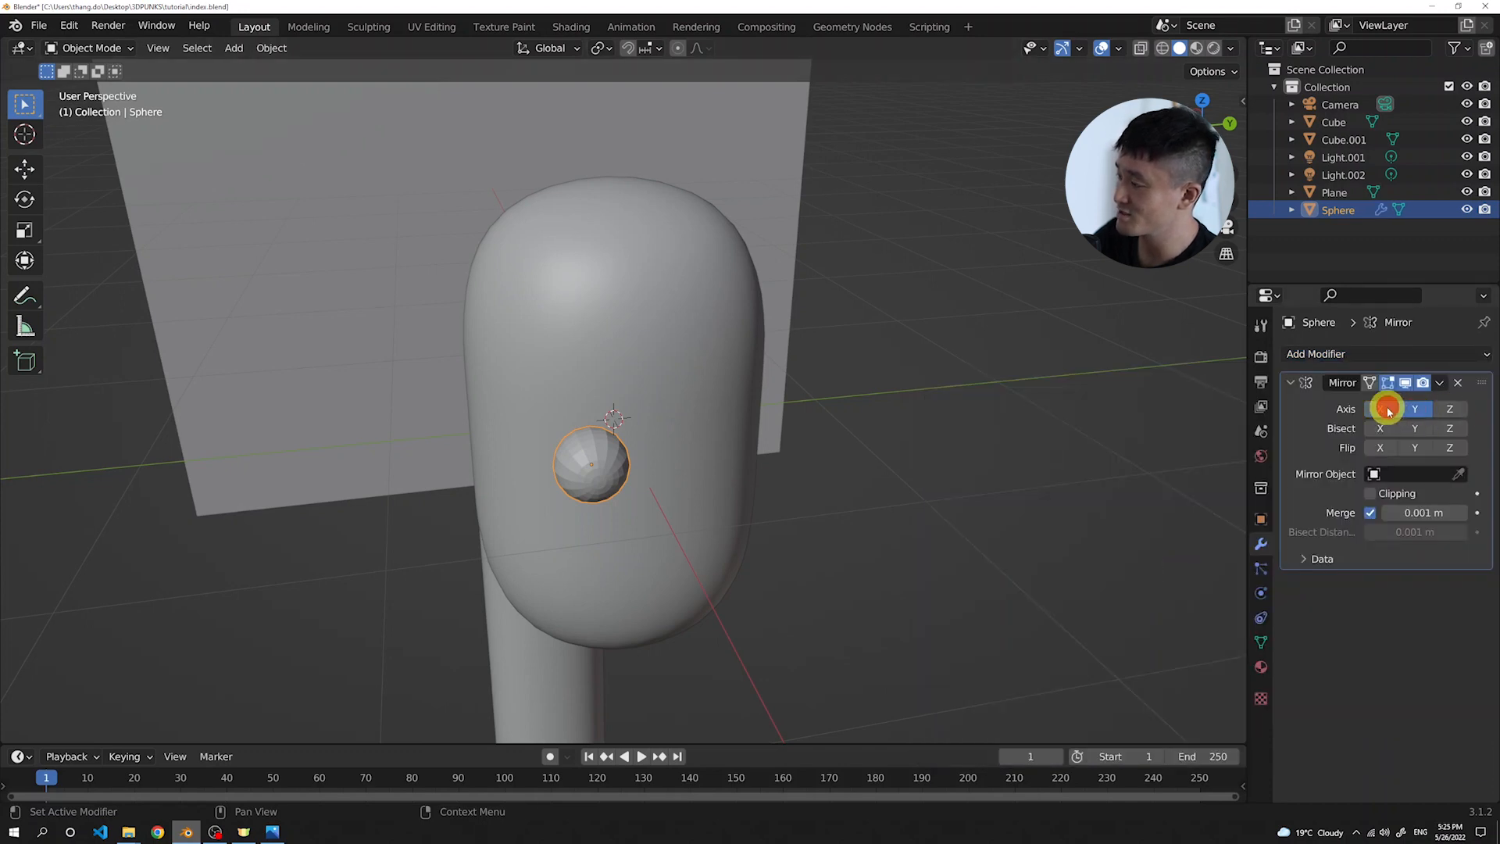
pyautogui.click(1455, 473)
pyautogui.click(684, 311)
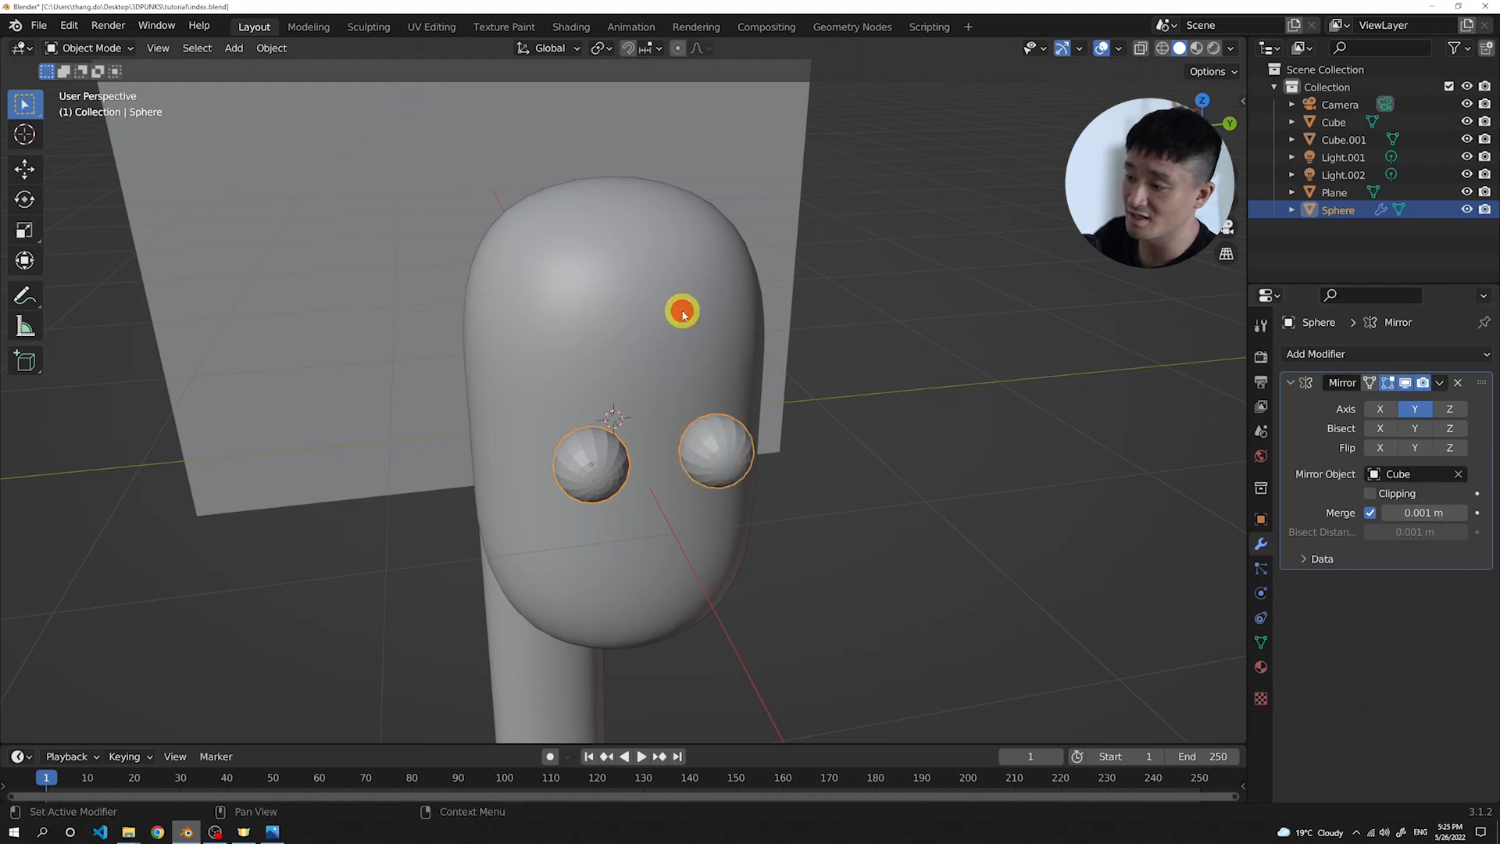
# In the top view, move the eye about -0.144 m along X and -0.046 m along Y so it sinks partly into the body
pyautogui.moveTo(668, 352)
pyautogui.mouseDown(button='middle')
pyautogui.moveTo(670, 313)
pyautogui.moveTo(686, 373)
pyautogui.mouseUp(button='middle')
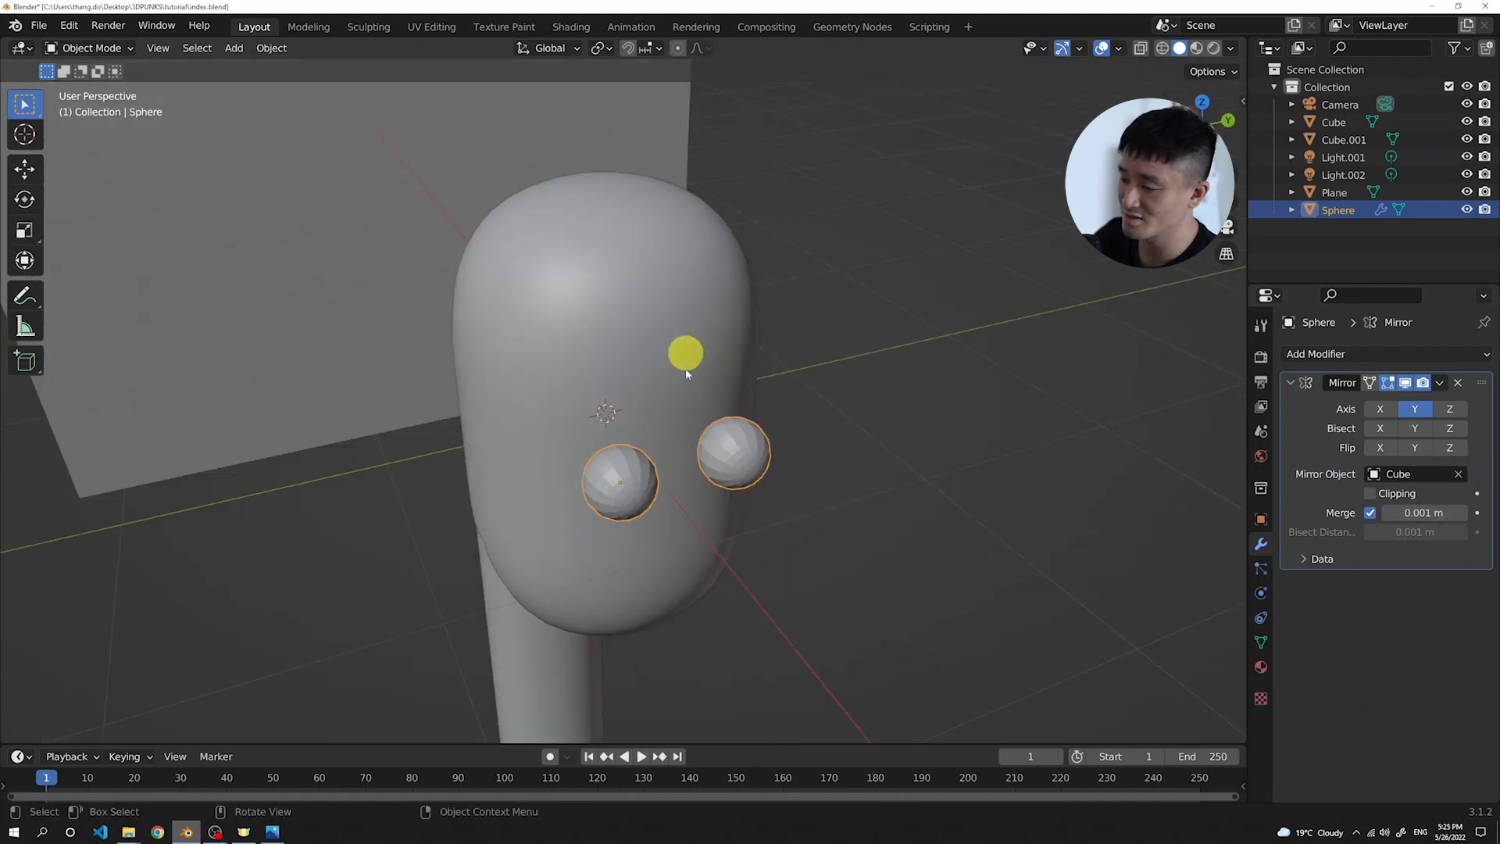
pyautogui.moveTo(652, 443); pyautogui.dragTo(703, 398, button='middle')
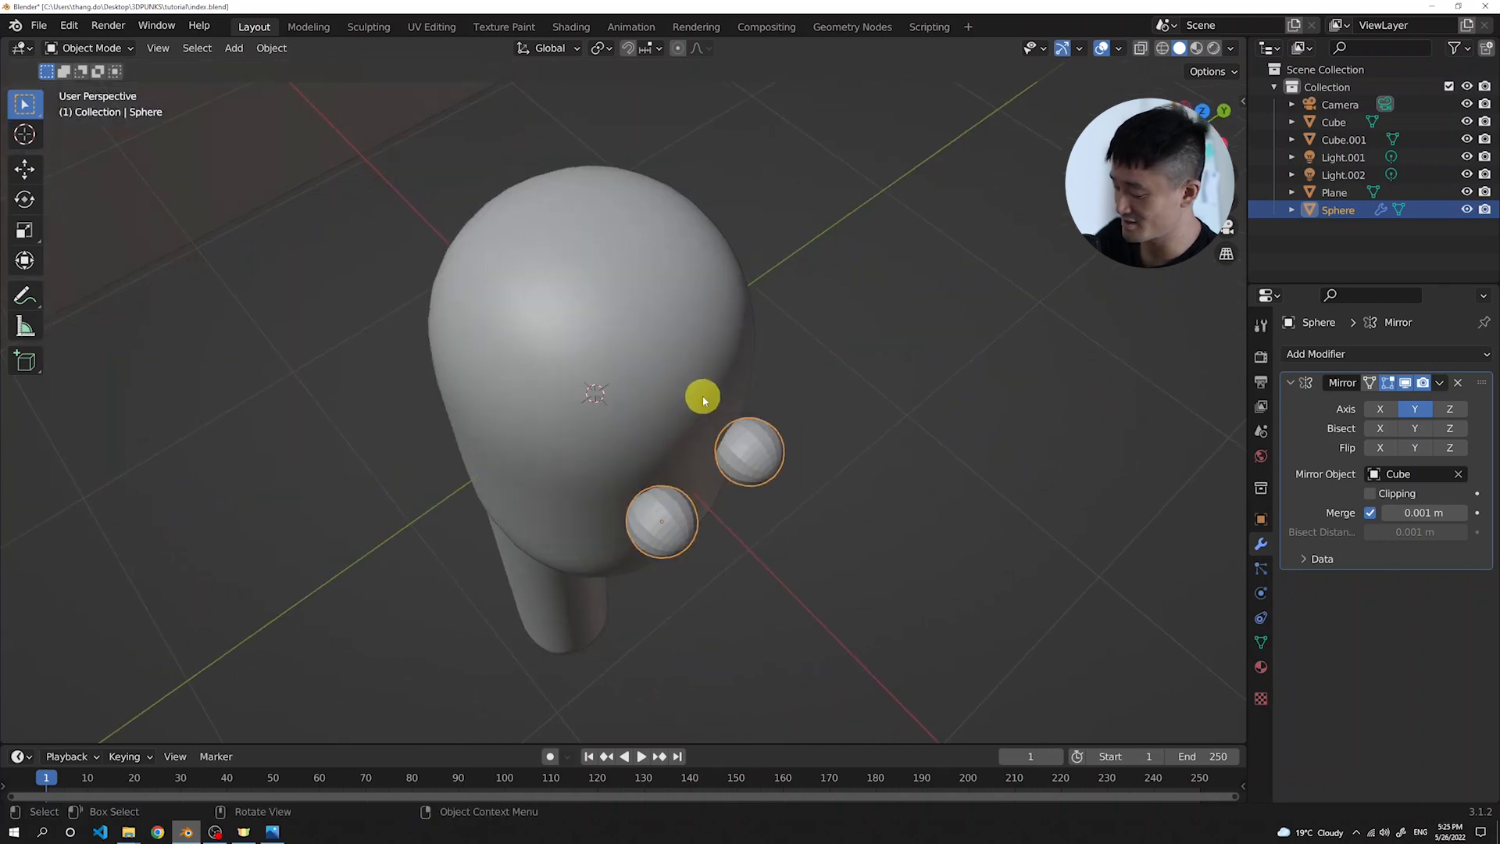
pyautogui.press('7')
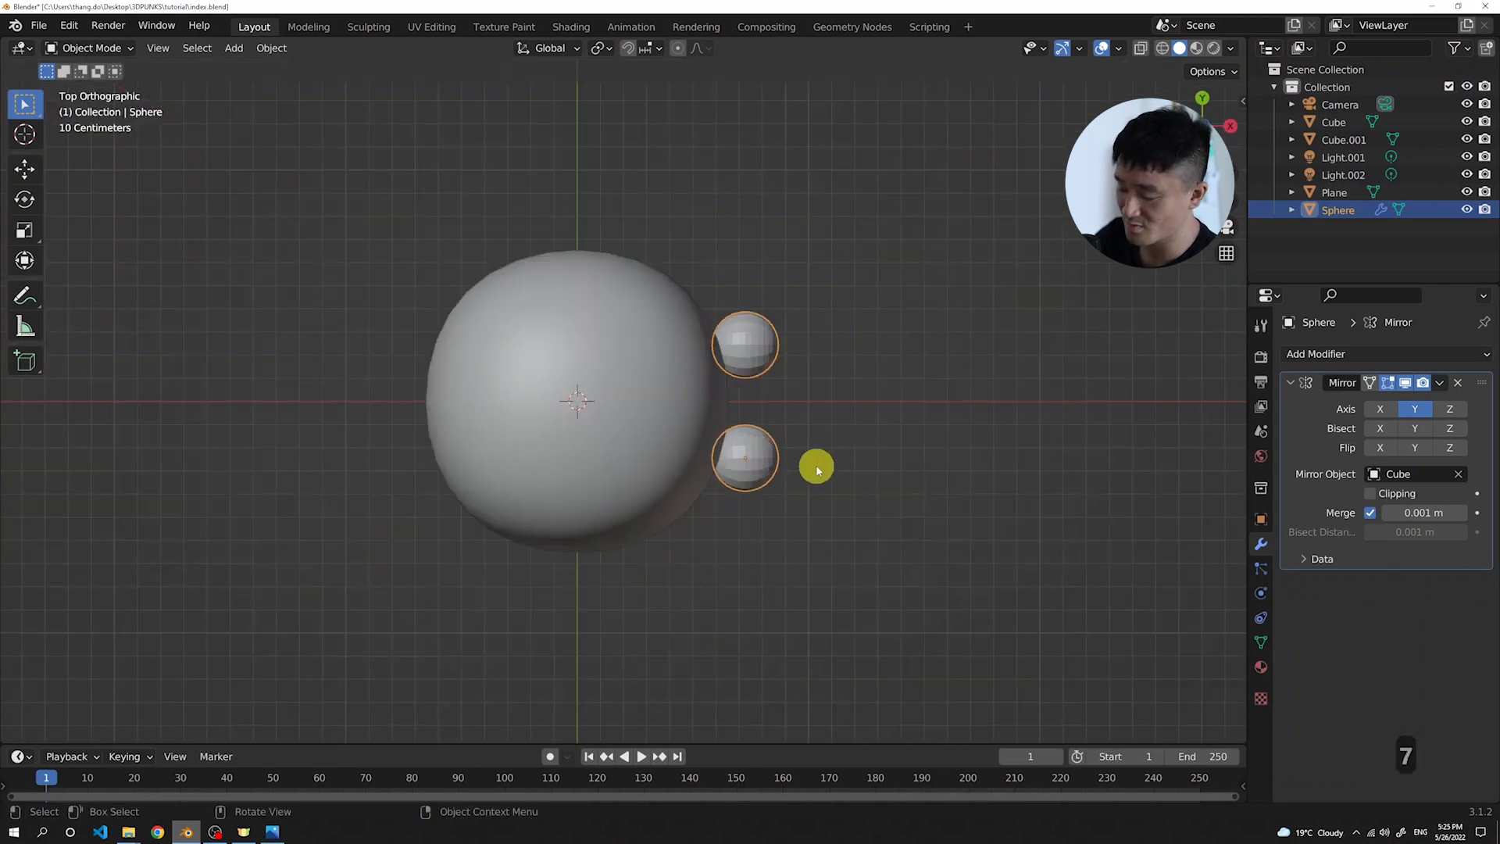
pyautogui.press('g')
pyautogui.click(781, 475)
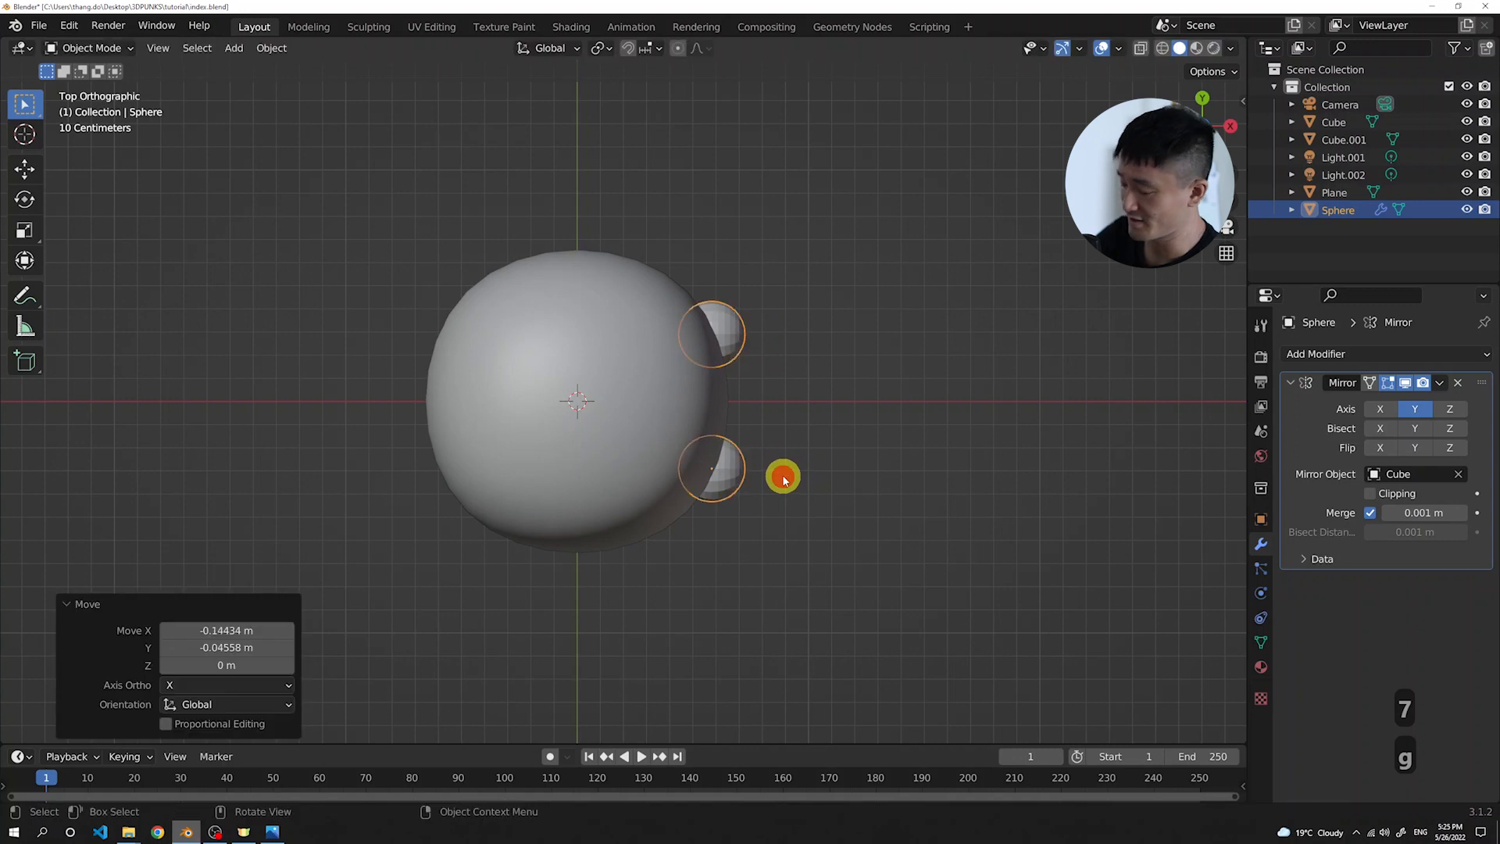
# Nudge the eyes in camera view by about -0.002 m along Y and -0.015 m along Z
pyautogui.press('0')
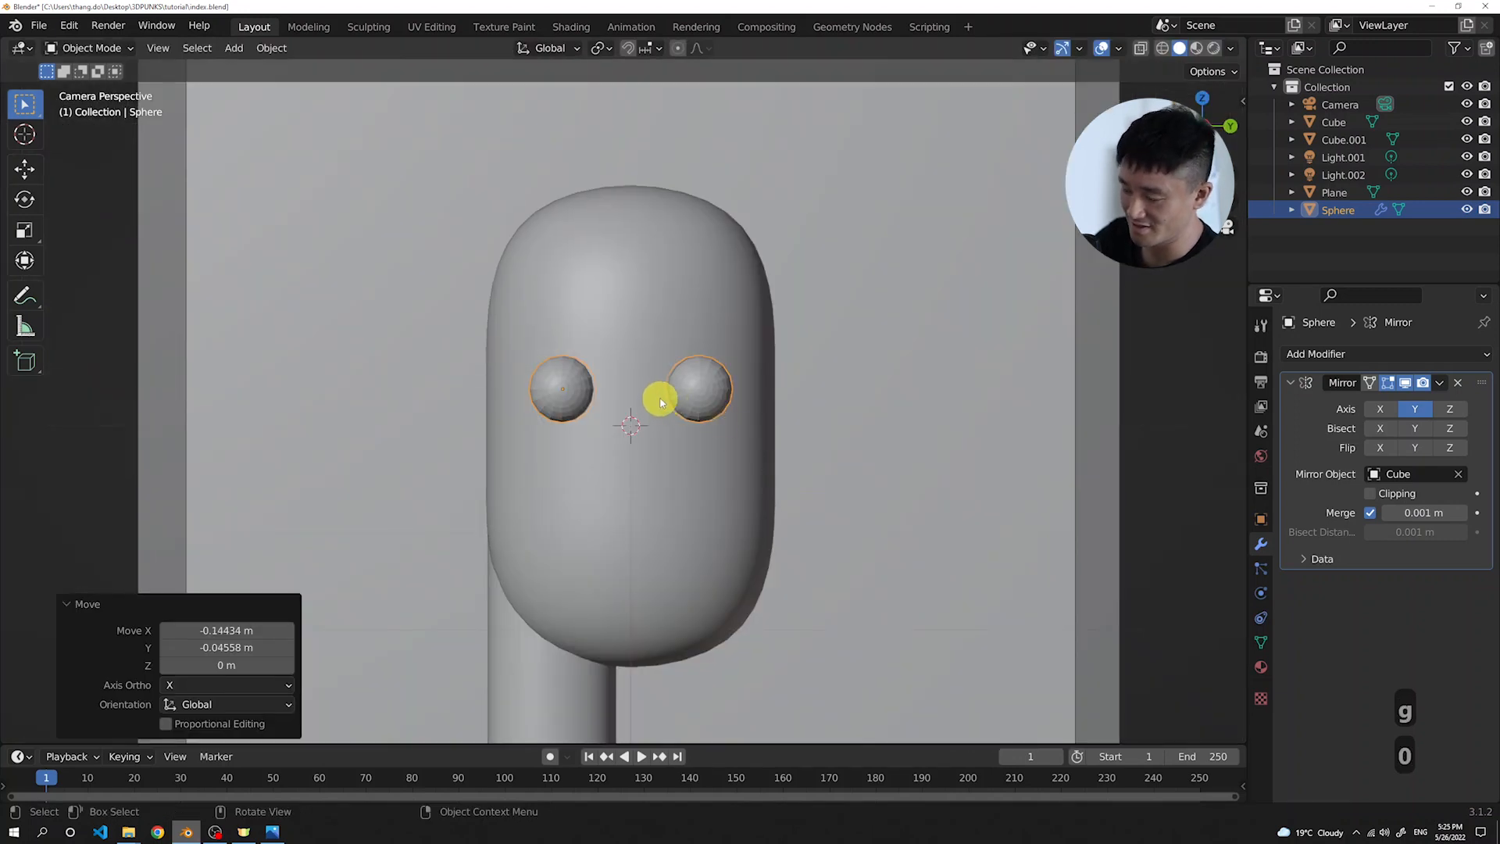
pyautogui.press('g')
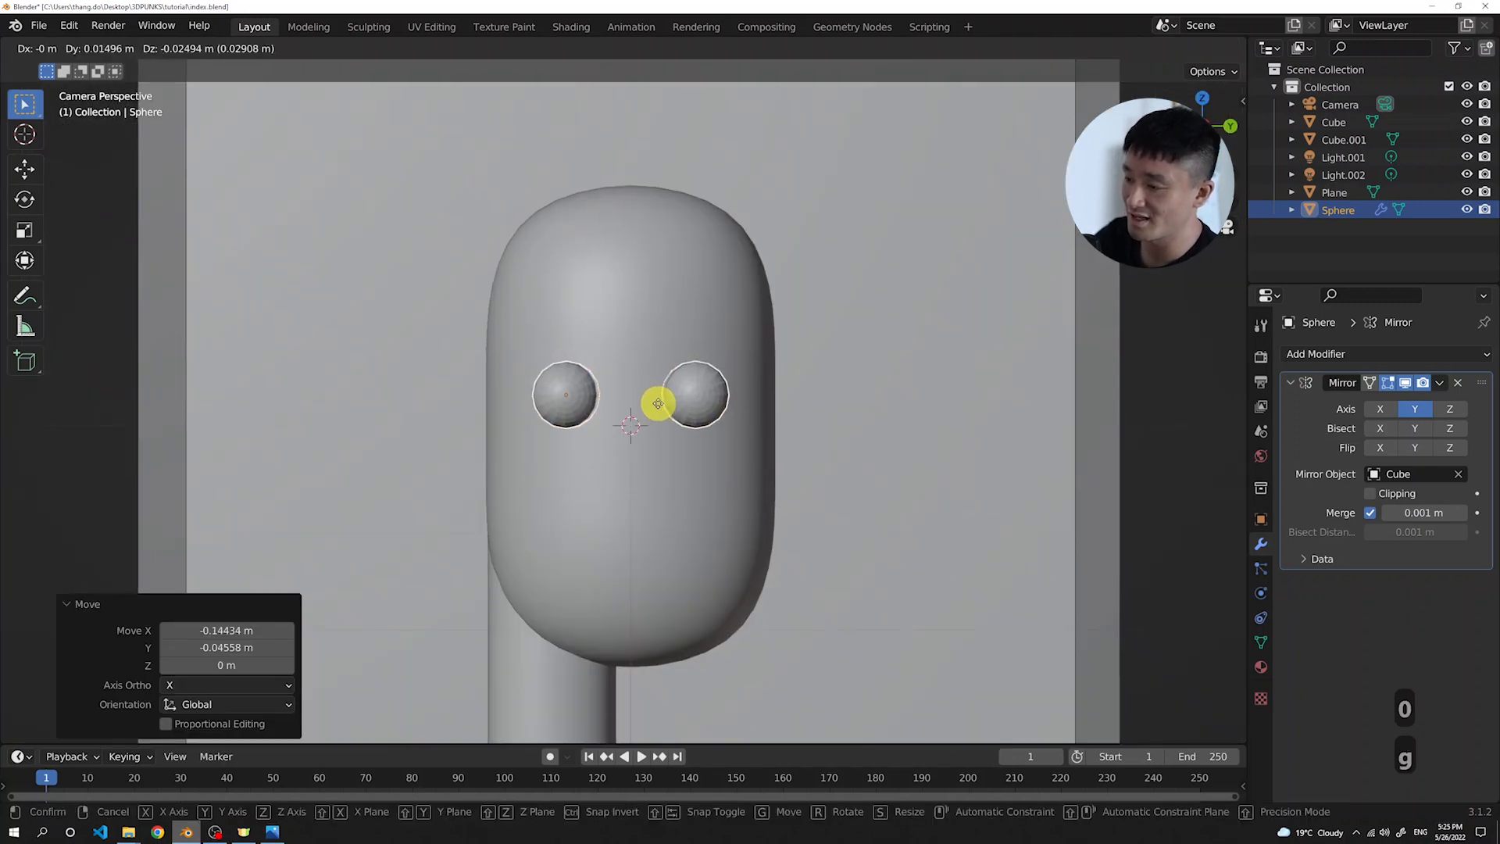
pyautogui.click(658, 404)
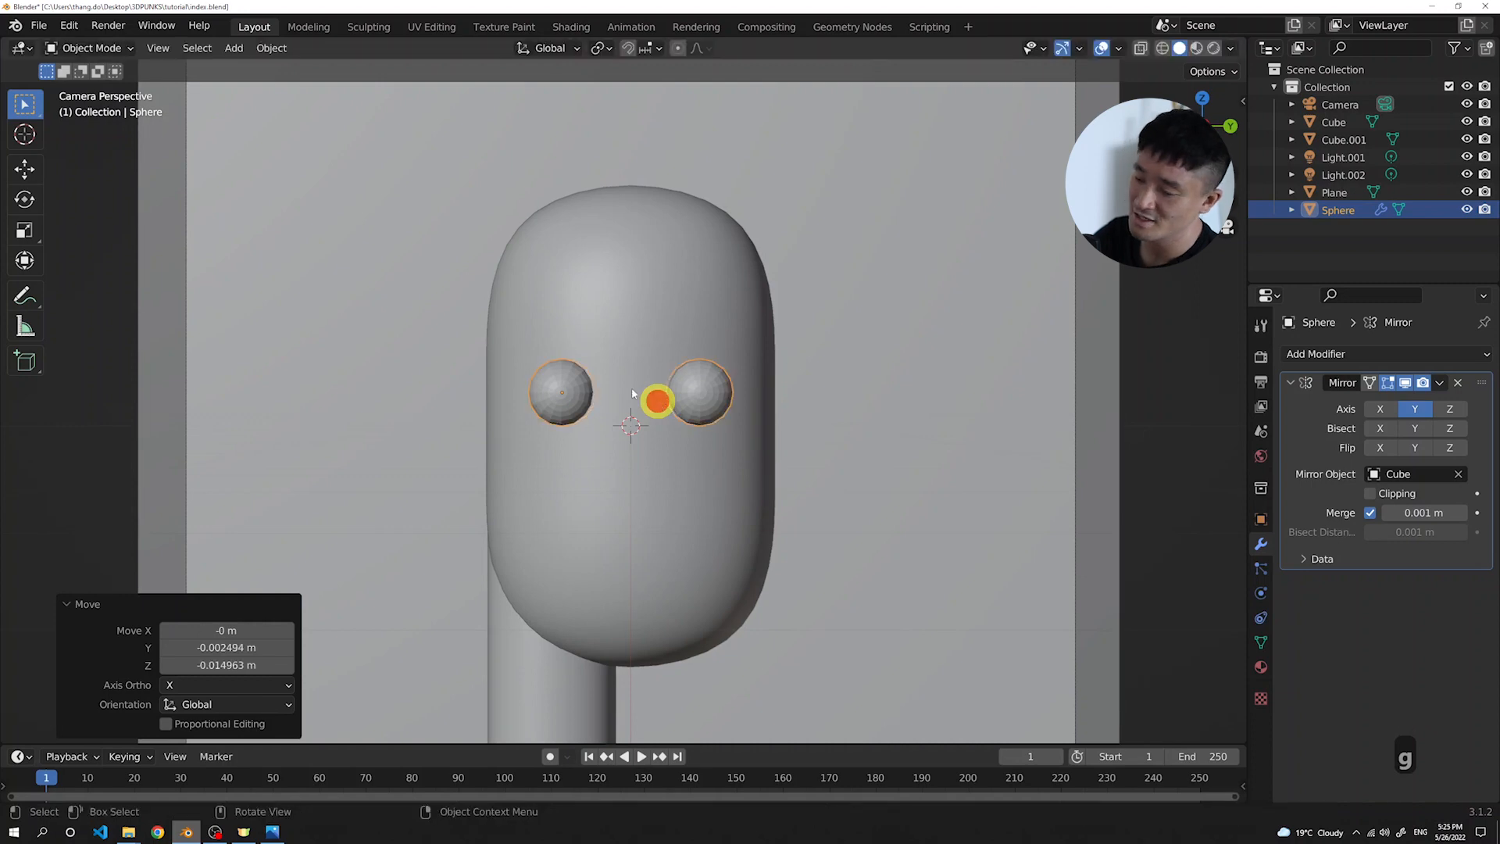
# Apply smooth shading to the mirrored eye spheres
pyautogui.moveTo(614, 369); pyautogui.dragTo(645, 409, button='middle')
pyautogui.scroll(1, 634, 425)
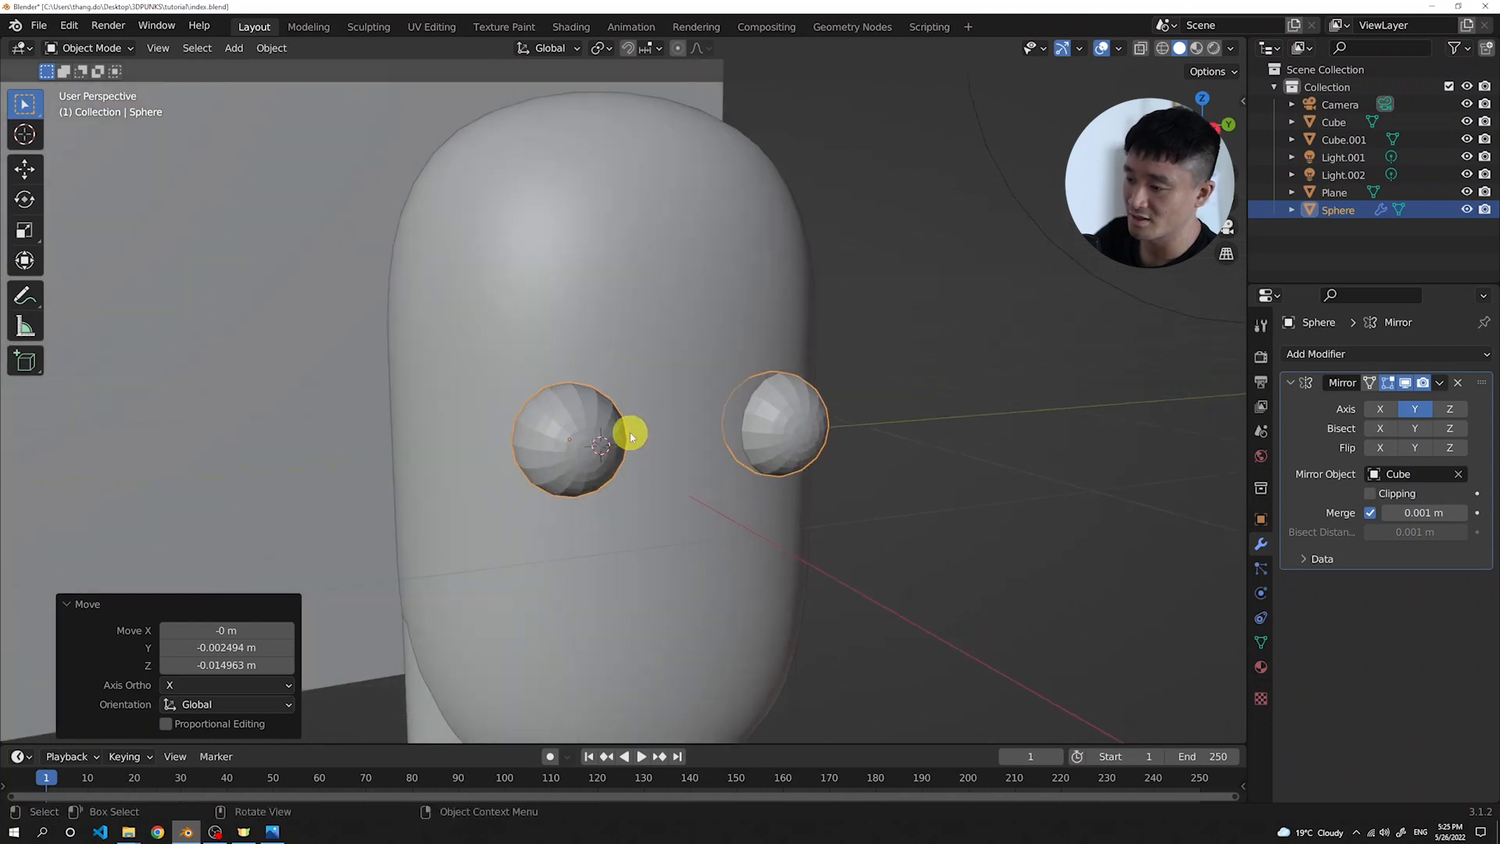
pyautogui.rightClick(591, 412)
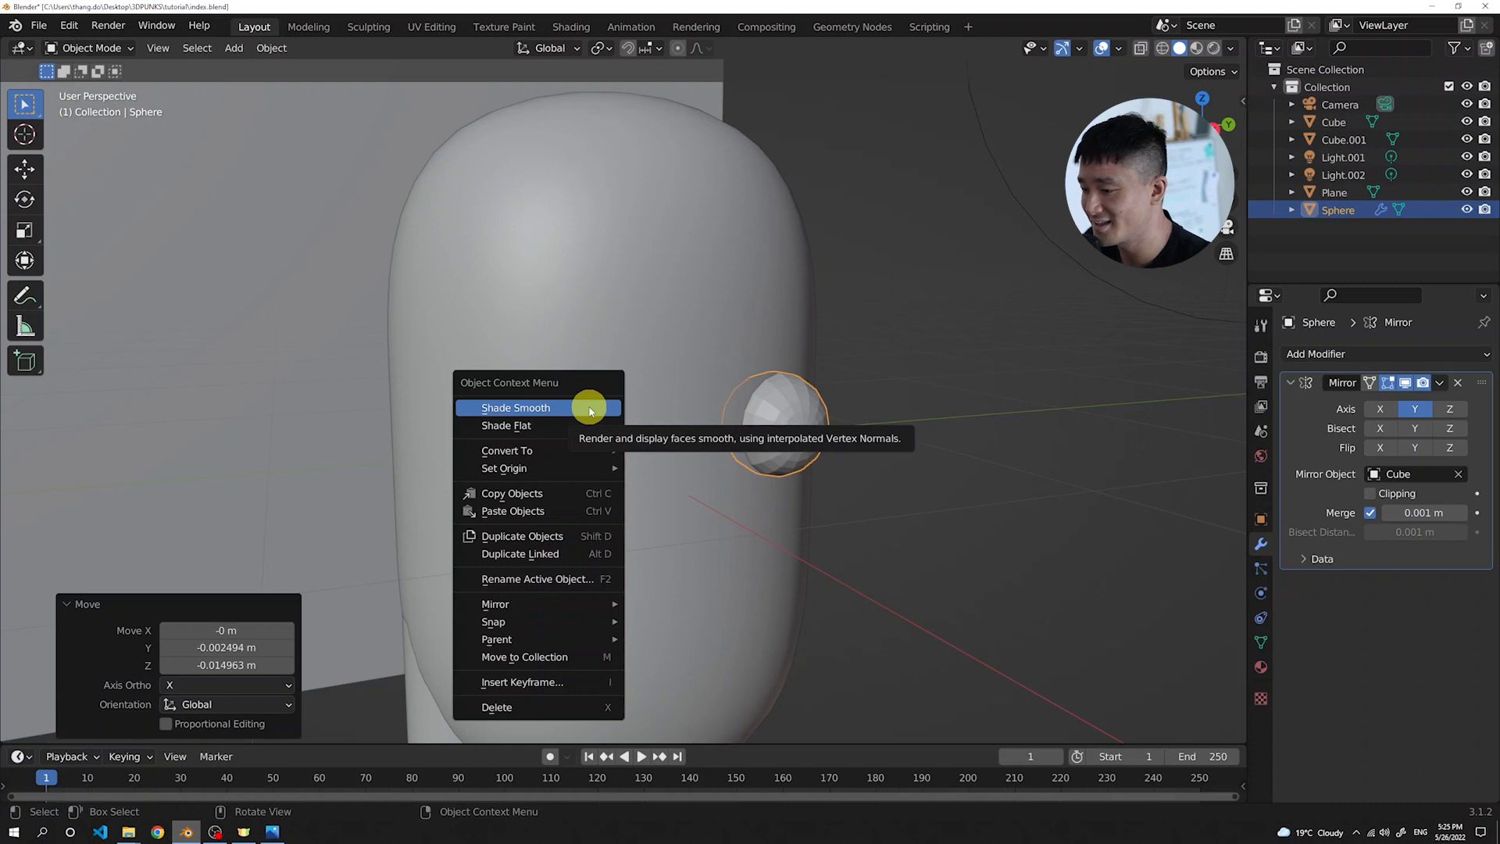
pyautogui.click(591, 408)
# Add a Catmull-Clark Subdivision Surface modifier to the eye sphere below its Mirror modifier
pyautogui.moveTo(596, 428); pyautogui.dragTo(660, 416, button='middle')
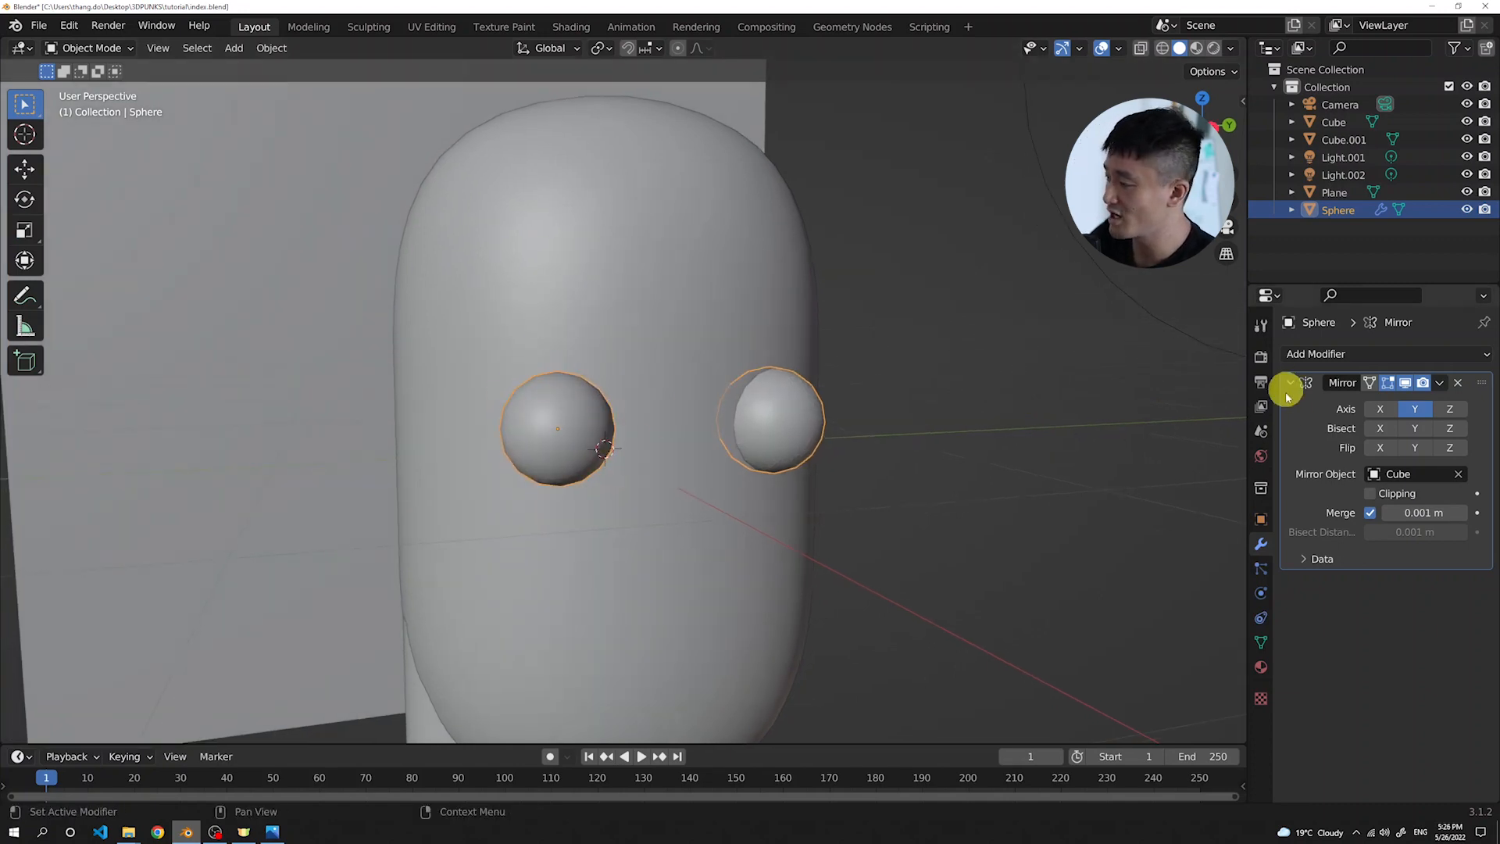
pyautogui.click(1375, 354)
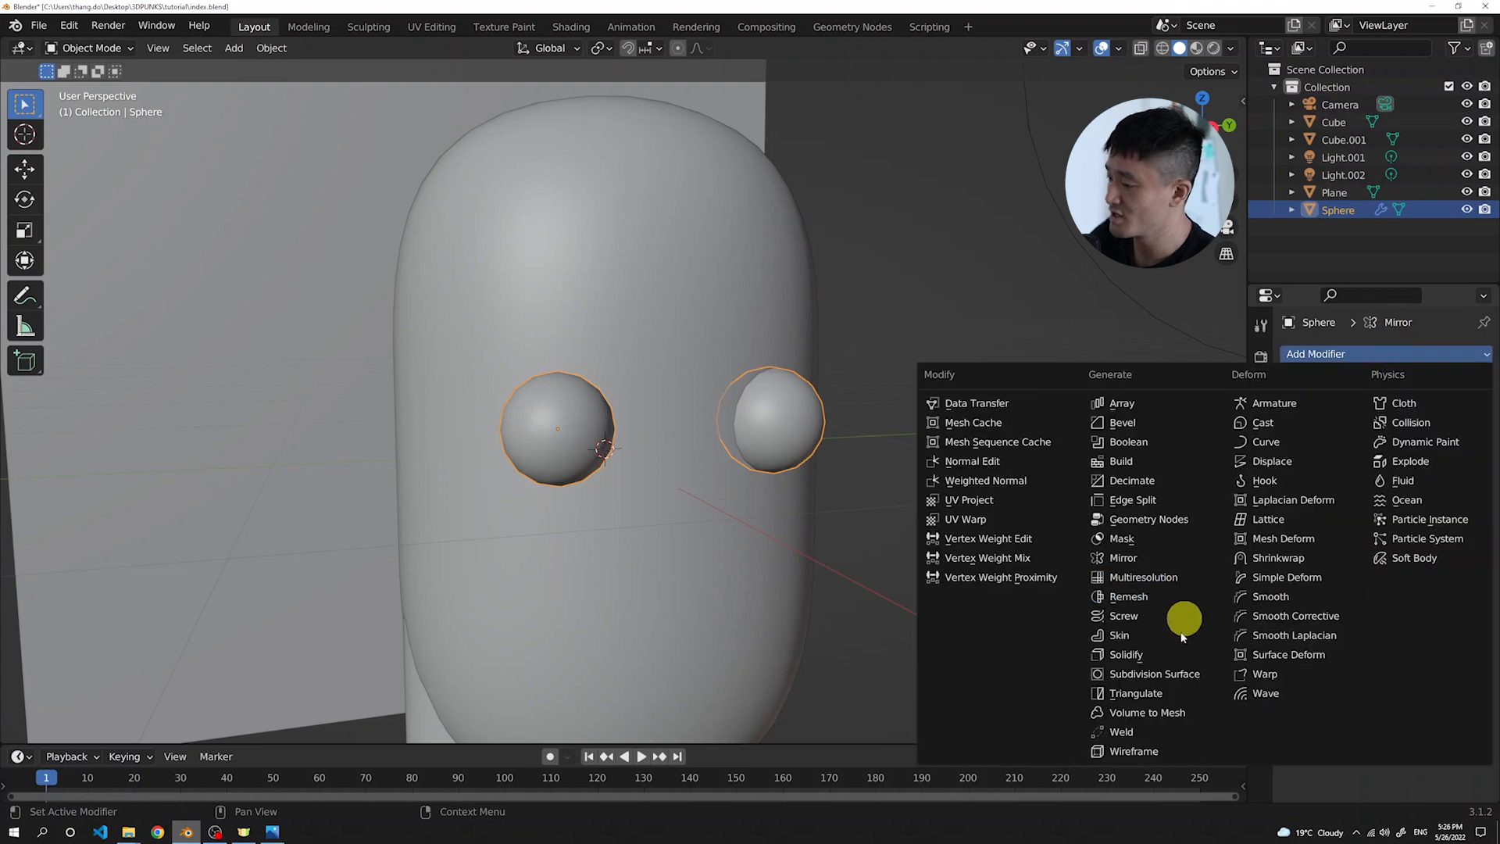
pyautogui.click(1171, 676)
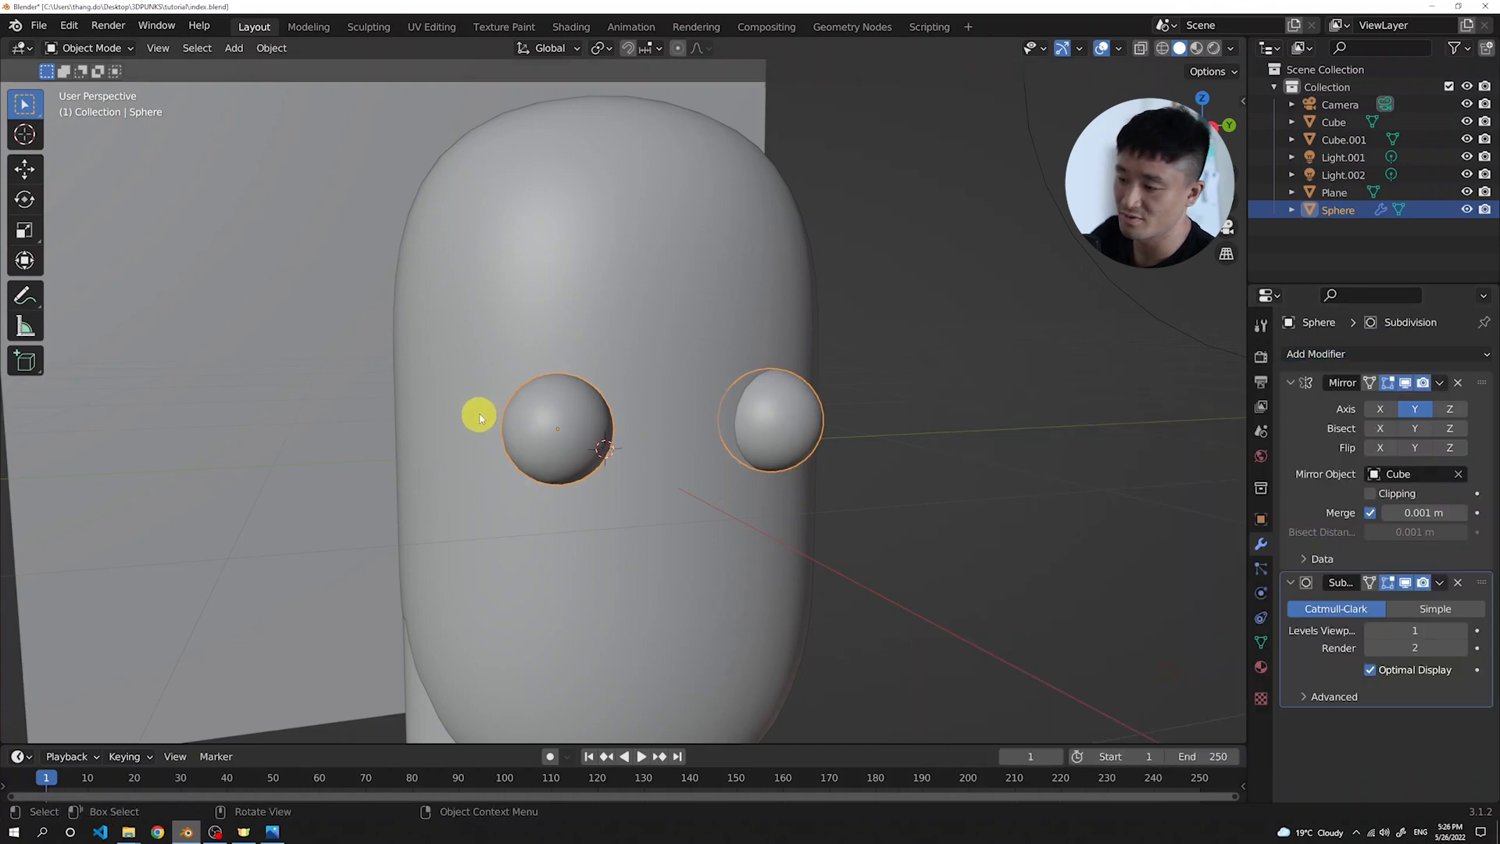
pyautogui.moveTo(659, 378); pyautogui.dragTo(669, 430, button='middle')
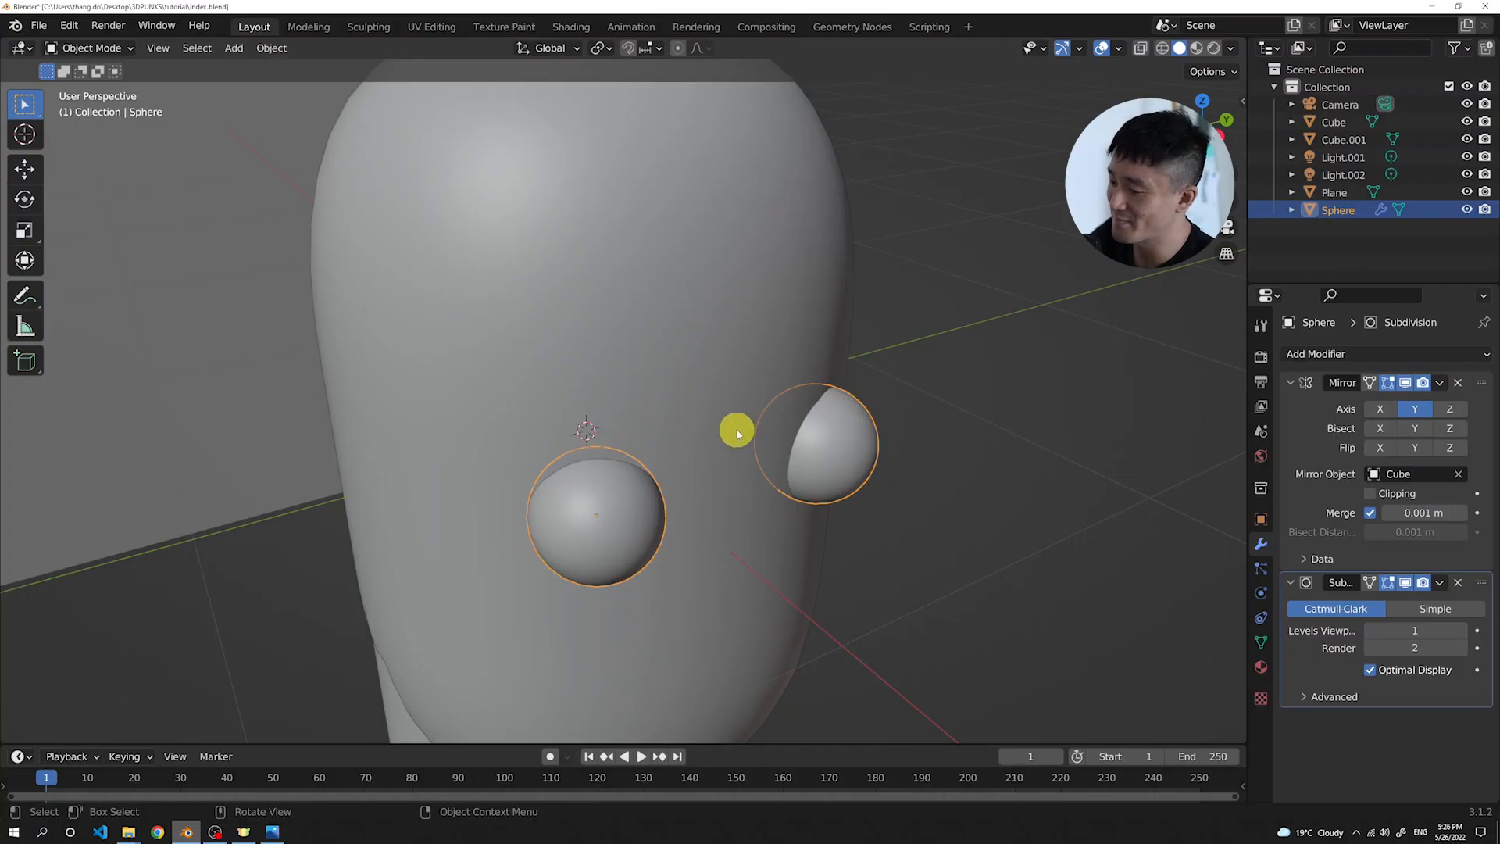
pyautogui.press('Tab')
pyautogui.moveTo(728, 429); pyautogui.dragTo(670, 438, button='middle')
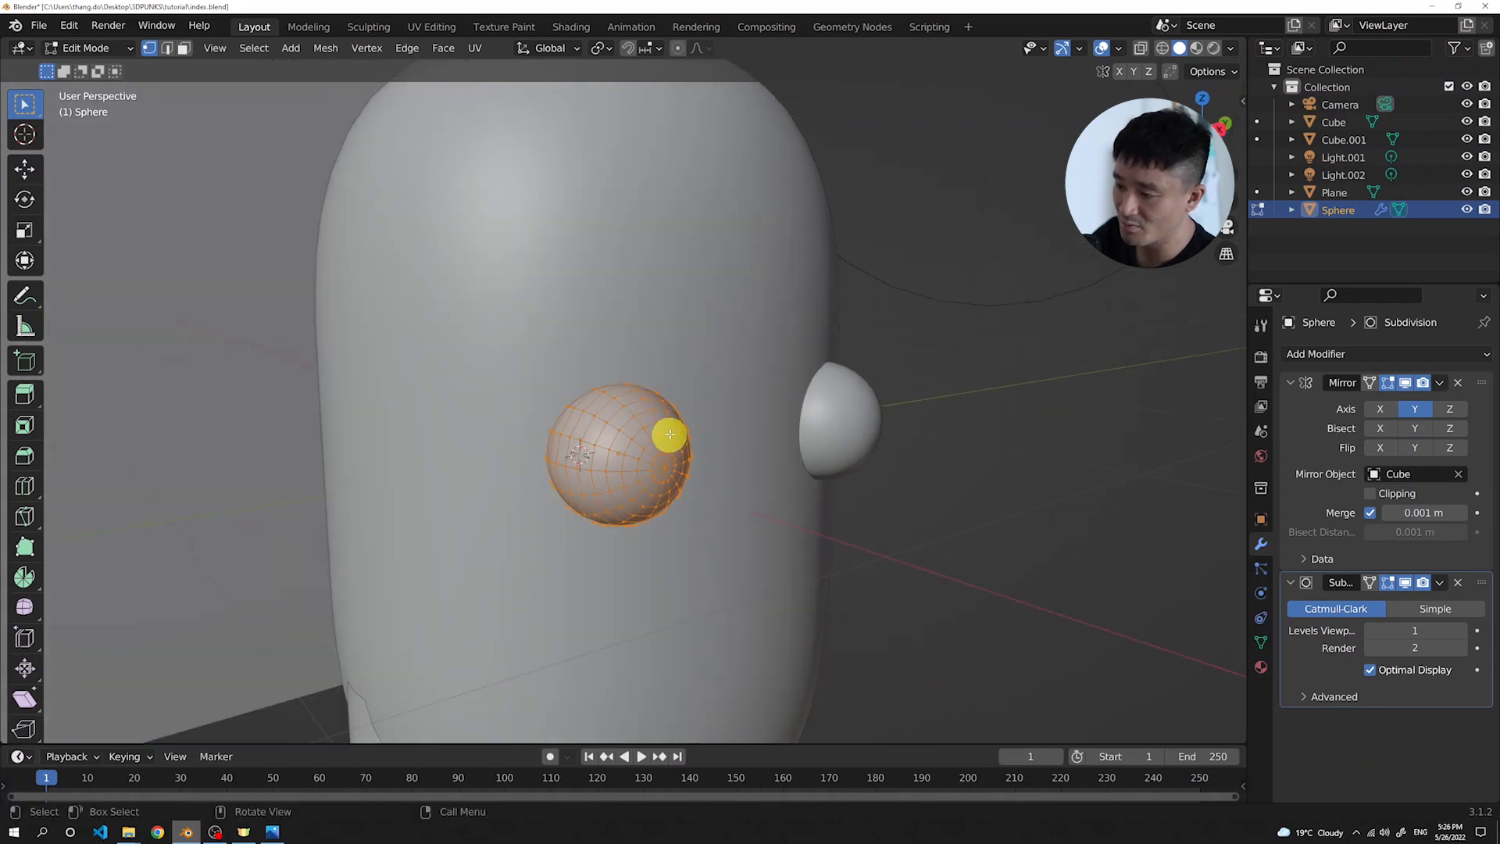
pyautogui.press('Tab')
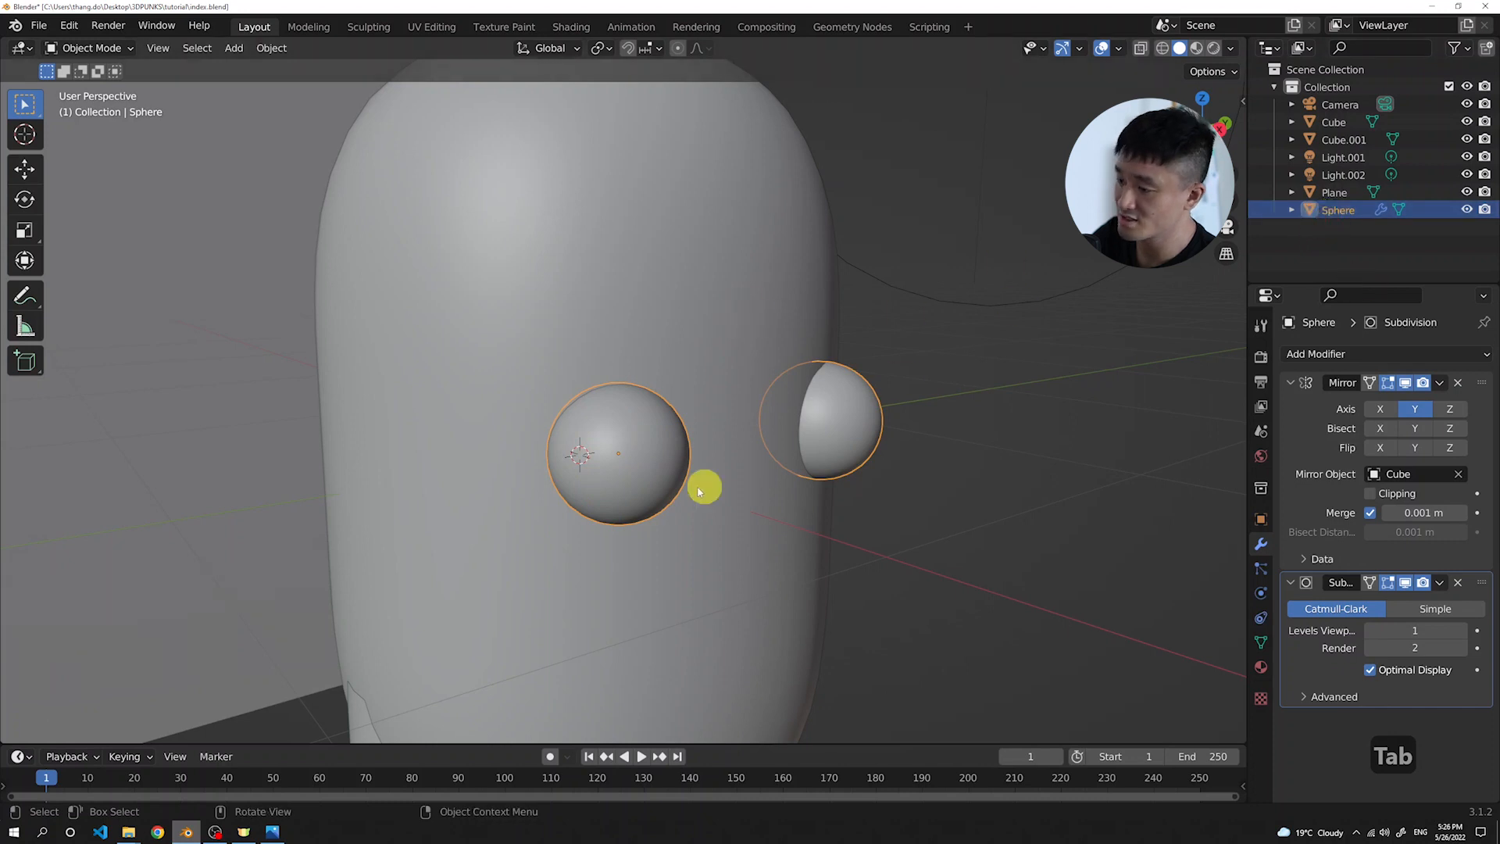
# Duplicate the eye sphere with its modifiers, leaving the copy exactly in place
pyautogui.click(653, 453)
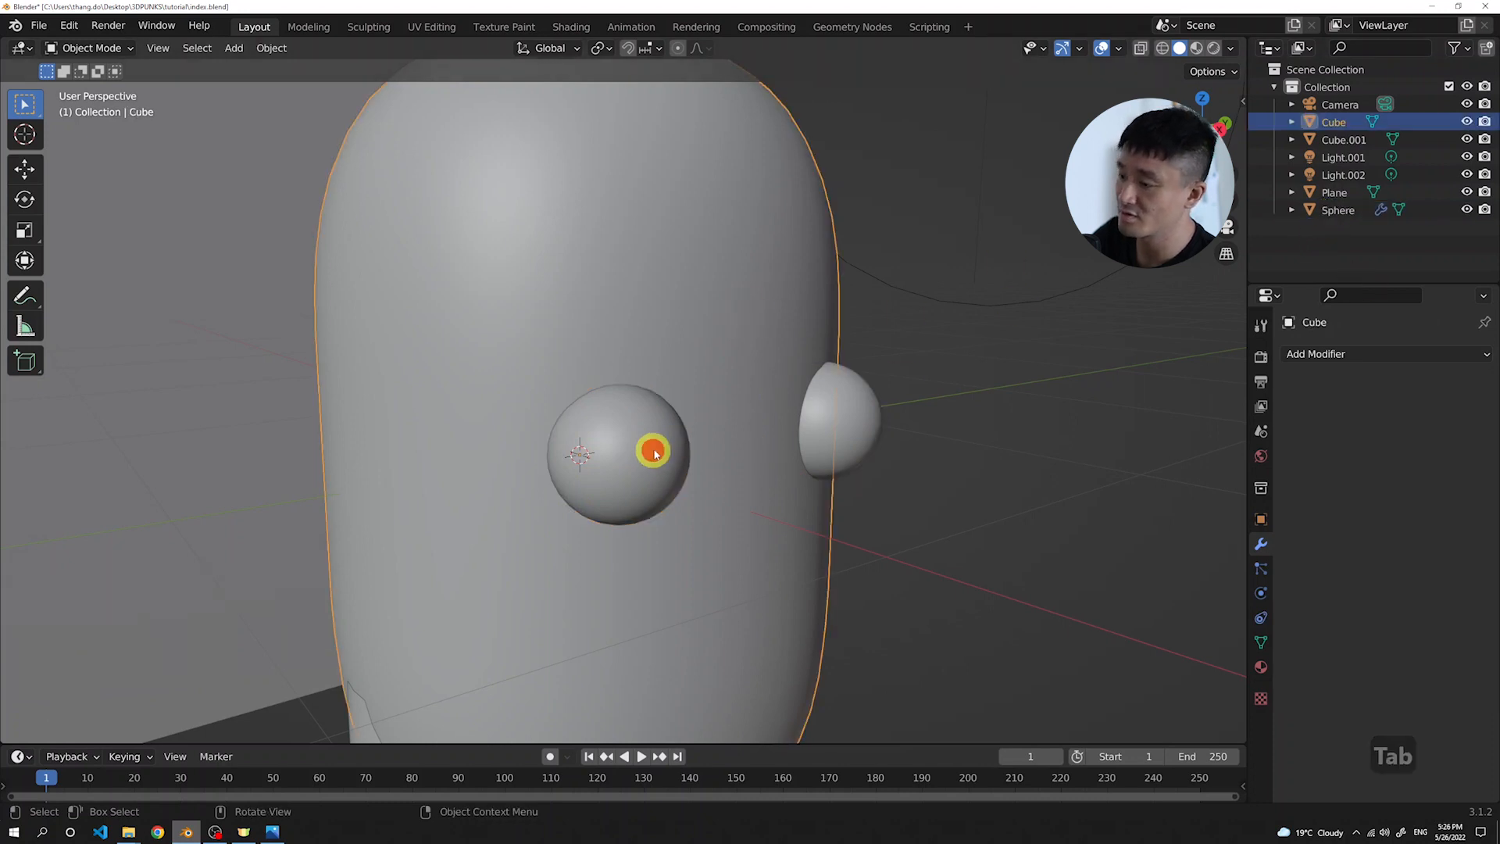
pyautogui.click(654, 453)
pyautogui.hotkey('shift', 'd')
pyautogui.rightClick(654, 453)
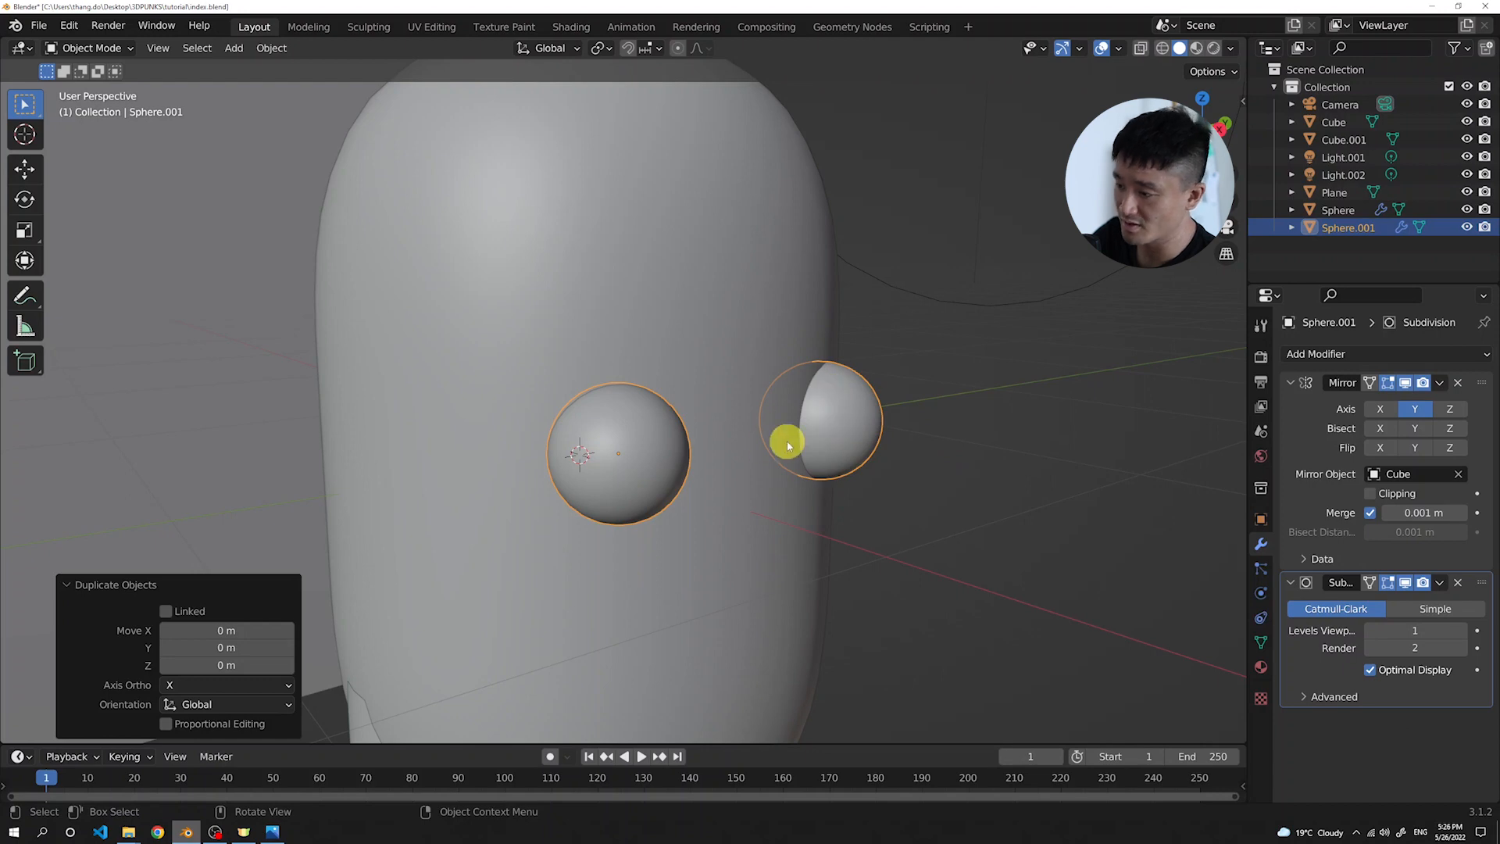
# Rotate the duplicate eye sphere's entire mesh -90° about the global Y axis in Edit Mode
pyautogui.press('Tab')
pyautogui.scroll(3, 714, 445)
pyautogui.scroll(-3, 714, 445)
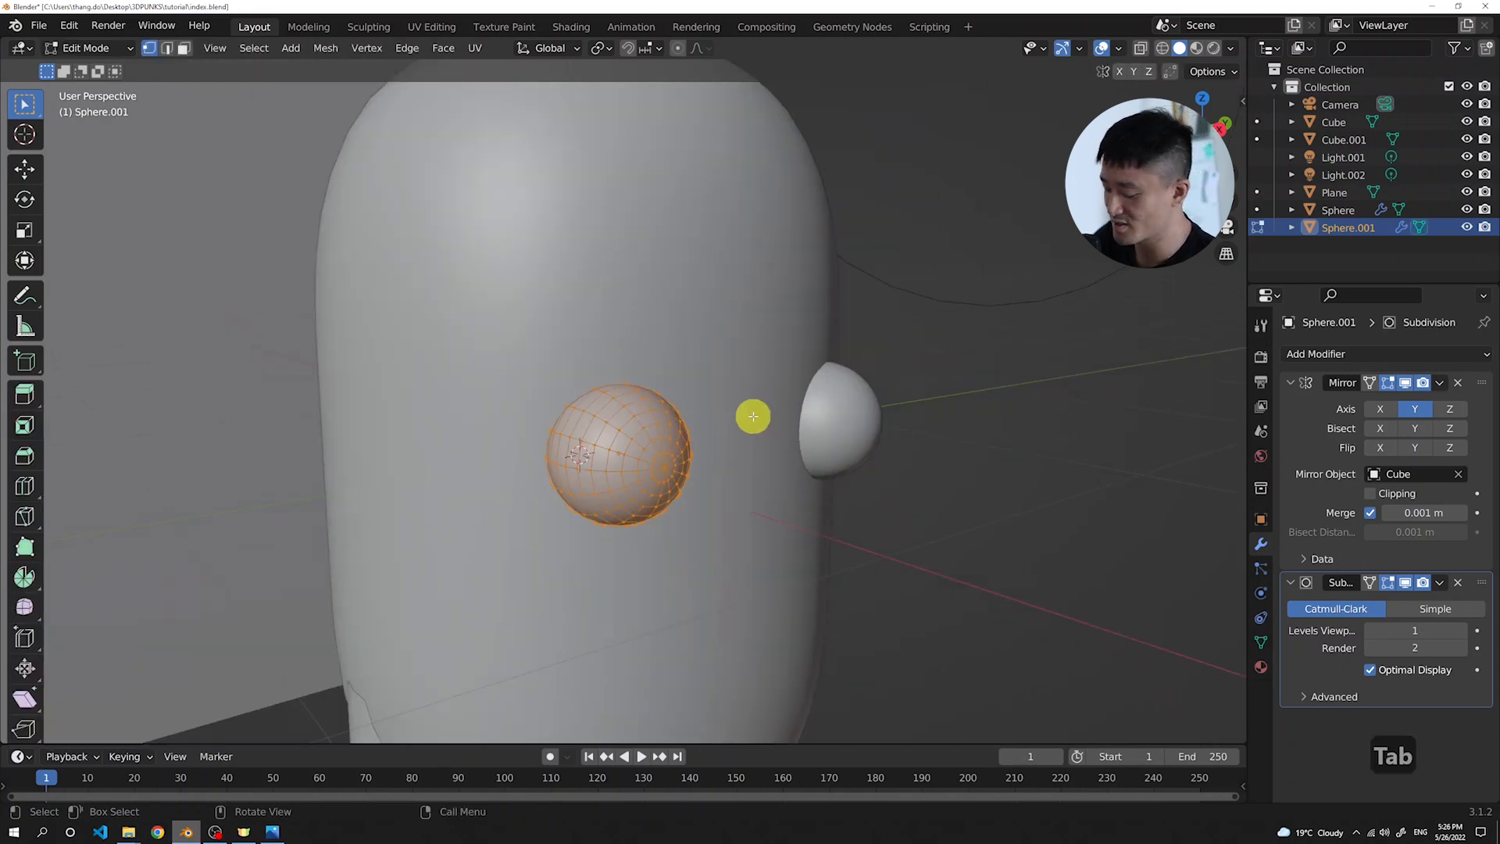
pyautogui.press('r')
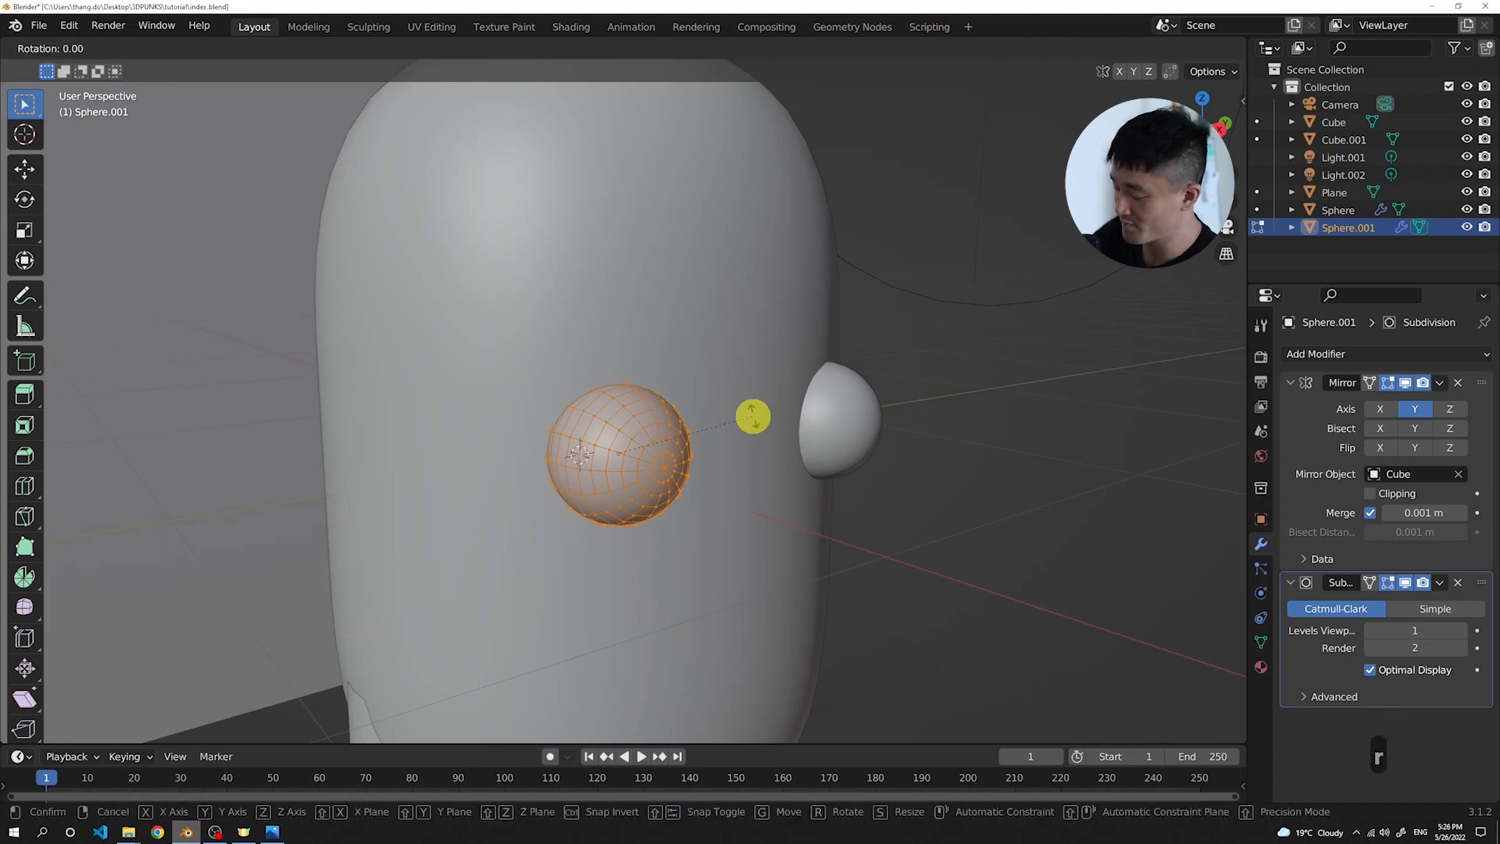
pyautogui.write('y')
pyautogui.write('-90')
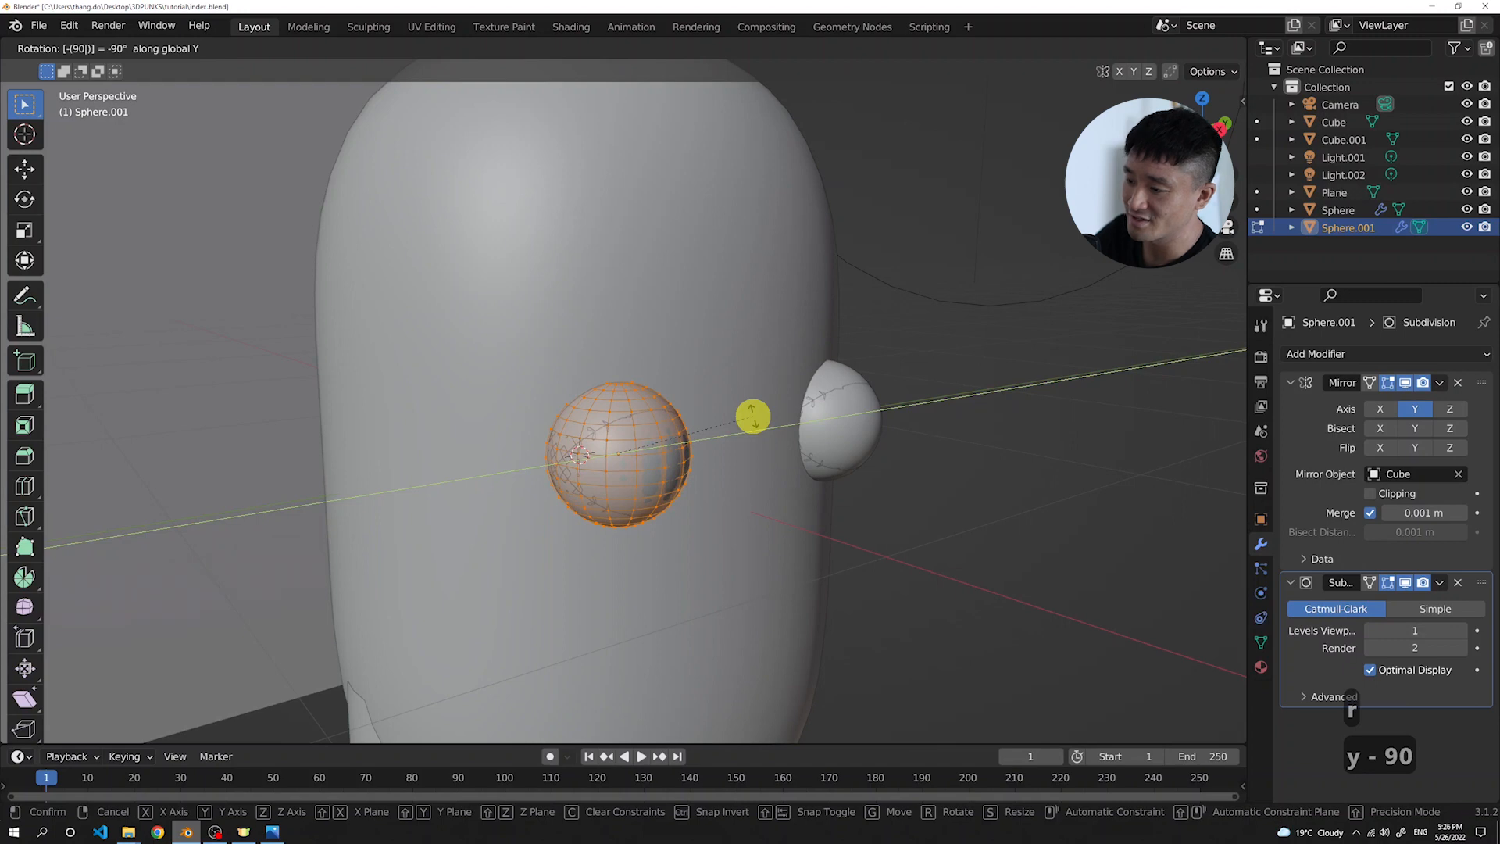
pyautogui.press('Return')
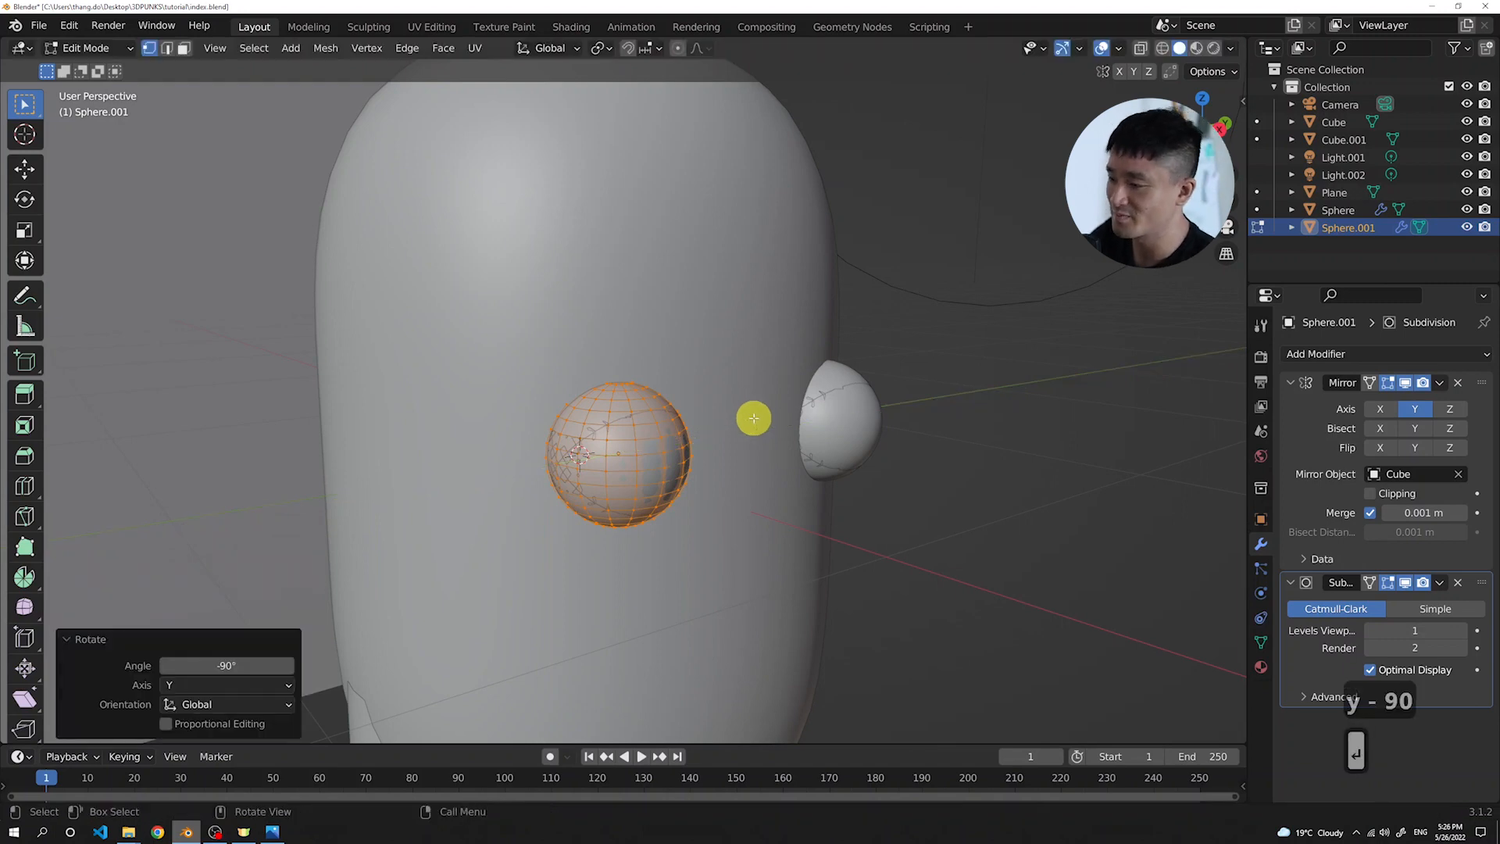
pyautogui.moveTo(734, 409); pyautogui.dragTo(698, 423, button='middle')
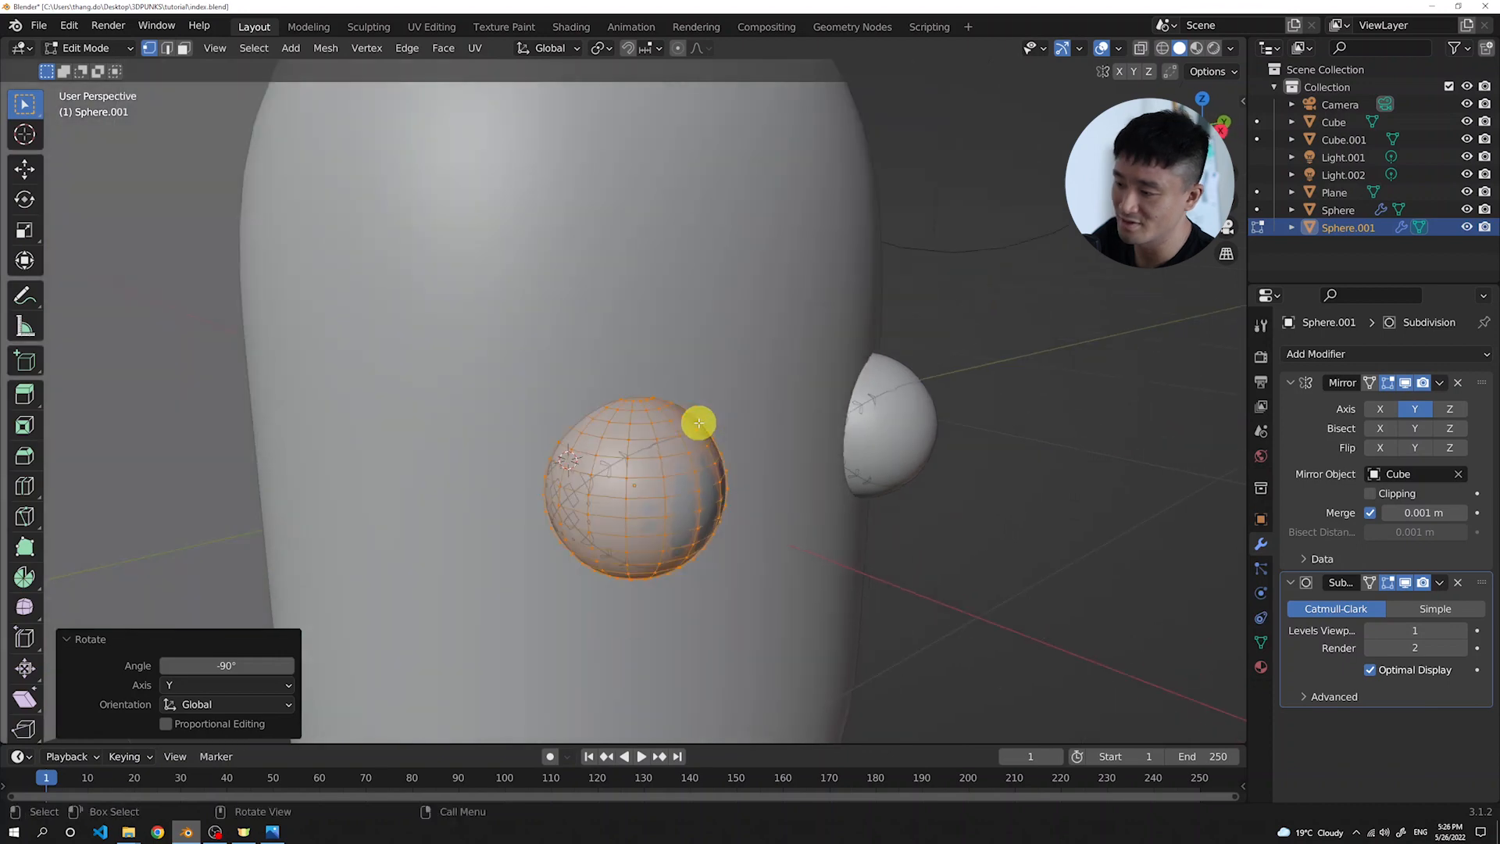
pyautogui.scroll(1, 672, 461)
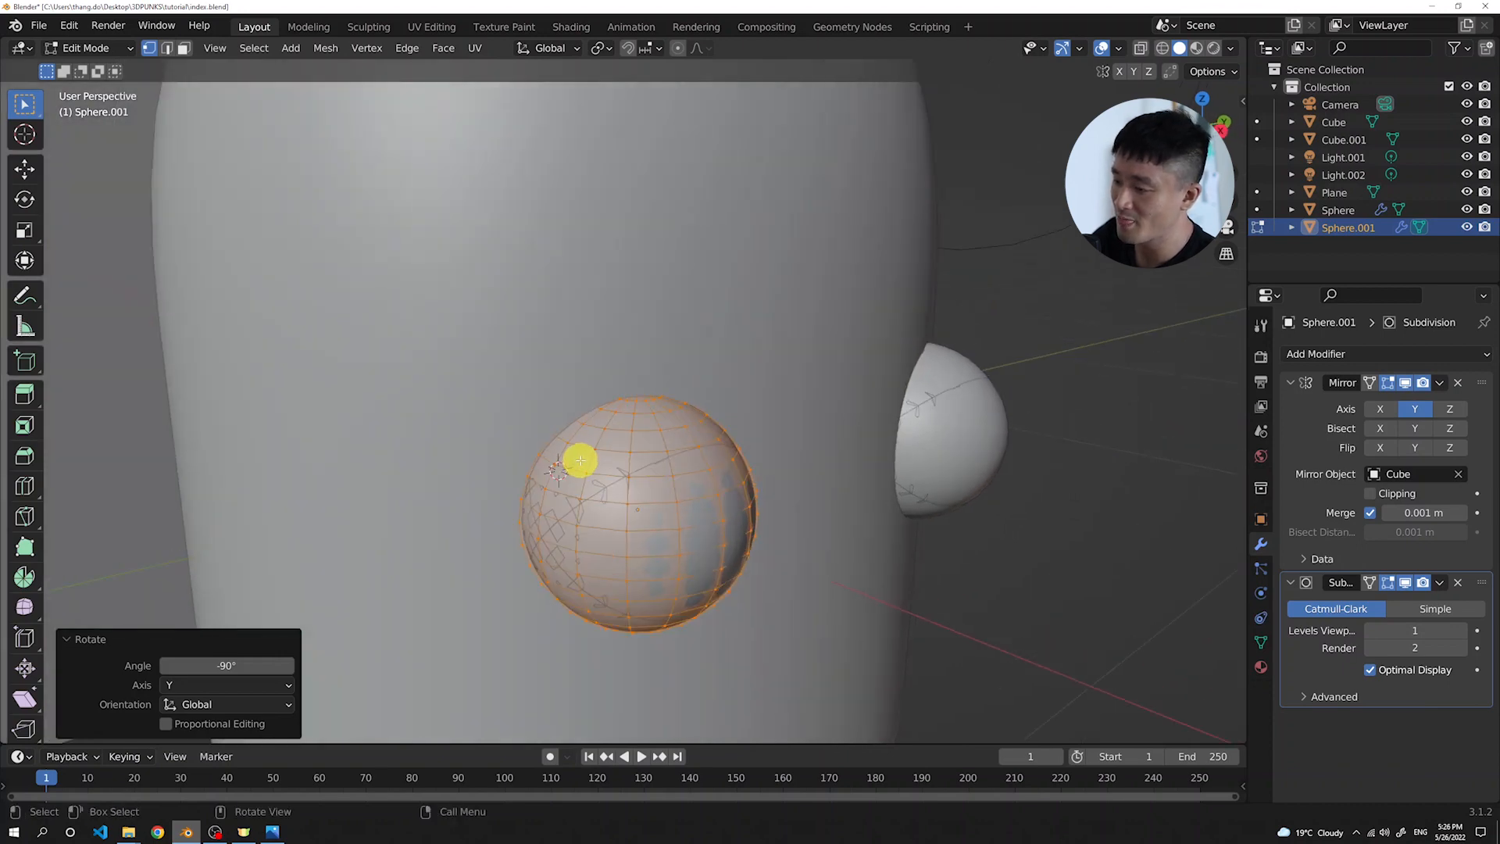
# Delete the vertices of the duplicate eye sphere's lower half, using X-ray in the right orthographic view, keeping the equator ring
pyautogui.press('KP_3')
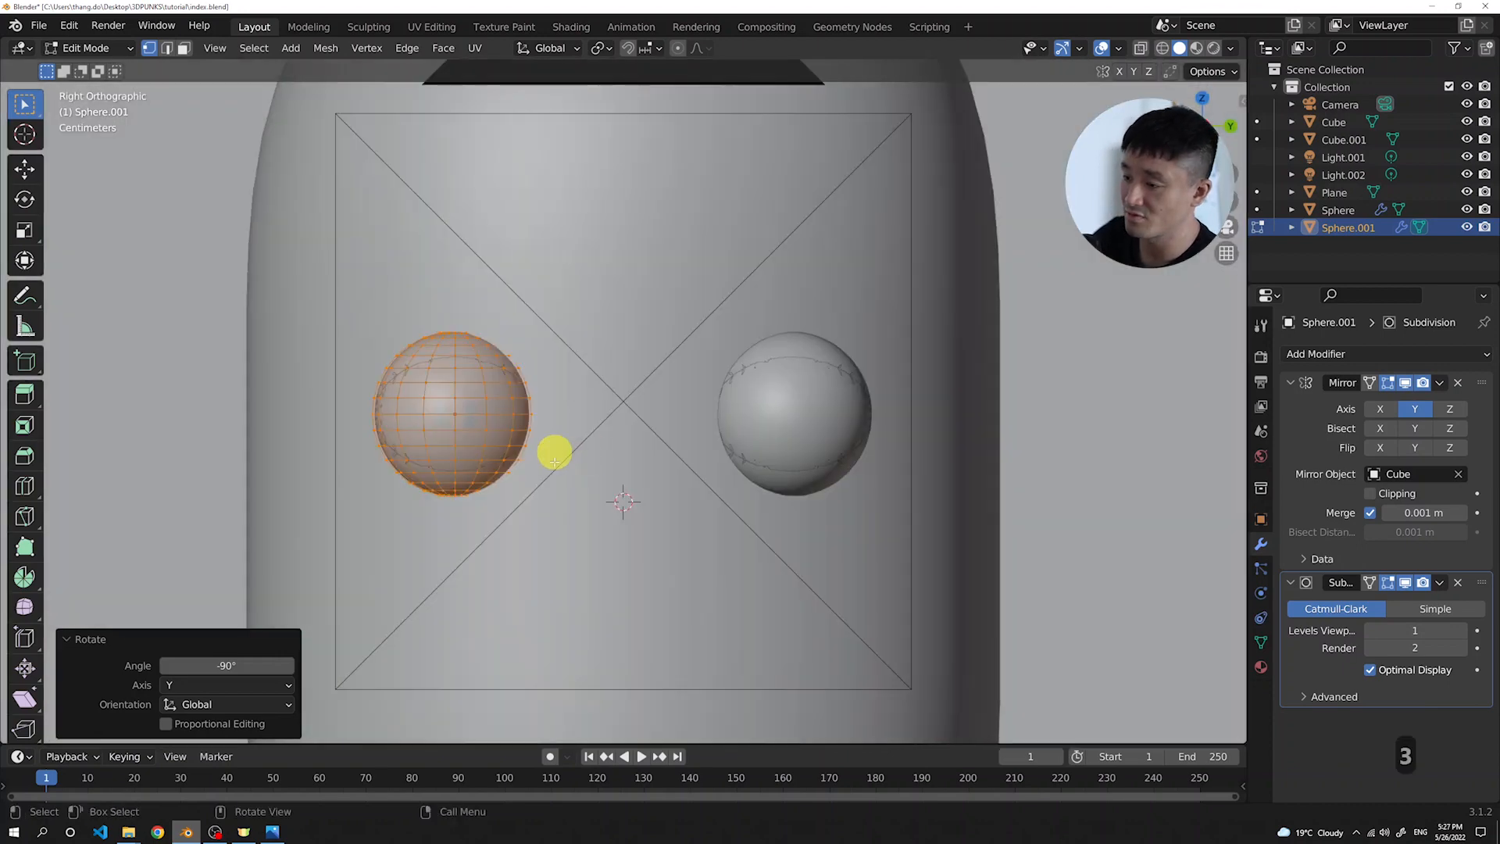
pyautogui.scroll(1, 488, 425)
pyautogui.keyDown('shift'); pyautogui.moveTo(472, 424); pyautogui.dragTo(666, 424, button='middle'); pyautogui.keyUp('shift')
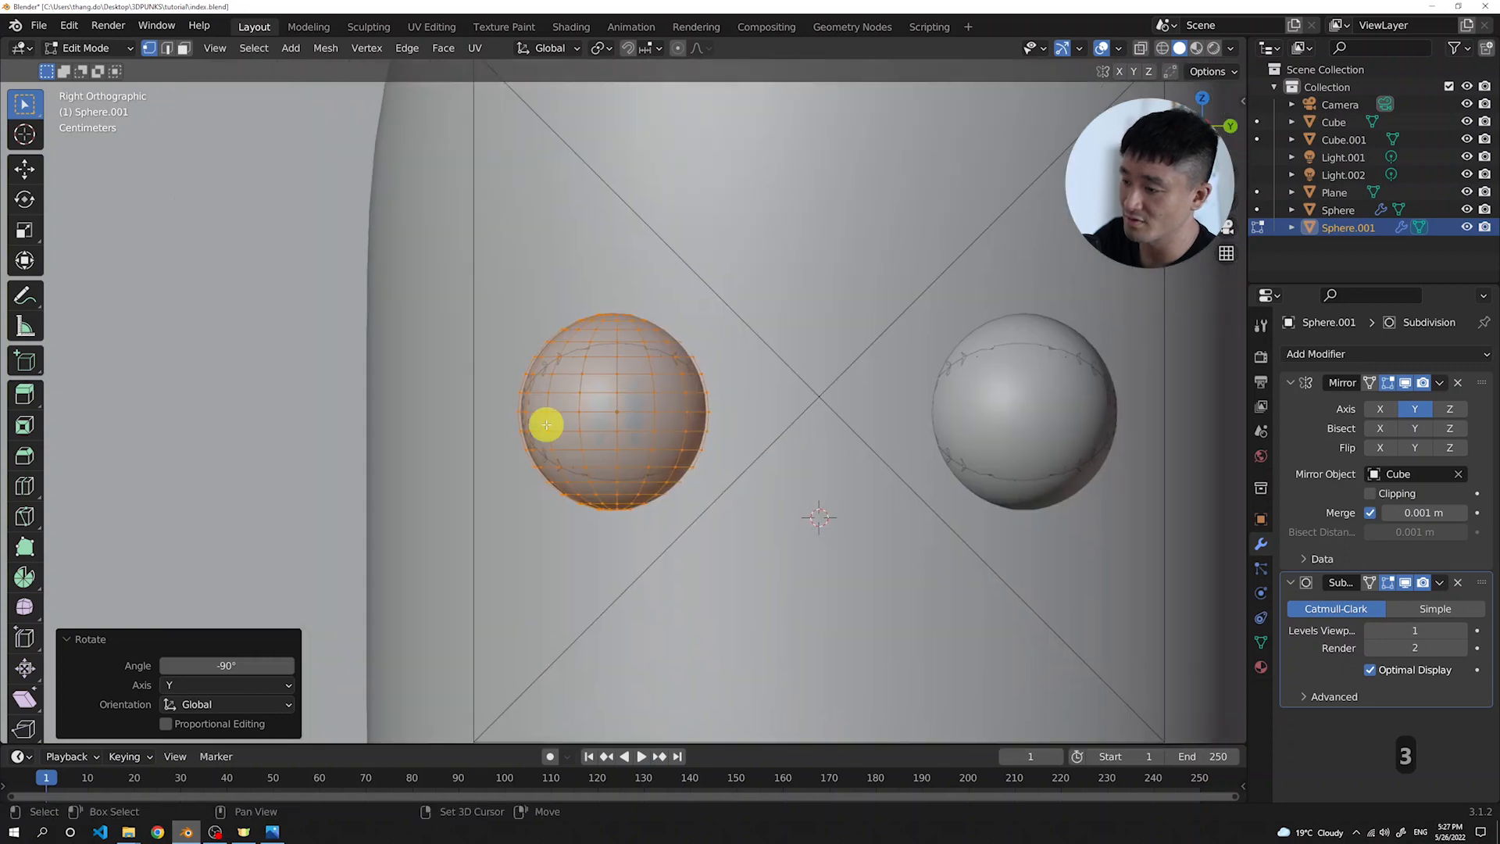
pyautogui.scroll(1, 466, 426)
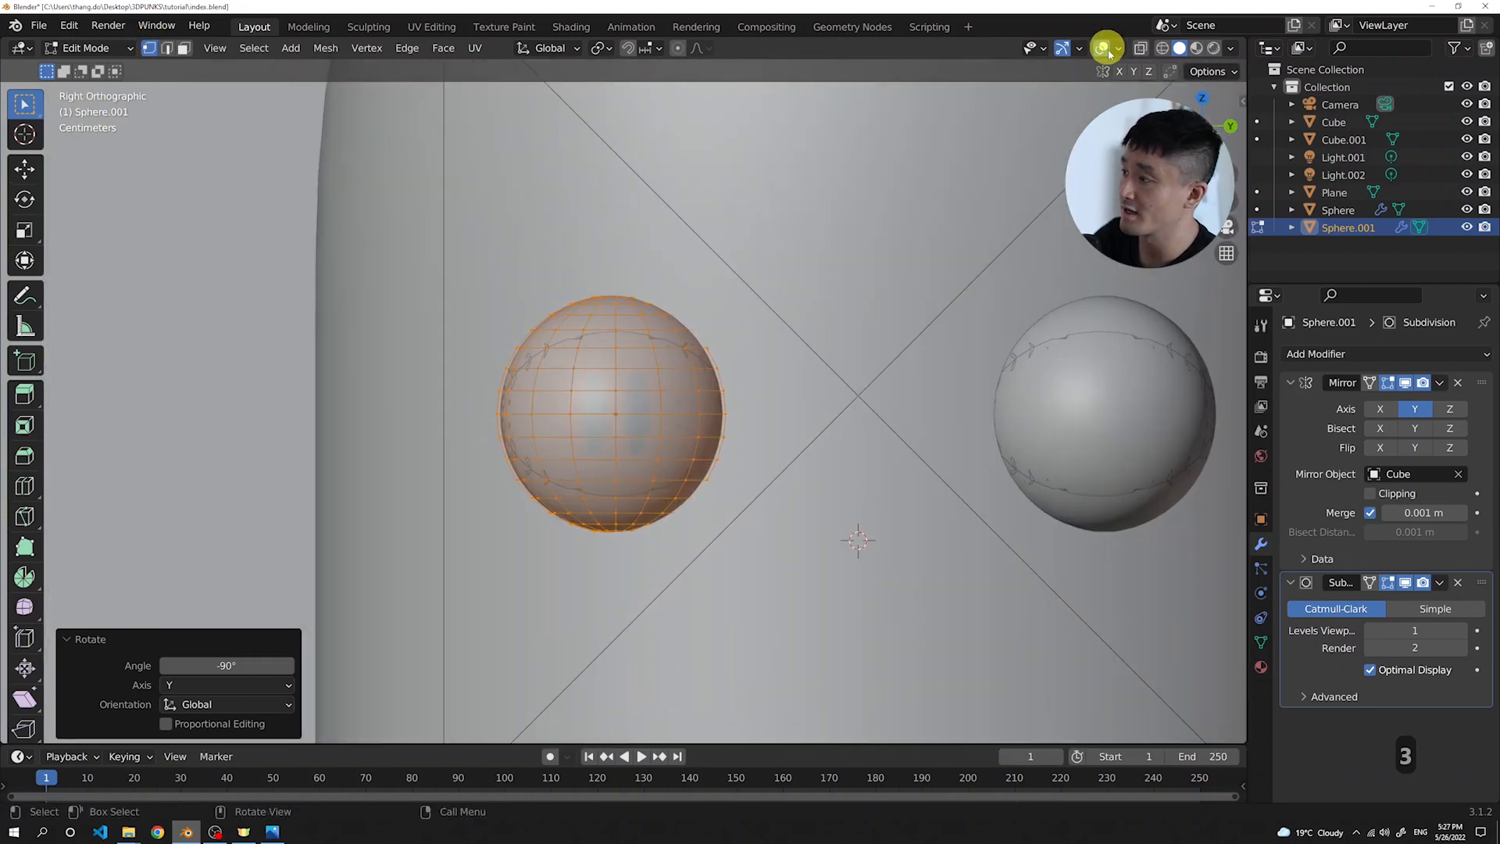
pyautogui.click(1140, 51)
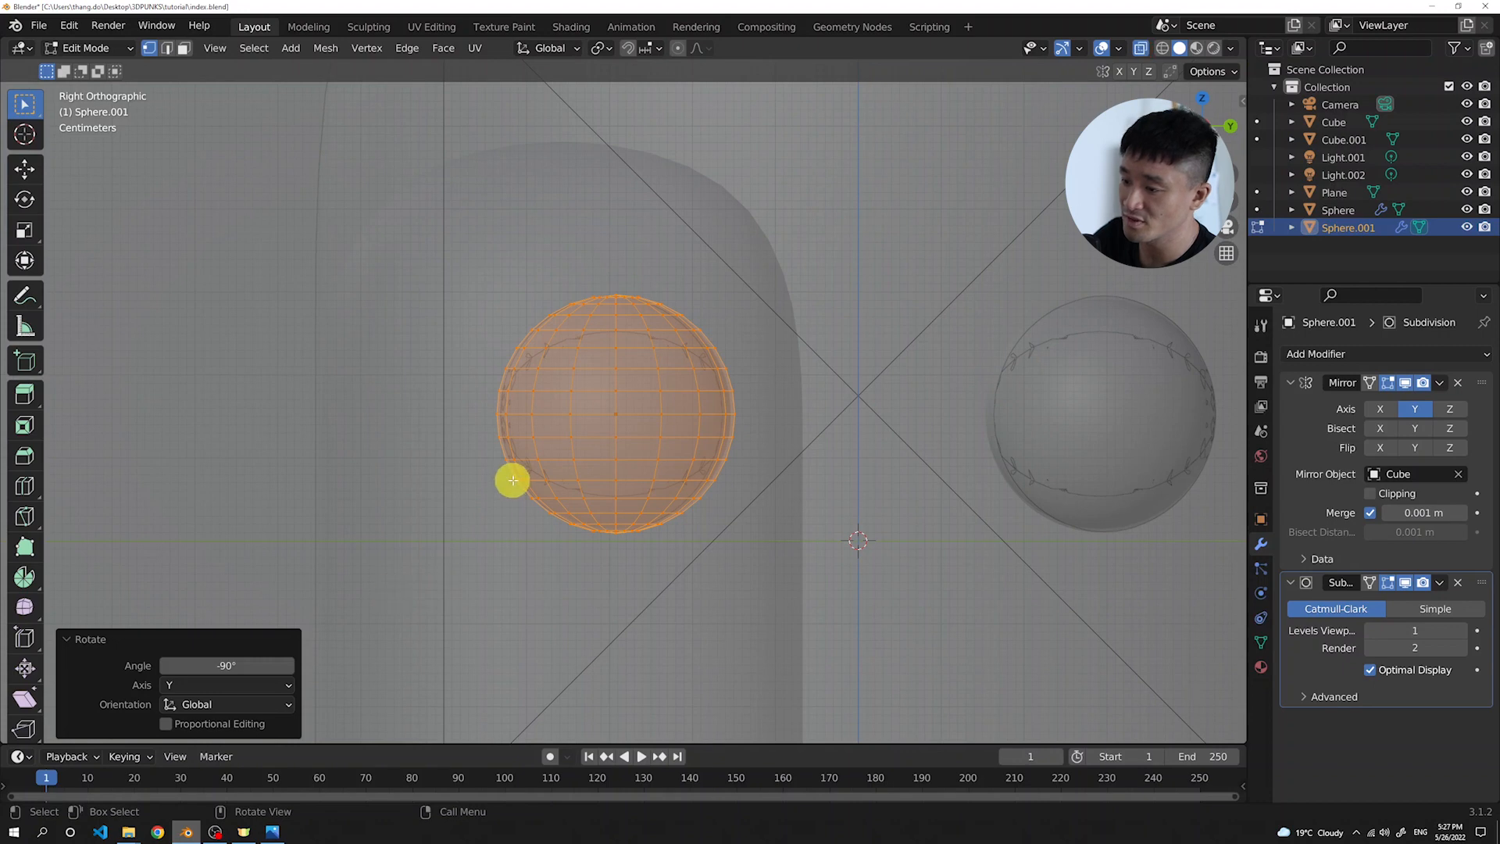
pyautogui.moveTo(443, 428); pyautogui.dragTo(825, 569)
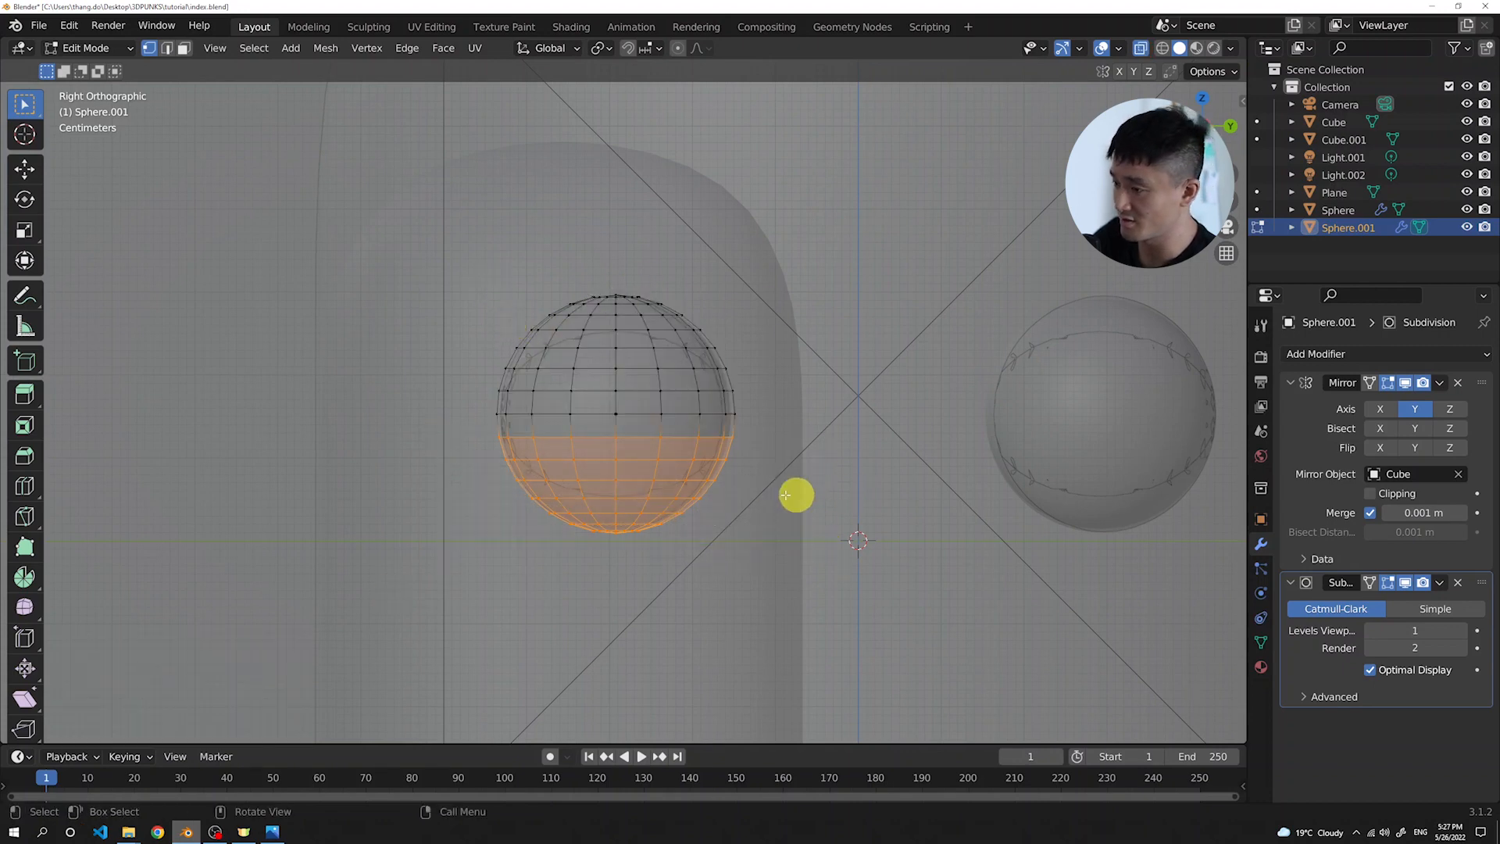
pyautogui.press('x')
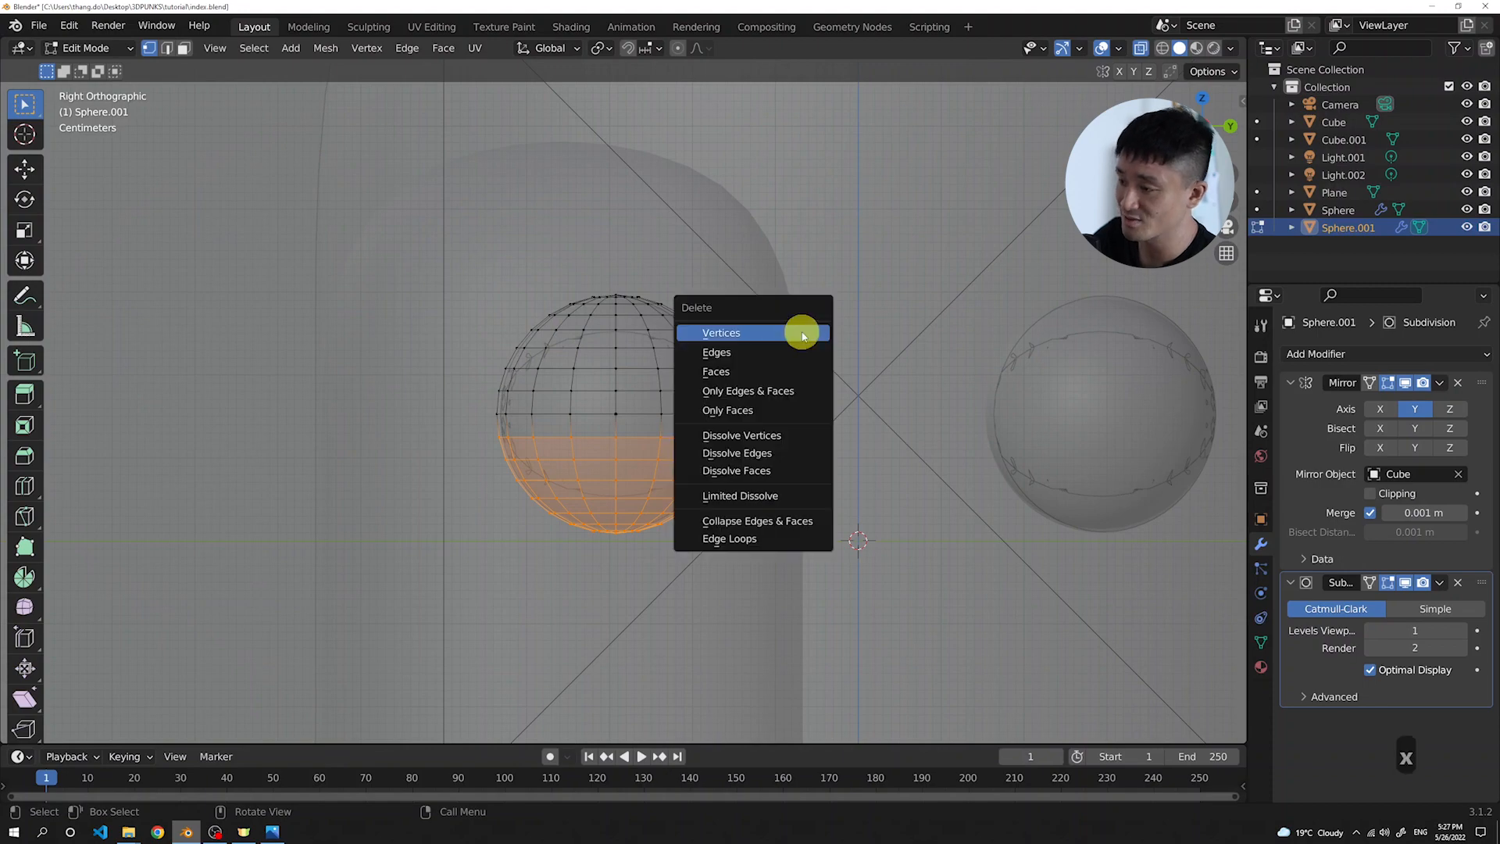
pyautogui.click(802, 333)
pyautogui.moveTo(488, 329); pyautogui.dragTo(729, 438, button='middle')
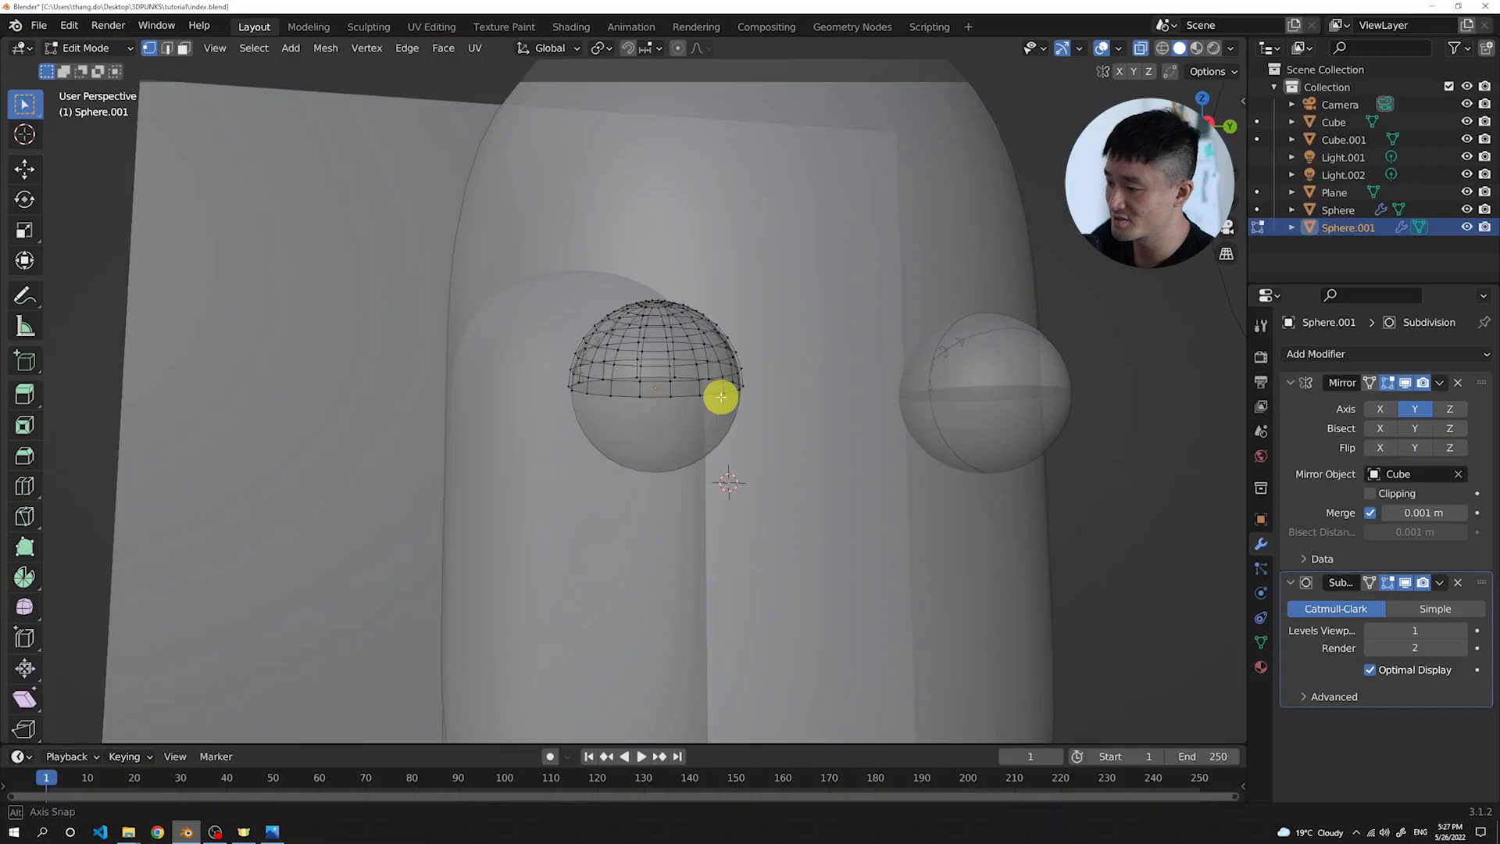
pyautogui.moveTo(622, 352); pyautogui.dragTo(703, 411, button='middle')
pyautogui.scroll(4, 703, 412)
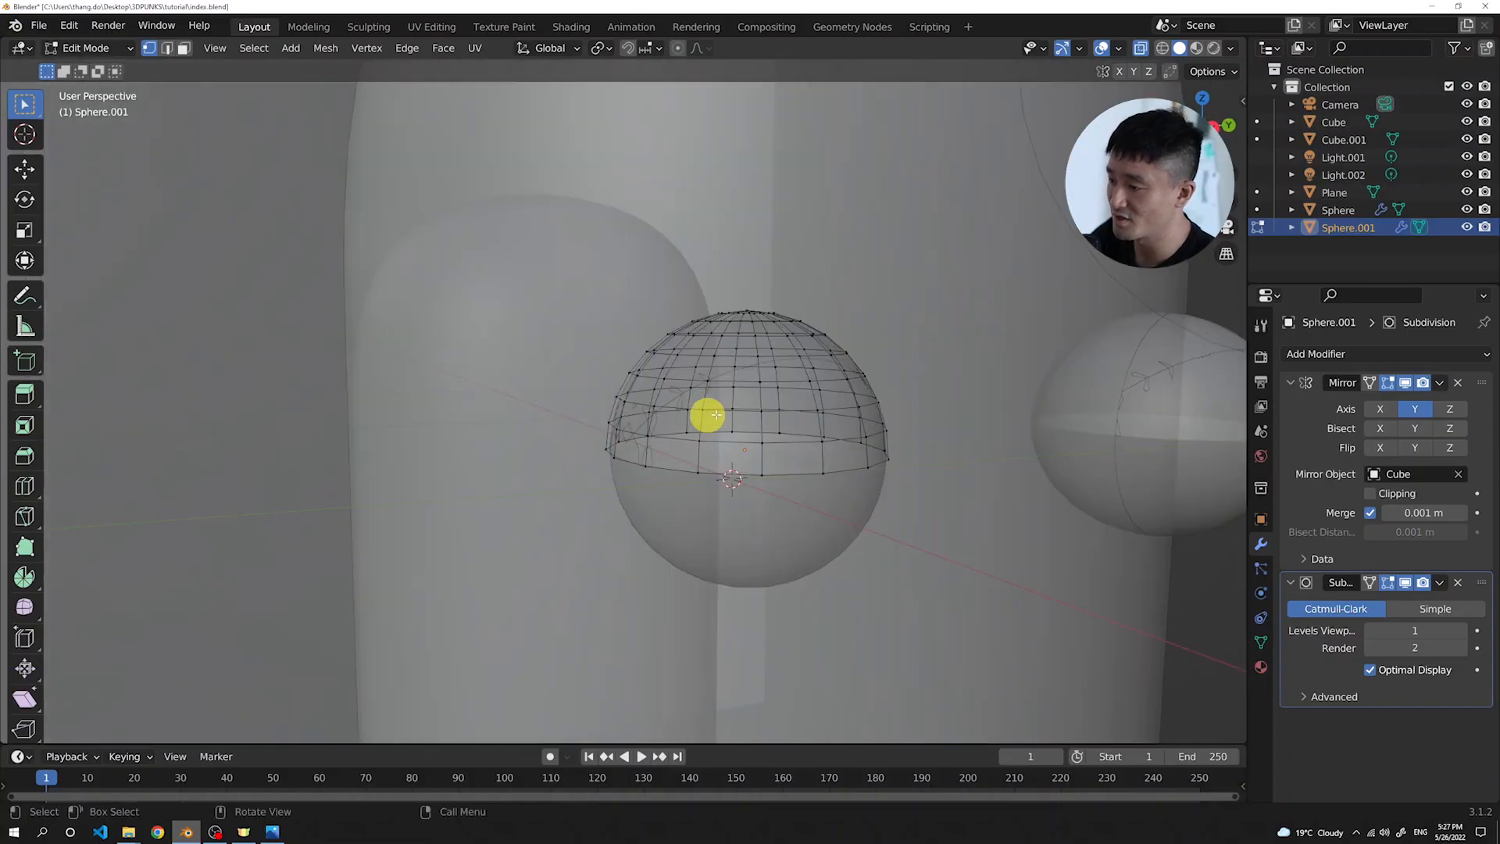
# Scale the whole remaining half-sphere mesh up by about 1.09, return to Object Mode and turn off X-ray
pyautogui.press('a')
pyautogui.moveTo(844, 392)
pyautogui.mouseDown(button='middle')
pyautogui.moveTo(837, 375)
pyautogui.moveTo(839, 388)
pyautogui.mouseUp(button='middle')
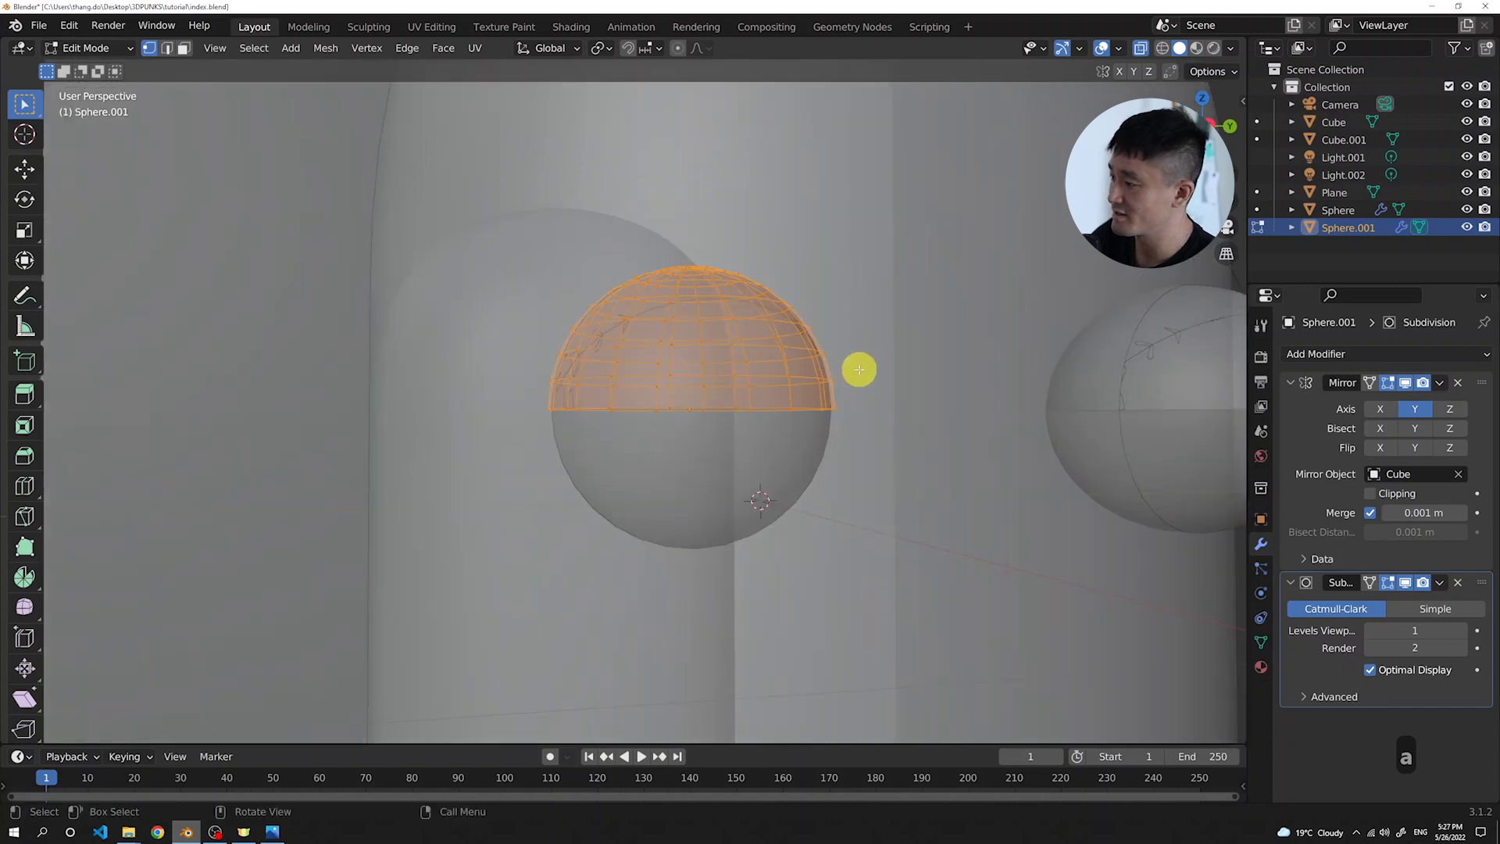
pyautogui.press('s')
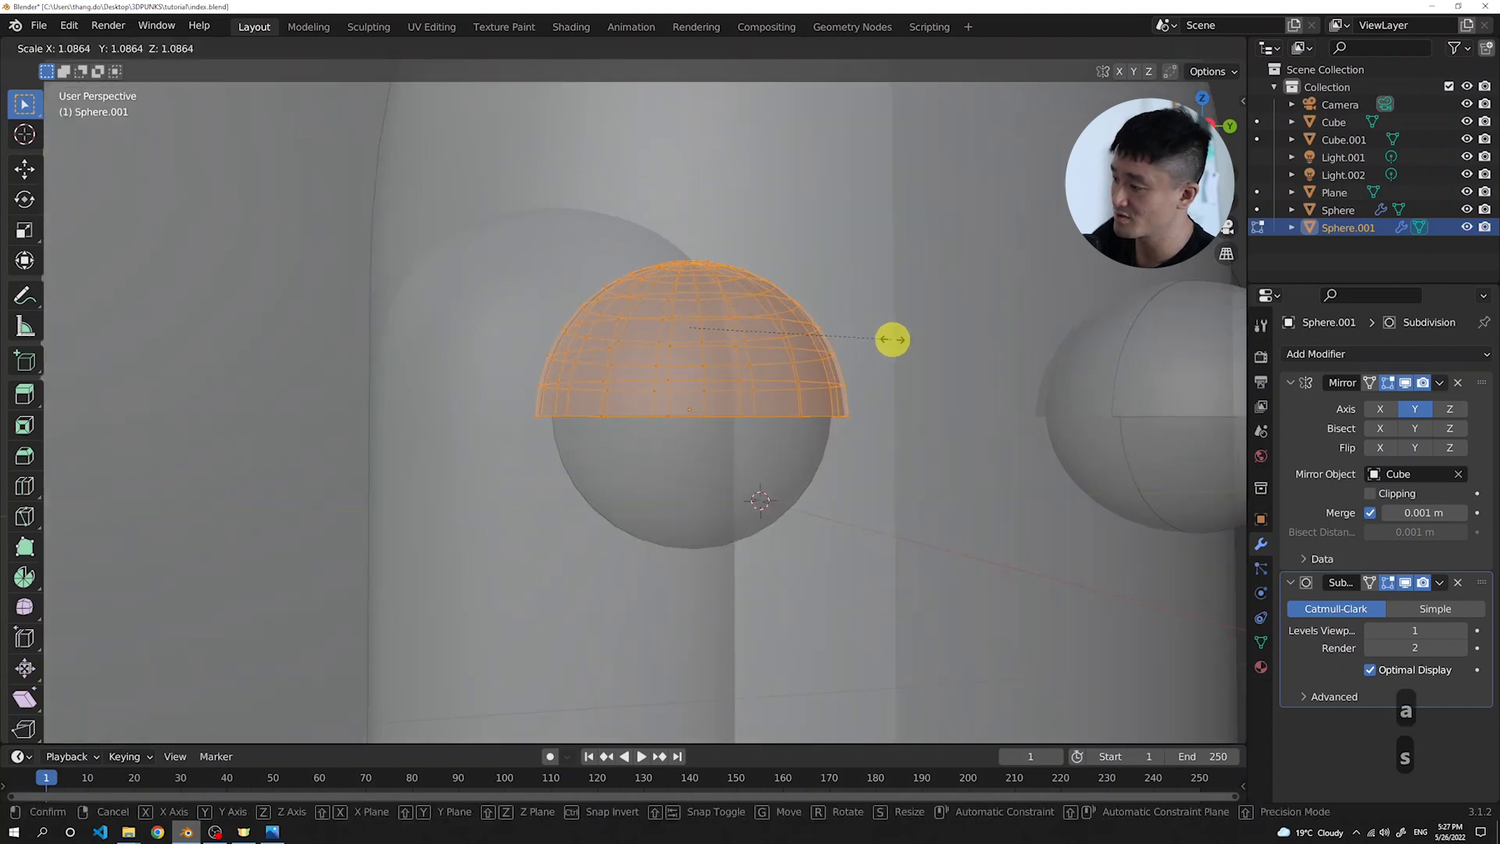
pyautogui.click(896, 339)
pyautogui.moveTo(884, 295); pyautogui.dragTo(928, 312, button='middle')
pyautogui.scroll(-2, 913, 334)
pyautogui.press('Tab')
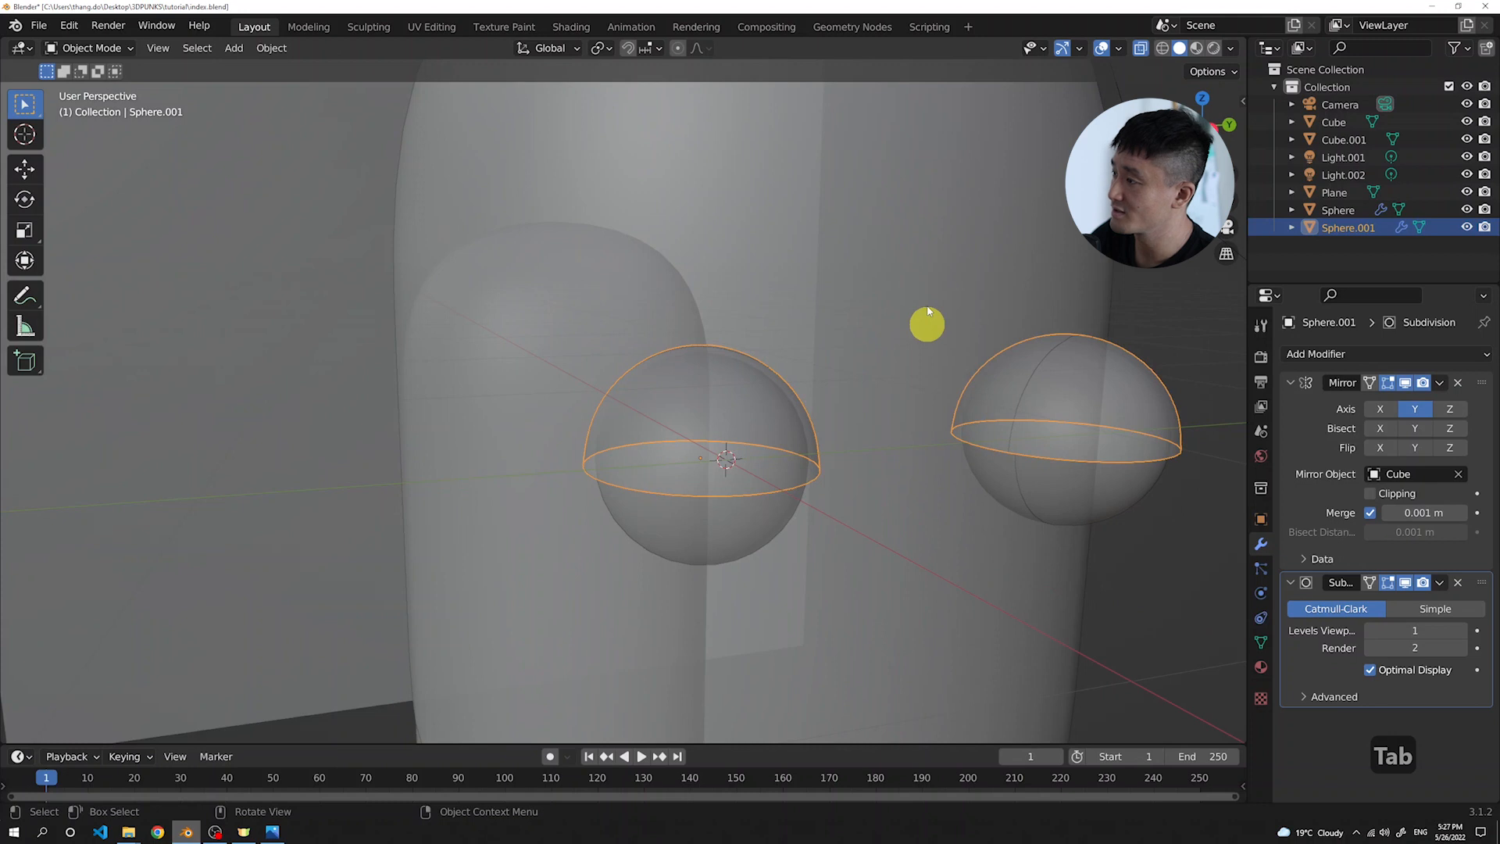
pyautogui.click(1142, 47)
pyautogui.scroll(-2, 932, 287)
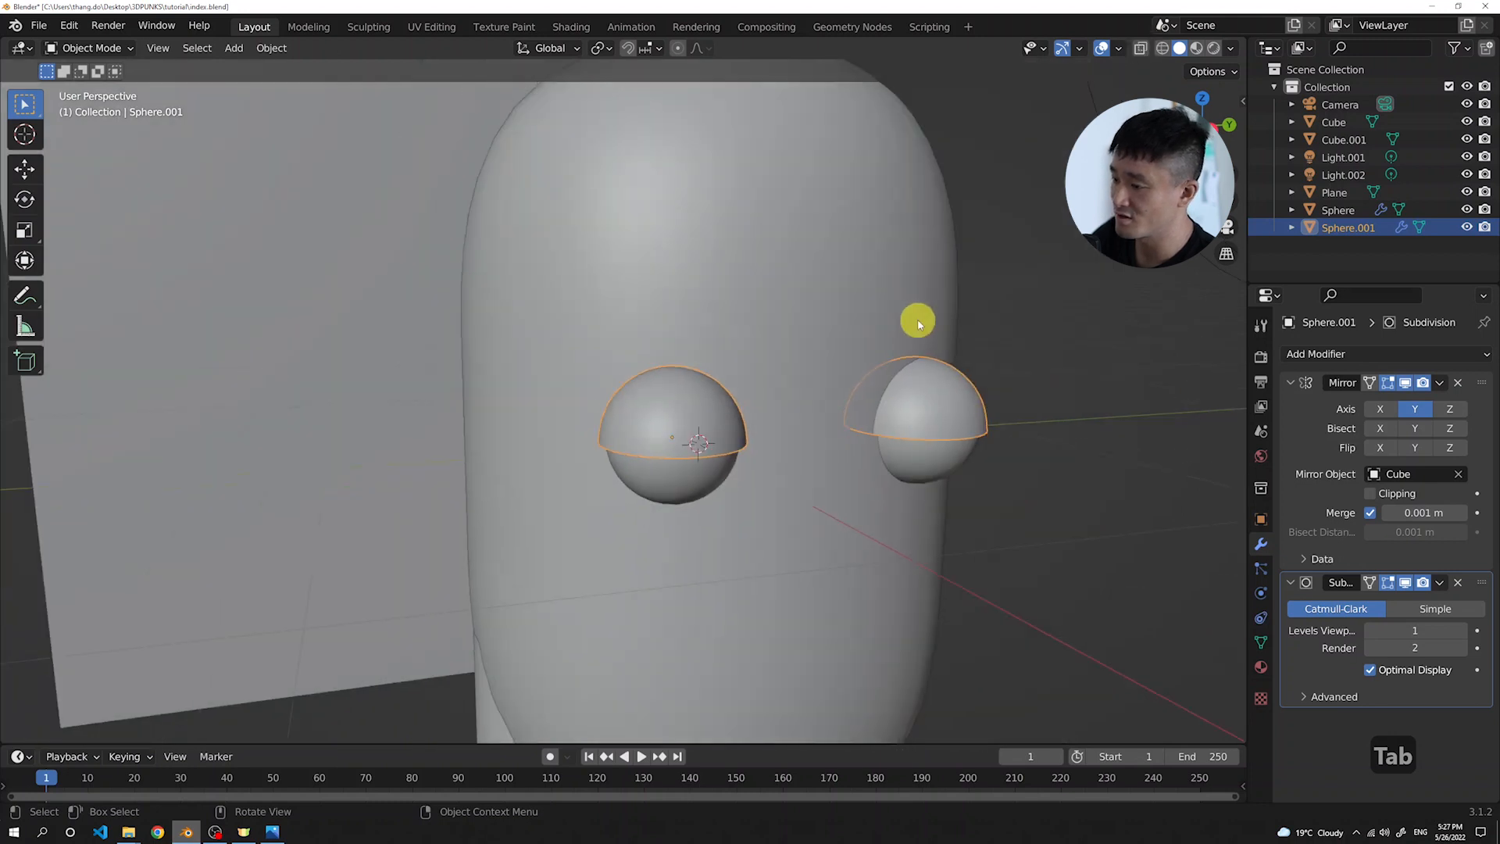
# Add a Solidify modifier to the half-sphere eyelid
pyautogui.moveTo(918, 325); pyautogui.dragTo(924, 275, button='middle')
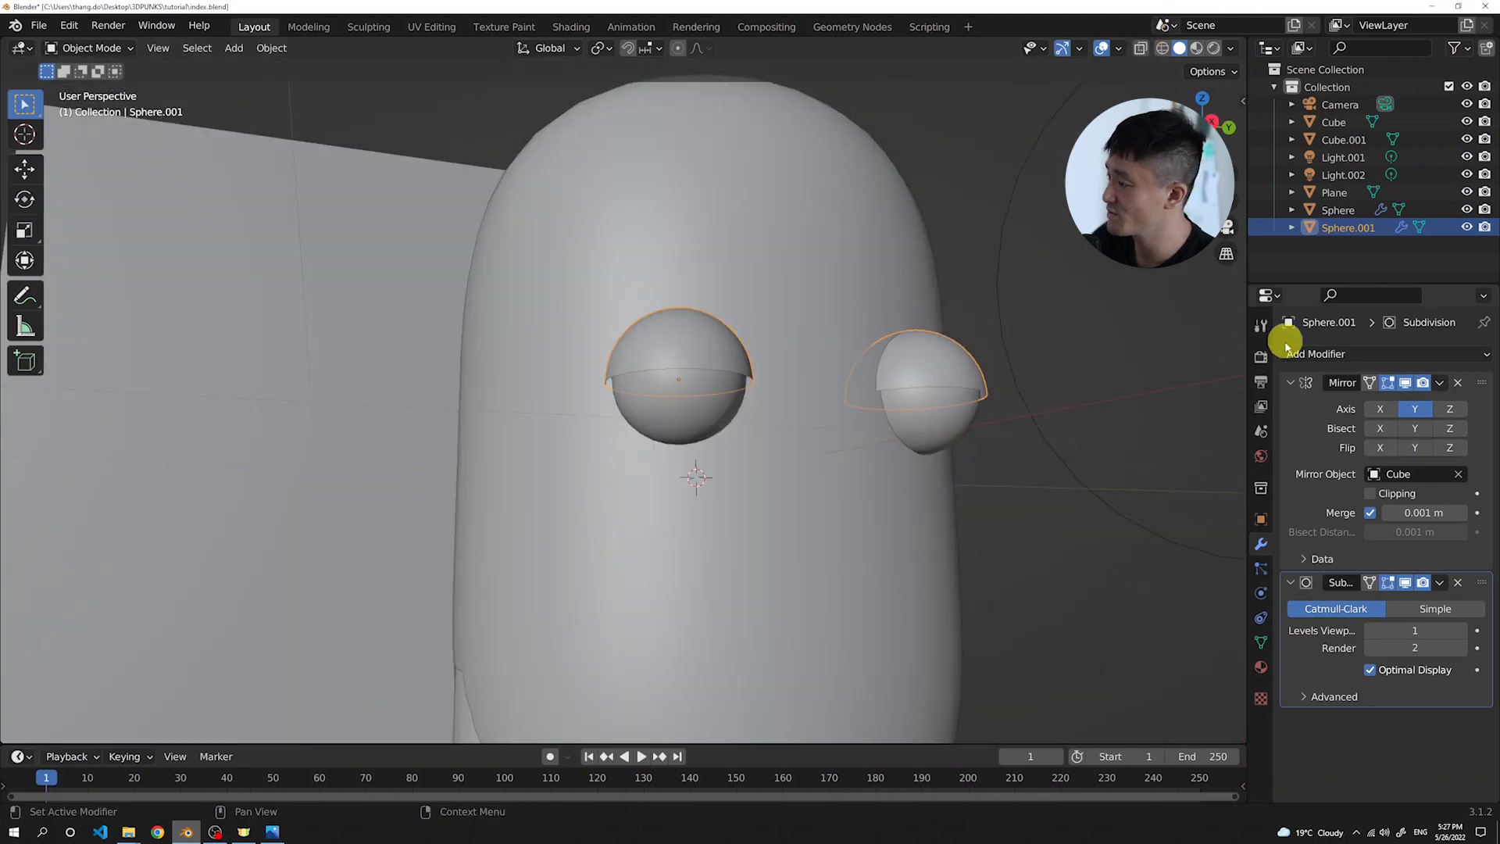
pyautogui.click(1353, 353)
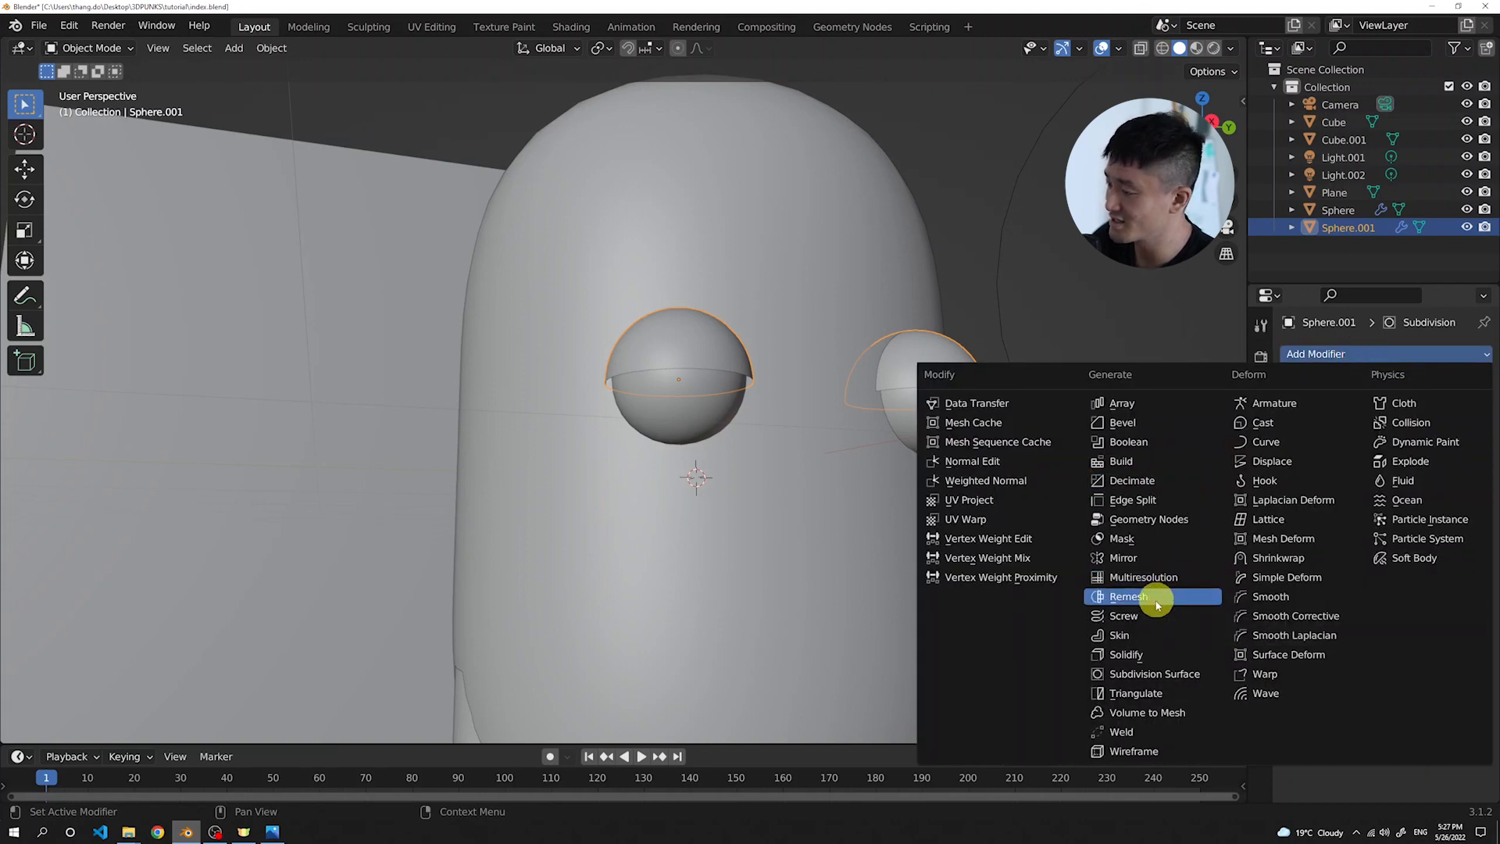
pyautogui.click(1142, 655)
pyautogui.moveTo(771, 352); pyautogui.dragTo(773, 298, button='middle')
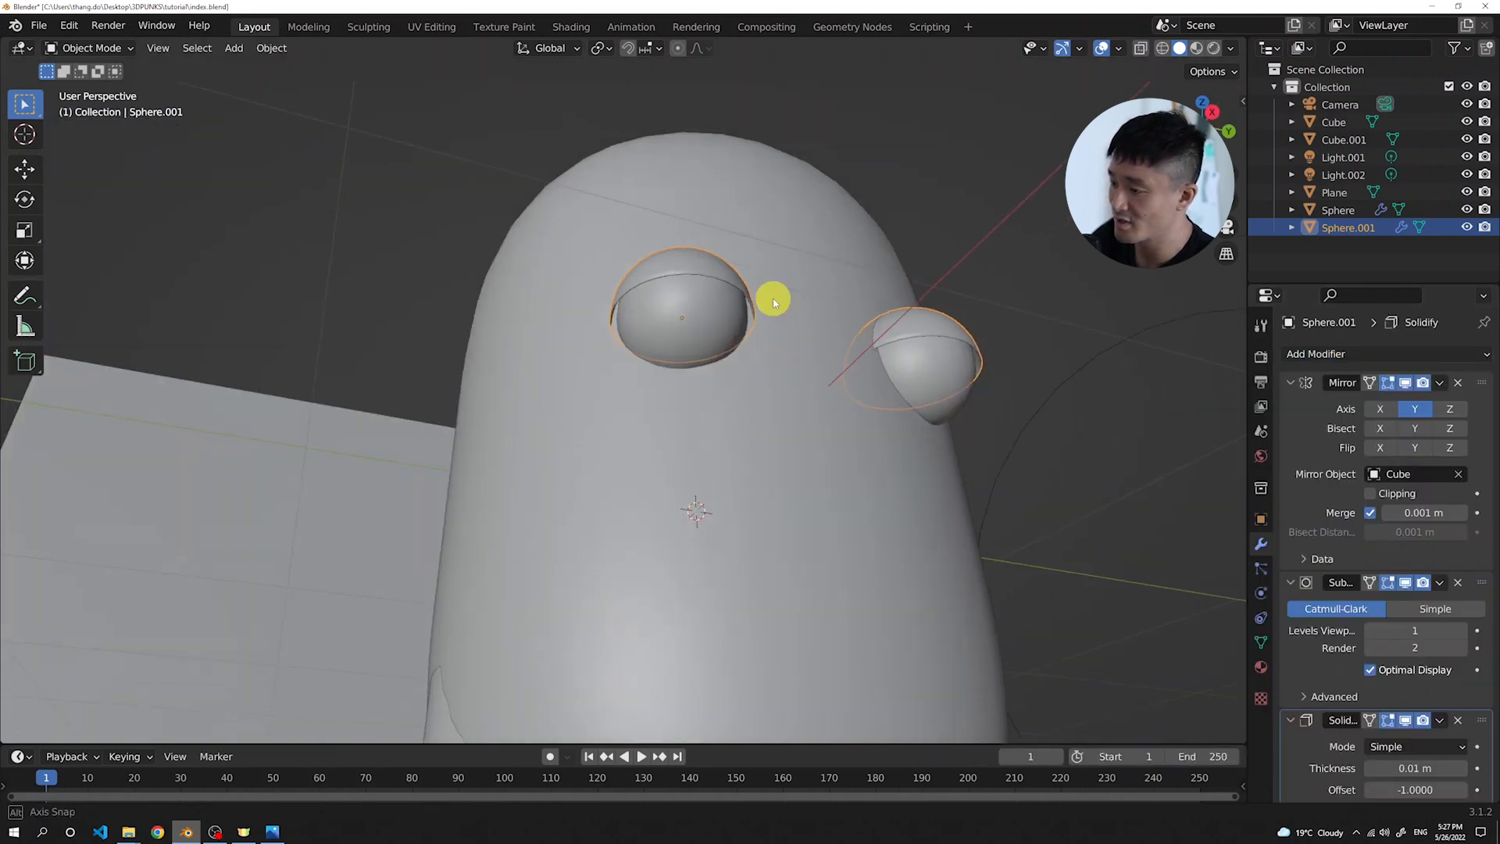
pyautogui.scroll(2, 709, 163)
pyautogui.moveTo(709, 167); pyautogui.dragTo(761, 395, button='middle')
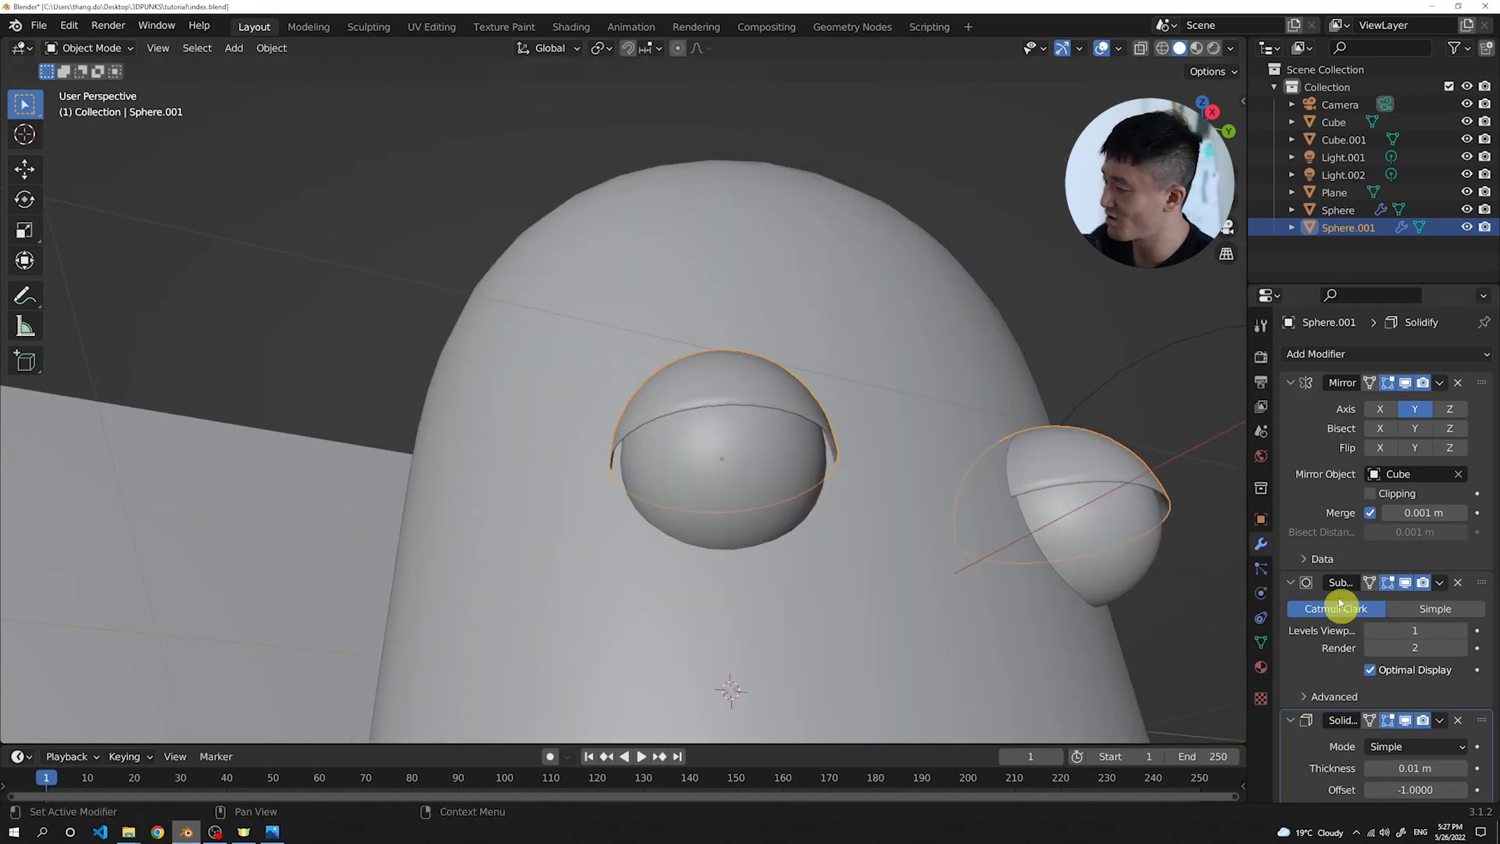
# Collapse the Mirror and Subdivision modifiers, and set the eyelid's Solidify thickness to 0.1 m
pyautogui.click(1293, 383)
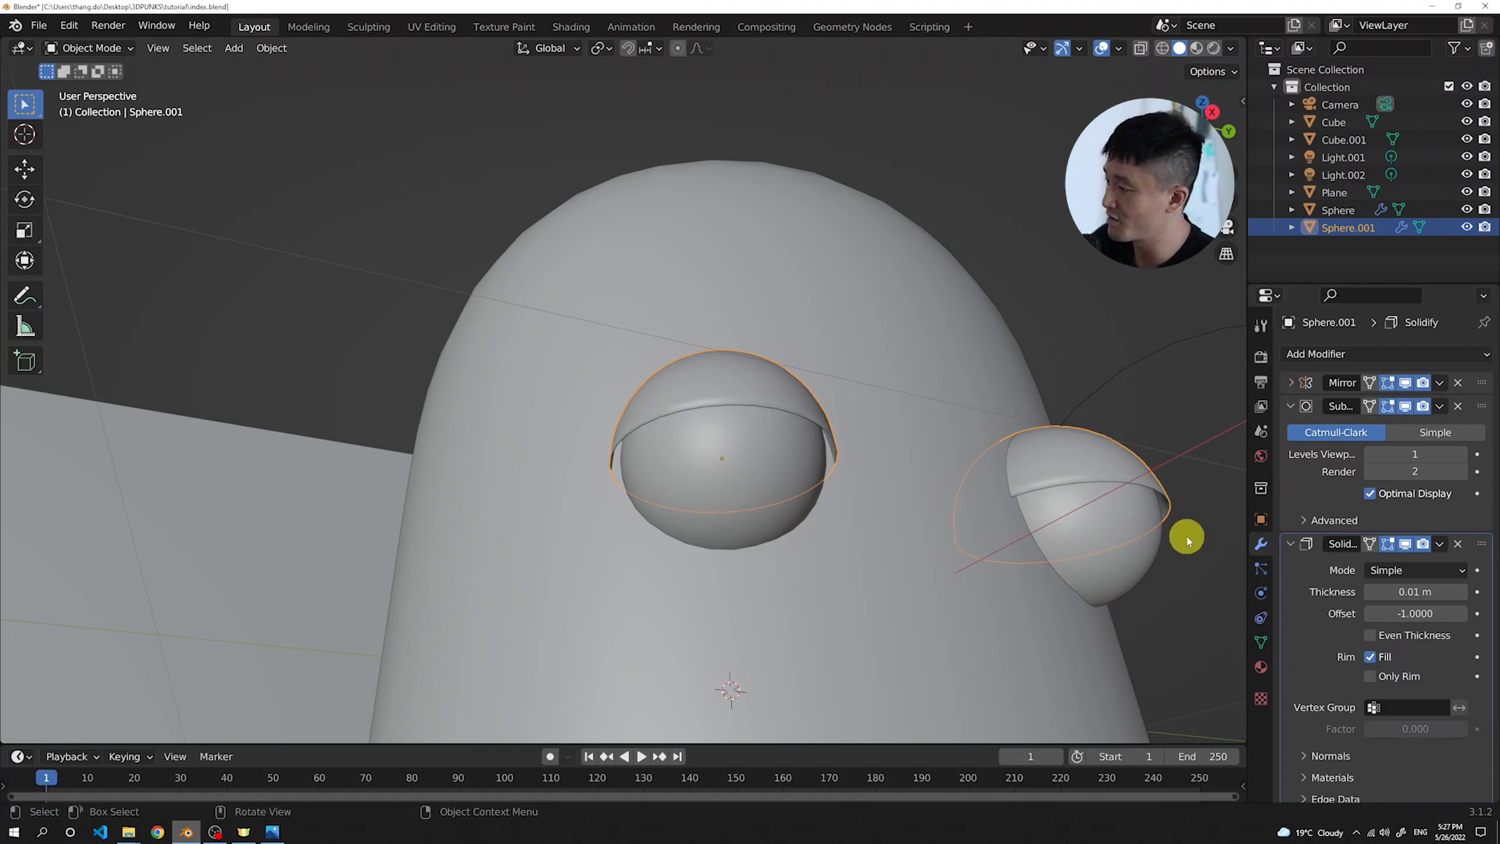
pyautogui.click(1293, 405)
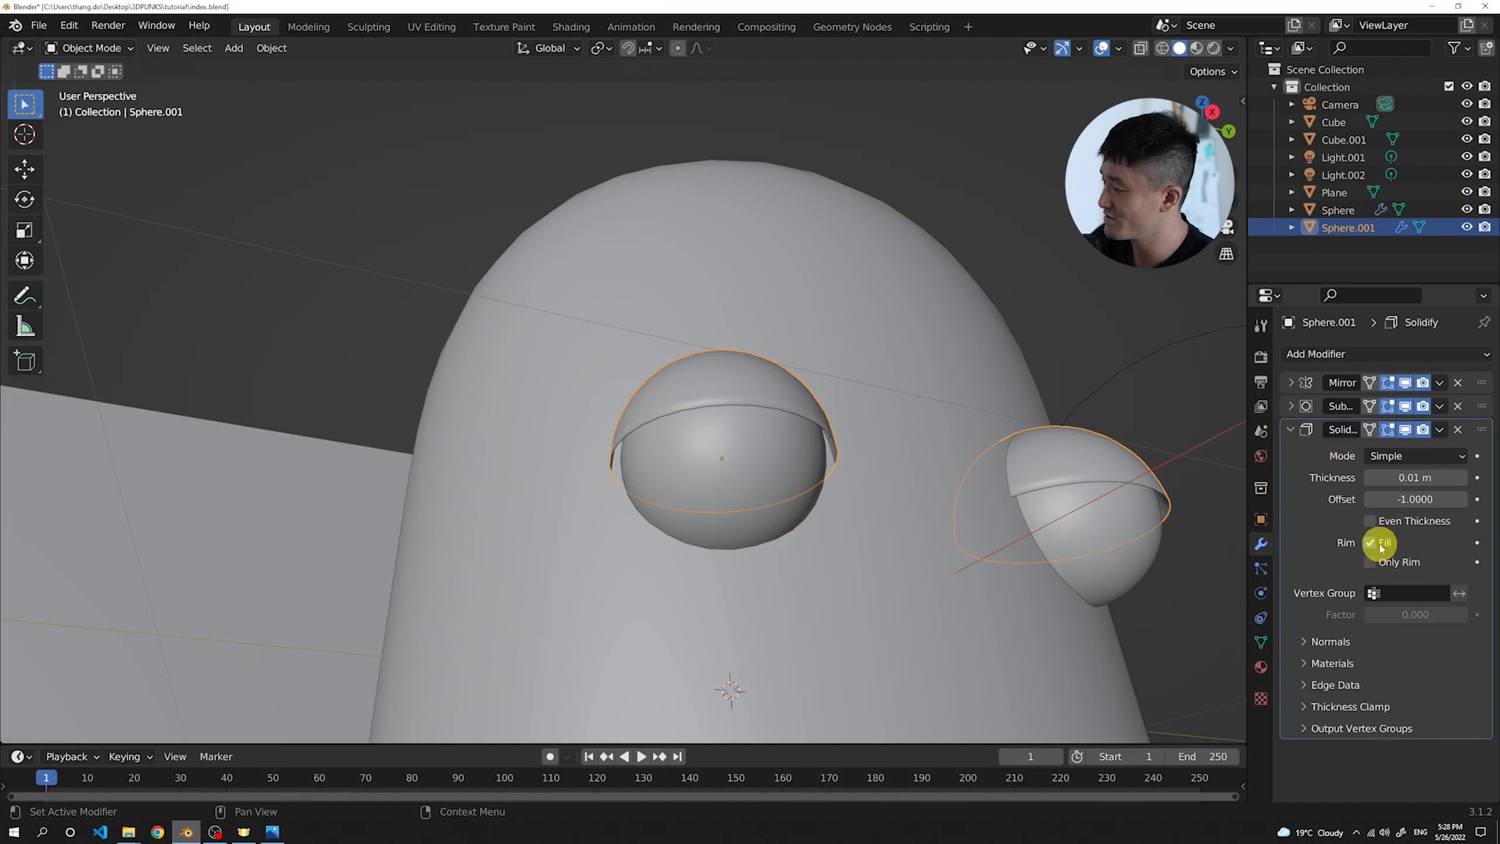
pyautogui.moveTo(1396, 478); pyautogui.dragTo(1406, 477)
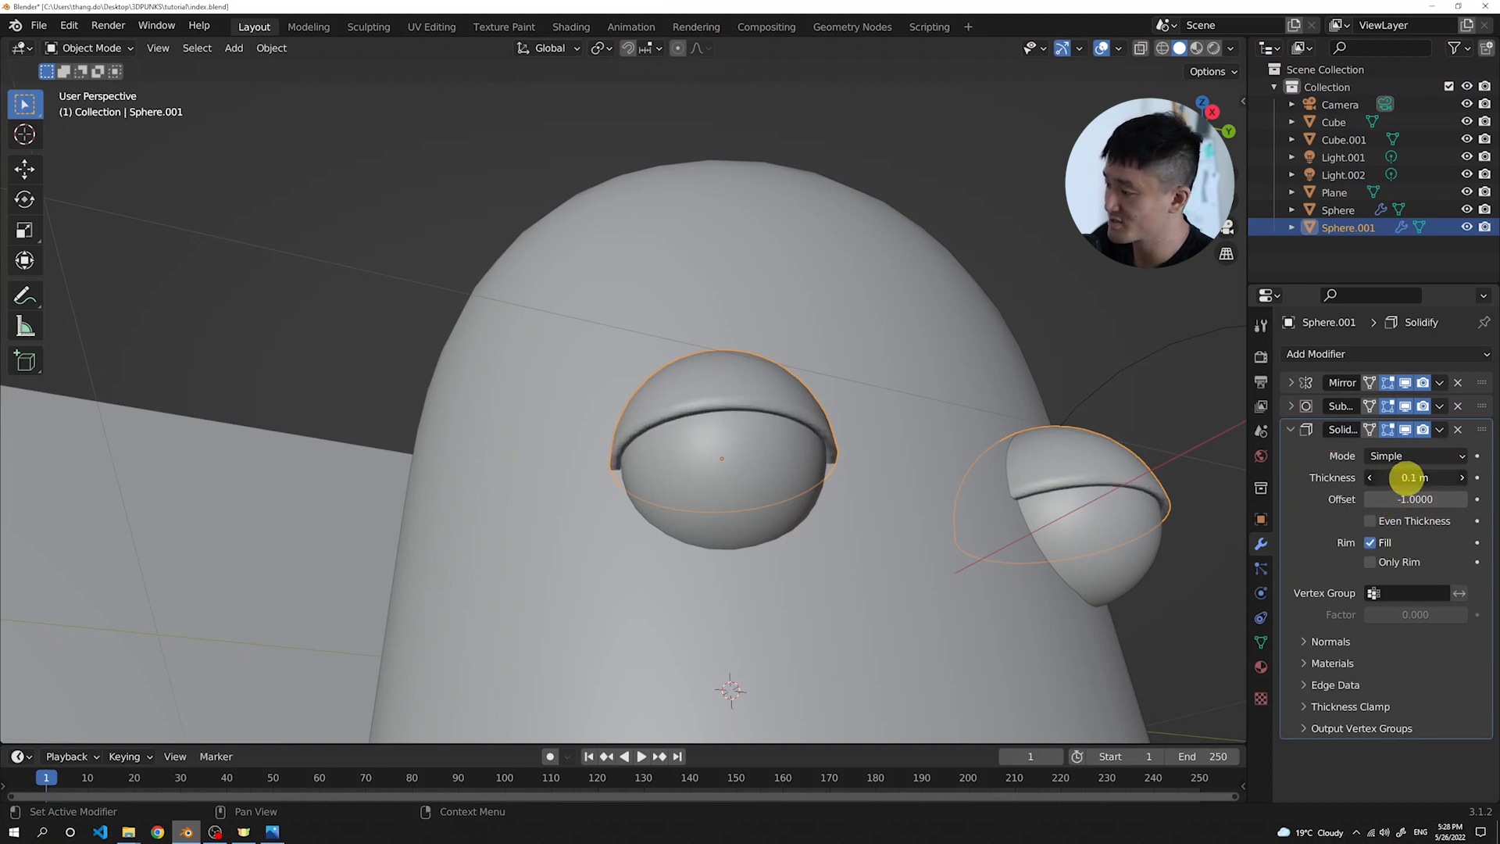
# Examine the eyelids on the head through the camera view and from several angles
pyautogui.moveTo(834, 398); pyautogui.dragTo(807, 432, button='middle')
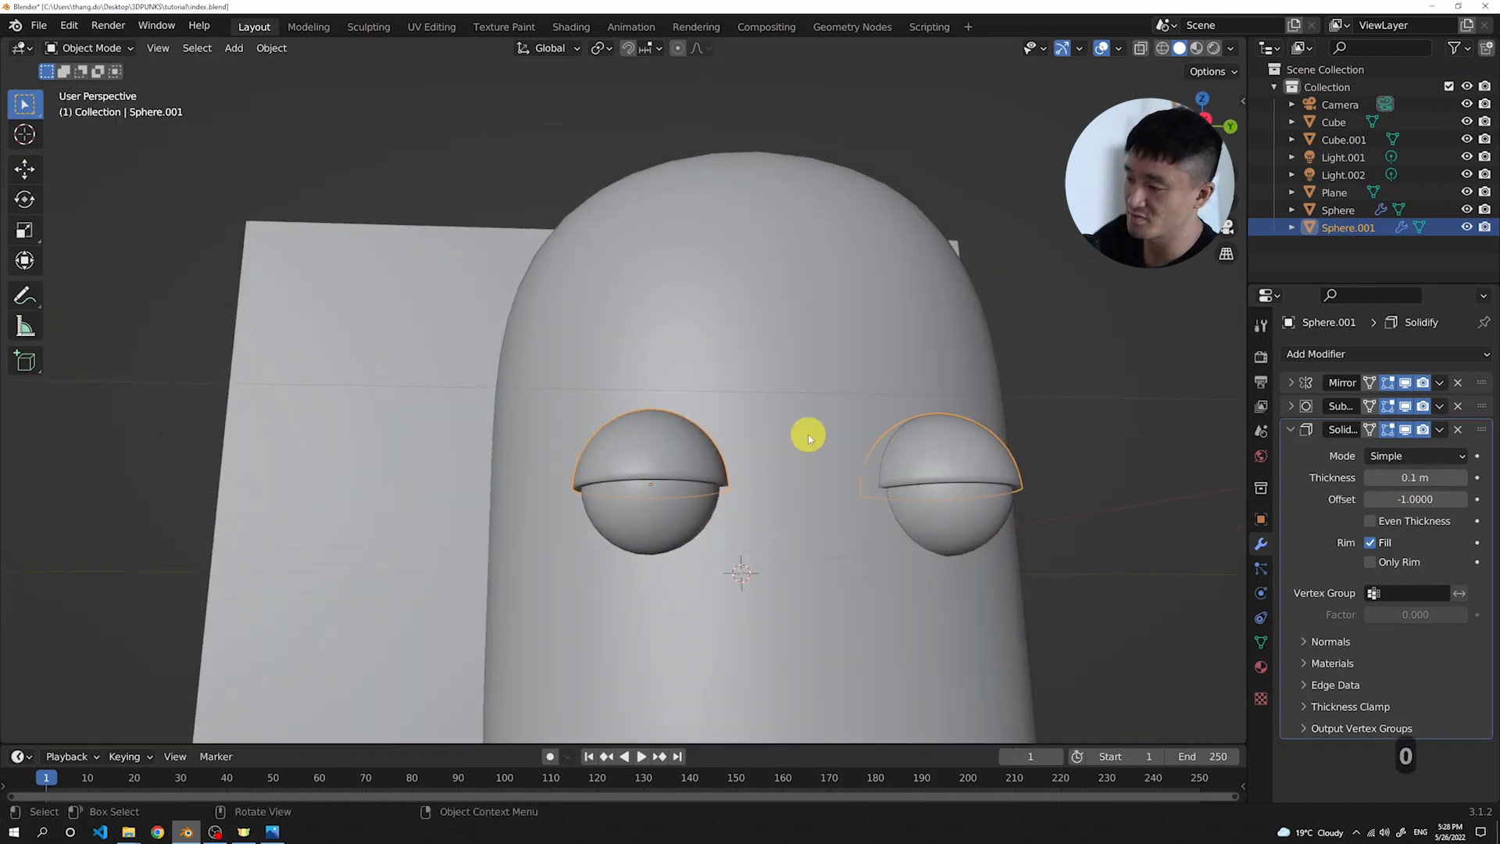
pyautogui.press('KP_0')
pyautogui.scroll(-2, 680, 428)
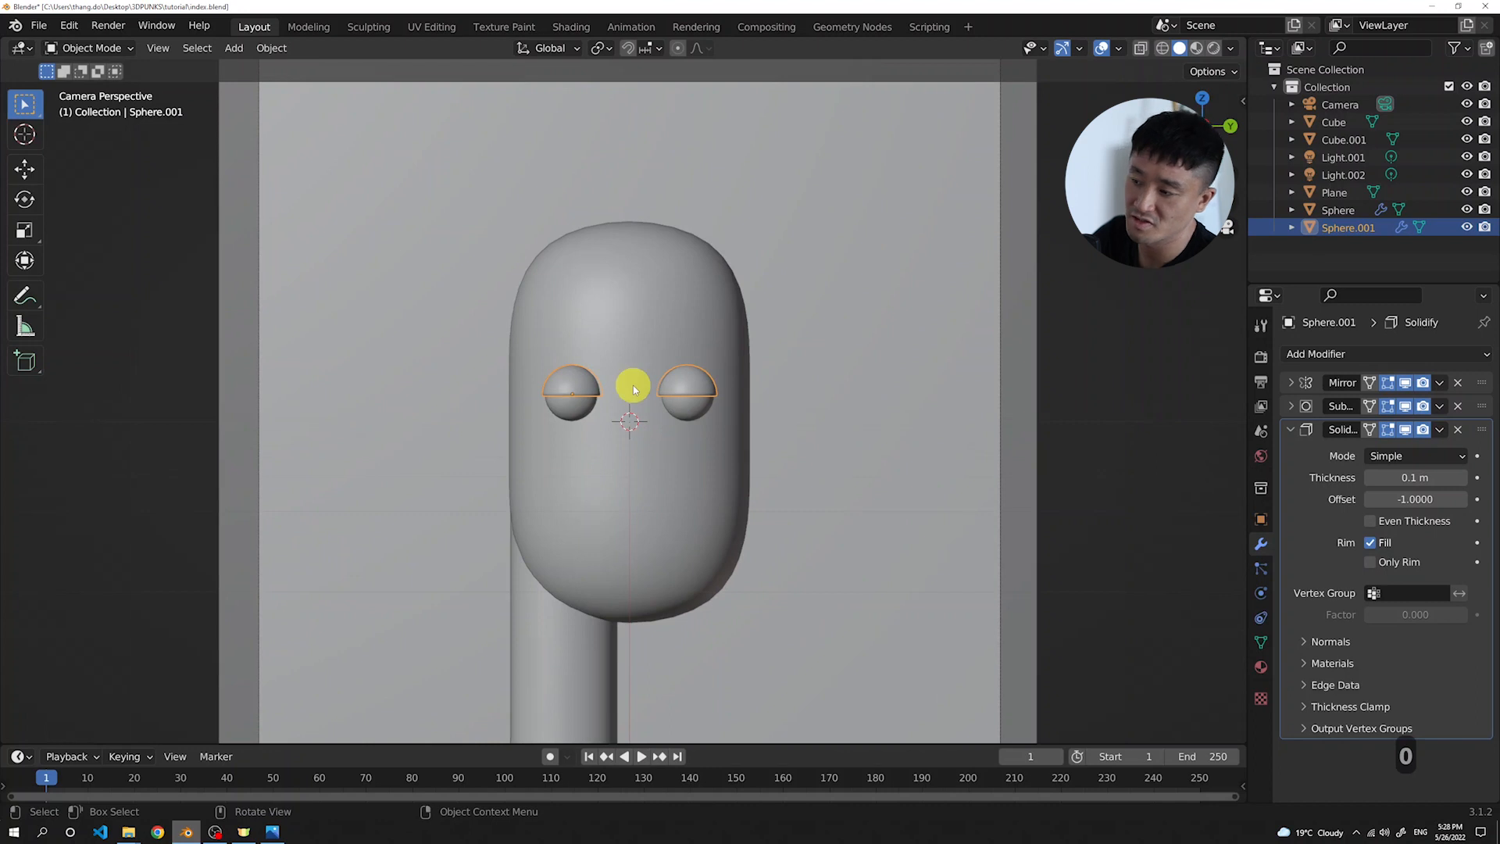
pyautogui.scroll(1, 597, 376)
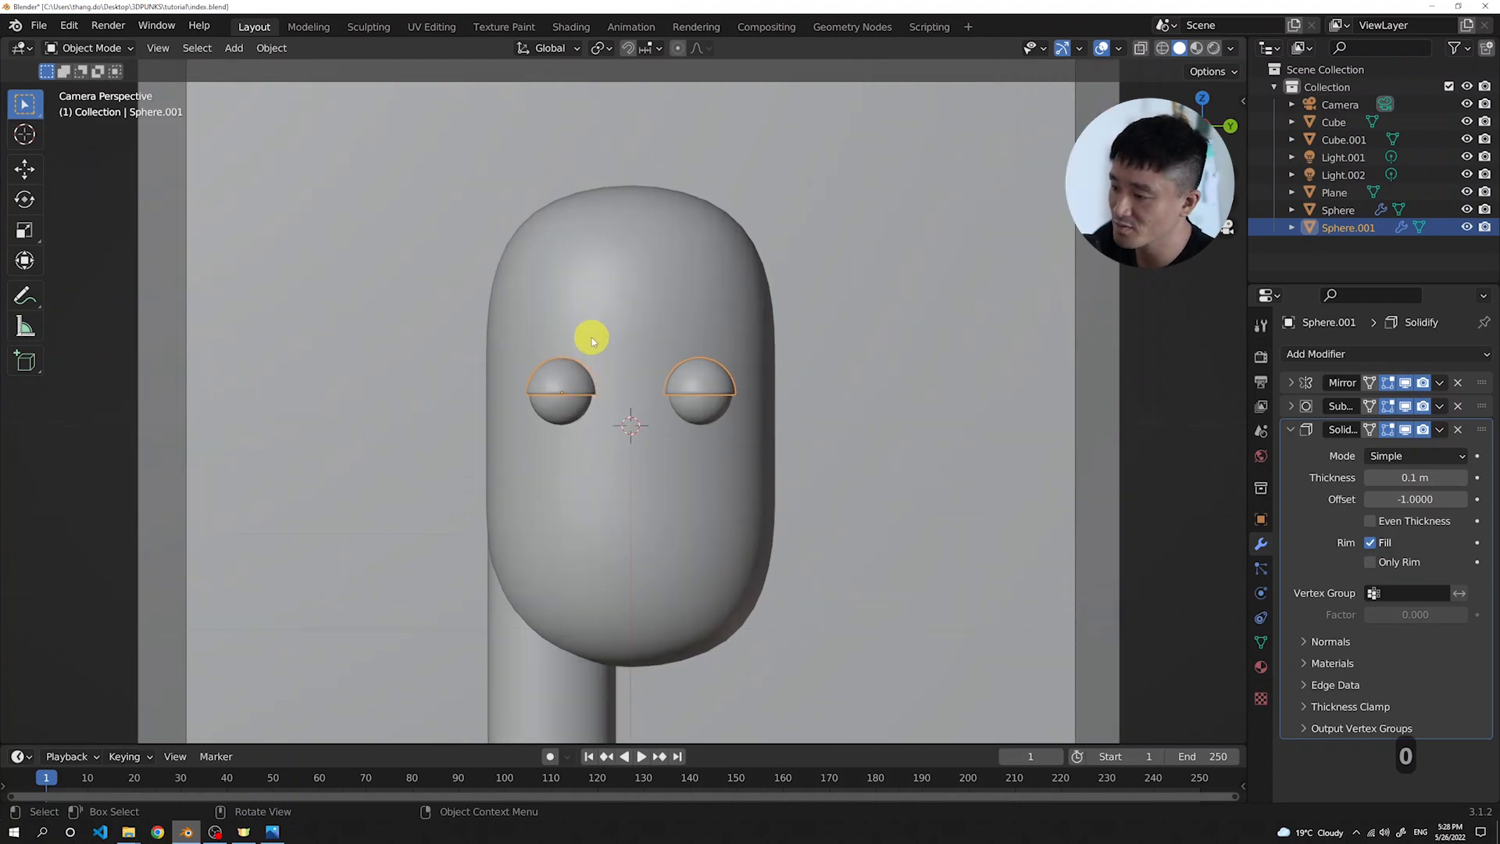
pyautogui.moveTo(592, 337); pyautogui.dragTo(612, 422, button='middle')
pyautogui.scroll(3, 621, 416)
pyautogui.scroll(1, 637, 431)
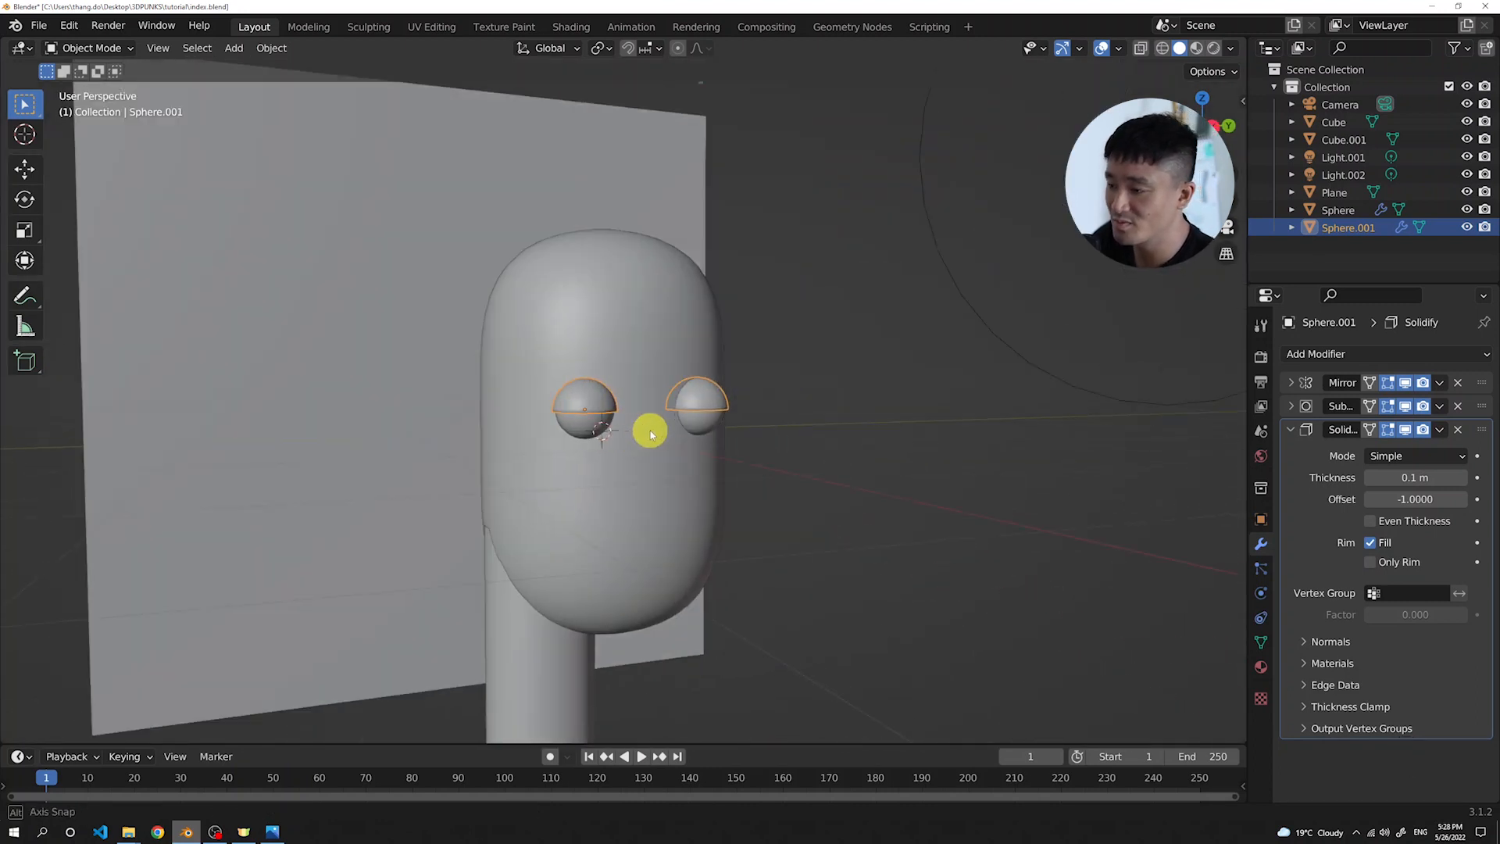
pyautogui.scroll(2, 625, 435)
pyautogui.scroll(1, 615, 434)
pyautogui.scroll(-1, 613, 431)
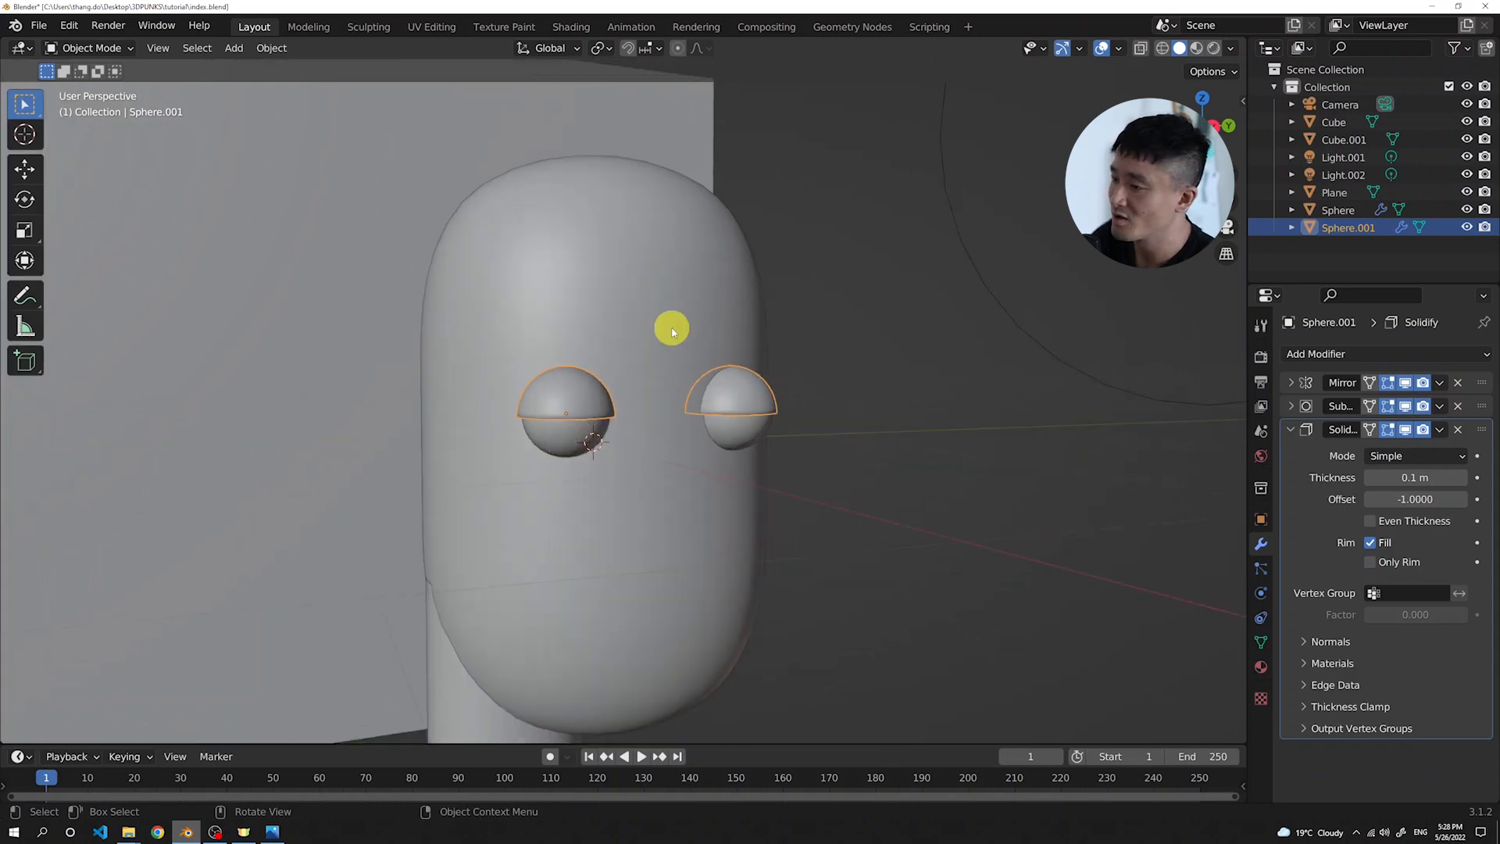
pyautogui.moveTo(656, 354); pyautogui.dragTo(637, 570, button='middle')
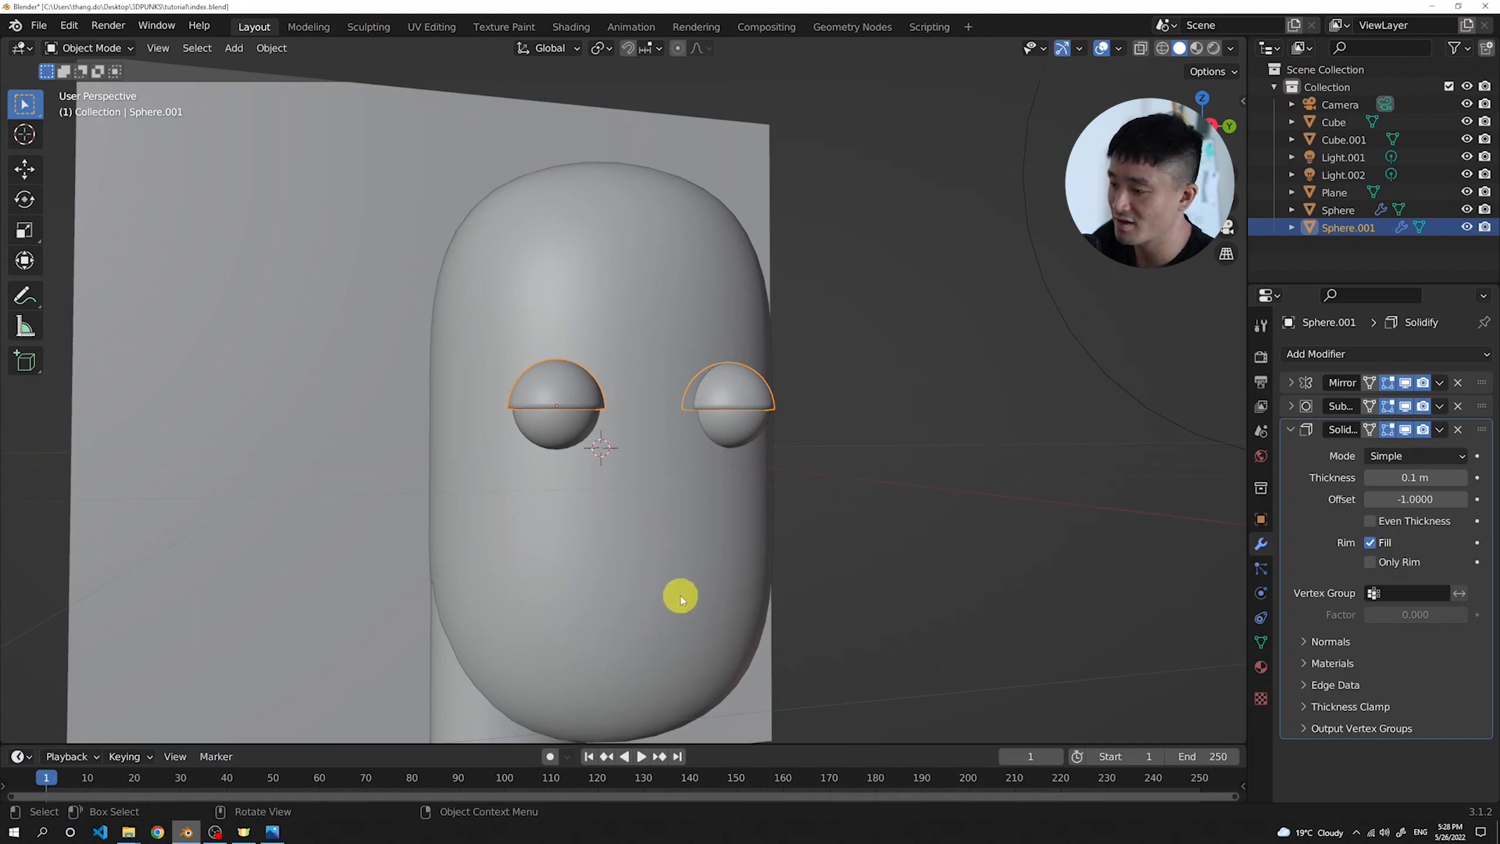
pyautogui.moveTo(659, 492); pyautogui.dragTo(667, 533, button='middle')
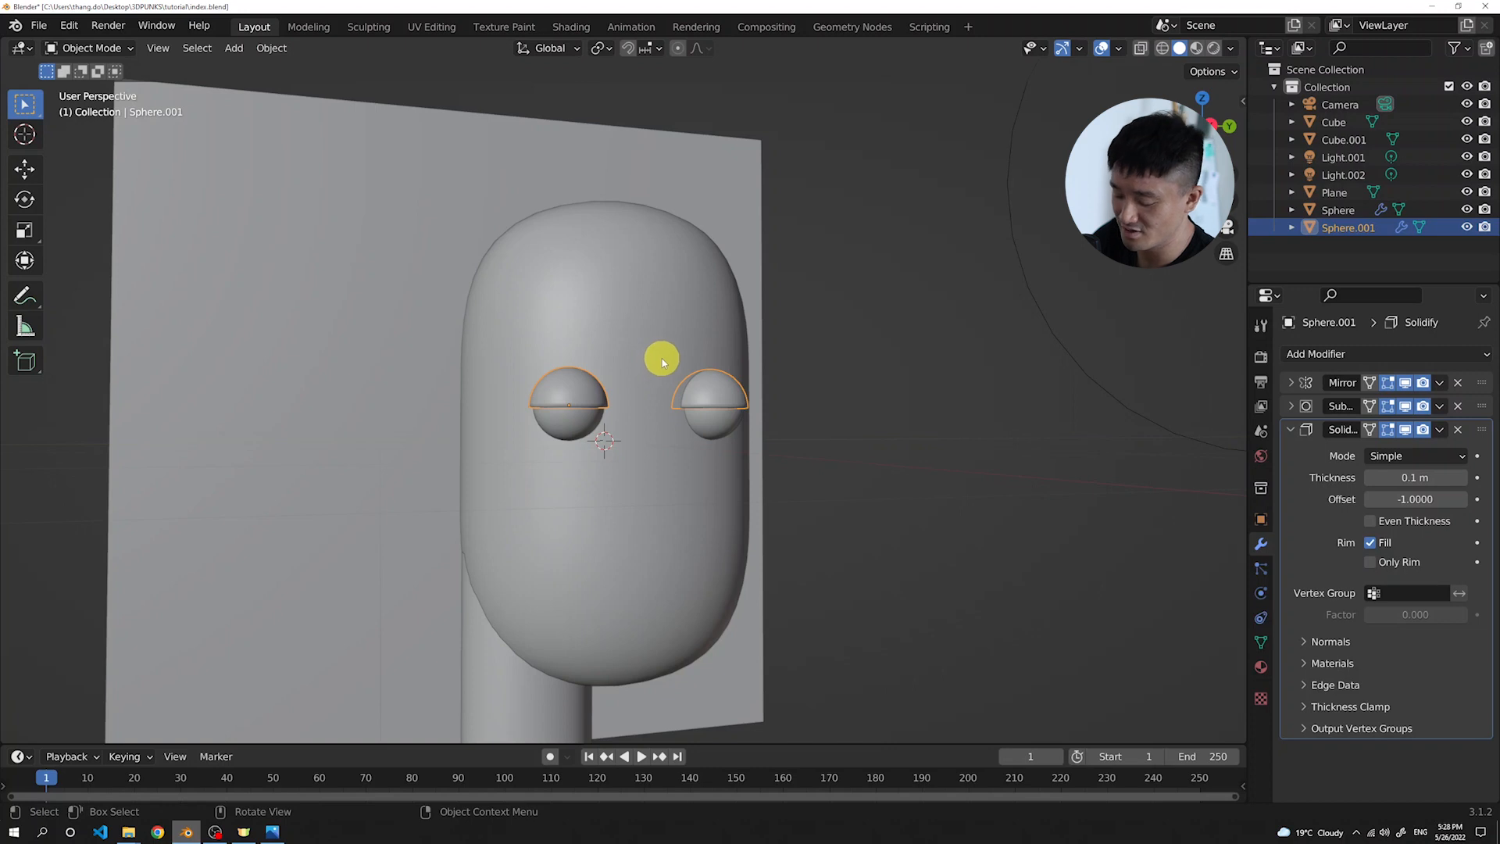
# Save the blend file
pyautogui.hotkey('ctrl', 's')
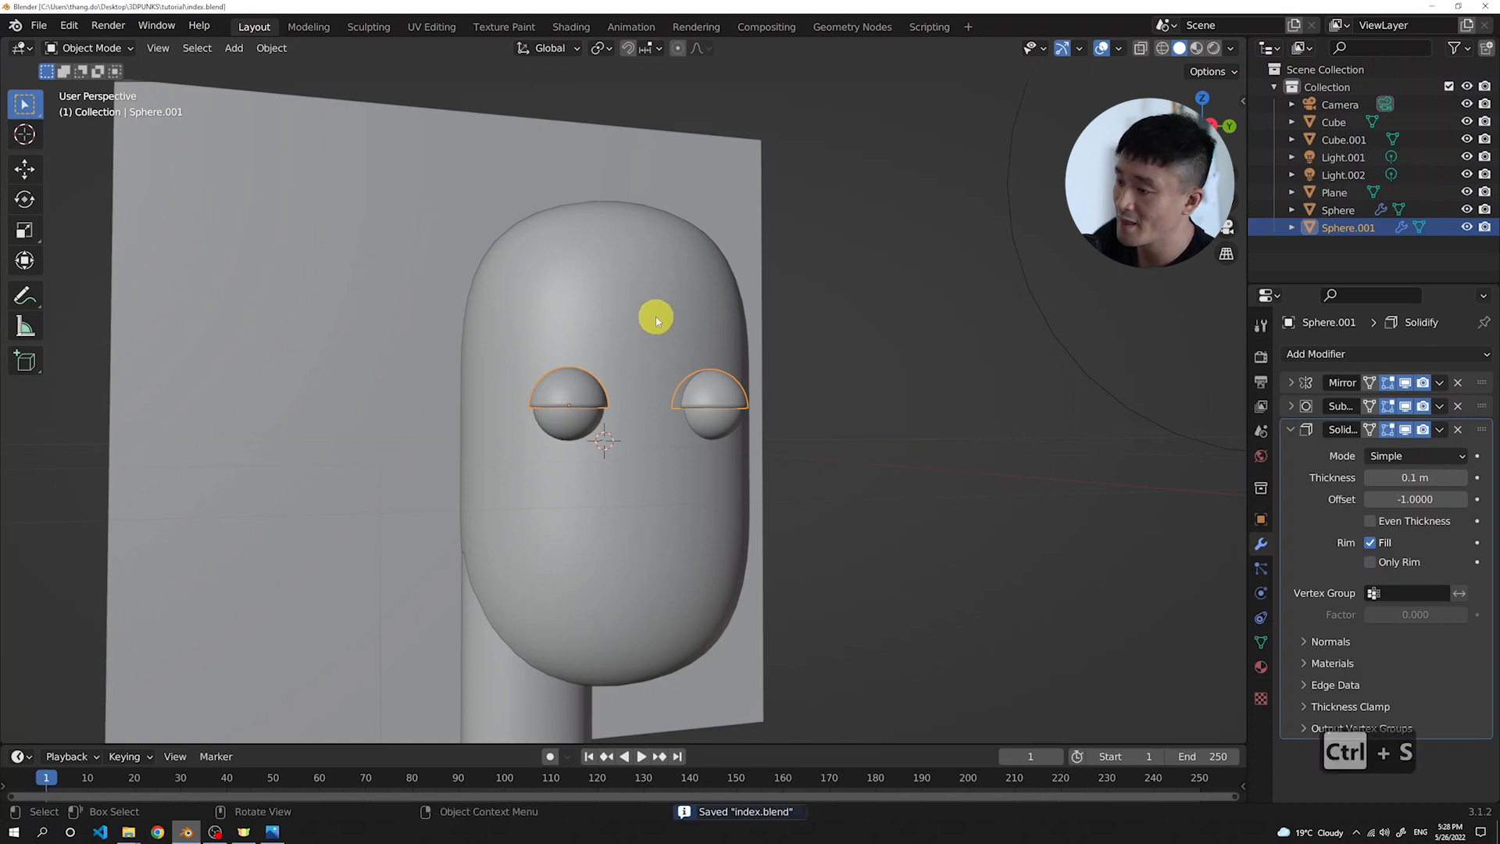
# Rename the head capsule object from Cube to Head
pyautogui.click(656, 319)
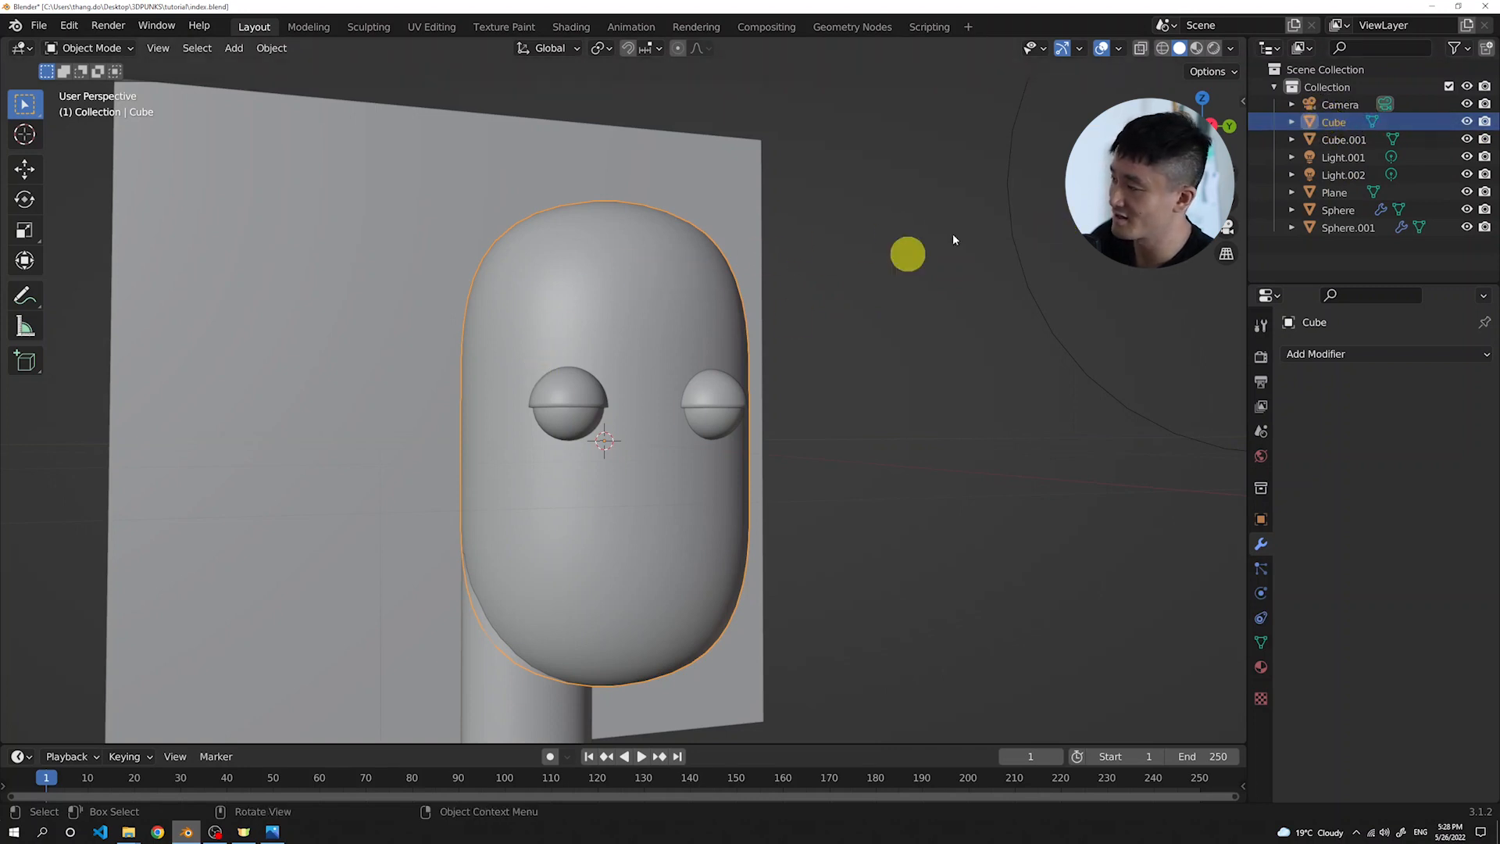
pyautogui.doubleClick(1336, 122)
pyautogui.write('HEad')
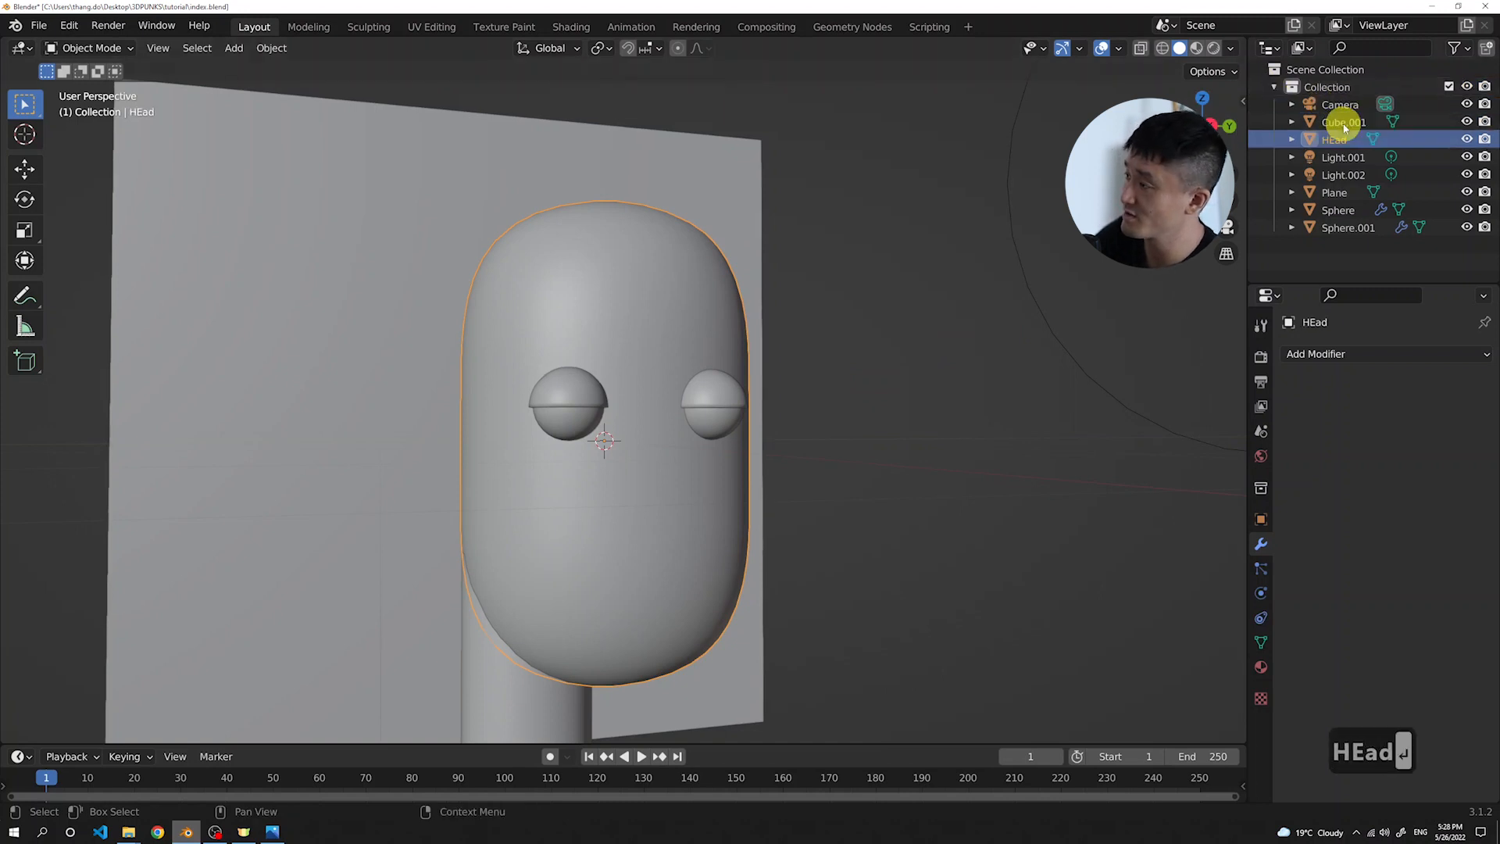
pyautogui.press('Return')
pyautogui.doubleClick(1335, 139)
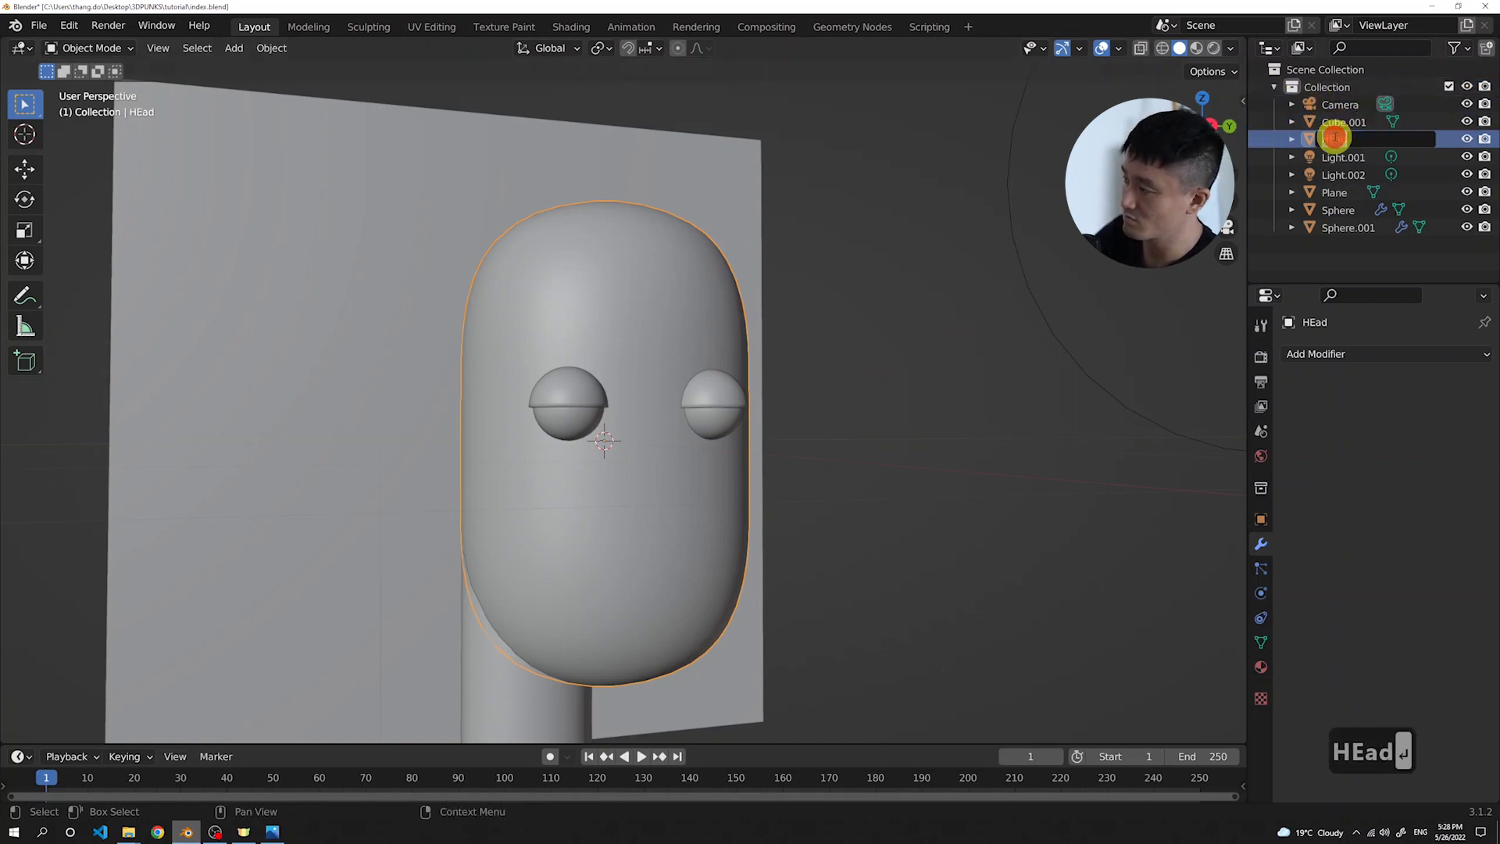
pyautogui.write('Head')
pyautogui.press('Return')
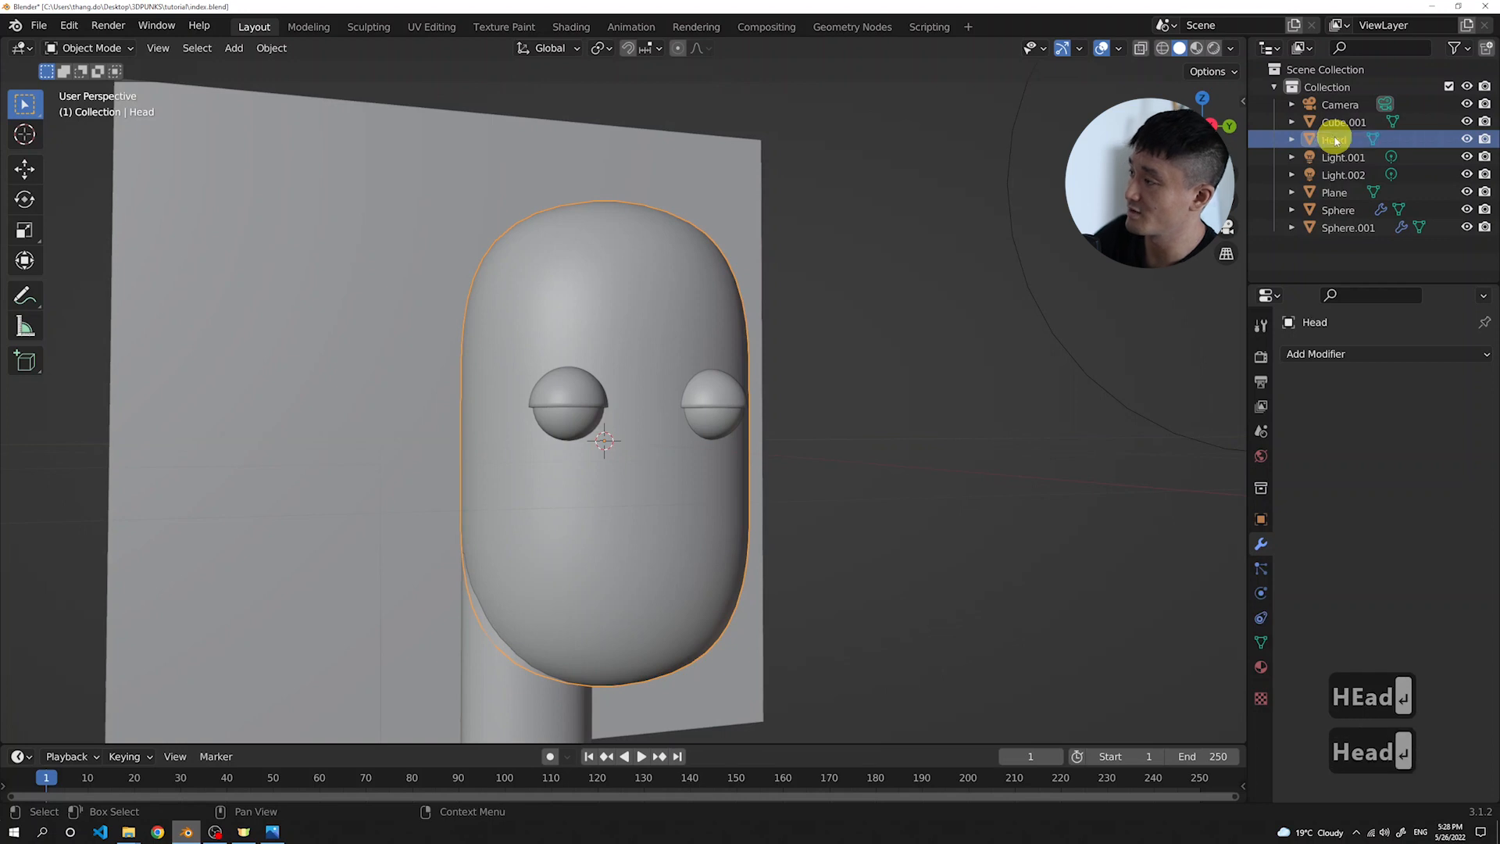
# Duplicate the head in place, hide the copy in the viewport and in renders, and reselect the original head
pyautogui.hotkey('shift', 'd')
pyautogui.rightClick(790, 311)
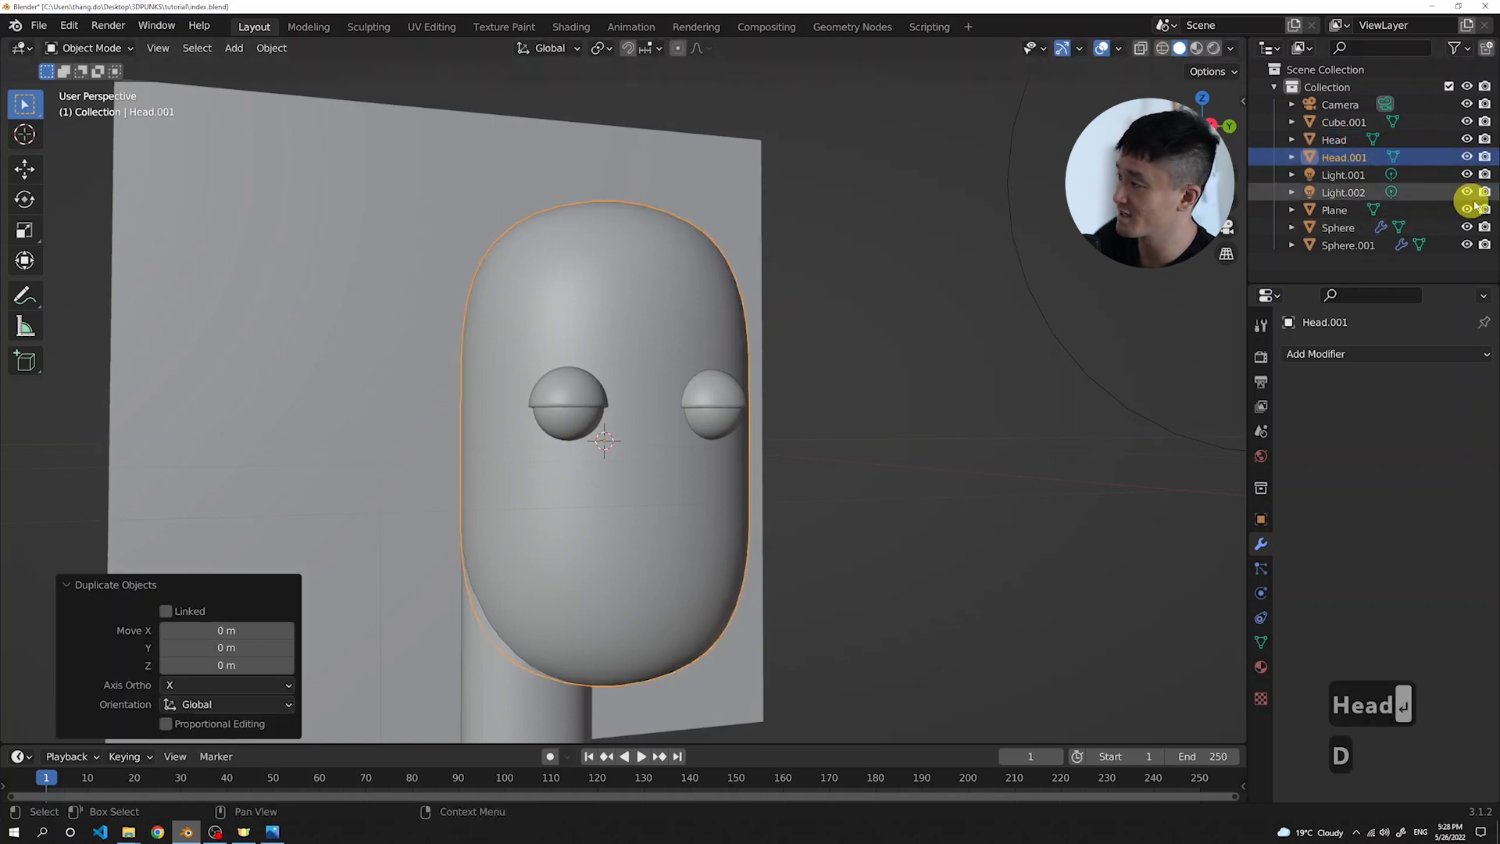
pyautogui.click(1469, 158)
pyautogui.click(1480, 159)
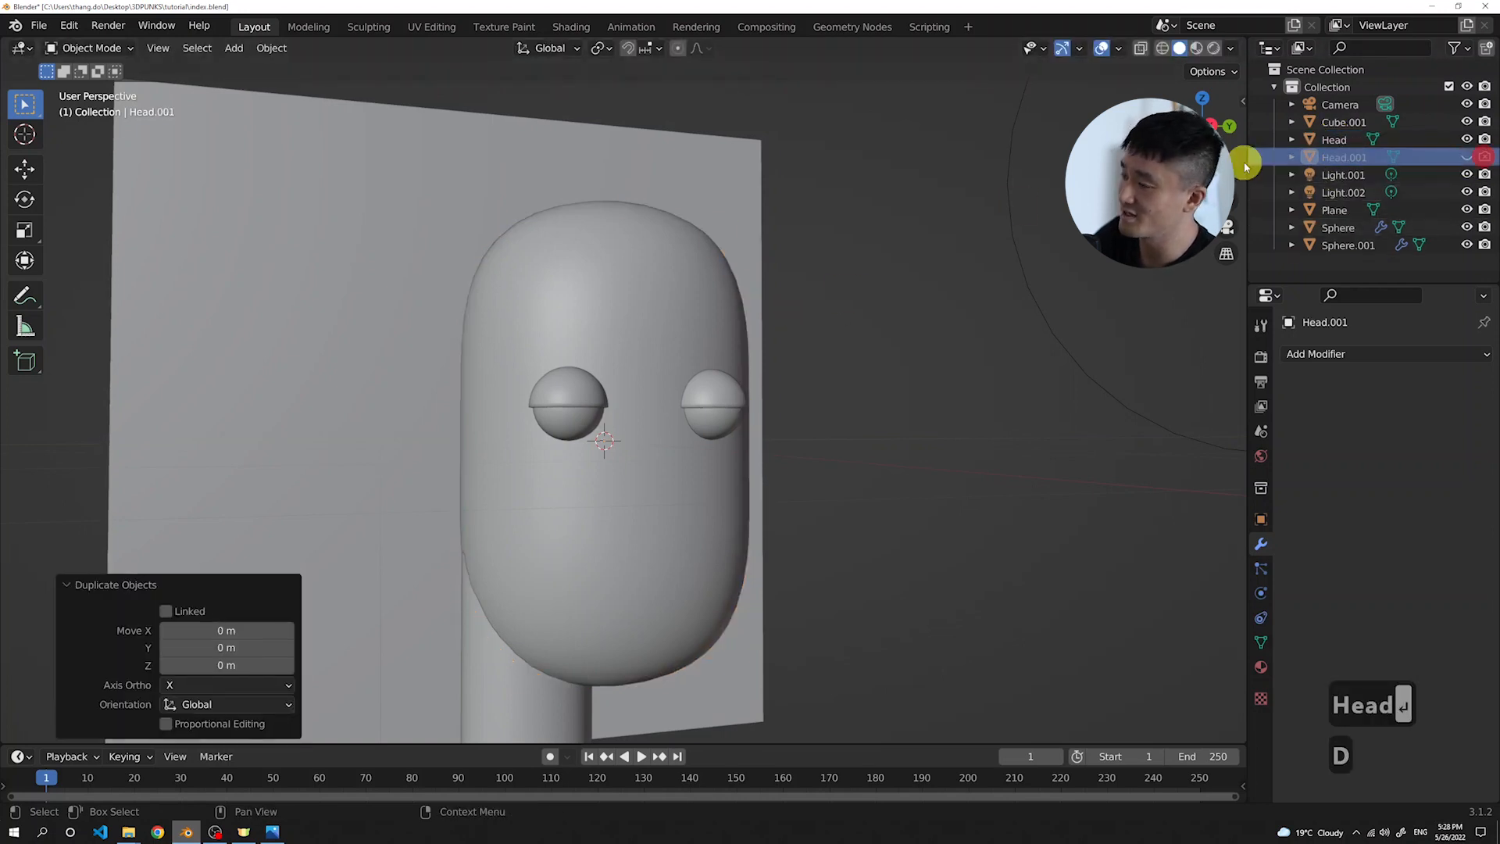
pyautogui.moveTo(676, 290); pyautogui.dragTo(666, 301, button='middle')
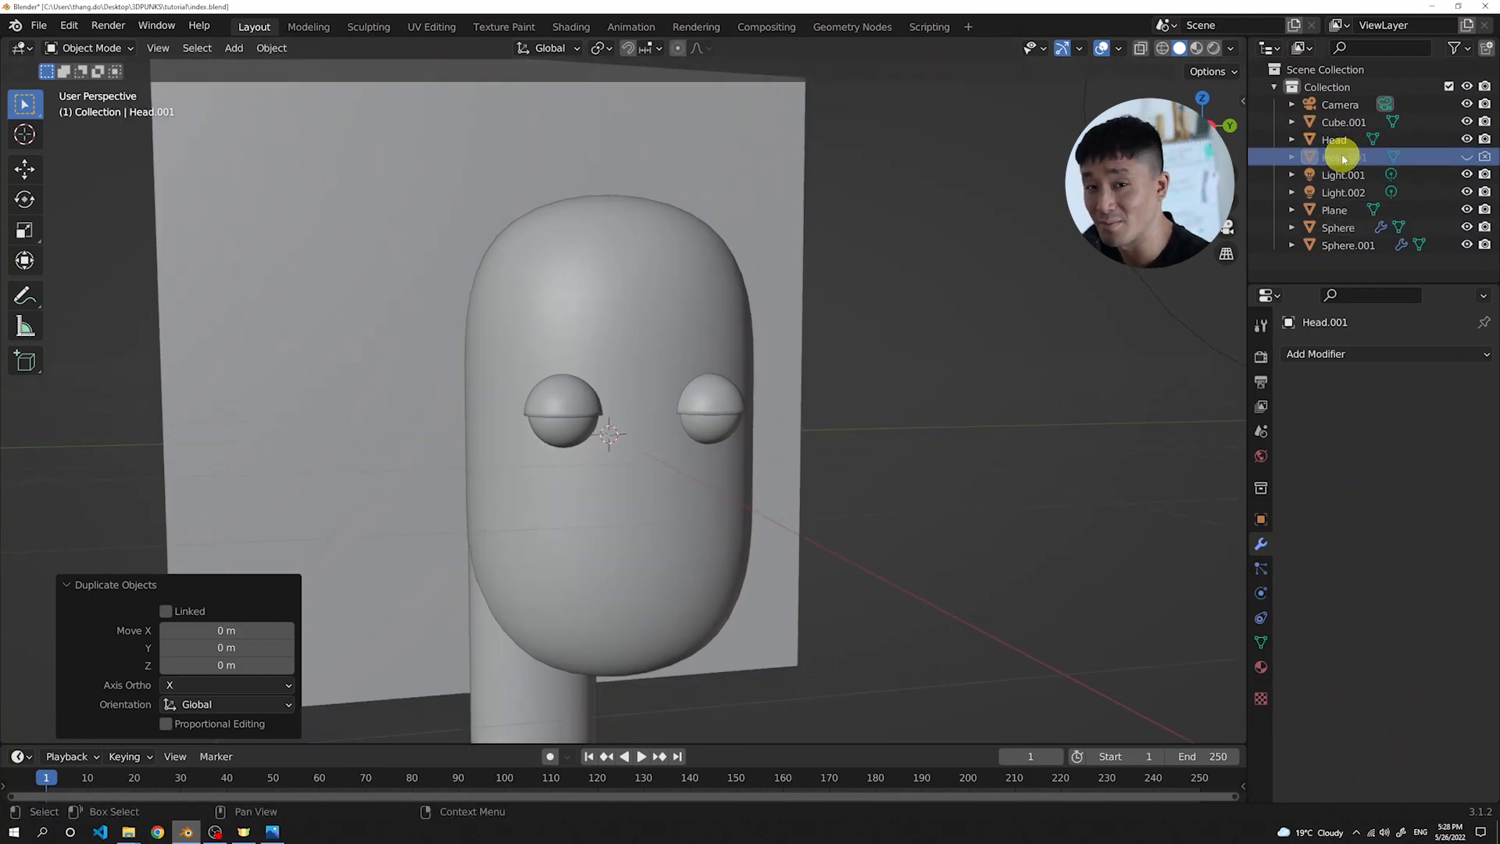
pyautogui.click(667, 305)
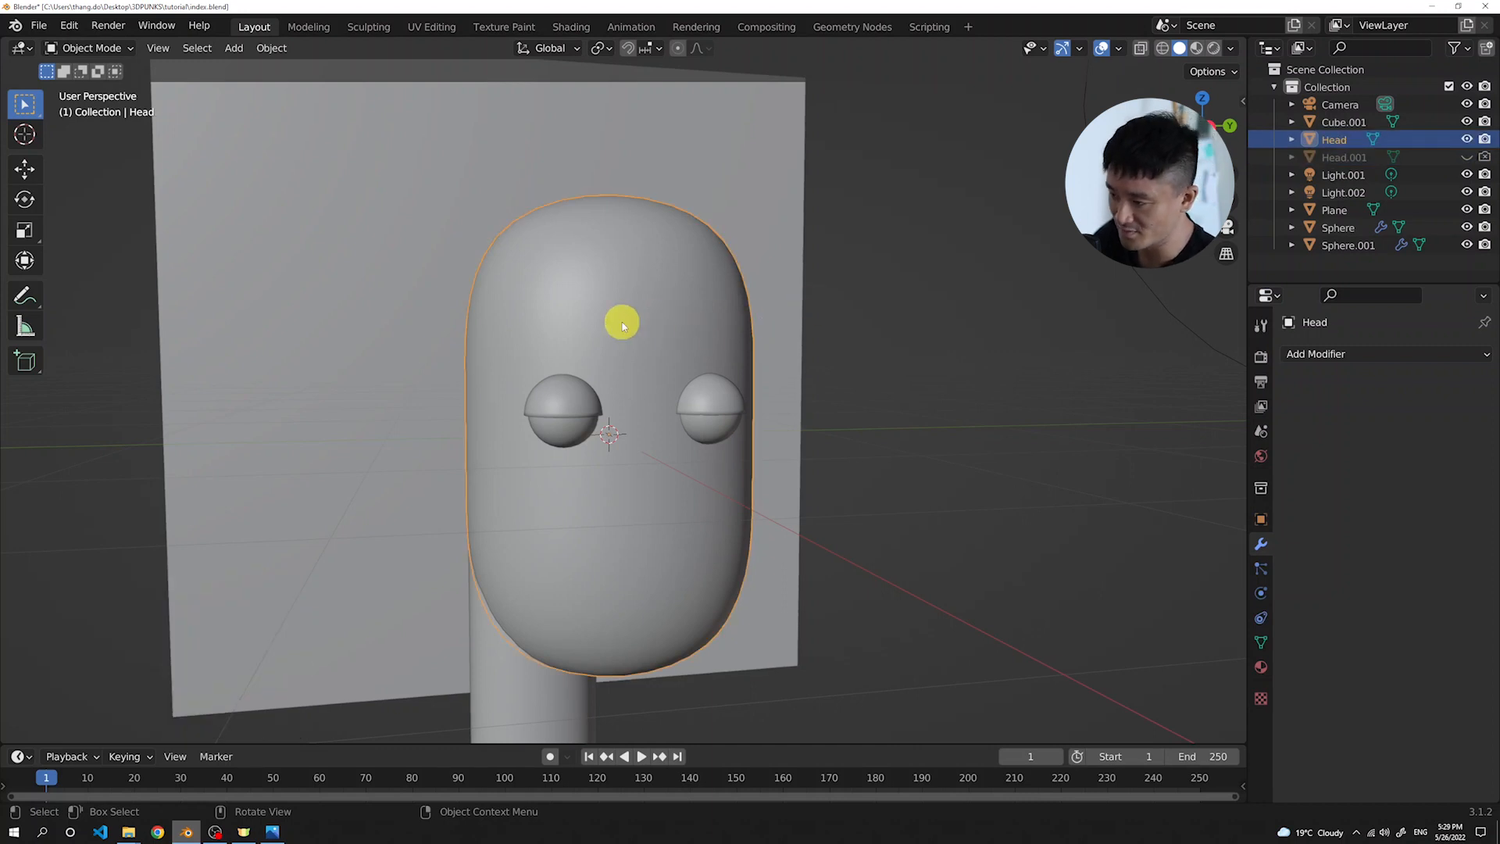
# Enter Edit Mode on the head and select three horizontally adjacent front faces below the eyes for the mouth
pyautogui.press('KP_0')
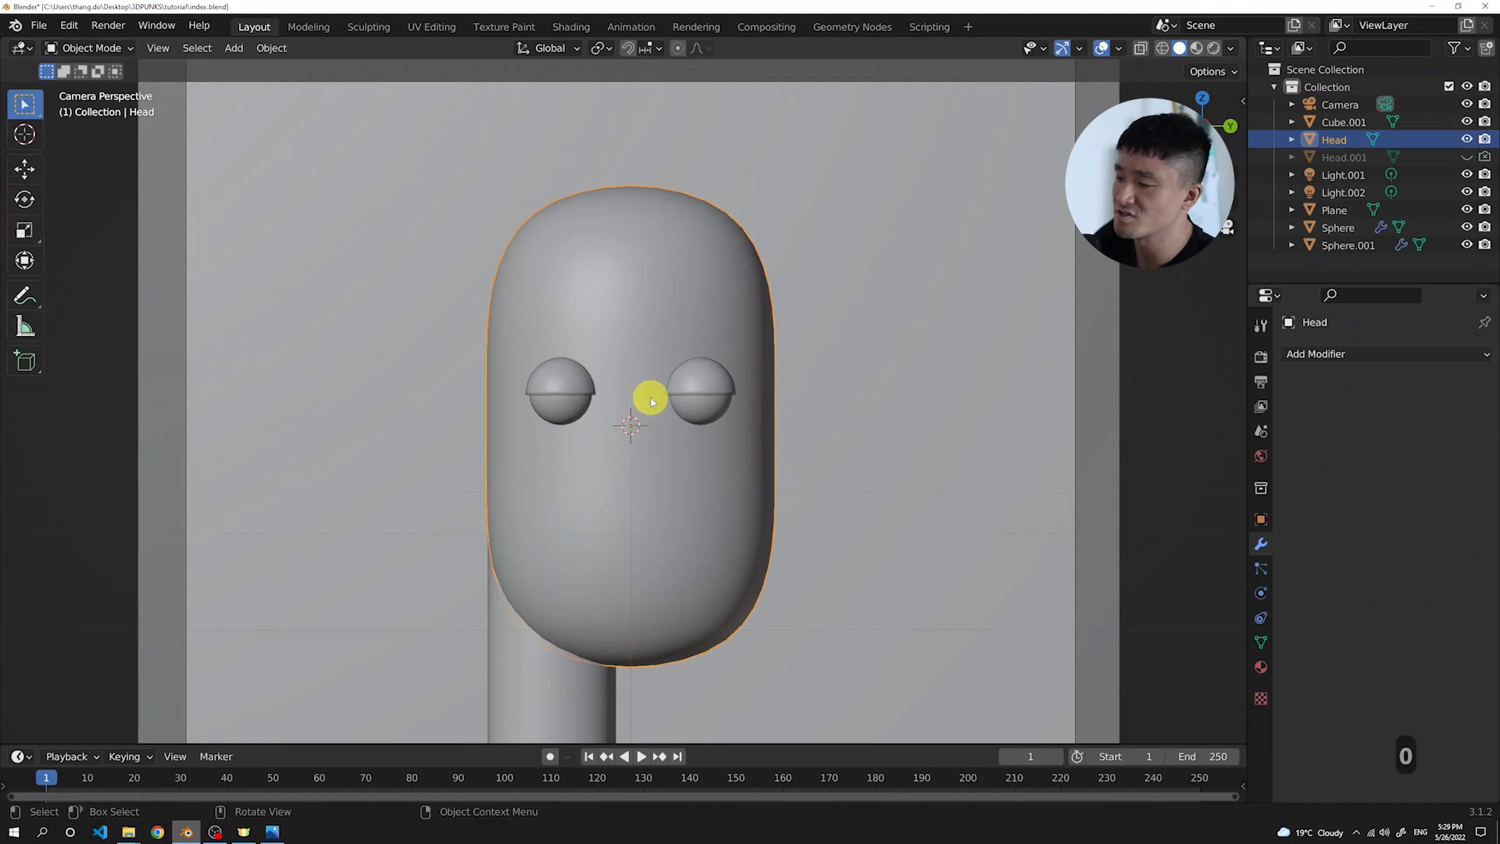
pyautogui.press('Tab')
pyautogui.scroll(3, 644, 480)
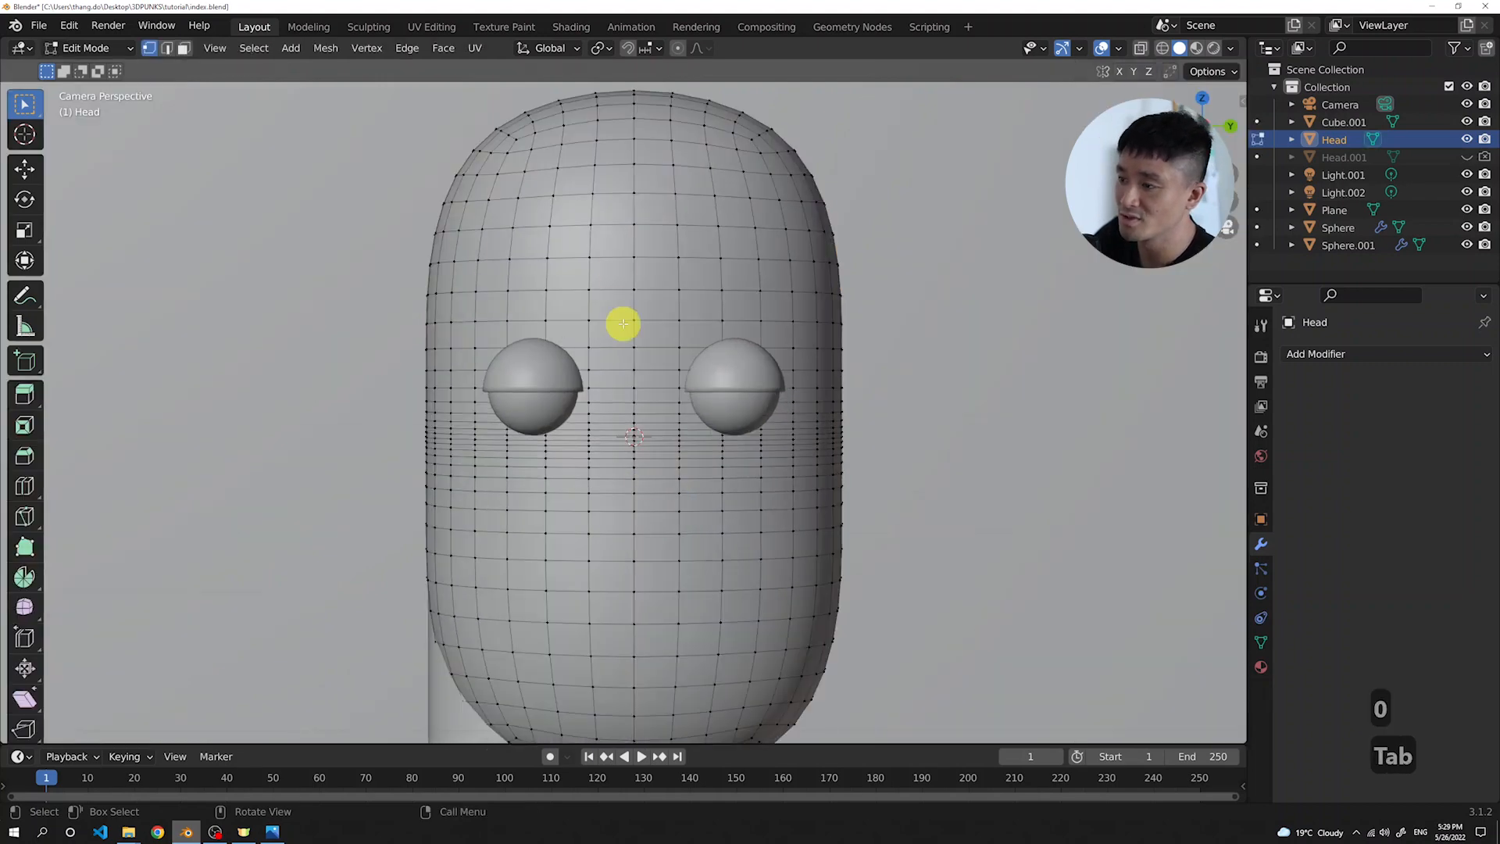
pyautogui.scroll(-1, 650, 399)
pyautogui.scroll(3, 626, 436)
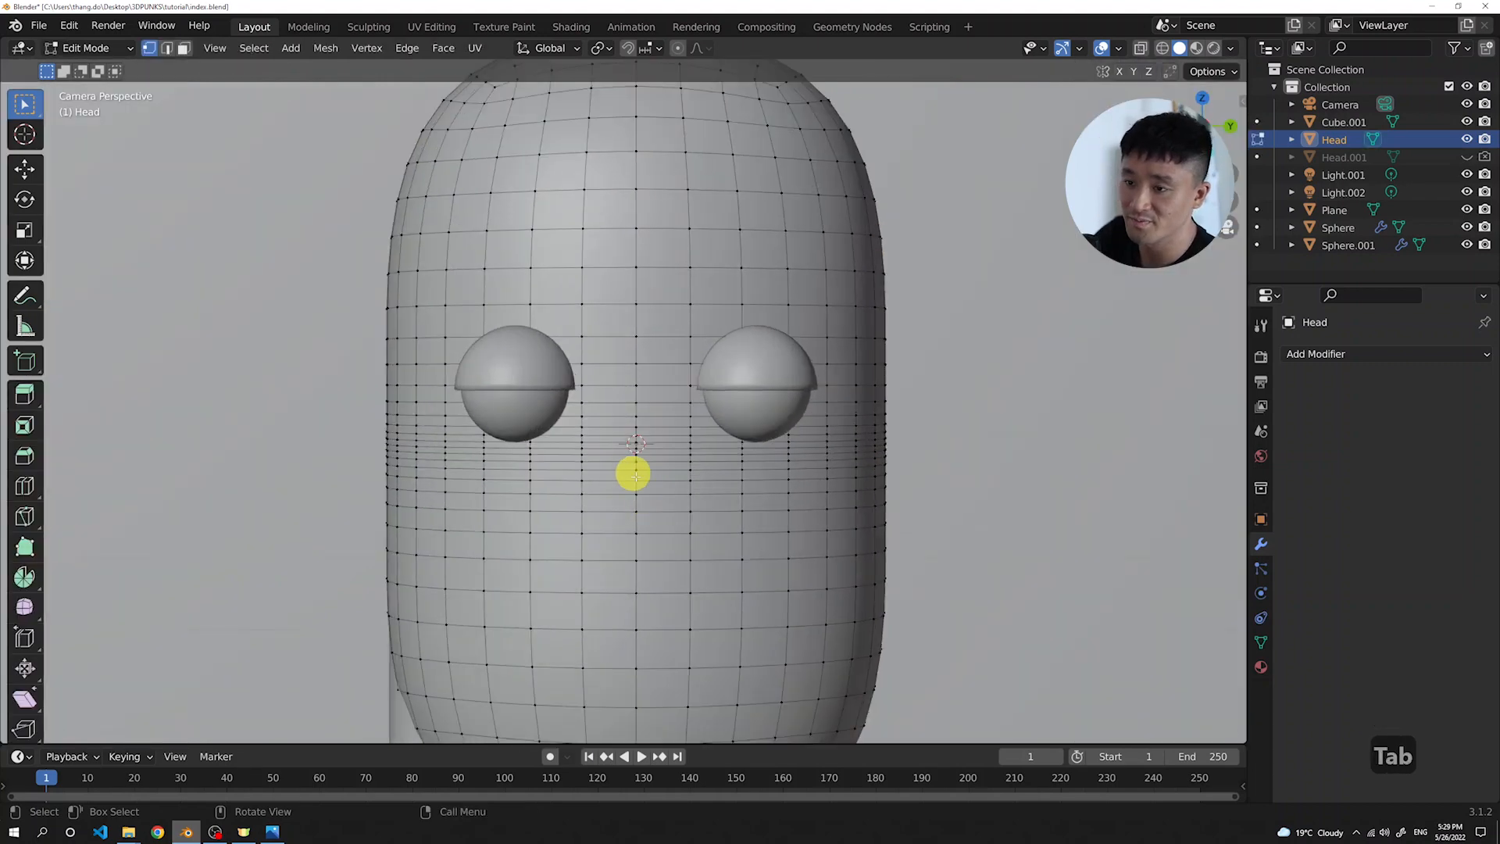
pyautogui.scroll(-2, 679, 373)
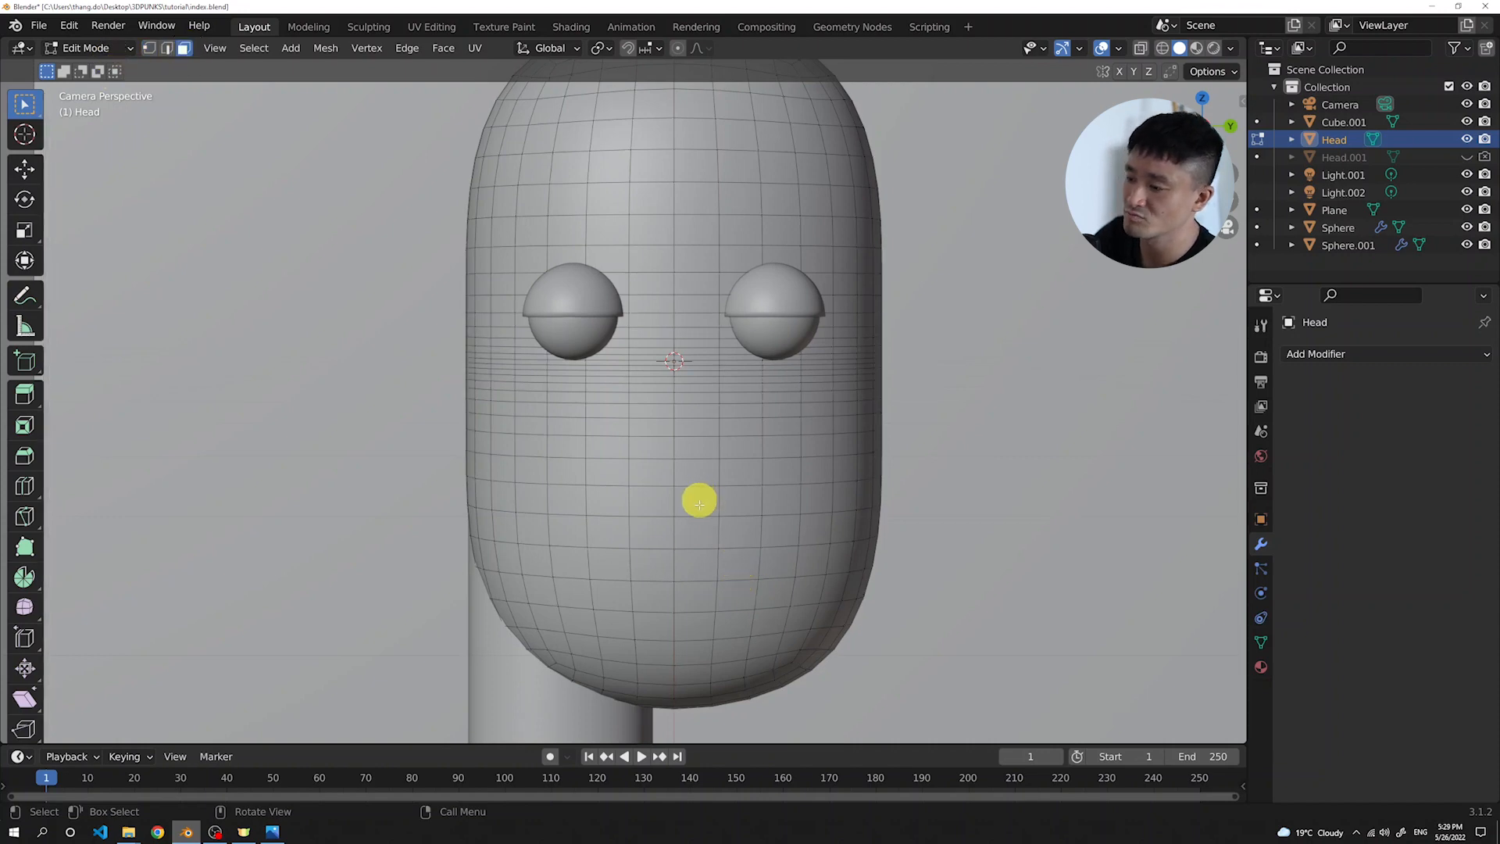
pyautogui.keyDown('shift'); pyautogui.click(735, 566); pyautogui.keyUp('shift')
pyautogui.keyDown('shift'); pyautogui.click(663, 564); pyautogui.keyUp('shift')
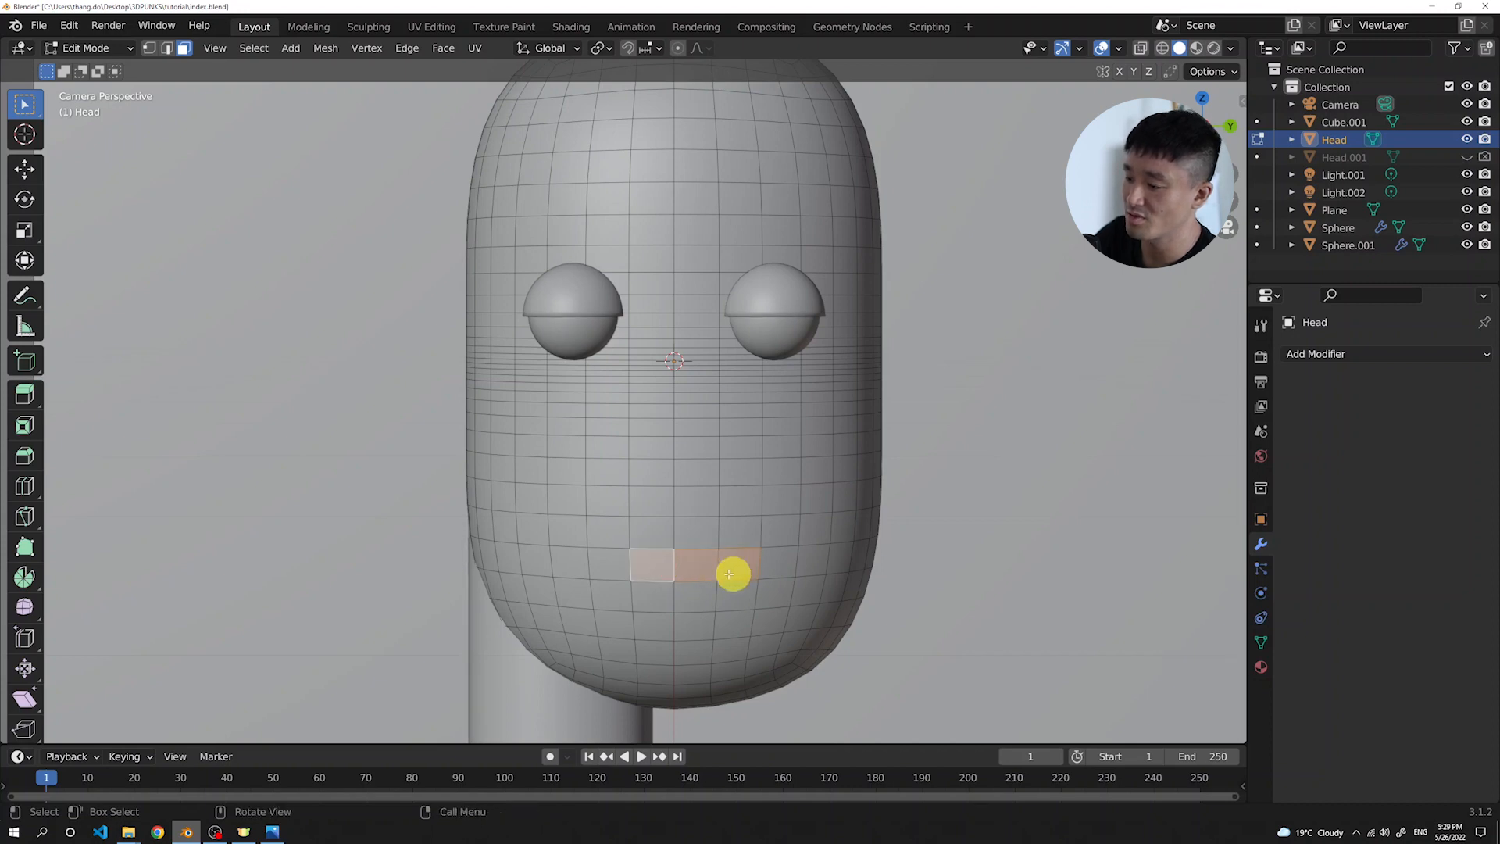
# Inset the three selected mouth faces with a thickness of about 0.02 m
pyautogui.scroll(-2, 729, 575)
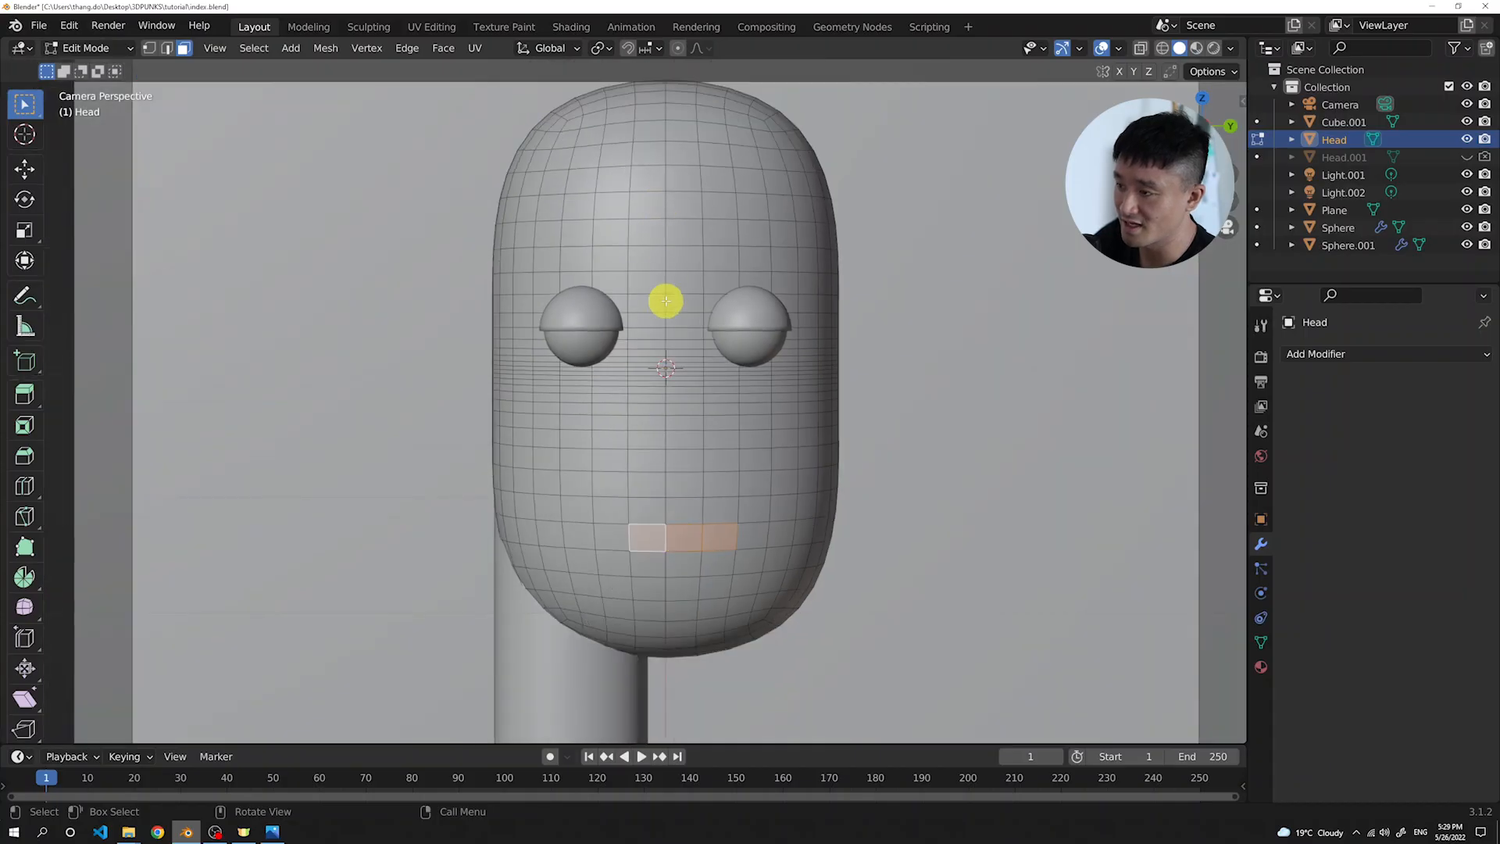
pyautogui.scroll(1, 679, 532)
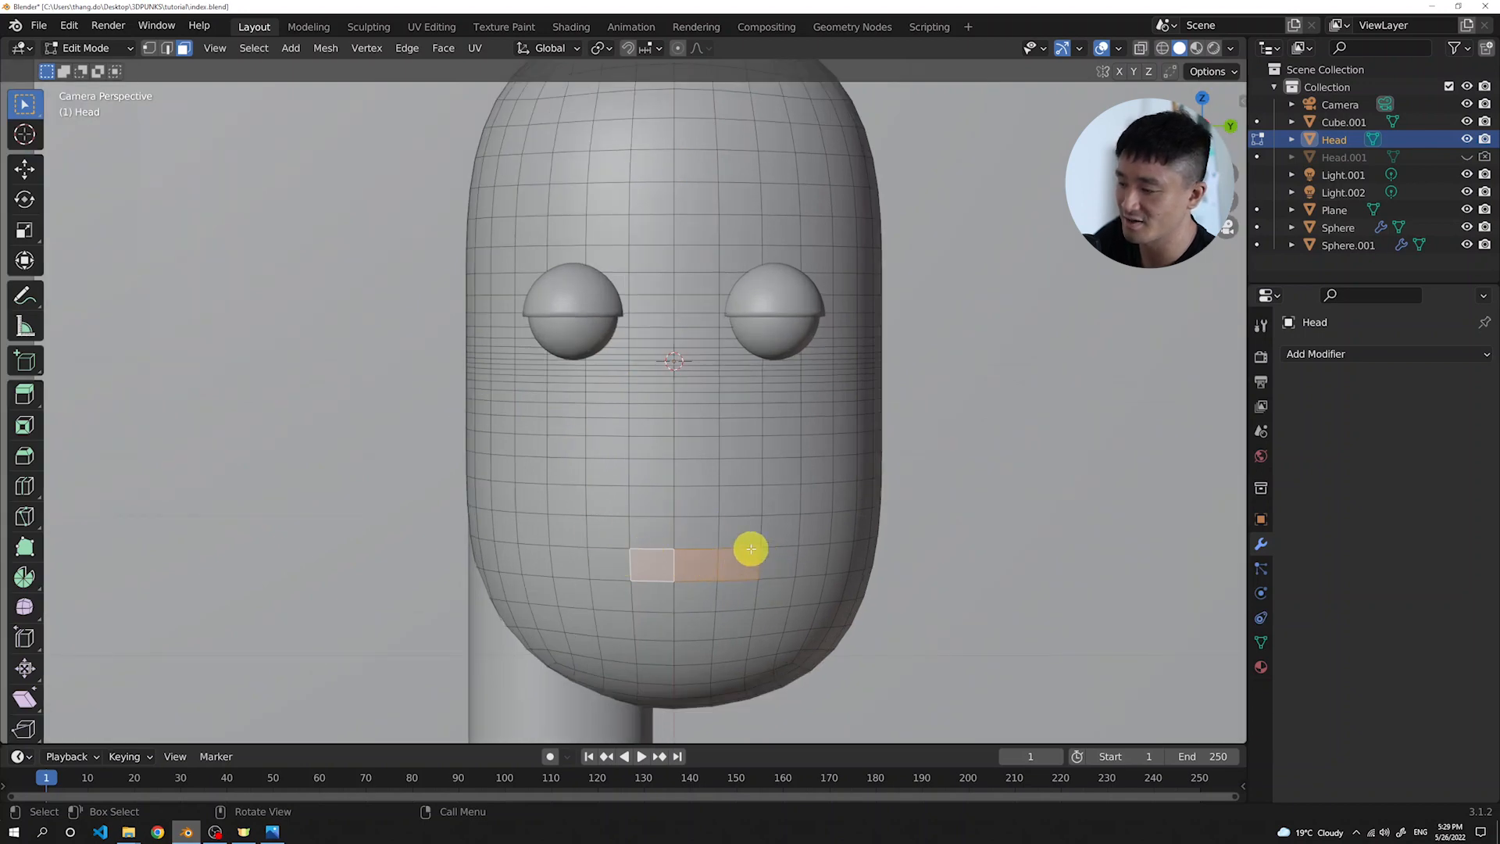
pyautogui.scroll(-2, 748, 547)
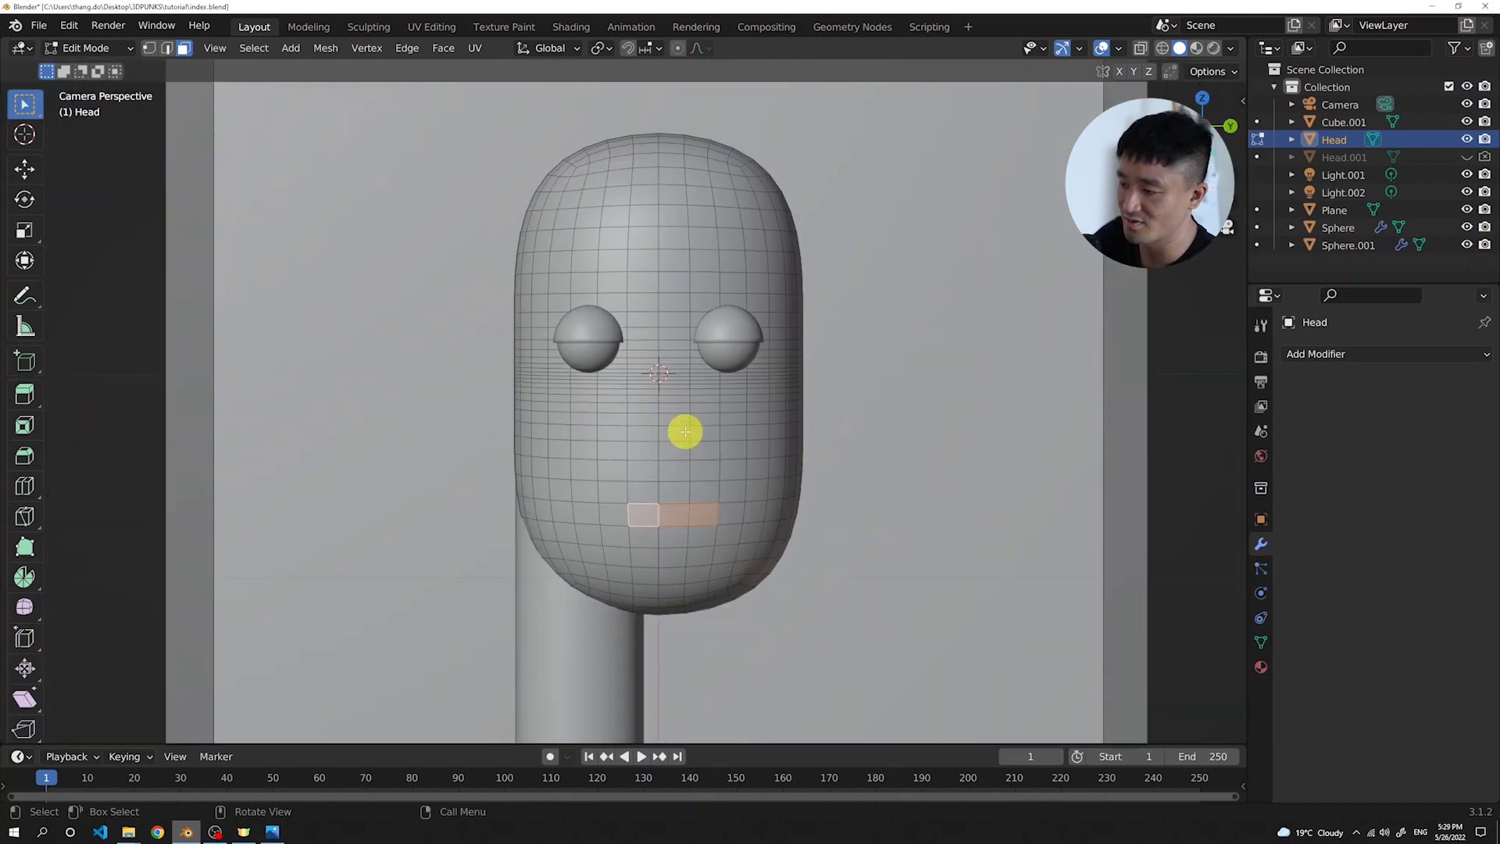
pyautogui.scroll(1, 660, 421)
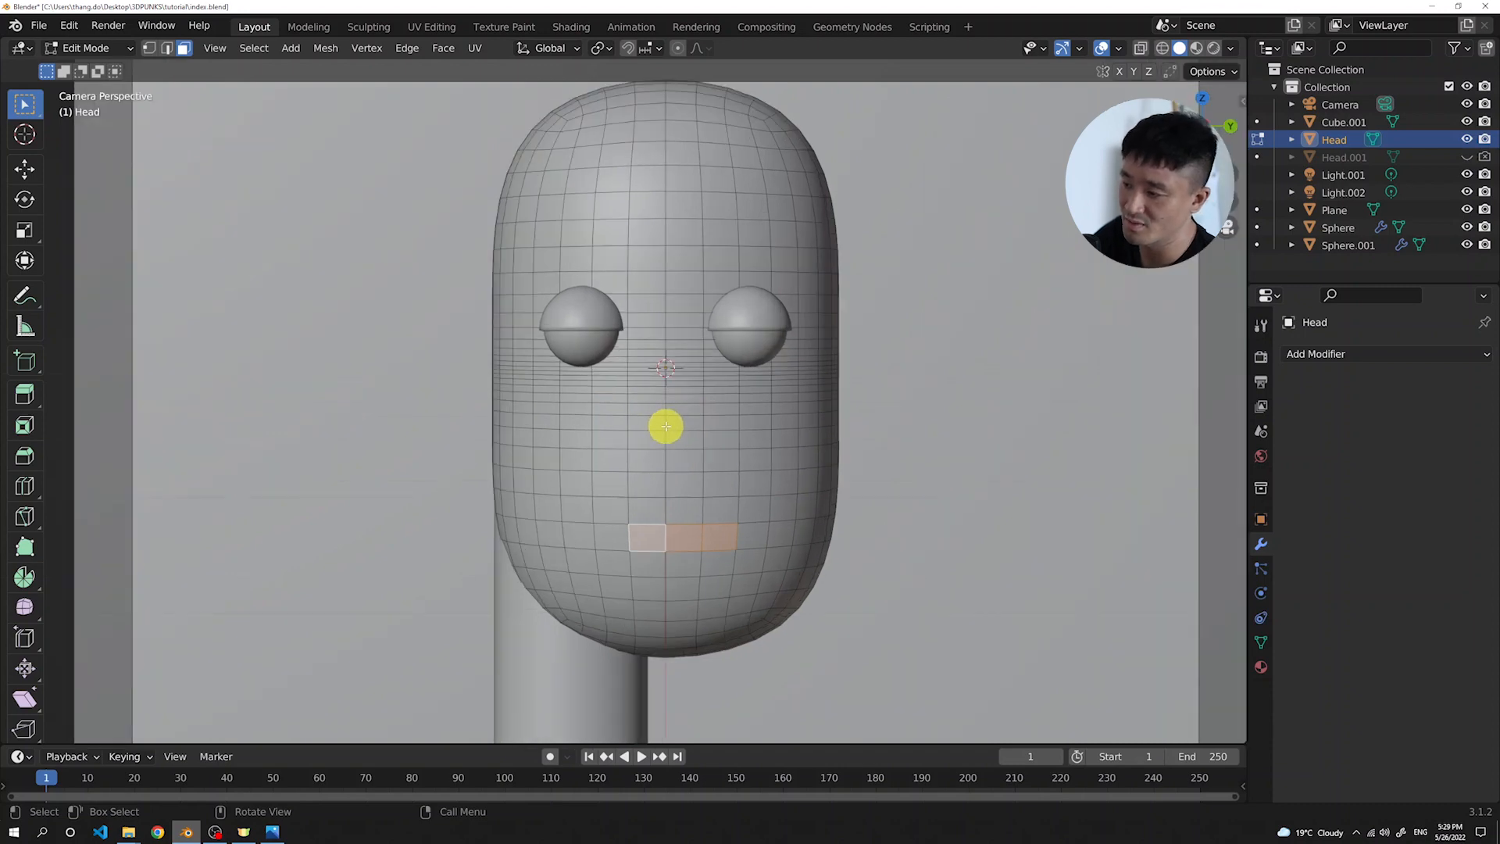
pyautogui.scroll(1, 671, 431)
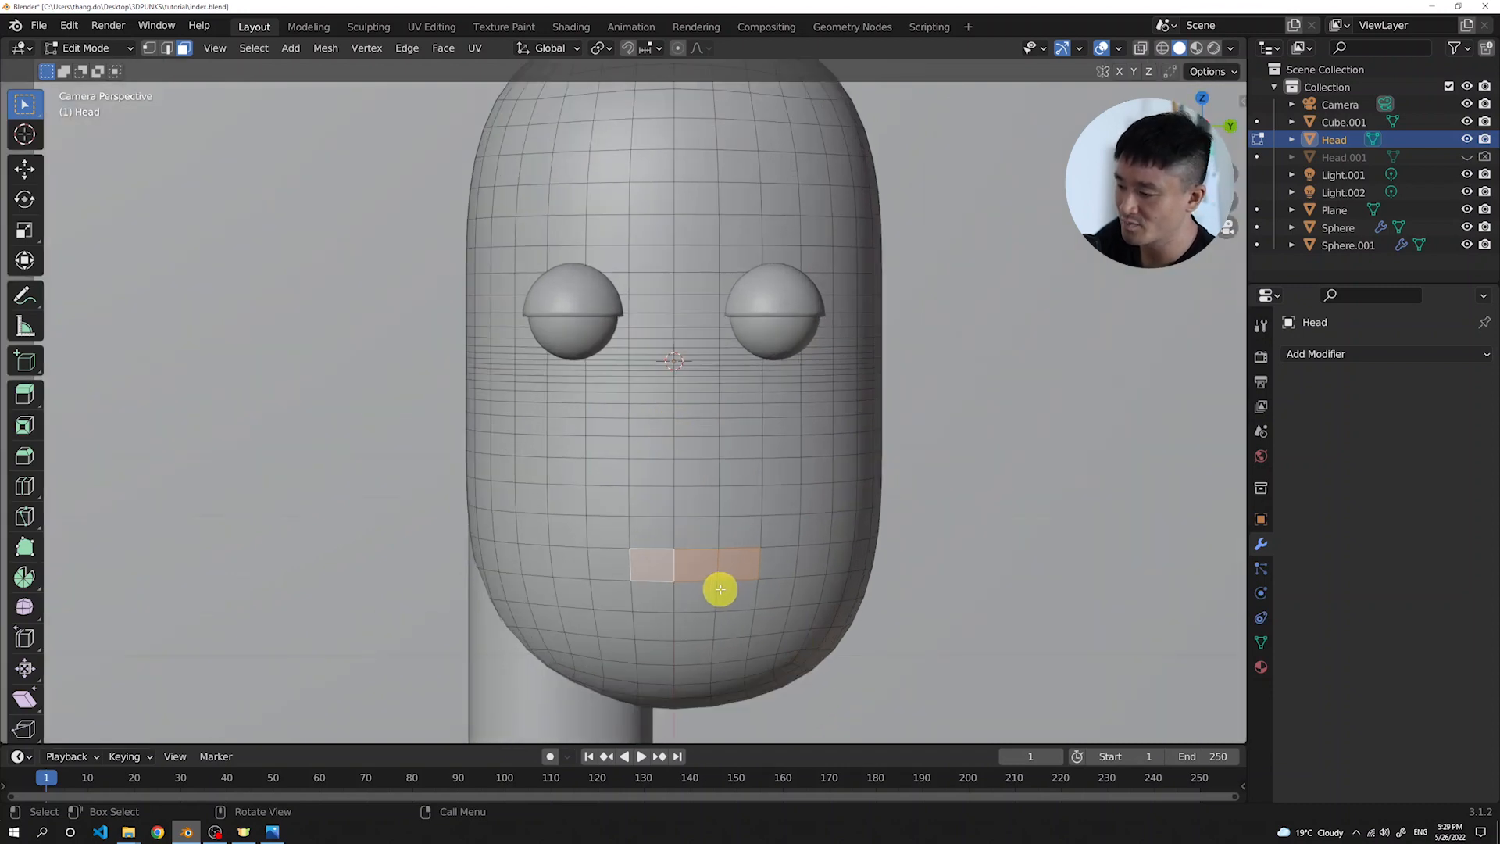
pyautogui.scroll(1, 725, 587)
pyautogui.scroll(1, 716, 602)
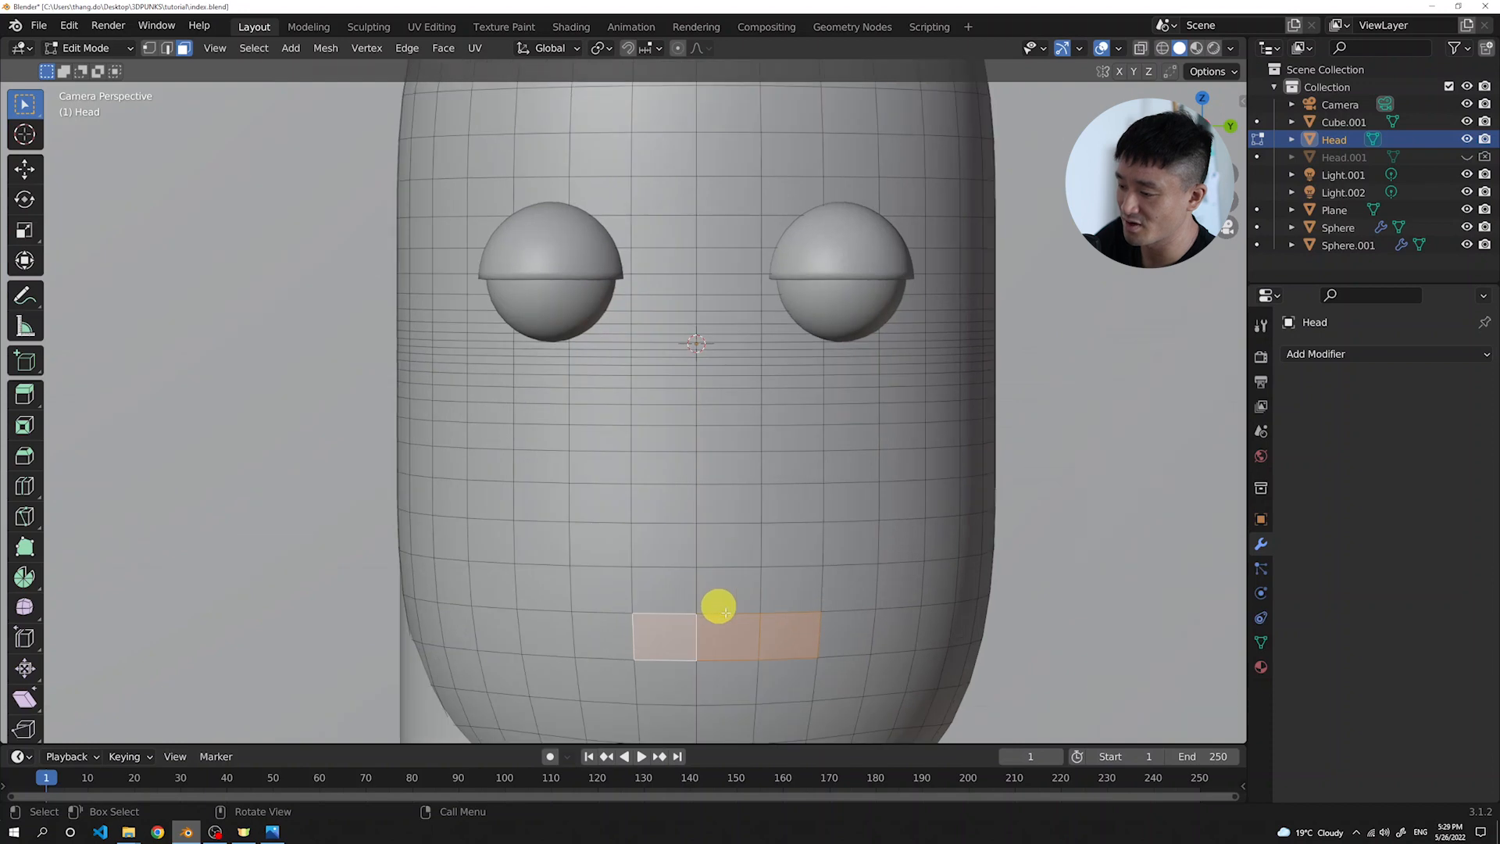
pyautogui.keyDown('shift'); pyautogui.moveTo(716, 607); pyautogui.dragTo(579, 390, button='middle'); pyautogui.keyUp('shift')
pyautogui.scroll(1, 579, 390)
pyautogui.keyDown('shift'); pyautogui.moveTo(598, 456); pyautogui.dragTo(590, 371, button='middle'); pyautogui.keyUp('shift')
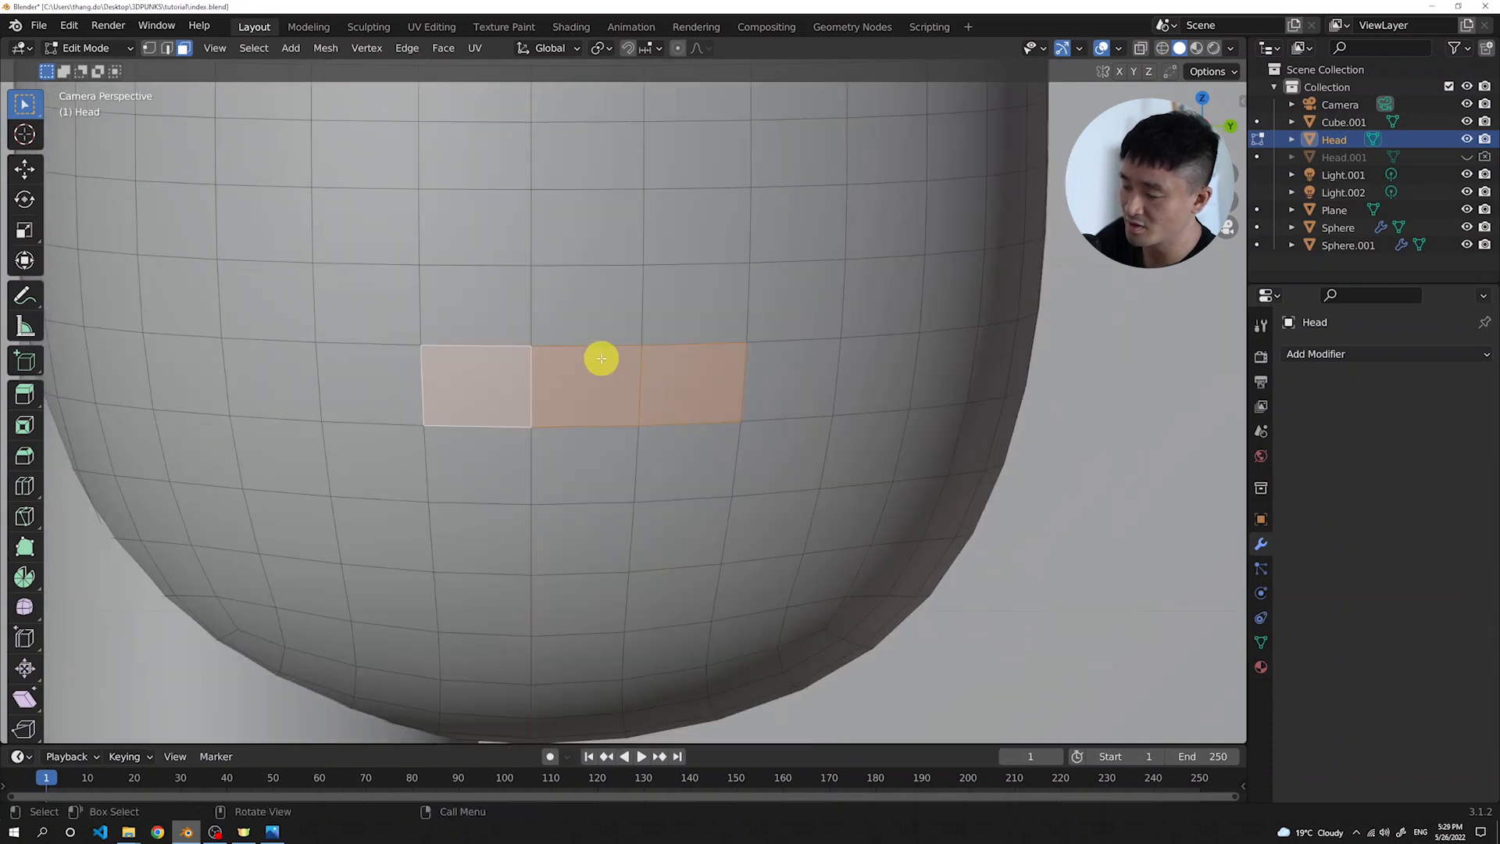
pyautogui.scroll(-1, 586, 374)
pyautogui.press('i')
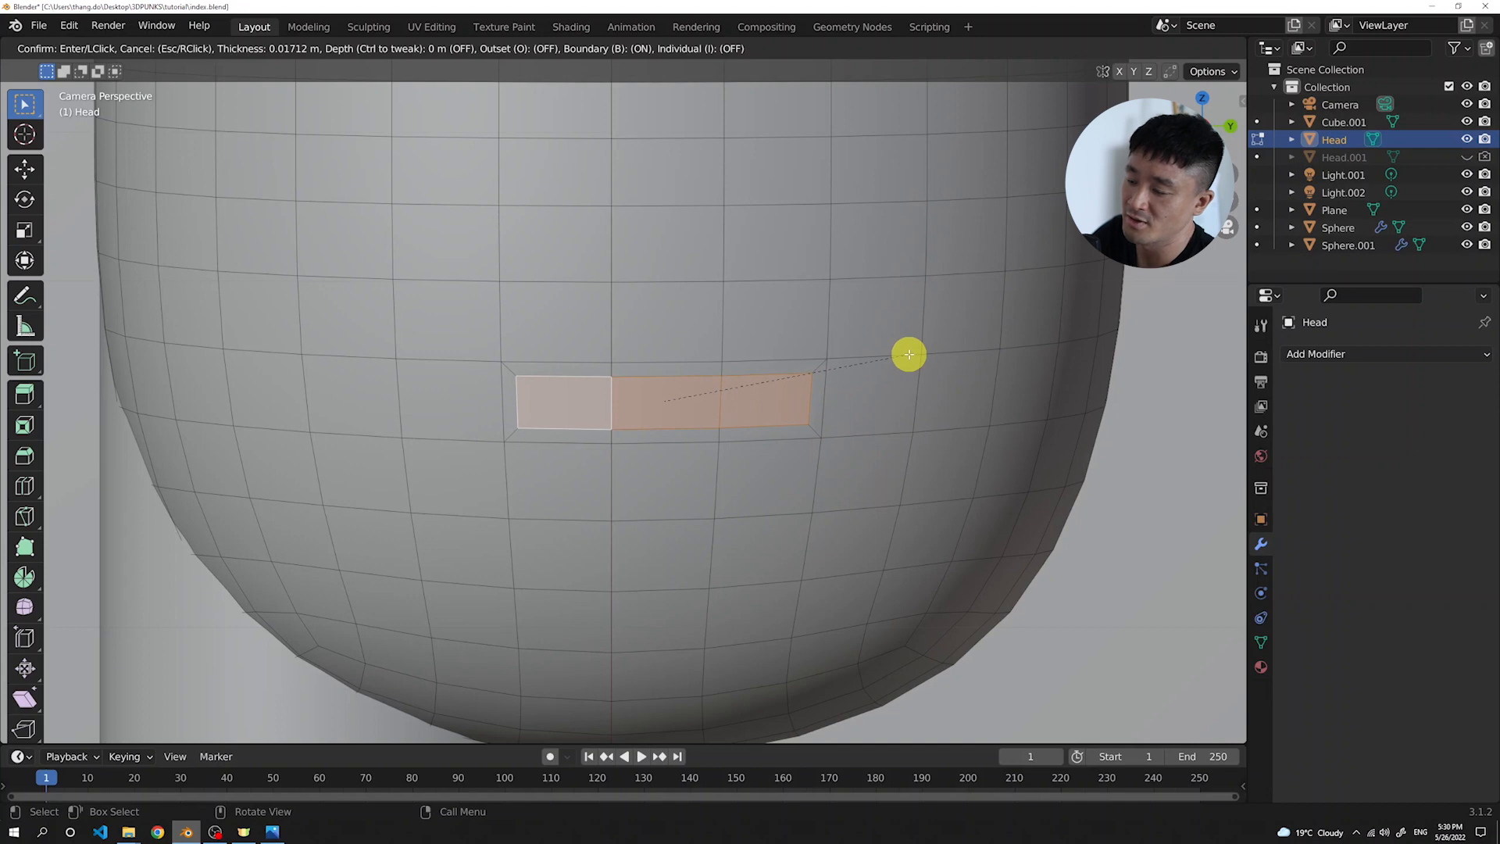
pyautogui.click(906, 354)
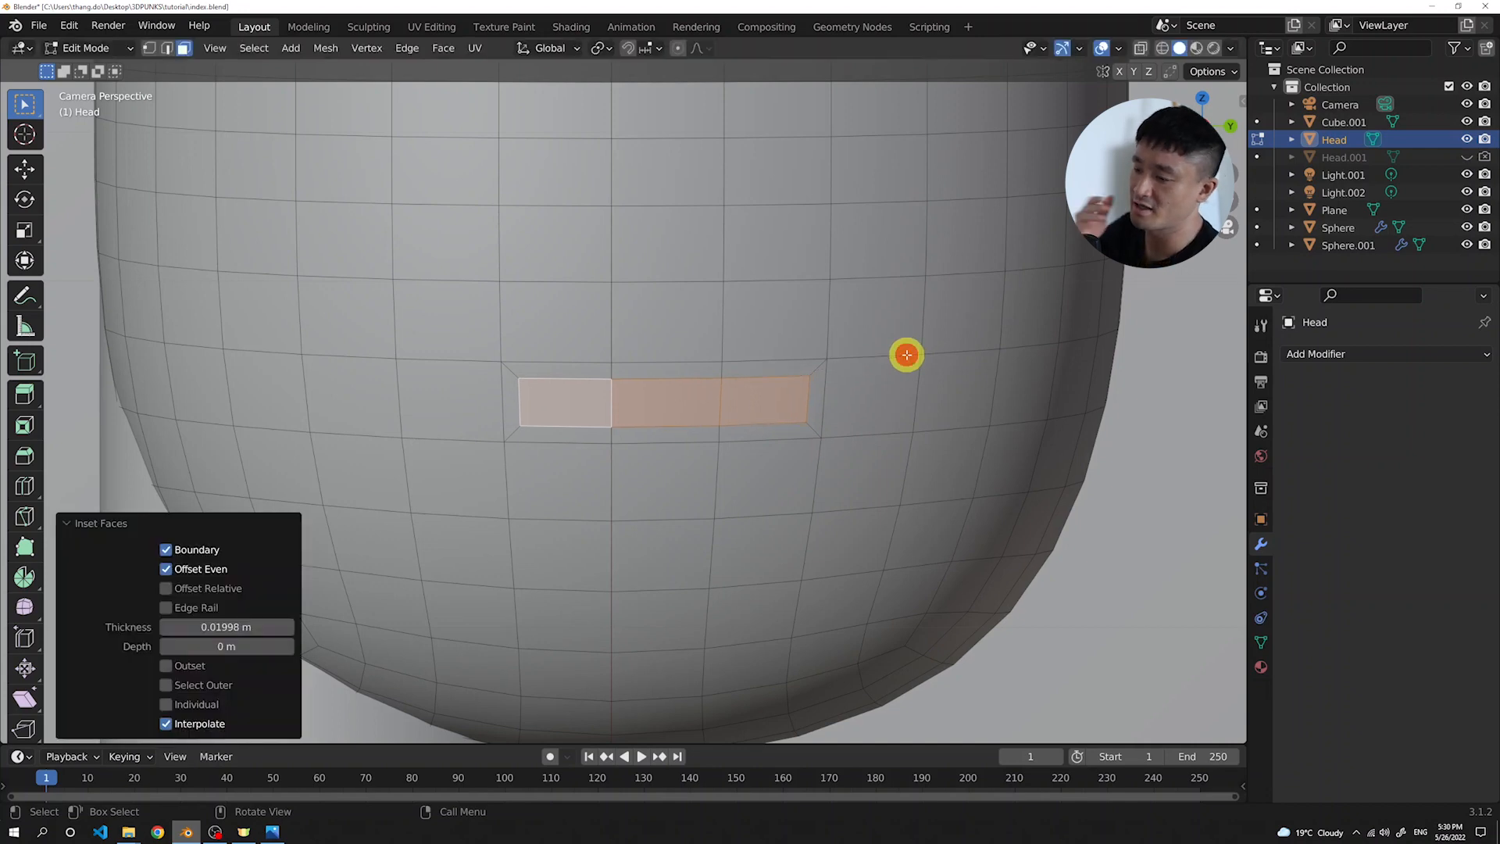
# Extrude the inset mouth faces along their normals into the head, with an offset of about -0.208 m
pyautogui.moveTo(649, 359); pyautogui.dragTo(678, 365, button='middle')
pyautogui.scroll(7, 678, 365)
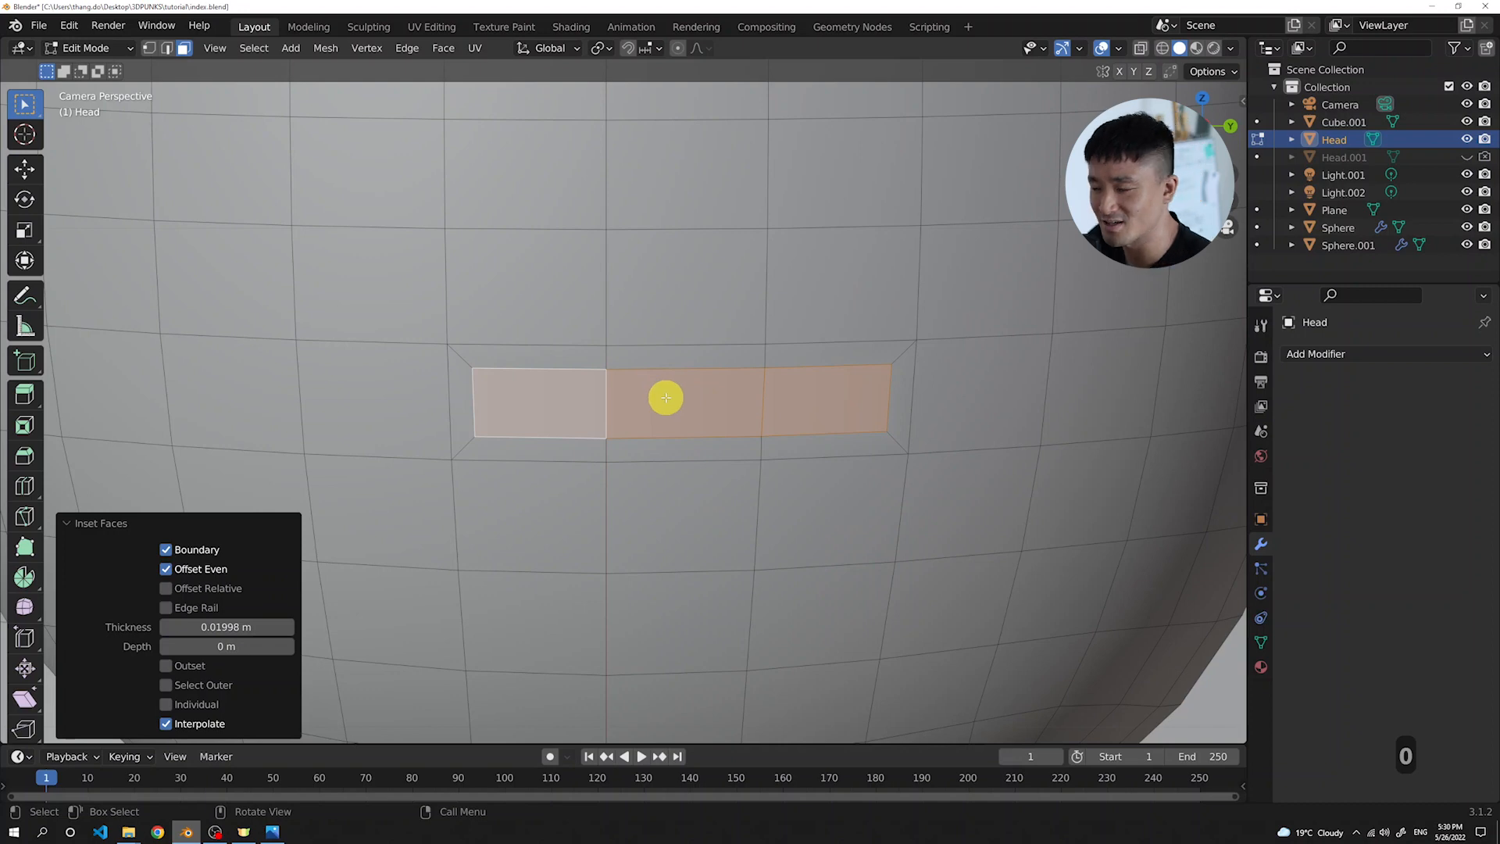
pyautogui.moveTo(666, 397); pyautogui.dragTo(692, 408, button='middle')
pyautogui.scroll(5, 656, 548)
pyautogui.press('KP_0')
pyautogui.scroll(10, 771, 391)
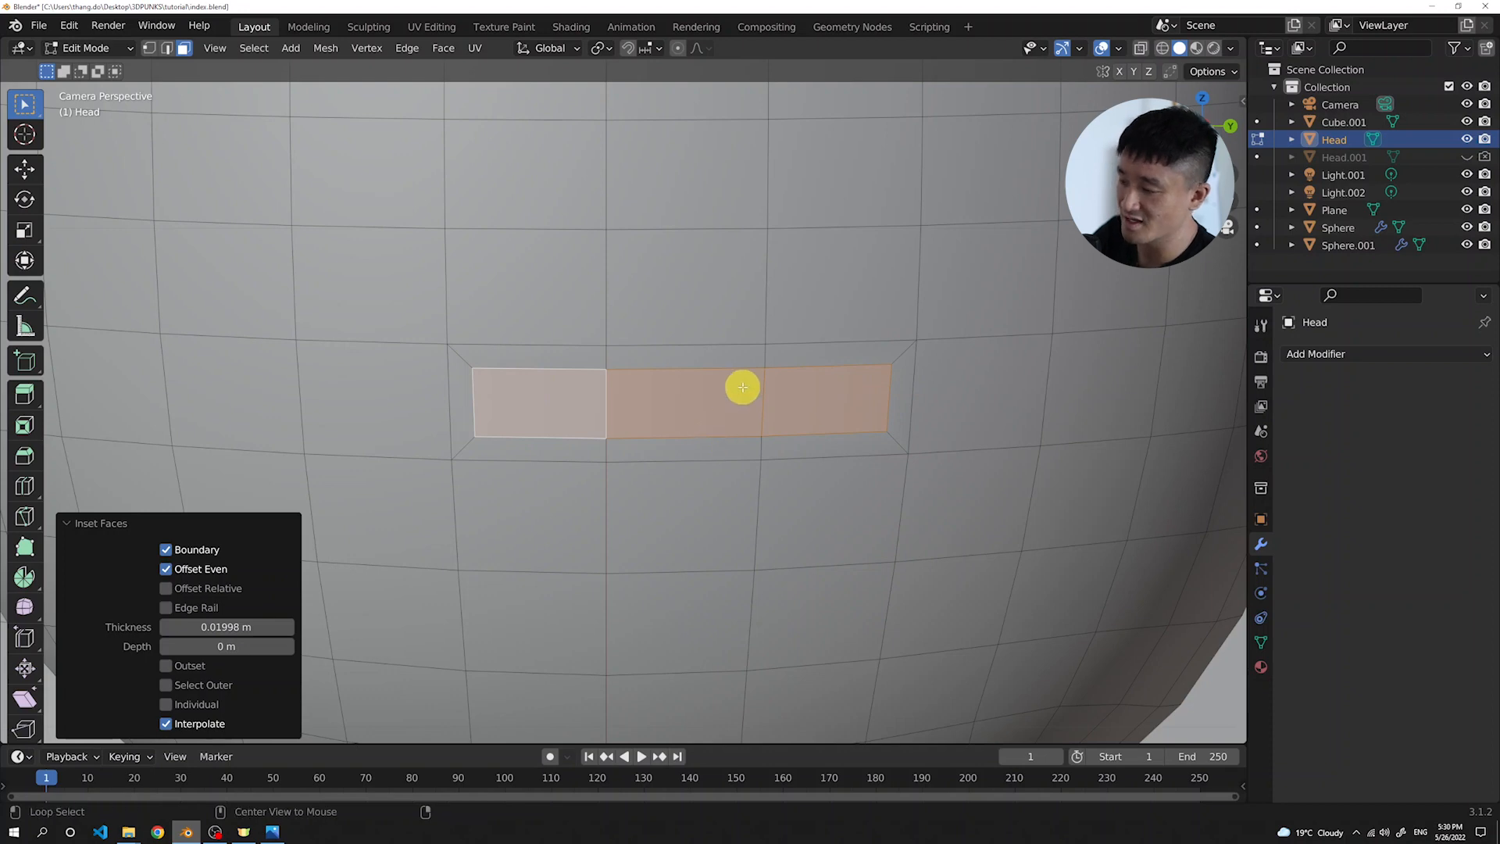
pyautogui.hotkey('alt', 'e')
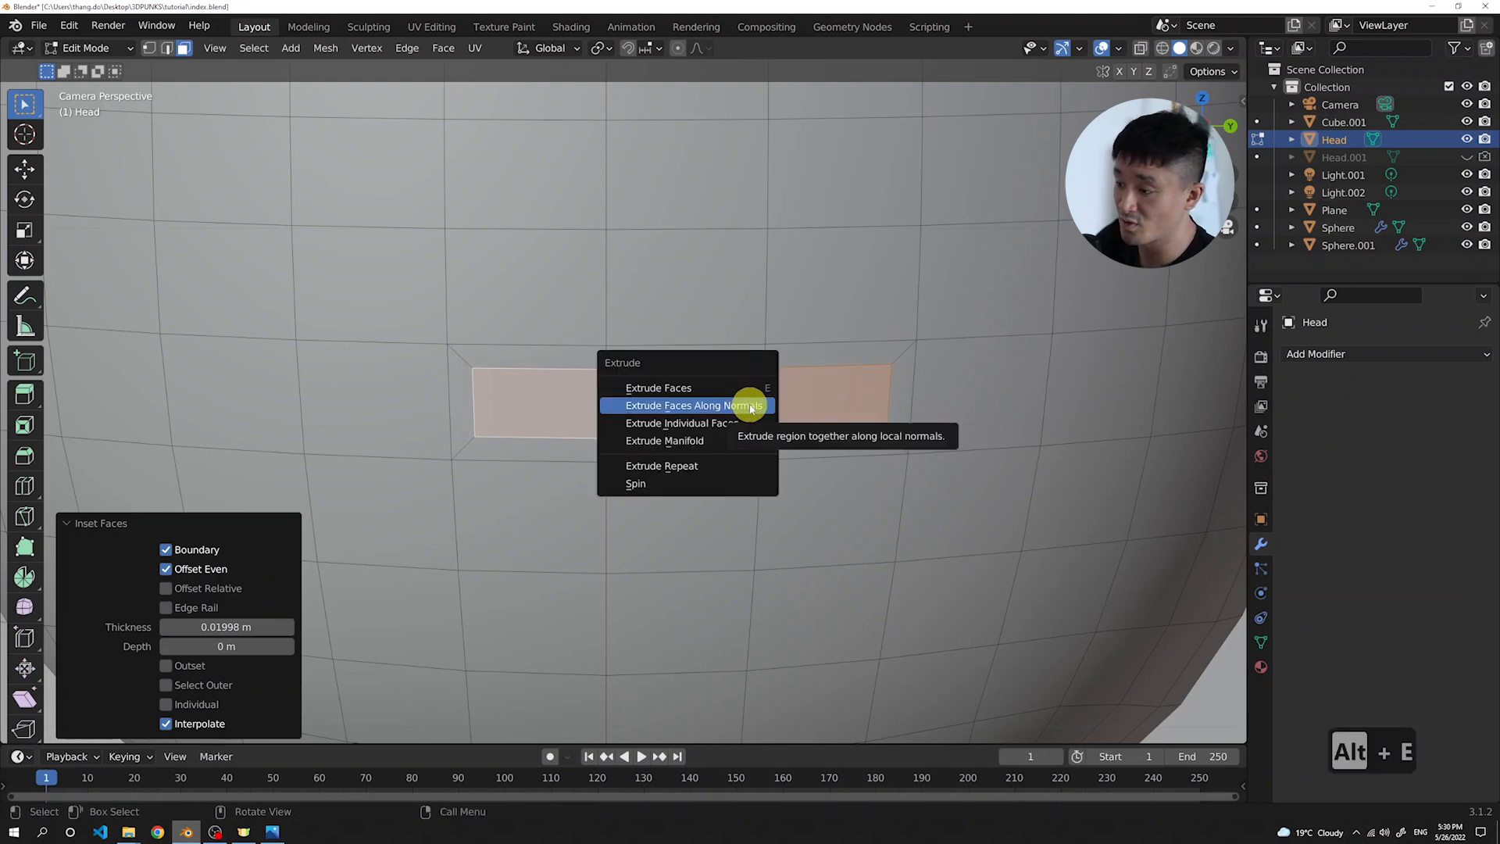
pyautogui.click(752, 406)
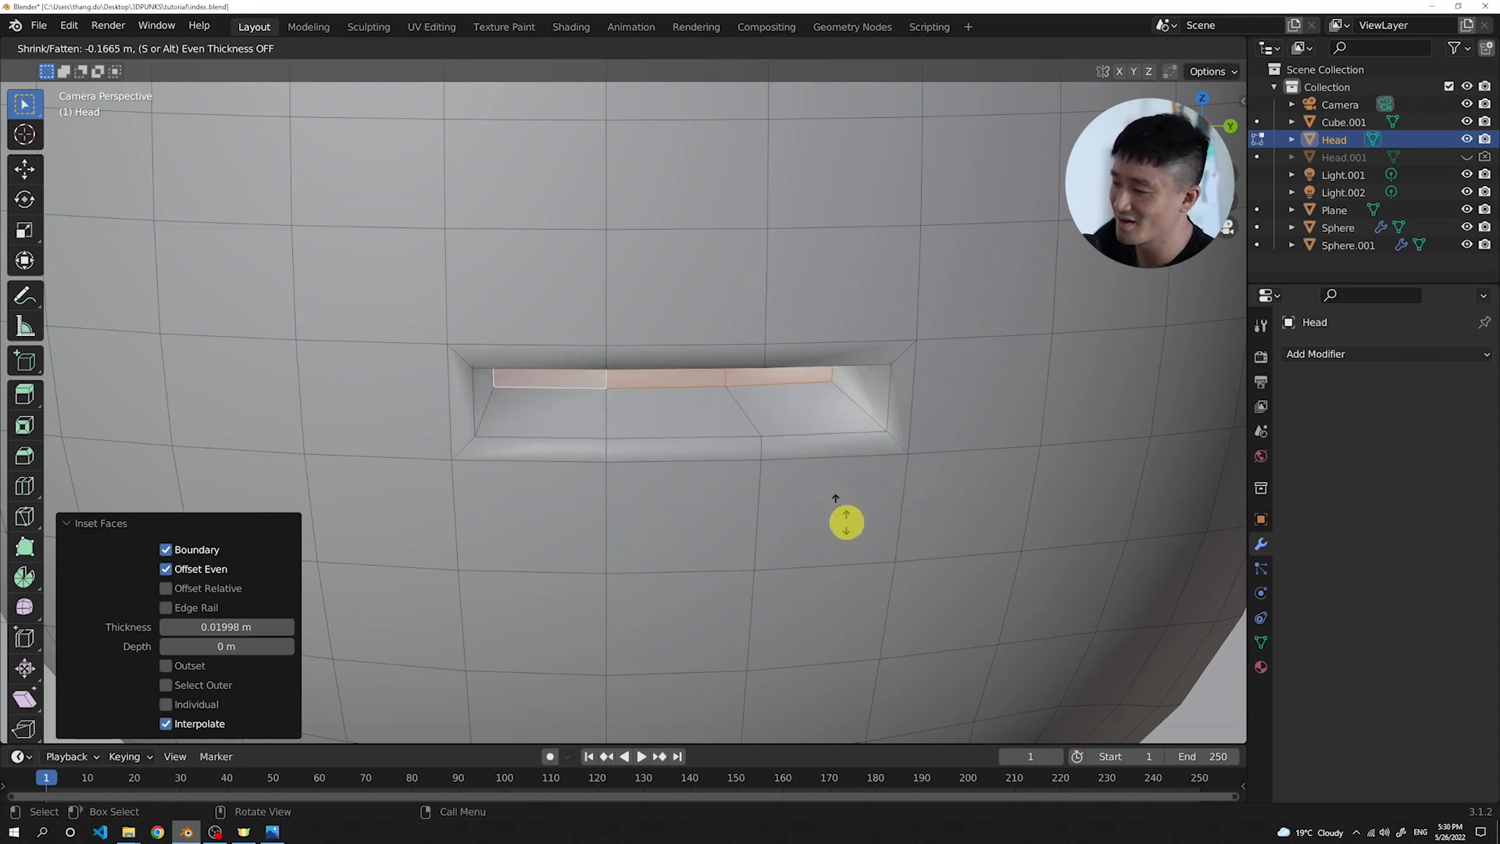
pyautogui.click(852, 531)
# Examine the recessed mouth on the head from several angles and through the camera view
pyautogui.moveTo(709, 421); pyautogui.dragTo(684, 481, button='middle')
pyautogui.scroll(4, 684, 468)
pyautogui.moveTo(683, 598); pyautogui.dragTo(646, 441, button='middle')
pyautogui.scroll(3, 685, 515)
pyautogui.scroll(-2, 682, 542)
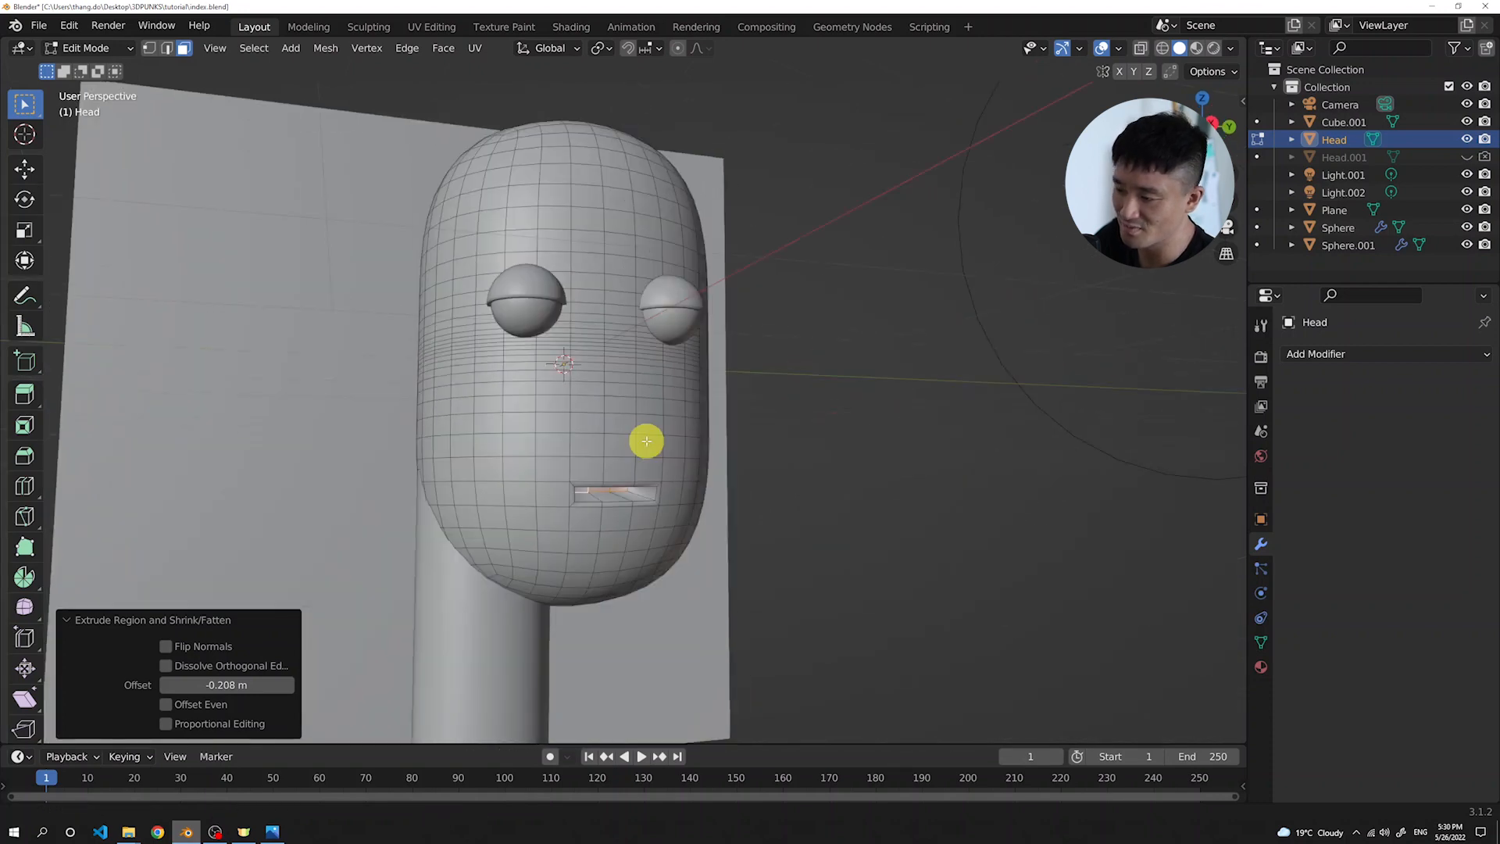
pyautogui.scroll(3, 646, 440)
pyautogui.scroll(-3, 612, 409)
pyautogui.moveTo(602, 402); pyautogui.dragTo(594, 423, button='middle')
pyautogui.scroll(1, 595, 423)
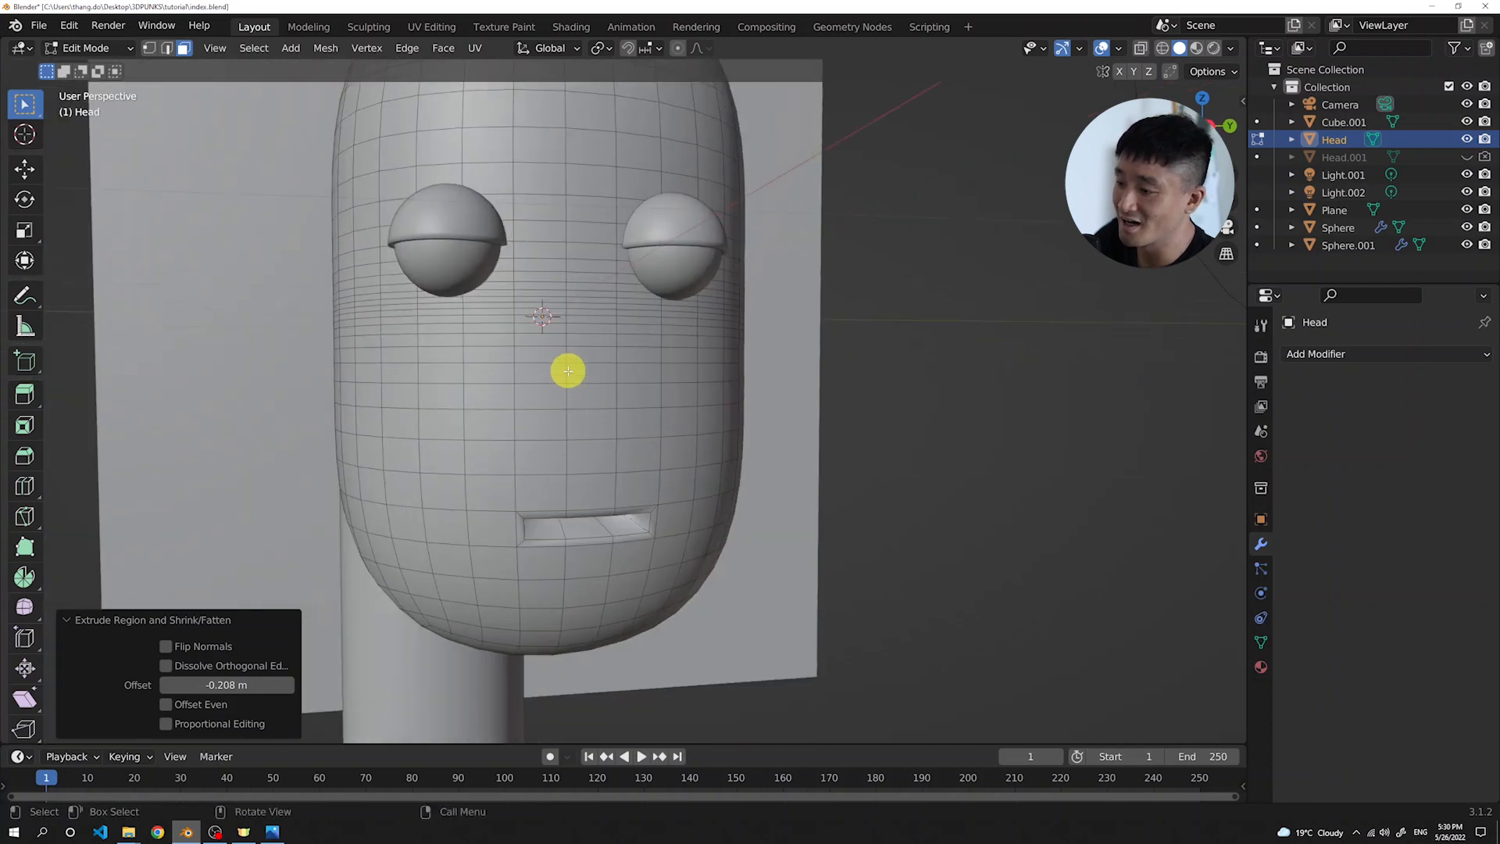
pyautogui.moveTo(578, 367)
pyautogui.mouseDown(button='middle')
pyautogui.moveTo(593, 378)
pyautogui.moveTo(579, 368)
pyautogui.mouseUp(button='middle')
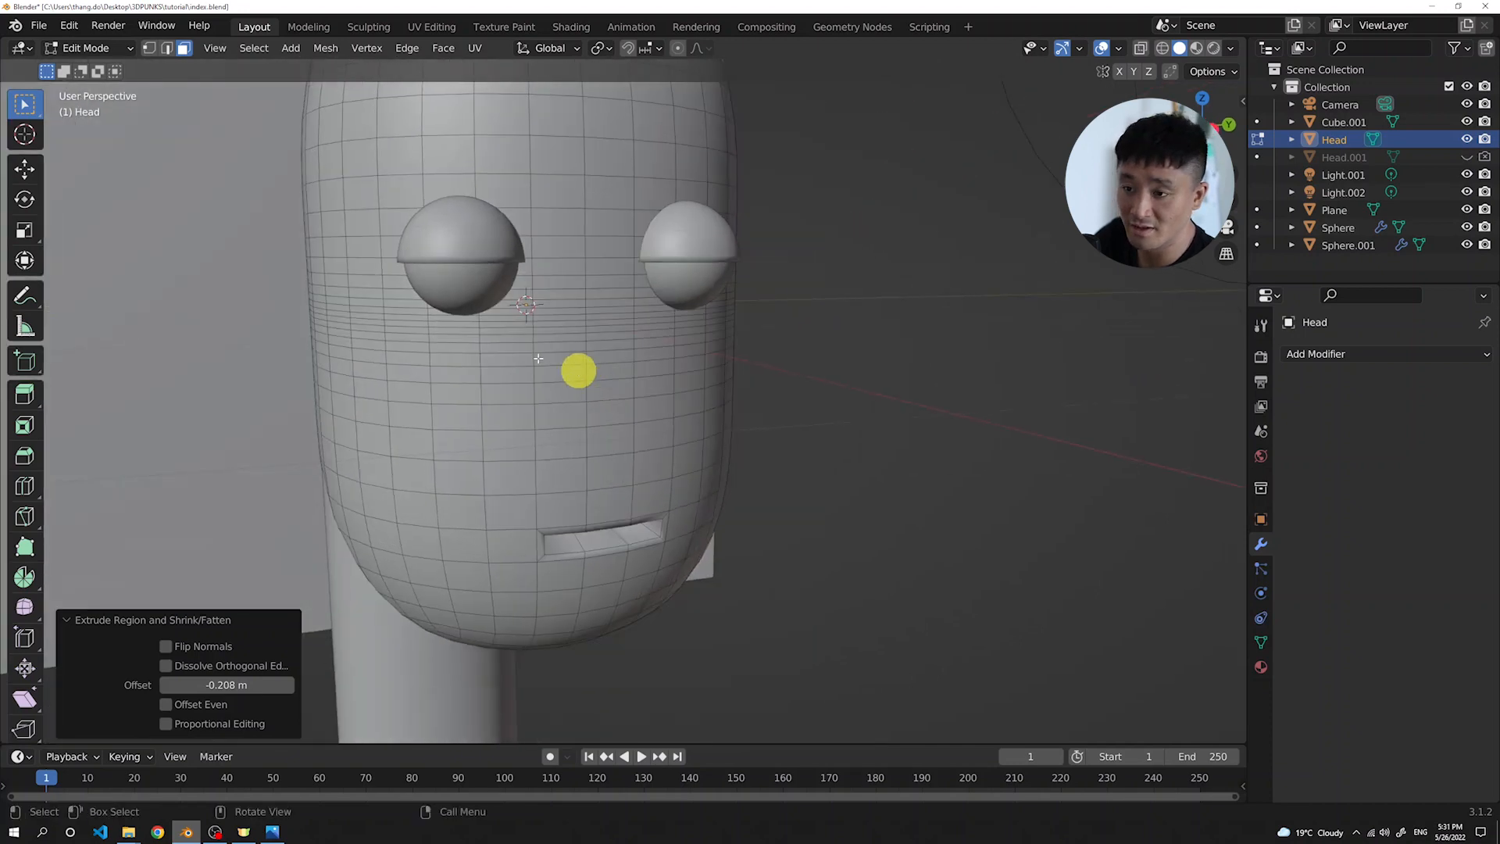
pyautogui.scroll(1, 478, 343)
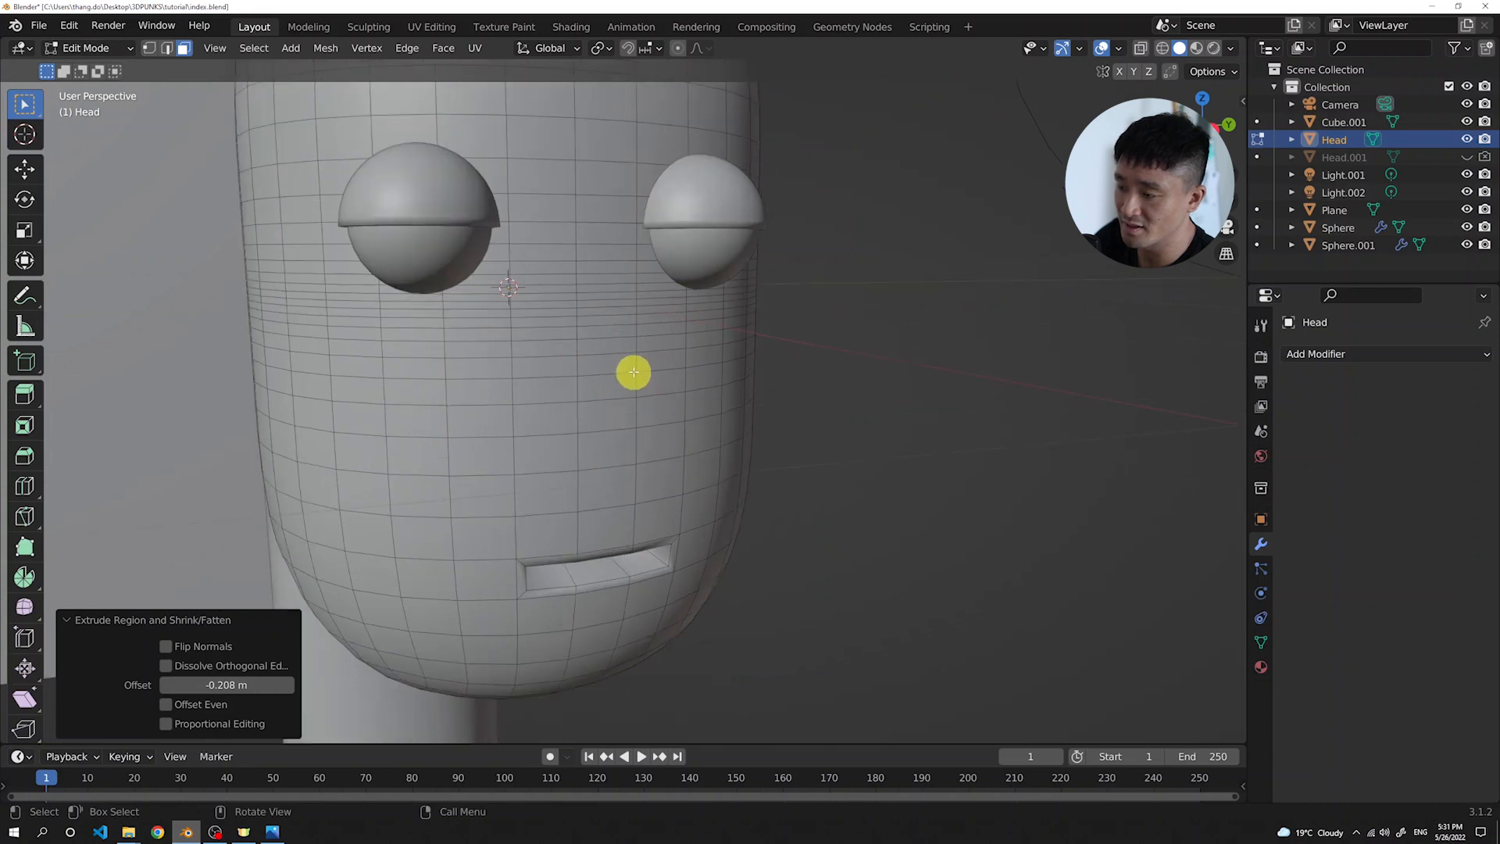
pyautogui.moveTo(606, 349); pyautogui.dragTo(588, 351, button='middle')
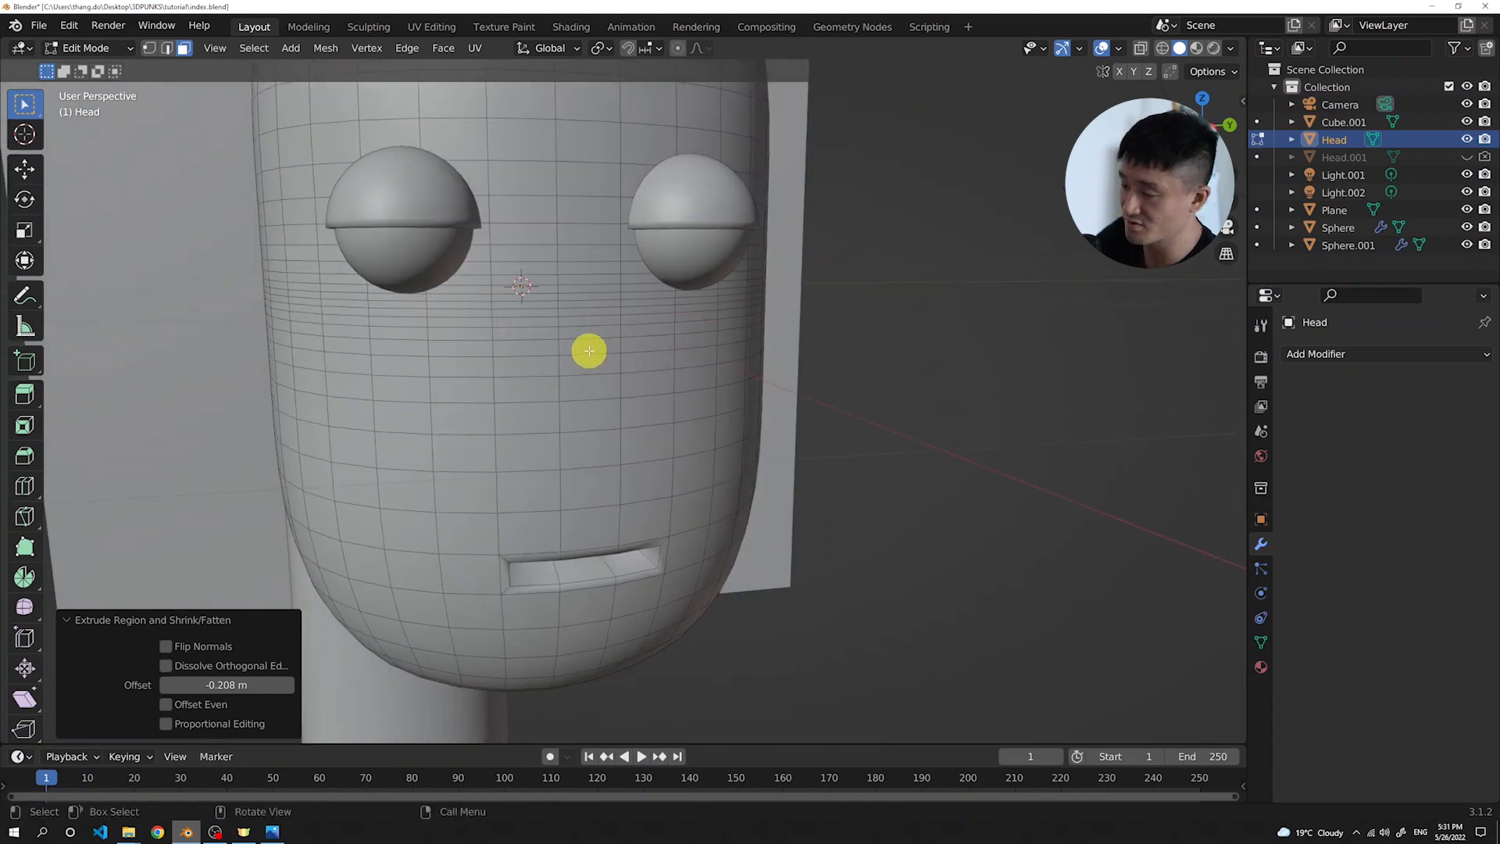
pyautogui.press('KP_0')
pyautogui.scroll(4, 609, 390)
pyautogui.scroll(-3, 663, 349)
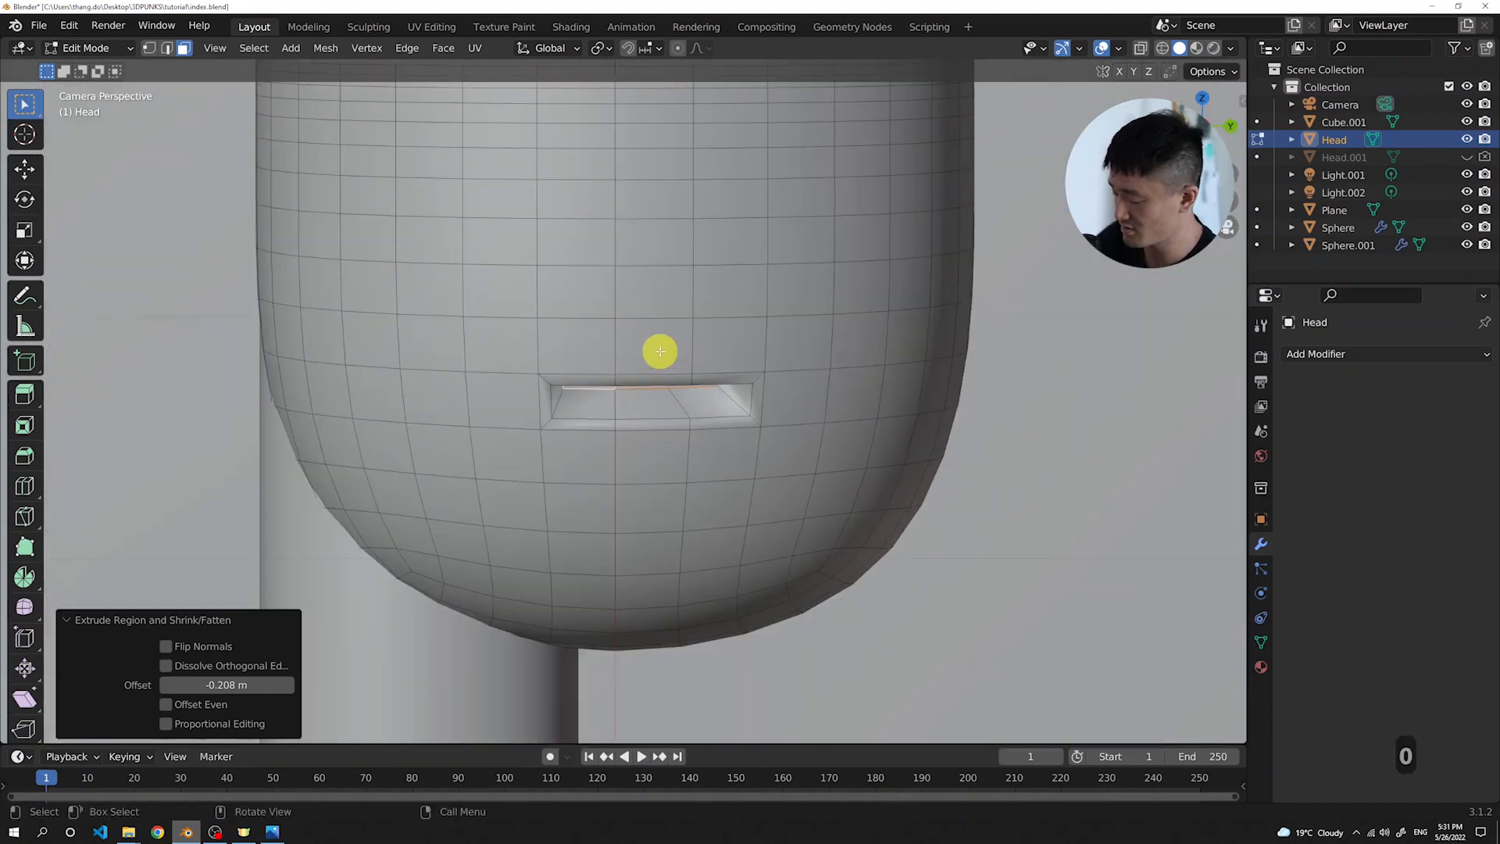
pyautogui.press('KP_0')
pyautogui.press('KP_0')
pyautogui.scroll(-6, 646, 346)
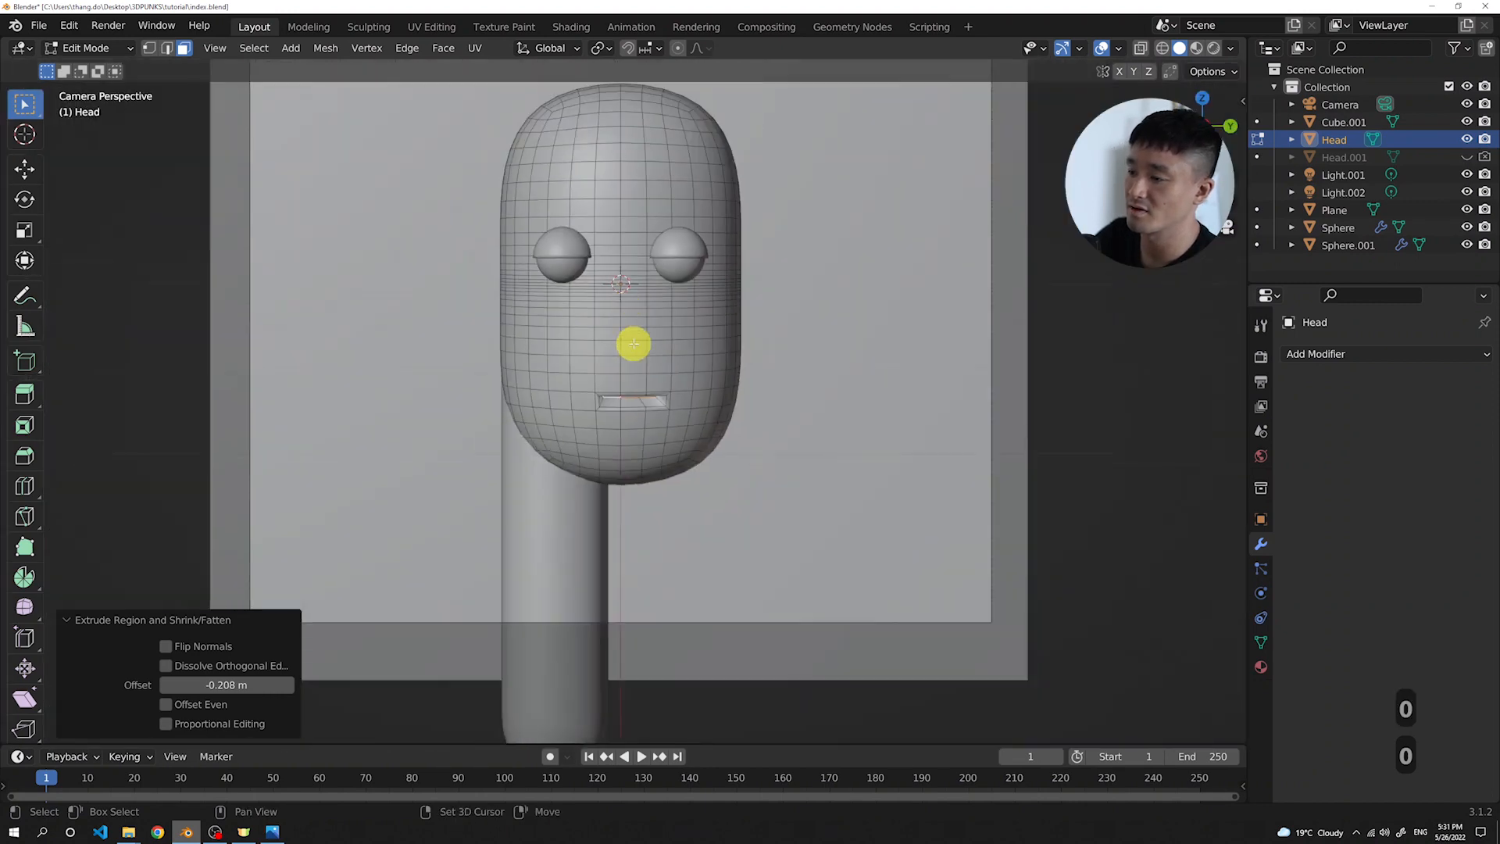
pyautogui.scroll(2, 652, 417)
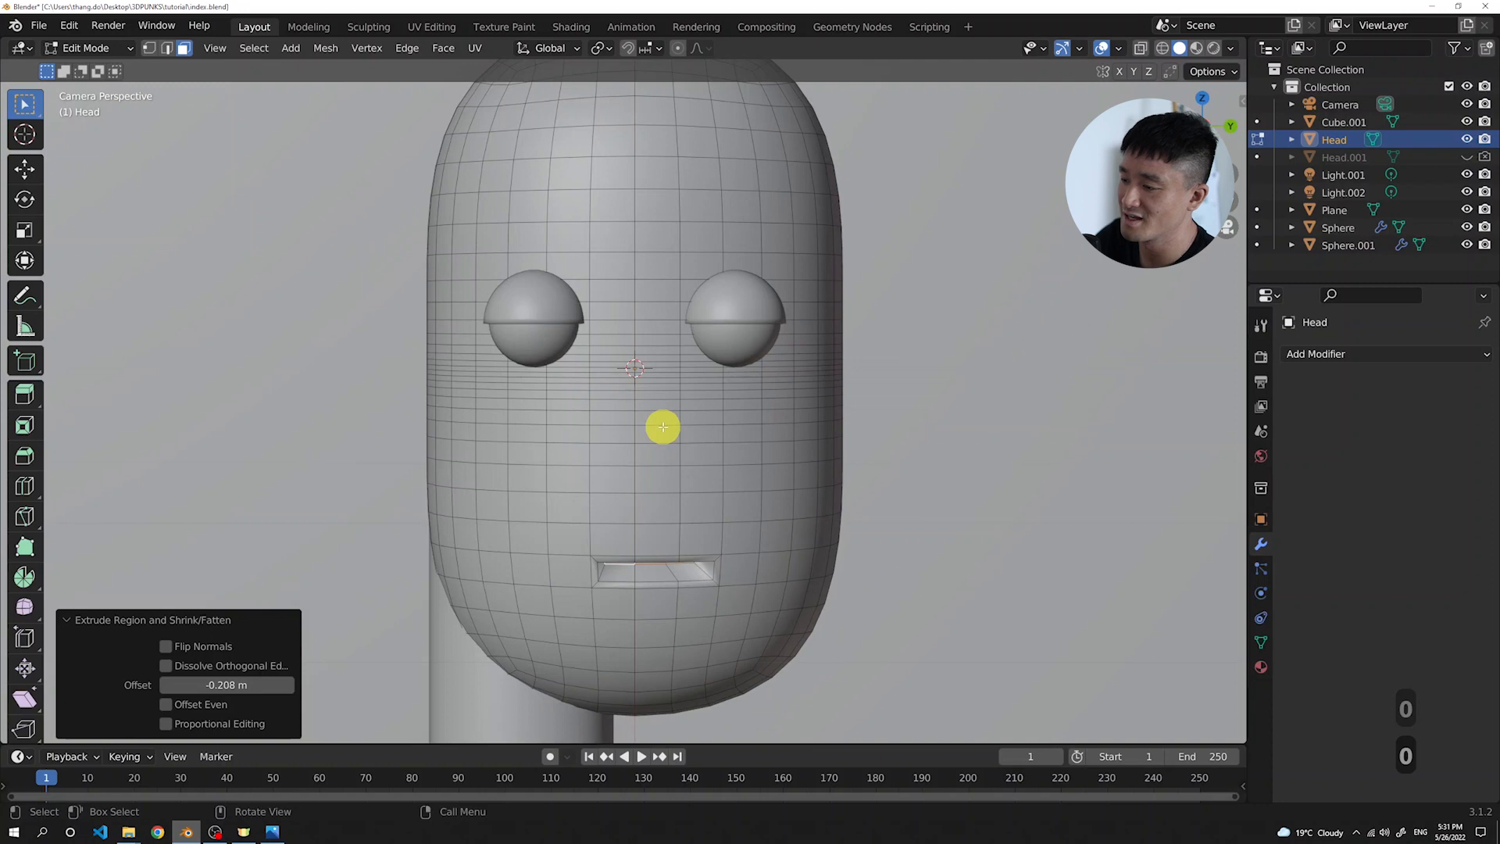
pyautogui.scroll(1, 670, 429)
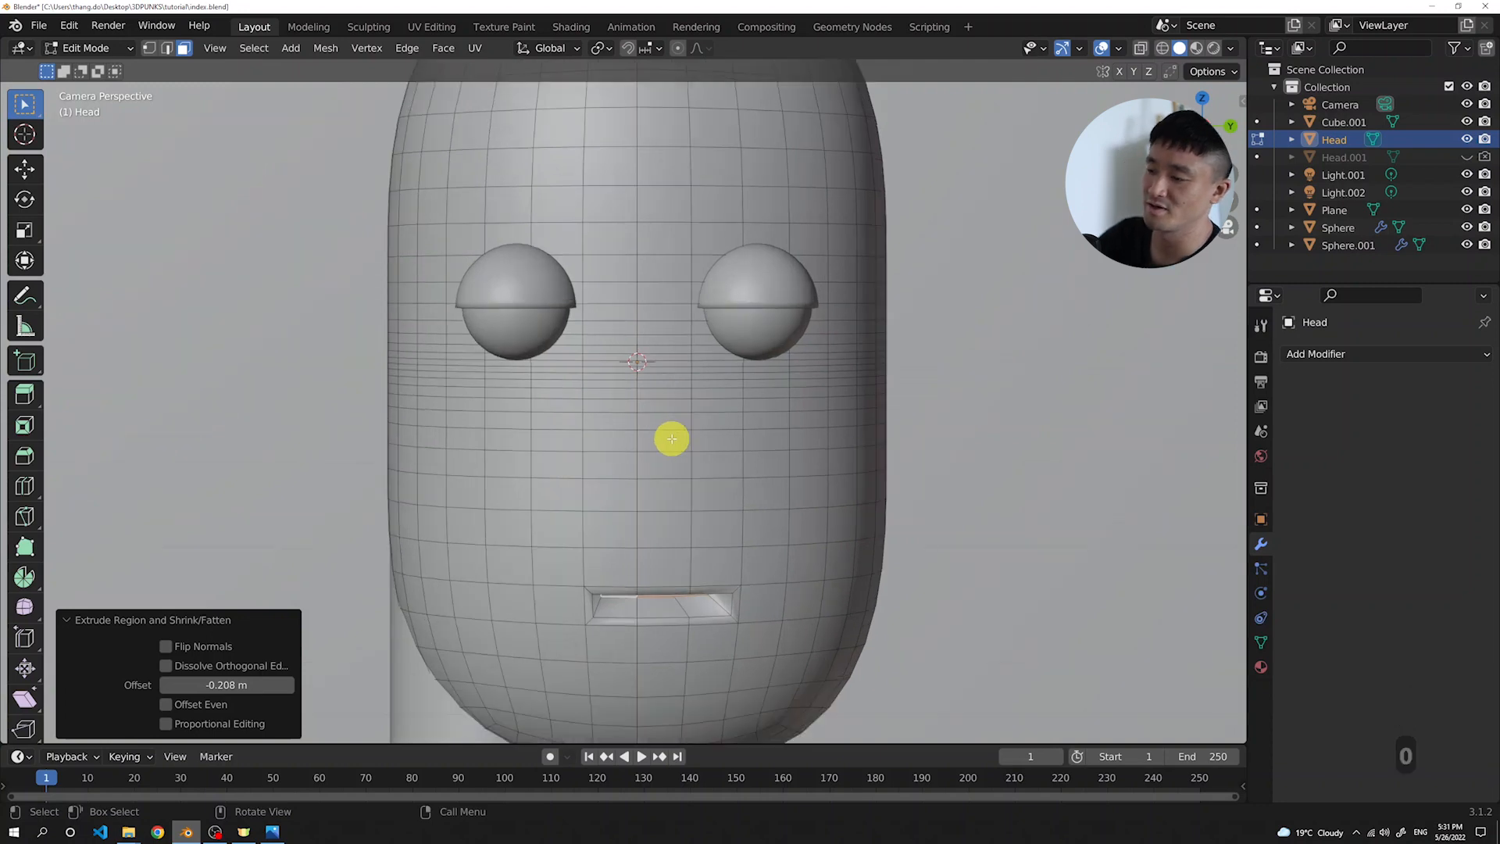
# Extrude two vertically adjacent front faces between the eyes and mouth outward along their normal by about 0.068 m to form a nose
pyautogui.click(671, 439)
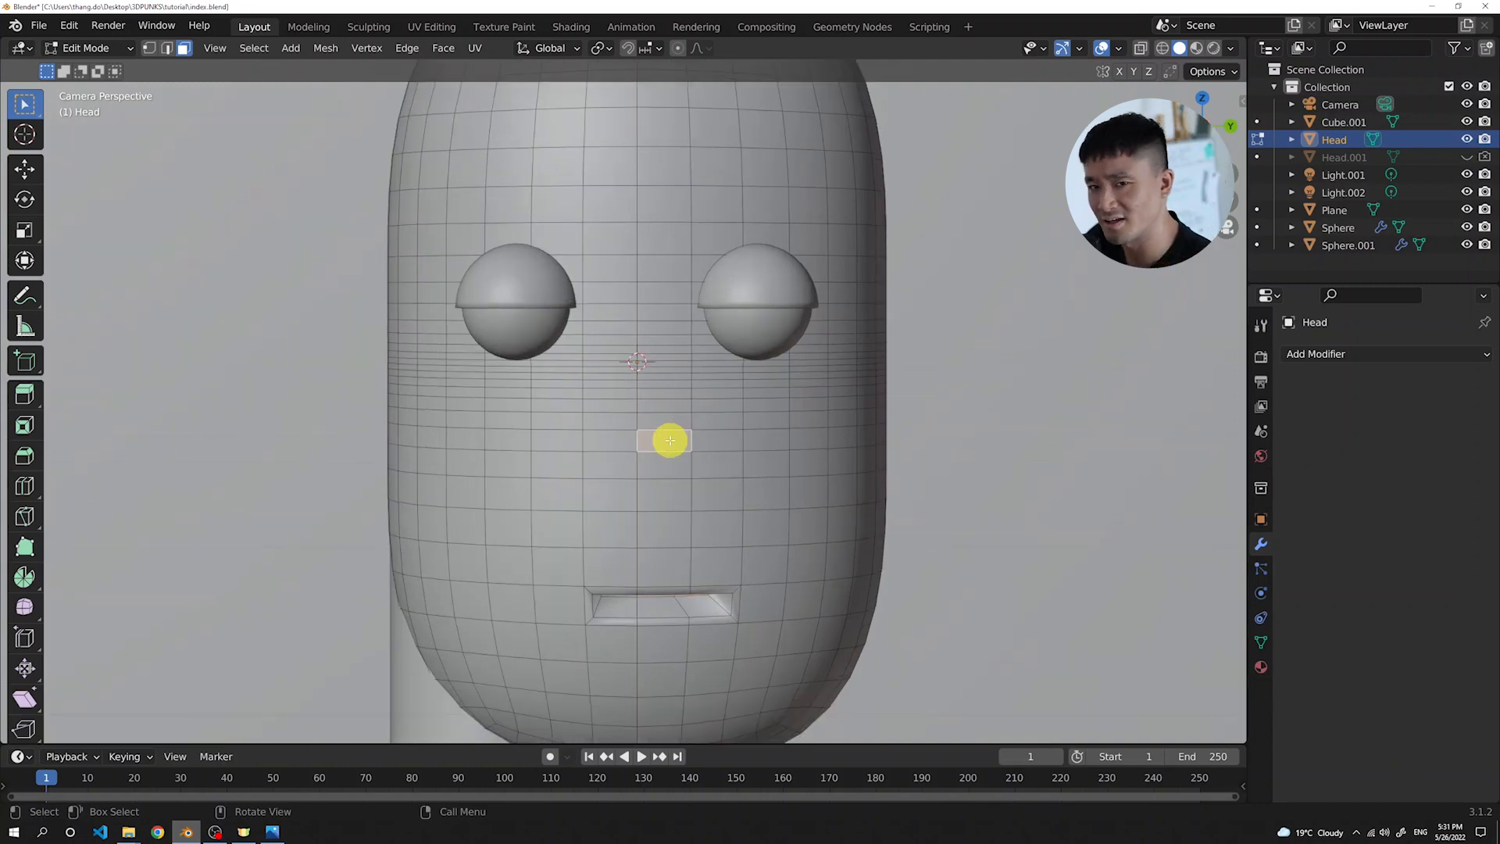
pyautogui.keyDown('shift'); pyautogui.click(671, 463); pyautogui.keyUp('shift')
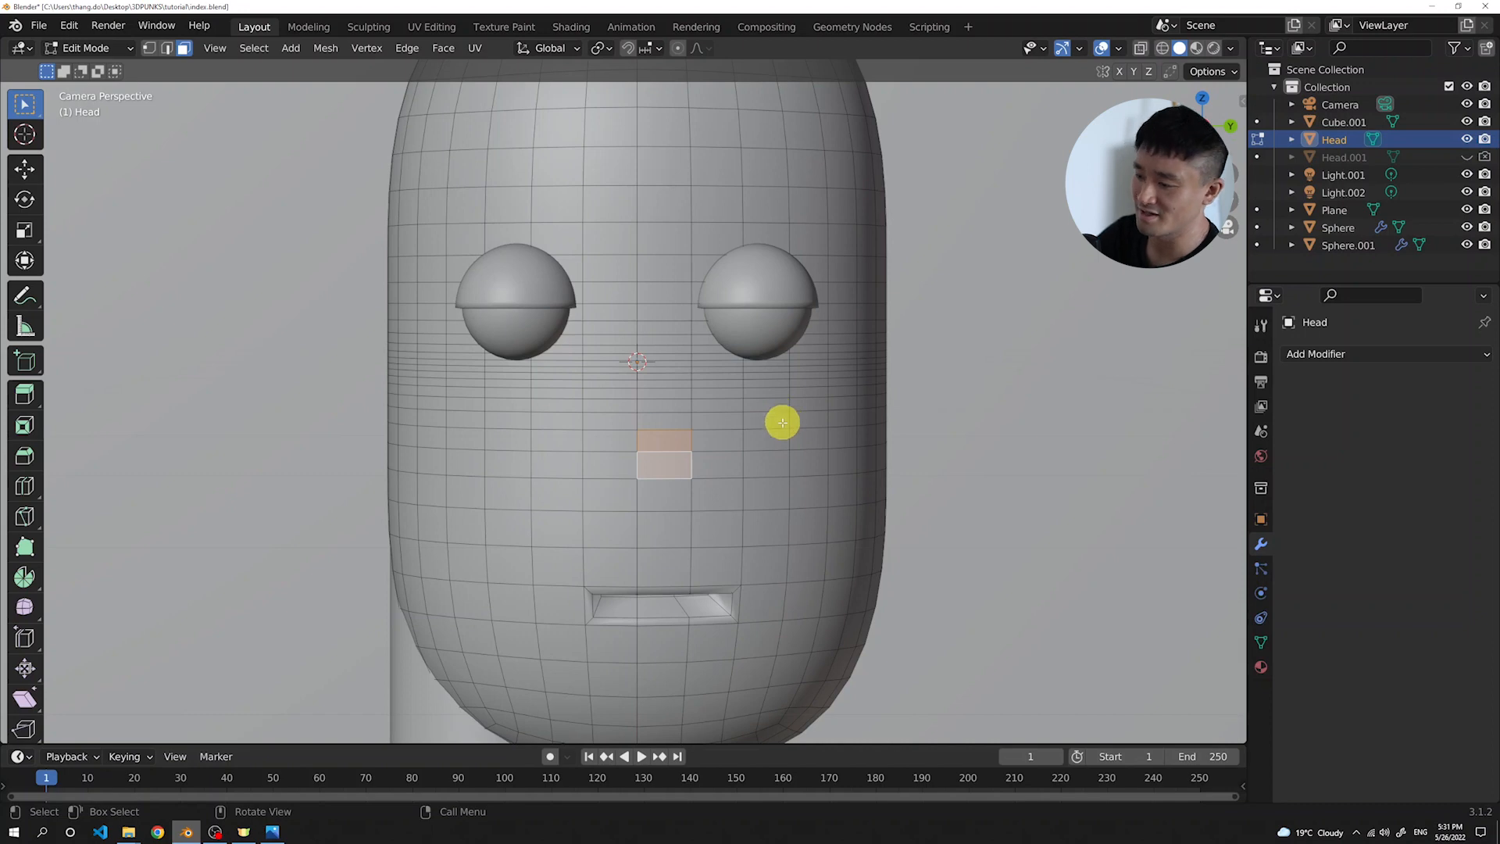
pyautogui.scroll(-4, 779, 424)
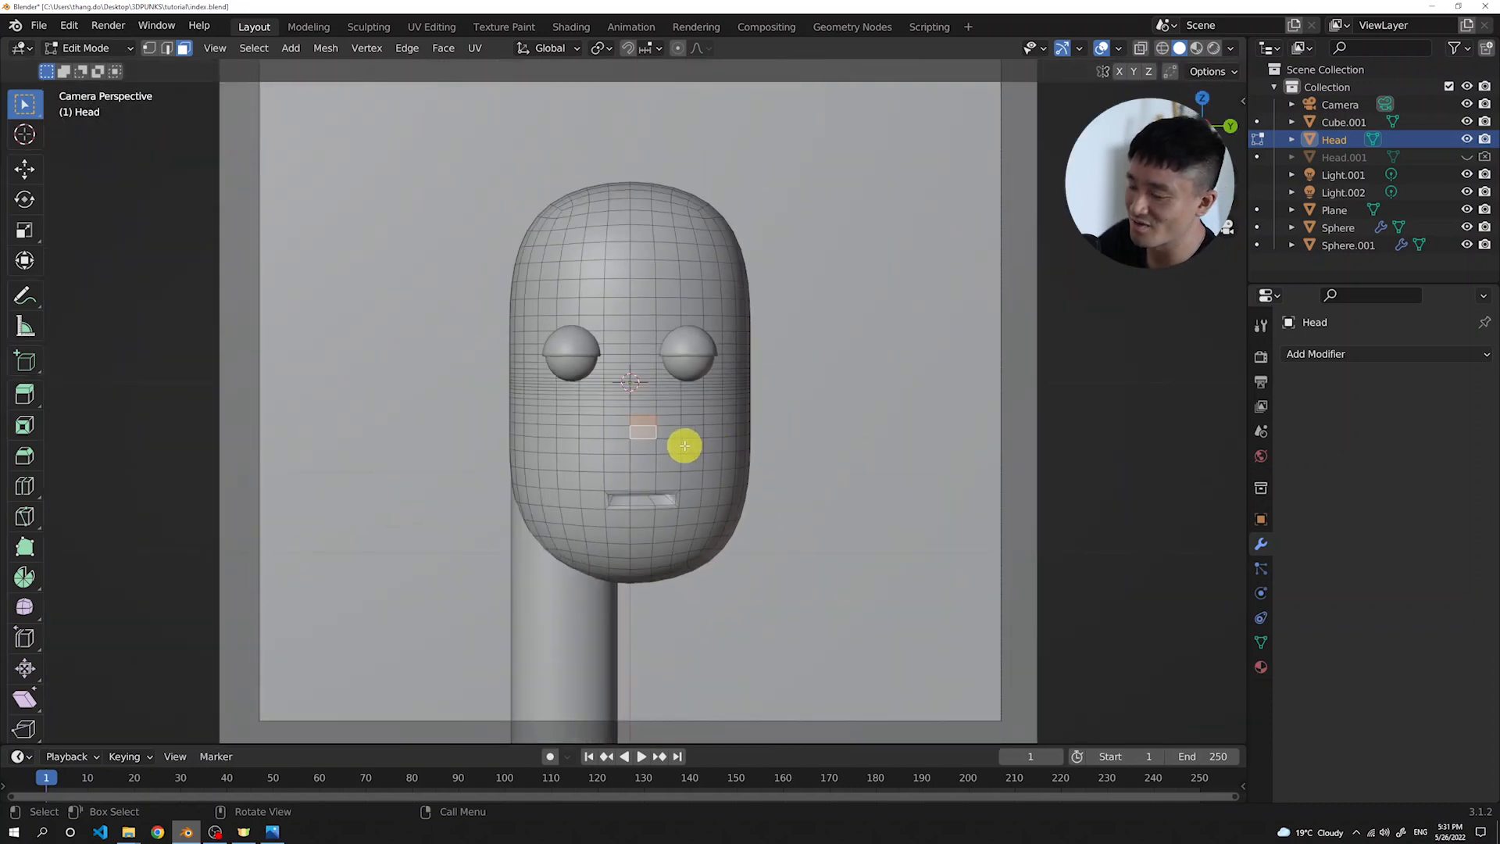
pyautogui.scroll(5, 684, 445)
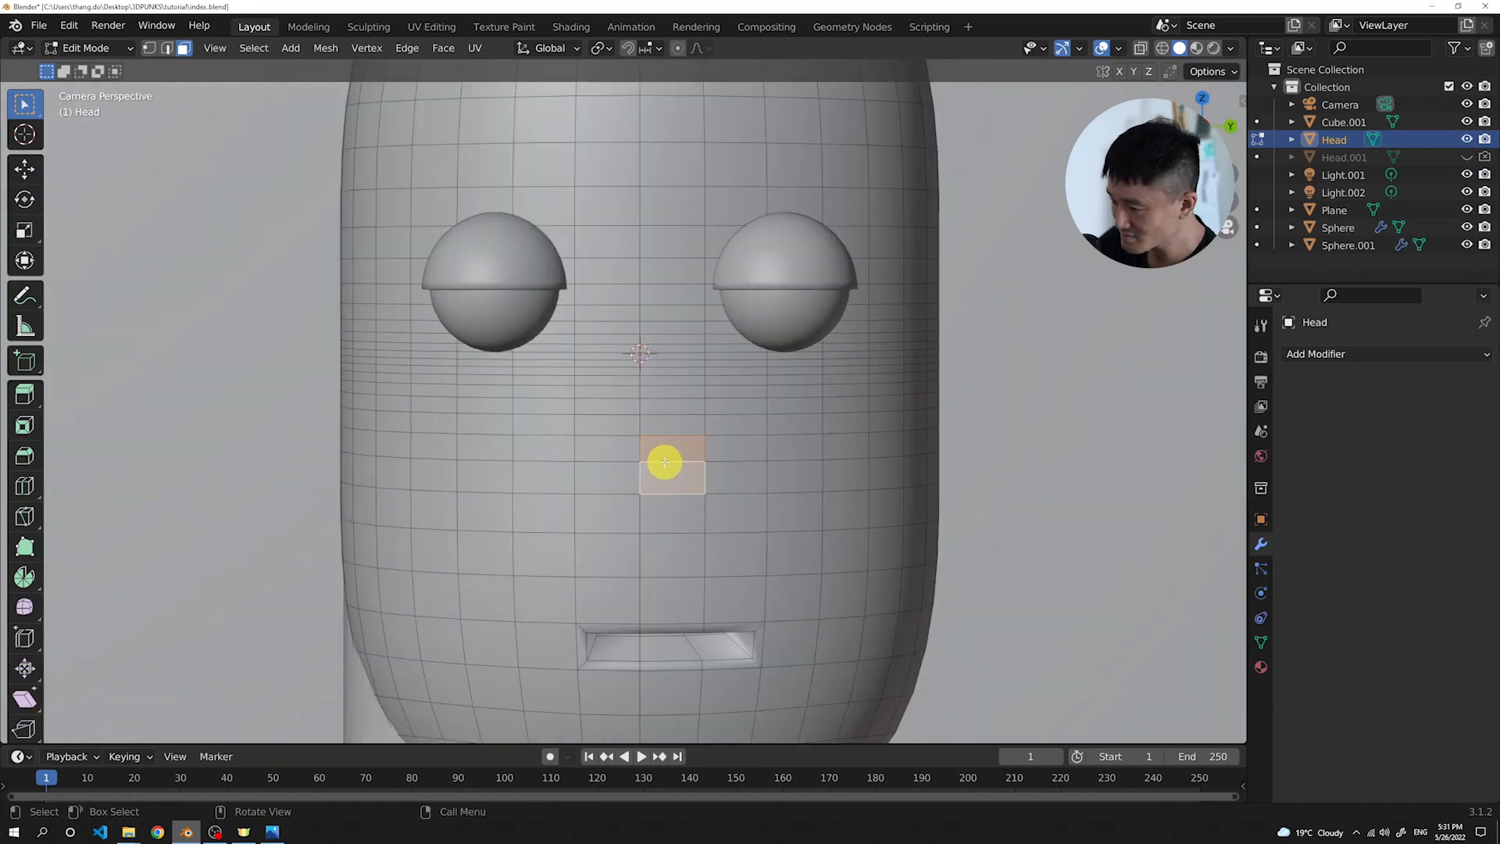
pyautogui.moveTo(662, 459); pyautogui.dragTo(703, 478, button='middle')
pyautogui.scroll(5, 687, 489)
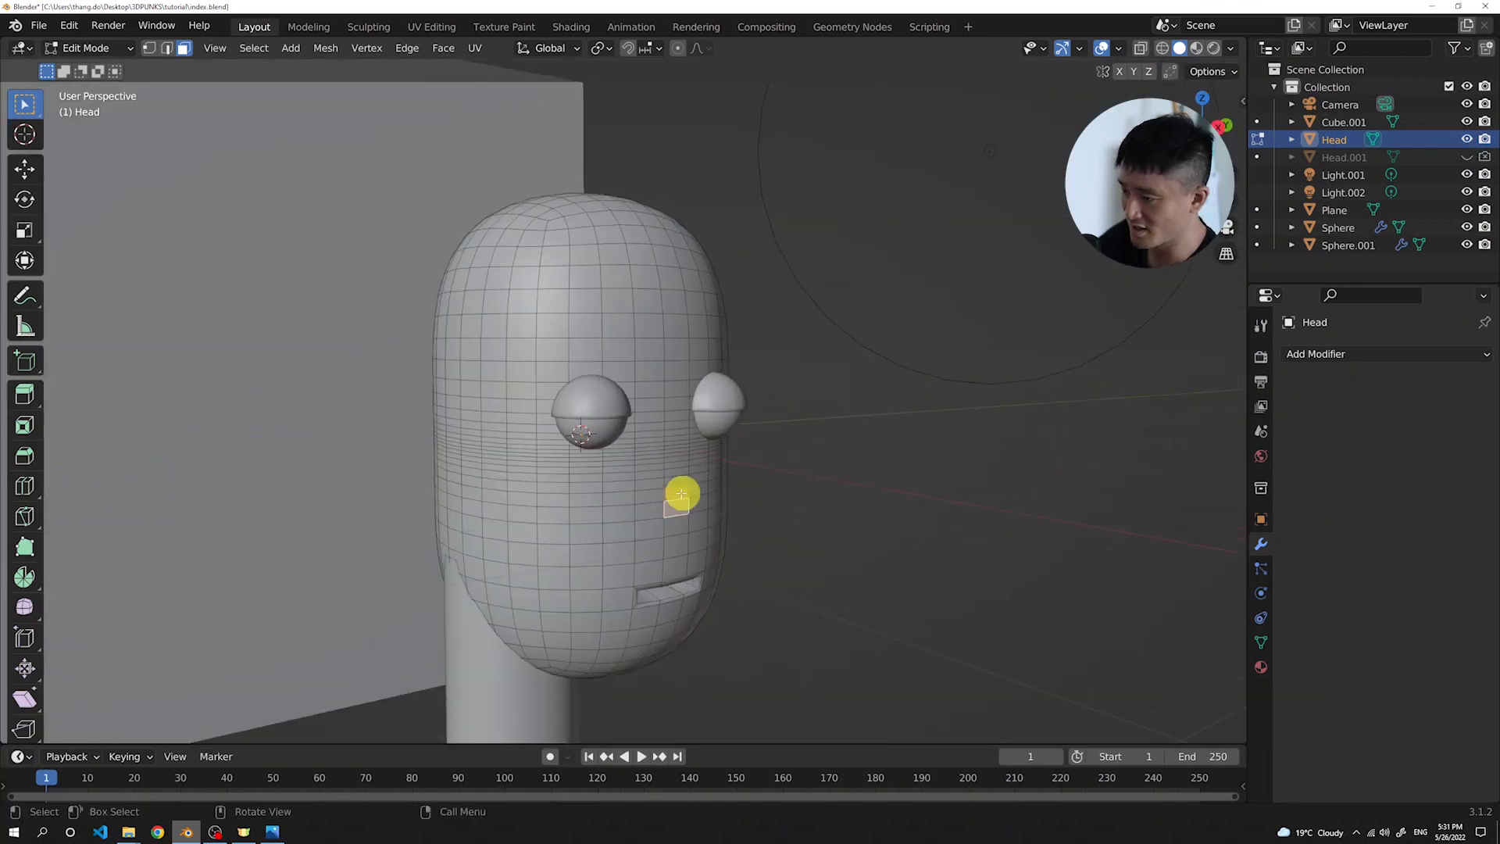
pyautogui.scroll(3, 716, 557)
pyautogui.keyDown('shift'); pyautogui.moveTo(714, 539); pyautogui.dragTo(616, 463, button='middle'); pyautogui.keyUp('shift')
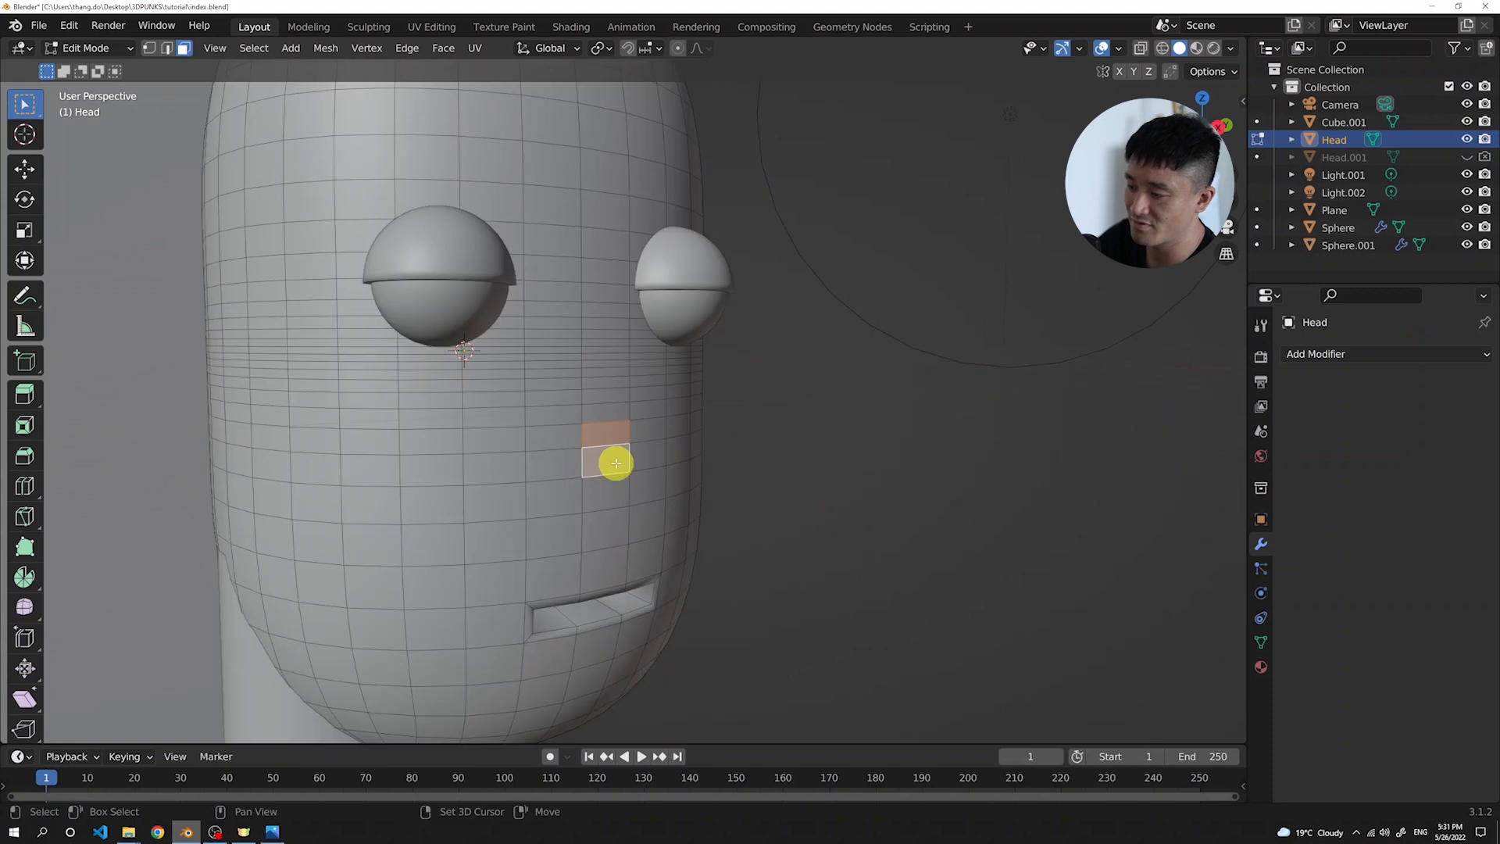
pyautogui.scroll(2, 612, 467)
pyautogui.scroll(-2, 607, 469)
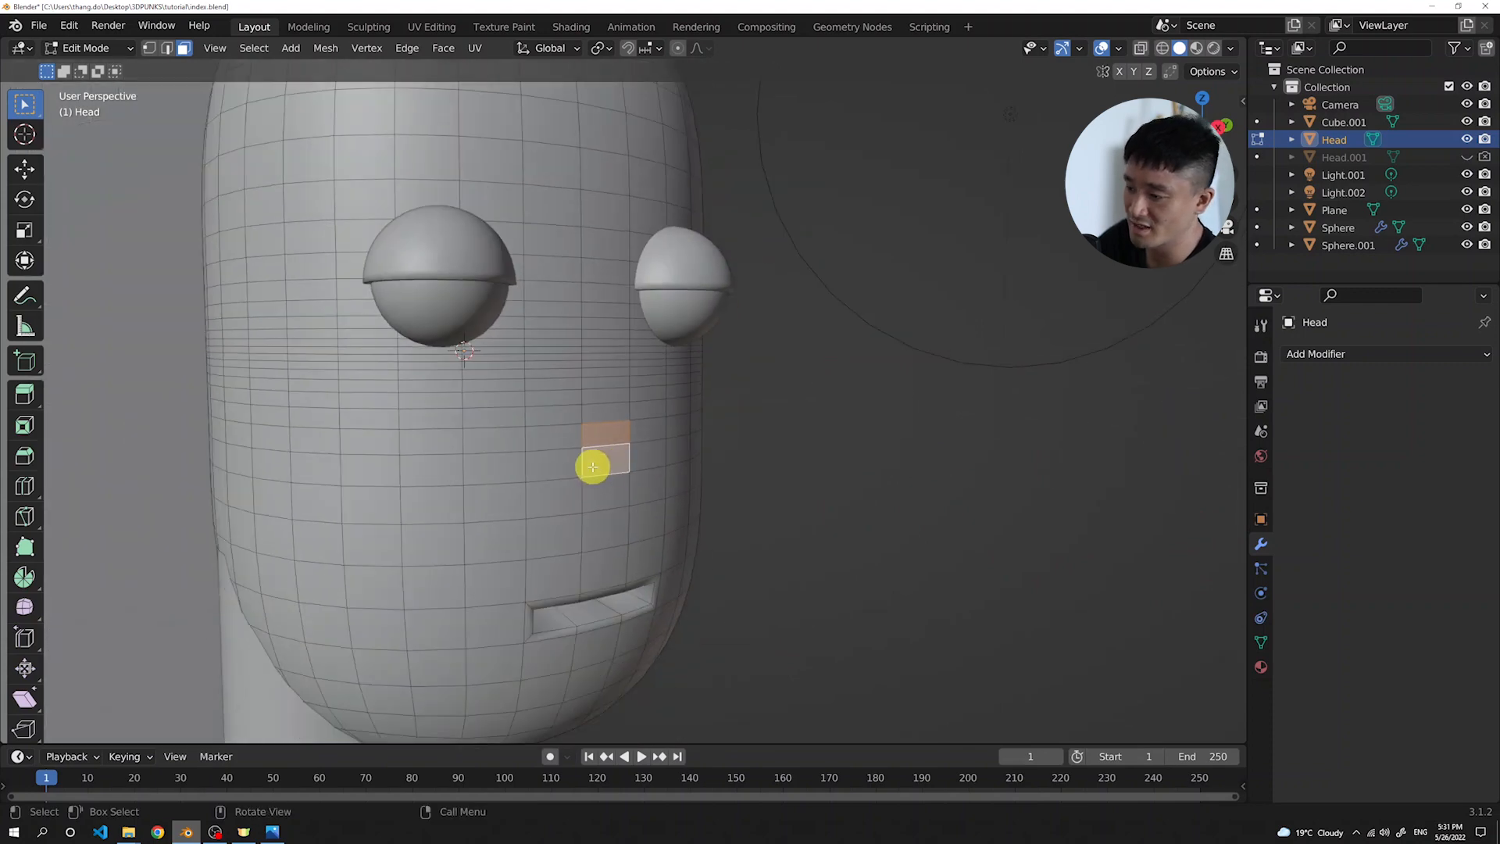
pyautogui.moveTo(593, 467); pyautogui.dragTo(626, 472, button='middle')
pyautogui.scroll(2, 660, 466)
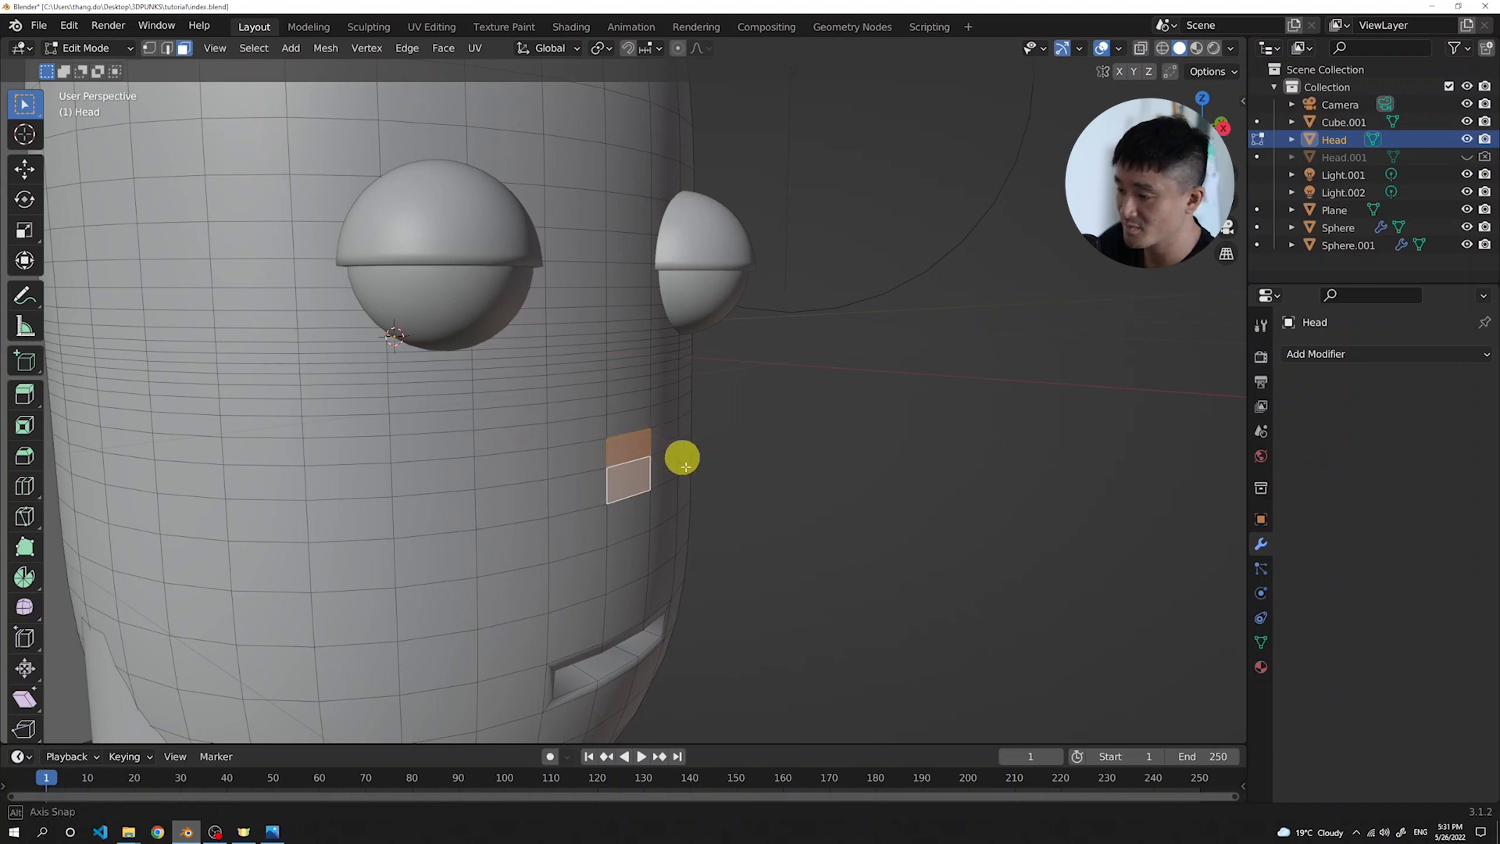
pyautogui.moveTo(680, 456); pyautogui.dragTo(696, 500, button='middle')
pyautogui.press('e')
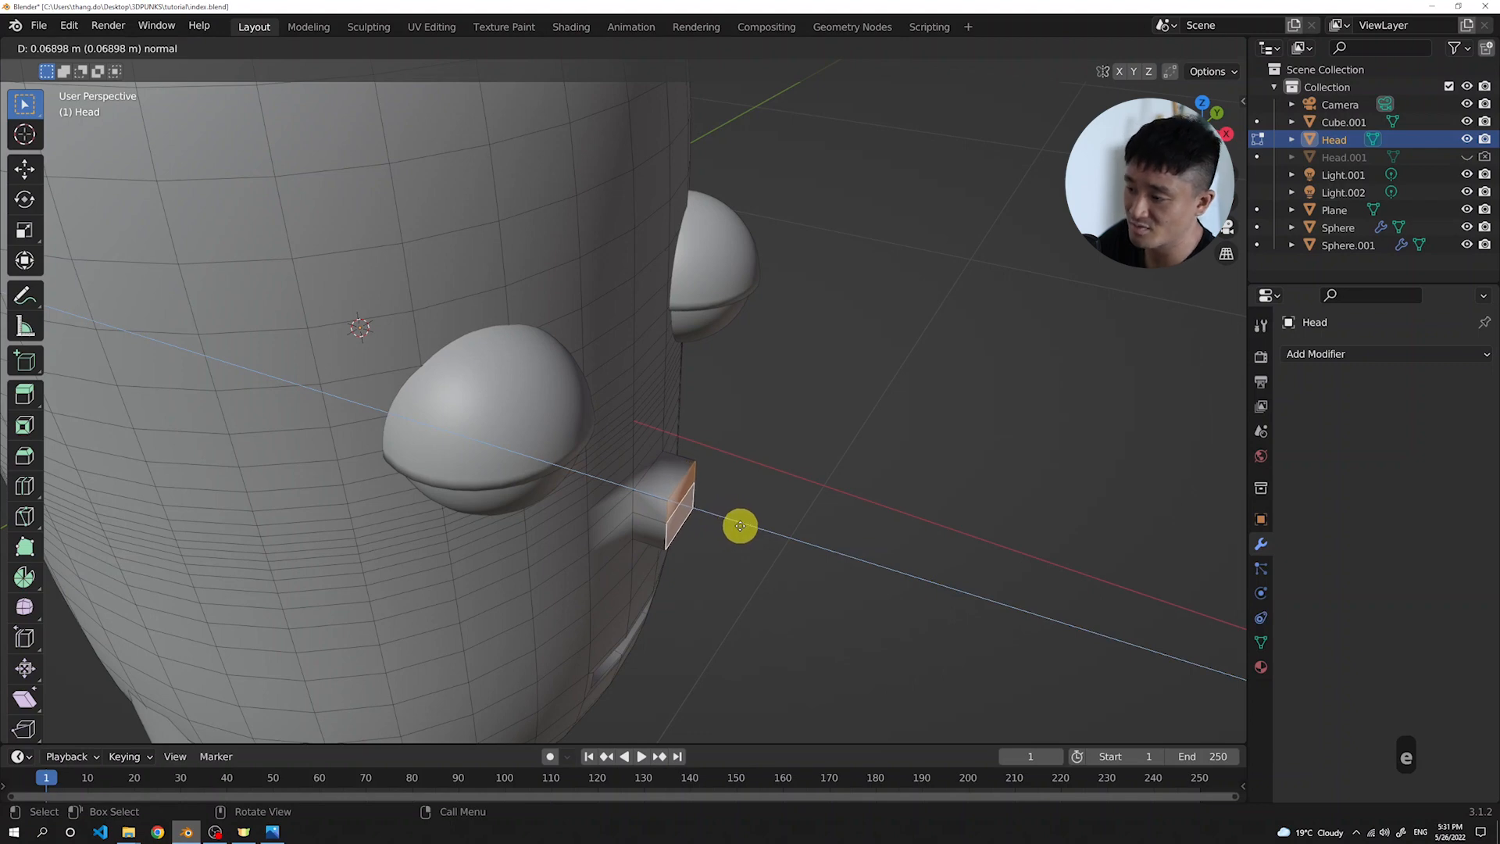
pyautogui.click(738, 526)
# Turn on X-ray, select only the upper front face of the nose and scale it to about 0.47 along Z in front view
pyautogui.moveTo(738, 525); pyautogui.dragTo(749, 450, button='middle')
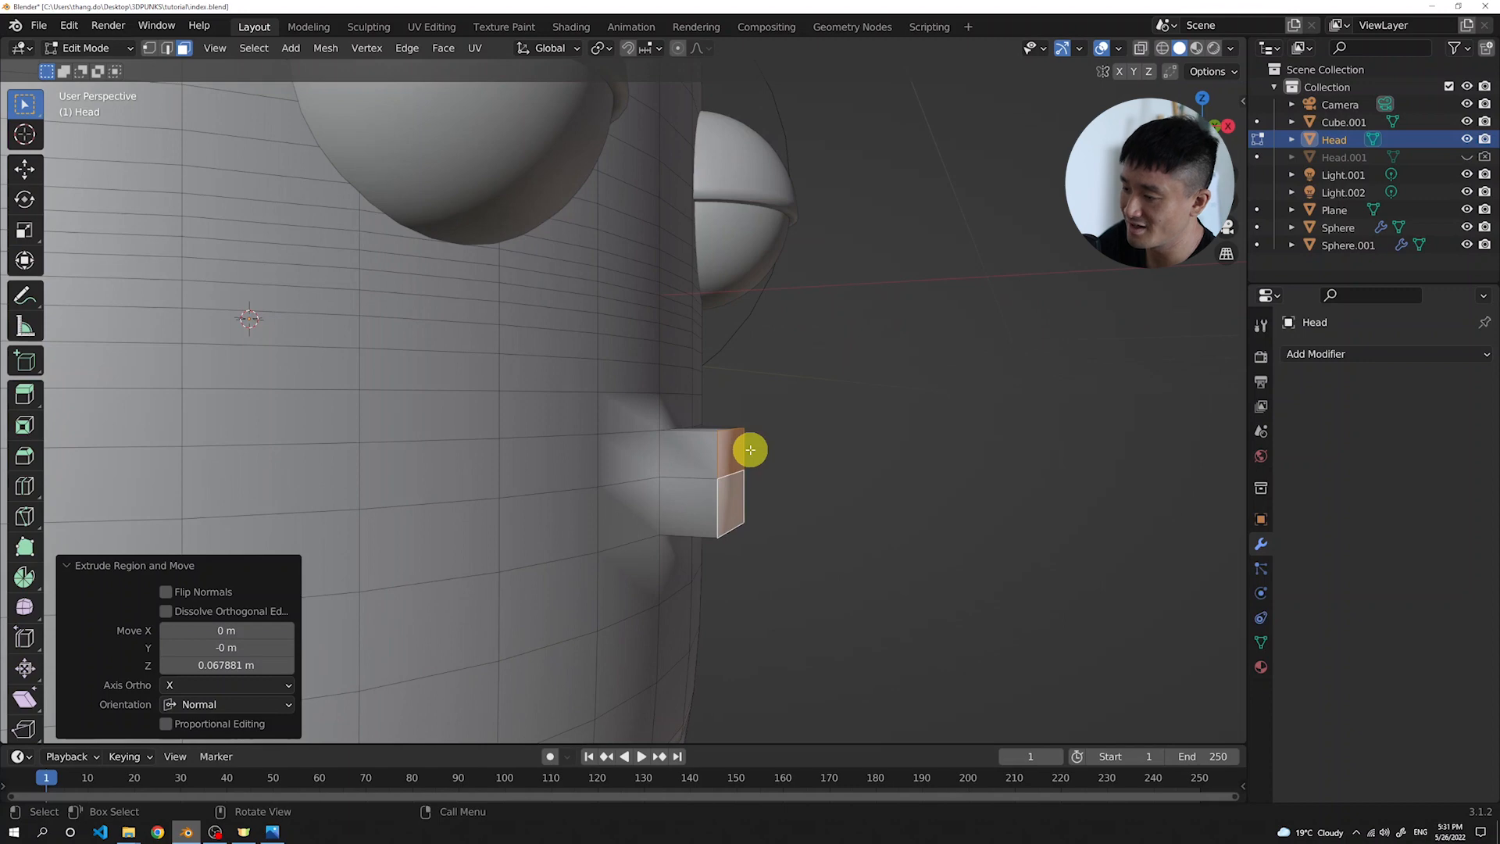
pyautogui.press('KP_1')
pyautogui.scroll(3, 773, 438)
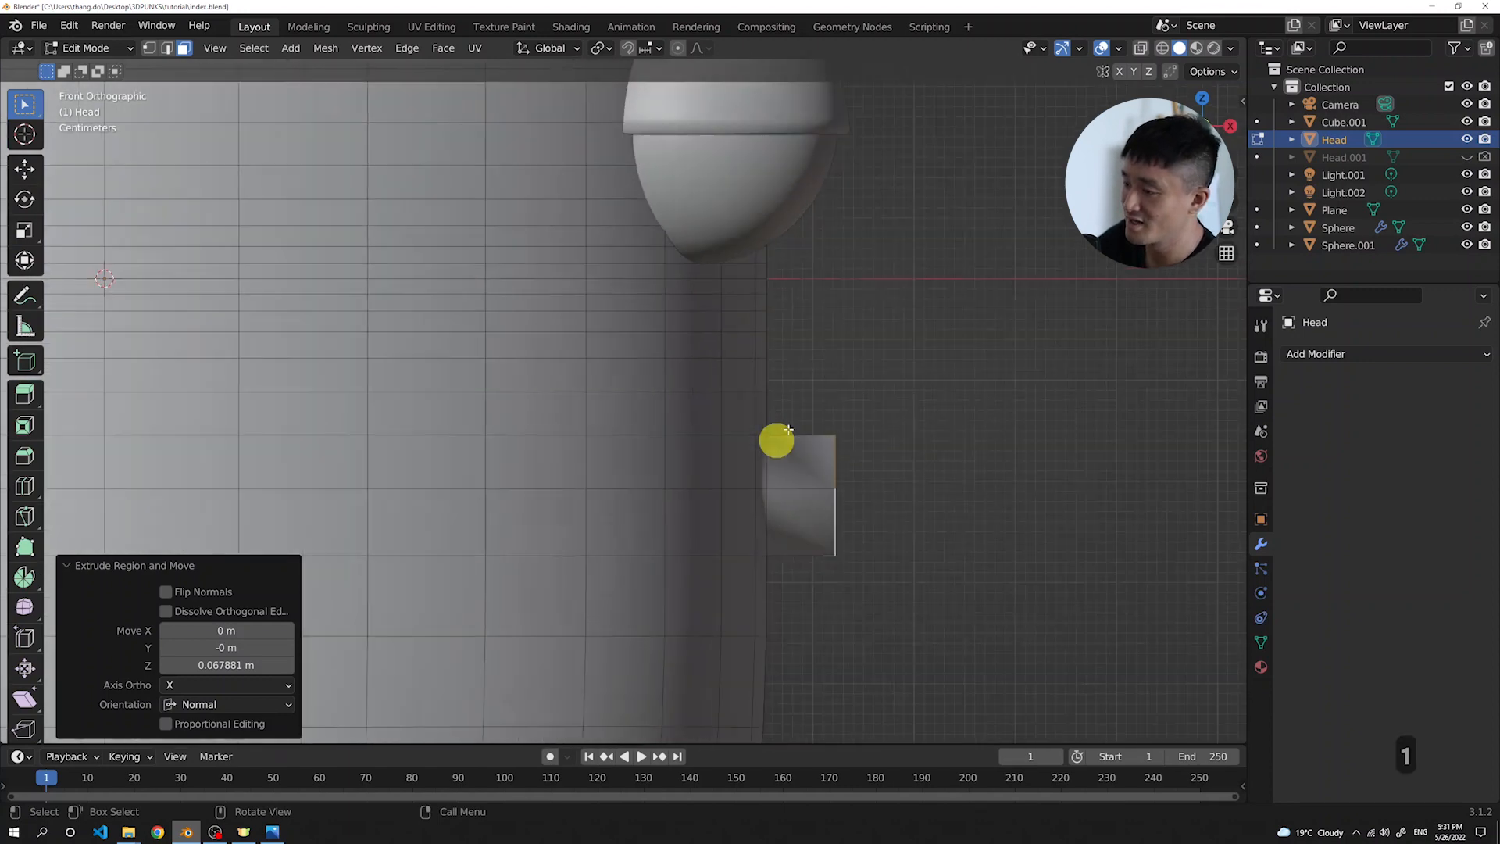
pyautogui.keyDown('shift'); pyautogui.moveTo(794, 402); pyautogui.dragTo(680, 371, button='middle'); pyautogui.keyUp('shift')
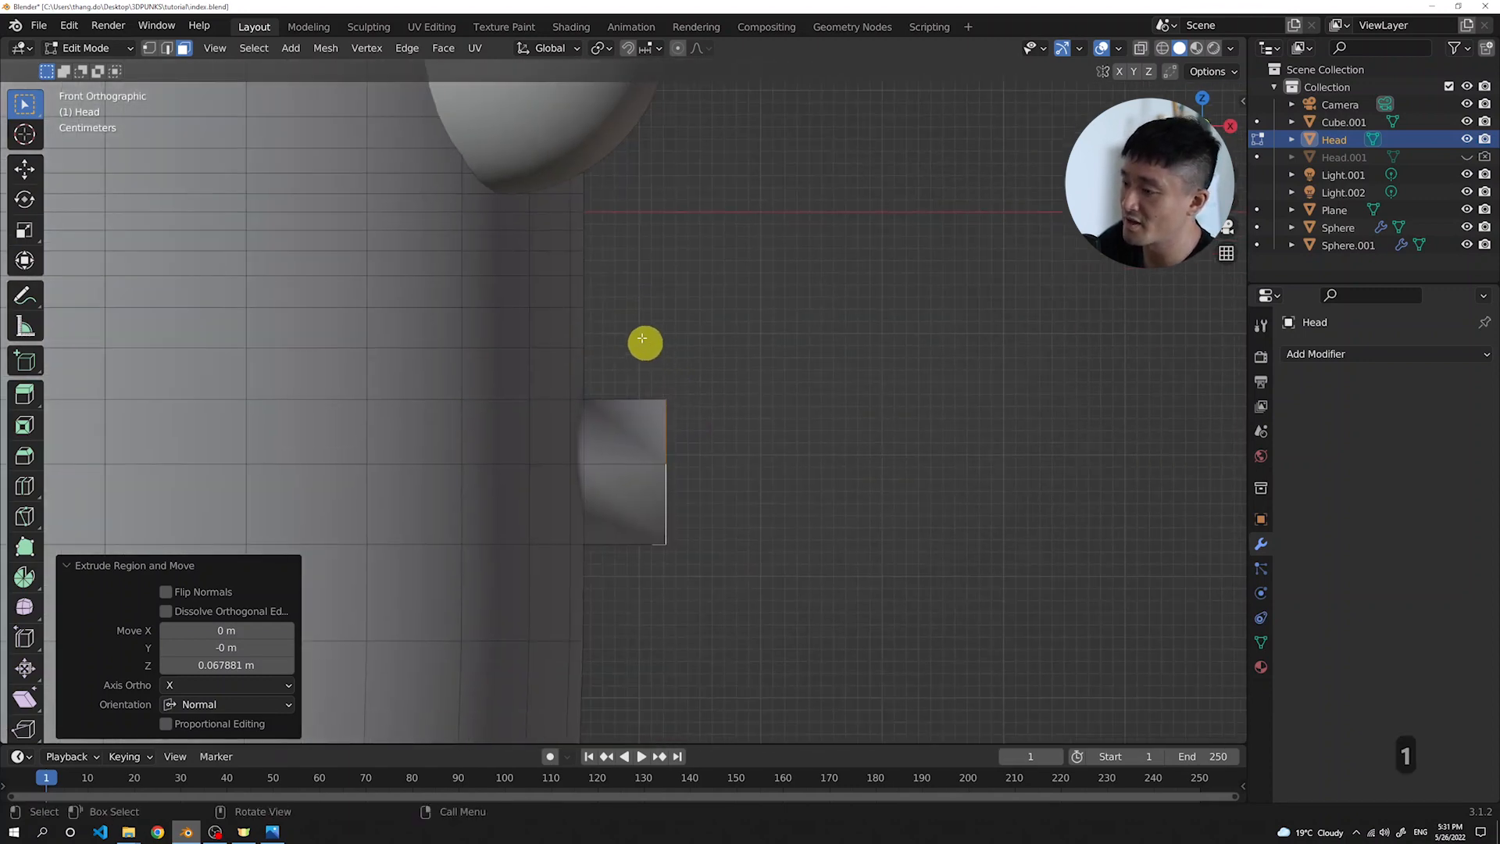
pyautogui.click(1140, 50)
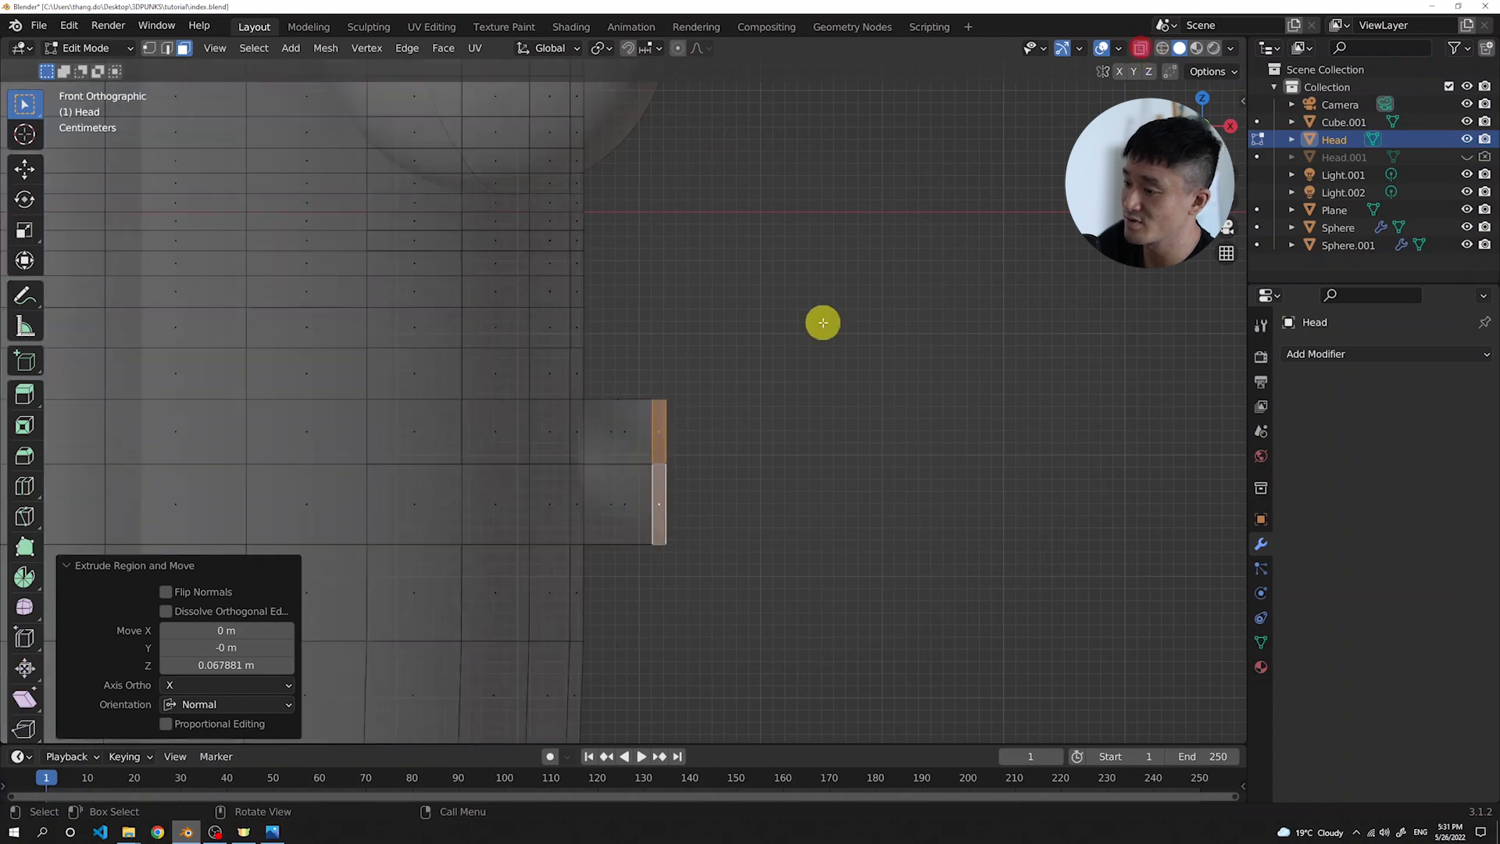
pyautogui.moveTo(642, 334); pyautogui.dragTo(706, 485)
pyautogui.moveTo(727, 375); pyautogui.dragTo(610, 429, button='middle')
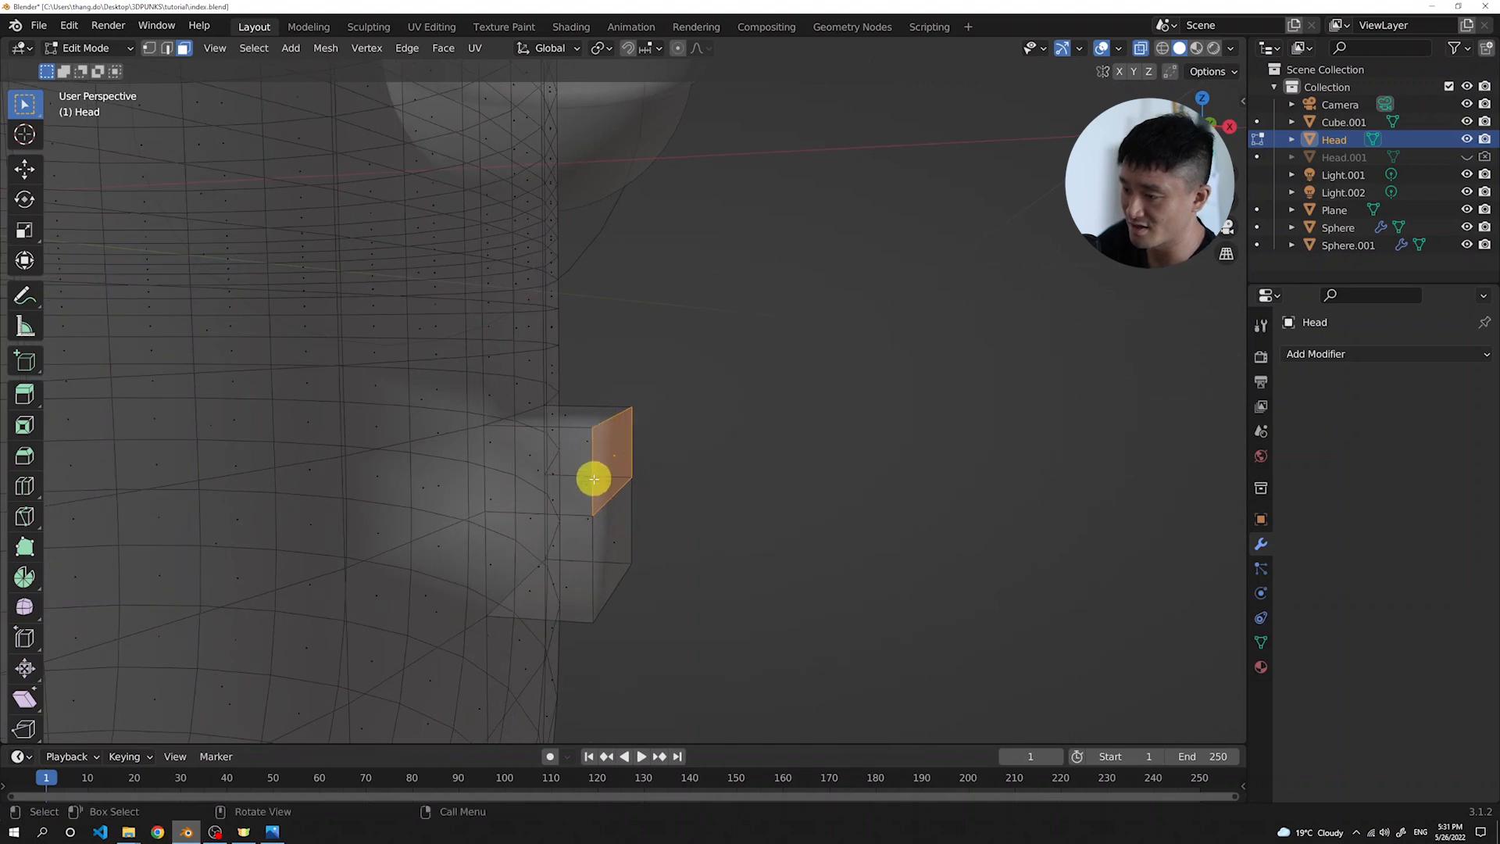
pyautogui.press('1')
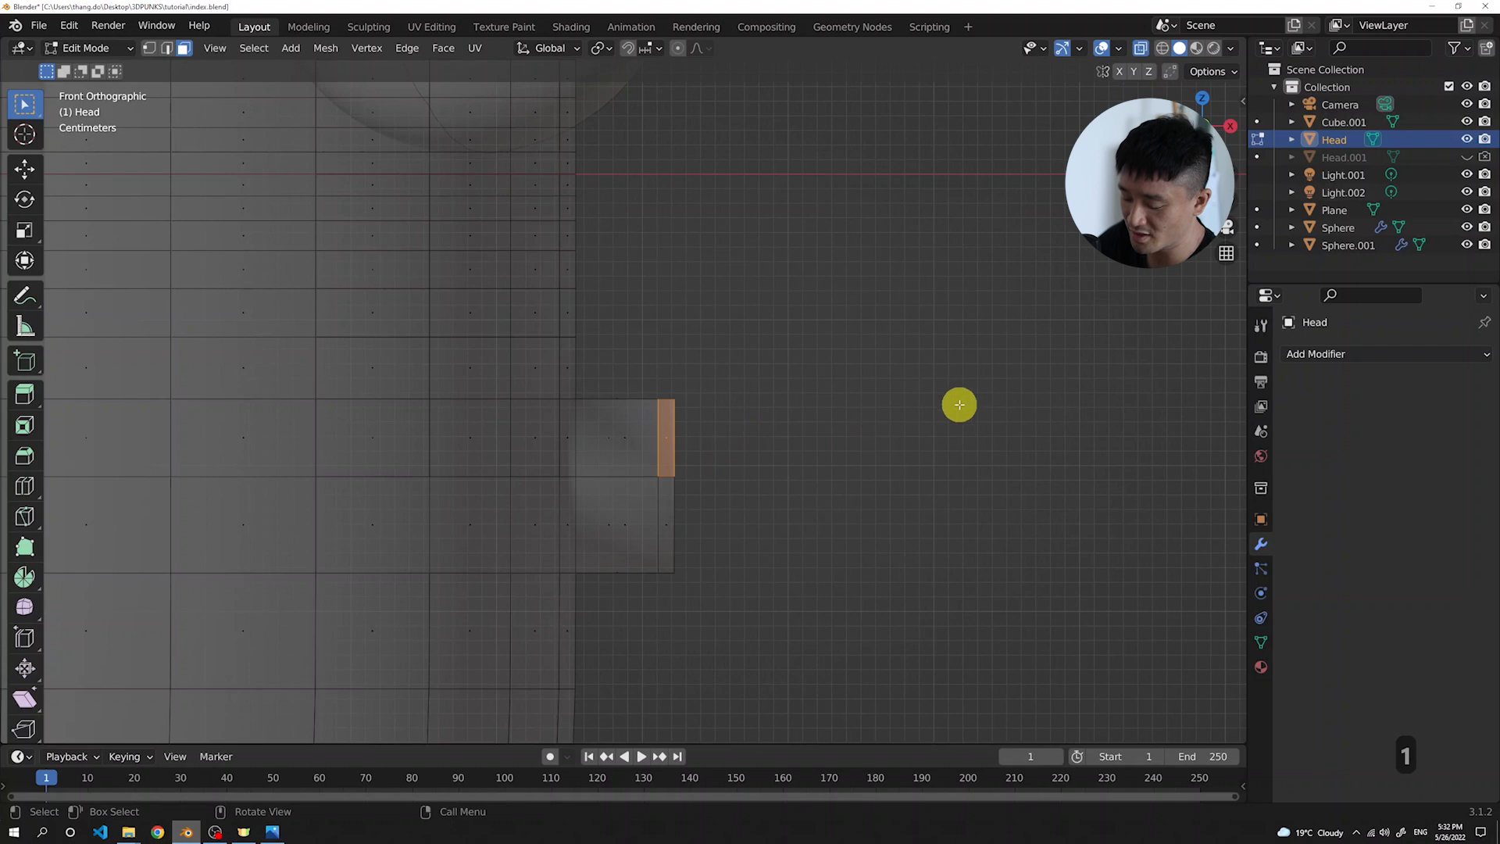
pyautogui.press('s')
pyautogui.press('z')
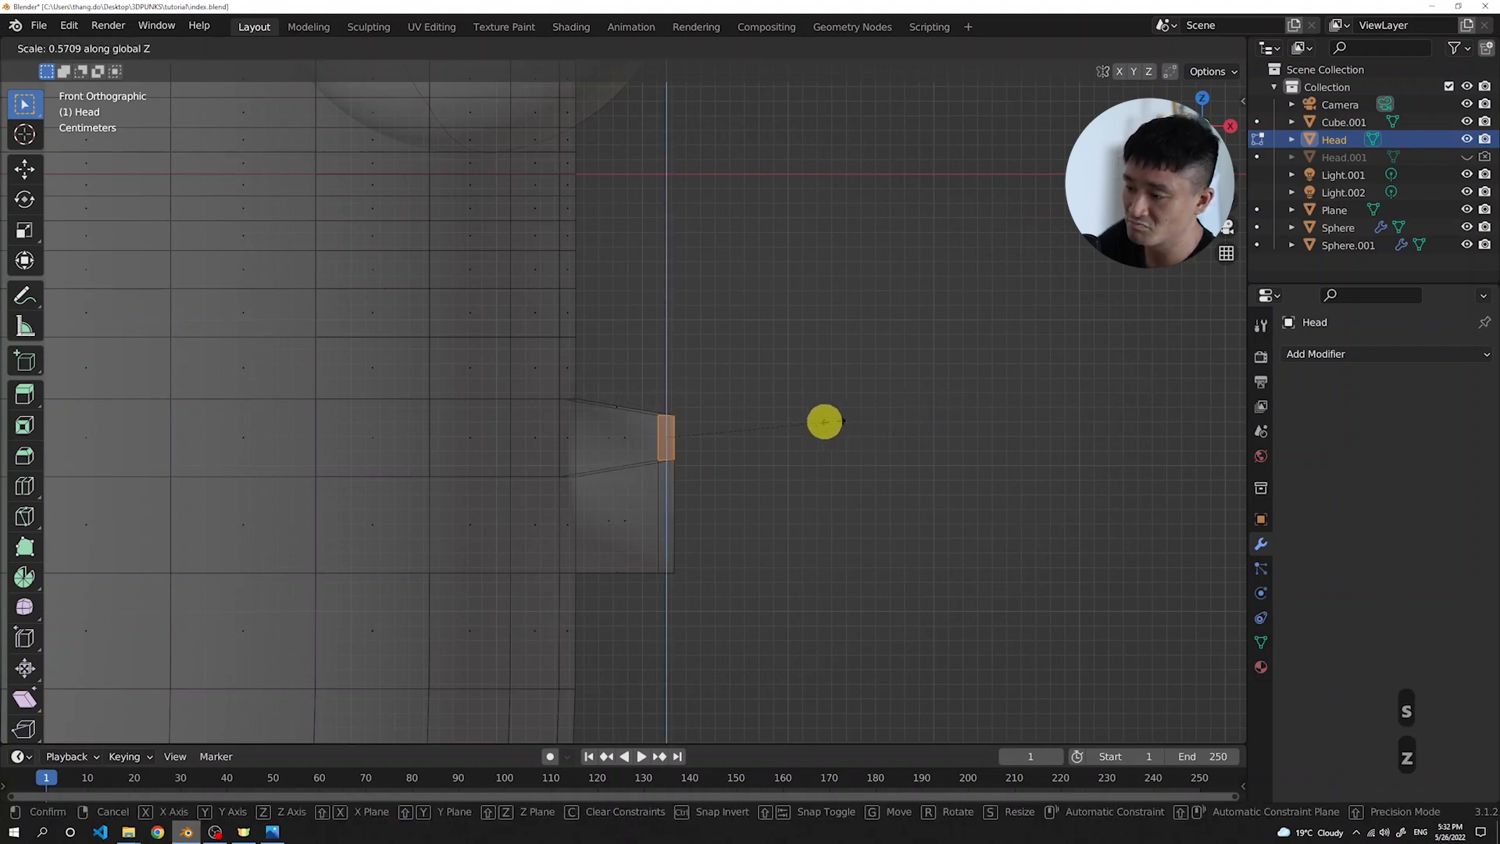
pyautogui.click(798, 419)
# Move the nose's upper front face down along Z by about 0.037 m
pyautogui.press('g')
pyautogui.press('z')
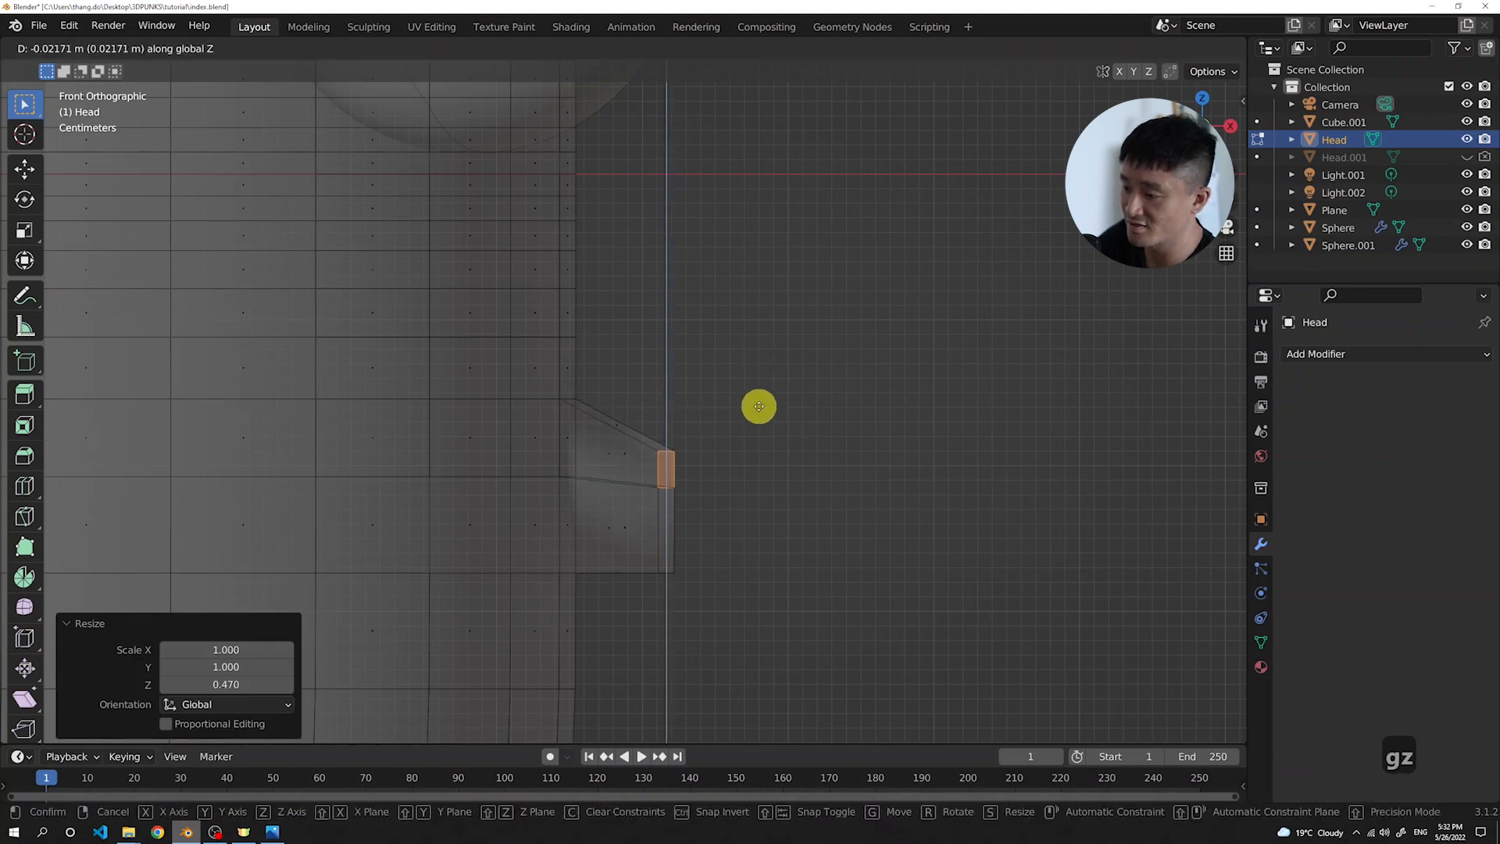
pyautogui.click(762, 416)
# Turn off X-ray and examine the nose shape through the camera view and from several angles
pyautogui.moveTo(763, 413); pyautogui.dragTo(704, 408, button='middle')
pyautogui.press('KP_0')
pyautogui.scroll(8, 804, 408)
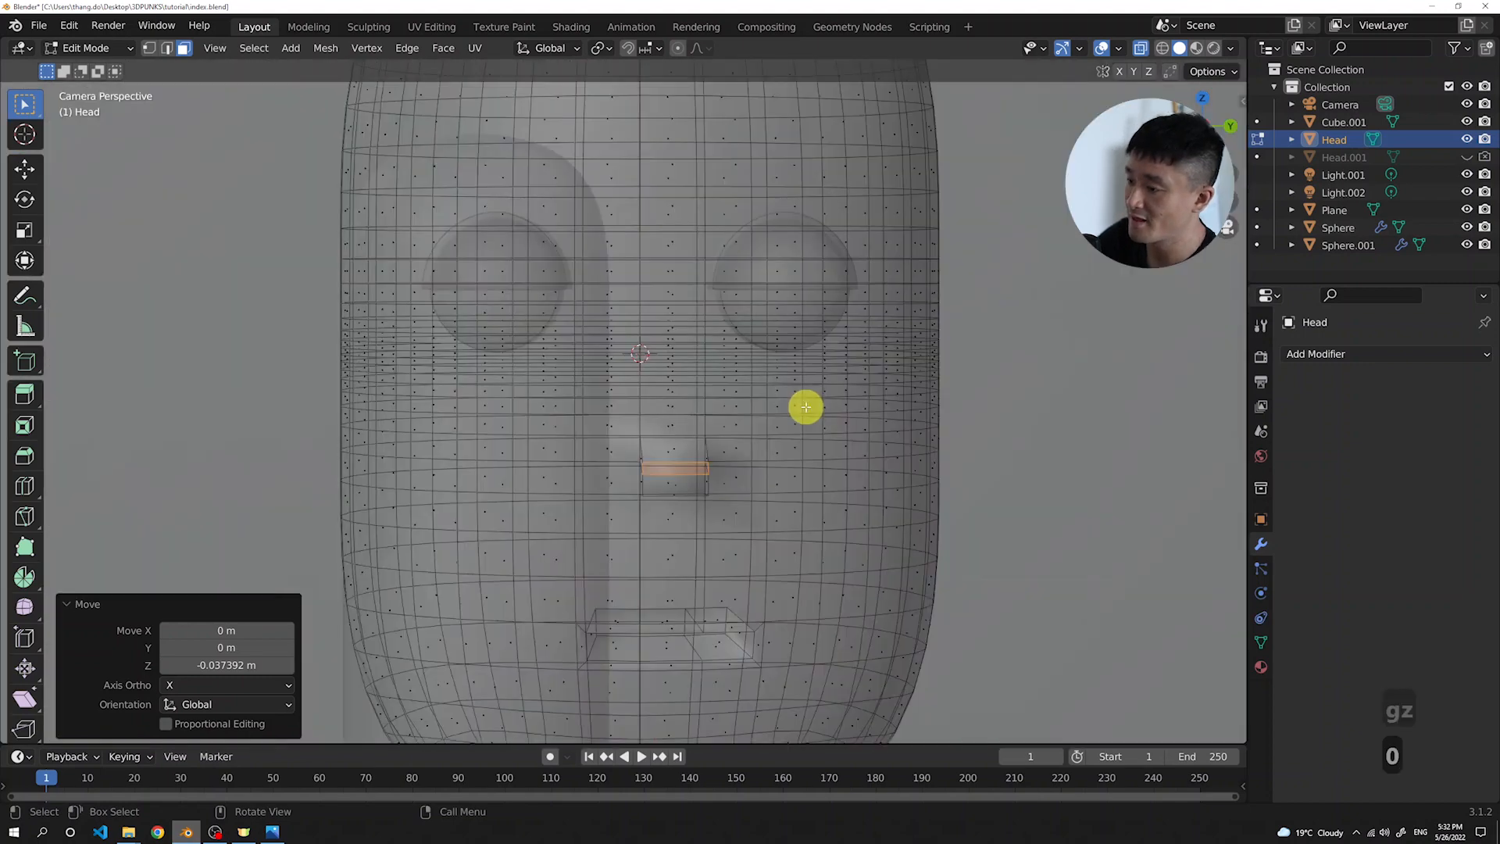
pyautogui.moveTo(820, 411); pyautogui.dragTo(836, 404, button='middle')
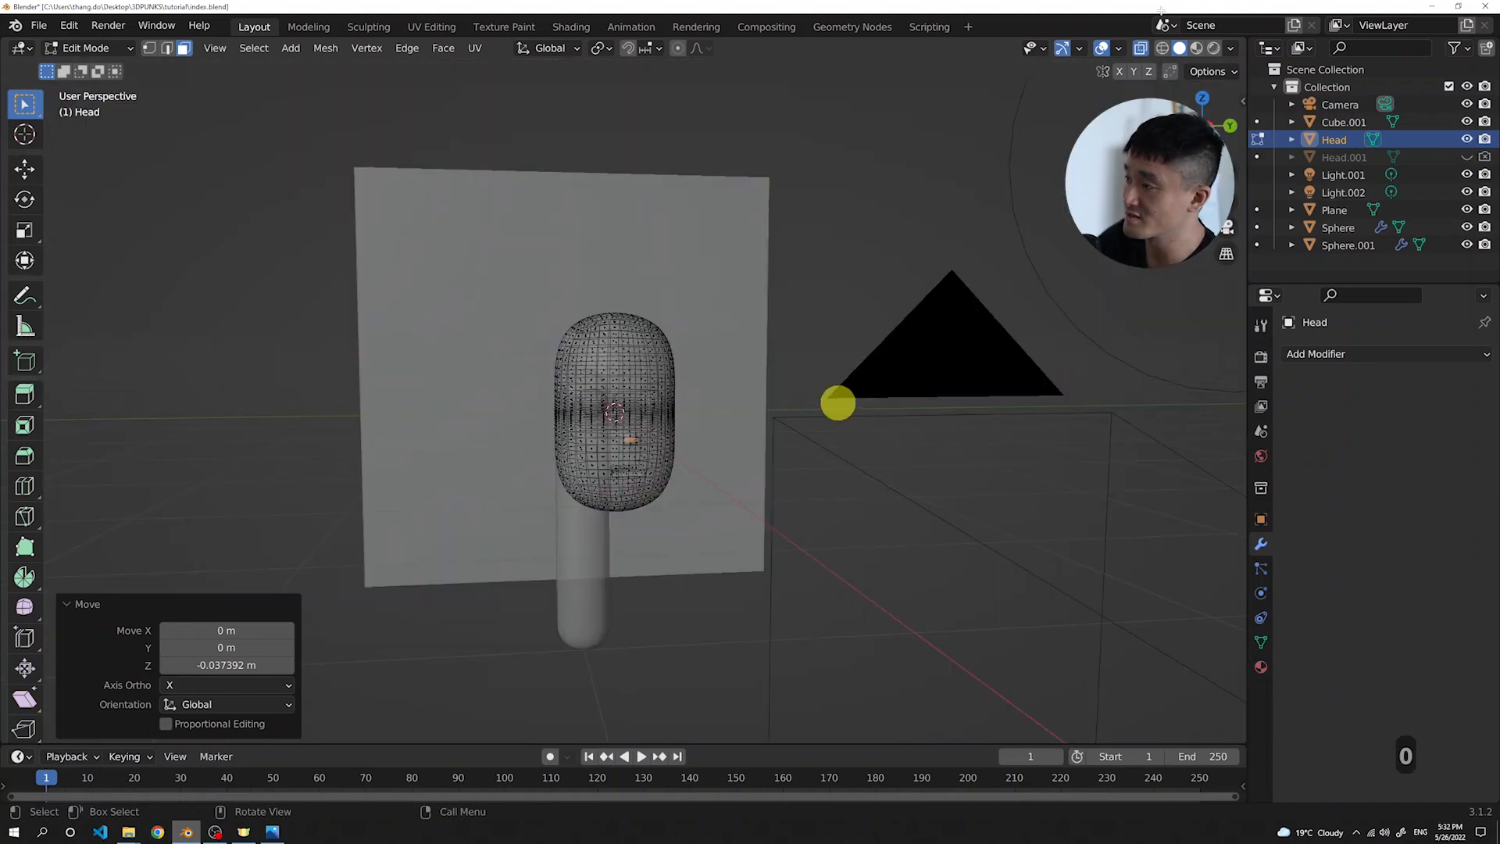
pyautogui.click(1142, 48)
pyautogui.scroll(4, 688, 437)
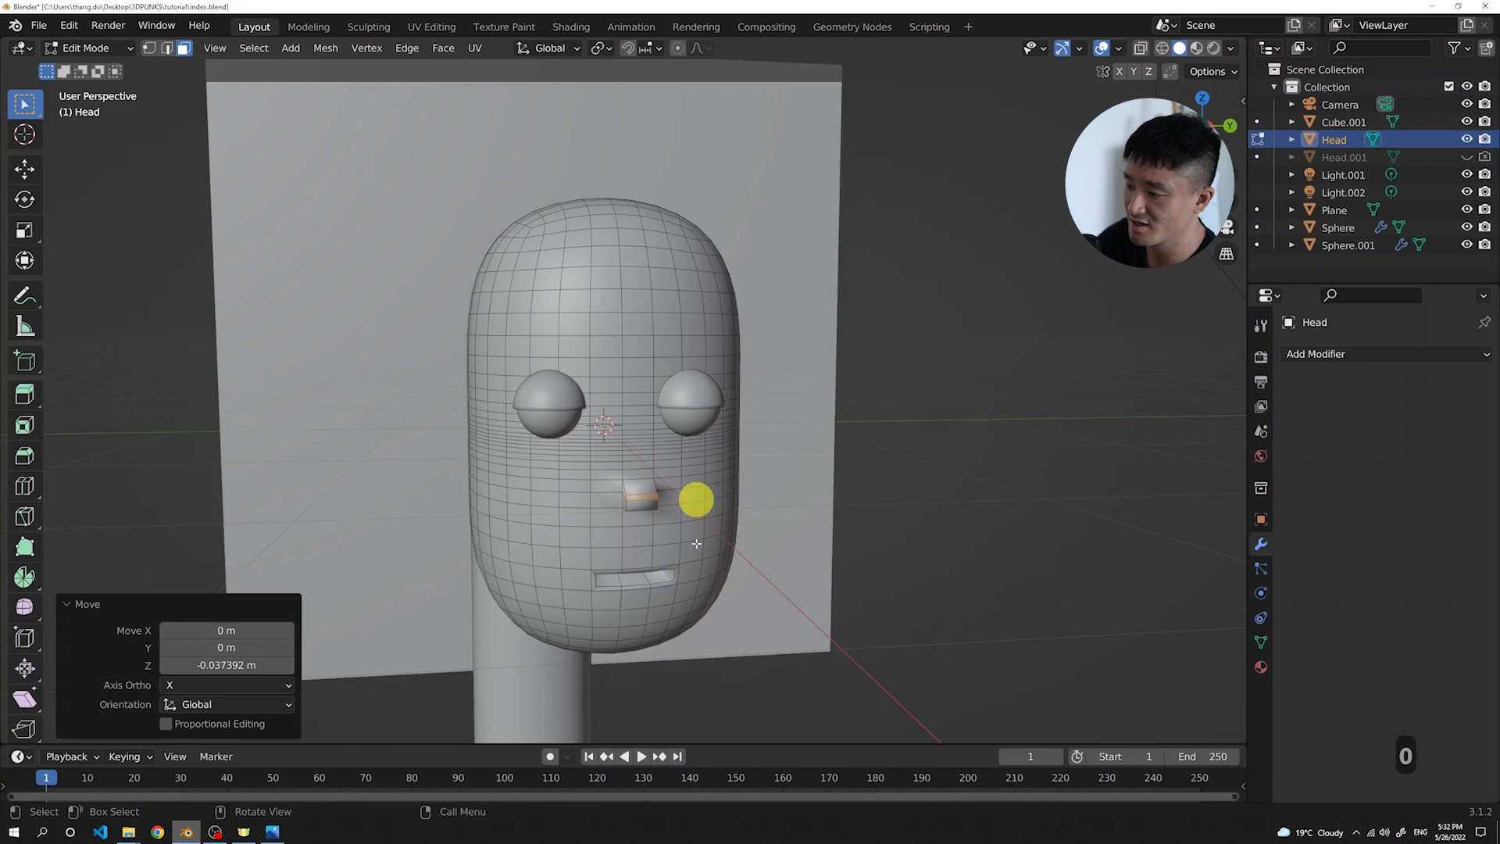
pyautogui.scroll(2, 695, 547)
pyautogui.moveTo(709, 574); pyautogui.dragTo(794, 562, button='middle')
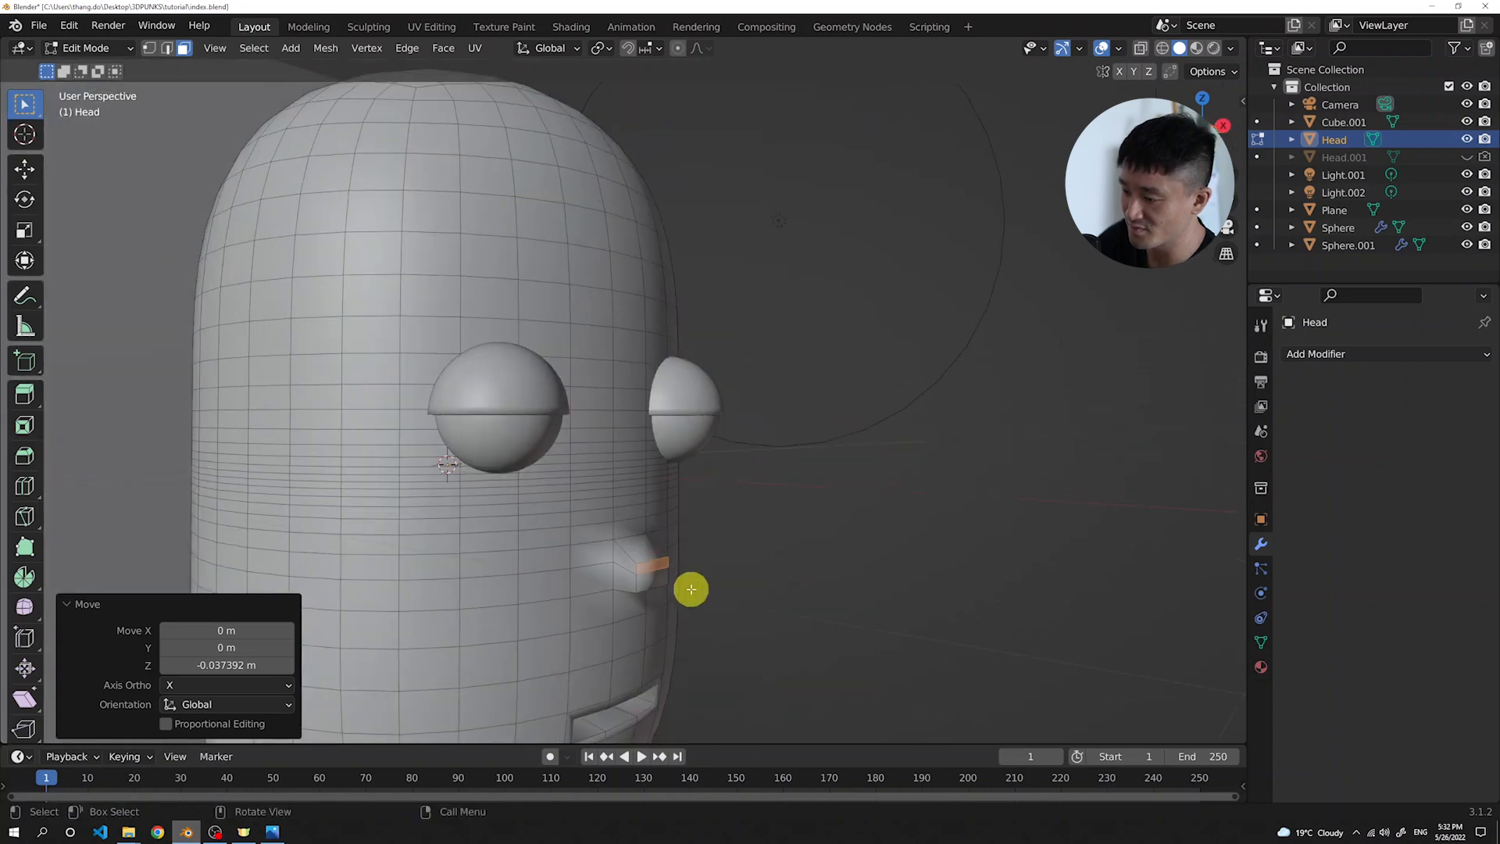
pyautogui.scroll(3, 684, 584)
pyautogui.moveTo(685, 565); pyautogui.dragTo(665, 380, button='middle')
pyautogui.scroll(-5, 637, 384)
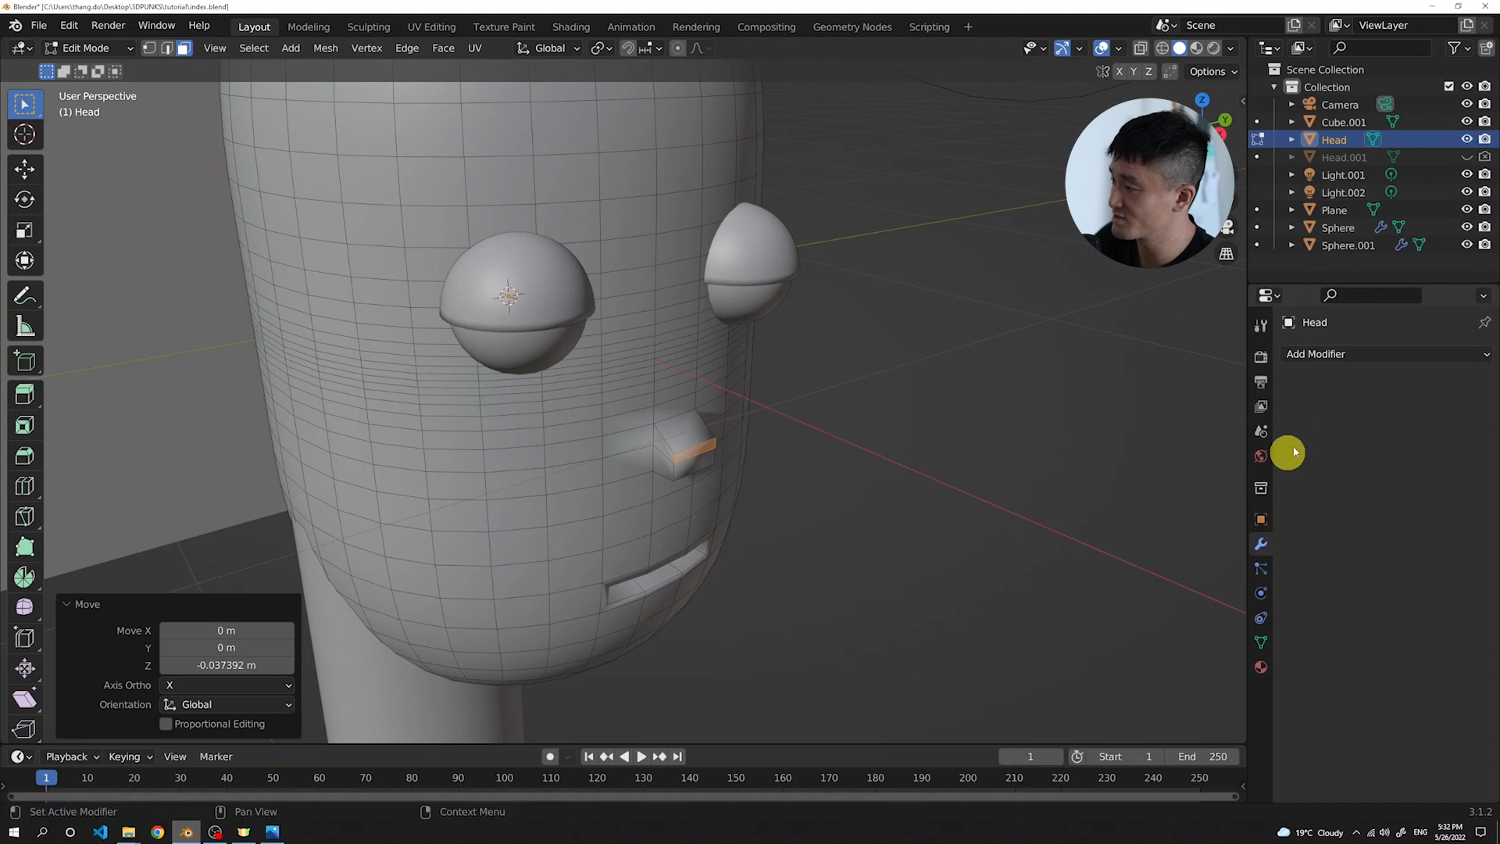
# Add a Subdivision Surface modifier to the head and inspect its effect on the nose and mouth up close
pyautogui.click(1347, 354)
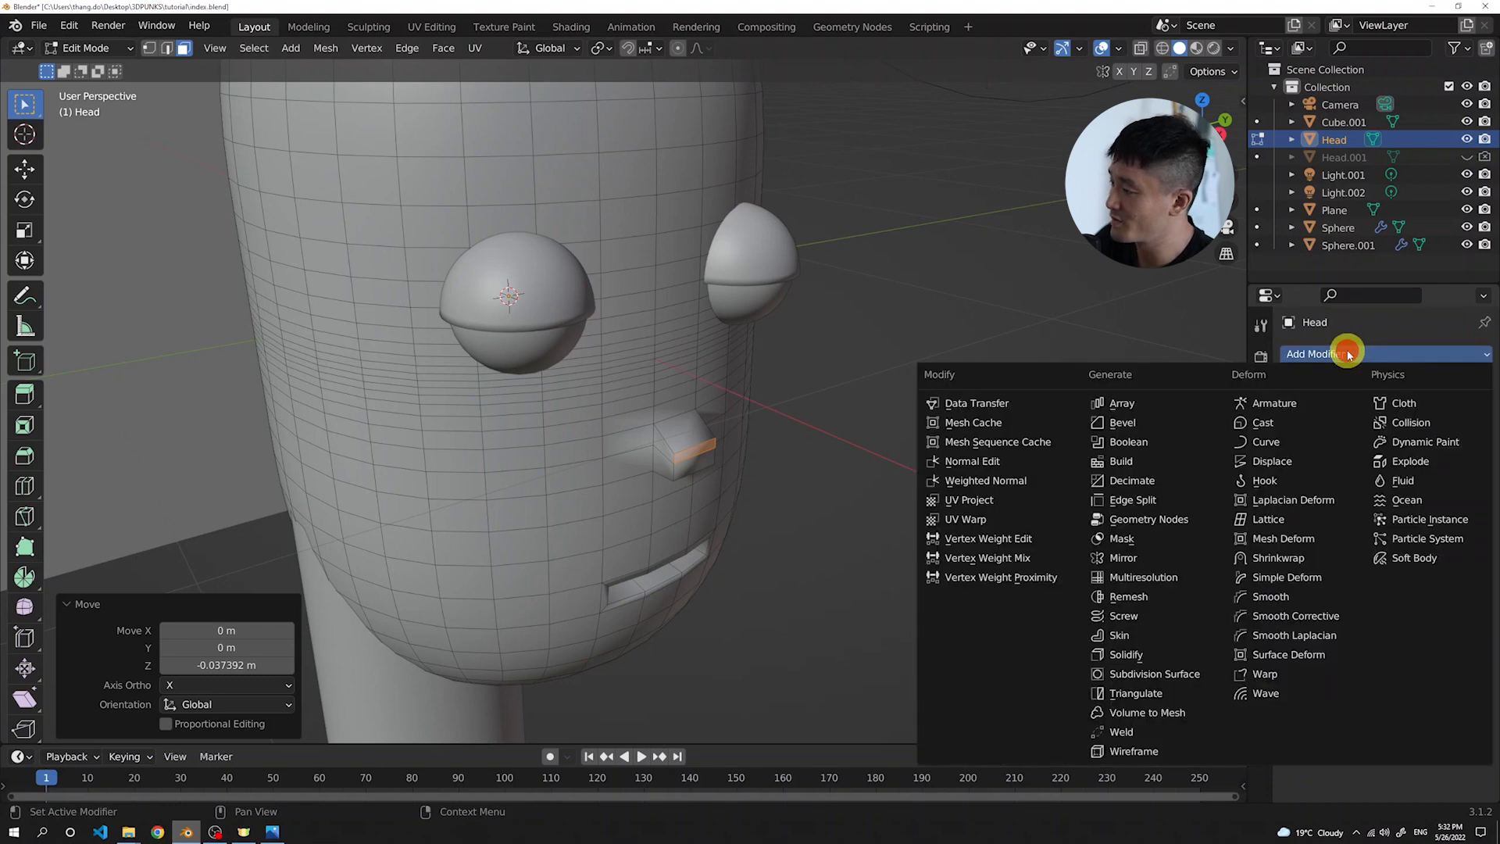
pyautogui.click(1183, 675)
pyautogui.moveTo(723, 456); pyautogui.dragTo(636, 582, button='middle')
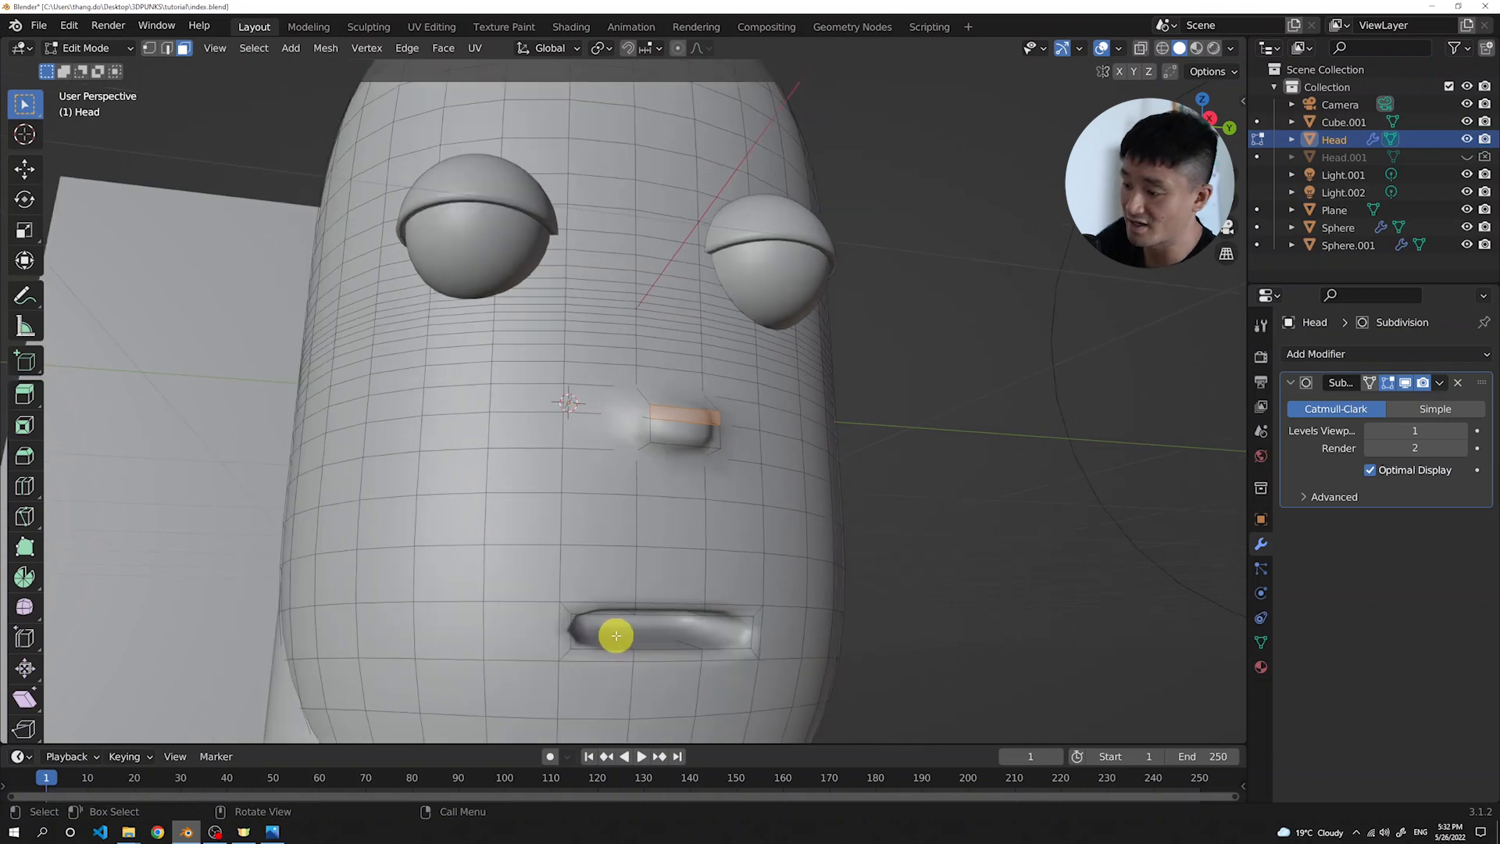
pyautogui.moveTo(656, 525); pyautogui.dragTo(726, 530, button='middle')
pyautogui.scroll(-3, 726, 531)
pyautogui.scroll(2, 688, 490)
pyautogui.moveTo(680, 484); pyautogui.dragTo(766, 523, button='middle')
pyautogui.scroll(2, 760, 552)
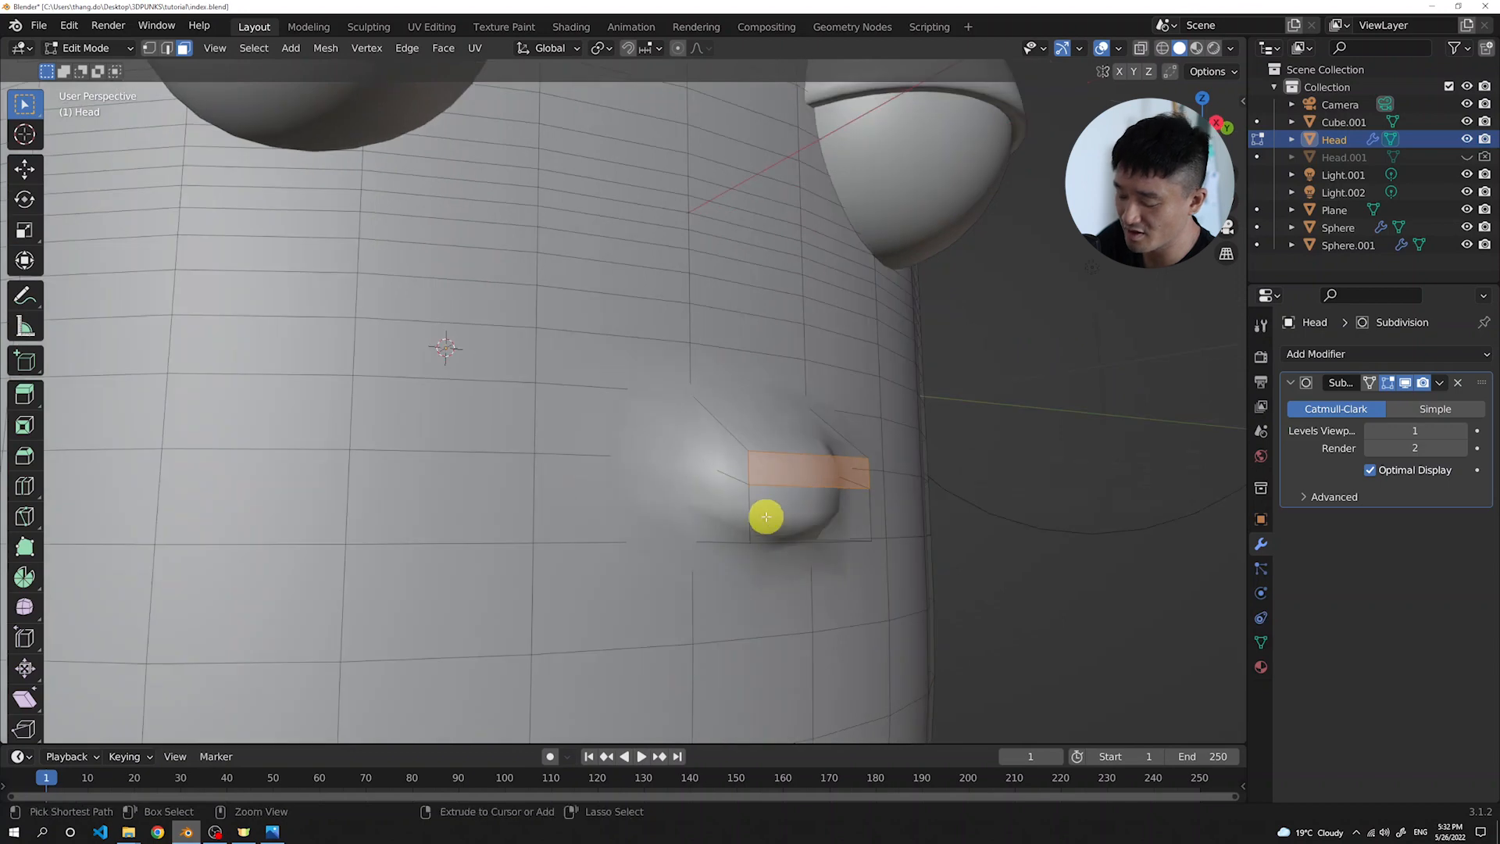
# Preview a loop cut across the lower nose without applying it, and examine the smoothed face from the side and through the camera
pyautogui.hotkey('ctrl', 'r')
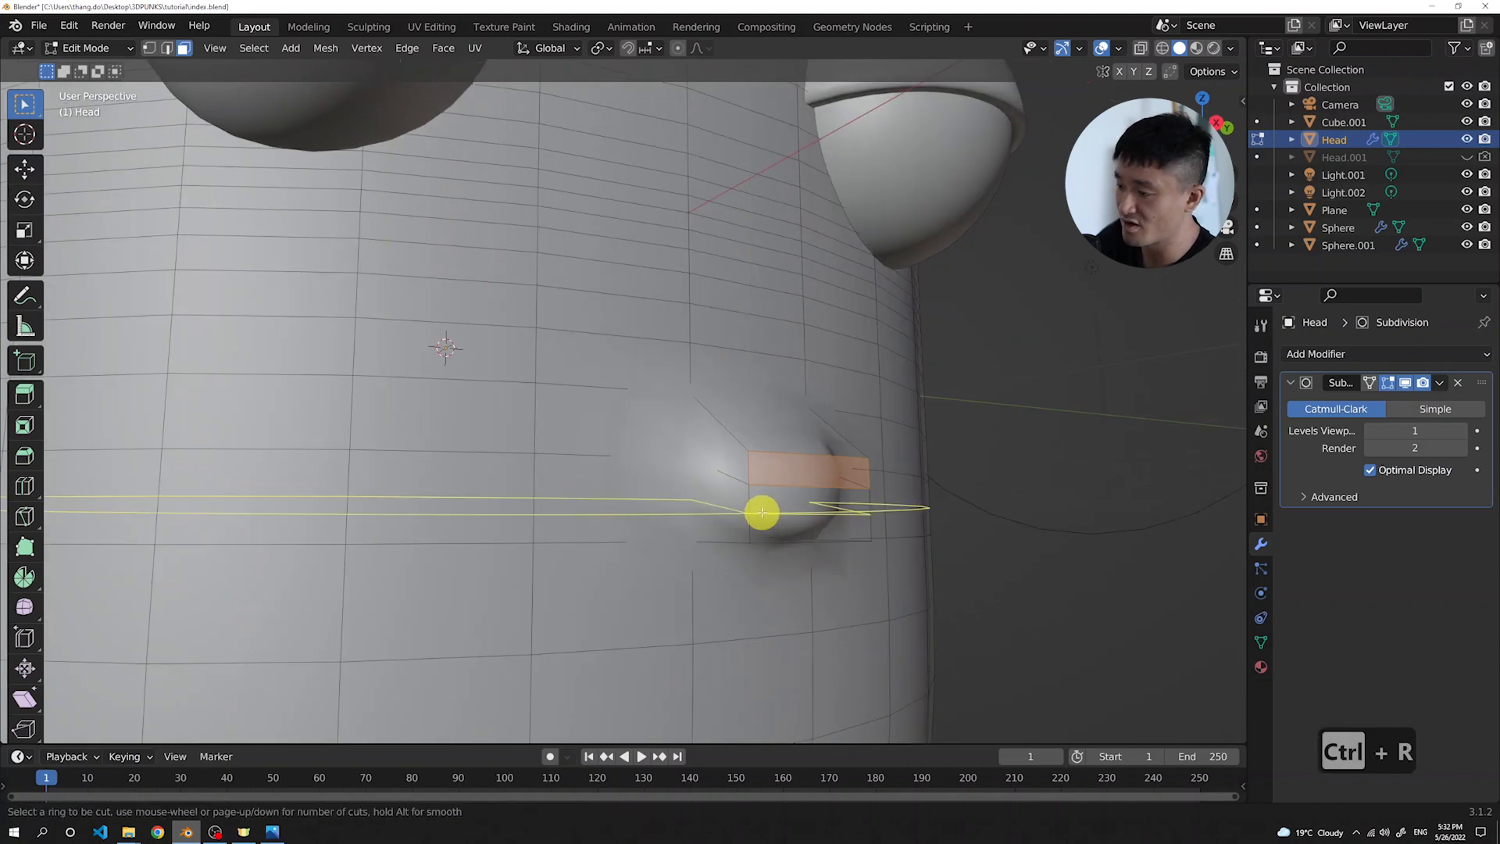
pyautogui.press('Escape')
pyautogui.moveTo(791, 508)
pyautogui.mouseDown(button='middle')
pyautogui.moveTo(817, 513)
pyautogui.moveTo(791, 532)
pyautogui.mouseUp(button='middle')
pyautogui.scroll(-5, 791, 532)
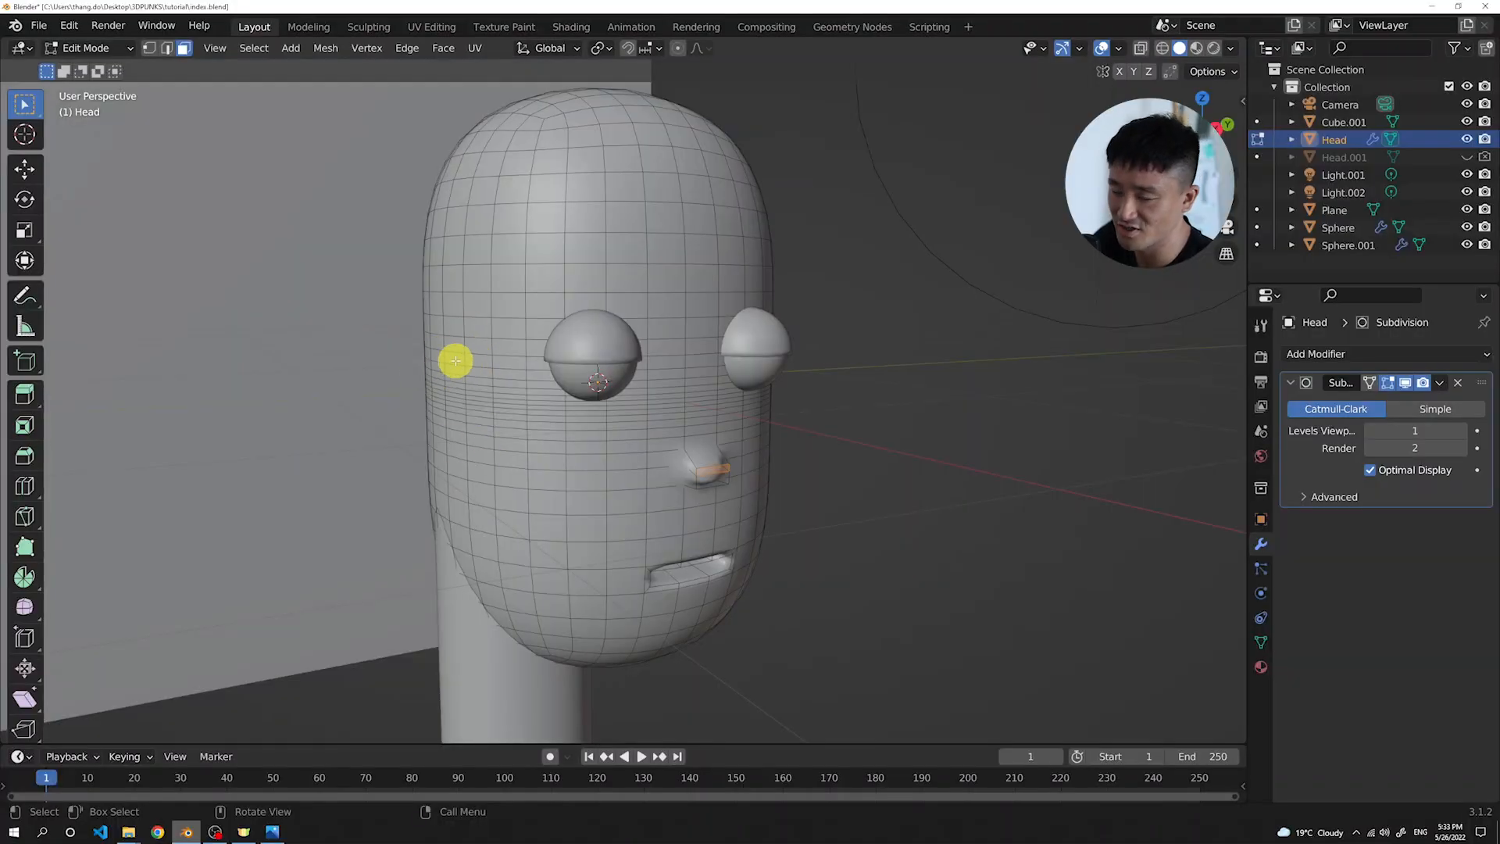
pyautogui.scroll(-2, 455, 360)
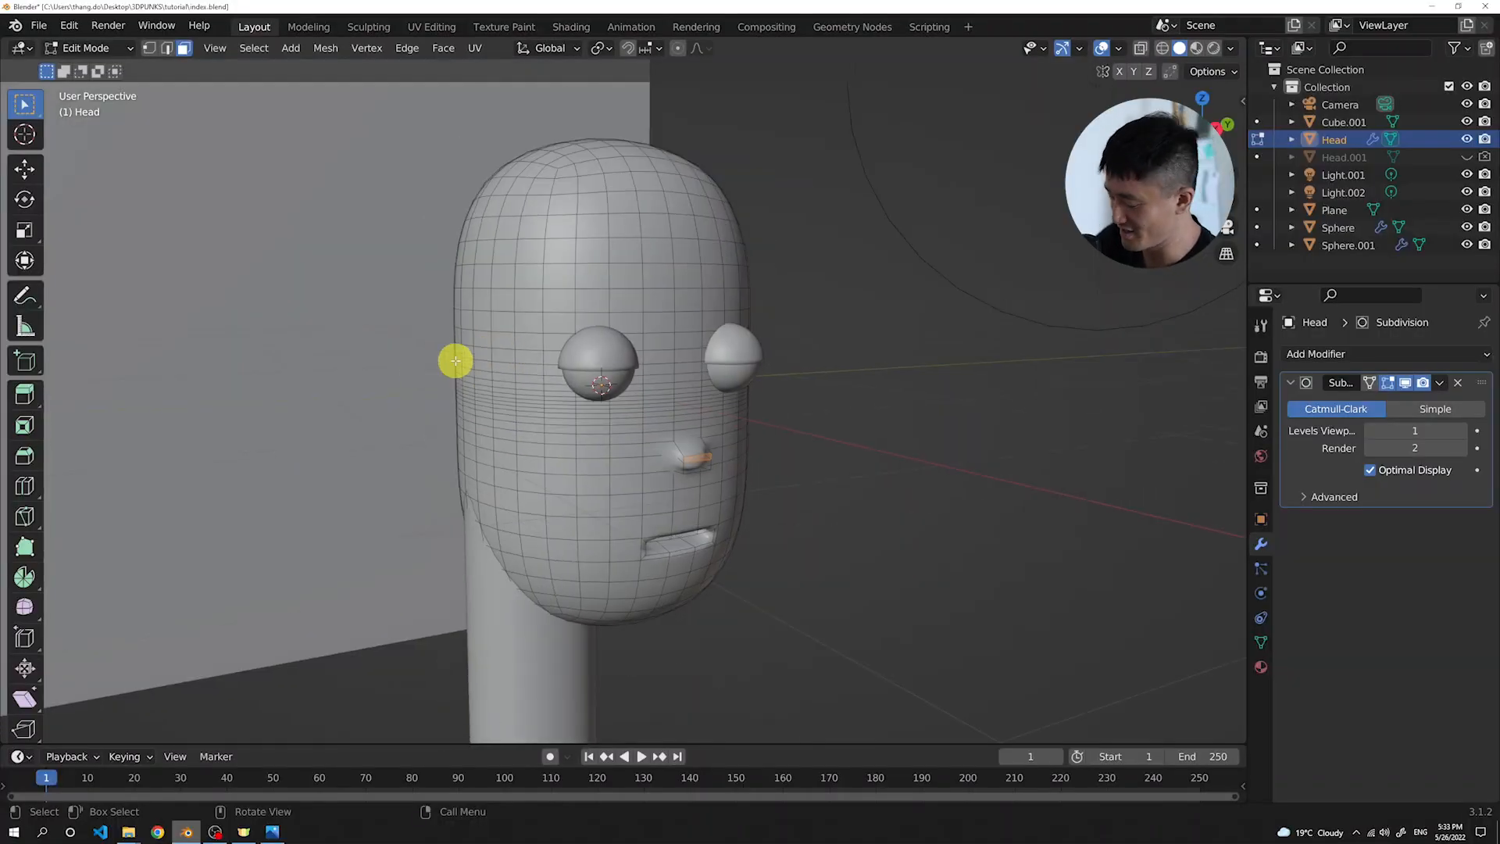
pyautogui.moveTo(458, 360)
pyautogui.mouseDown(button='middle')
pyautogui.moveTo(485, 355)
pyautogui.moveTo(429, 355)
pyautogui.moveTo(446, 345)
pyautogui.mouseUp(button='middle')
pyautogui.press('KP_0')
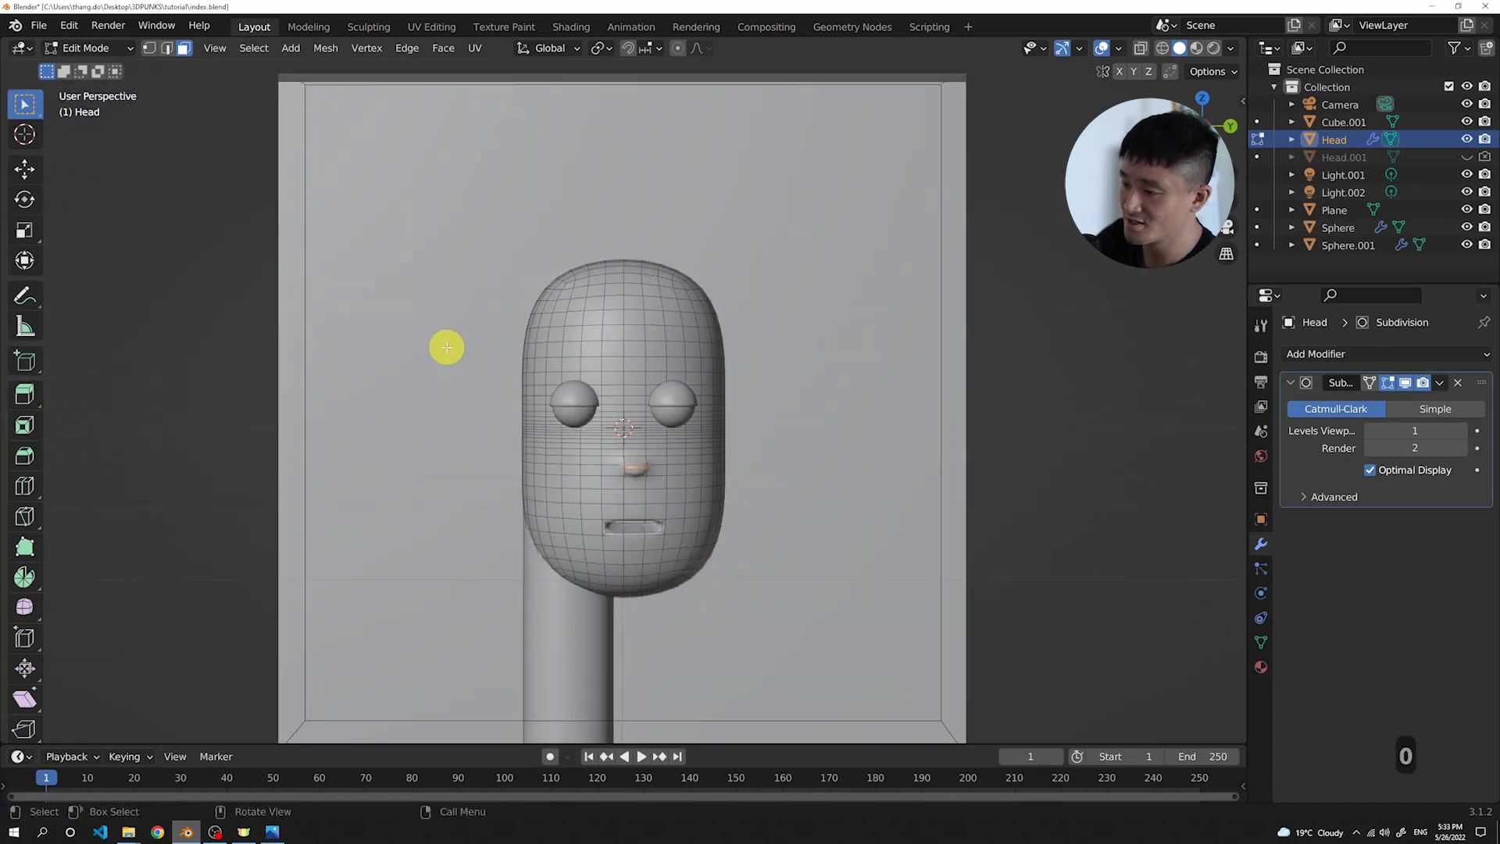
pyautogui.scroll(4, 445, 344)
pyautogui.scroll(-2, 442, 332)
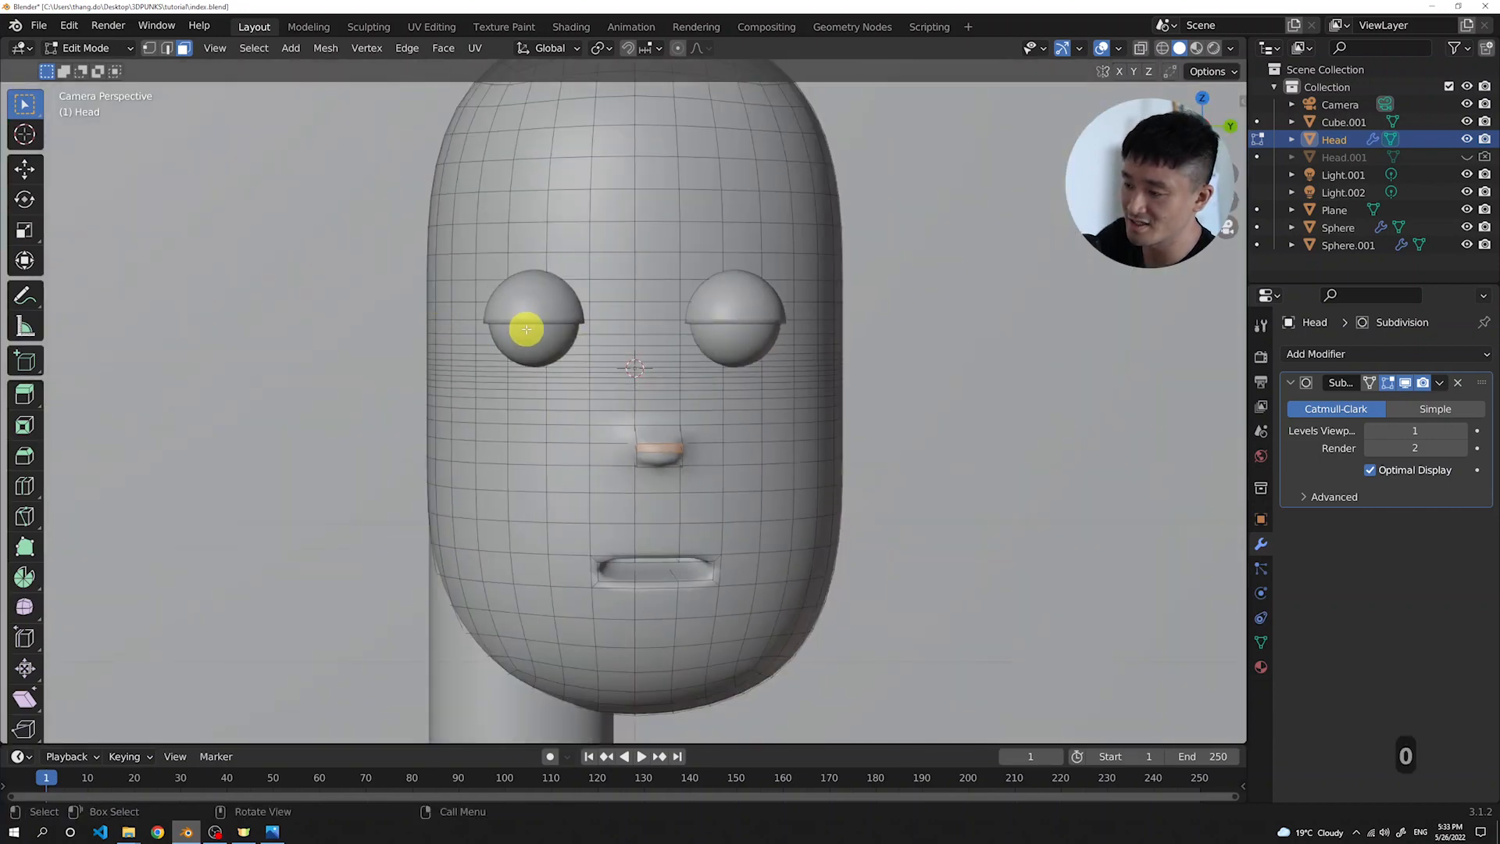
# Select a vertical column of faces on the side of the head, behind the eye and around eye level
pyautogui.moveTo(448, 323); pyautogui.dragTo(461, 412, button='middle')
pyautogui.scroll(2, 462, 422)
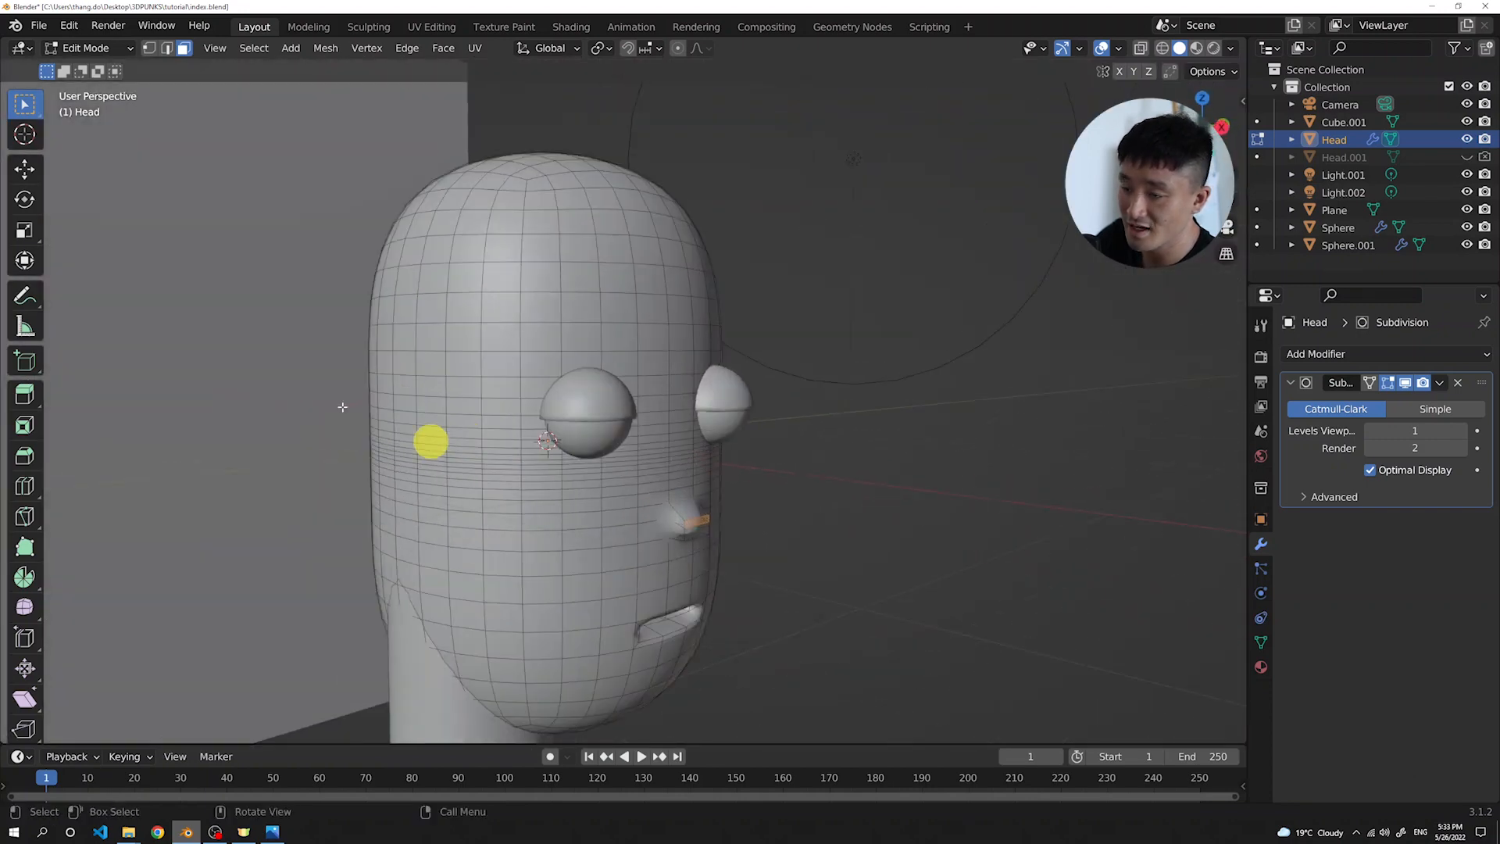
pyautogui.scroll(6, 560, 335)
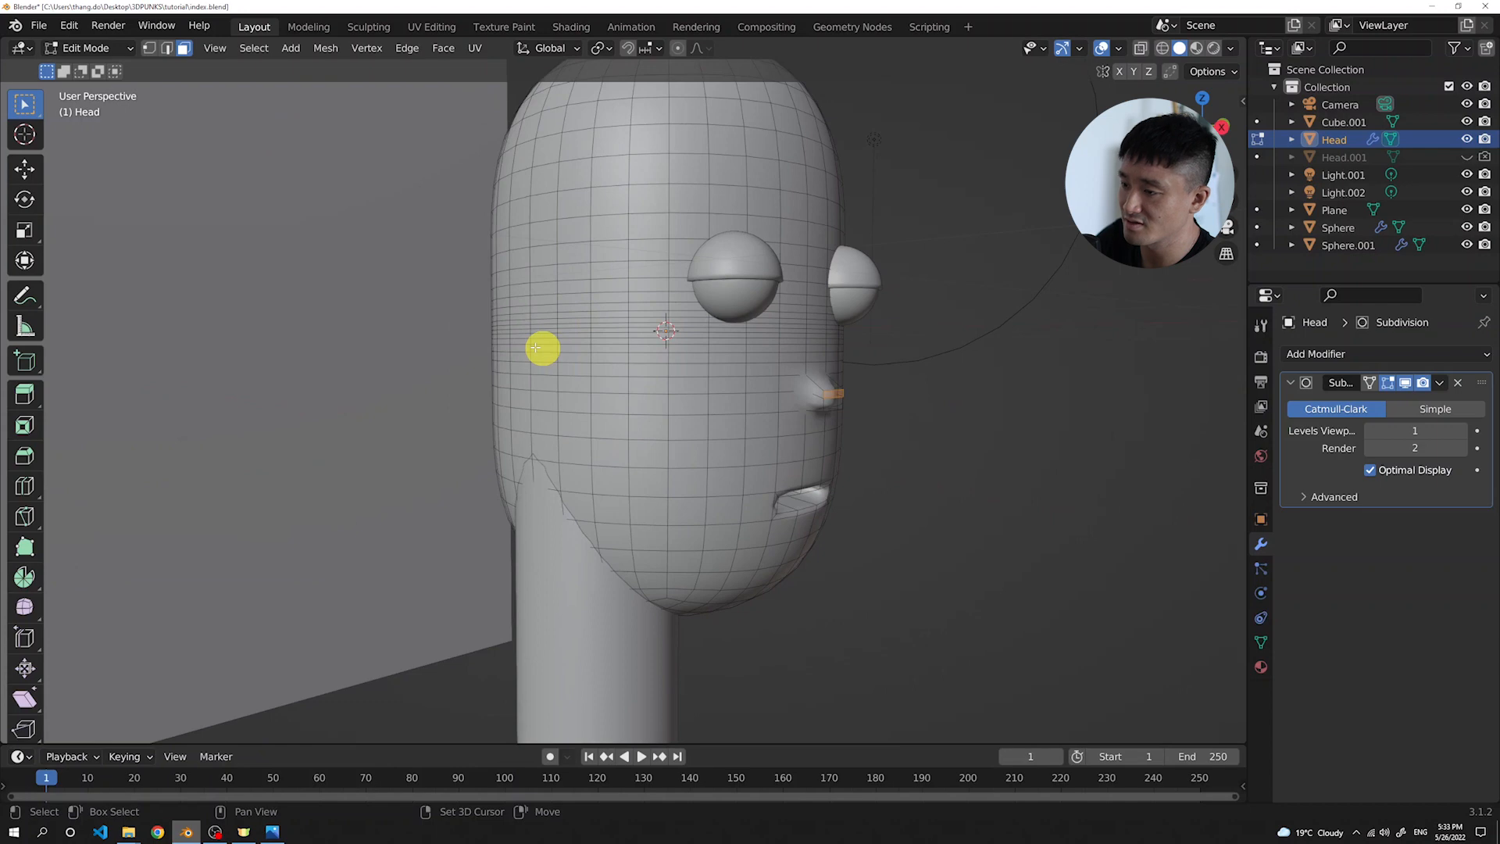
pyautogui.moveTo(506, 260); pyautogui.dragTo(509, 331)
pyautogui.moveTo(586, 281); pyautogui.dragTo(521, 265, button='middle')
pyautogui.scroll(2, 493, 312)
pyautogui.moveTo(570, 362); pyautogui.dragTo(563, 355, button='middle')
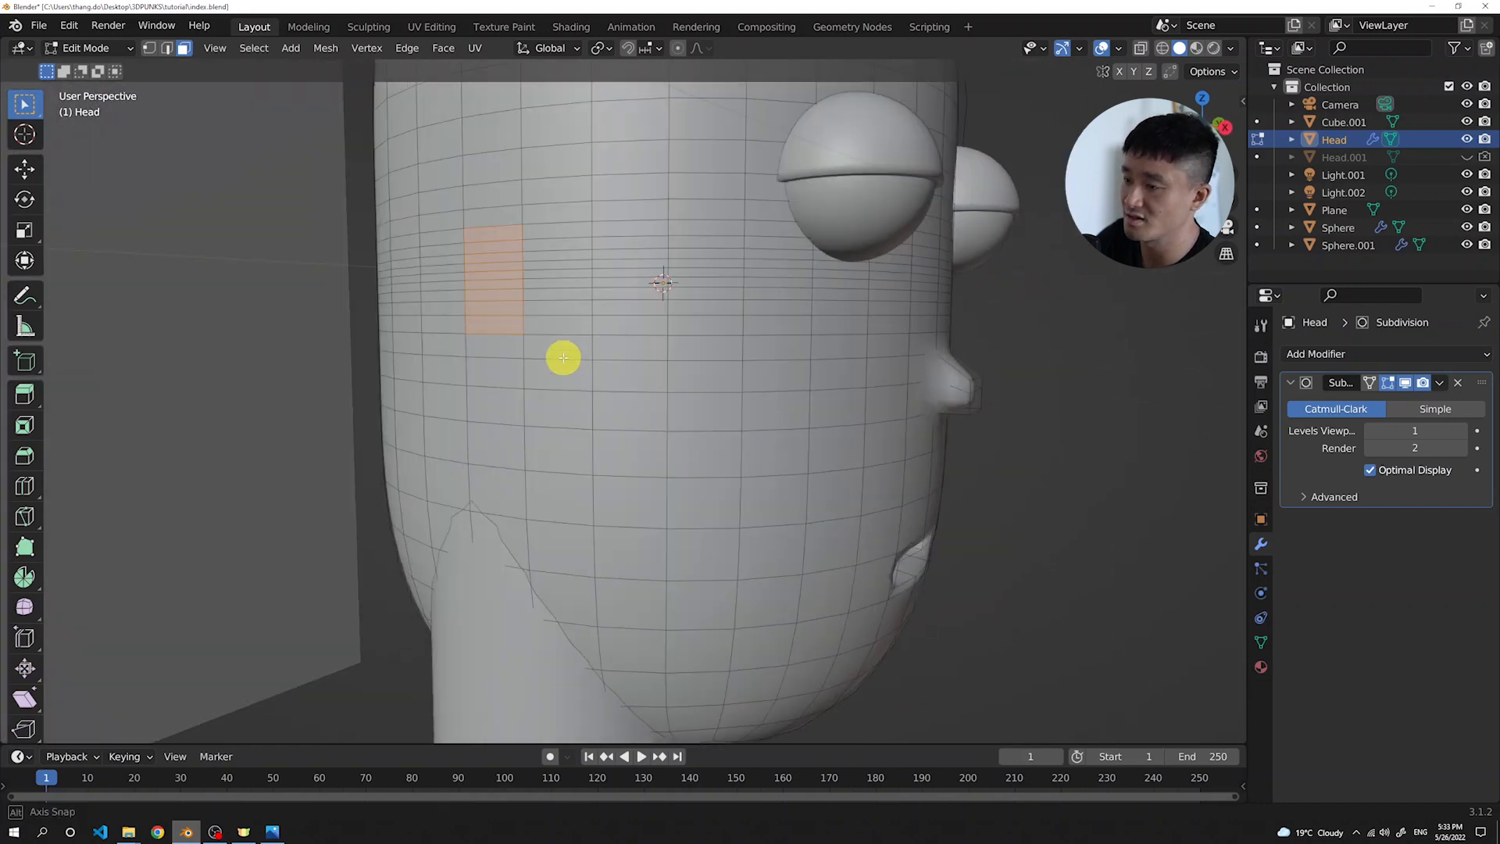
# Add the face directly below the selected side column and check the selection's height through the camera view
pyautogui.moveTo(499, 214); pyautogui.dragTo(500, 341)
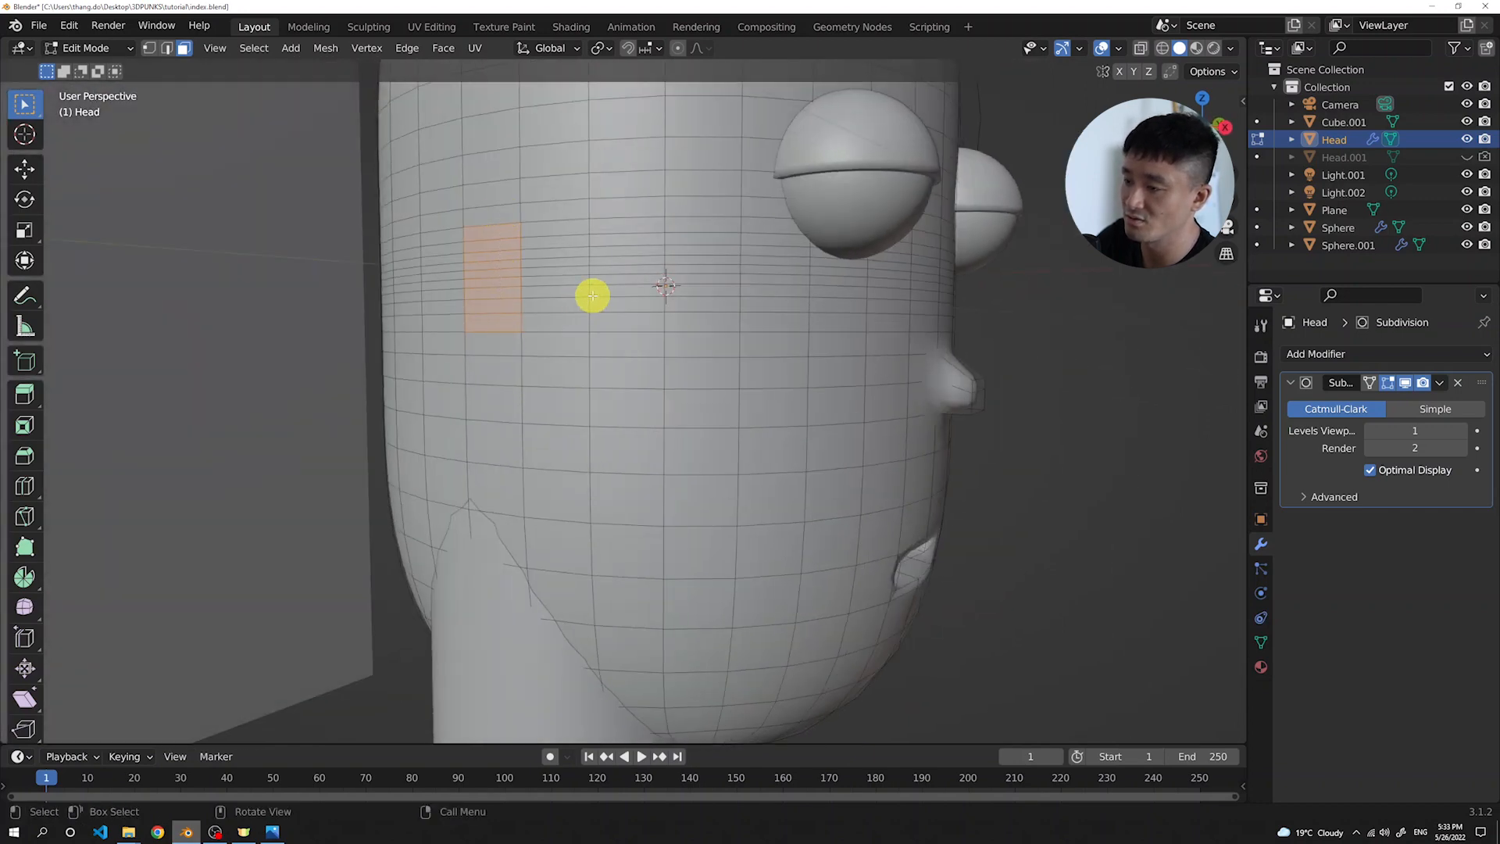
pyautogui.keyDown('shift'); pyautogui.moveTo(497, 213); pyautogui.dragTo(505, 216); pyautogui.keyUp('shift')
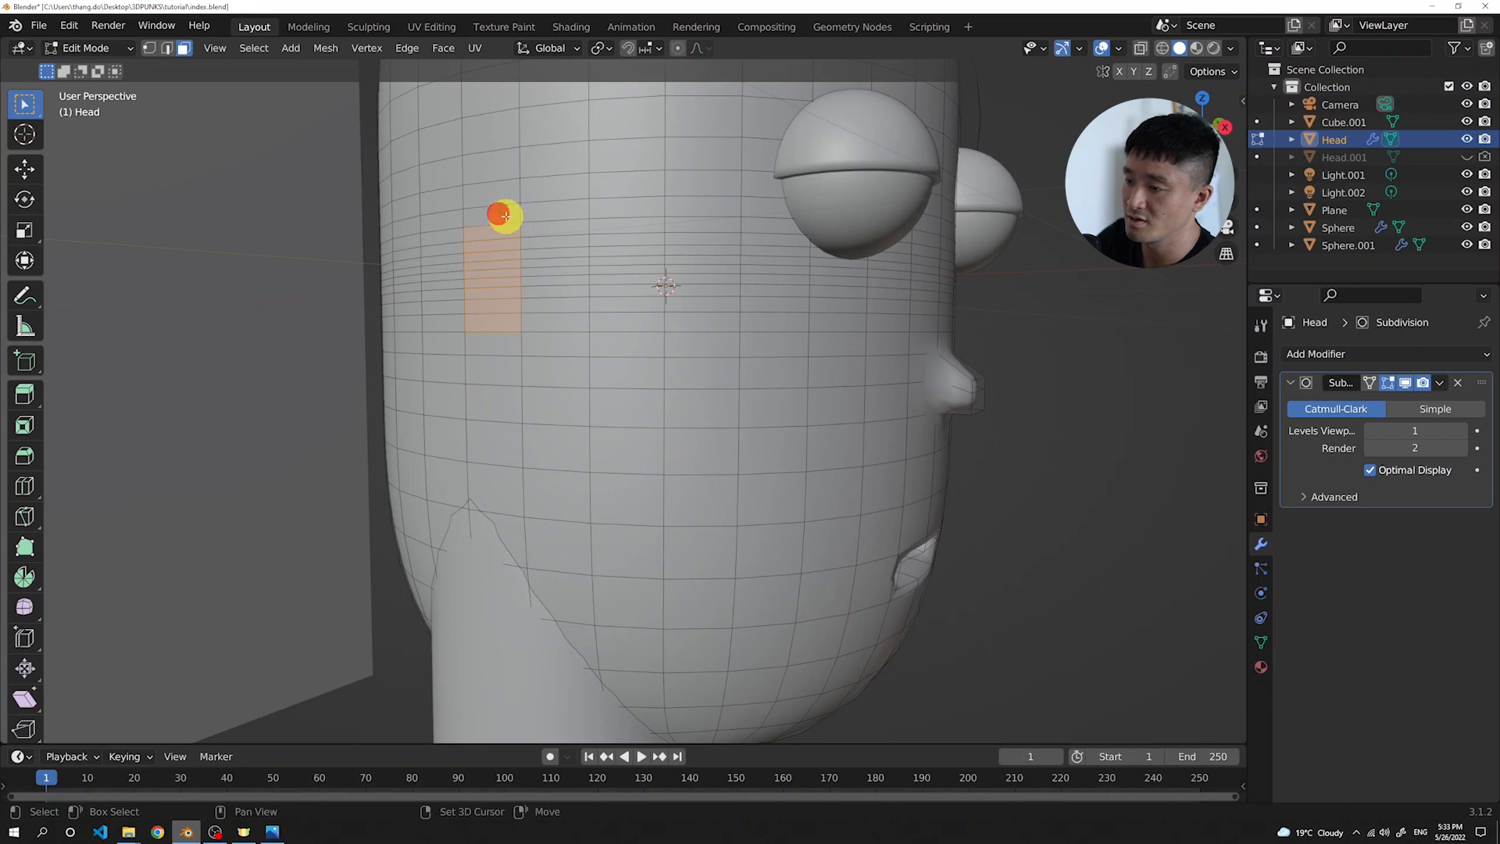
pyautogui.keyDown('shift'); pyautogui.click(496, 341); pyautogui.keyUp('shift')
pyautogui.moveTo(546, 251); pyautogui.dragTo(508, 260, button='middle')
pyautogui.scroll(-3, 504, 259)
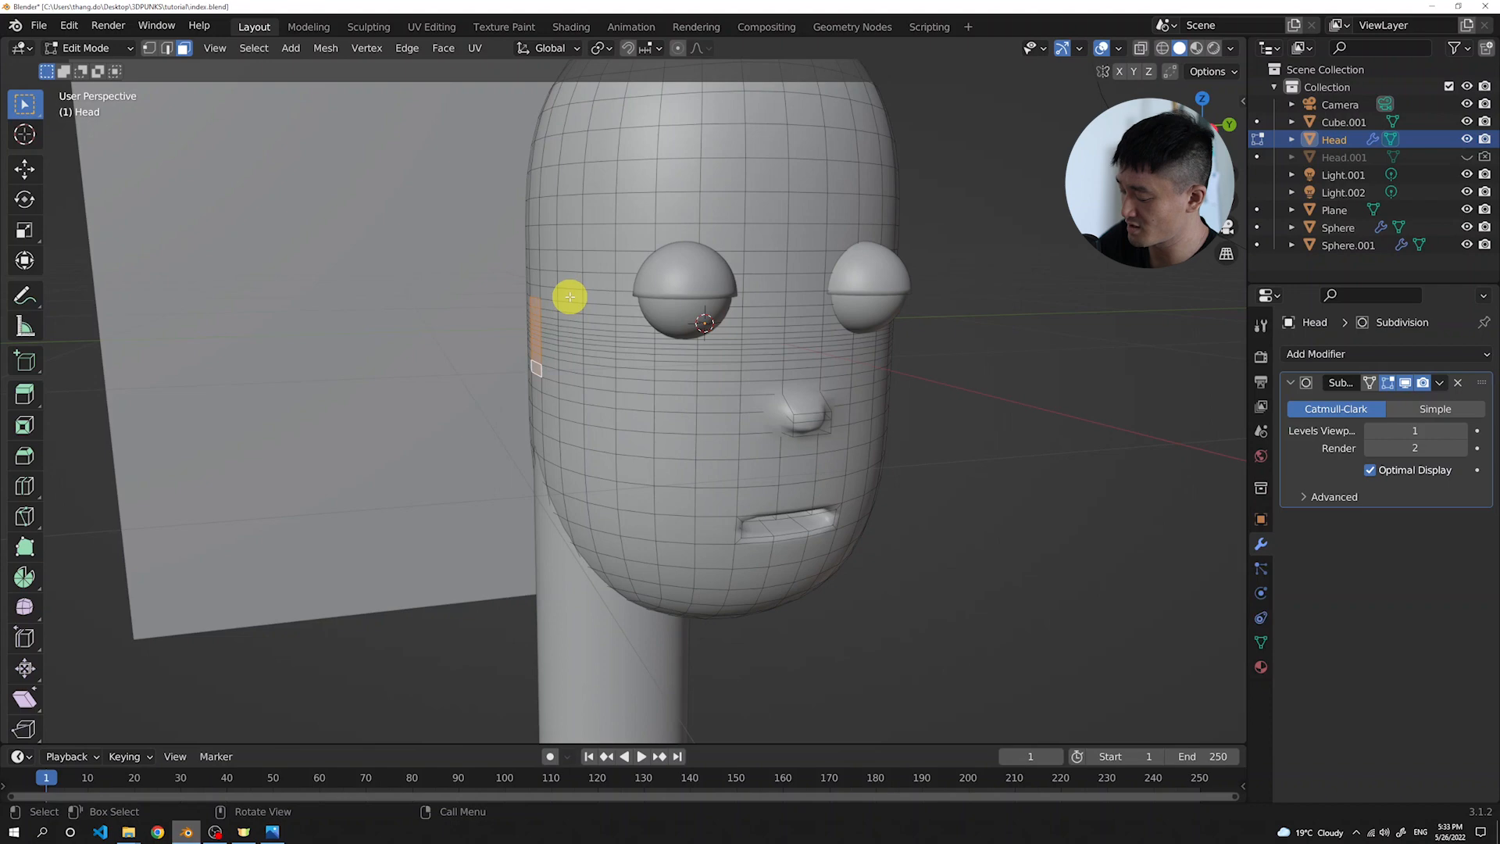
pyautogui.press('KP_0')
pyautogui.scroll(3, 570, 294)
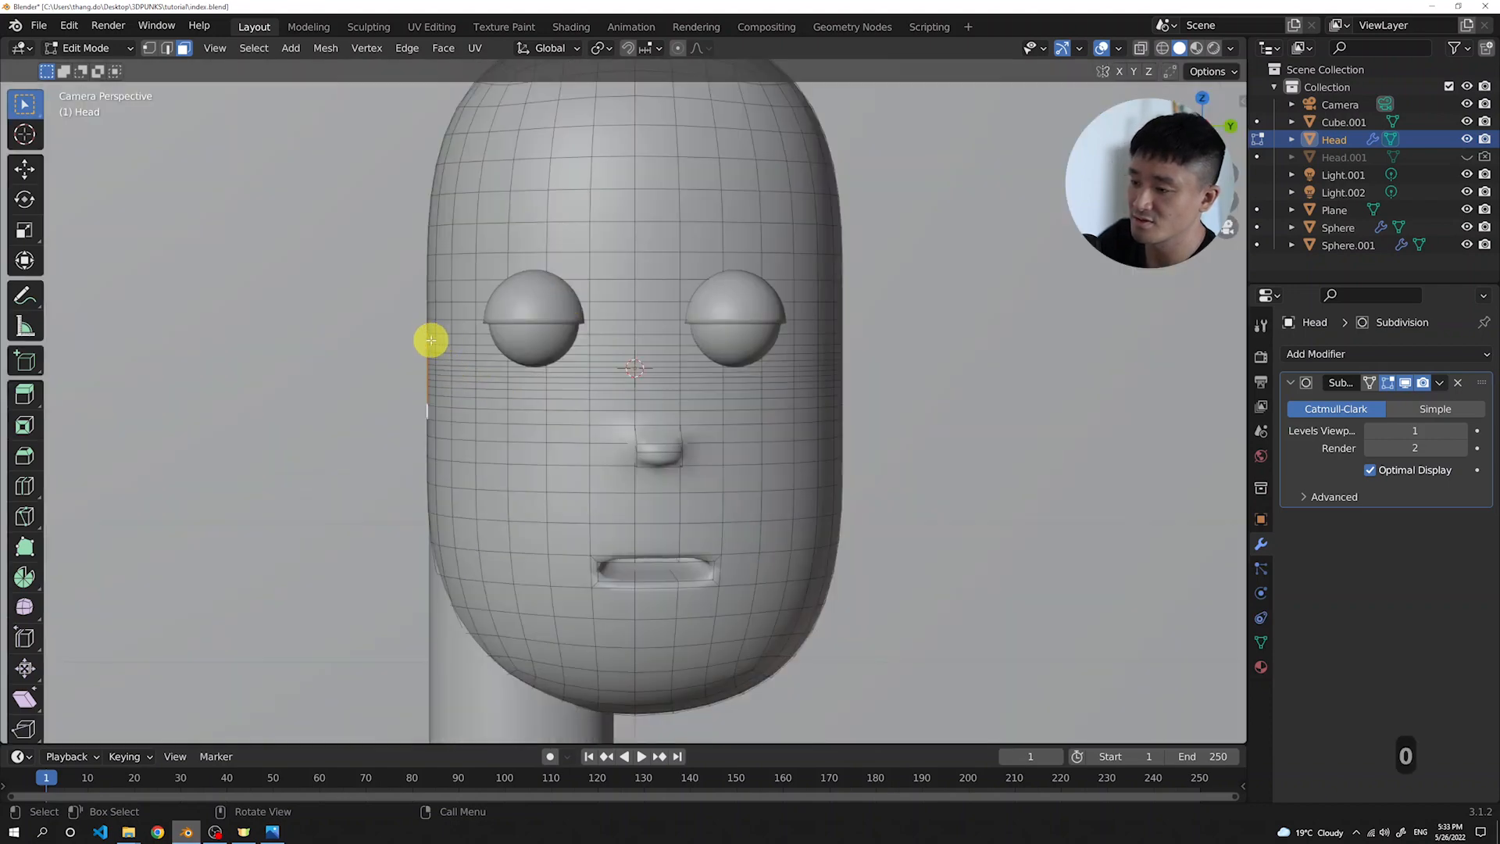
# Extend the selected side column by the face directly above it
pyautogui.press('KP_0')
pyautogui.moveTo(418, 325); pyautogui.dragTo(614, 463, button='middle')
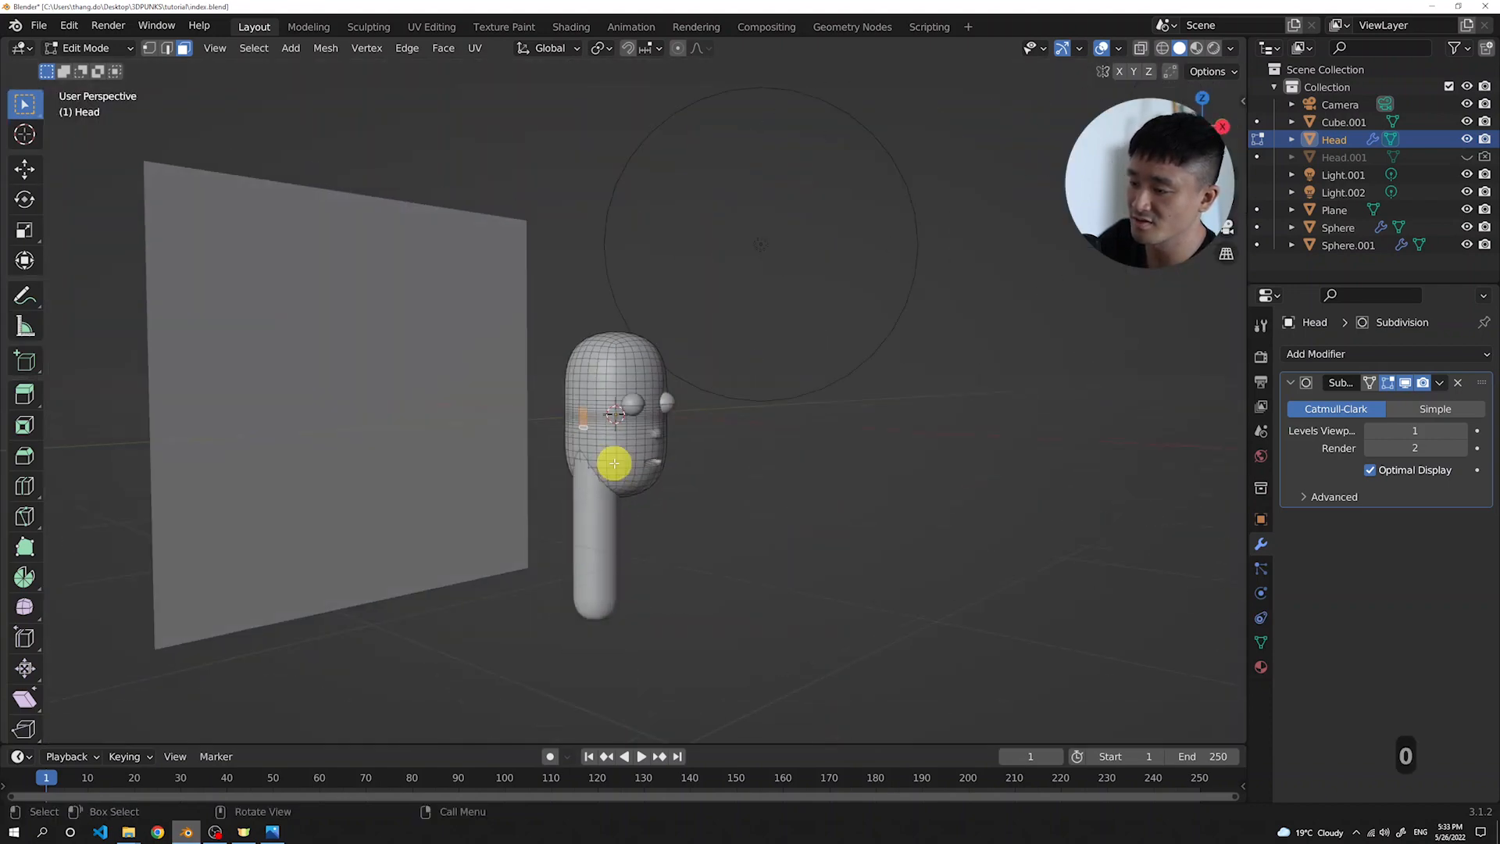
pyautogui.scroll(5, 614, 463)
pyautogui.scroll(3, 493, 461)
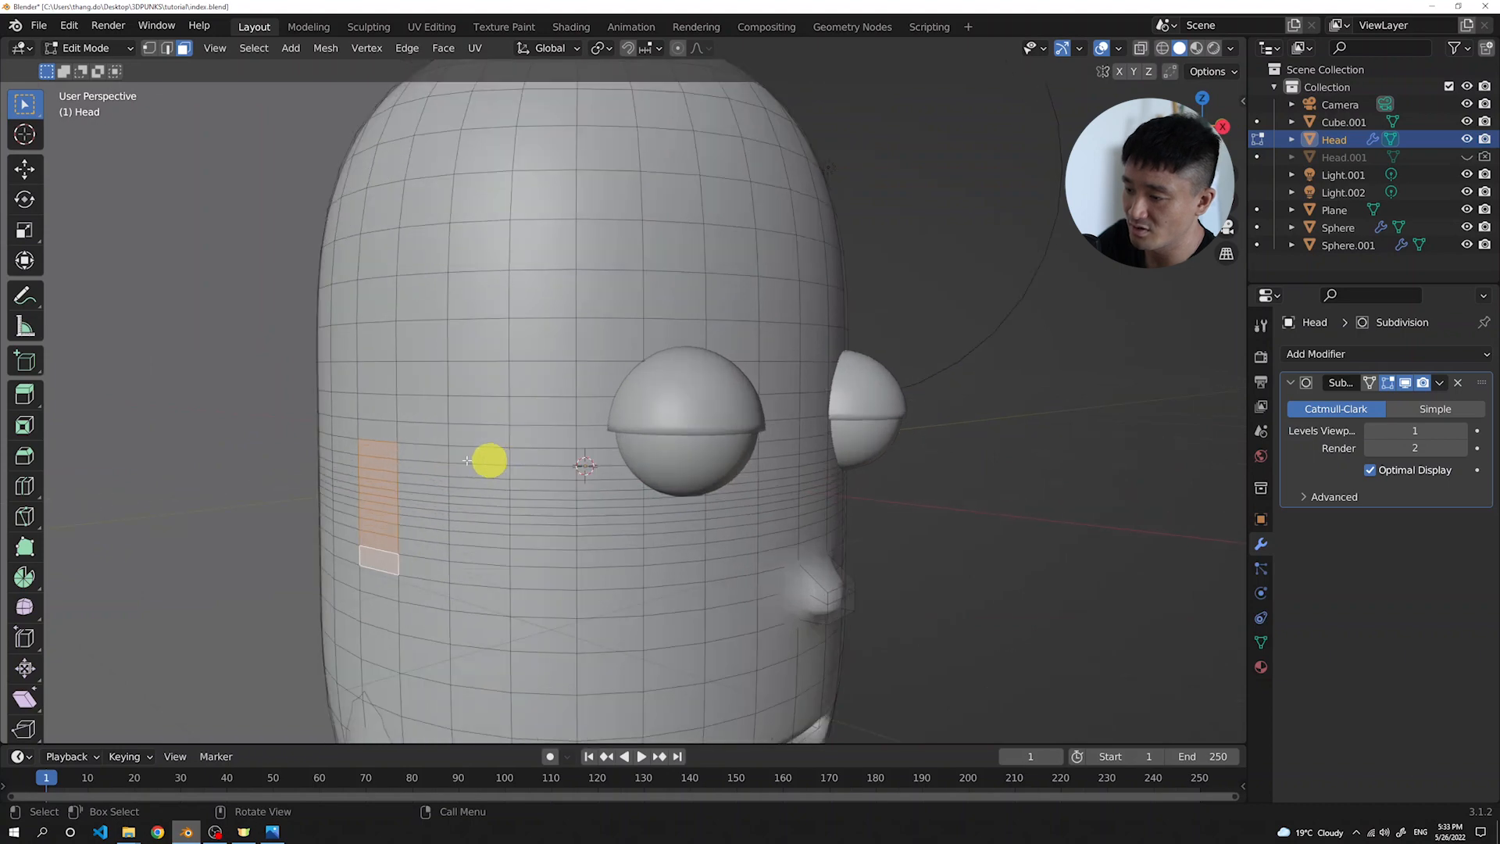
pyautogui.keyDown('shift'); pyautogui.click(379, 429); pyautogui.keyUp('shift')
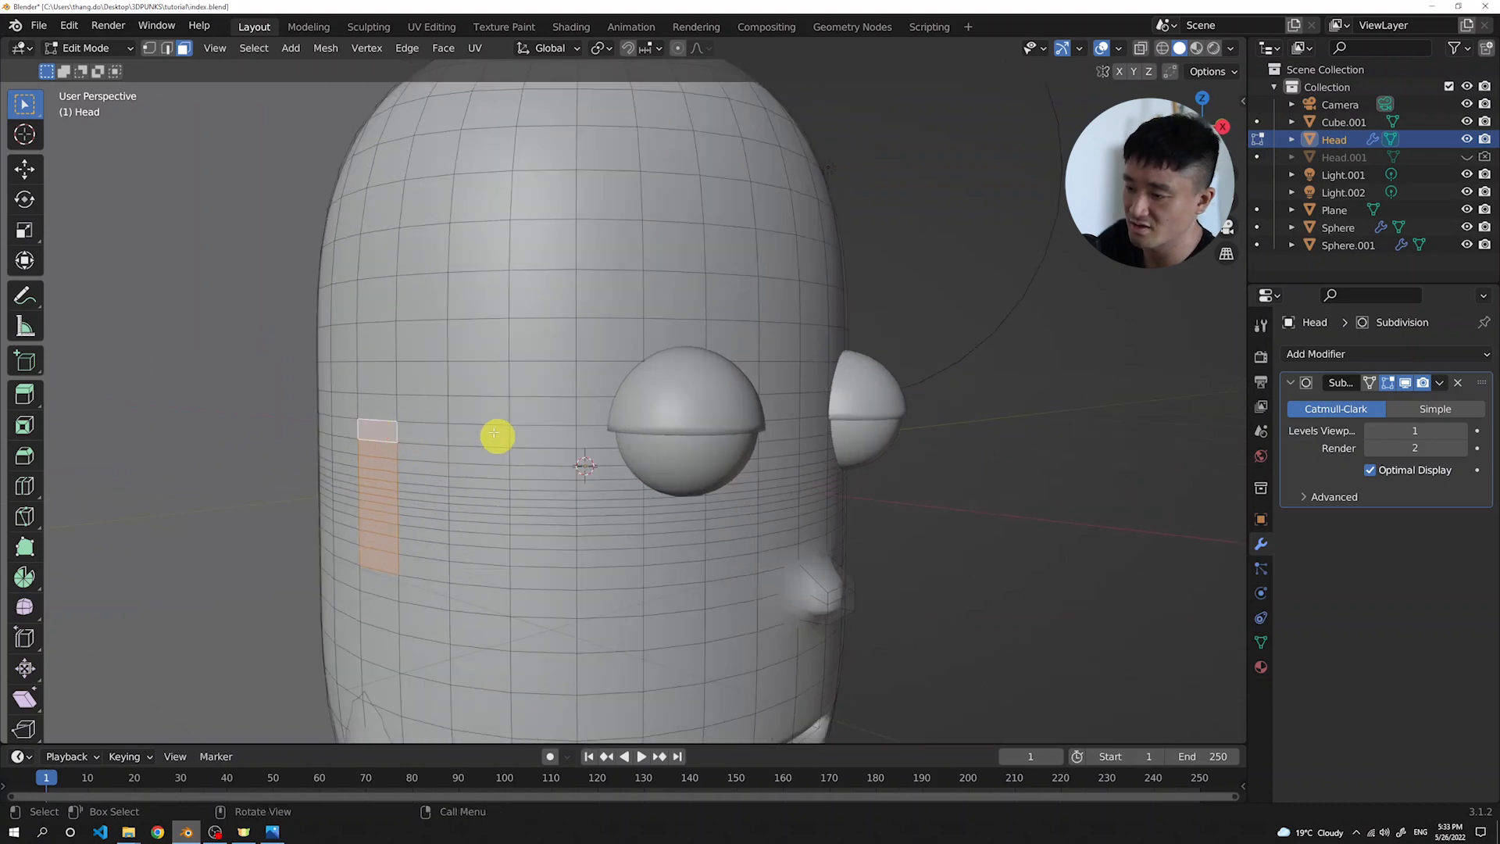
# Extrude the selected side faces outward along their normal by about 0.098 m to start the ear
pyautogui.scroll(-4, 493, 432)
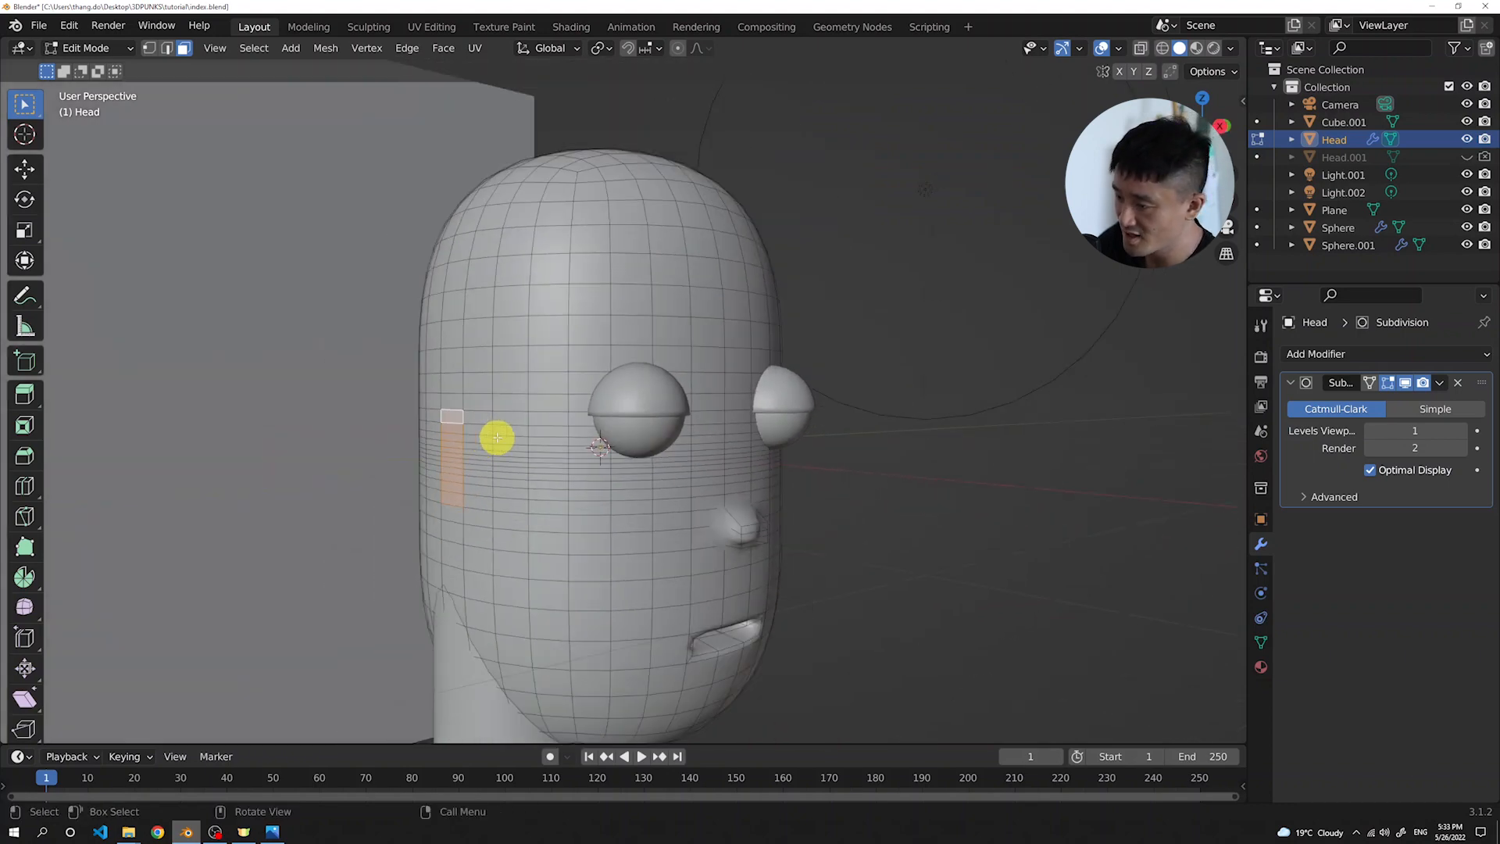
pyautogui.moveTo(546, 429); pyautogui.dragTo(526, 455, button='middle')
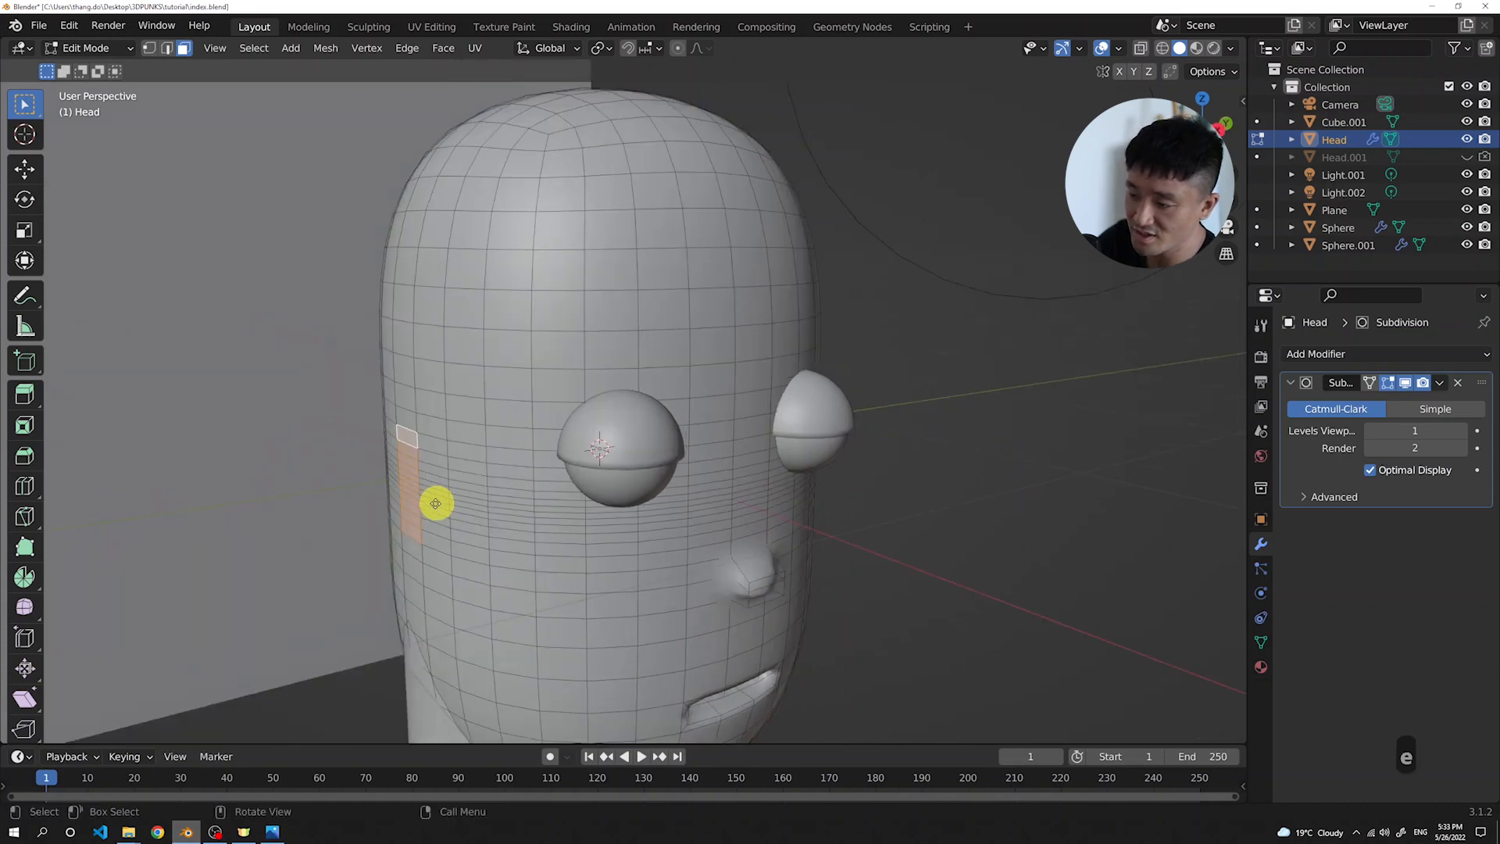
pyautogui.press('e')
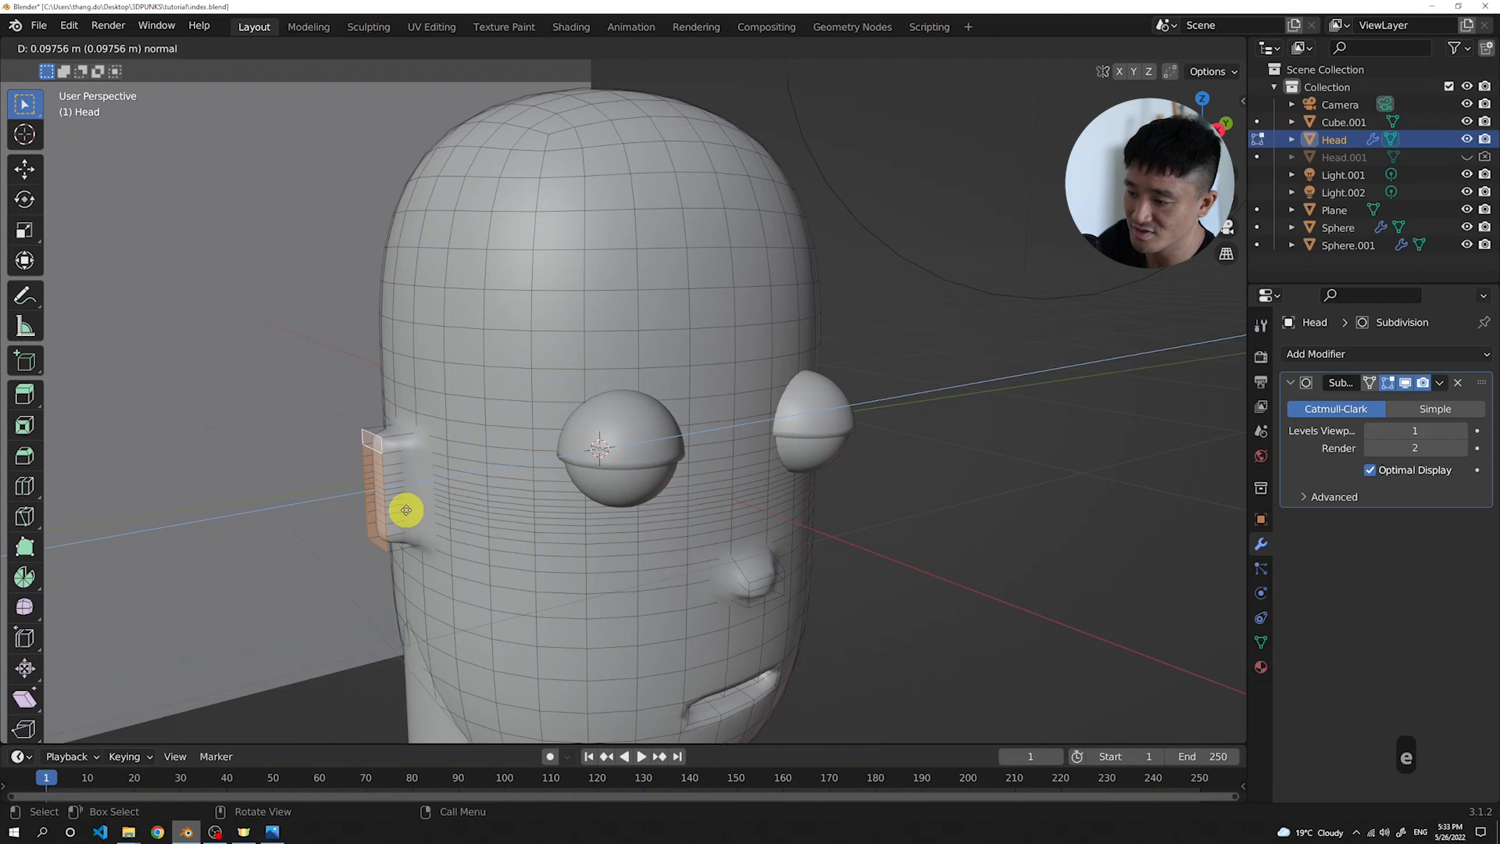
pyautogui.click(406, 509)
# Examine the extruded ear block in the right orthographic view, from above at an angle, and through the camera
pyautogui.press('KP_3')
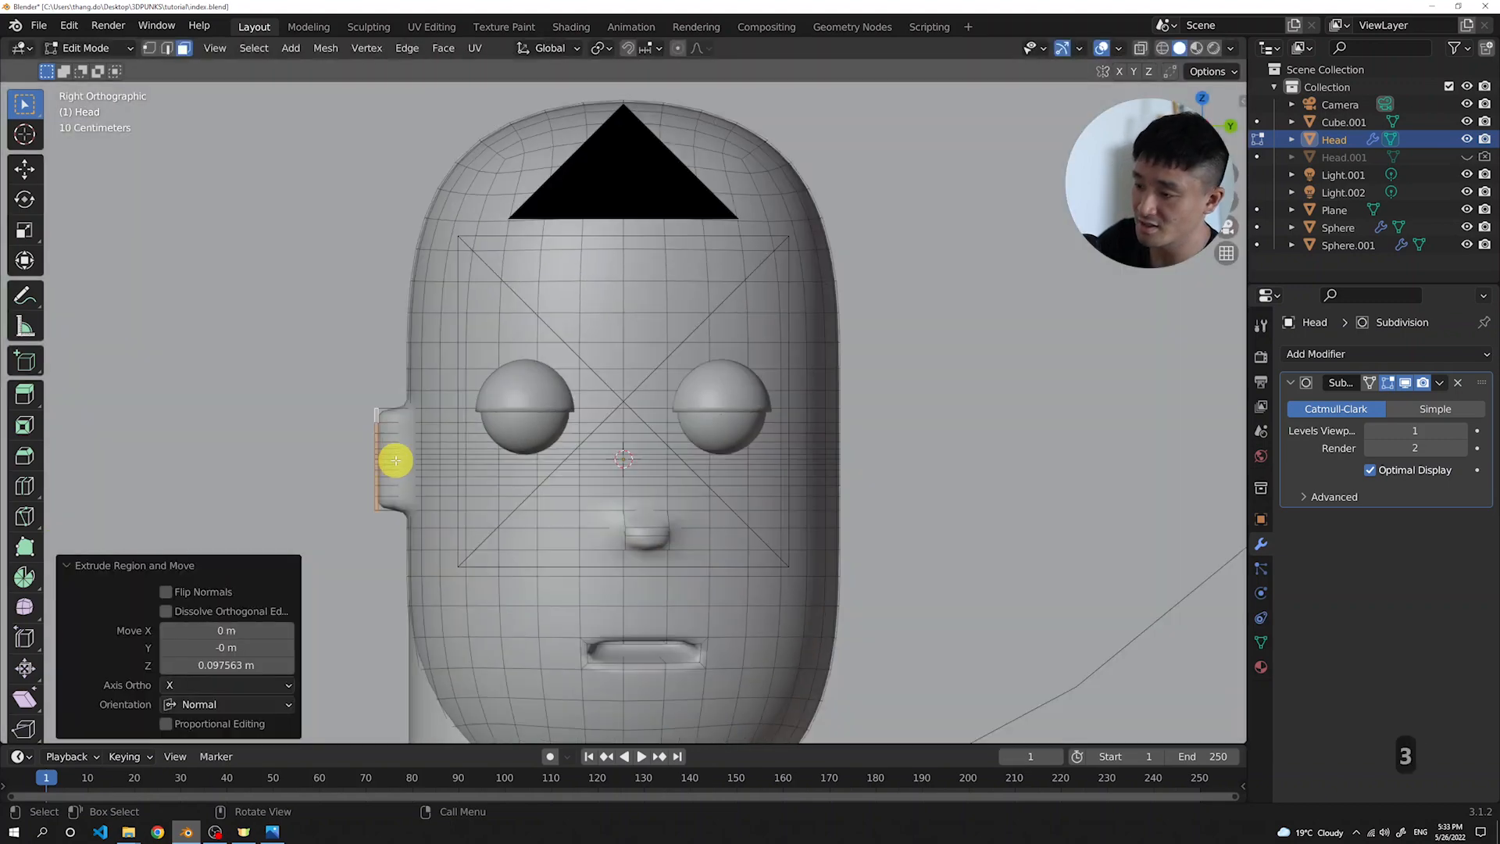
pyautogui.keyDown('shift'); pyautogui.moveTo(328, 452); pyautogui.dragTo(680, 413, button='middle'); pyautogui.keyUp('shift')
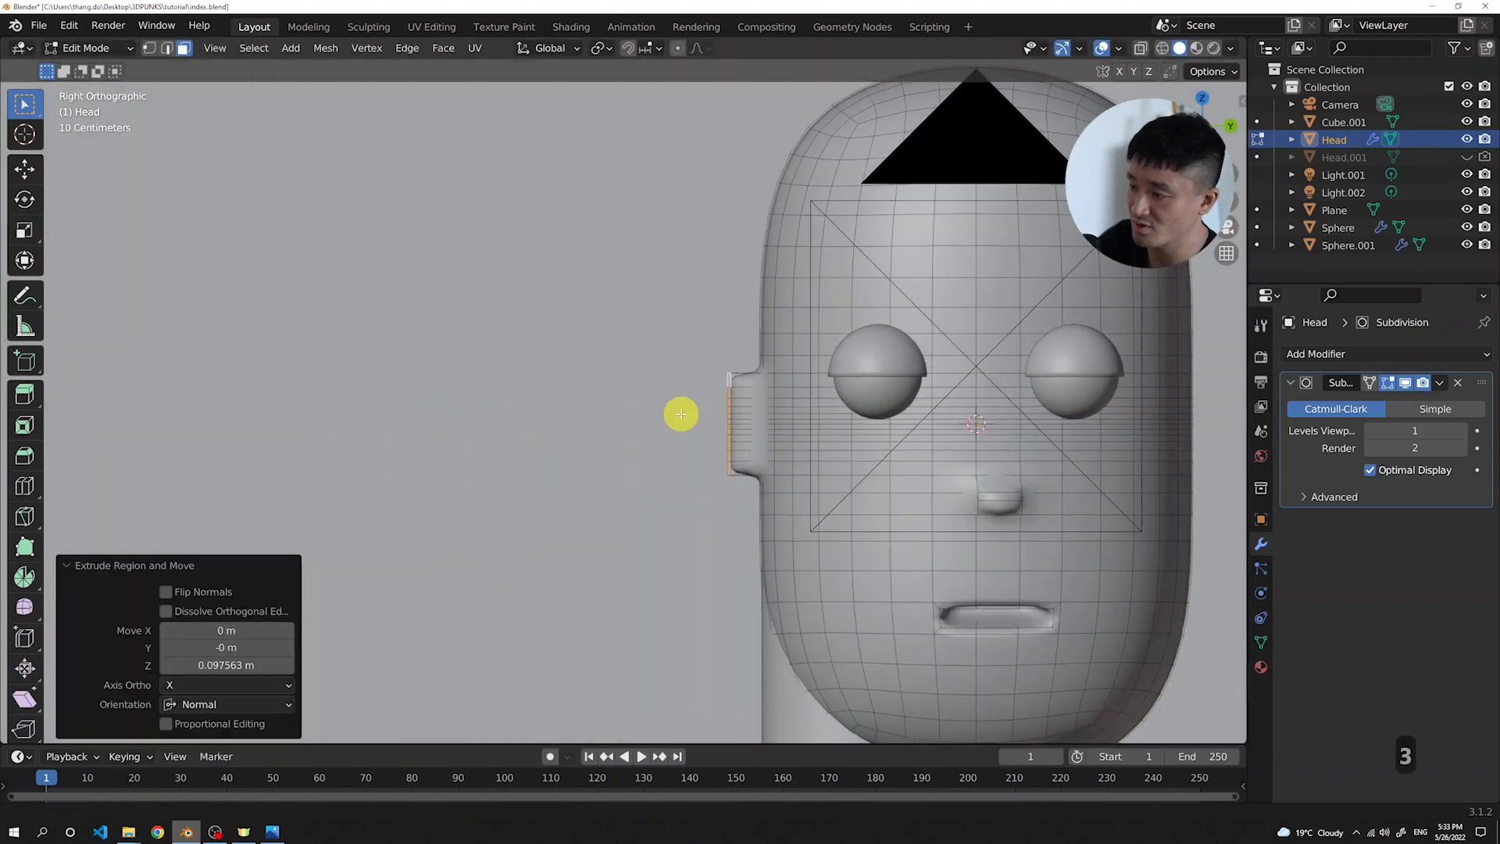
pyautogui.scroll(6, 680, 413)
pyautogui.keyDown('shift'); pyautogui.moveTo(988, 436); pyautogui.dragTo(875, 403, button='middle'); pyautogui.keyUp('shift')
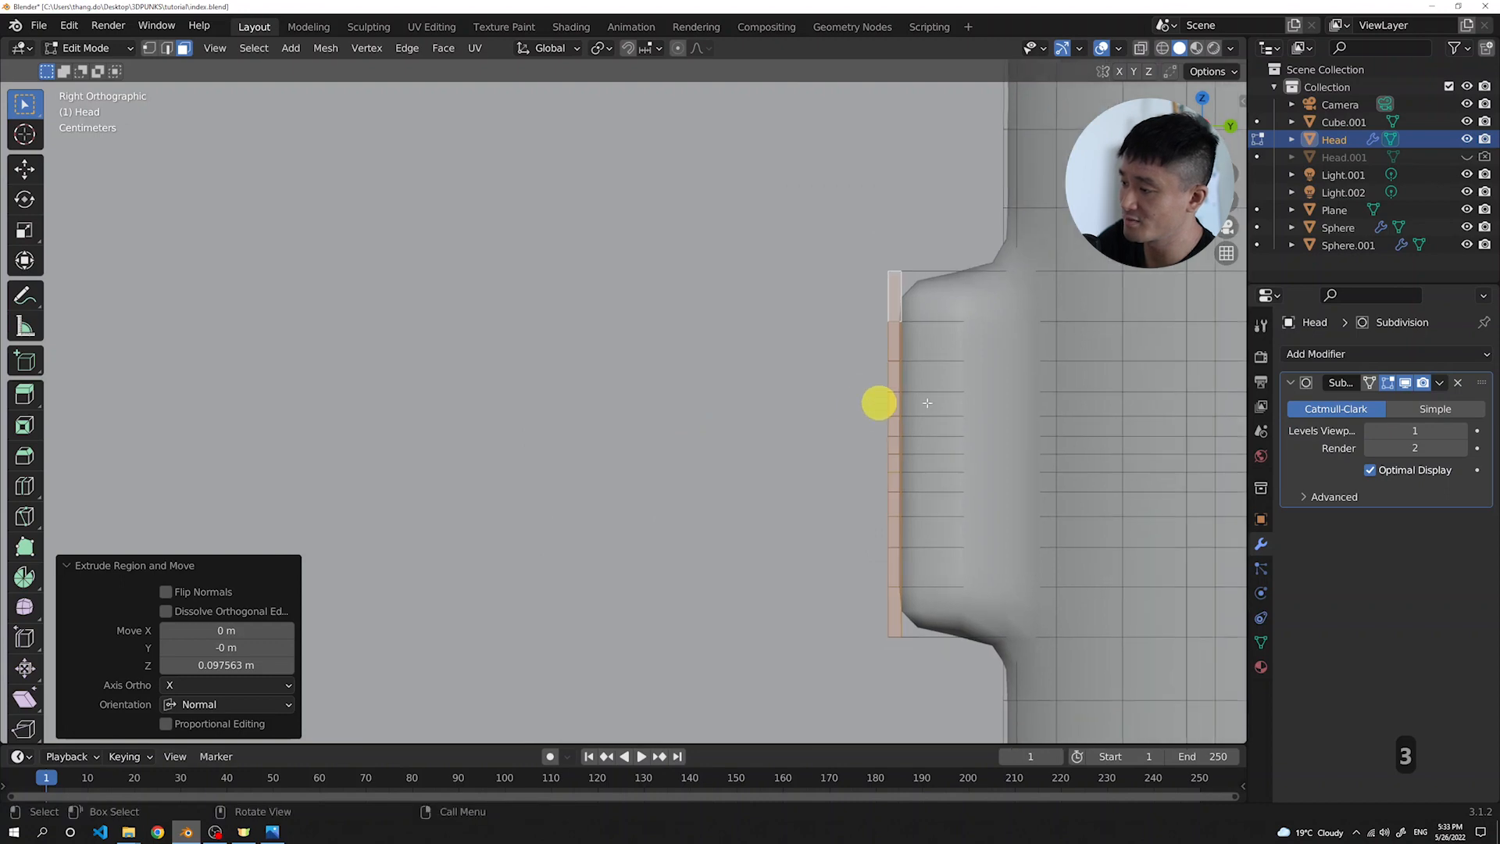
pyautogui.moveTo(954, 408); pyautogui.dragTo(961, 465, button='middle')
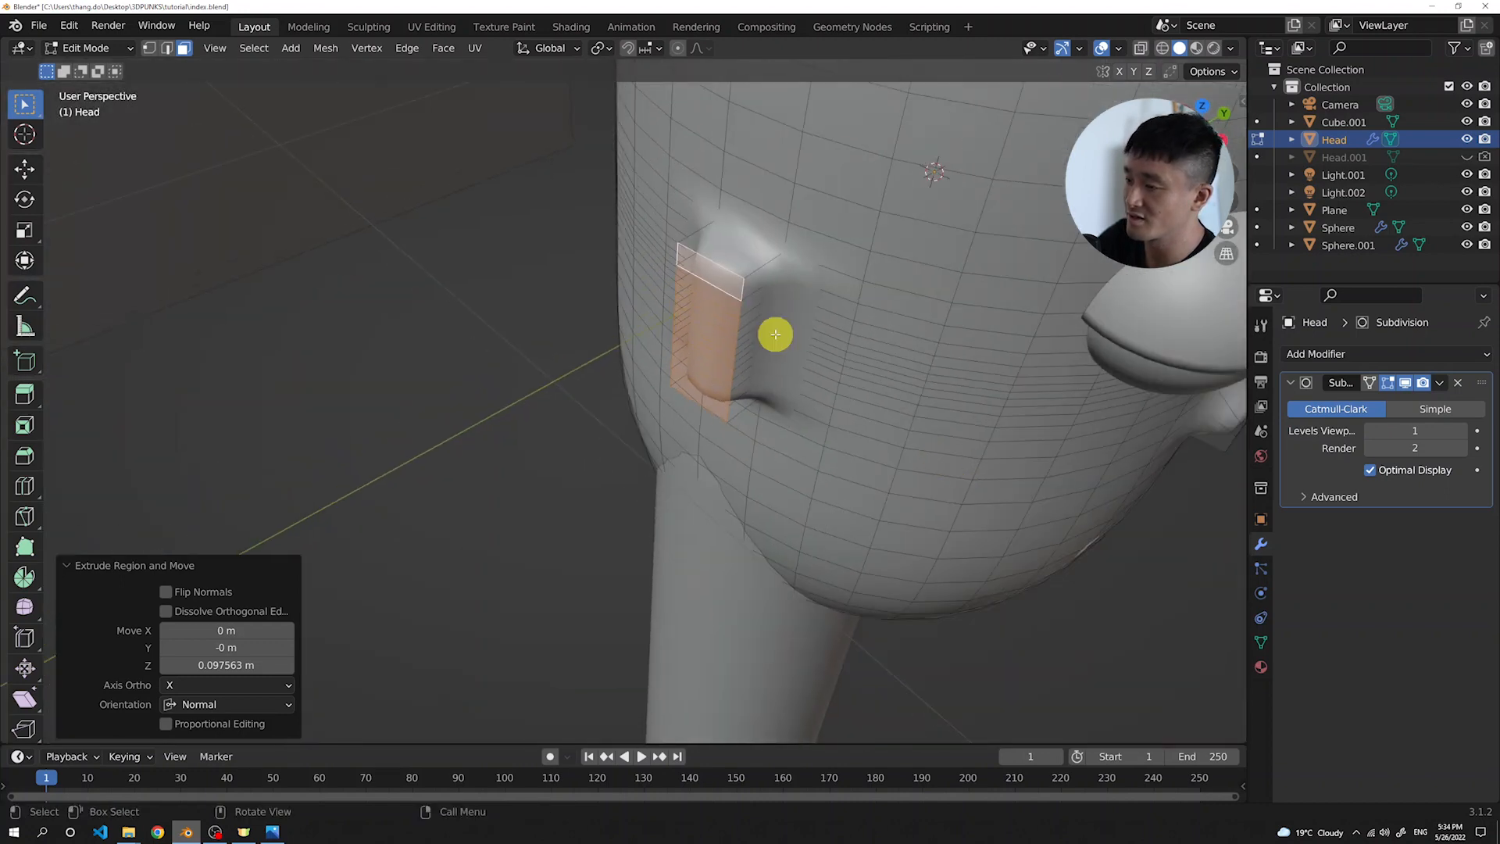
pyautogui.scroll(-5, 775, 334)
pyautogui.moveTo(716, 261); pyautogui.dragTo(669, 236, button='middle')
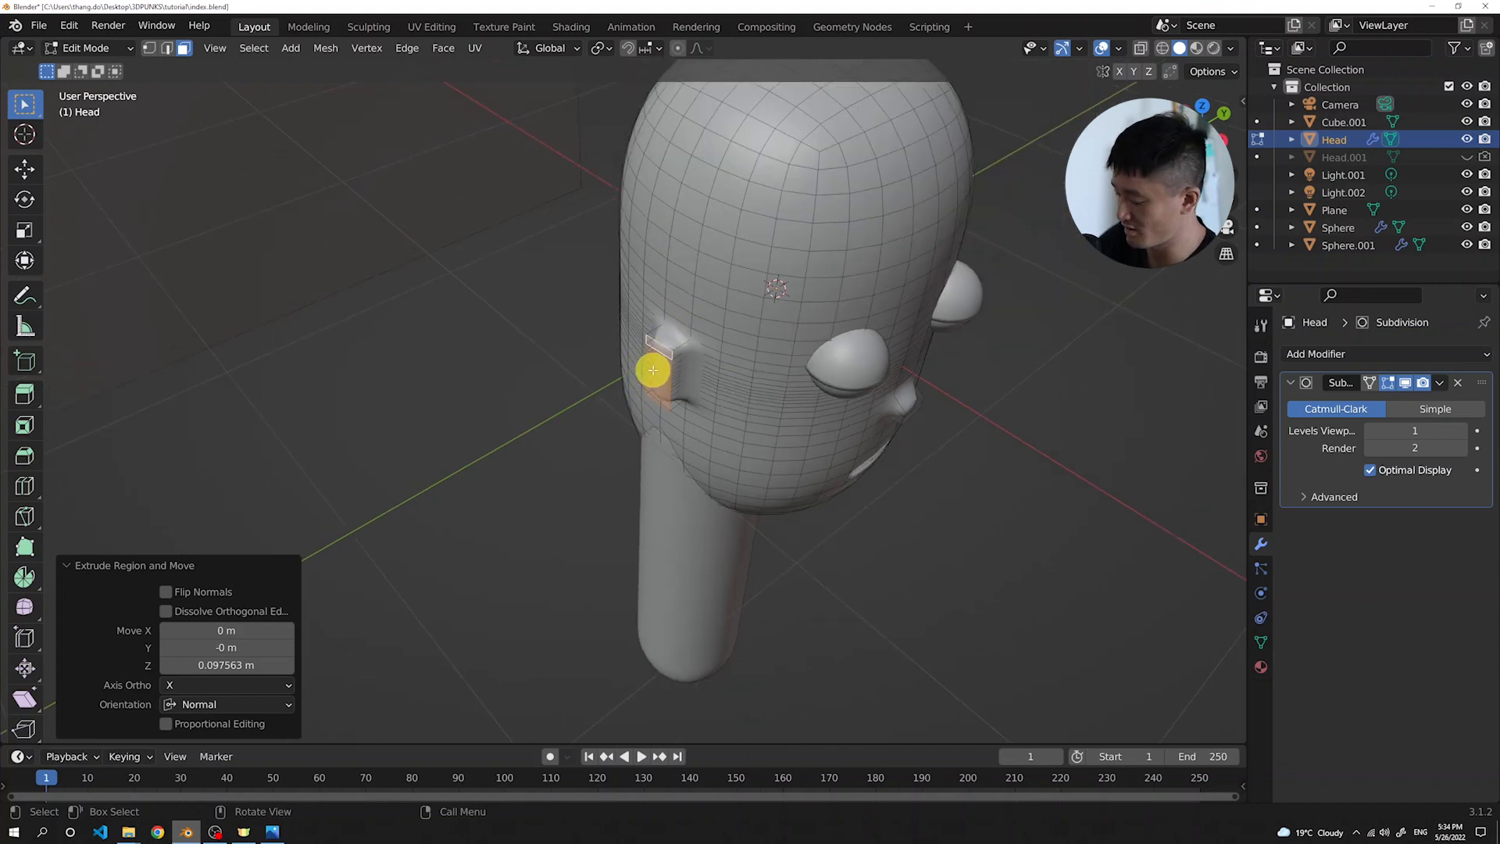
pyautogui.press('KP_0')
pyautogui.moveTo(633, 363); pyautogui.dragTo(828, 369, button='middle')
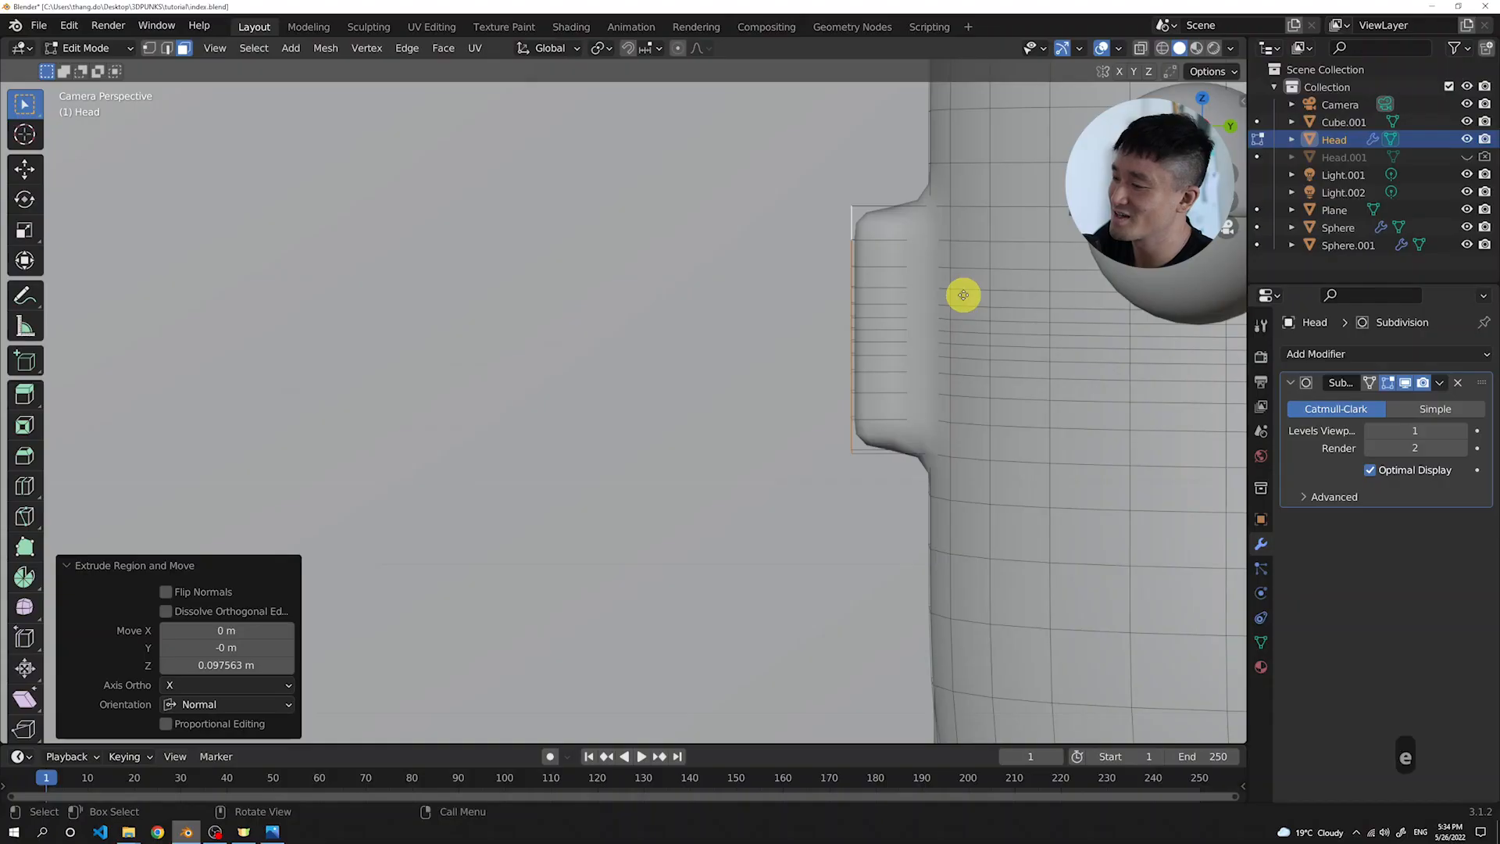
# Extrude the ear's outer faces by about 0.059 m and scale them to about 0.647 along Z
pyautogui.press('e')
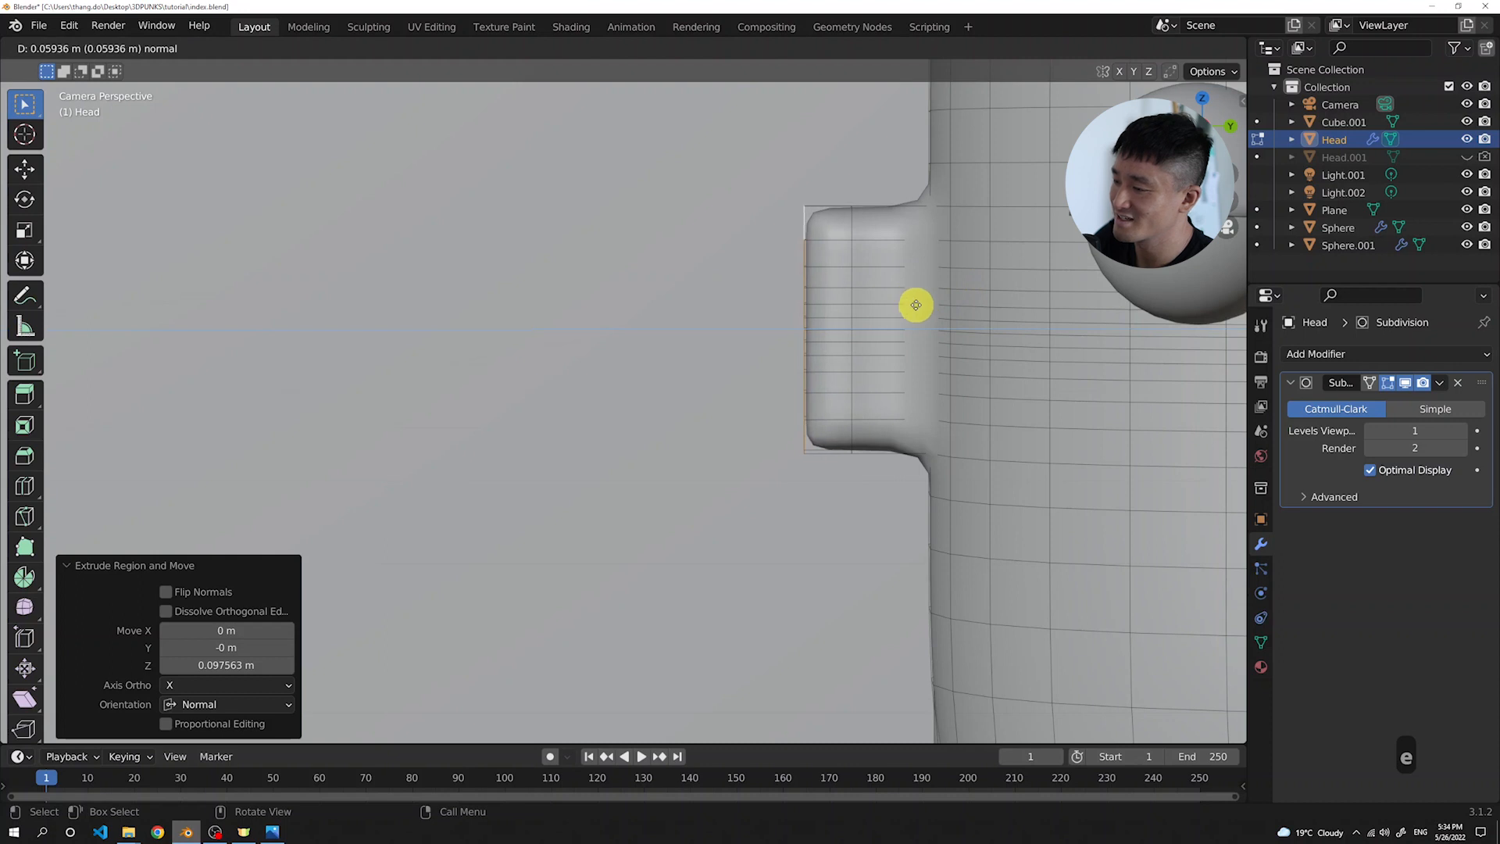
pyautogui.click(916, 304)
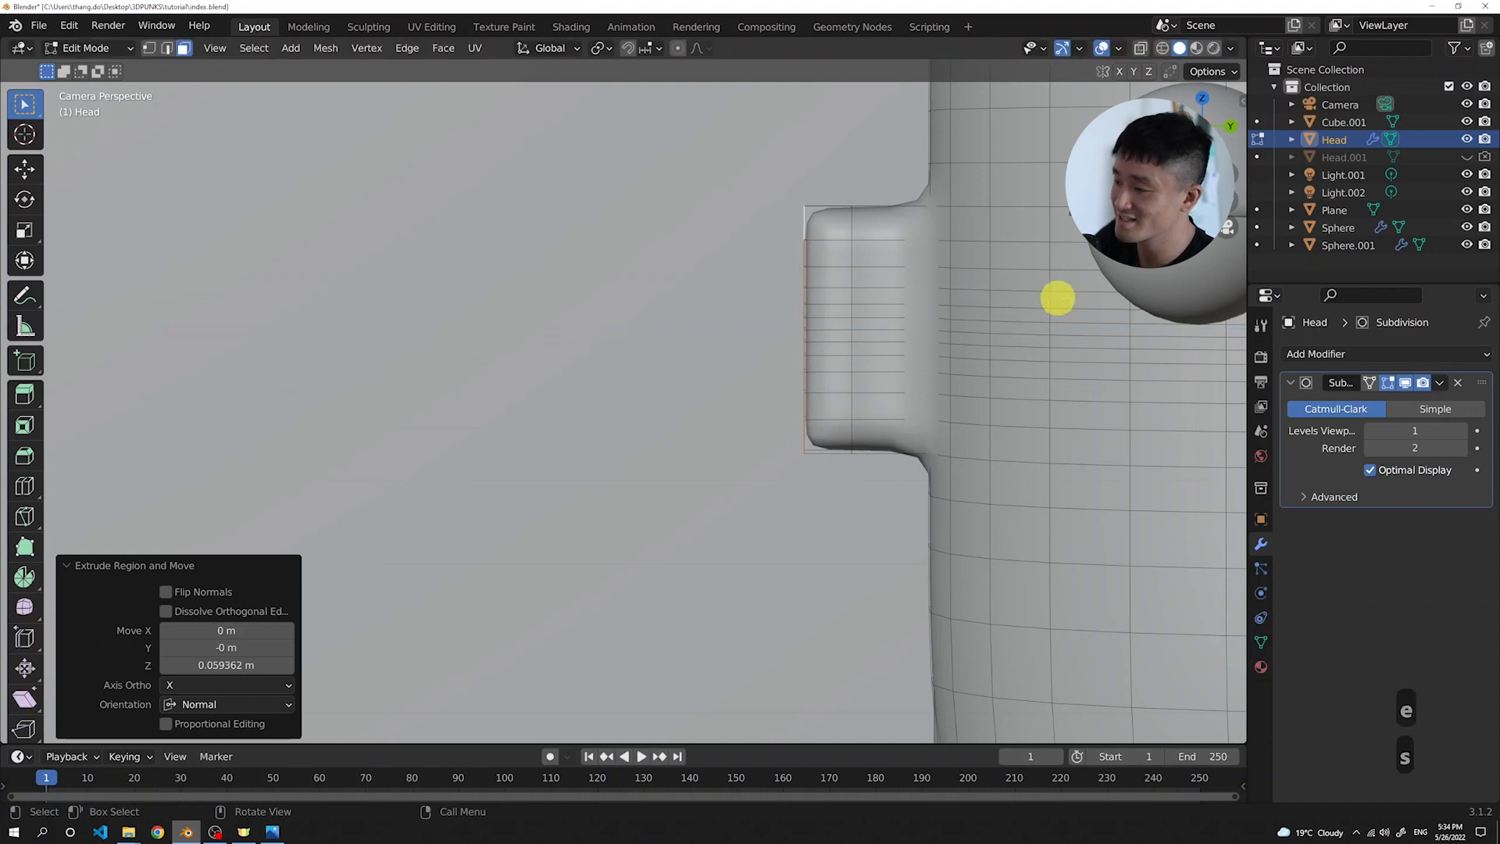
pyautogui.press('s')
pyautogui.press('z')
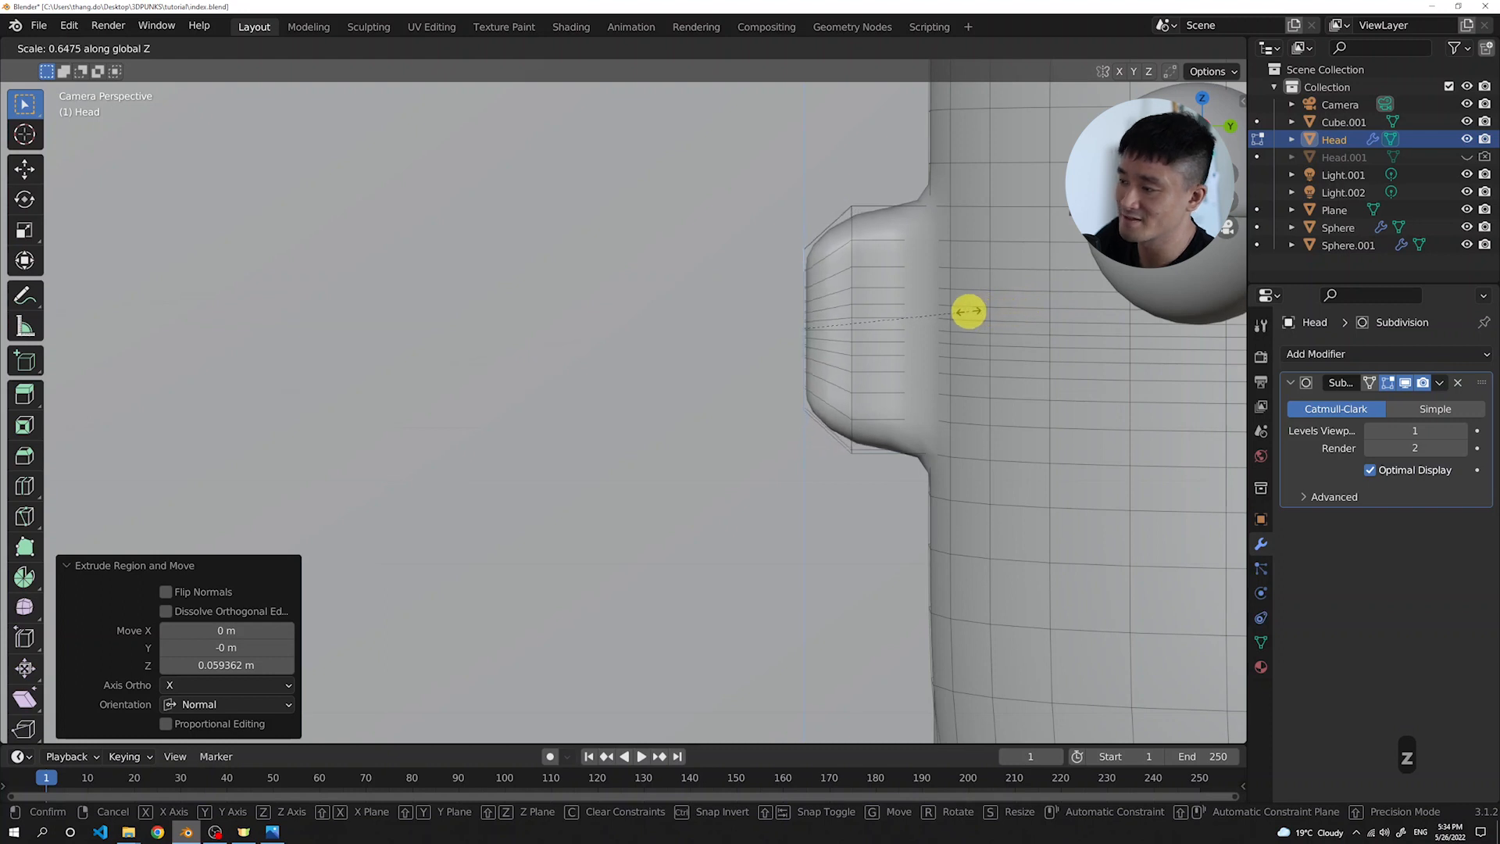
pyautogui.click(968, 312)
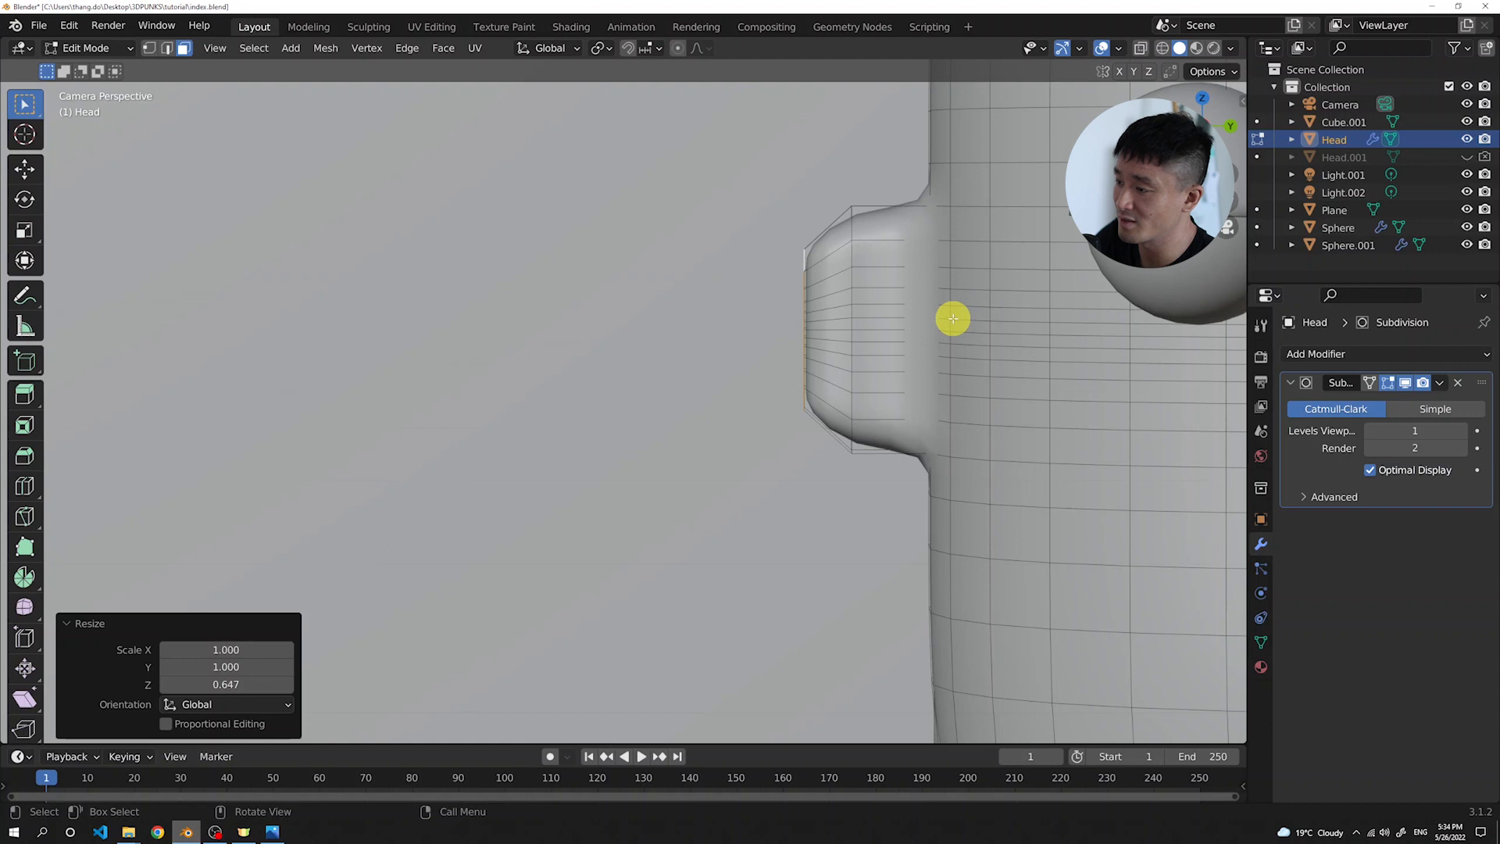
# Extrude the narrowed ear tip by about 0.034 m and scale it to about 0.537 along Z
pyautogui.press('e')
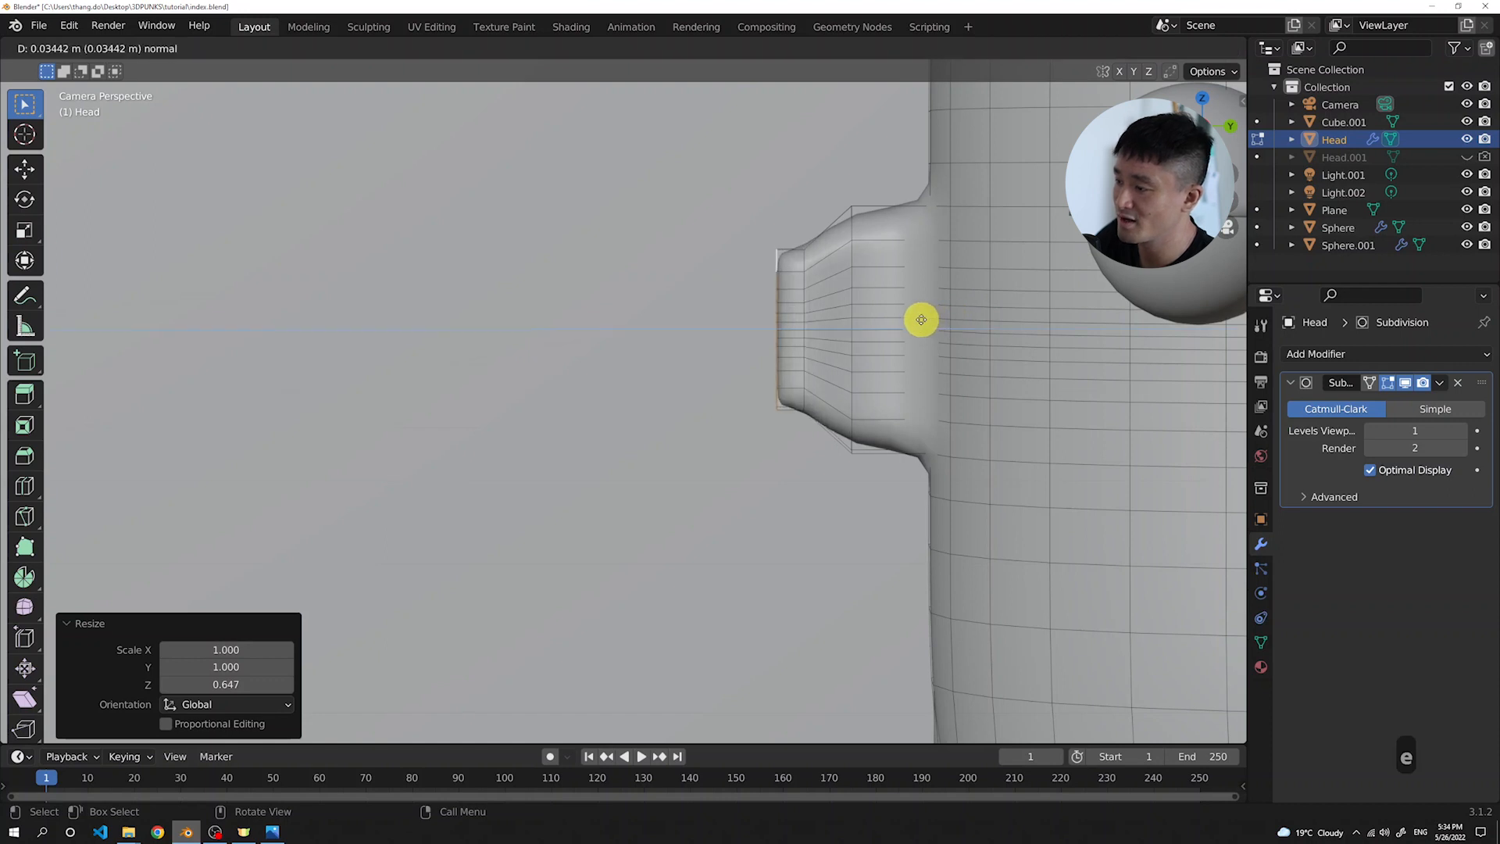
pyautogui.click(921, 320)
pyautogui.press('s')
pyautogui.press('z')
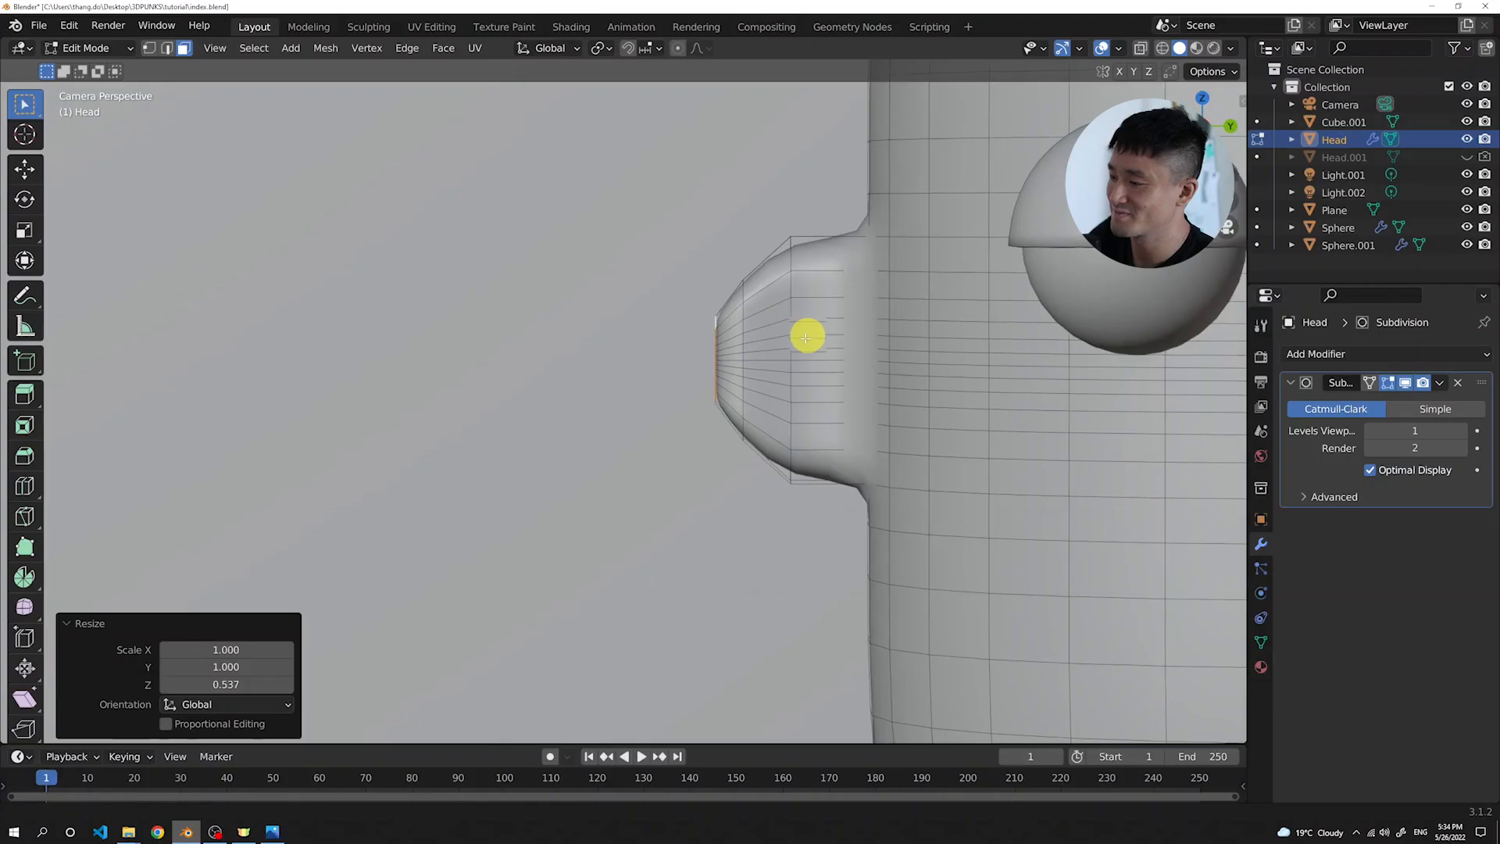
# Add one centred loop cut across the ear's middle tapered segment and scale it to about 1.02 along Z
pyautogui.scroll(2, 806, 336)
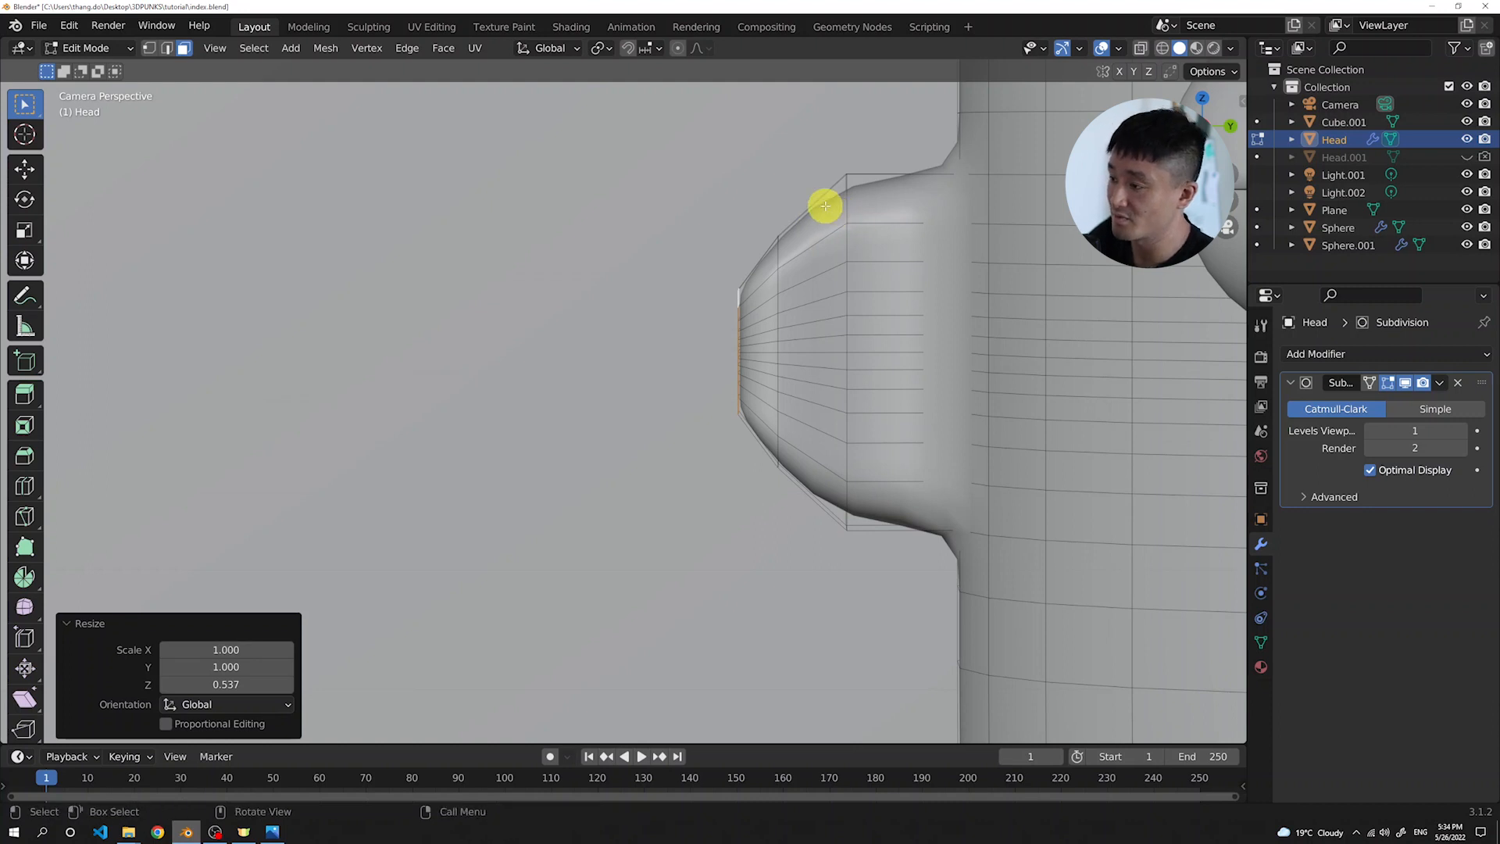
pyautogui.hotkey('ctrl', 'r')
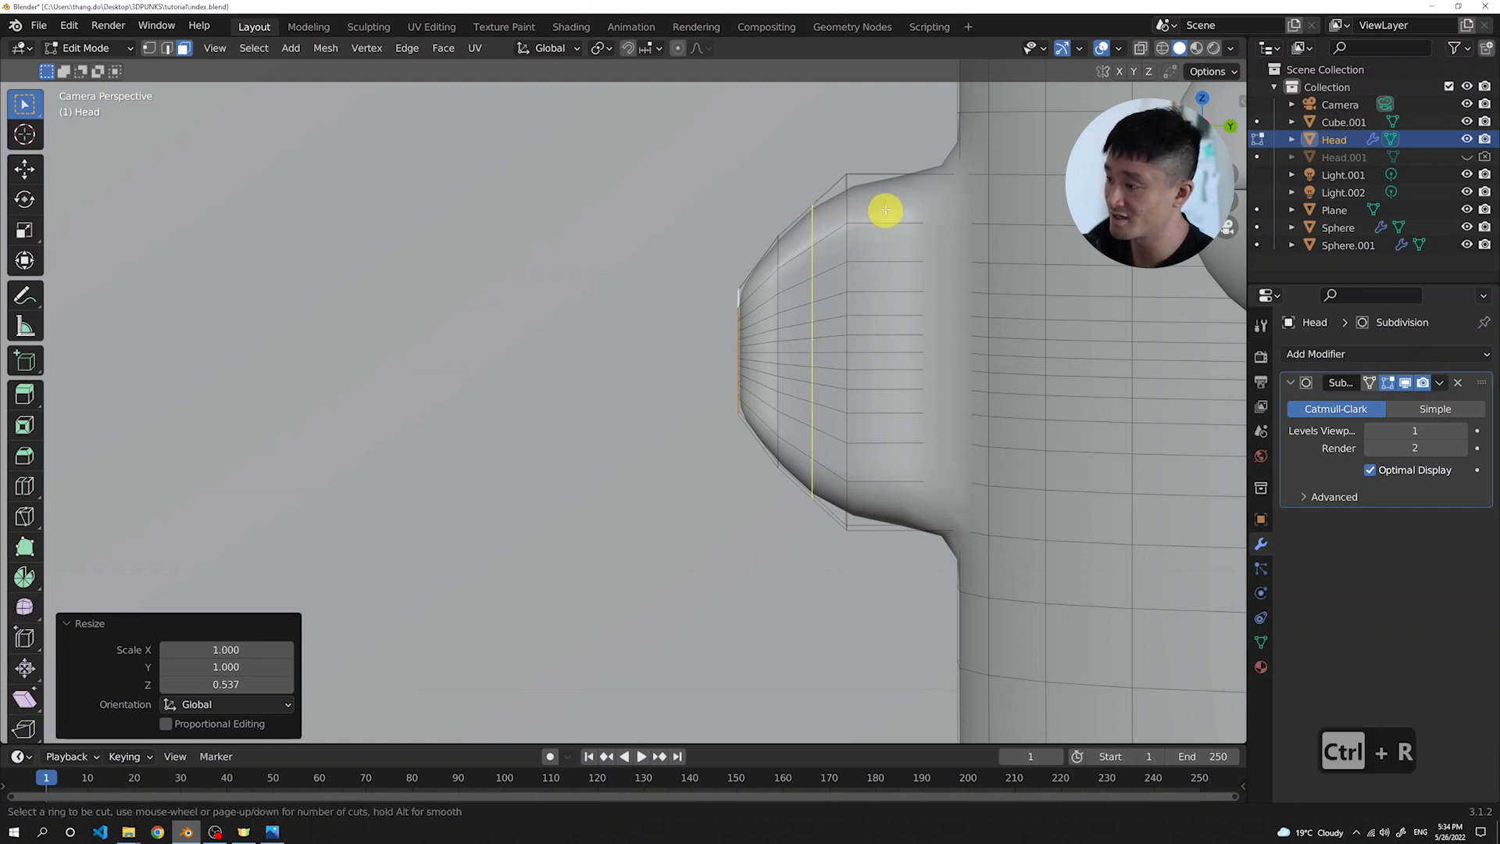
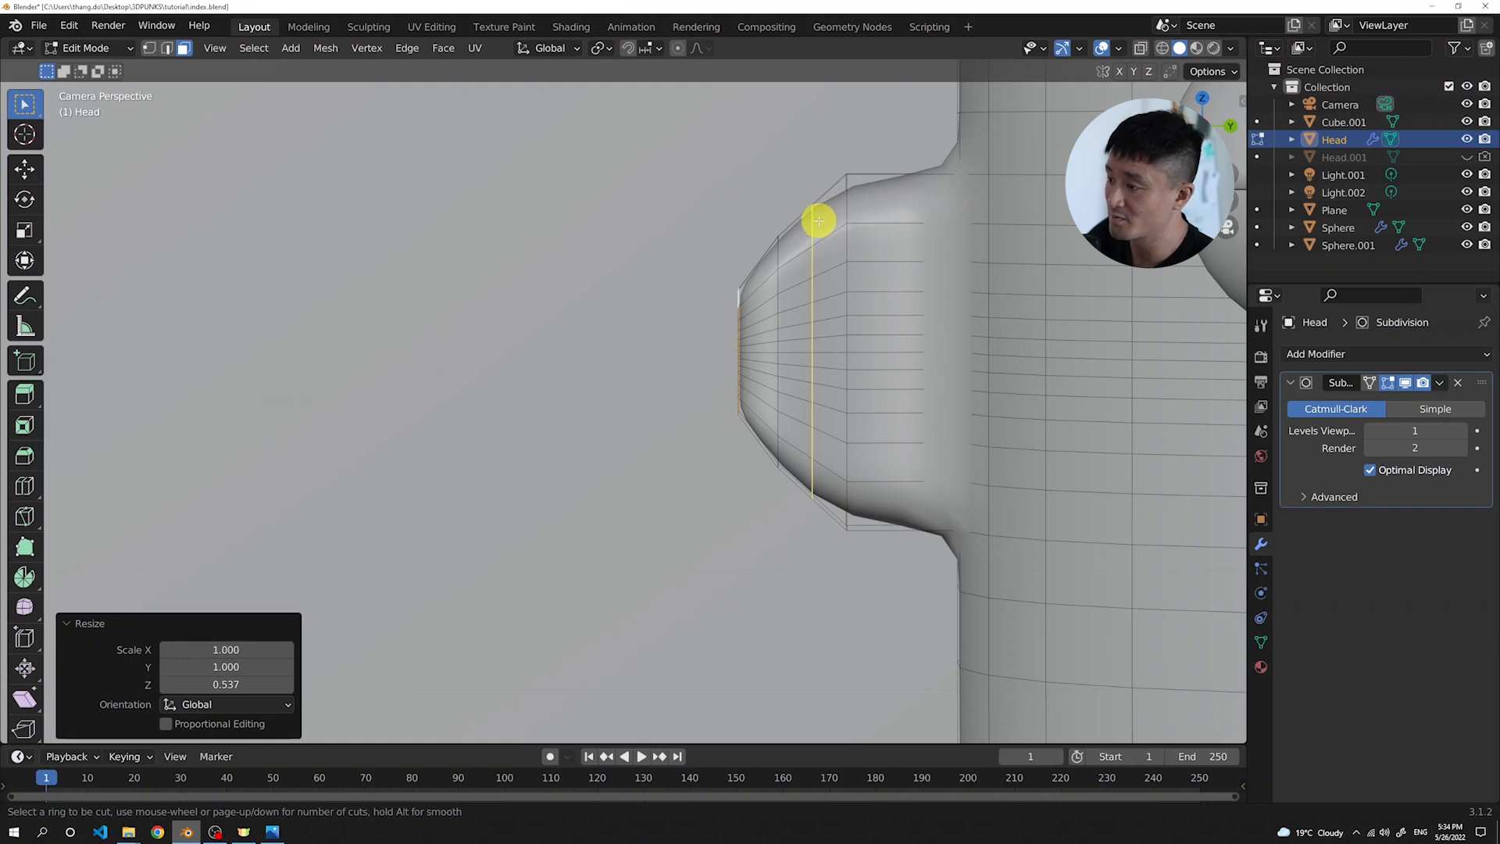
pyautogui.click(817, 221)
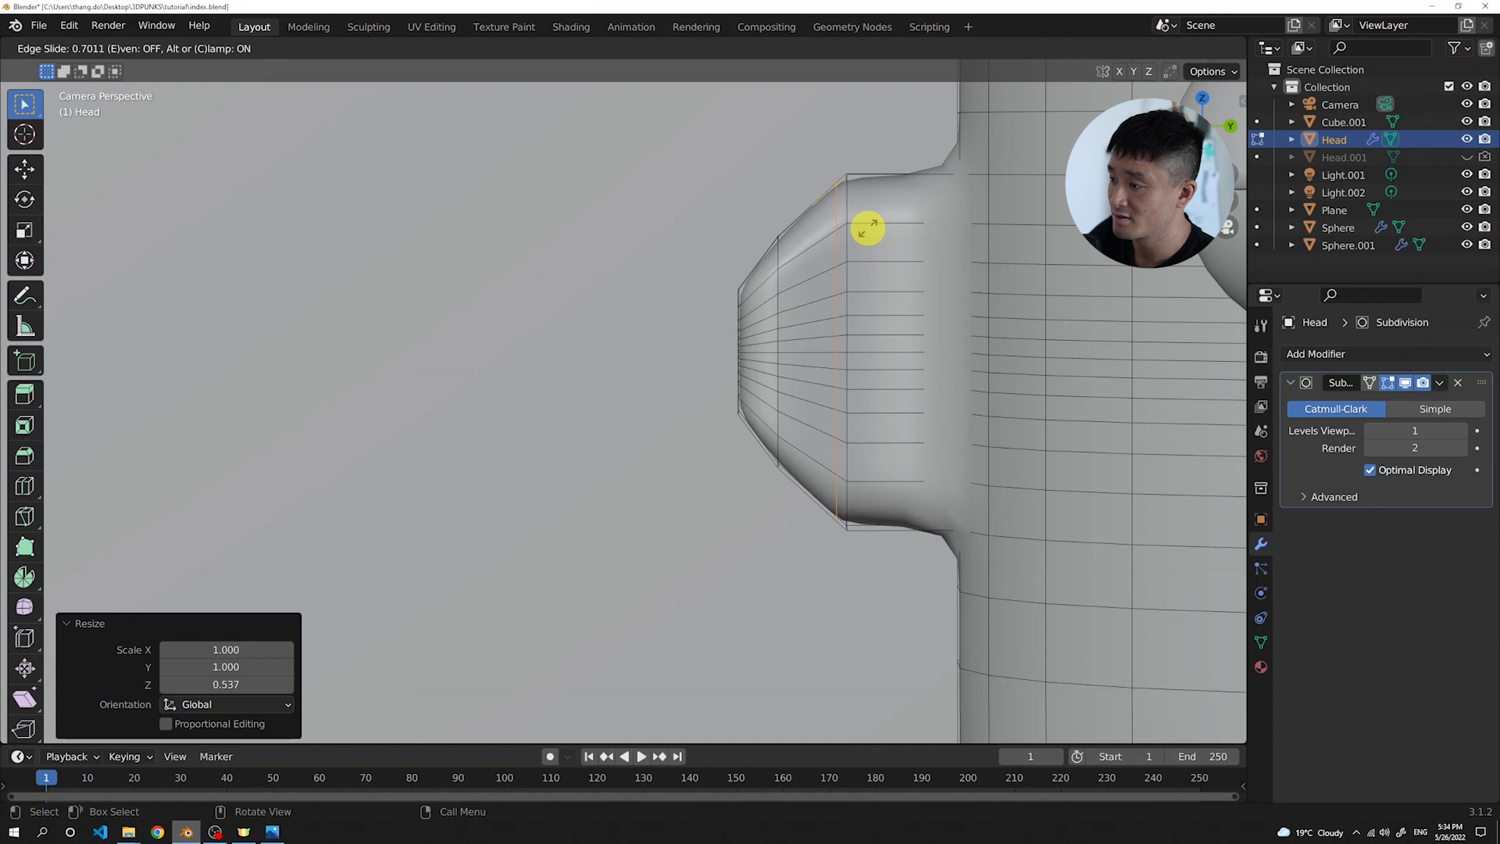
pyautogui.press('Escape')
pyautogui.press('s')
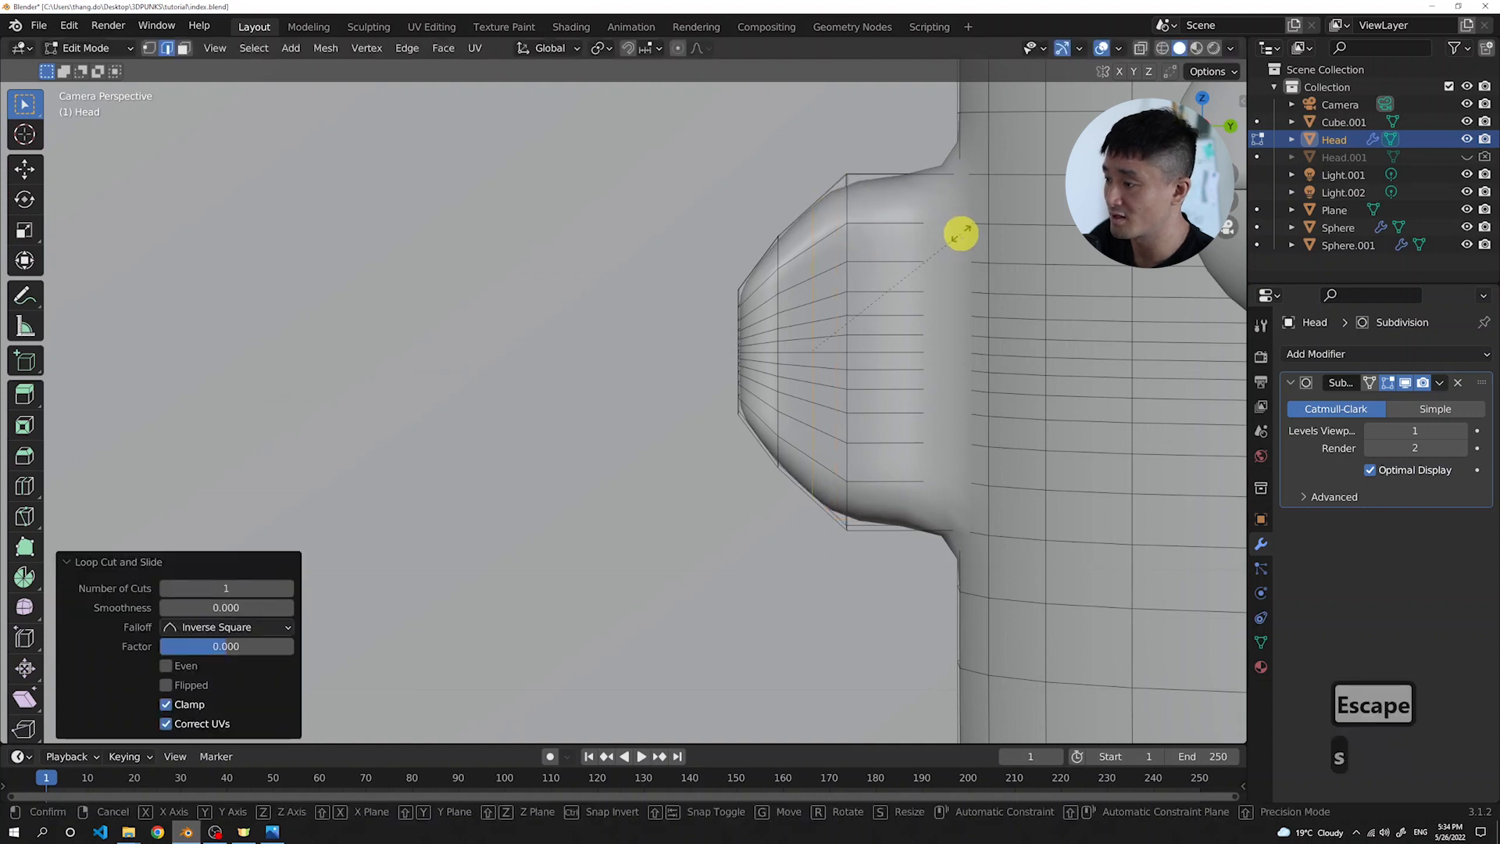
pyautogui.press('z')
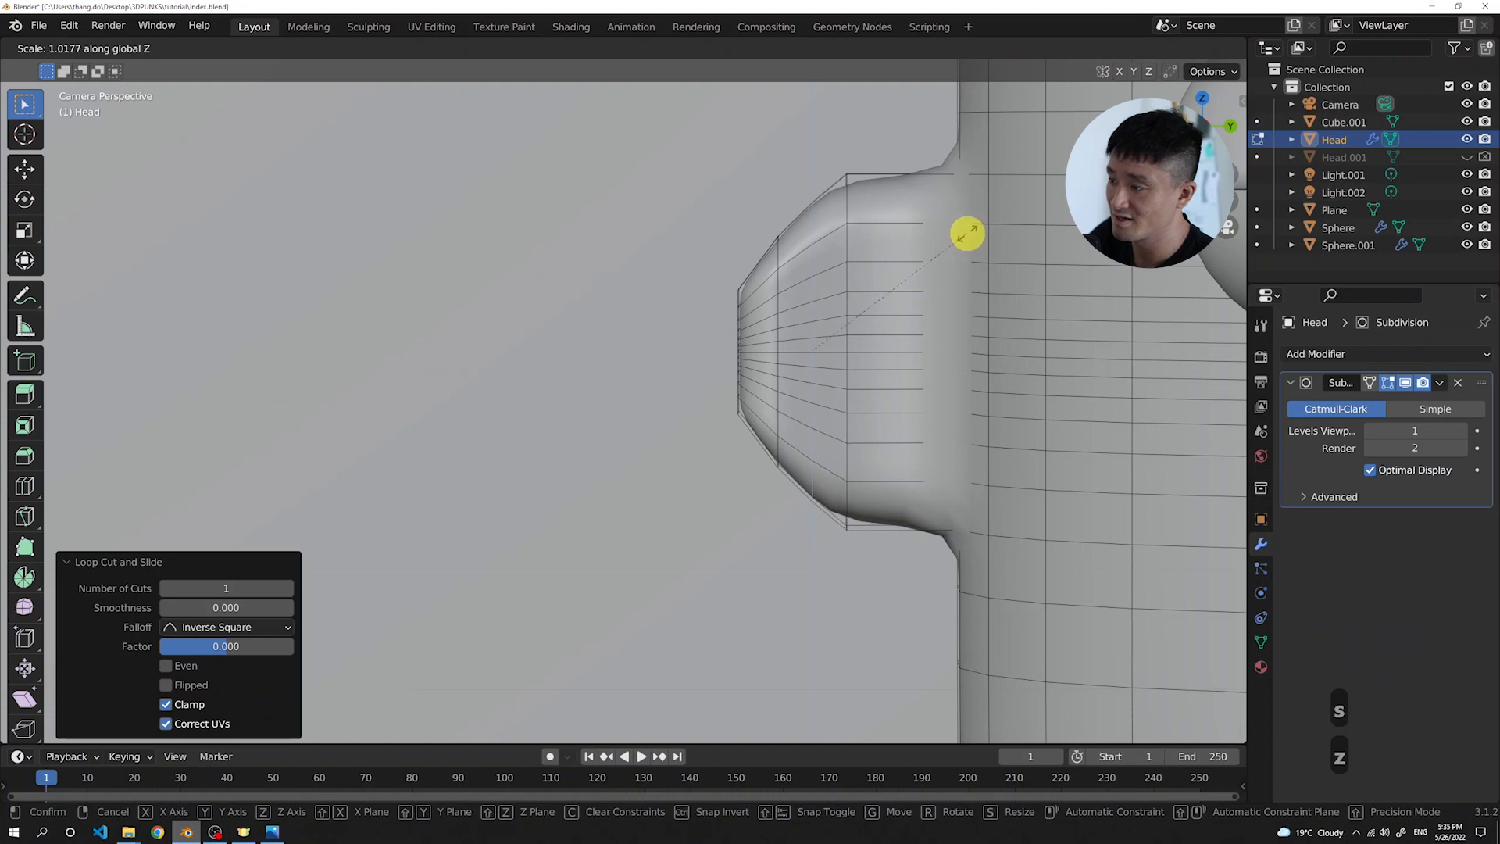
pyautogui.click(966, 233)
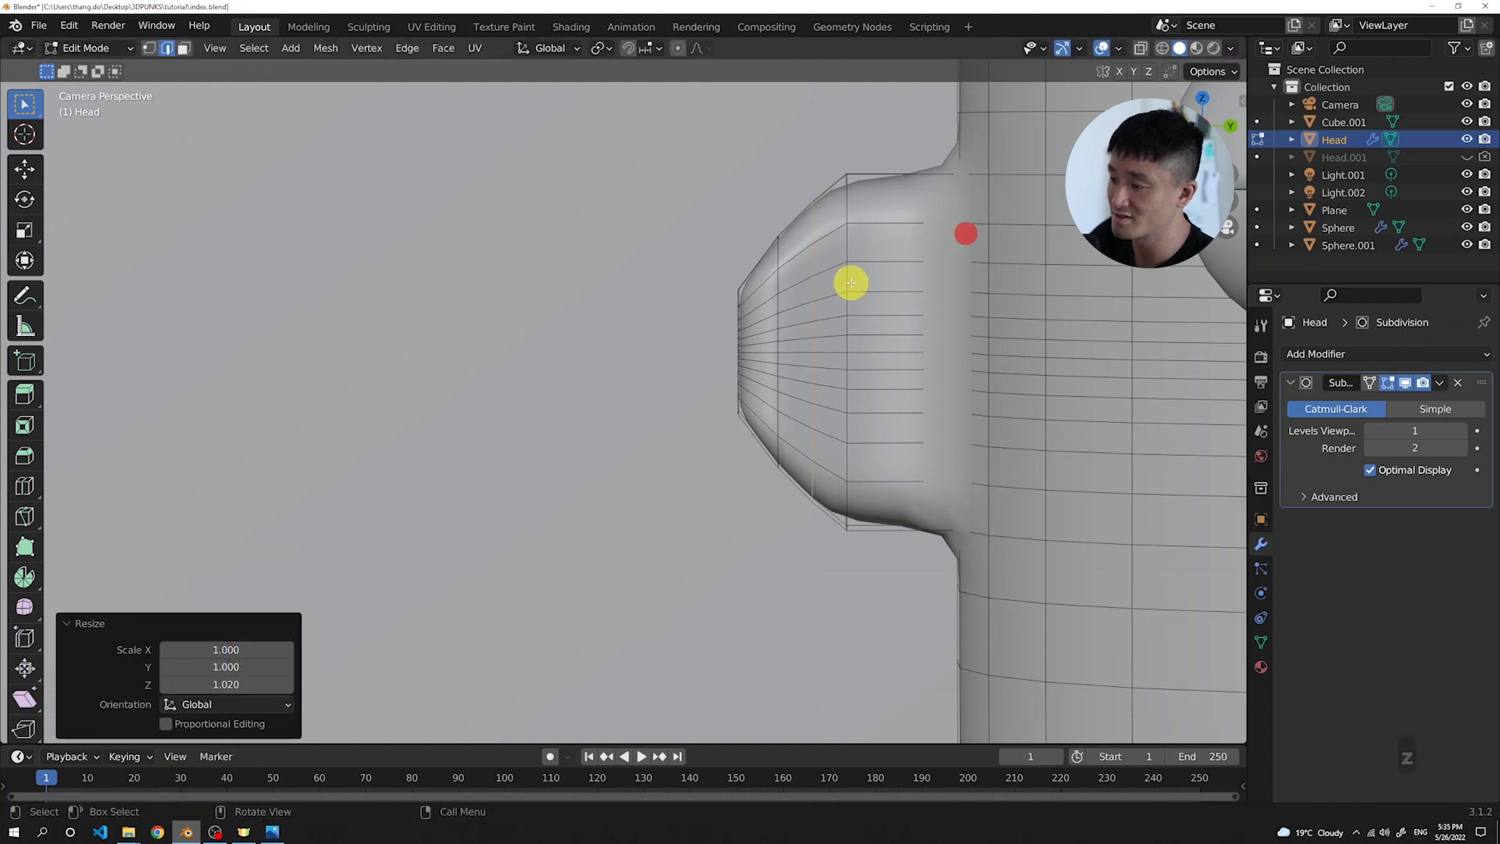
# Turn on X-ray display and select the outermost edge loop at the tip of the ear
pyautogui.scroll(2, 740, 325)
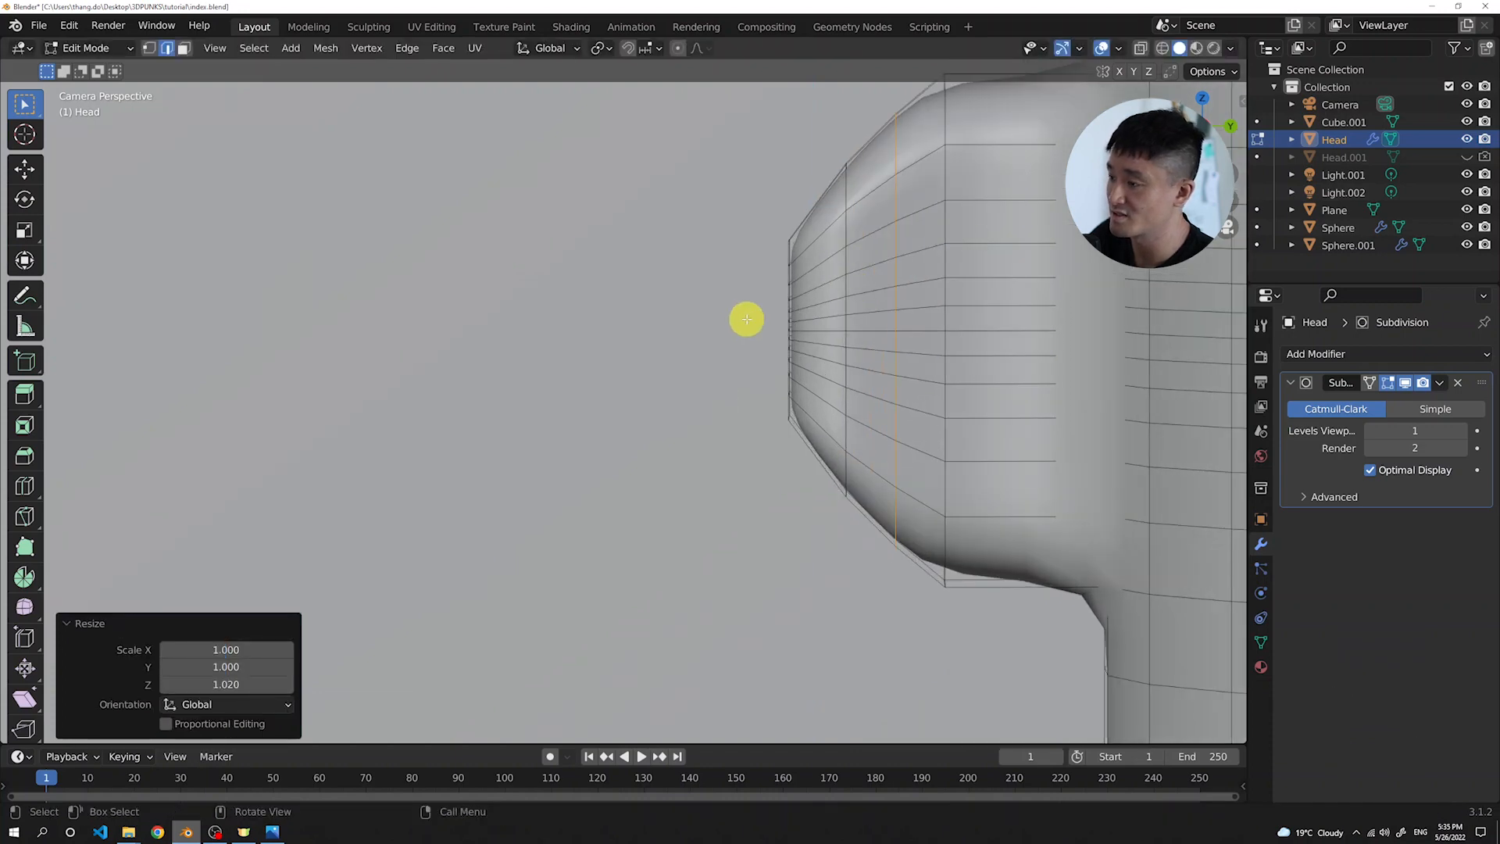
pyautogui.scroll(-2, 746, 319)
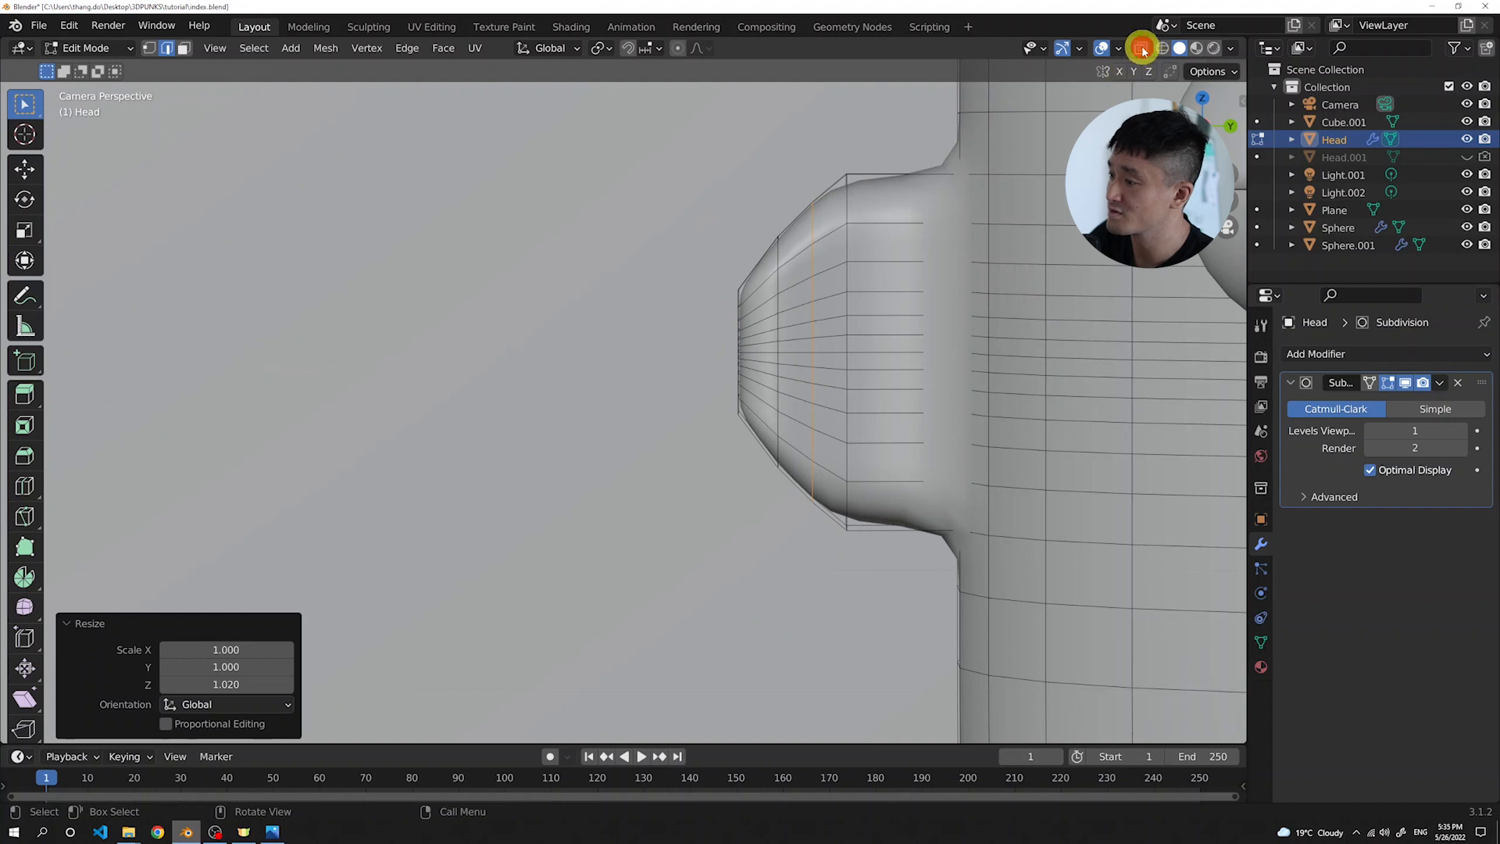
pyautogui.click(1141, 50)
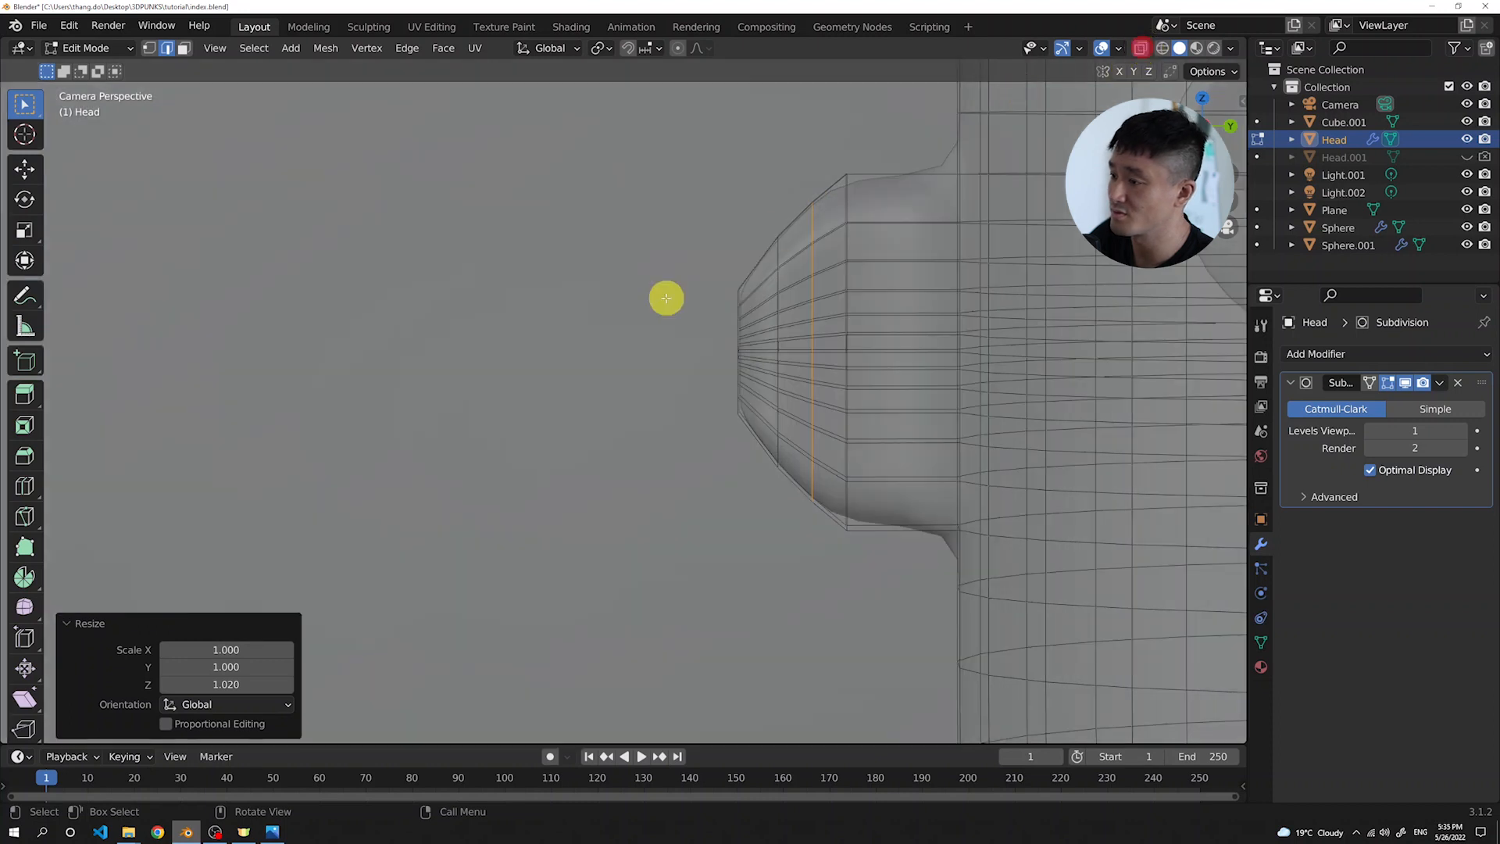
pyautogui.moveTo(665, 214); pyautogui.dragTo(747, 464)
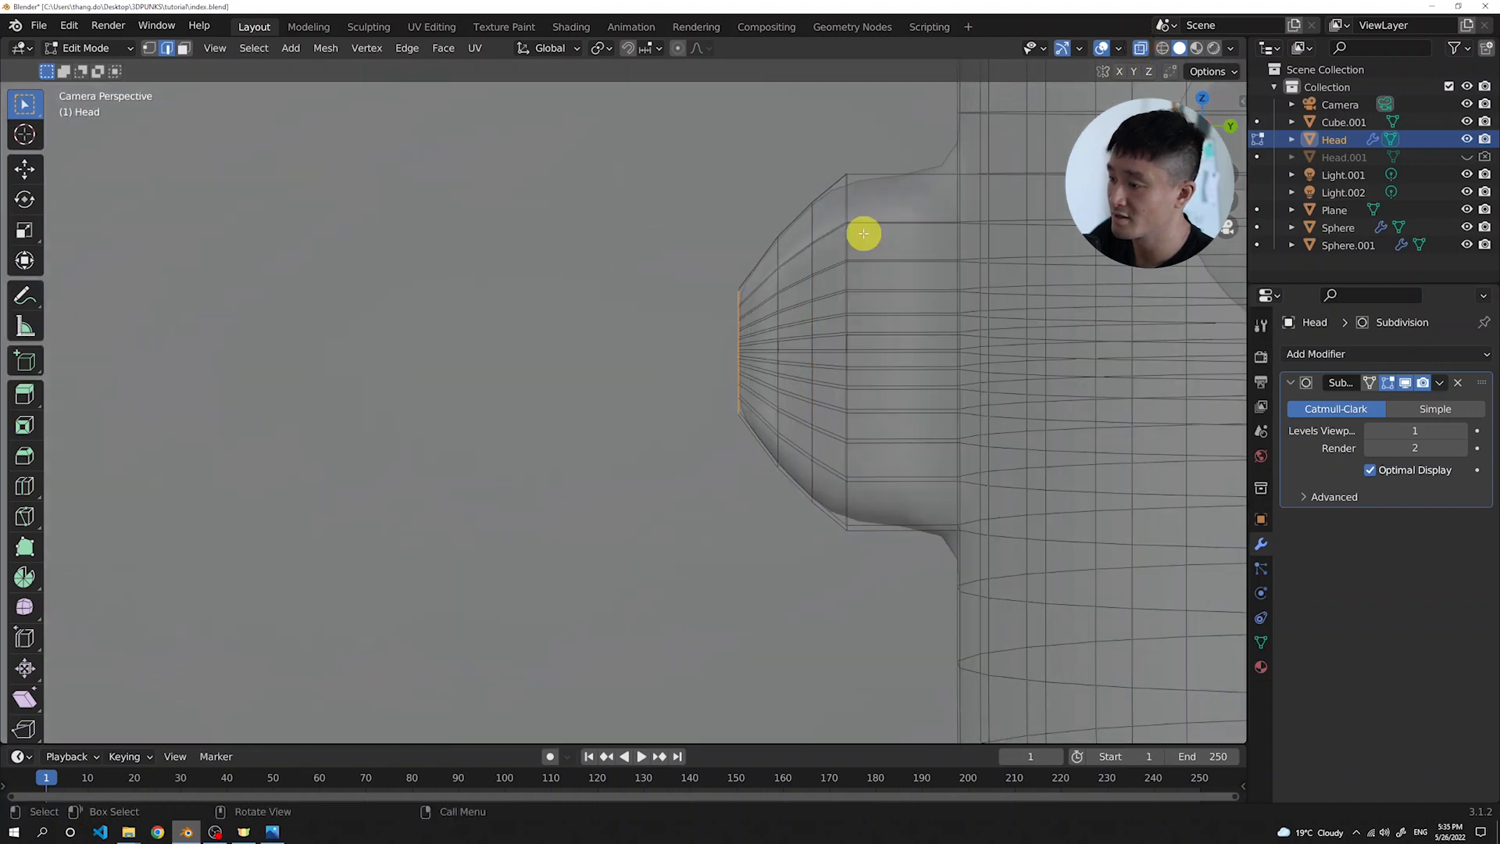
# Extrude the ear's tip outward about 0.02 m and scale the new end down to about 0.431
pyautogui.press('e')
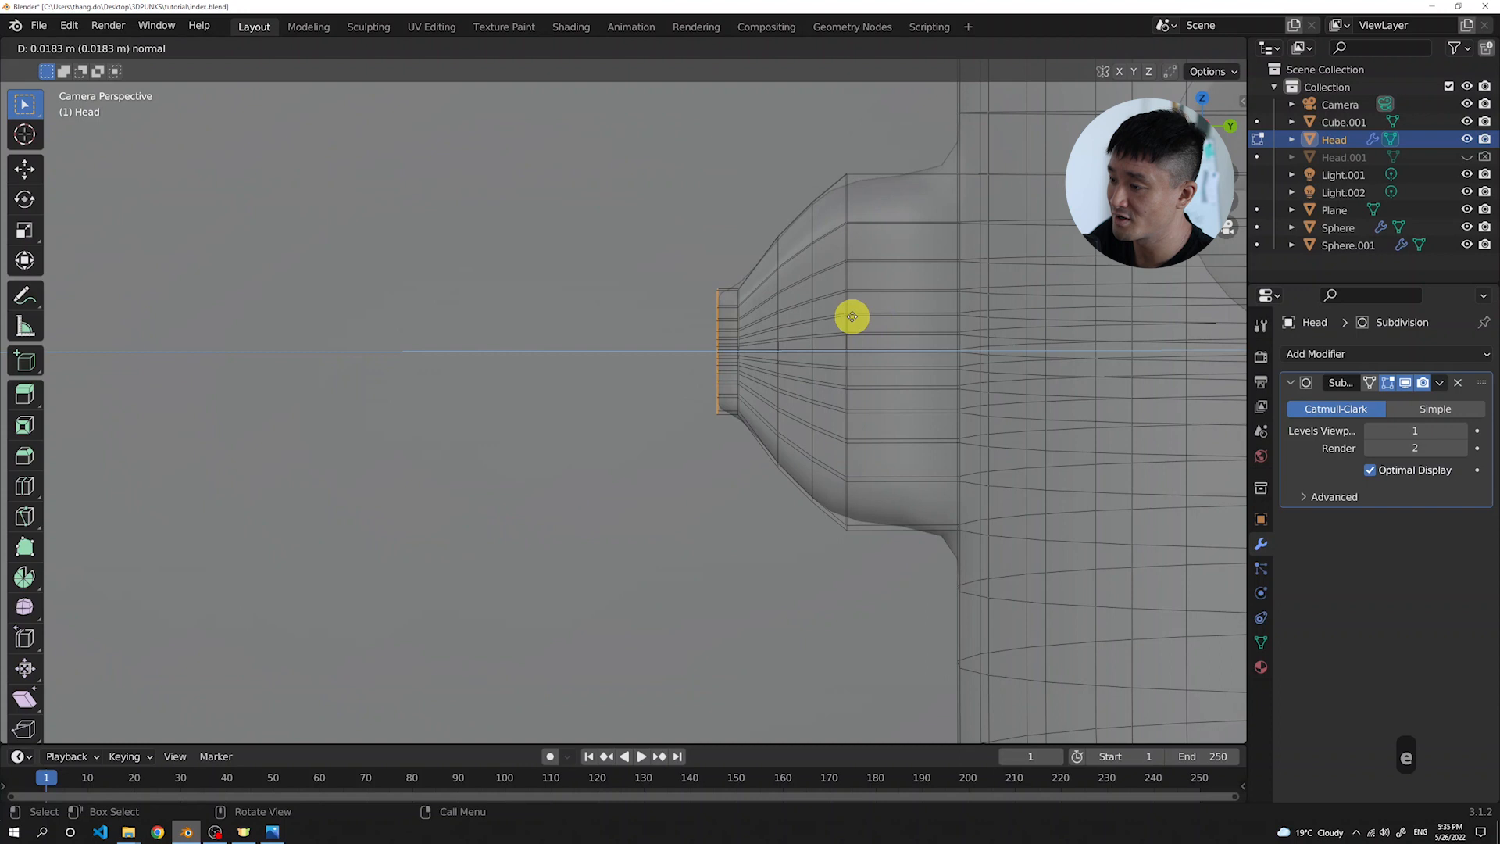
pyautogui.click(850, 316)
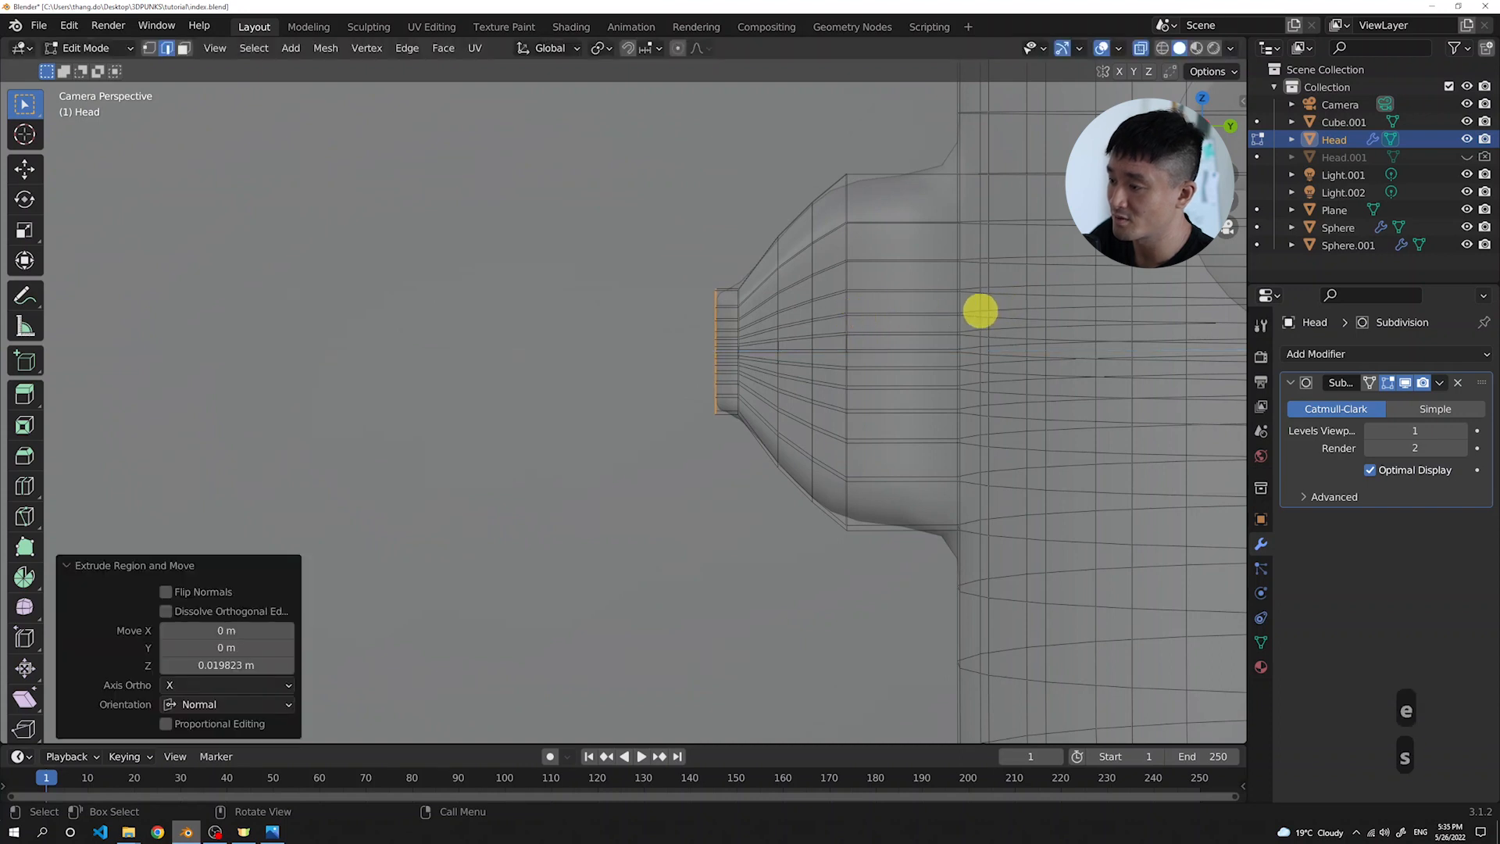
pyautogui.press('s')
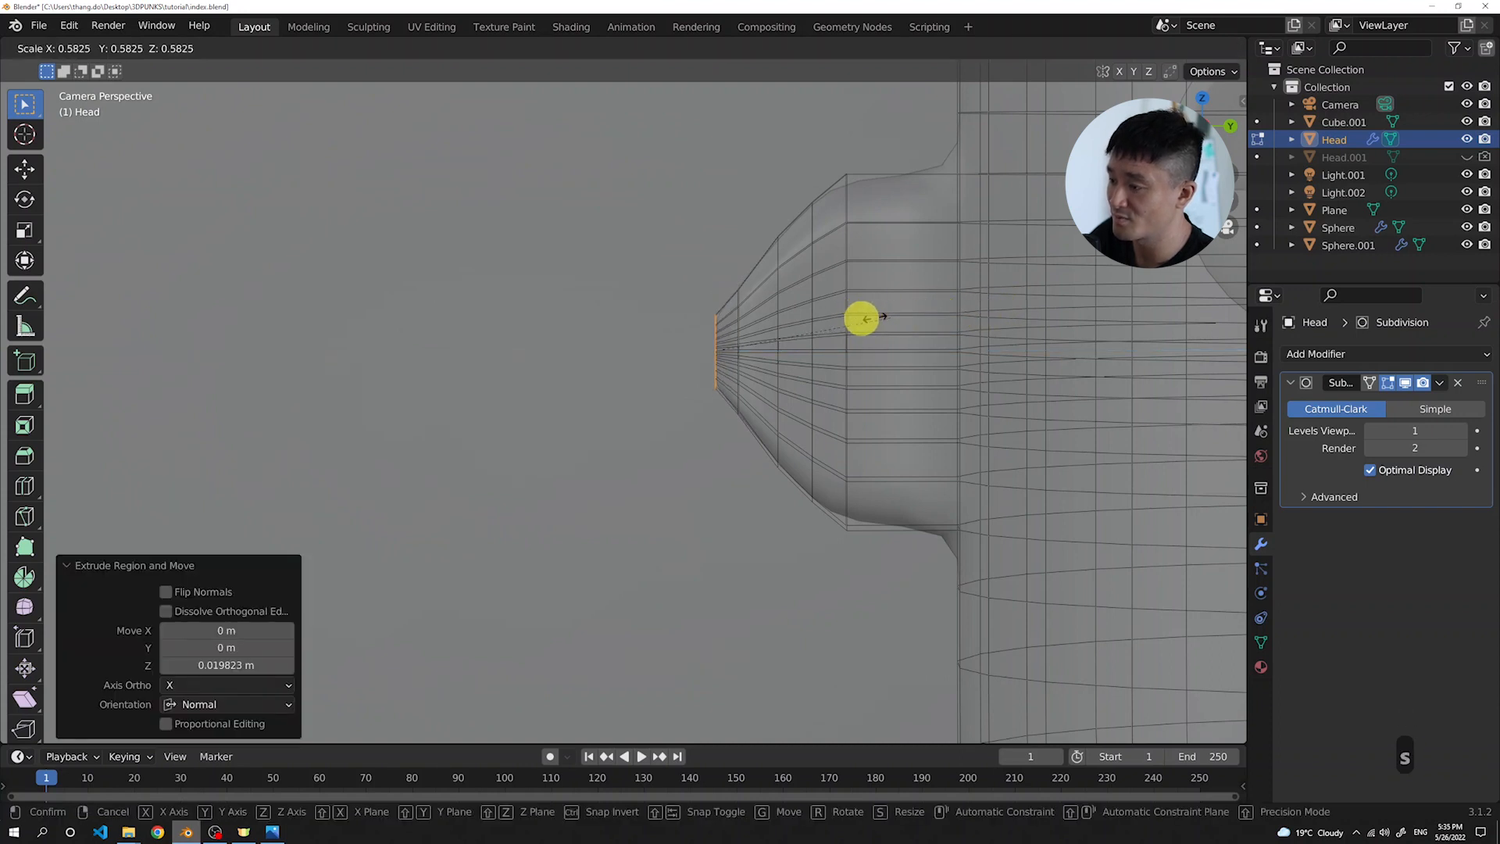
pyautogui.click(842, 318)
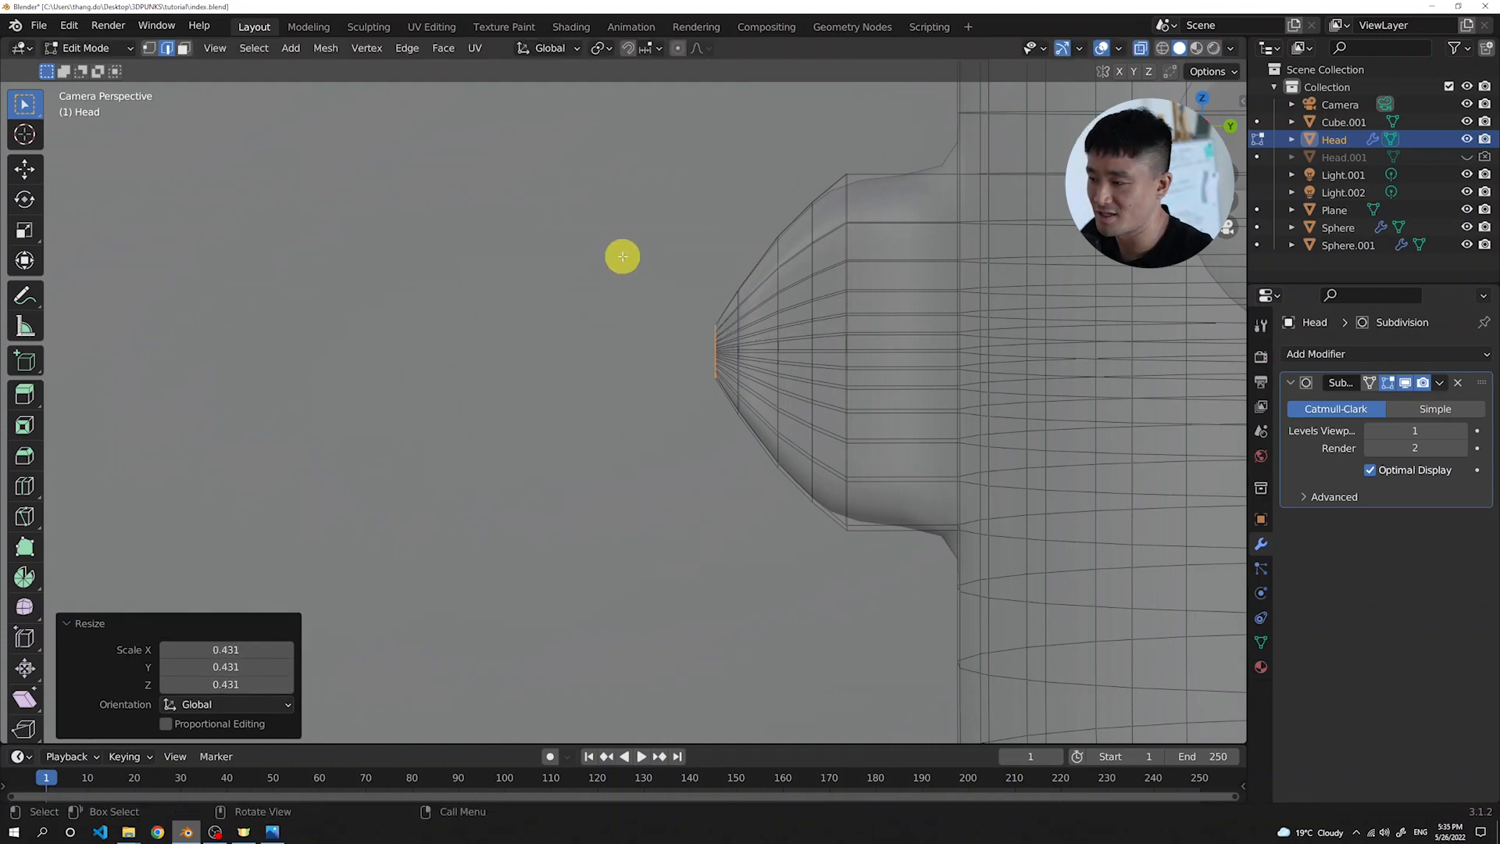
# Inspect the ear's shape in Object Mode from the camera, perspective and top views
pyautogui.scroll(-5, 623, 257)
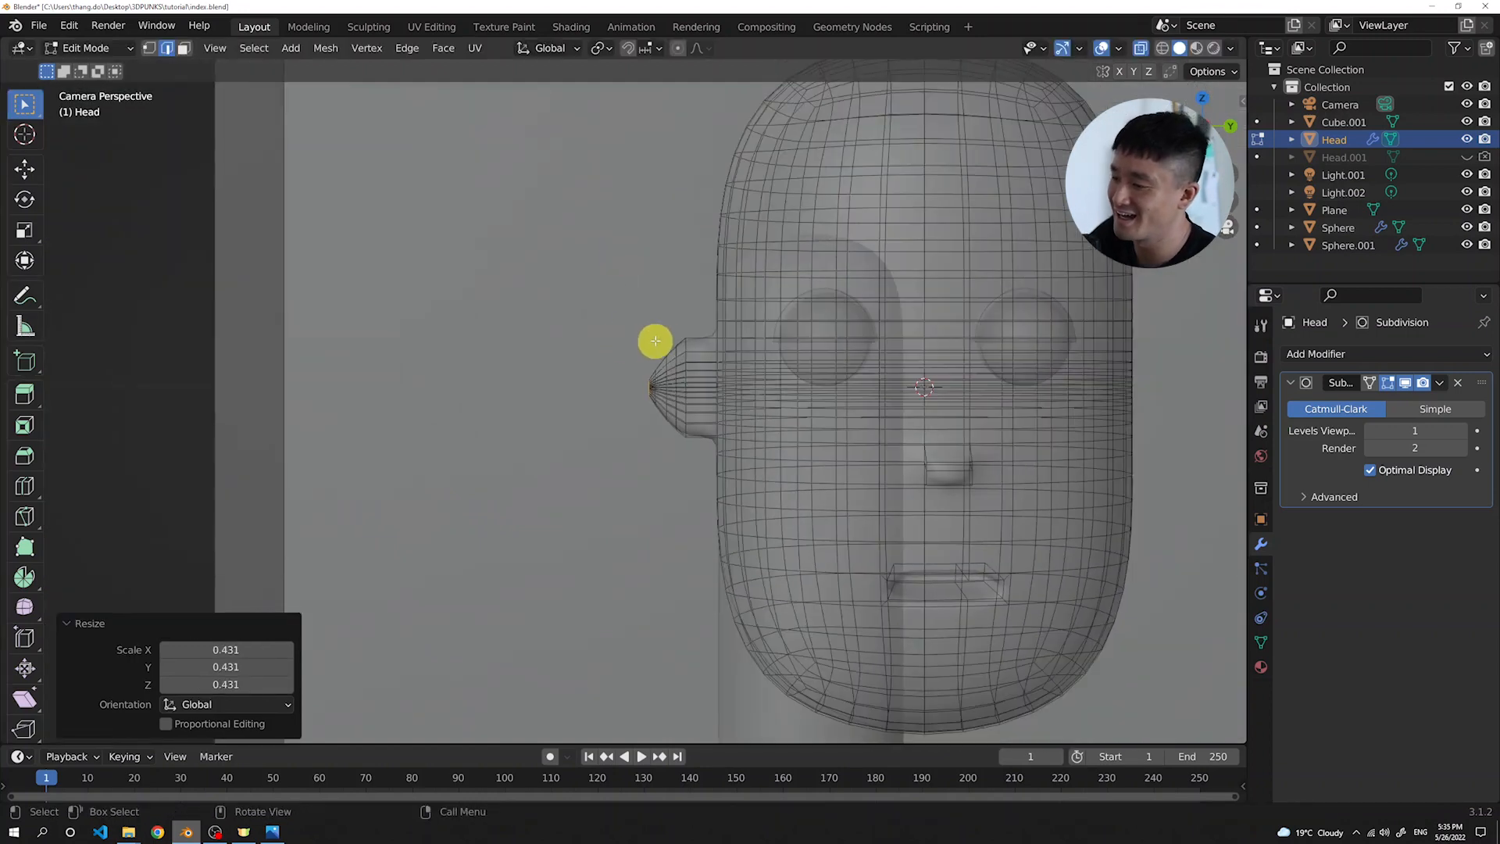
pyautogui.press('Tab')
pyautogui.scroll(-4, 741, 328)
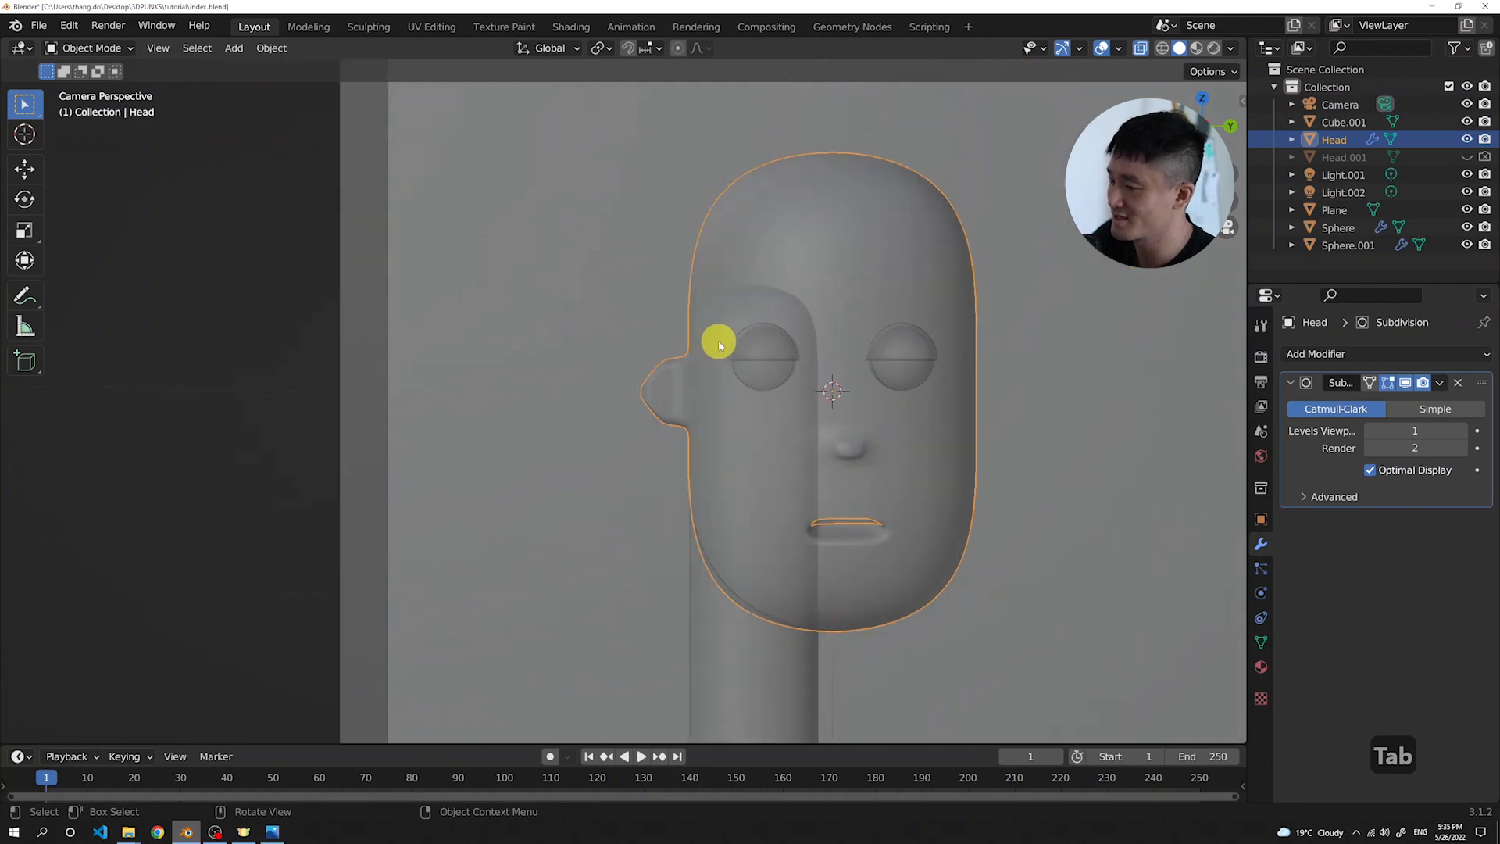
pyautogui.scroll(2, 643, 349)
pyautogui.moveTo(643, 349); pyautogui.dragTo(617, 415, button='middle')
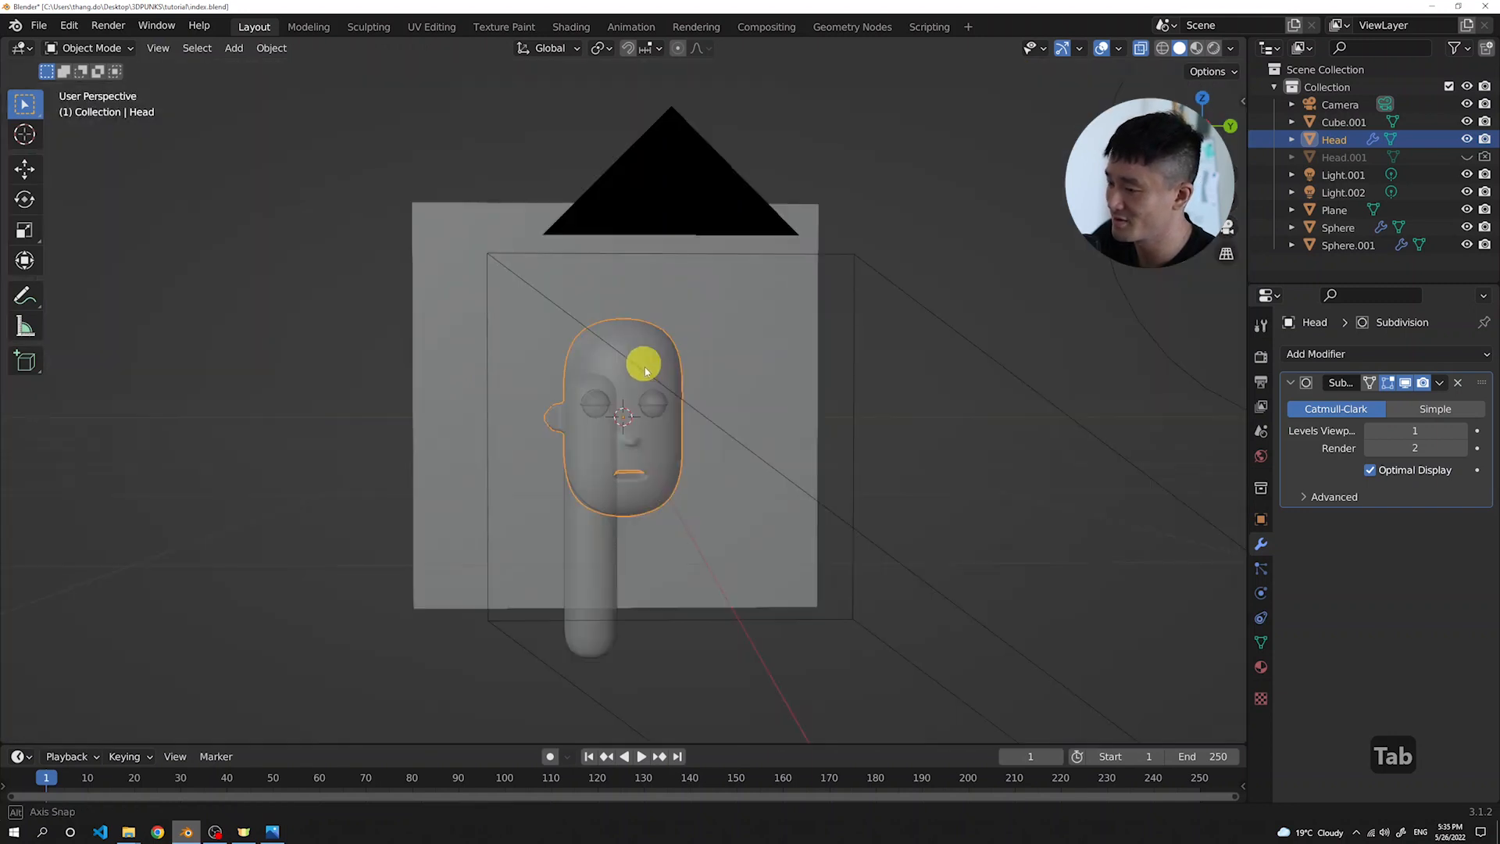
pyautogui.scroll(3, 616, 415)
pyautogui.press('KP_7')
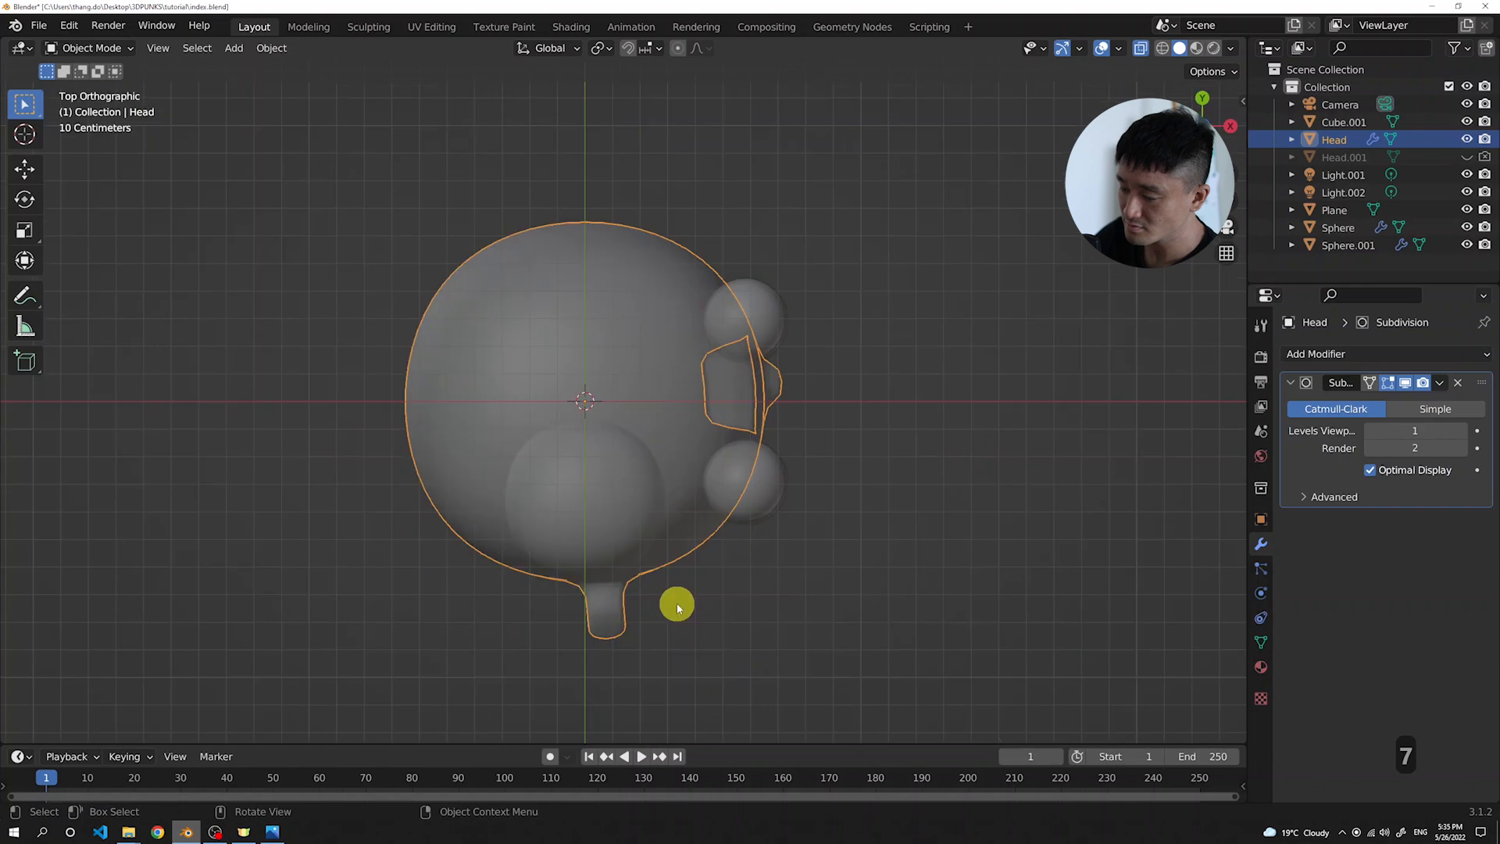
pyautogui.keyDown('shift'); pyautogui.moveTo(730, 504); pyautogui.dragTo(793, 362, button='middle'); pyautogui.keyUp('shift')
pyautogui.scroll(2, 743, 394)
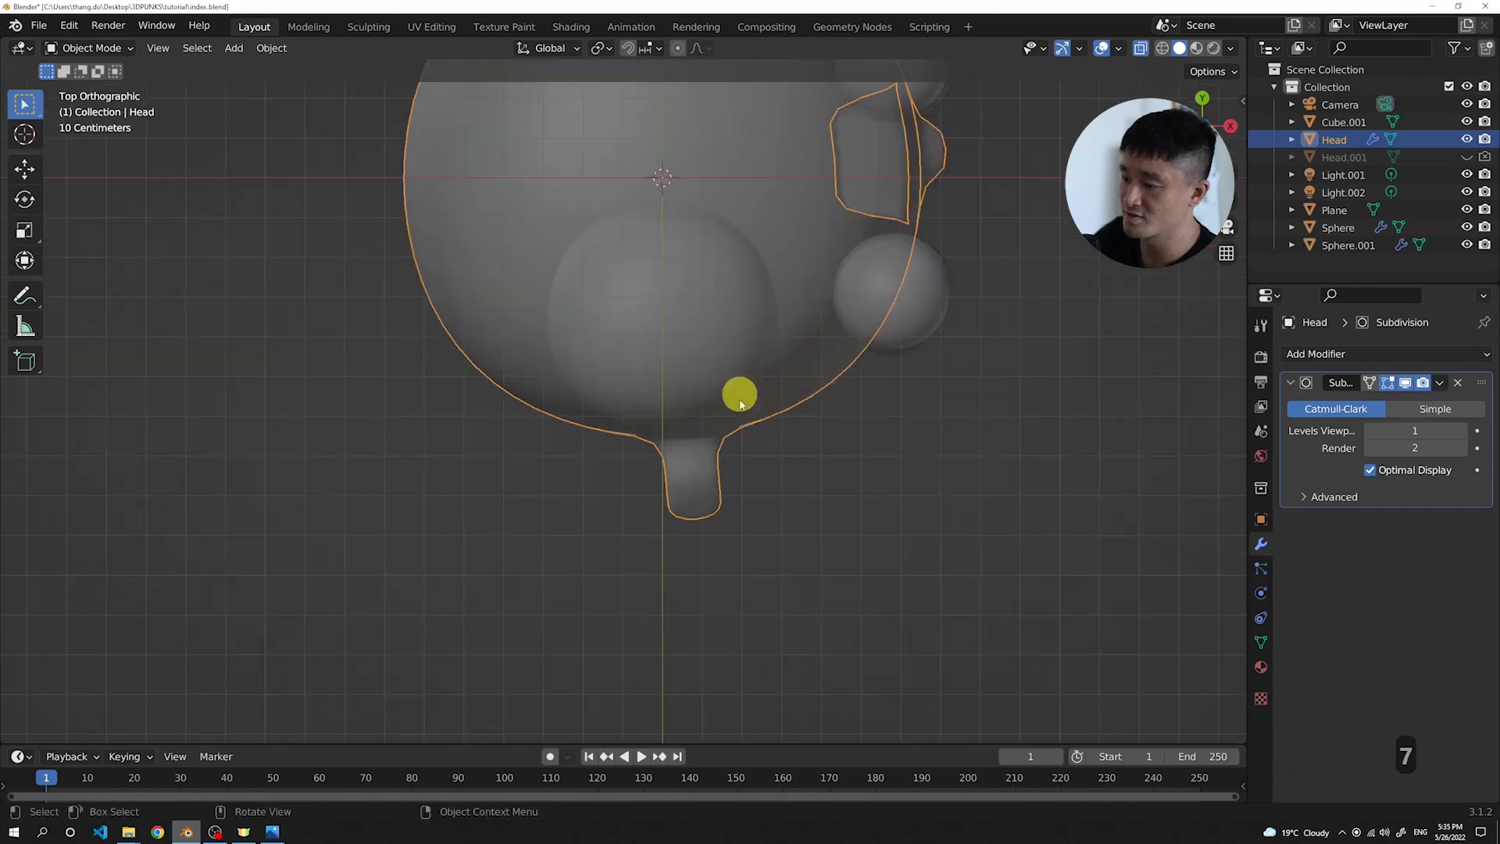
# In Edit Mode, select the ear's outer section from the top view and scale it uniformly to about 0.765
pyautogui.press('Tab')
pyautogui.scroll(-2, 721, 506)
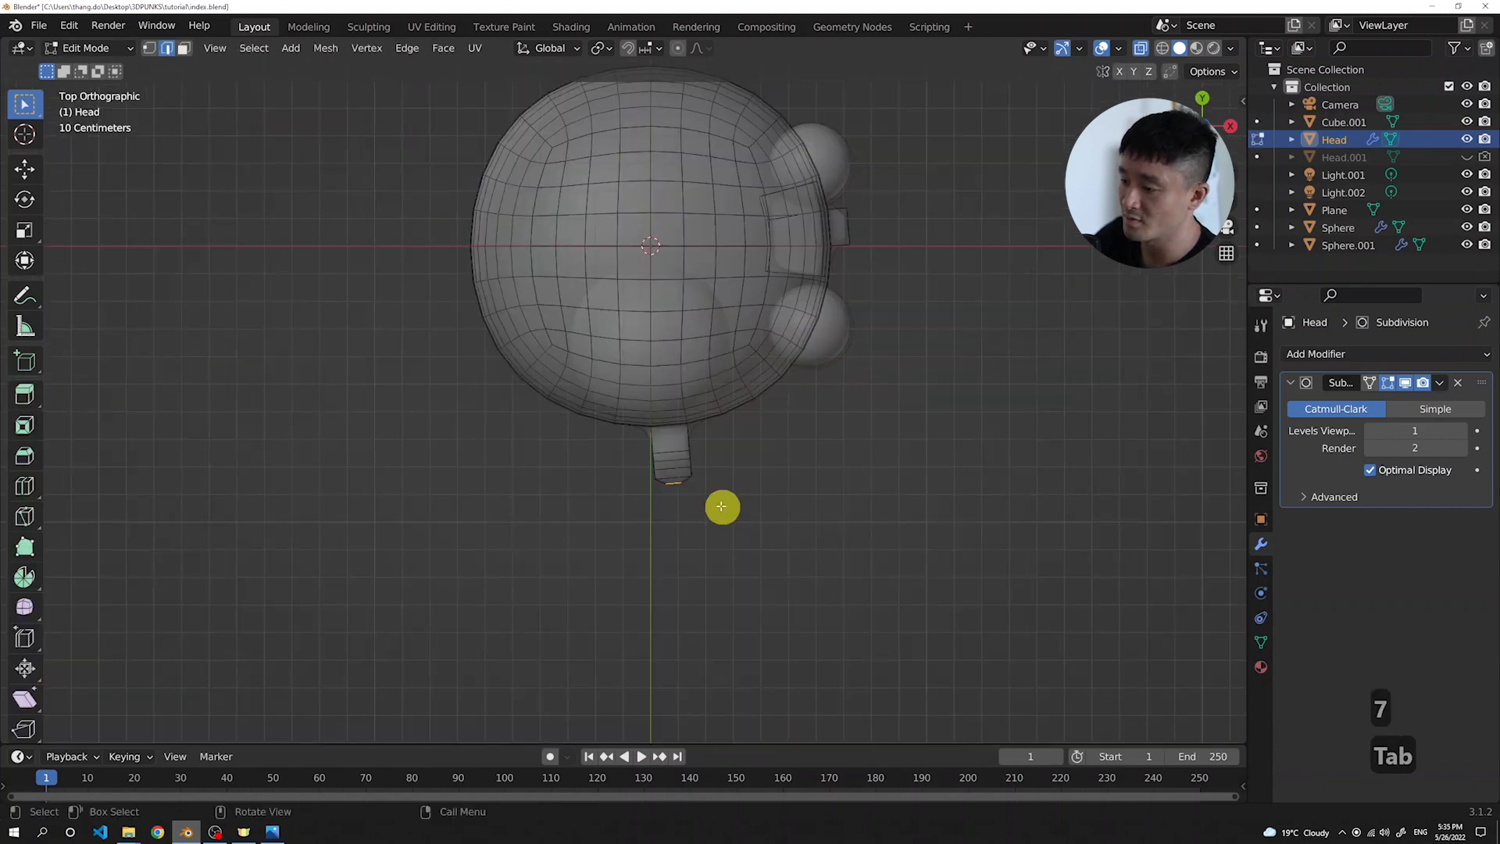
pyautogui.scroll(2, 720, 506)
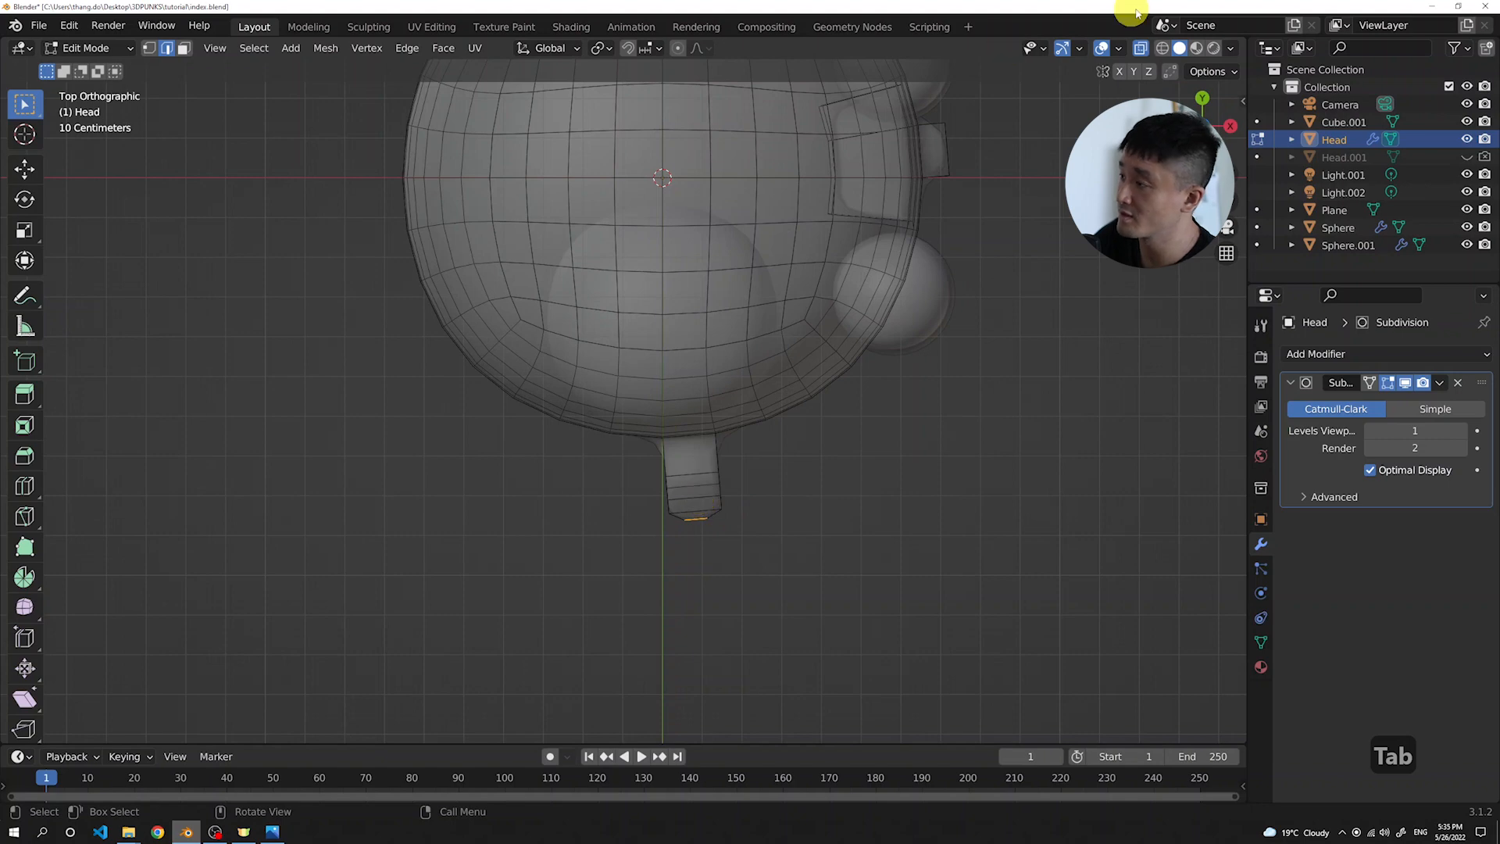
pyautogui.scroll(2, 610, 383)
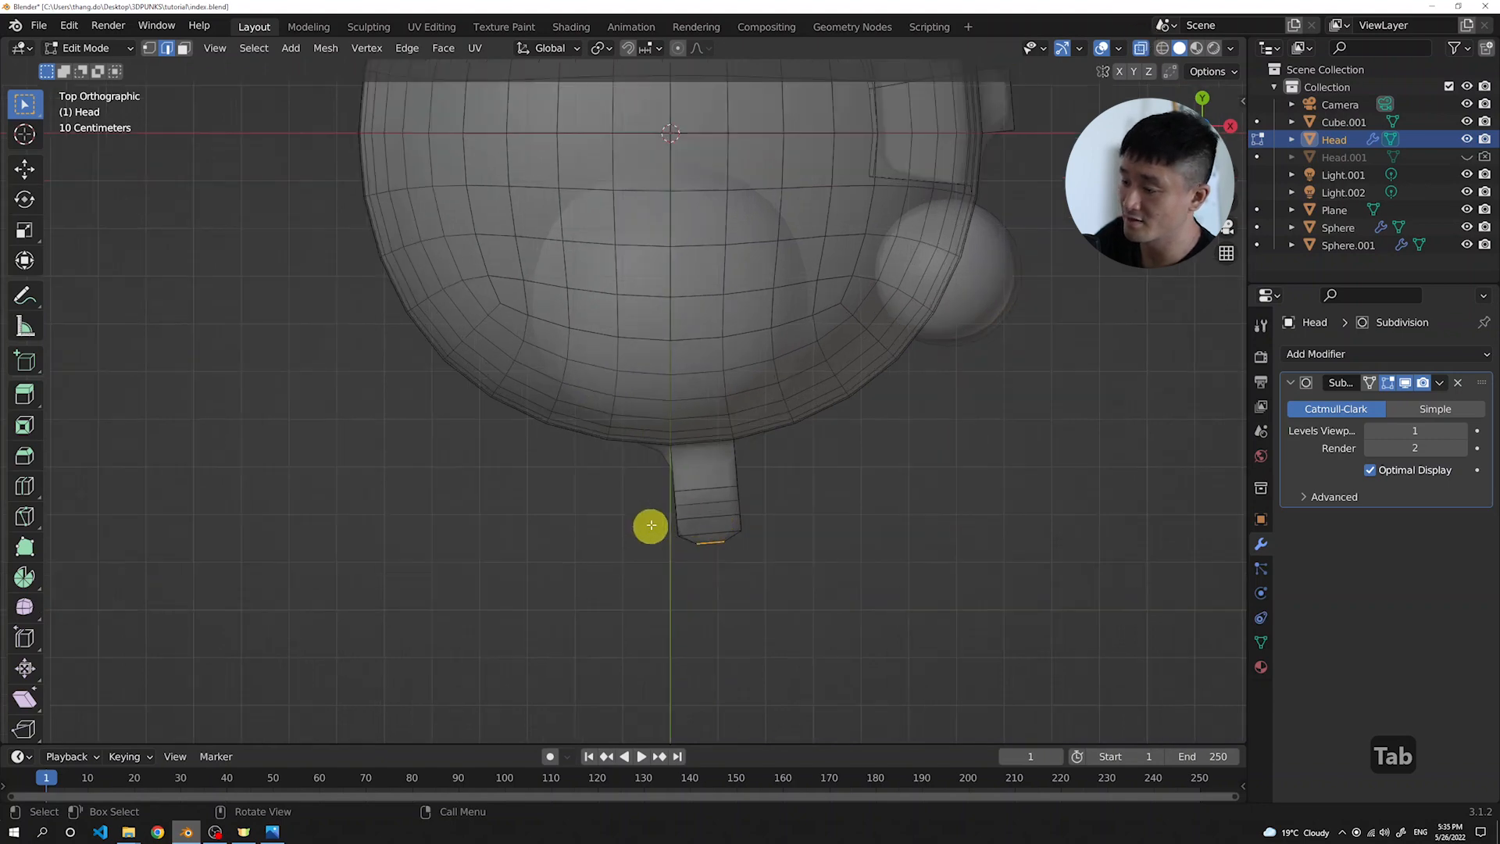
pyautogui.moveTo(646, 495); pyautogui.dragTo(840, 607)
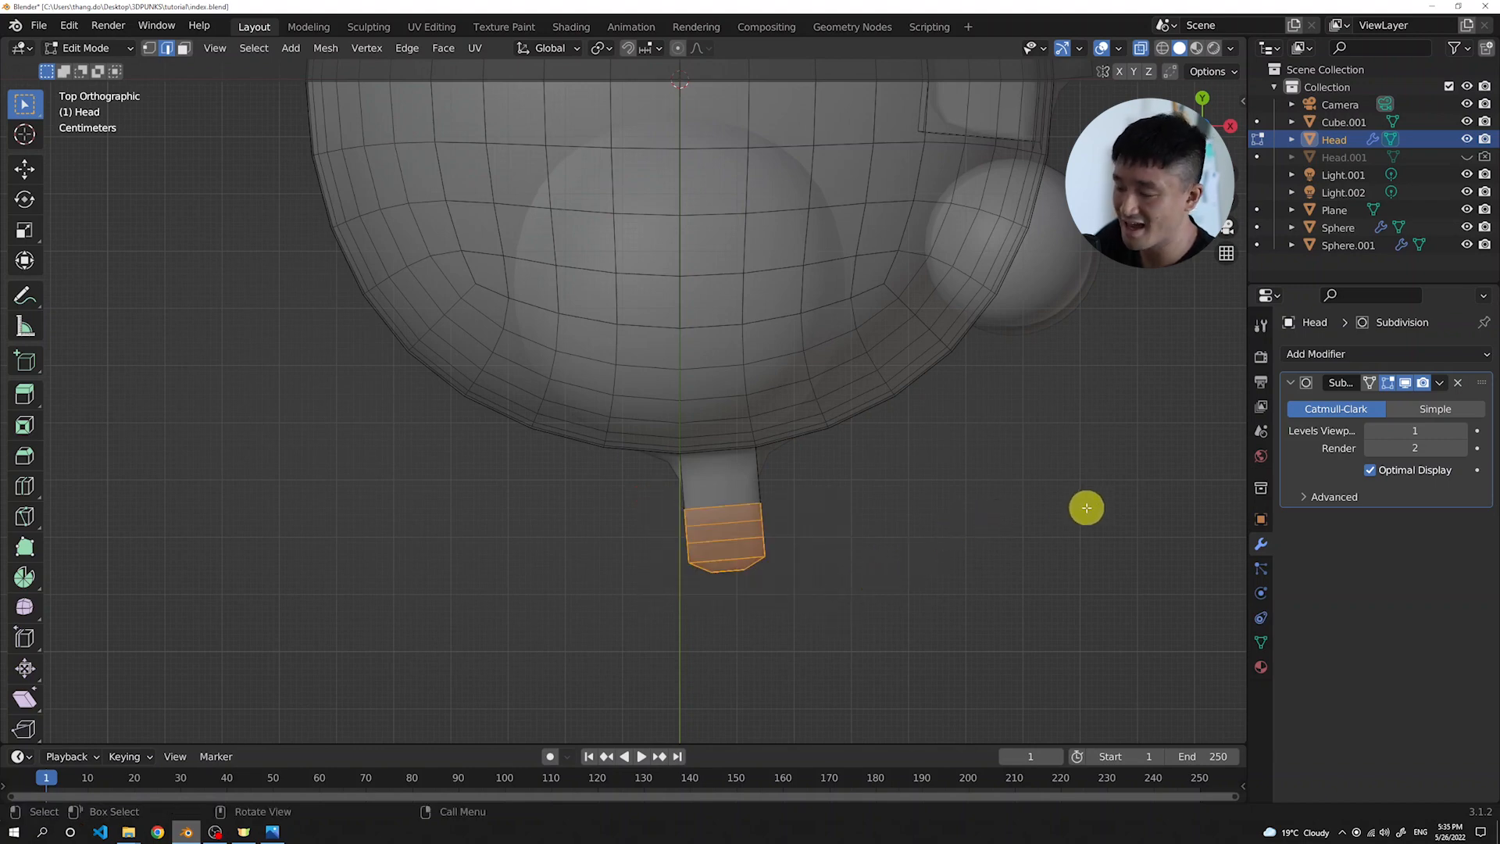
pyautogui.press('s')
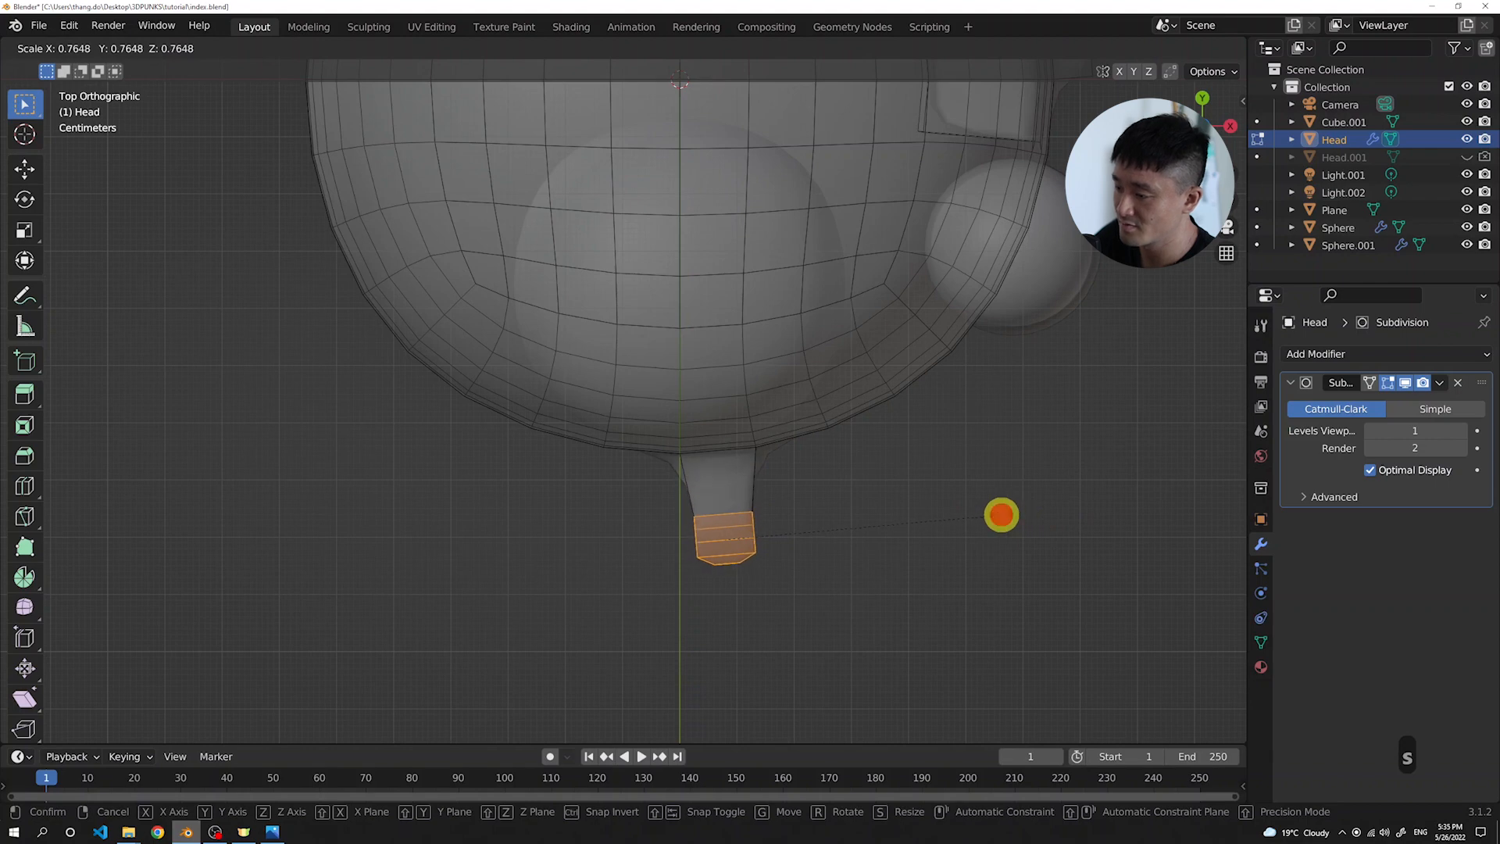
pyautogui.click(1001, 514)
pyautogui.press('3')
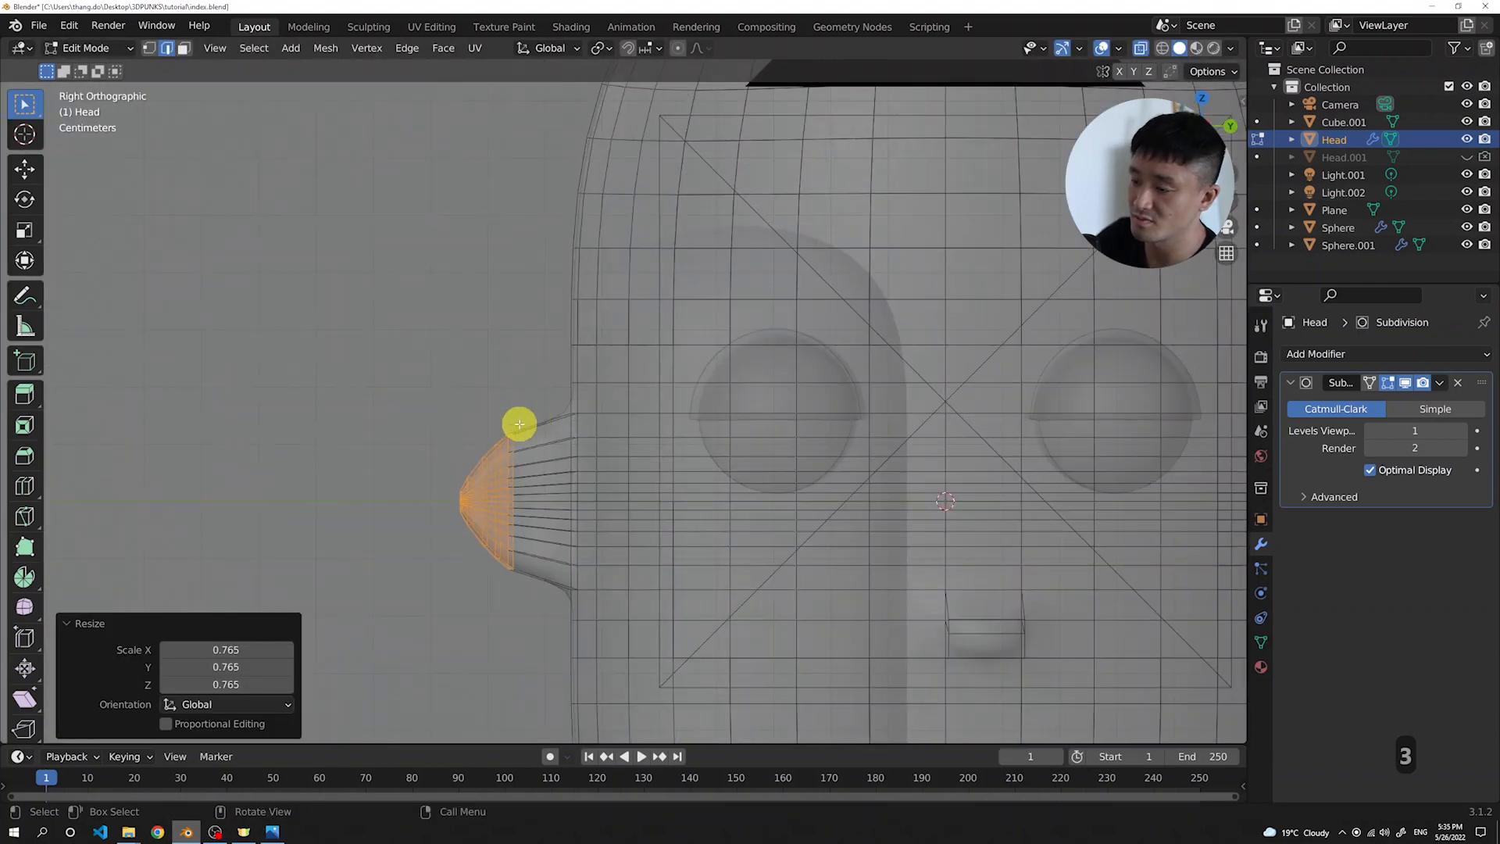
pyautogui.scroll(1, 519, 424)
pyautogui.press('g')
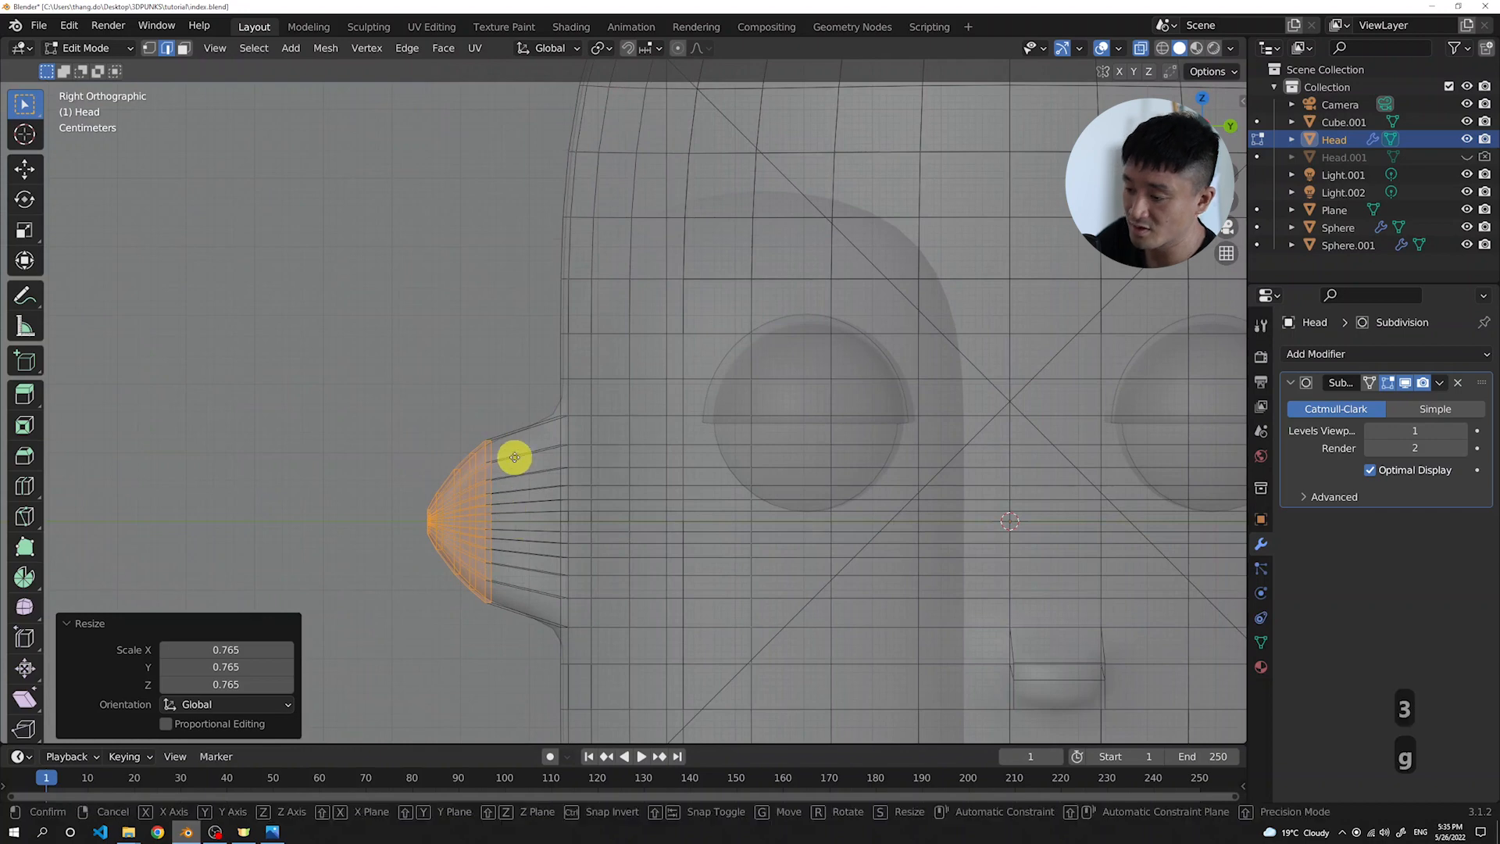
pyautogui.press('y')
pyautogui.press('7')
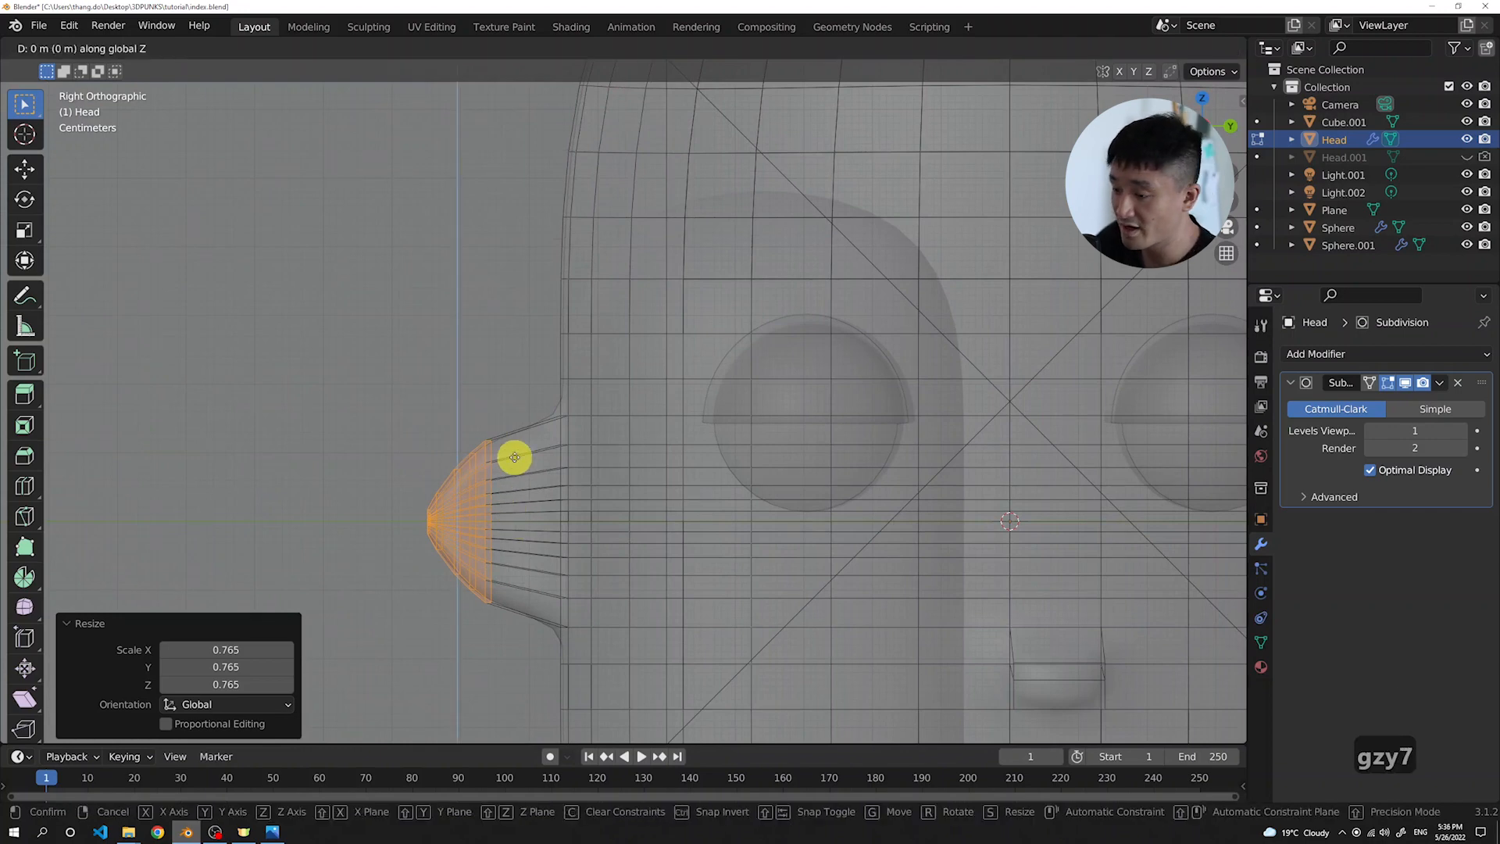
pyautogui.press('Escape')
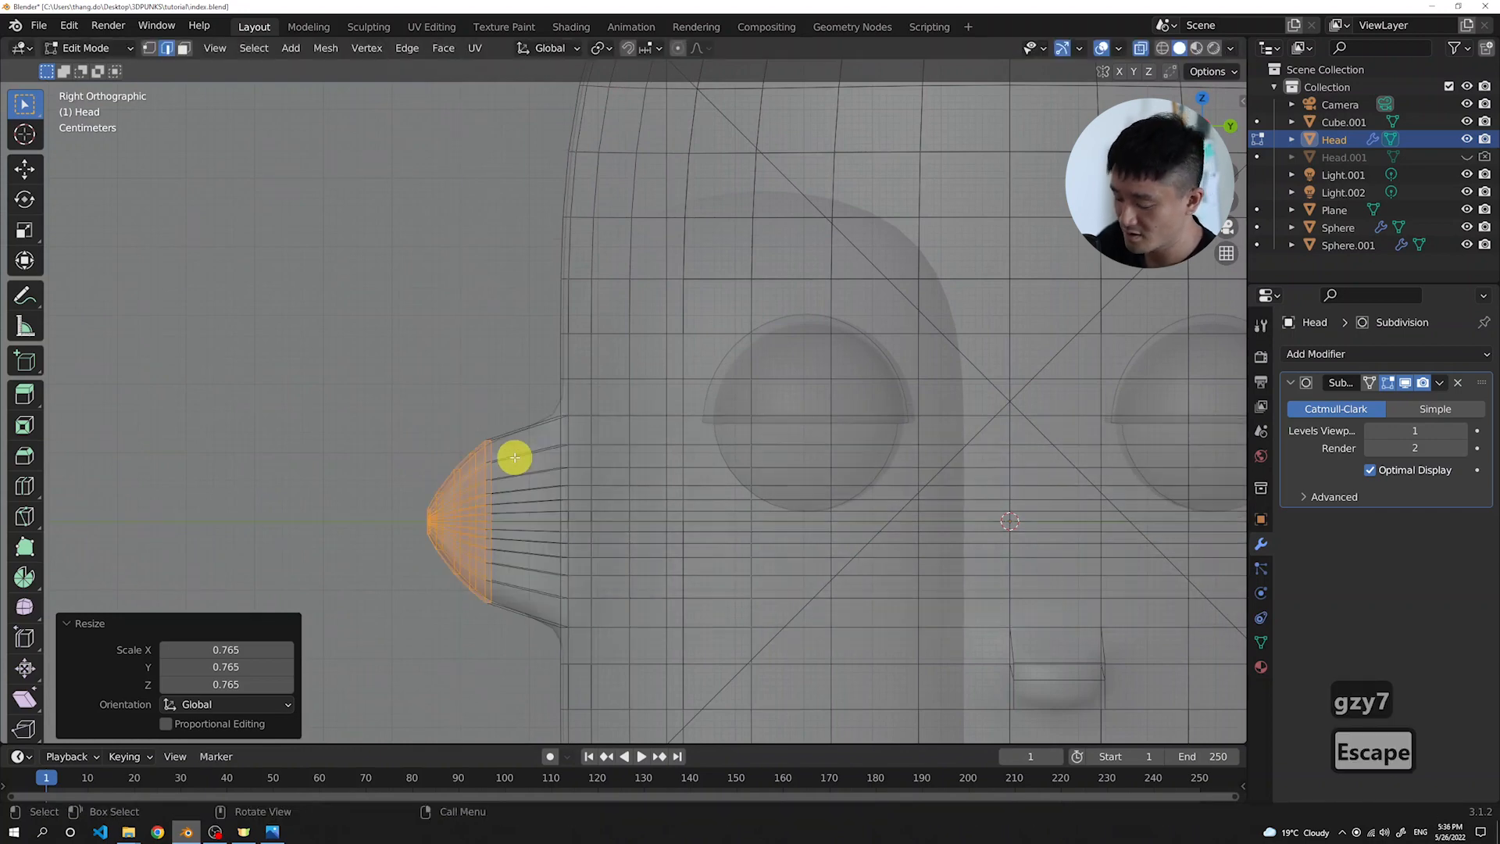
# Move the ear's outer section about 0.033 m along Y toward the head and check the result in Object Mode
pyautogui.press('g')
pyautogui.press('y')
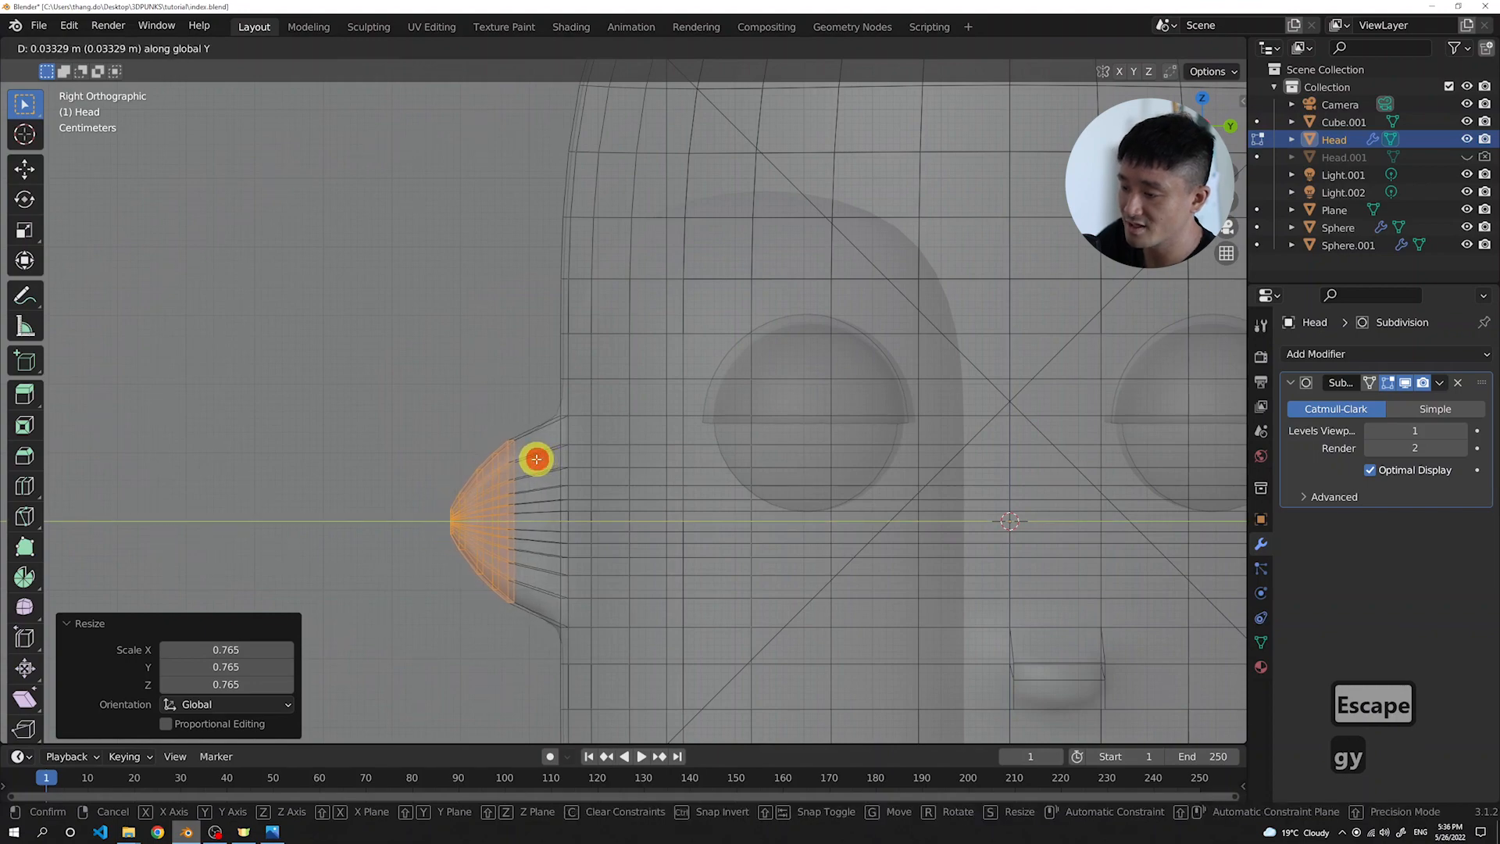
pyautogui.click(536, 459)
pyautogui.scroll(-4, 536, 460)
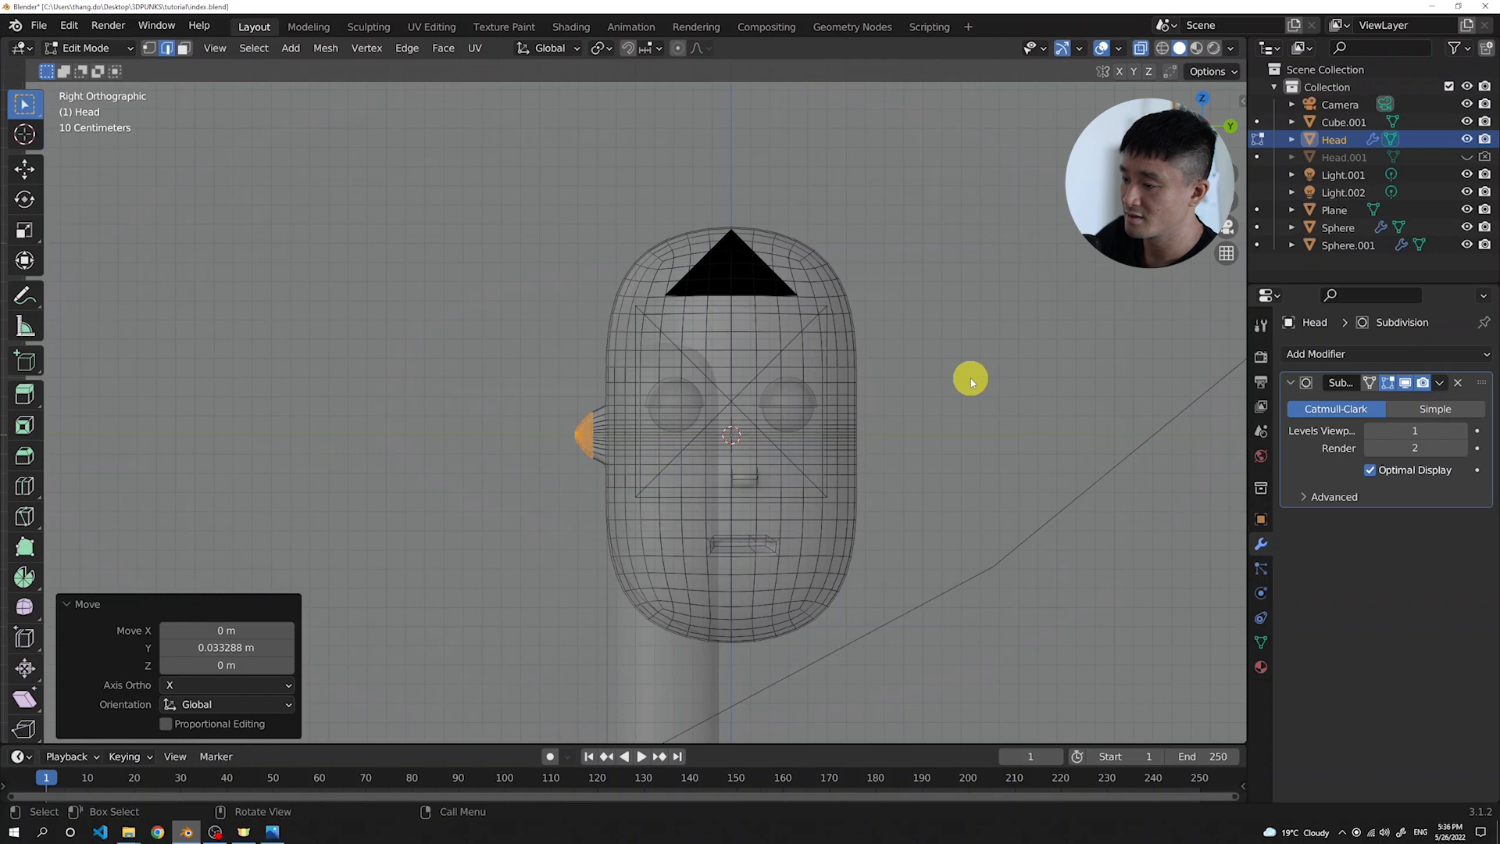
pyautogui.press('Tab')
pyautogui.moveTo(921, 422); pyautogui.dragTo(887, 405, button='middle')
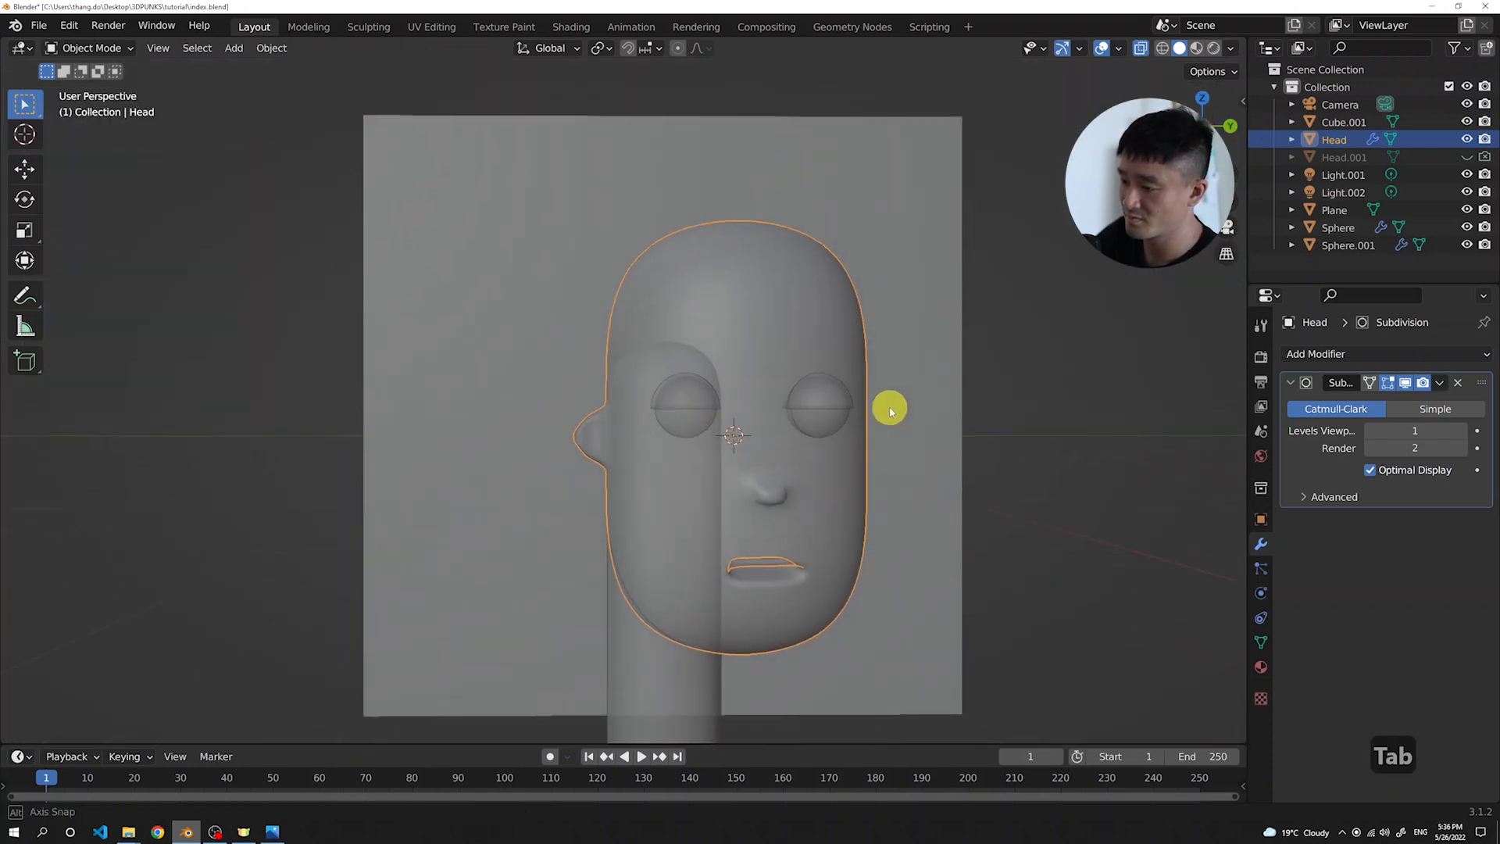
# In Edit Mode from the right view, scale the ear's outer section to about 1.2 along Z
pyautogui.press('3')
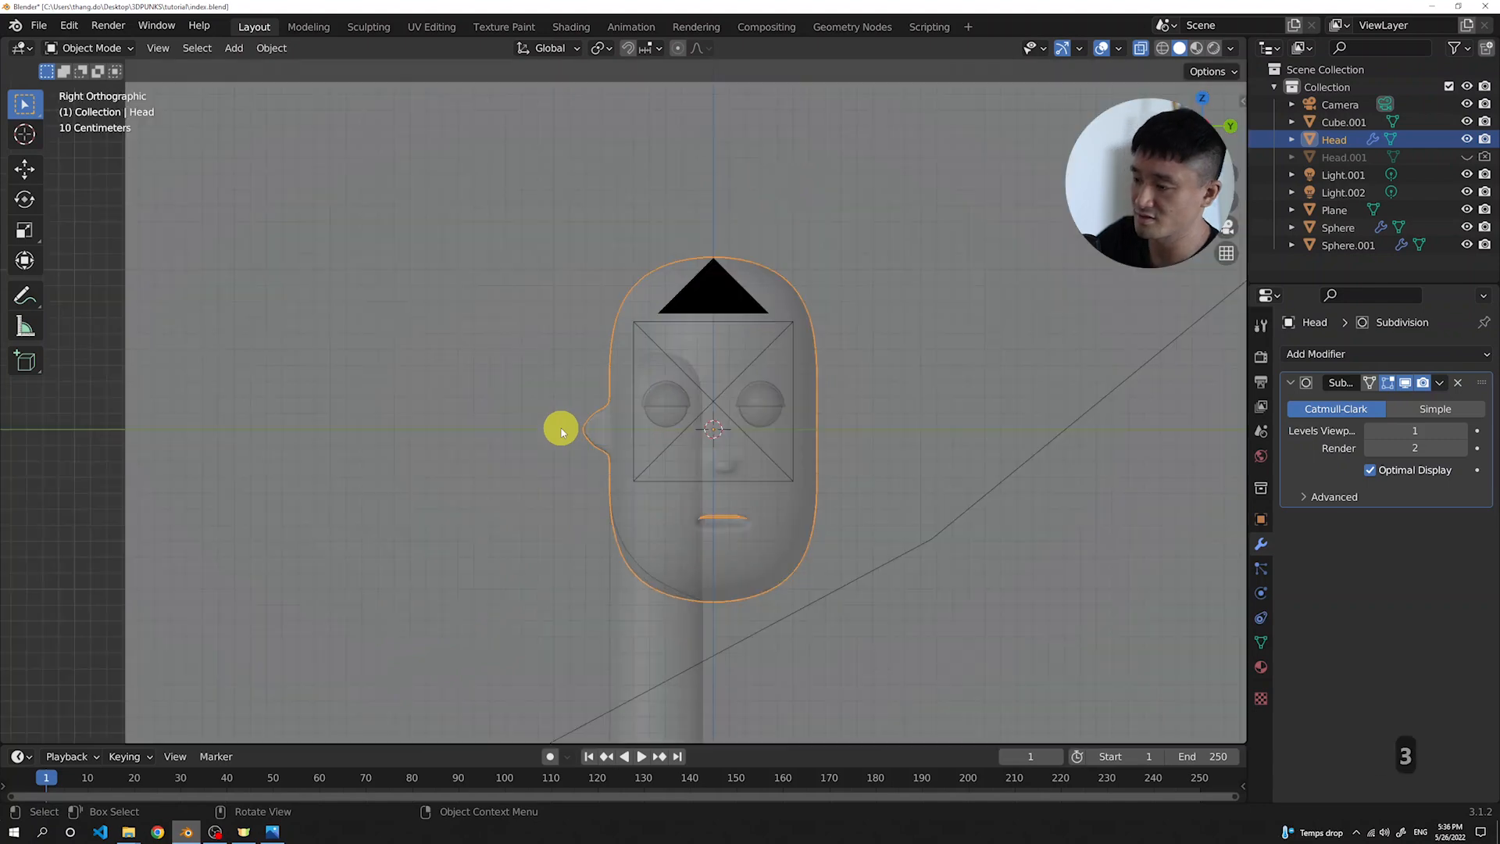
pyautogui.scroll(3, 561, 474)
pyautogui.press('Tab')
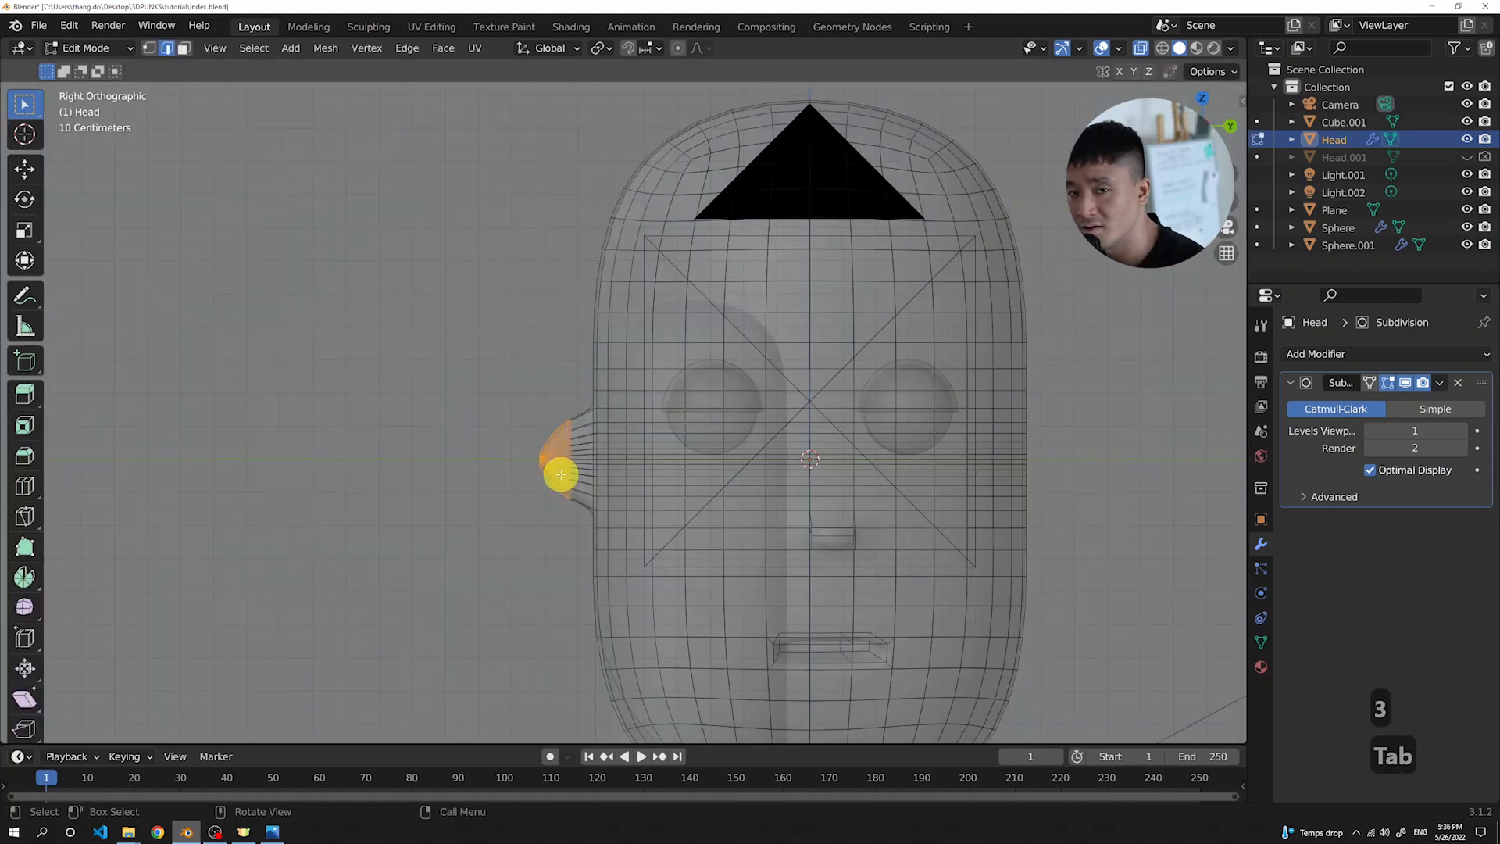
pyautogui.scroll(3, 485, 460)
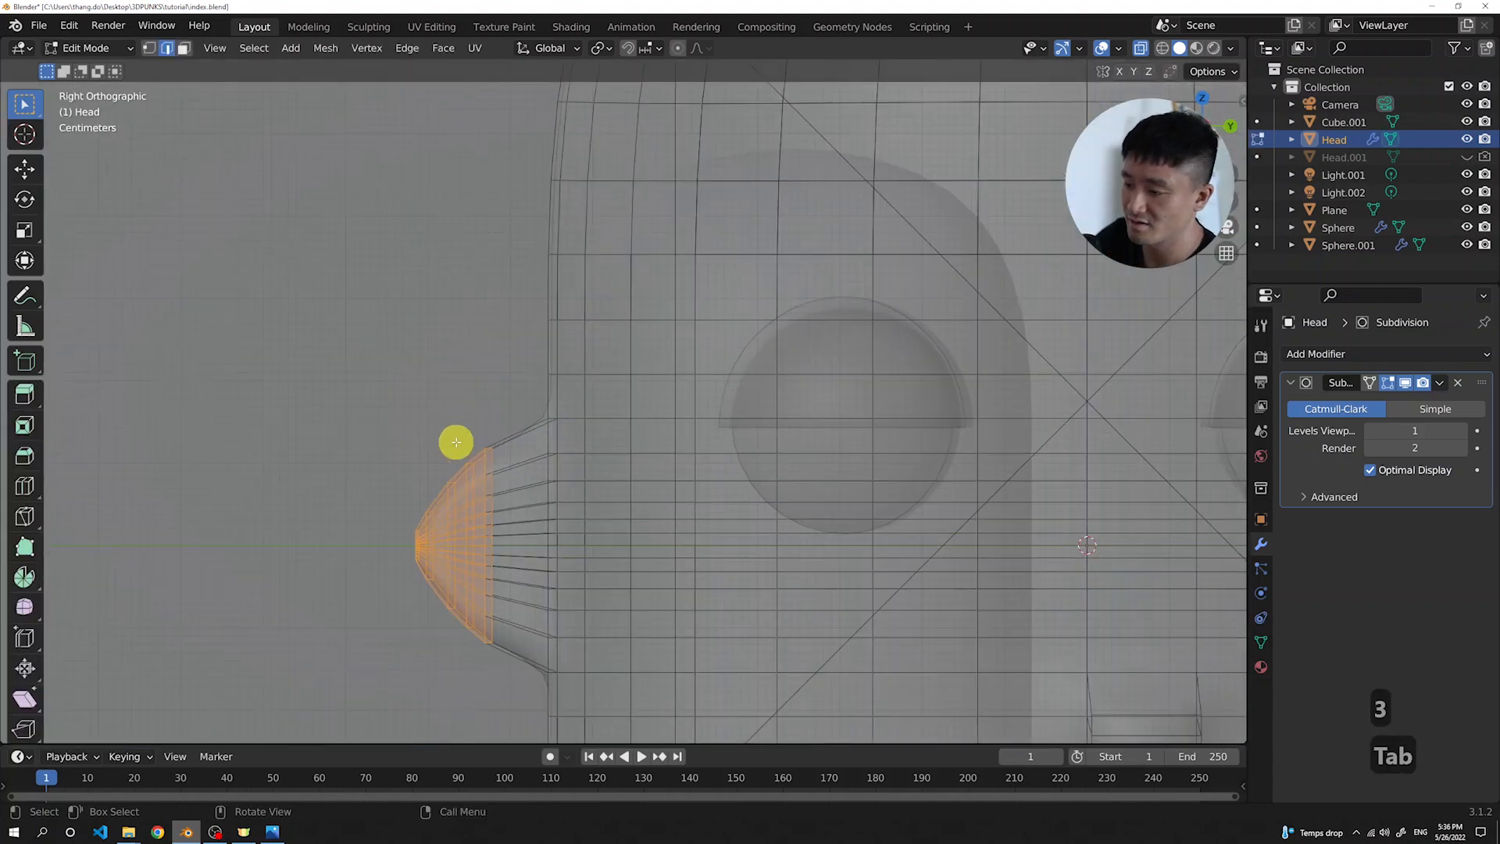
pyautogui.keyDown('shift'); pyautogui.moveTo(507, 447); pyautogui.dragTo(583, 325, button='middle'); pyautogui.keyUp('shift')
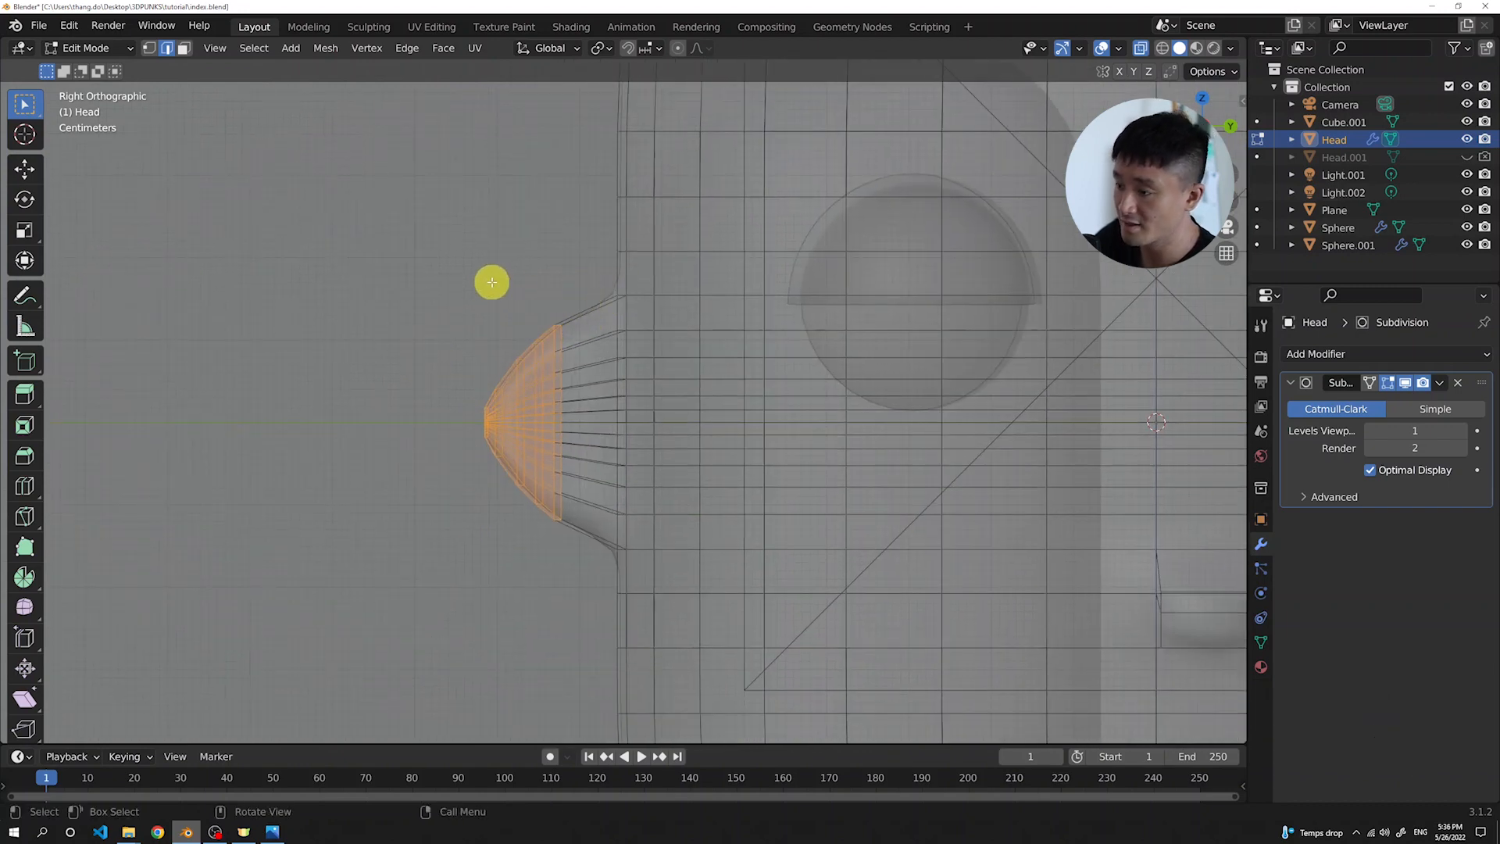
pyautogui.press('s')
pyautogui.press('z')
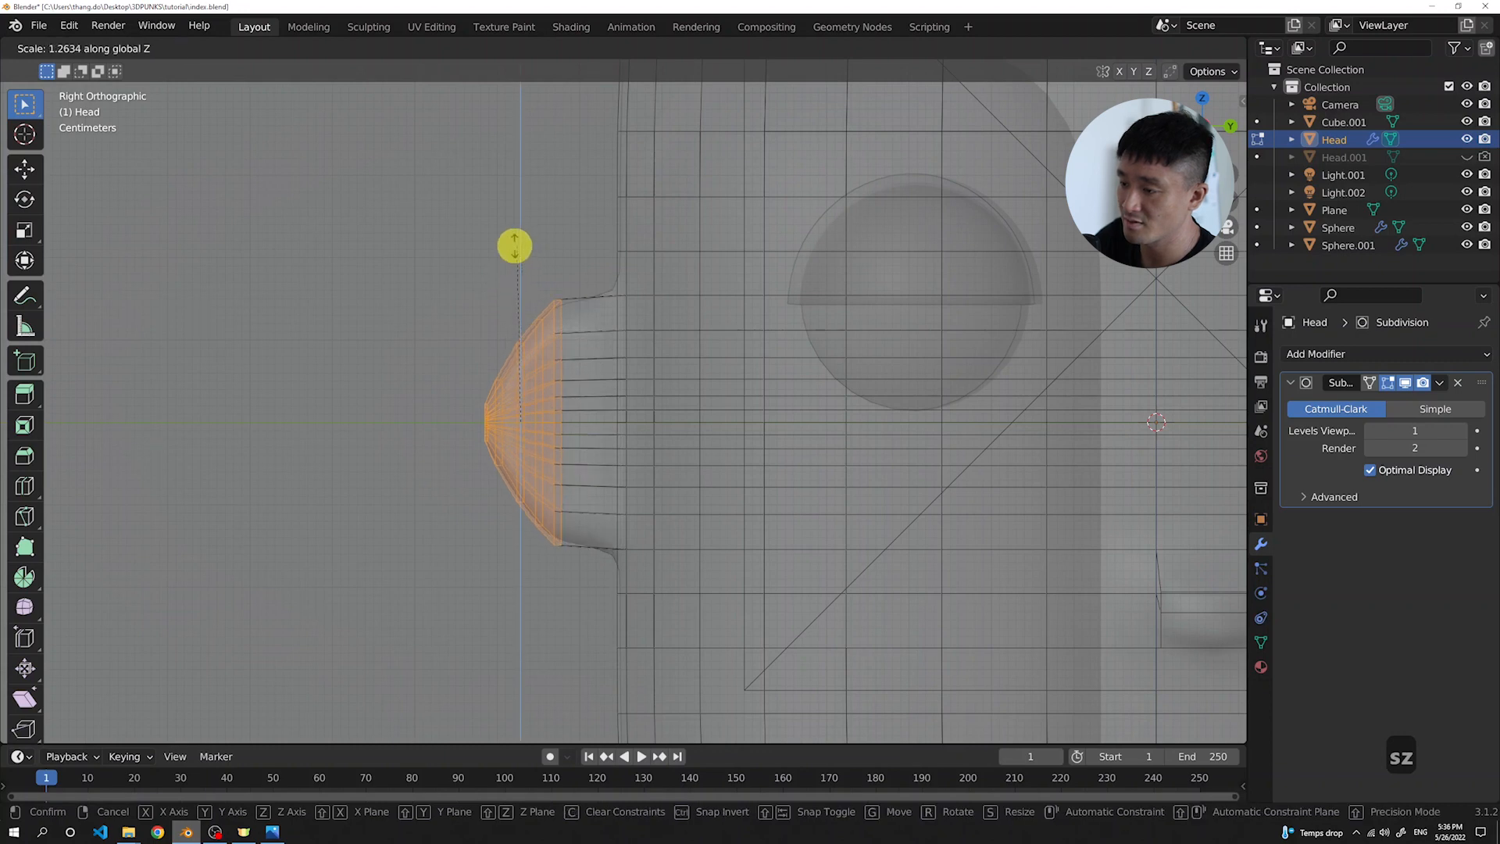
pyautogui.click(514, 253)
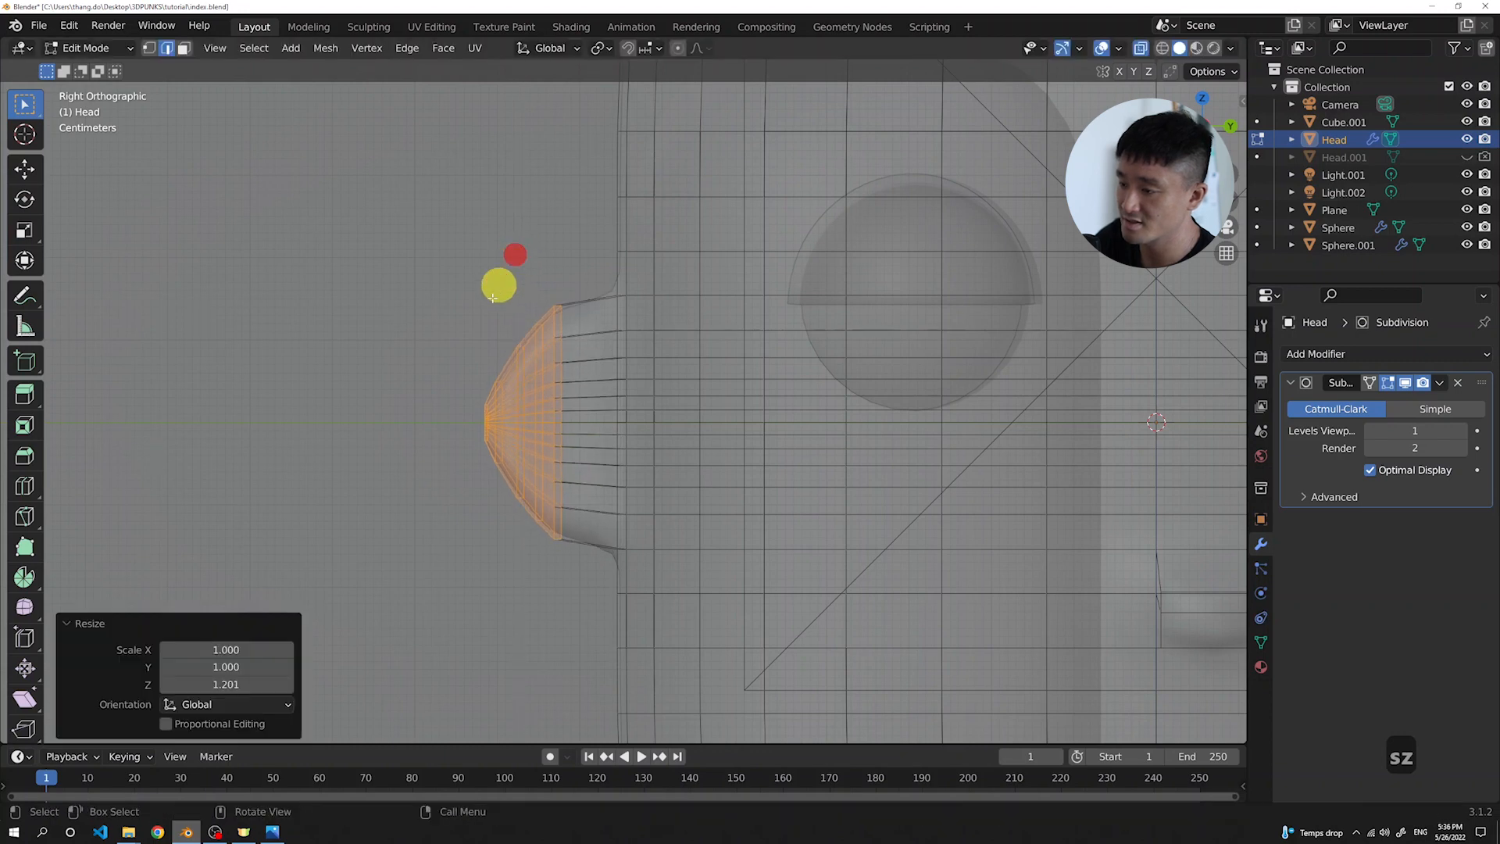
# Select only the ear's tip rings and scale them to about 1.1 along Z
pyautogui.moveTo(469, 344); pyautogui.dragTo(508, 495)
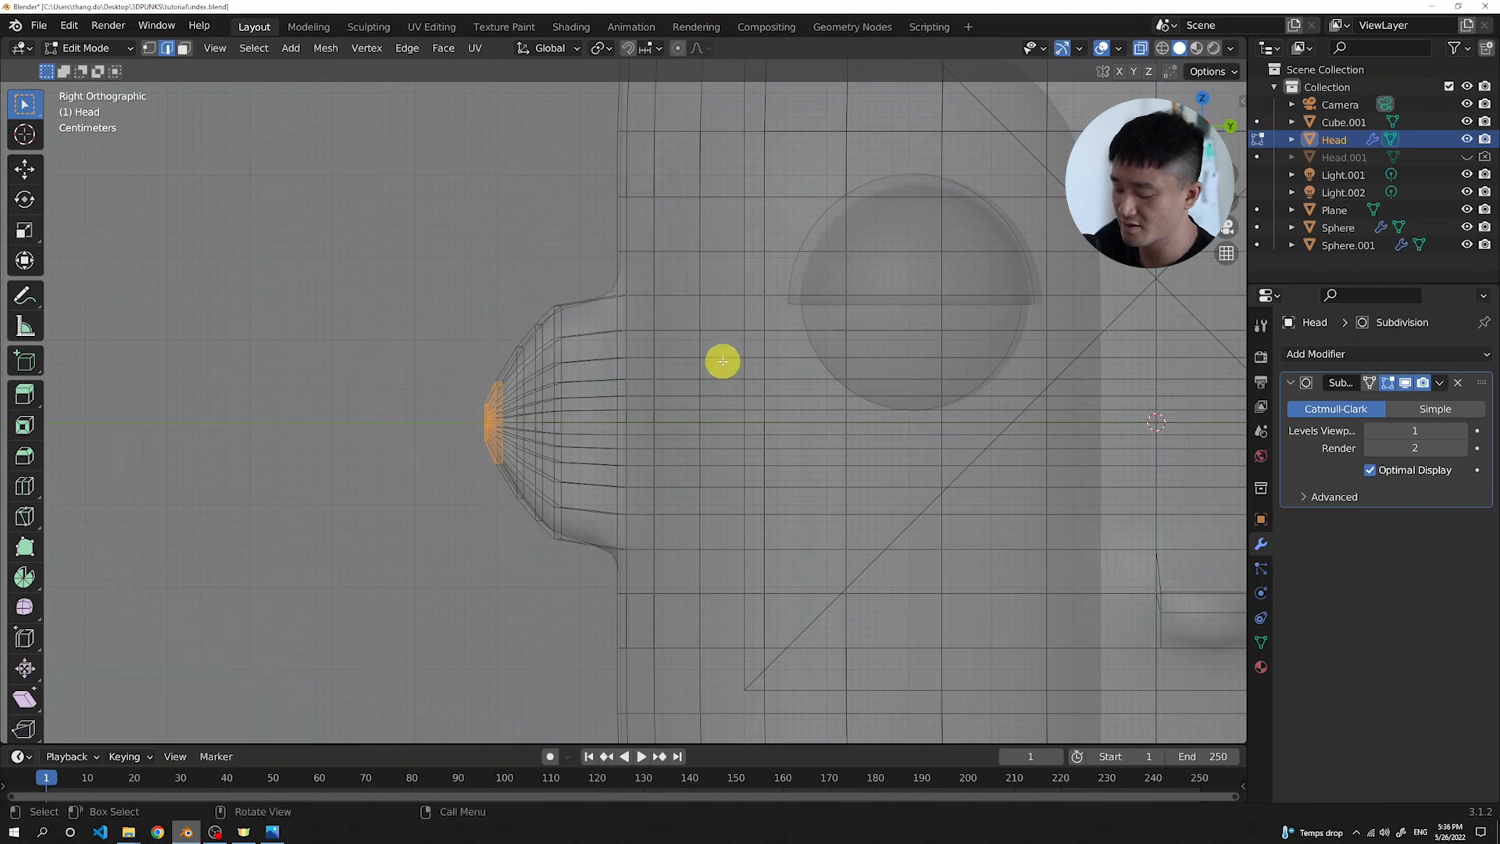
pyautogui.press('c')
pyautogui.press('s')
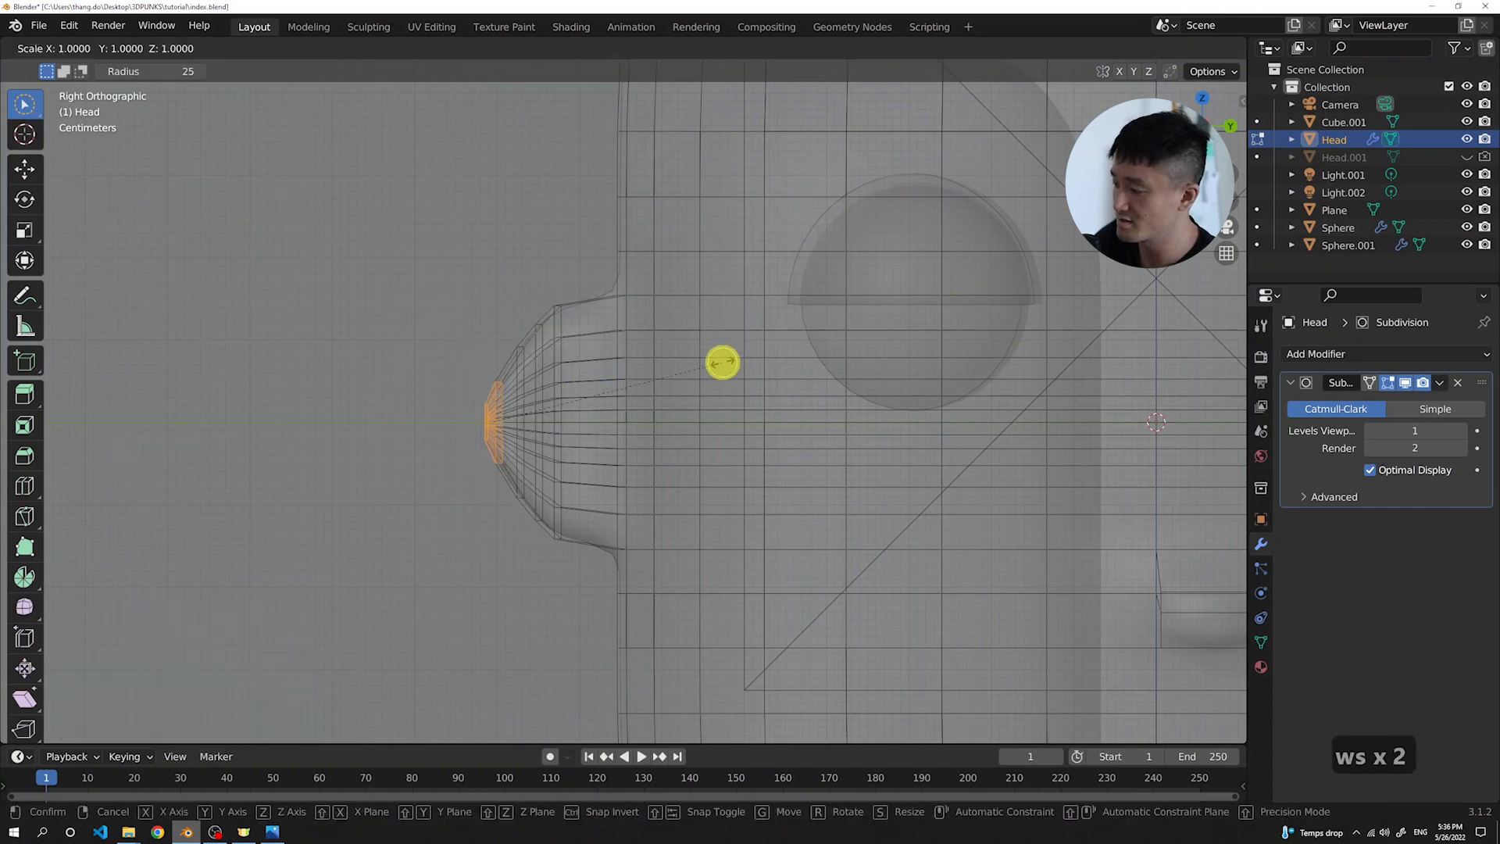
pyautogui.press('z')
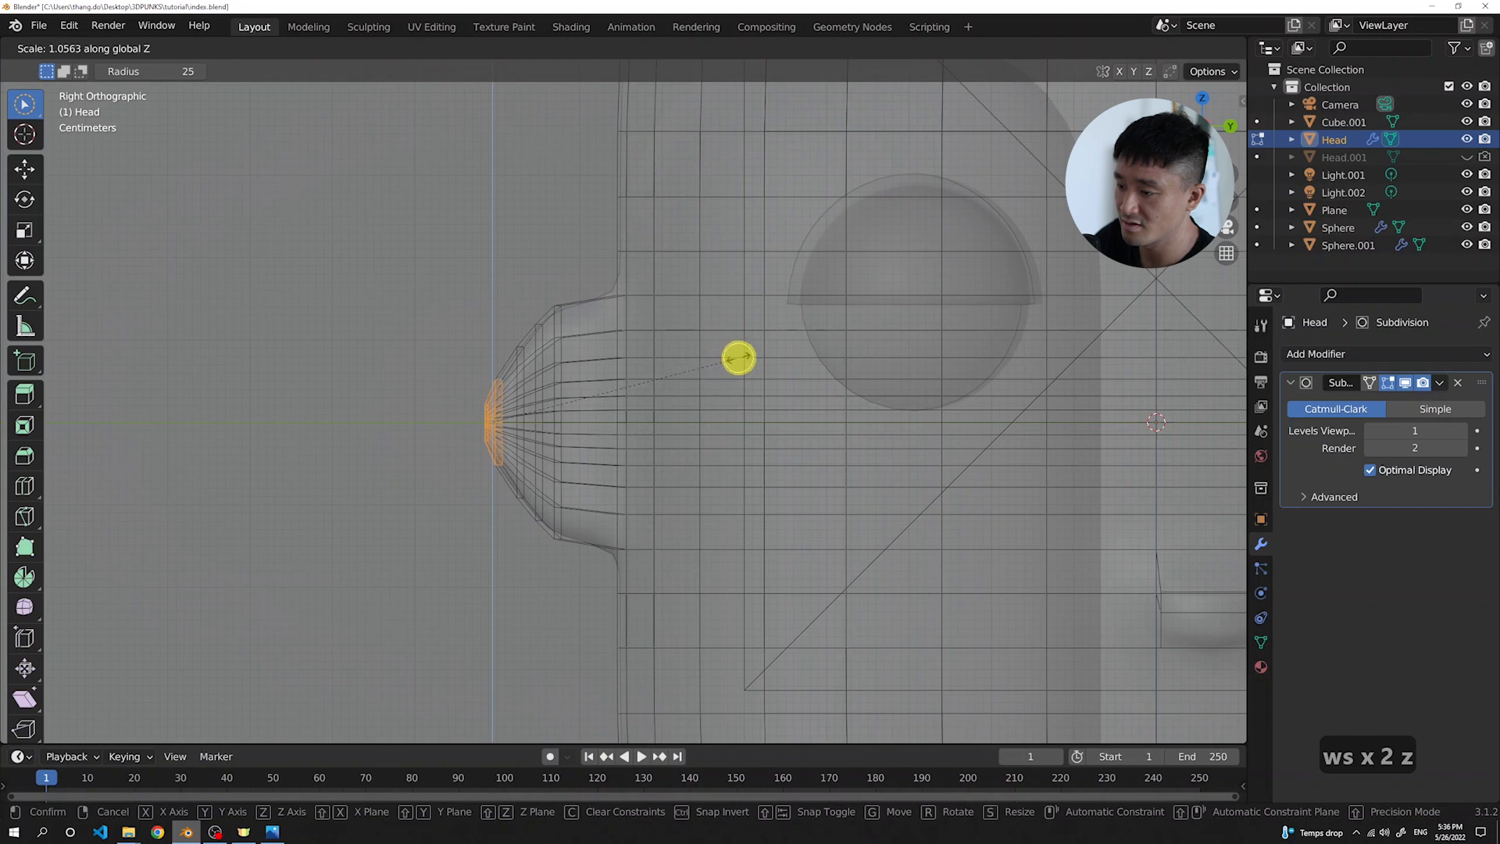
pyautogui.click(745, 356)
pyautogui.scroll(2, 453, 344)
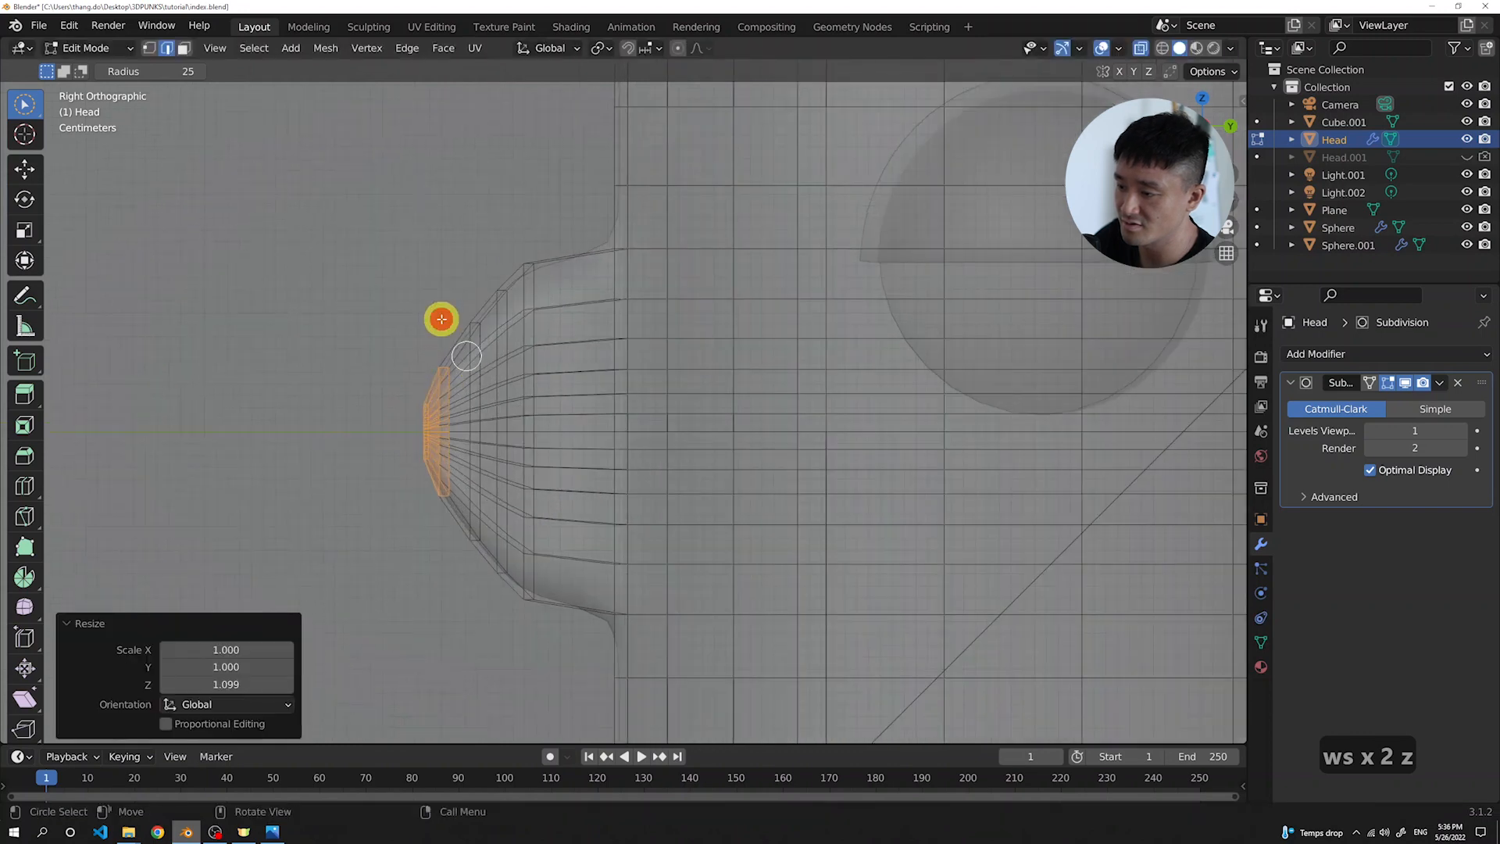
# Clear the mesh selection, return to Object Mode and examine the ear's shape on the head from several angles
pyautogui.click(442, 318)
pyautogui.scroll(-4, 482, 265)
pyautogui.press('Tab')
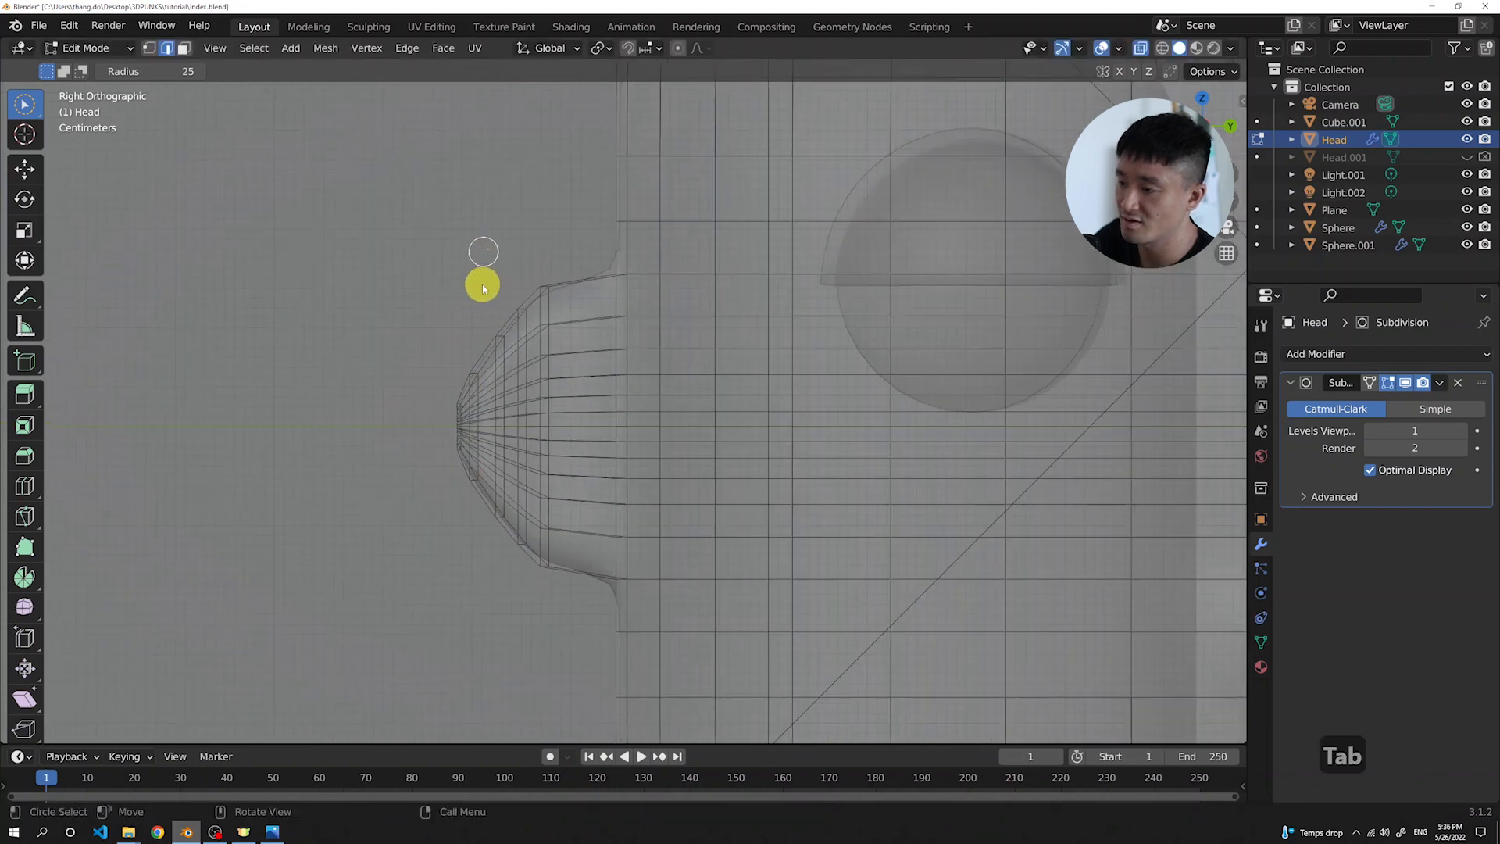
pyautogui.scroll(-2, 547, 359)
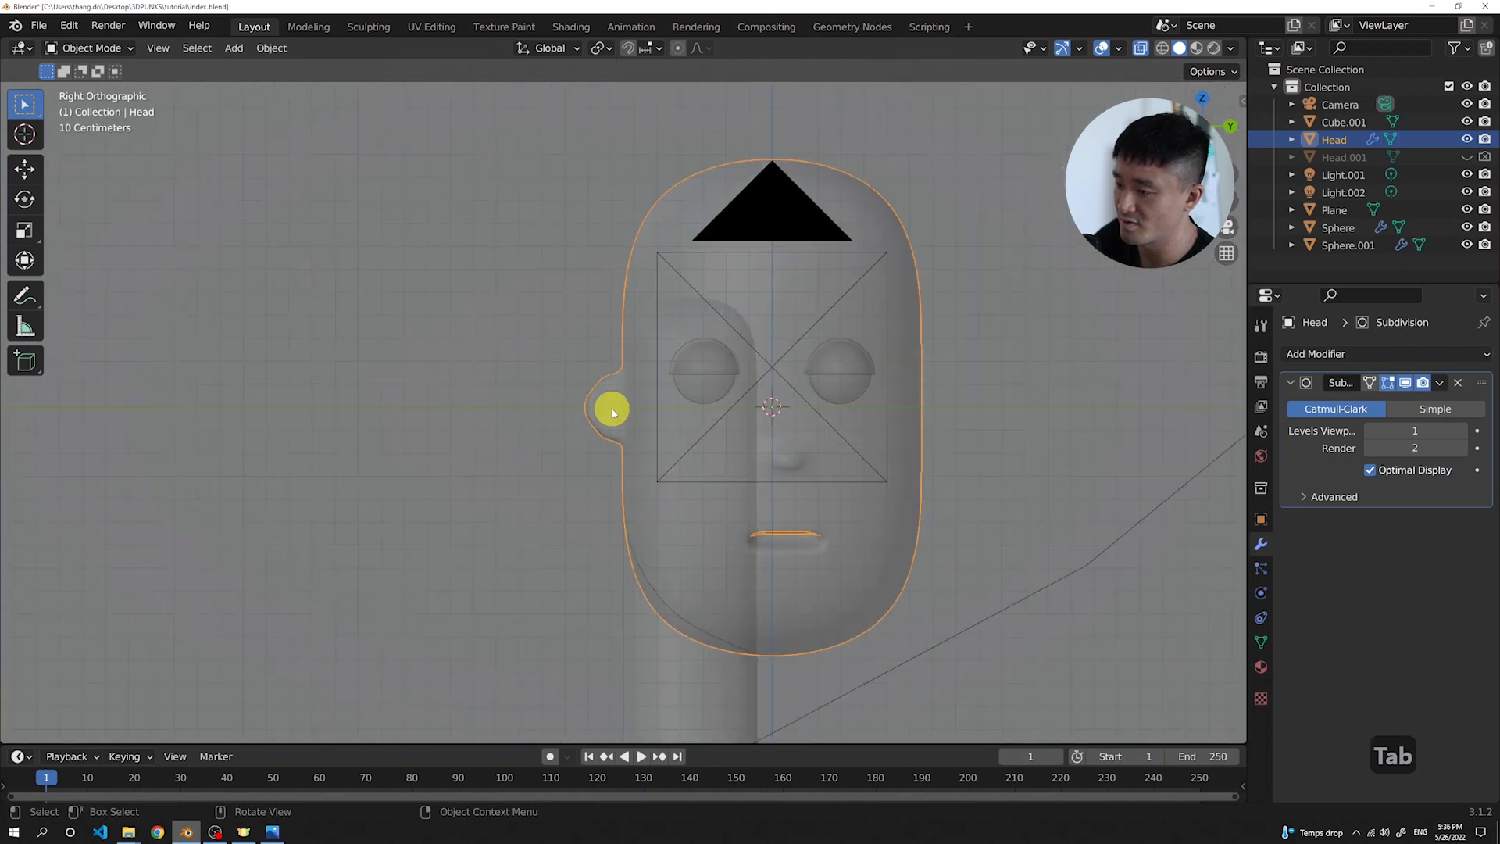
pyautogui.moveTo(605, 378); pyautogui.dragTo(710, 375, button='middle')
pyautogui.scroll(-2, 699, 389)
pyautogui.scroll(3, 696, 394)
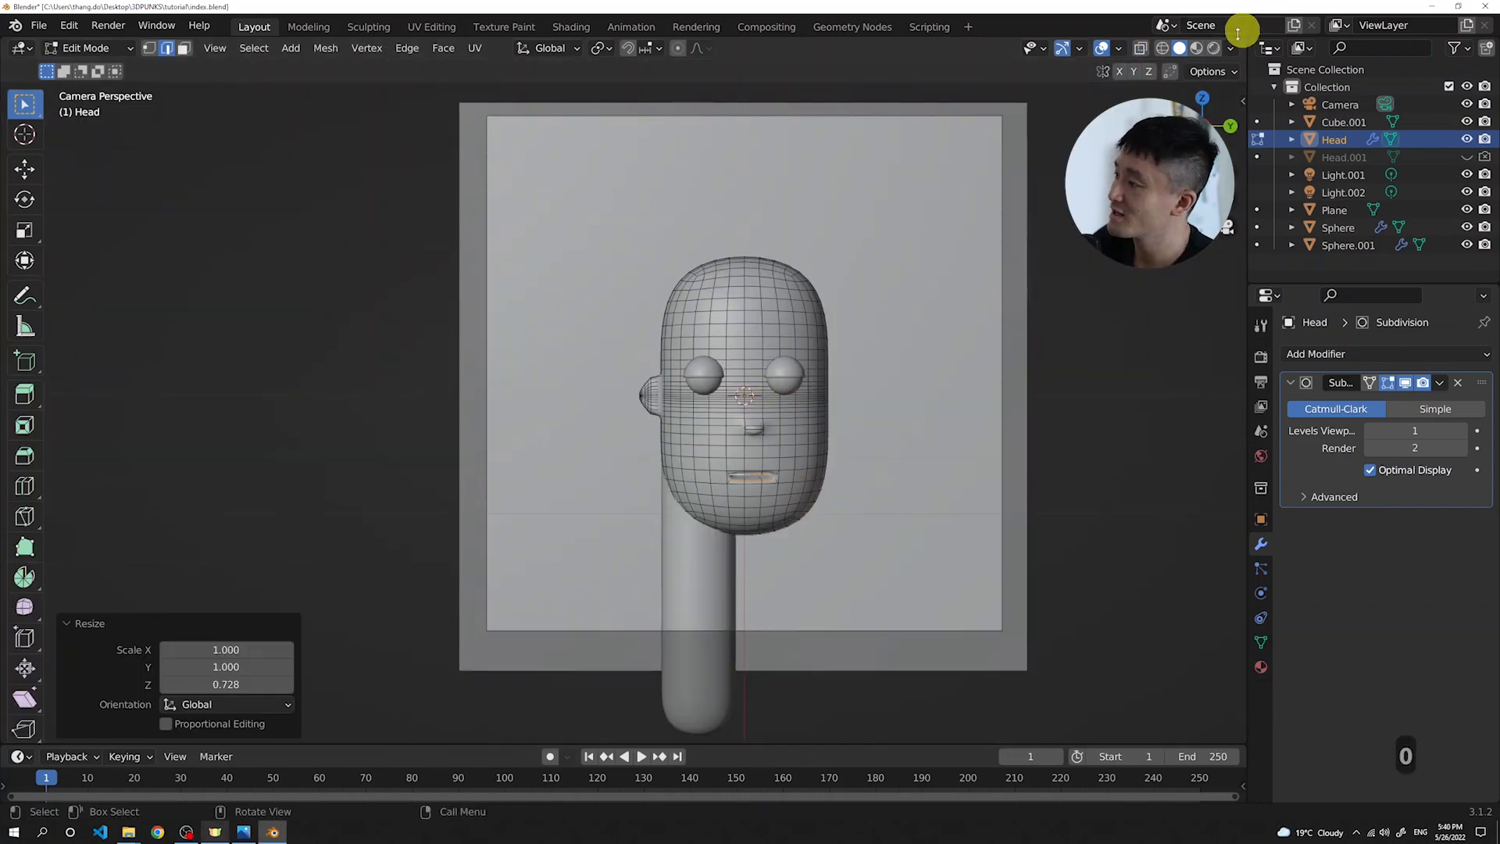
# In Object Mode, create a new material on the head and name it Skin1
pyautogui.moveTo(706, 359); pyautogui.dragTo(730, 324, button='middle')
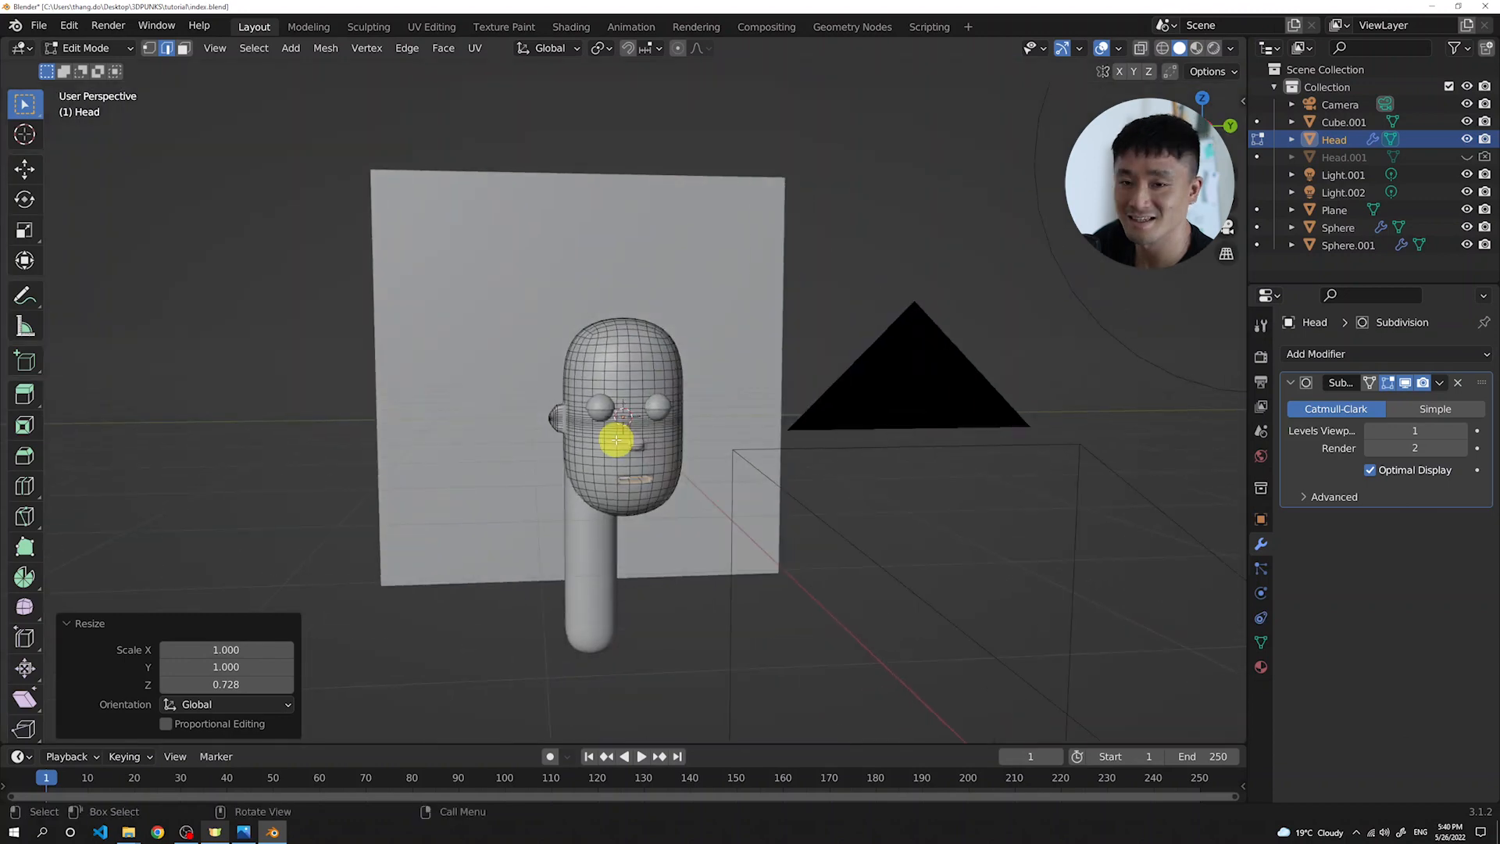
pyautogui.scroll(3, 616, 439)
pyautogui.press('Tab')
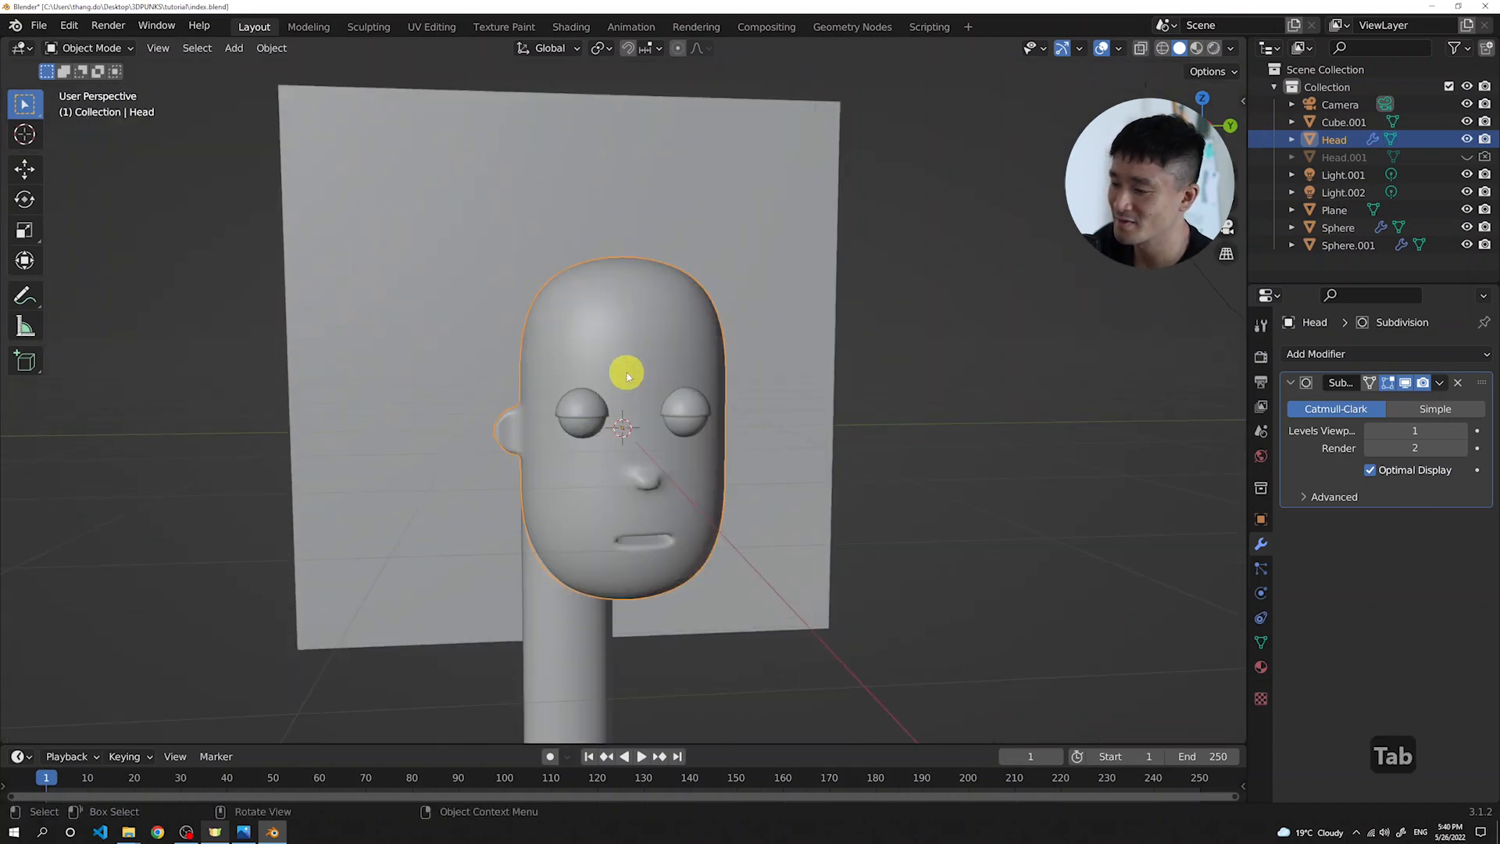
pyautogui.scroll(-3, 621, 547)
pyautogui.scroll(3, 625, 469)
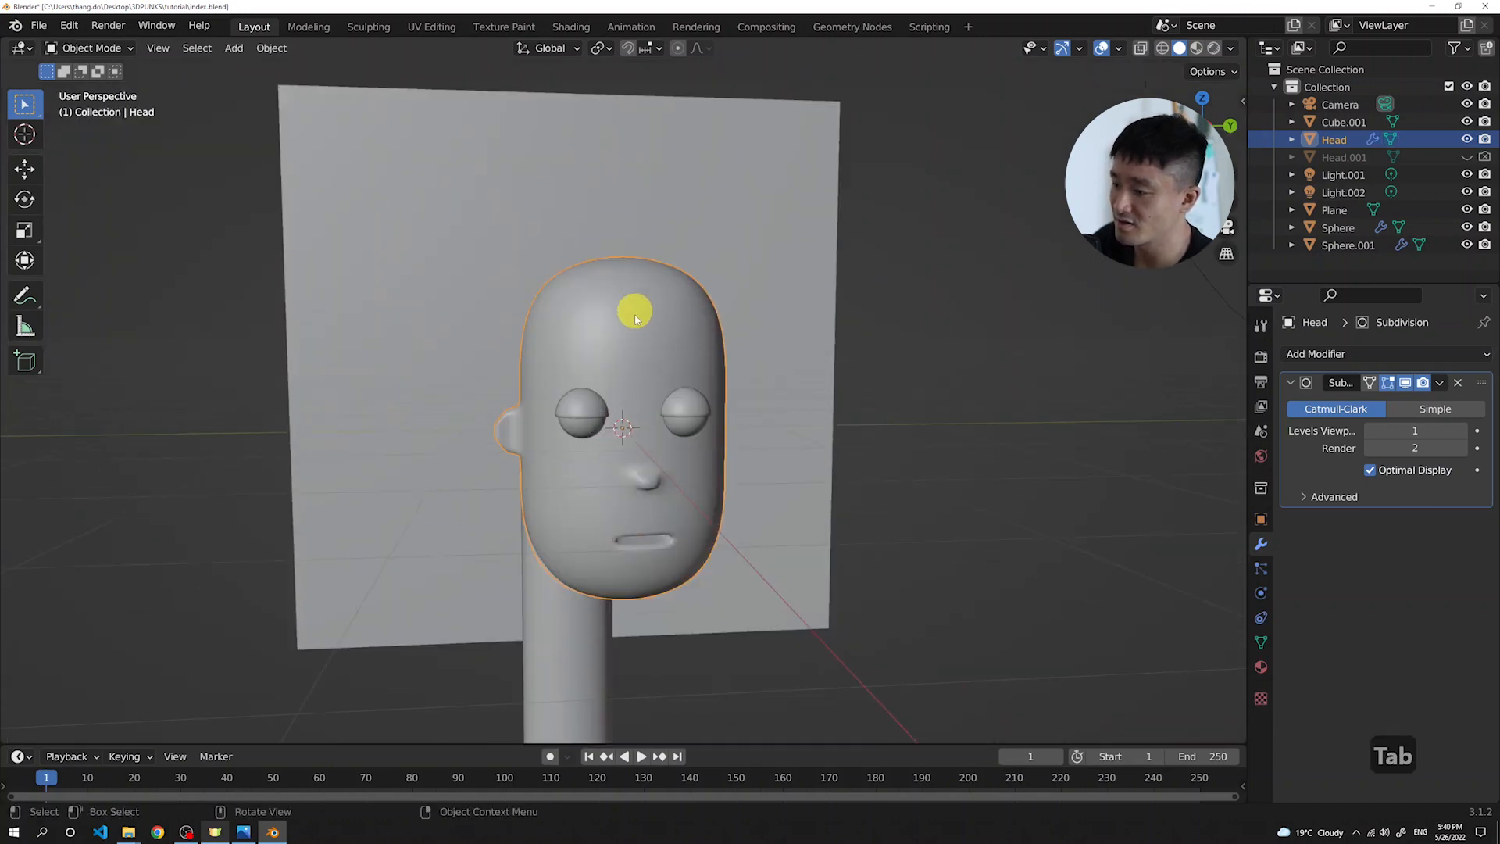
pyautogui.keyDown('shift'); pyautogui.moveTo(717, 309); pyautogui.dragTo(738, 305, button='middle'); pyautogui.keyUp('shift')
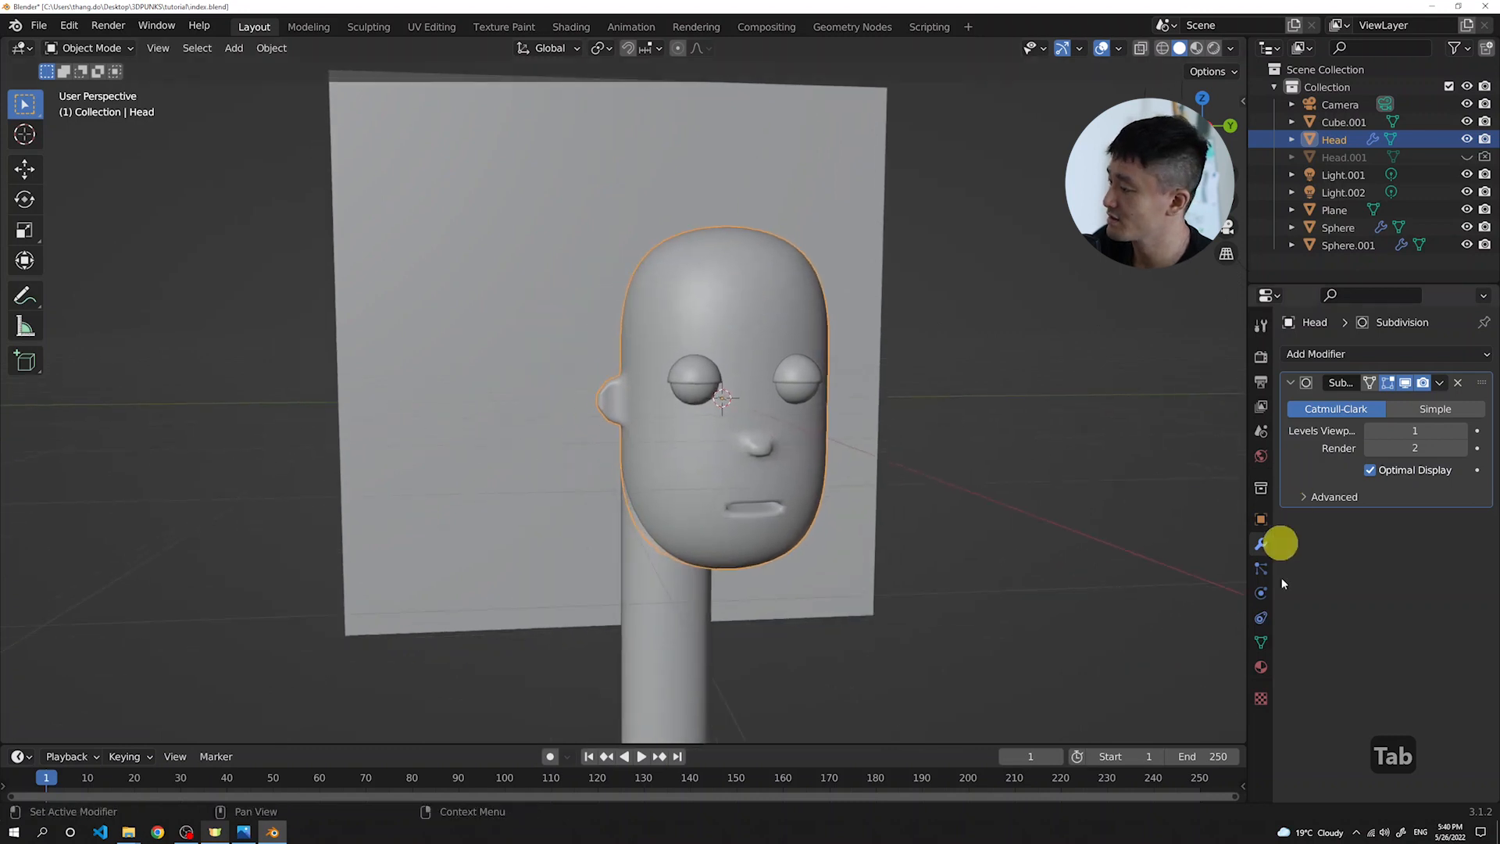
pyautogui.click(1260, 666)
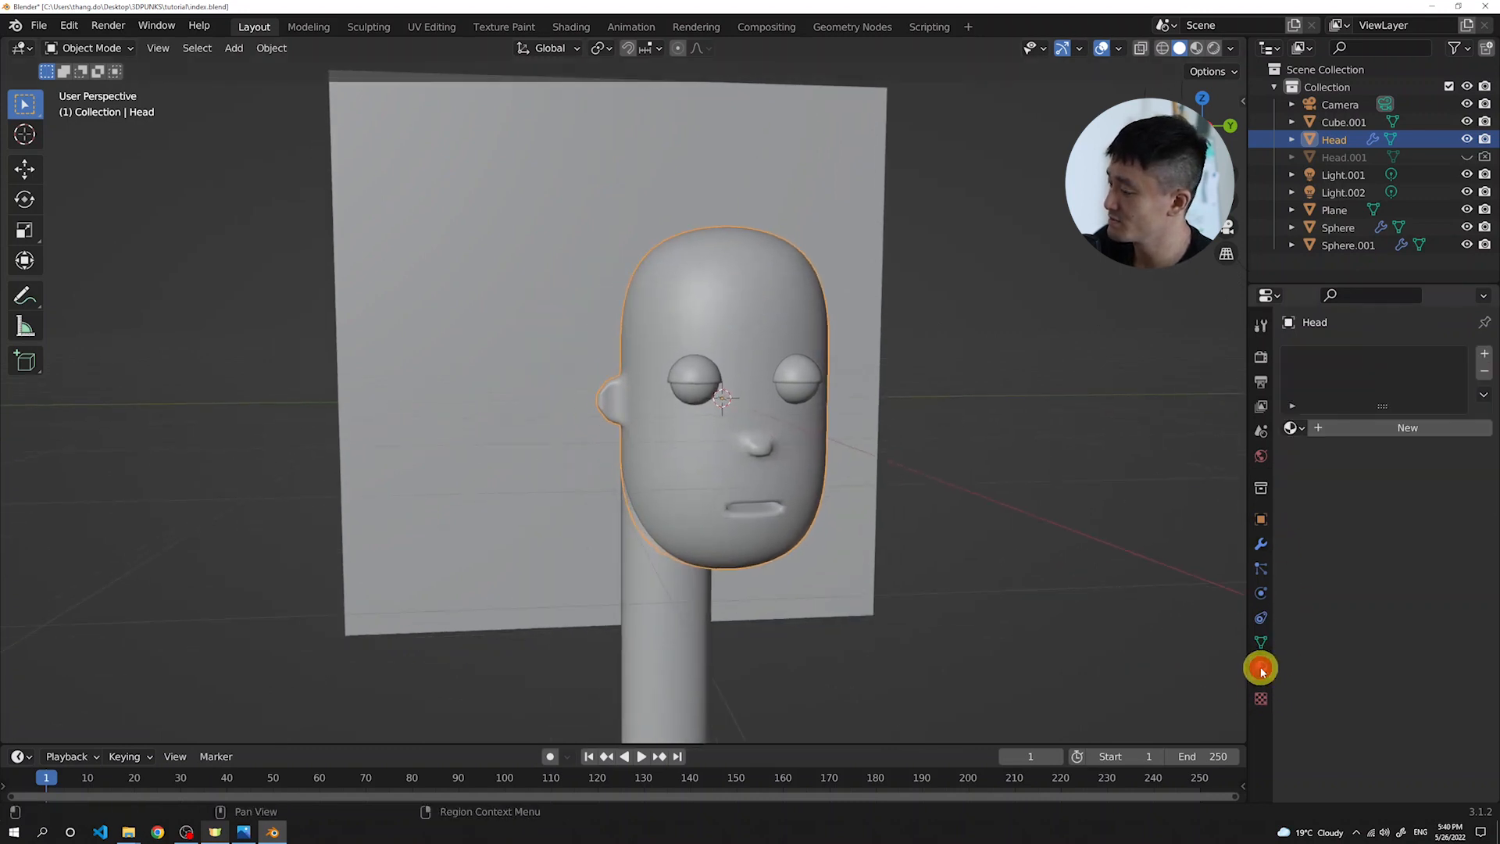
pyautogui.click(1396, 432)
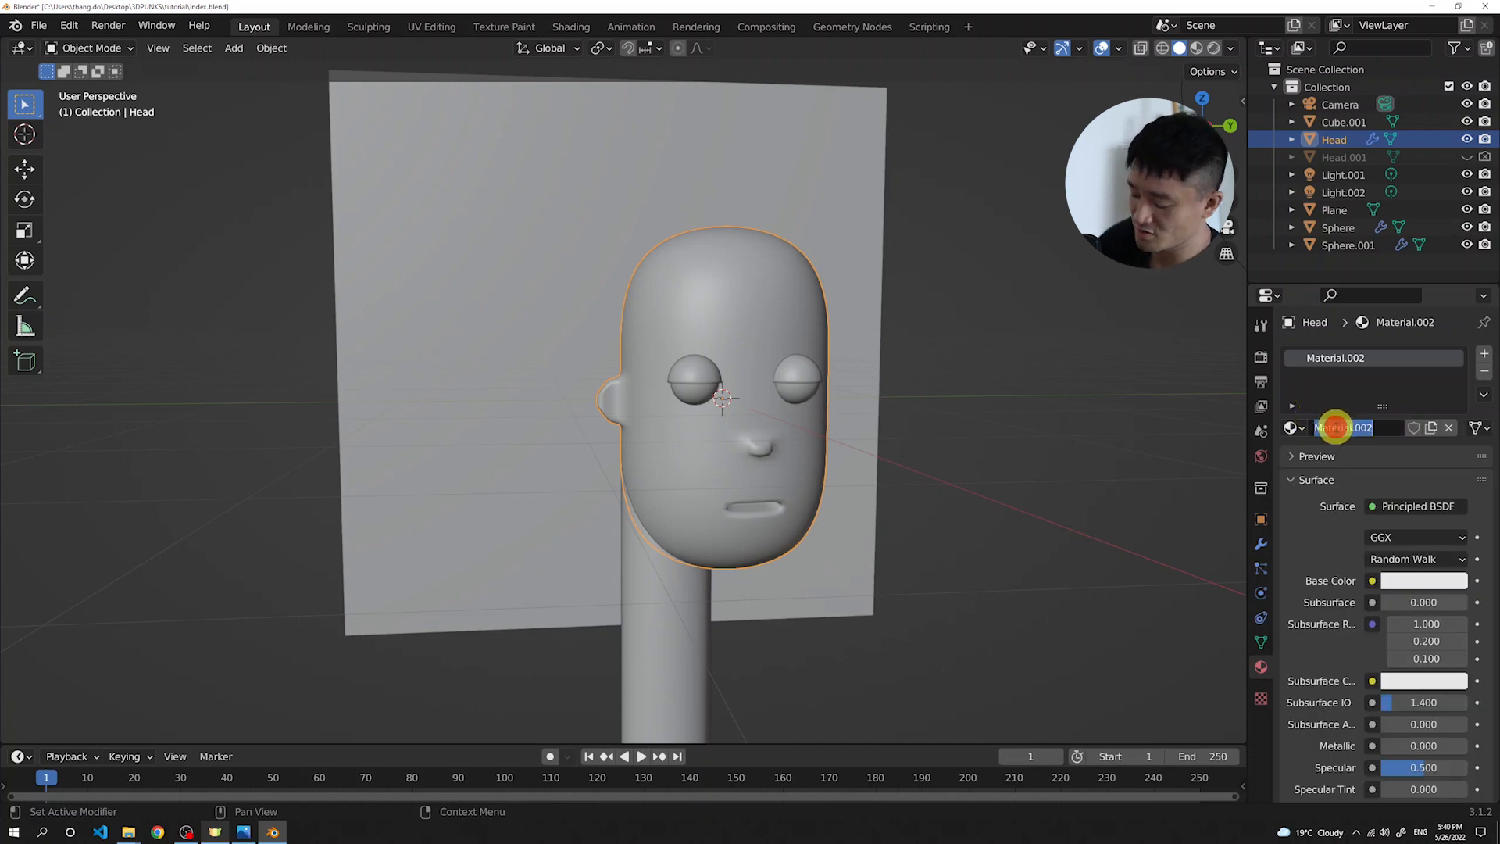
pyautogui.write('Skin')
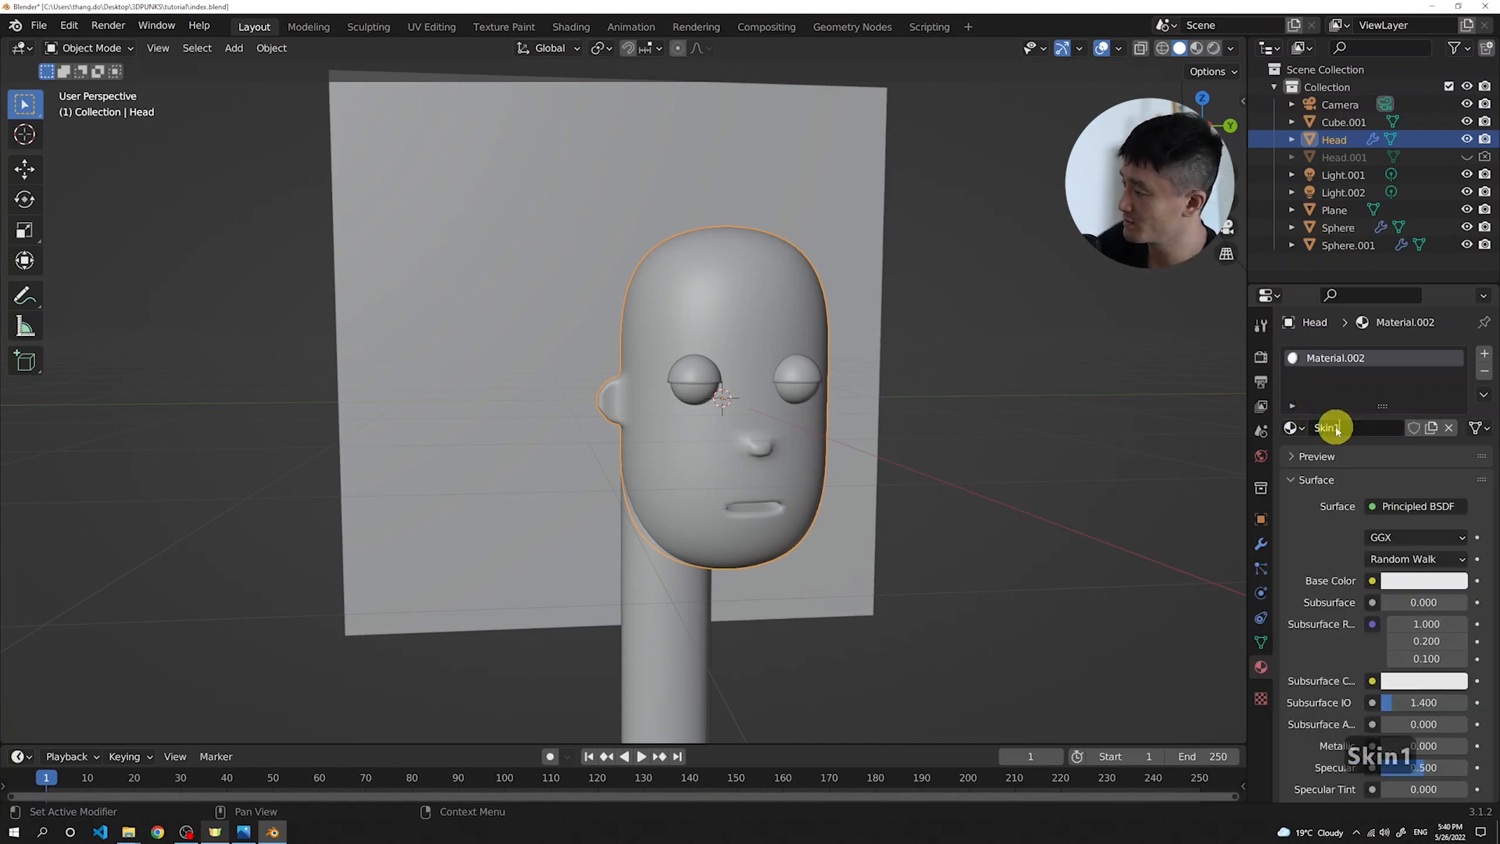
pyautogui.write('1')
pyautogui.press('Return')
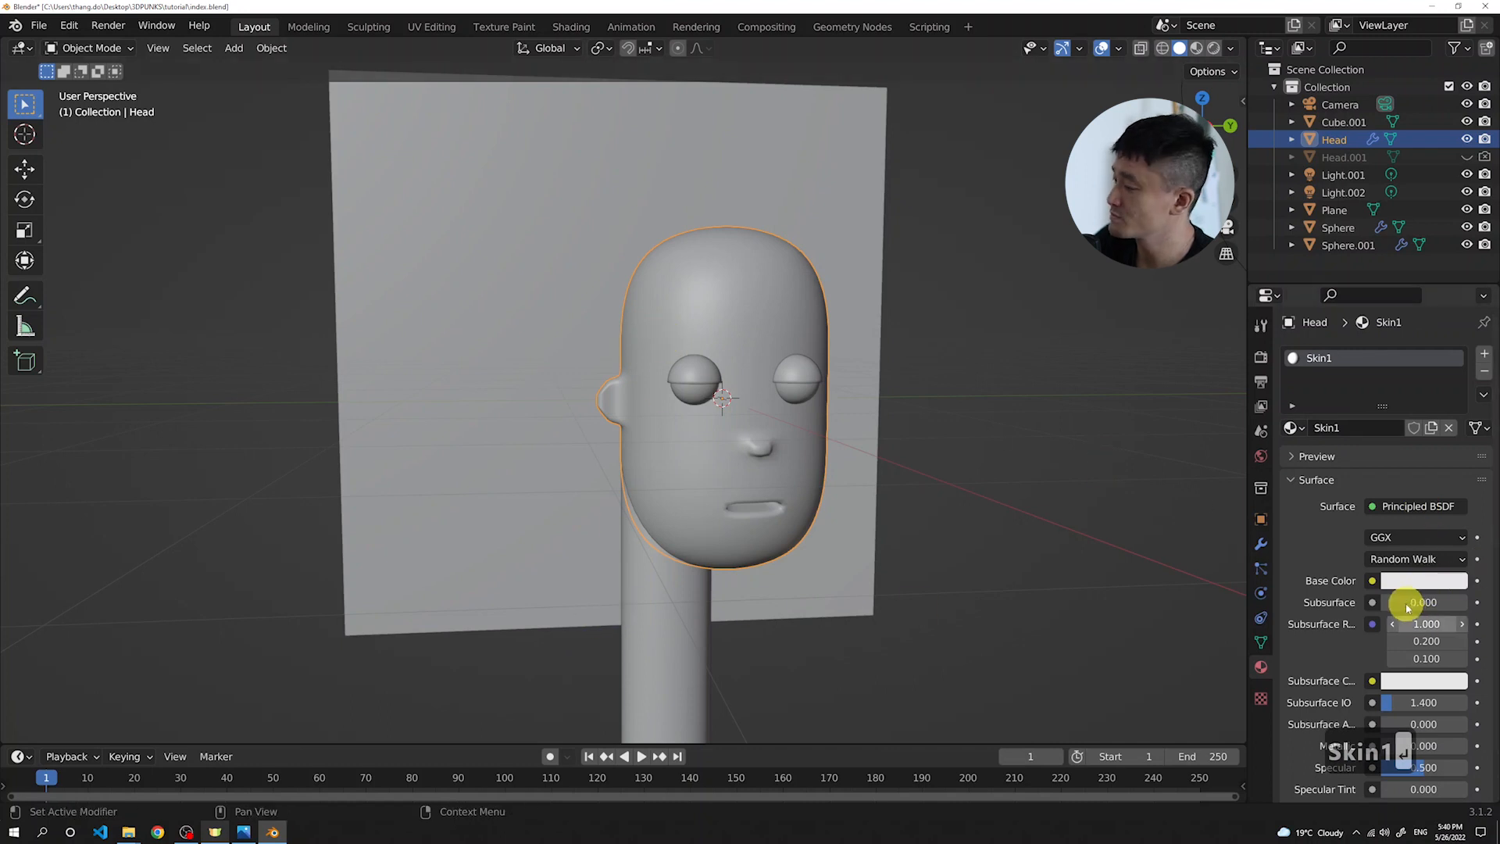
# Switch the viewport to rendered shading and set Skin1's base color to a light peach skin tone
pyautogui.click(1406, 582)
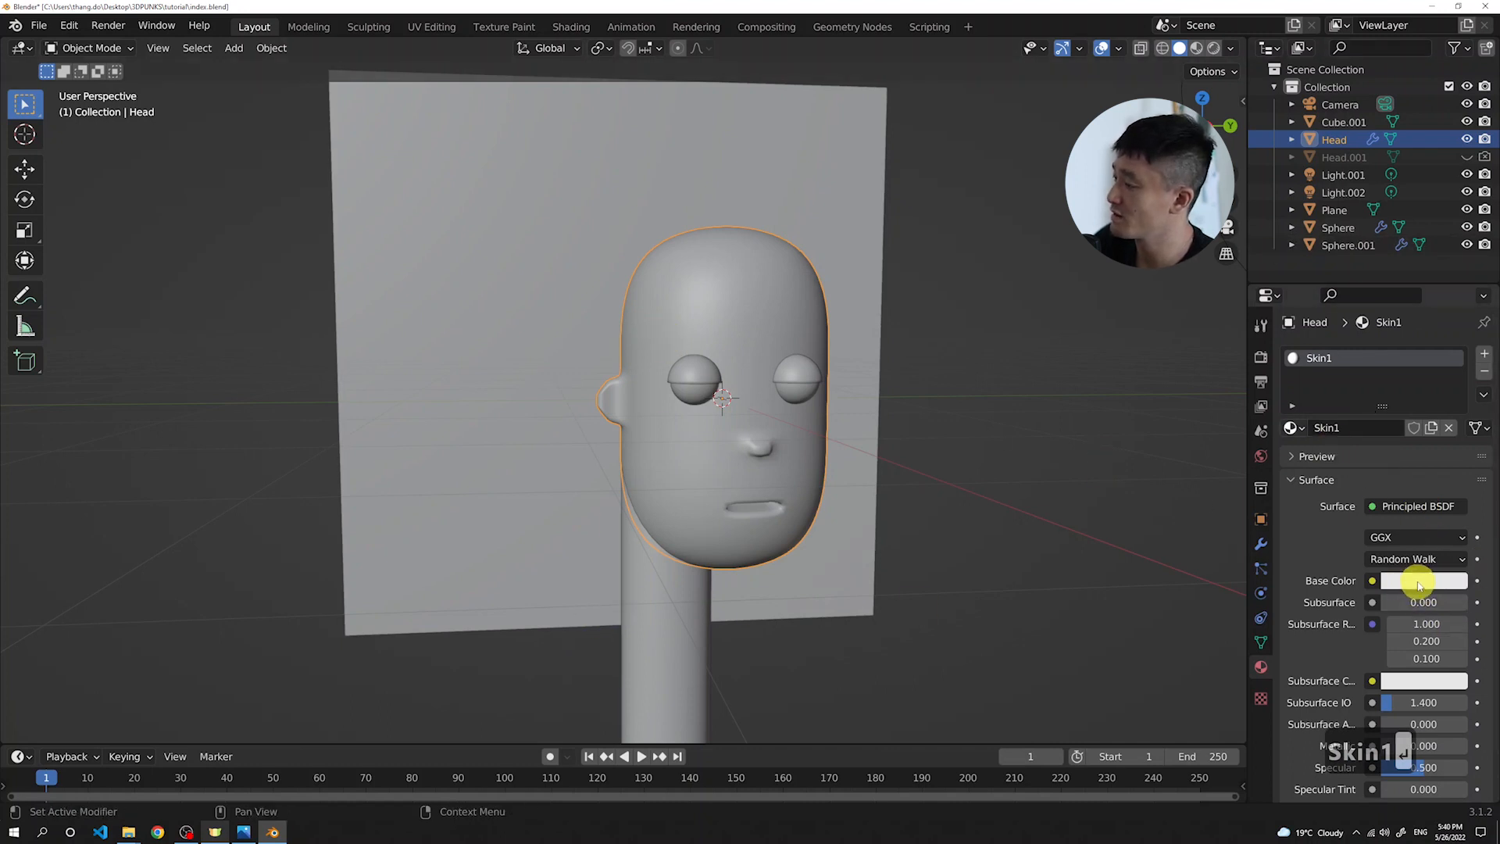
pyautogui.click(1213, 50)
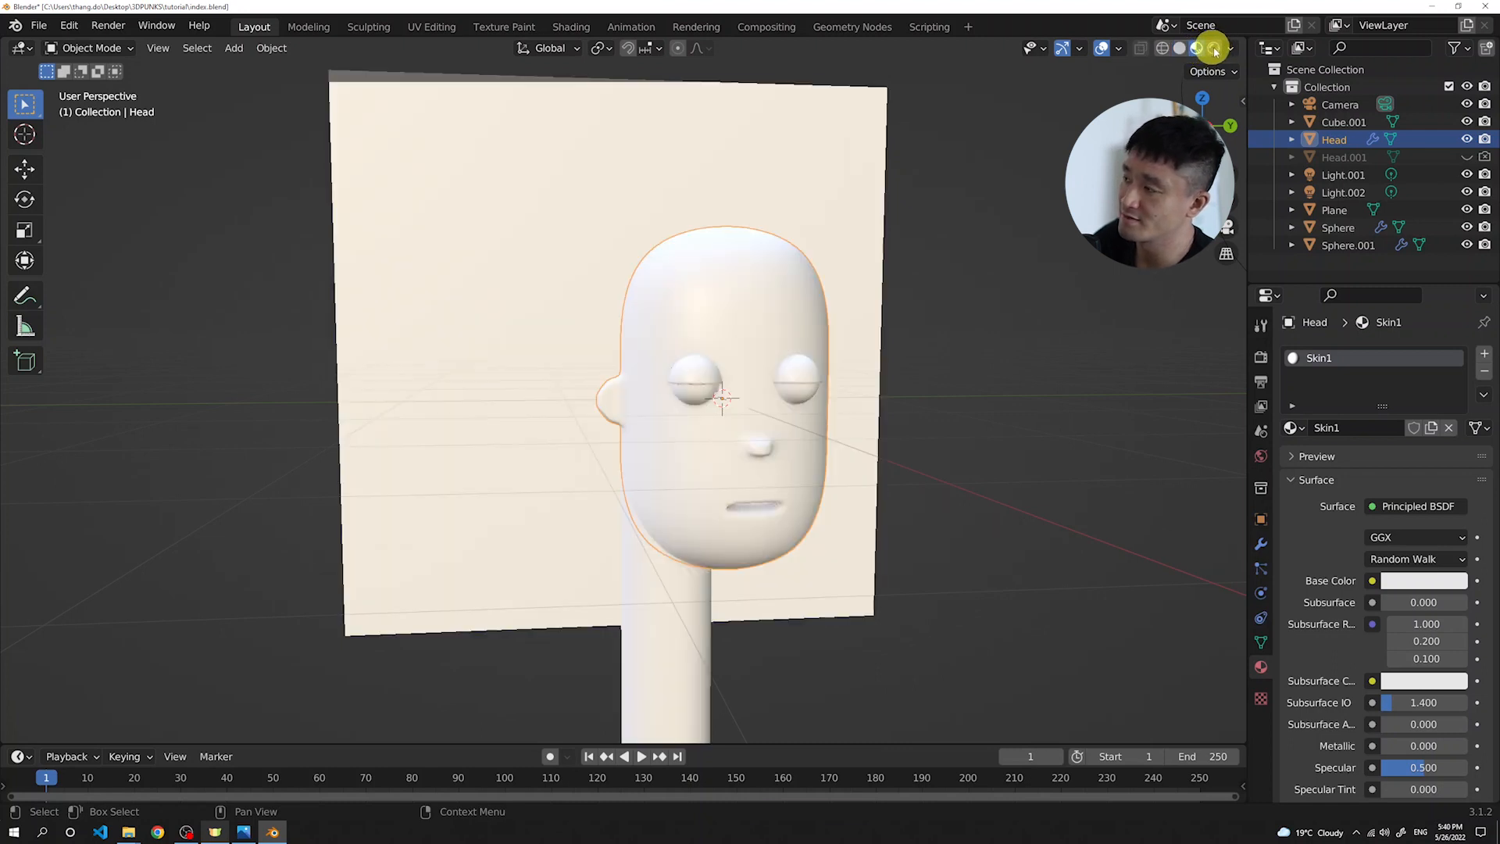
pyautogui.click(1213, 50)
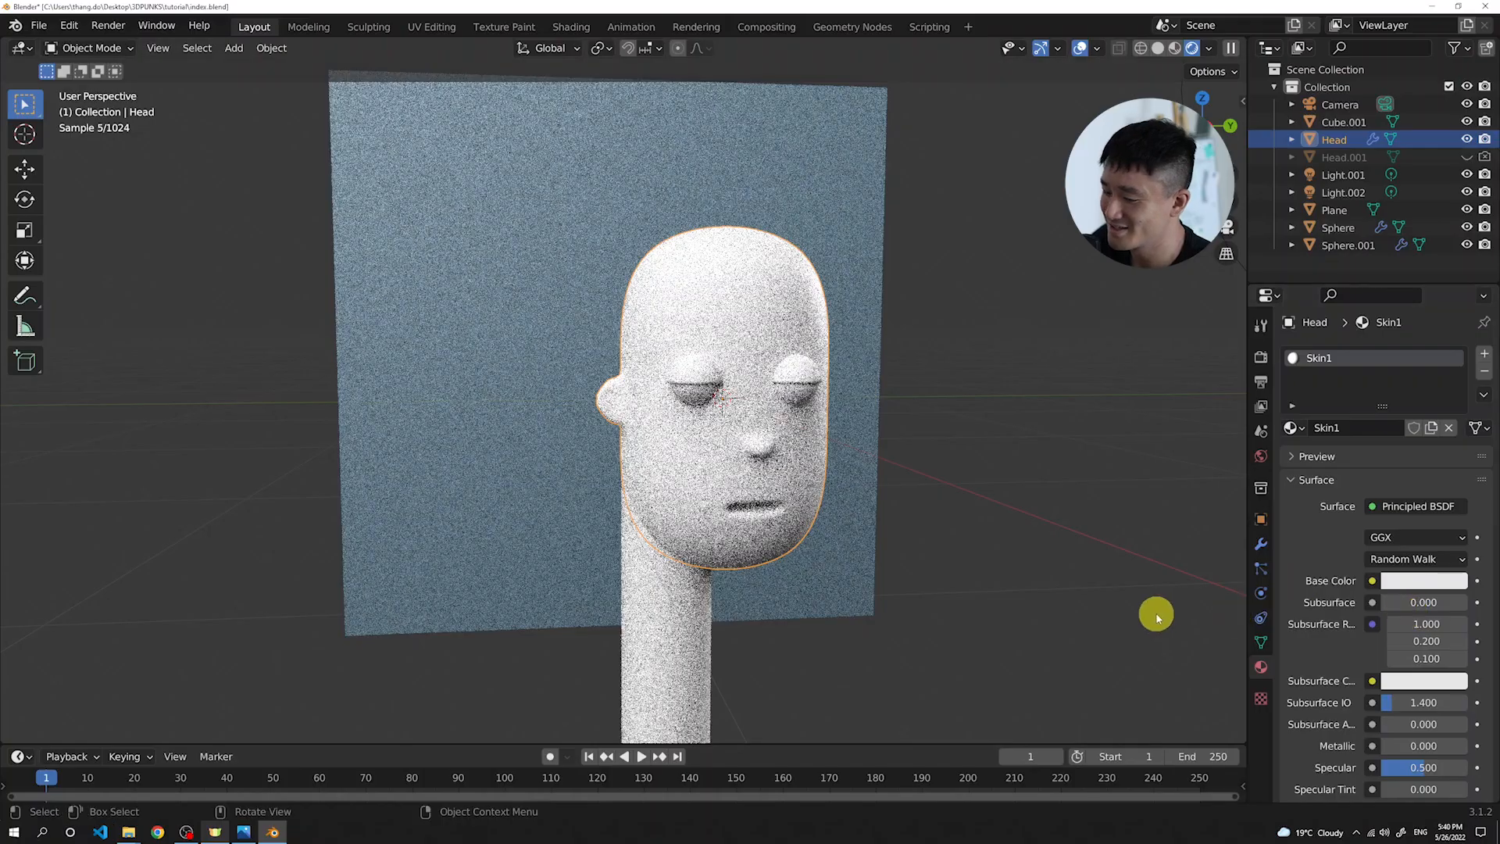
pyautogui.click(1417, 584)
pyautogui.moveTo(1395, 468); pyautogui.dragTo(1372, 405)
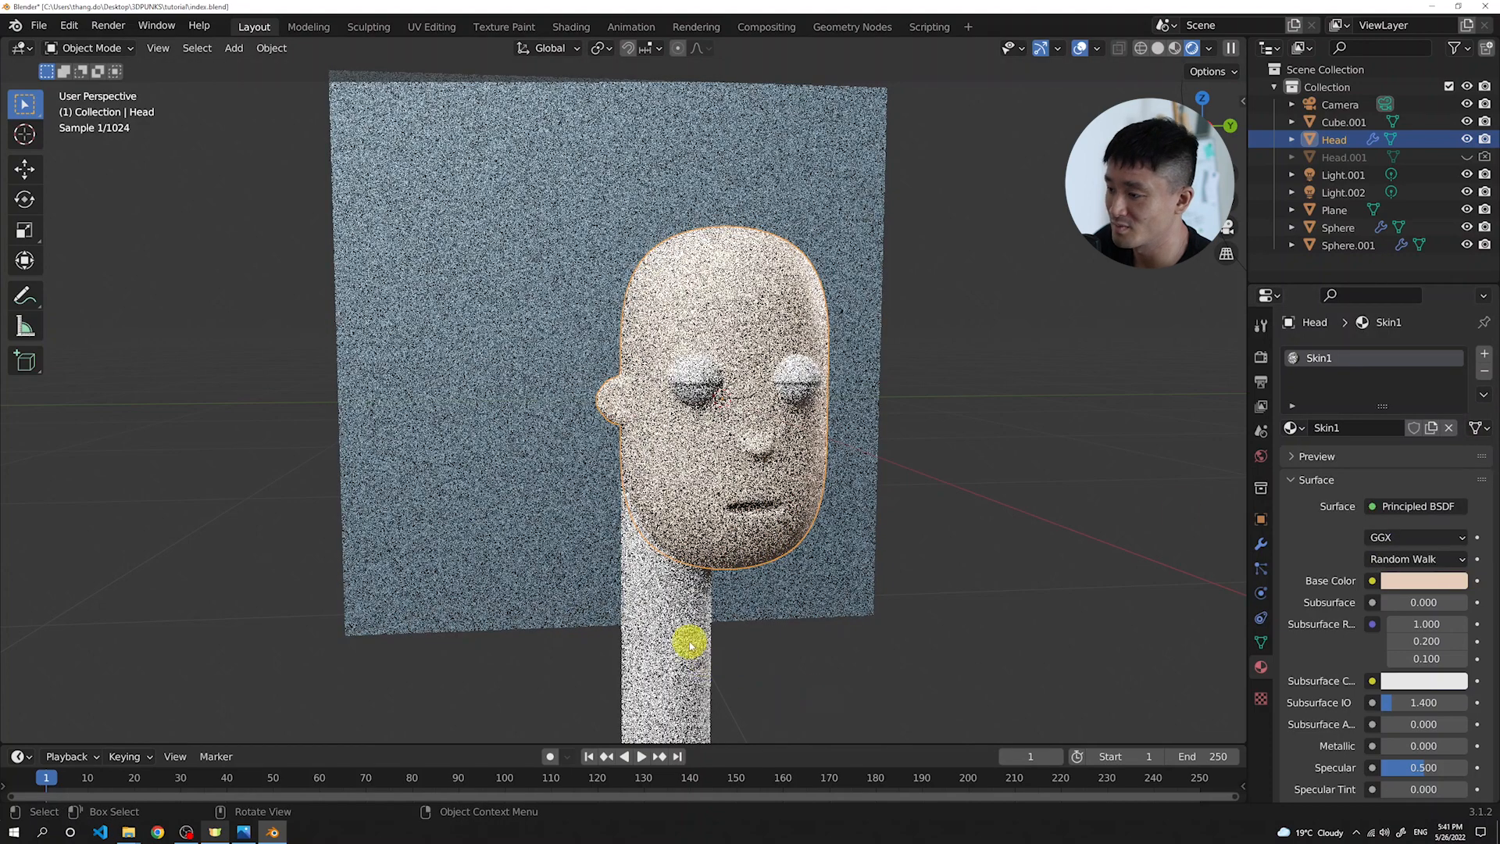
# Assign the existing Skin1 material to the neck object Cube.001
pyautogui.click(664, 622)
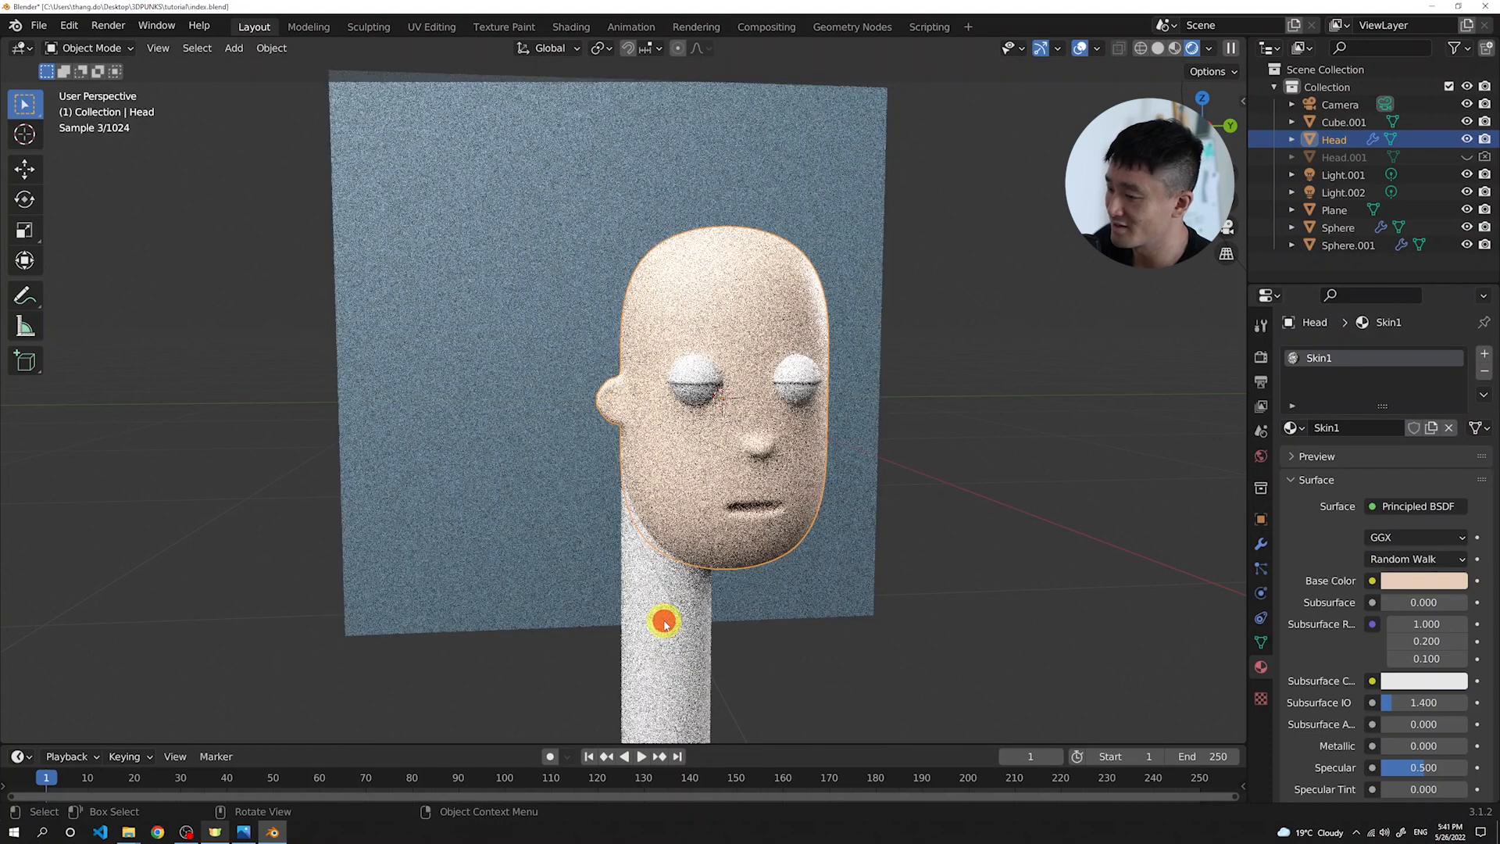
pyautogui.click(1294, 427)
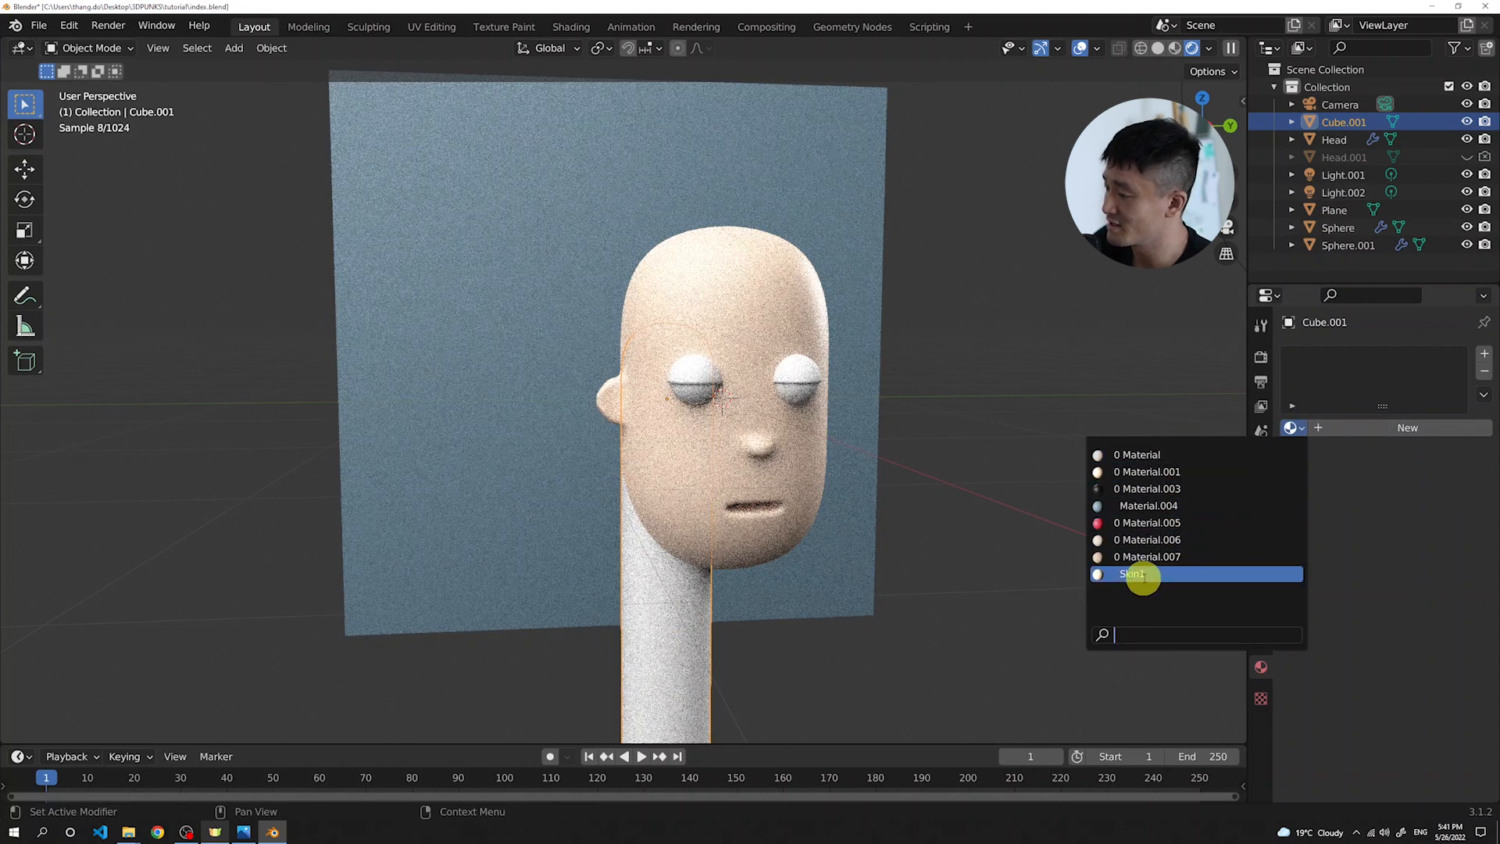
pyautogui.click(1142, 575)
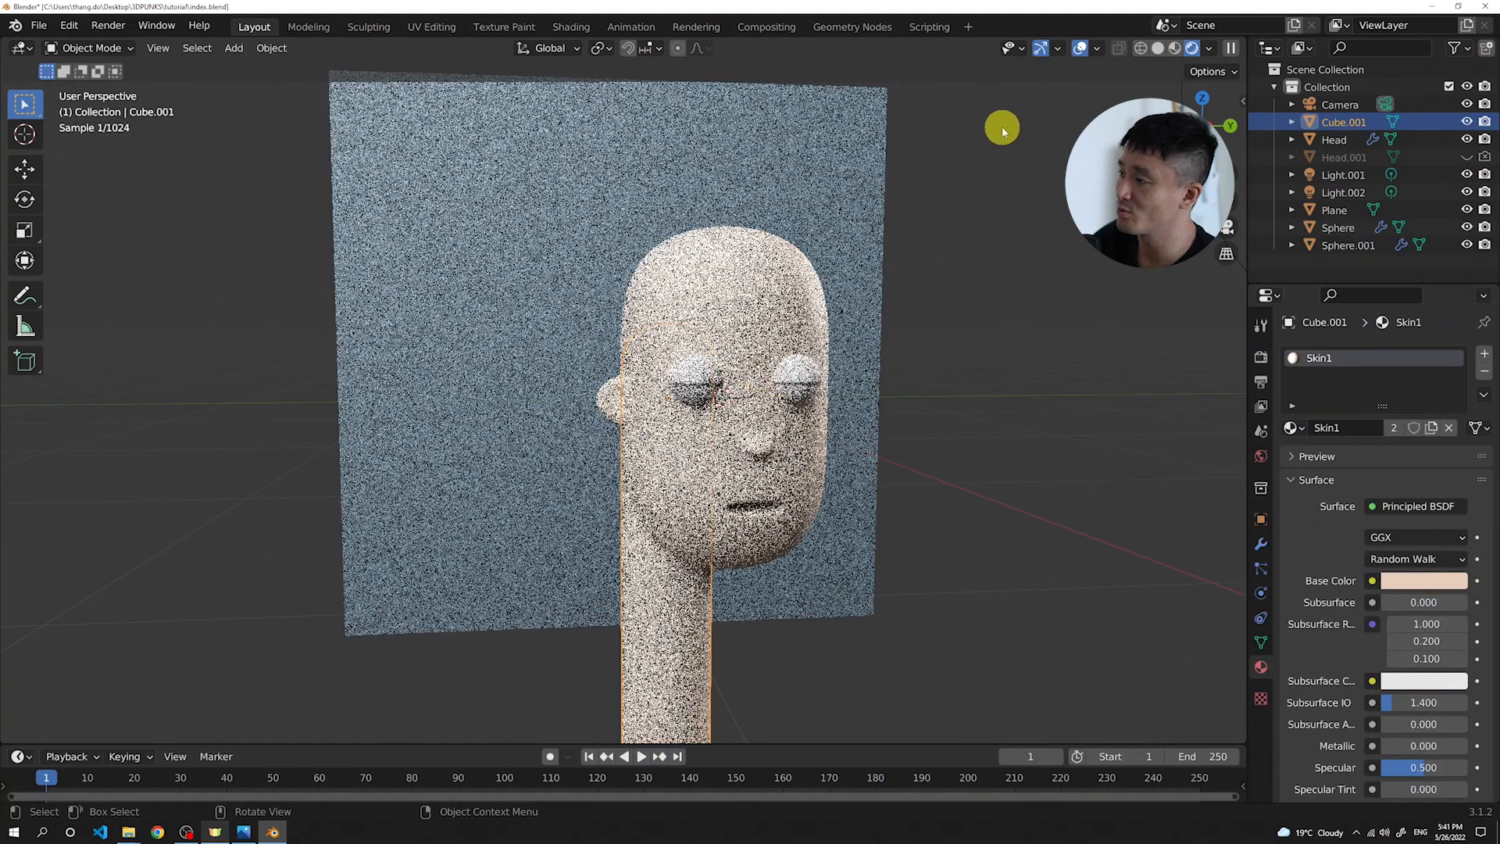
# Return the viewport to solid shading and assign the Skin1 material to the eyelids (Sphere.001)
pyautogui.click(1159, 48)
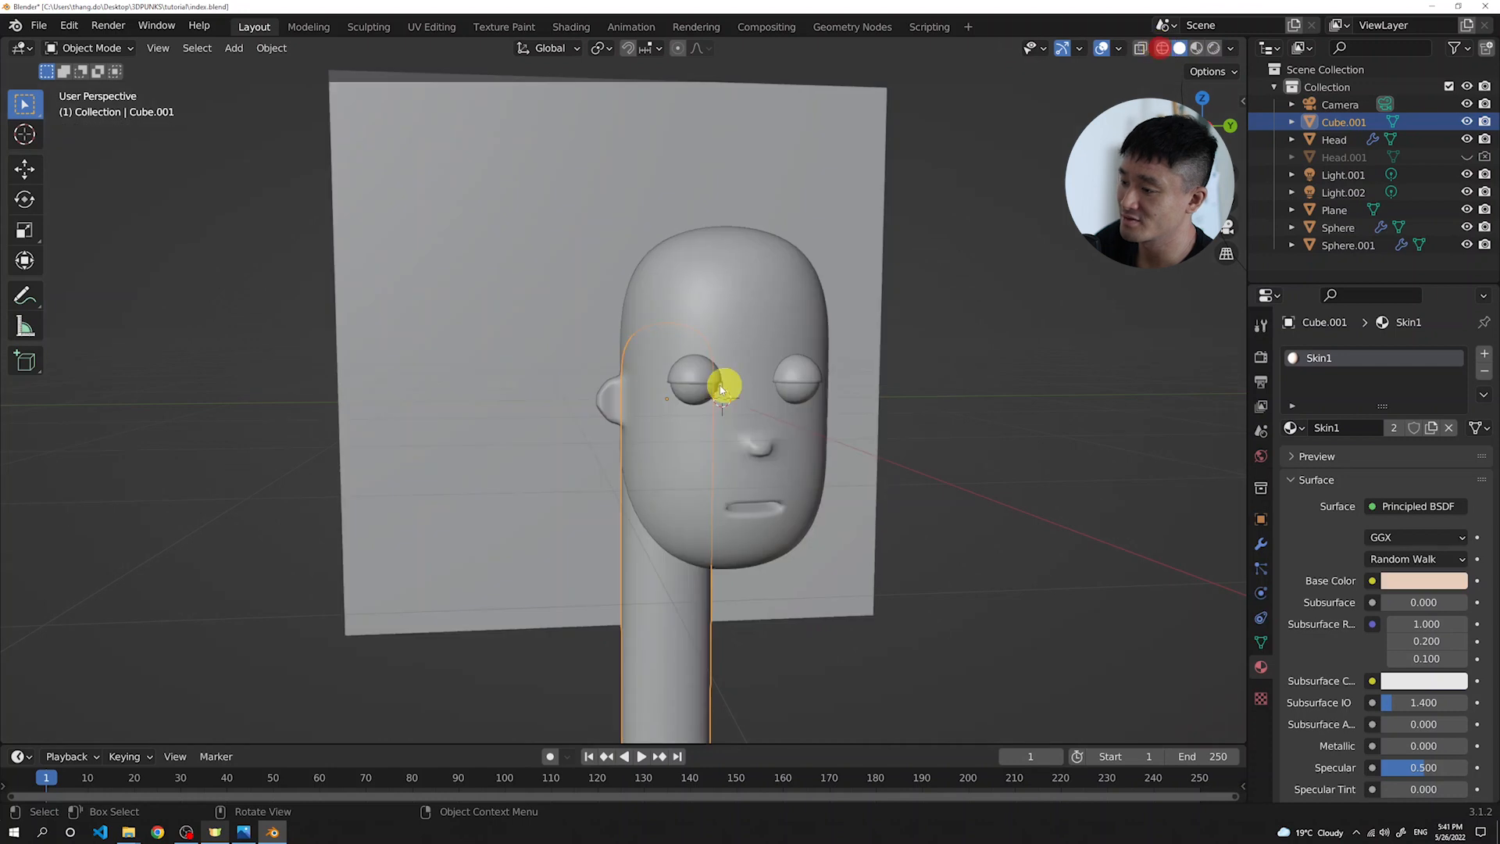
pyautogui.scroll(1, 719, 386)
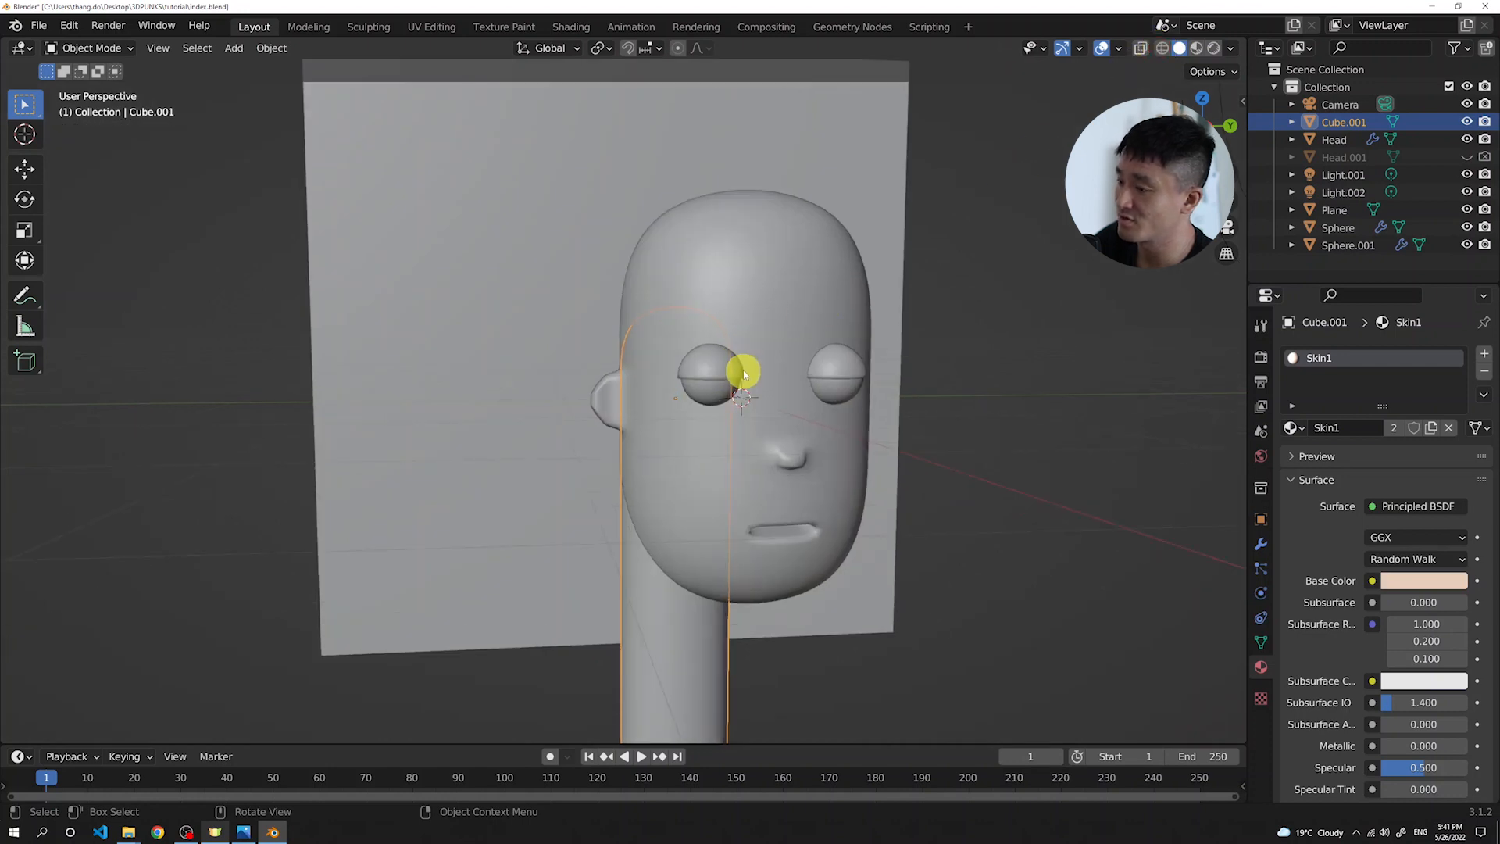
pyautogui.click(735, 369)
pyautogui.click(1292, 427)
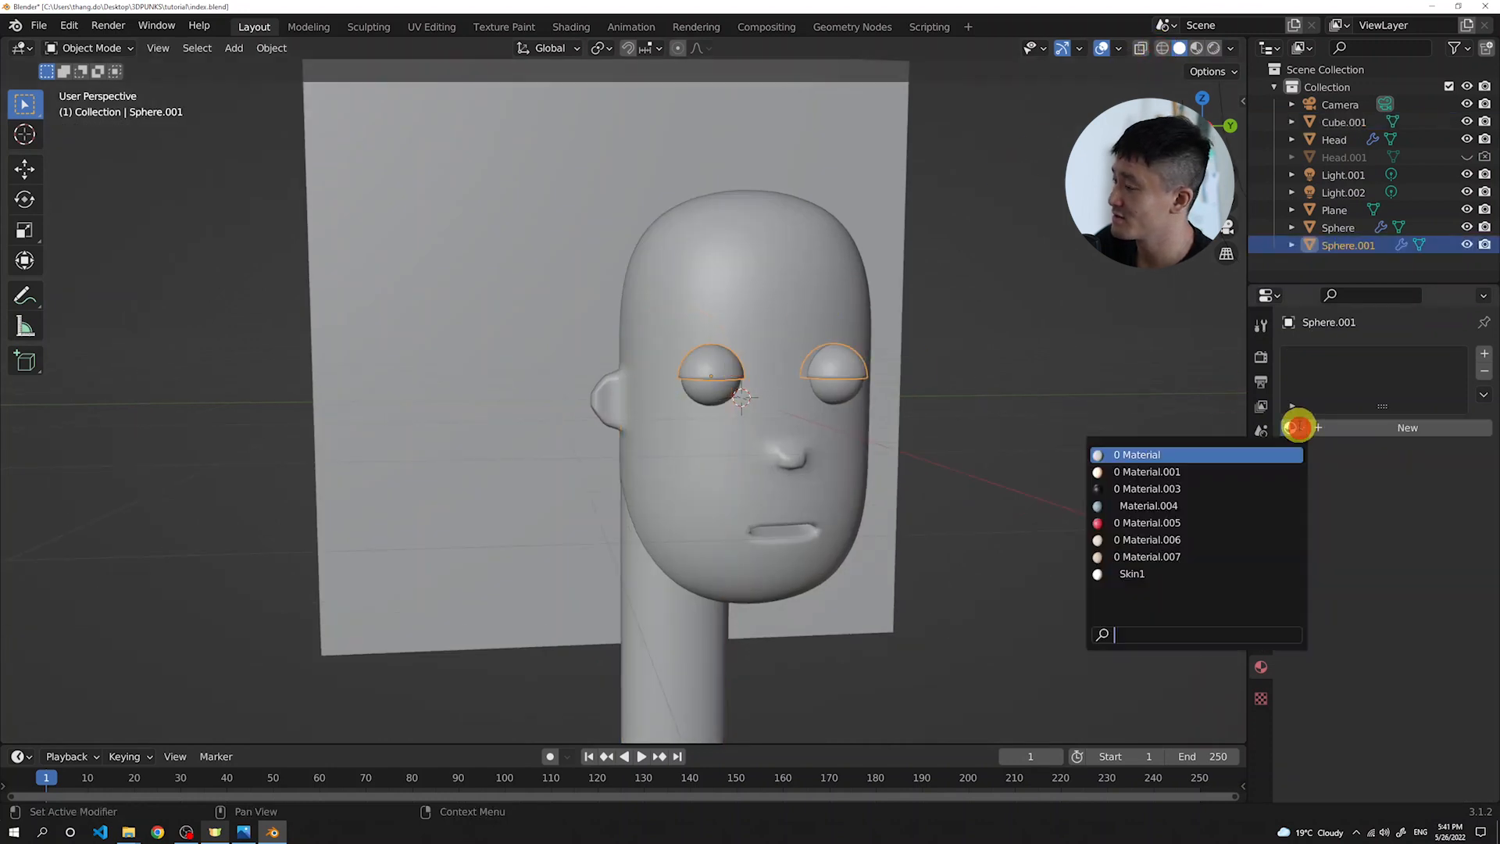
pyautogui.click(1149, 574)
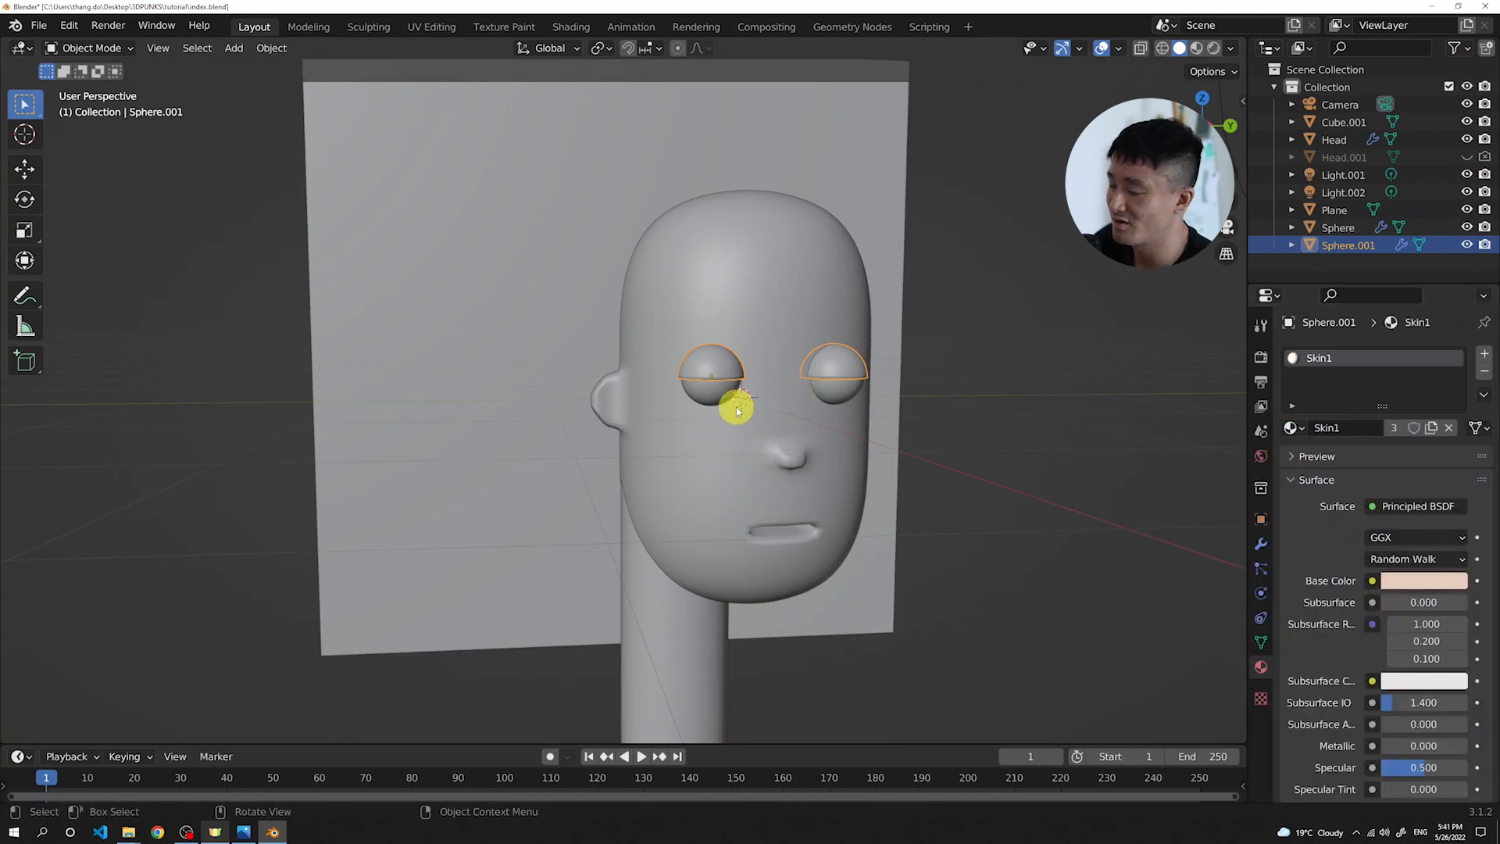
# Select the eyeballs (Sphere) and assign the existing Skin1 material to them
pyautogui.scroll(1, 734, 408)
pyautogui.scroll(1, 738, 388)
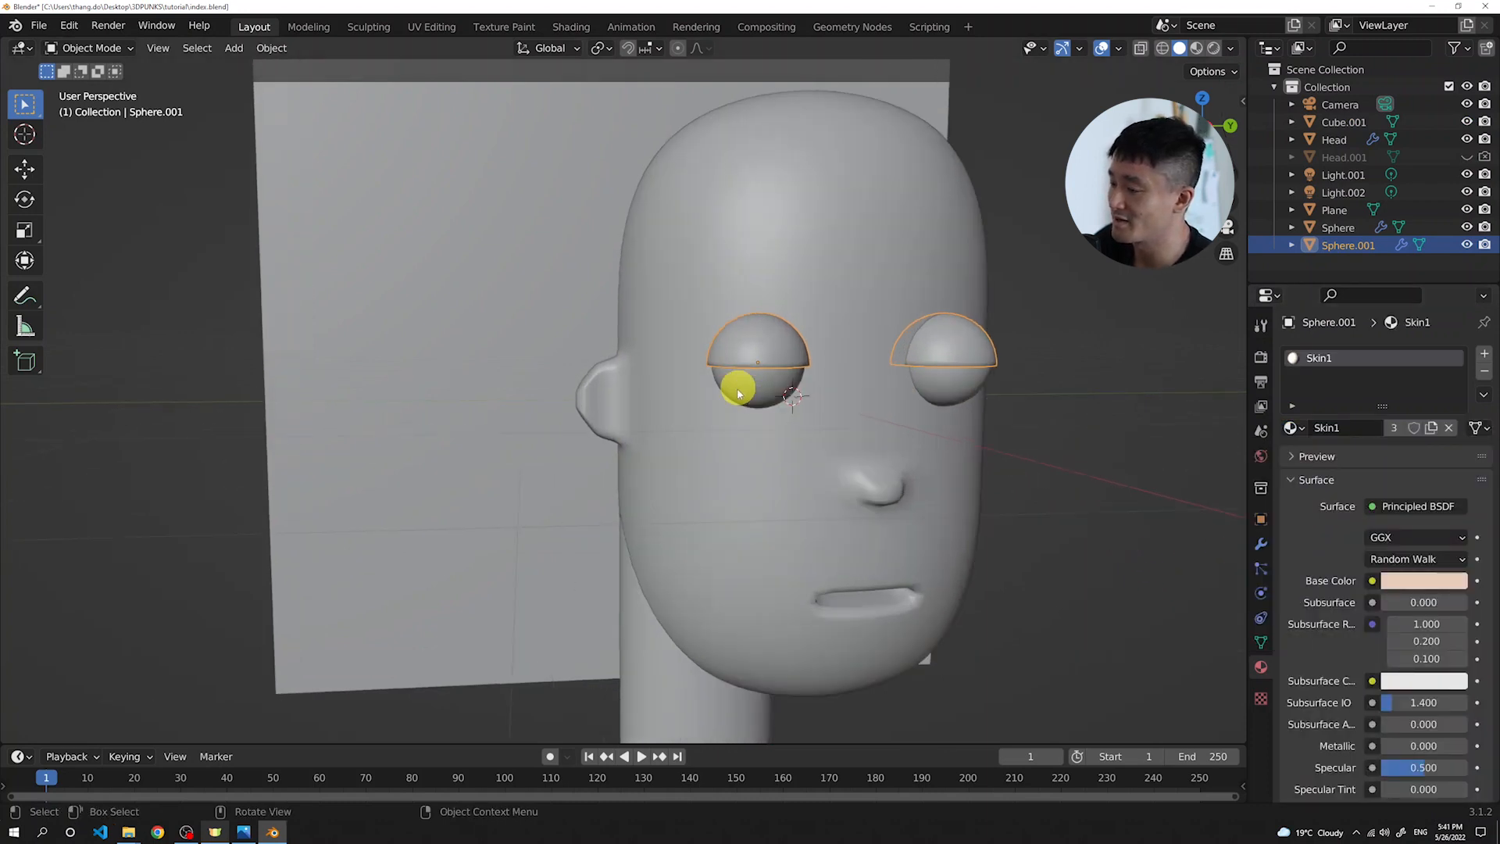
pyautogui.keyDown('shift'); pyautogui.moveTo(822, 378); pyautogui.dragTo(769, 377, button='middle'); pyautogui.keyUp('shift')
pyautogui.click(655, 382)
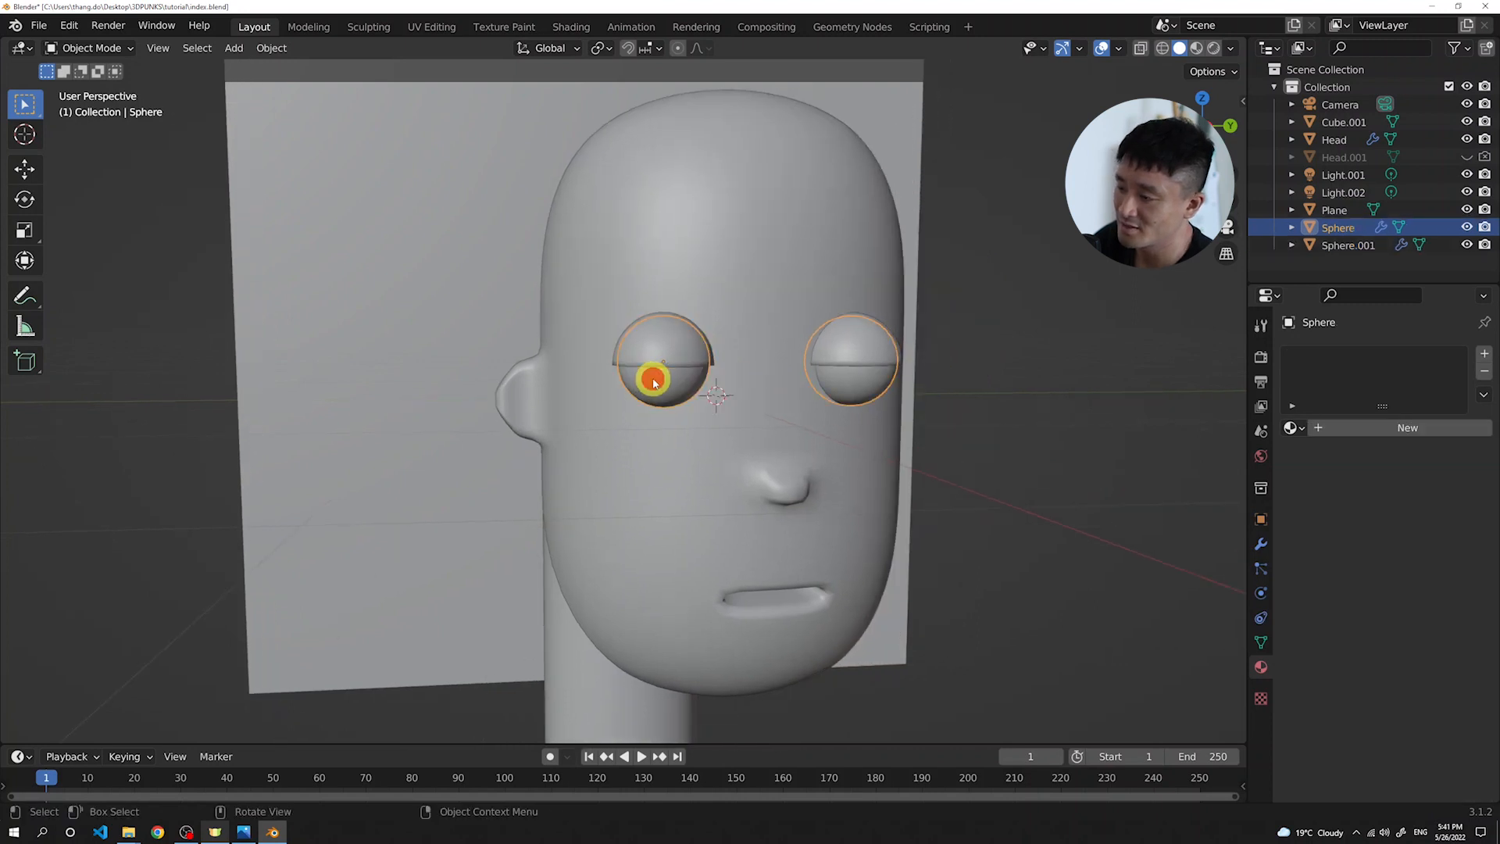
pyautogui.scroll(1, 793, 382)
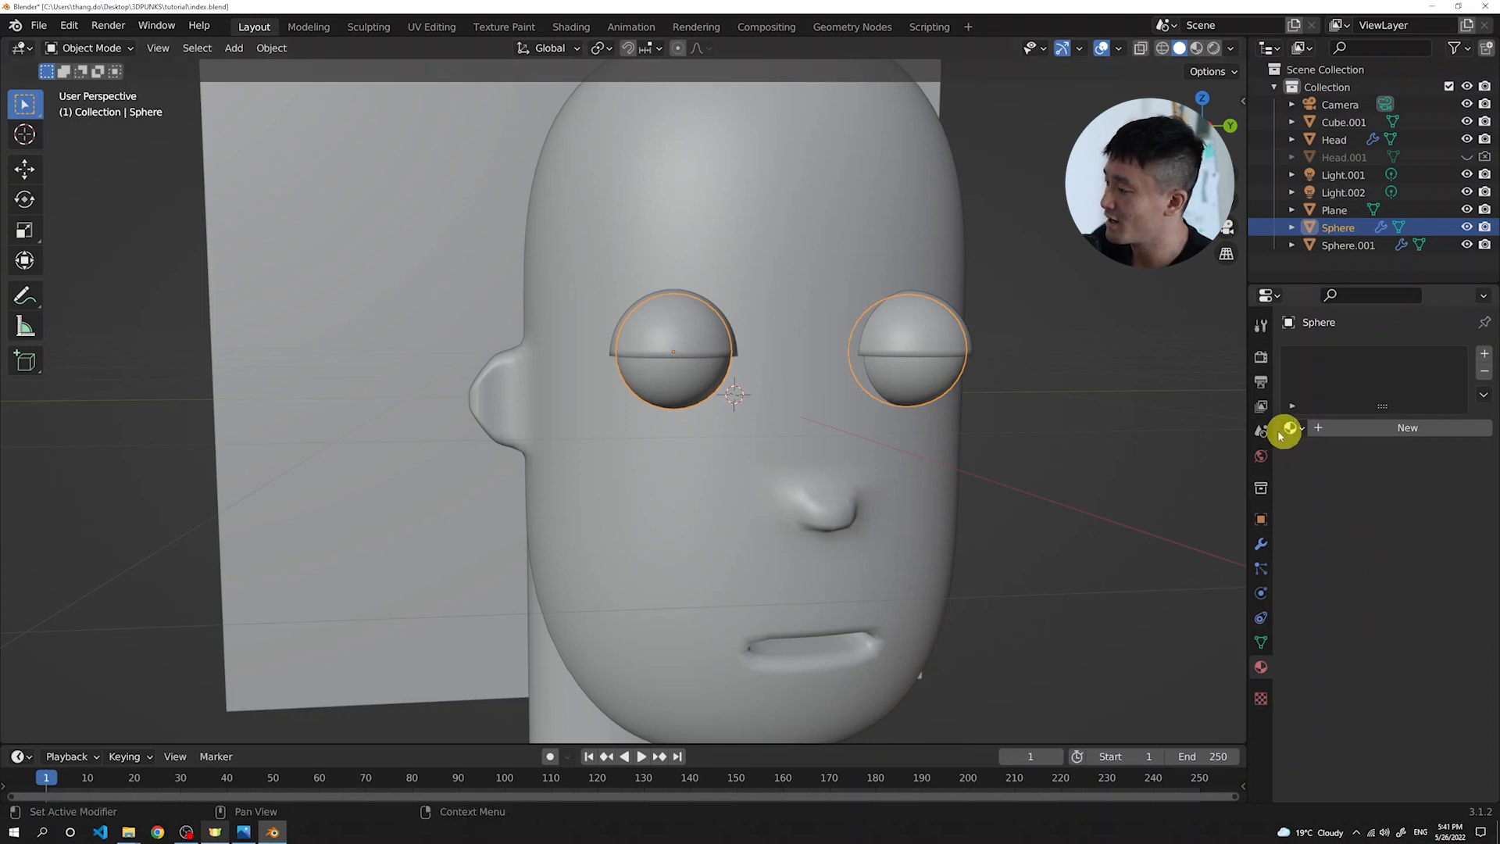
pyautogui.click(1290, 429)
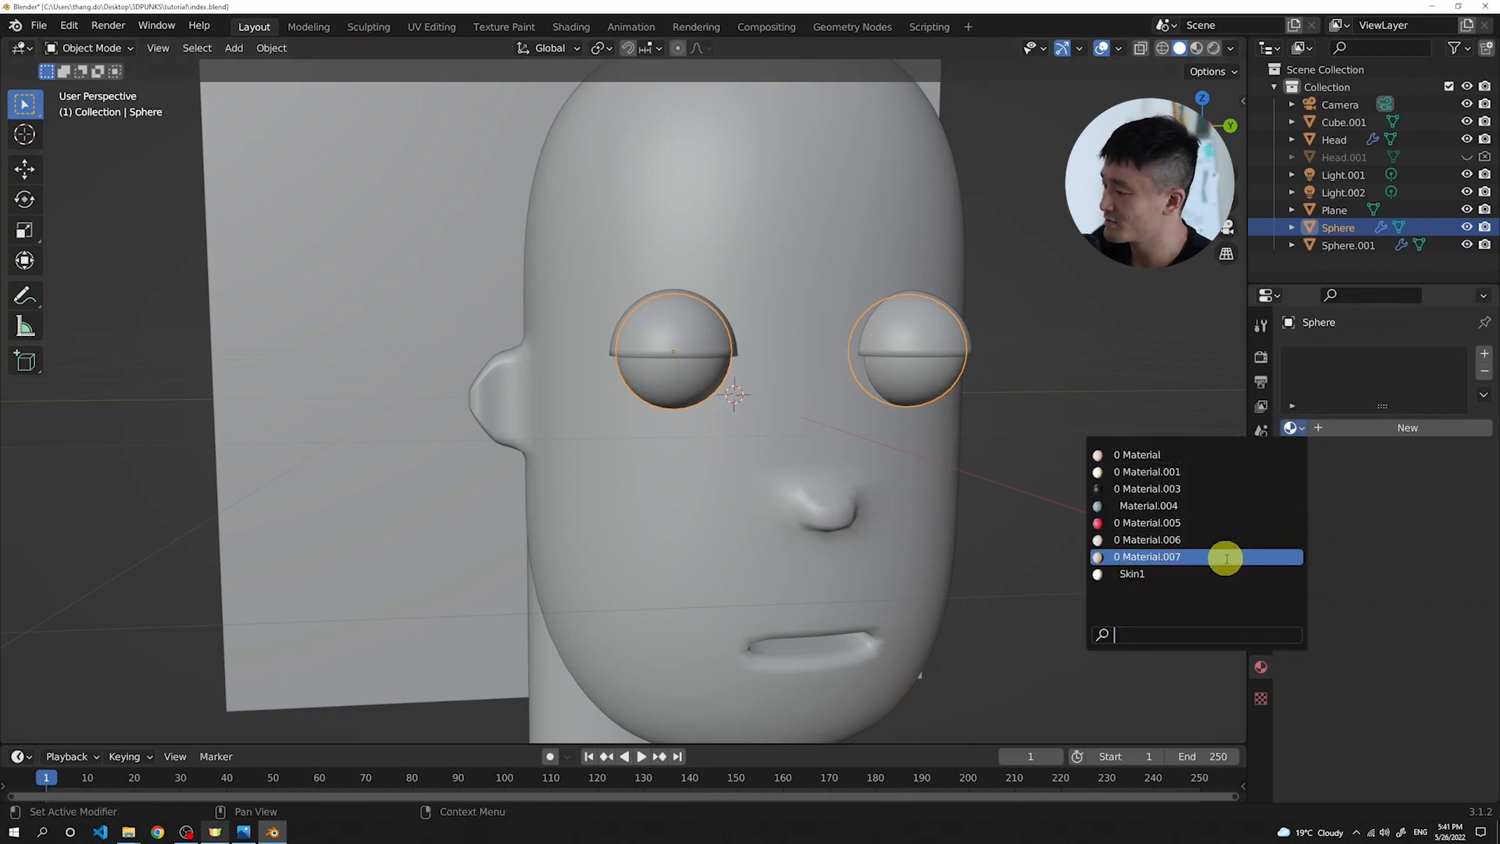
pyautogui.click(1417, 477)
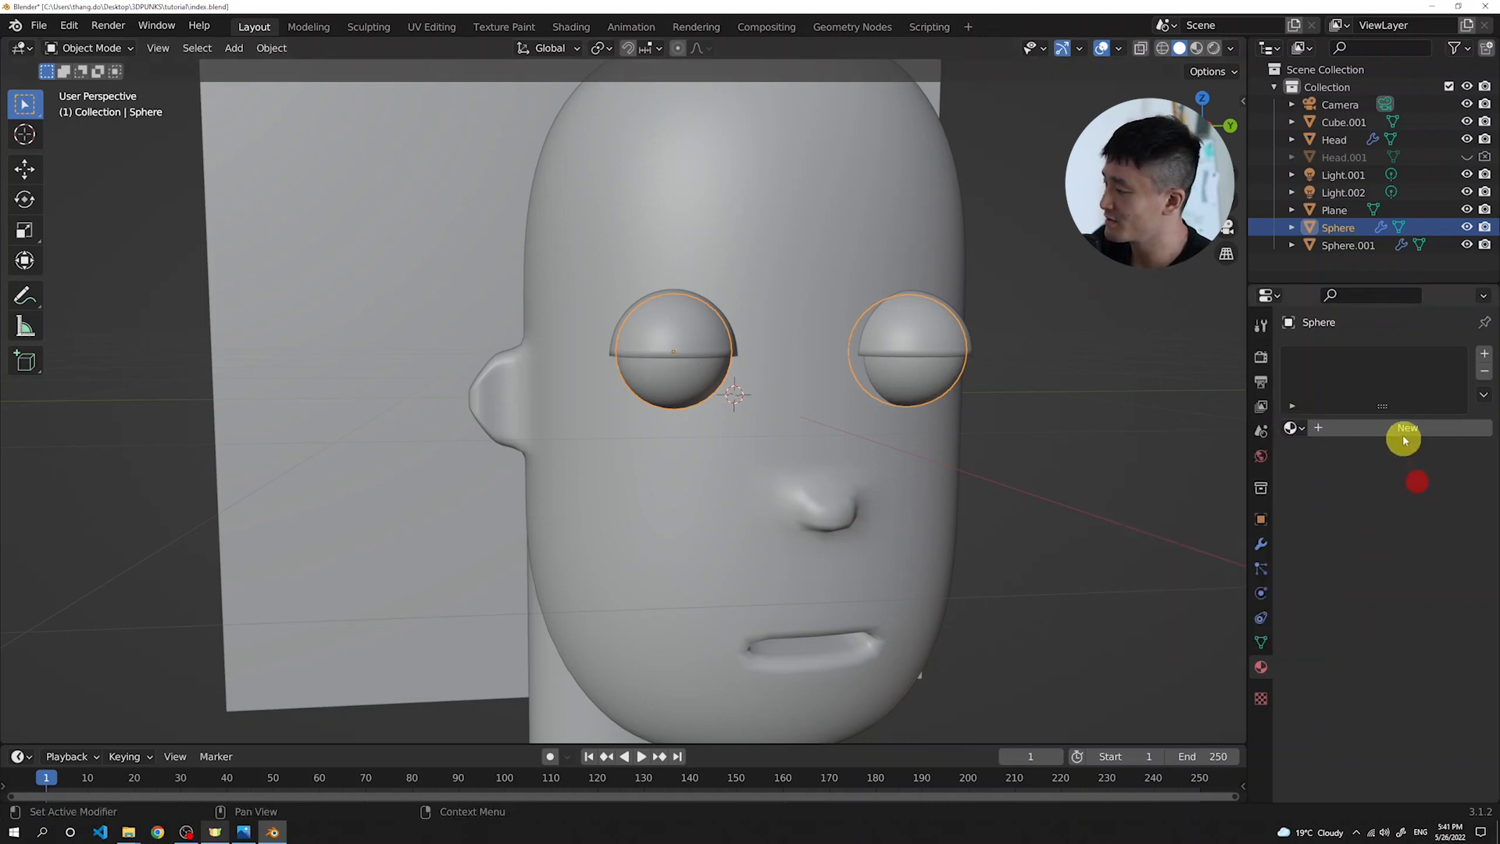
pyautogui.click(1297, 429)
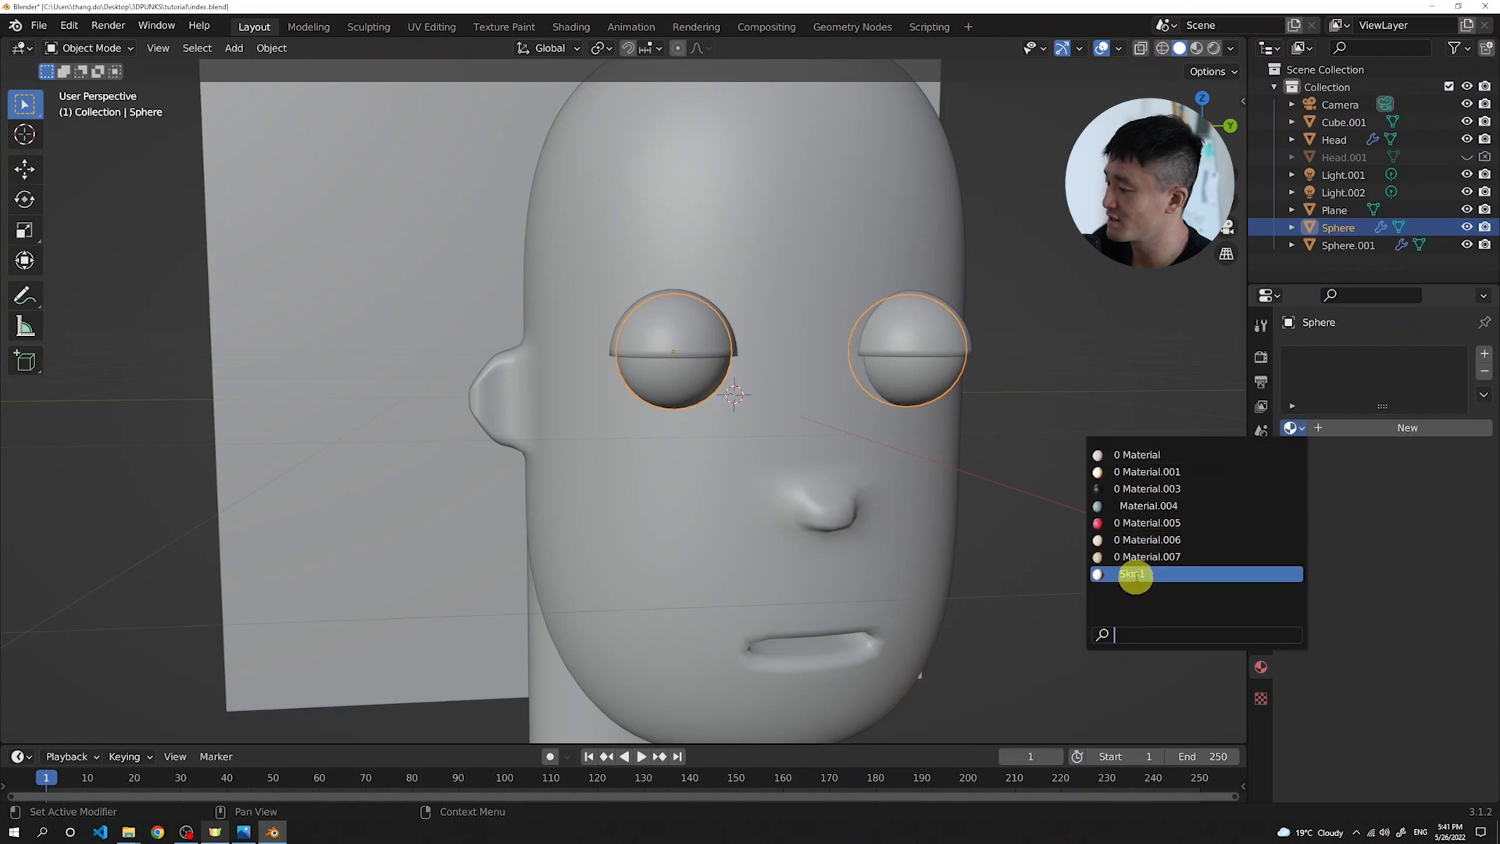
pyautogui.click(1134, 575)
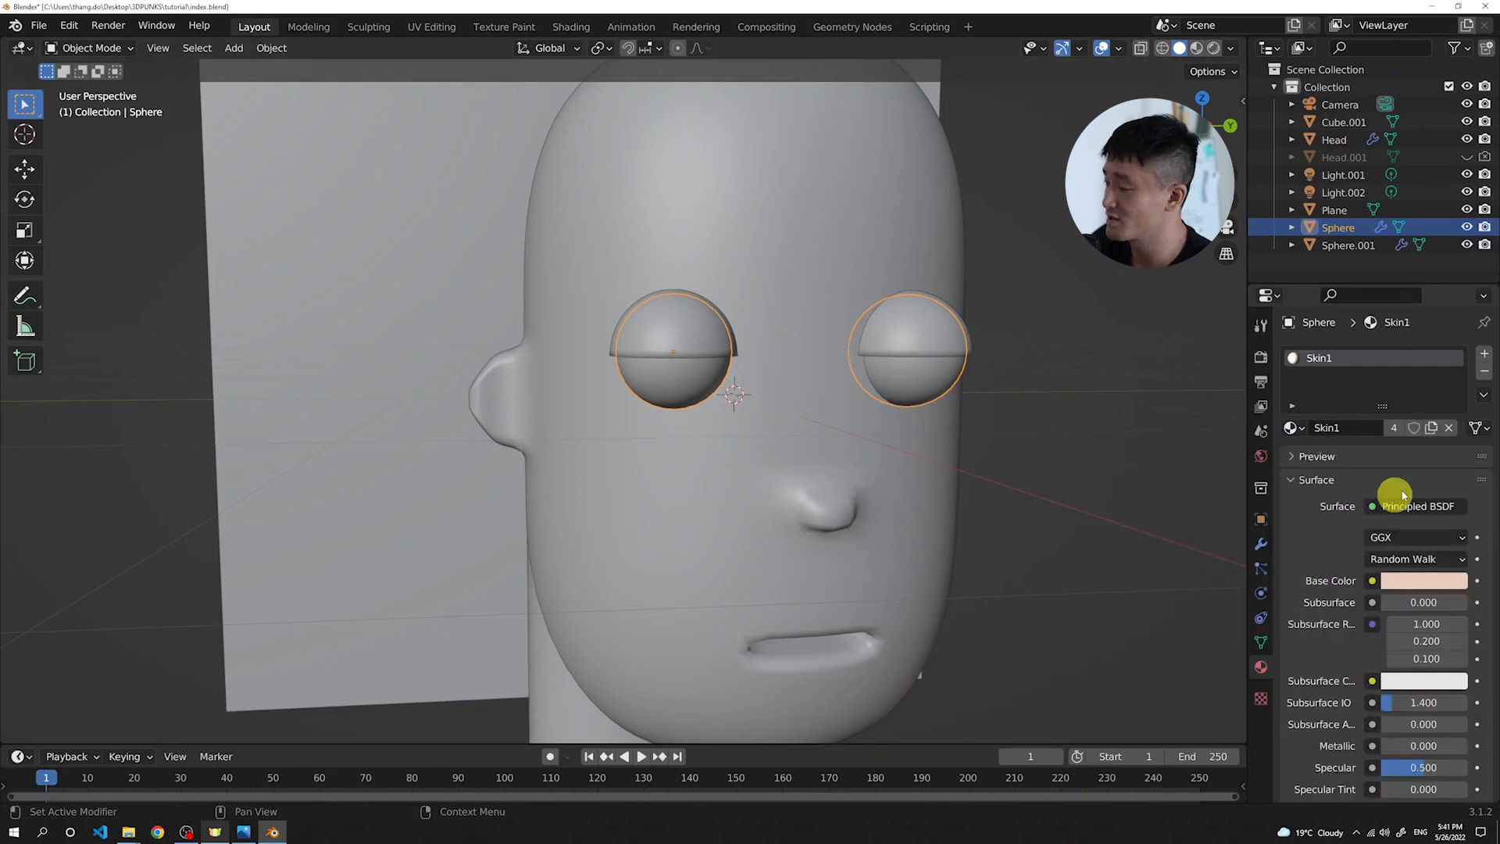
# Duplicate the eyeballs' Skin1 material as an independent copy and name it Eyes1
pyautogui.click(1434, 428)
pyautogui.doubleClick(1363, 429)
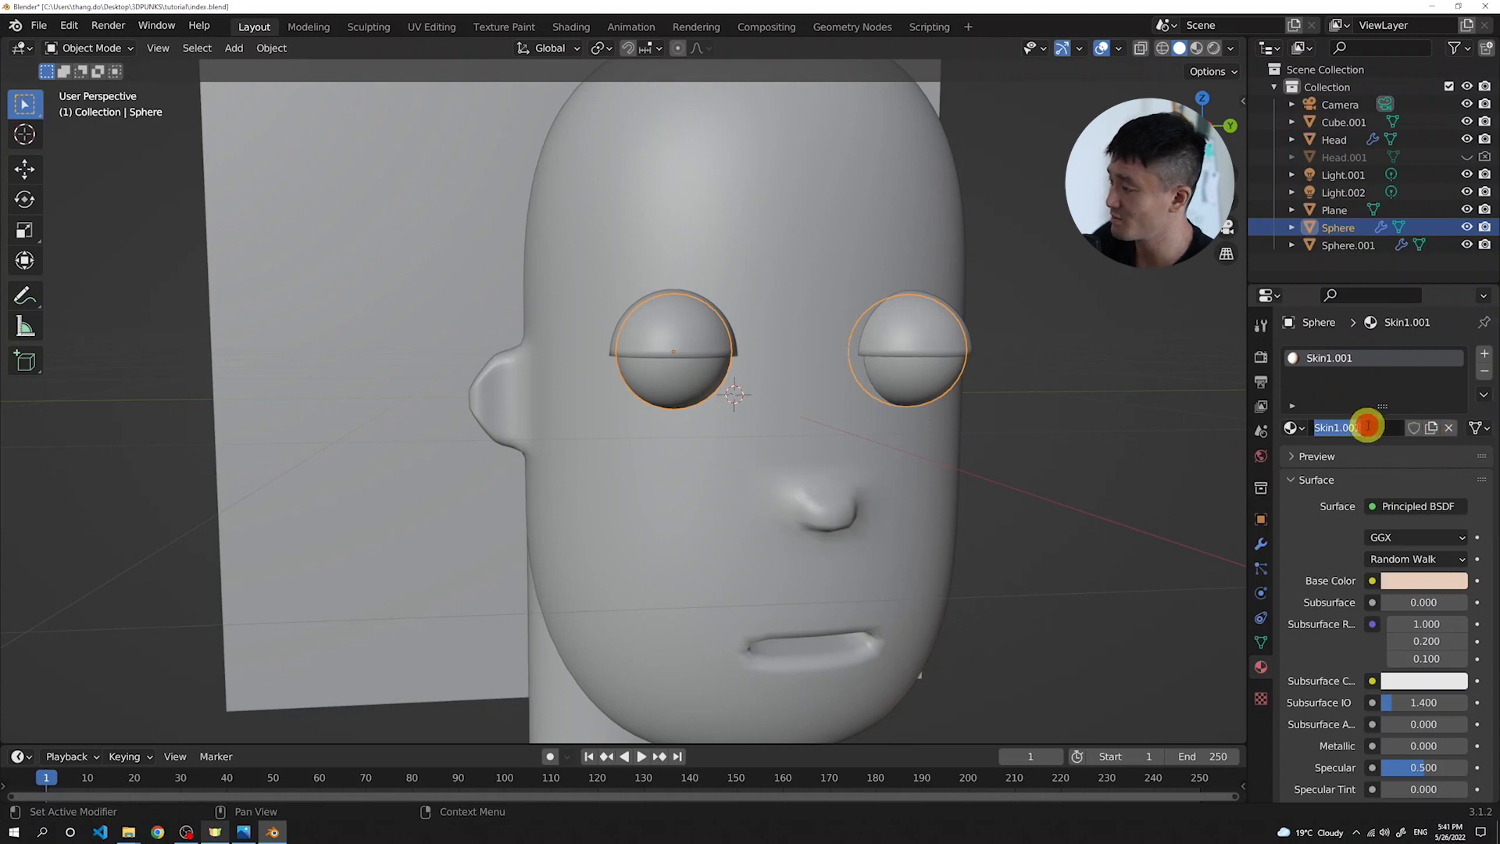
pyautogui.write('Ey')
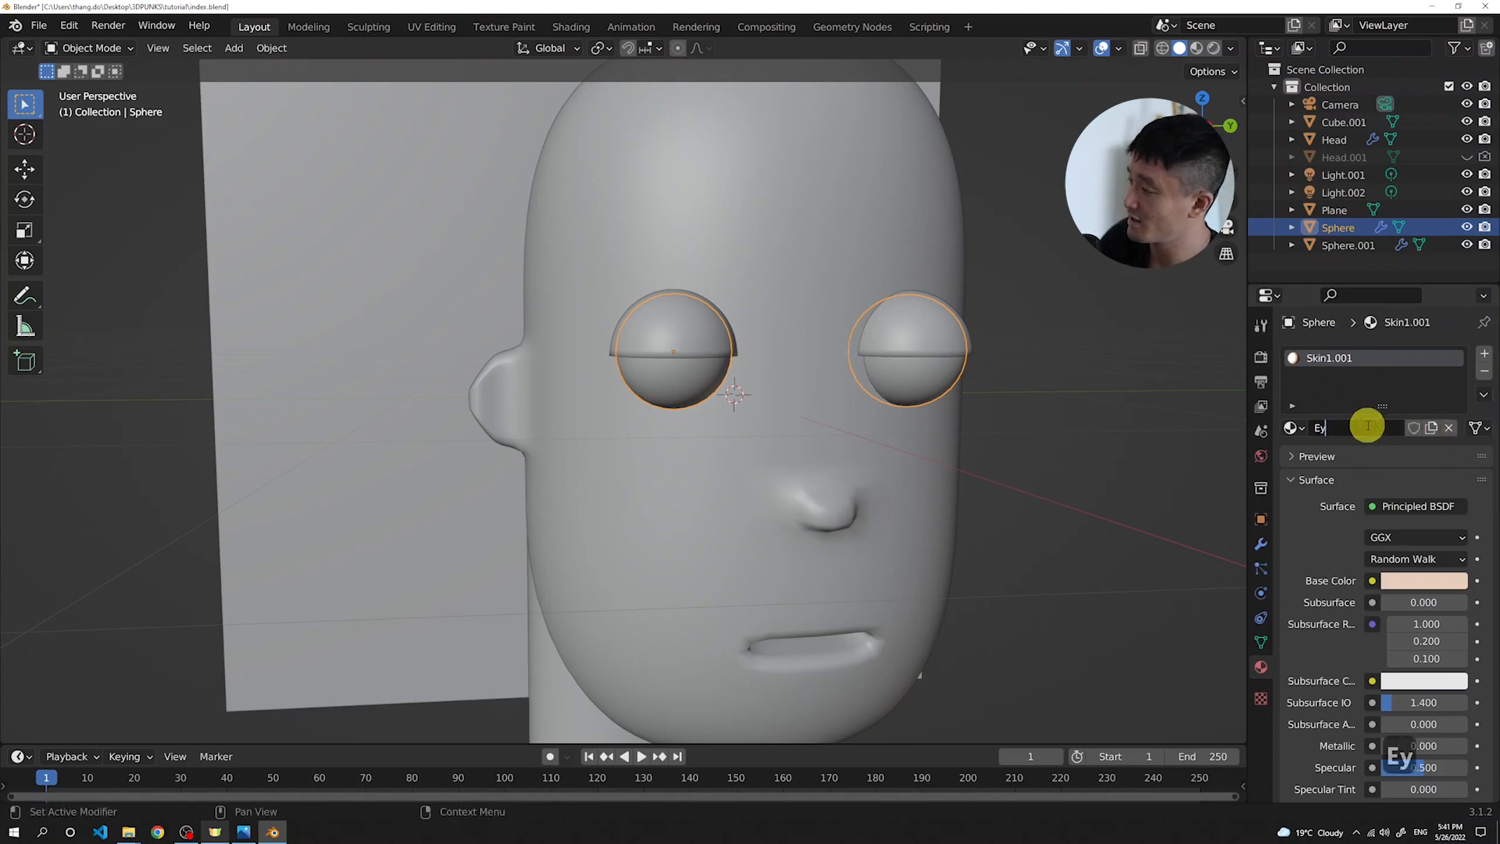
pyautogui.write('es')
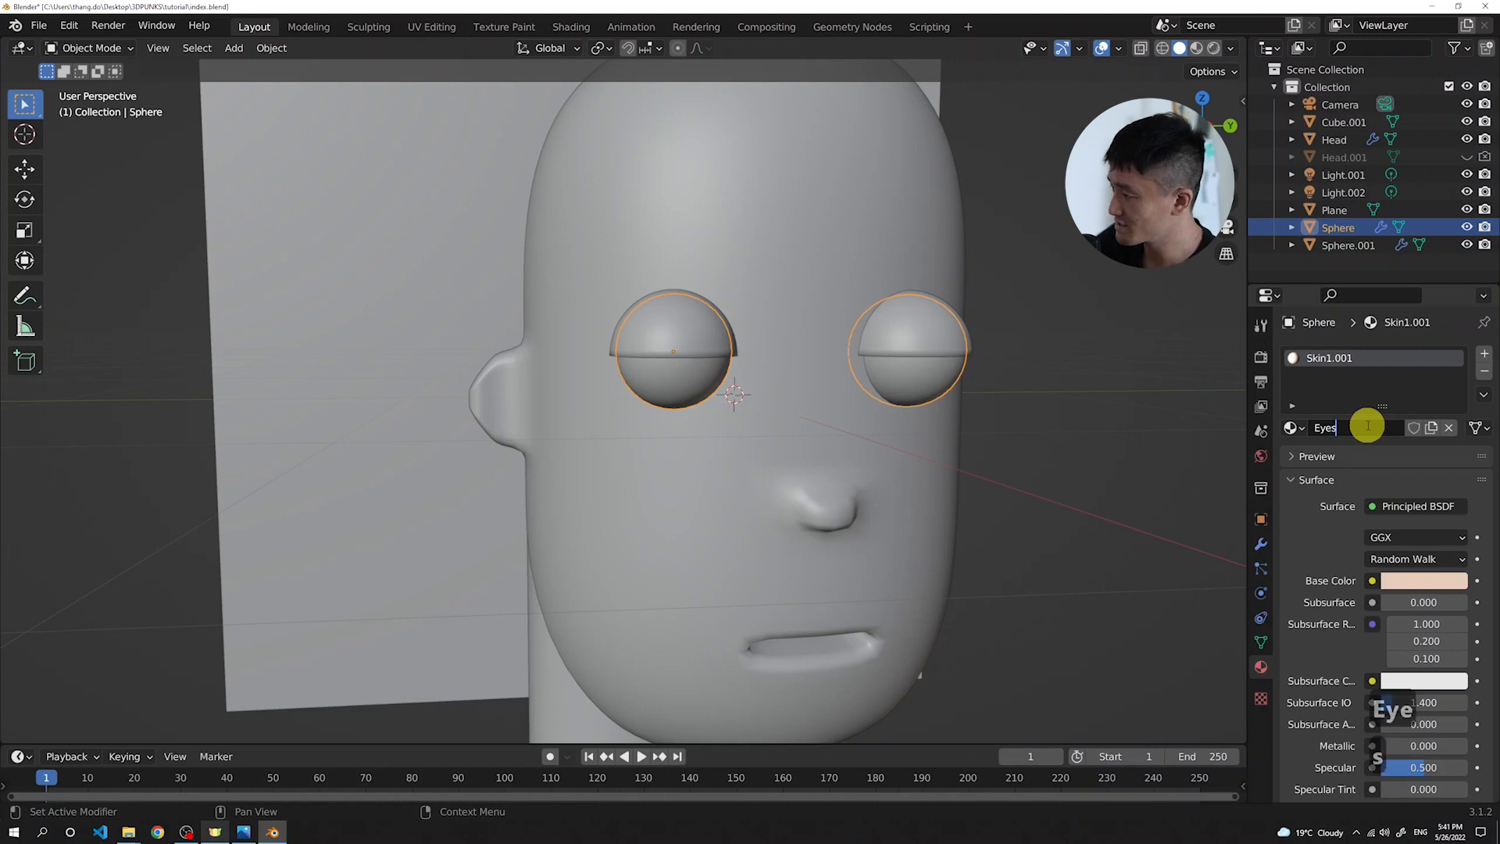
pyautogui.write('1')
pyautogui.press('Return')
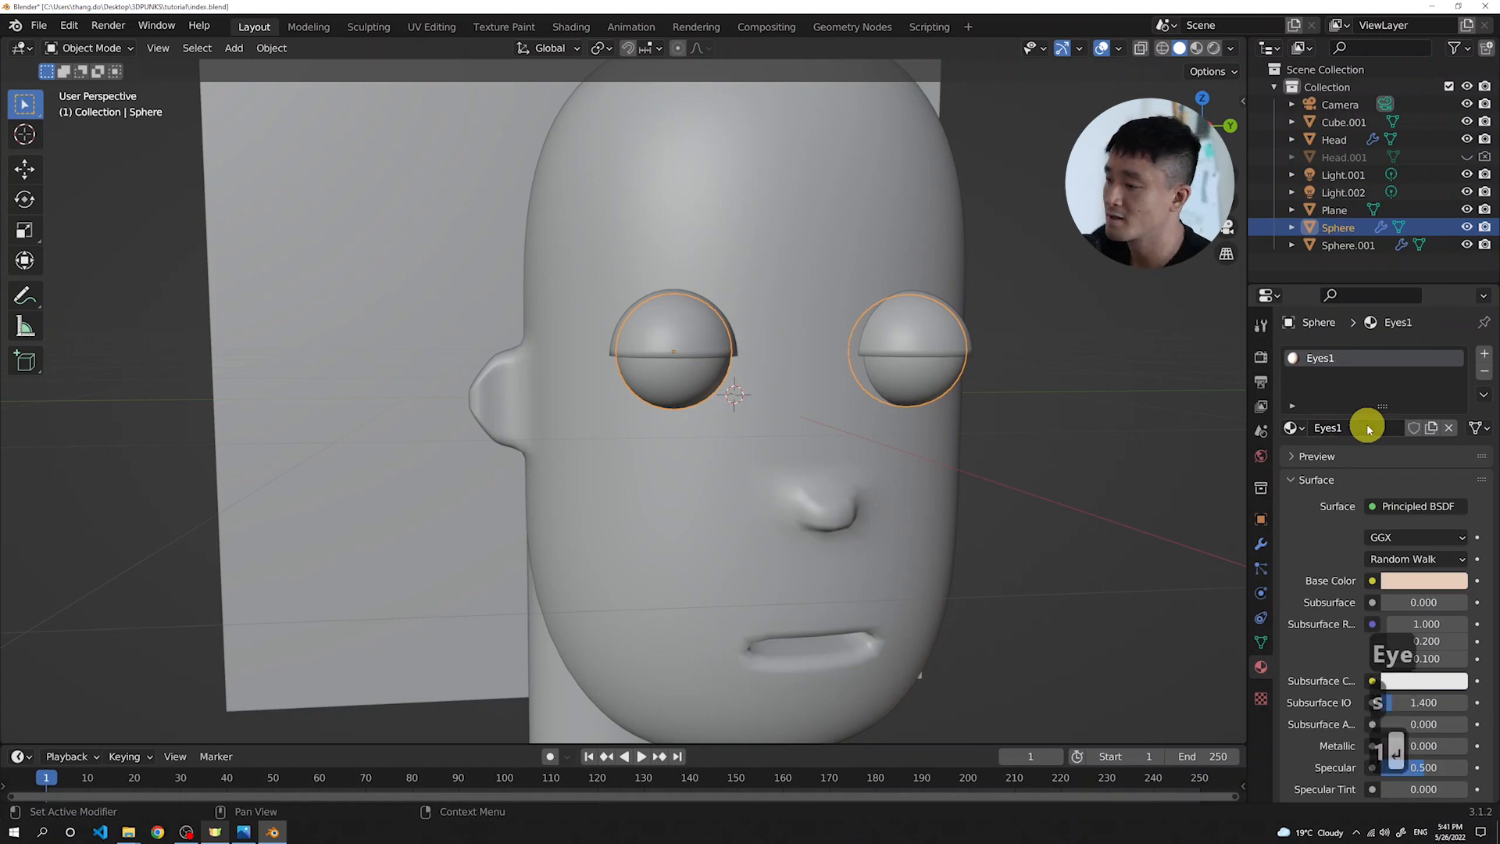
# Set Eyes1's base color to a slightly lighter peach and enter Edit Mode on the eyeball mesh
pyautogui.click(1436, 582)
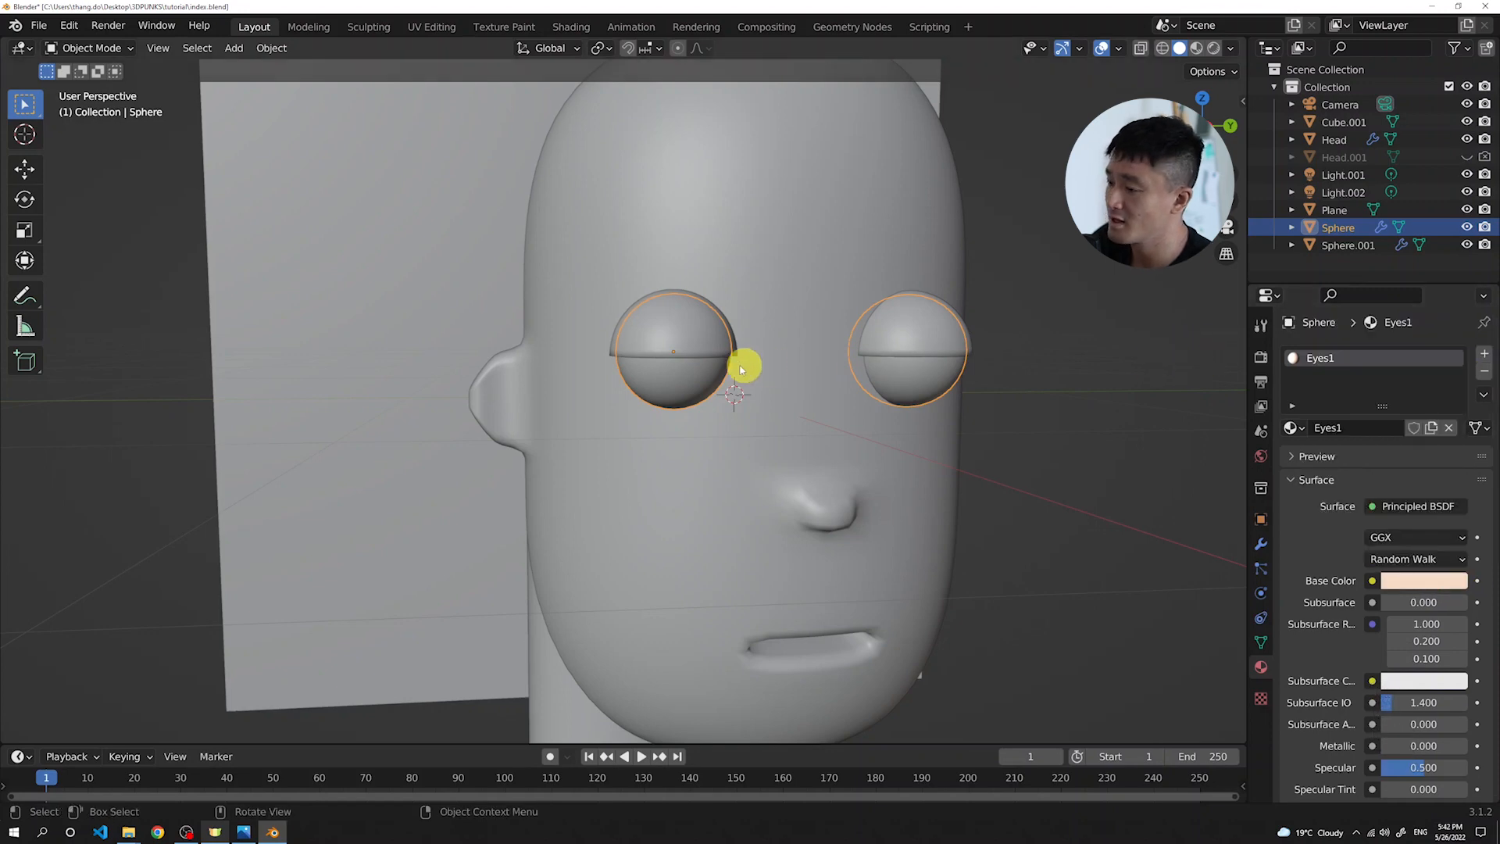
pyautogui.scroll(2, 742, 367)
pyautogui.press('Tab')
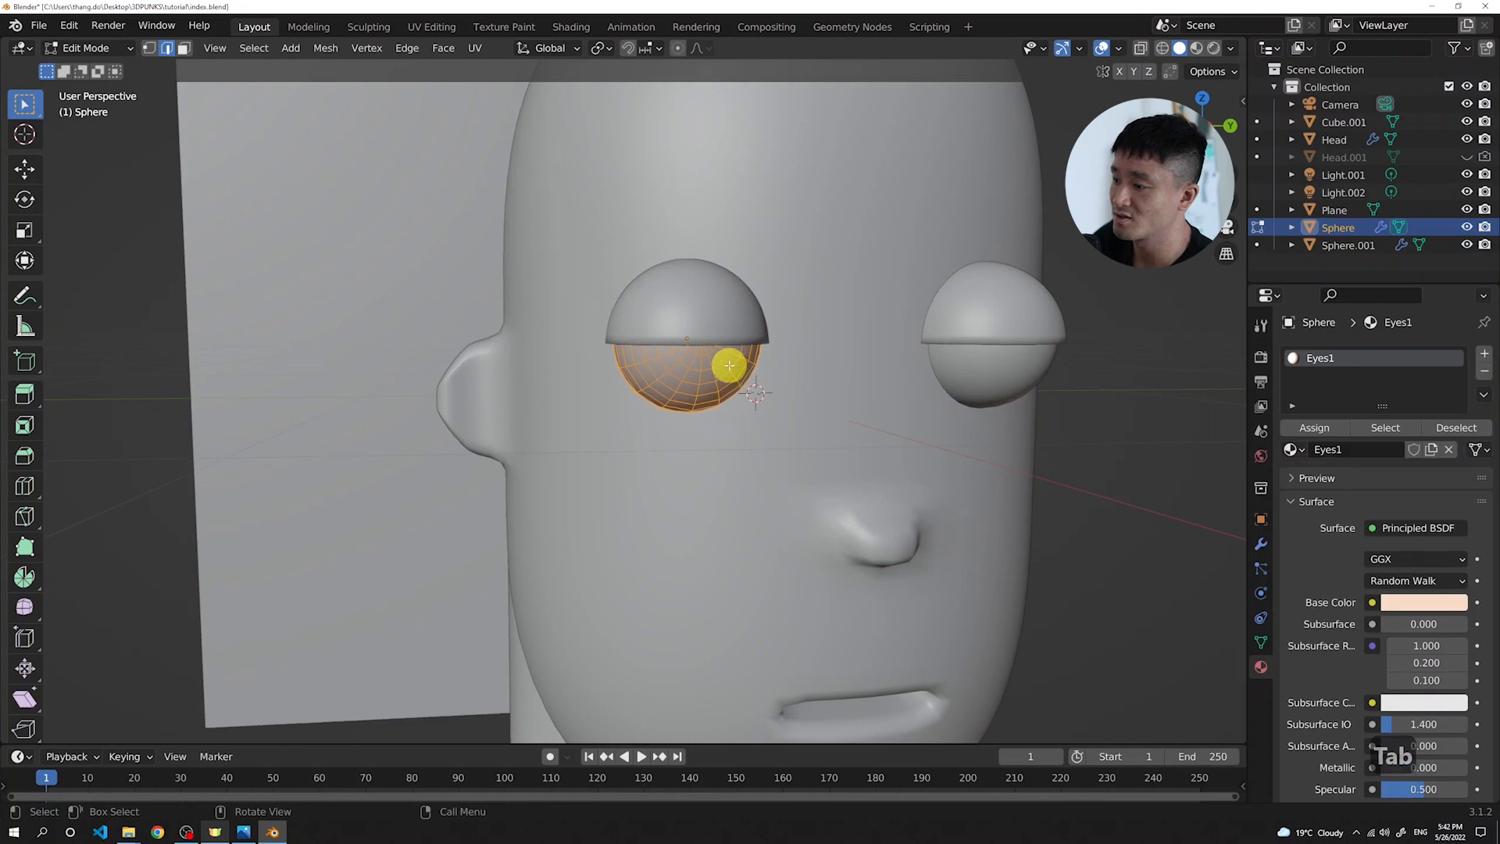
pyautogui.scroll(2, 734, 359)
pyautogui.scroll(3, 740, 361)
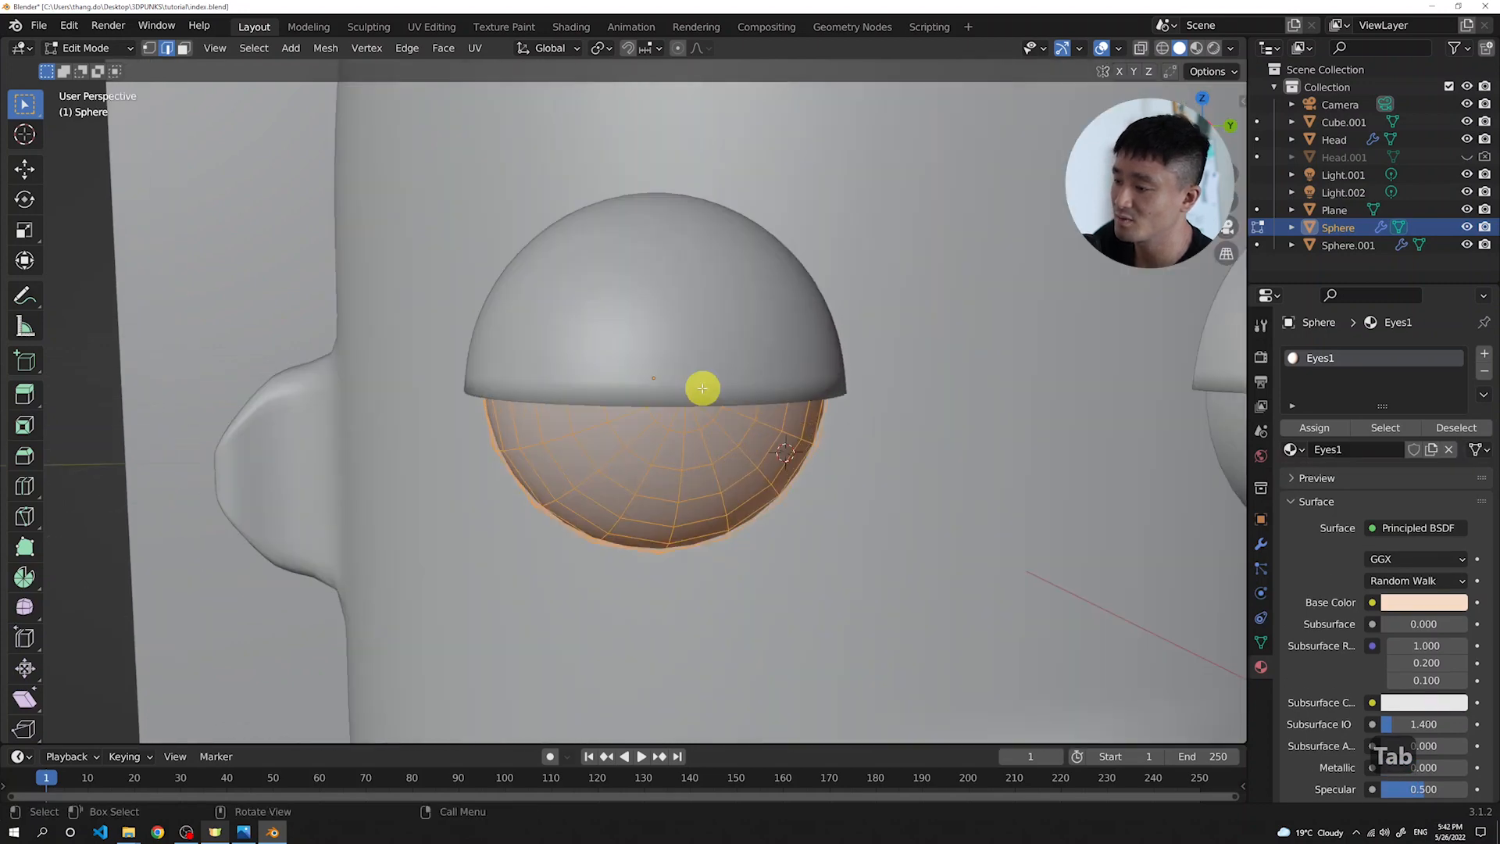
pyautogui.click(1141, 50)
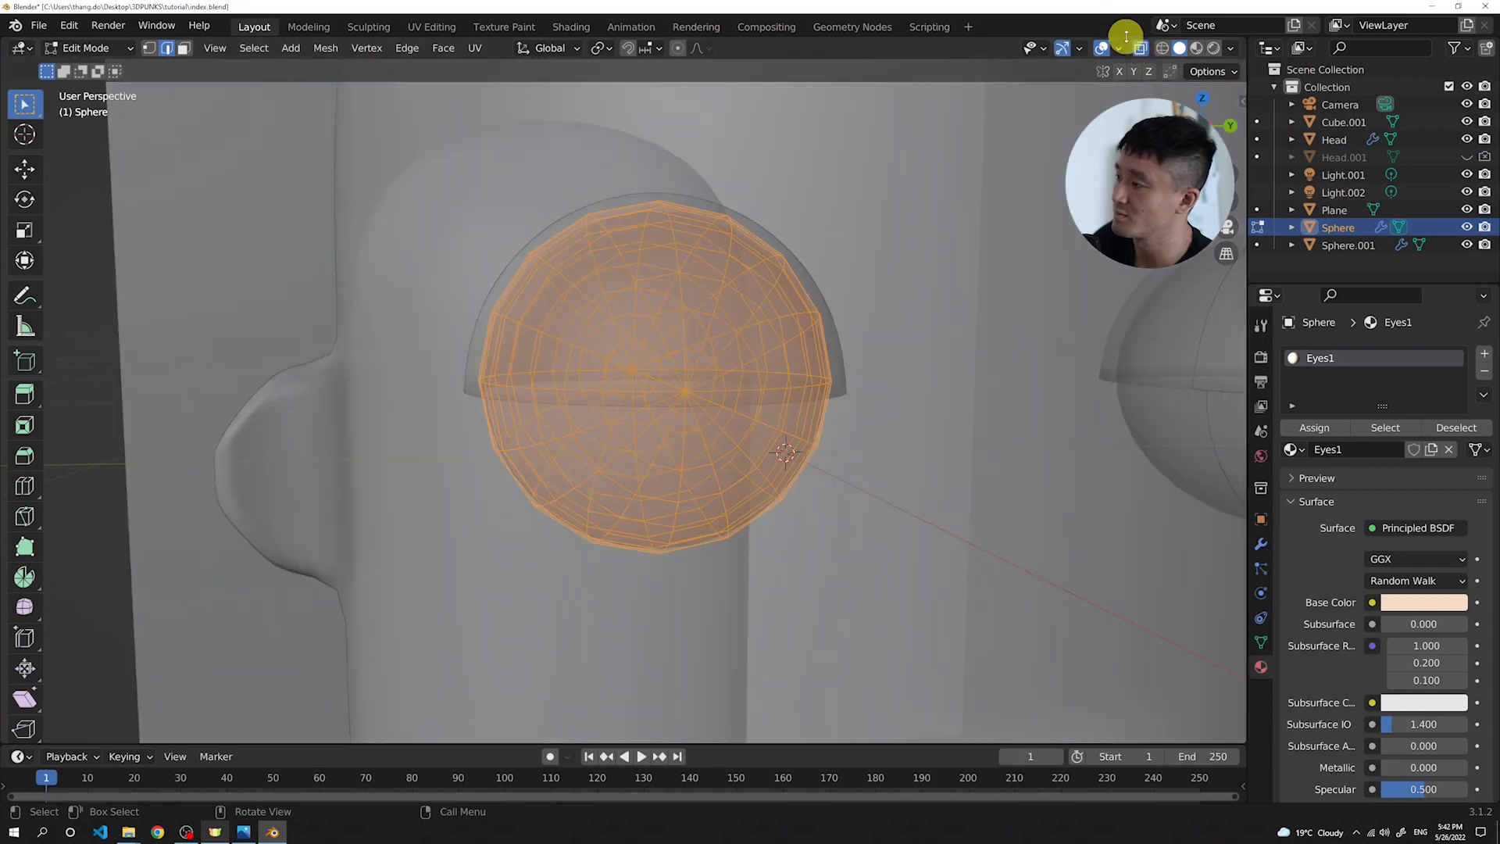
pyautogui.click(1137, 50)
# Hide the eyelids (Sphere.001) and reopen the eyeball mesh in Edit Mode with nothing selected
pyautogui.moveTo(750, 364); pyautogui.dragTo(848, 251, button='middle')
pyautogui.click(848, 252)
pyautogui.press('Tab')
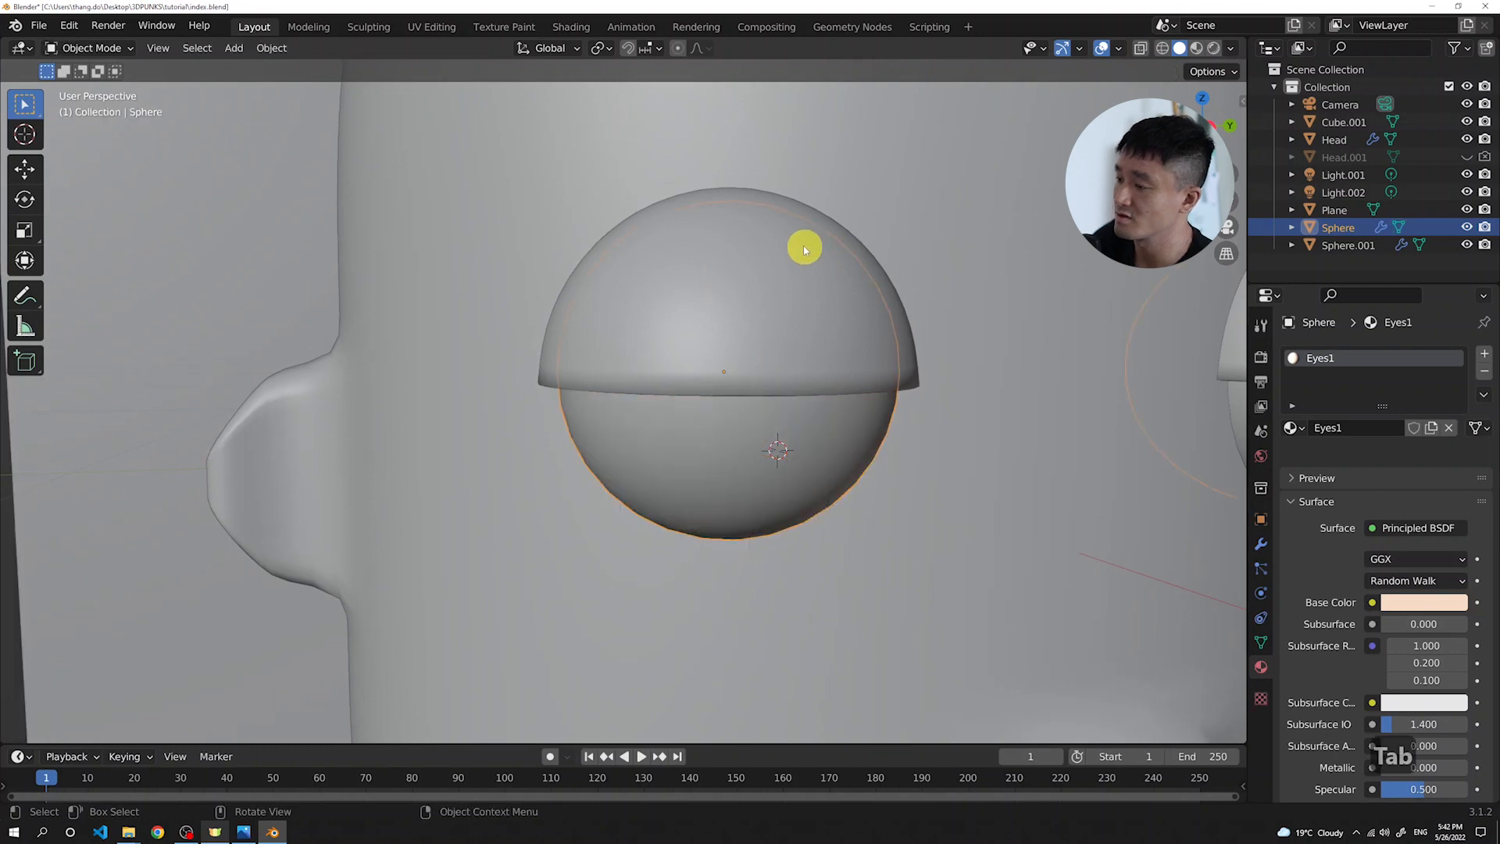
pyautogui.click(794, 244)
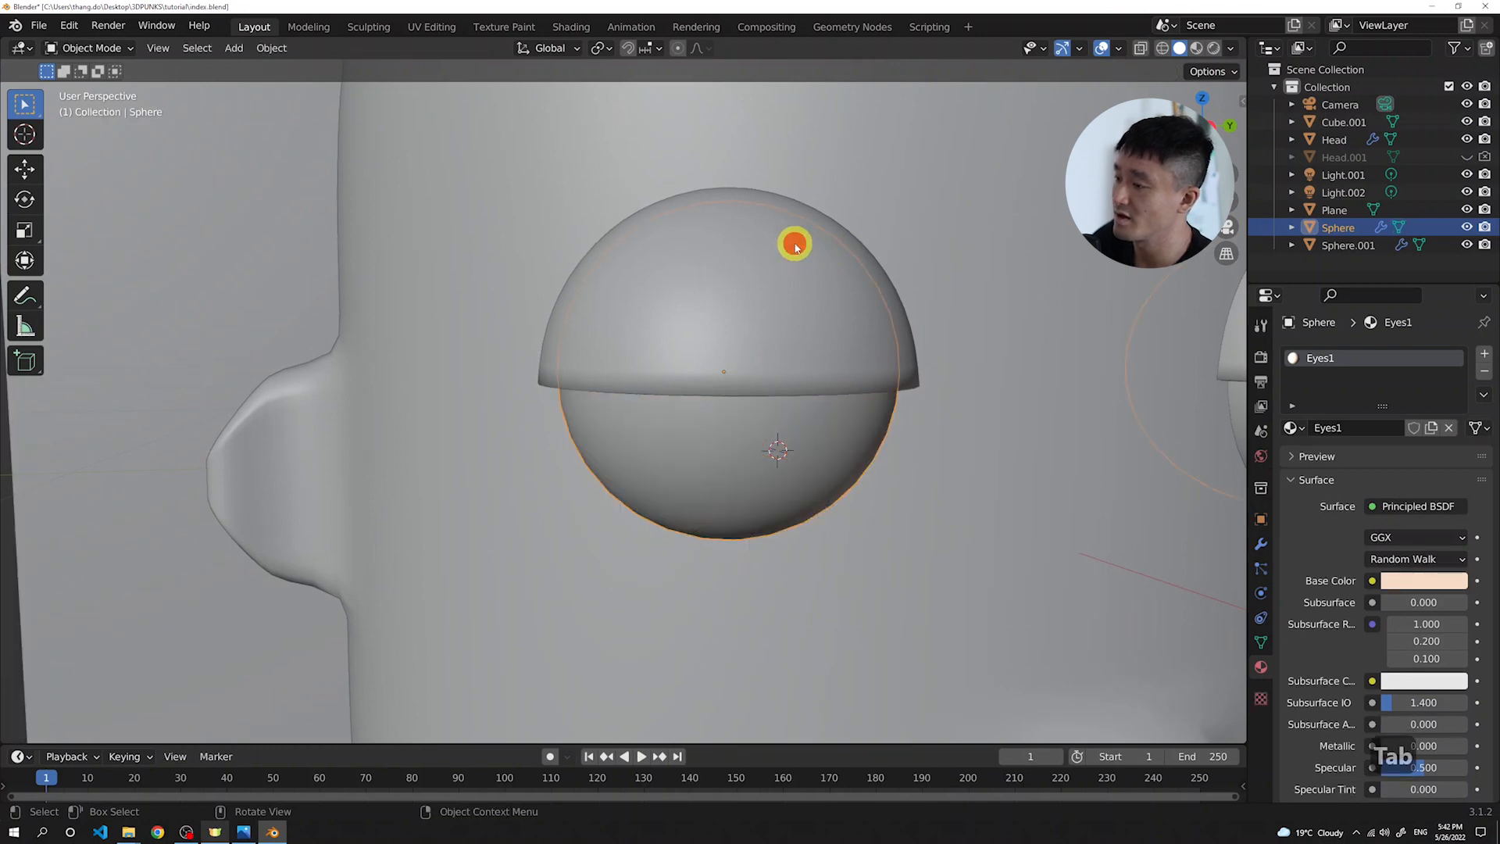
pyautogui.click(1466, 247)
pyautogui.click(763, 304)
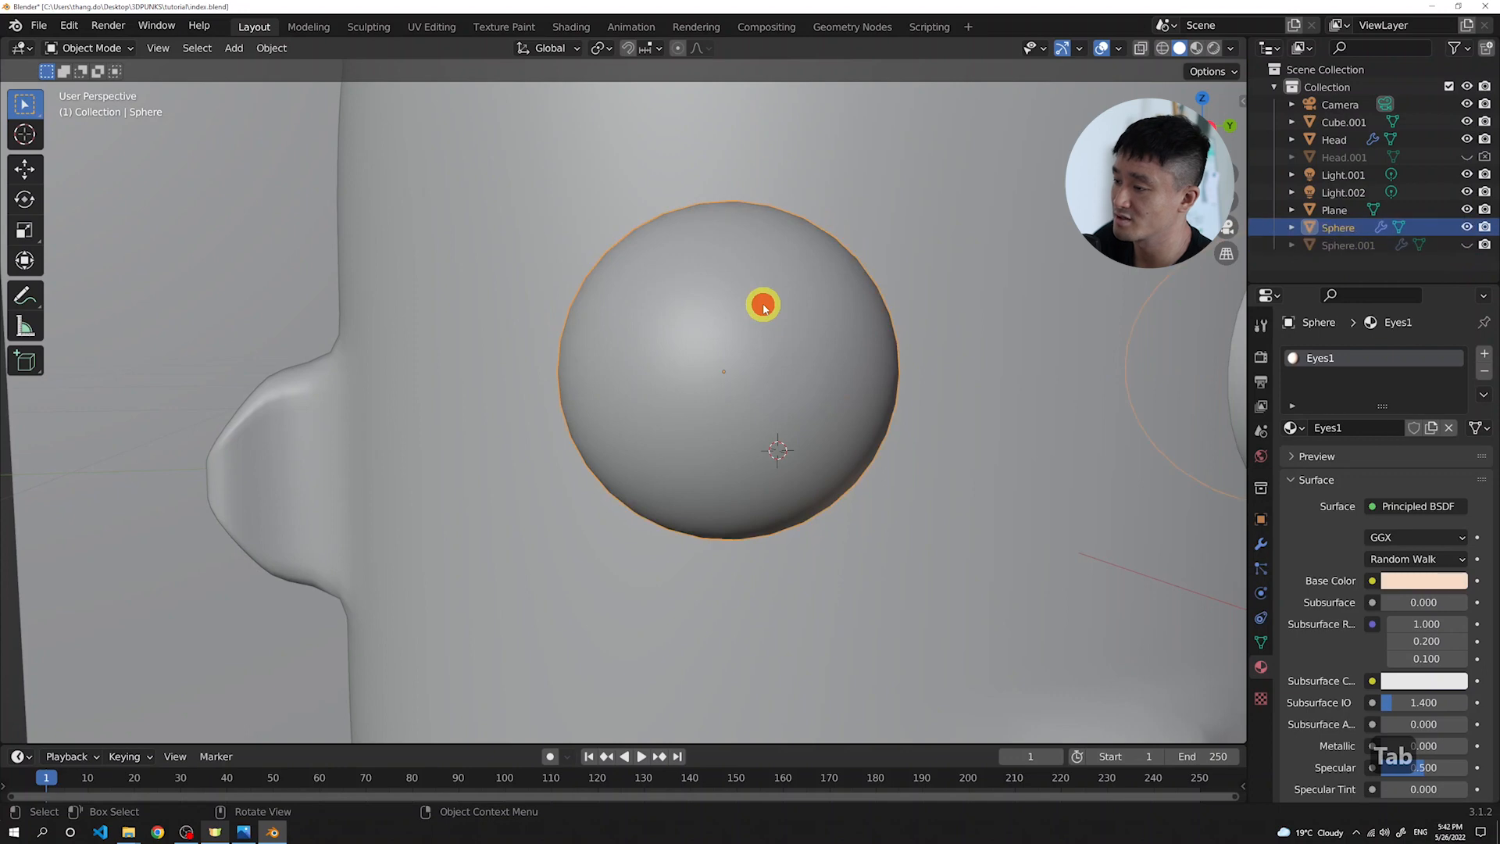
pyautogui.press('Tab')
pyautogui.scroll(2, 799, 363)
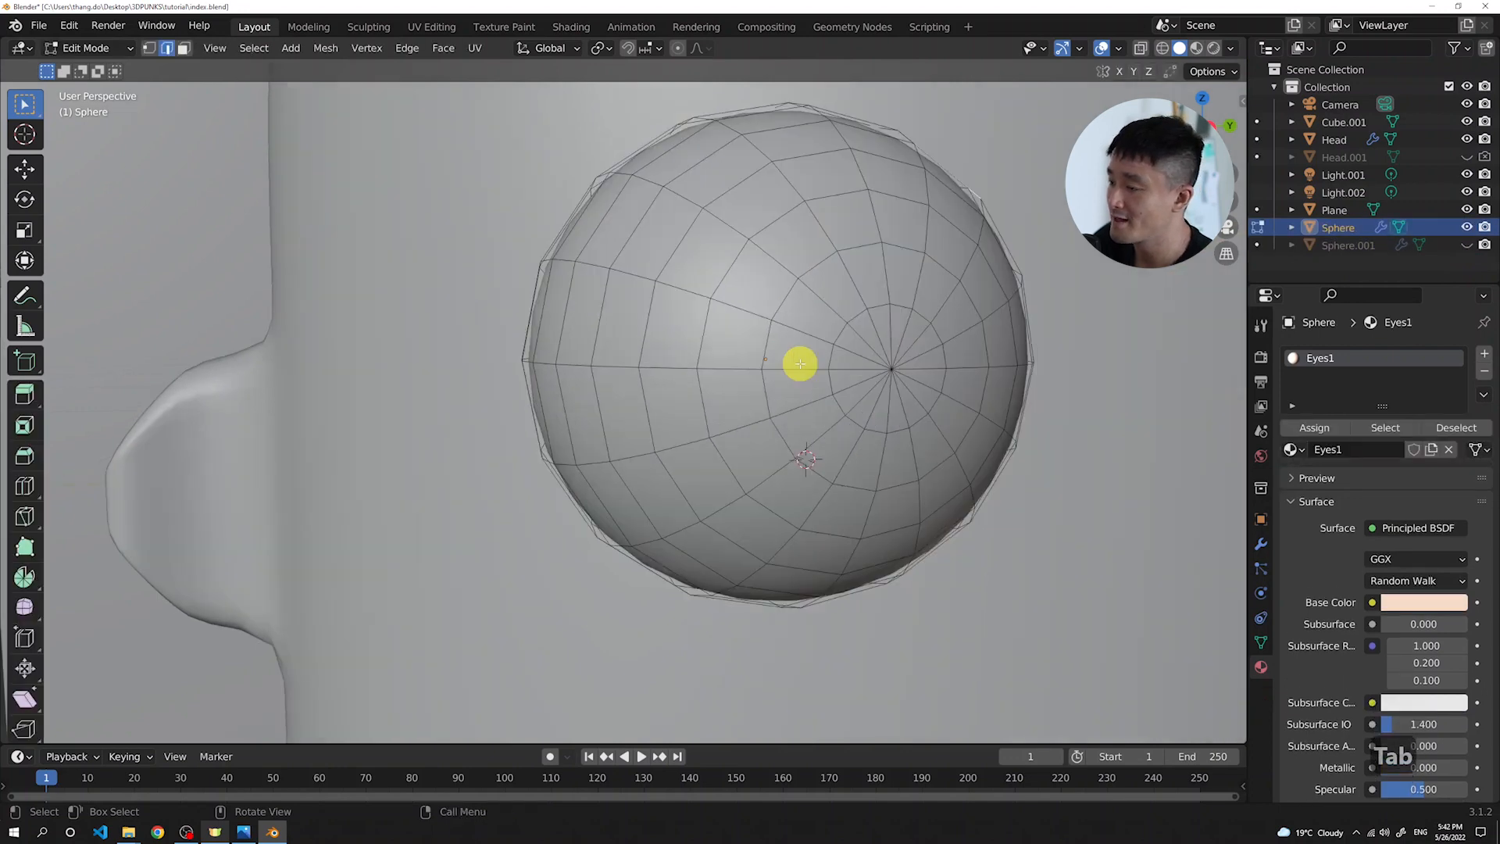
pyautogui.moveTo(877, 349); pyautogui.dragTo(852, 345, button='middle')
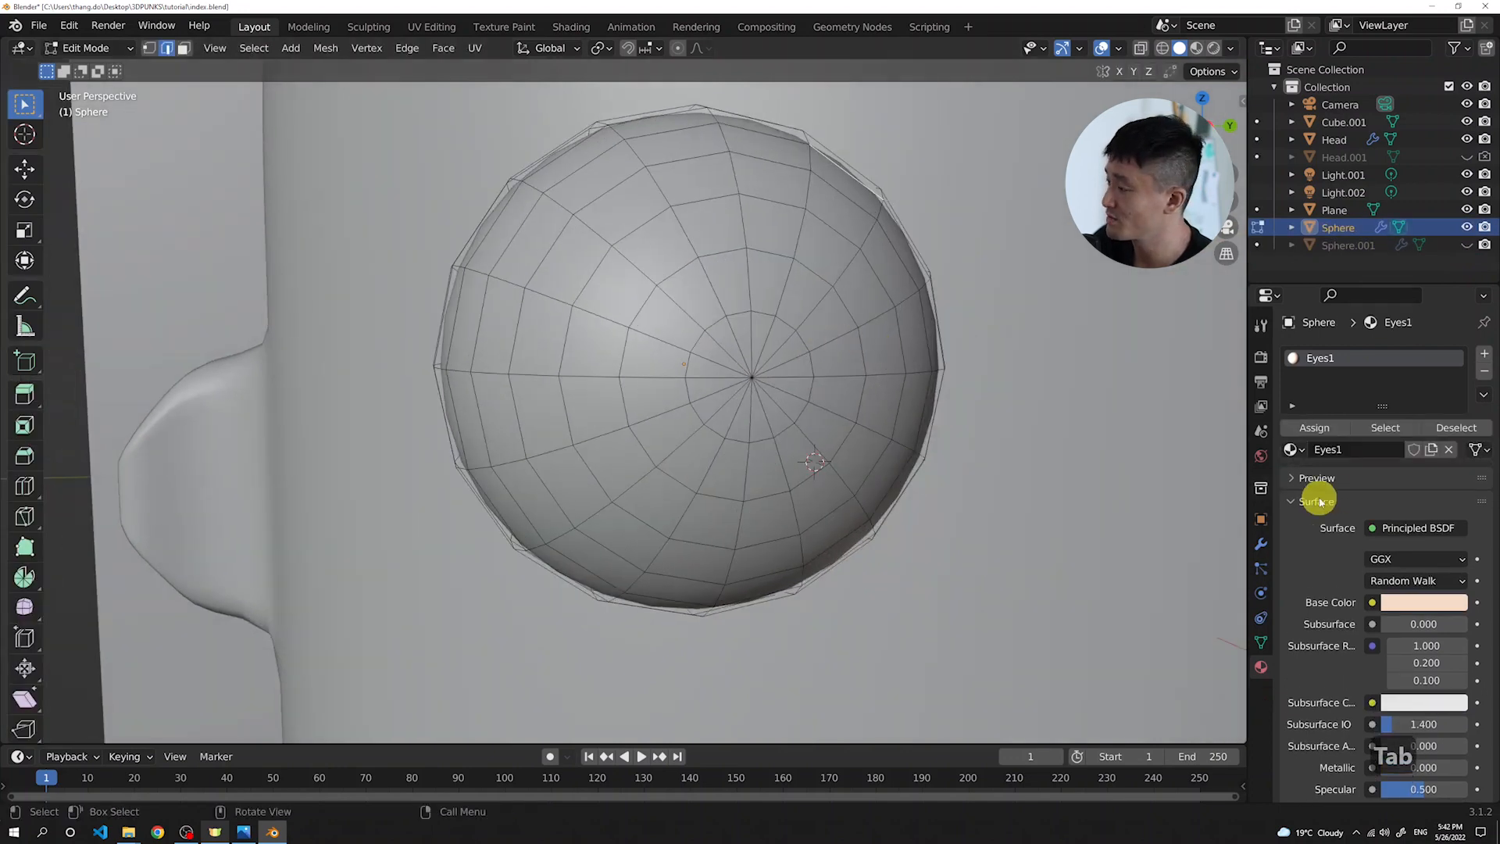
# Add a second material slot to the eyeballs with a new material named EyeBlack and a black base color
pyautogui.click(1484, 356)
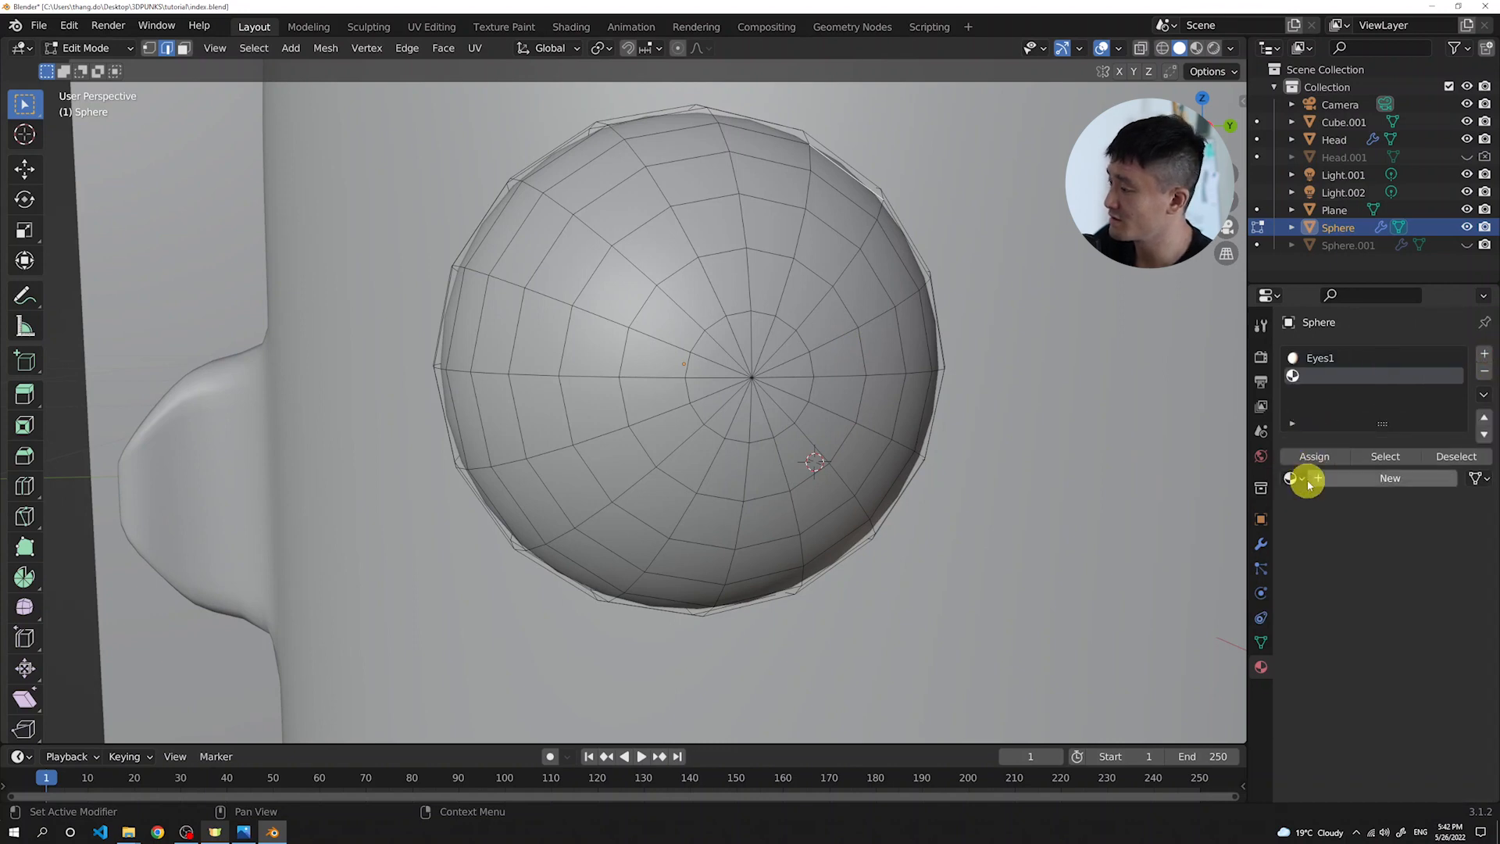
pyautogui.click(1353, 478)
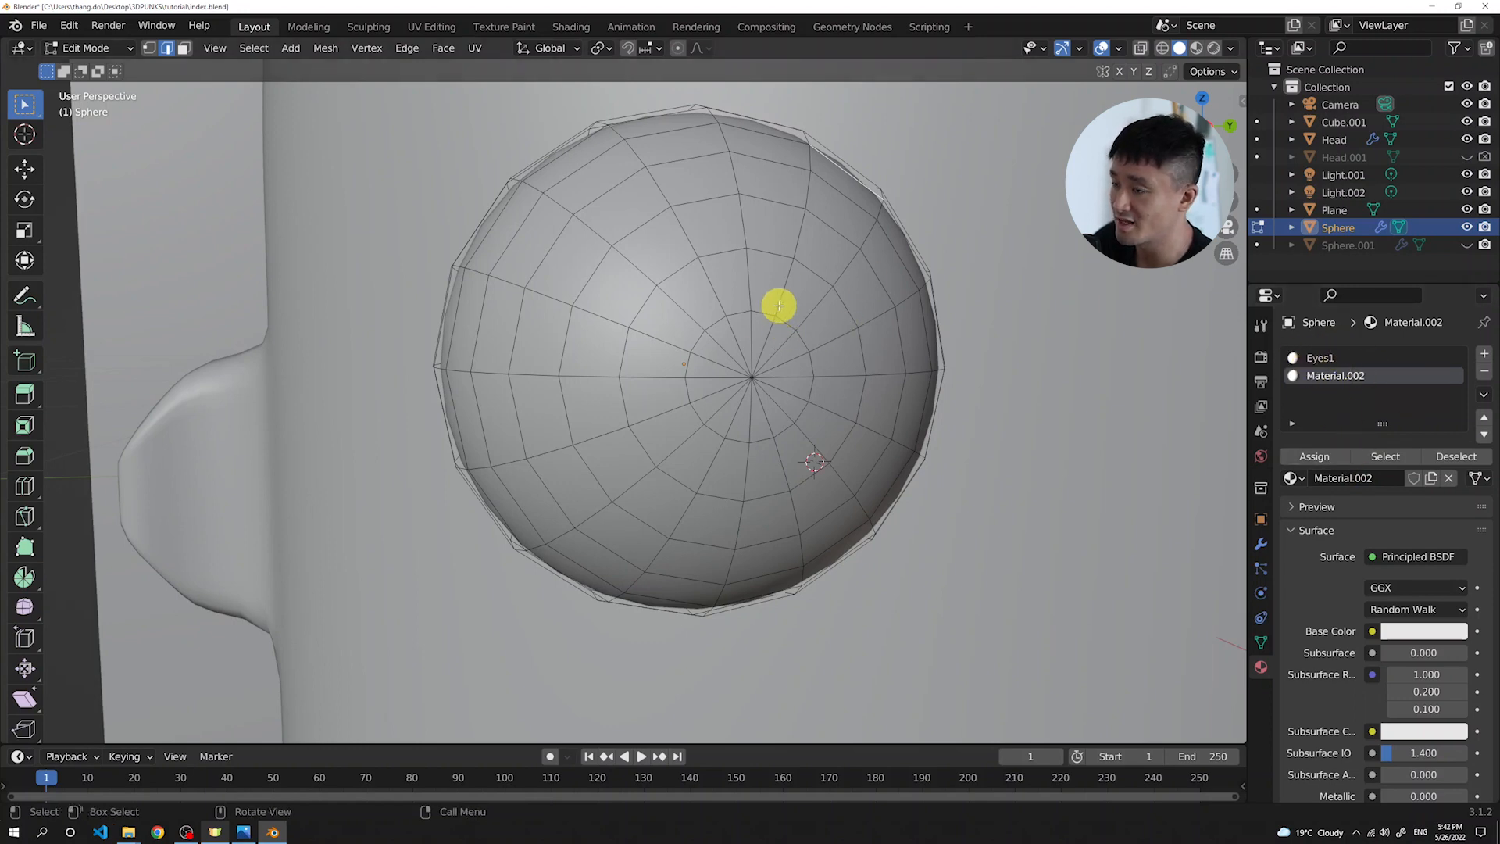
pyautogui.click(1367, 478)
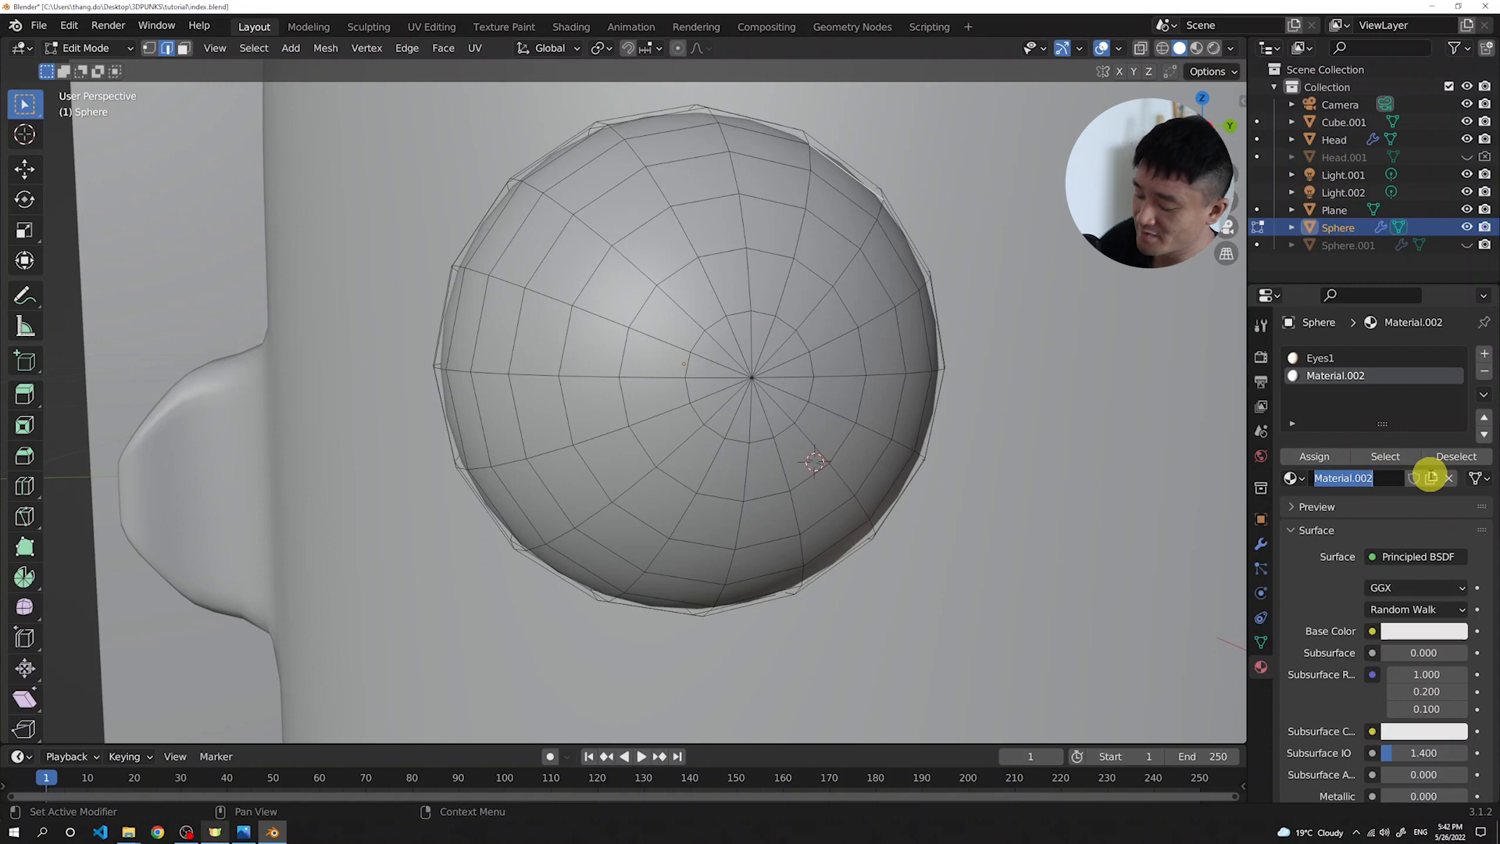
pyautogui.write('Ey')
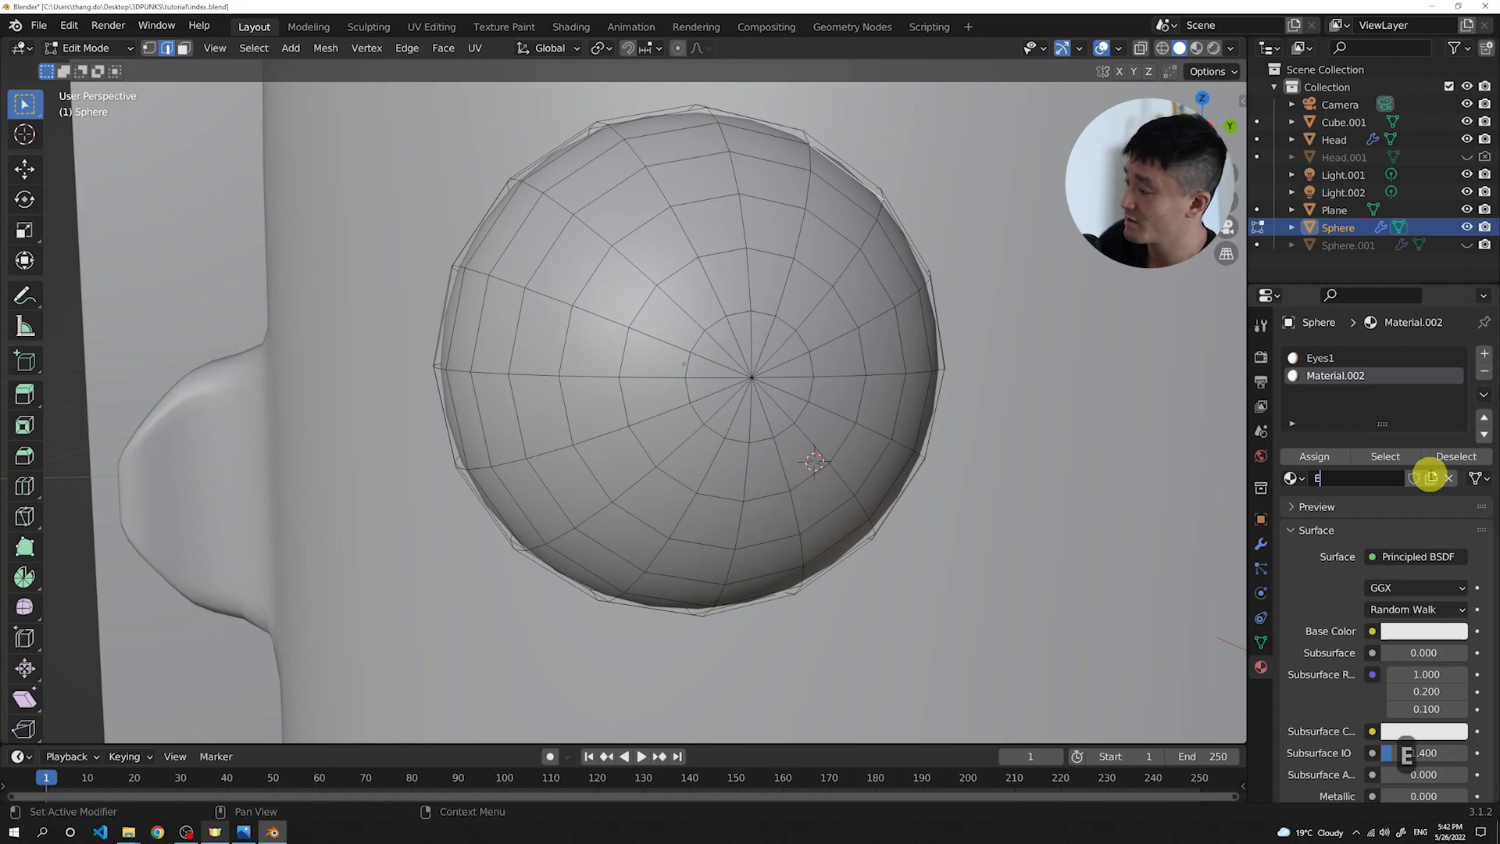
pyautogui.press('BackSpace')
pyautogui.write('ey')
pyautogui.press('BackSpace')
pyautogui.press('BackSpace')
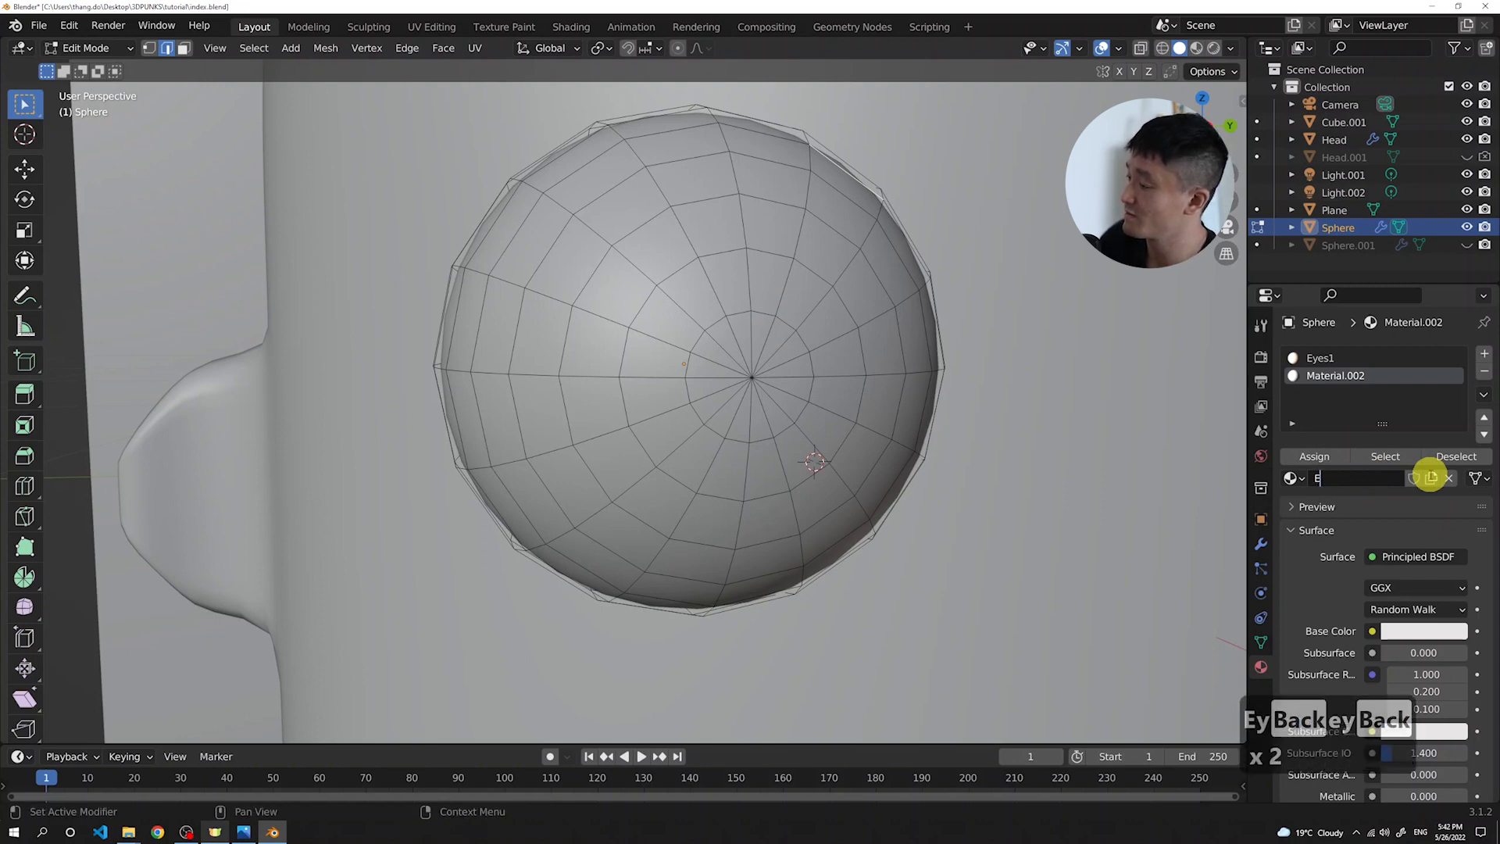
pyautogui.press('BackSpace')
pyautogui.write('yeBlack')
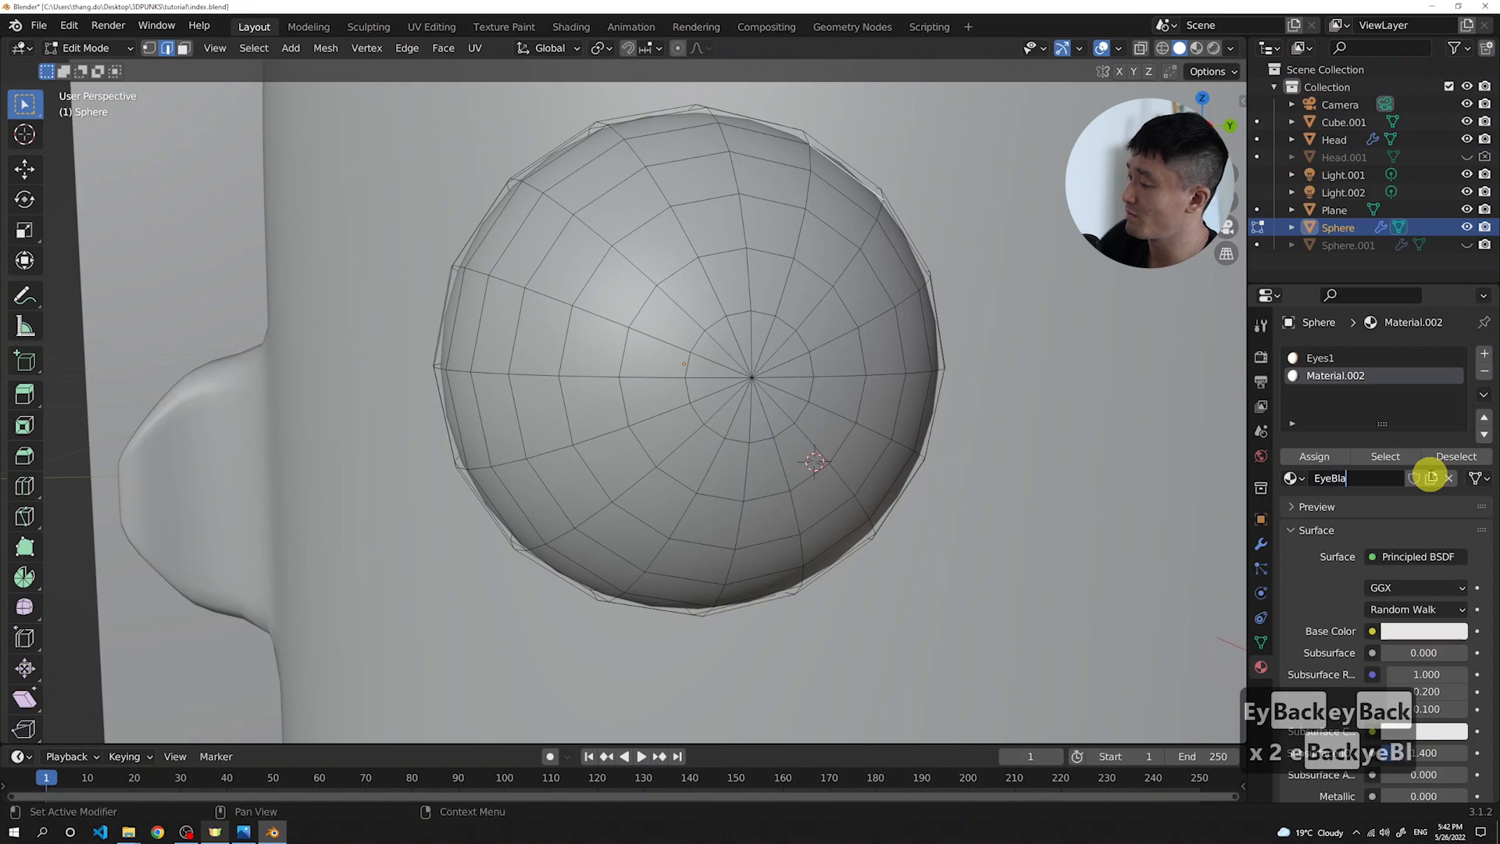
pyautogui.press('Return')
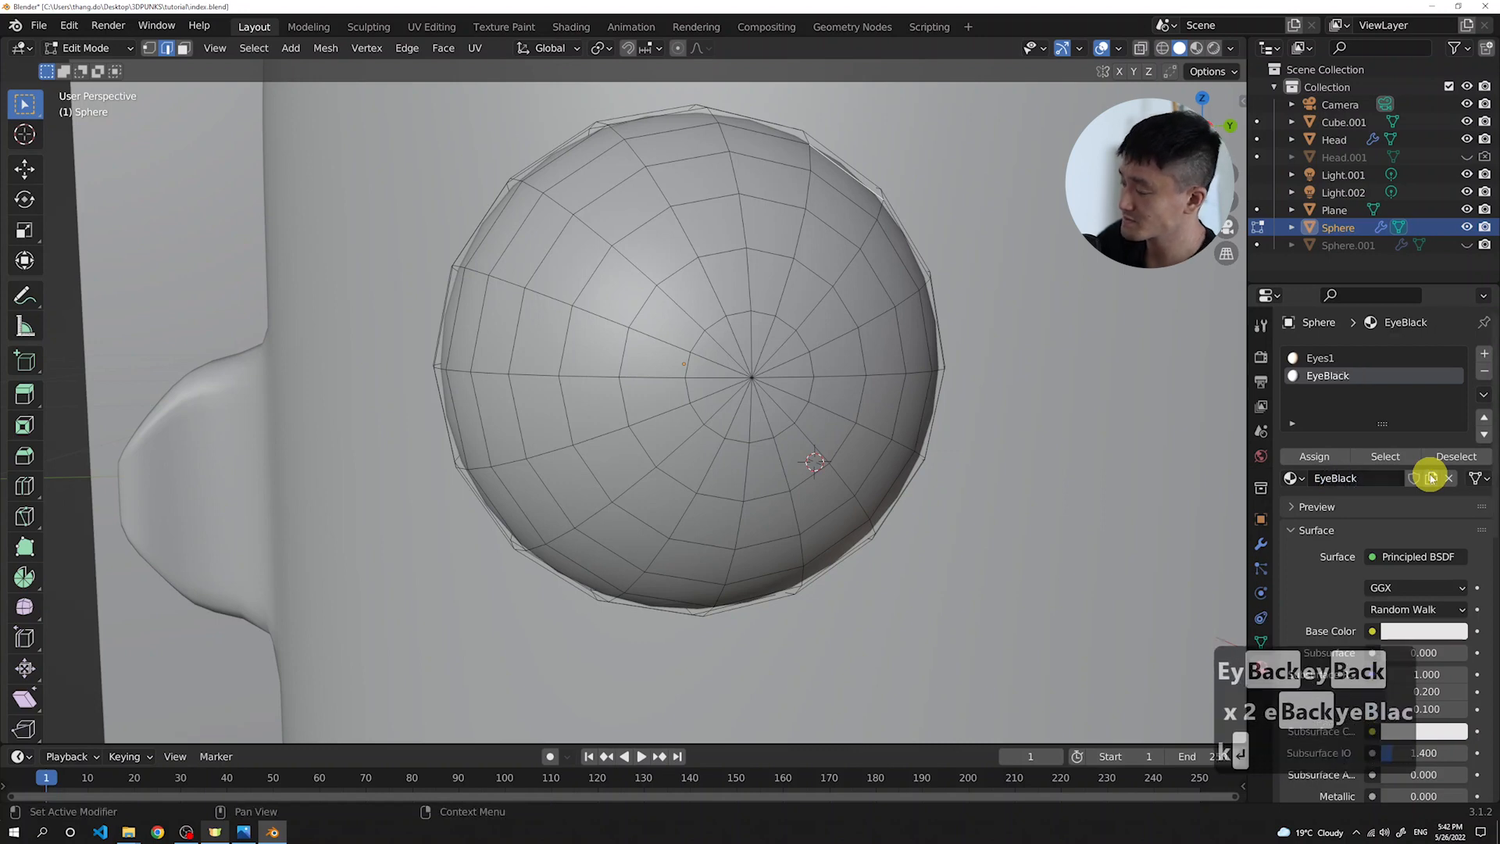
pyautogui.click(1409, 631)
pyautogui.moveTo(1454, 397); pyautogui.dragTo(1455, 506)
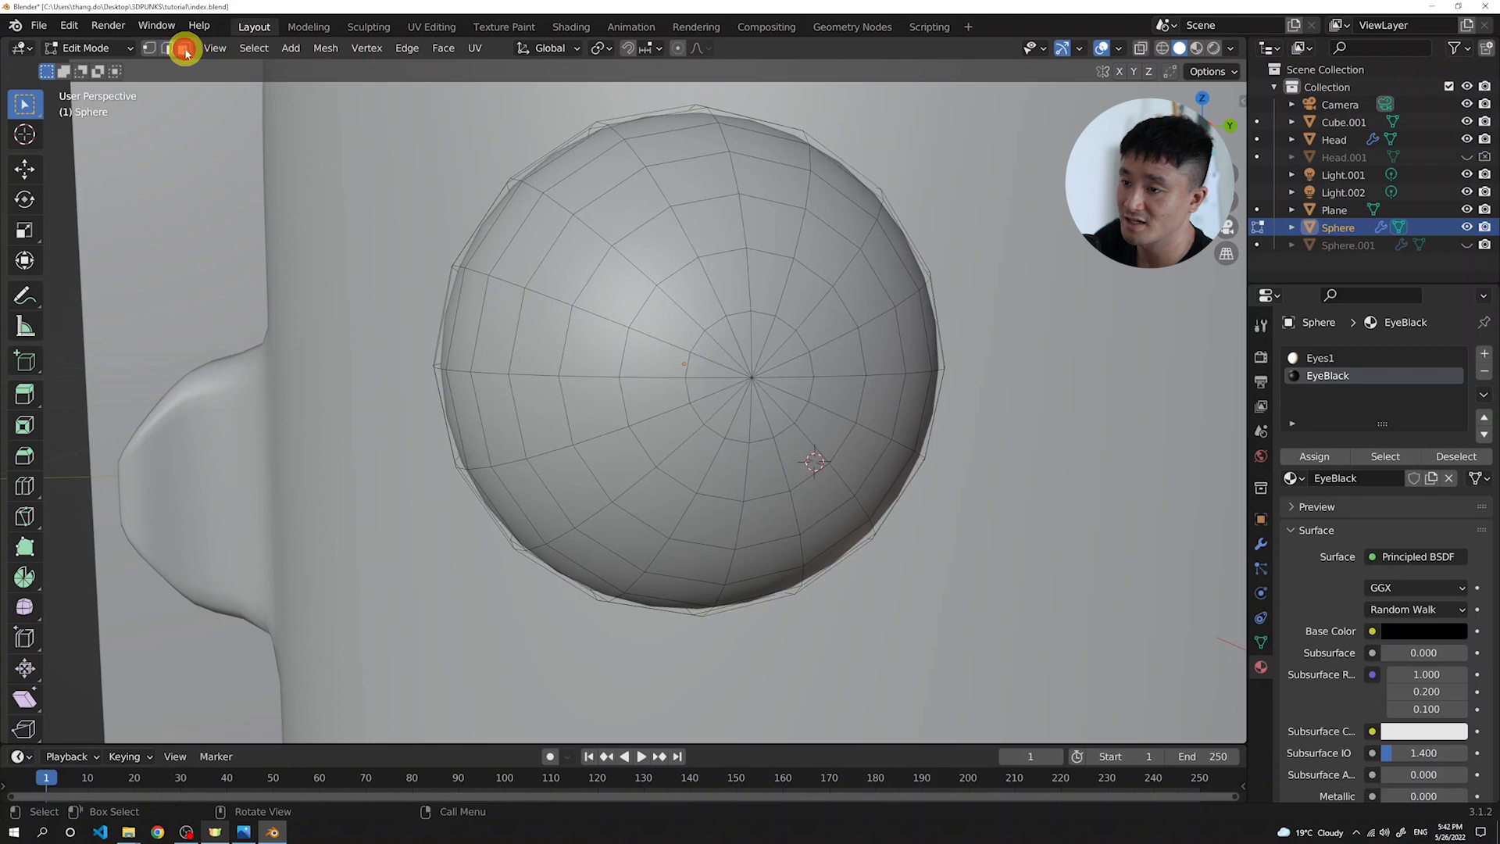
# Select the two innermost rings of faces around the eyeball's front pole and assign EyeBlack to them as the pupil
pyautogui.moveTo(729, 353); pyautogui.dragTo(780, 396)
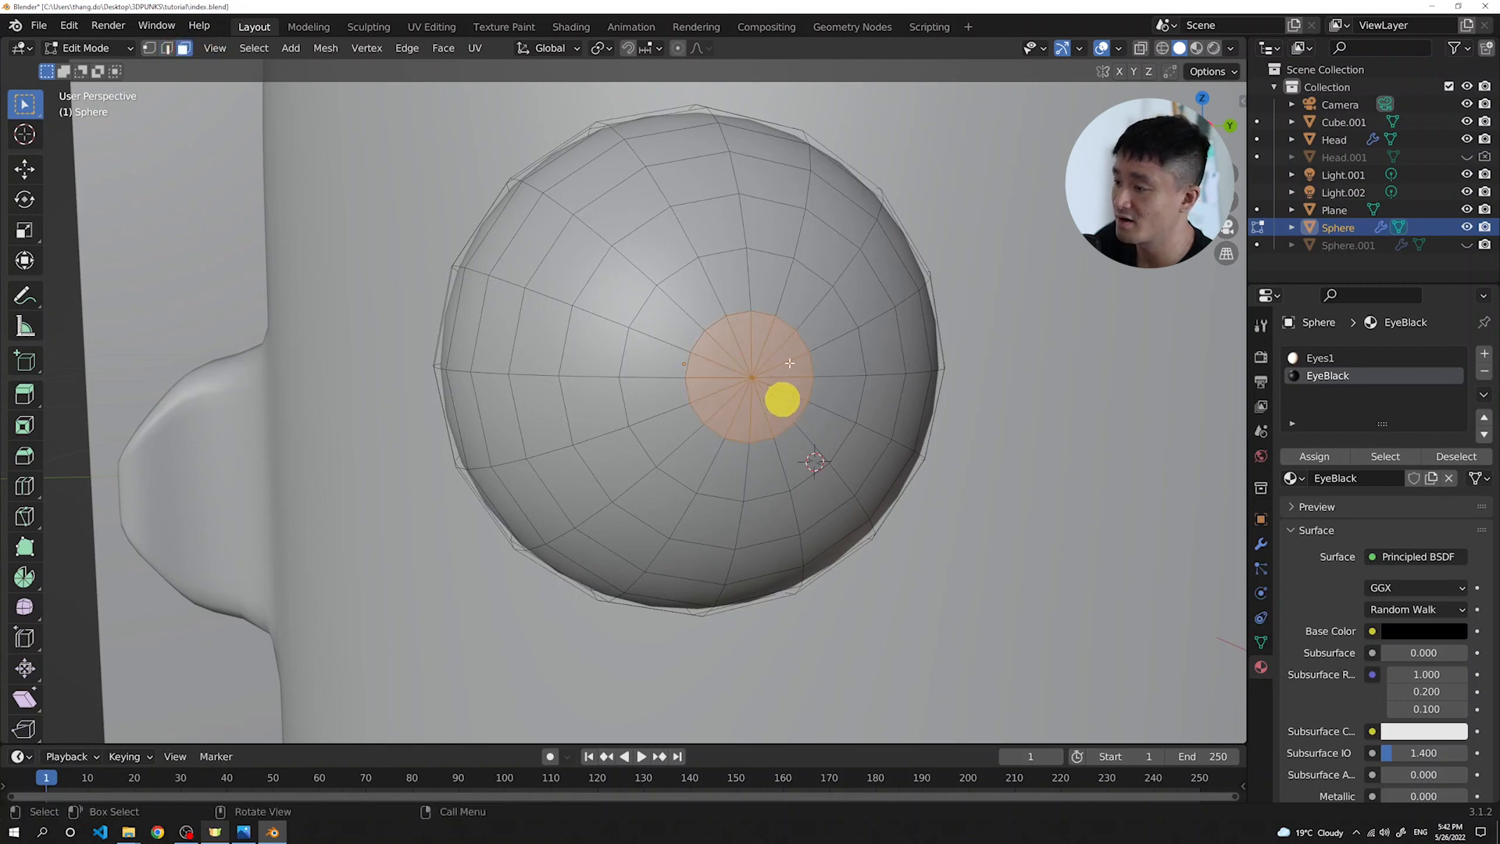
pyautogui.keyDown('alt'); pyautogui.click(746, 275); pyautogui.keyUp('alt')
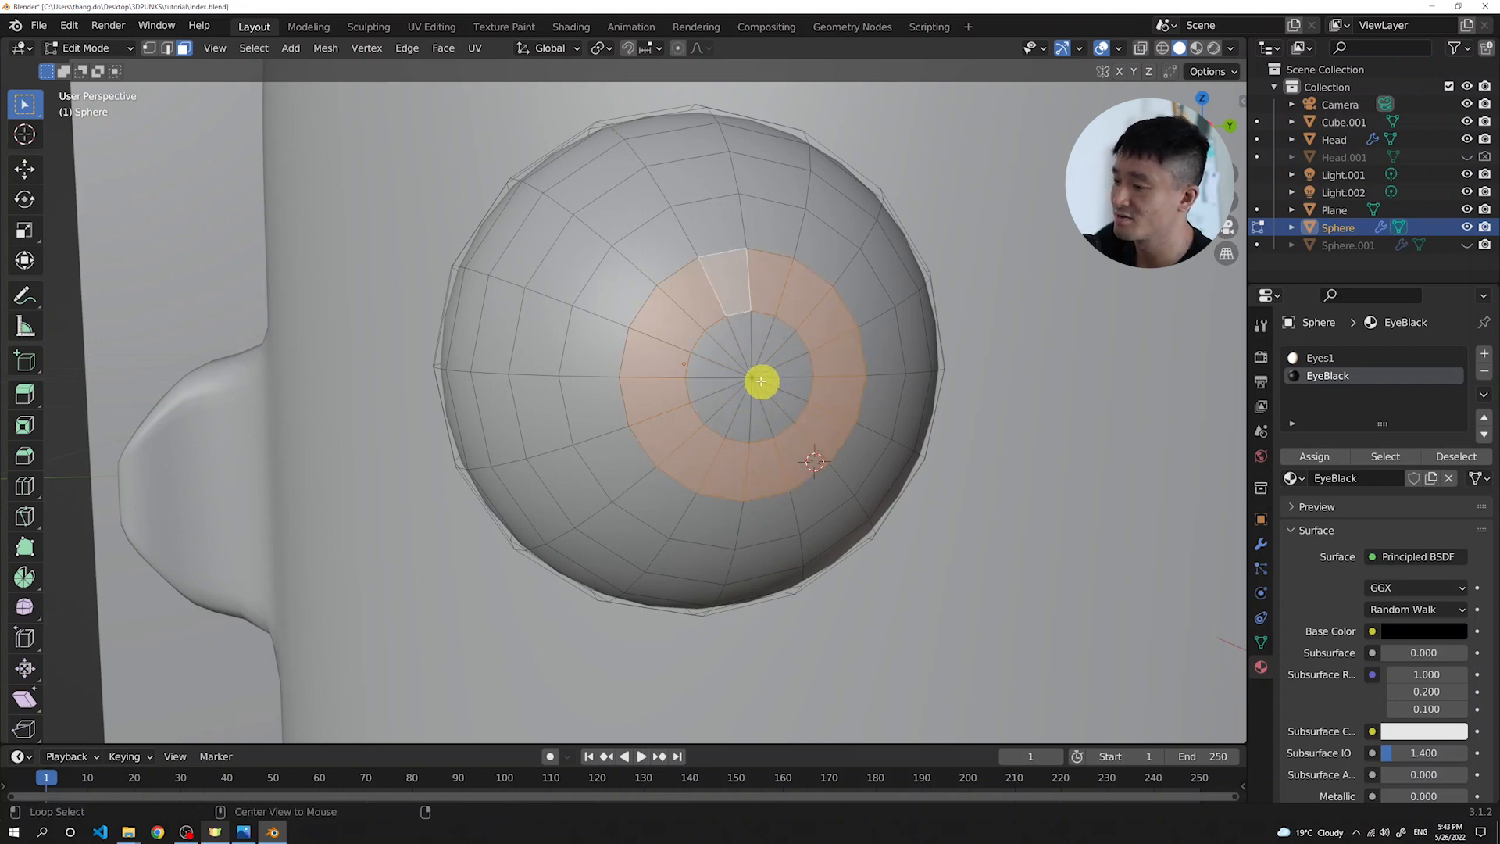
pyautogui.moveTo(733, 354); pyautogui.dragTo(769, 392)
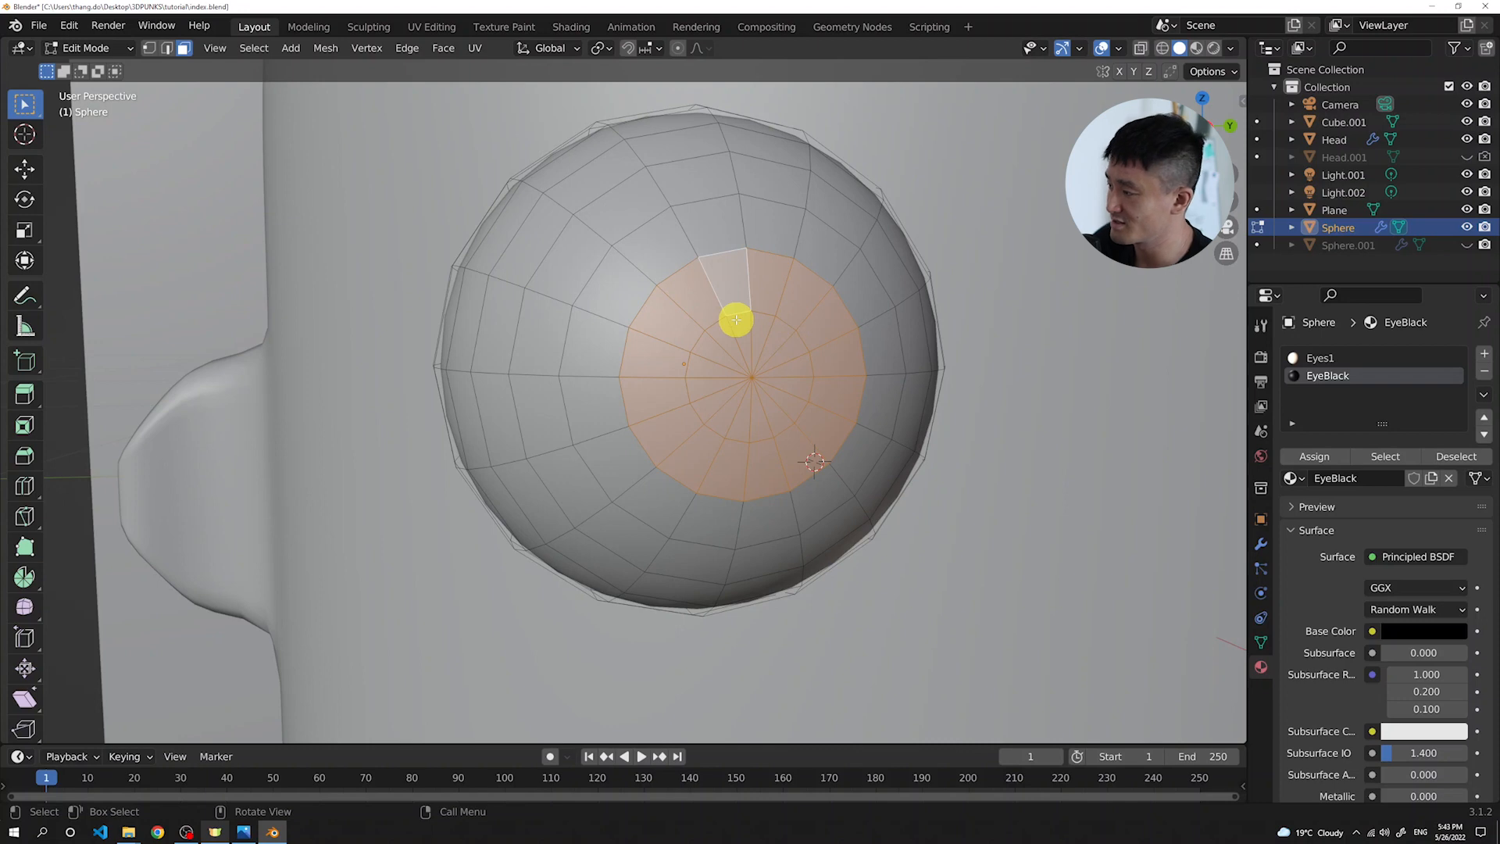
pyautogui.click(1325, 463)
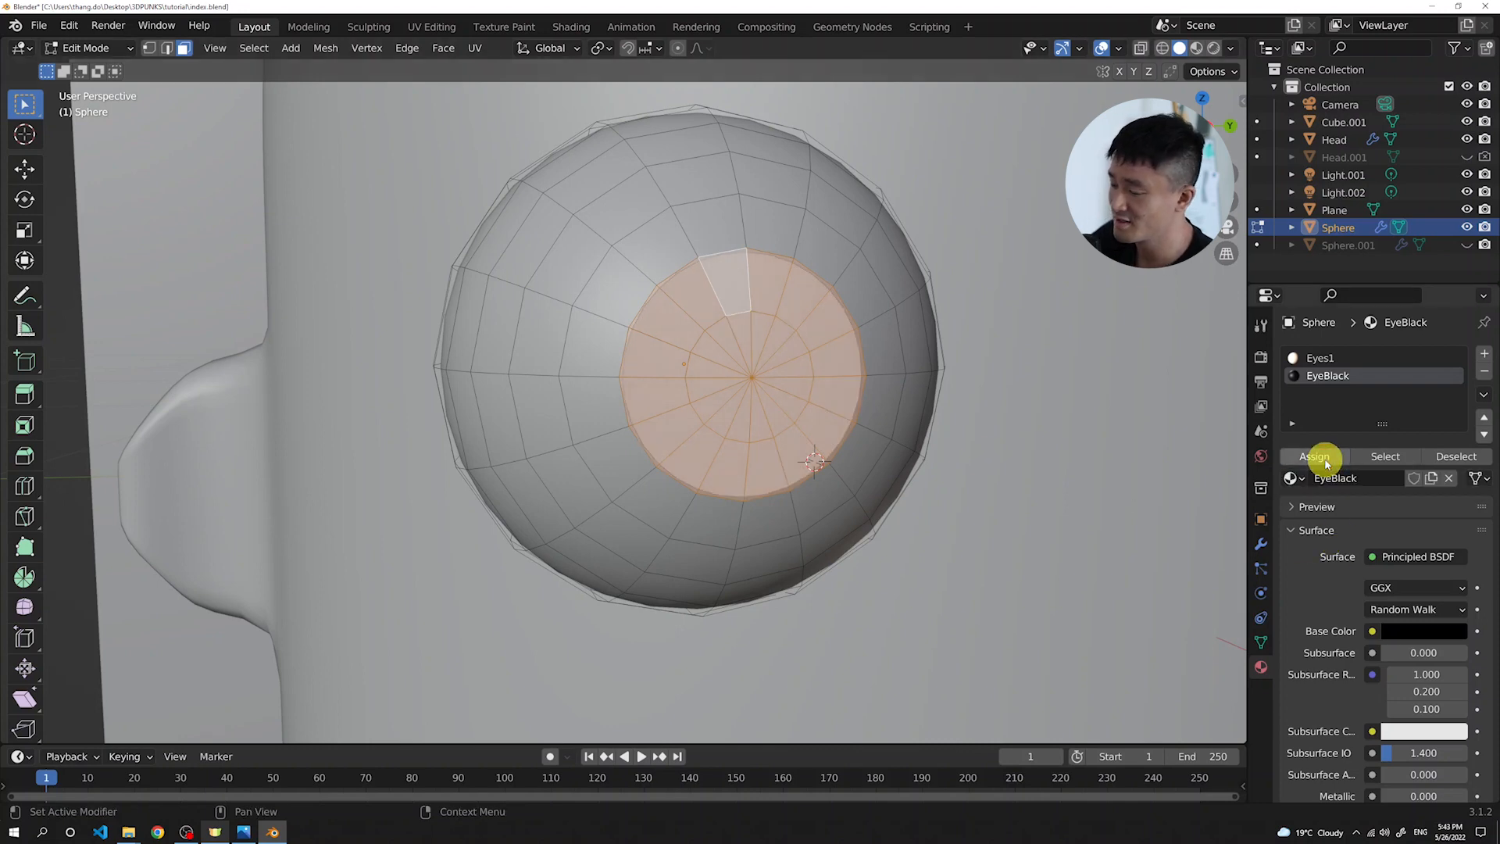
# Switch the viewport to rendered shading and unhide the eyelids (Sphere.001) to preview the whole face
pyautogui.moveTo(797, 358); pyautogui.dragTo(875, 323, button='middle')
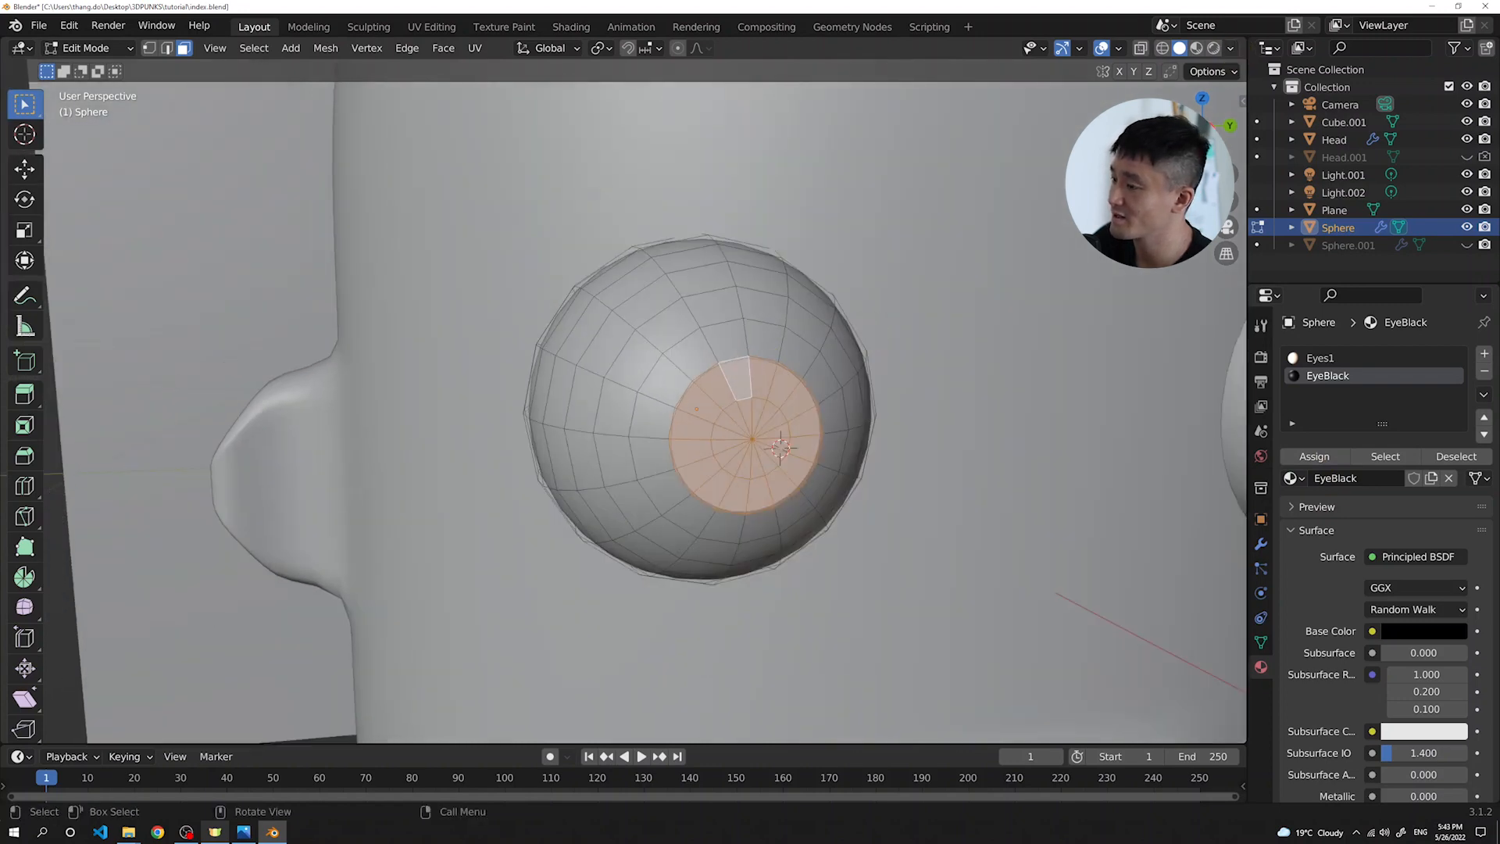
pyautogui.scroll(-4, 898, 297)
pyautogui.scroll(2, 973, 332)
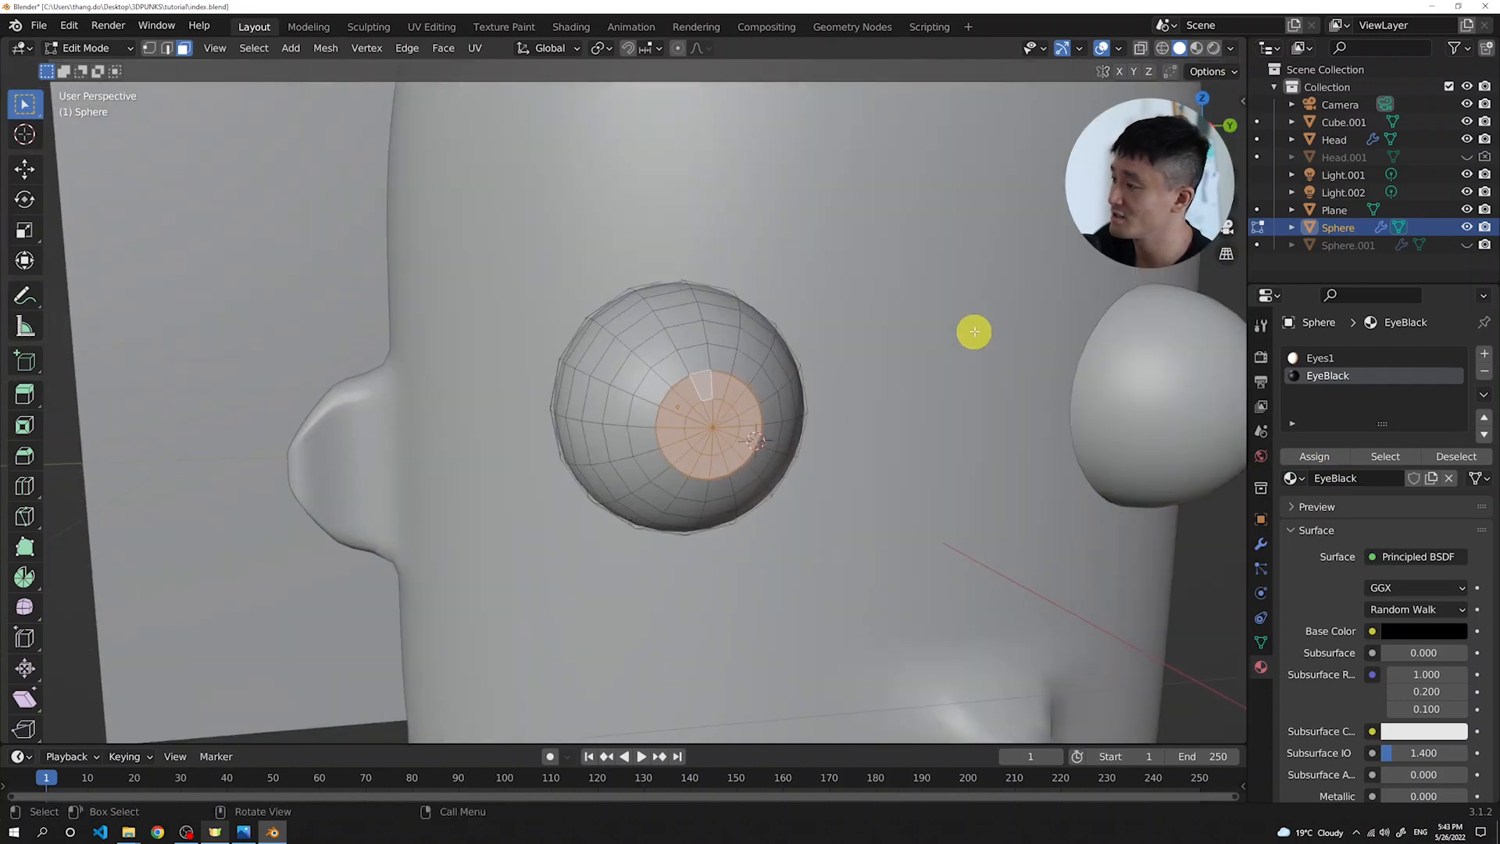
pyautogui.click(1214, 49)
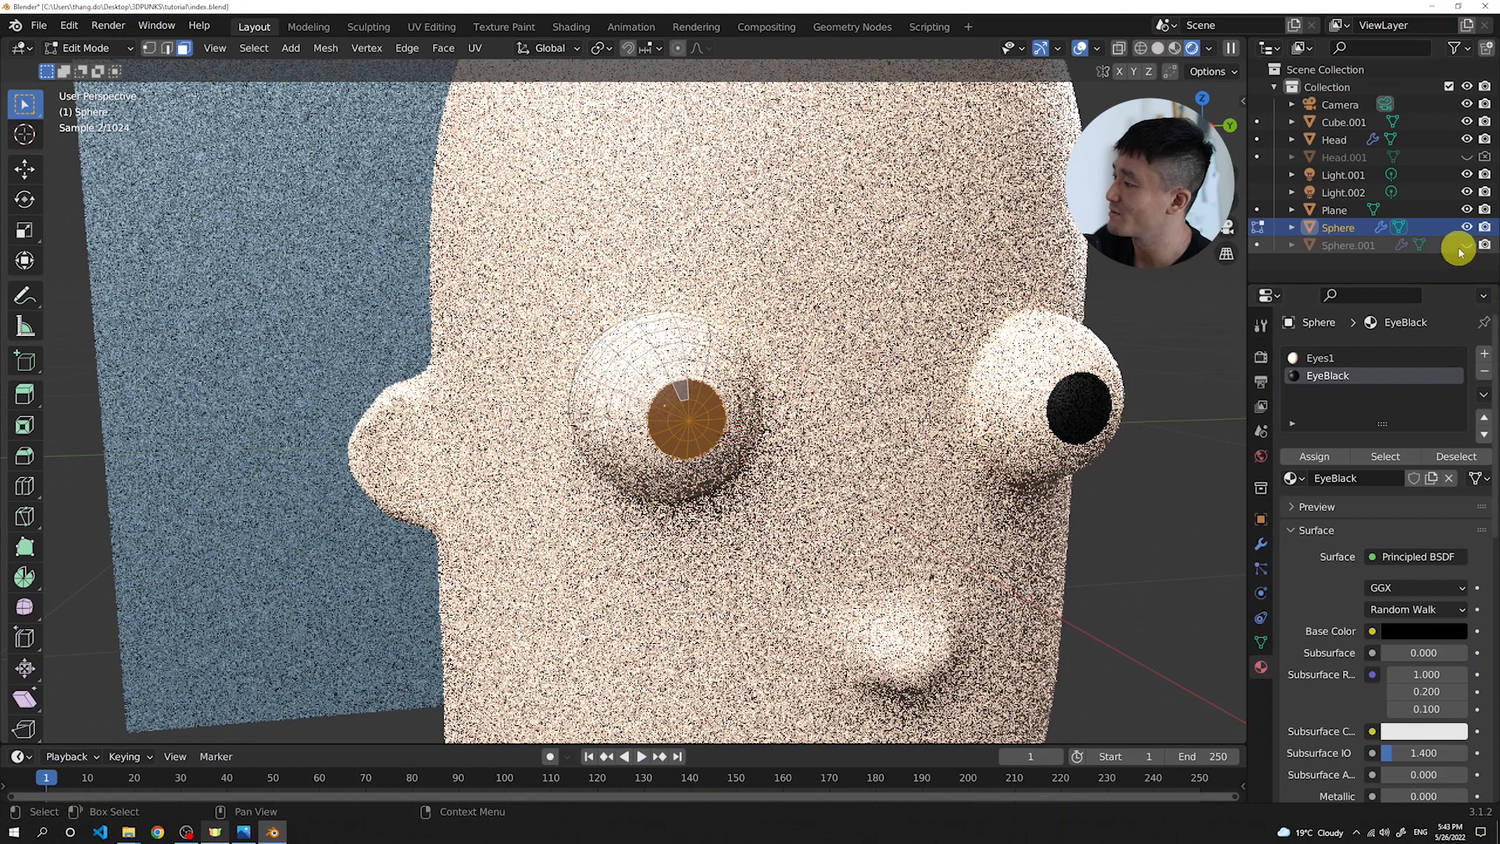
pyautogui.click(1467, 247)
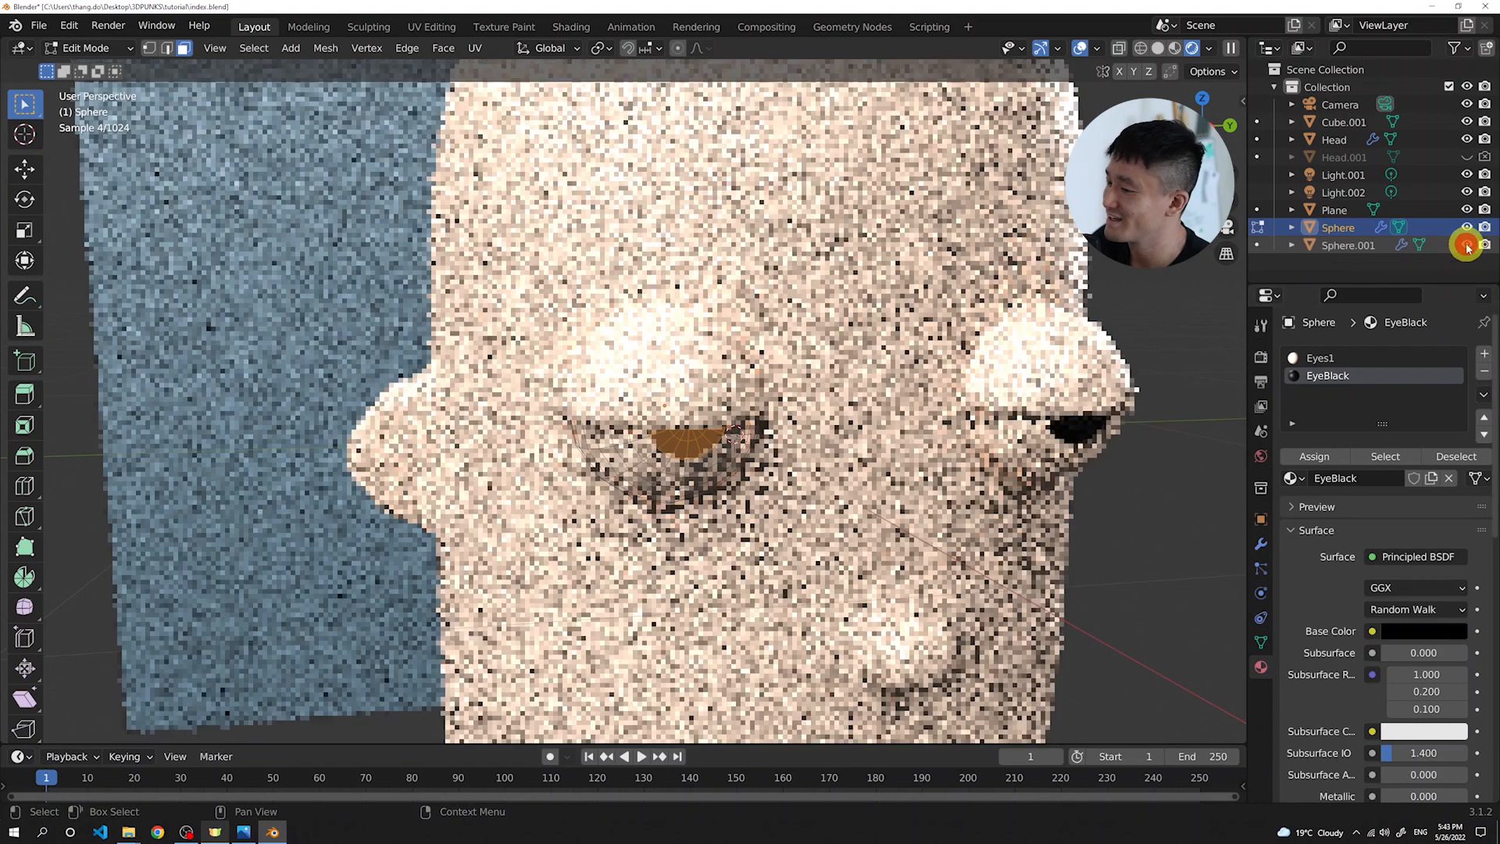
pyautogui.scroll(-3, 991, 334)
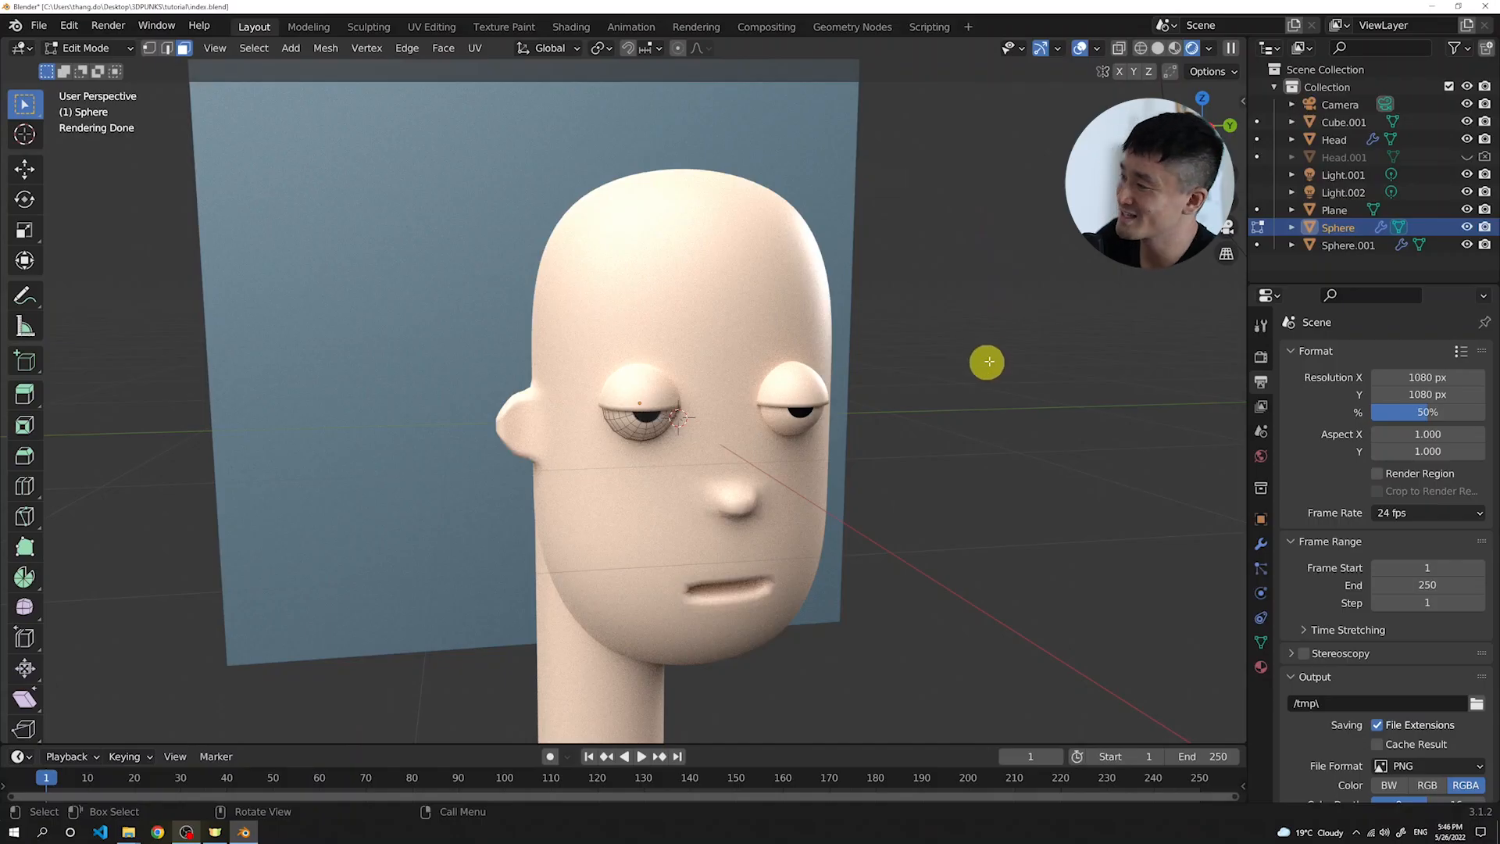
# Return the viewport to solid shading and switch the eyeballs back to Object Mode
pyautogui.click(1157, 48)
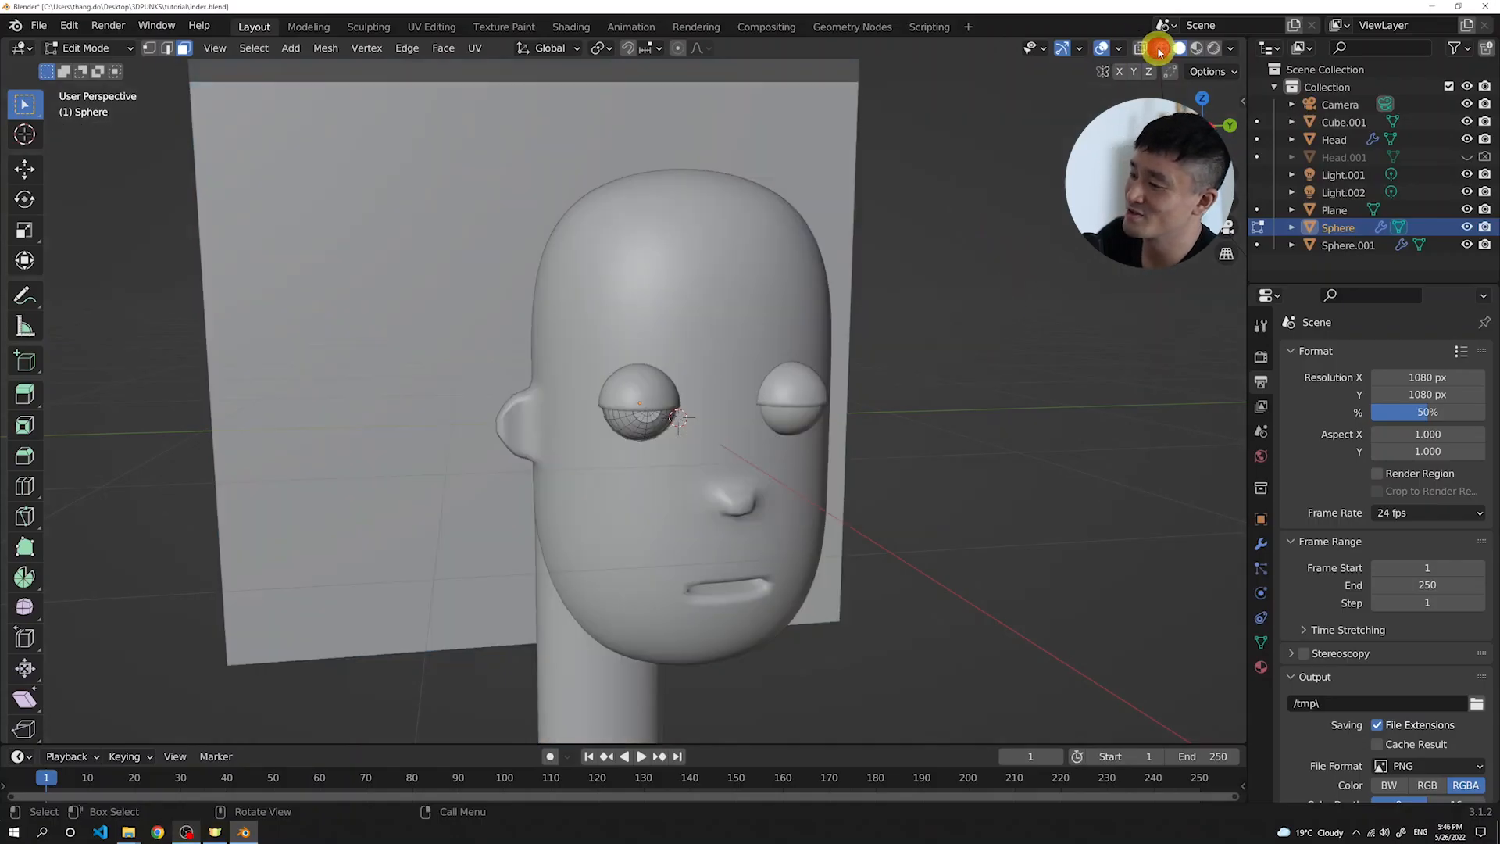
pyautogui.moveTo(758, 435)
pyautogui.mouseDown(button='middle')
pyautogui.moveTo(763, 419)
pyautogui.moveTo(726, 422)
pyautogui.mouseUp(button='middle')
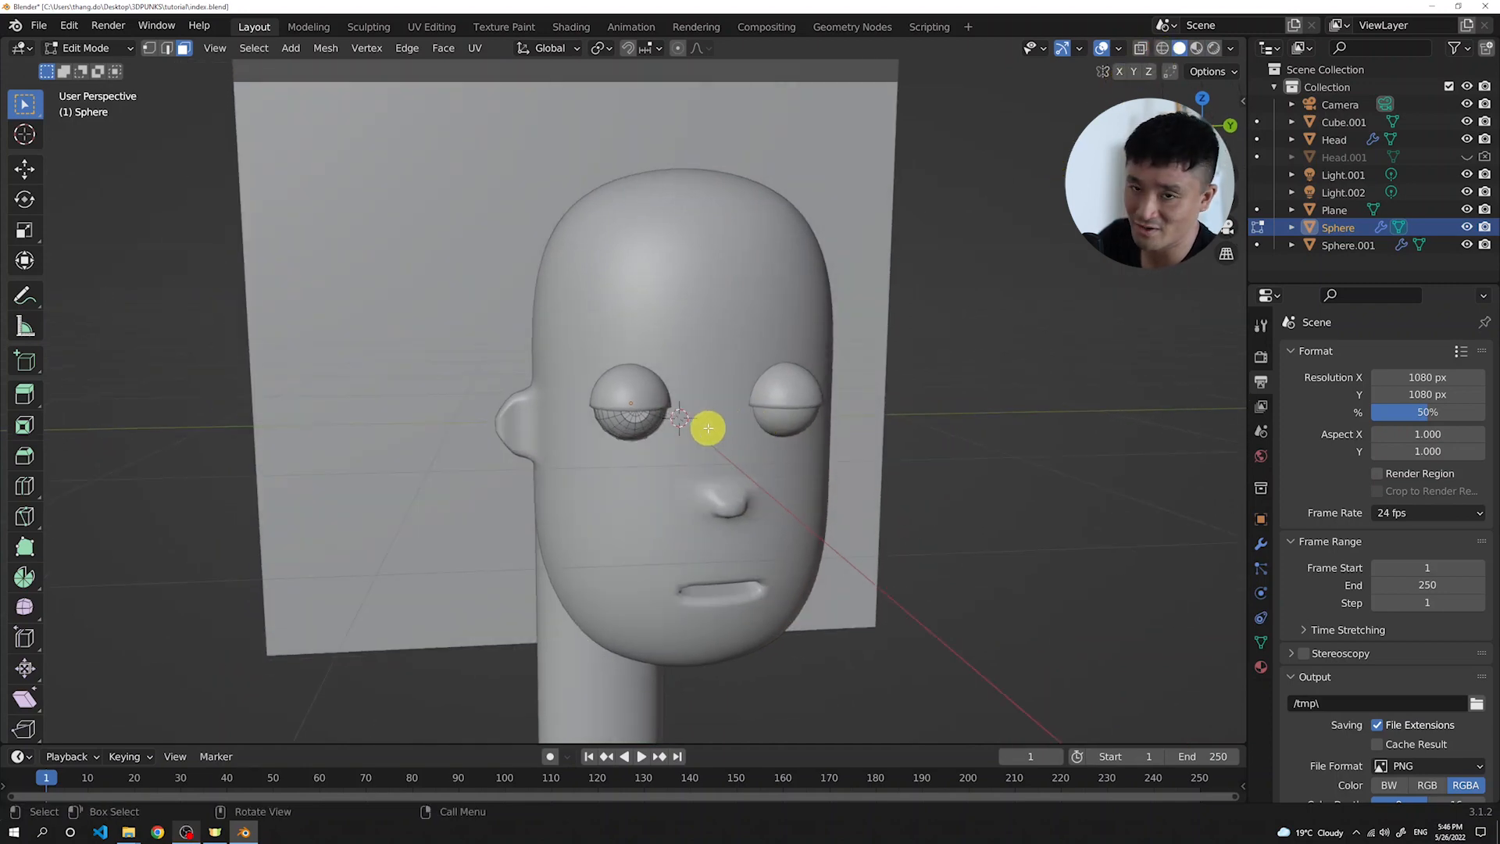
pyautogui.scroll(1, 693, 435)
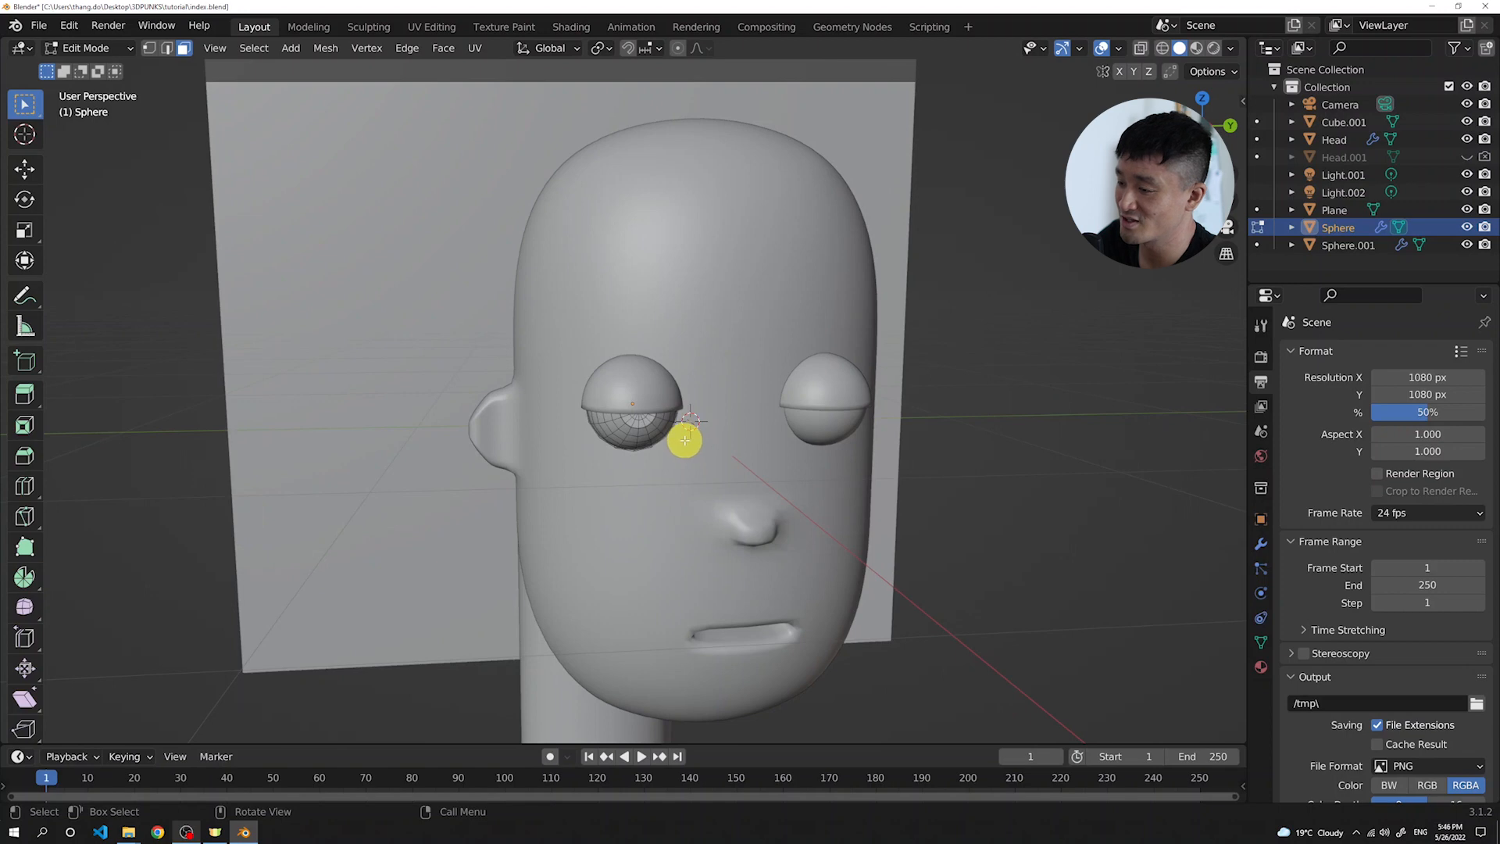
pyautogui.press('Tab')
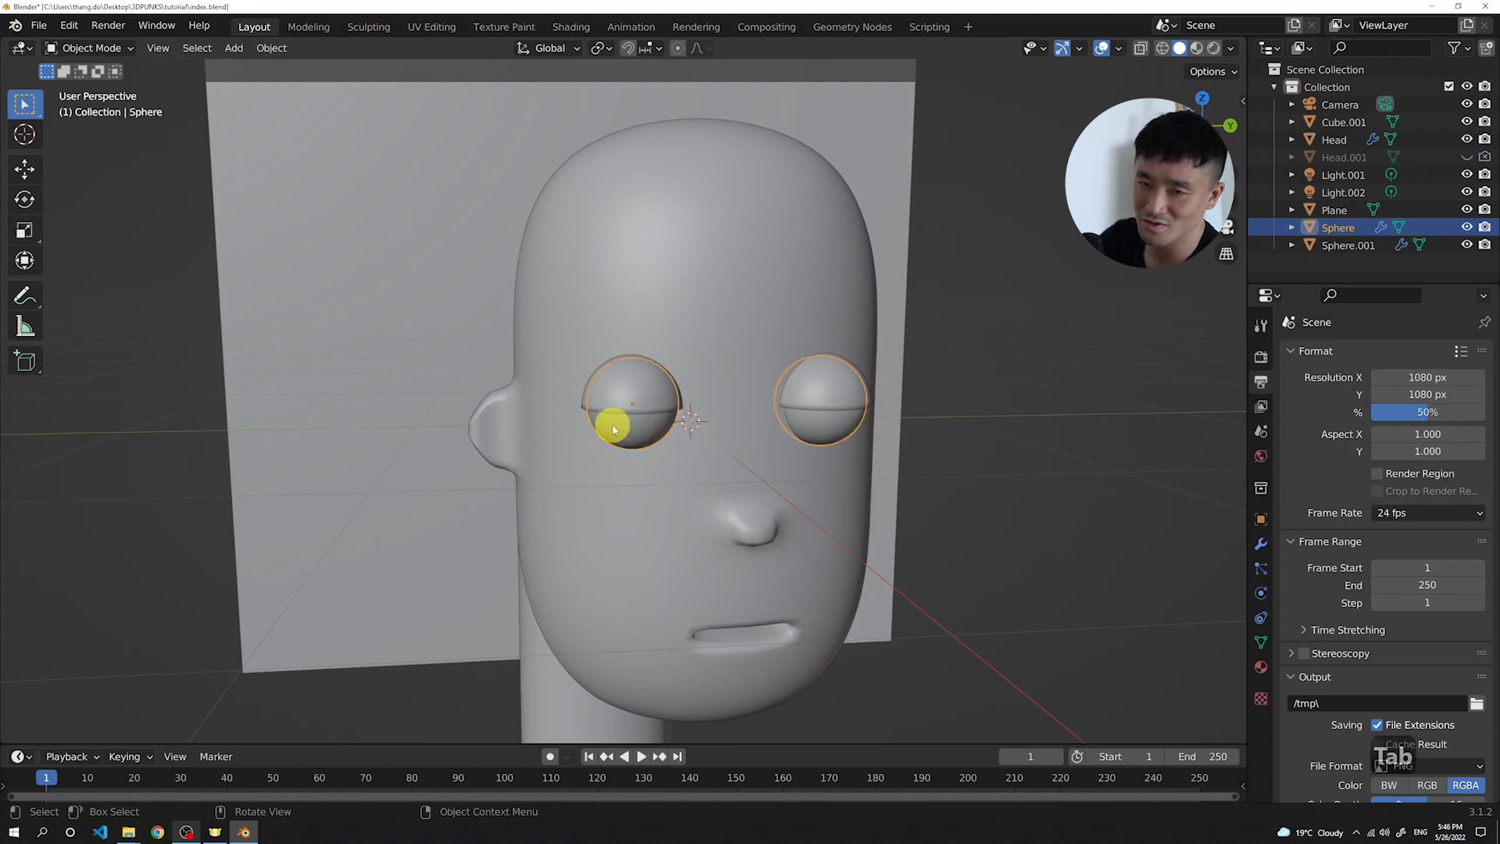
# View the face in right orthographic and apply the Mirror modifier on the eyeballs (Sphere)
pyautogui.moveTo(613, 430); pyautogui.dragTo(663, 425, button='middle')
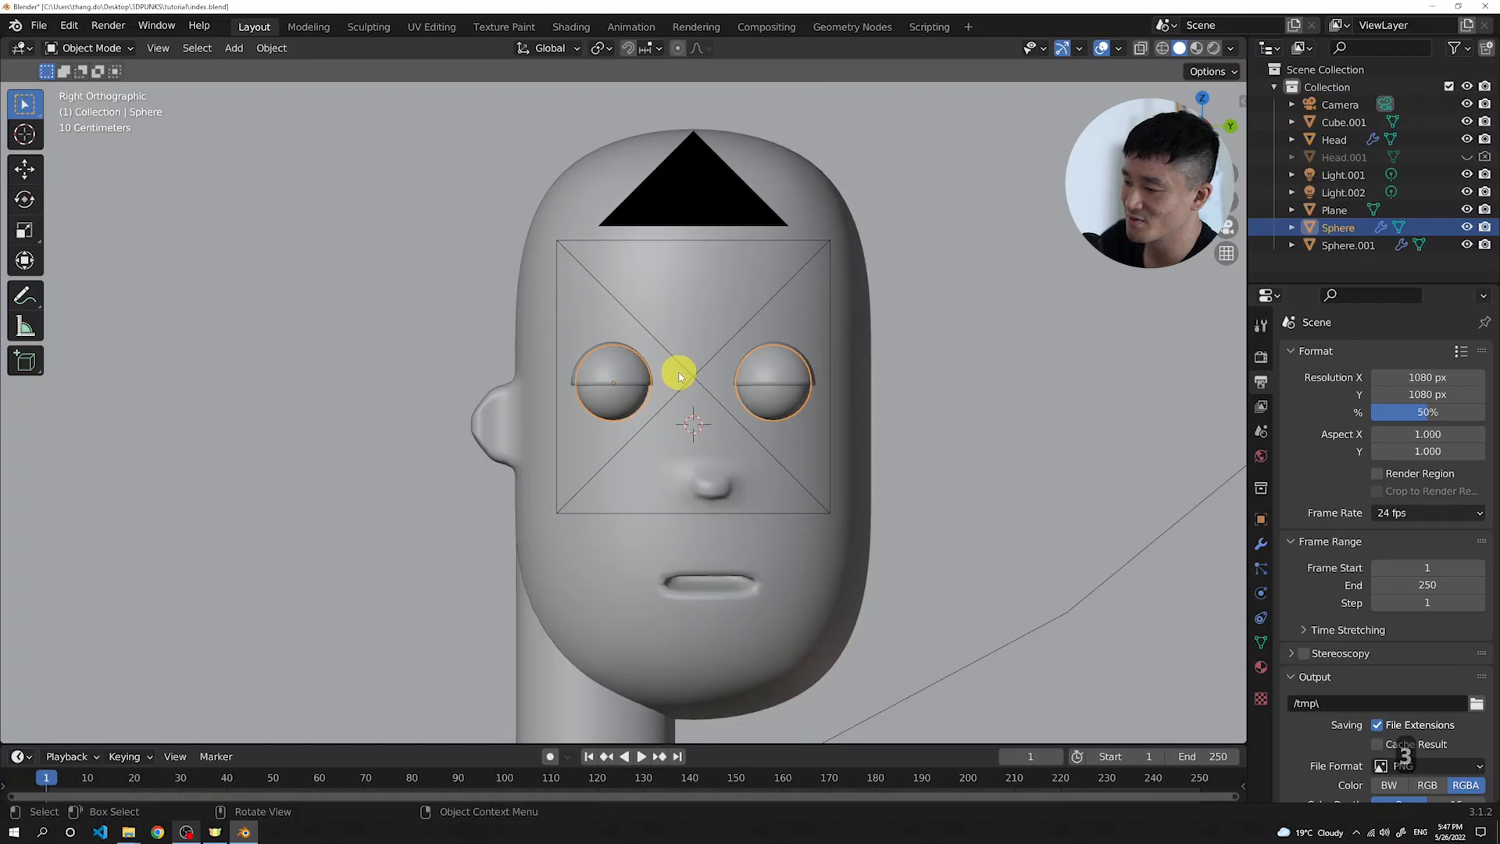
pyautogui.click(616, 364)
pyautogui.click(618, 405)
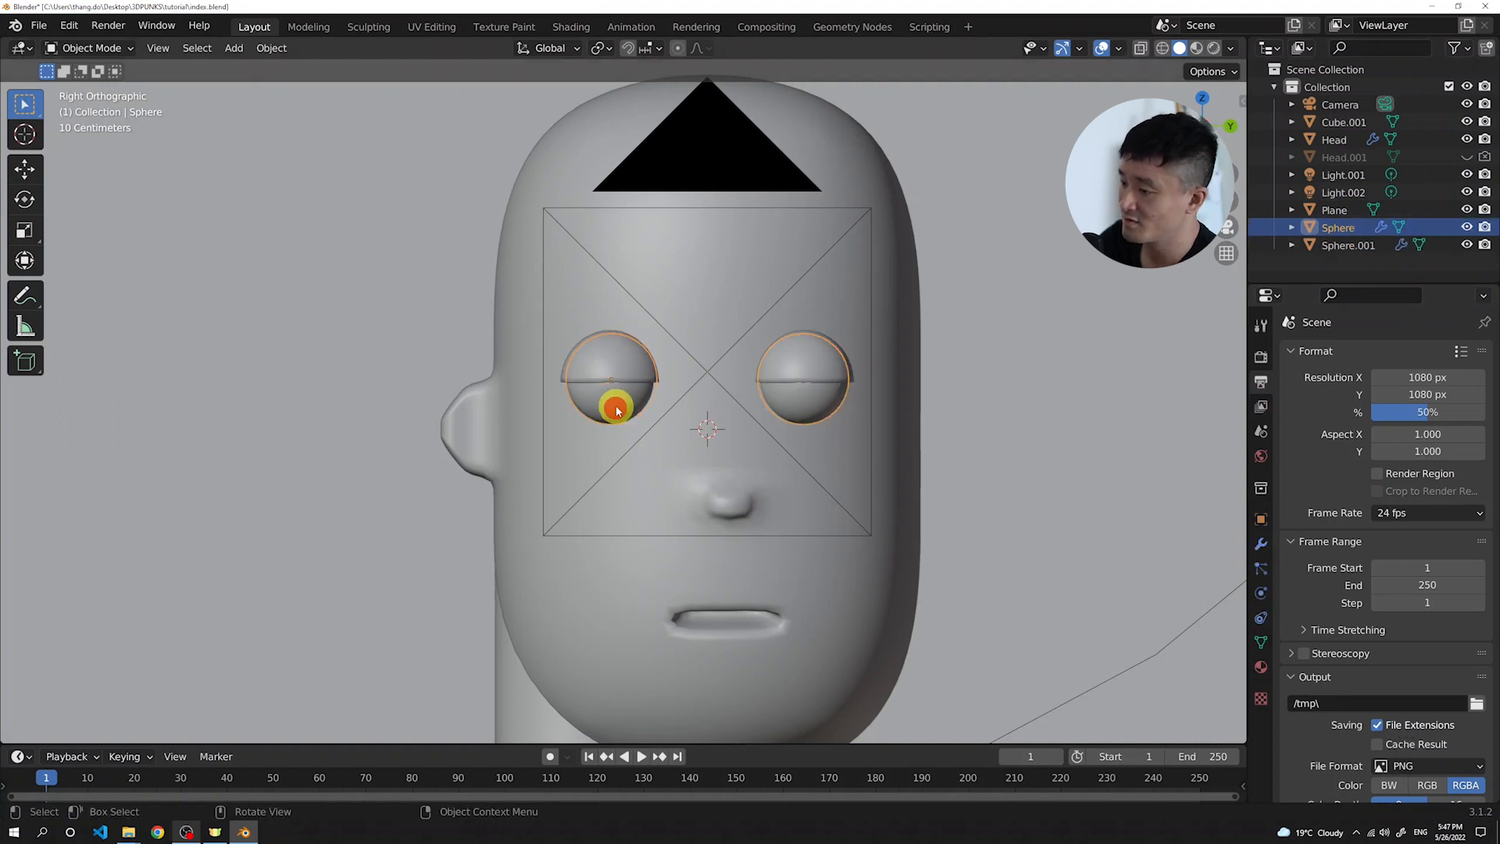
pyautogui.click(1261, 543)
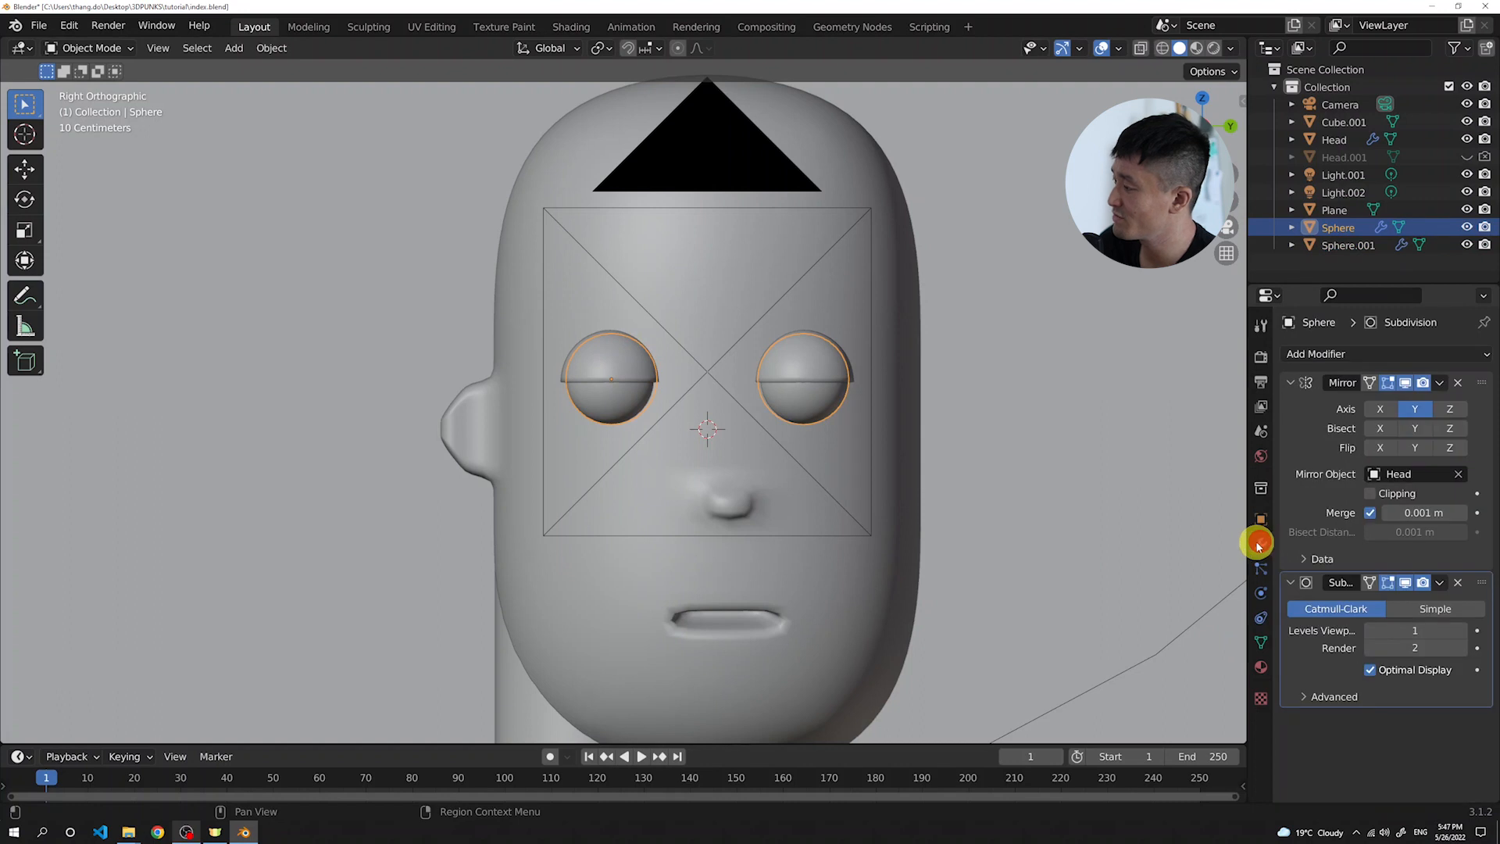
pyautogui.click(1442, 387)
pyautogui.click(1413, 400)
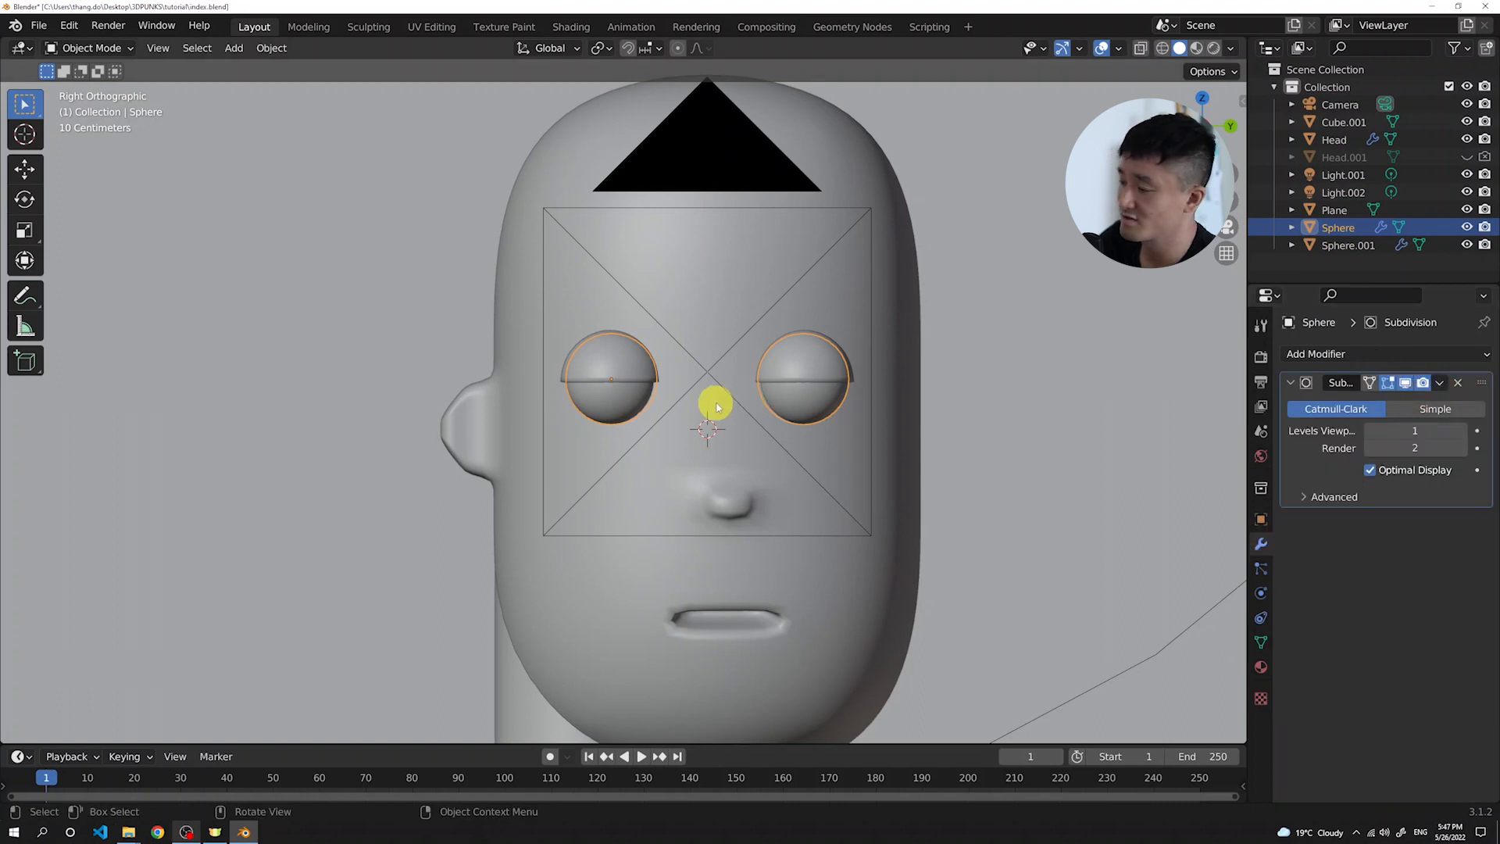
# Select the eyelids (Sphere.001) and apply their Mirror modifier, keeping the Subdivision and Solidify modifiers
pyautogui.click(617, 346)
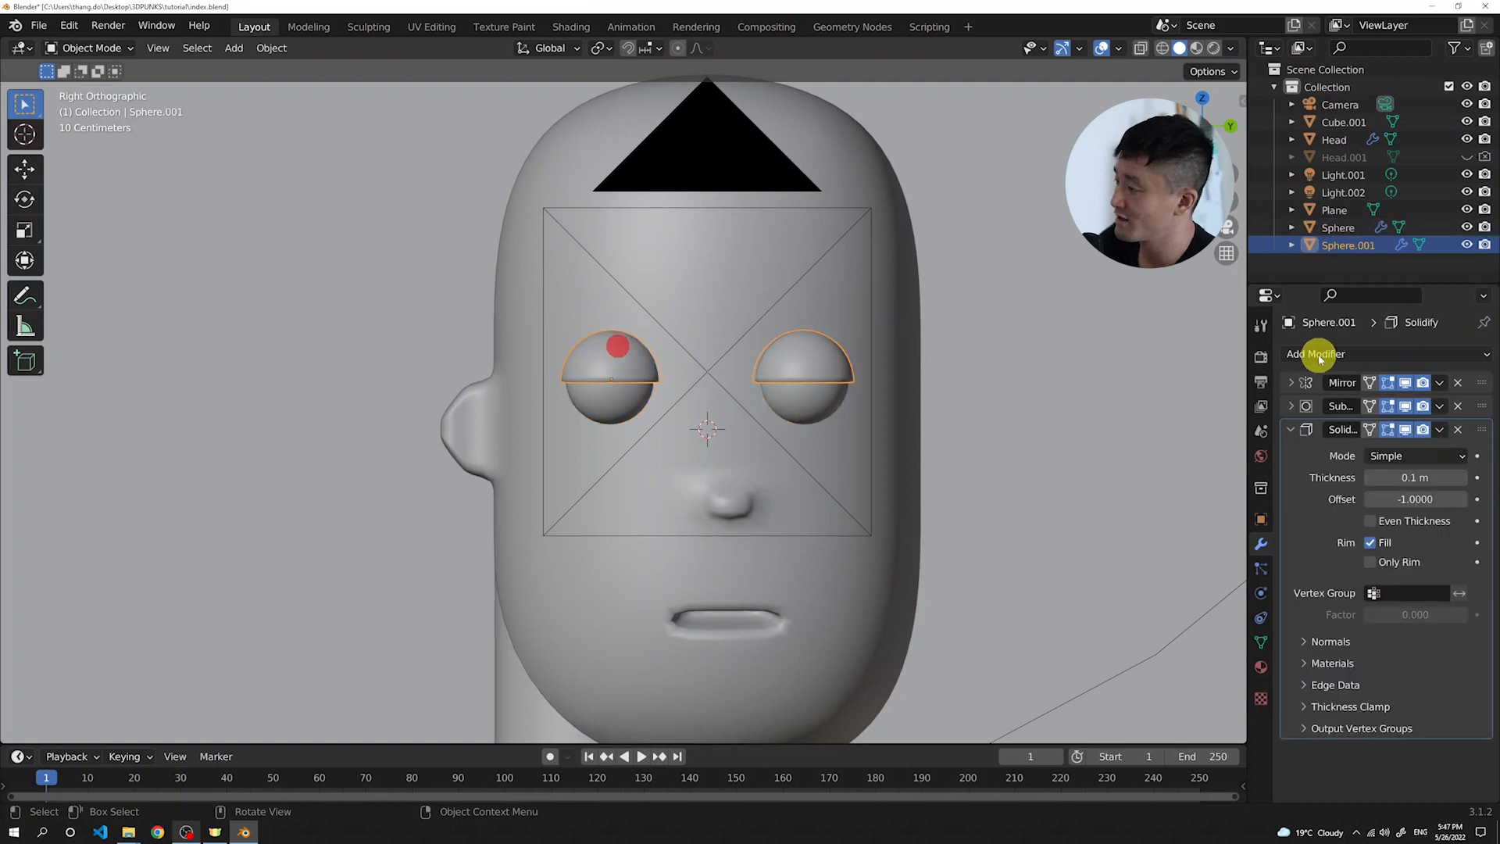
pyautogui.click(1296, 431)
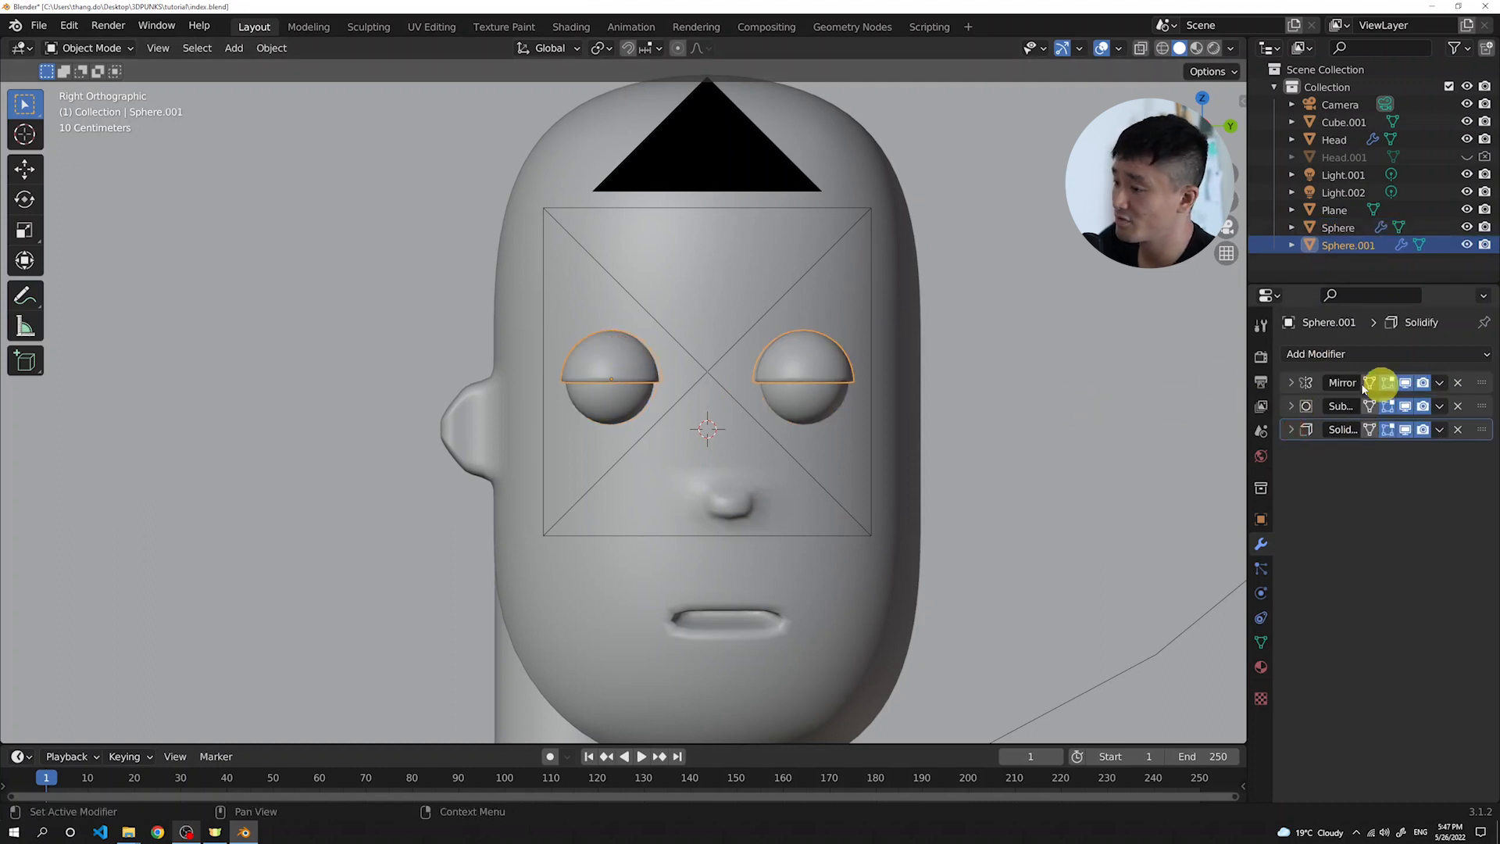
pyautogui.click(1423, 384)
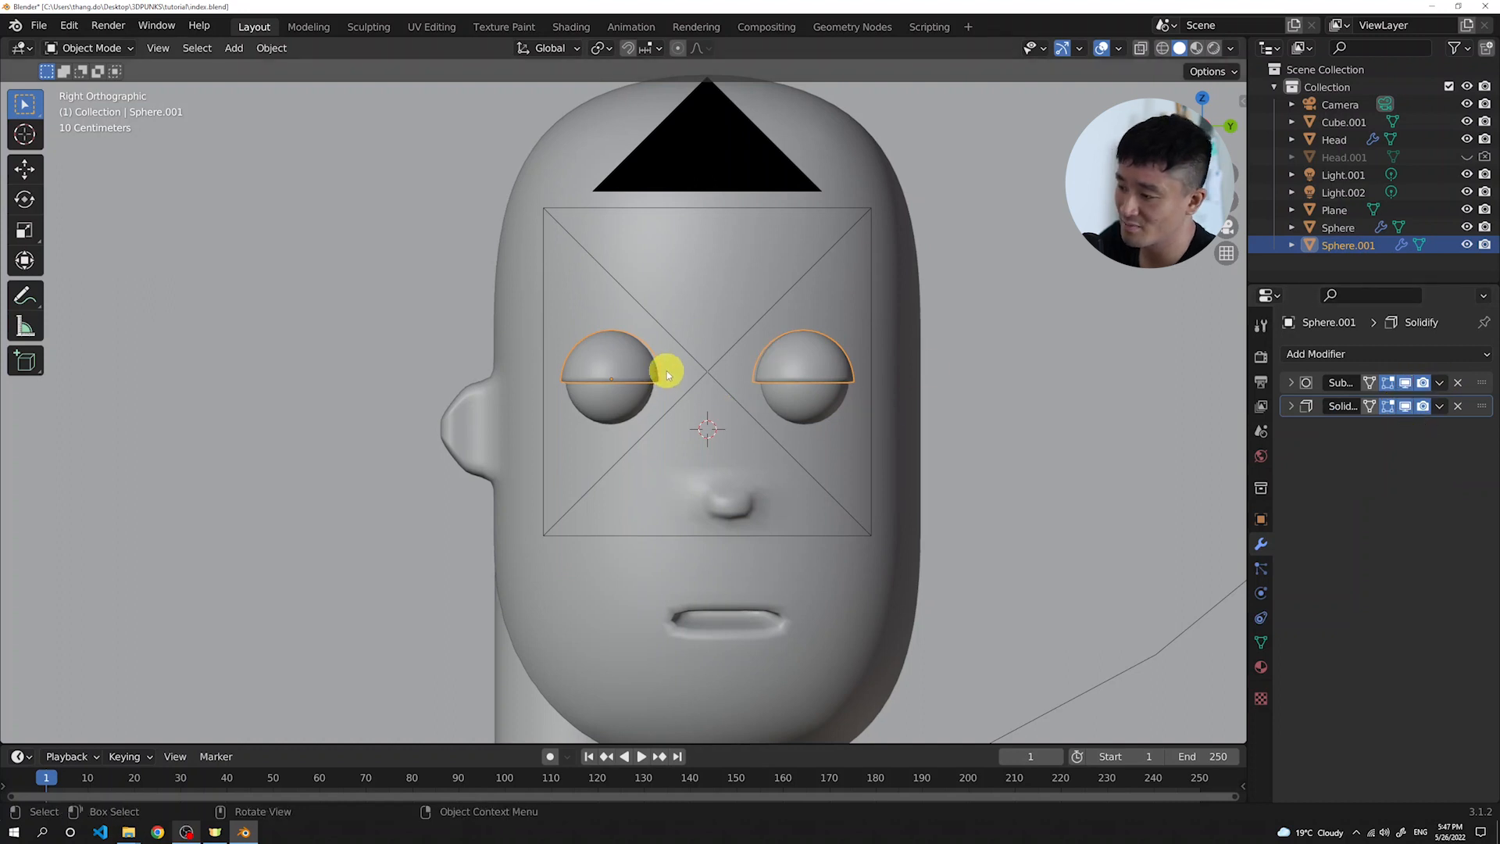
pyautogui.scroll(1, 664, 371)
pyautogui.press('g')
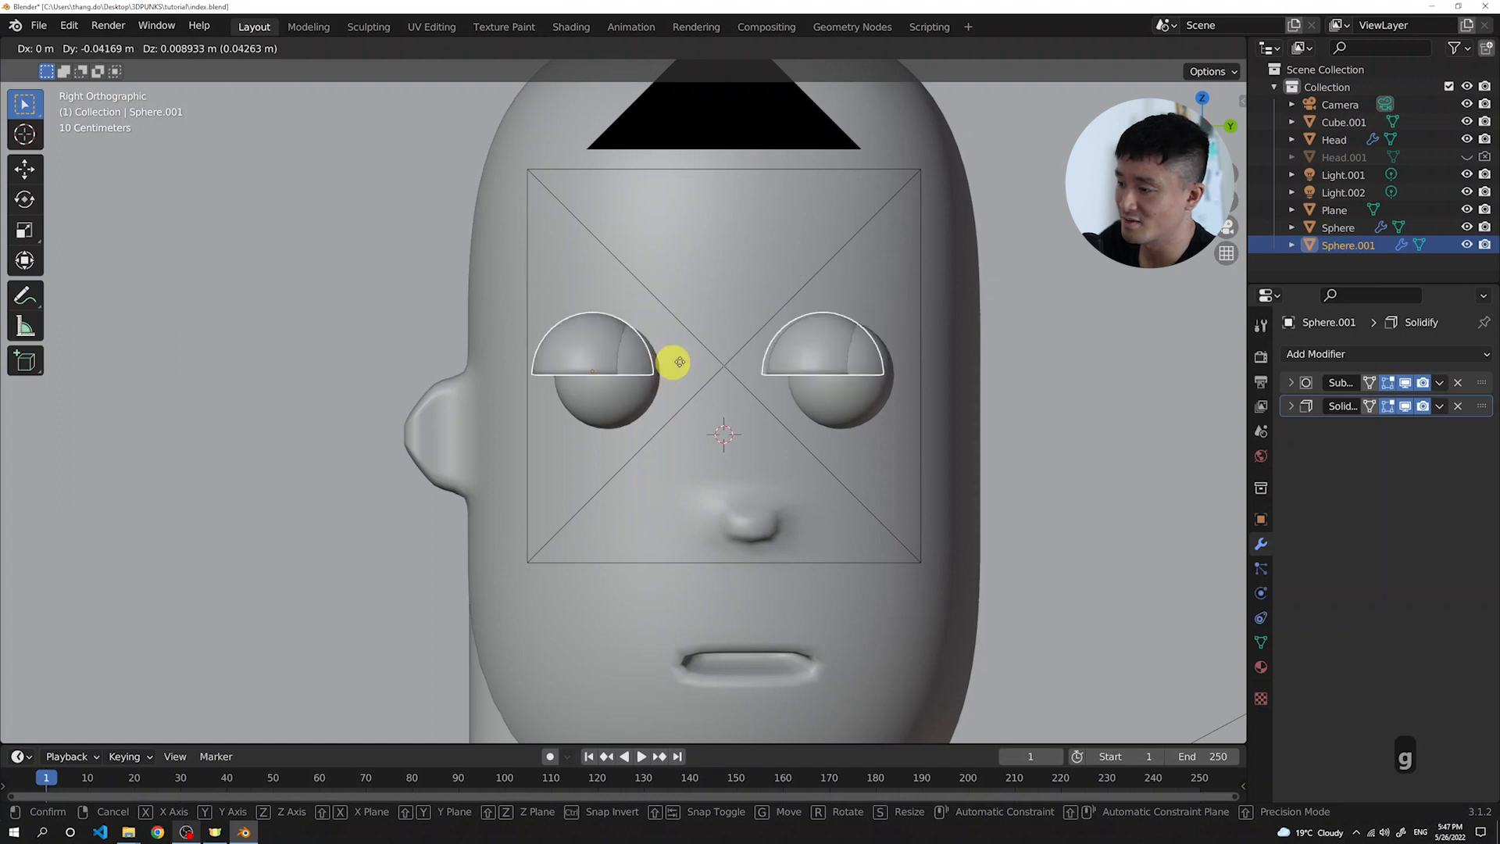
pyautogui.press('Escape')
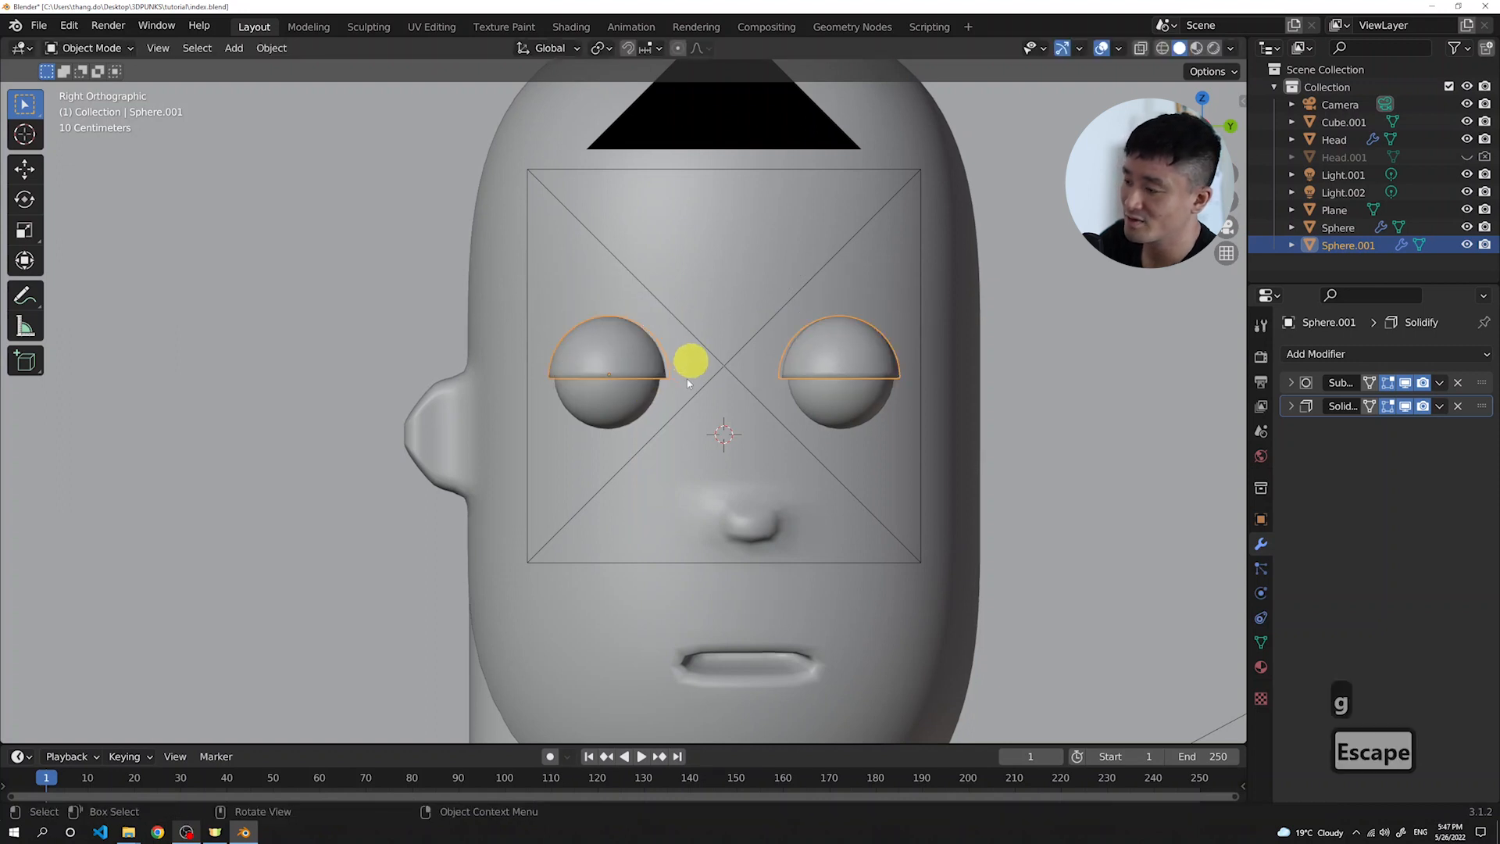
# Add the eyeballs (Sphere) to the eyelid selection and move both about 0.063 m along the global Y axis
pyautogui.keyDown('shift'); pyautogui.click(610, 389); pyautogui.keyUp('shift')
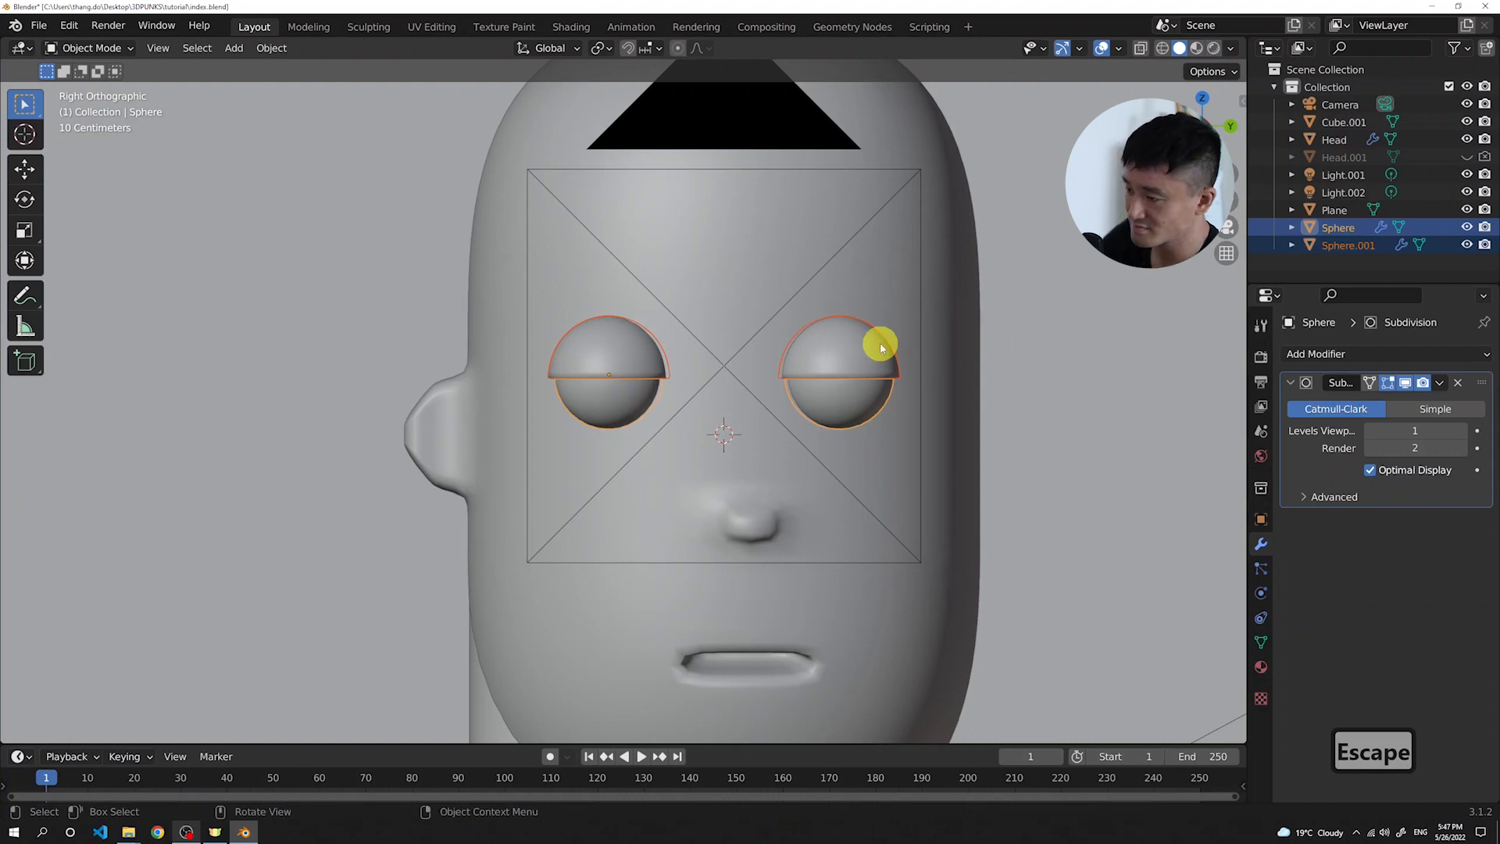
pyautogui.press('3')
pyautogui.press('g')
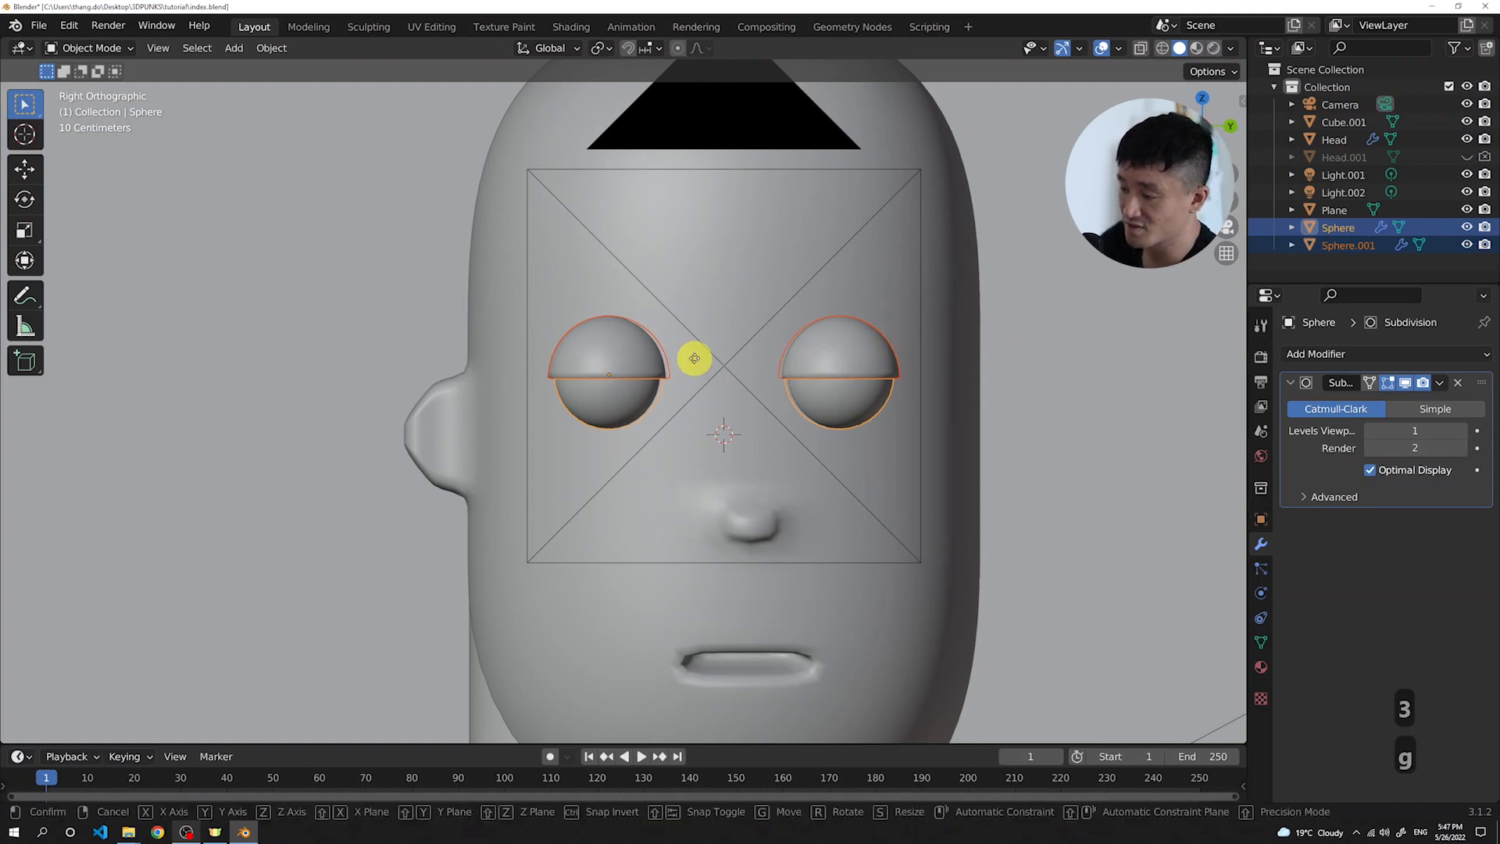
pyautogui.press('y')
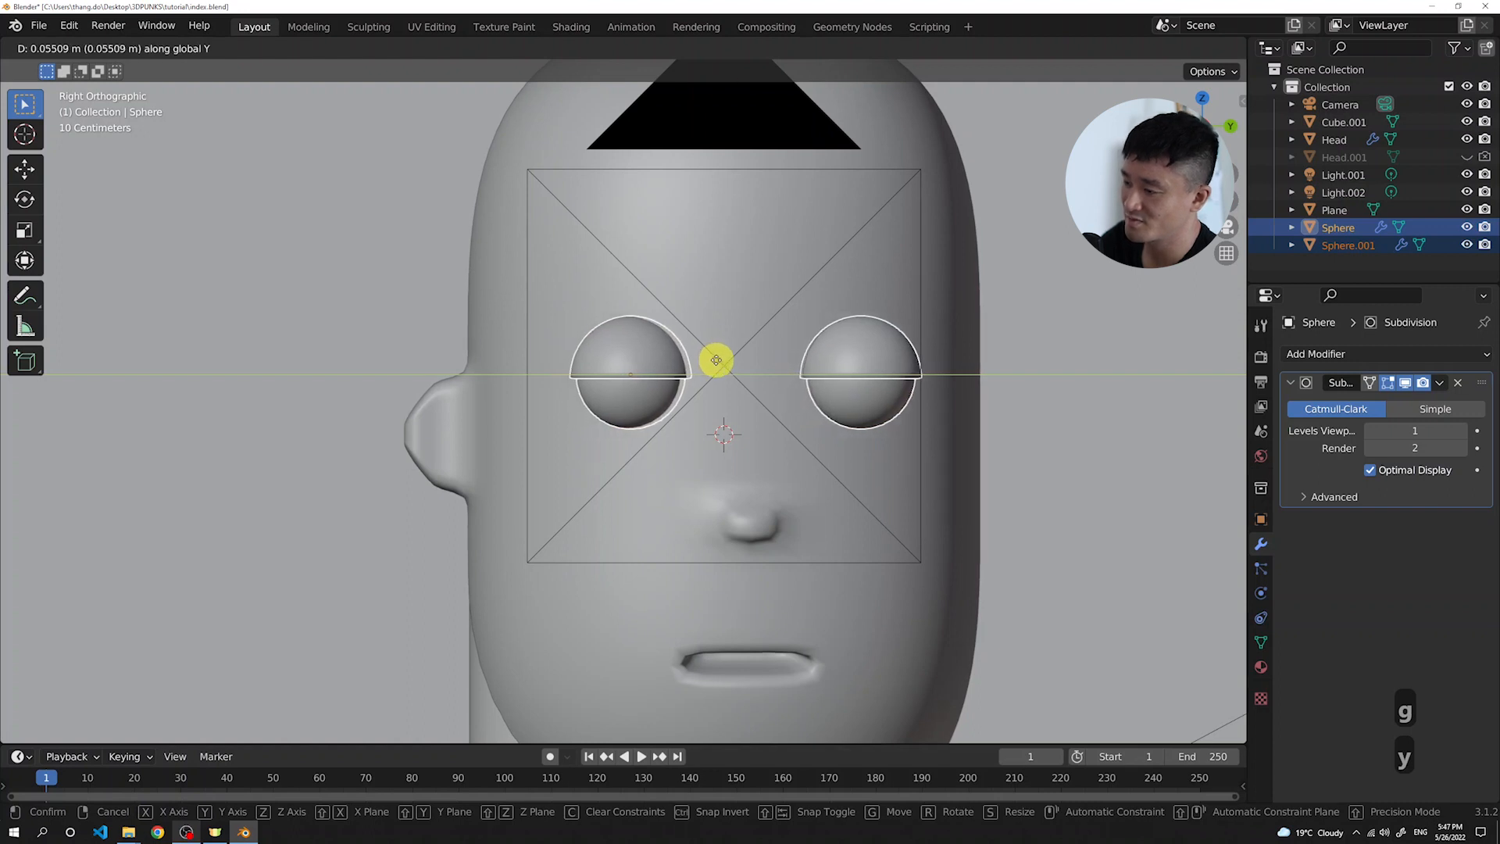
pyautogui.click(719, 361)
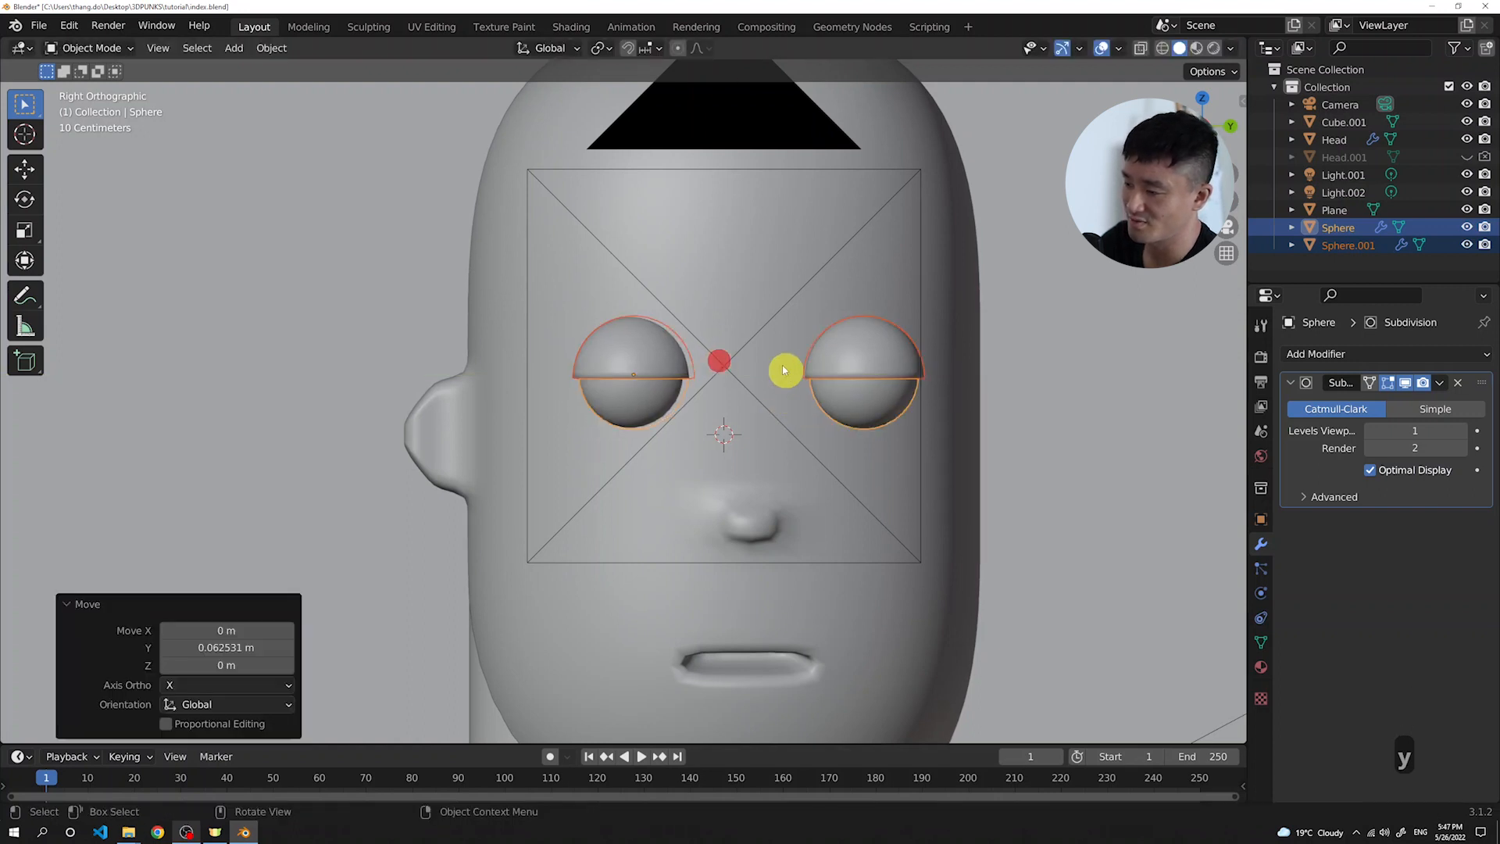
# Fine-tune the eyeballs and eyelids along the global Y axis with nudges of about 0.0015 m and -0.0036 m
pyautogui.press('g')
pyautogui.press('y')
pyautogui.click(750, 339)
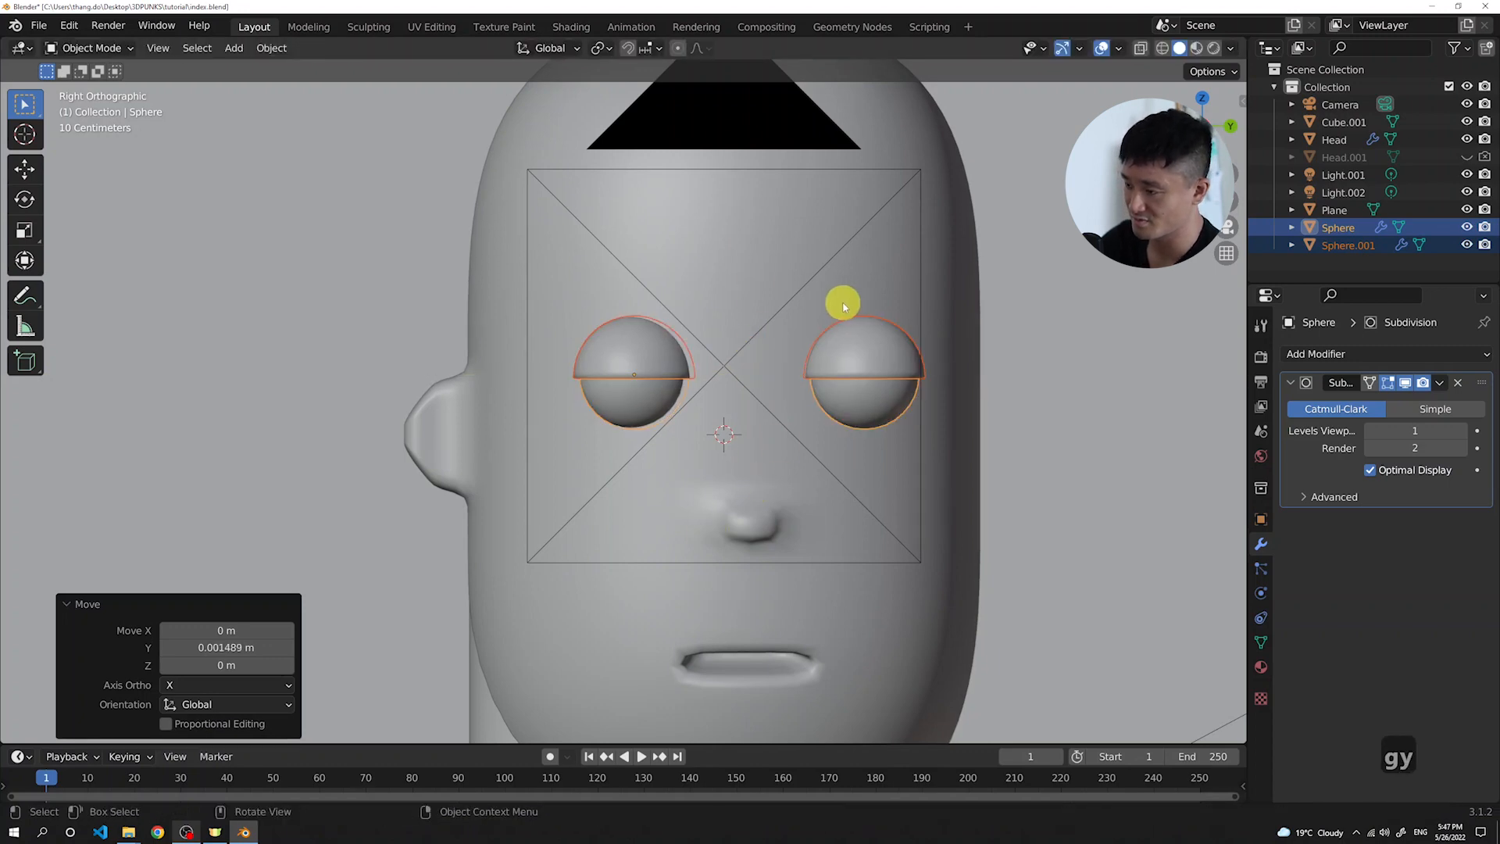
pyautogui.scroll(-3, 841, 302)
pyautogui.scroll(1, 790, 359)
pyautogui.scroll(1, 787, 363)
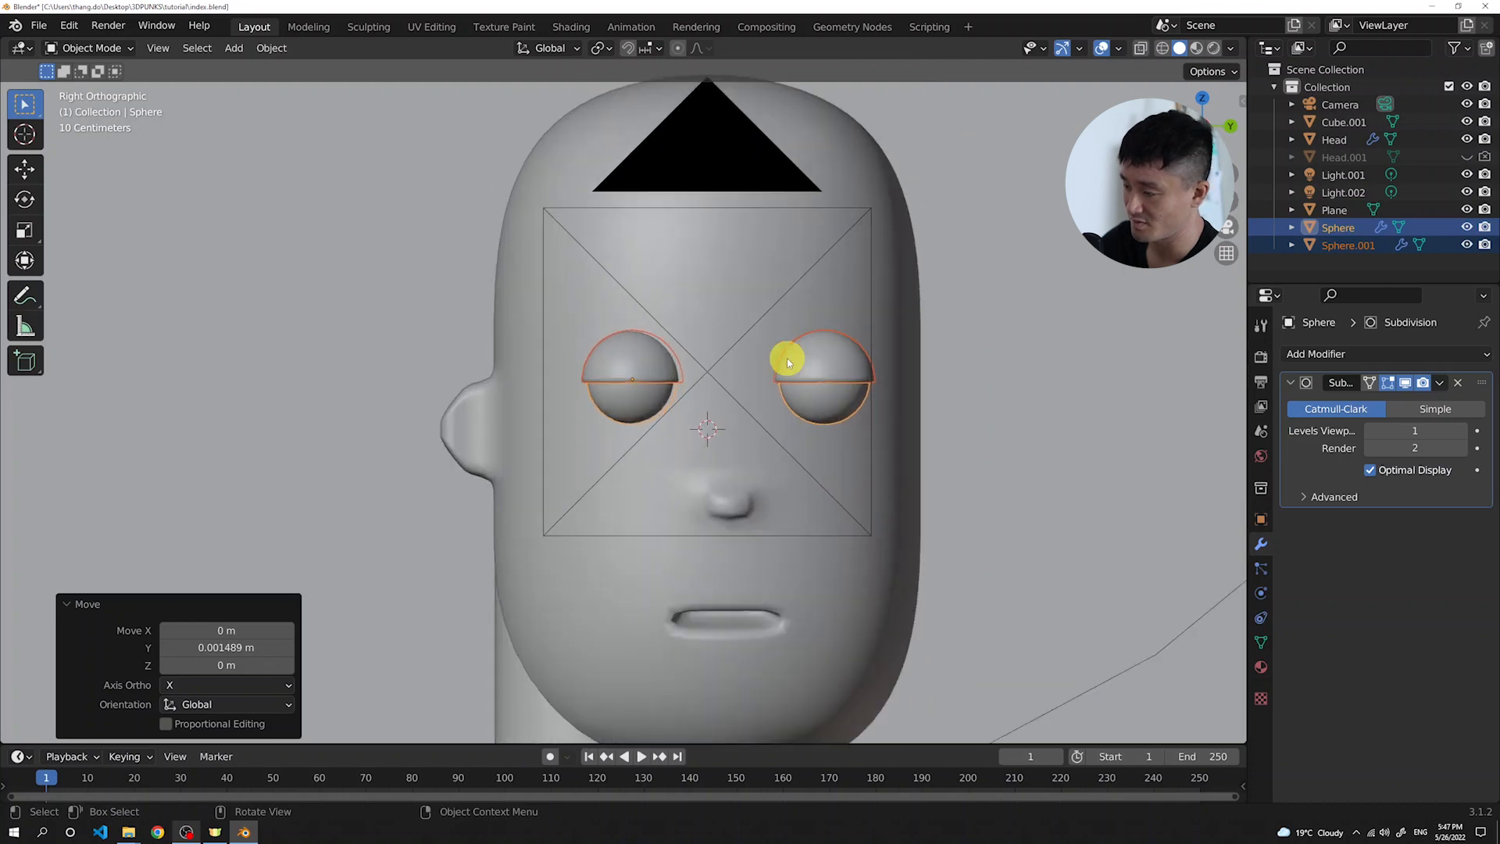
pyautogui.press('g')
pyautogui.press('y')
pyautogui.click(785, 358)
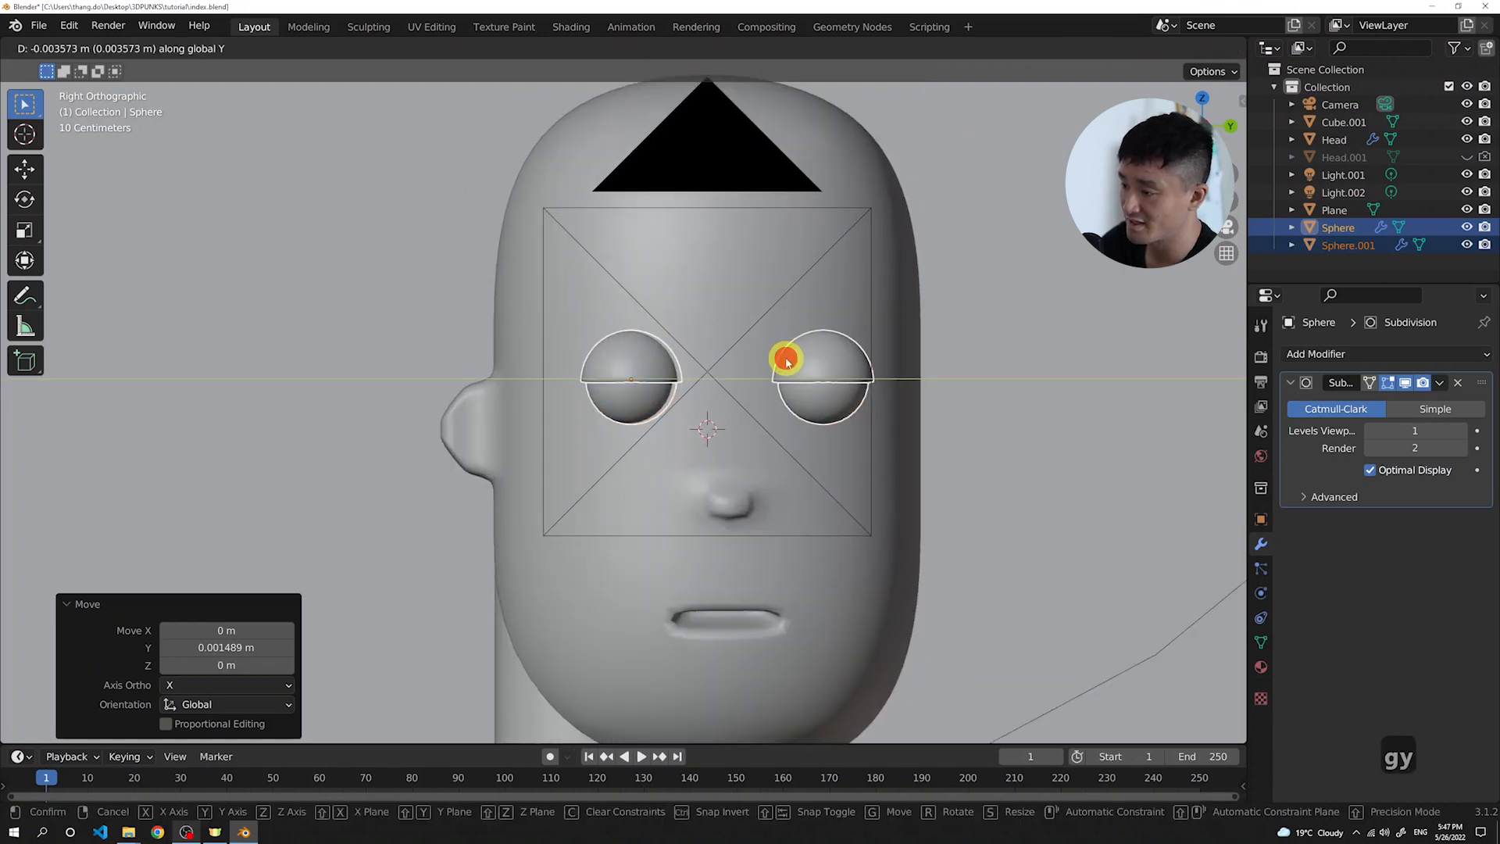
# From the camera view, enter Edit Mode on the eyeballs (Sphere) only and switch the viewport to material preview shading
pyautogui.press('KP_0')
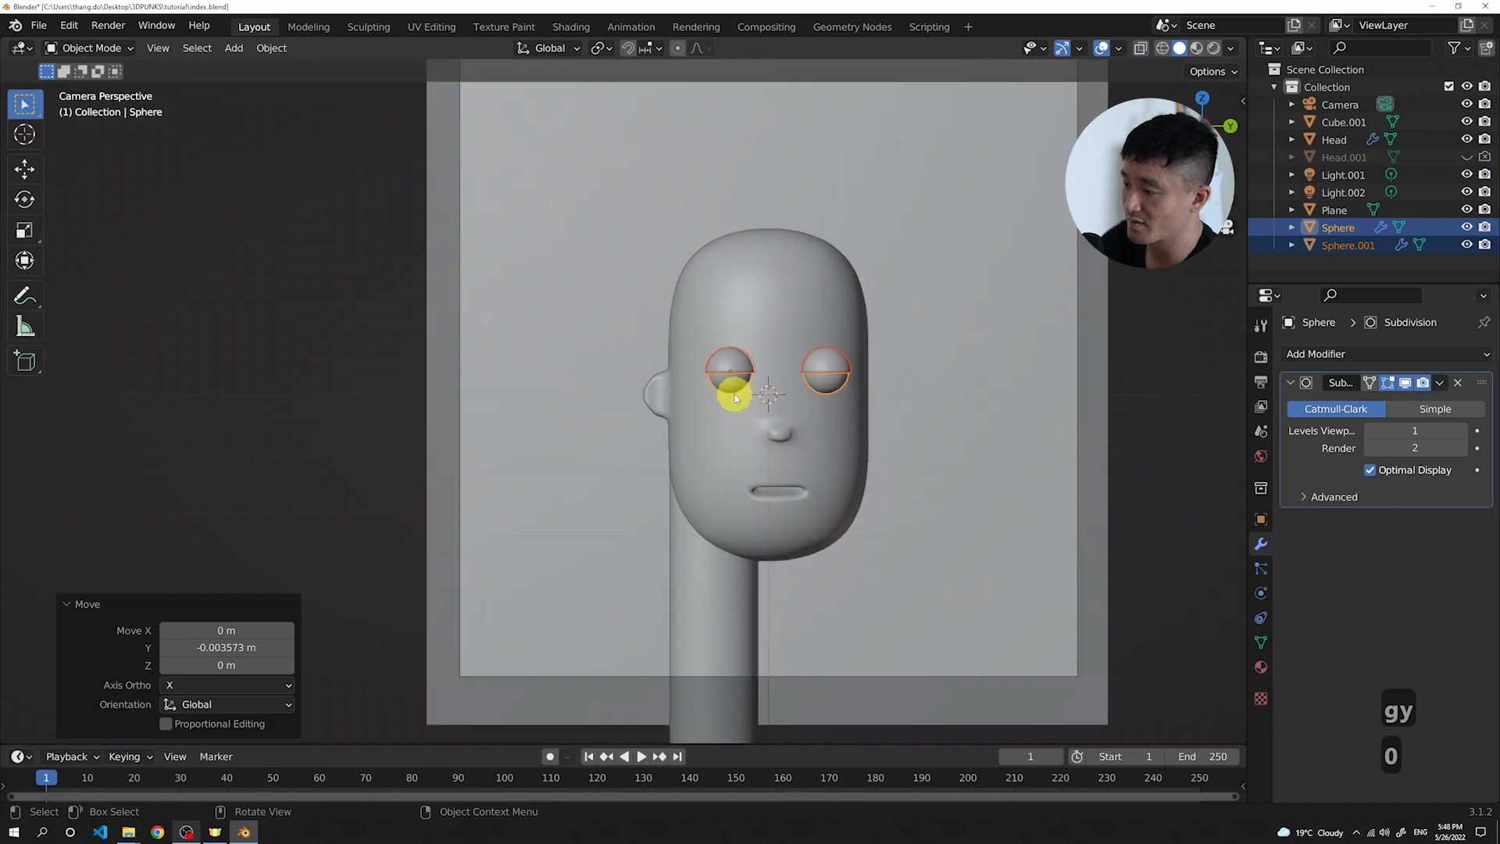
pyautogui.scroll(4, 730, 391)
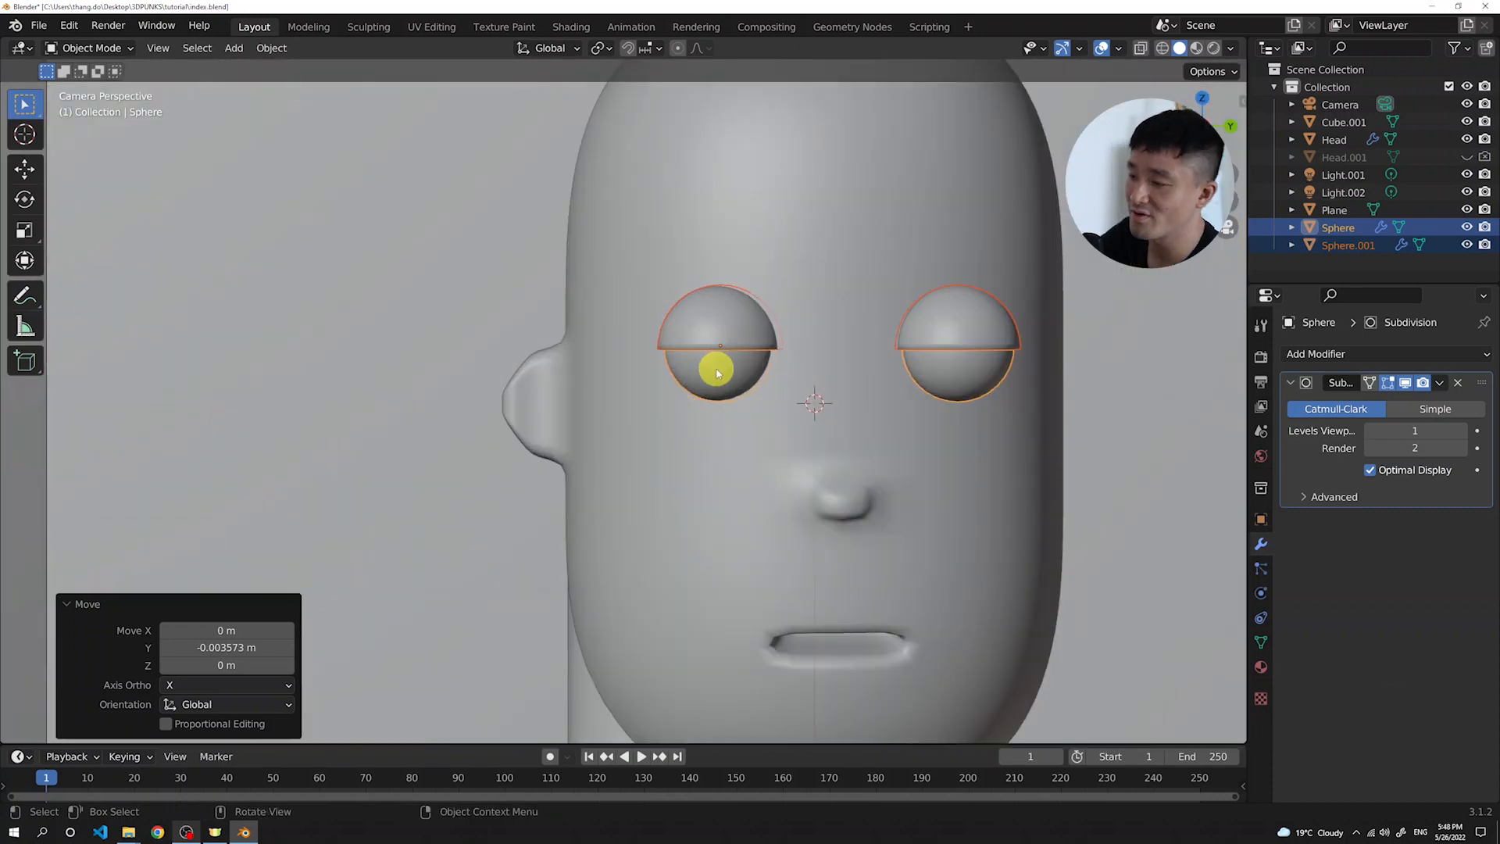
pyautogui.keyDown('shift'); pyautogui.moveTo(795, 384); pyautogui.dragTo(756, 406, button='middle'); pyautogui.keyUp('shift')
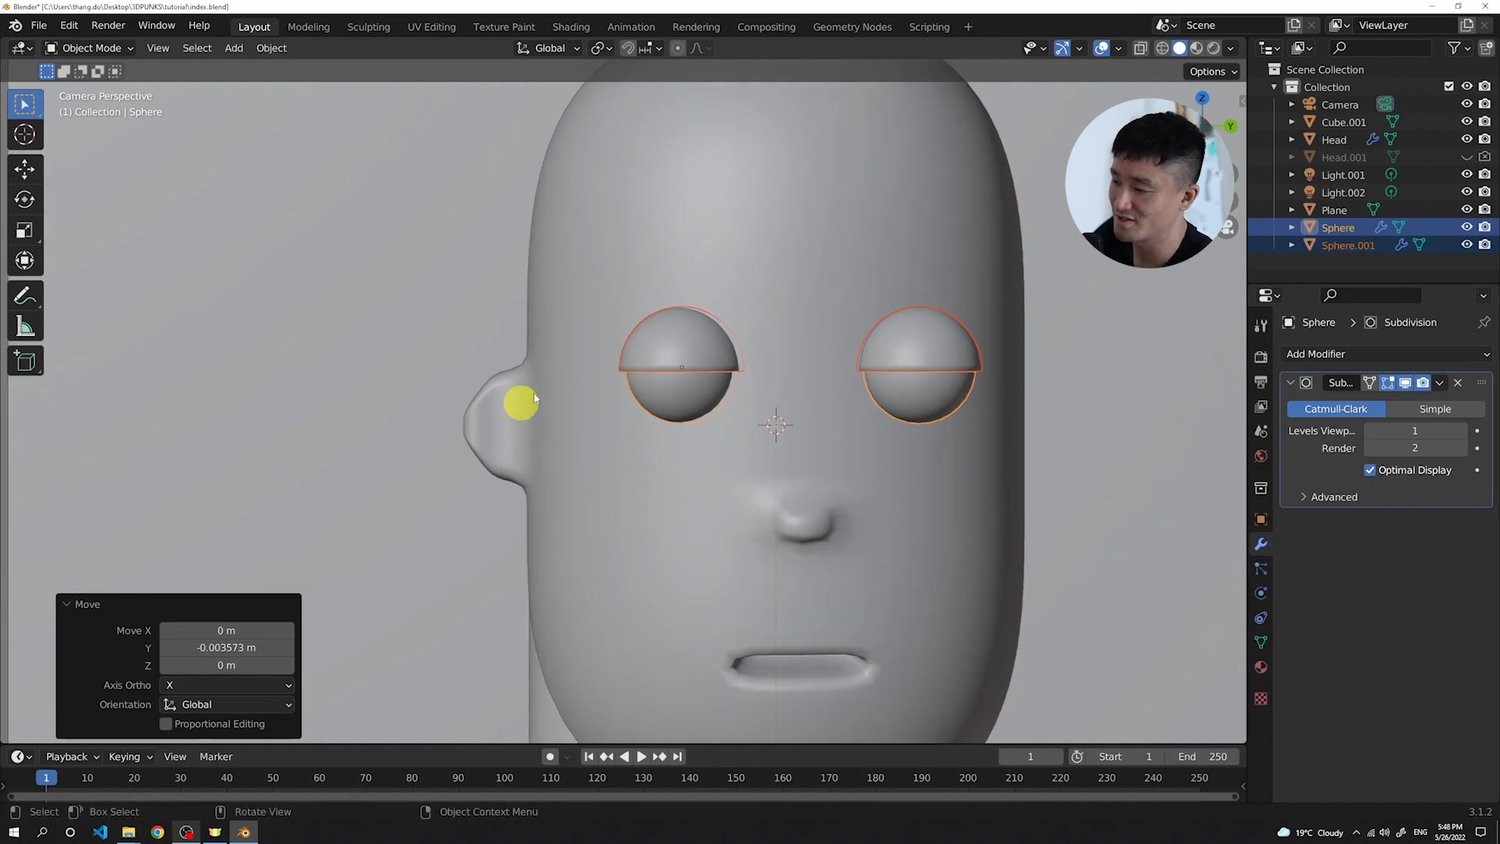
pyautogui.click(700, 395)
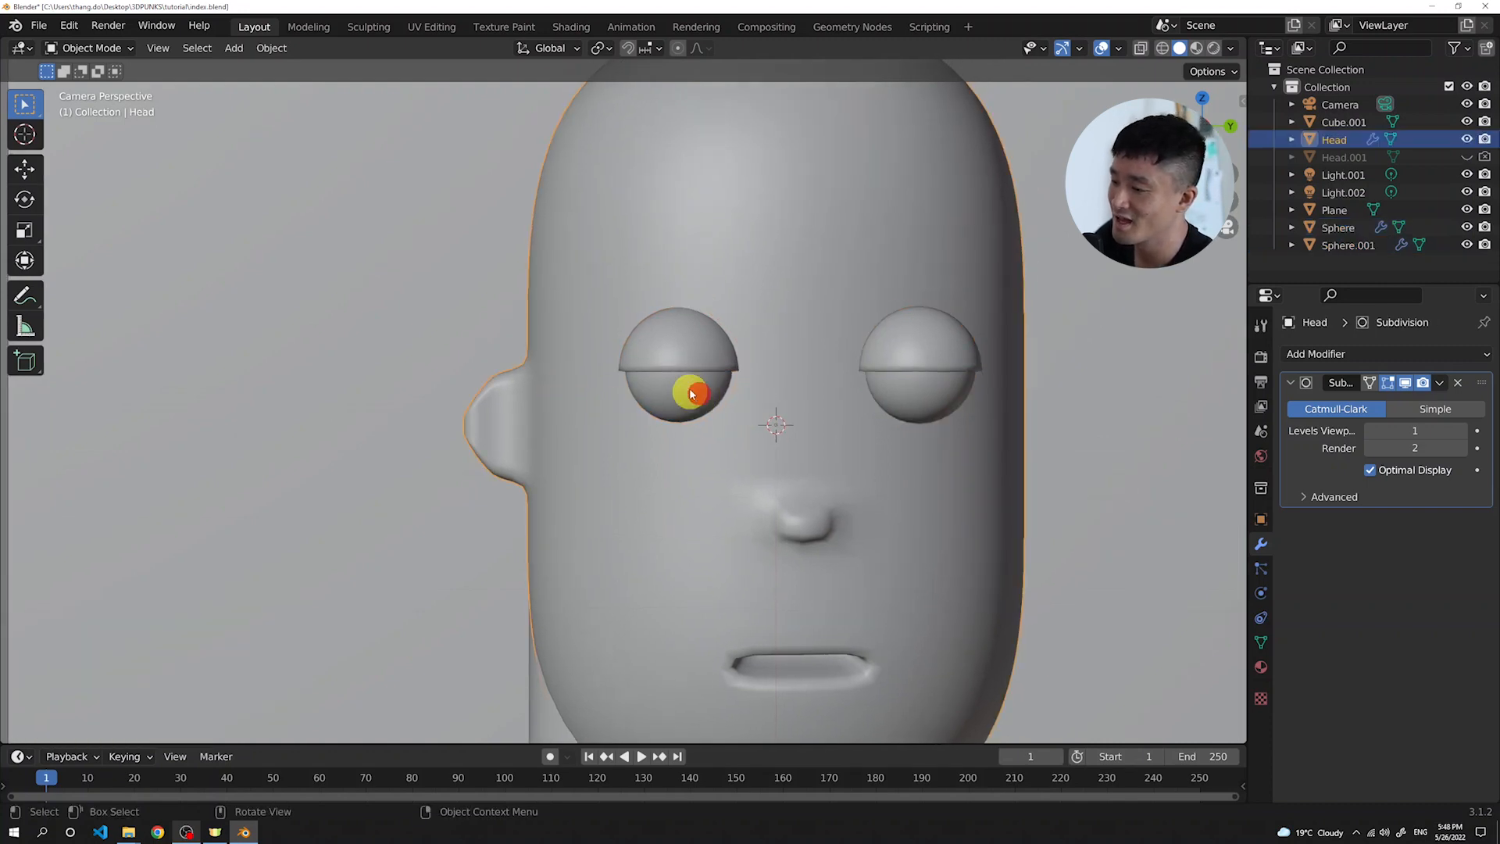
pyautogui.click(690, 392)
pyautogui.press('Tab')
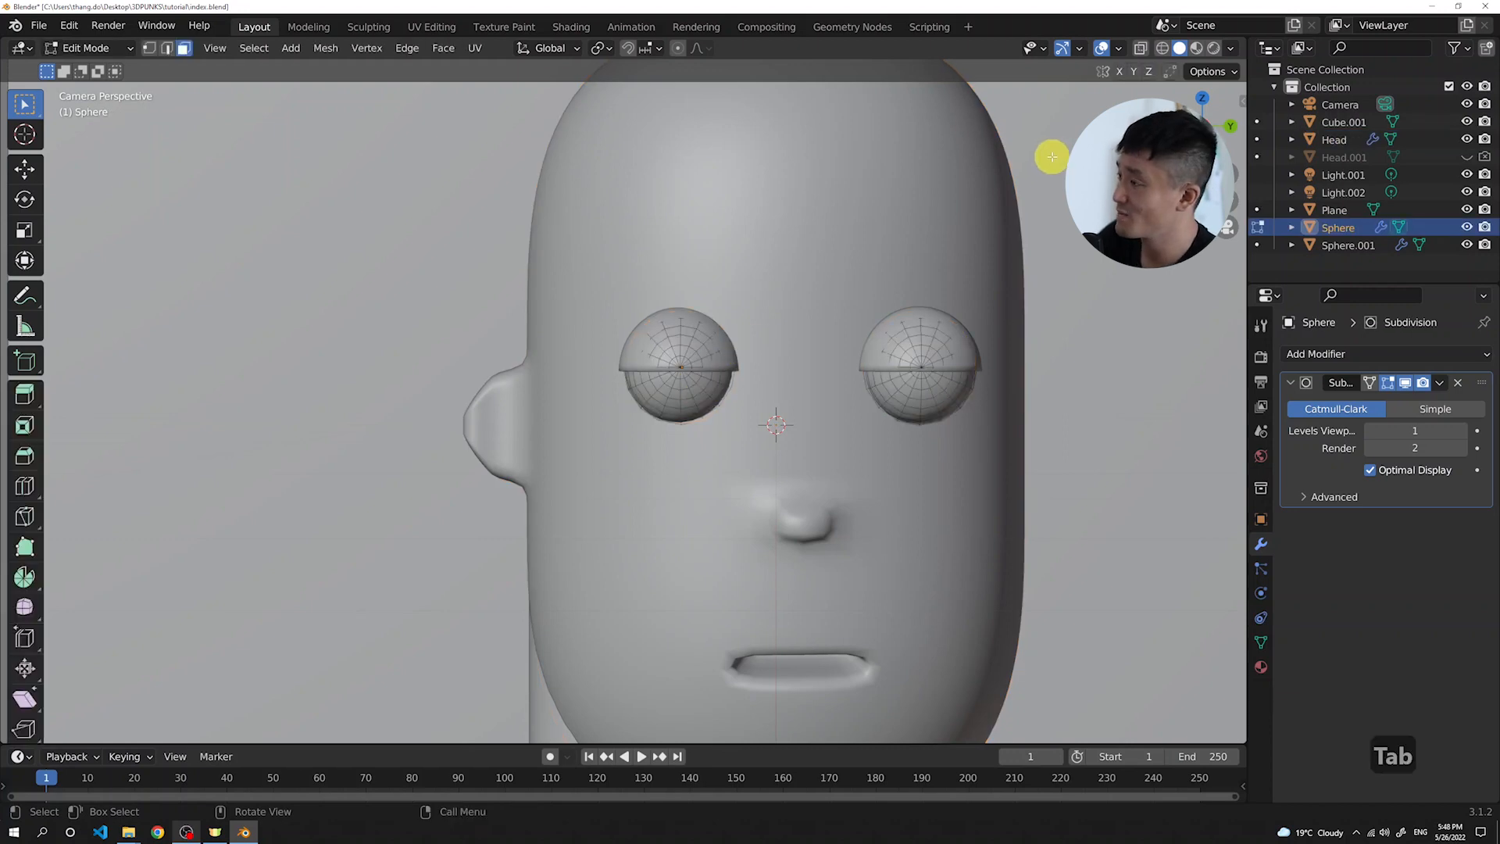
pyautogui.click(1199, 48)
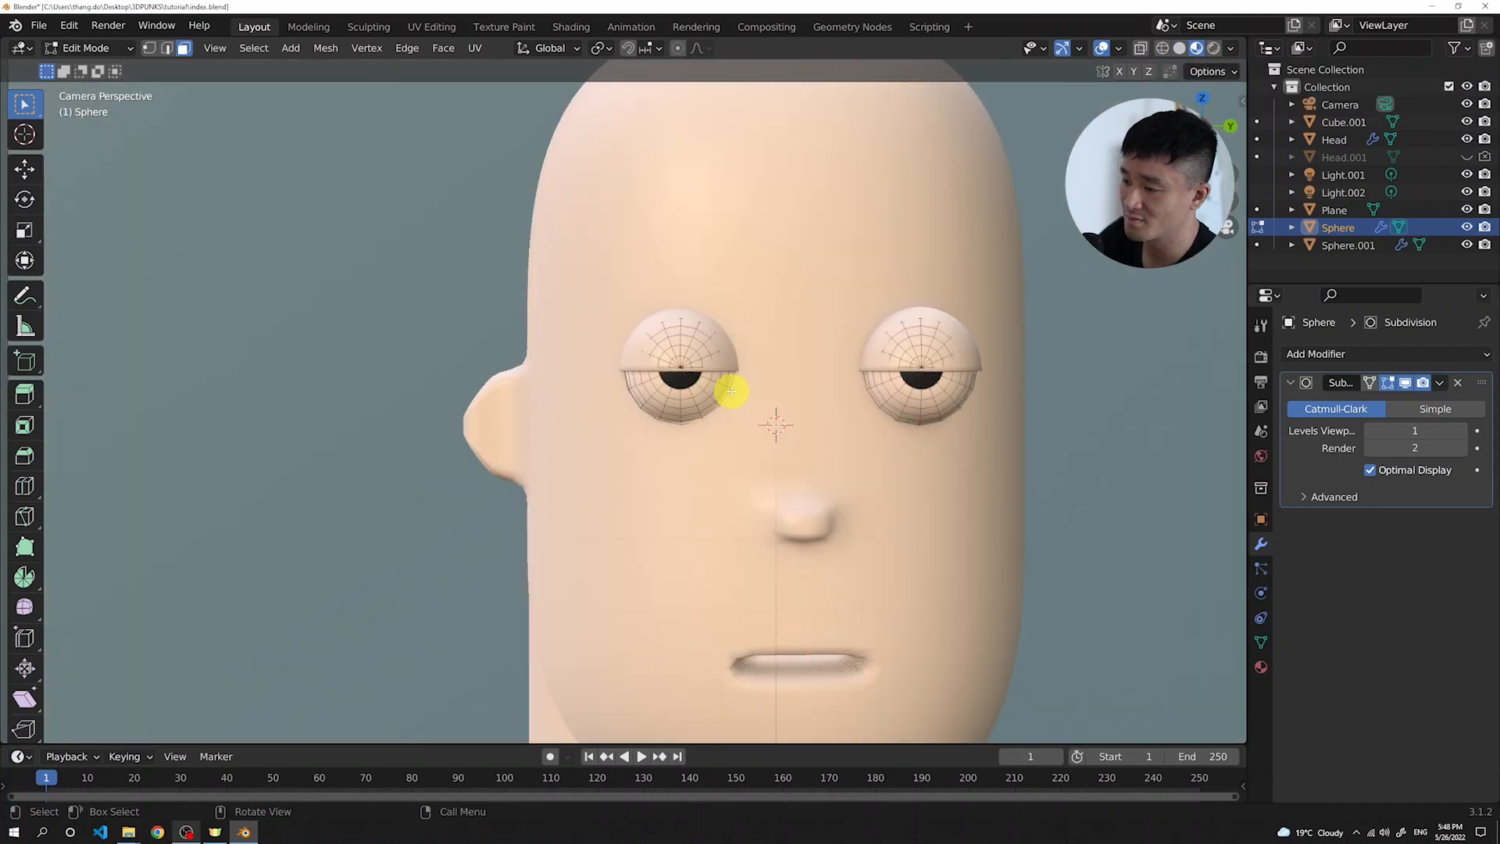
pyautogui.scroll(1, 730, 390)
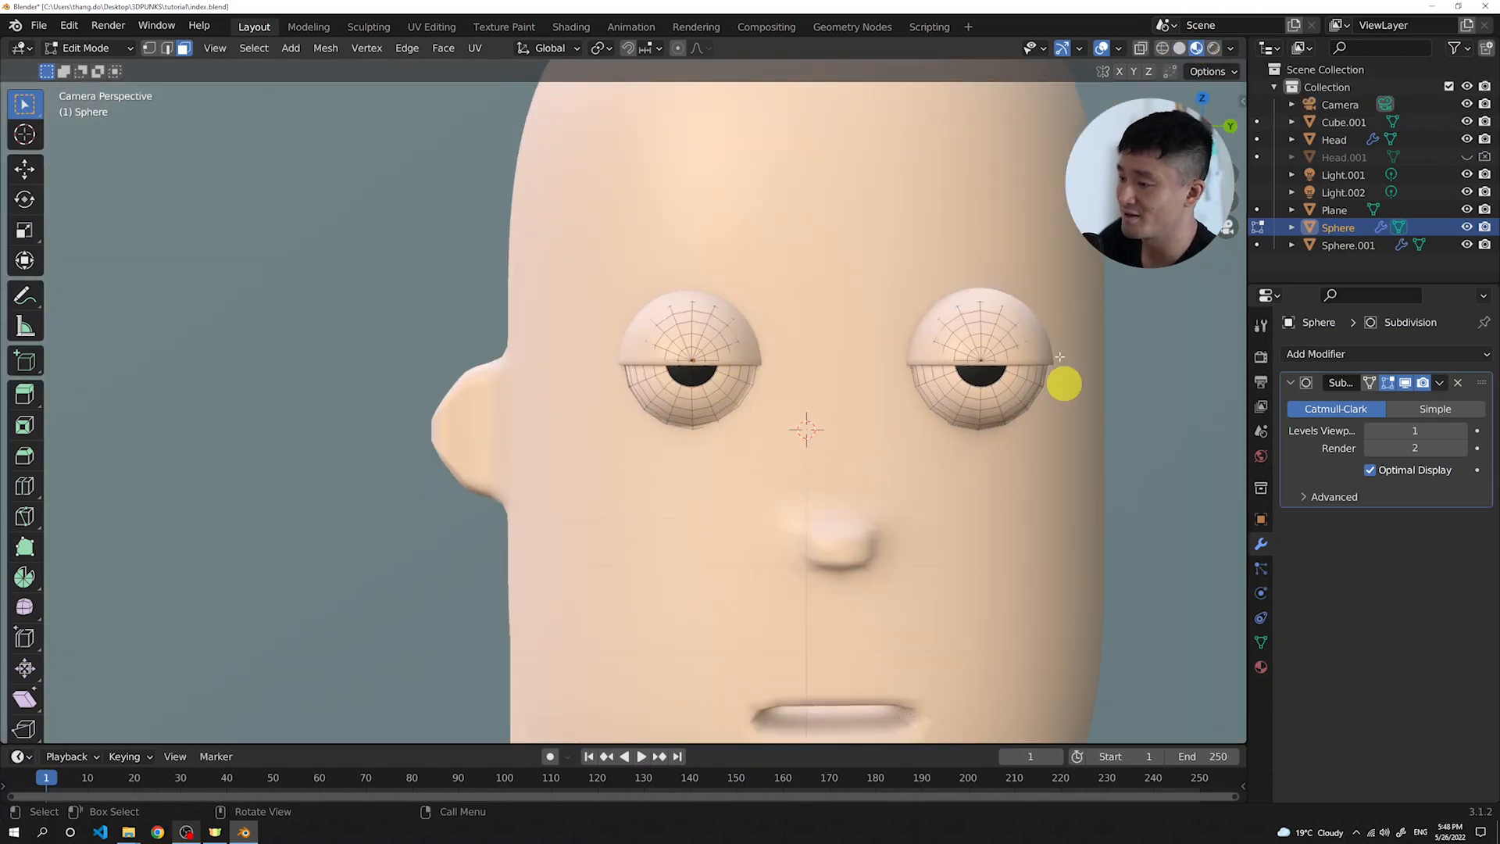
# Select all linked faces of the eyeball nearest the visible ear and rotate it -17° around the global Z axis
pyautogui.click(718, 385)
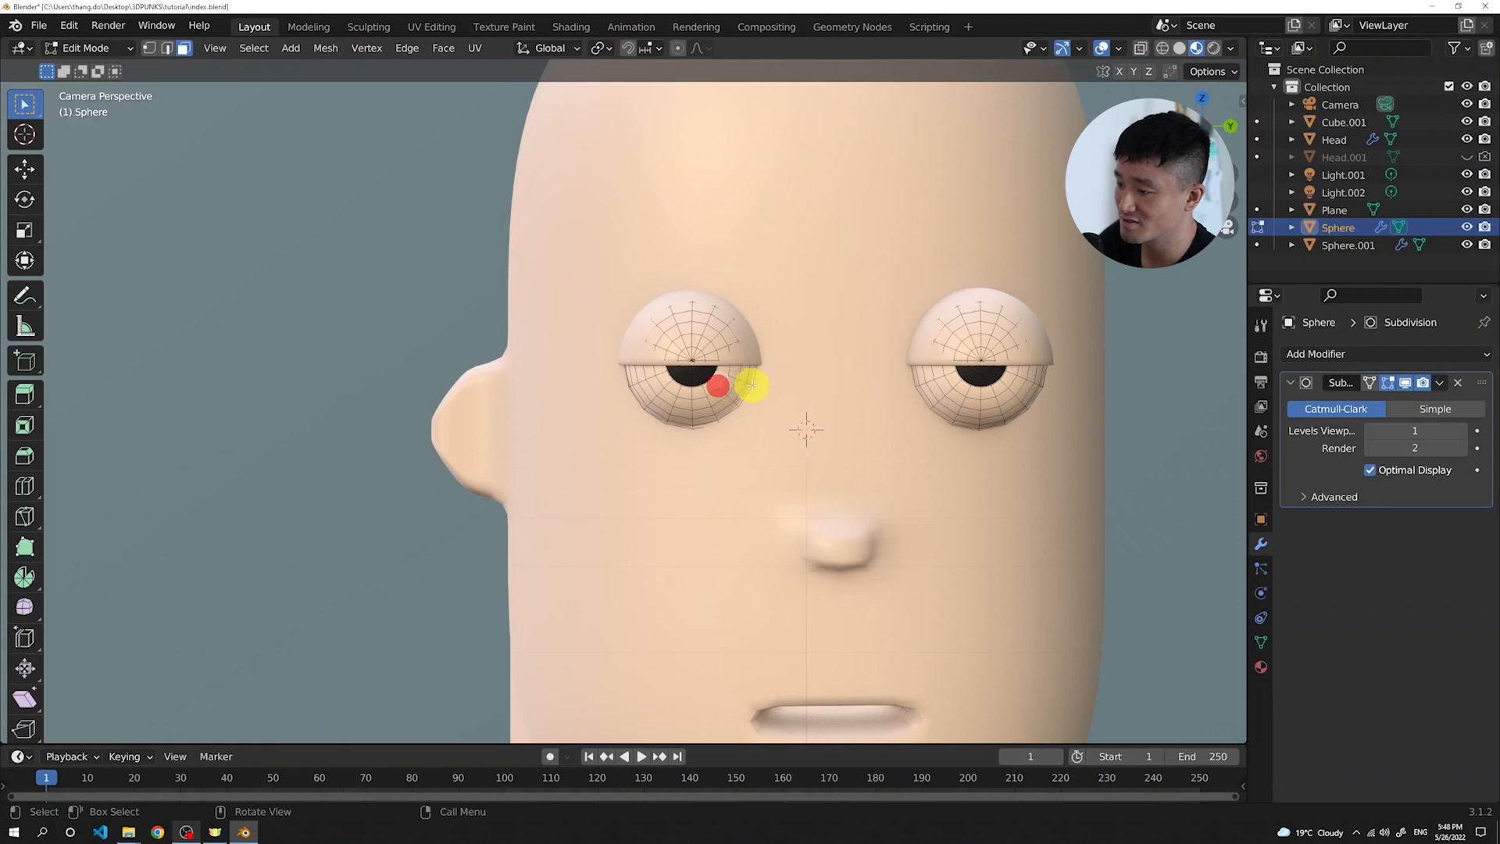
pyautogui.scroll(1, 721, 389)
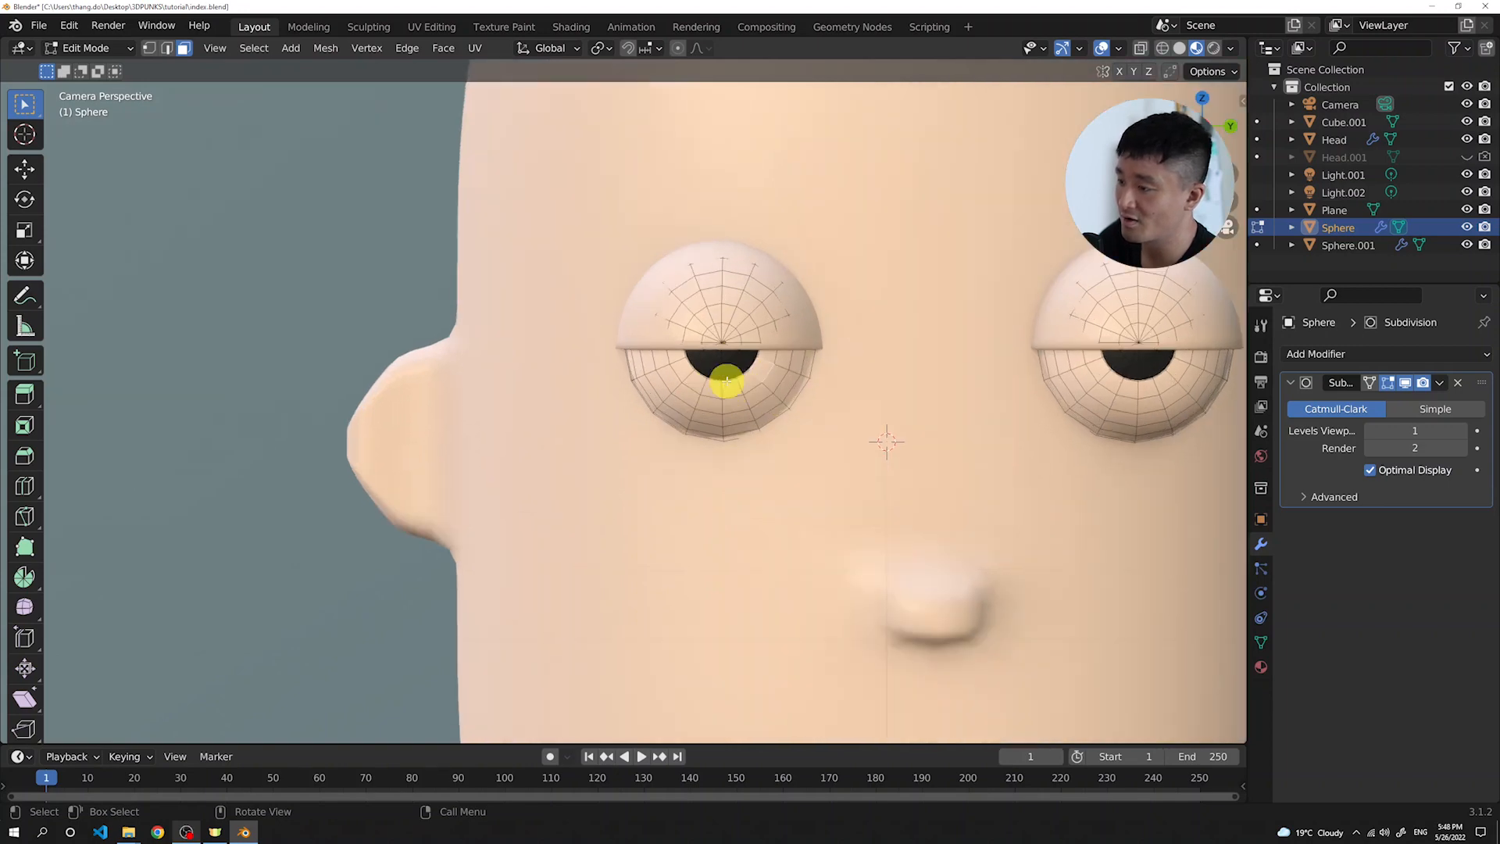
pyautogui.scroll(-1, 746, 380)
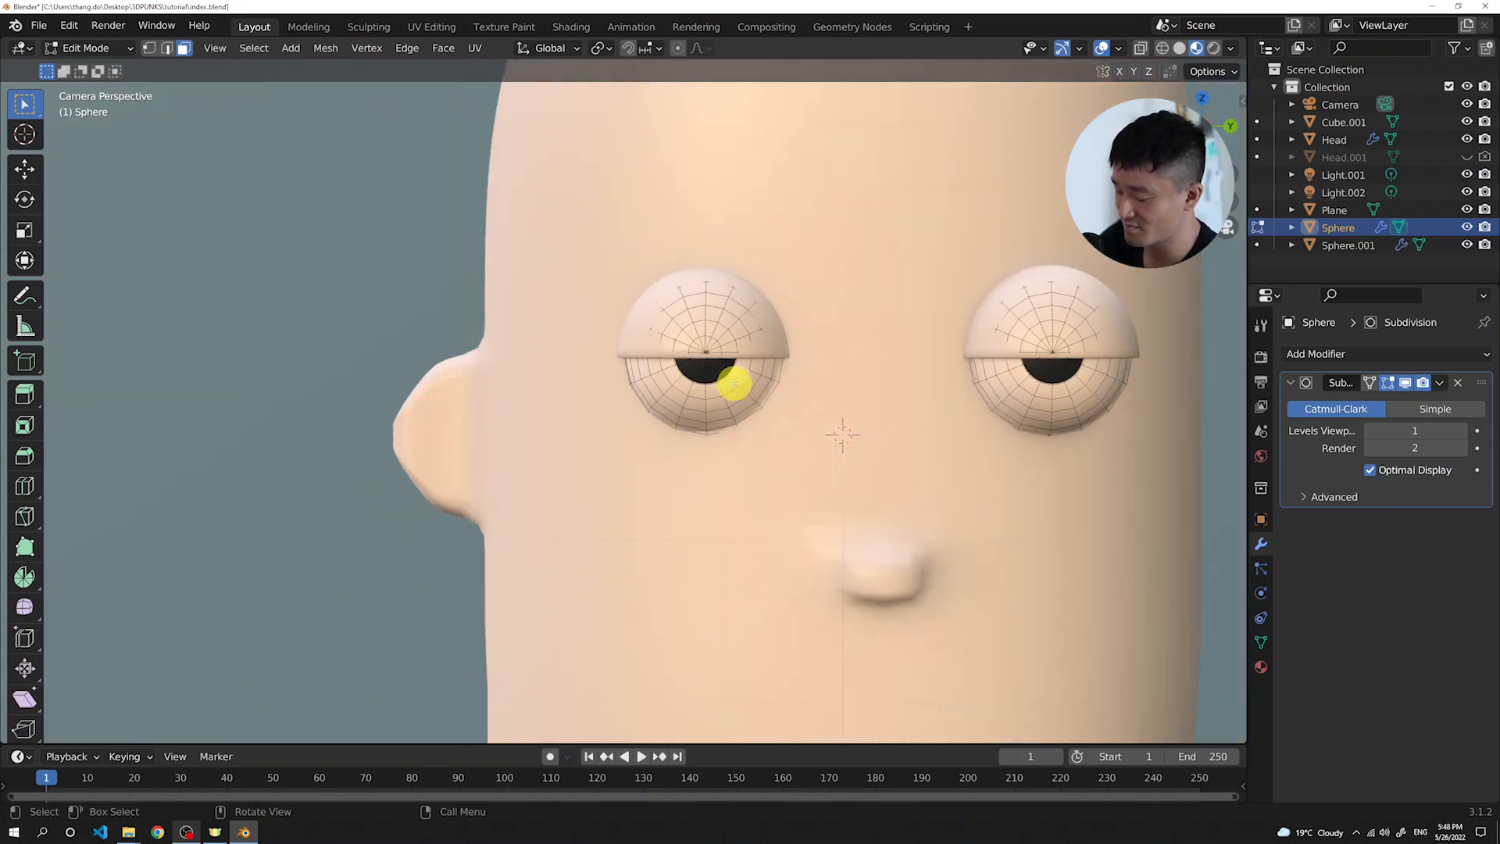
pyautogui.press('ctrl')
pyautogui.hotkey('ctrl', 'l')
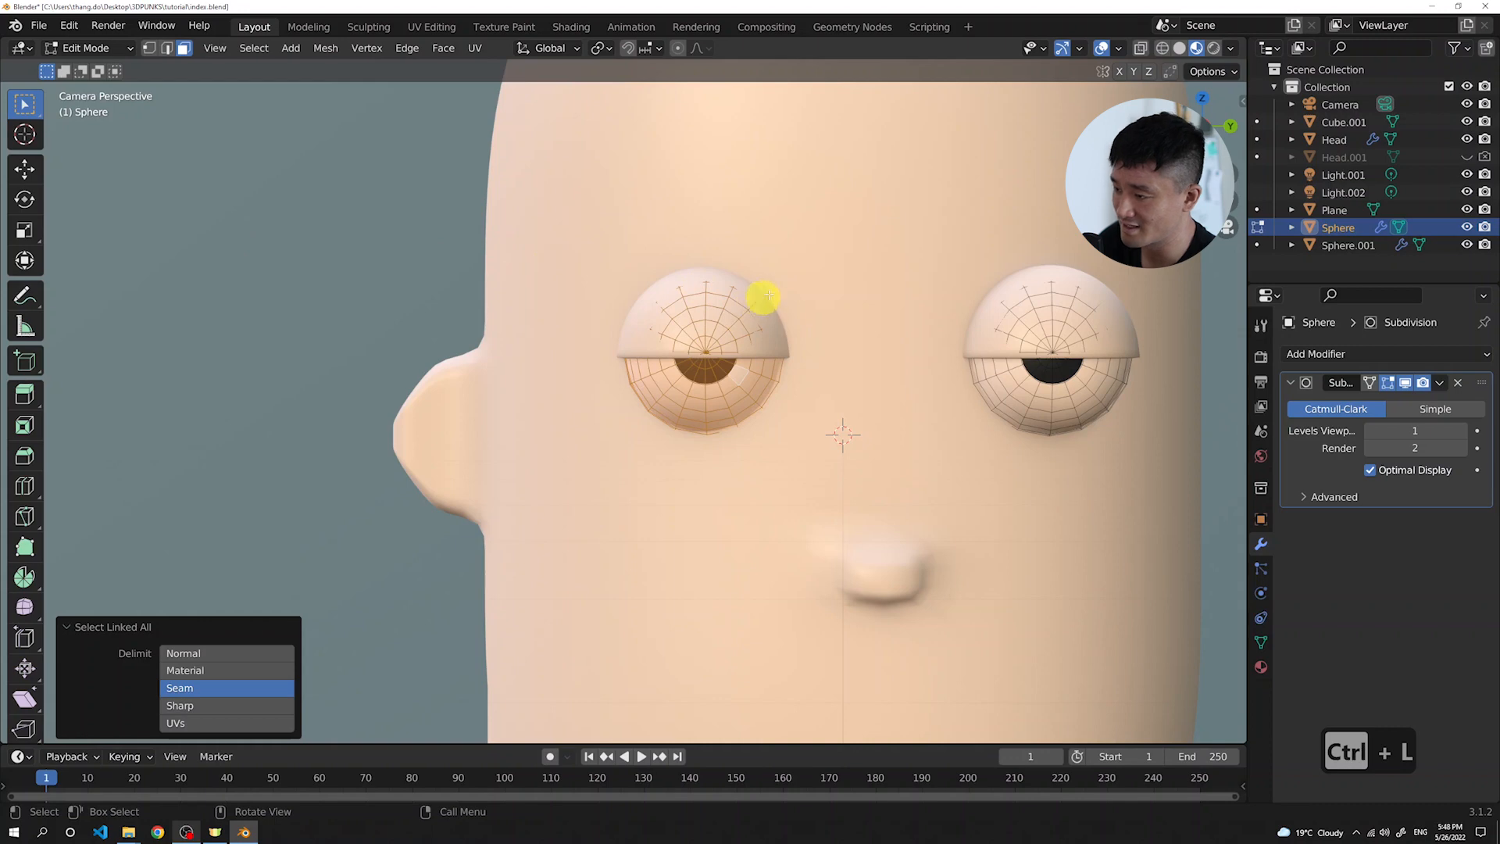
pyautogui.moveTo(793, 281); pyautogui.dragTo(795, 283, button='middle')
pyautogui.scroll(4, 631, 396)
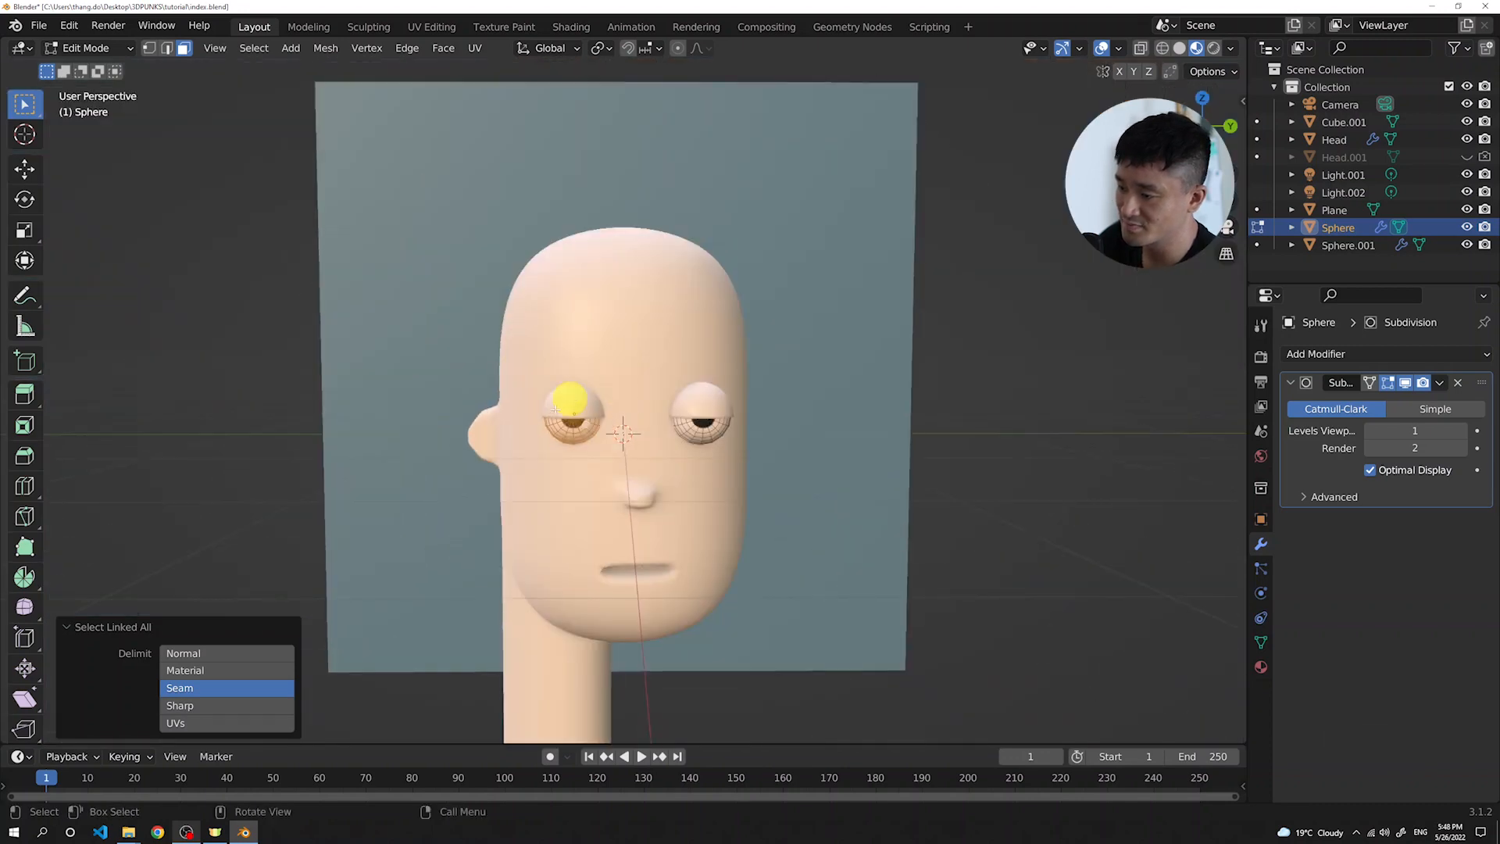
pyautogui.scroll(2, 557, 410)
pyautogui.scroll(2, 557, 410)
pyautogui.press('r')
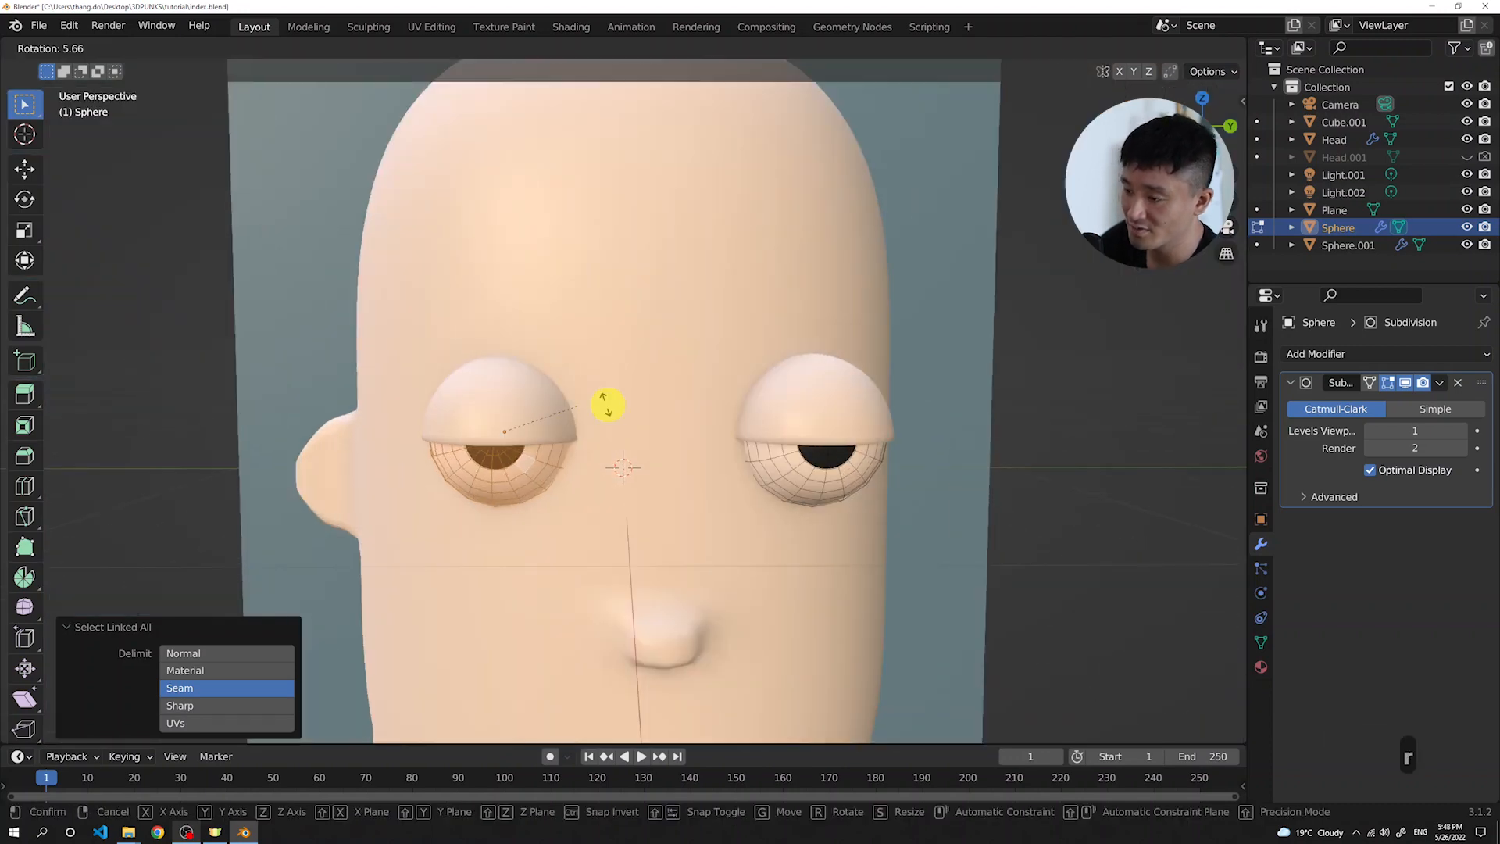
pyautogui.press('z')
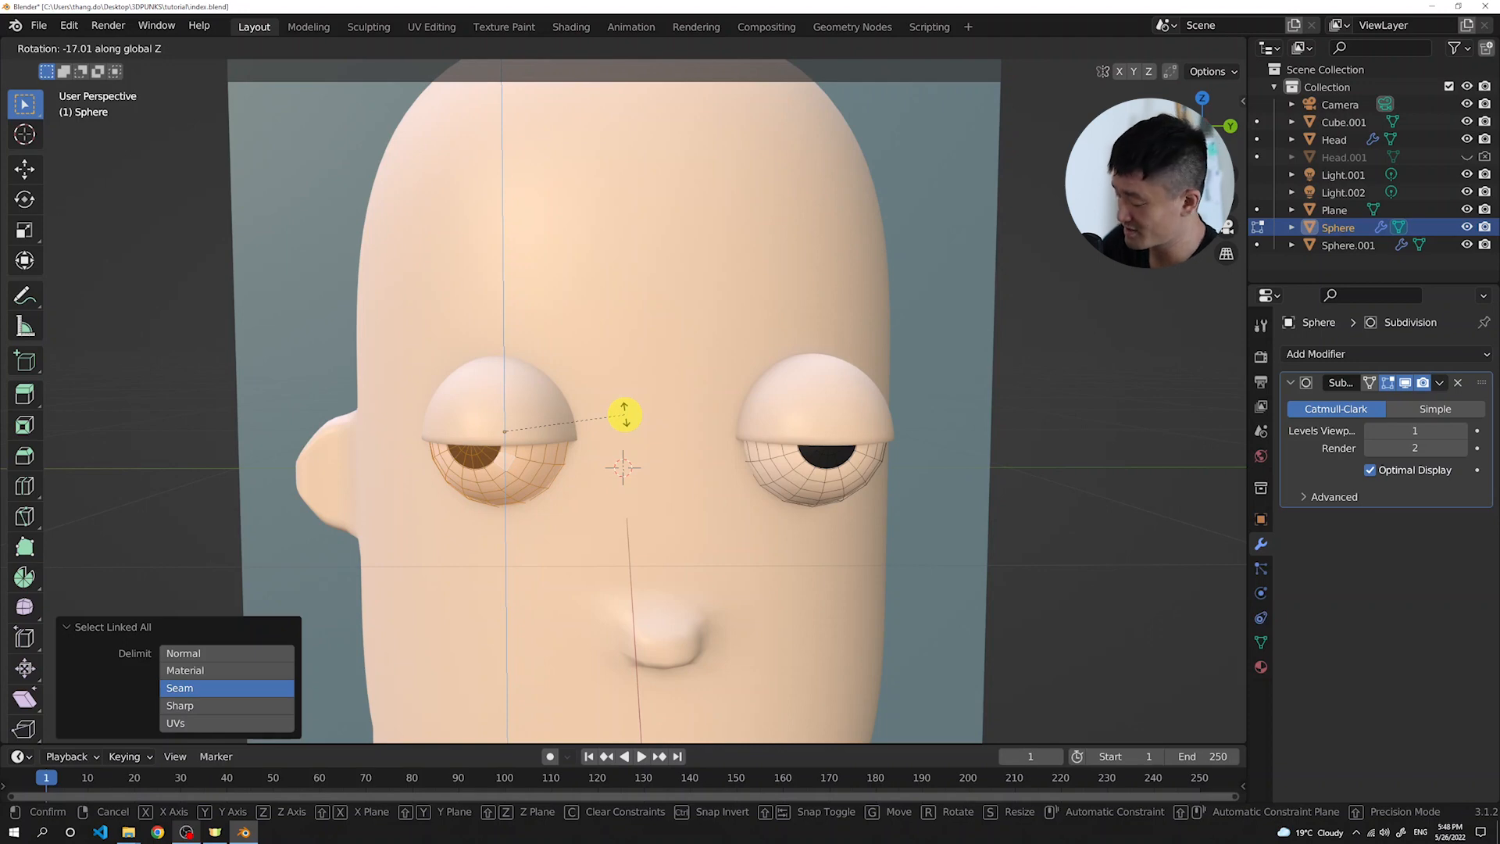
pyautogui.write('-17')
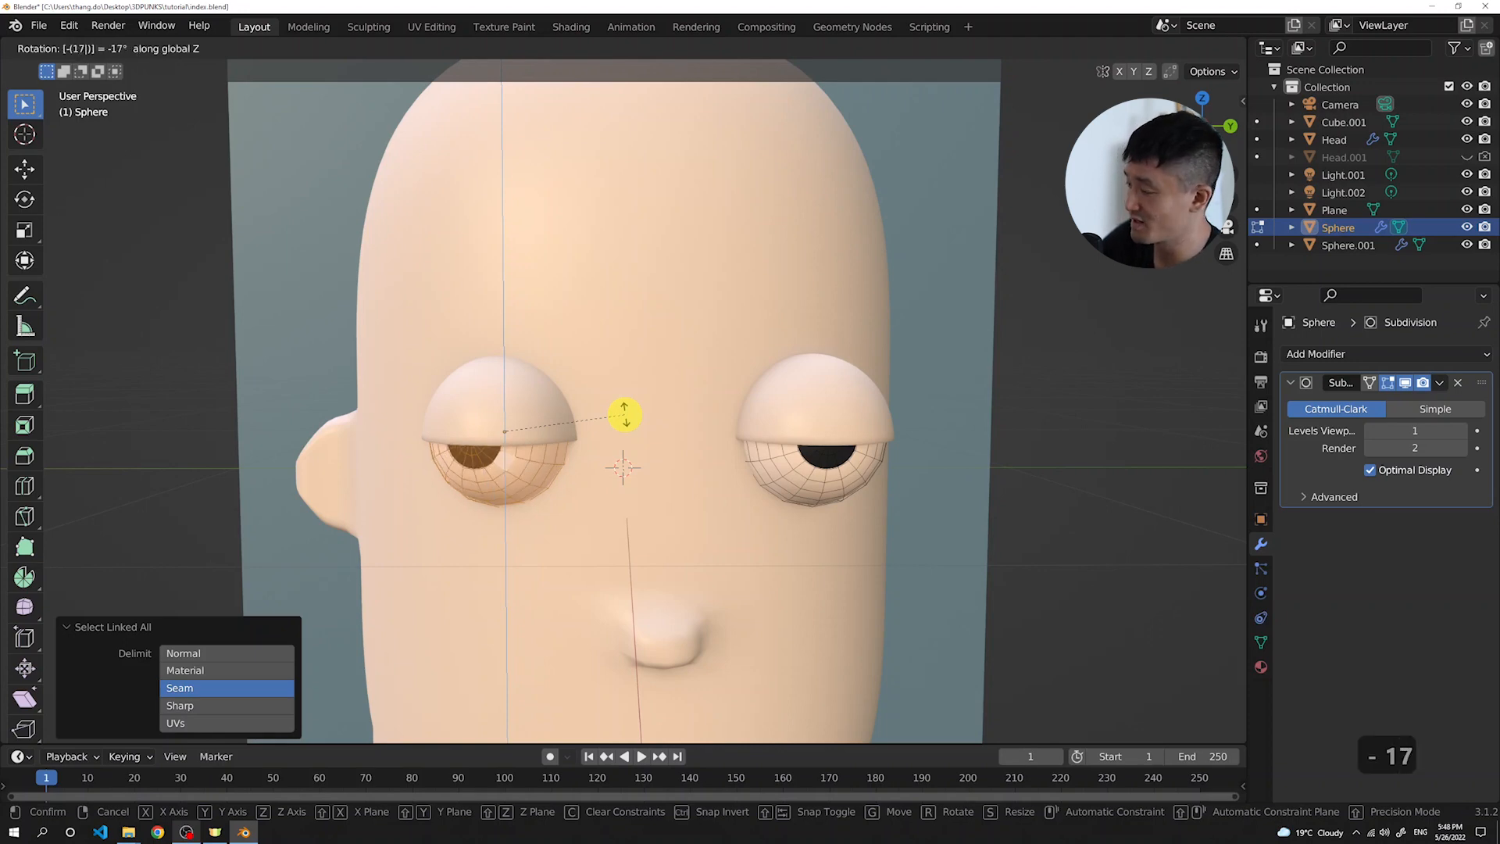
pyautogui.press('Return')
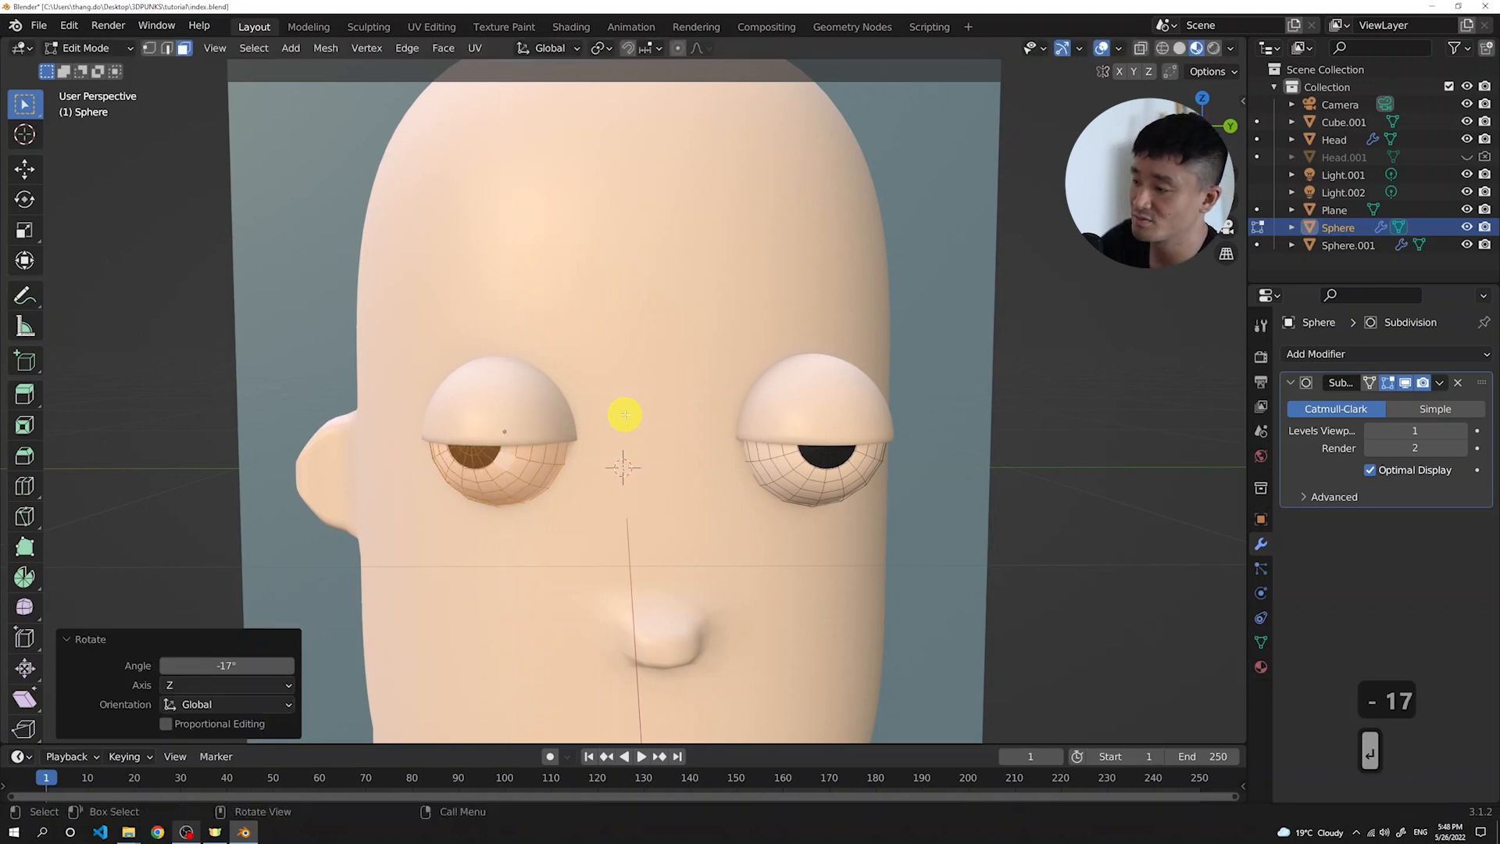
# Select all linked faces of the eyeball farther from the visible ear and rotate it -17° around global Z as well
pyautogui.click(841, 486)
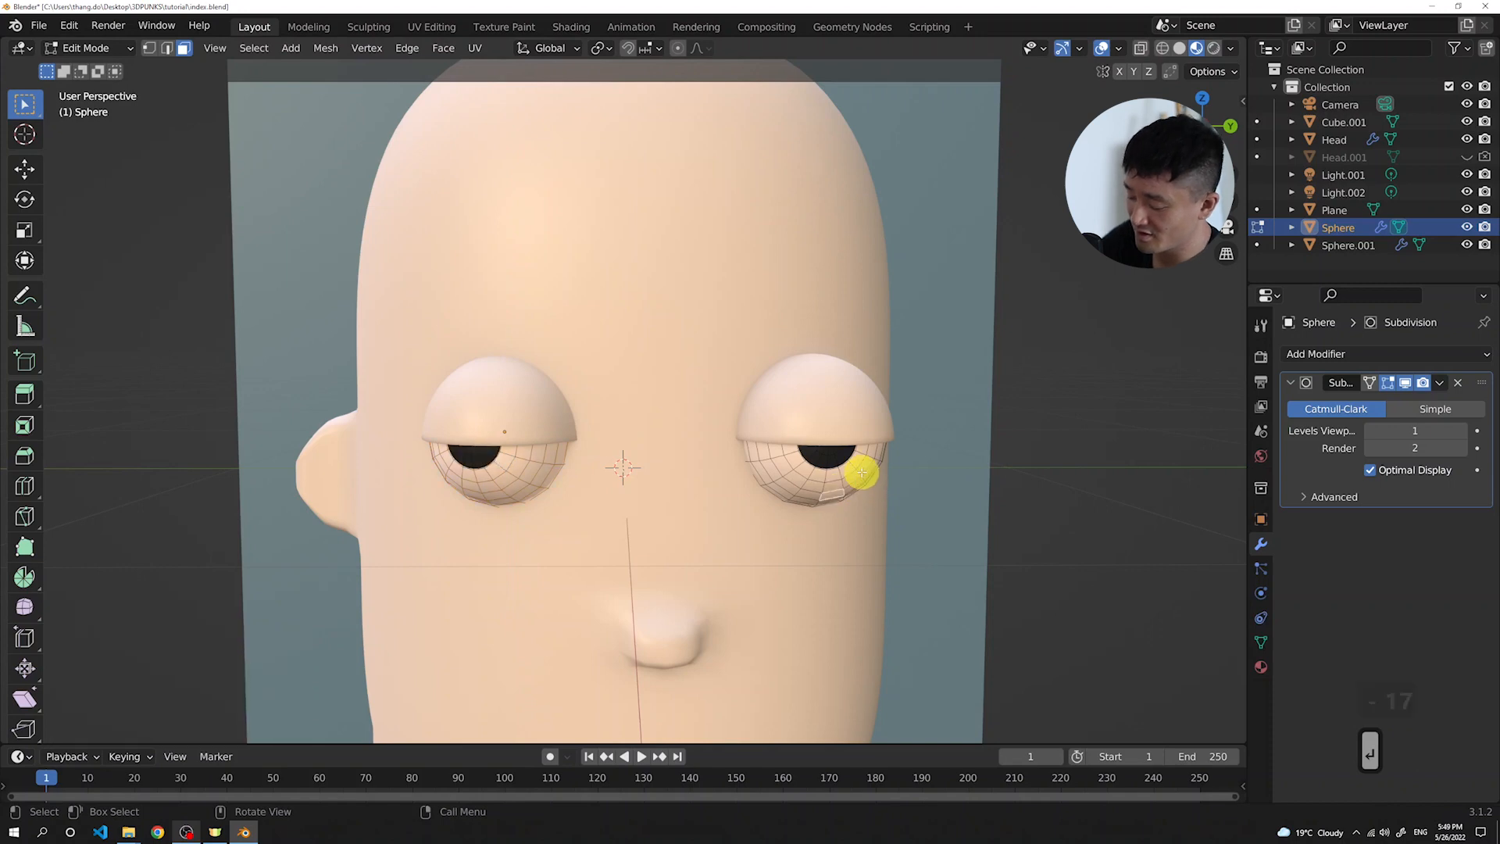
pyautogui.hotkey('ctrl', 'l')
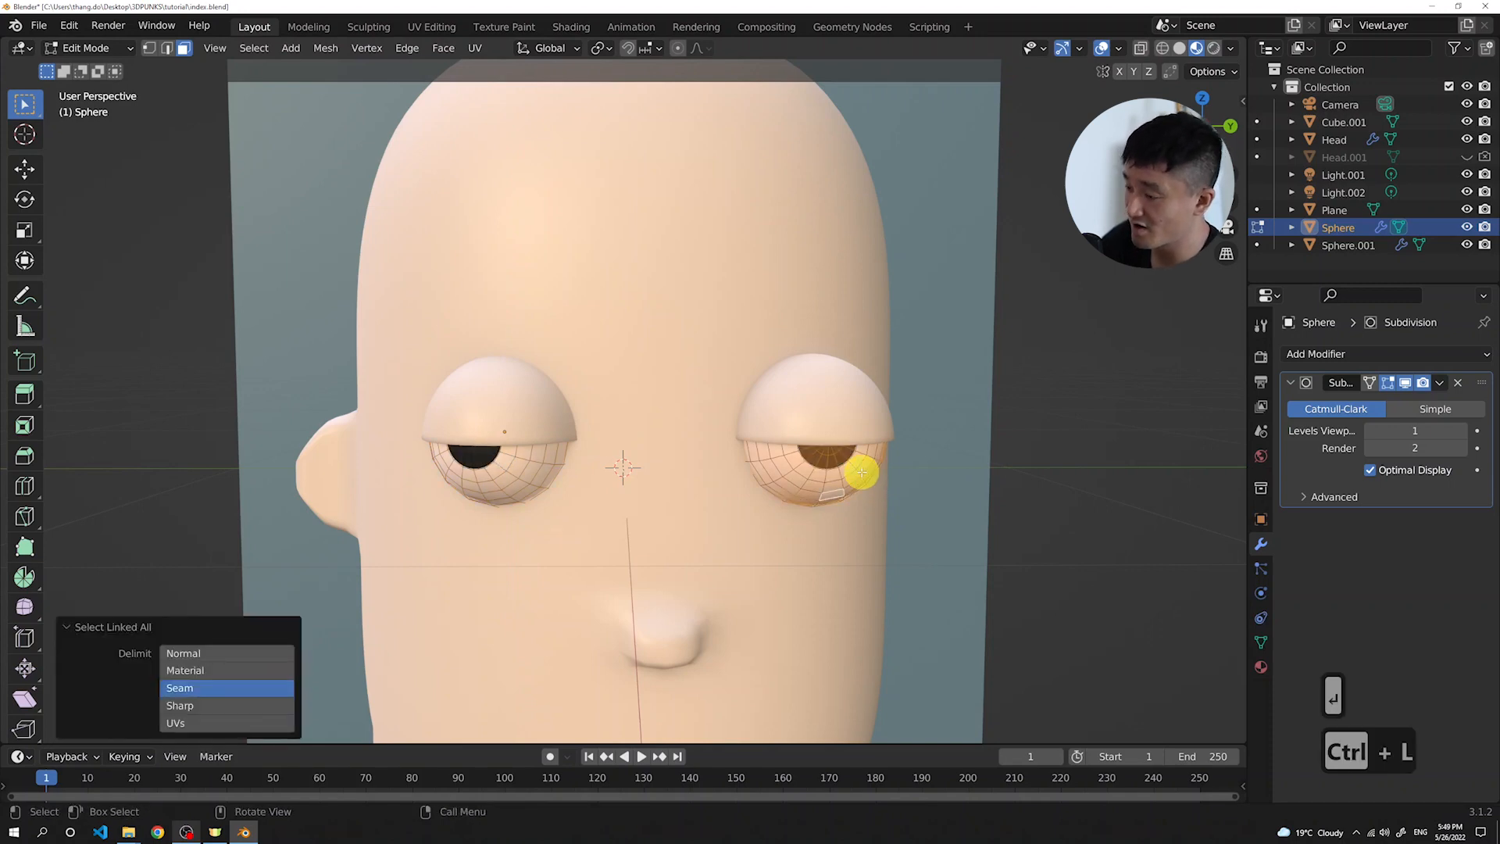
pyautogui.press('r')
pyautogui.press('z')
pyautogui.press('-')
pyautogui.press('pagedown')
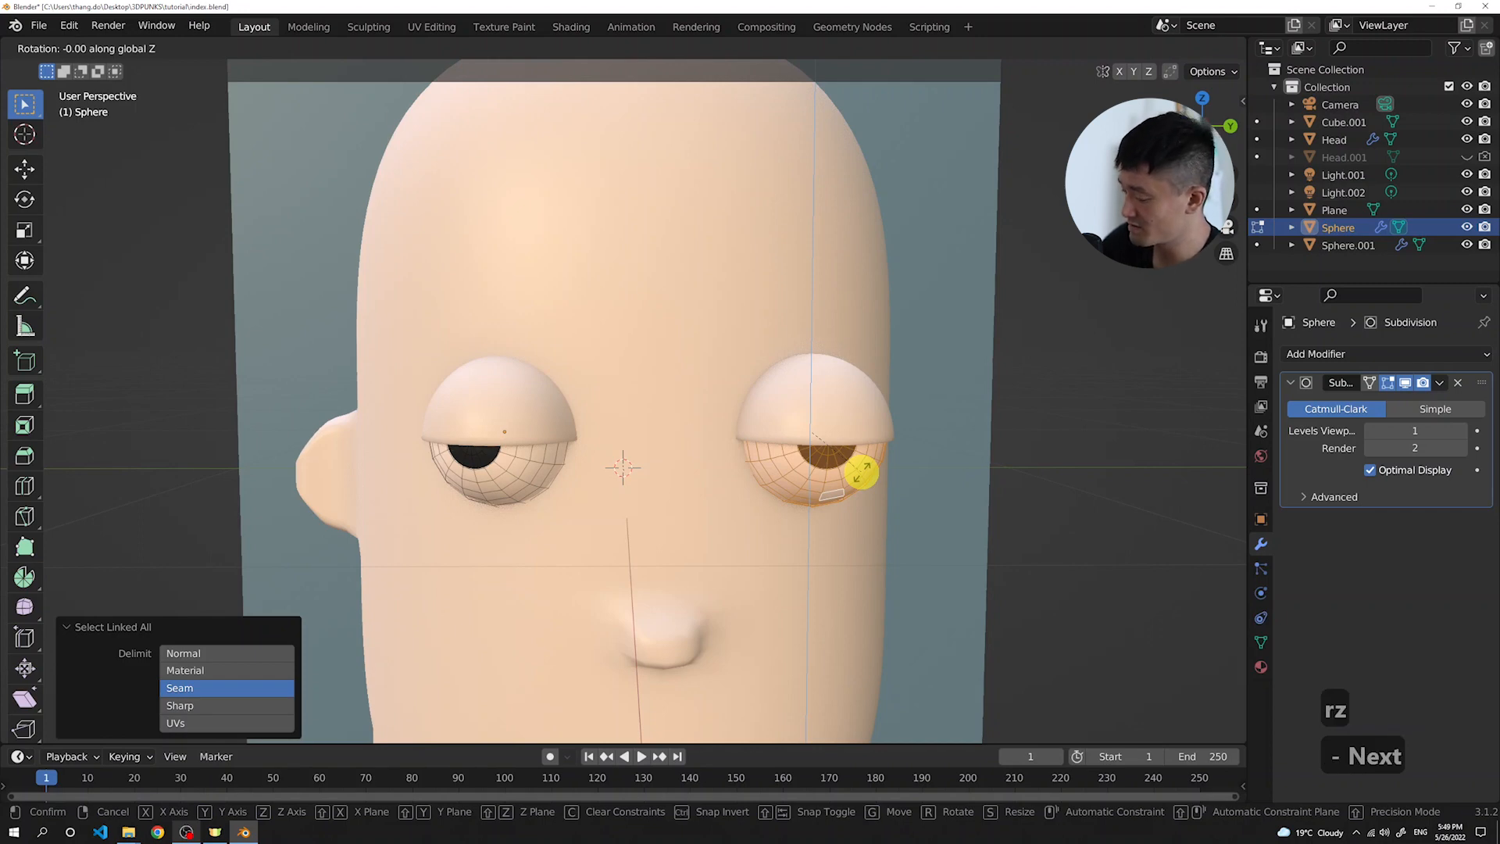
pyautogui.press('-')
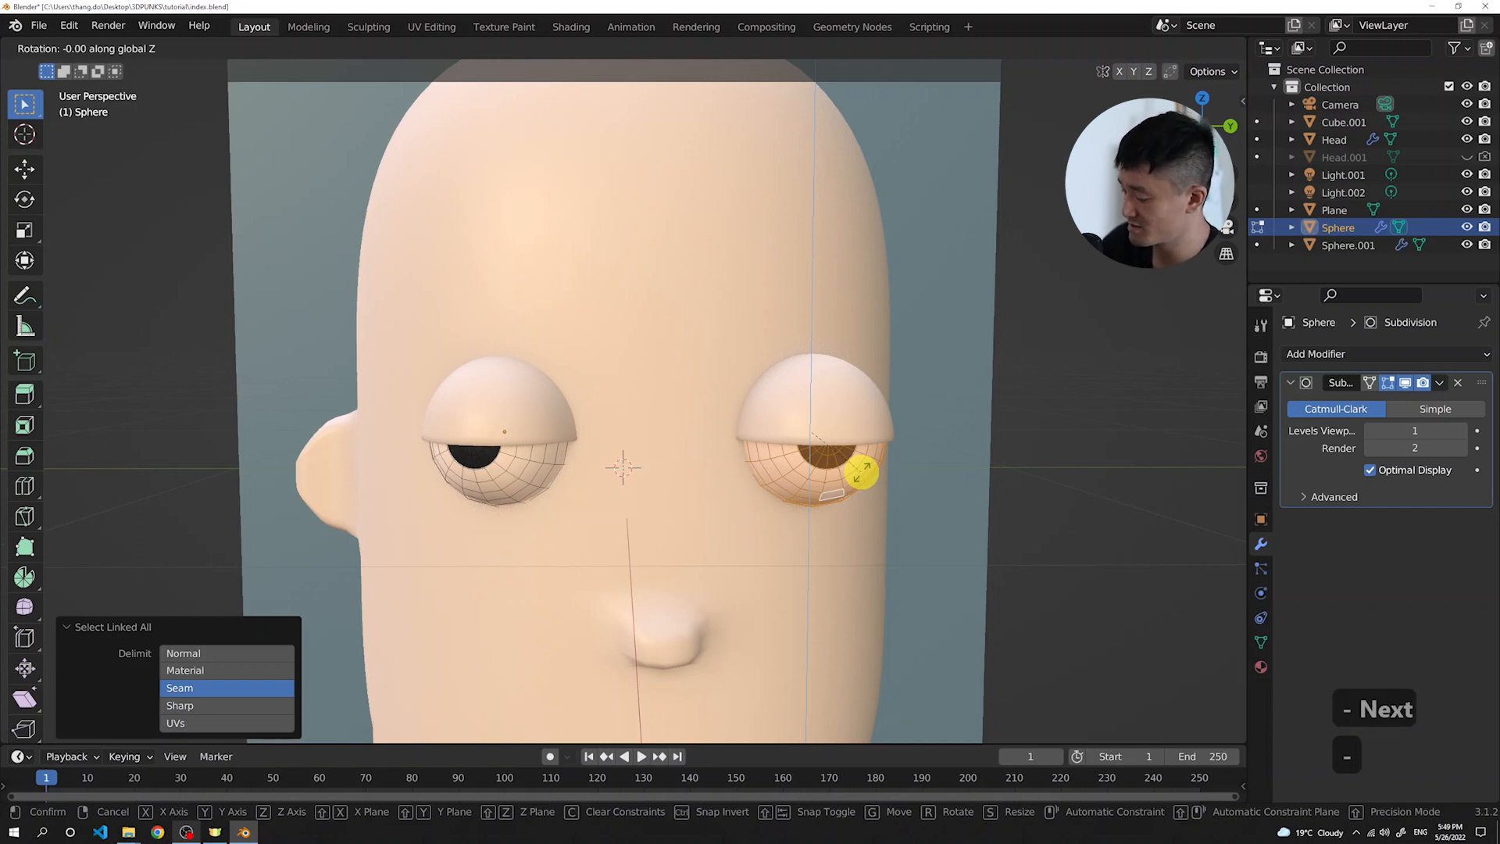
pyautogui.write('17')
pyautogui.press('BackSpace')
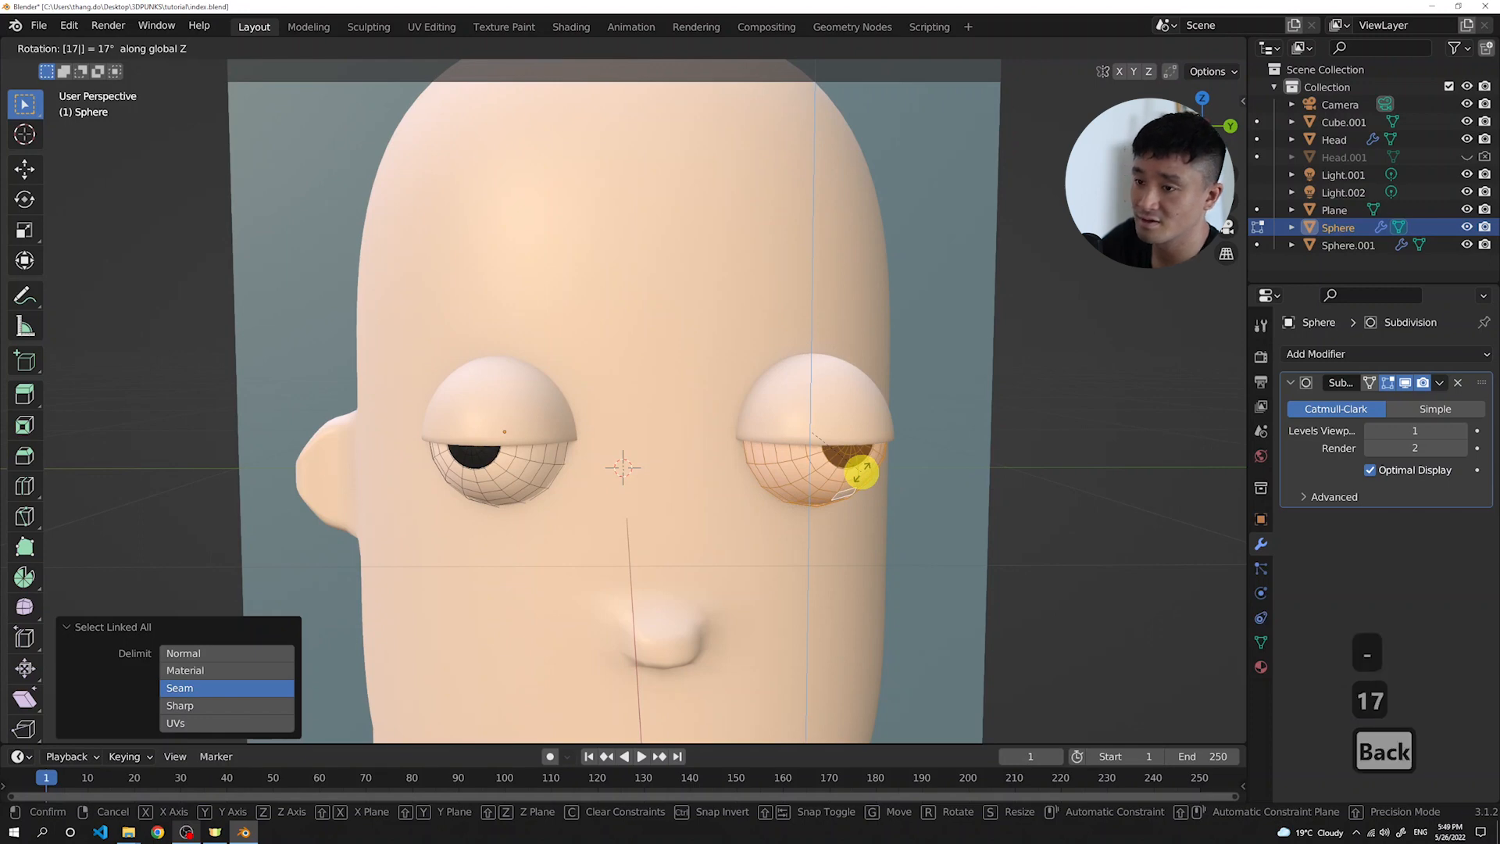
pyautogui.press('BackSpace')
pyautogui.press('BackSpace')
pyautogui.write('-17')
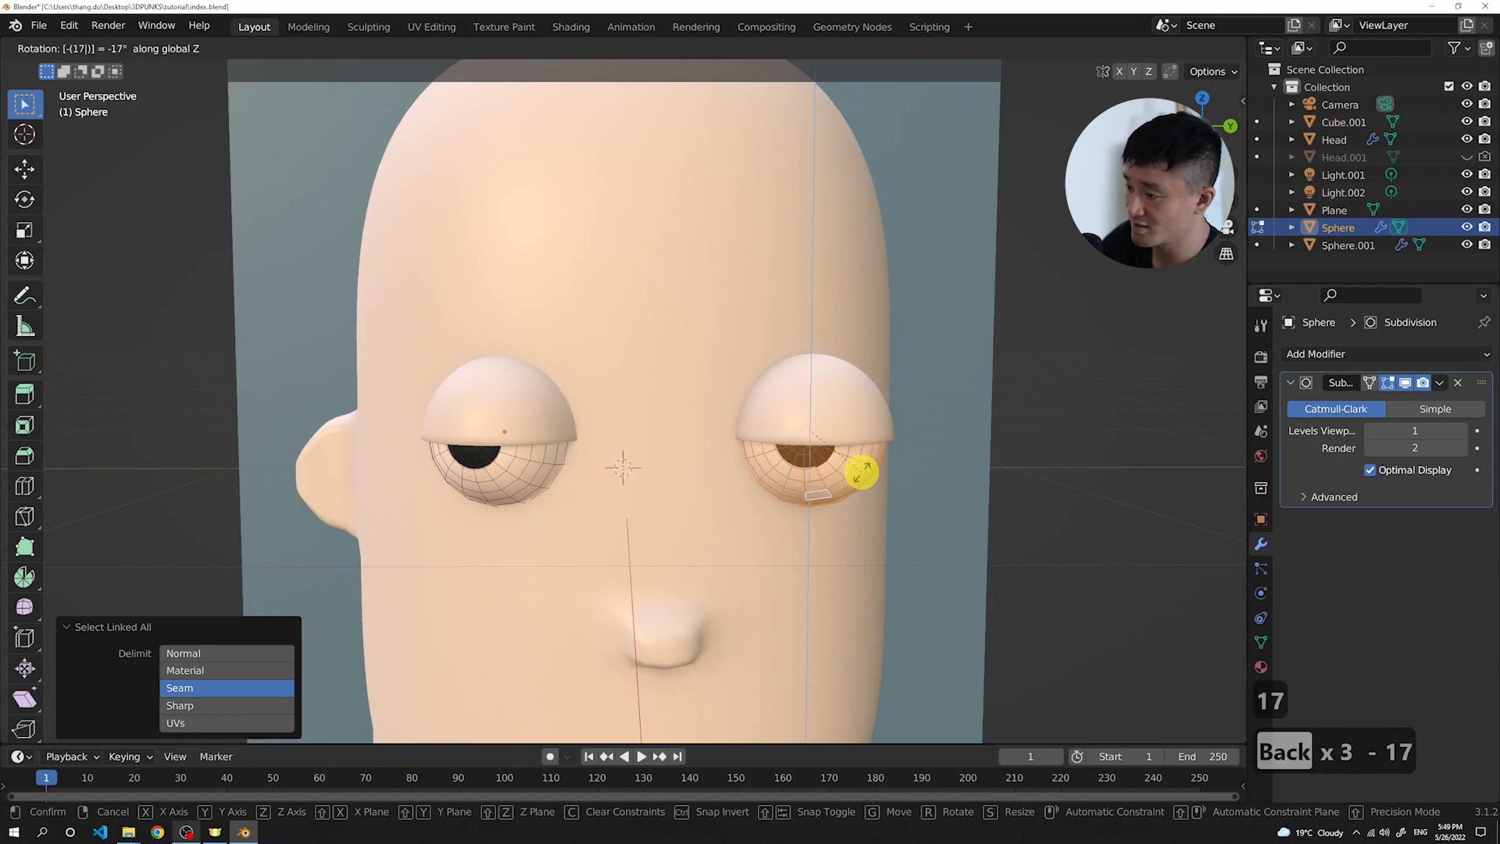
pyautogui.press('Return')
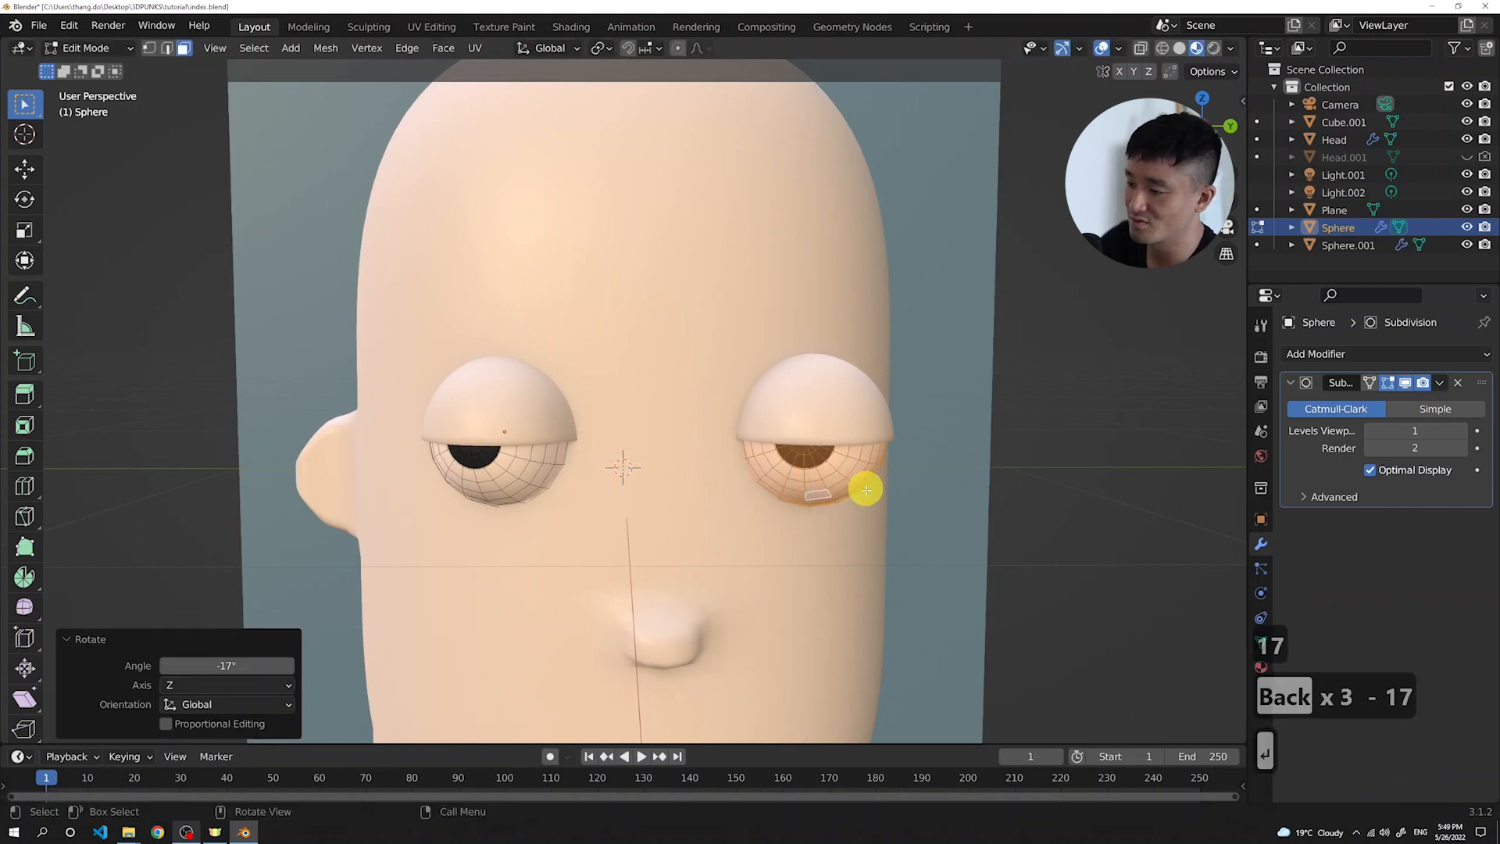
# Examine from above how the eyeballs and eyelids sit on the face
pyautogui.scroll(-4, 866, 490)
pyautogui.scroll(3, 773, 421)
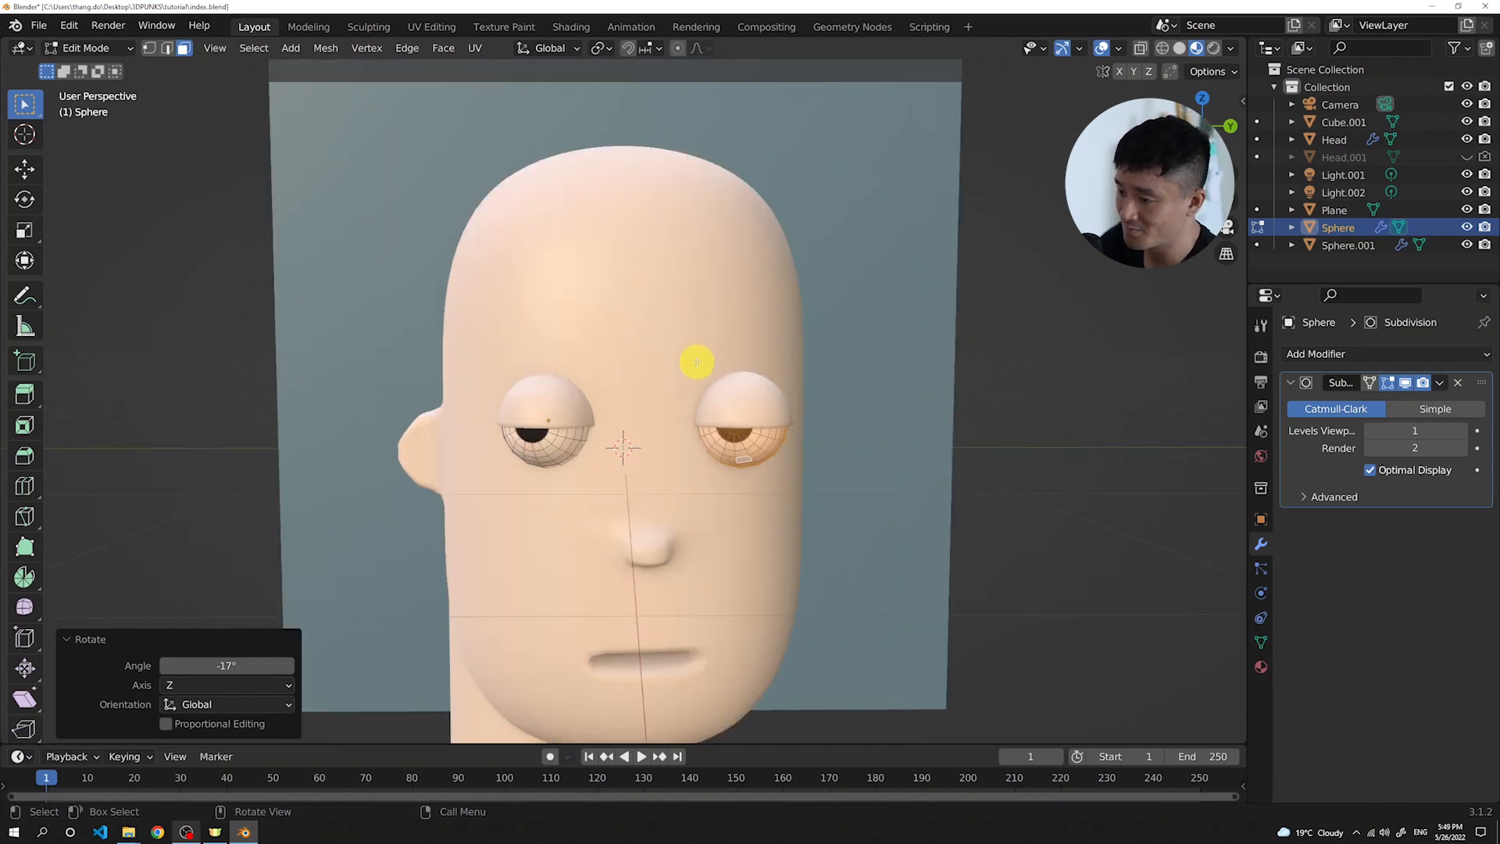
pyautogui.moveTo(679, 359); pyautogui.dragTo(696, 479, button='middle')
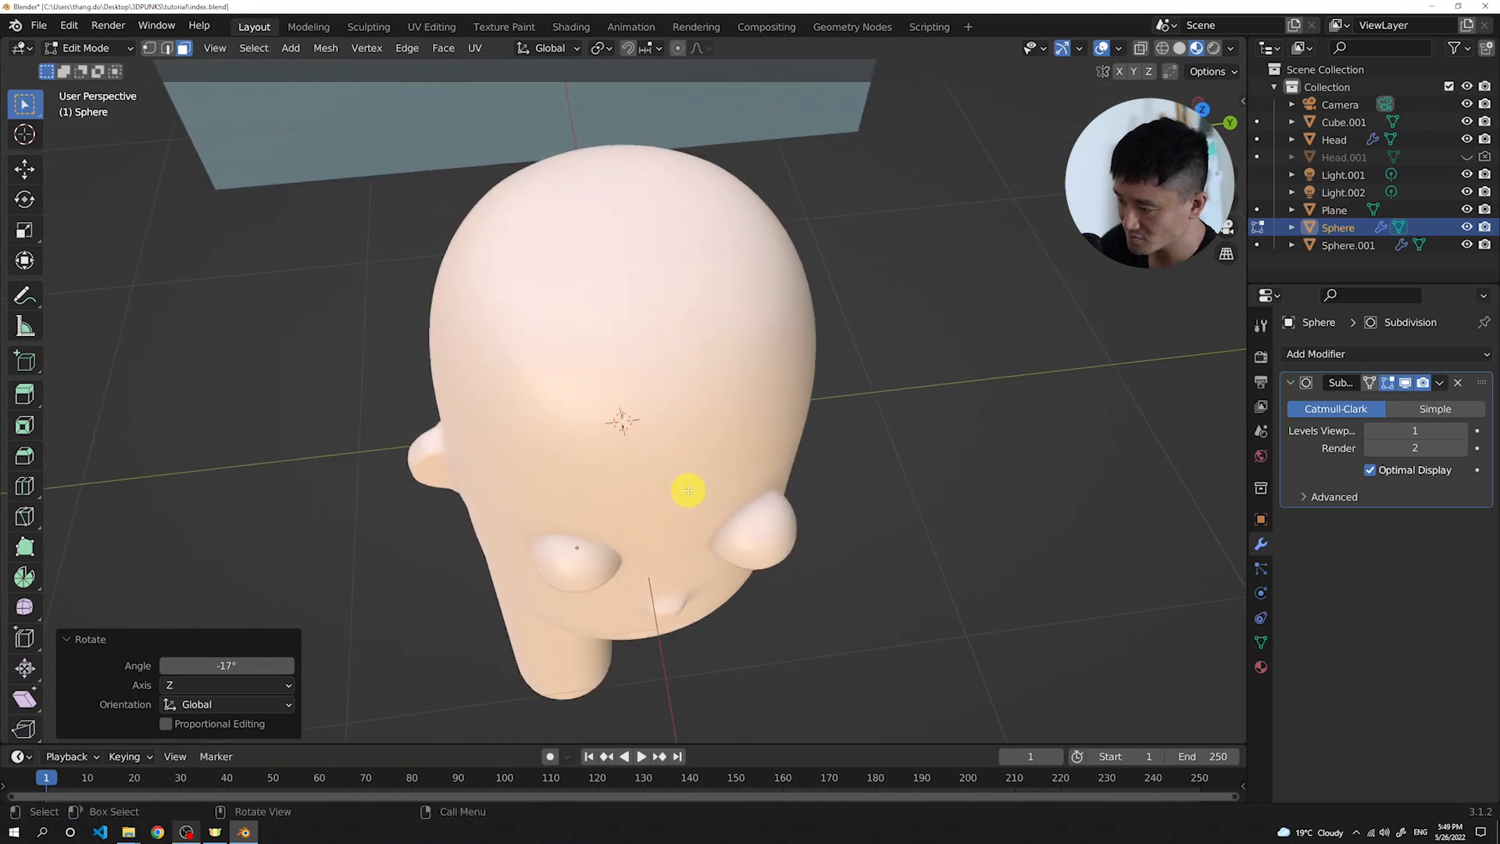
pyautogui.moveTo(687, 490); pyautogui.dragTo(710, 472, button='middle')
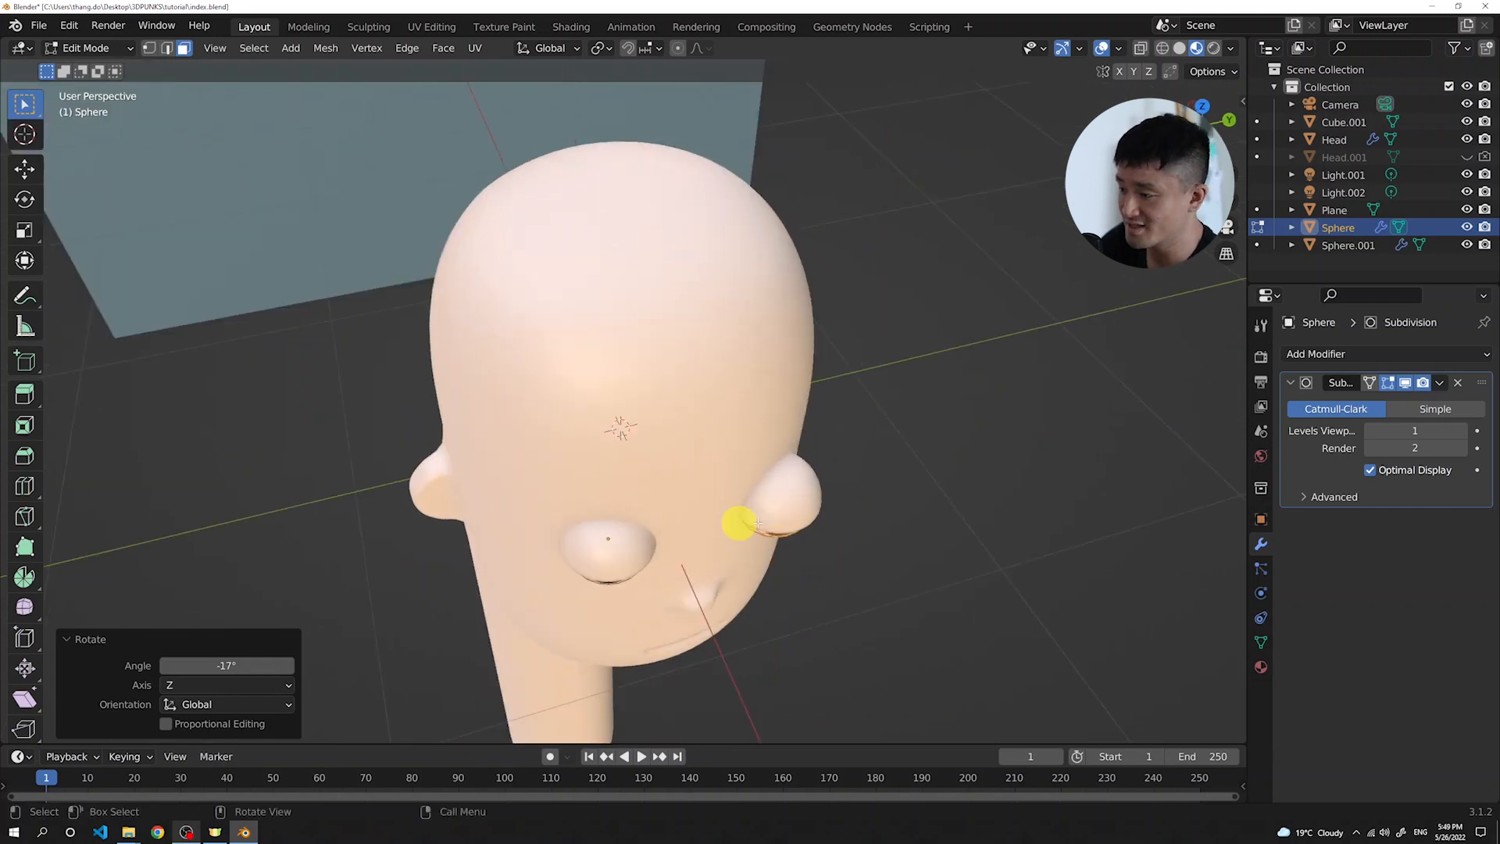
# Separate the selected eyeball, the one farther from the visible ear, into its own object and return to Object Mode
pyautogui.moveTo(786, 510); pyautogui.dragTo(800, 450, button='middle')
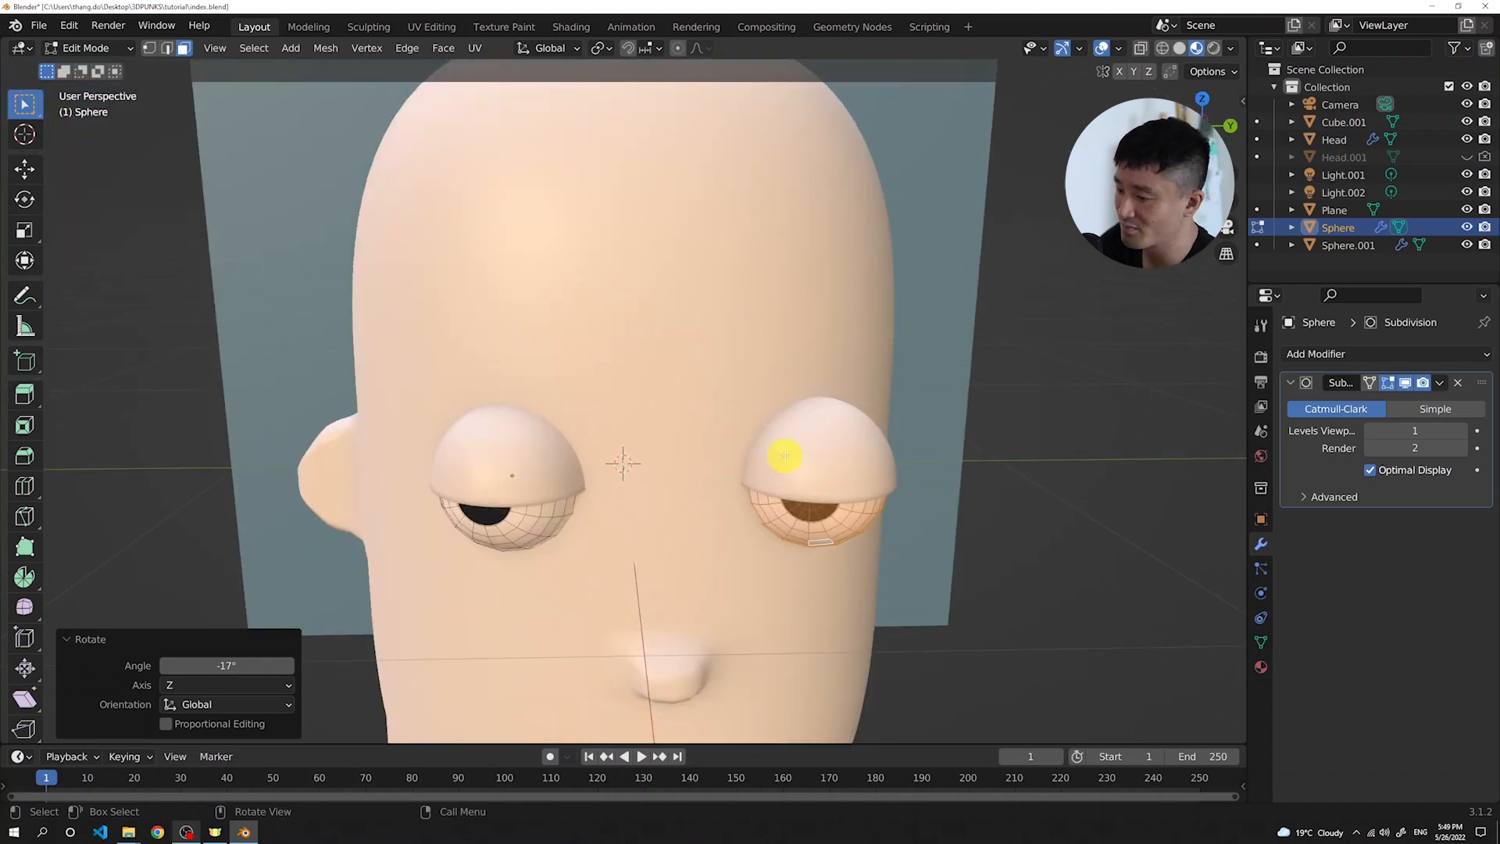
pyautogui.scroll(-1, 785, 456)
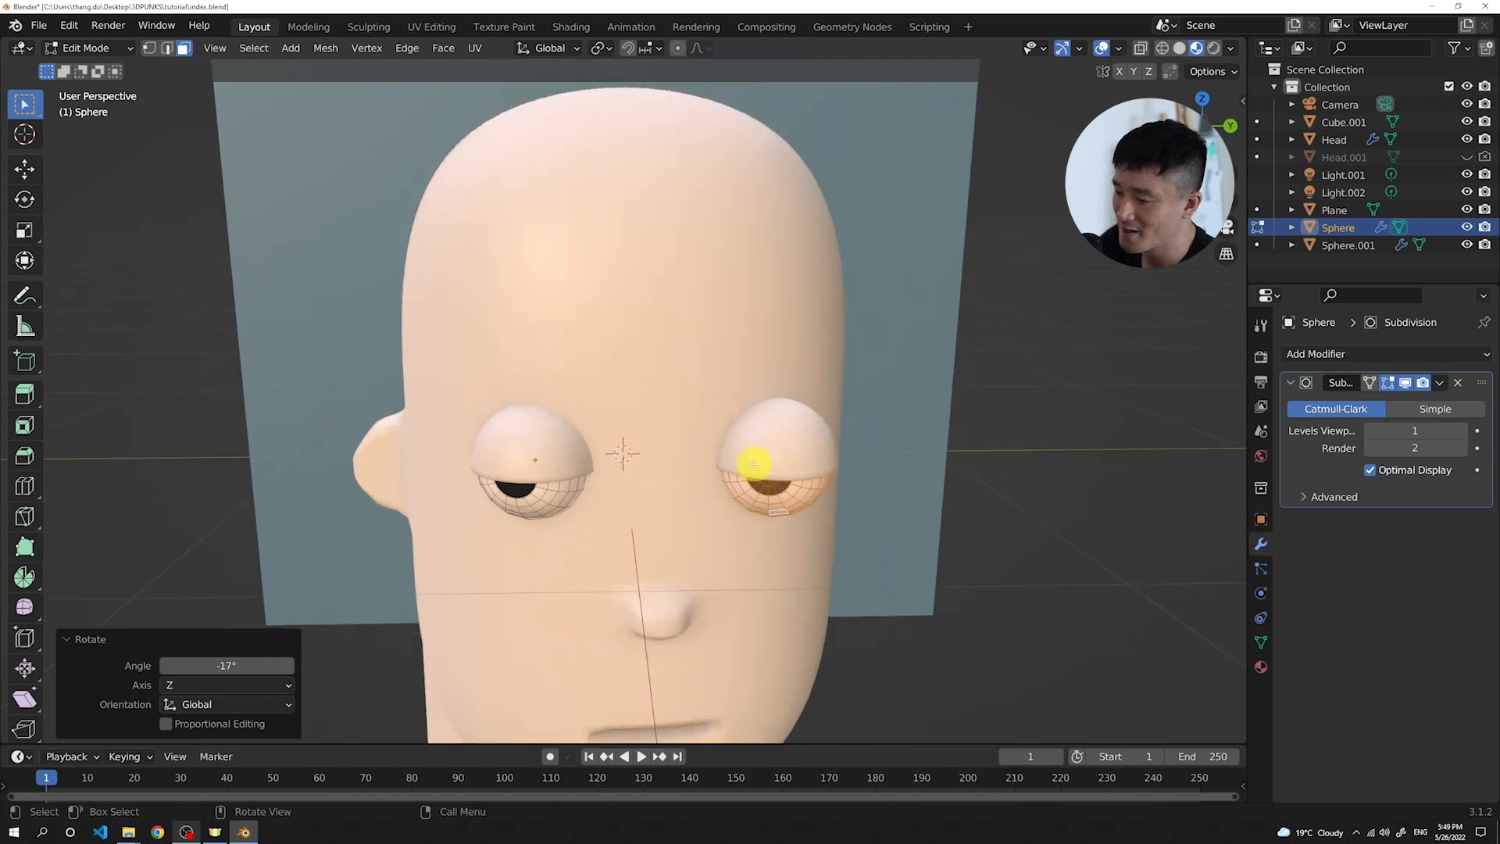
pyautogui.moveTo(750, 443); pyautogui.dragTo(766, 486, button='middle')
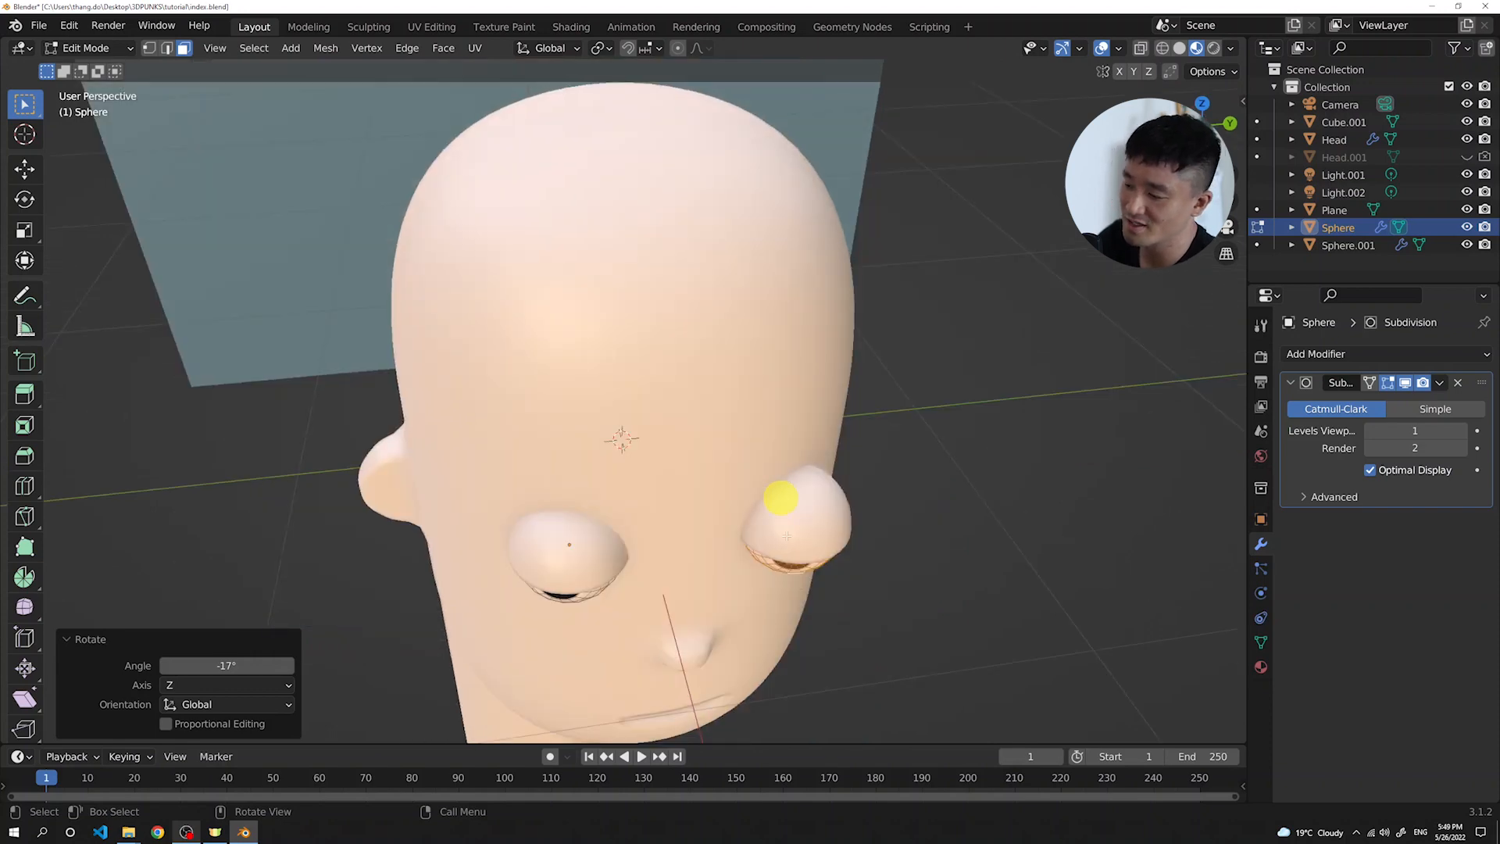
pyautogui.press('KP_7')
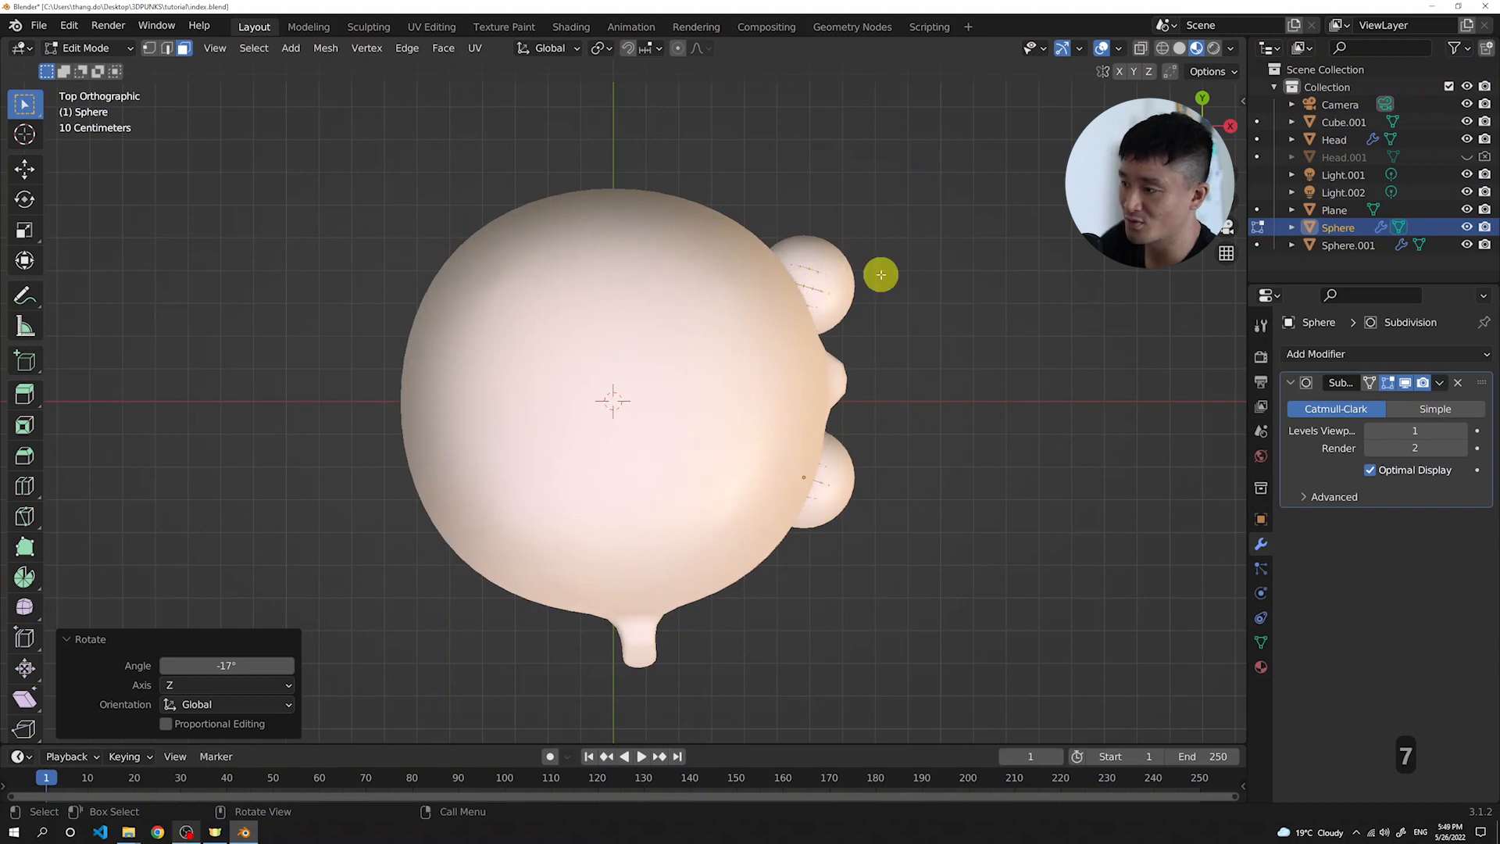
pyautogui.moveTo(887, 301); pyautogui.dragTo(727, 406, button='middle')
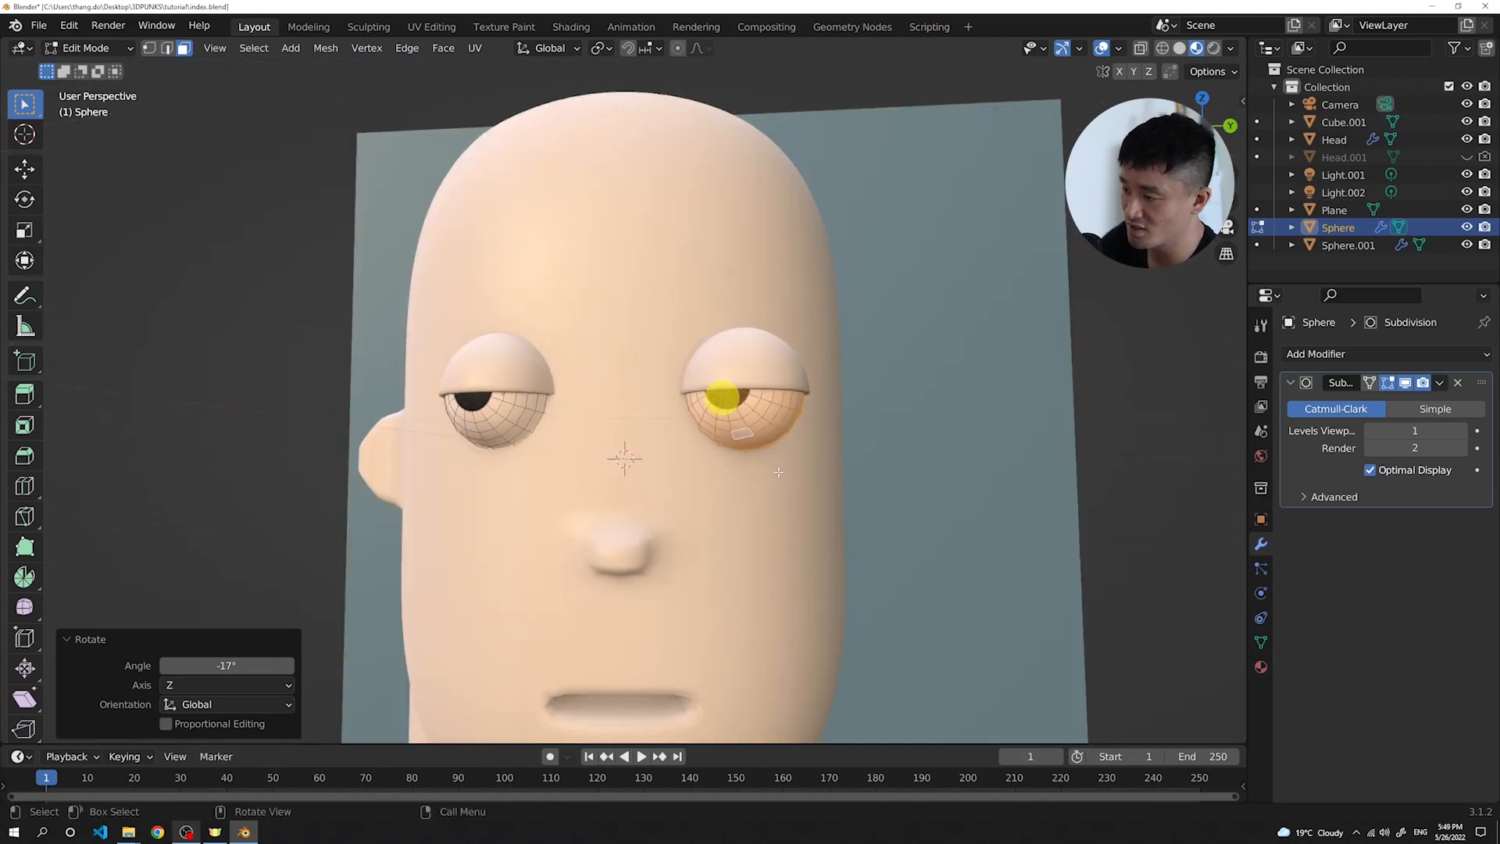
pyautogui.moveTo(778, 472); pyautogui.dragTo(790, 481, button='middle')
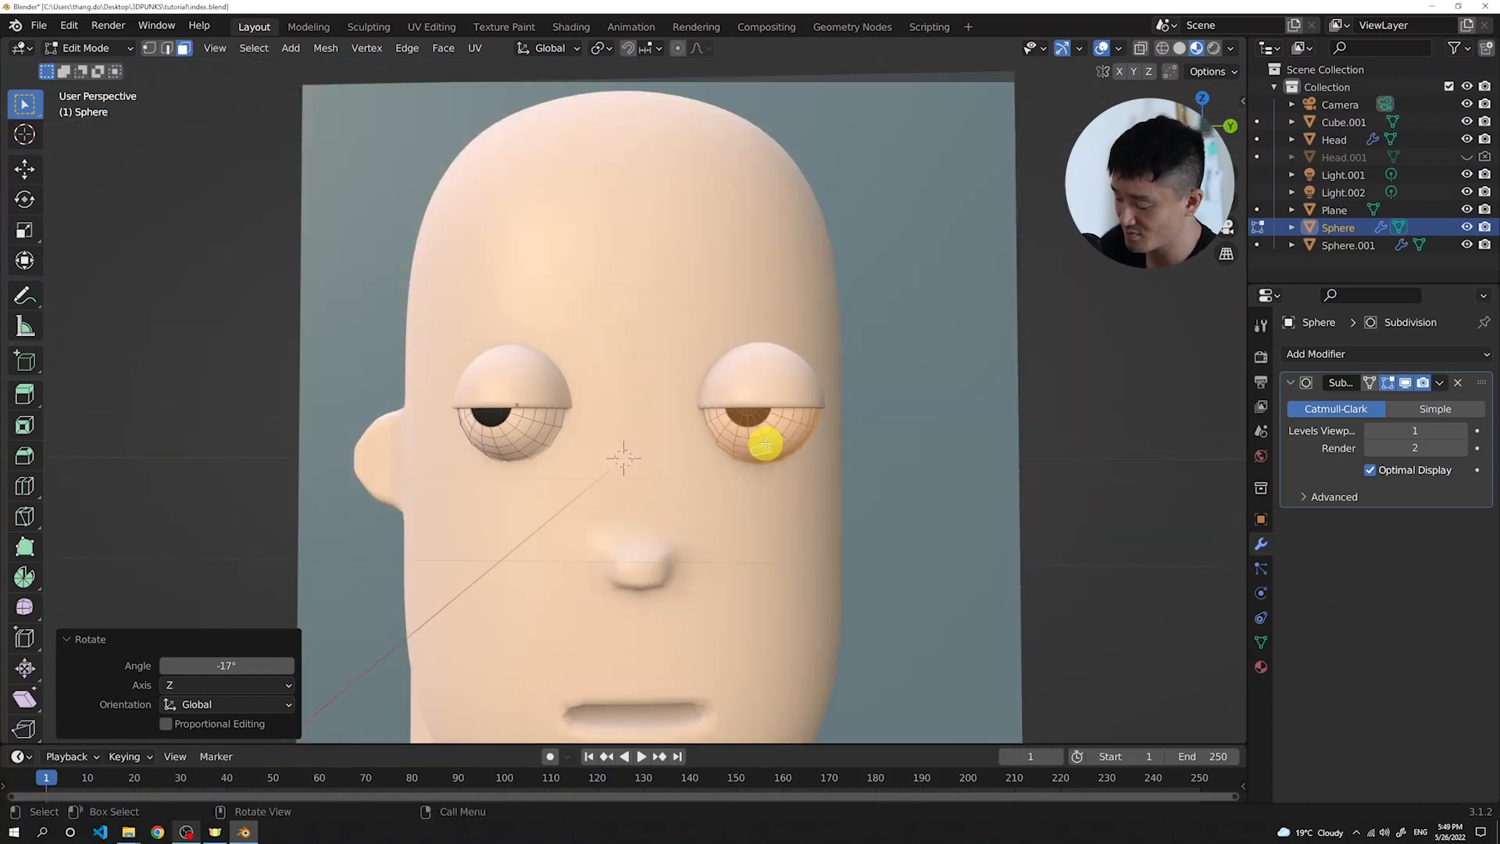
pyautogui.press('p')
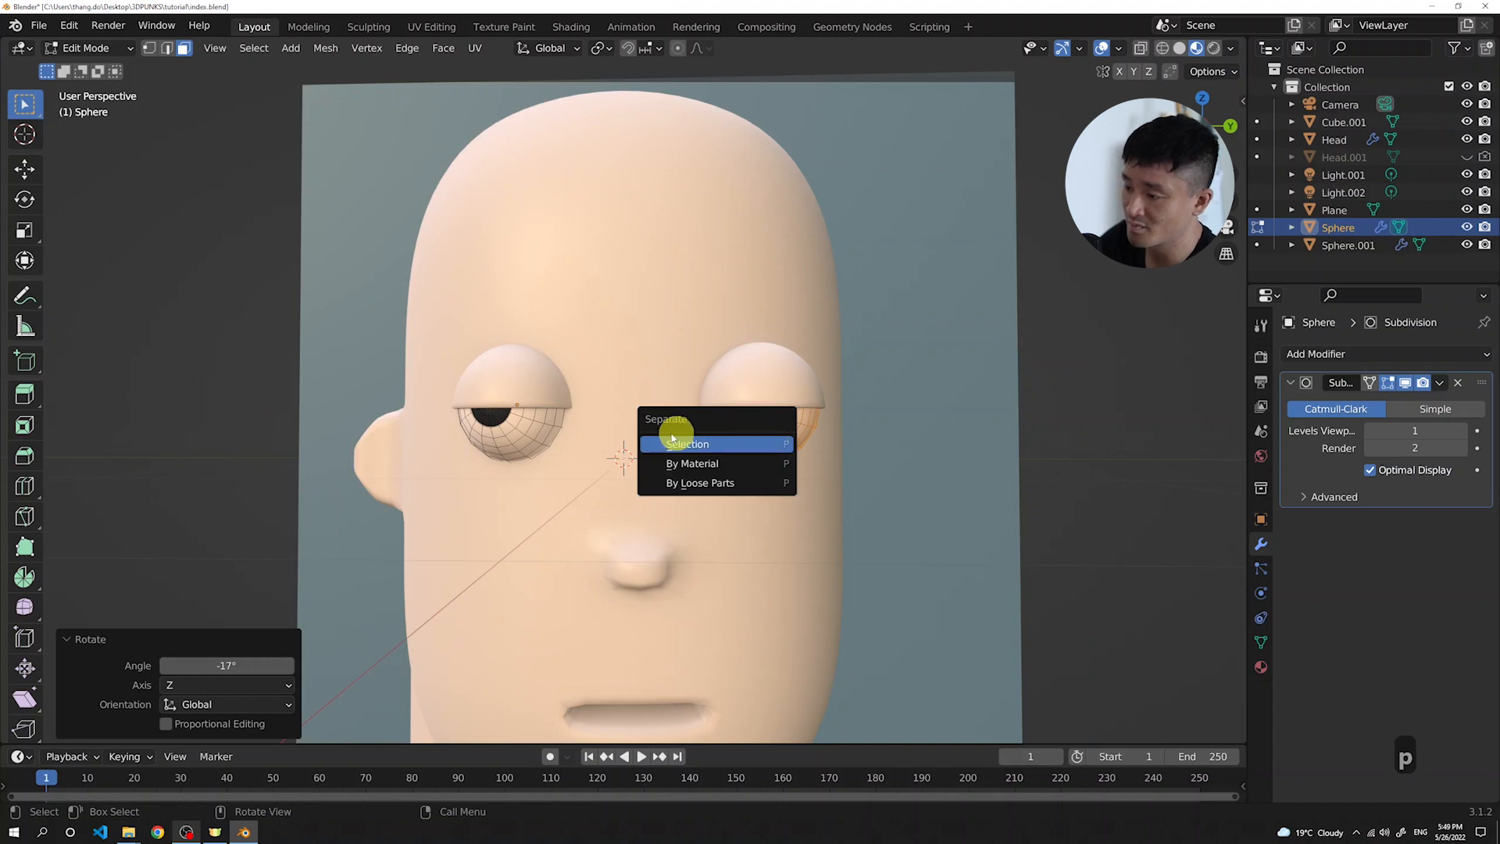
pyautogui.click(715, 449)
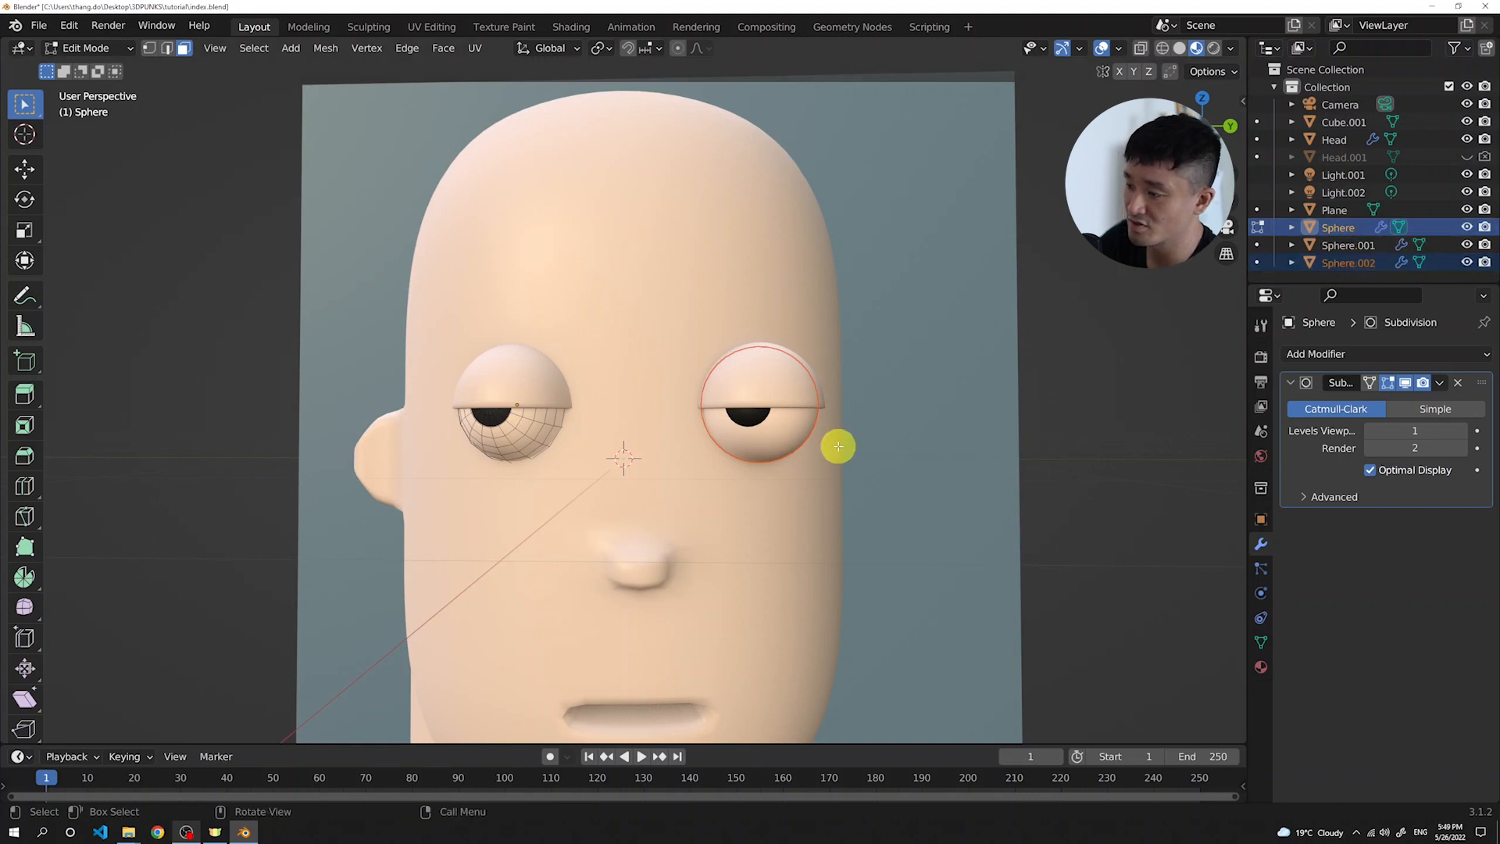
pyautogui.press('Tab')
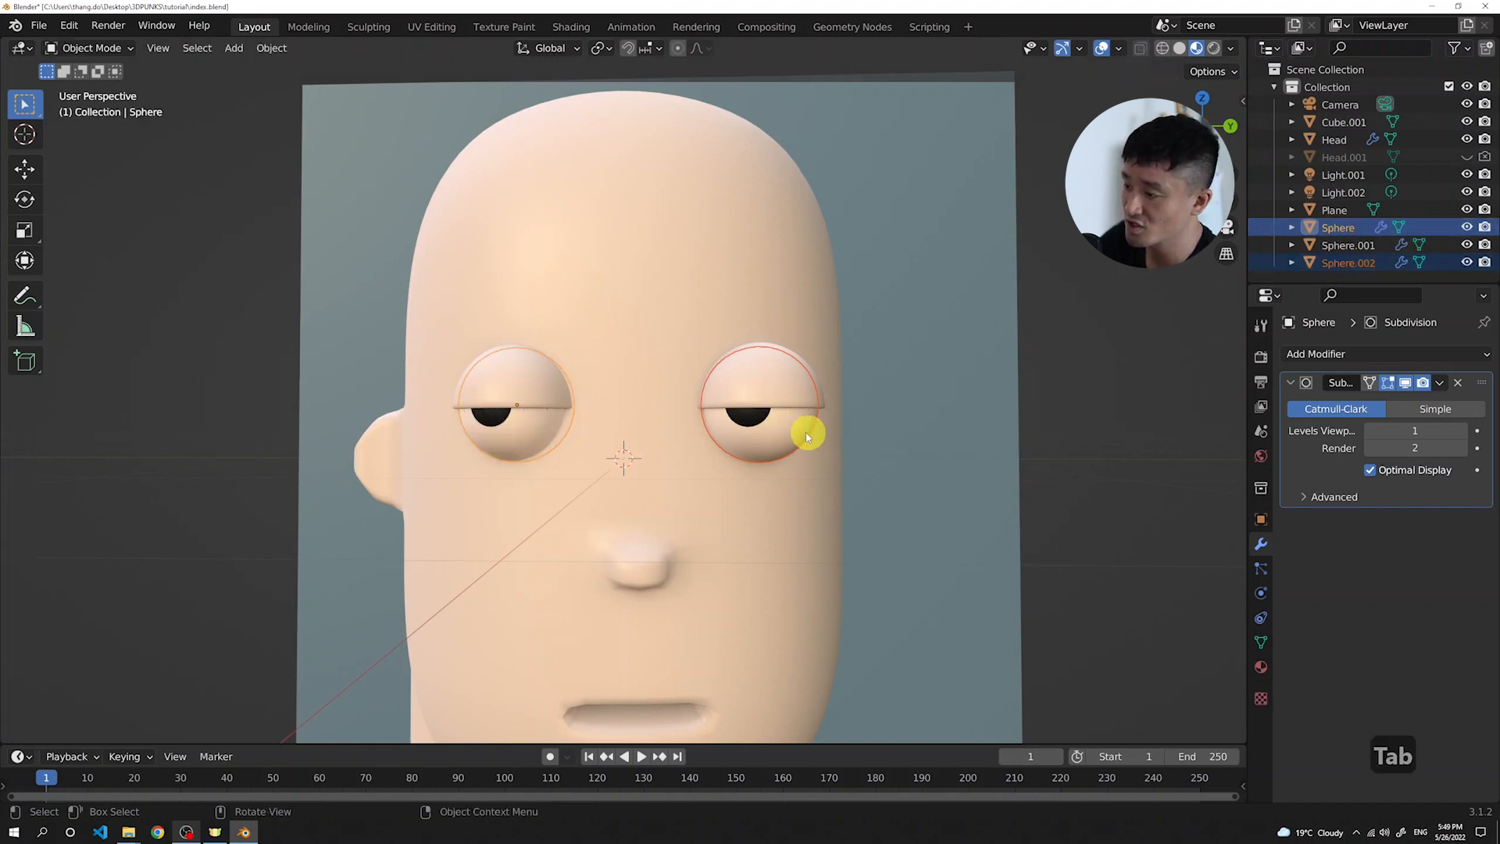
# Select all linked faces of the eyelid farther from the visible ear and separate them from Sphere.001 into their own object
pyautogui.click(489, 370)
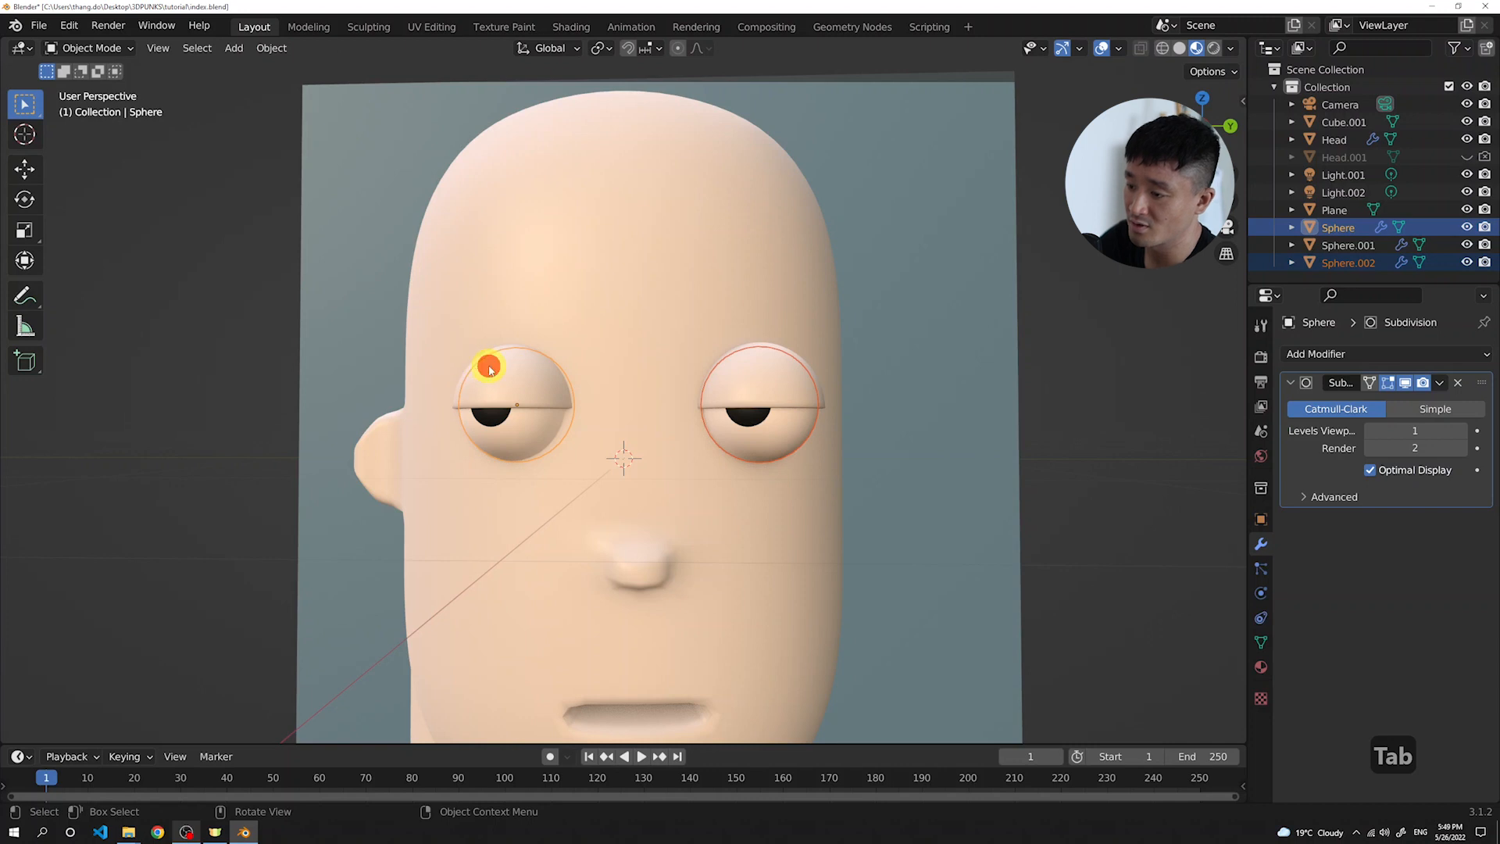
pyautogui.press('Tab')
pyautogui.click(790, 371)
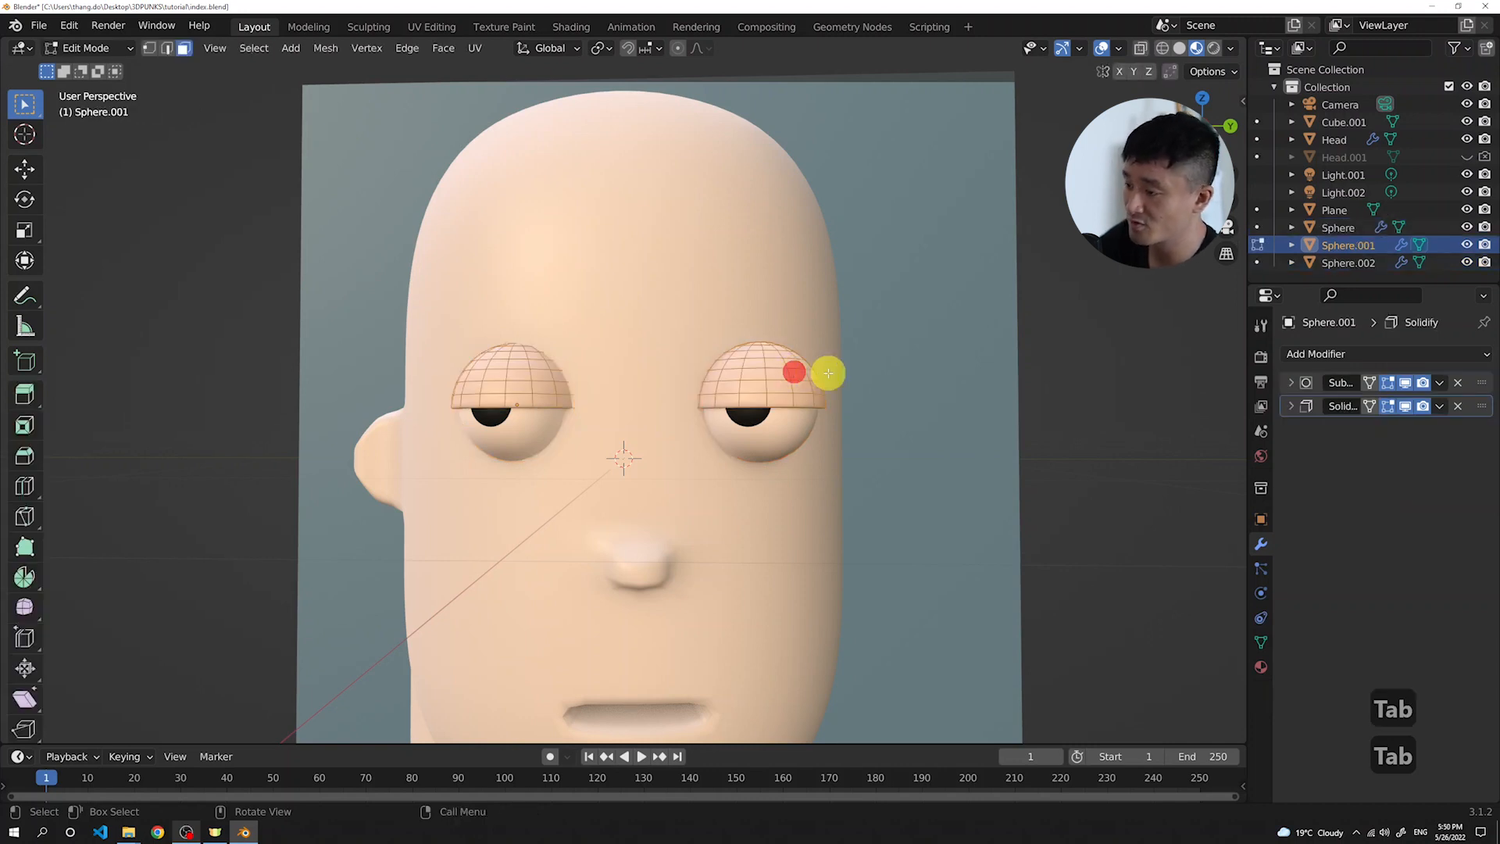
pyautogui.hotkey('ctrl', 'l')
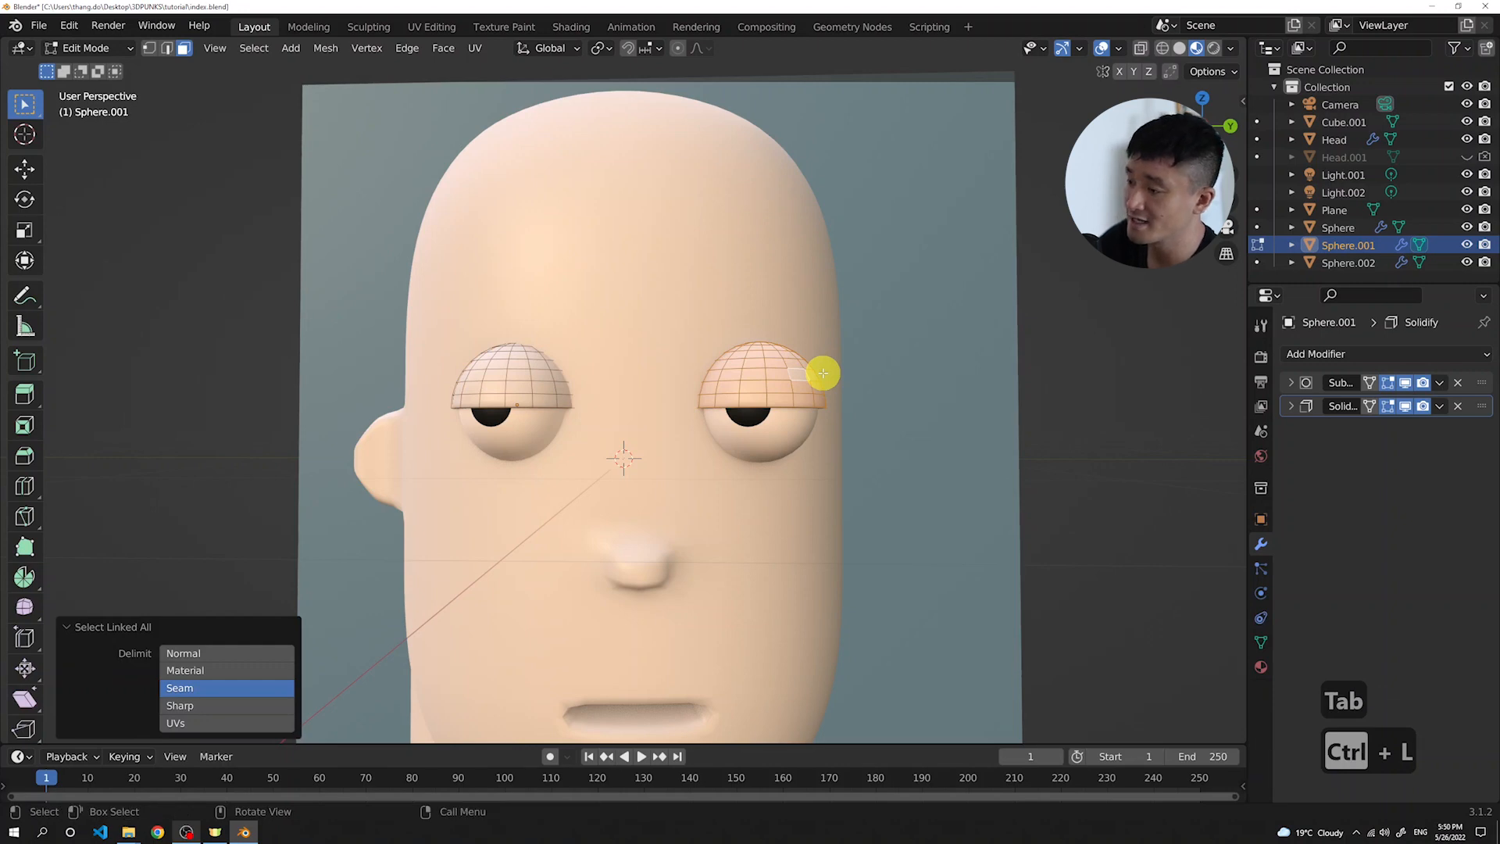
pyautogui.press('p')
pyautogui.click(818, 378)
pyautogui.moveTo(818, 378); pyautogui.dragTo(829, 400, button='middle')
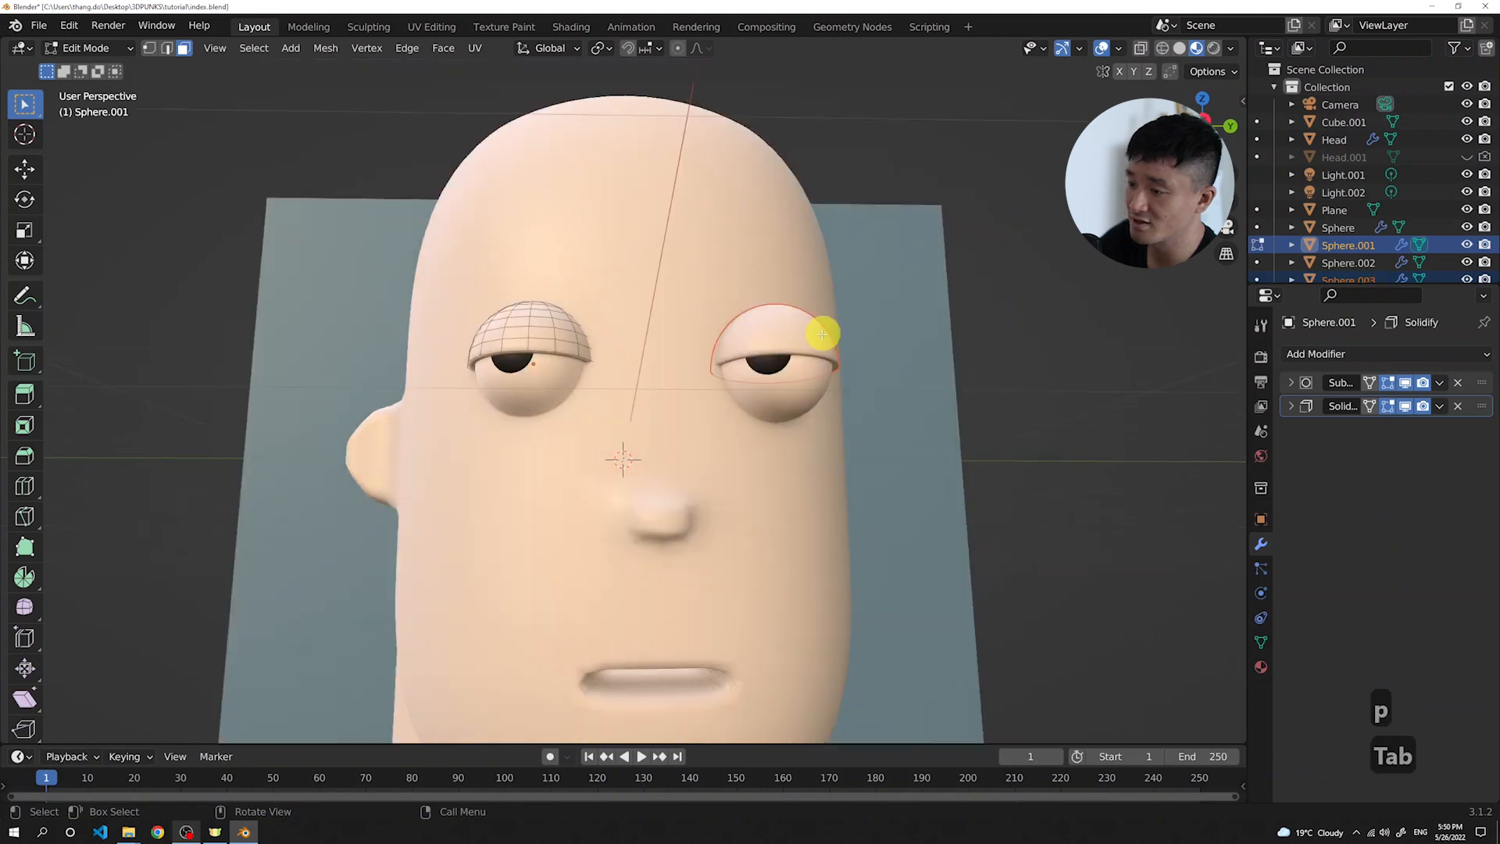
pyautogui.press('Tab')
# Select the separated eyeball and eyelid together and move them about -0.039 m along the global X axis, checking the result from the camera
pyautogui.moveTo(820, 342); pyautogui.dragTo(761, 371, button='middle')
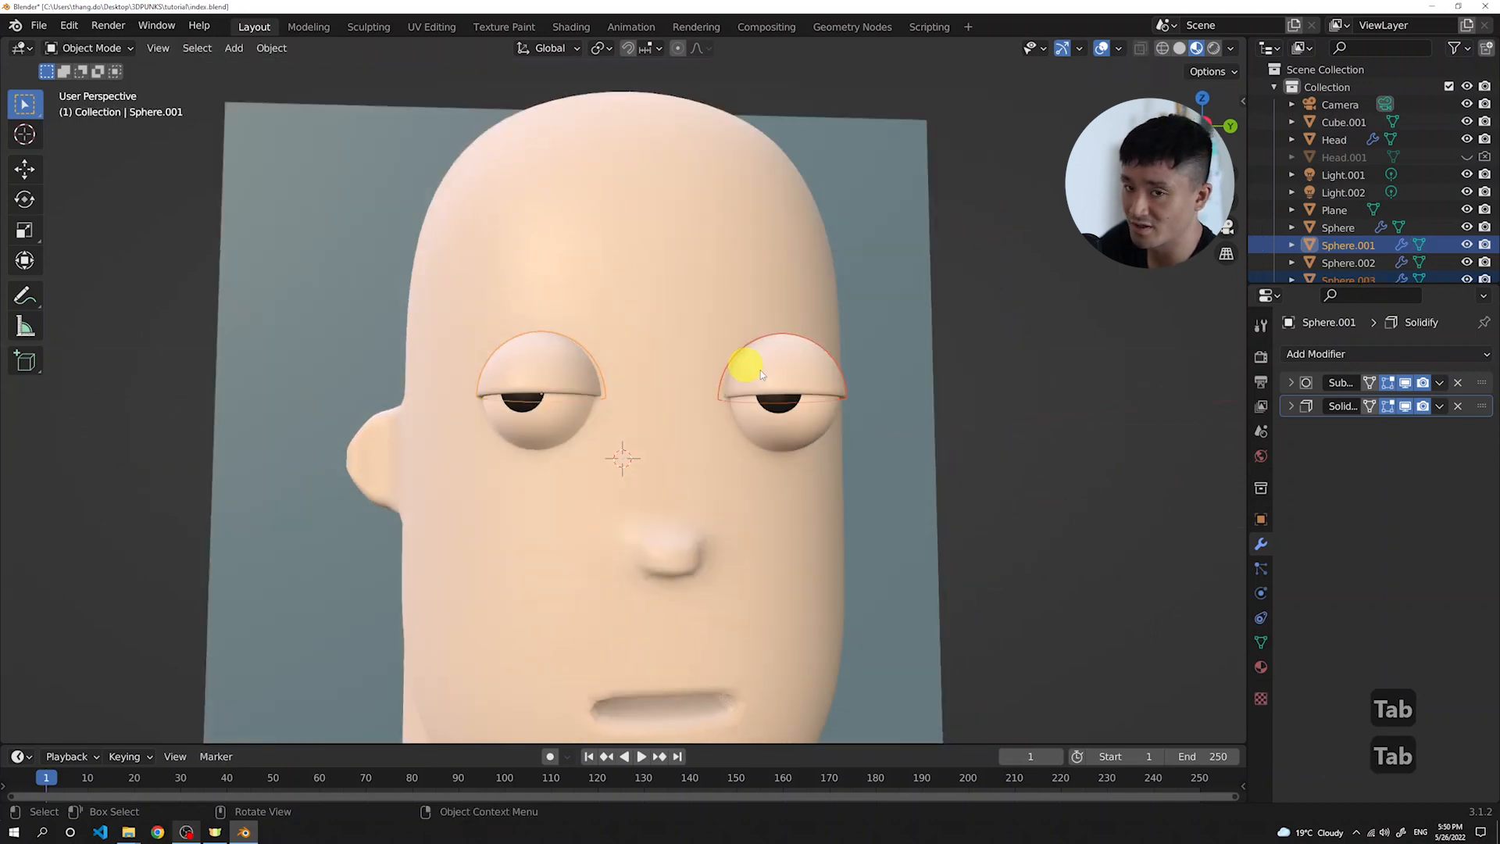
pyautogui.moveTo(761, 370); pyautogui.dragTo(867, 418, button='middle')
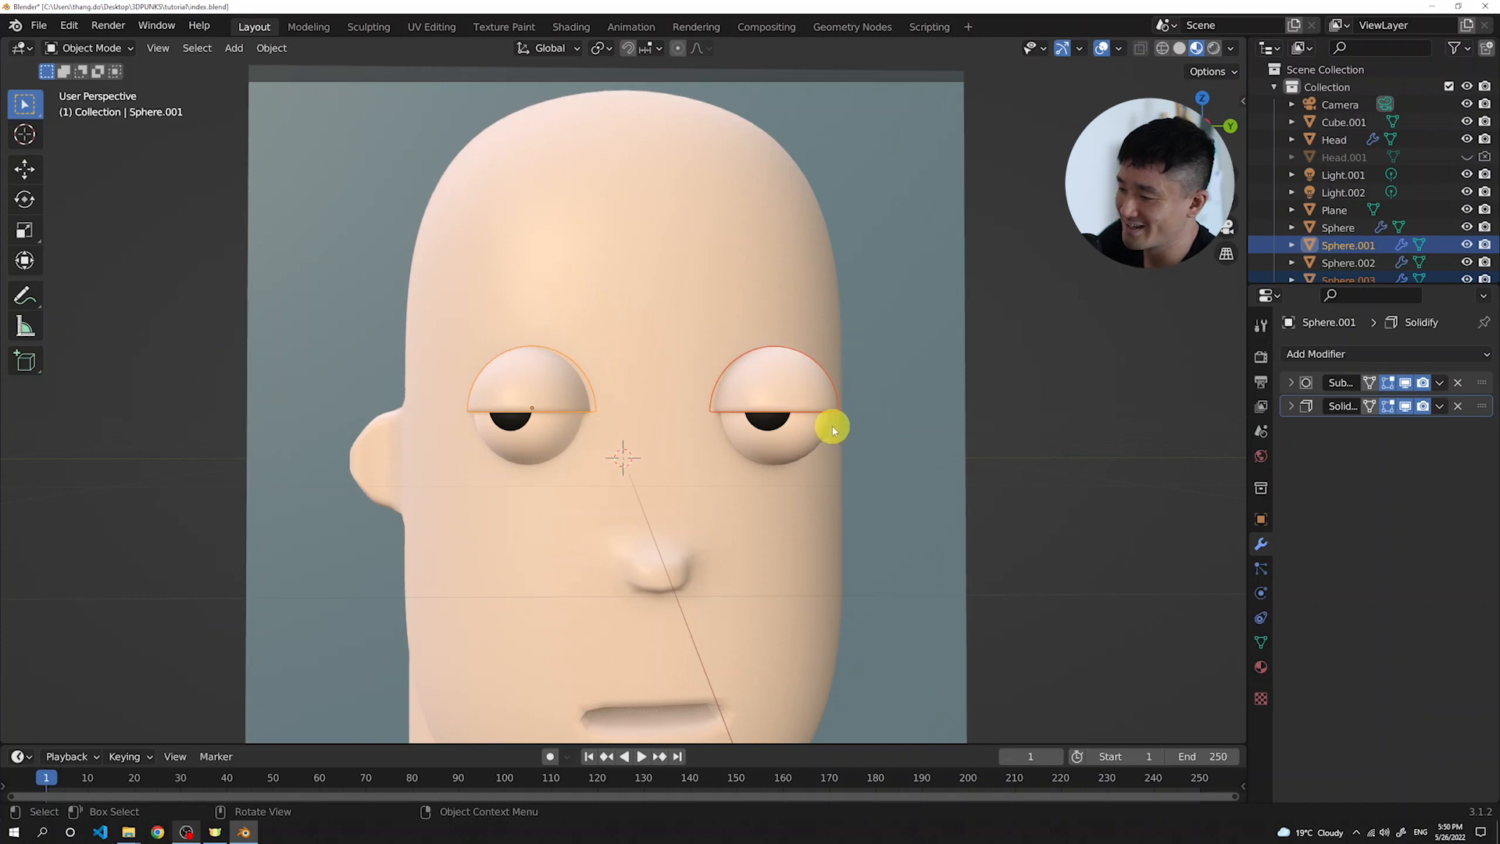
pyautogui.moveTo(820, 432); pyautogui.dragTo(810, 387, button='middle')
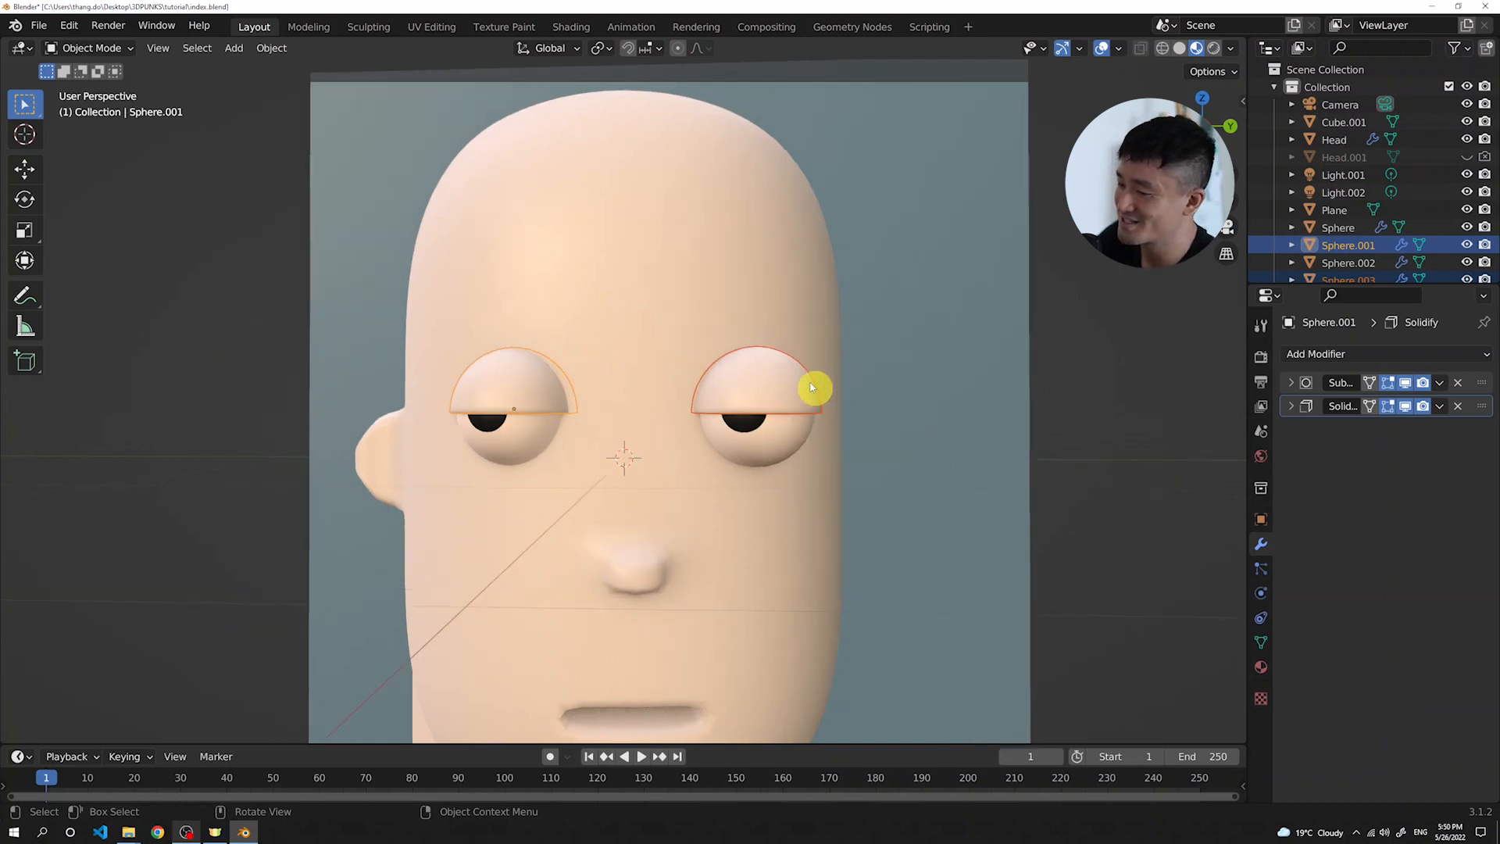
pyautogui.click(793, 377)
pyautogui.moveTo(803, 408); pyautogui.dragTo(832, 370, button='middle')
pyautogui.click(795, 420)
pyautogui.press('KP_7')
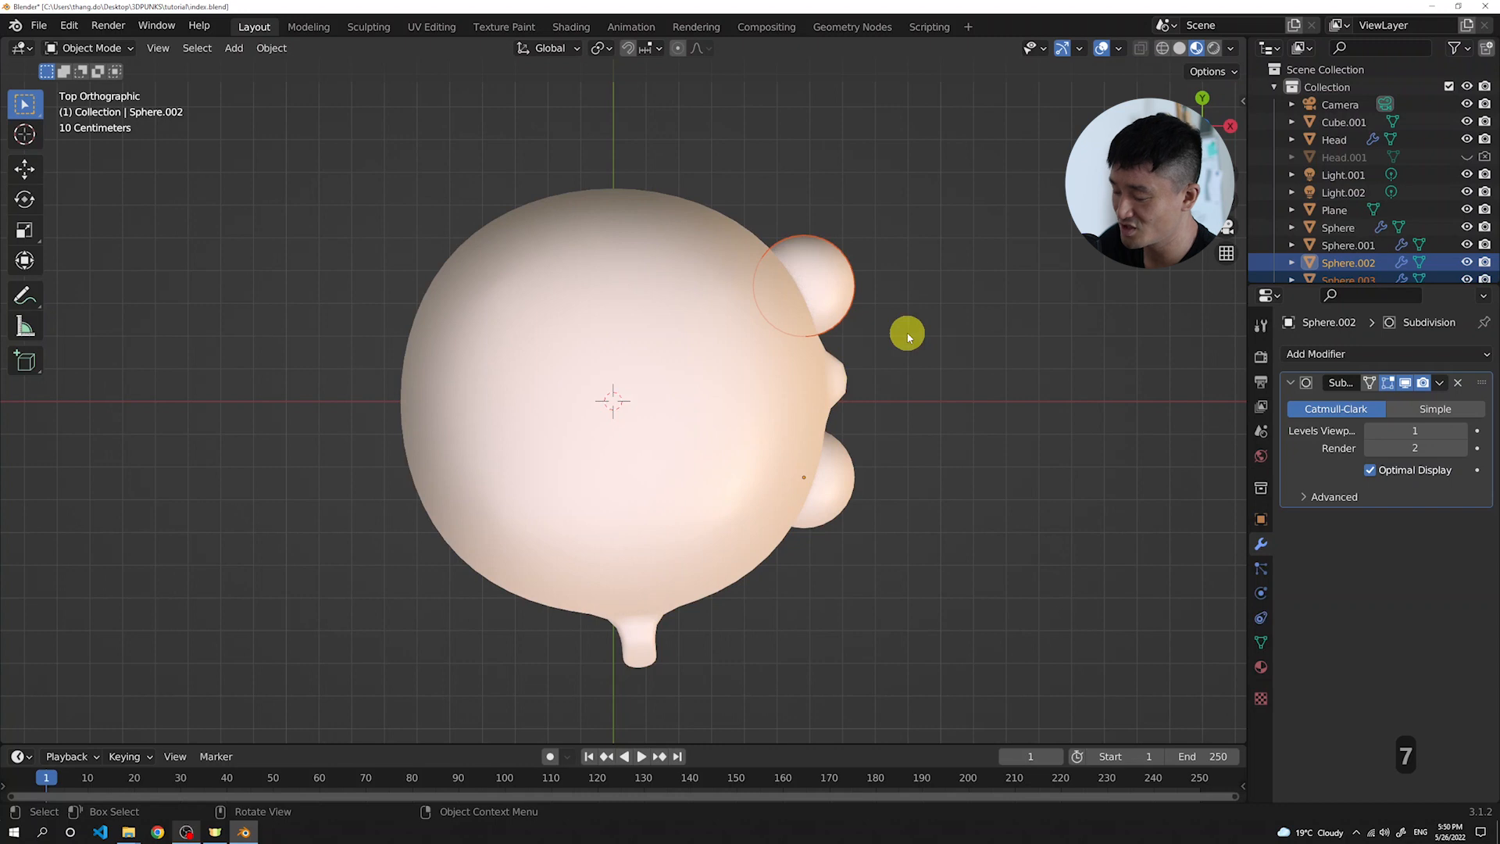
pyautogui.press('g')
pyautogui.press('x')
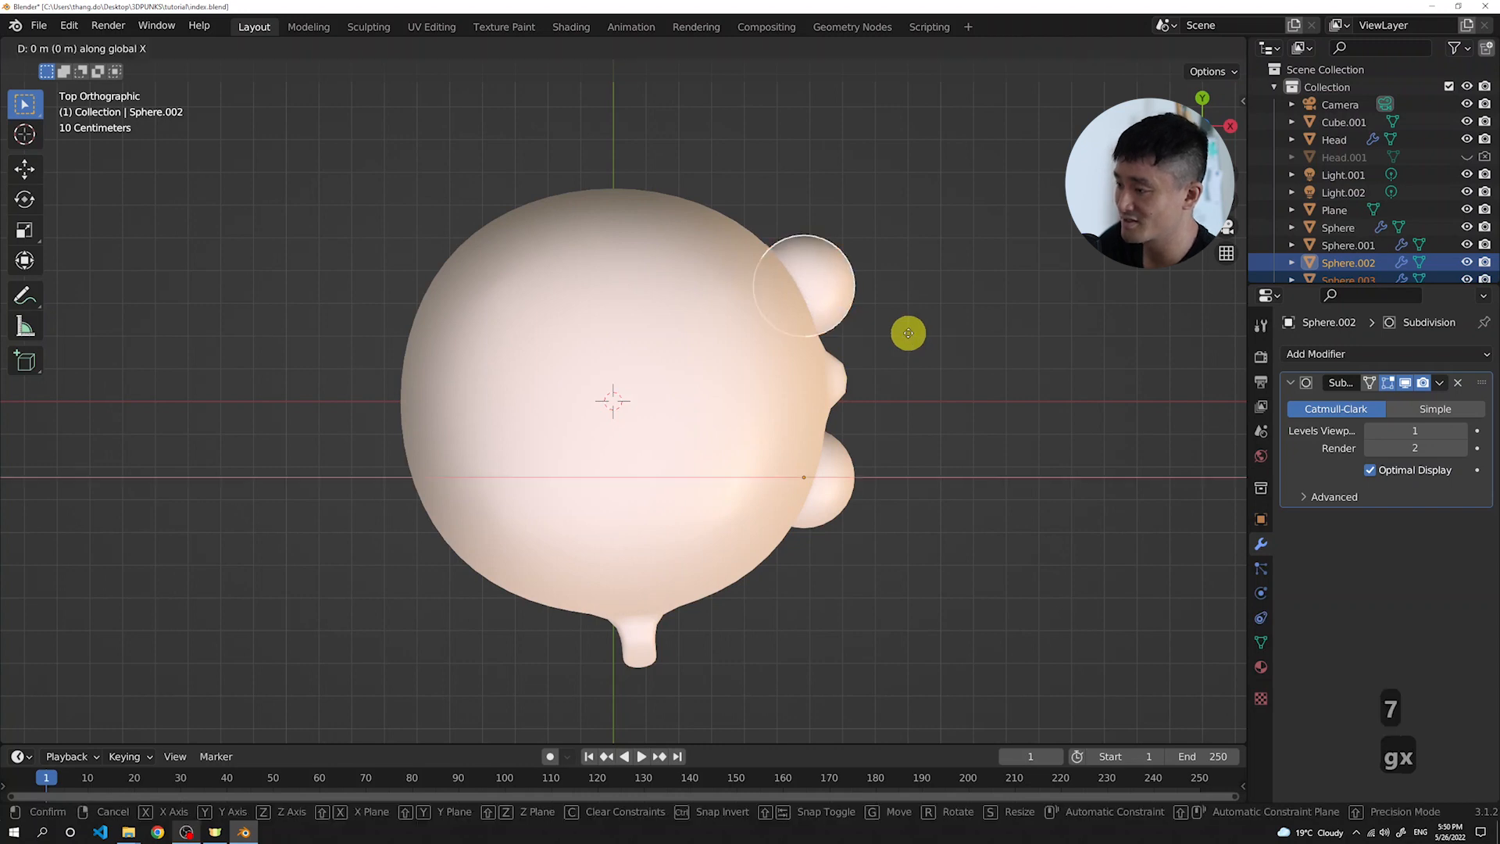
pyautogui.click(895, 334)
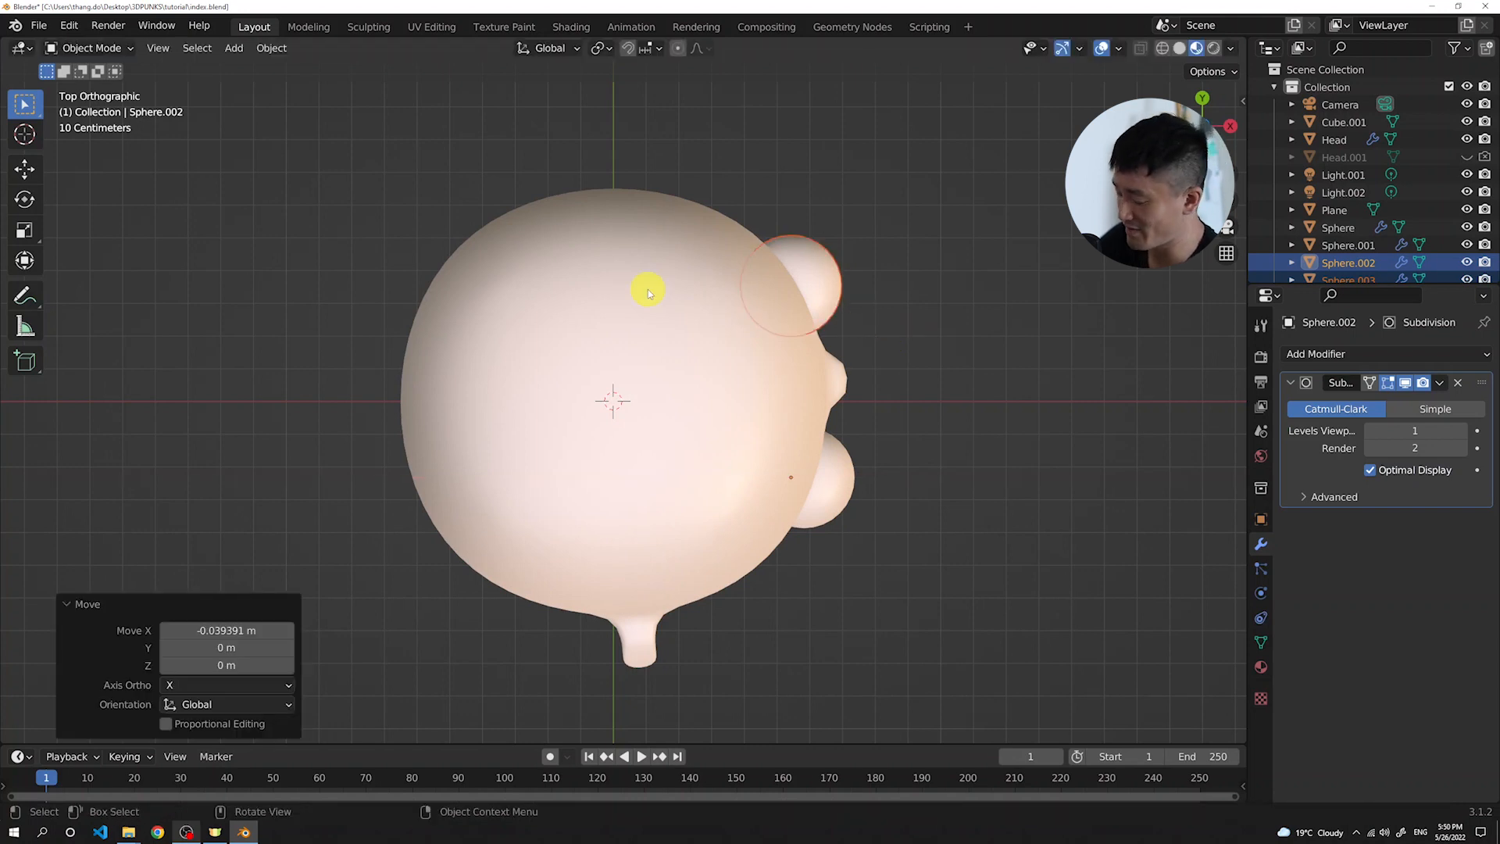
pyautogui.press('0')
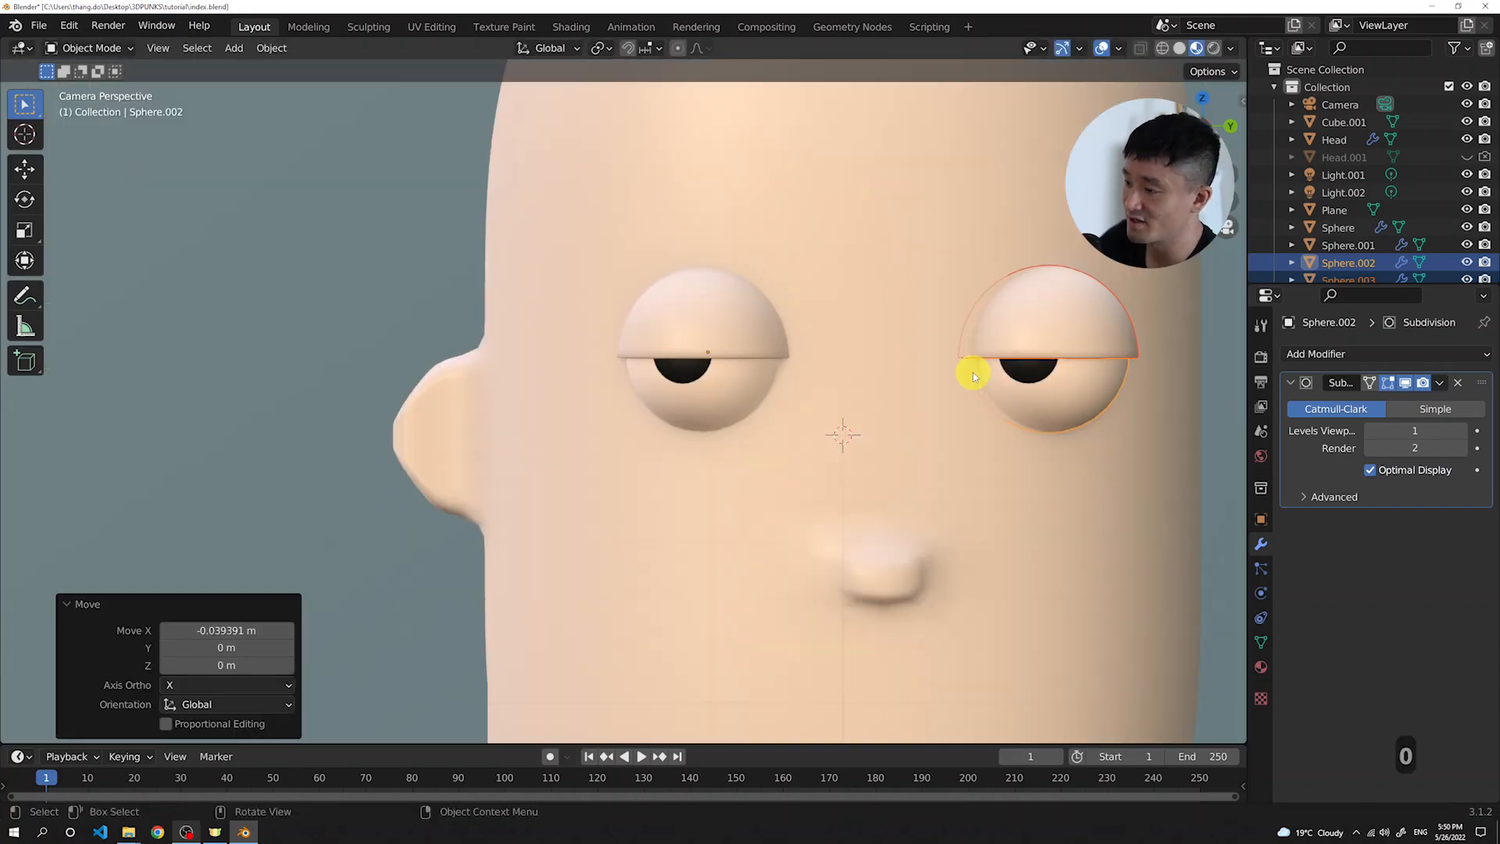
pyautogui.scroll(-4, 876, 404)
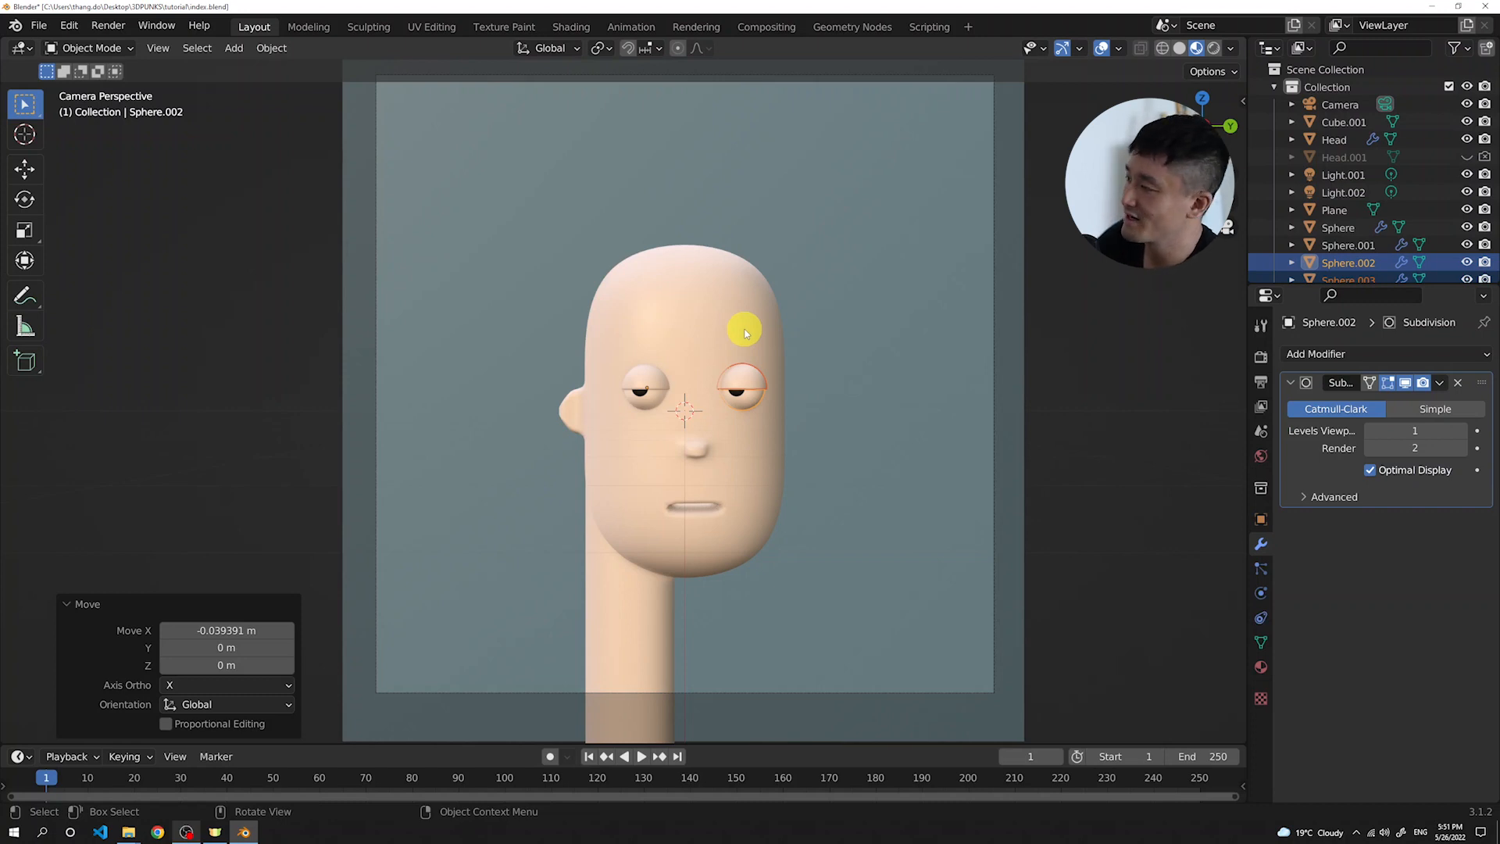
# In Edit Mode on the head, select all faces of the crown above the eyes through the mesh with X-ray enabled
pyautogui.click(749, 313)
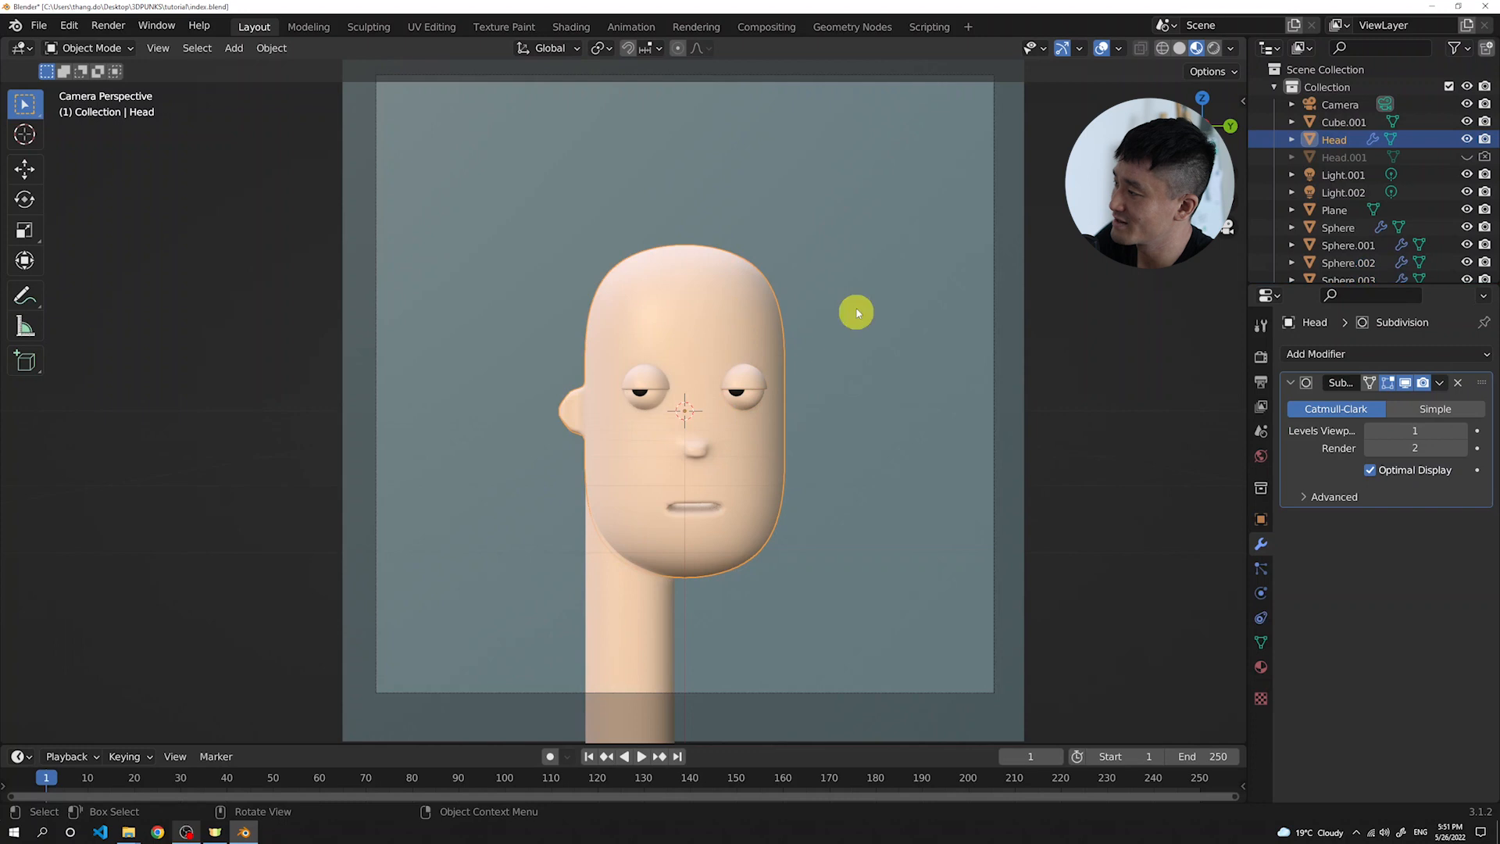
pyautogui.press('Tab')
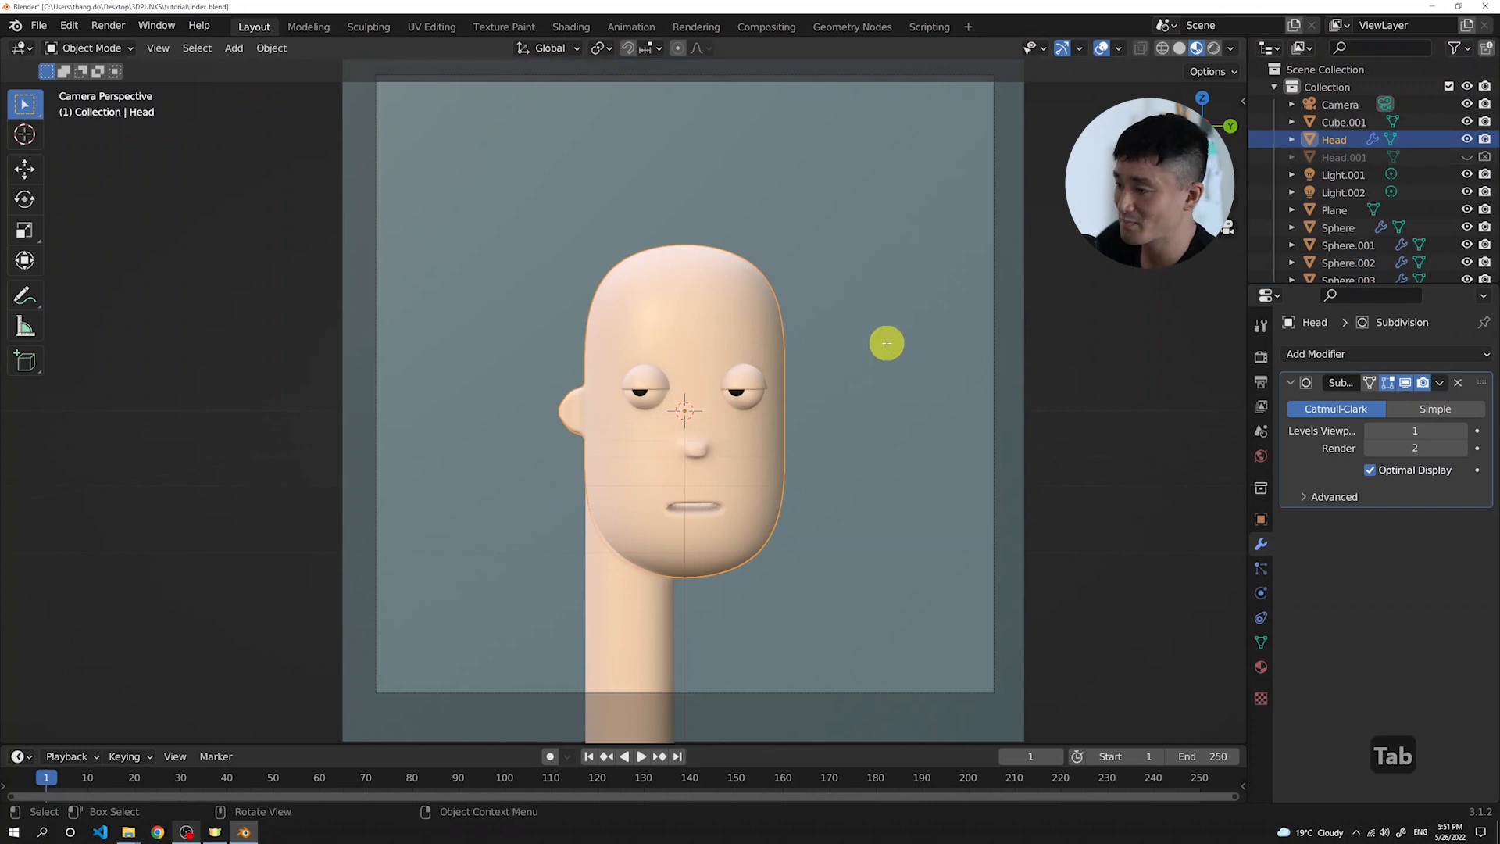
pyautogui.moveTo(486, 207); pyautogui.dragTo(881, 329)
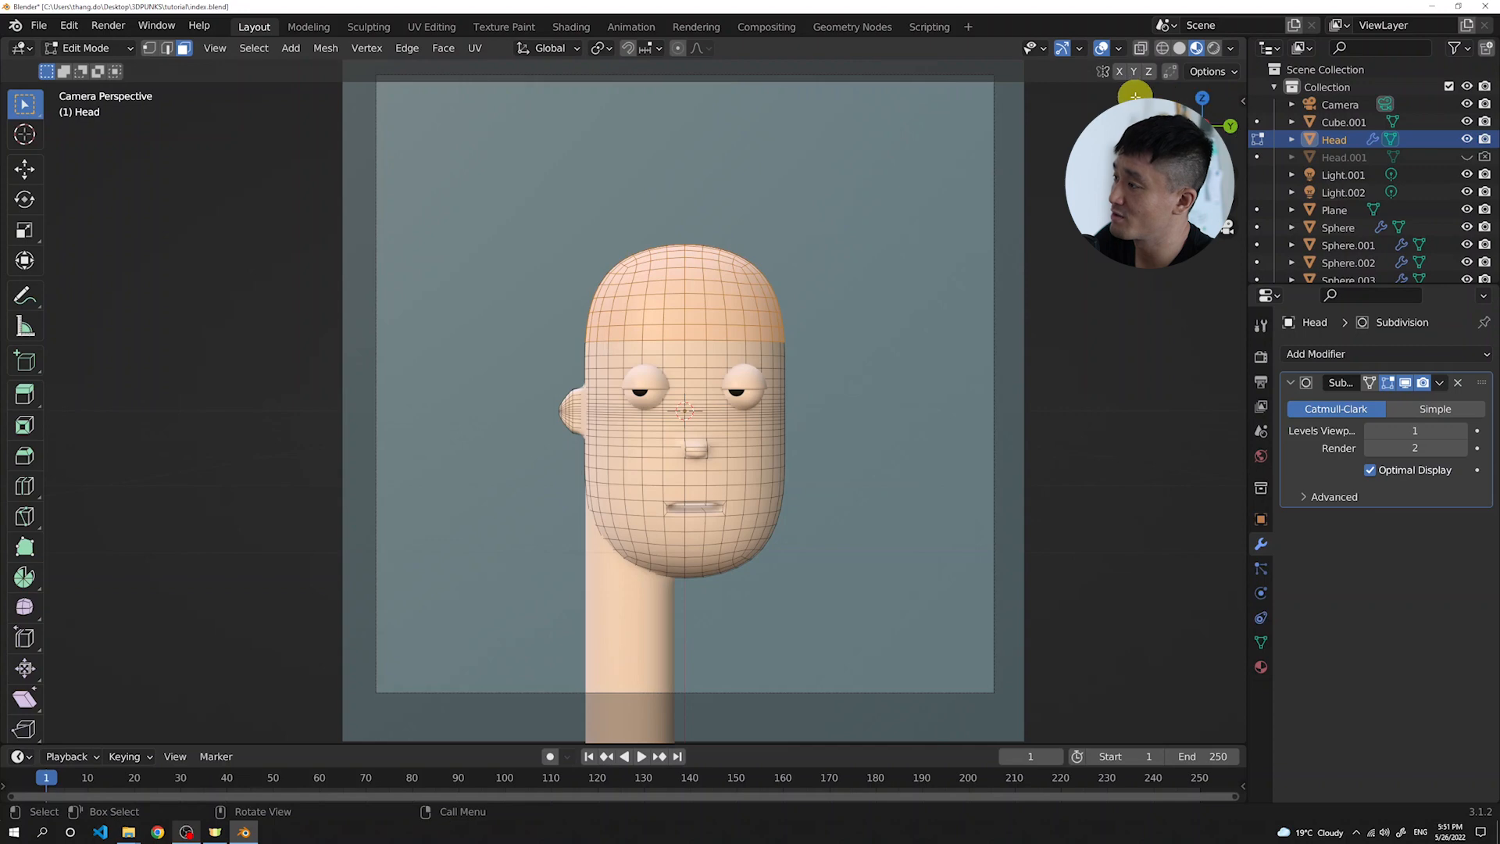
pyautogui.click(1141, 50)
pyautogui.moveTo(576, 171); pyautogui.dragTo(583, 307, button='middle')
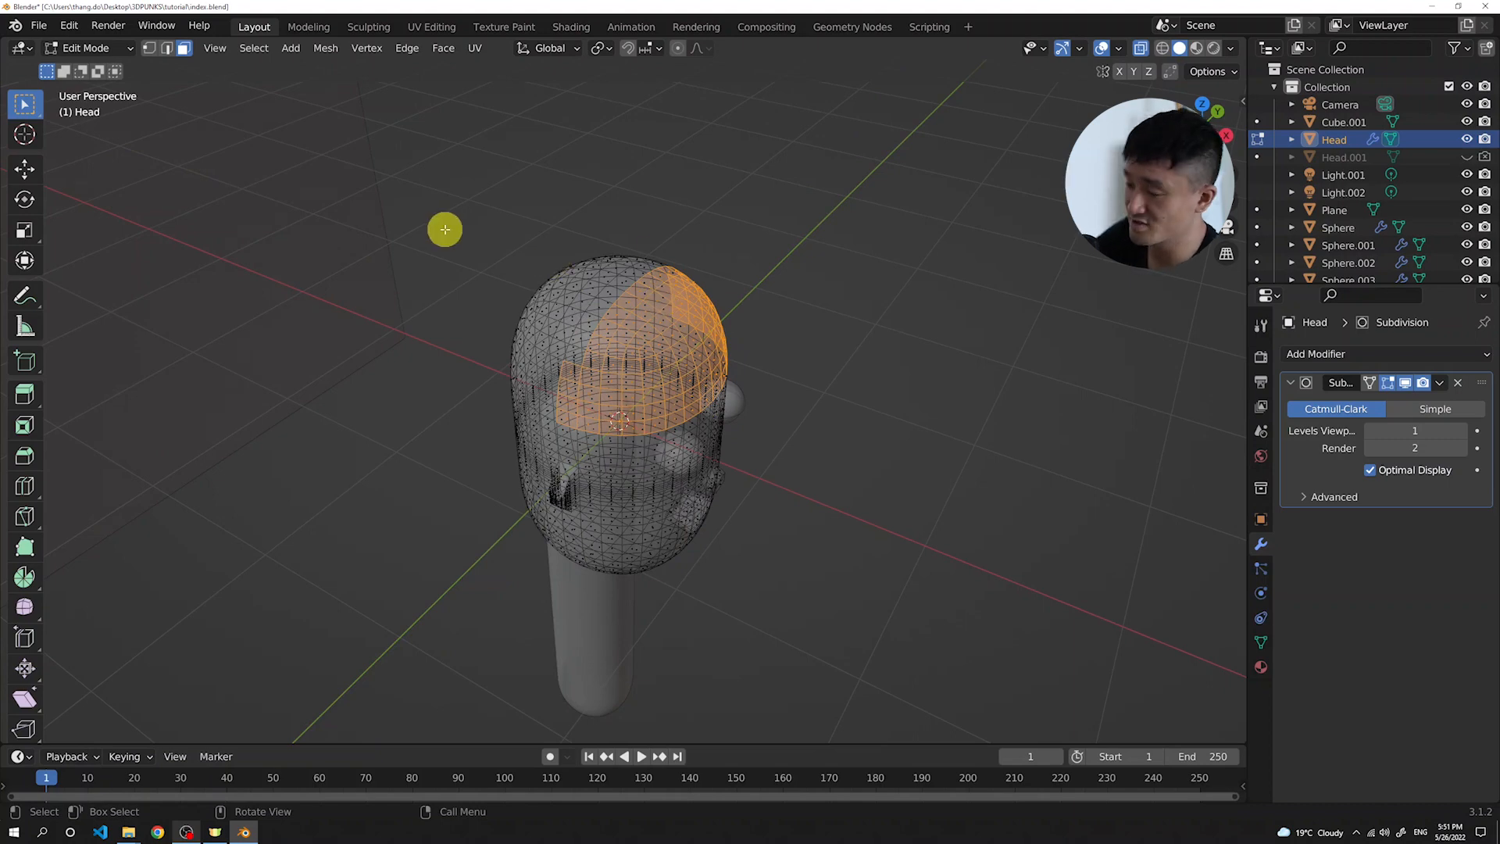
pyautogui.press('KP_3')
pyautogui.scroll(1, 480, 199)
pyautogui.moveTo(761, 307); pyautogui.dragTo(847, 334)
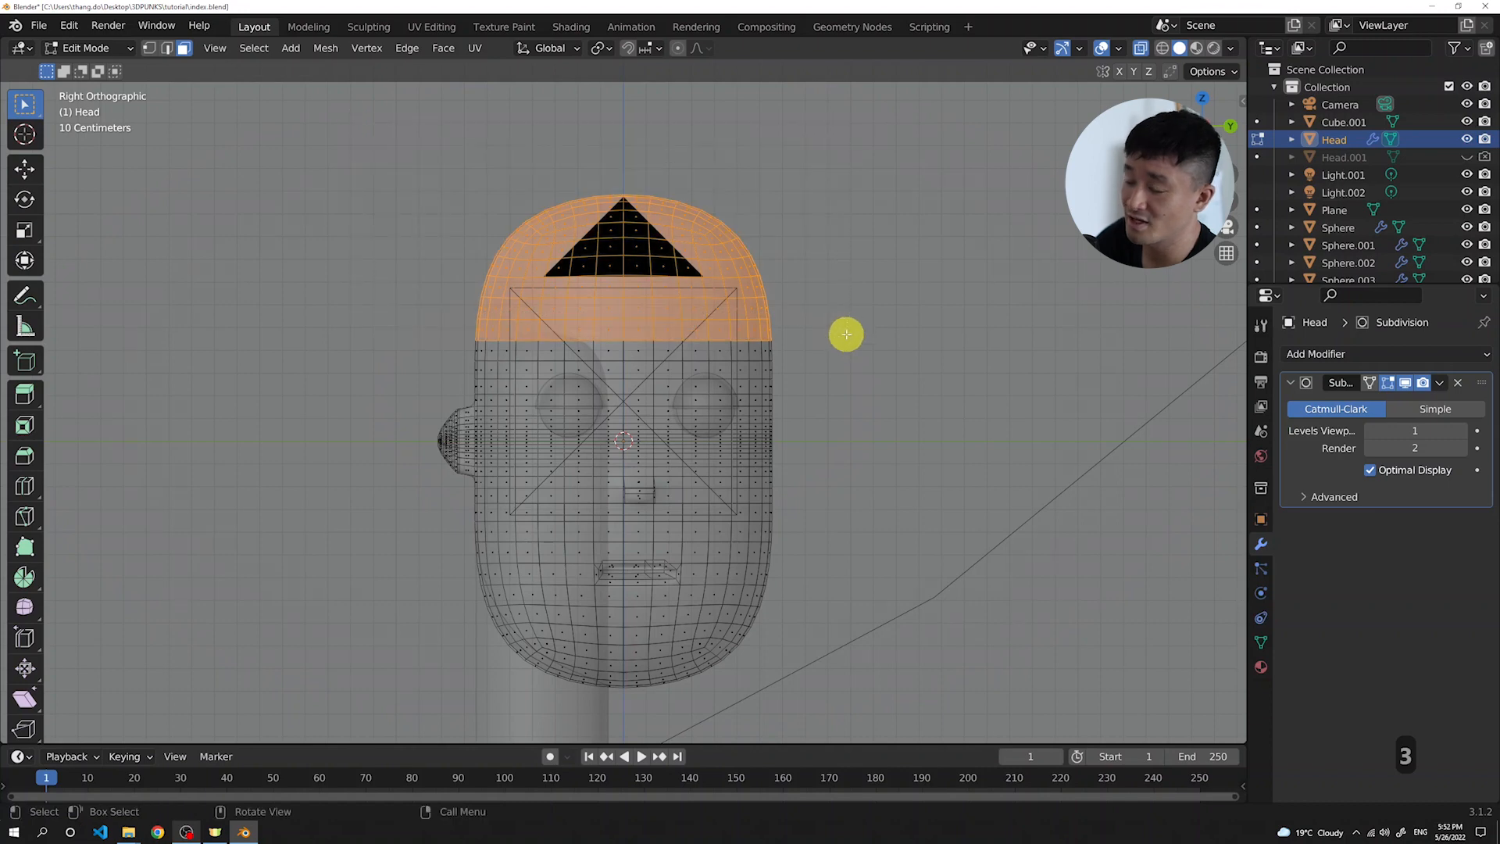
pyautogui.moveTo(864, 255); pyautogui.dragTo(887, 214, button='middle')
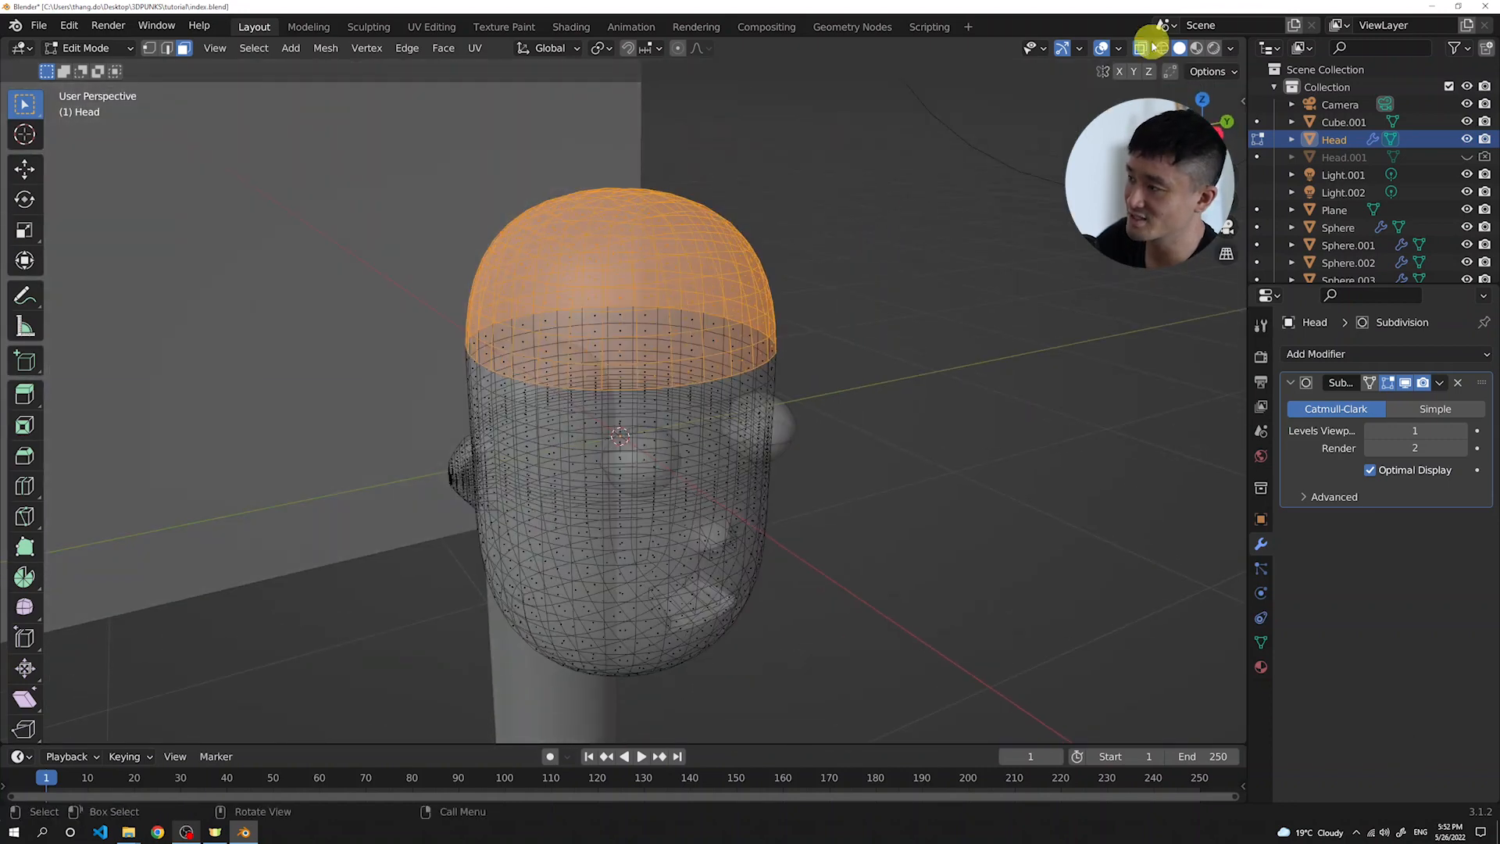
pyautogui.moveTo(836, 168); pyautogui.dragTo(578, 224, button='middle')
pyautogui.press('KP_3')
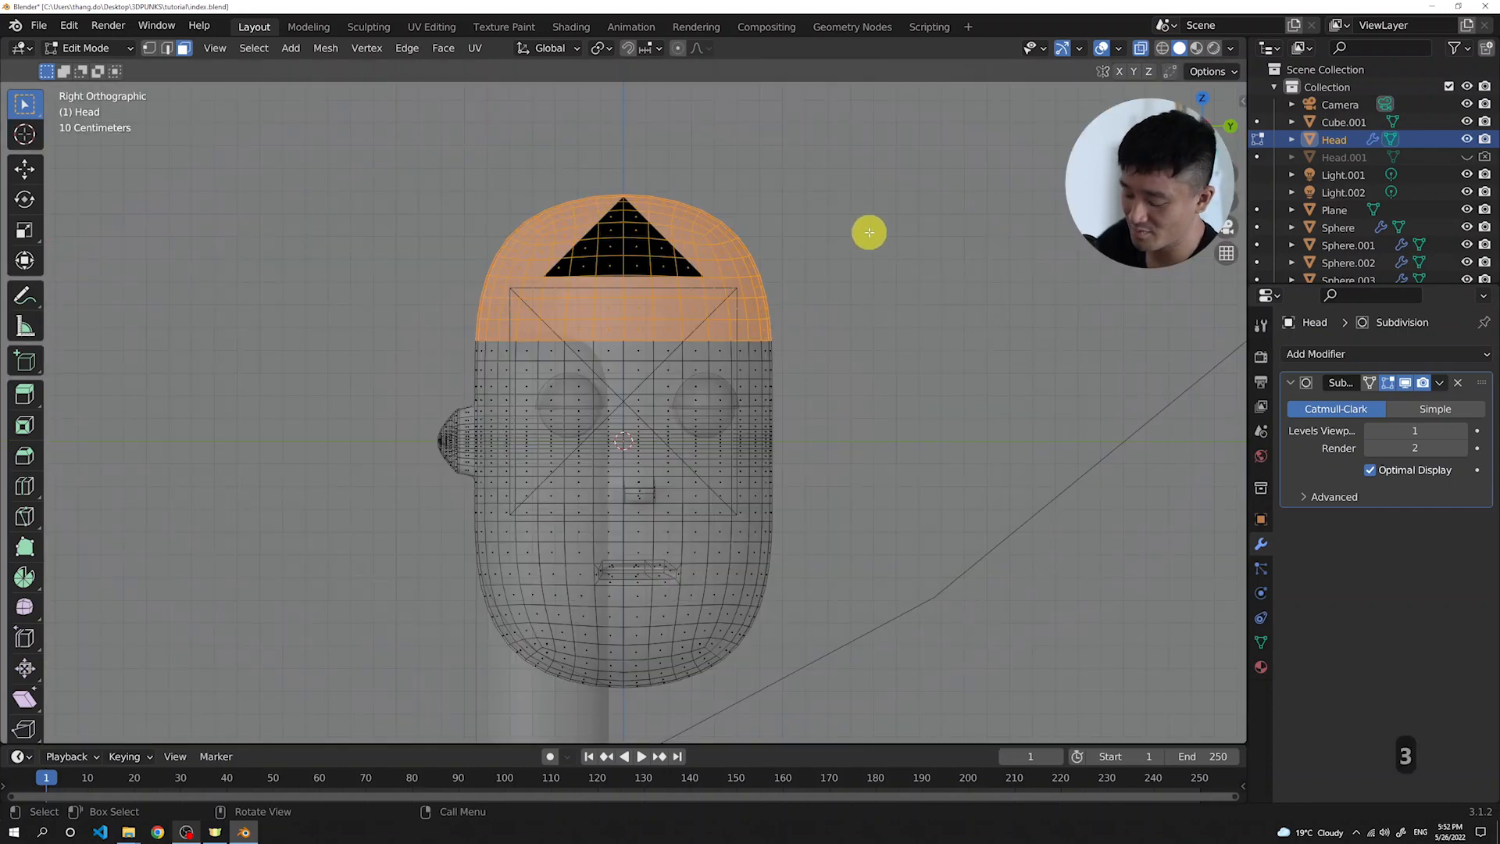
# Duplicate the selected crown faces in place and raise the copy about 0.023 m along the global Z axis
pyautogui.hotkey('shift', 'd')
pyautogui.rightClick(868, 232)
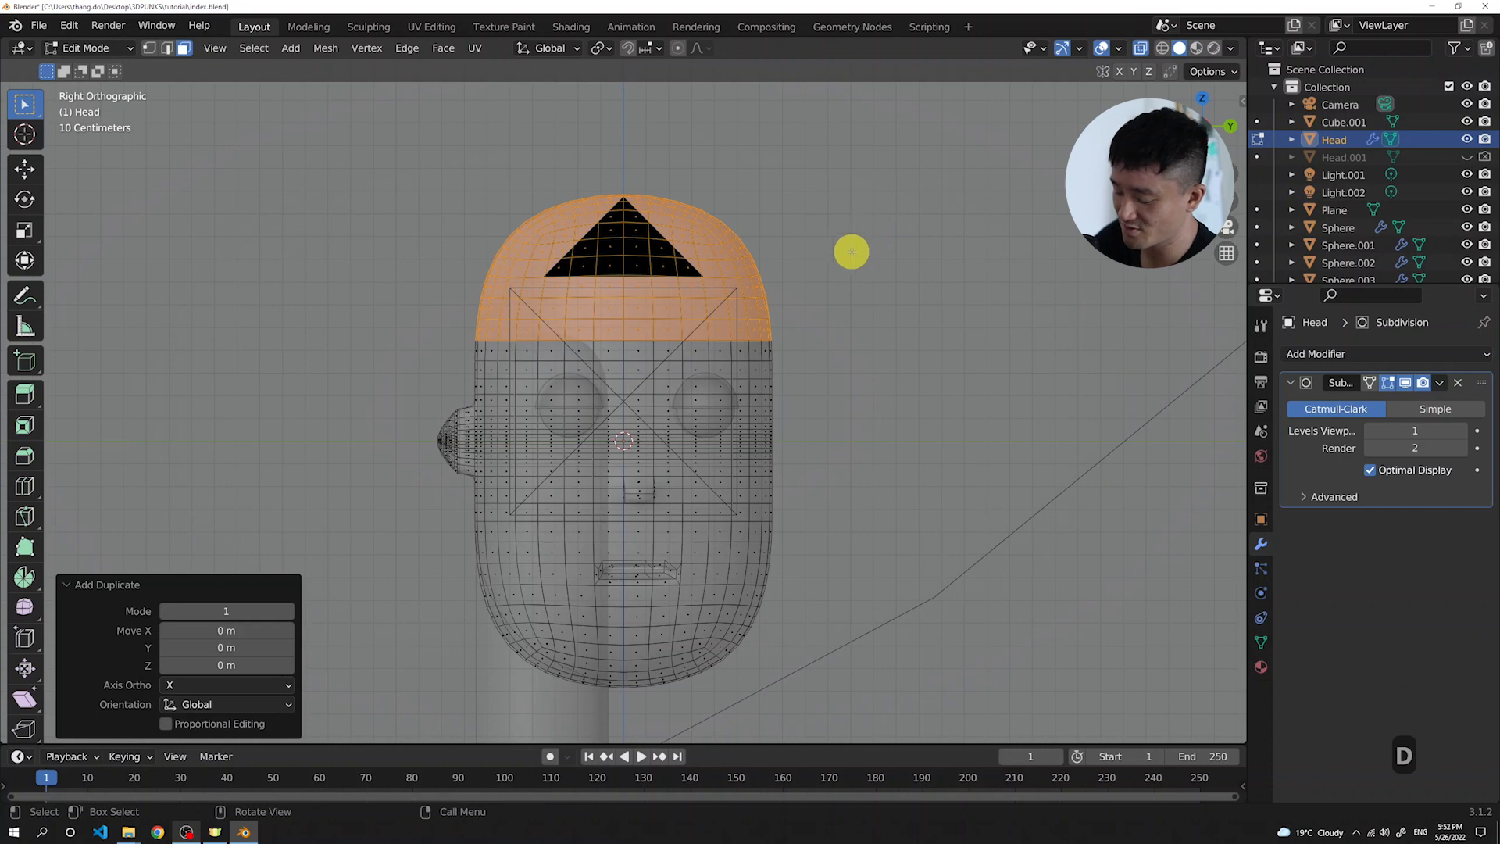
pyautogui.press('g')
pyautogui.press('z')
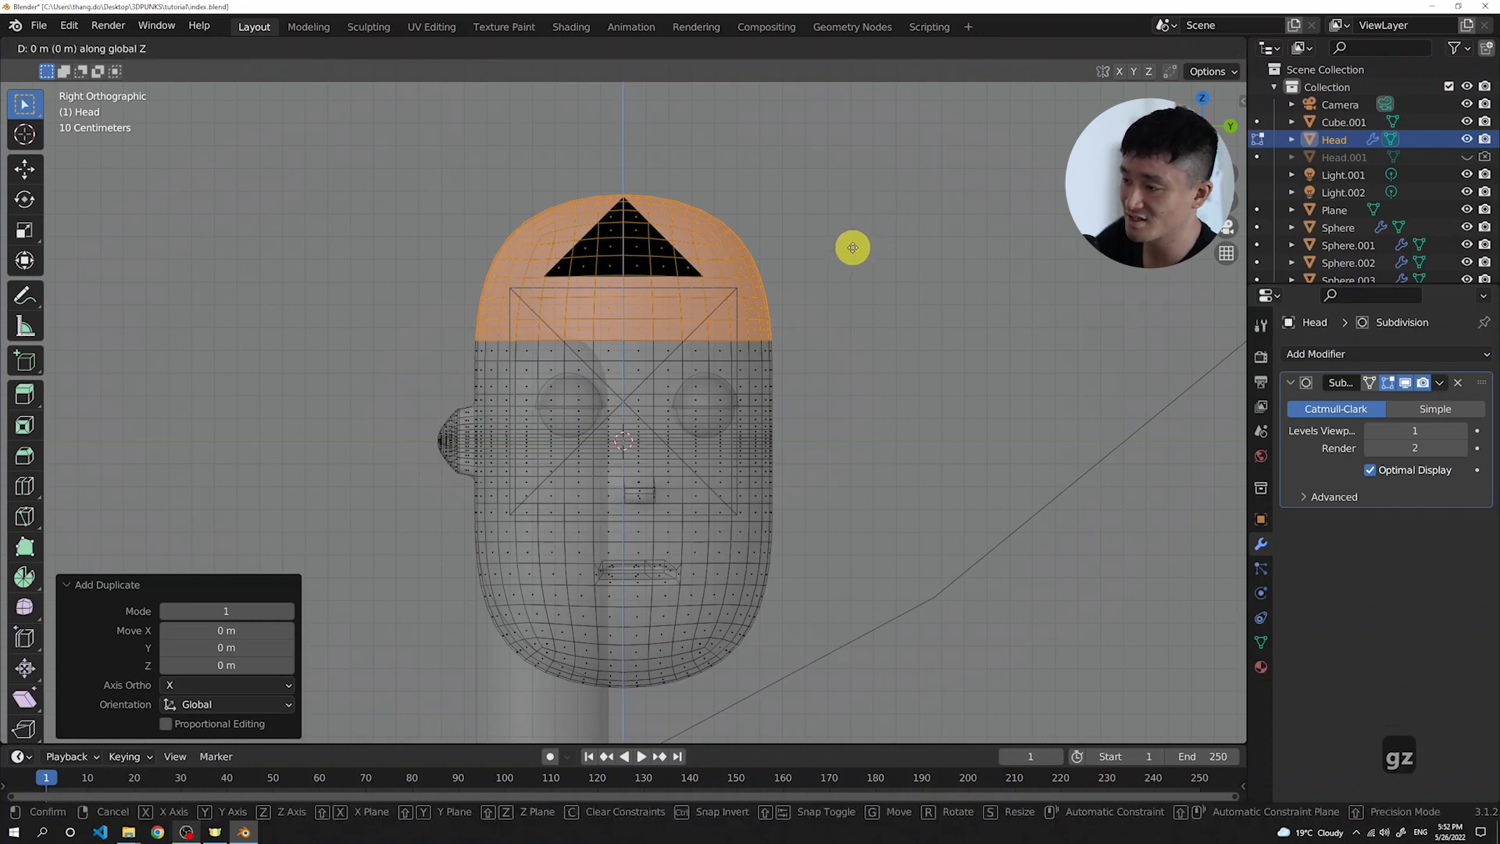
pyautogui.click(852, 247)
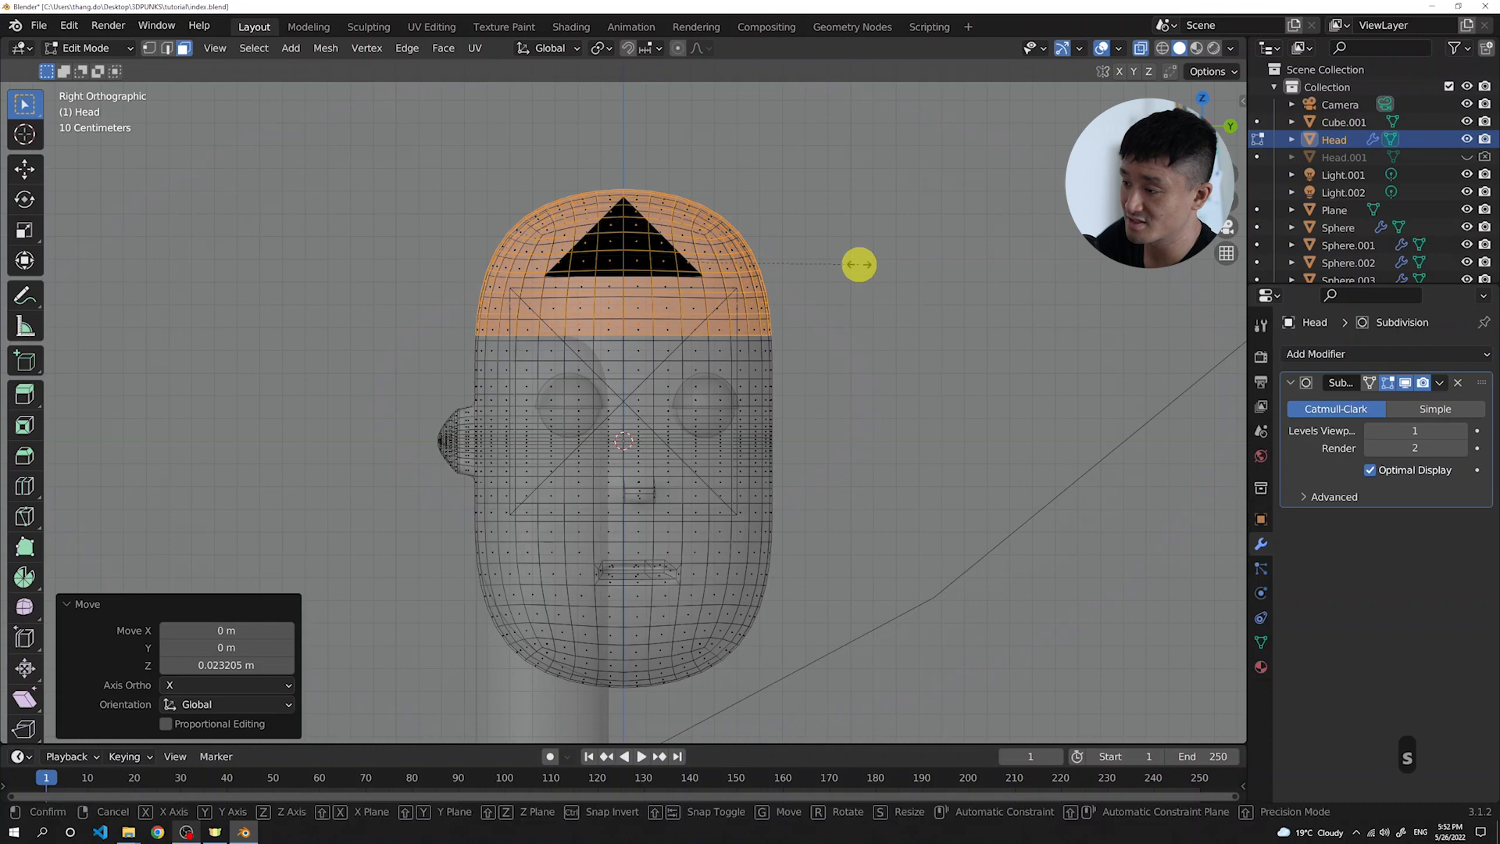
# Scale the duplicated crown faces uniformly to 1.072 and separate them from the head into their own object
pyautogui.press('s')
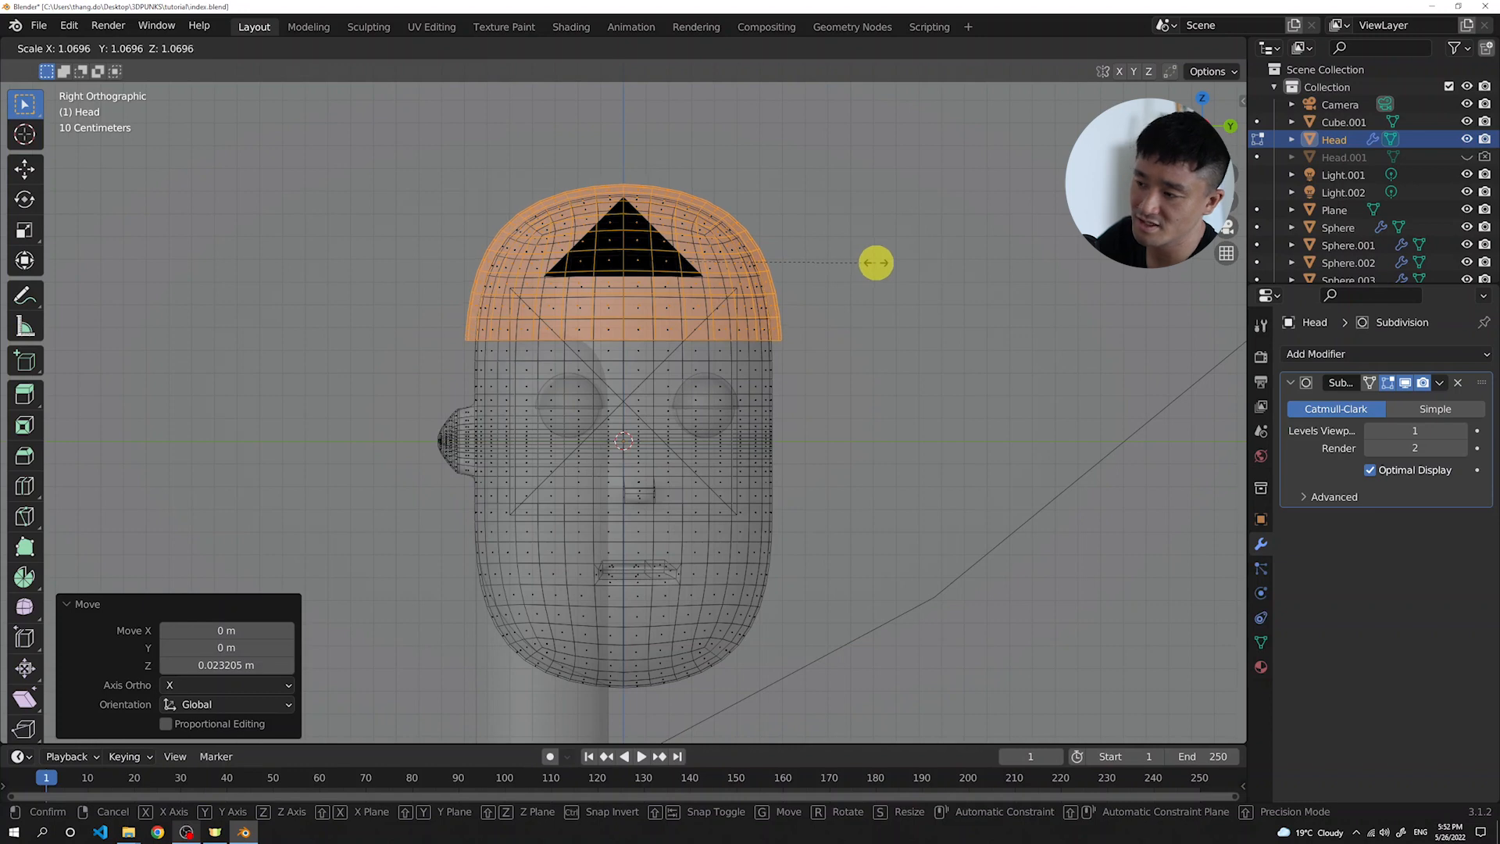
pyautogui.click(874, 263)
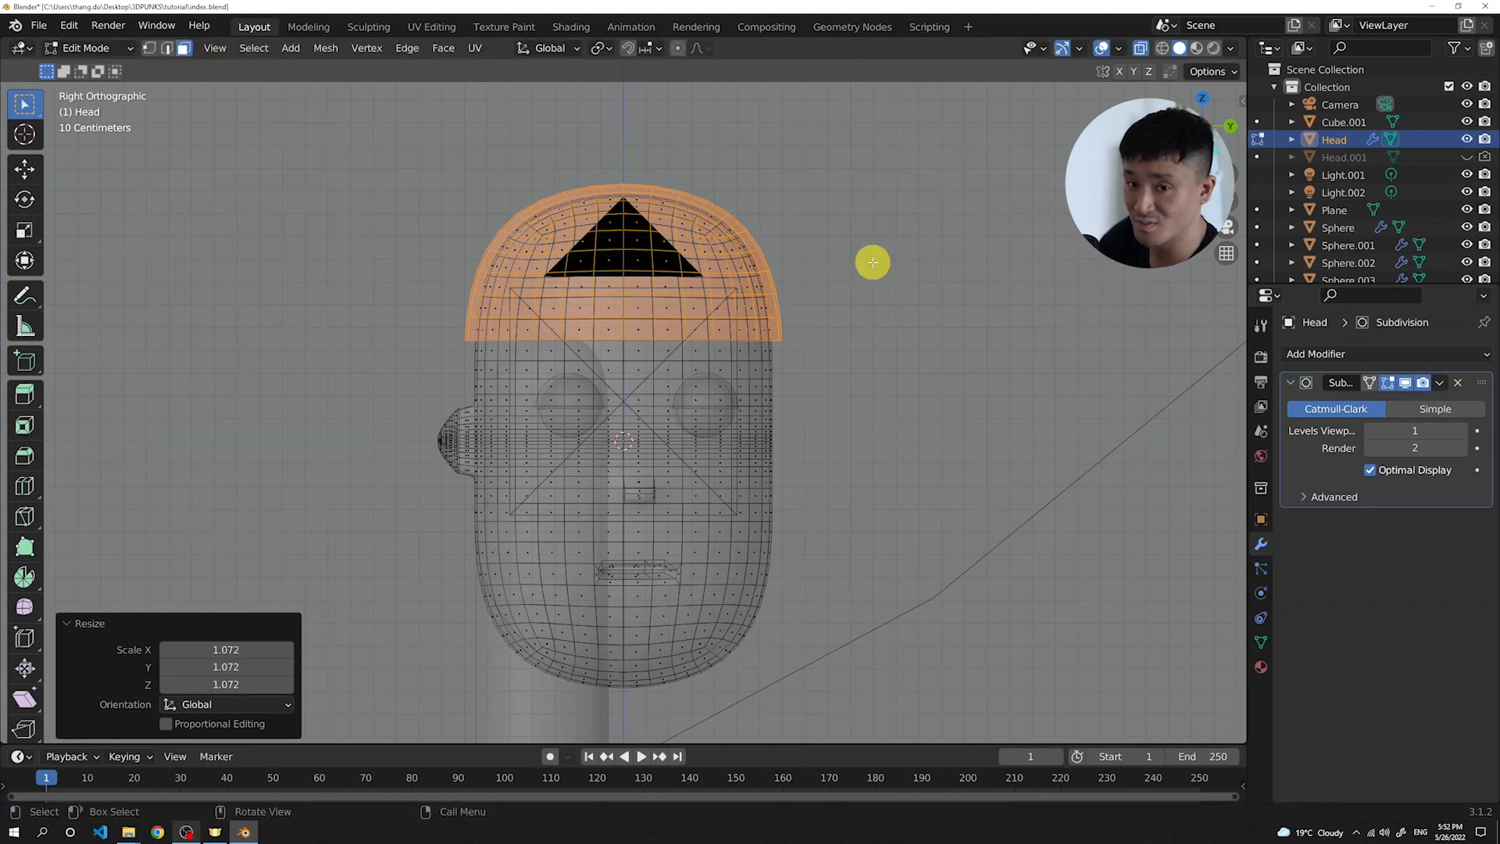
pyautogui.press('p')
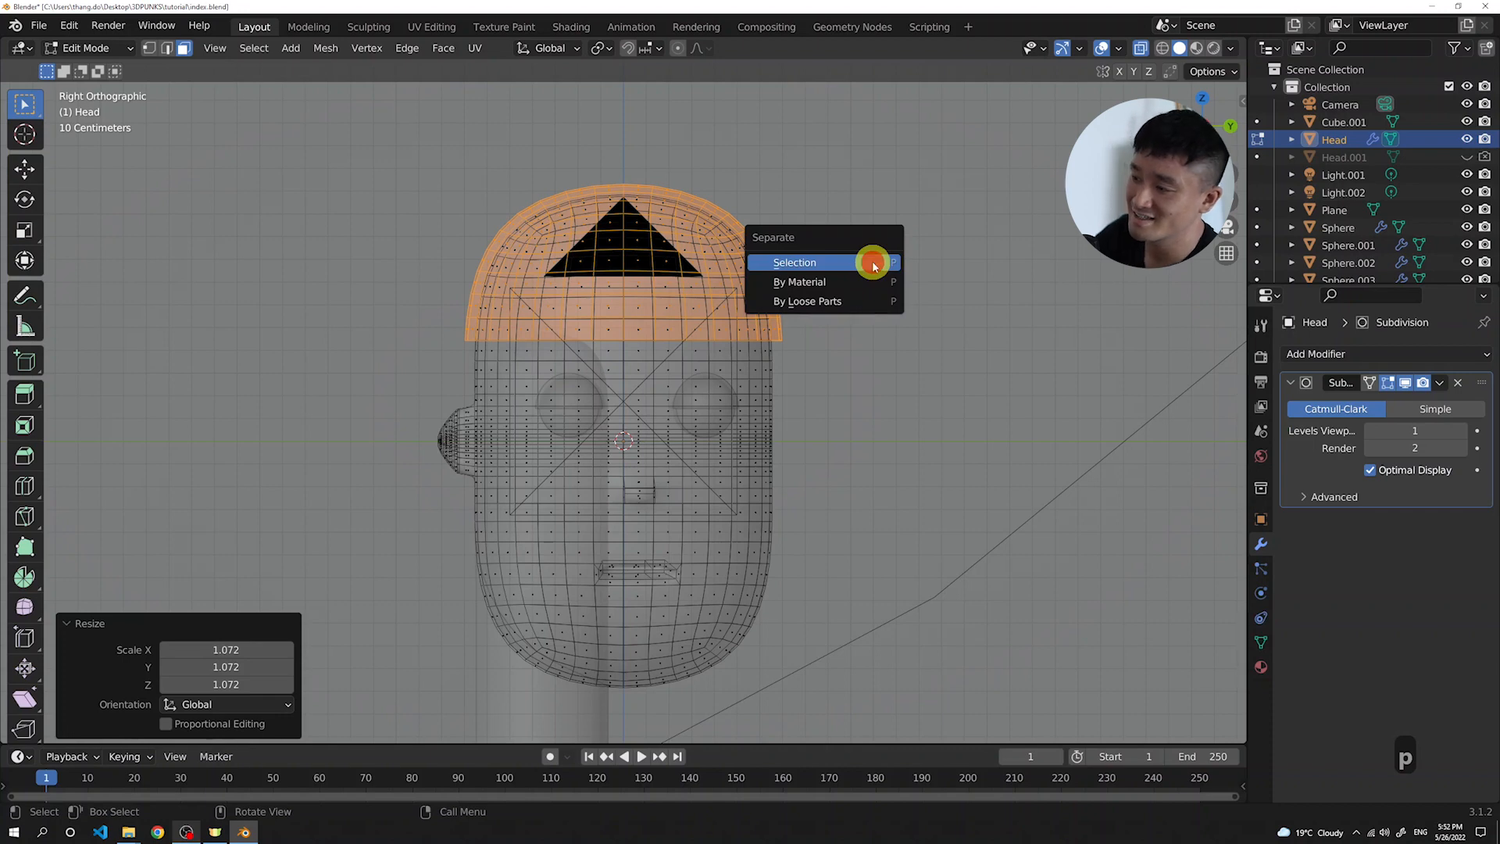
pyautogui.click(872, 261)
# Leave the head's Edit Mode and enter Edit Mode on the separated crown piece only
pyautogui.moveTo(872, 261); pyautogui.dragTo(640, 227, button='middle')
pyautogui.press('Tab')
pyautogui.click(769, 267)
pyautogui.press('Tab')
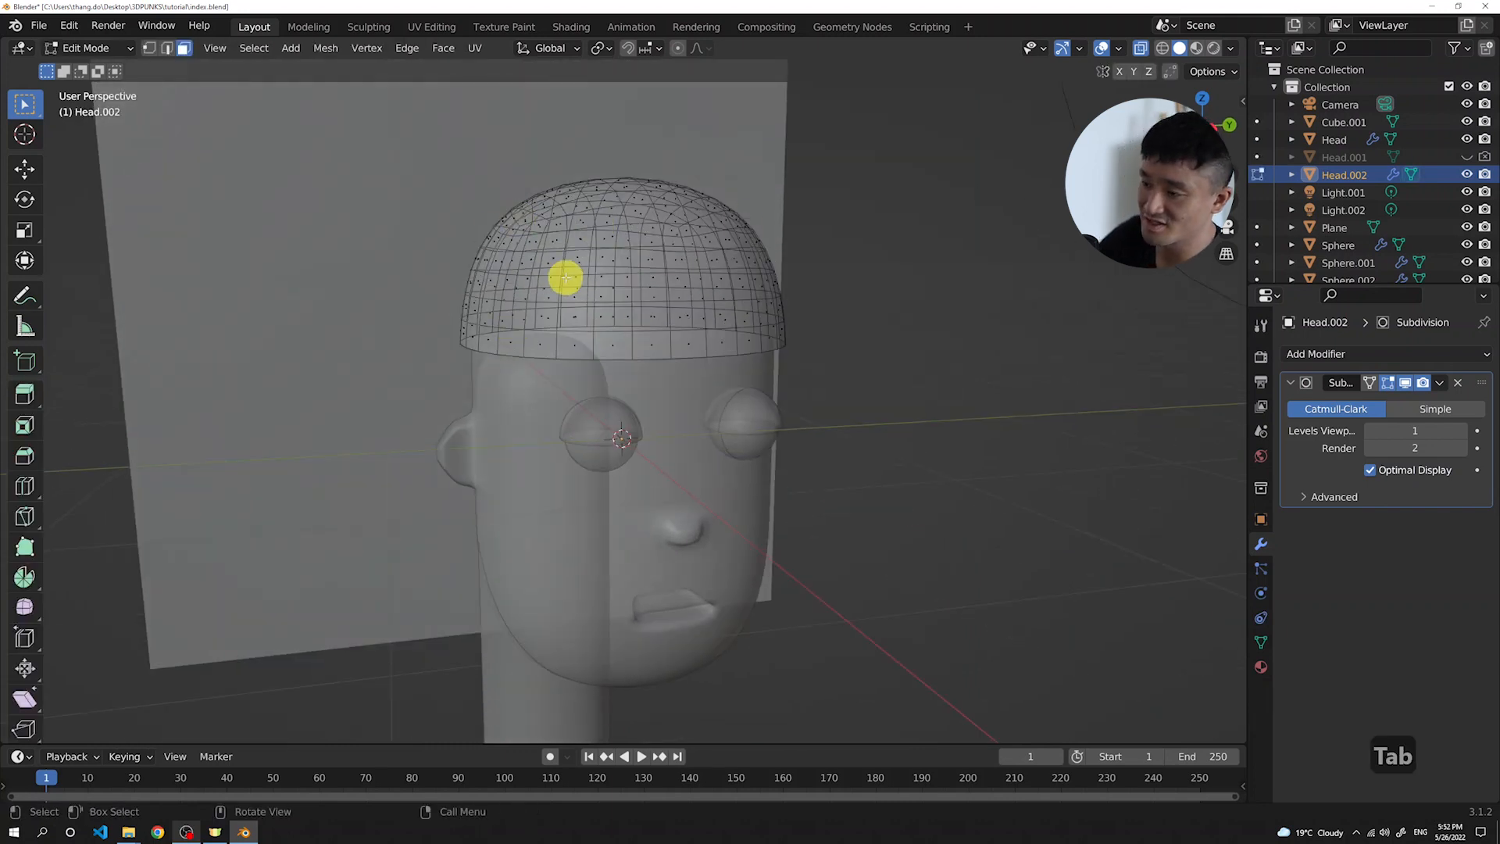
# In edge select mode, select a run of consecutive edges along the cap's bottom rim on the side above the ear
pyautogui.press('KP_7')
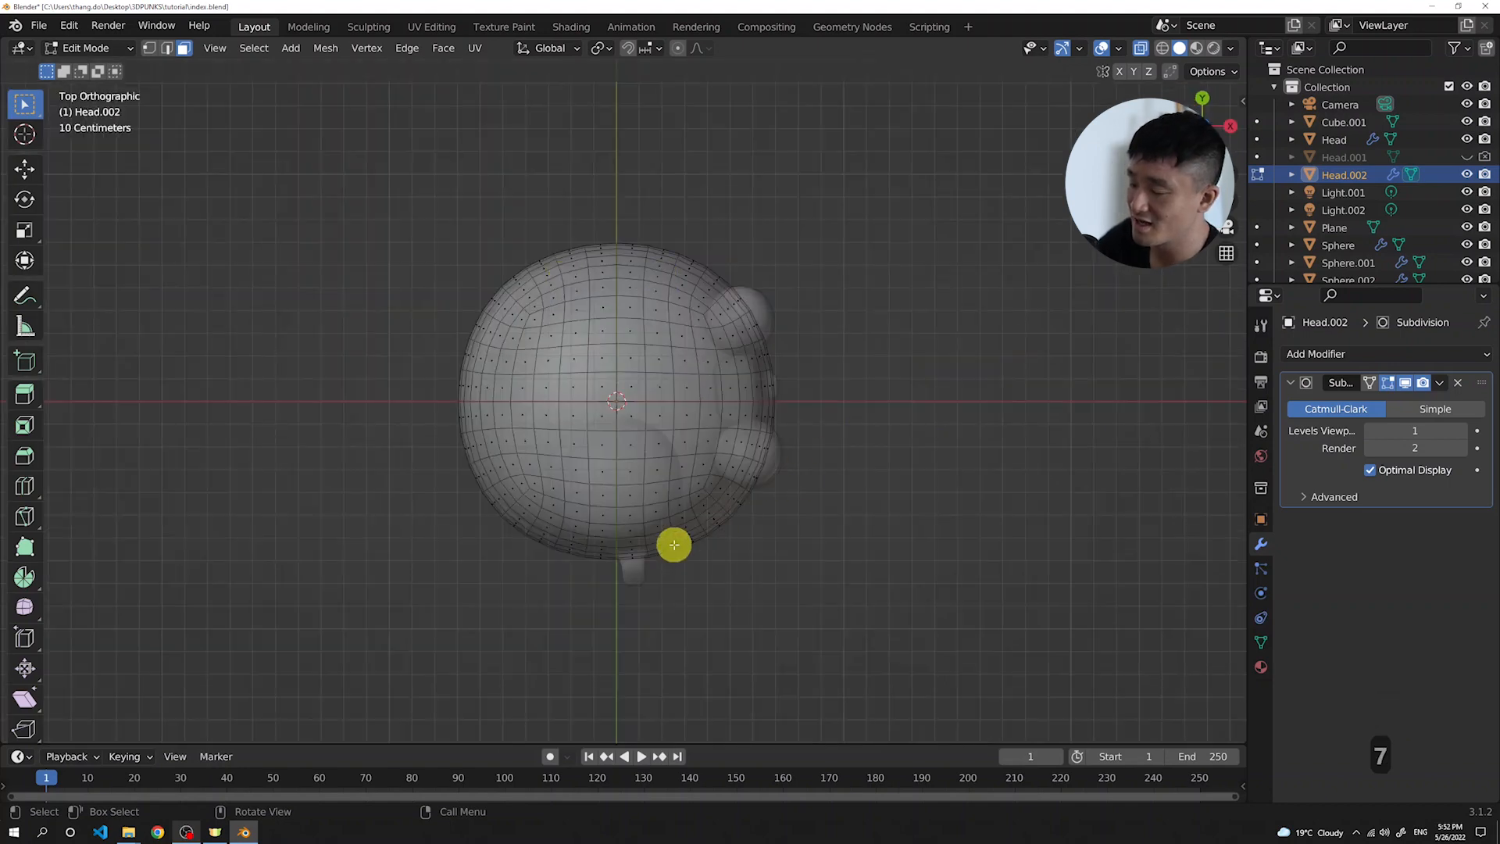
pyautogui.moveTo(669, 542); pyautogui.dragTo(679, 405, button='middle')
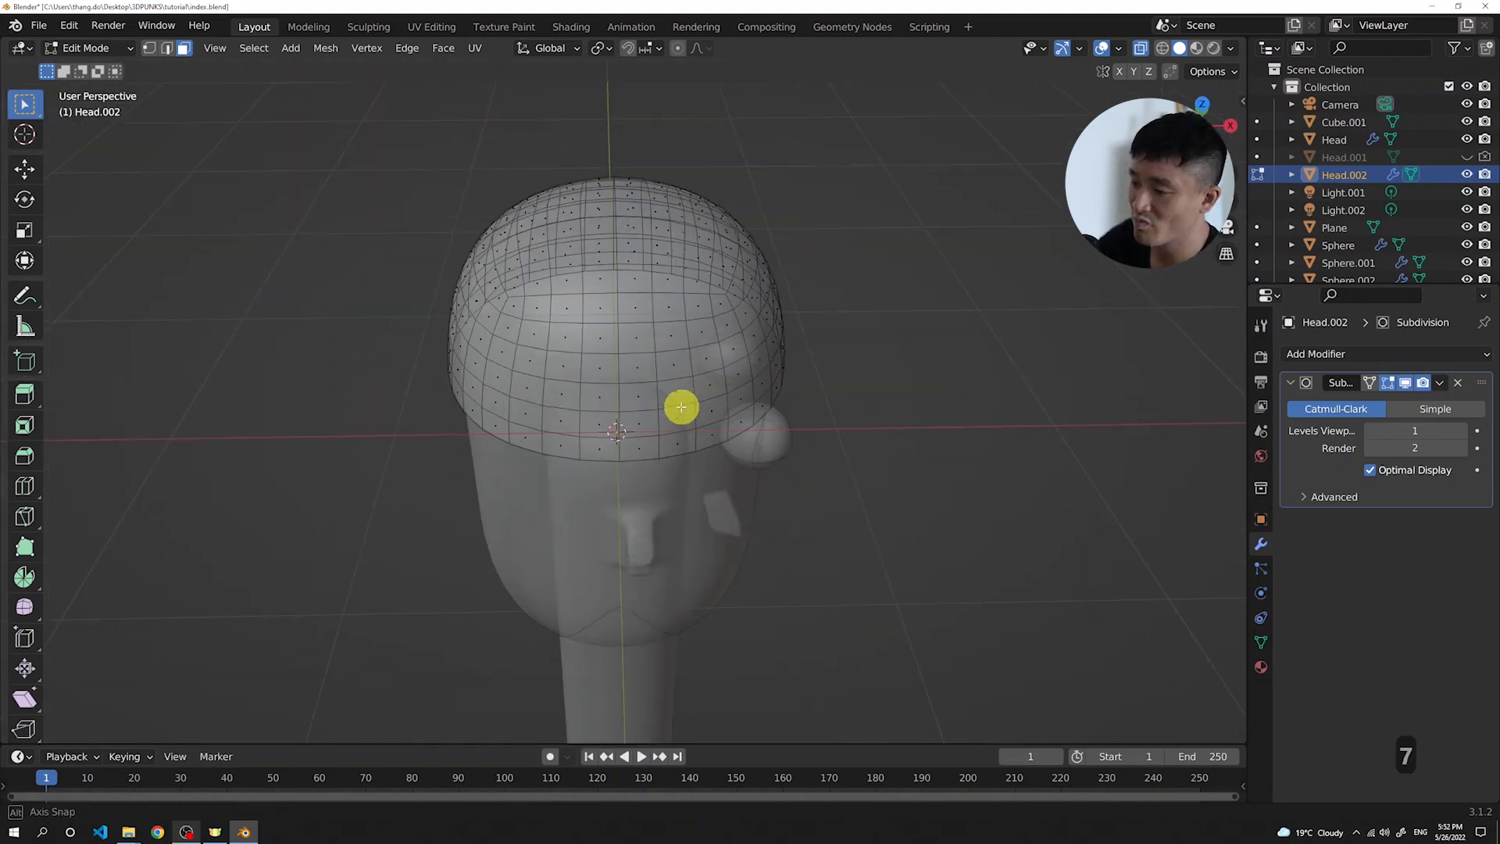
pyautogui.click(170, 50)
pyautogui.moveTo(677, 385); pyautogui.dragTo(623, 366, button='middle')
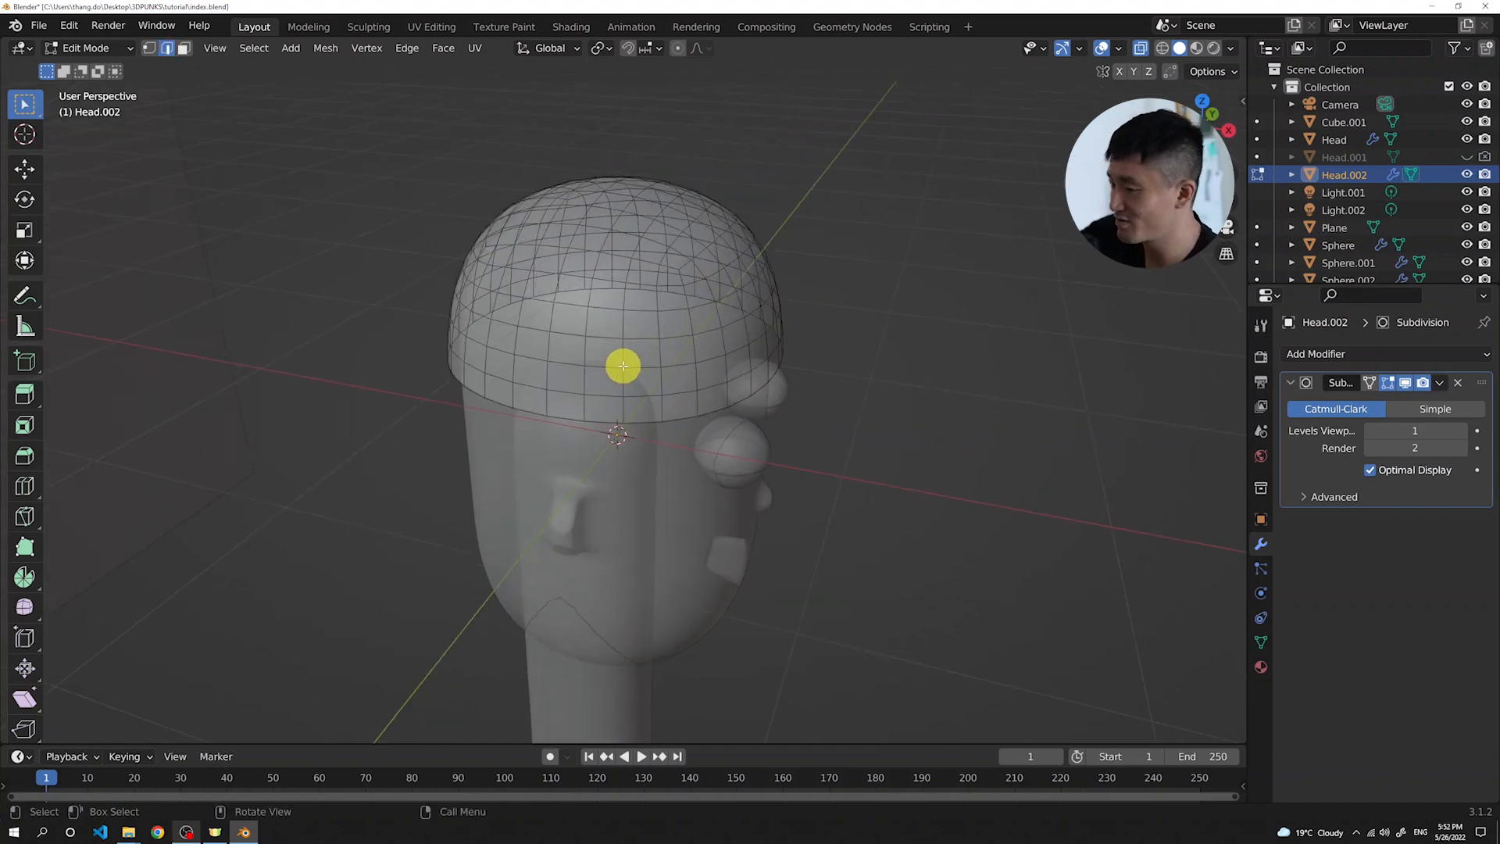
pyautogui.moveTo(459, 295); pyautogui.dragTo(533, 411, button='middle')
pyautogui.click(492, 399)
pyautogui.scroll(2, 526, 412)
pyautogui.keyDown('shift'); pyautogui.click(465, 415); pyautogui.keyUp('shift')
pyautogui.keyDown('shift'); pyautogui.click(509, 420); pyautogui.keyUp('shift')
pyautogui.keyDown('shift'); pyautogui.click(579, 425); pyautogui.keyUp('shift')
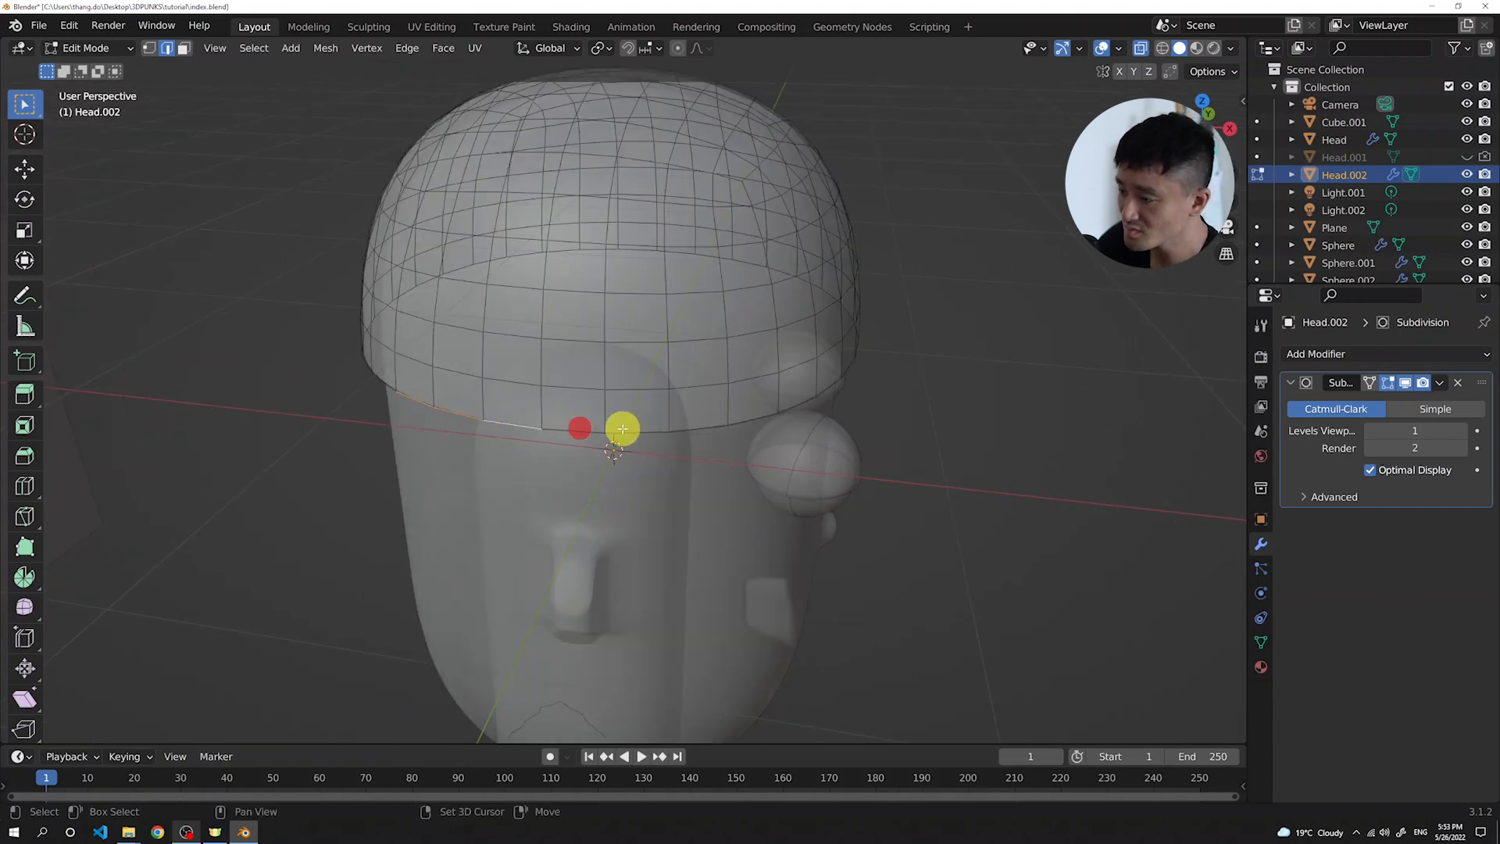
pyautogui.keyDown('shift'); pyautogui.click(636, 428); pyautogui.keyUp('shift')
pyautogui.keyDown('shift'); pyautogui.click(717, 426); pyautogui.keyUp('shift')
pyautogui.keyDown('shift'); pyautogui.click(756, 421); pyautogui.keyUp('shift')
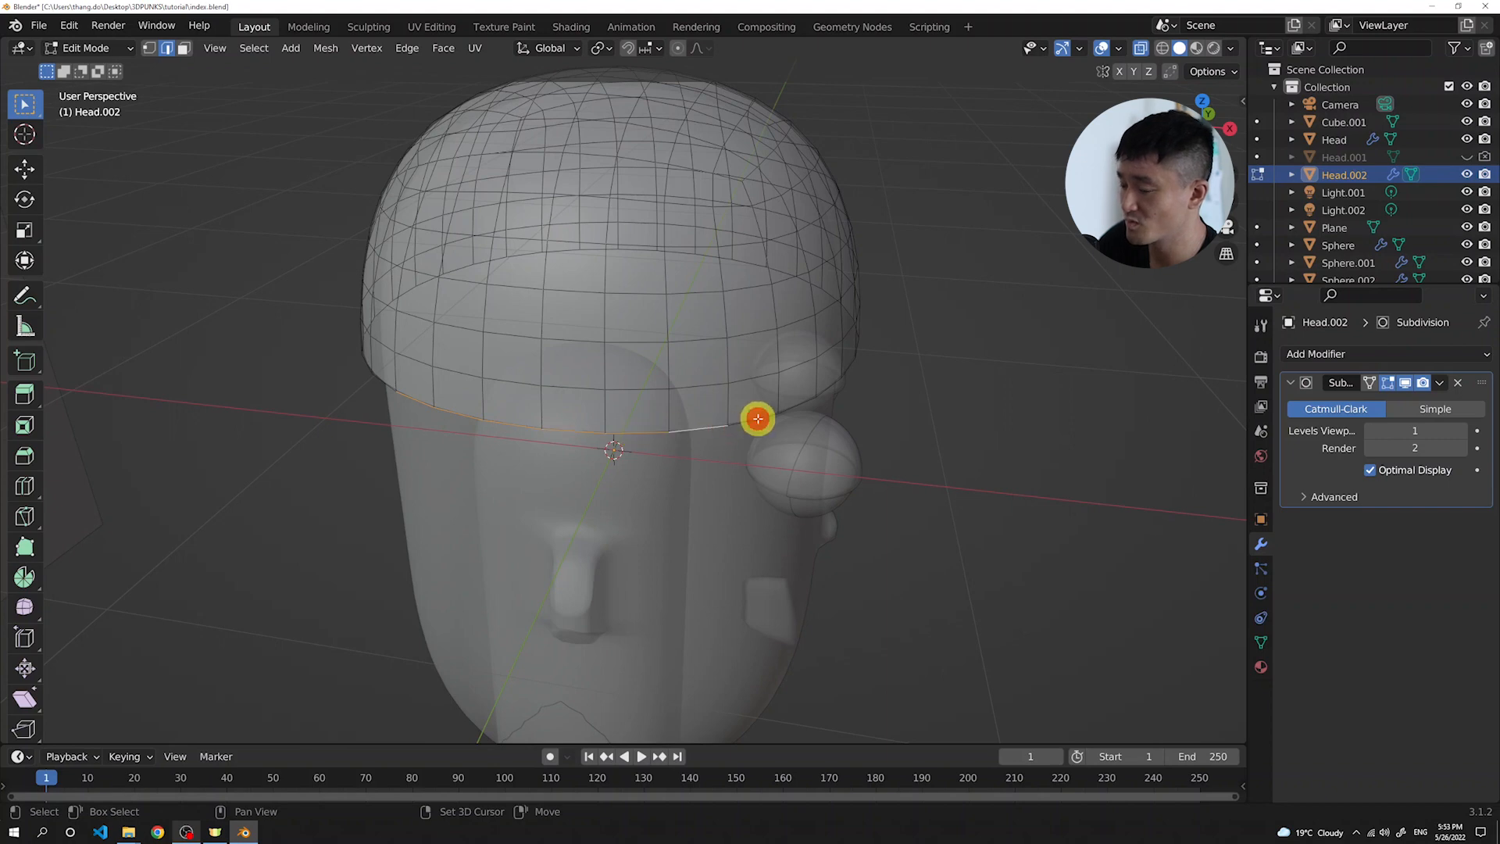
# Extend the rim selection with two more edges toward the back of the head, deselect the stray edge, and turn off X-ray
pyautogui.moveTo(599, 449); pyautogui.dragTo(623, 396, button='middle')
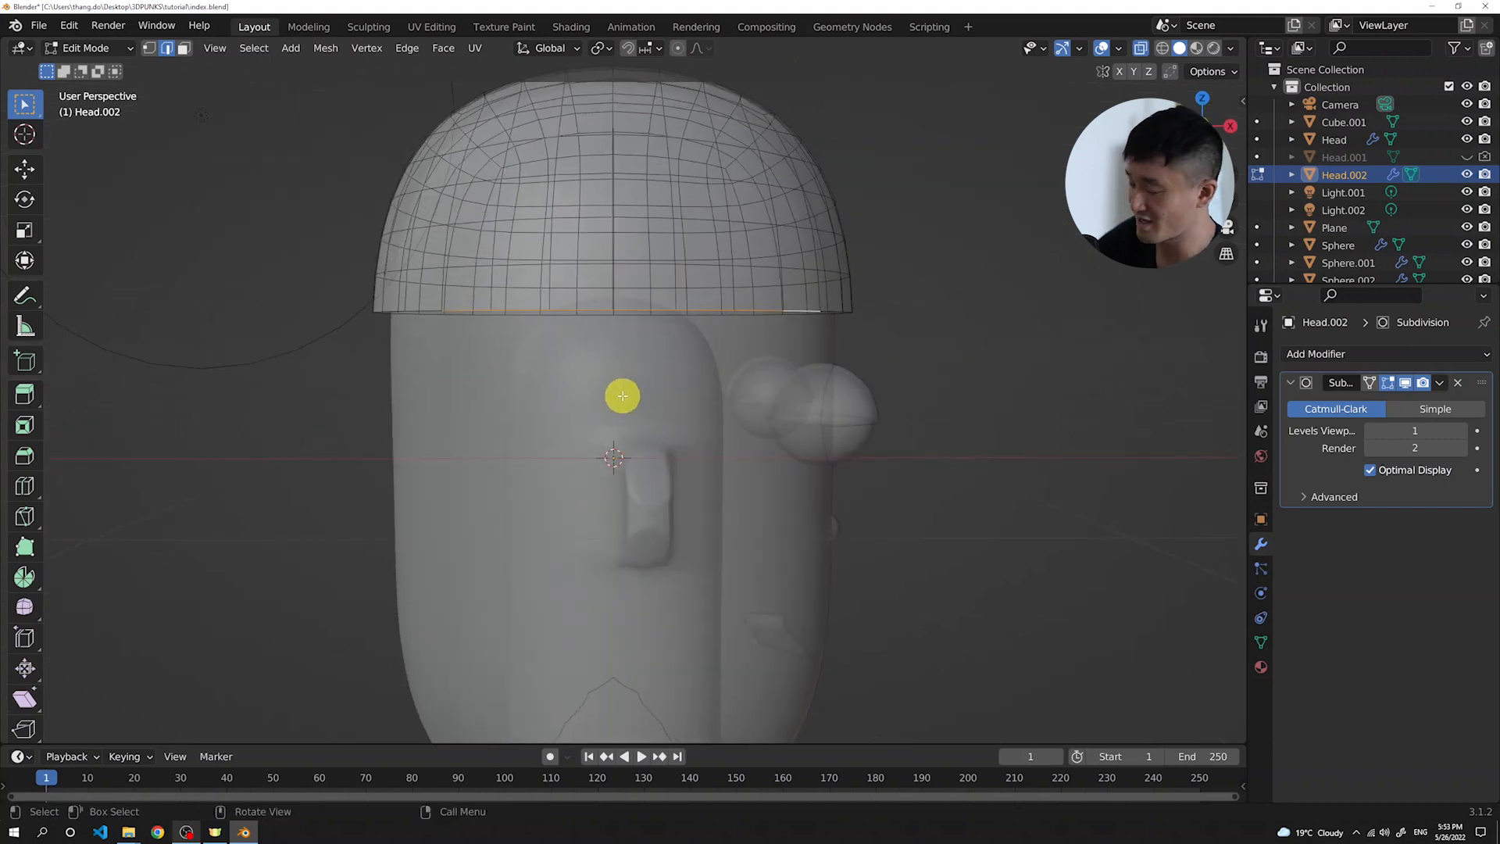
pyautogui.press('KP_1')
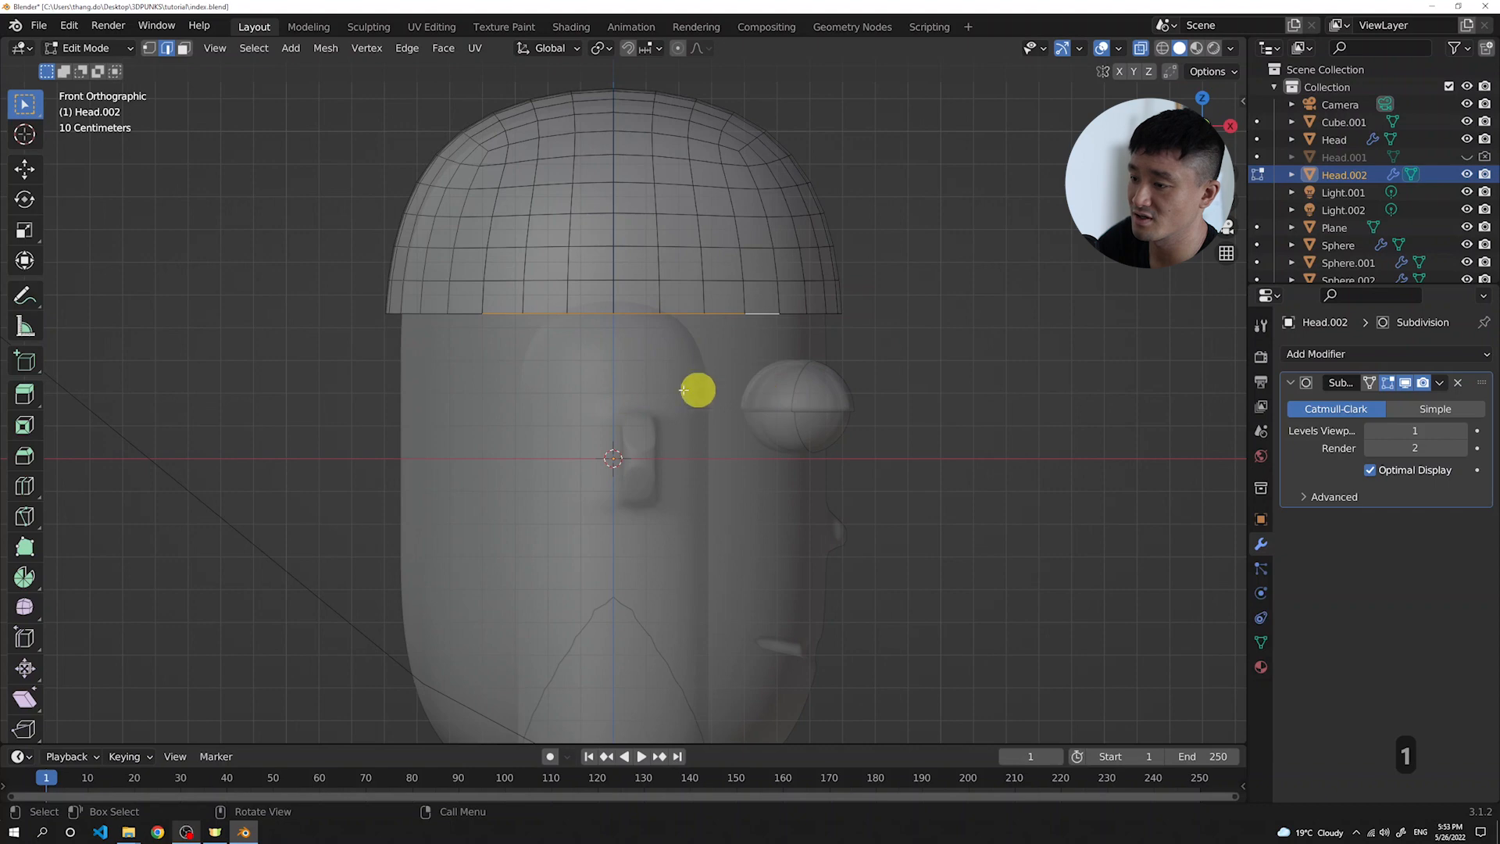
pyautogui.keyDown('shift'); pyautogui.click(467, 313); pyautogui.keyUp('shift')
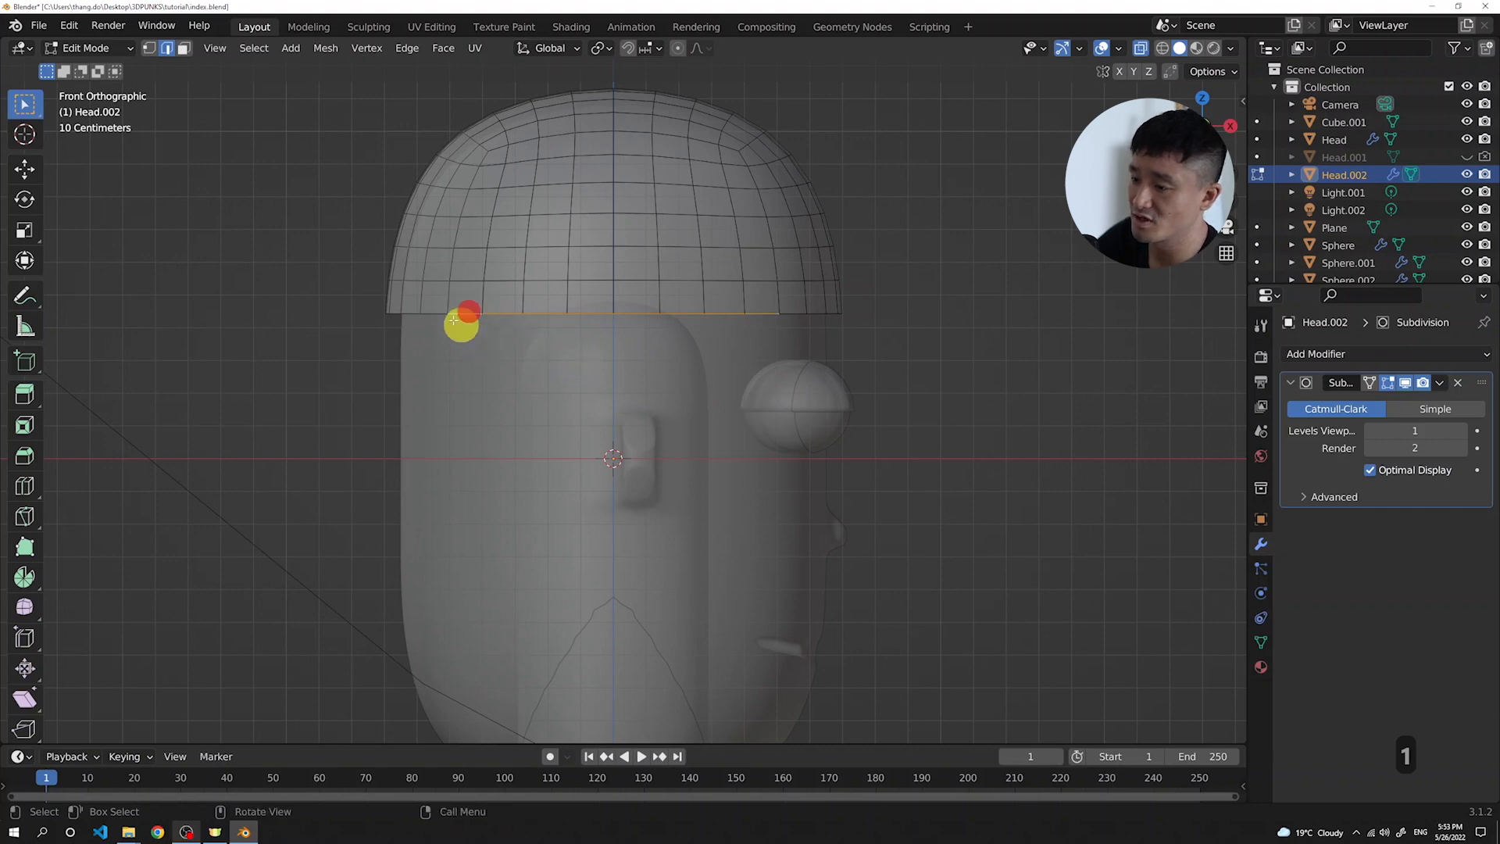
pyautogui.keyDown('shift'); pyautogui.click(434, 313); pyautogui.keyUp('shift')
pyautogui.keyDown('shift'); pyautogui.click(794, 312); pyautogui.keyUp('shift')
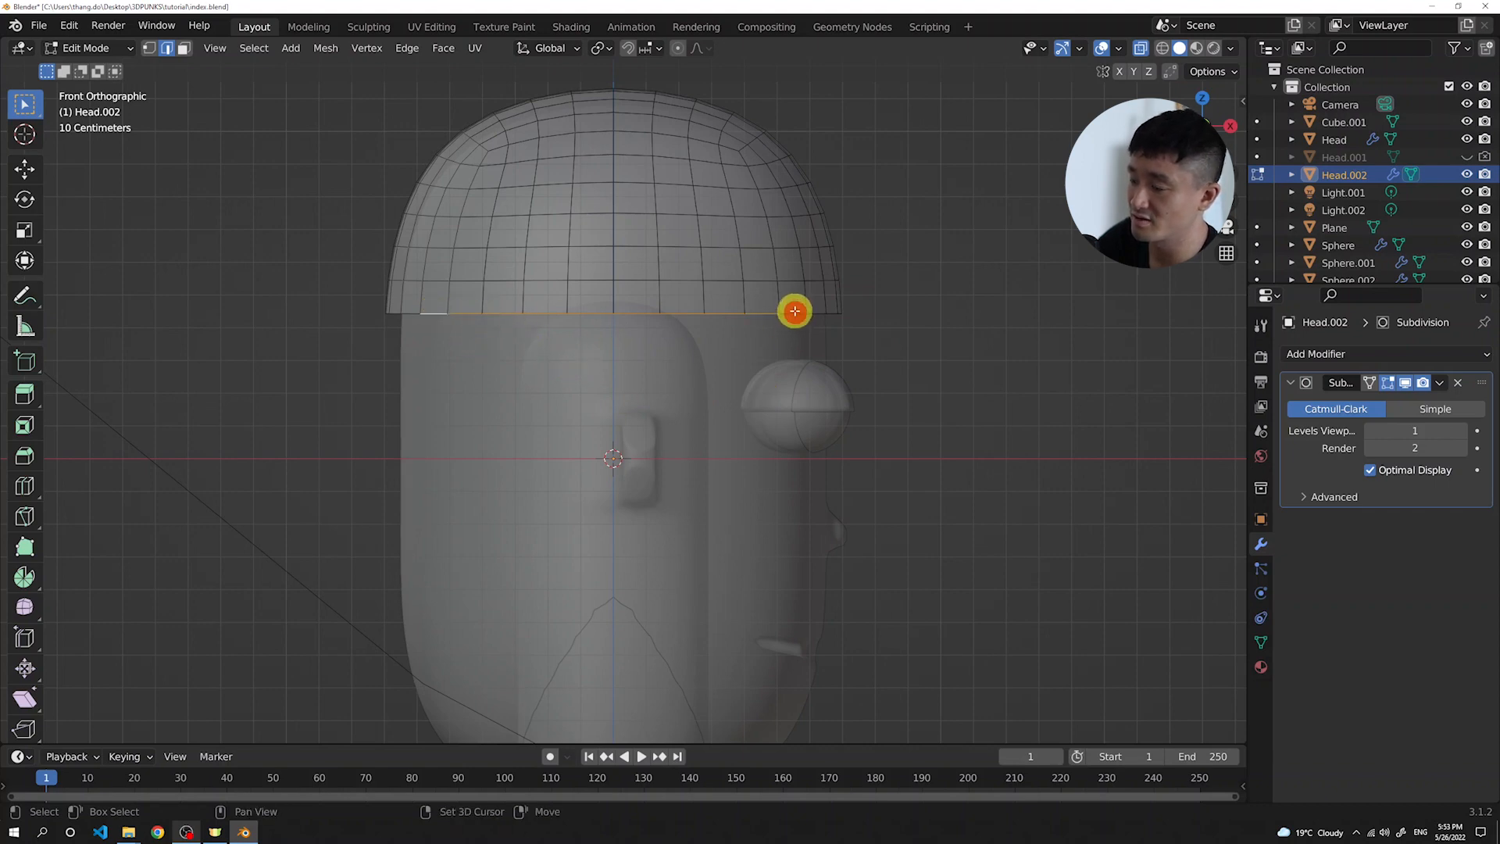
pyautogui.moveTo(735, 364); pyautogui.dragTo(727, 368, button='middle')
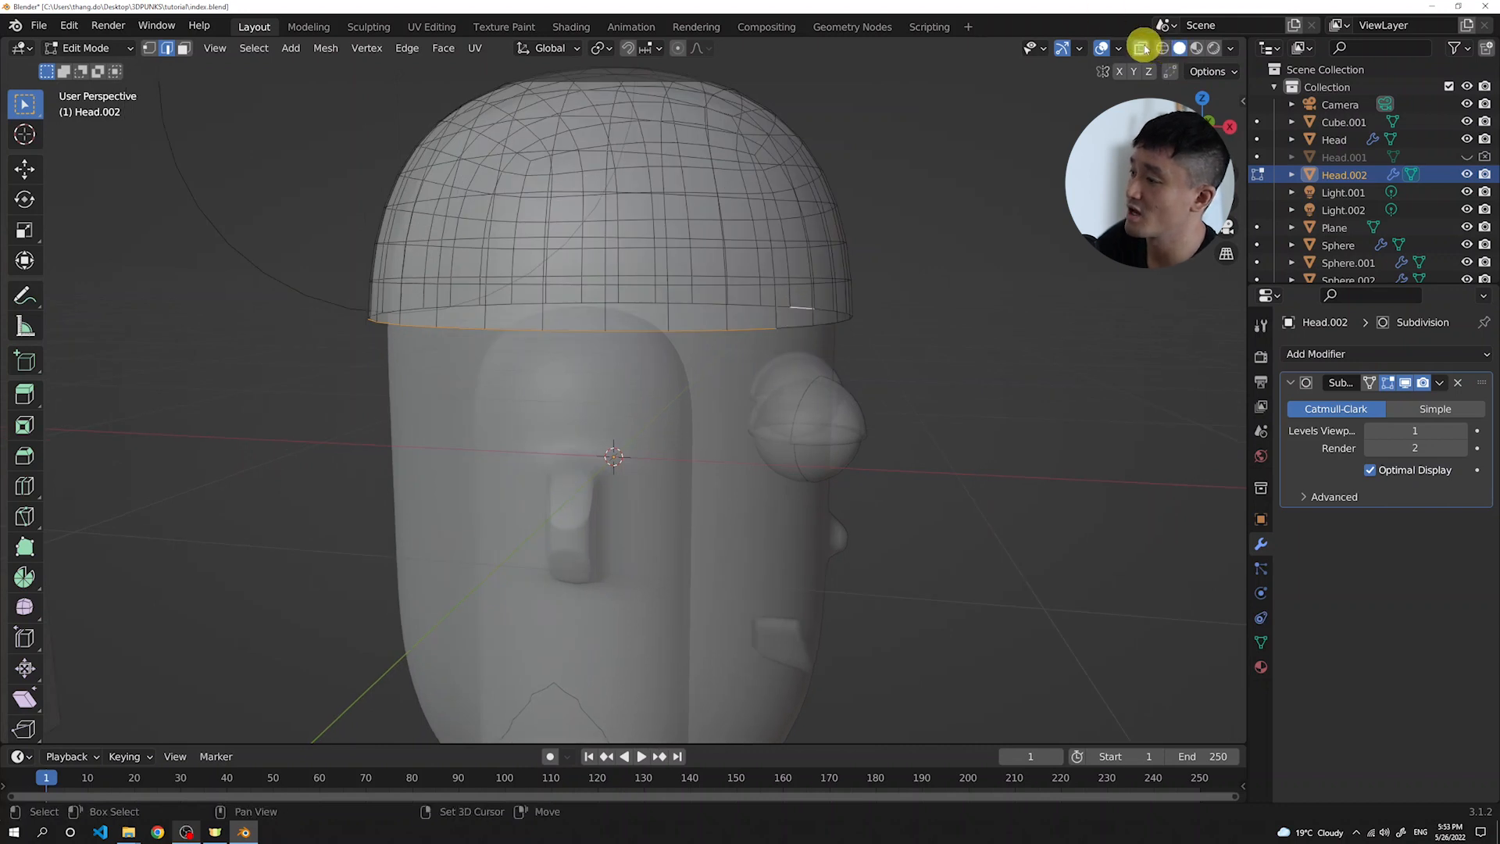
pyautogui.keyDown('shift'); pyautogui.click(802, 308); pyautogui.keyUp('shift')
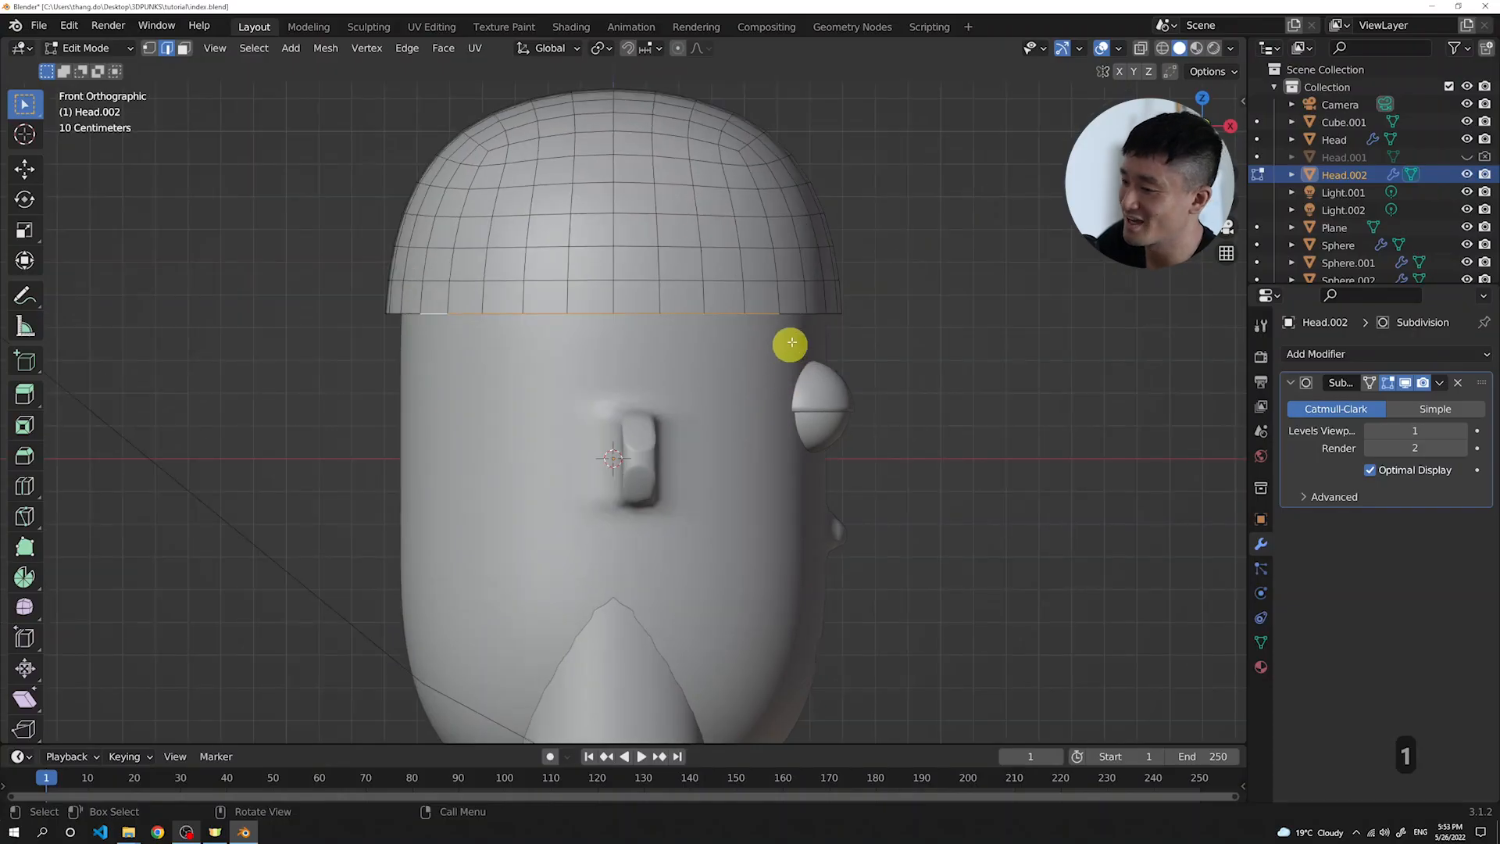
# Extrude the selected rim edges about -0.761 m along the global Y axis to form the cap's brim
pyautogui.press('KP_7')
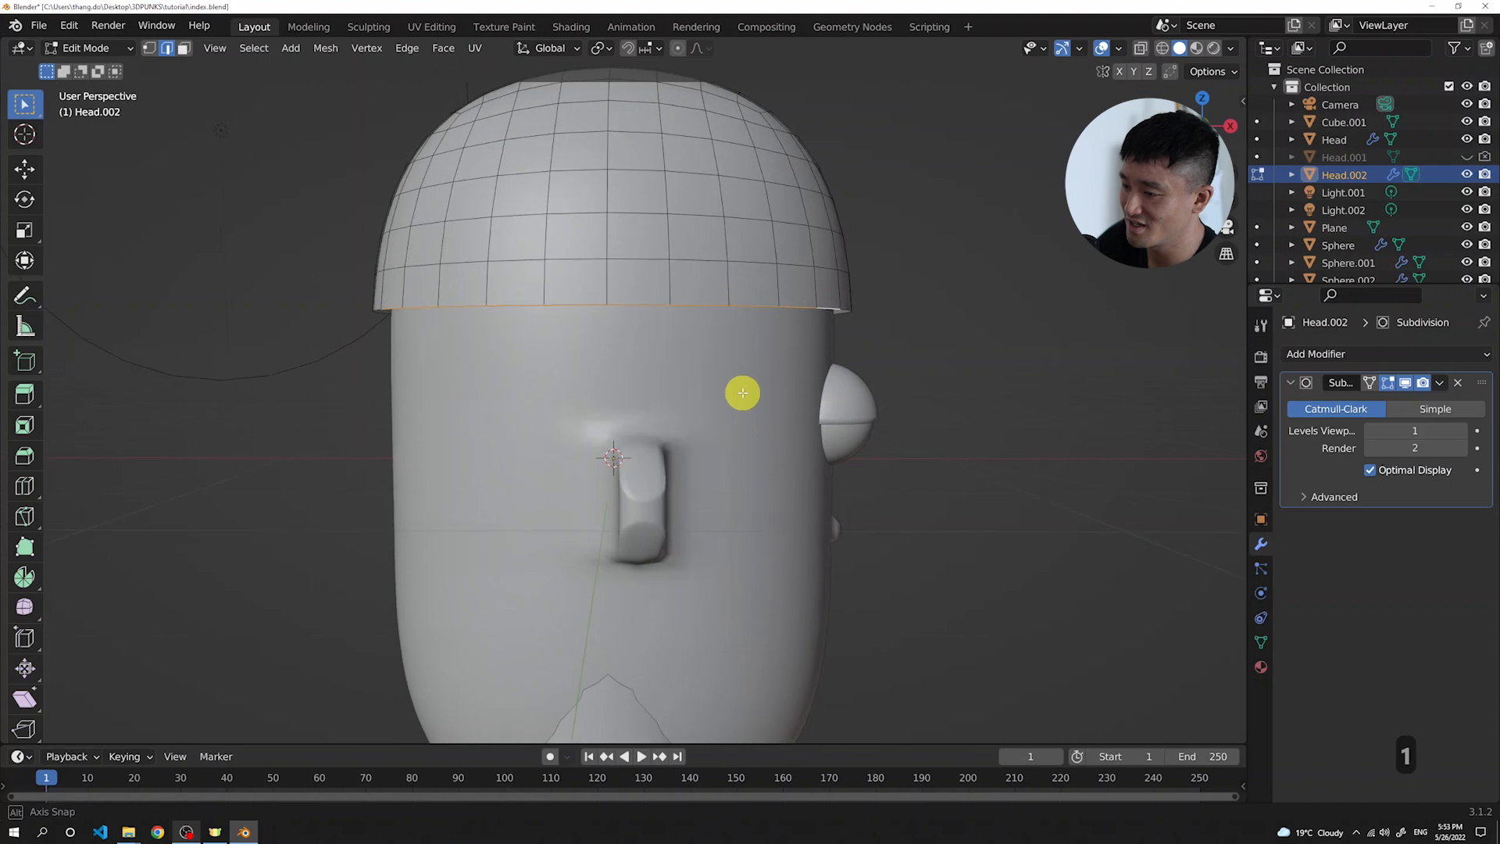
pyautogui.keyDown('shift'); pyautogui.moveTo(610, 525); pyautogui.dragTo(613, 338, button='middle'); pyautogui.keyUp('shift')
pyautogui.scroll(-4, 698, 380)
pyautogui.press('e')
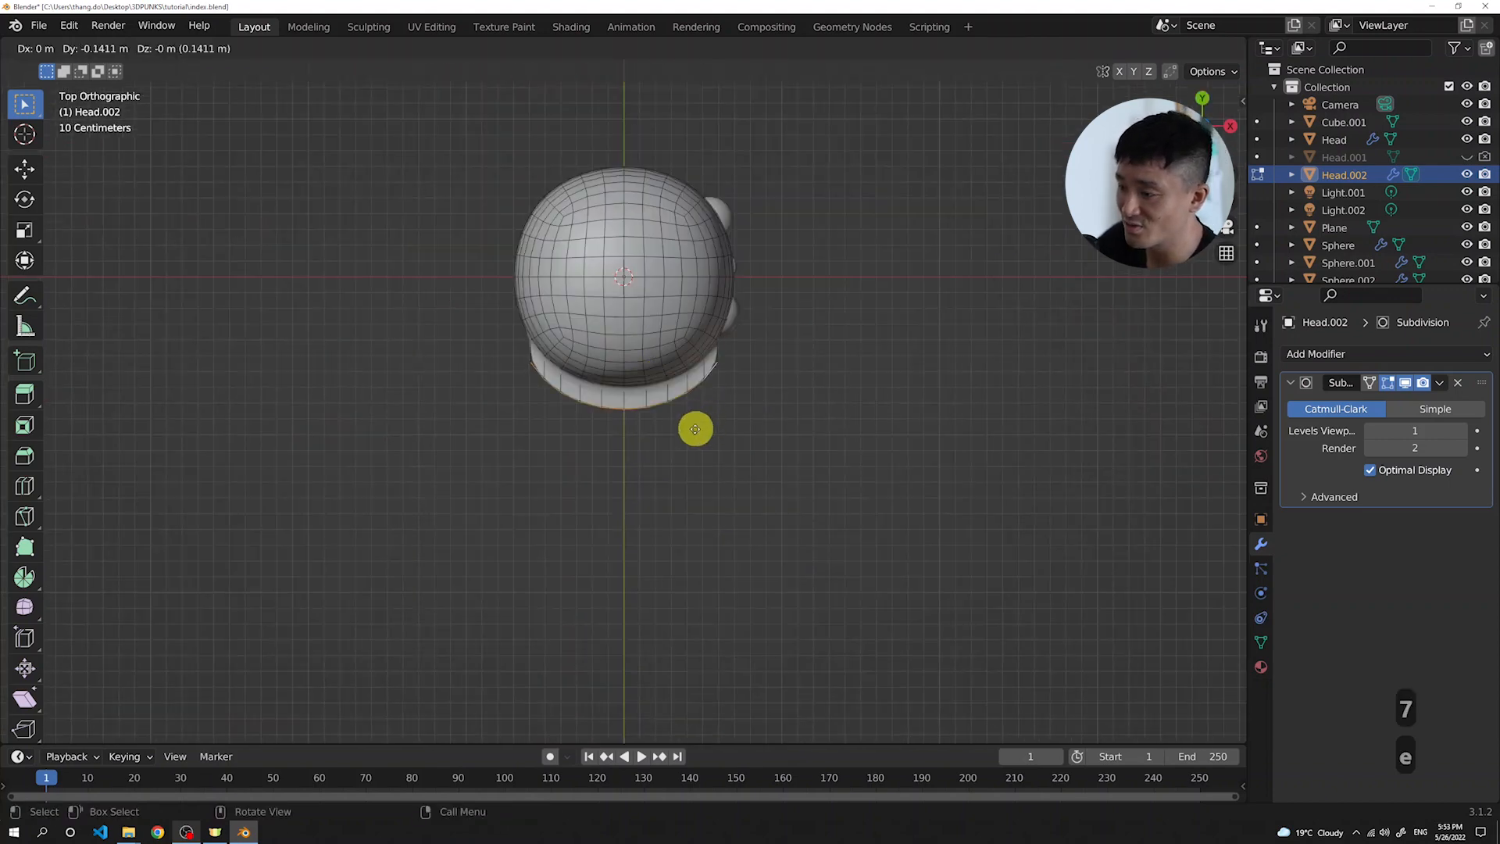
pyautogui.press('y')
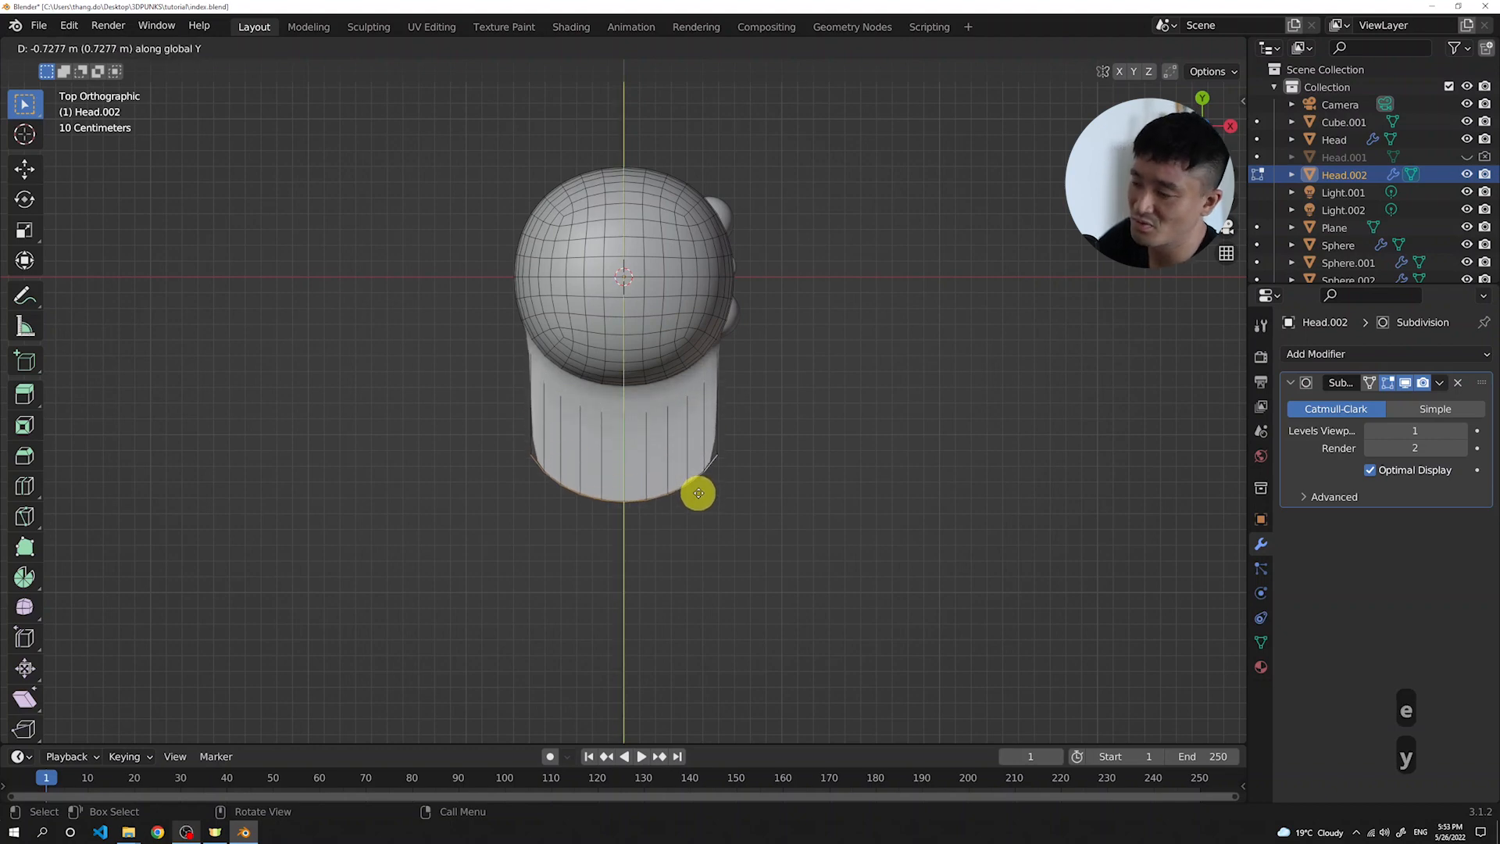
pyautogui.click(698, 499)
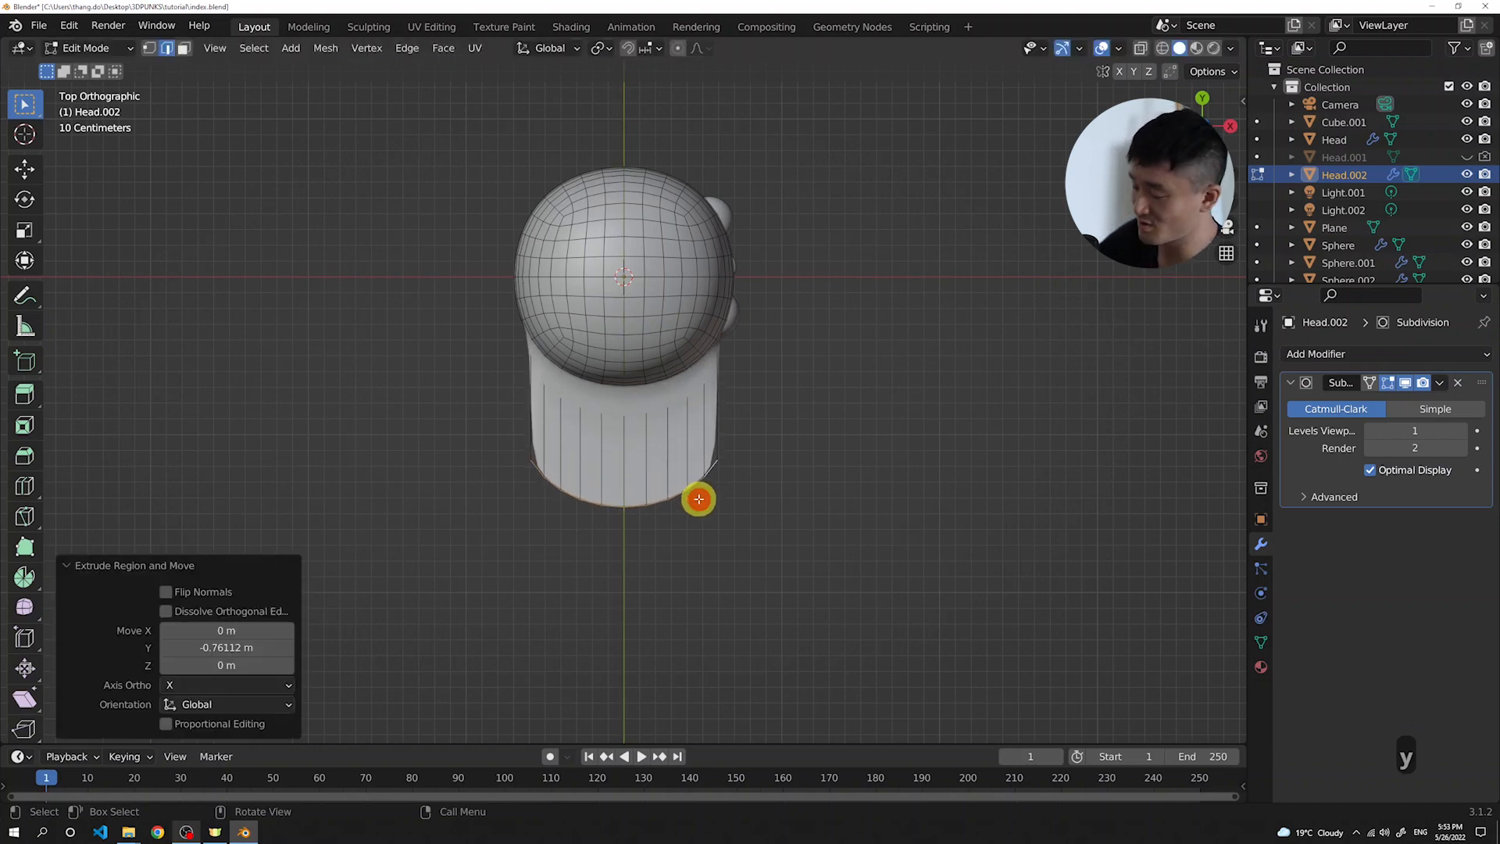
# Check the brim through the camera and lengthen it by moving its outer edge about -0.126 m along global Y
pyautogui.press('KP_0')
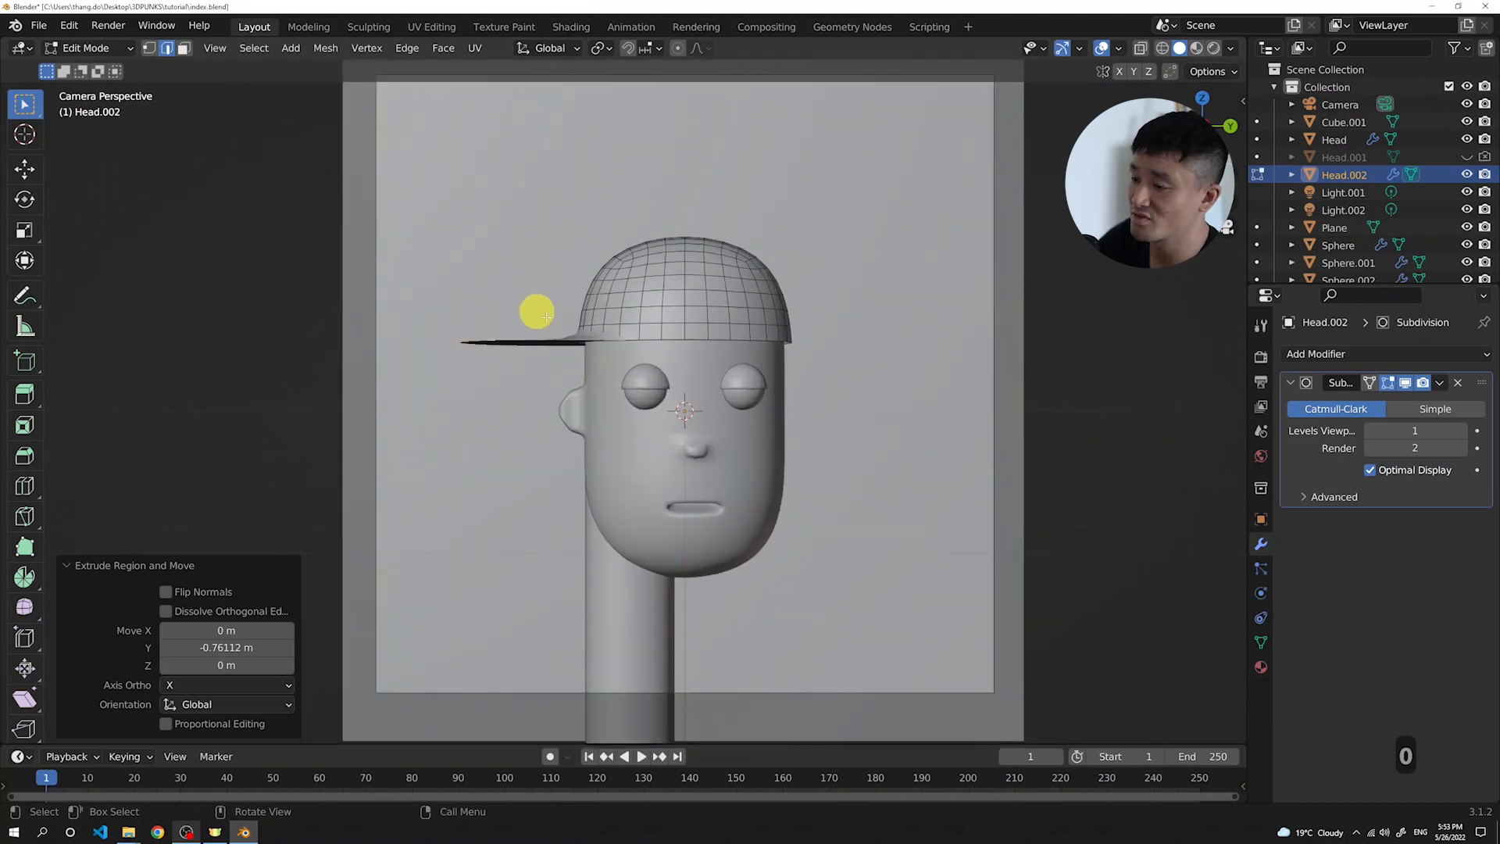
pyautogui.press('g')
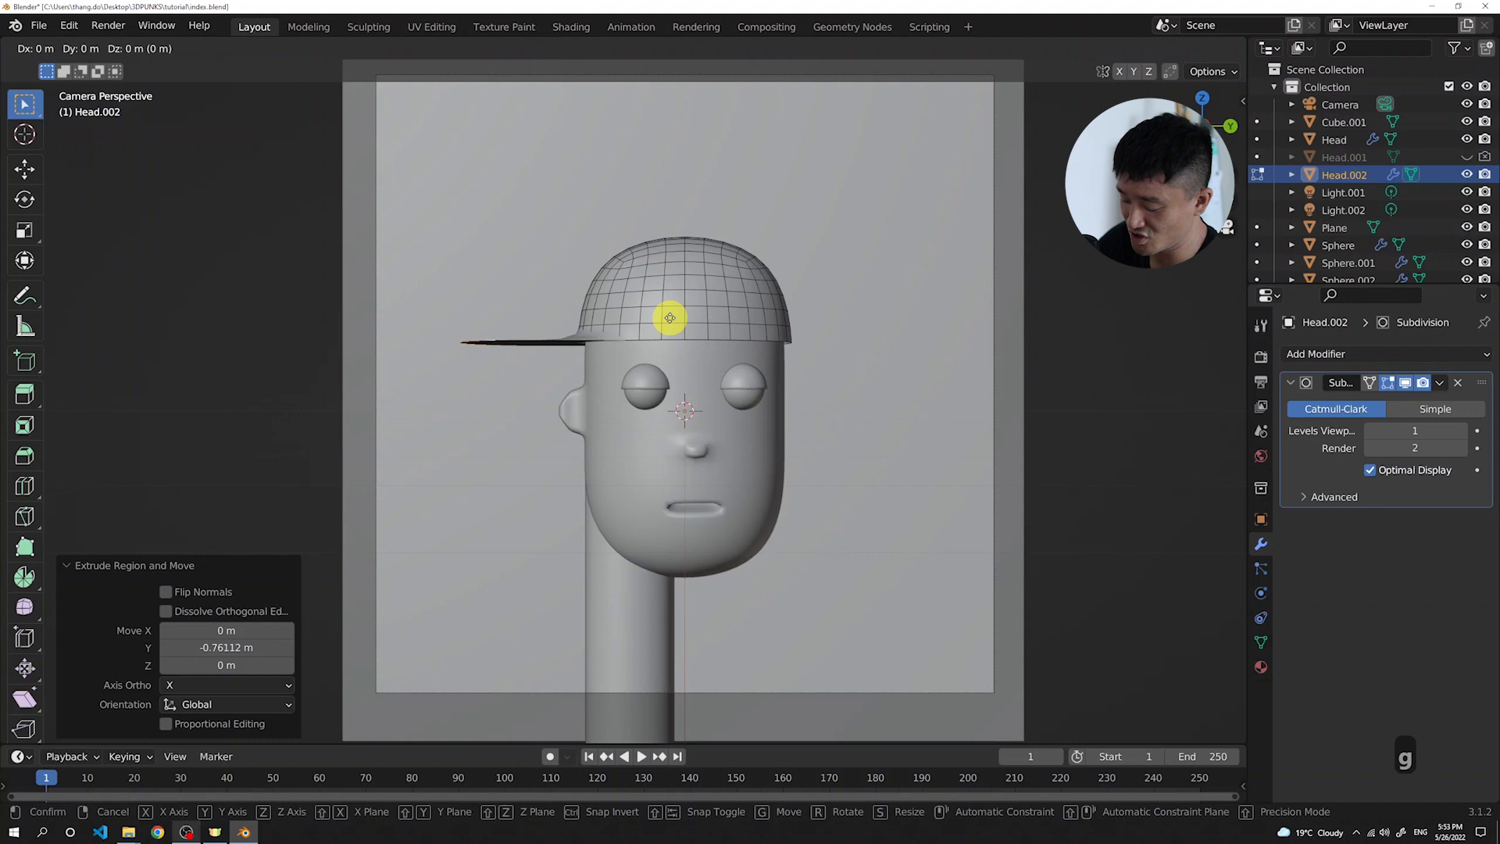
pyautogui.press('y')
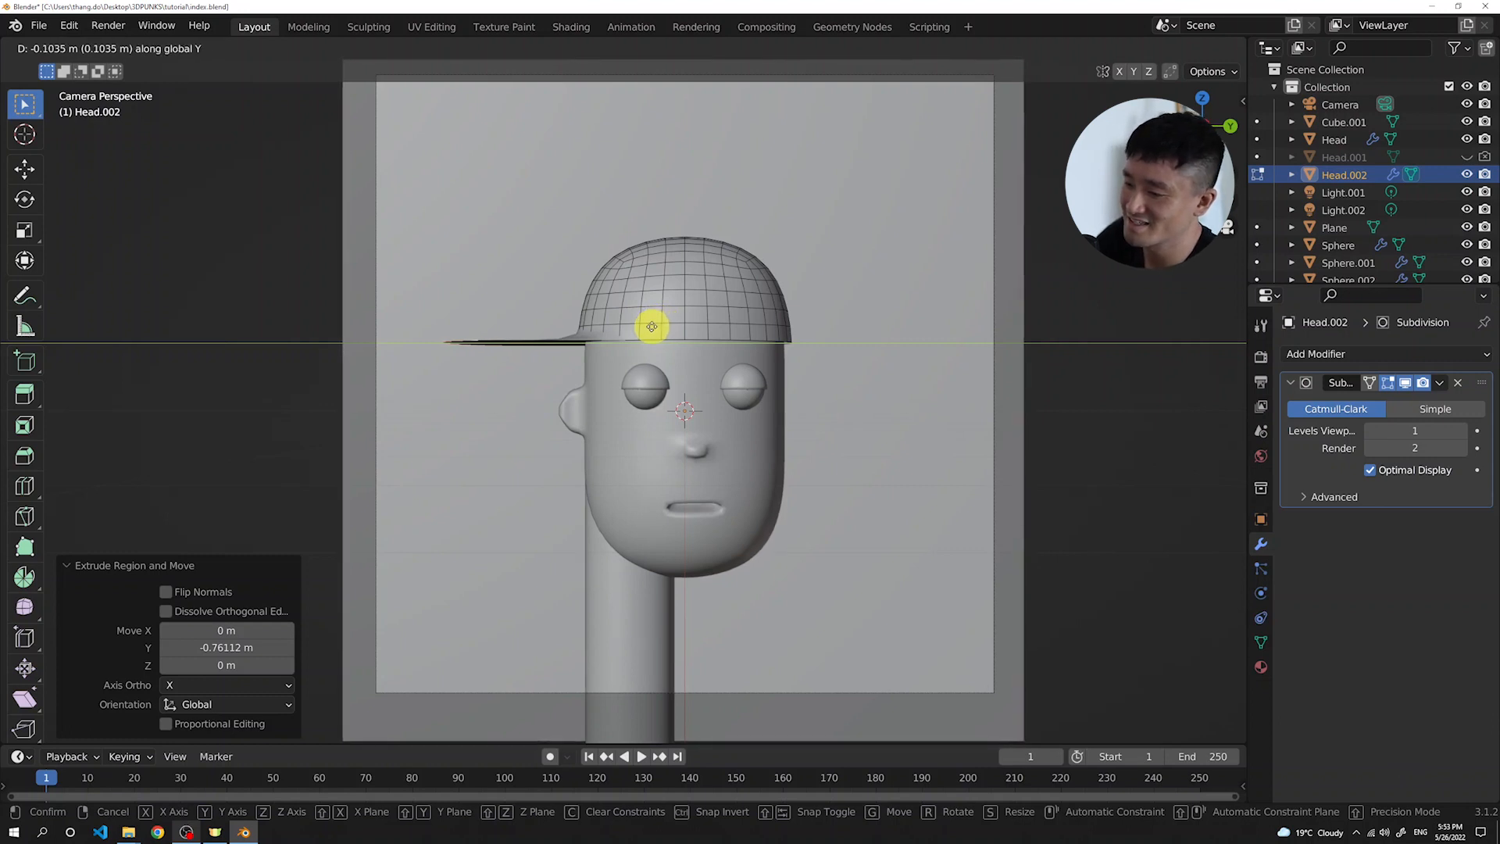
pyautogui.click(651, 326)
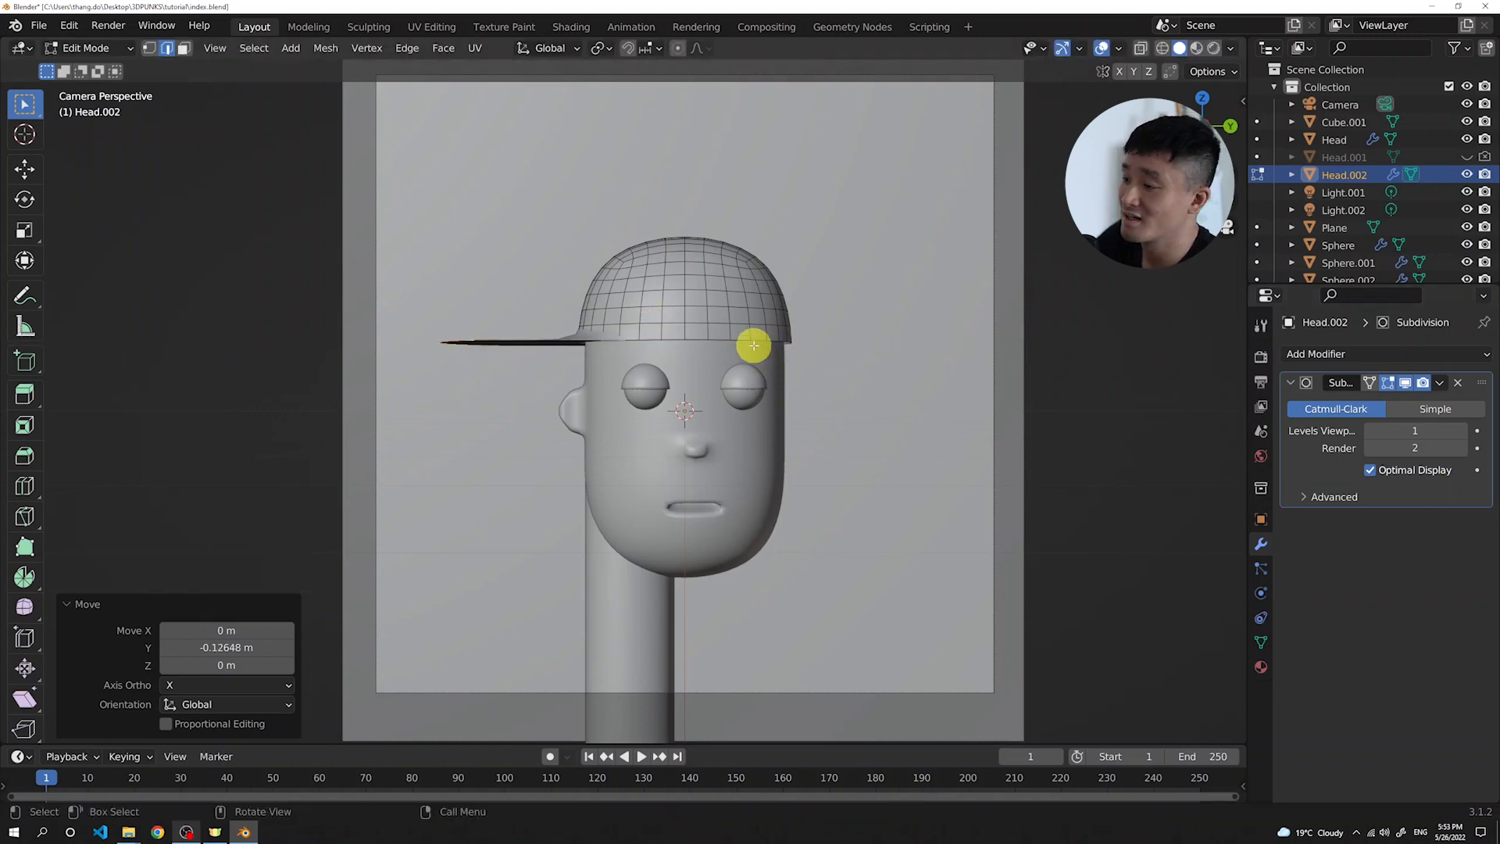
# Return to Object Mode and add a Solidify modifier to the cap with a thickness of 0.05 m
pyautogui.press('Tab')
pyautogui.click(1349, 353)
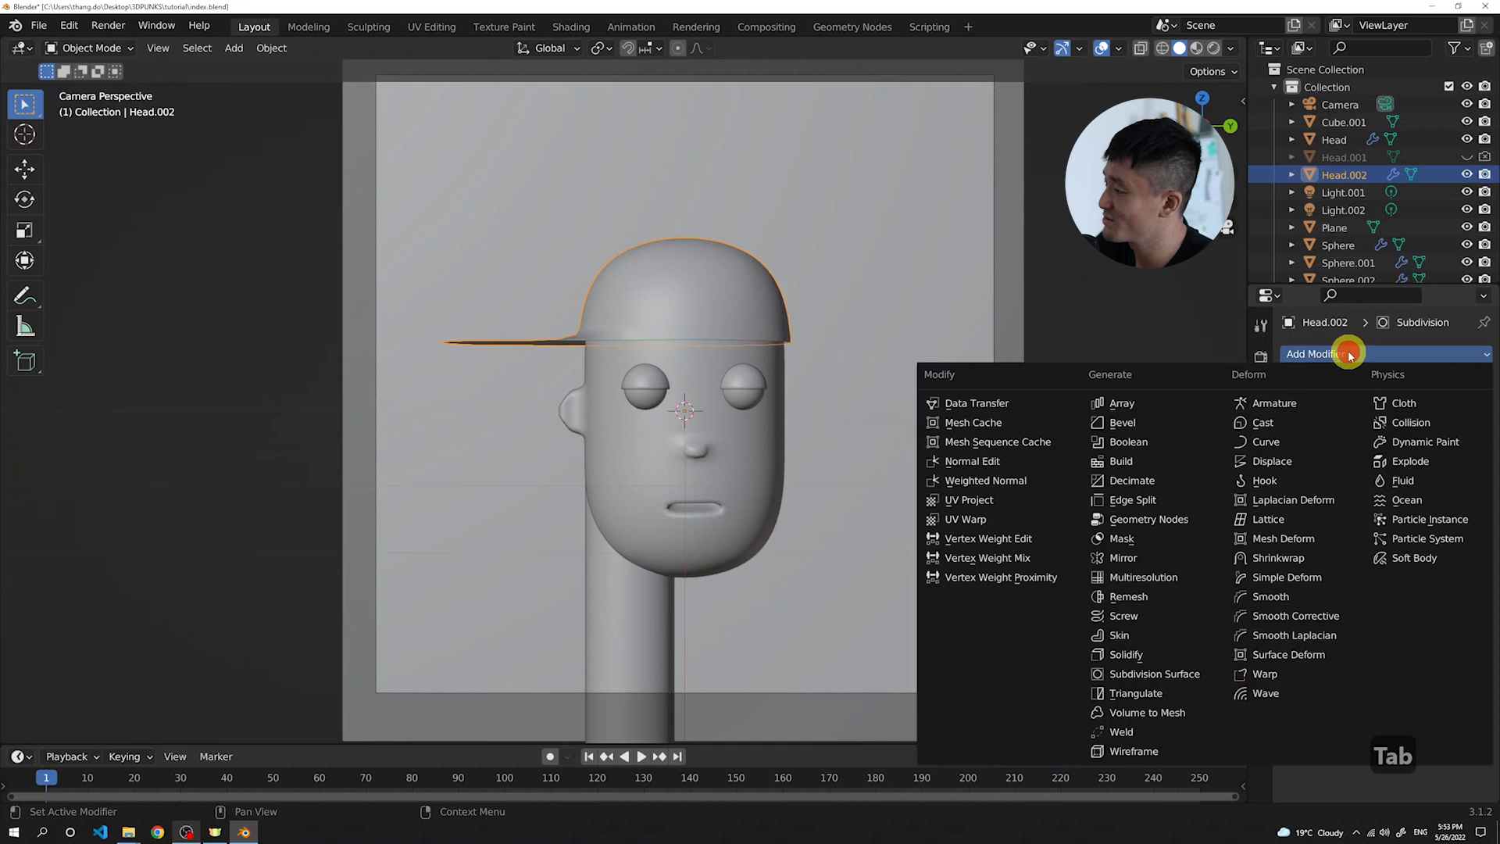
pyautogui.click(1151, 654)
pyautogui.scroll(-3, 713, 318)
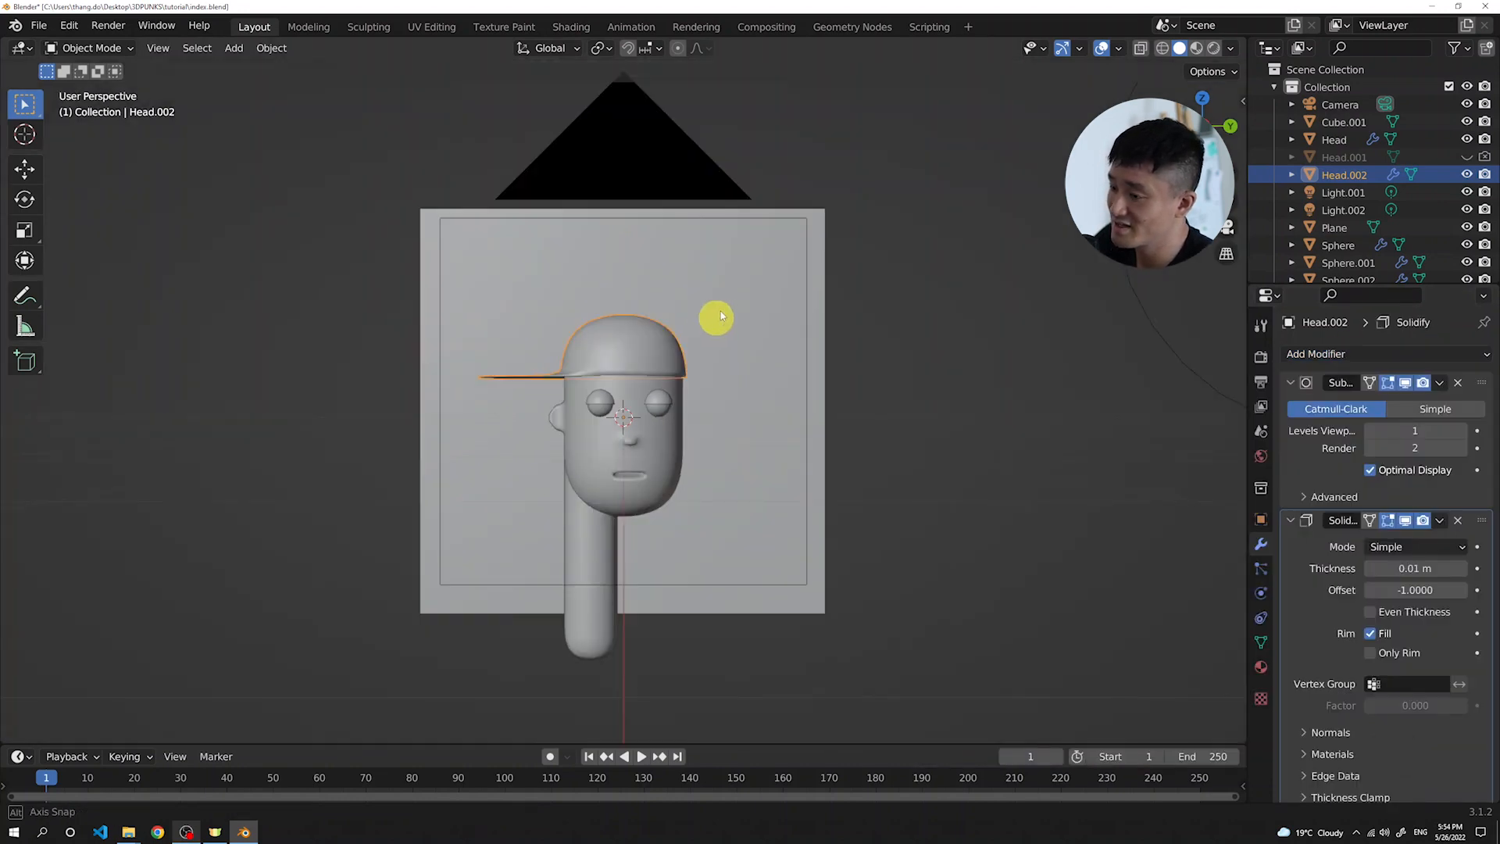
pyautogui.moveTo(713, 318); pyautogui.dragTo(693, 298, button='middle')
pyautogui.scroll(4, 634, 321)
pyautogui.scroll(2, 634, 321)
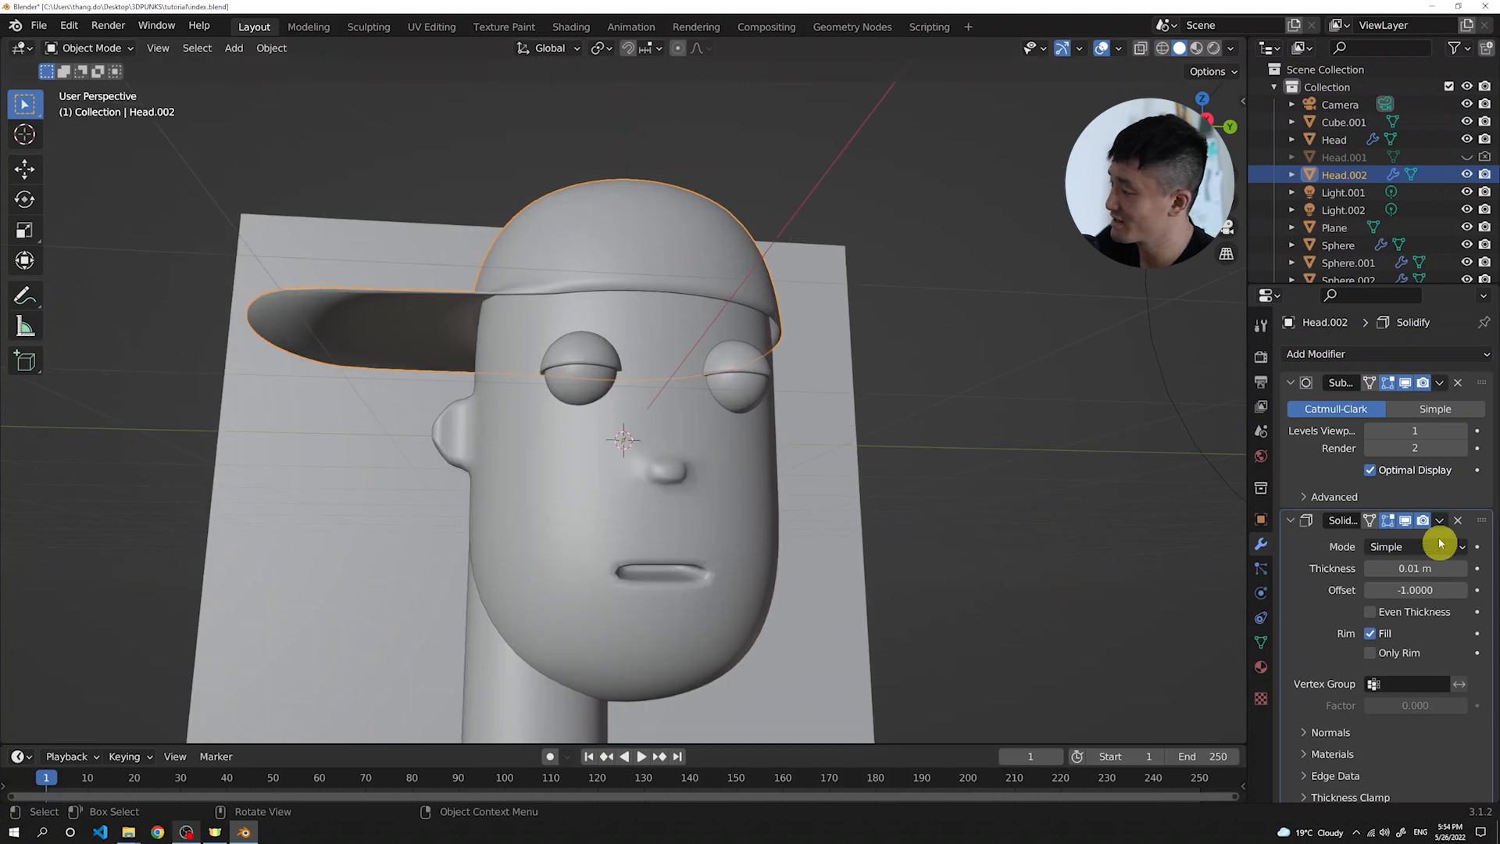
pyautogui.moveTo(1392, 569); pyautogui.dragTo(1398, 570)
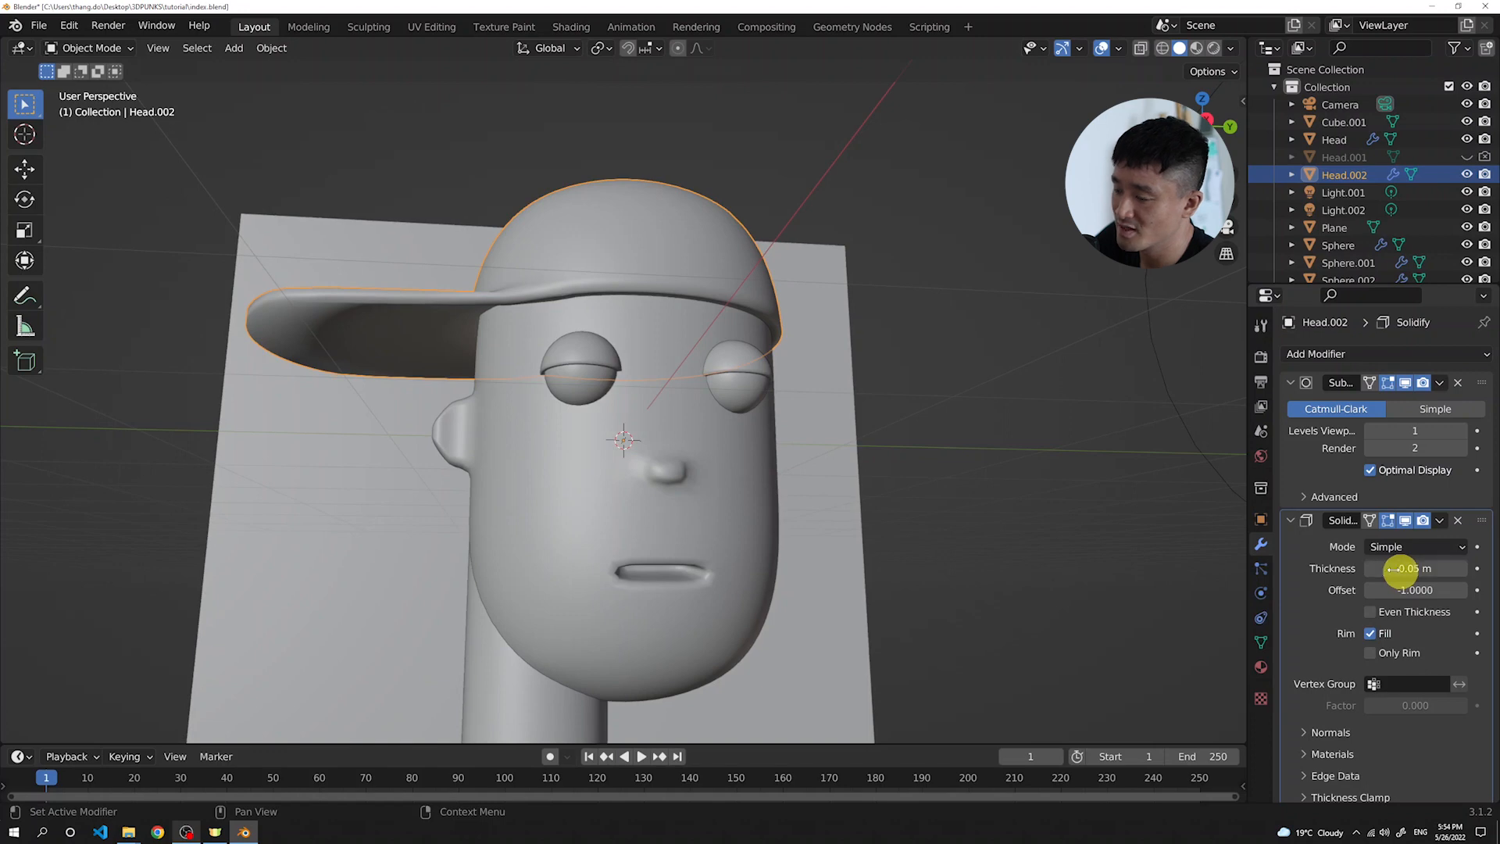
# Compare thinner Solidify settings of 0.03 m and 0.04 m in right view, and set the cap's thickness back to 0.05 m
pyautogui.press('KP_3')
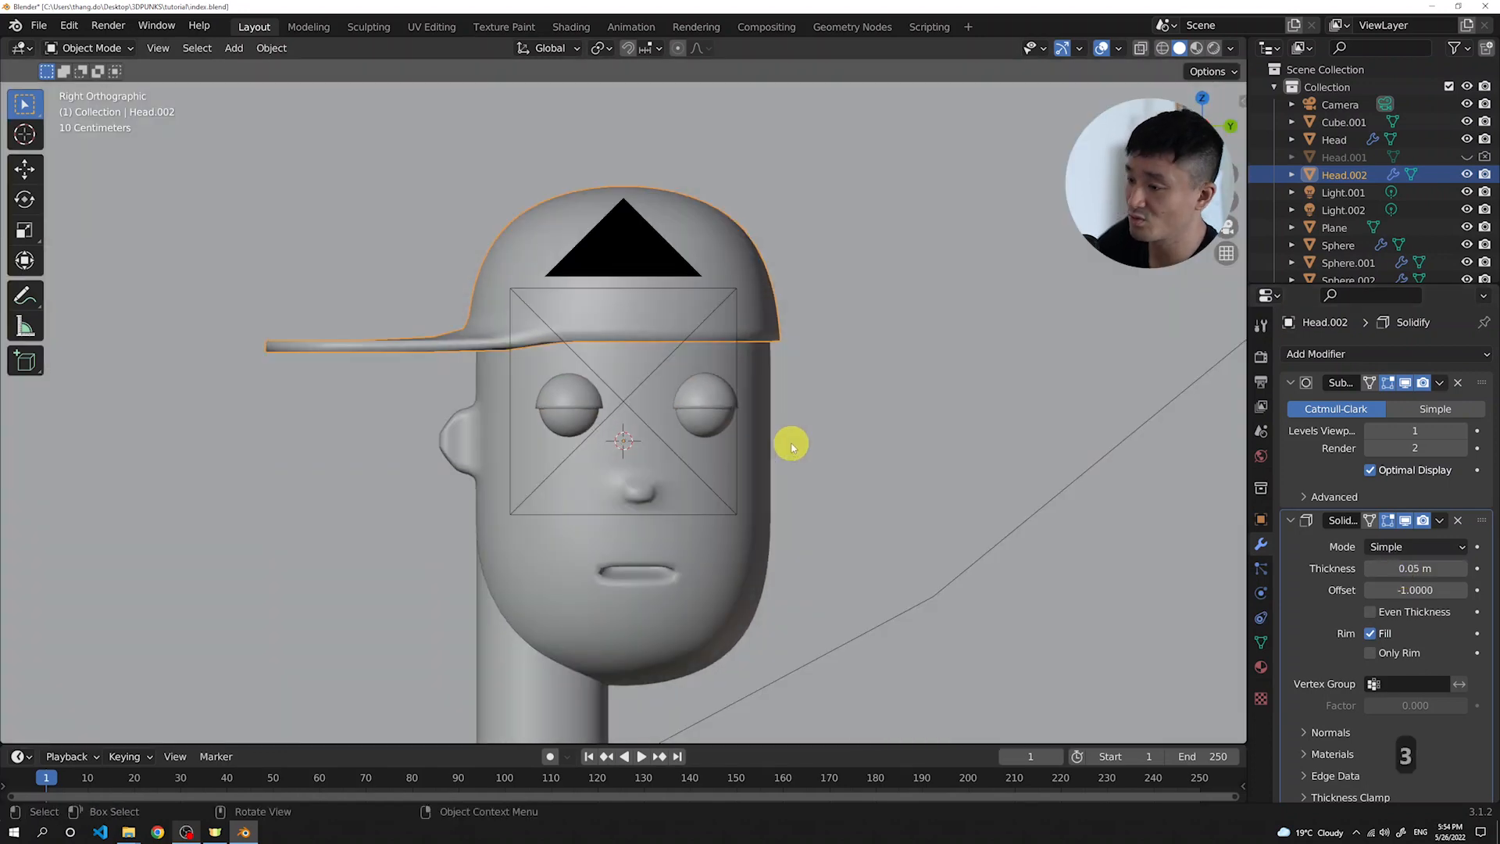
pyautogui.moveTo(1416, 571); pyautogui.dragTo(1414, 571)
pyautogui.press('Escape')
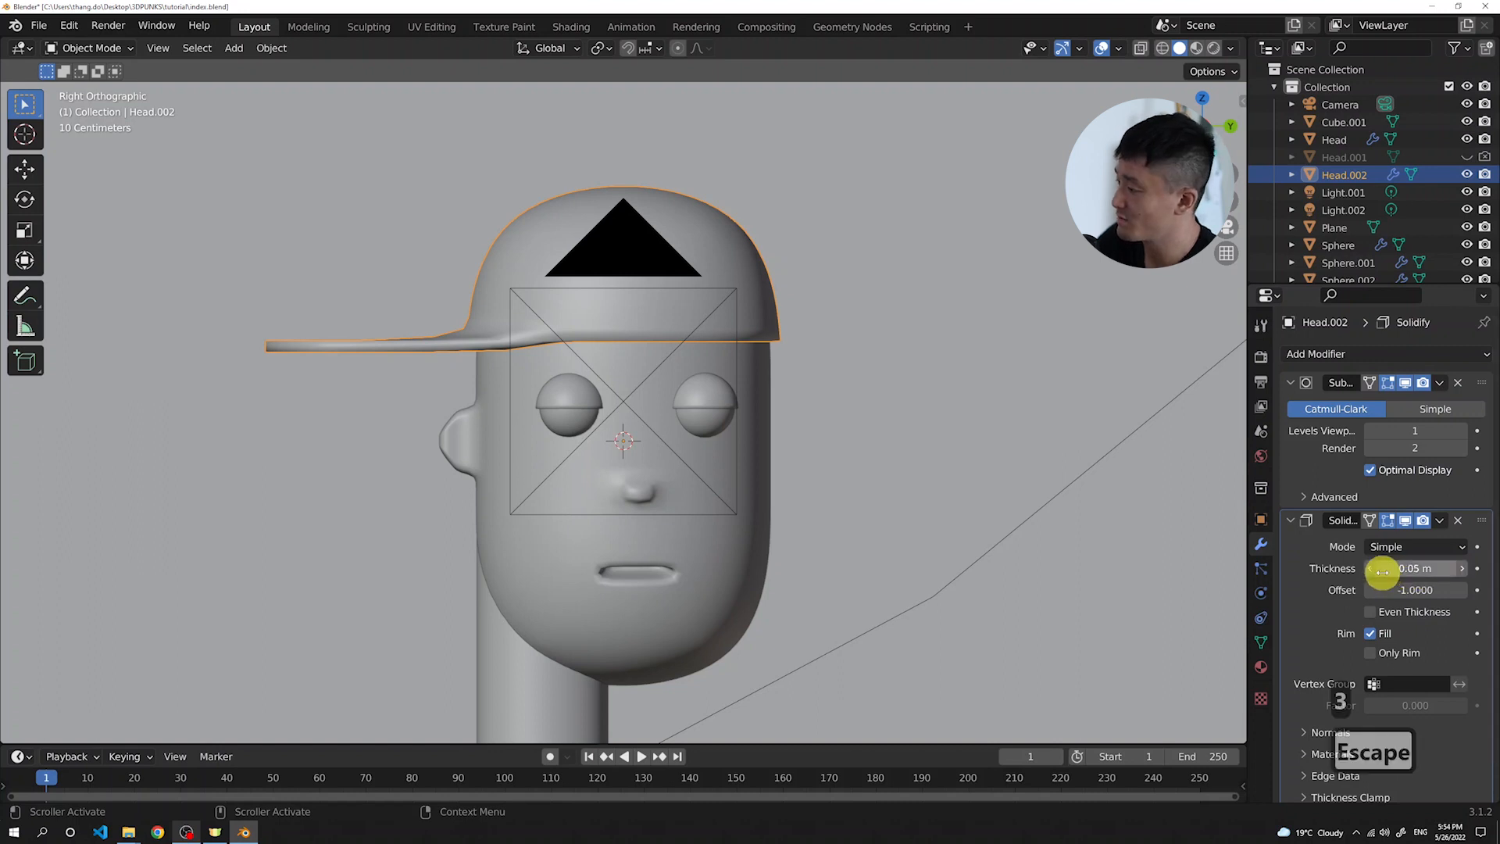
pyautogui.click(1372, 569)
pyautogui.click(1373, 569)
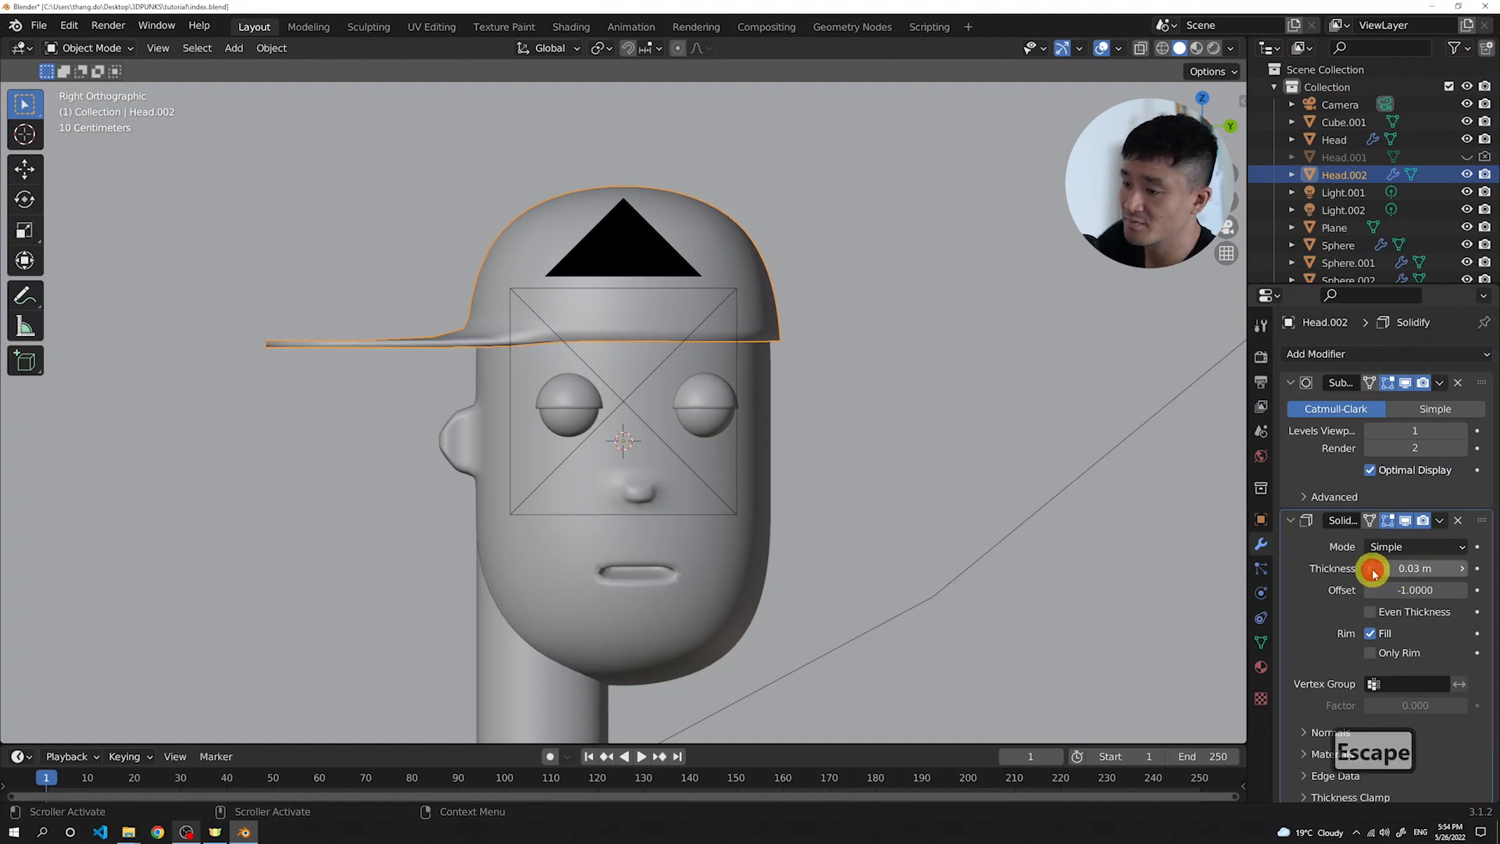
pyautogui.click(1467, 569)
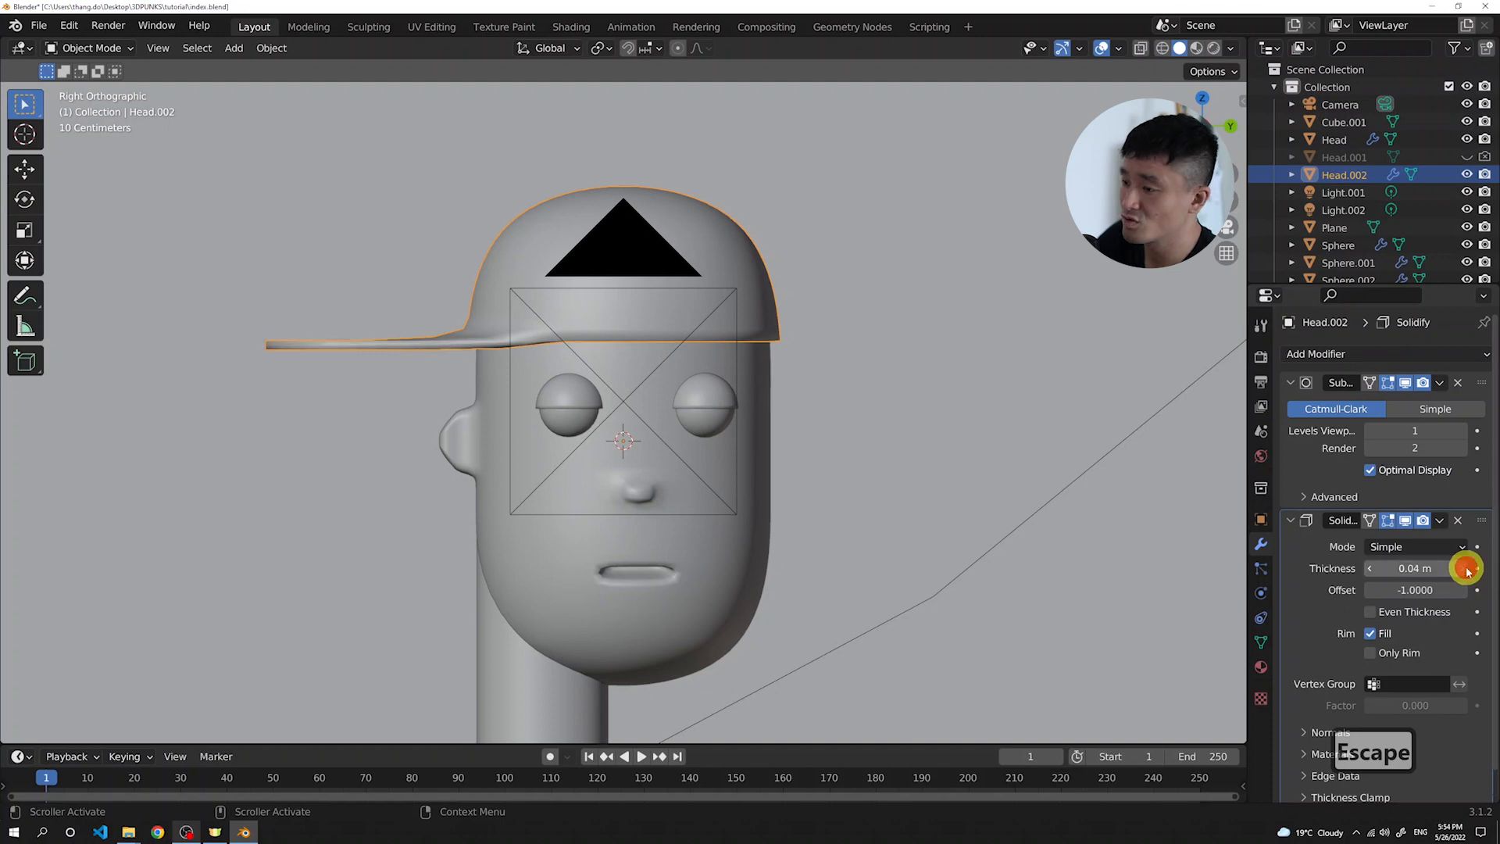
pyautogui.click(1465, 568)
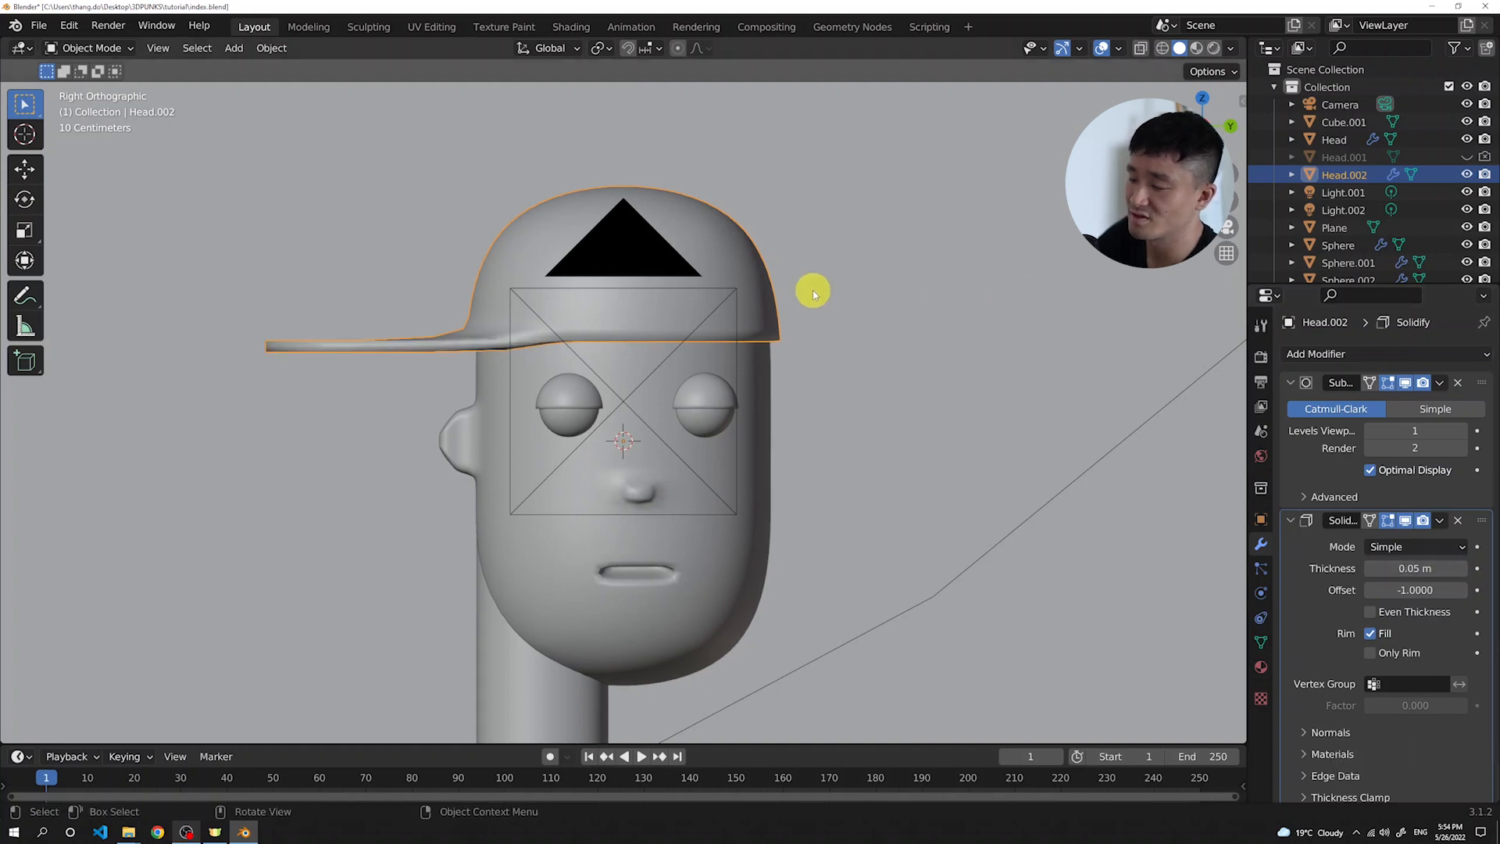
# Show the scene in Material Preview, remove the Skin1 material from the cap, and give it a new material
pyautogui.moveTo(849, 284); pyautogui.dragTo(844, 288, button='middle')
pyautogui.click(1199, 49)
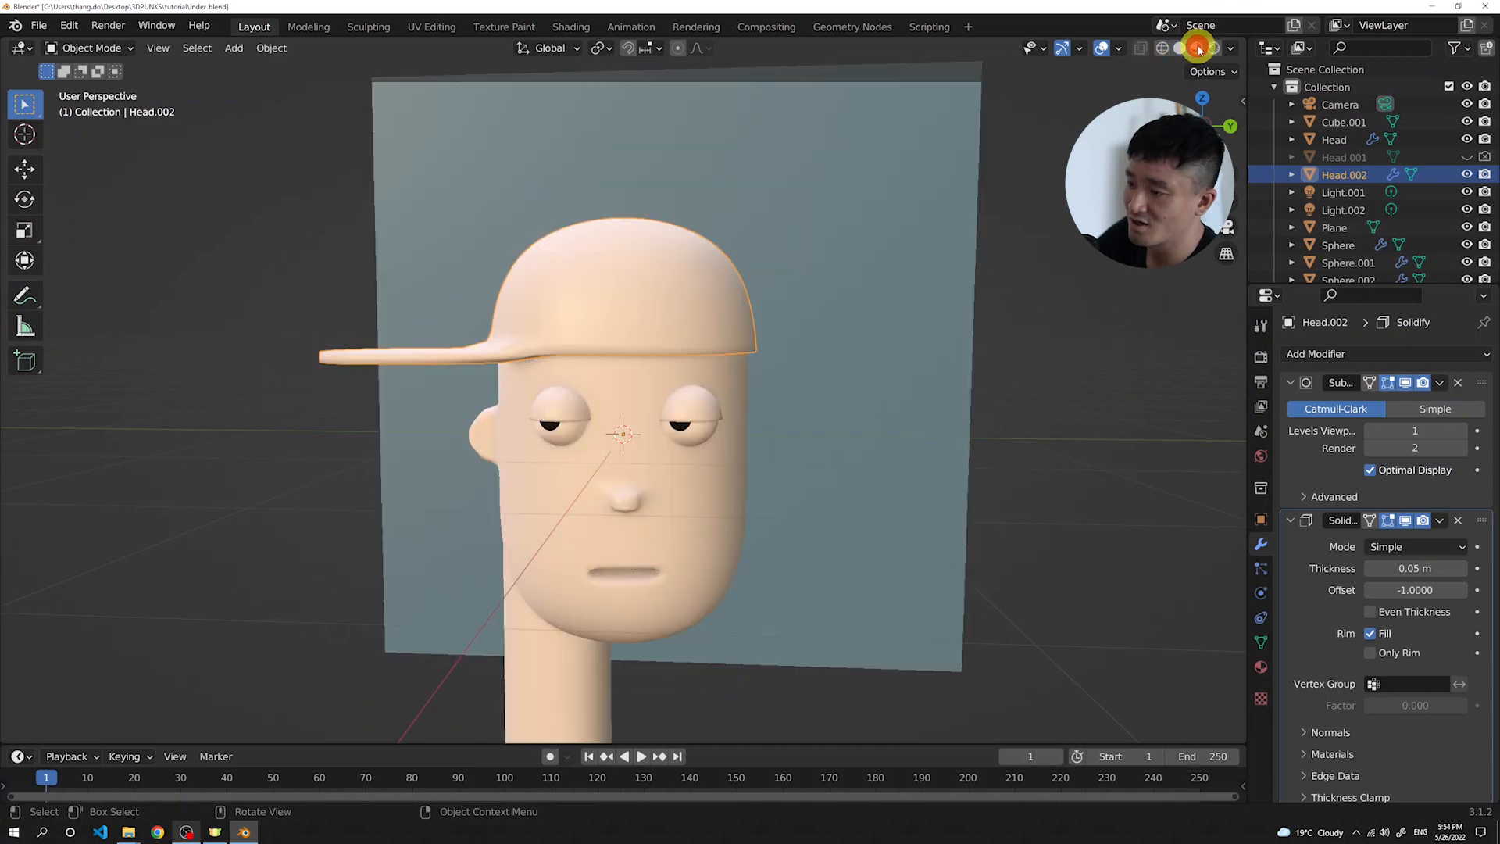
pyautogui.click(1261, 668)
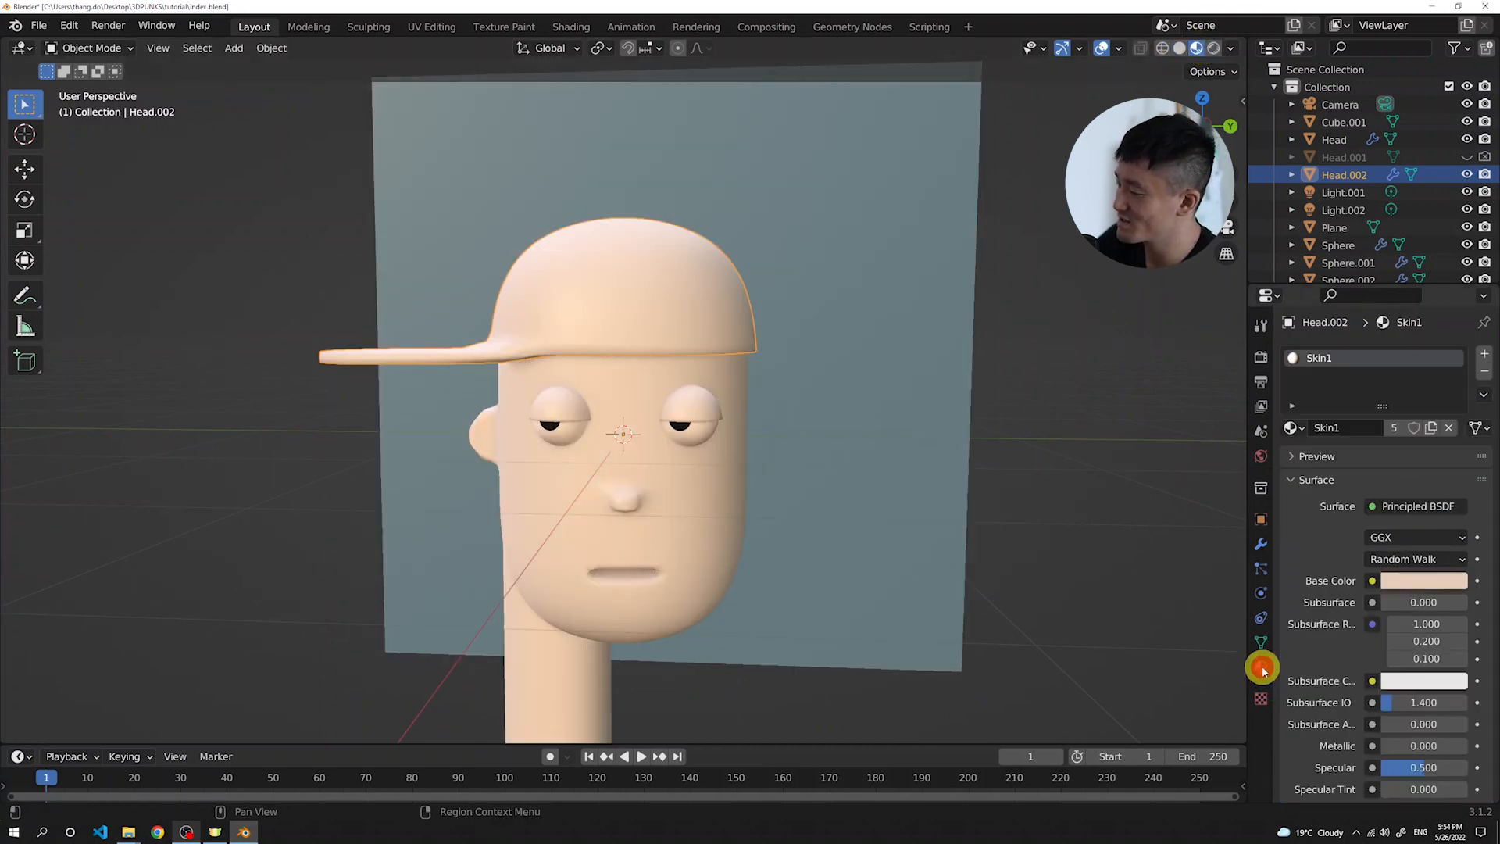
pyautogui.click(1483, 372)
pyautogui.click(1416, 429)
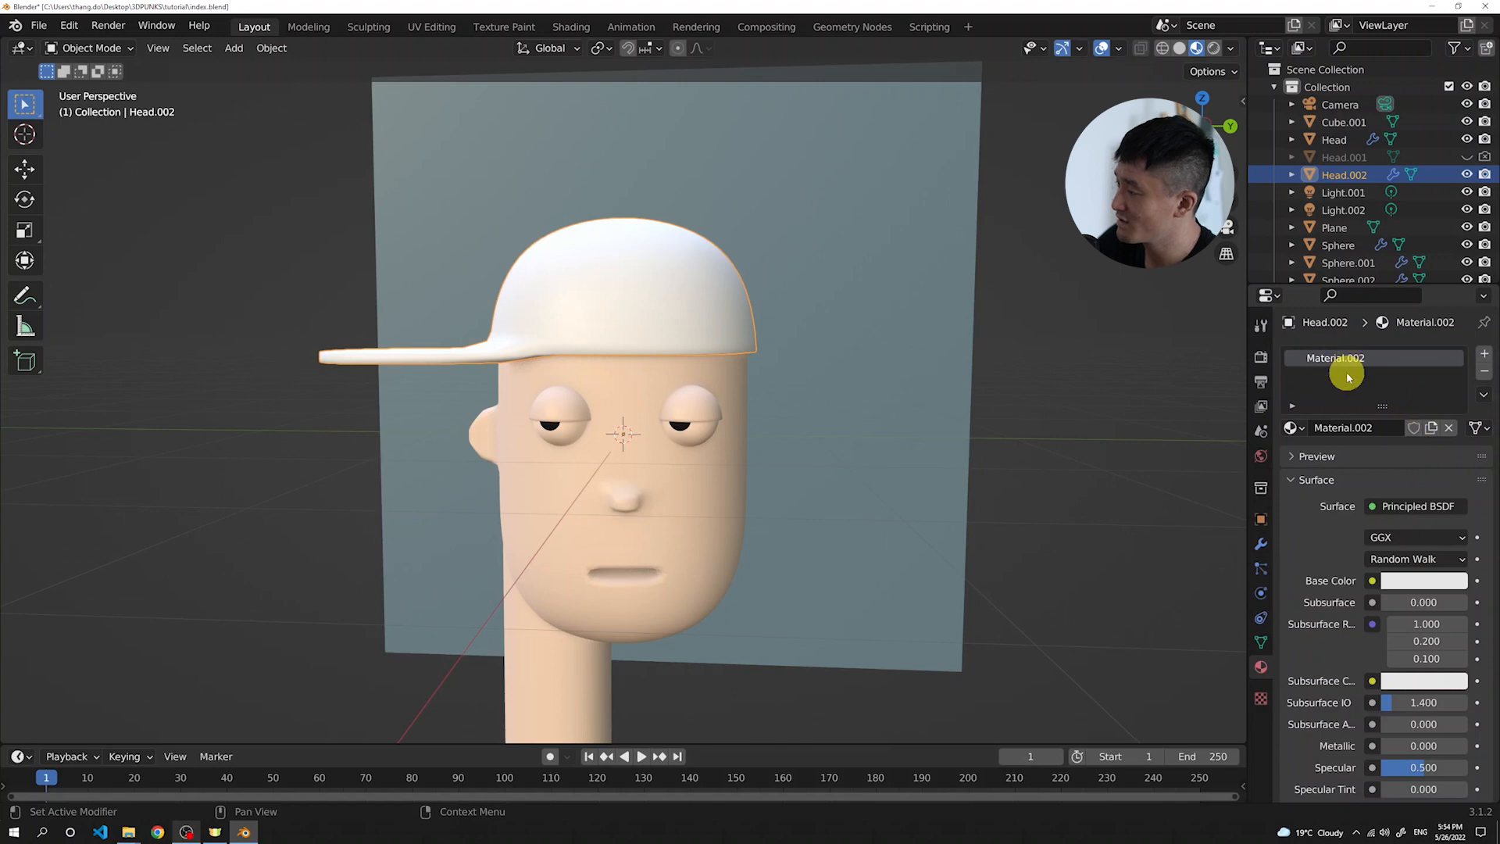
# Rename the cap's new material to BaseballCap
pyautogui.doubleClick(1343, 427)
pyautogui.write('Cap')
pyautogui.press('BackSpace')
pyautogui.press('BackSpace')
pyautogui.press('BackSpace')
pyautogui.write('Base')
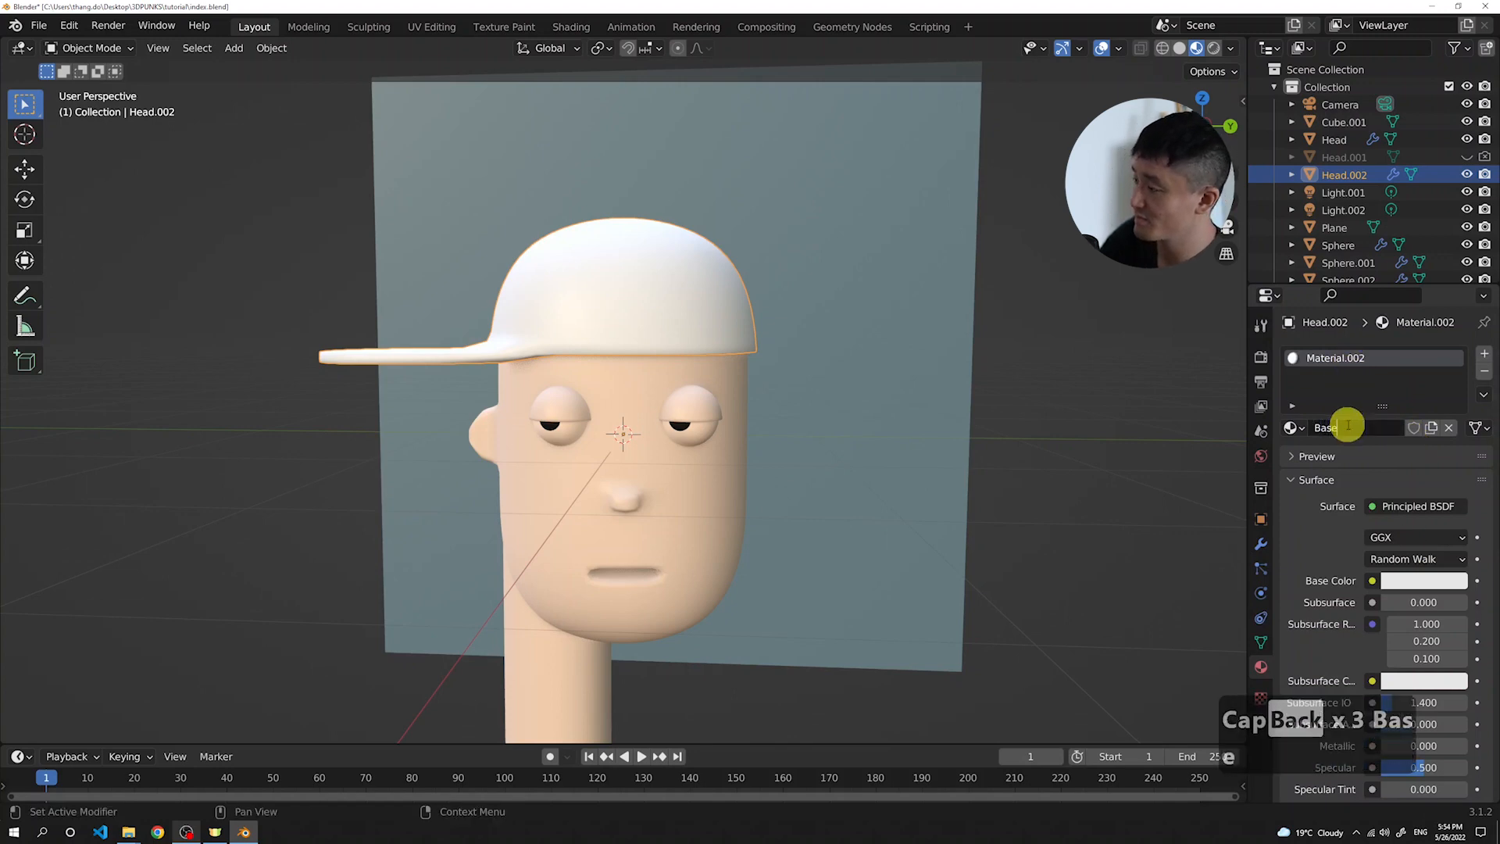
pyautogui.write('ballCap')
pyautogui.press('Return')
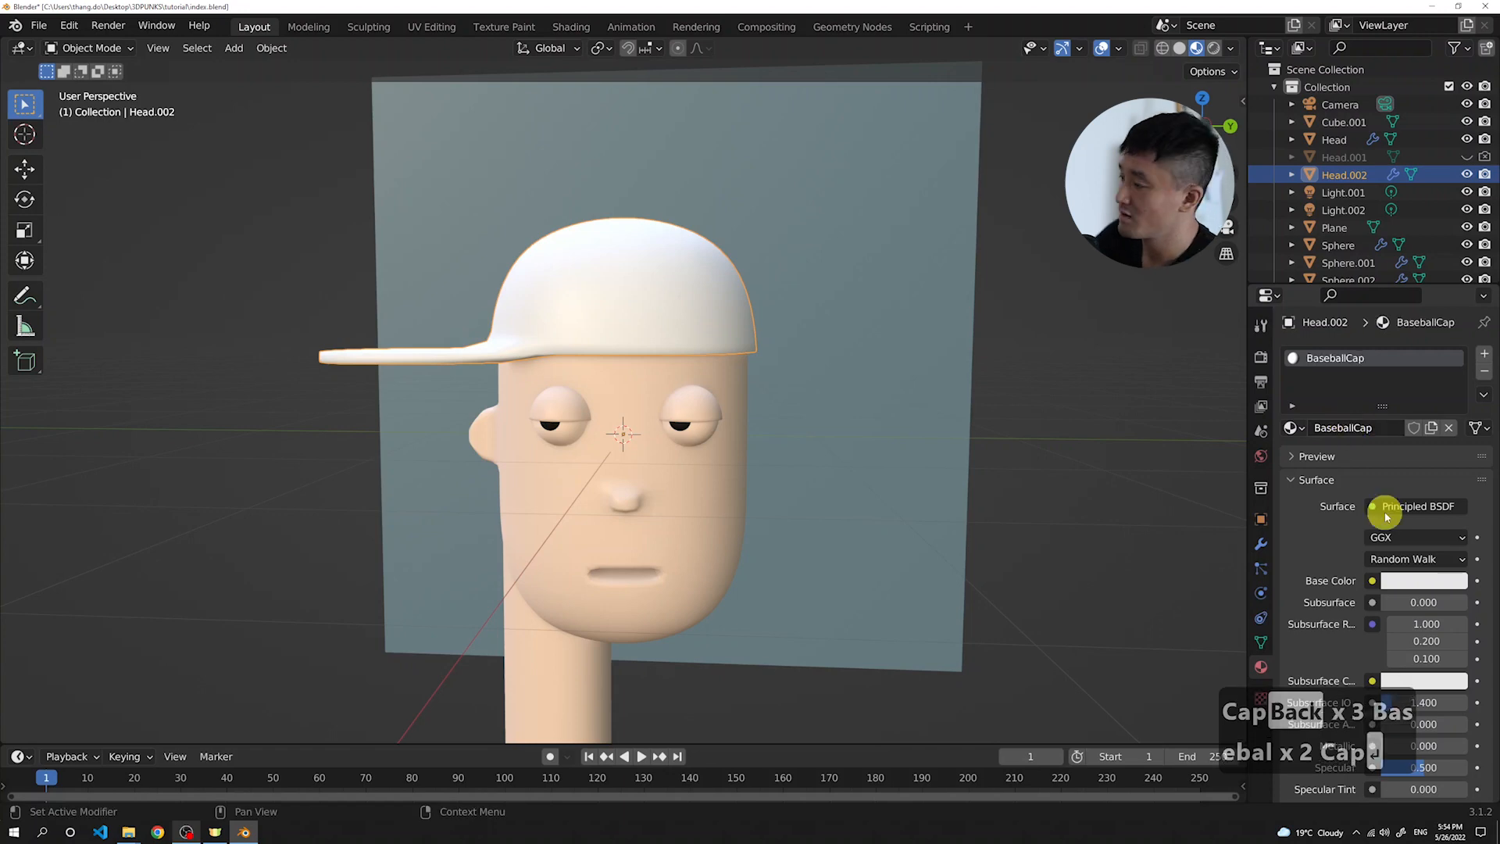
# Set the BaseballCap material's base color to red and save the file
pyautogui.click(1430, 582)
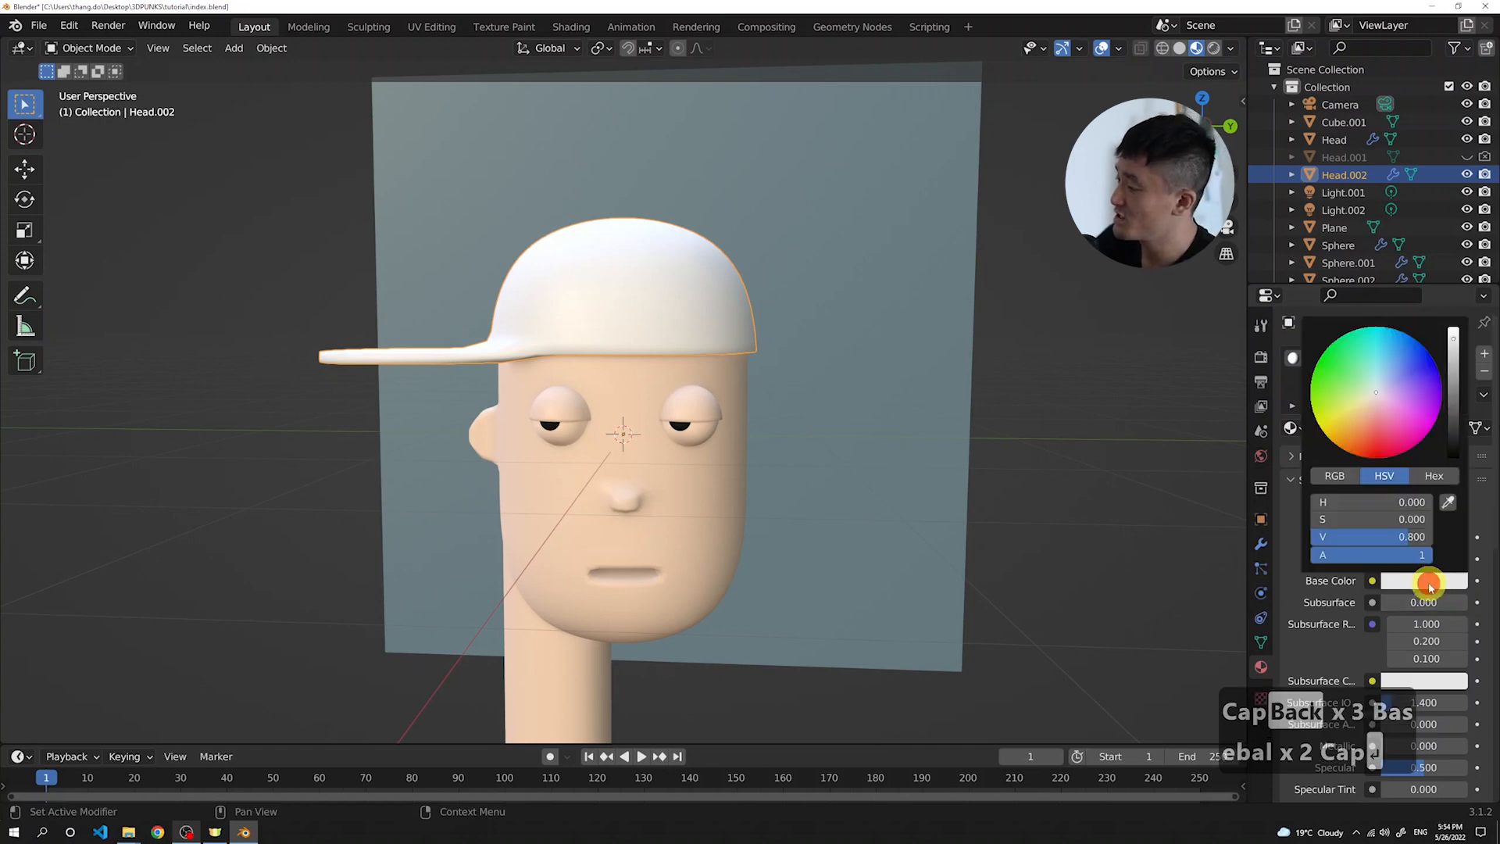
pyautogui.click(1386, 427)
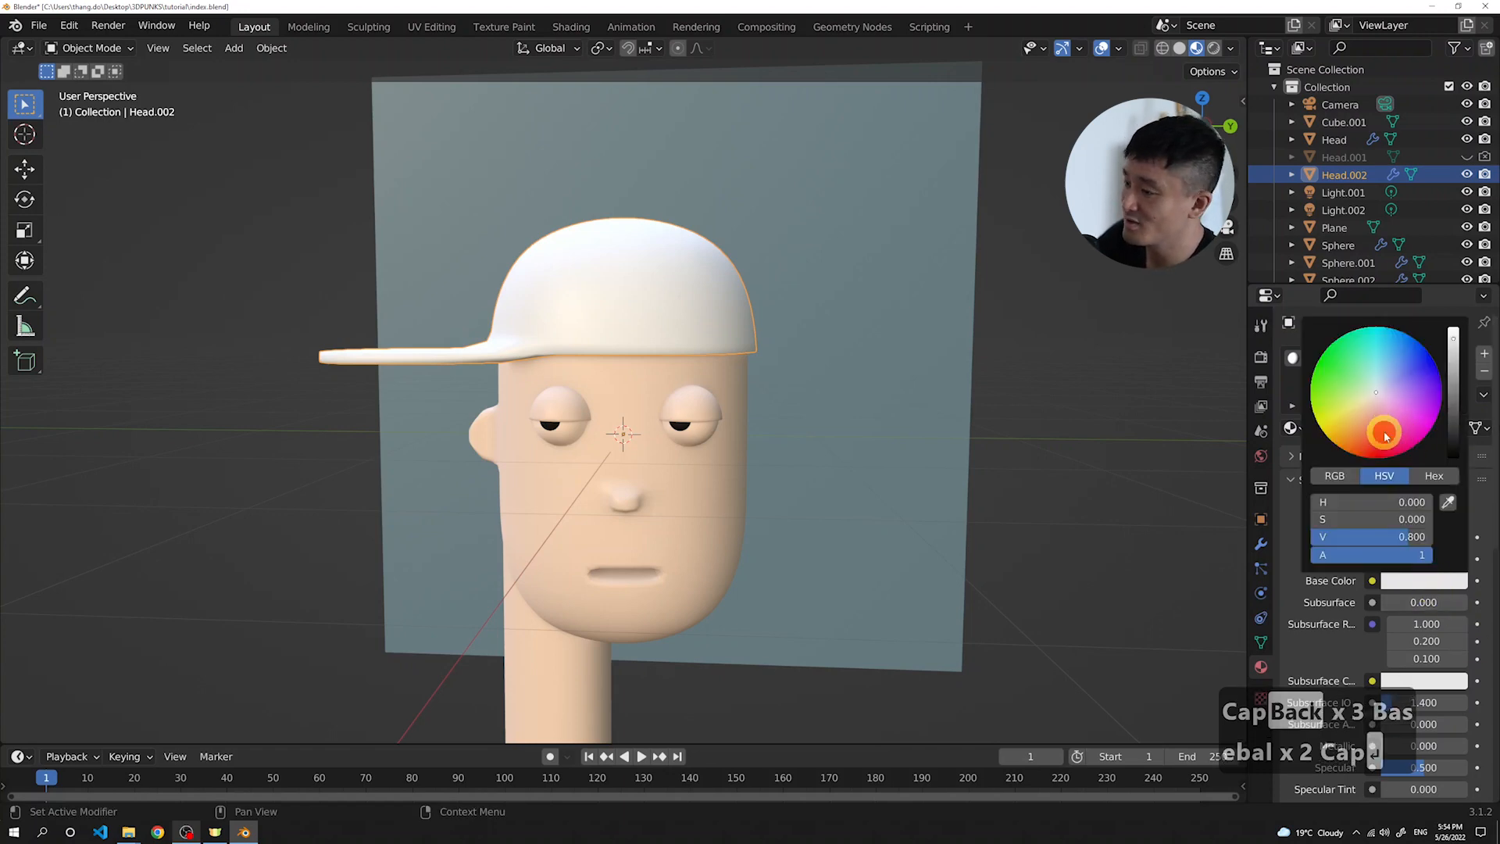
pyautogui.moveTo(1387, 444); pyautogui.dragTo(1388, 447)
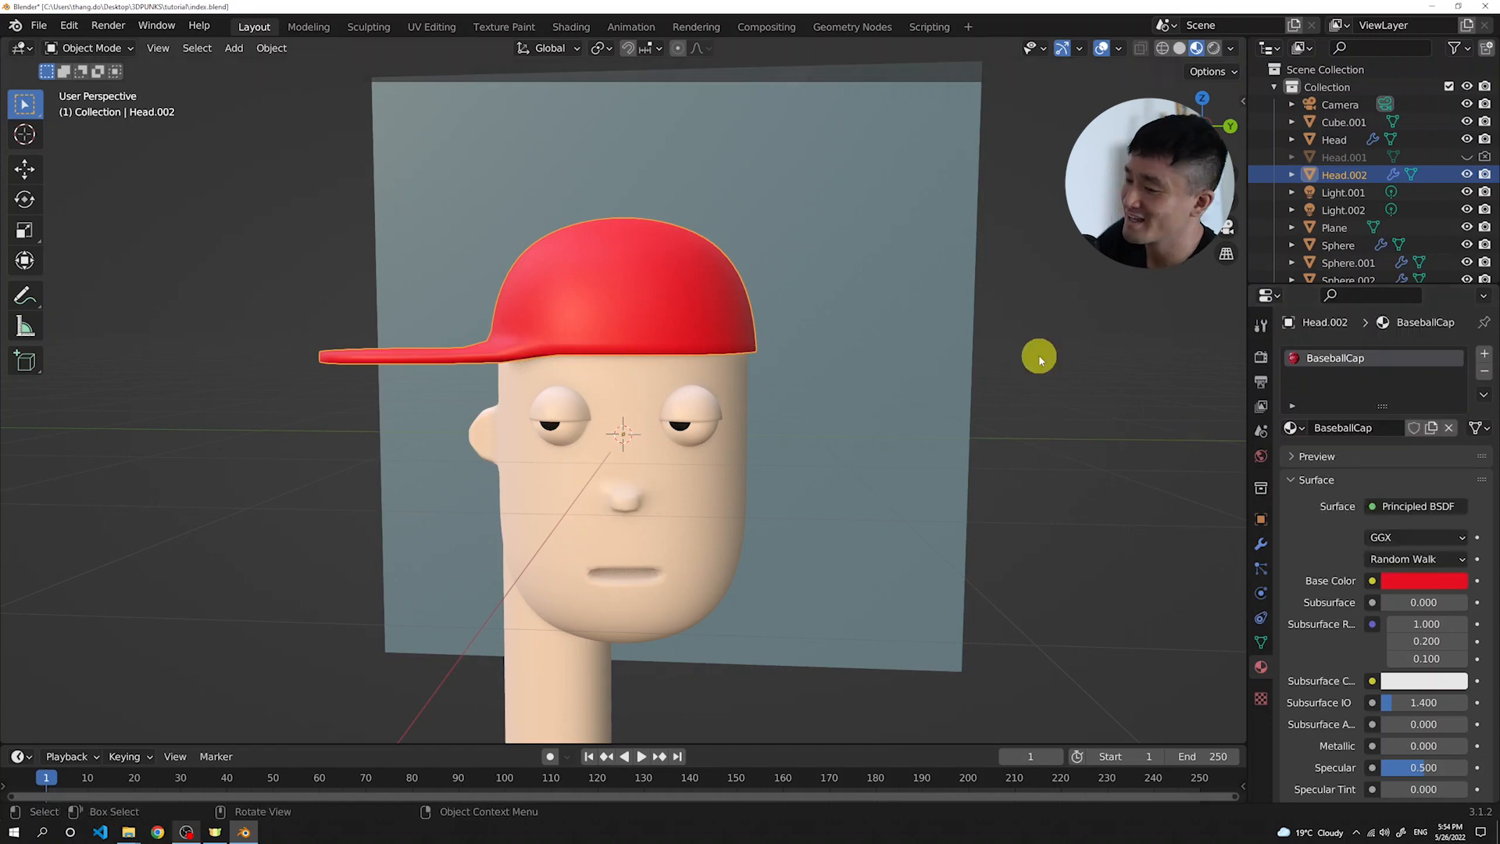
pyautogui.moveTo(1042, 339); pyautogui.dragTo(1042, 339, button='middle')
pyautogui.hotkey('ctrl', 's')
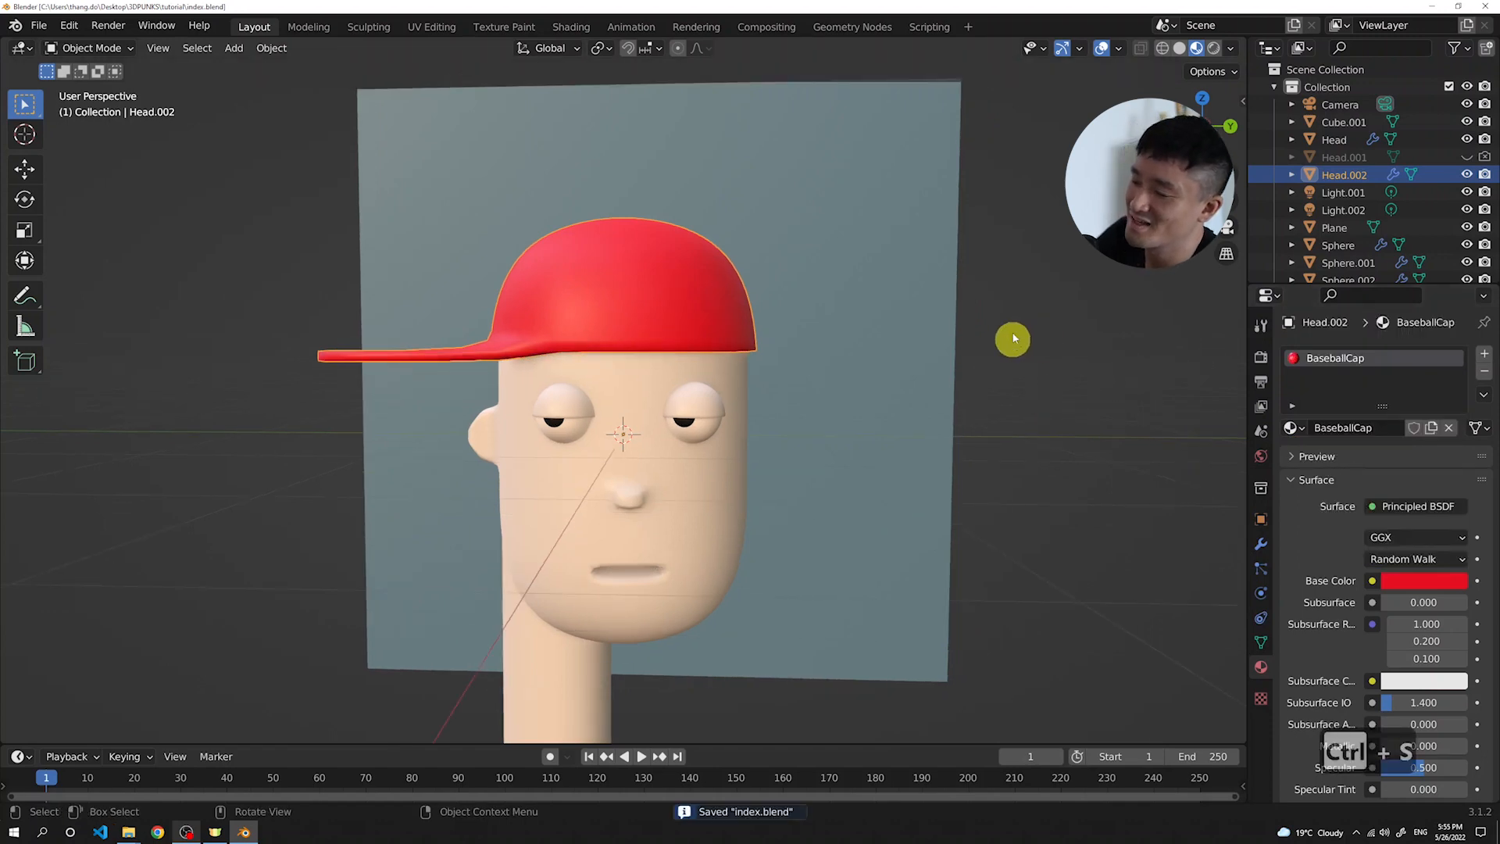
pyautogui.scroll(-3, 757, 317)
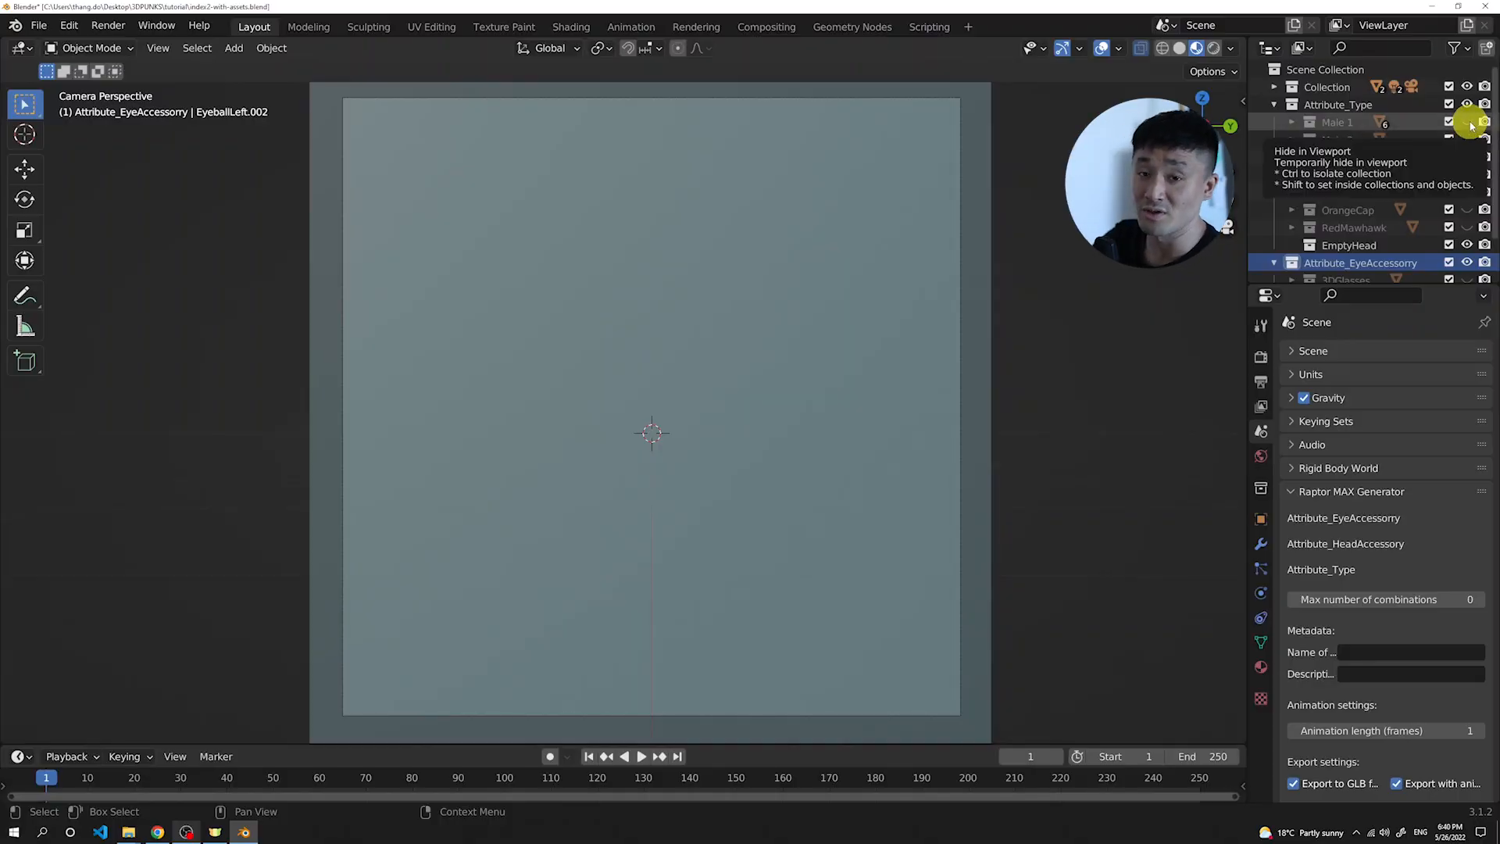
# Preview the Male 1 and Male 2 collections one at a time, hiding each again, and leave the Alien collection visible
pyautogui.click(1469, 123)
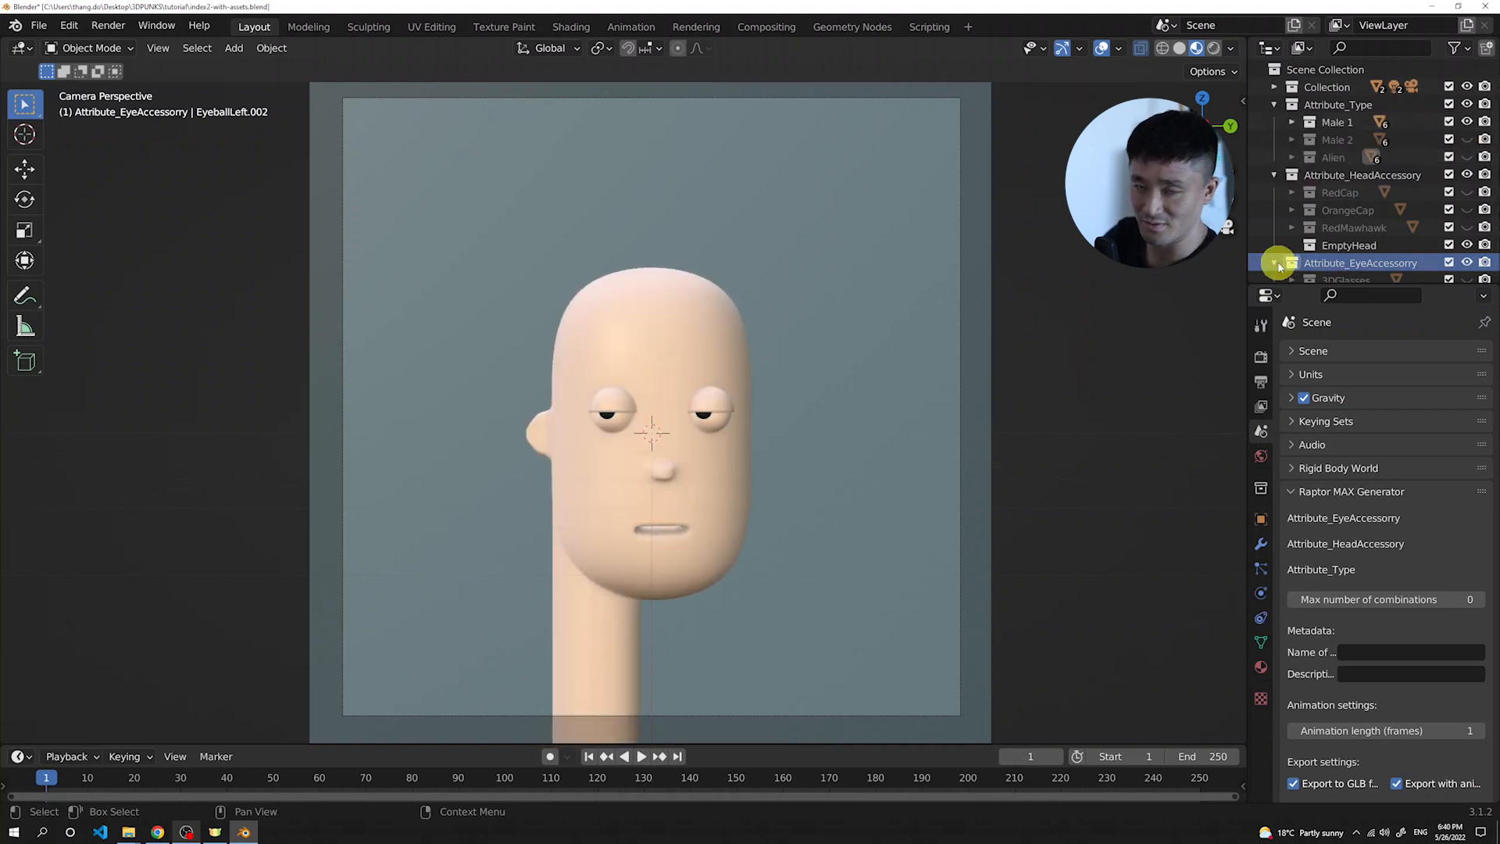
pyautogui.click(1467, 122)
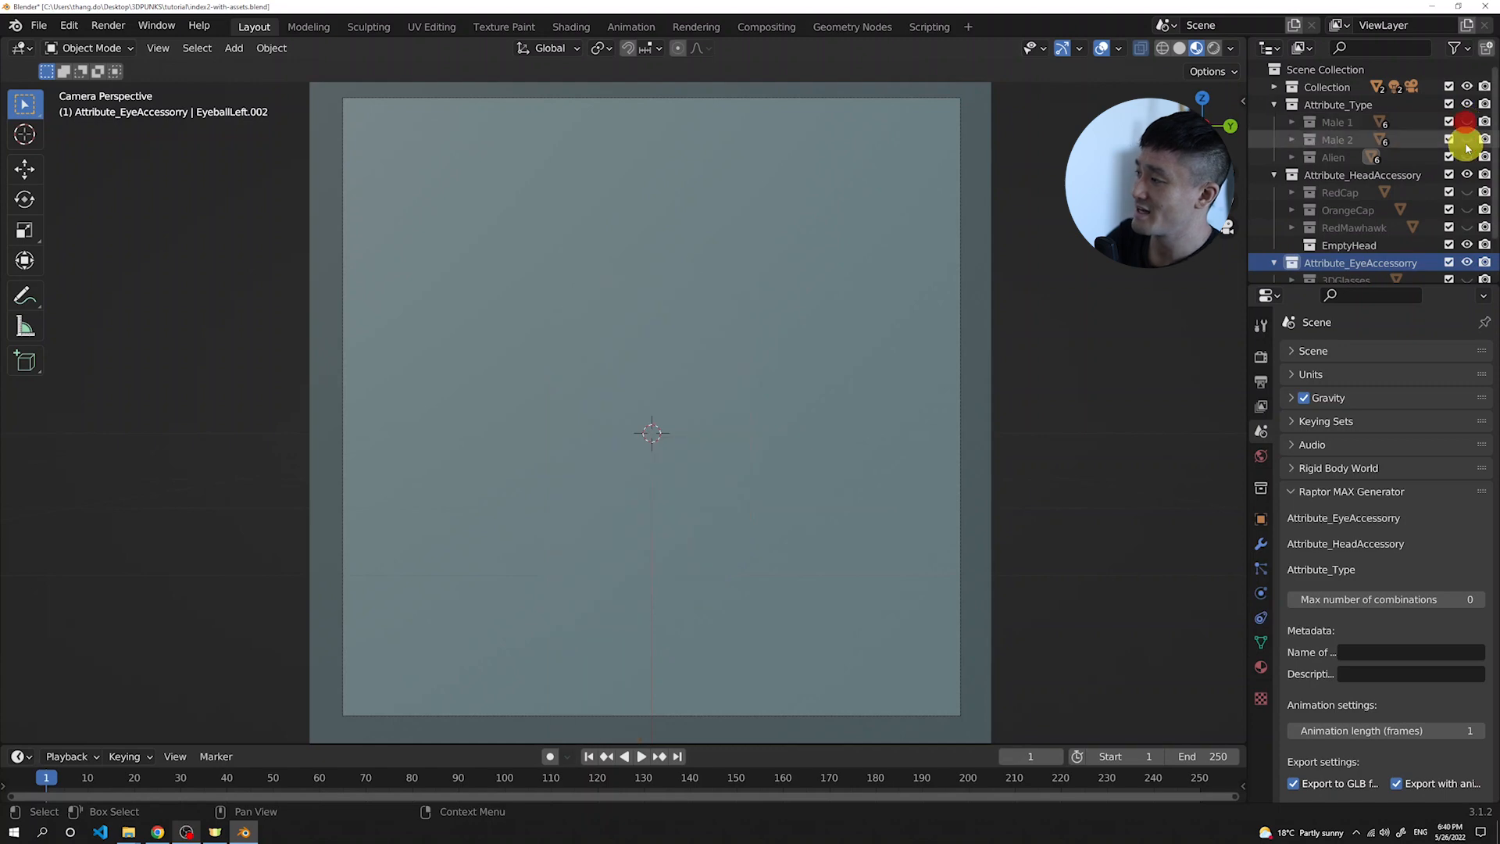
pyautogui.click(1467, 140)
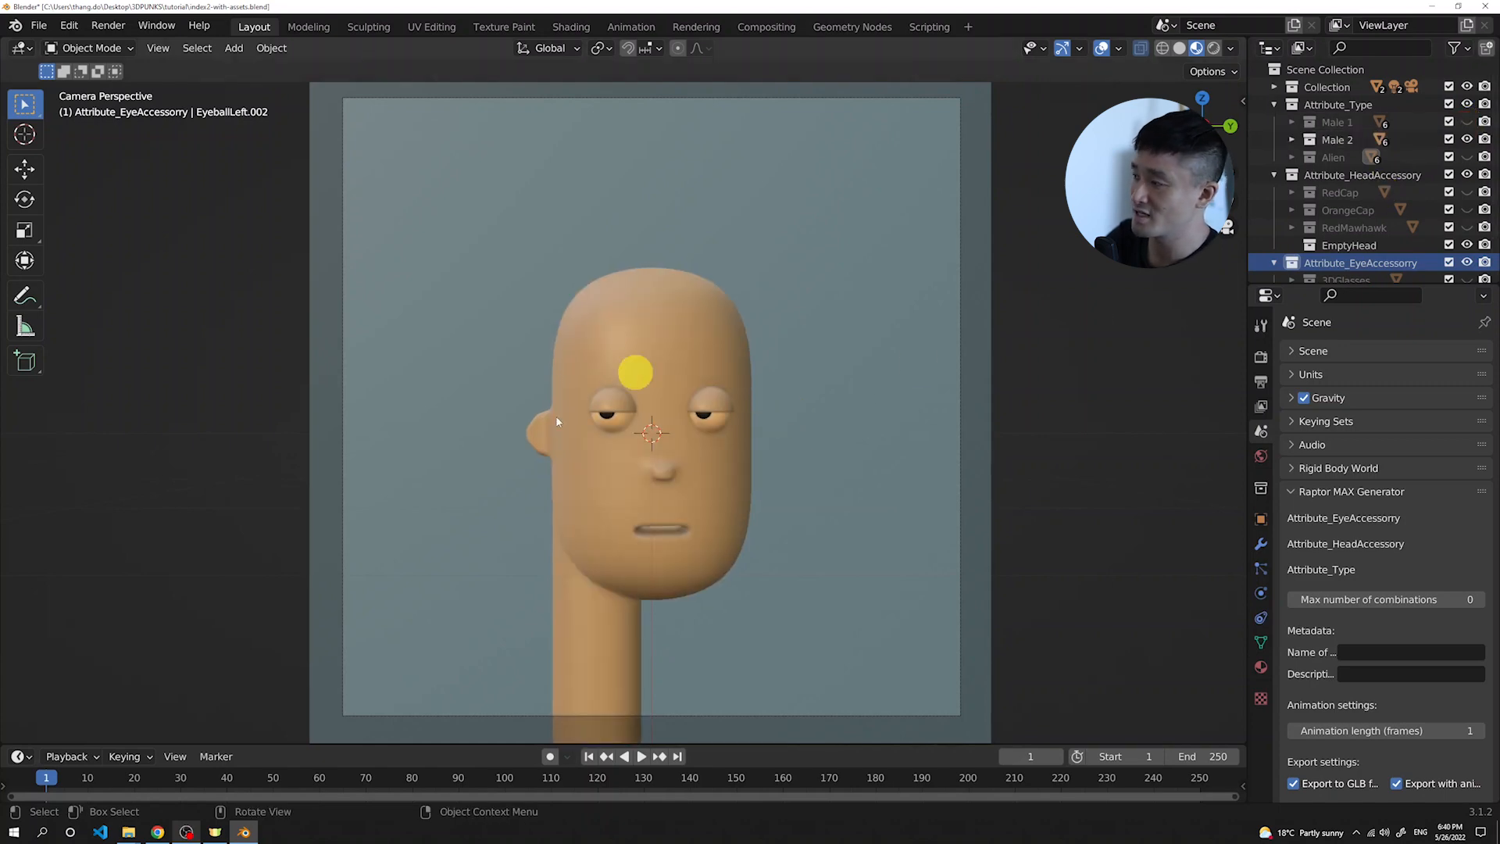
pyautogui.click(1467, 140)
pyautogui.click(1468, 156)
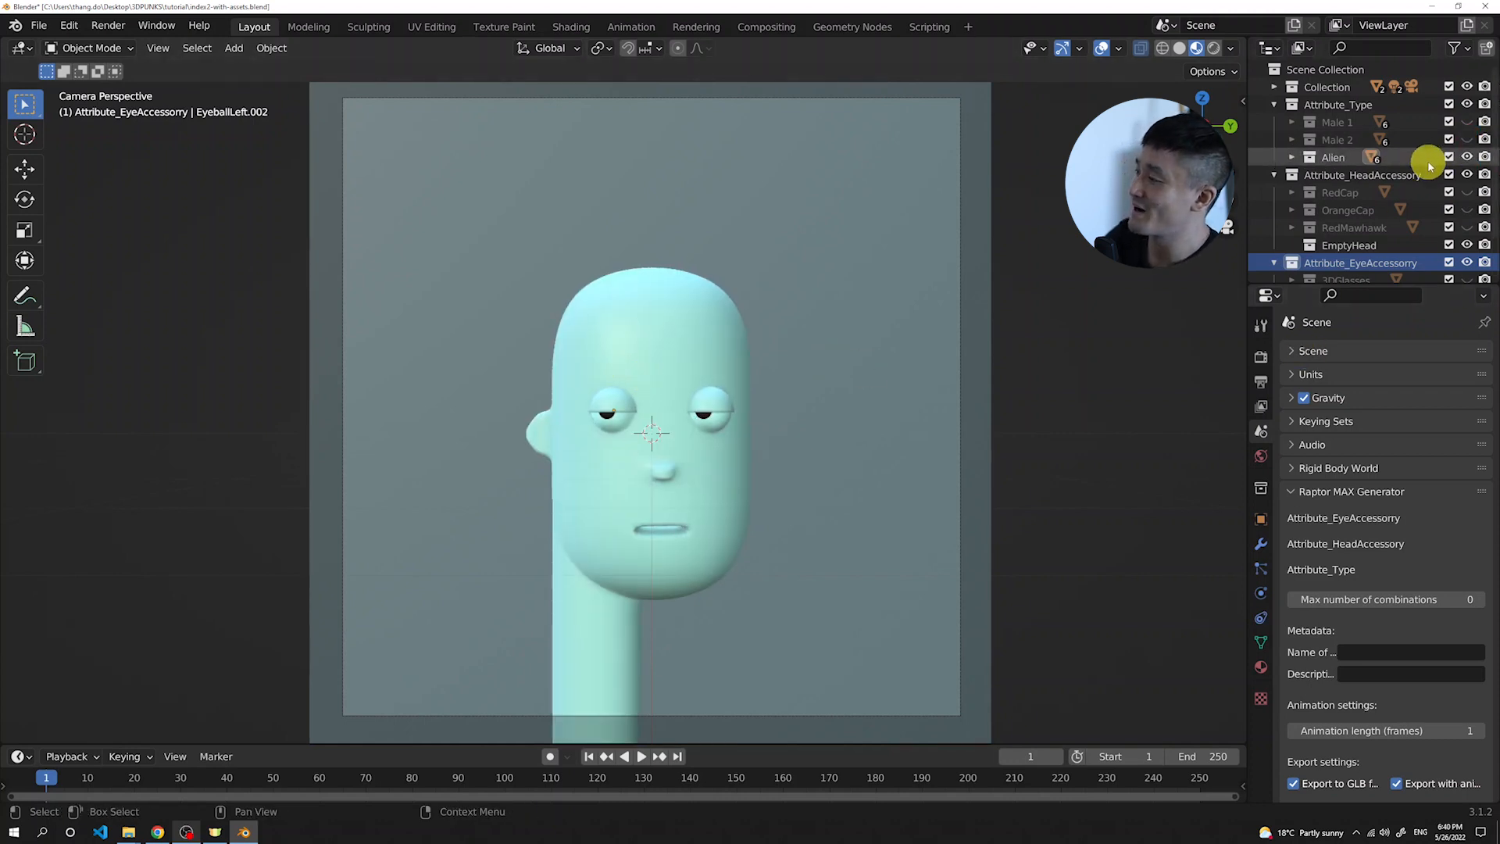
# Preview the RedCap, OrangeCap and RedMawhawk head accessories on the alien one at a time, hiding each again
pyautogui.scroll(-1, 1431, 166)
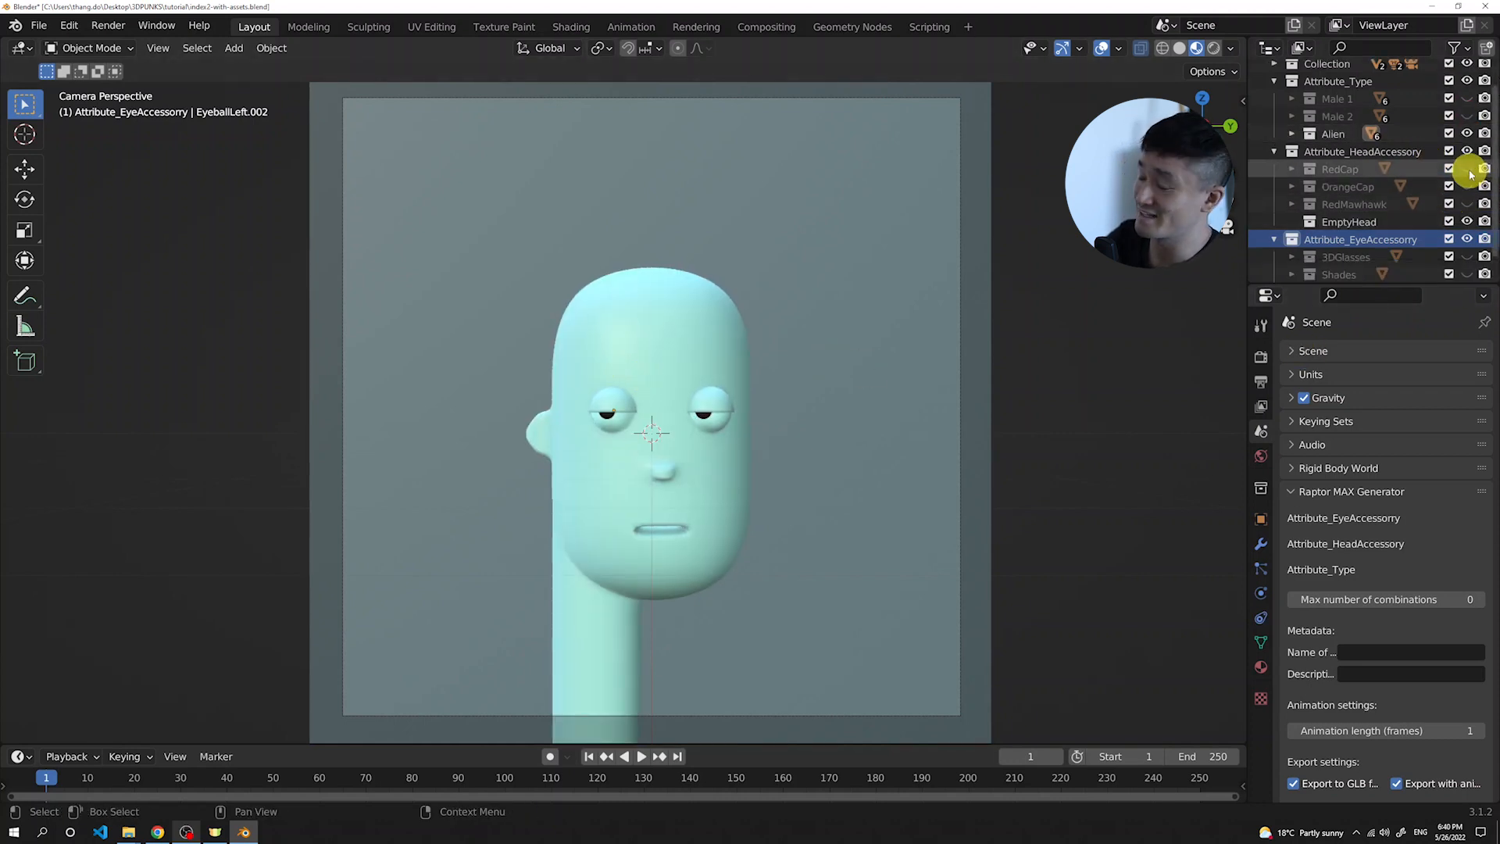
pyautogui.click(1467, 169)
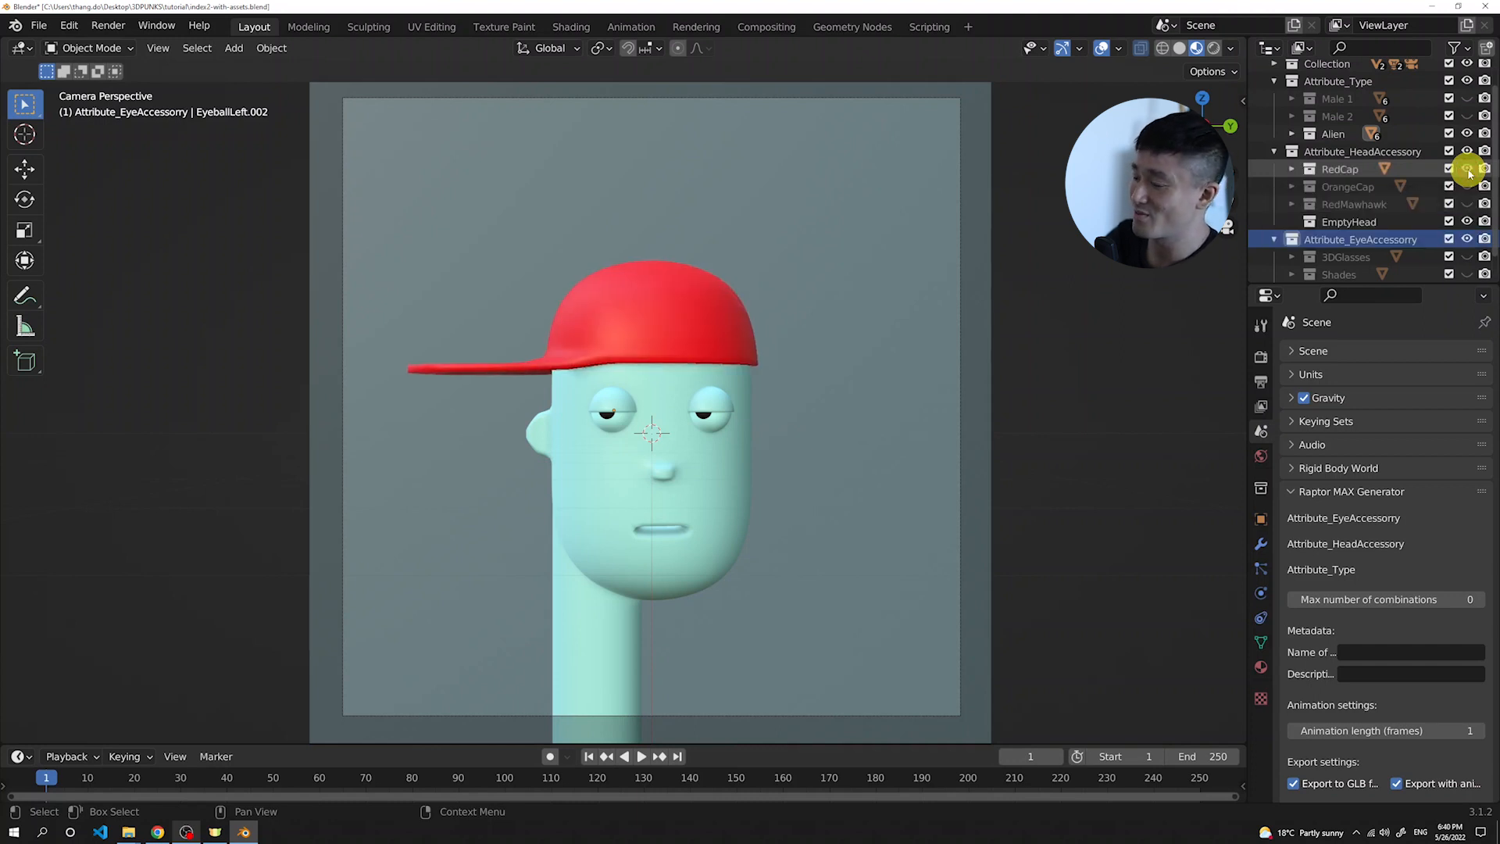
pyautogui.click(1467, 170)
pyautogui.click(1467, 186)
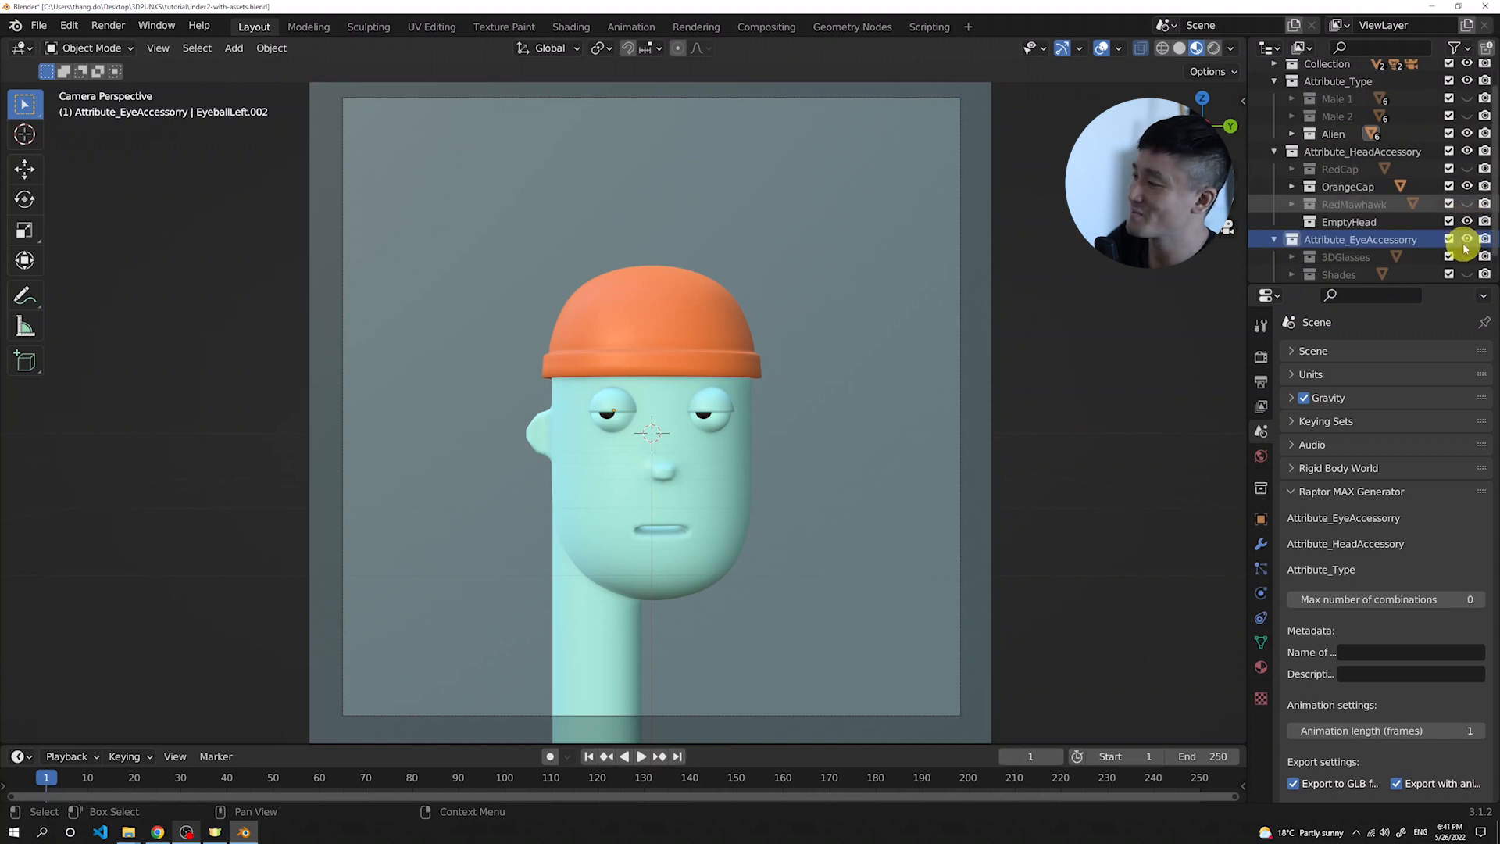
pyautogui.click(1468, 187)
pyautogui.click(1468, 204)
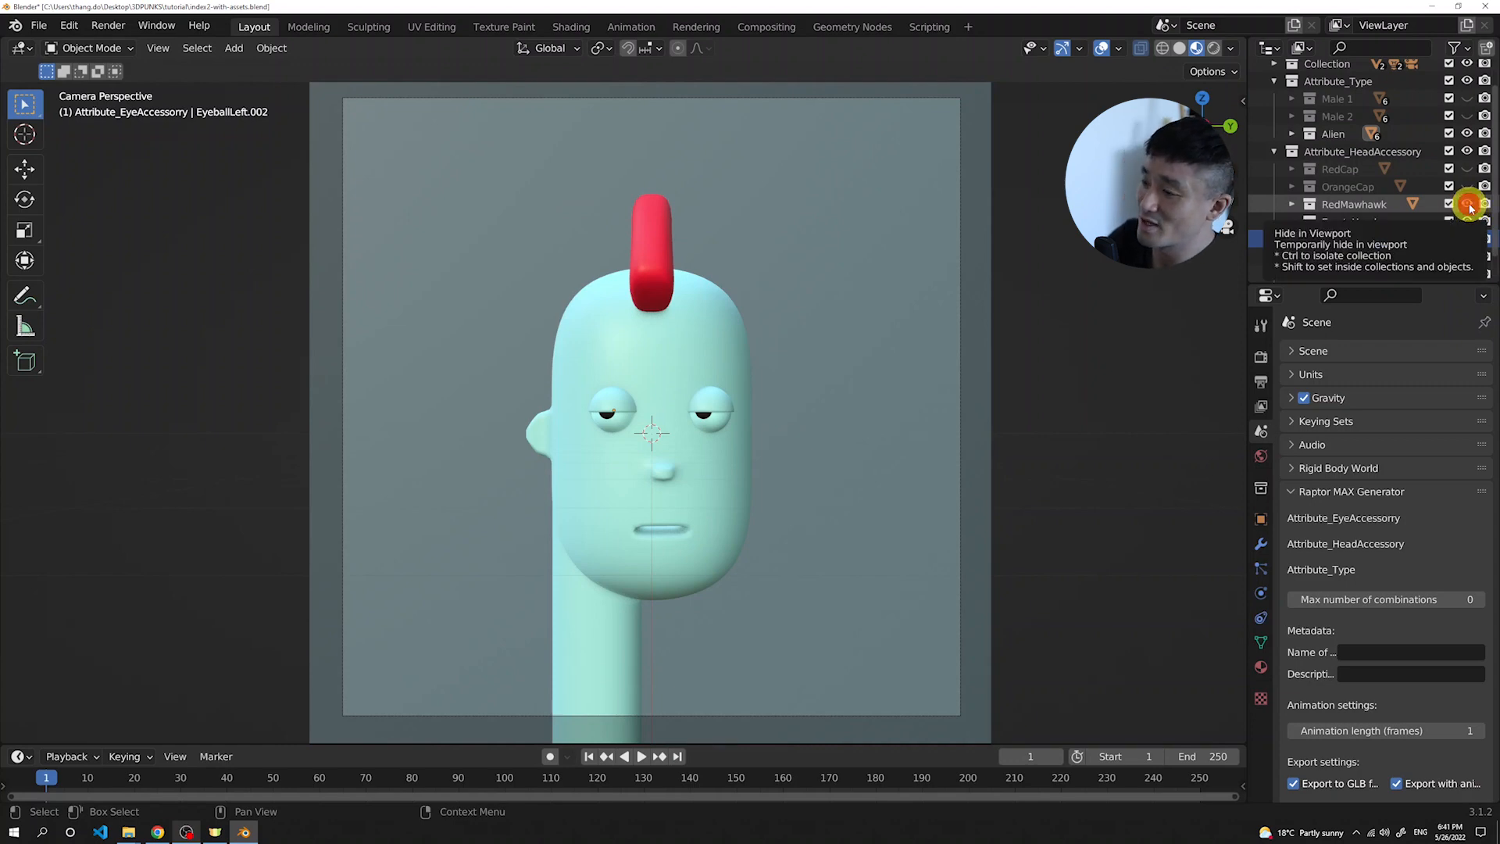
pyautogui.click(1468, 204)
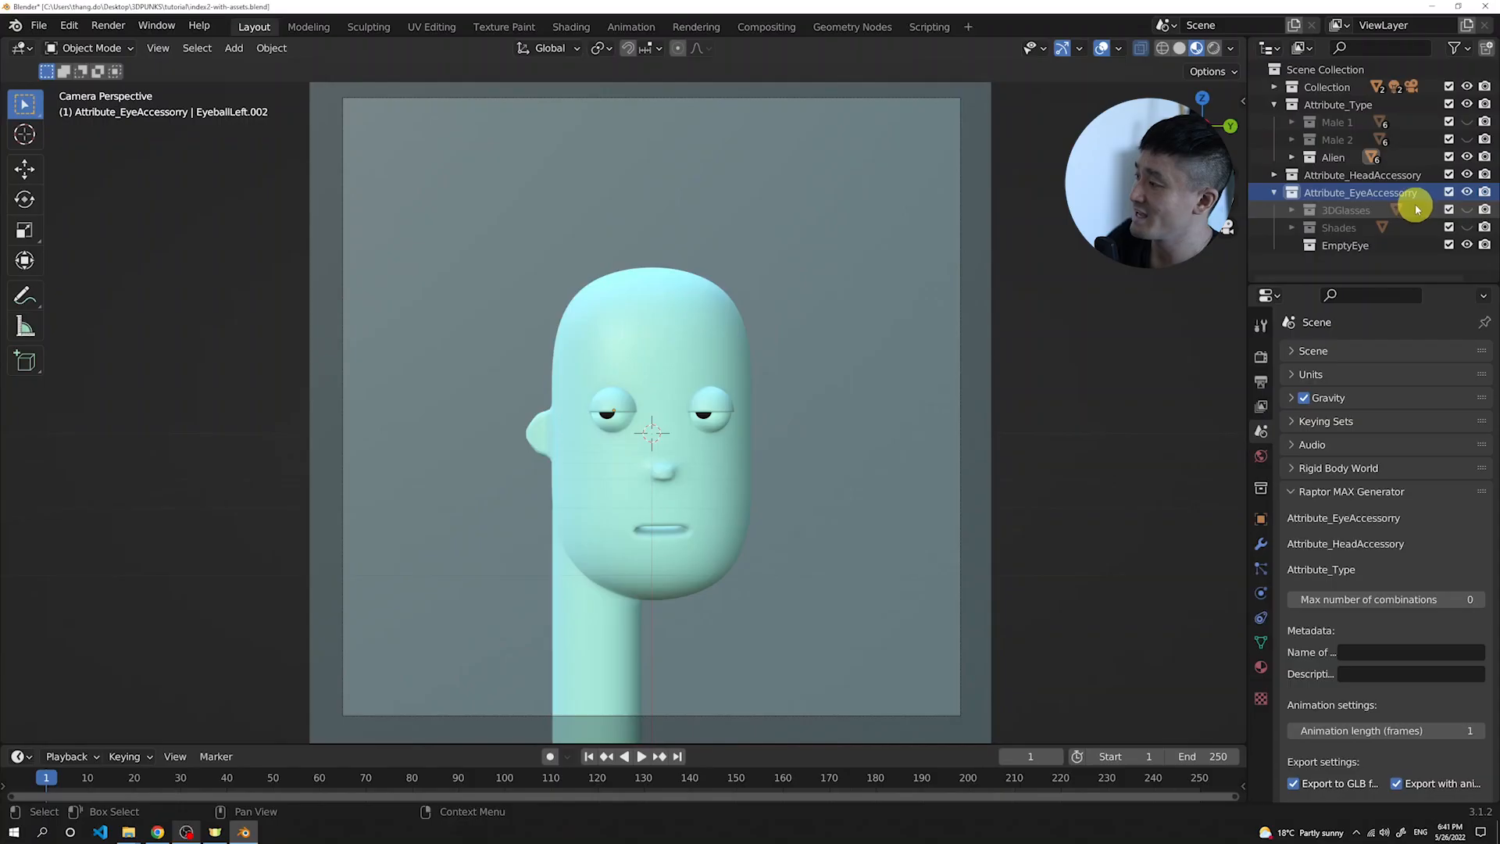
# Preview the 3DGlasses eye accessory, hide it again, and make the Shades collection visible
pyautogui.click(1388, 195)
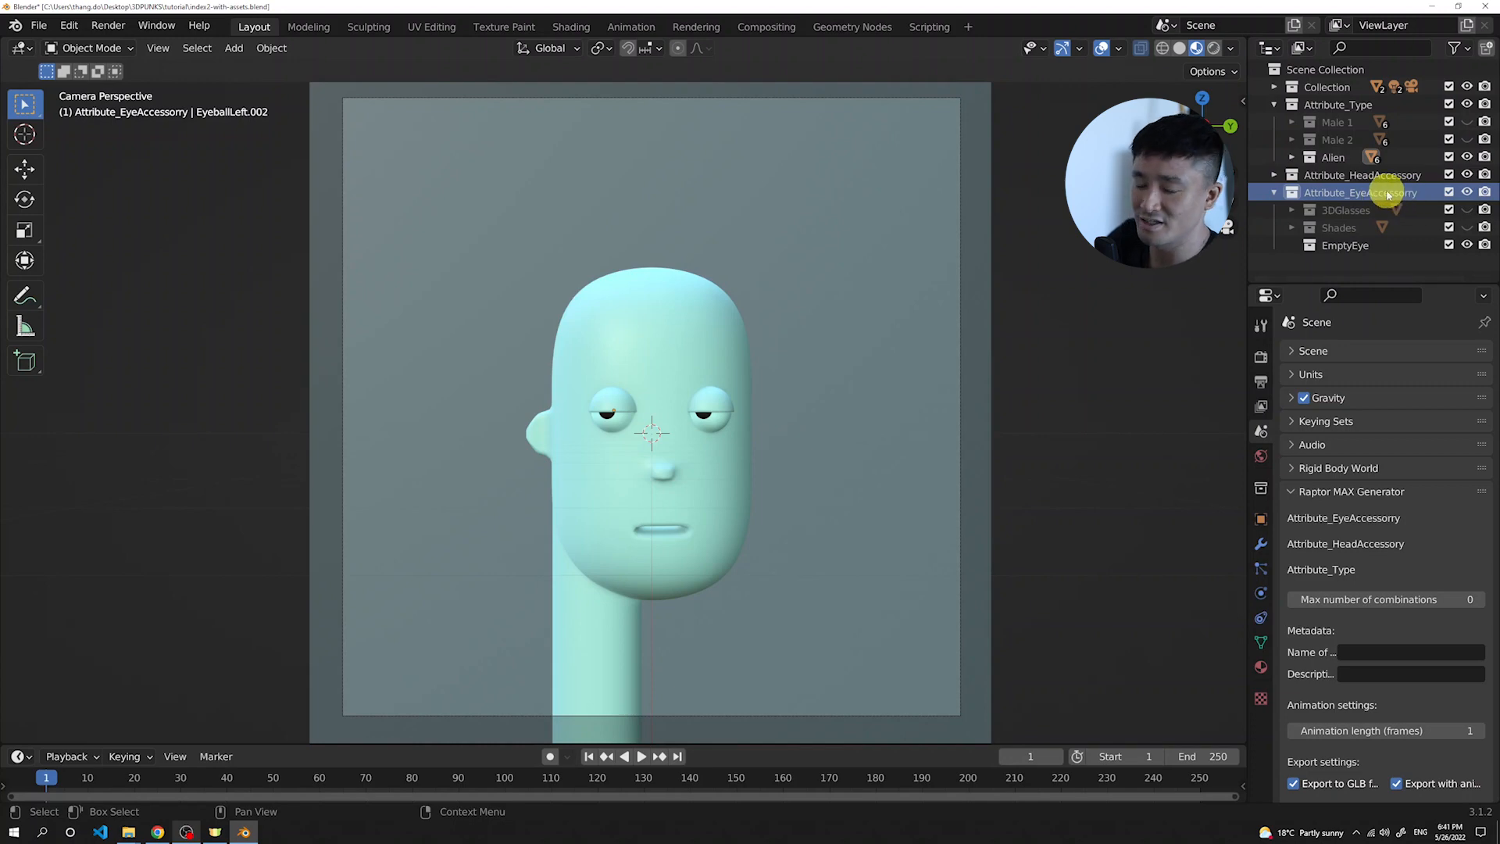
pyautogui.click(1466, 211)
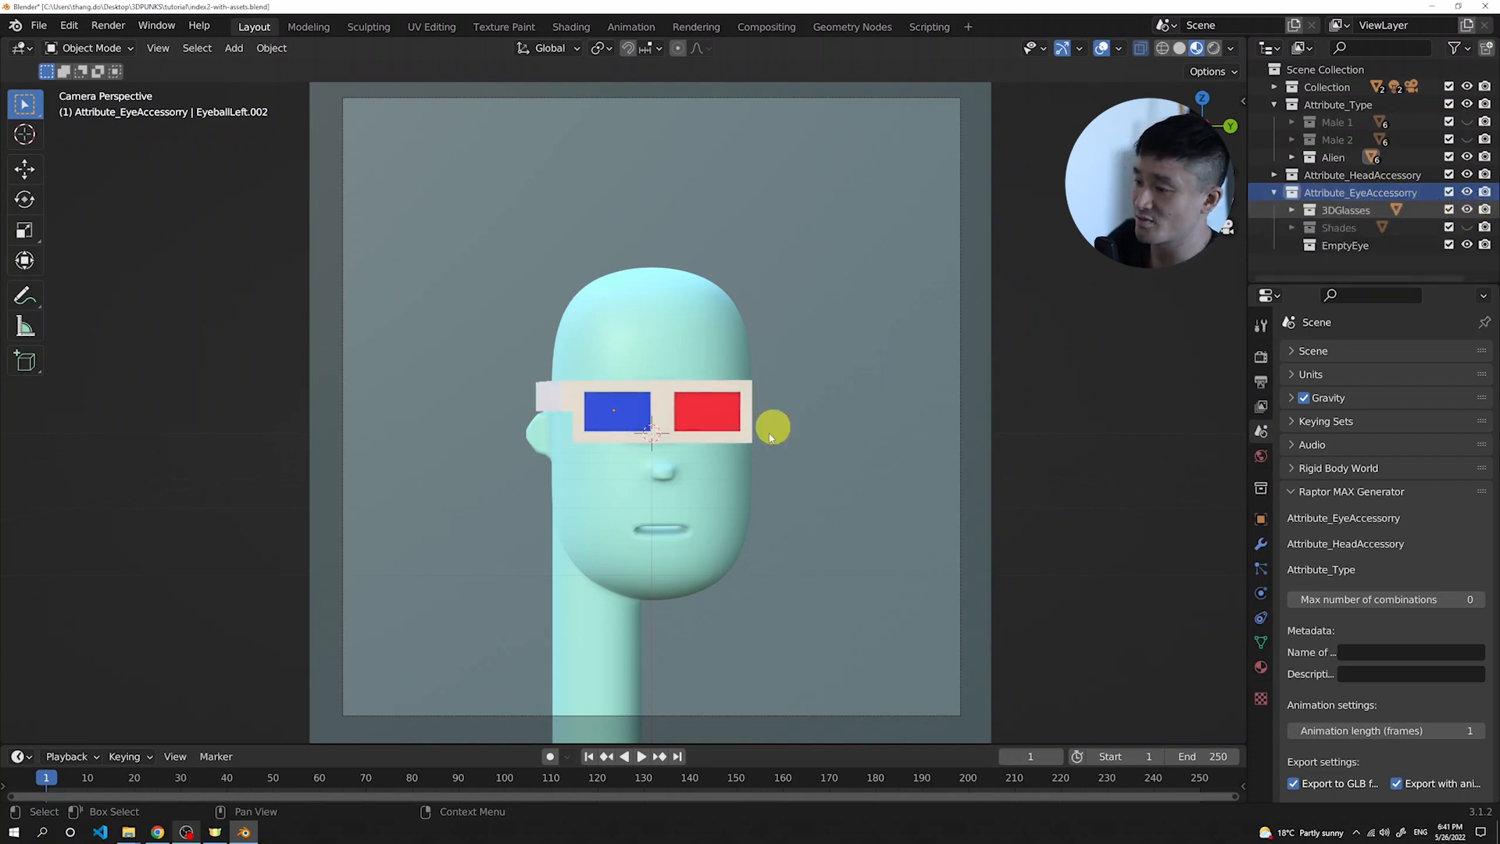
pyautogui.click(1467, 210)
pyautogui.click(1467, 227)
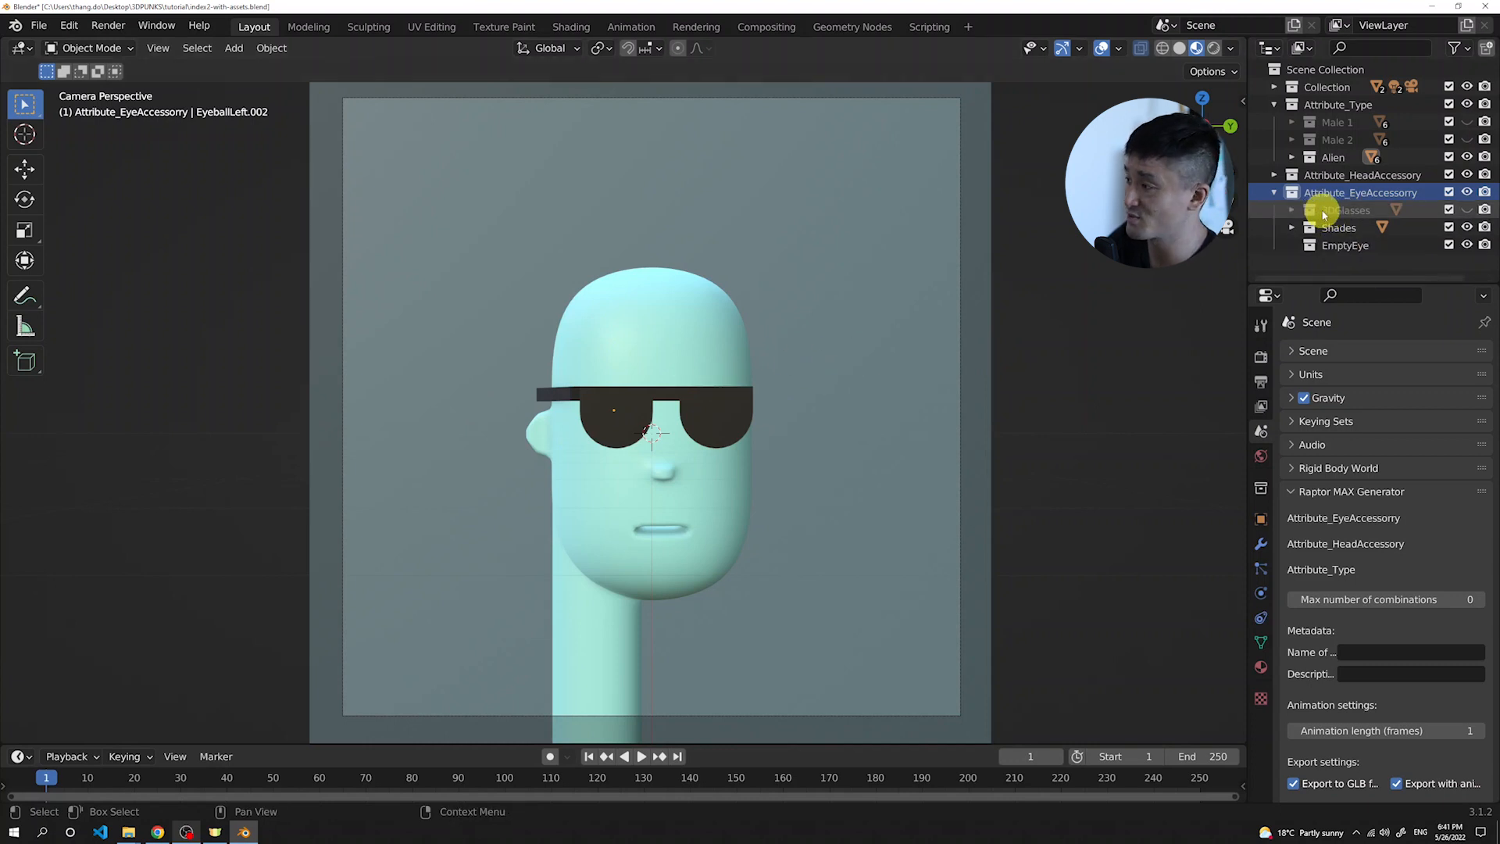
# Expand the Attribute_HeadAccessory collection and unhide the Male 1 and Male 2 collections in Attribute_Type
pyautogui.click(1275, 174)
pyautogui.scroll(-2, 1323, 198)
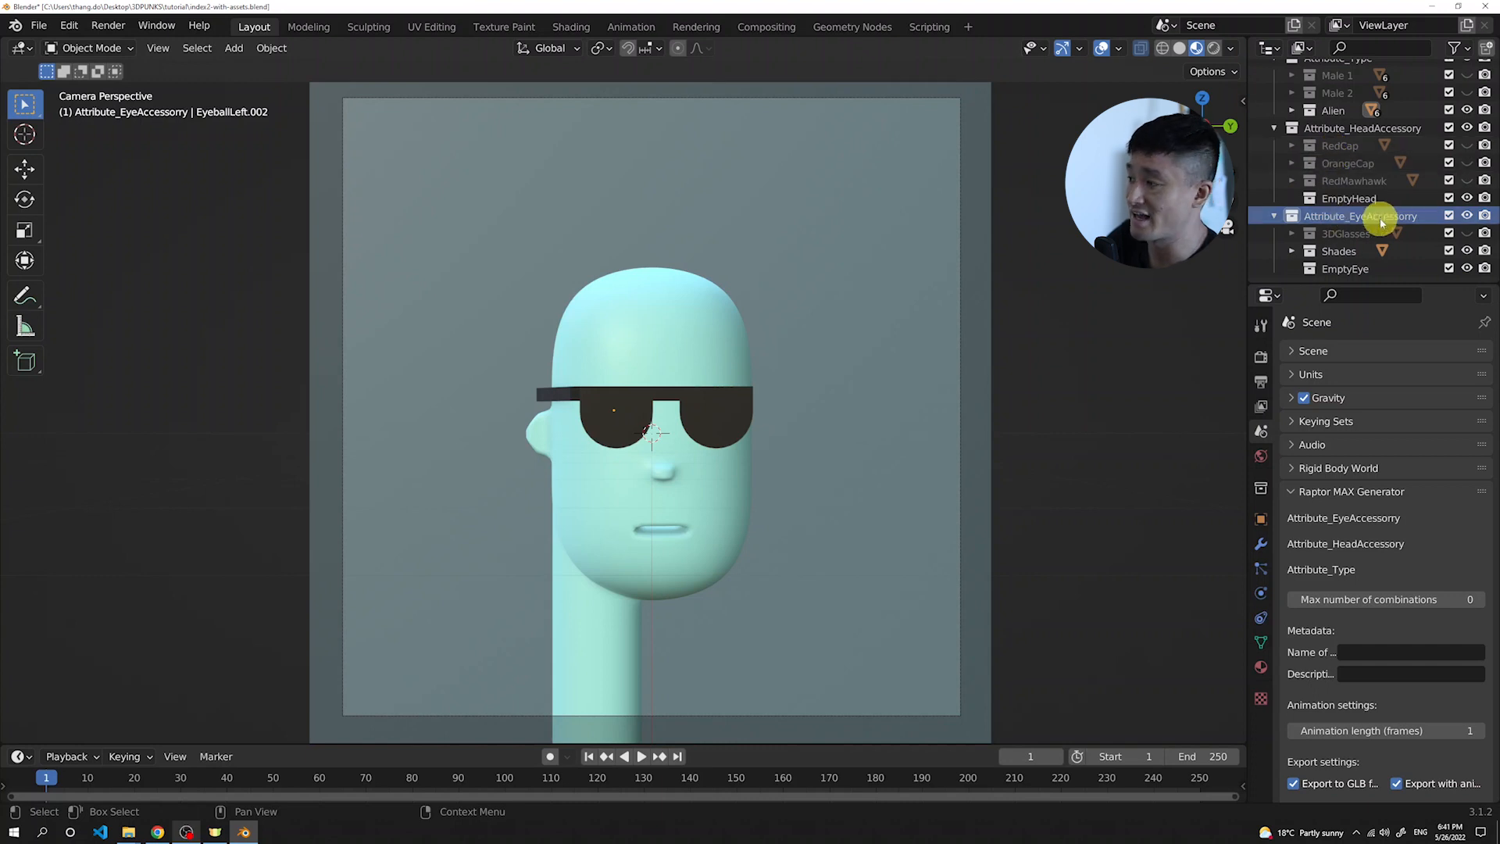
pyautogui.scroll(1, 1349, 202)
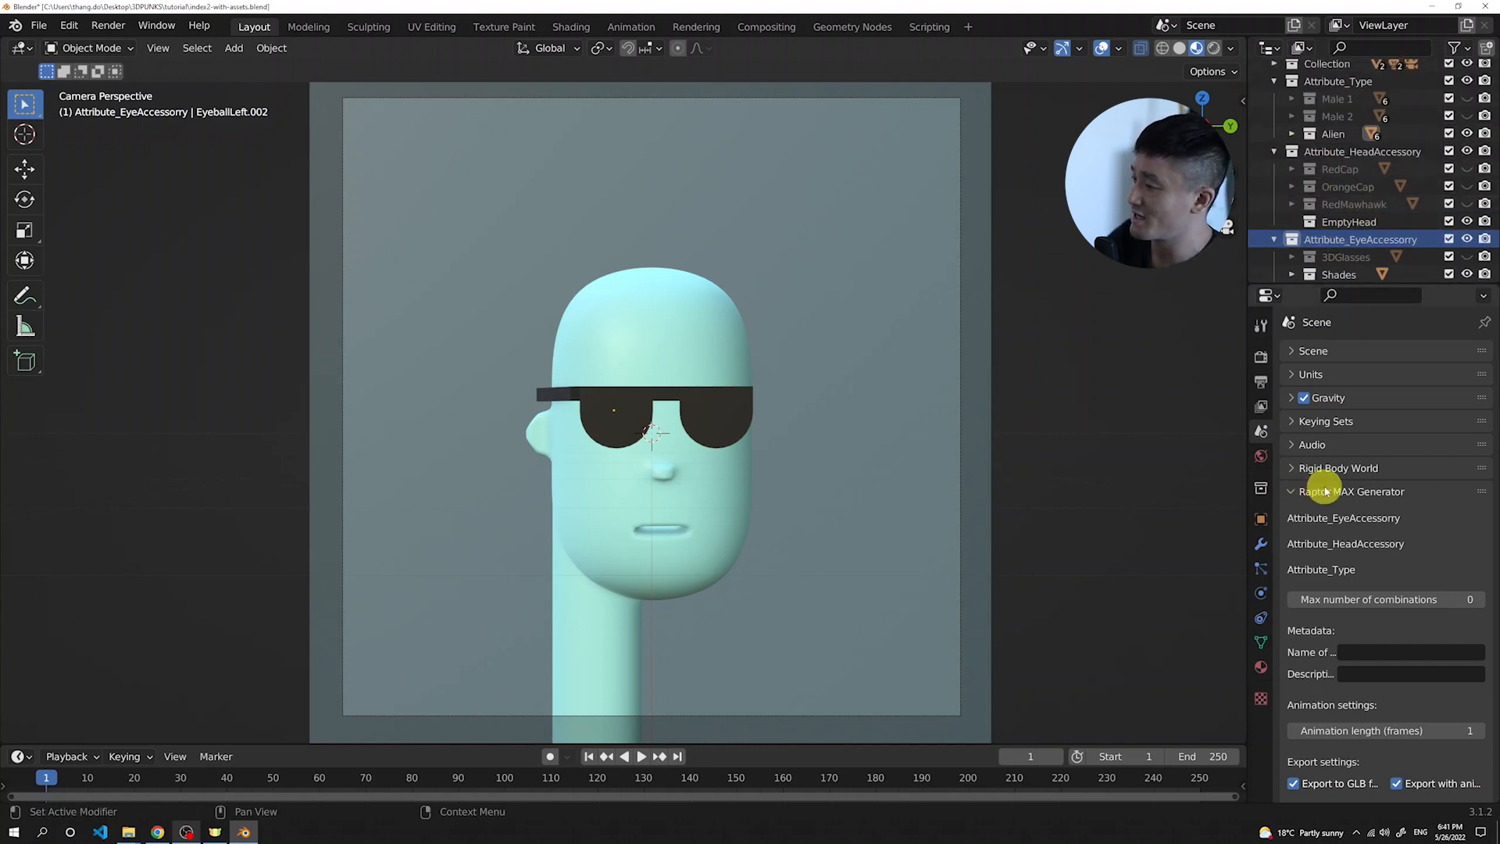
pyautogui.click(1469, 103)
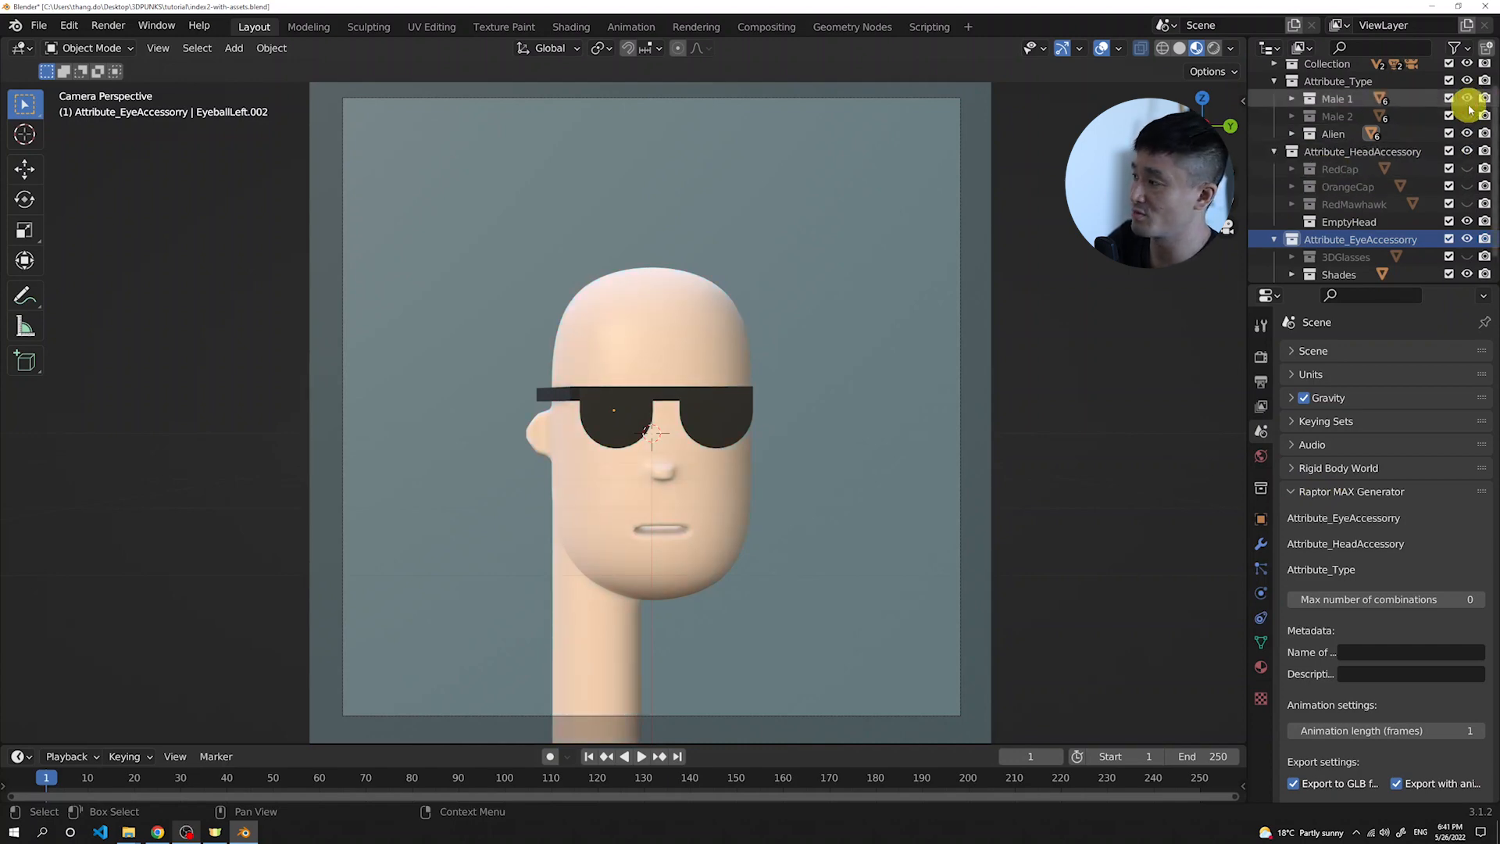
pyautogui.click(1467, 115)
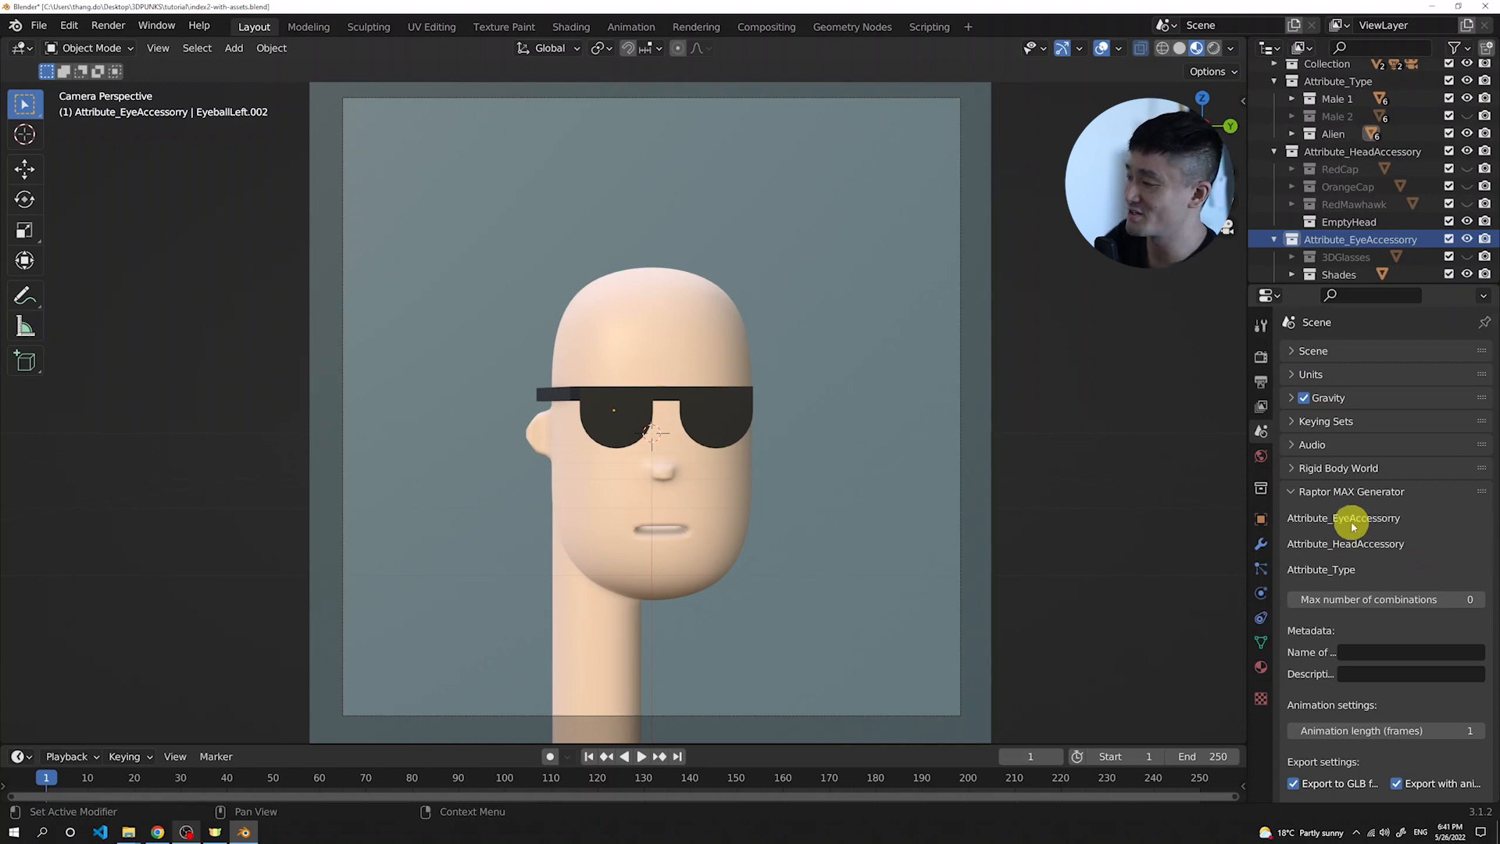
pyautogui.click(1466, 116)
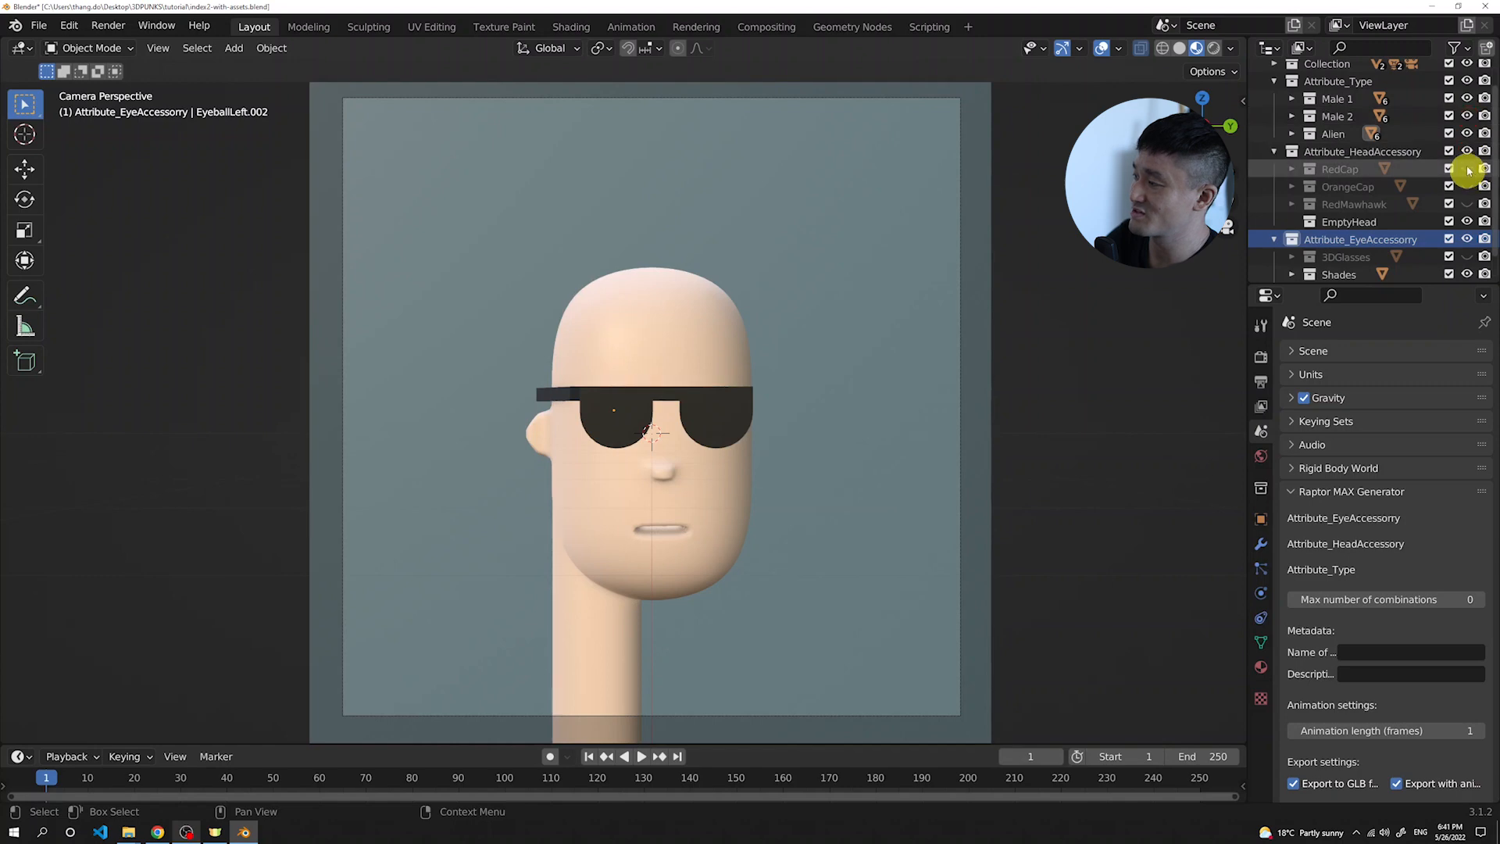
# Unhide the RedCap, OrangeCap and RedMawhawk head accessories and the 3DGlasses eye accessory
pyautogui.click(1466, 169)
pyautogui.click(1466, 187)
pyautogui.click(1466, 203)
pyautogui.scroll(-1, 1466, 209)
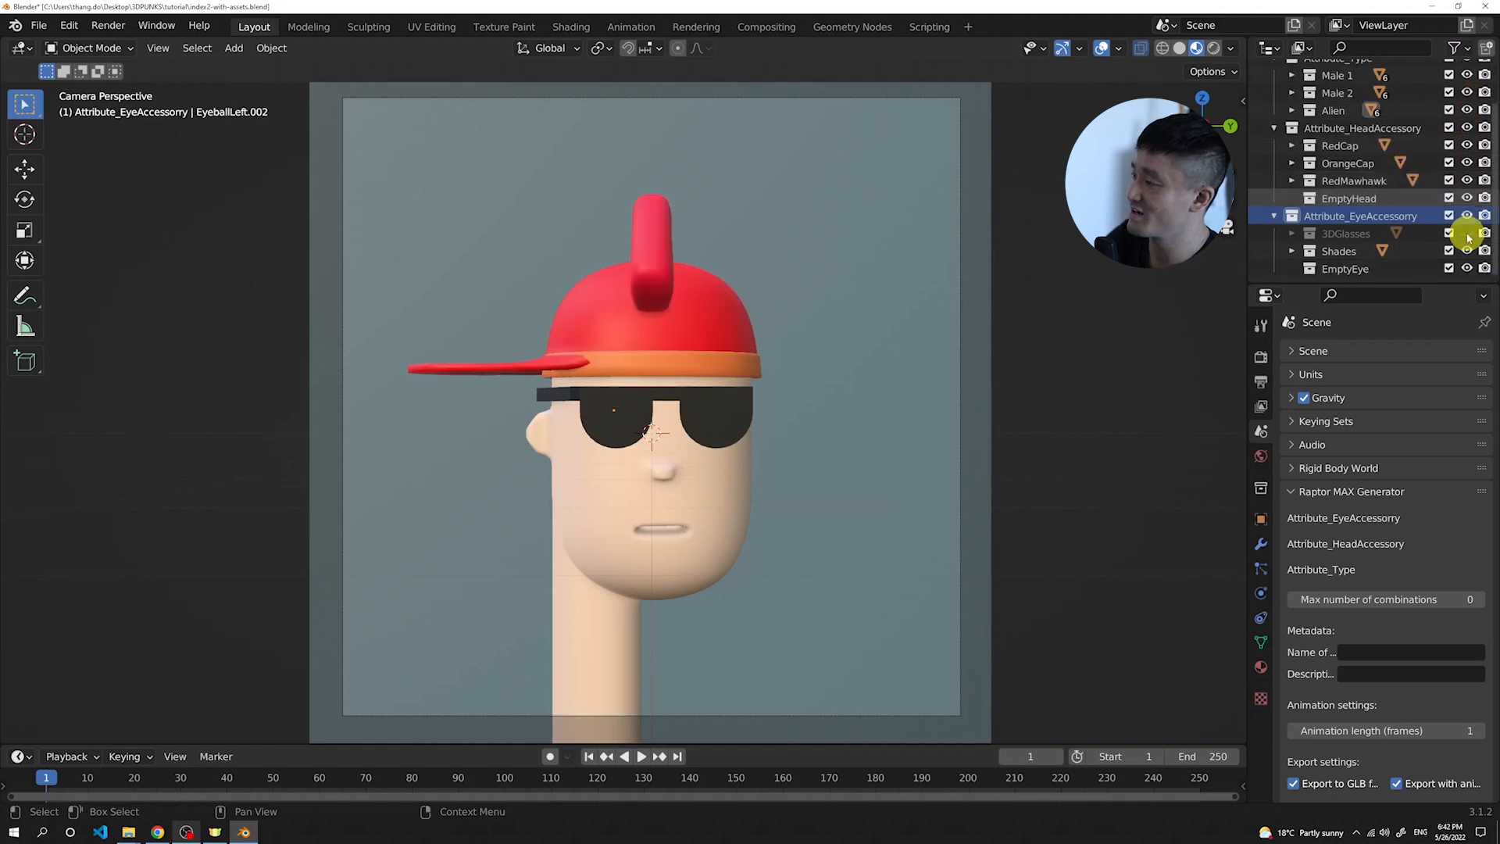
pyautogui.click(1466, 233)
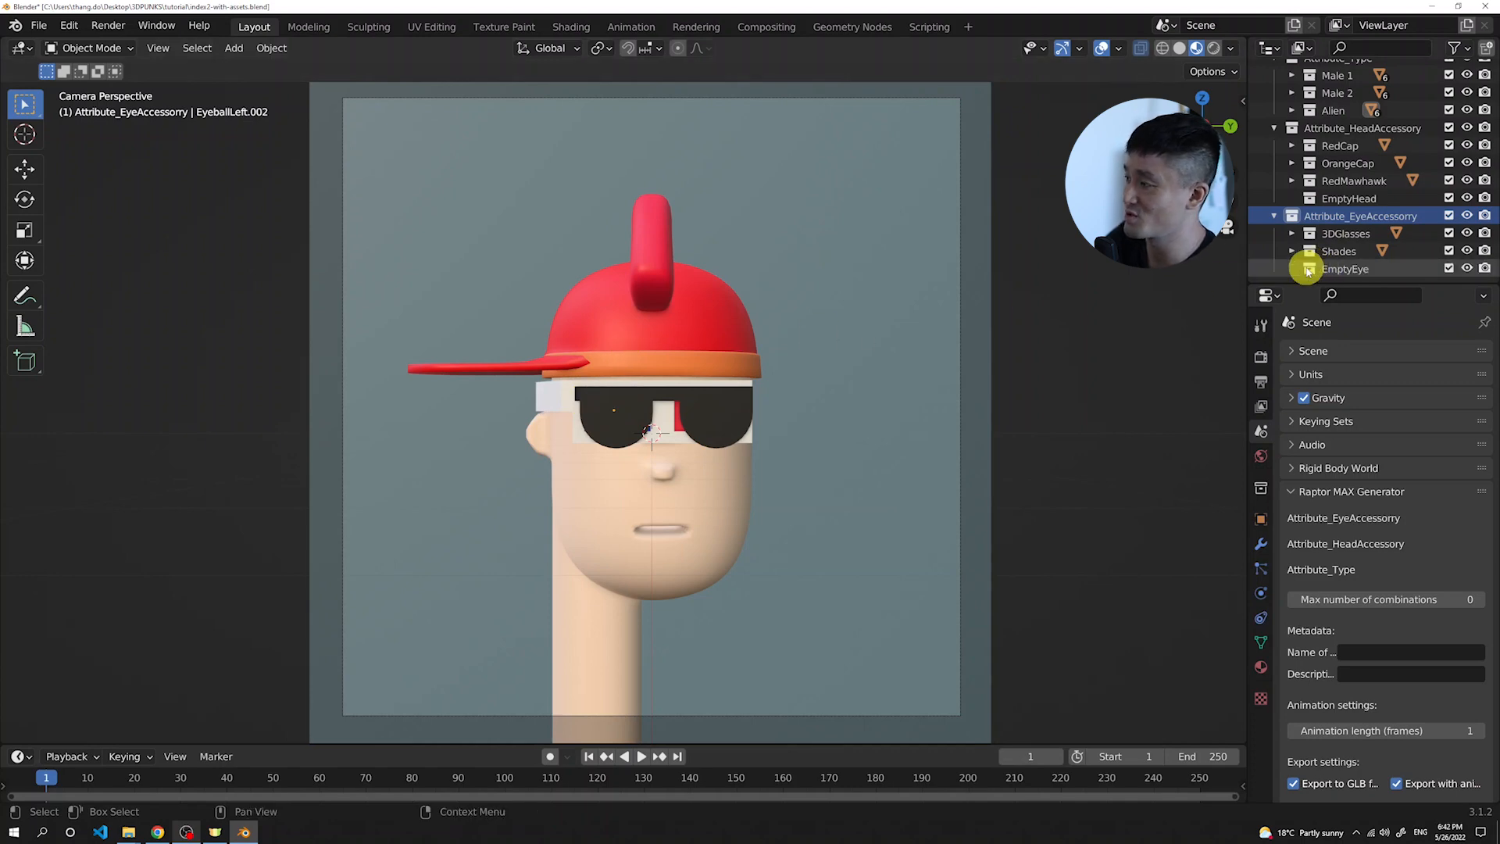
# Analyze the scene with the Raptor MAX Generator to list the attributes and their rarities
pyautogui.scroll(1, 741, 334)
pyautogui.scroll(-2, 738, 333)
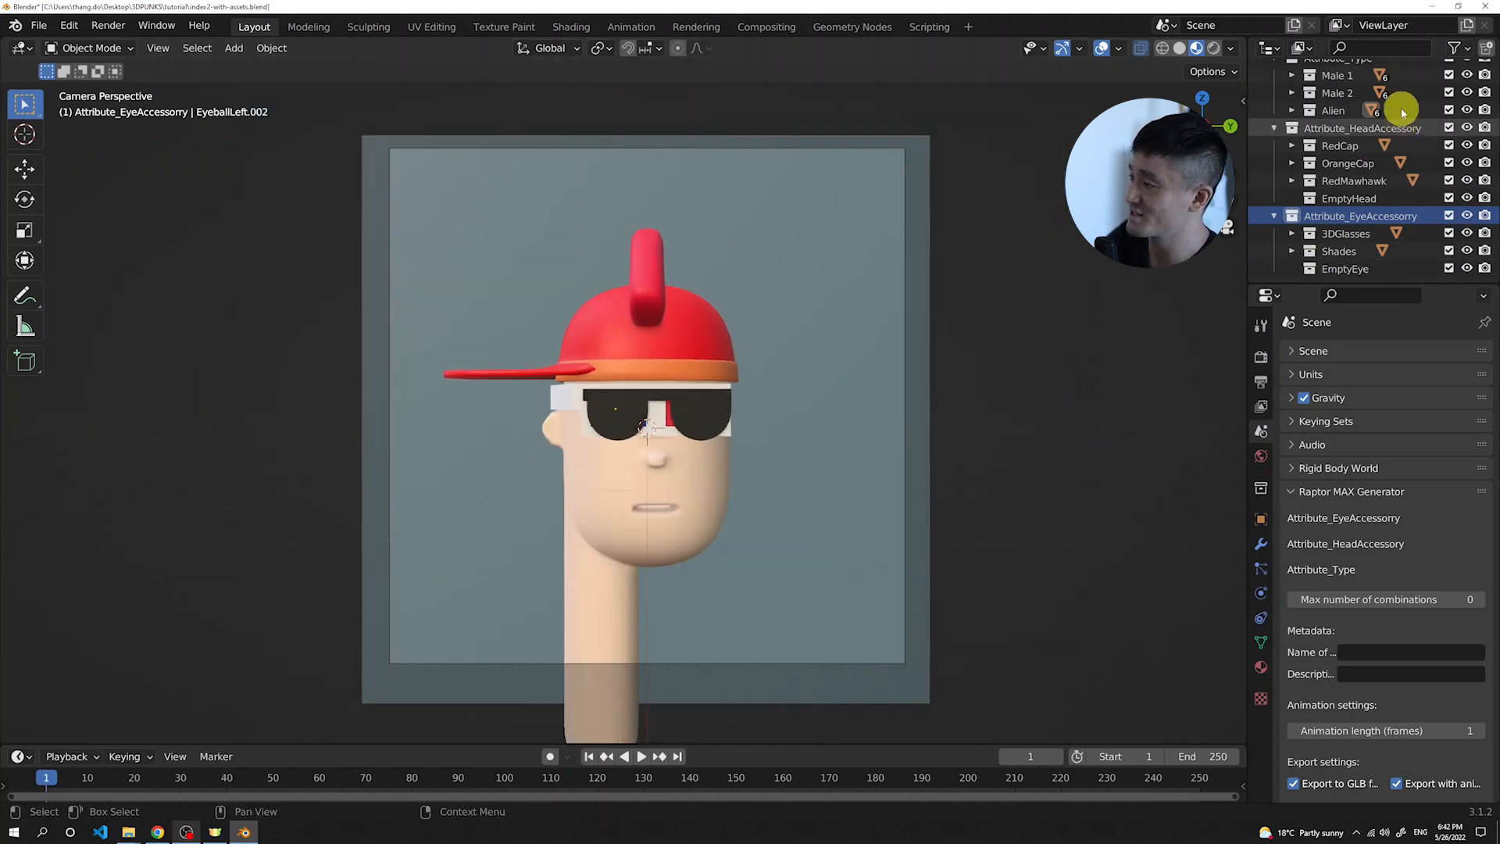
pyautogui.scroll(1, 1414, 86)
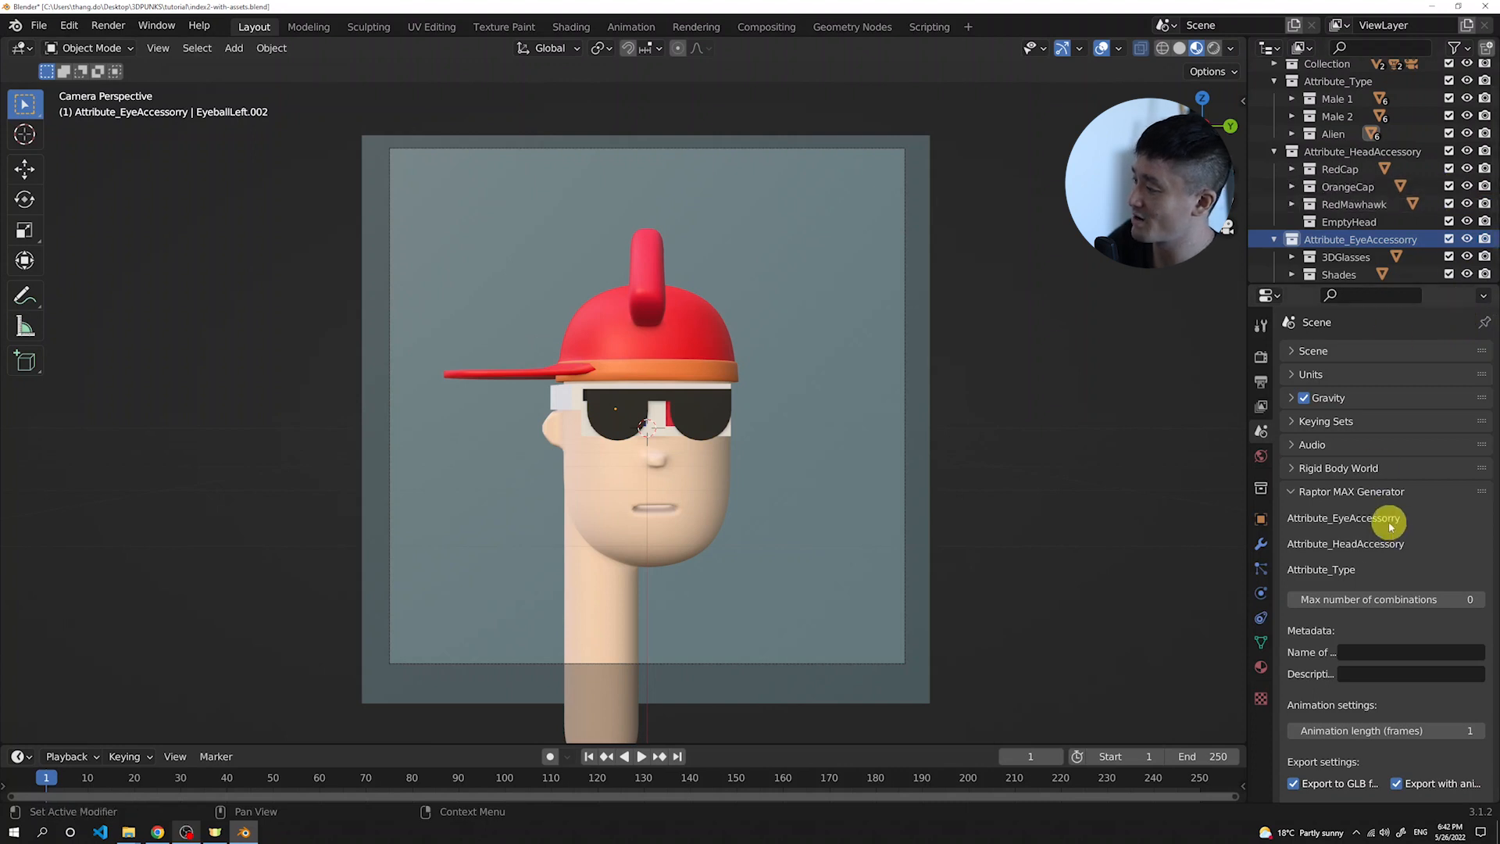
pyautogui.scroll(-2, 1383, 518)
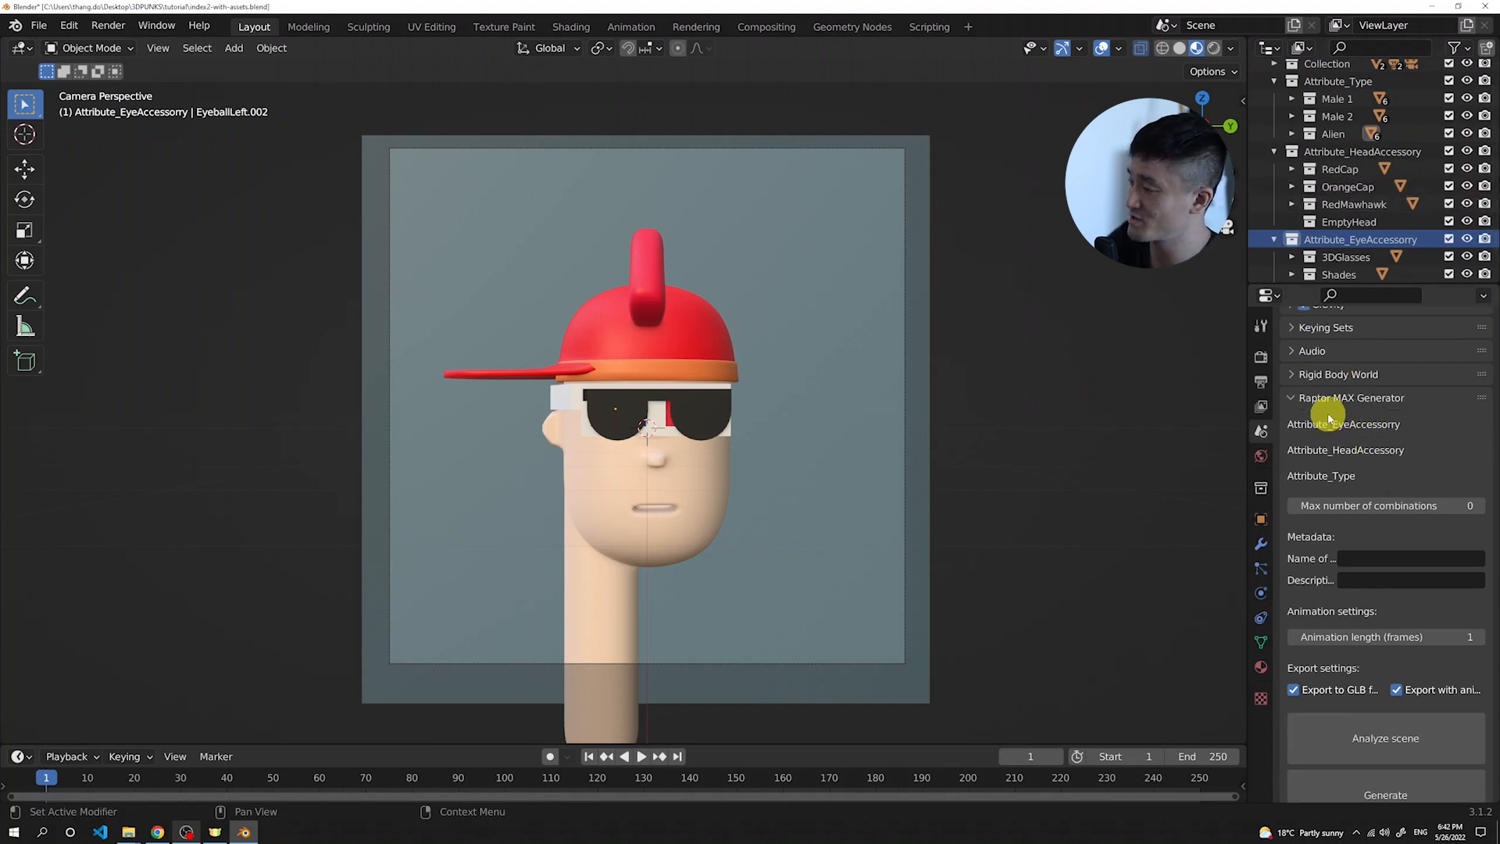
pyautogui.scroll(-2, 1329, 420)
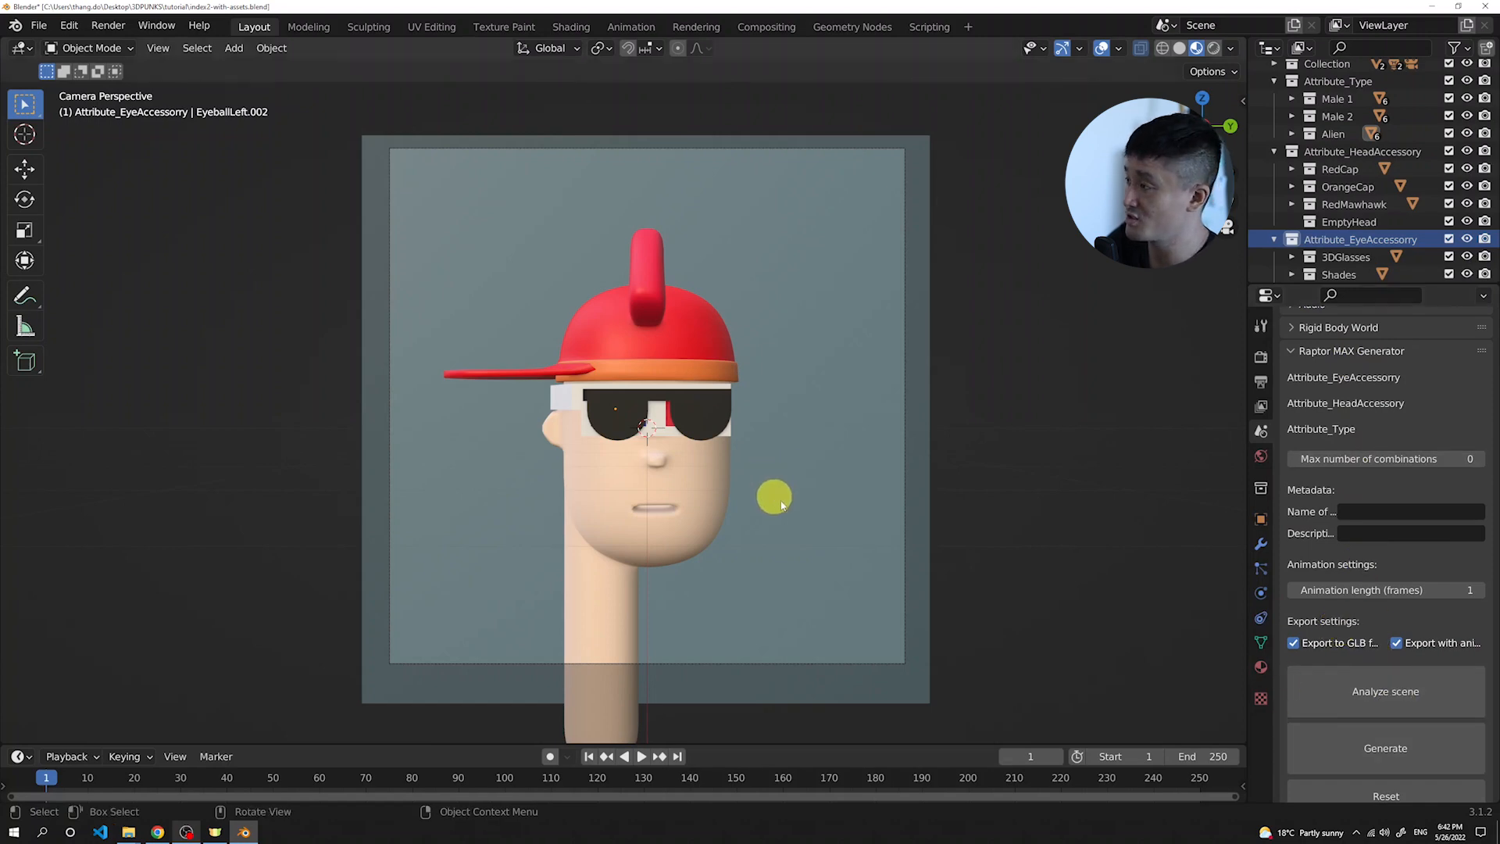
pyautogui.click(1385, 693)
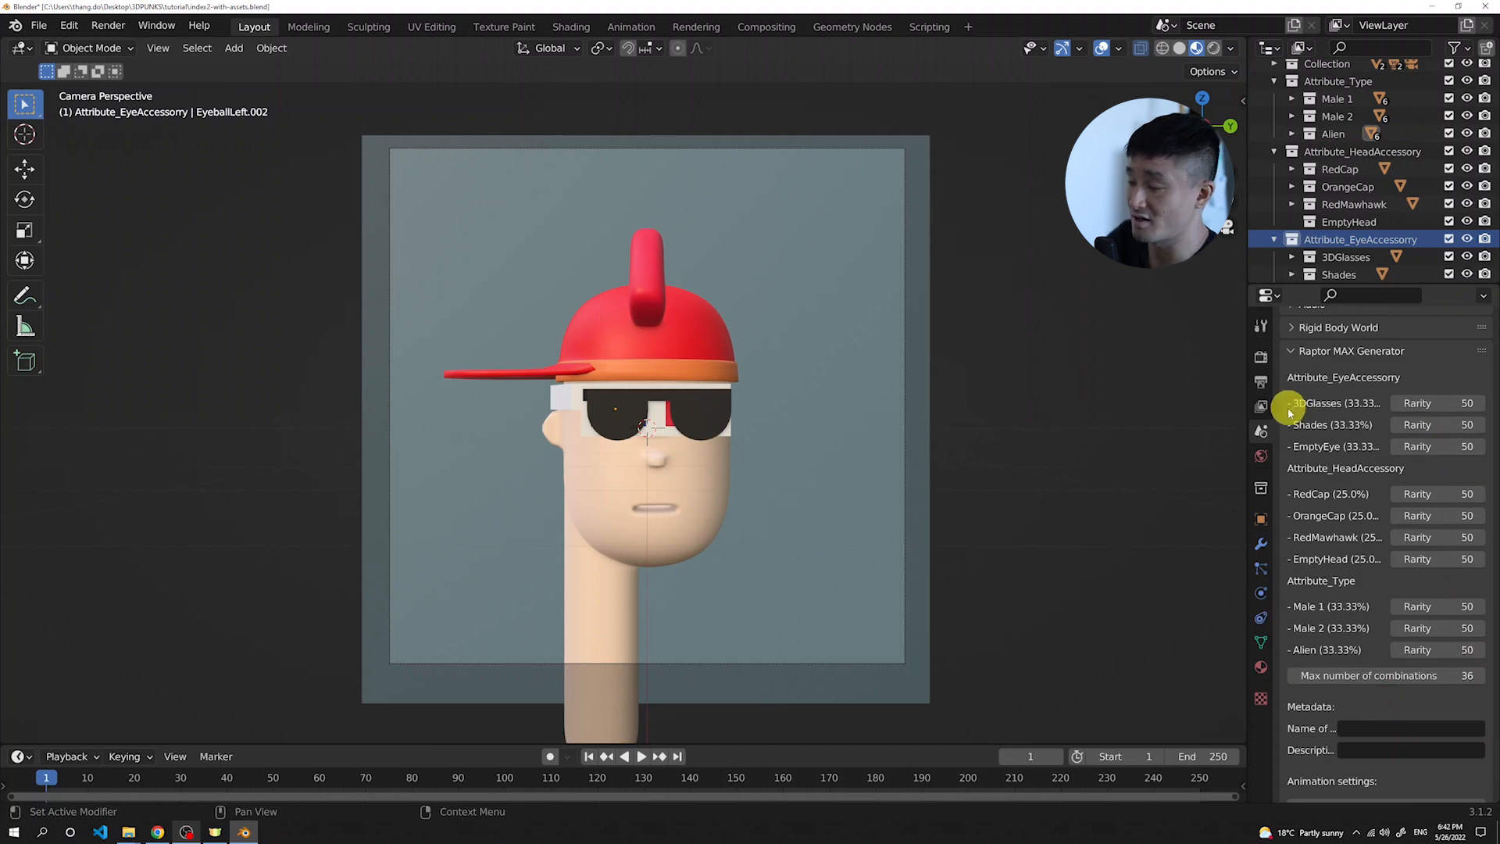
# Examine the generator's rarity values for each attribute, the maximum number of combinations, and the metadata, animation and export settings
pyautogui.scroll(-2, 1378, 616)
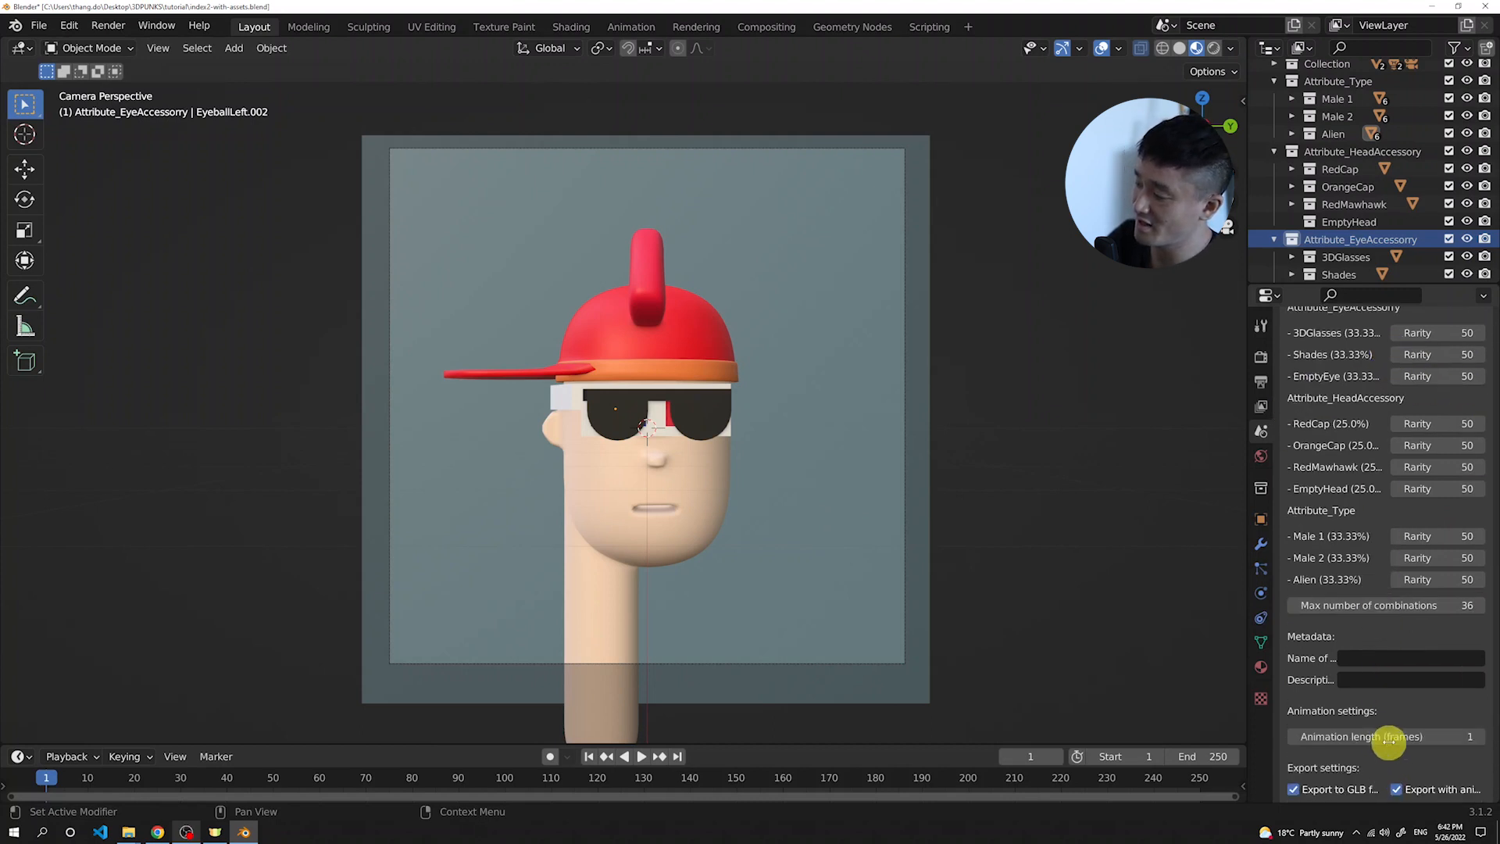
pyautogui.scroll(-2, 1388, 757)
pyautogui.scroll(3, 1388, 664)
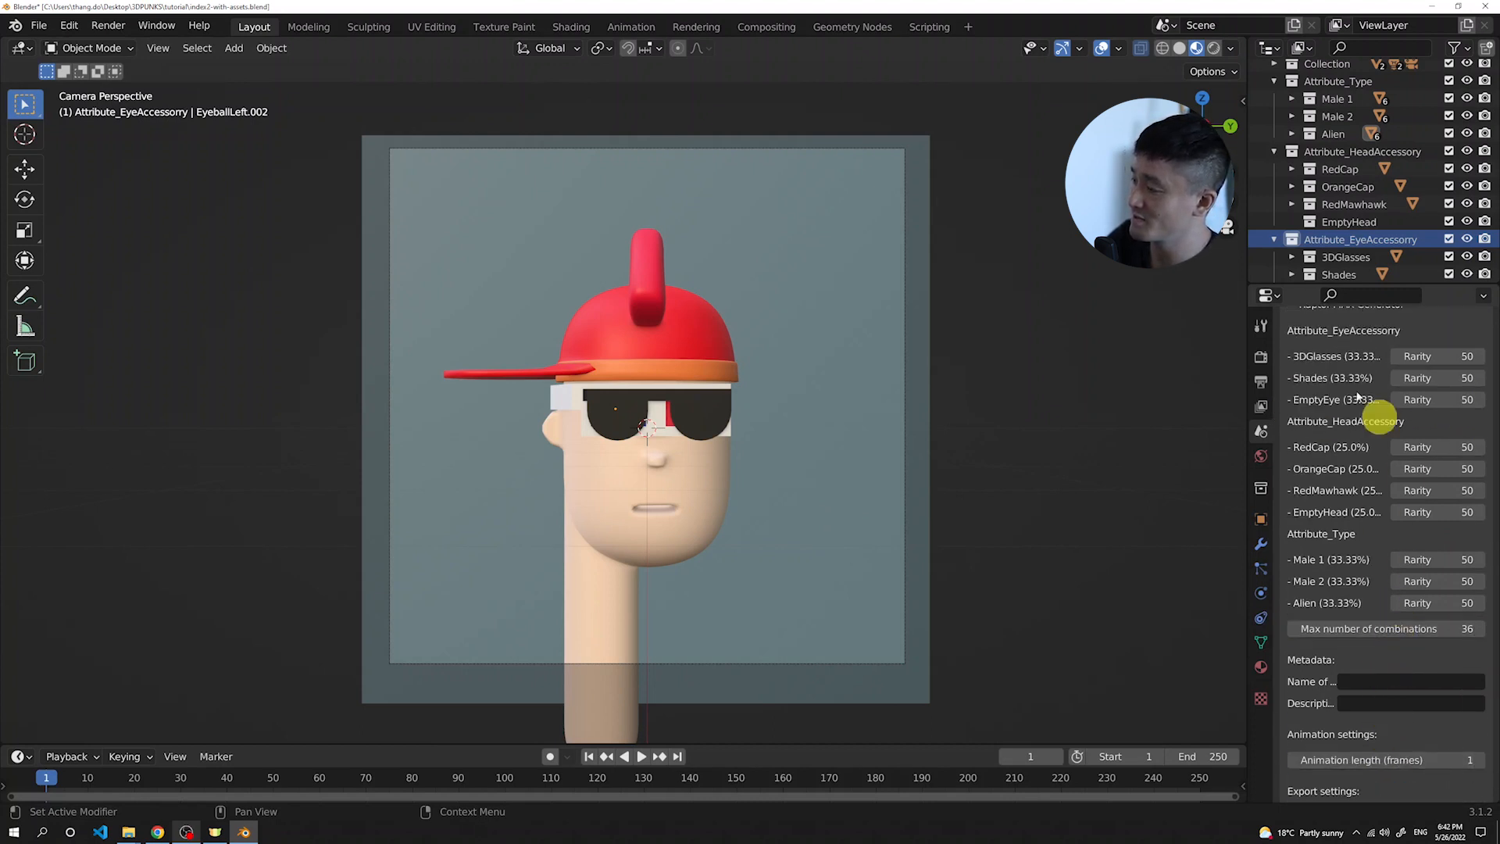
pyautogui.scroll(1, 1320, 391)
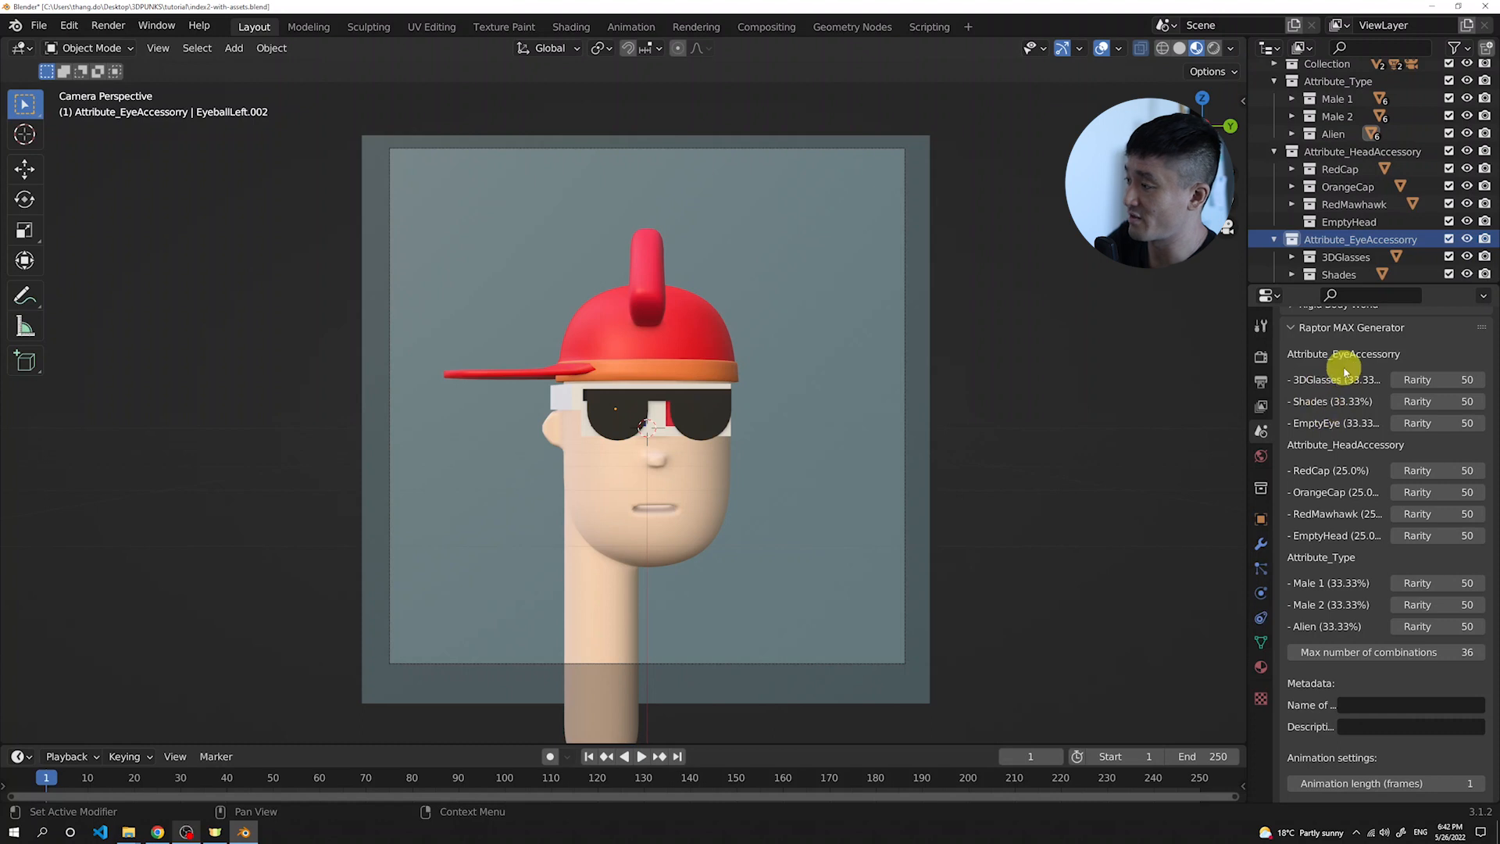
pyautogui.scroll(-1, 1339, 234)
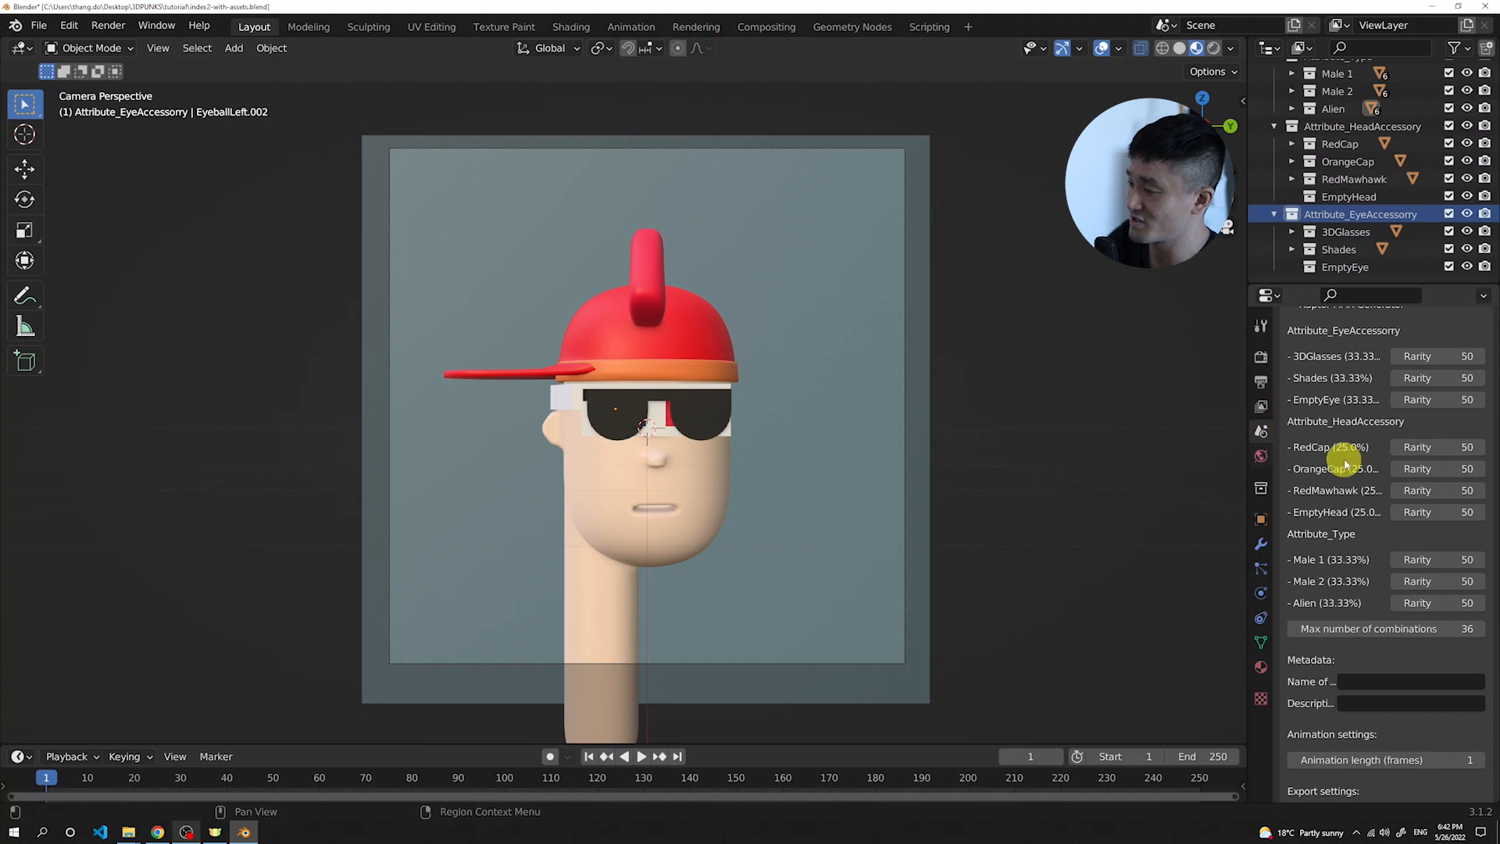
pyautogui.scroll(-2, 1339, 465)
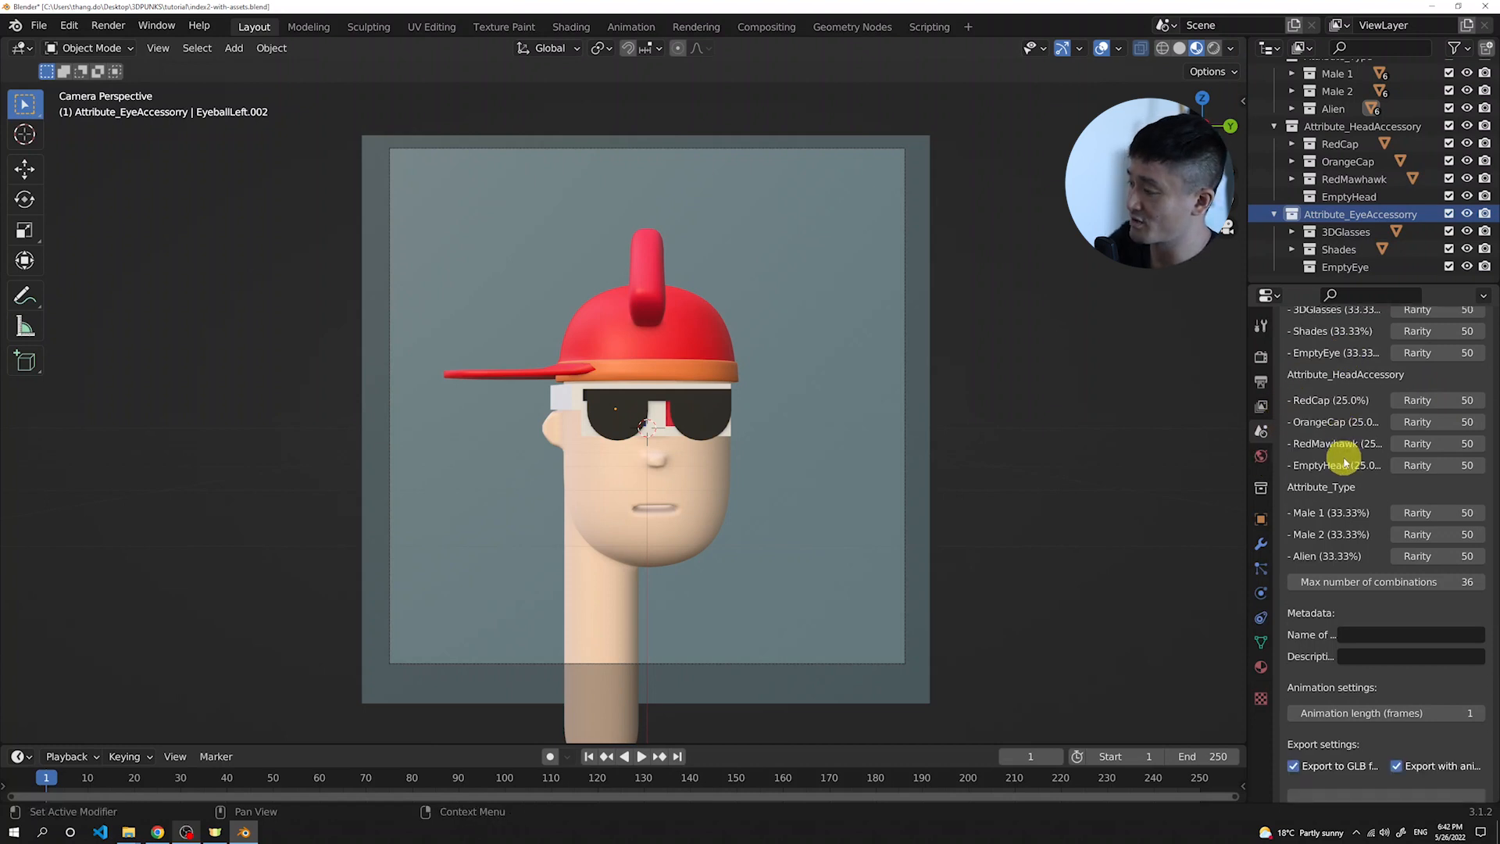
pyautogui.scroll(-2, 1344, 461)
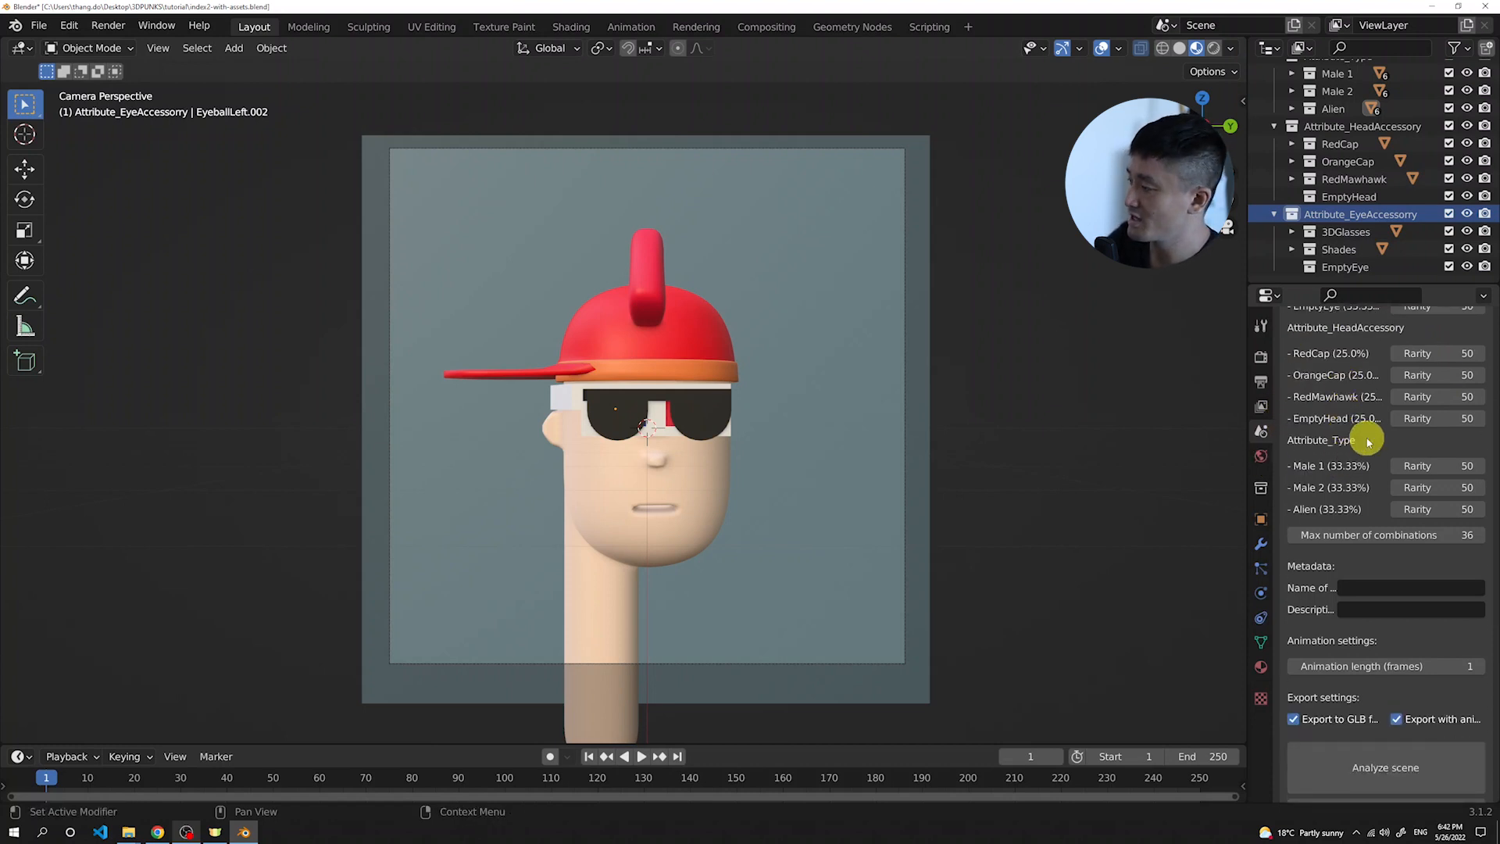
# Review the generator's attribute rarities and maximum number of combinations, continuing down to the metadata fields and generation controls
pyautogui.scroll(2, 1362, 472)
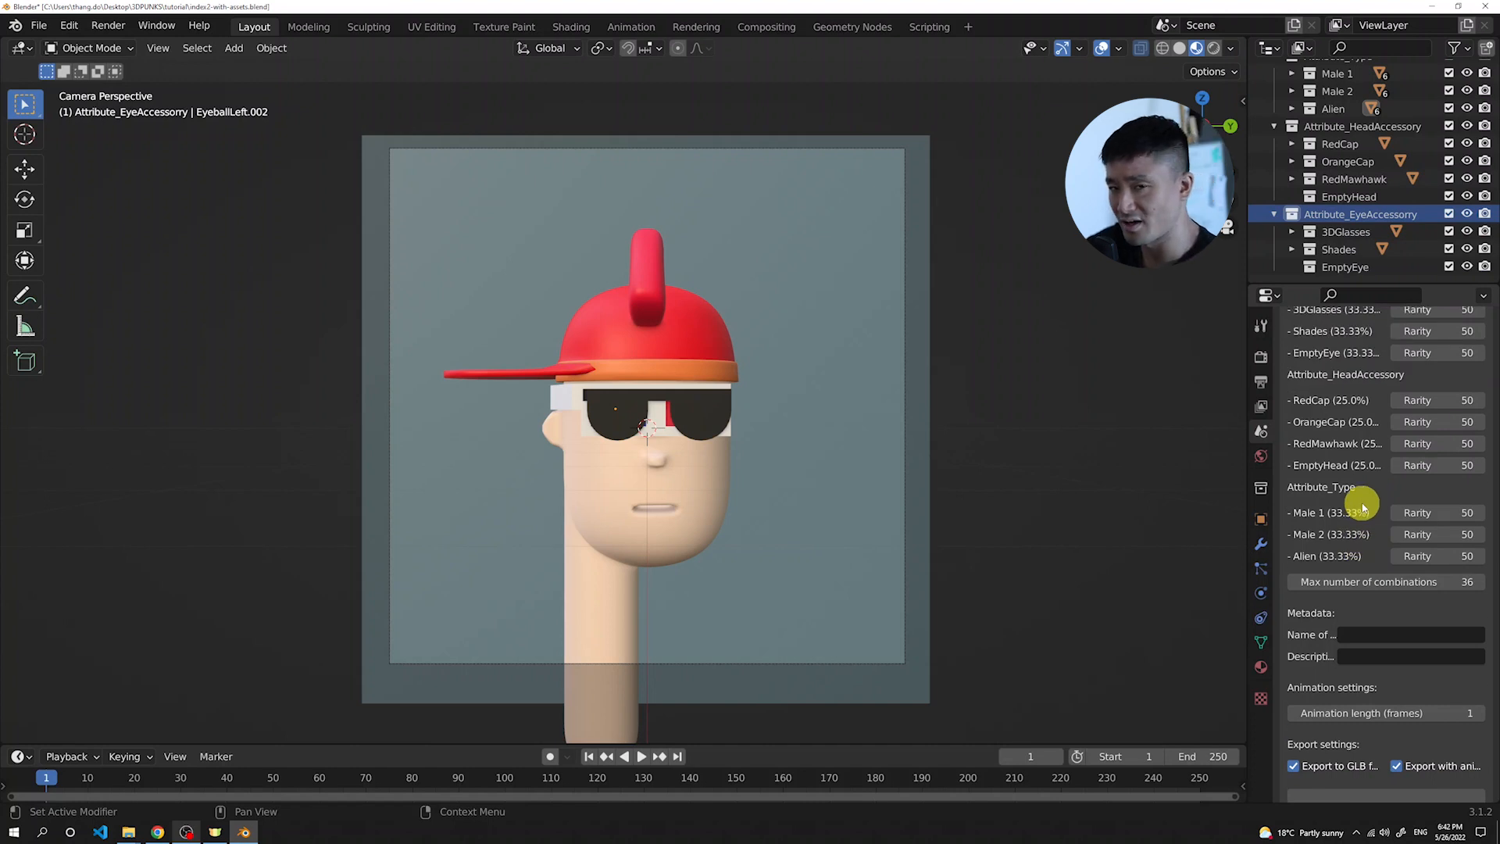
pyautogui.scroll(2, 1363, 504)
pyautogui.scroll(-2, 1350, 465)
pyautogui.scroll(-1, 1406, 592)
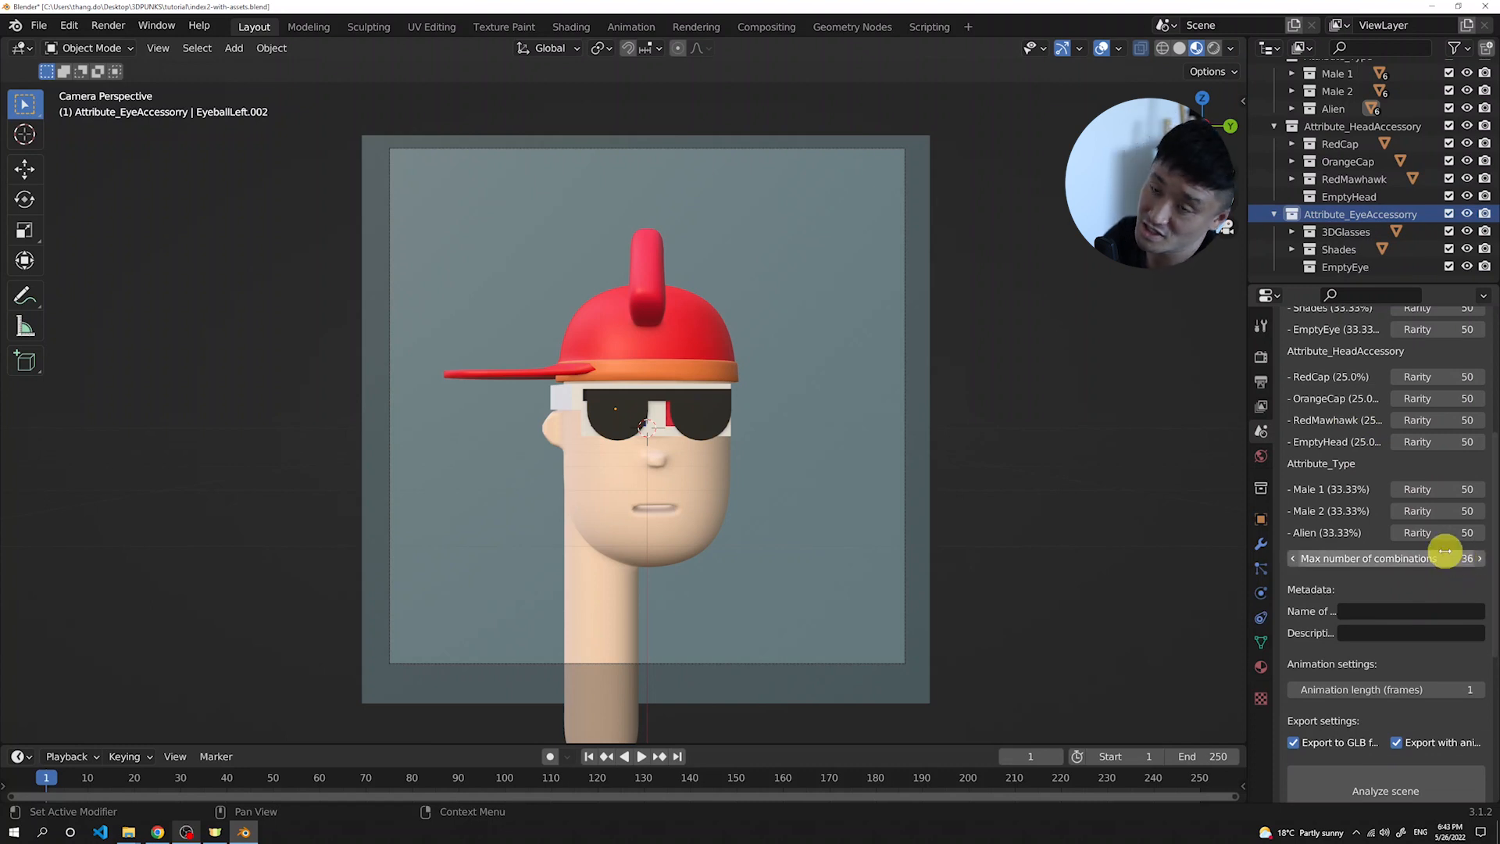
pyautogui.scroll(-2, 1433, 555)
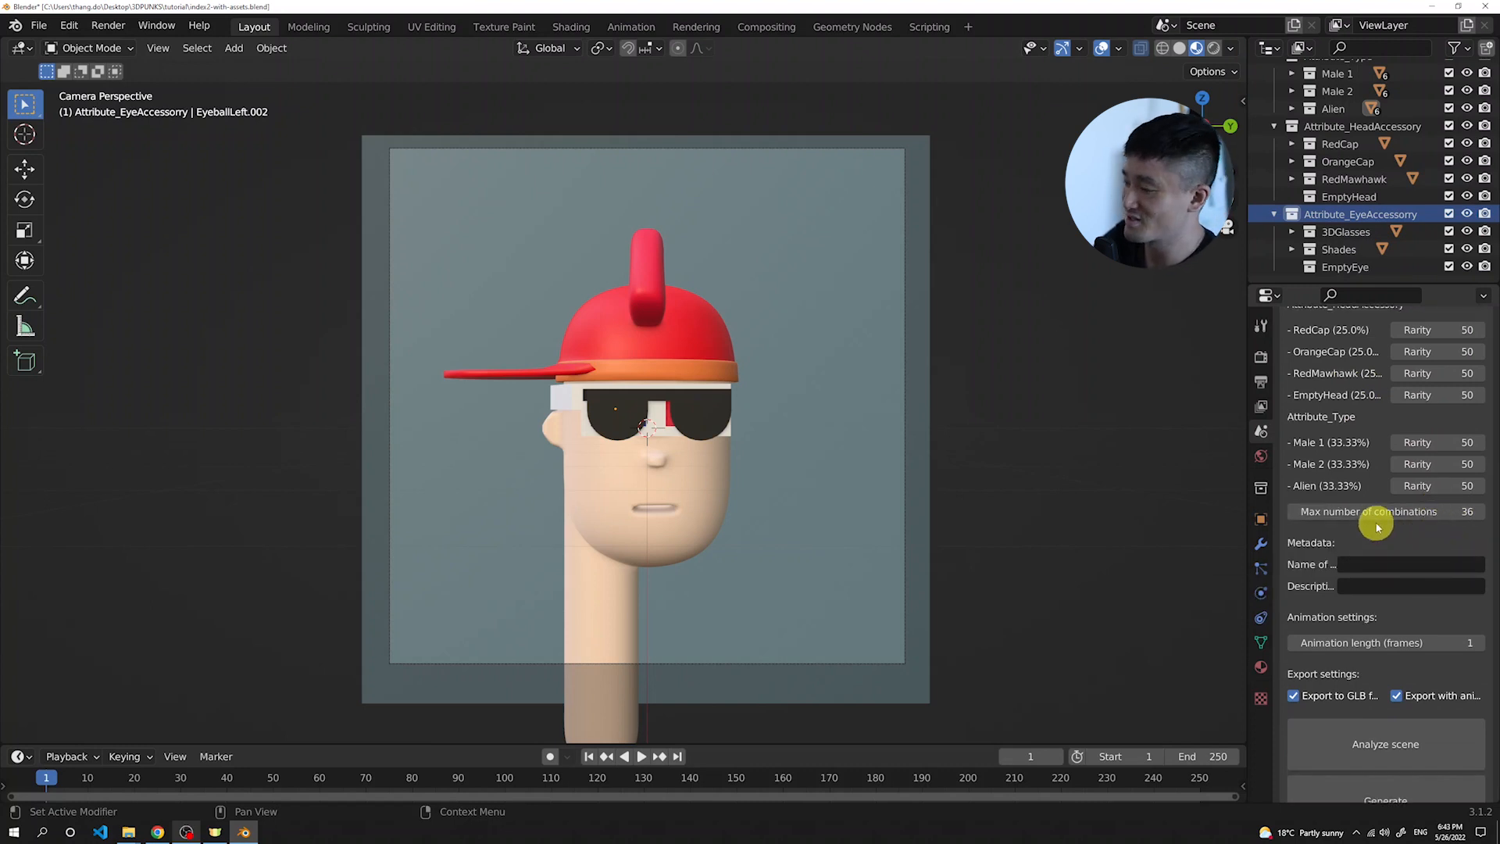
pyautogui.scroll(-1, 1377, 527)
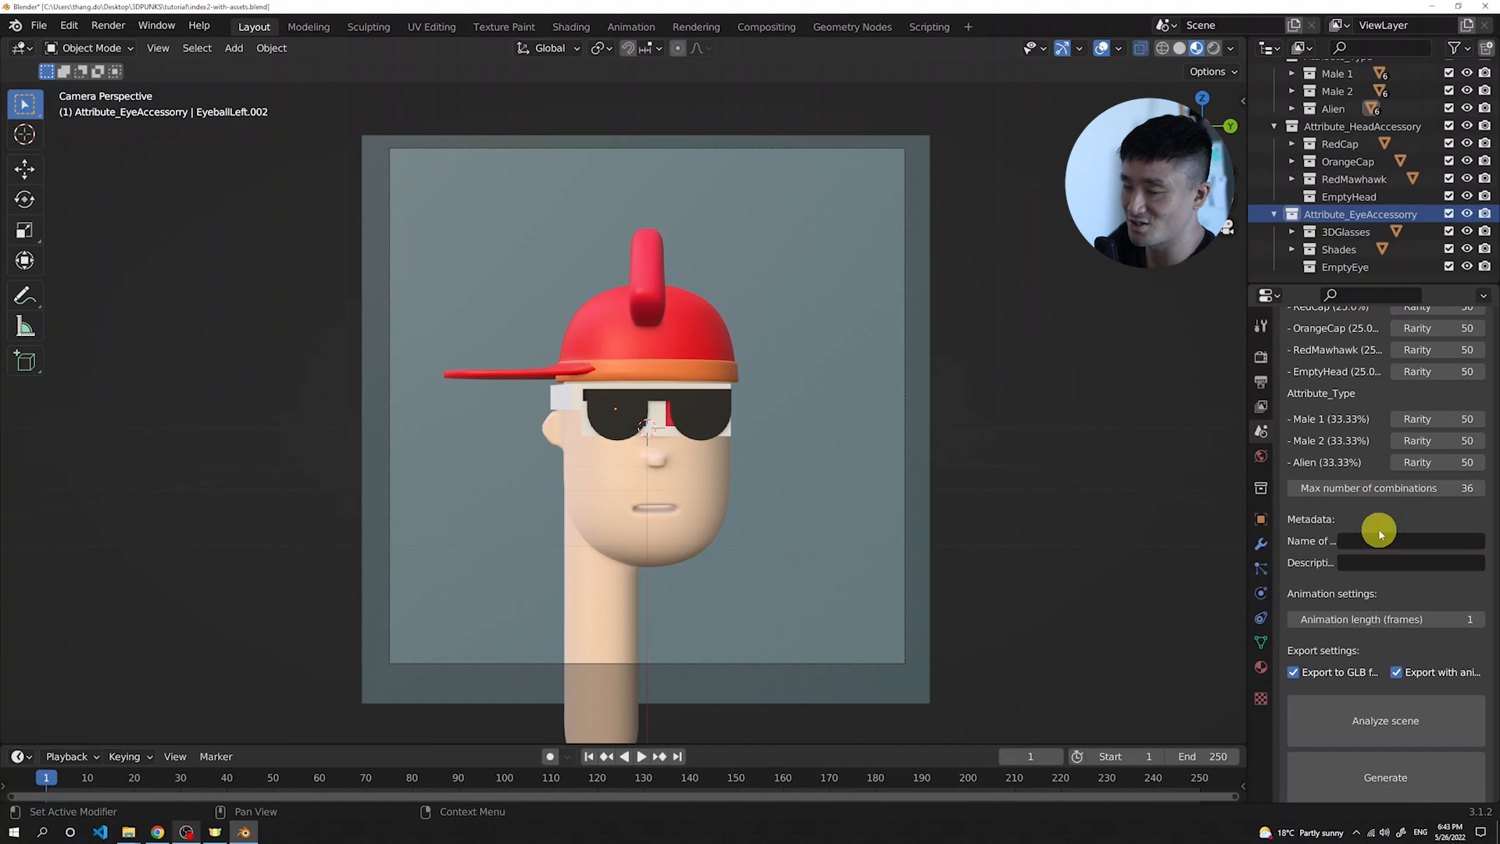
pyautogui.scroll(2, 1378, 528)
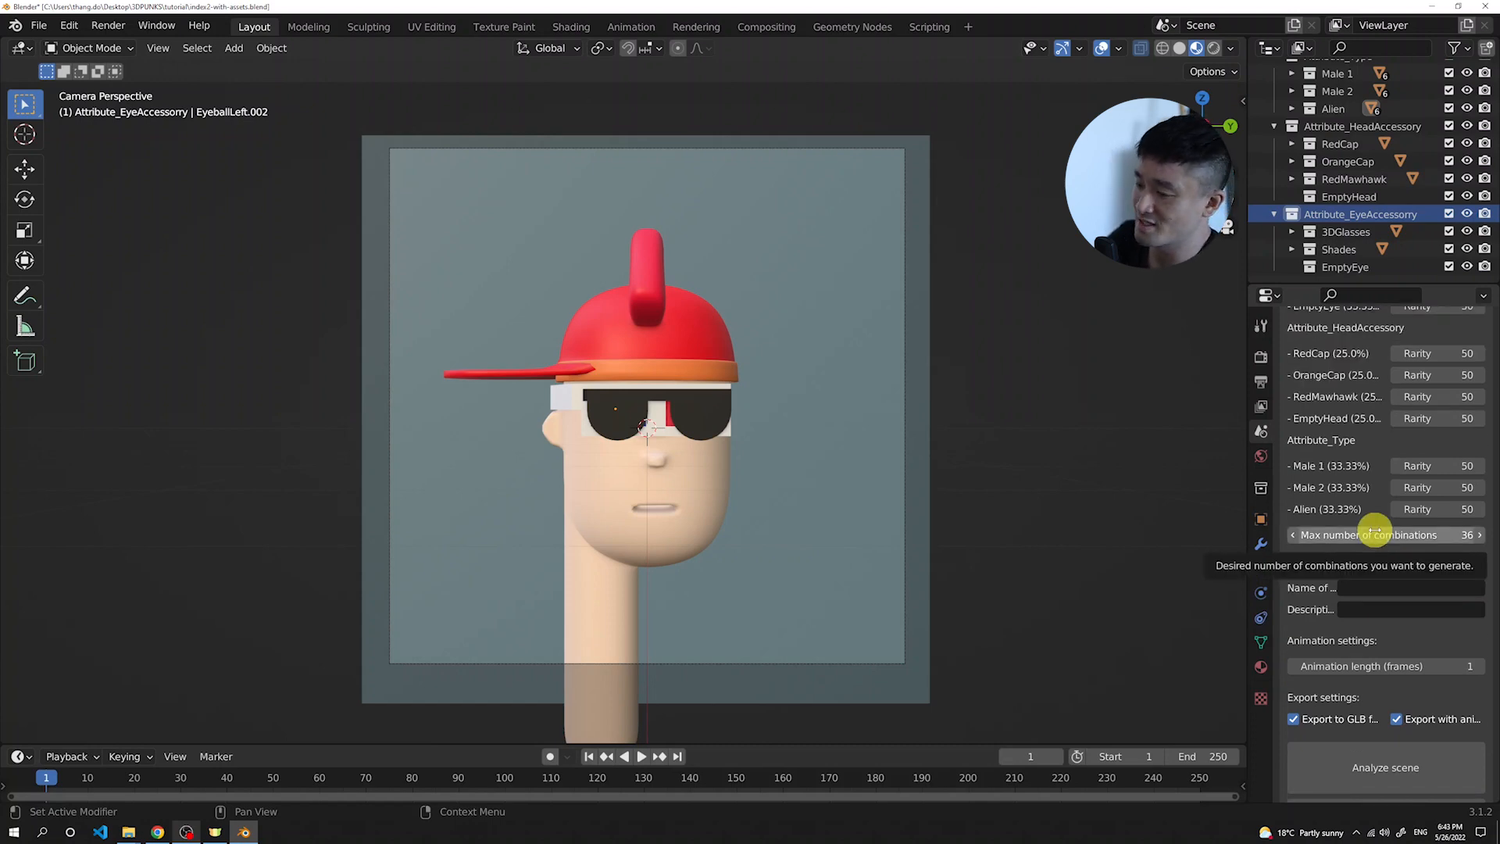
pyautogui.scroll(-1, 1366, 559)
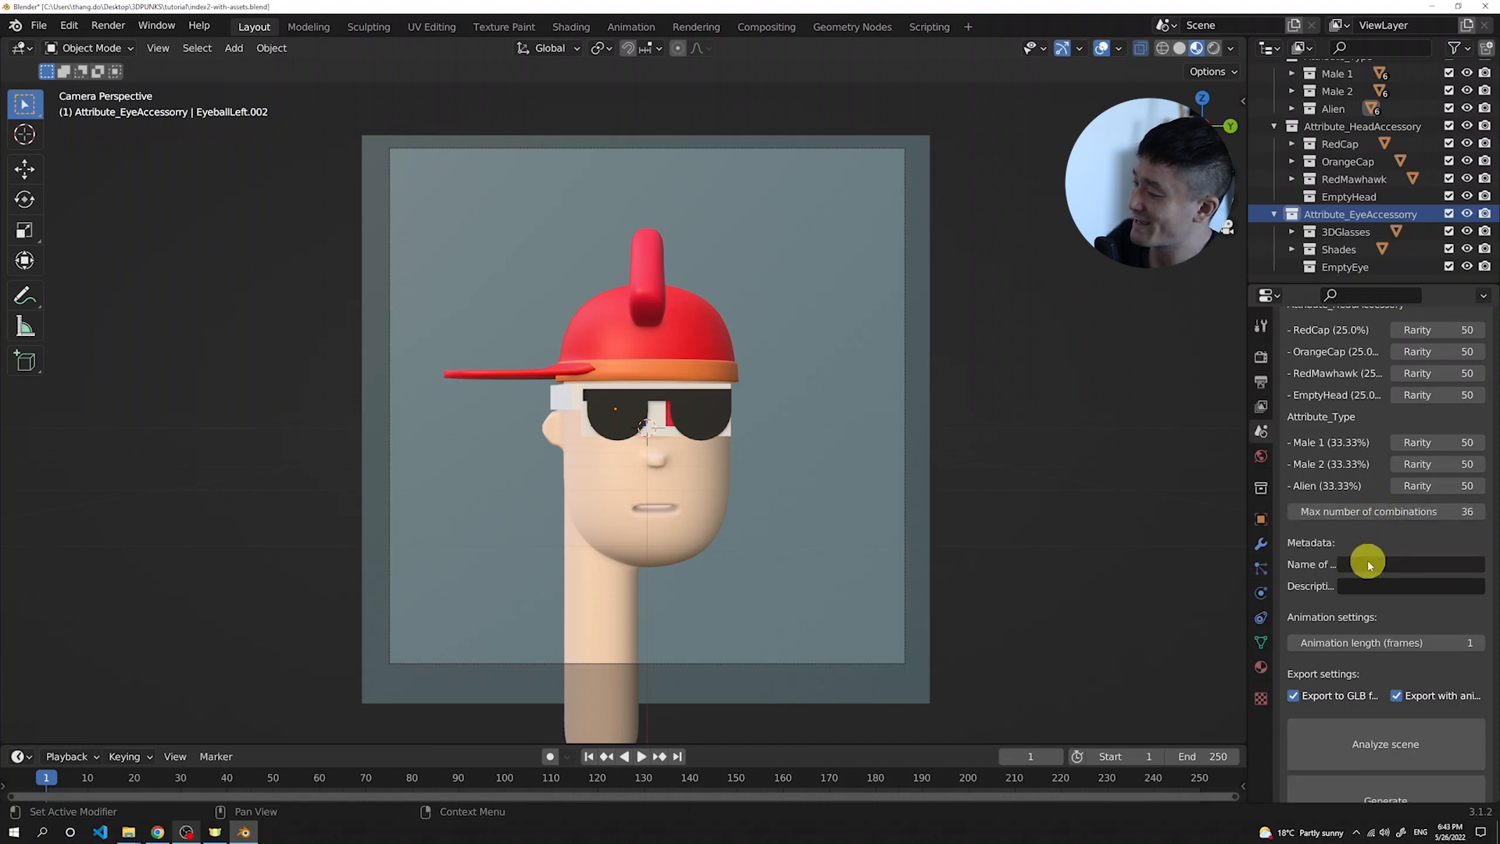
pyautogui.scroll(-2, 1317, 551)
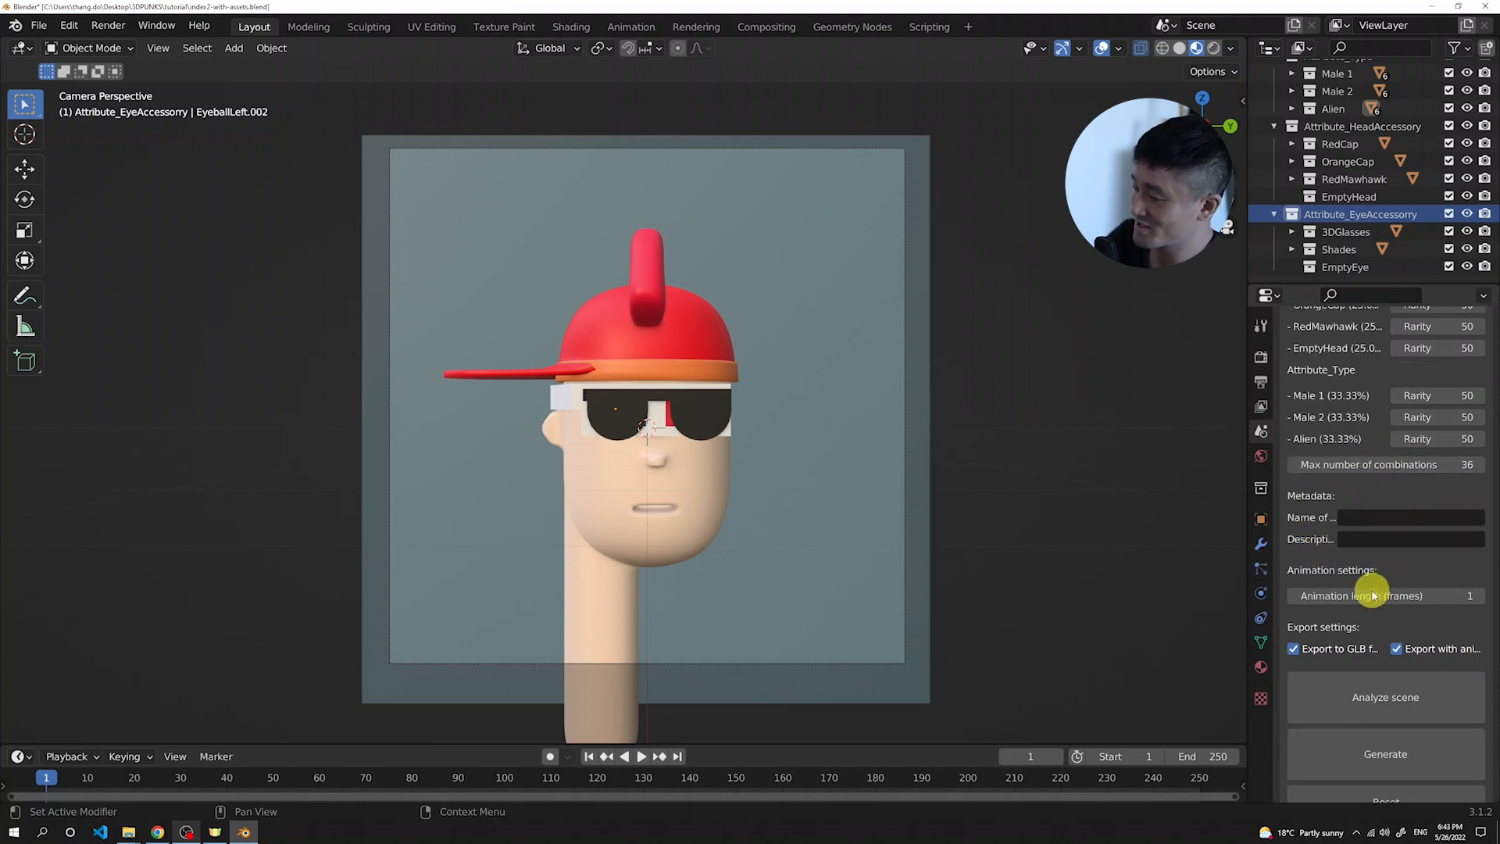
pyautogui.scroll(-1, 1366, 574)
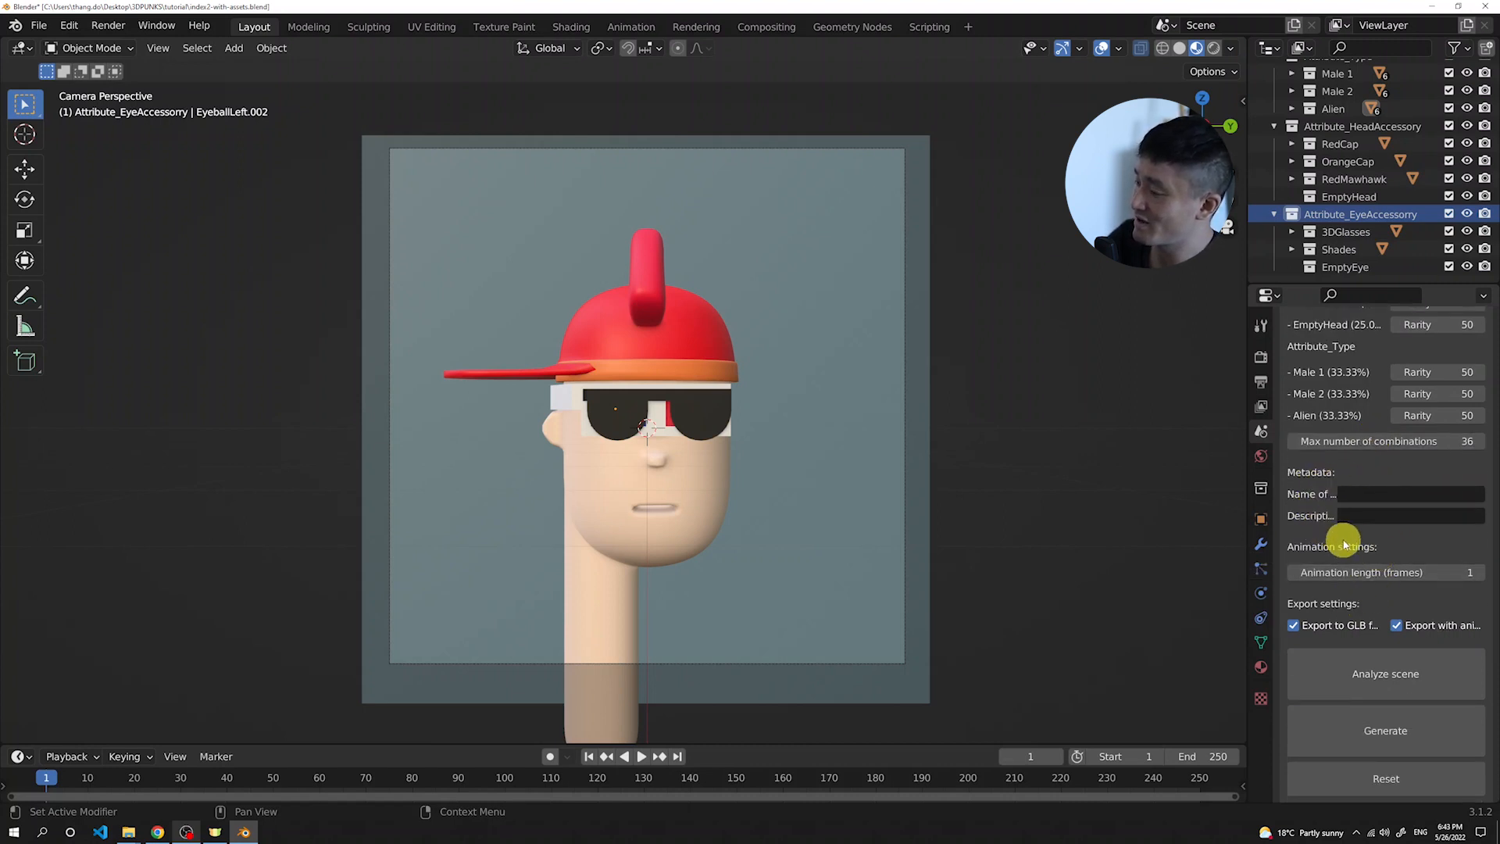
pyautogui.scroll(-2, 1312, 531)
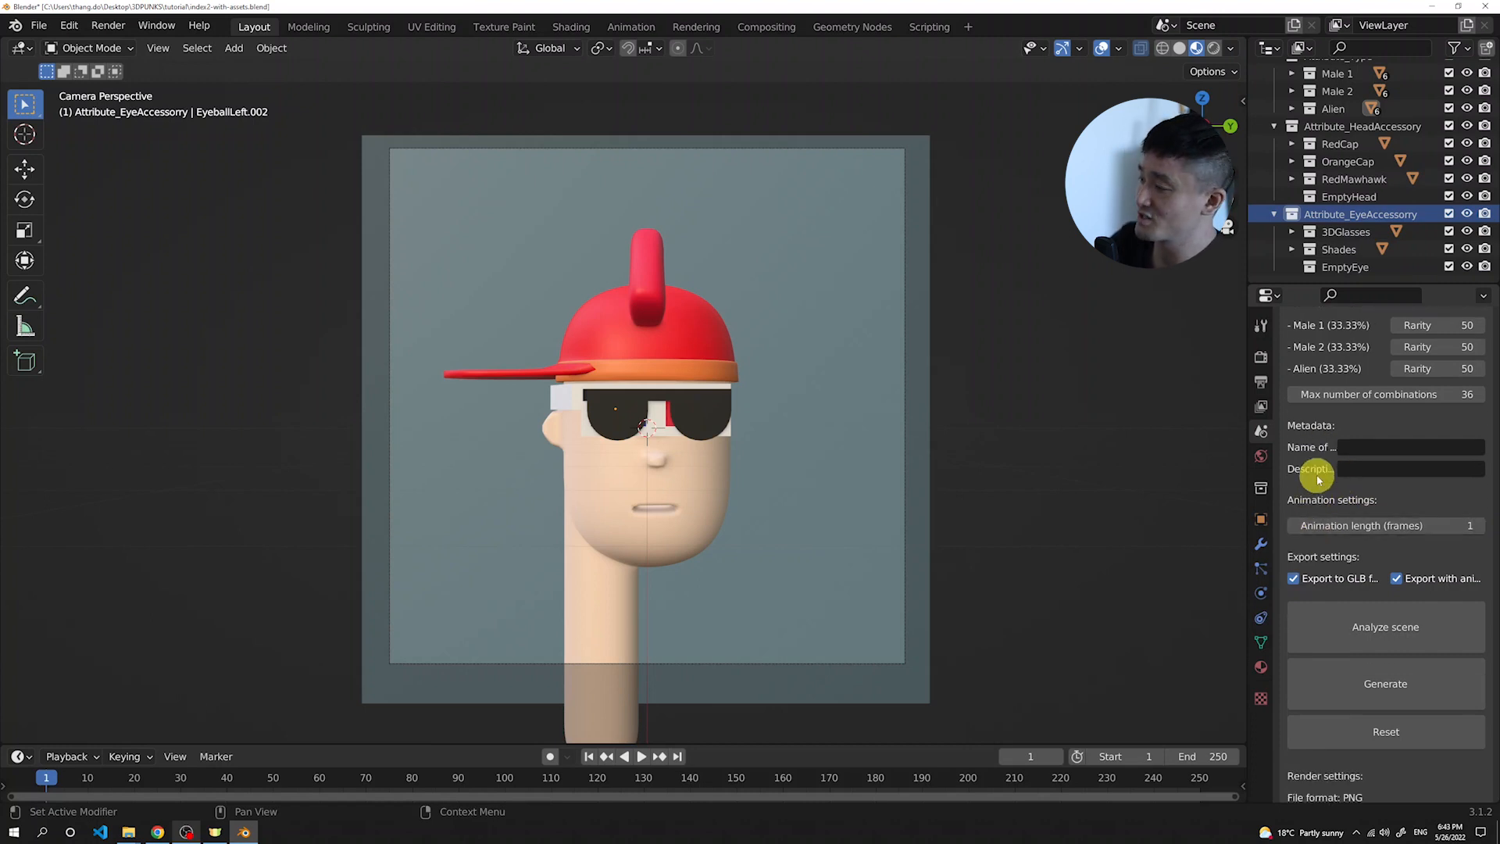
# Enter "My Lovely Punks" as the metadata name and copy that text
pyautogui.click(1361, 446)
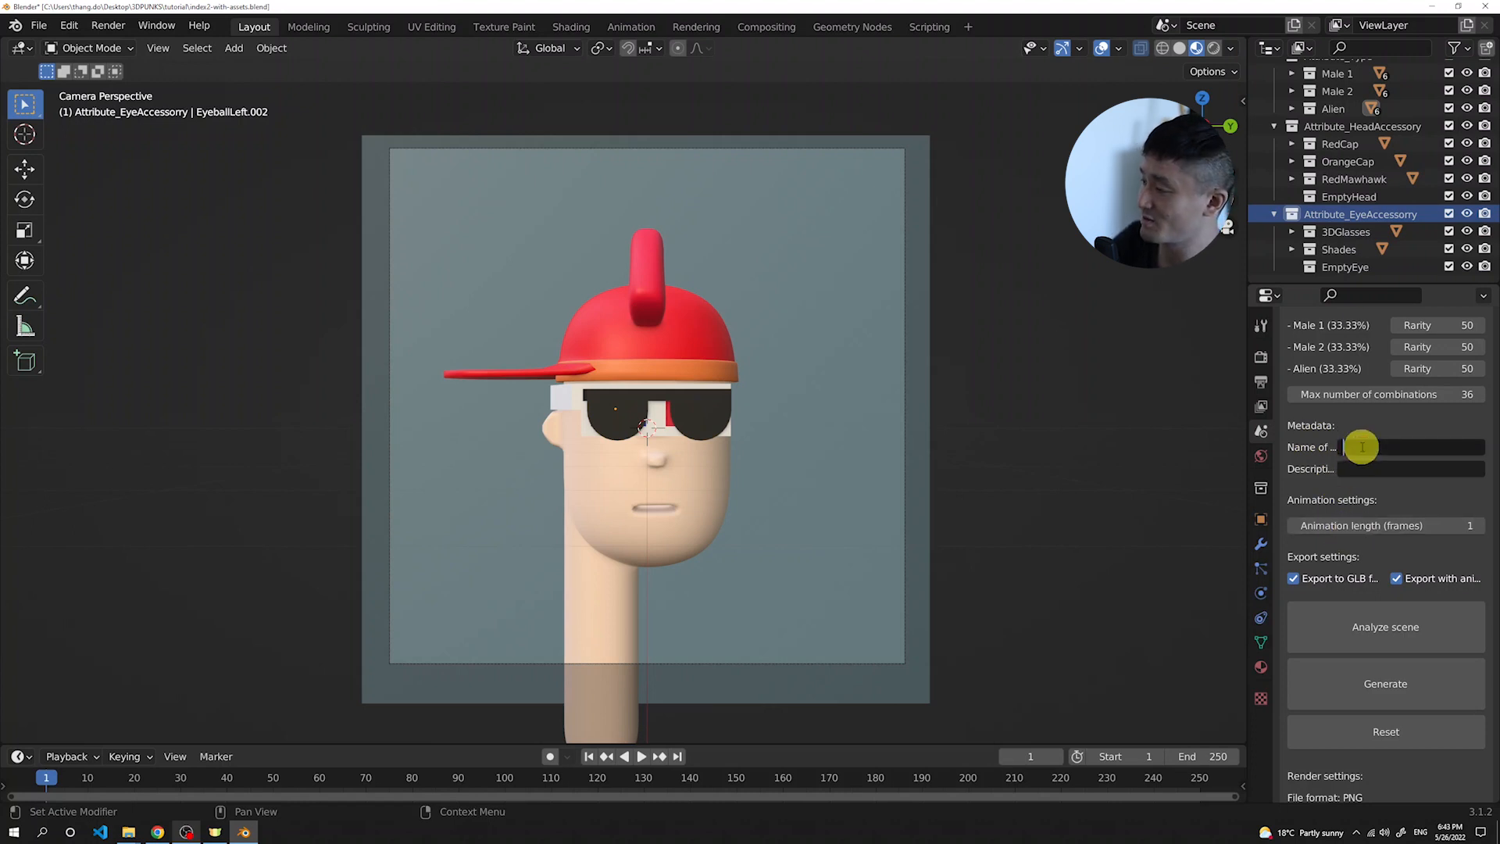
pyautogui.write('My Lovely Punks')
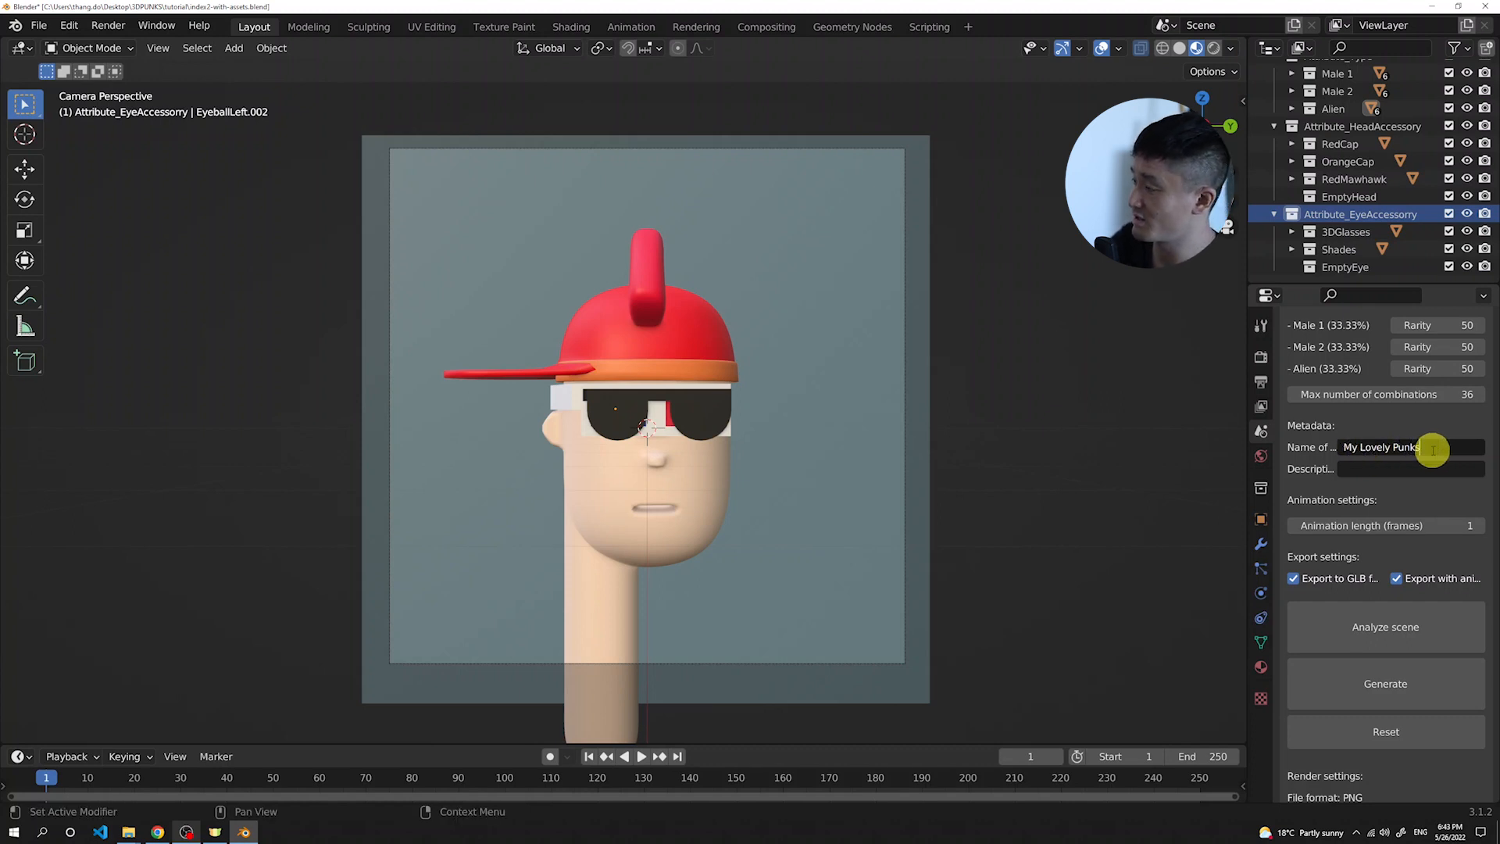
pyautogui.moveTo(1432, 449); pyautogui.dragTo(1263, 450)
pyautogui.hotkey('ctrl', 'c')
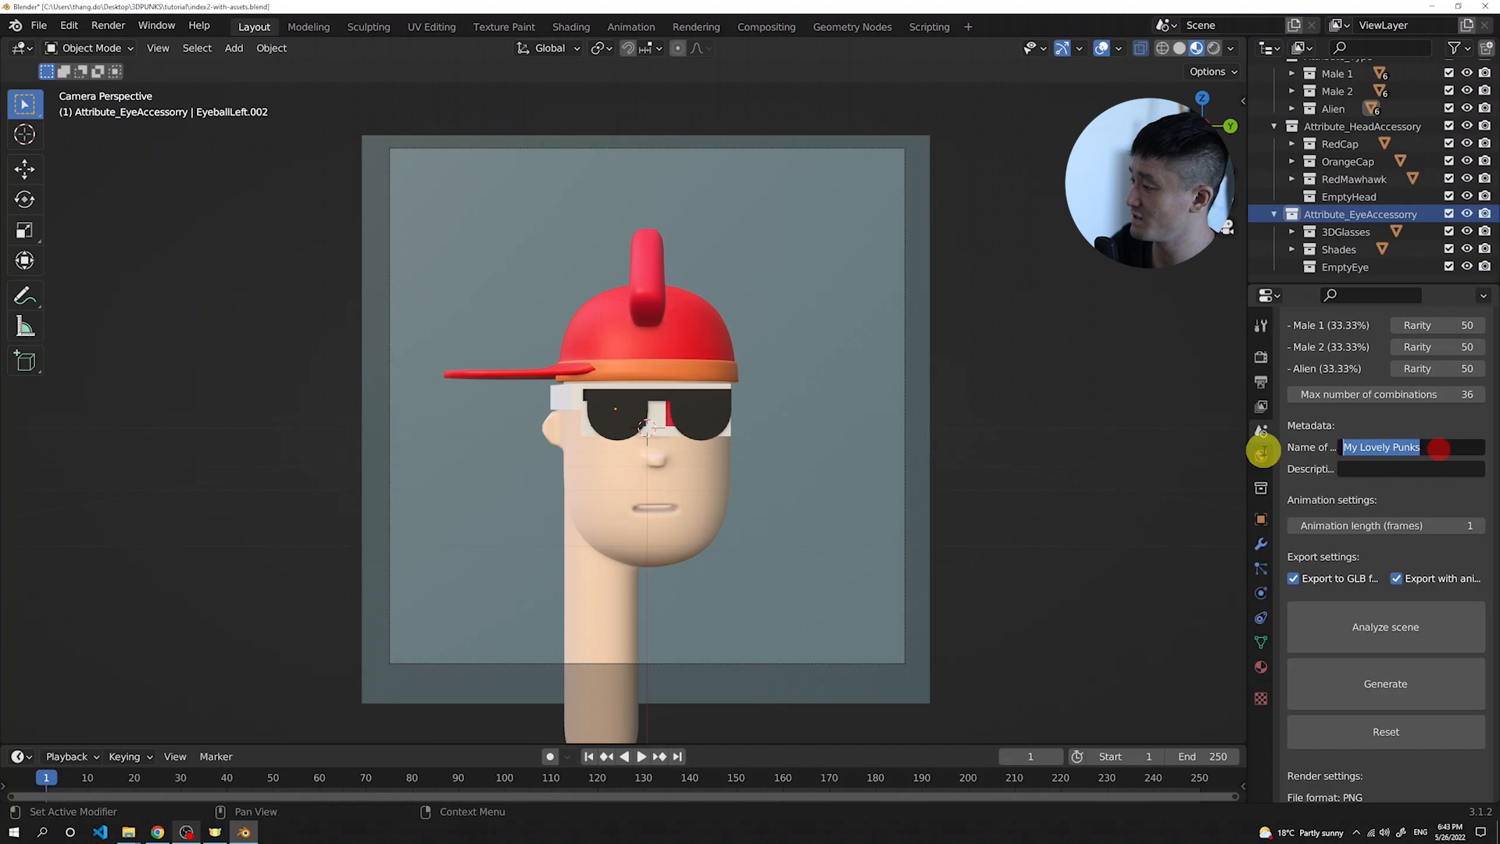
pyautogui.click(1389, 473)
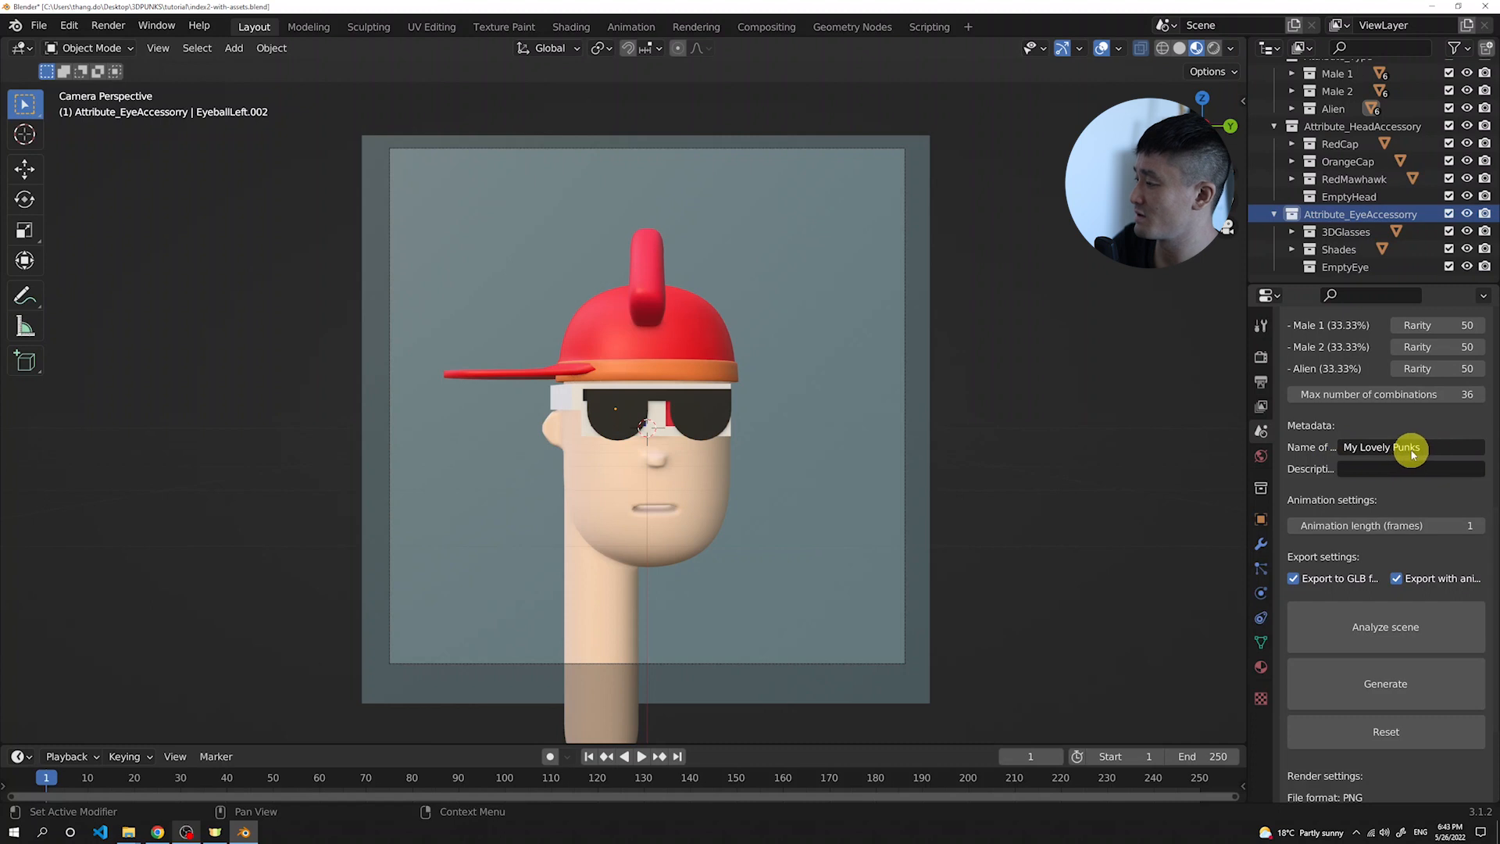
pyautogui.click(1396, 470)
pyautogui.moveTo(1439, 453); pyautogui.dragTo(1308, 454)
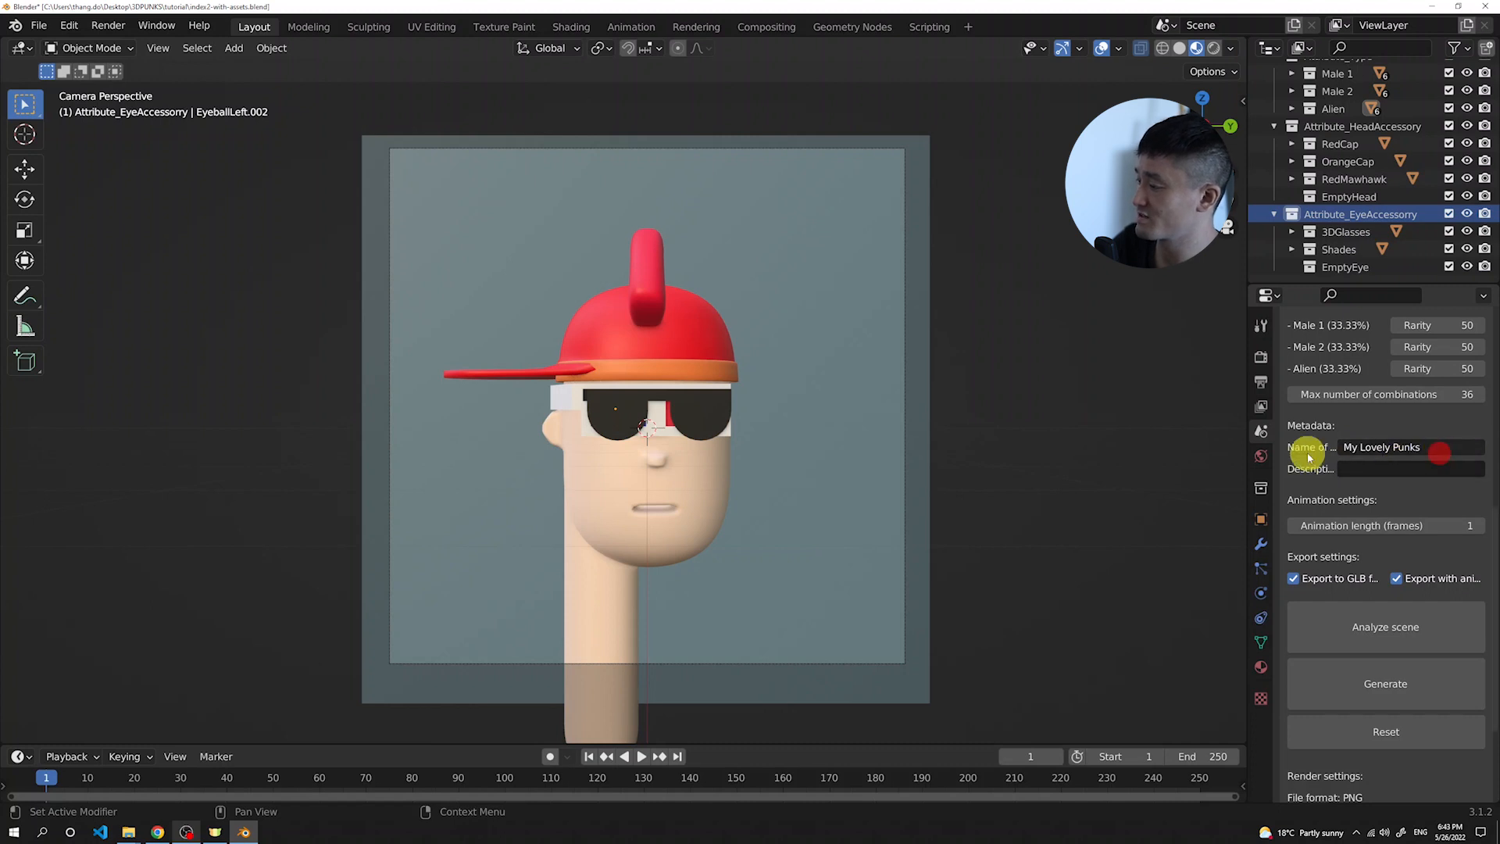
# Move "My Lovely Punks" from the metadata name to the description and set the name to 3DPunks
pyautogui.click(1378, 448)
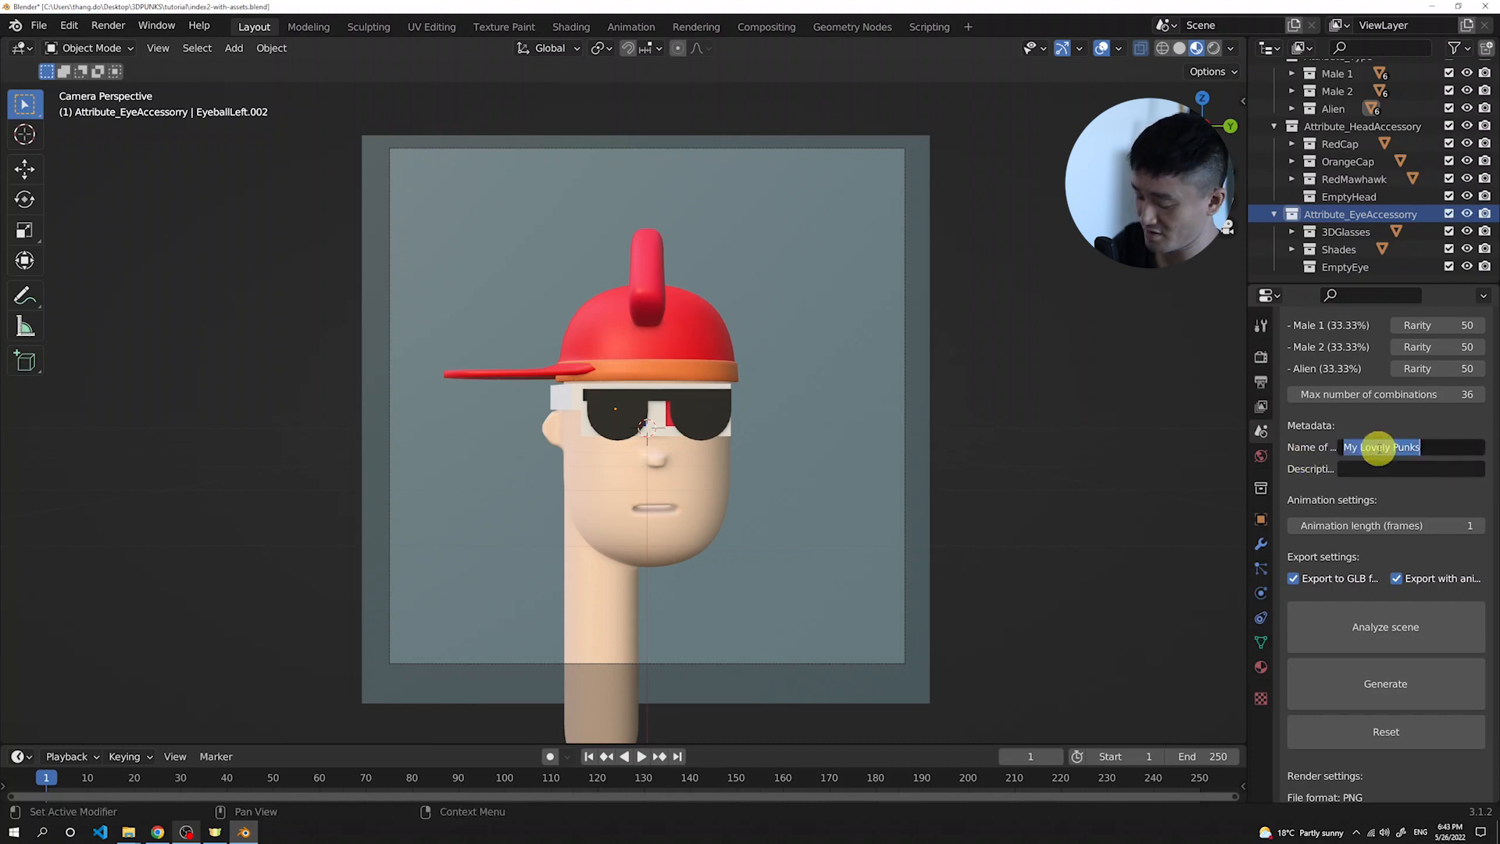
pyautogui.press('BackSpace')
pyautogui.click(1393, 468)
pyautogui.hotkey('ctrl', 'v')
pyautogui.click(1384, 450)
pyautogui.write('3DPu')
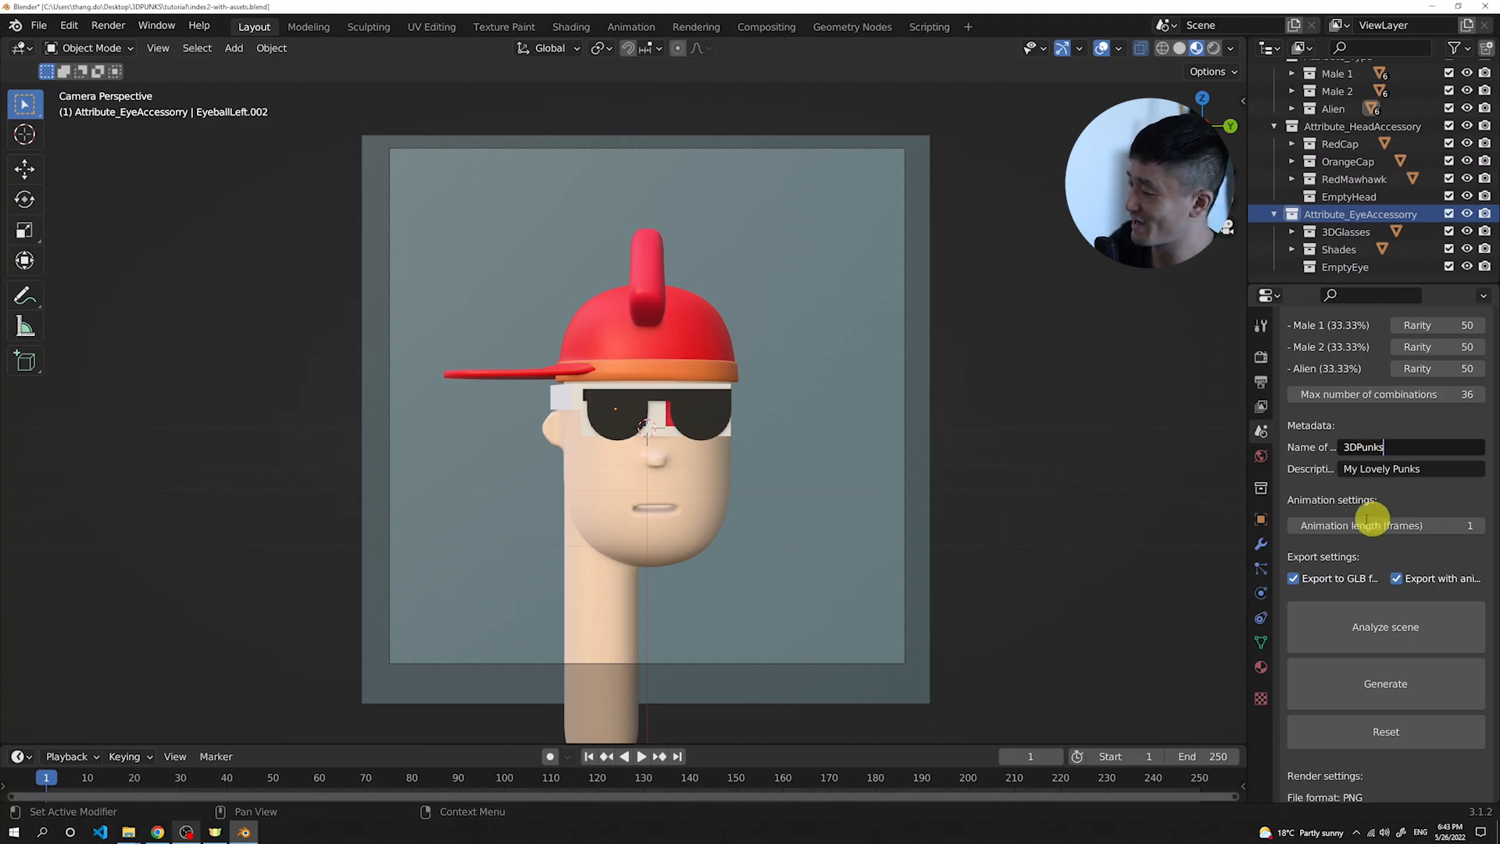
# Disable both the GLB export and the export with animation in the generator's export settings
pyautogui.click(1298, 578)
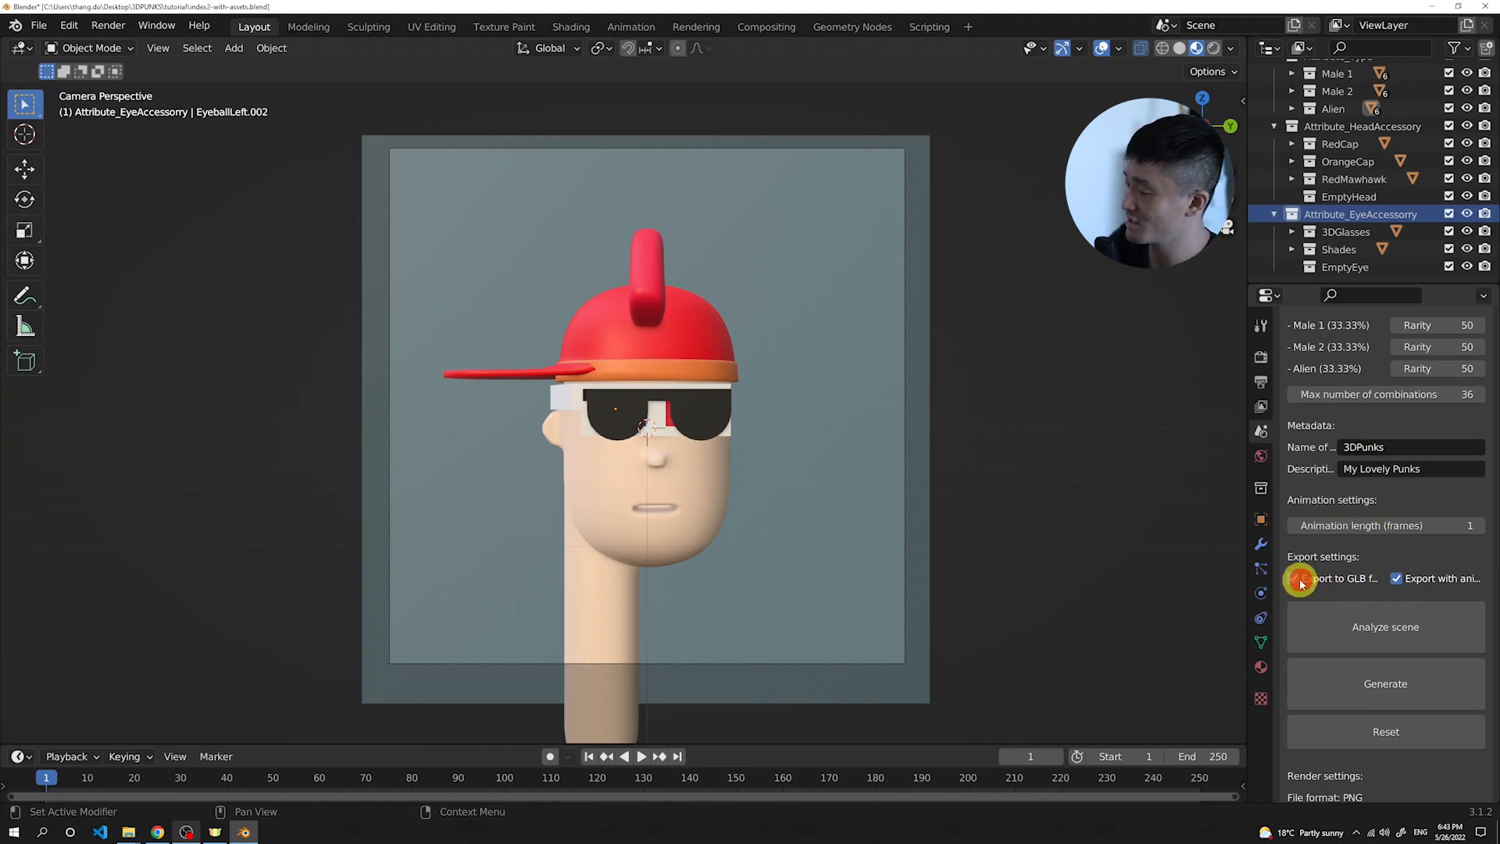
pyautogui.click(1294, 578)
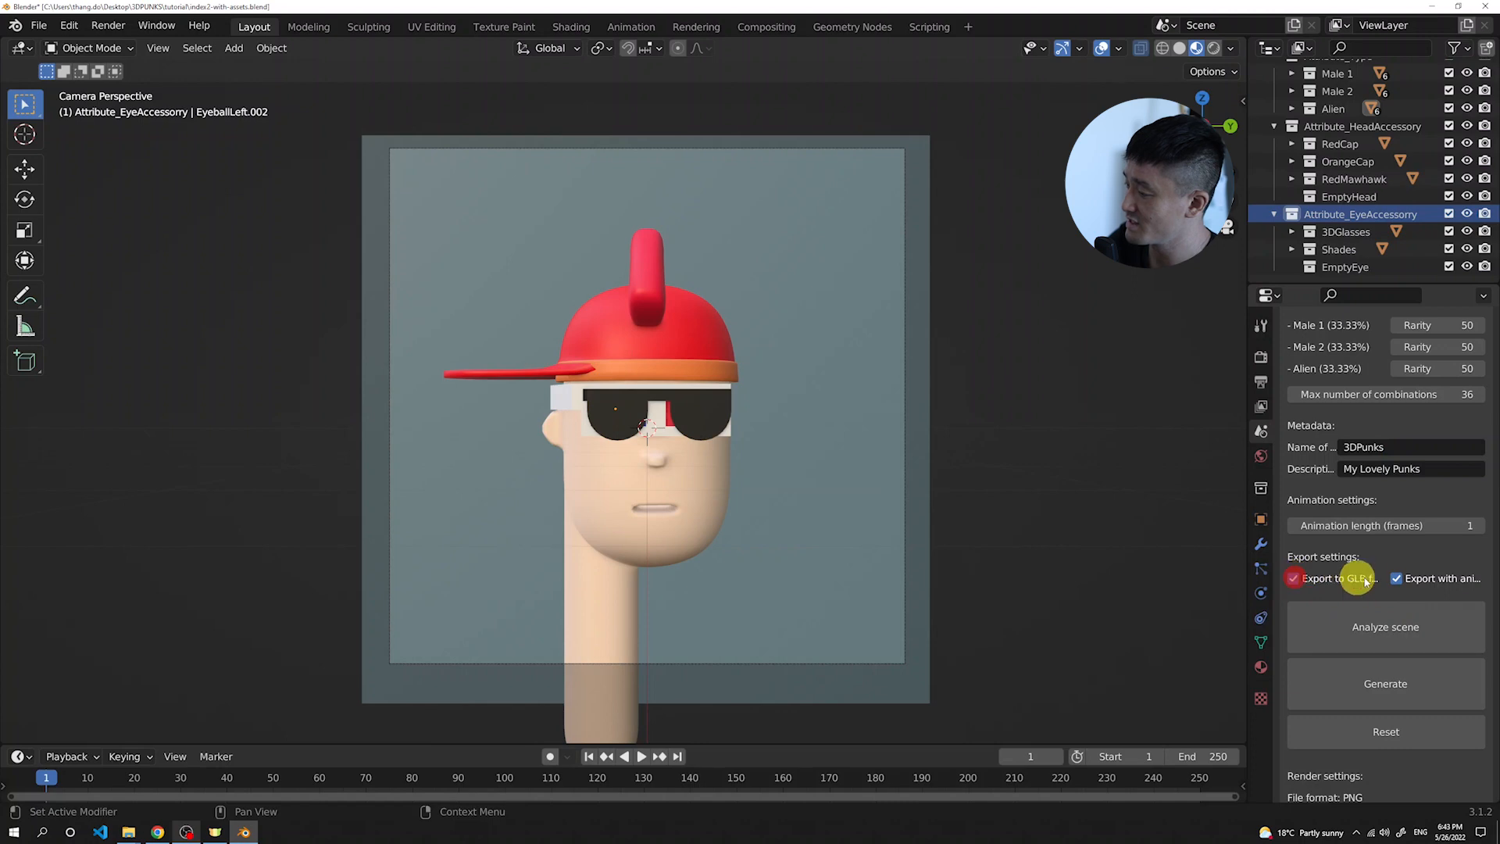
pyautogui.scroll(-2, 1395, 581)
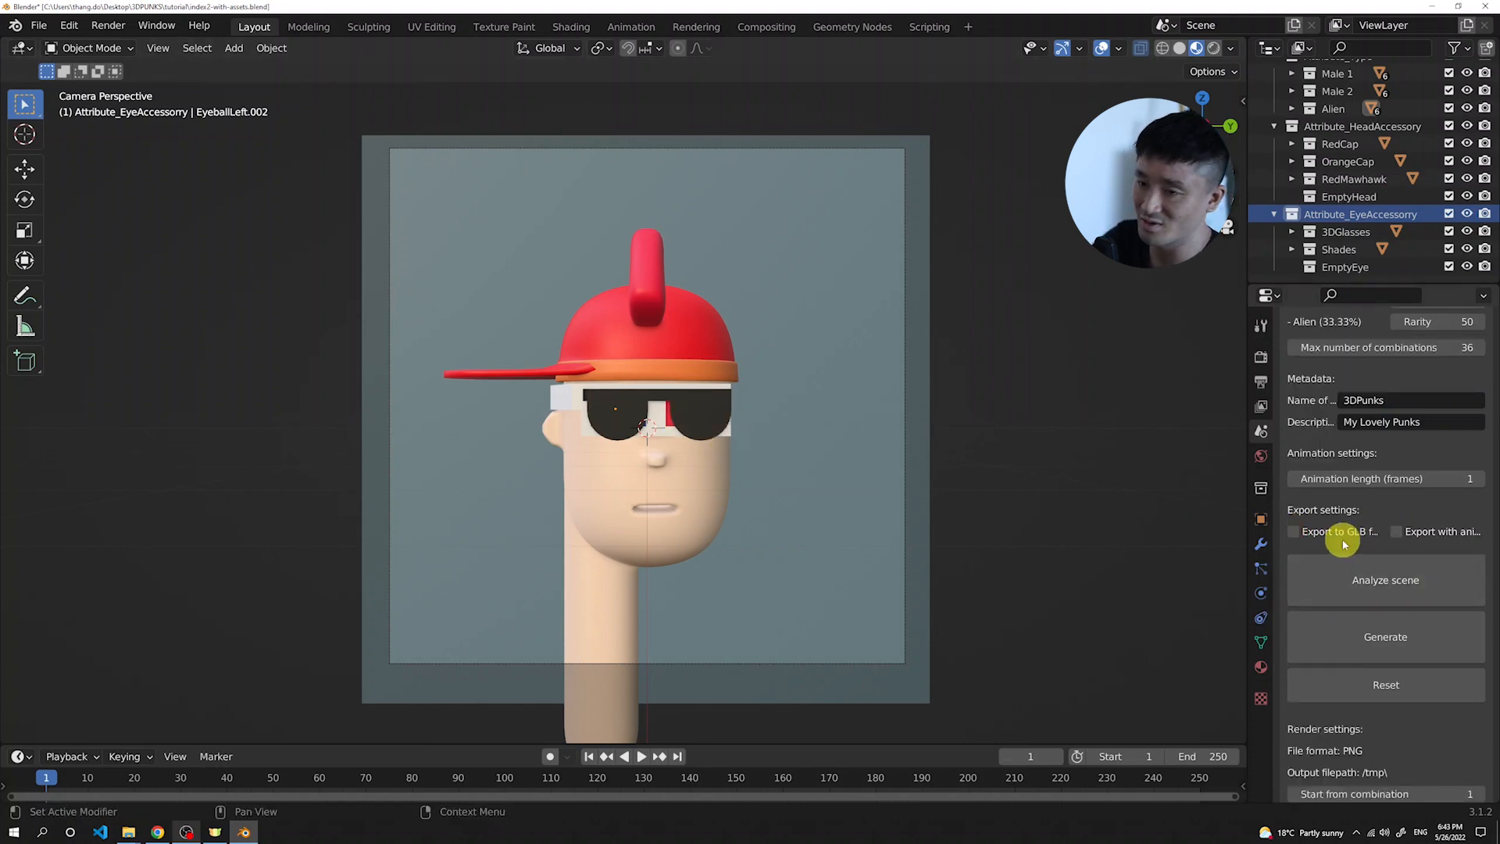
# Look over the generator's render settings and recheck the attribute rarities, metadata and export options
pyautogui.scroll(-2, 1341, 548)
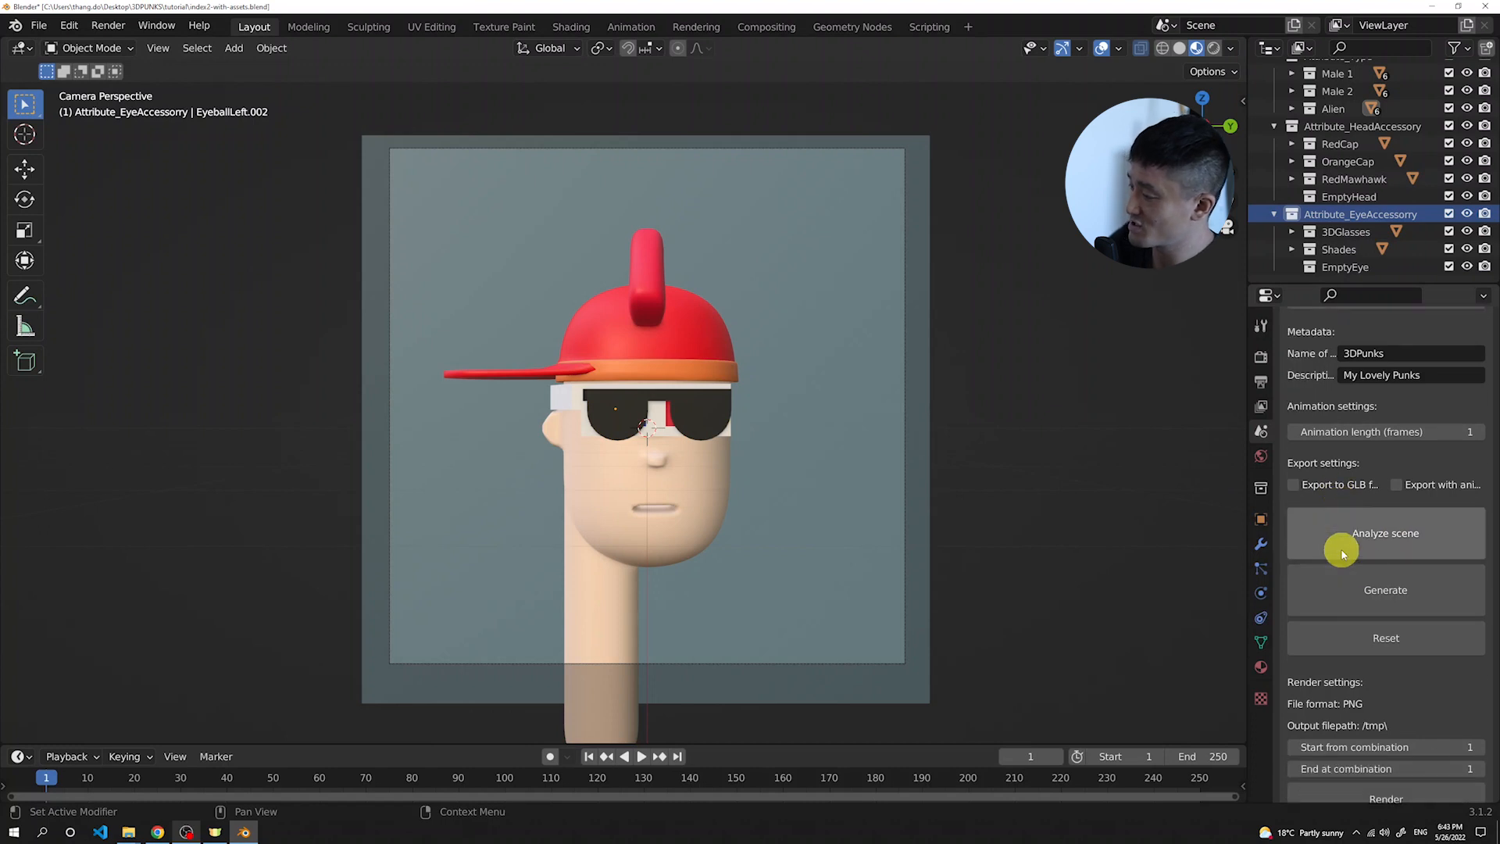
pyautogui.scroll(-2, 1380, 566)
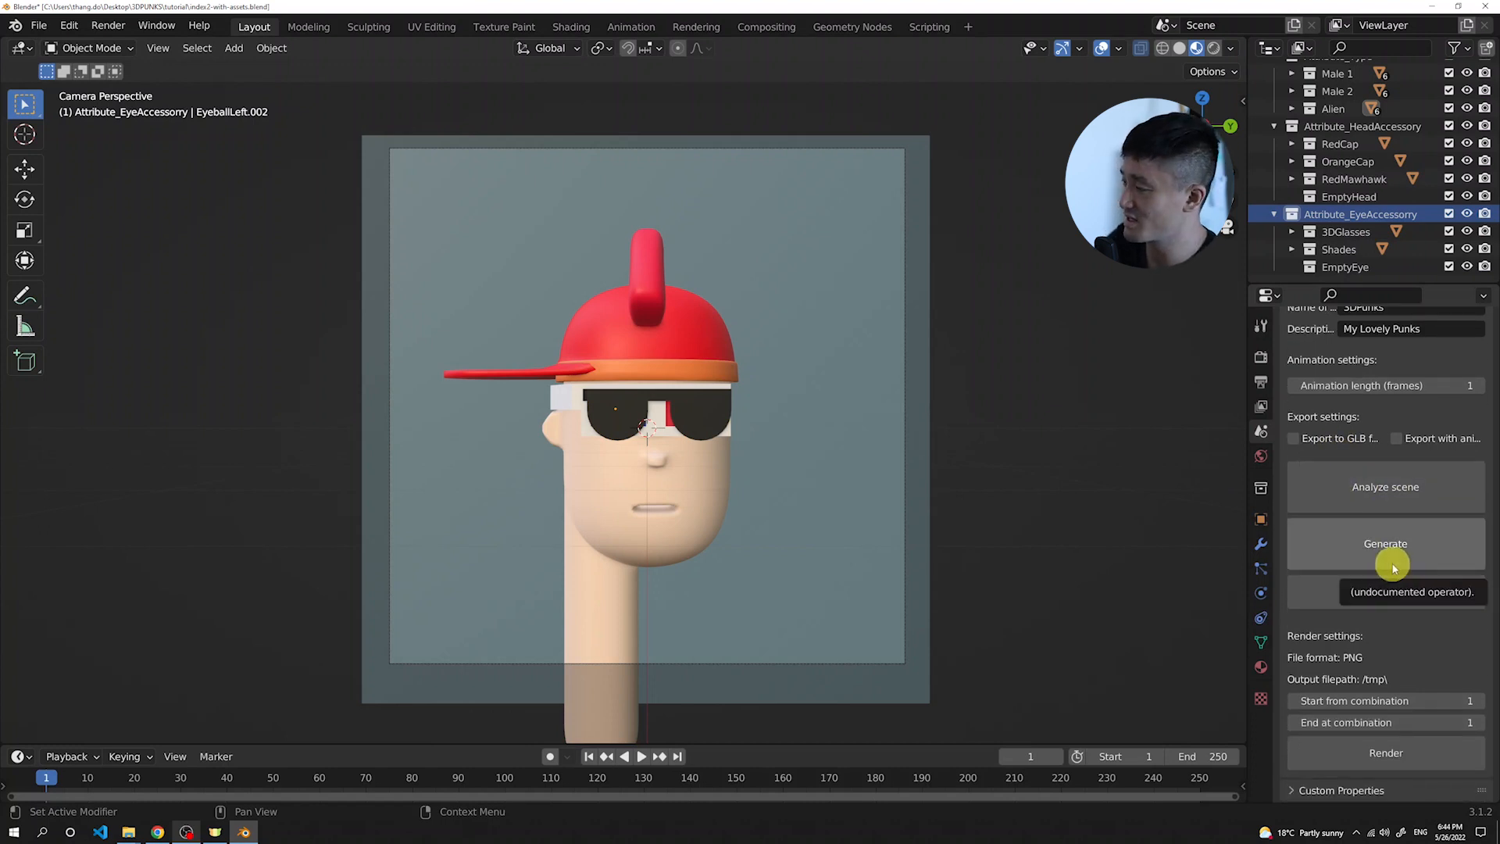
pyautogui.scroll(8, 1394, 568)
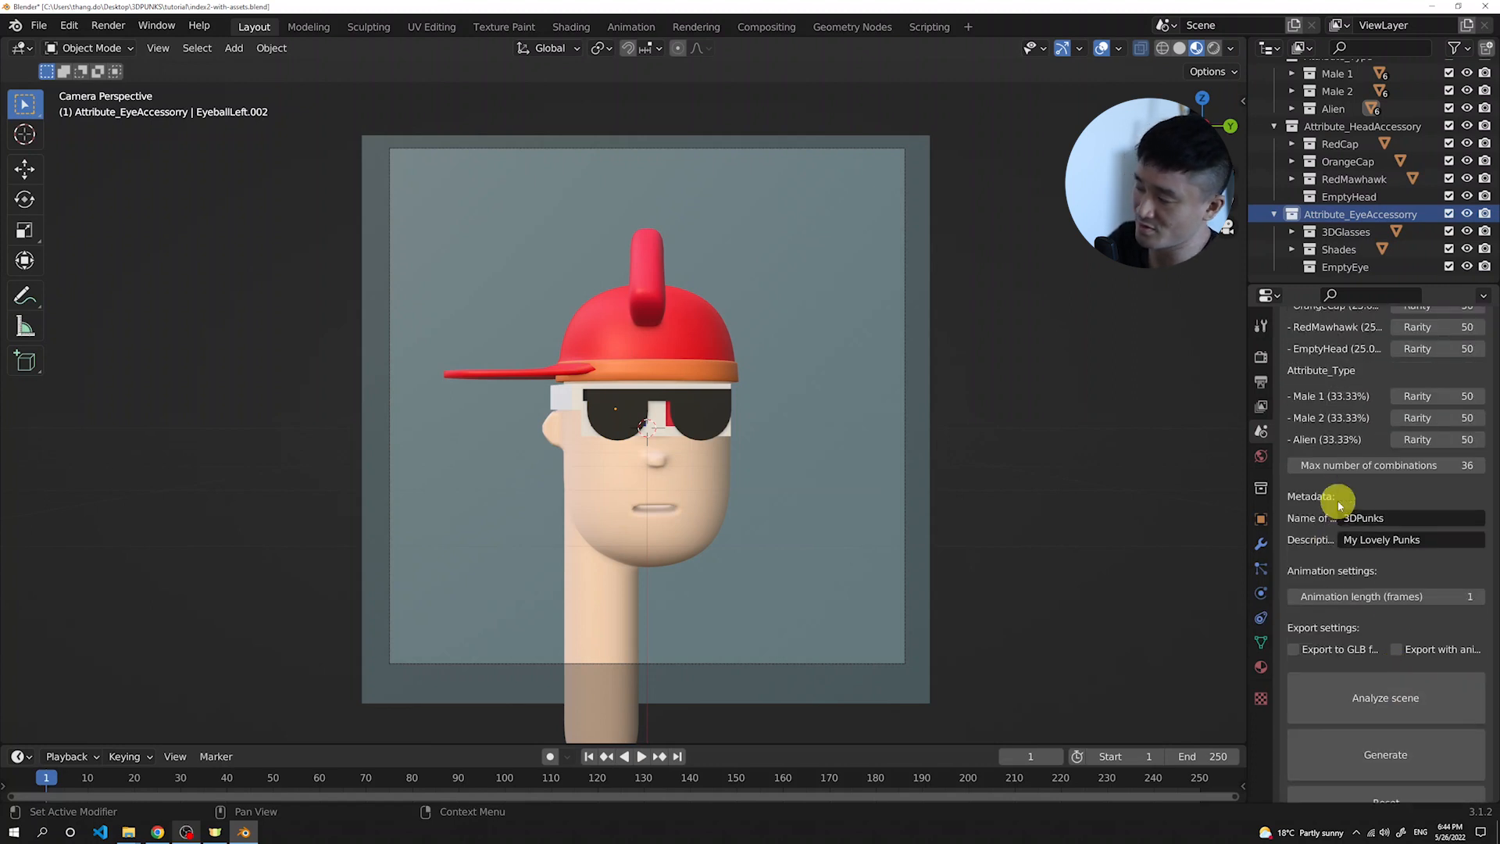
pyautogui.scroll(10, 1340, 504)
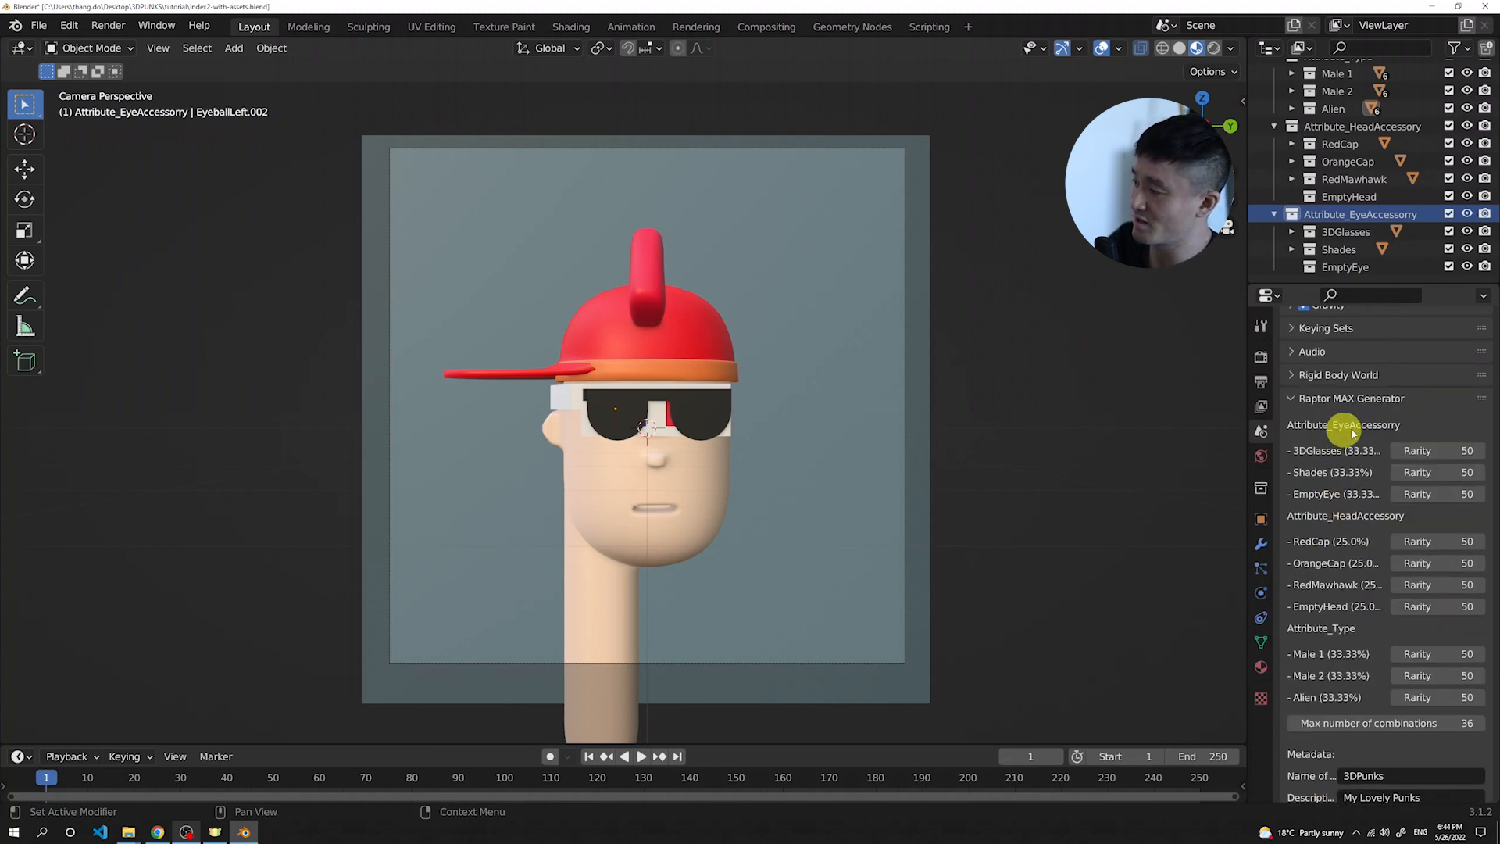
pyautogui.scroll(-7, 1350, 546)
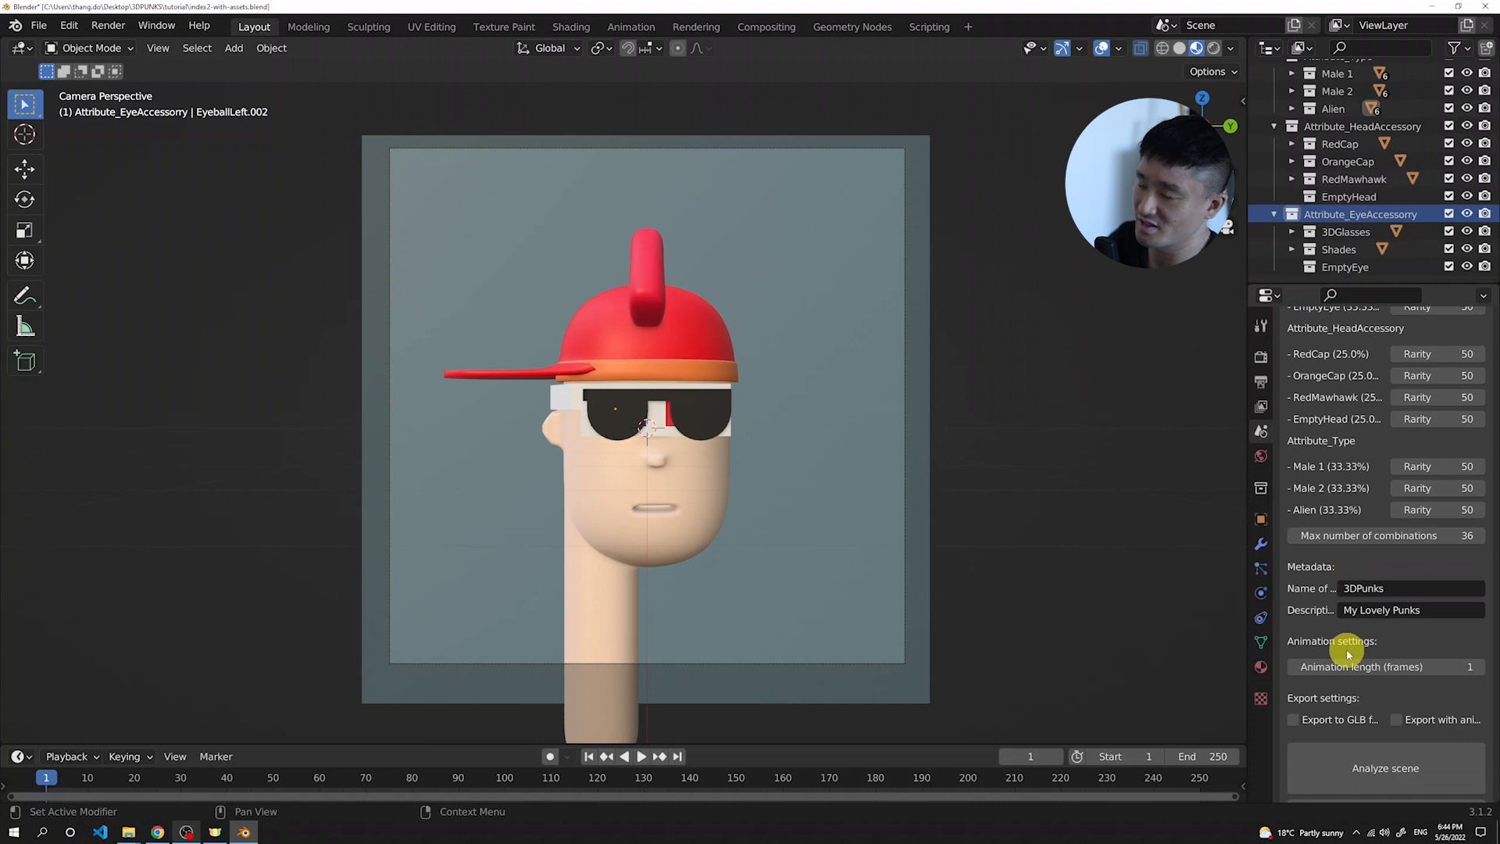
pyautogui.scroll(-2, 1359, 660)
pyautogui.scroll(-3, 1379, 613)
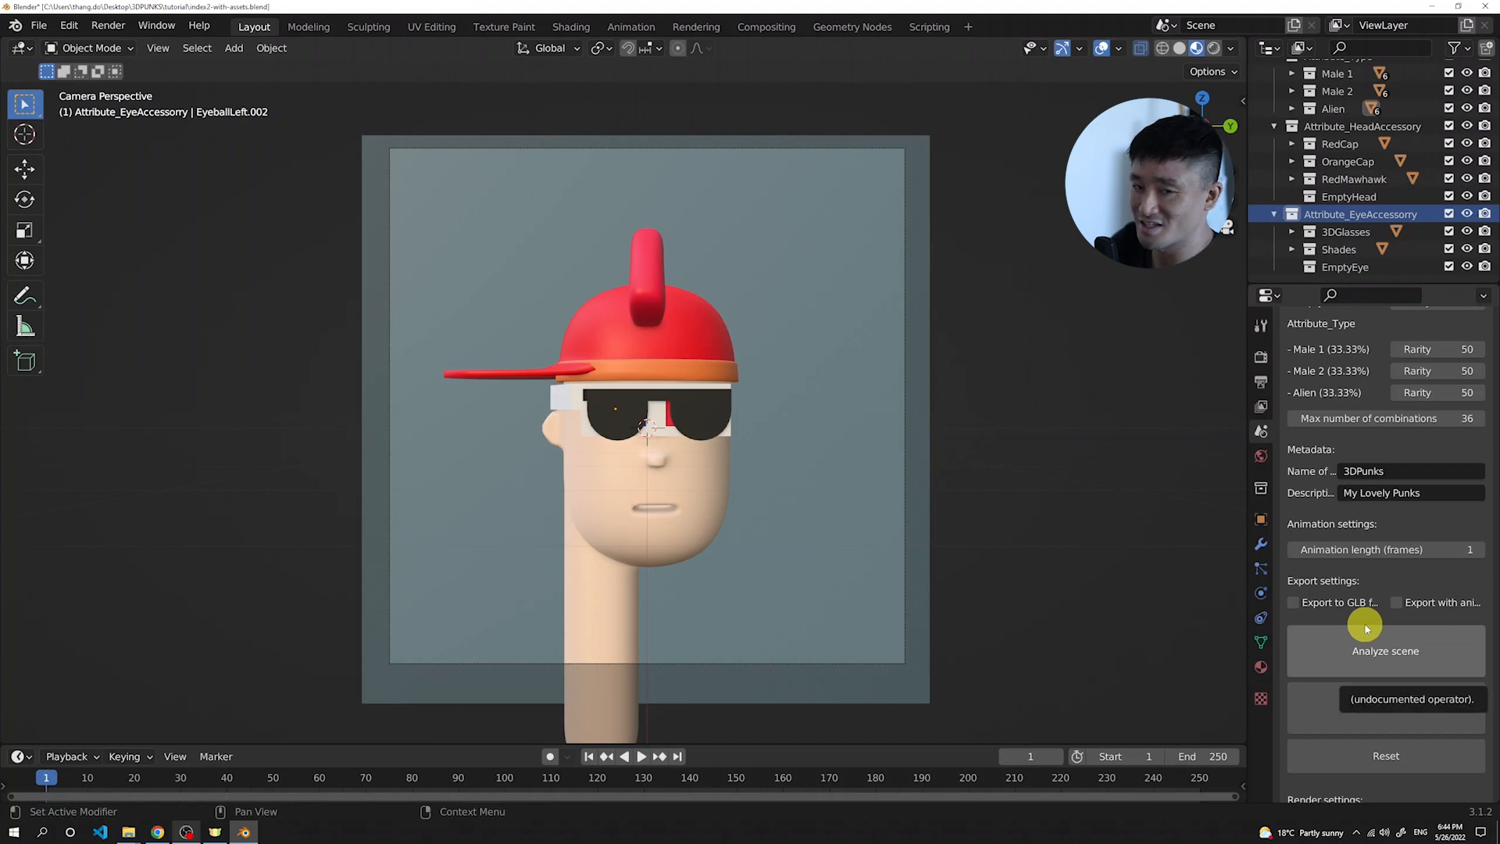
pyautogui.scroll(-2, 1386, 612)
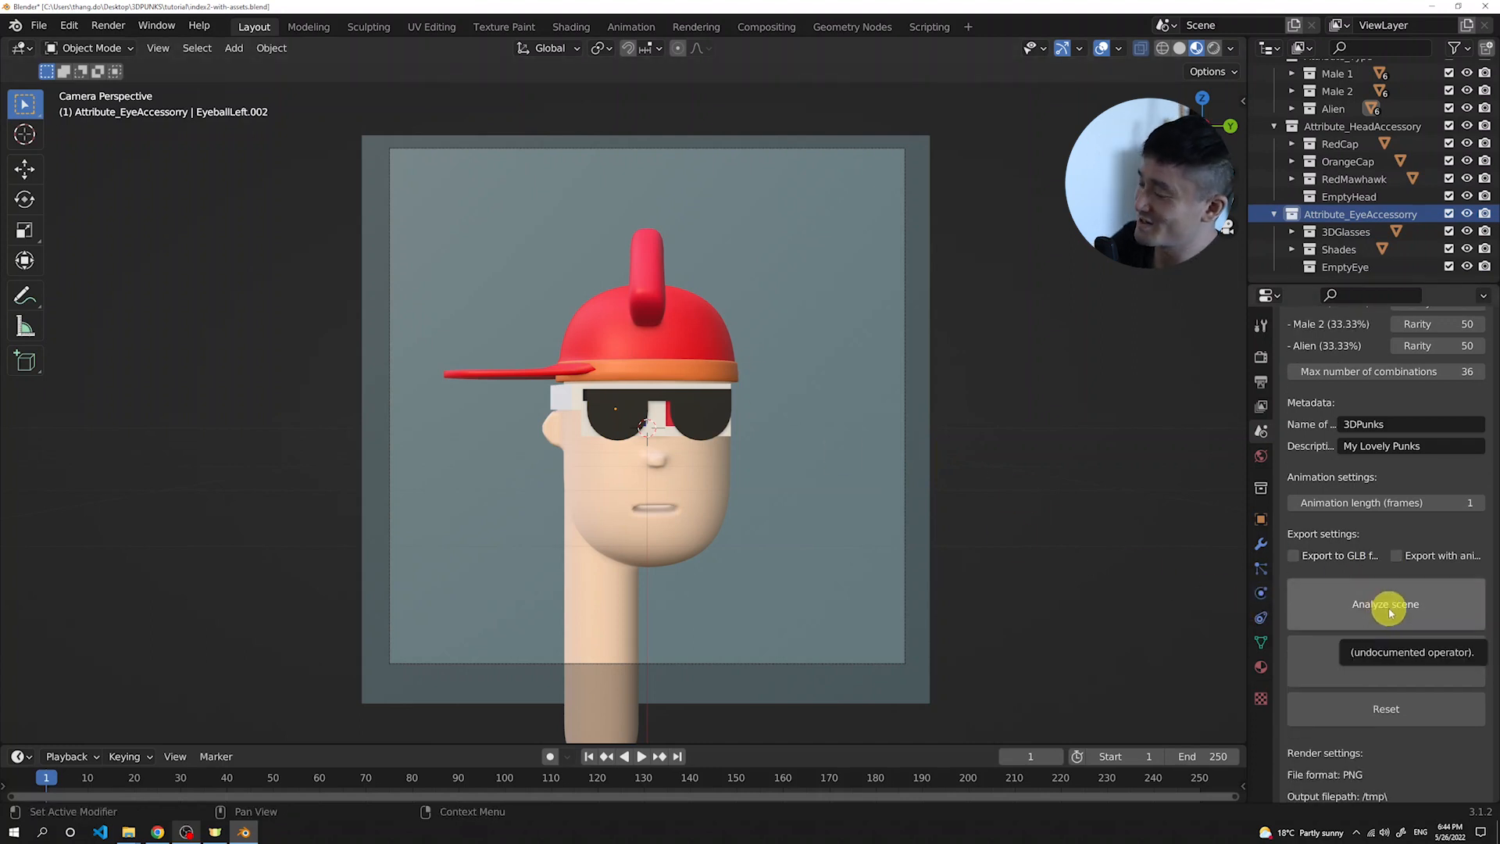
pyautogui.scroll(-1, 1389, 613)
# Generate the attribute combinations with the Raptor MAX Generator
pyautogui.click(1396, 640)
pyautogui.scroll(-1, 1418, 642)
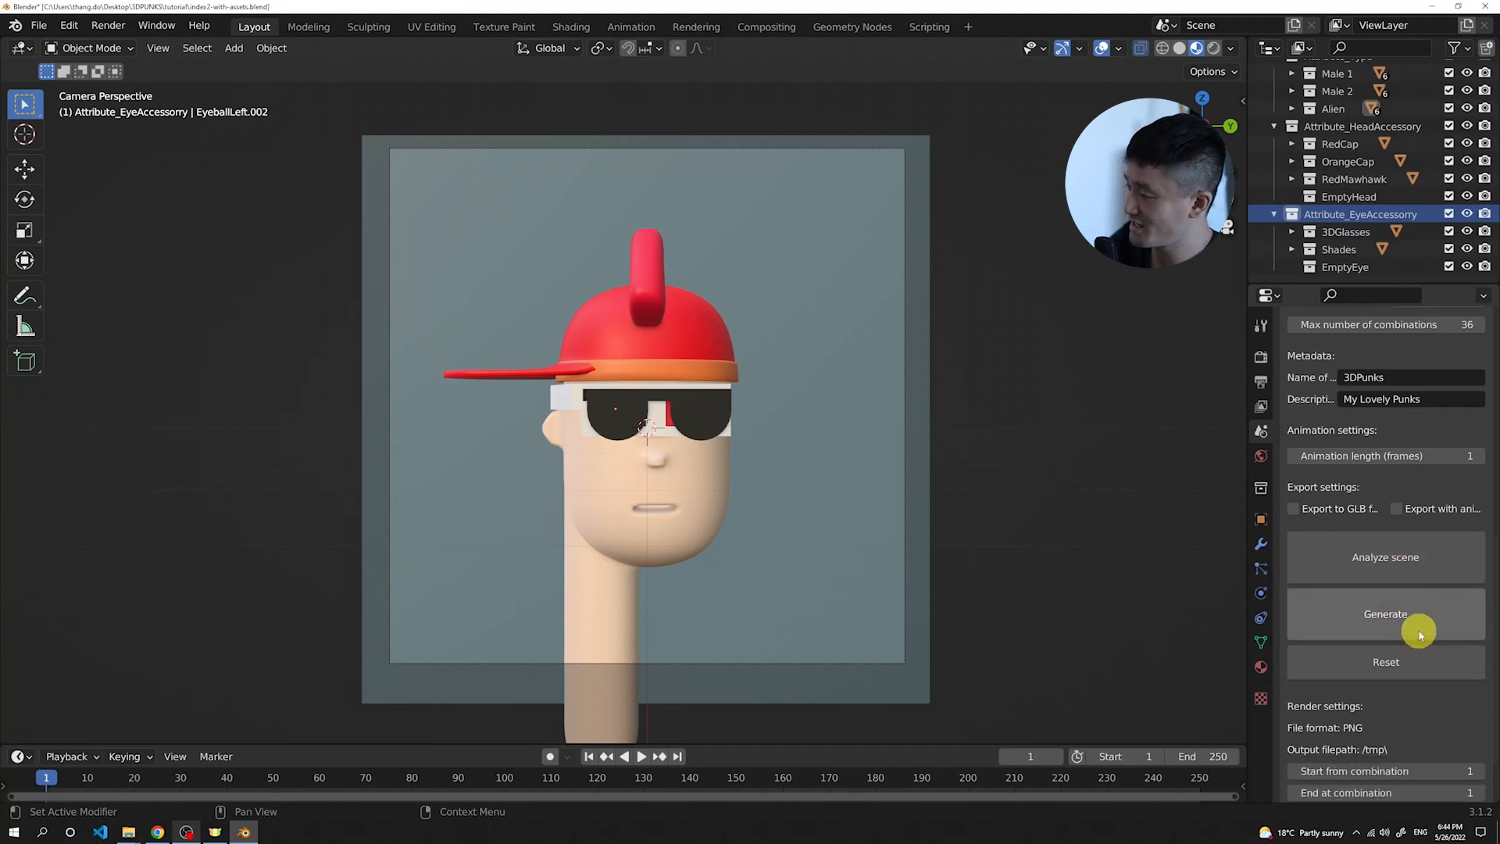
pyautogui.scroll(-3, 1419, 632)
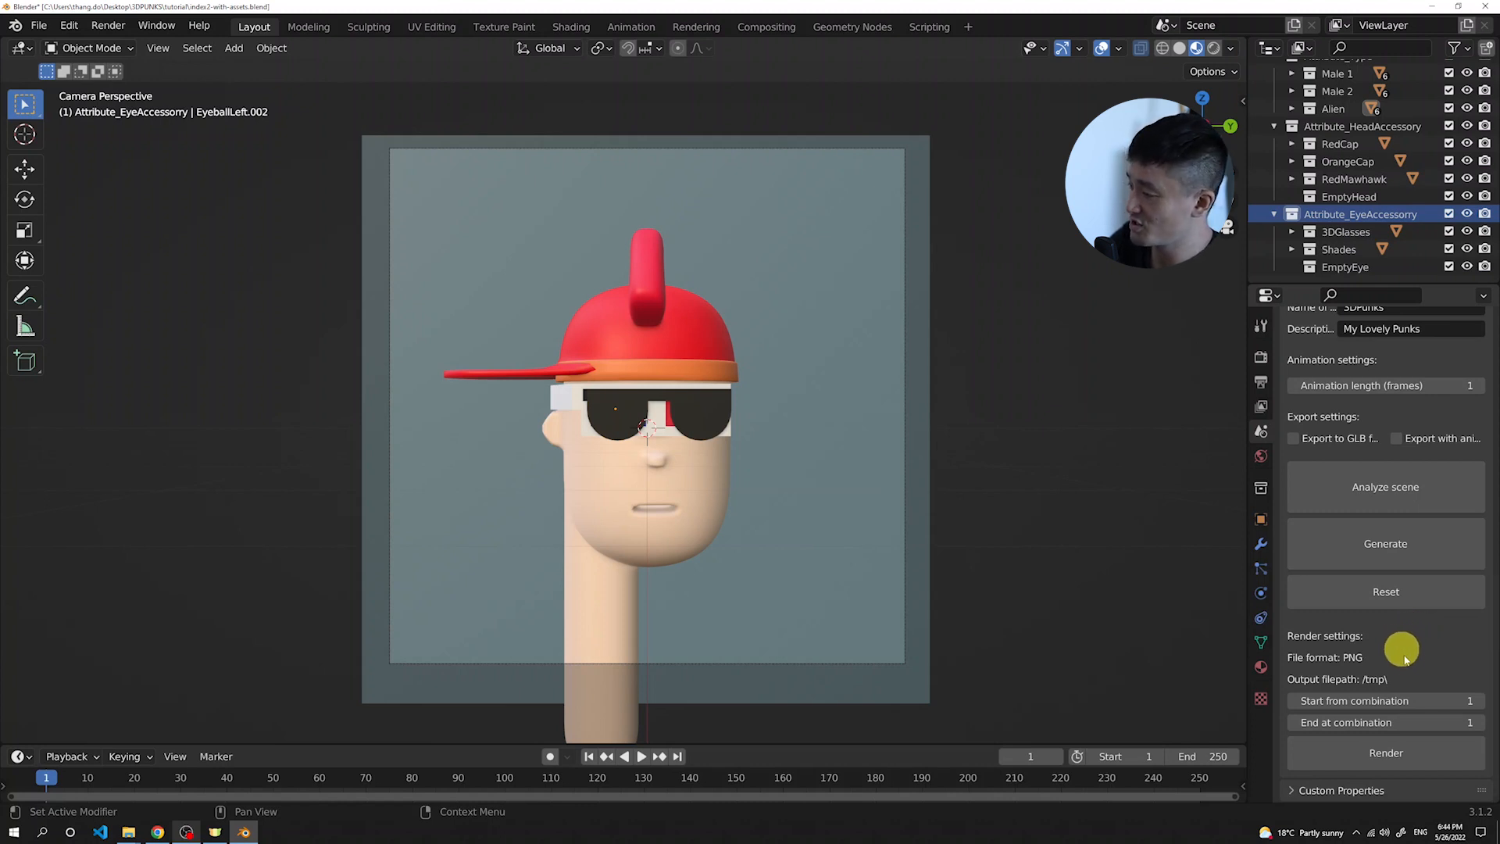
pyautogui.click(1429, 589)
pyautogui.click(1402, 545)
pyautogui.click(1387, 546)
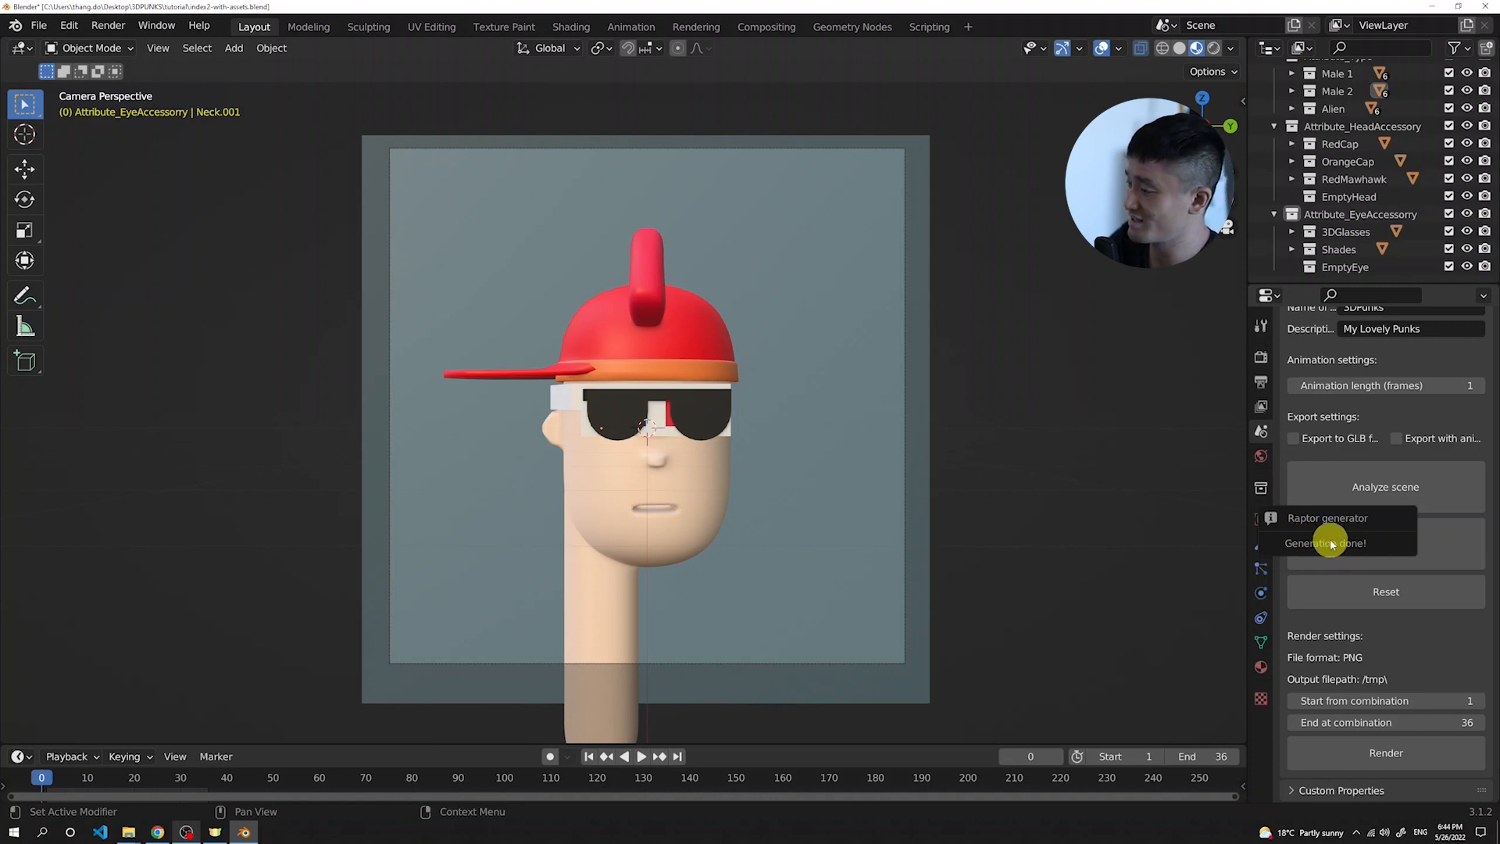
# Scrub the timeline to frame 10 and on to frame 30 to preview the generated character combinations
pyautogui.click(45, 779)
pyautogui.moveTo(51, 780); pyautogui.dragTo(89, 781)
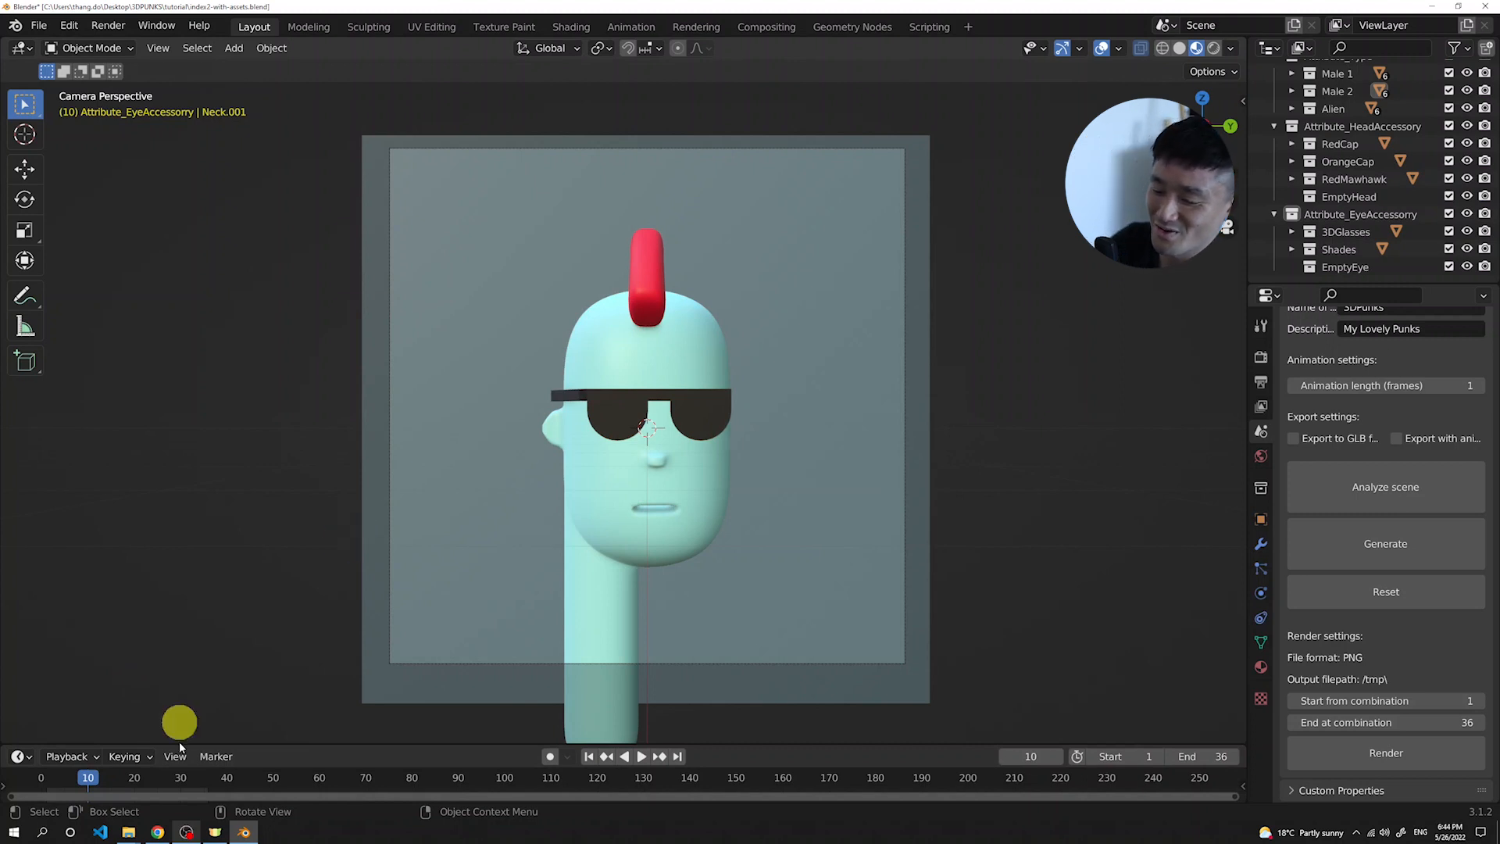
pyautogui.scroll(8, 1416, 547)
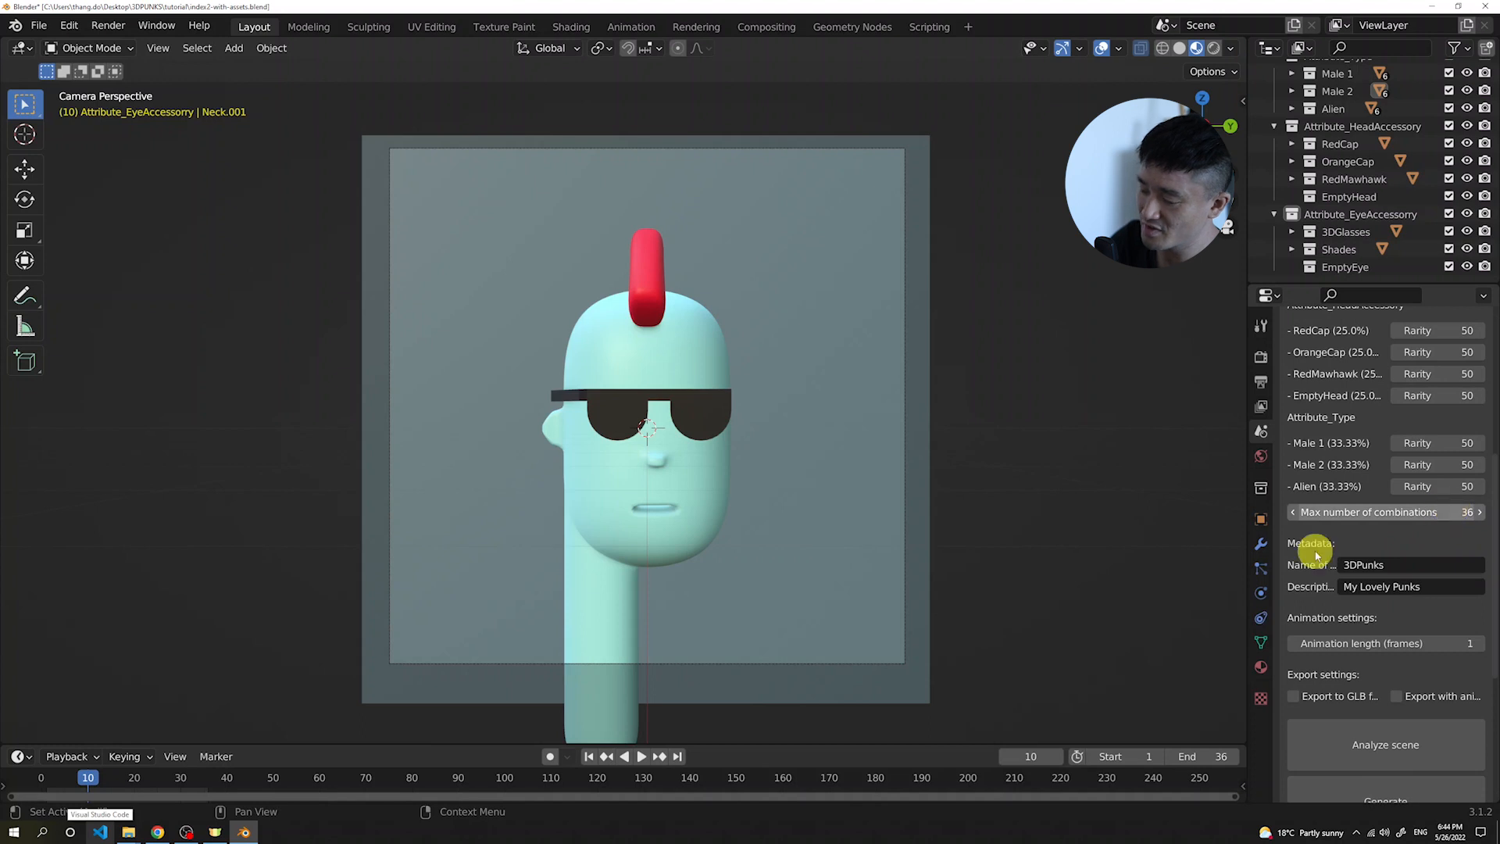
pyautogui.moveTo(101, 778); pyautogui.dragTo(180, 777)
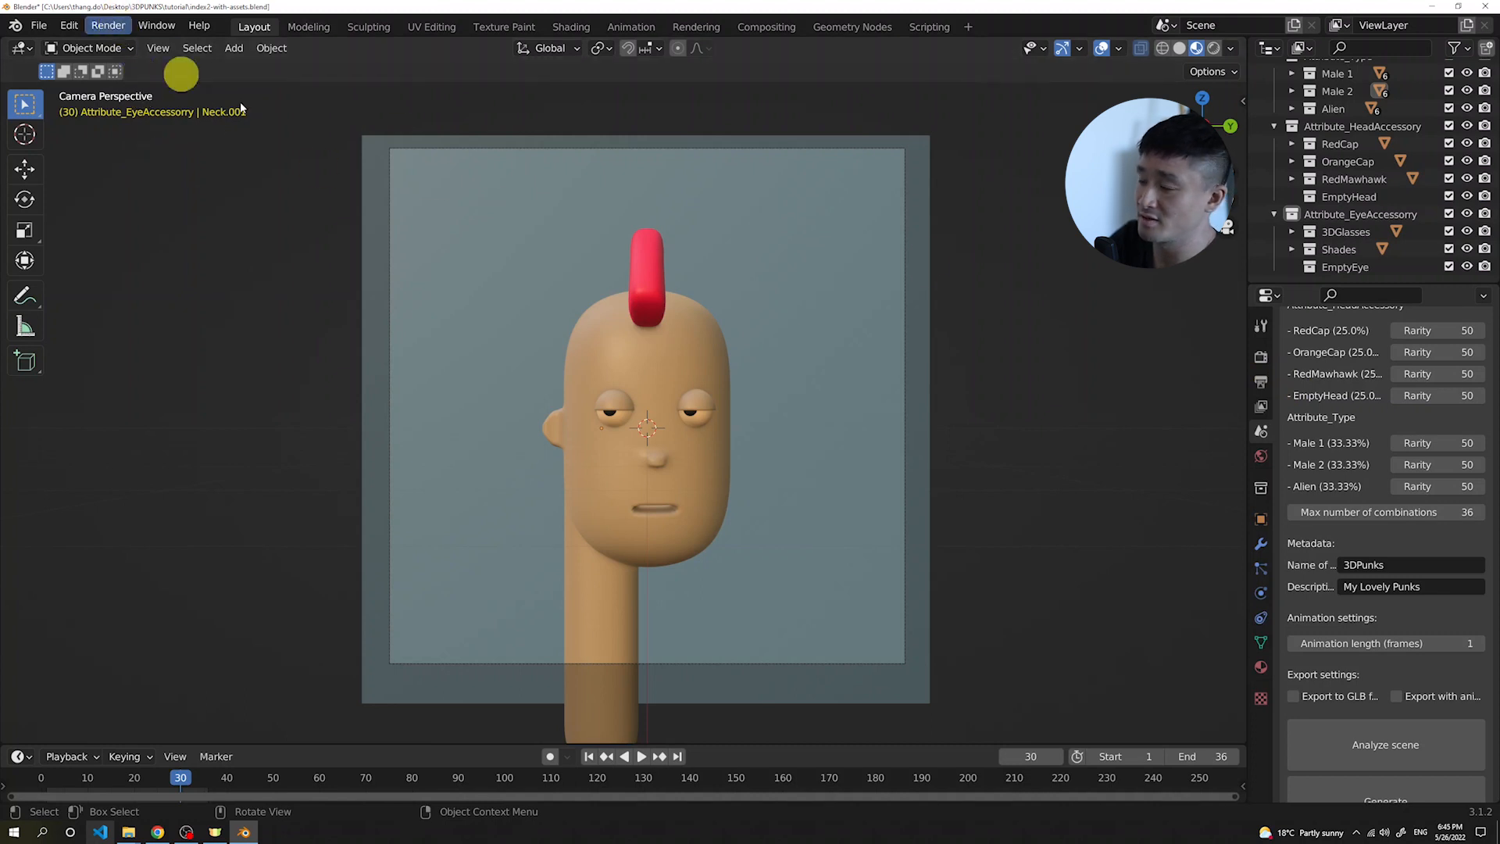
# Show the scene's output properties and review the resolution, frame range, output path and file format settings
pyautogui.click(106, 24)
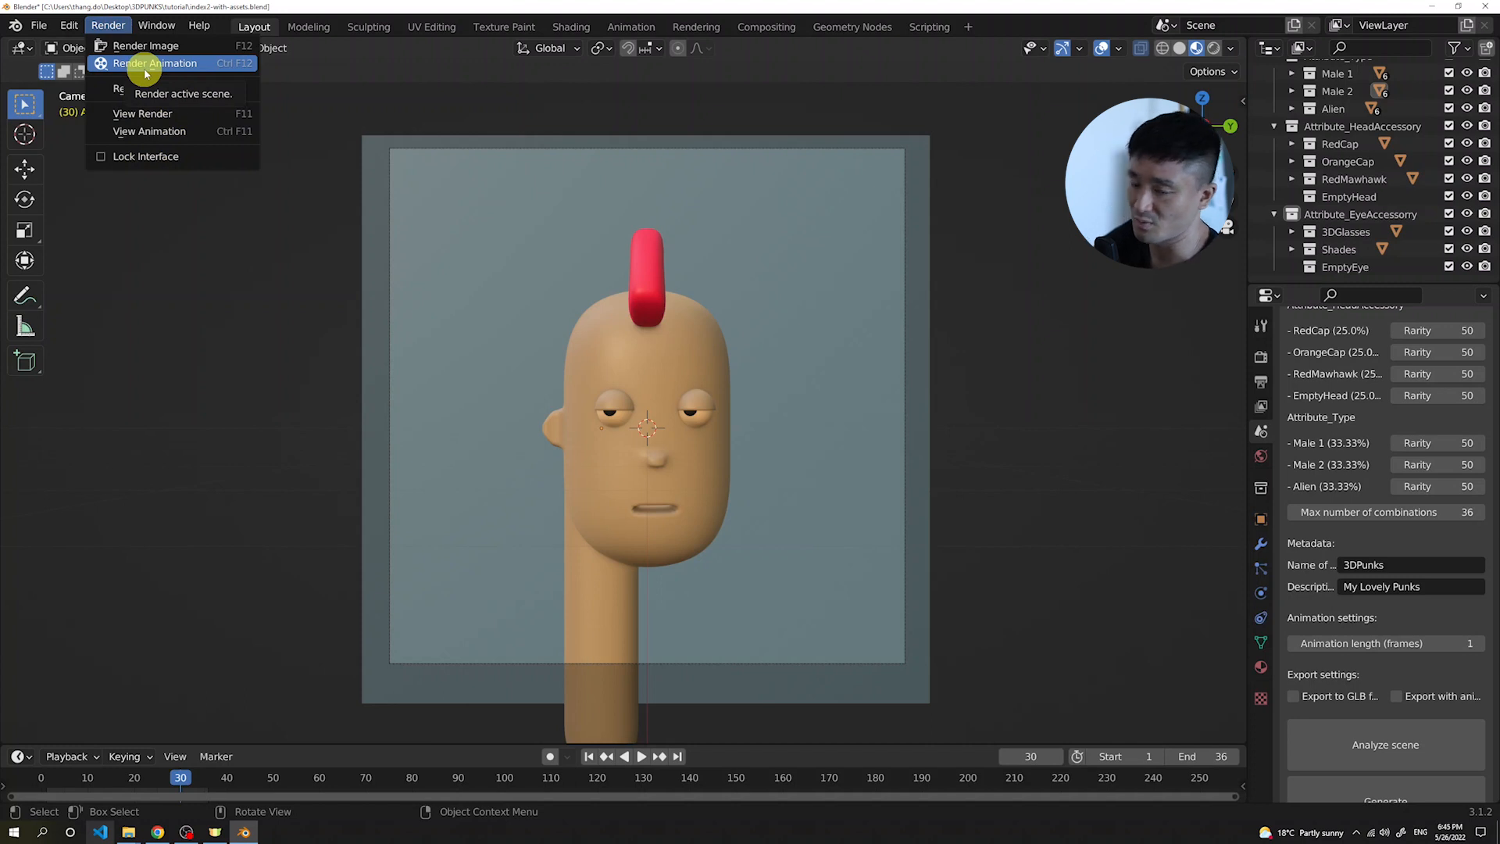
pyautogui.click(1260, 359)
pyautogui.click(1260, 380)
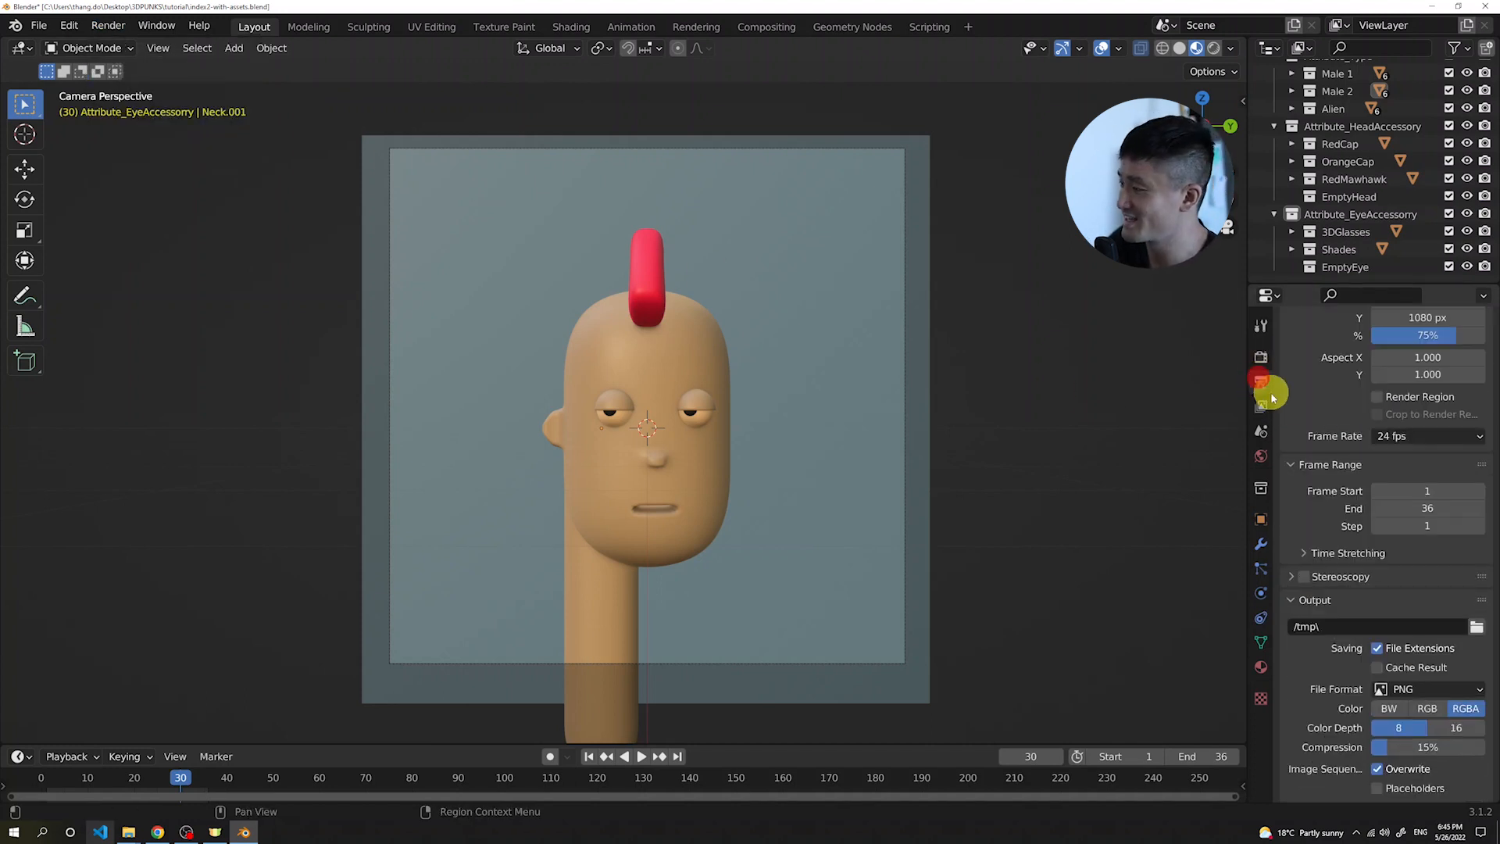
pyautogui.scroll(3, 1291, 397)
pyautogui.scroll(-3, 1300, 418)
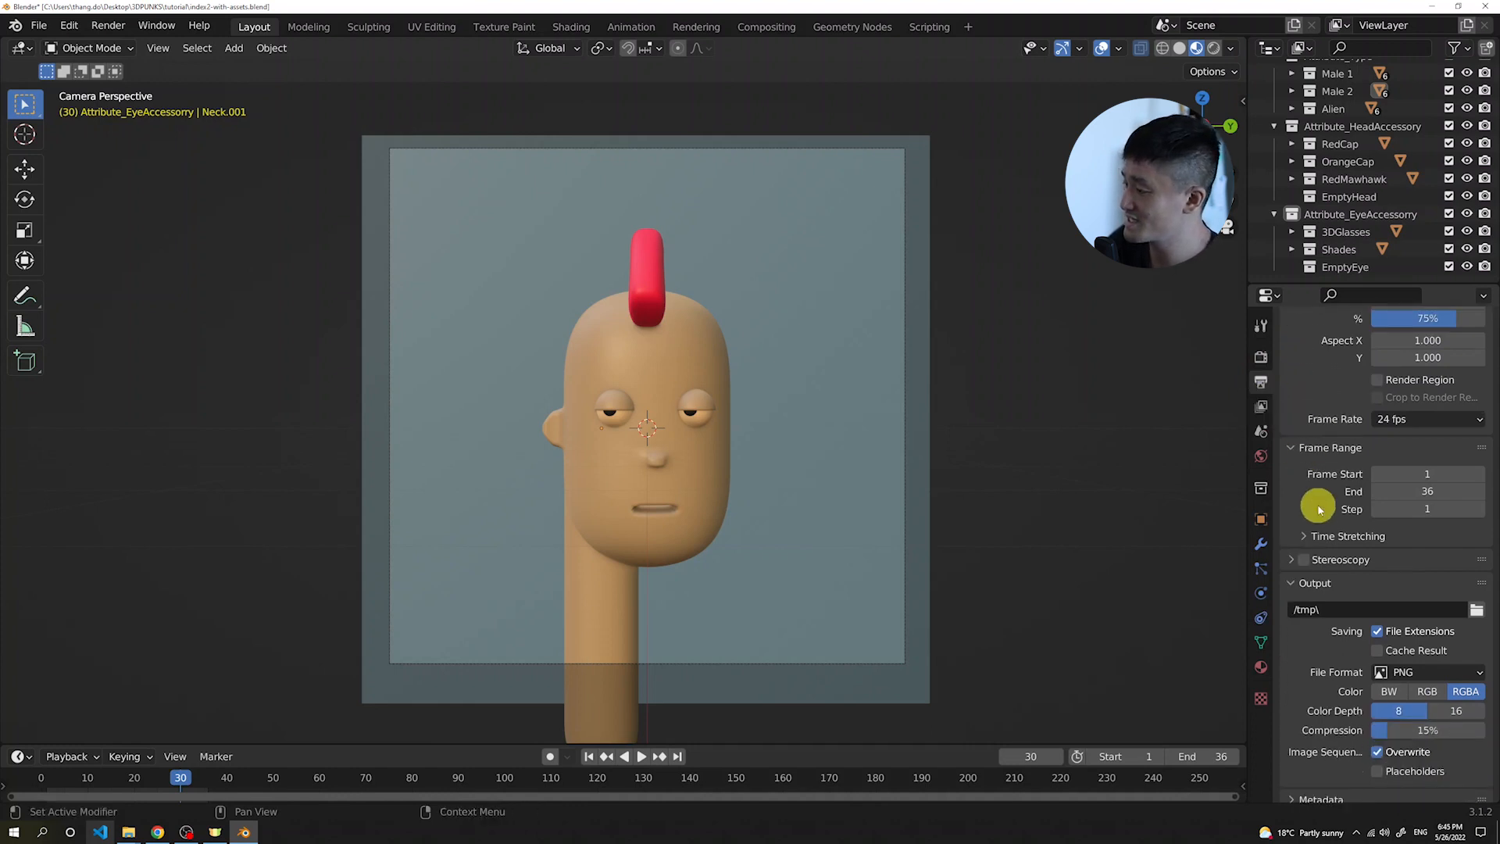
# Set the output path to a new folder named Renders inside the 3DPUNKS folder, and set the PNG output color to RGB
pyautogui.scroll(-3, 1285, 641)
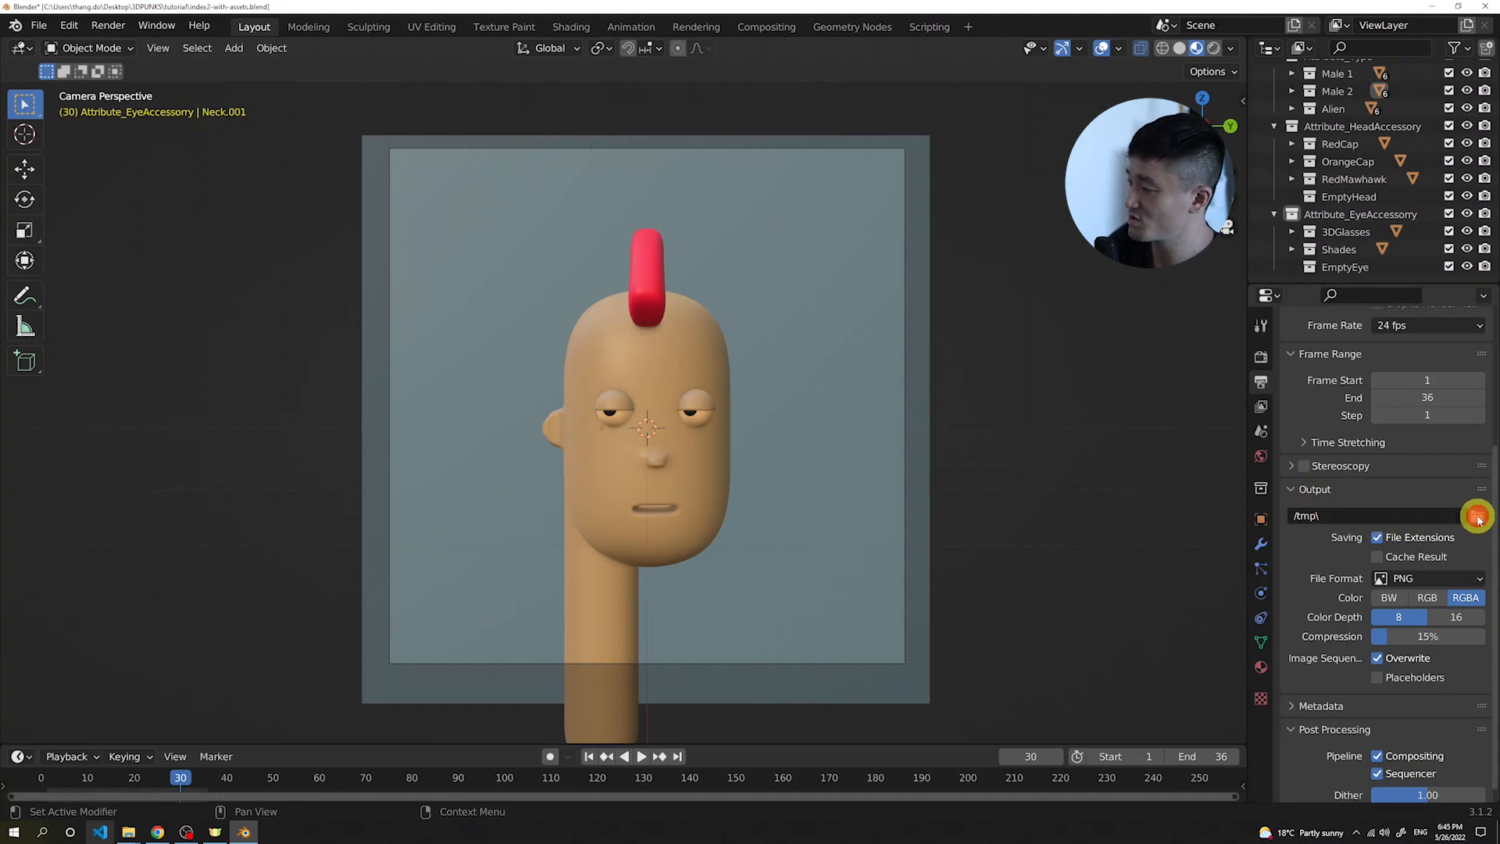
pyautogui.click(1476, 517)
pyautogui.click(611, 185)
pyautogui.write('Renders')
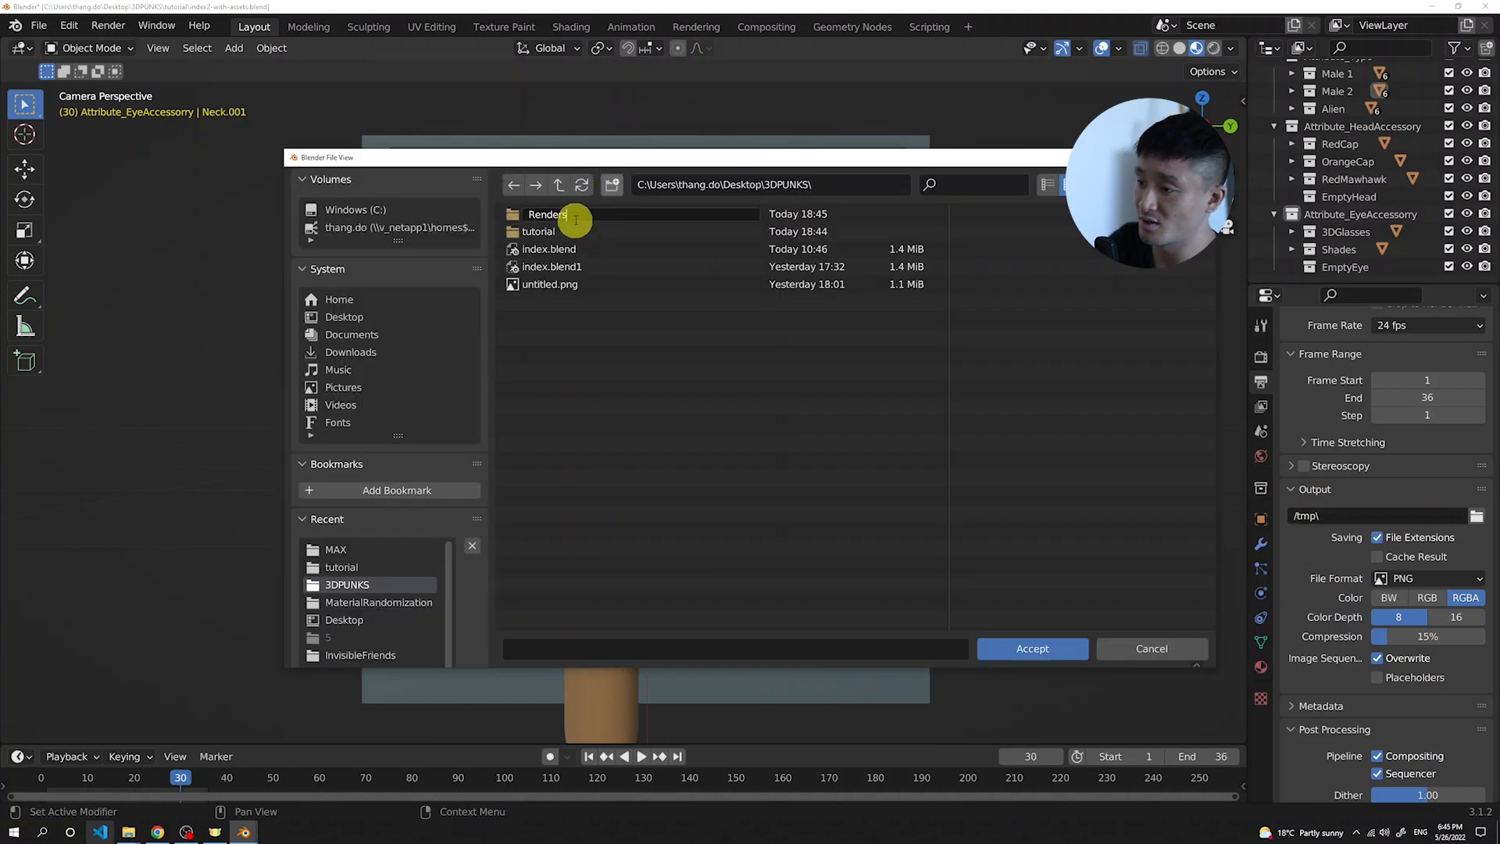
pyautogui.click(521, 216)
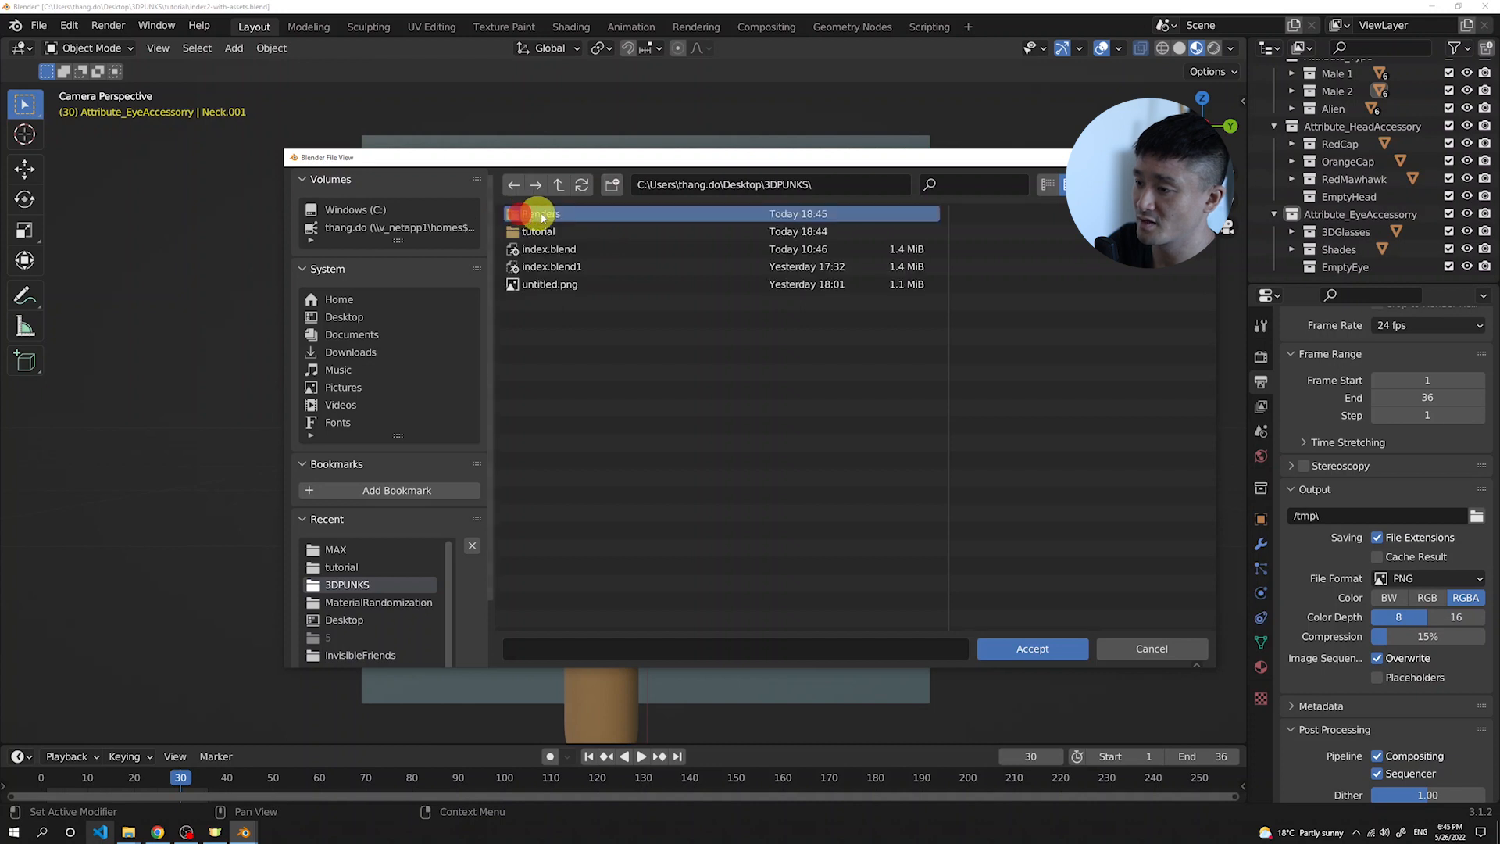
pyautogui.click(1060, 648)
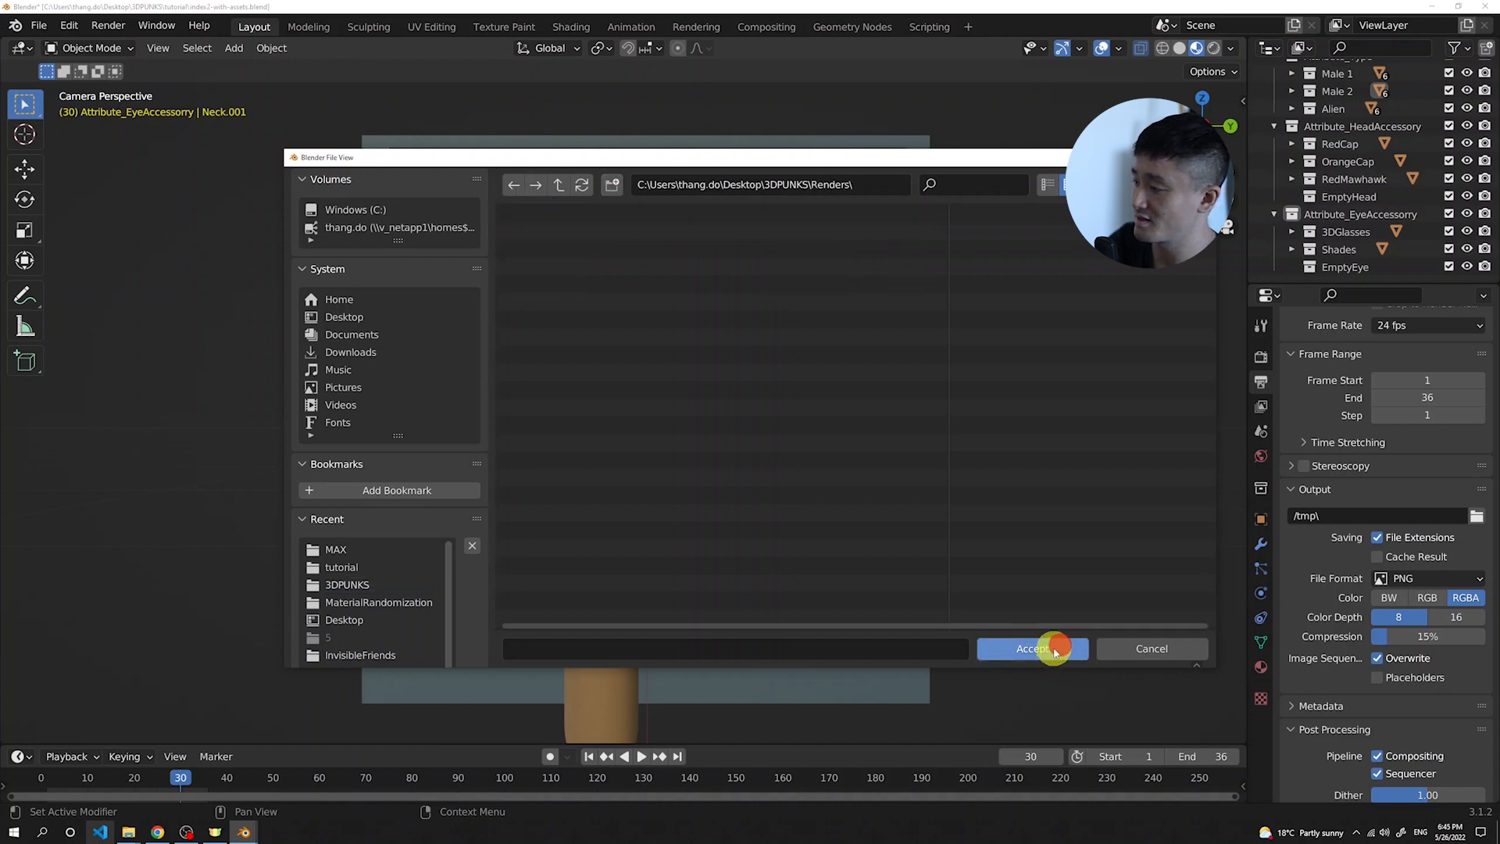
pyautogui.click(1053, 648)
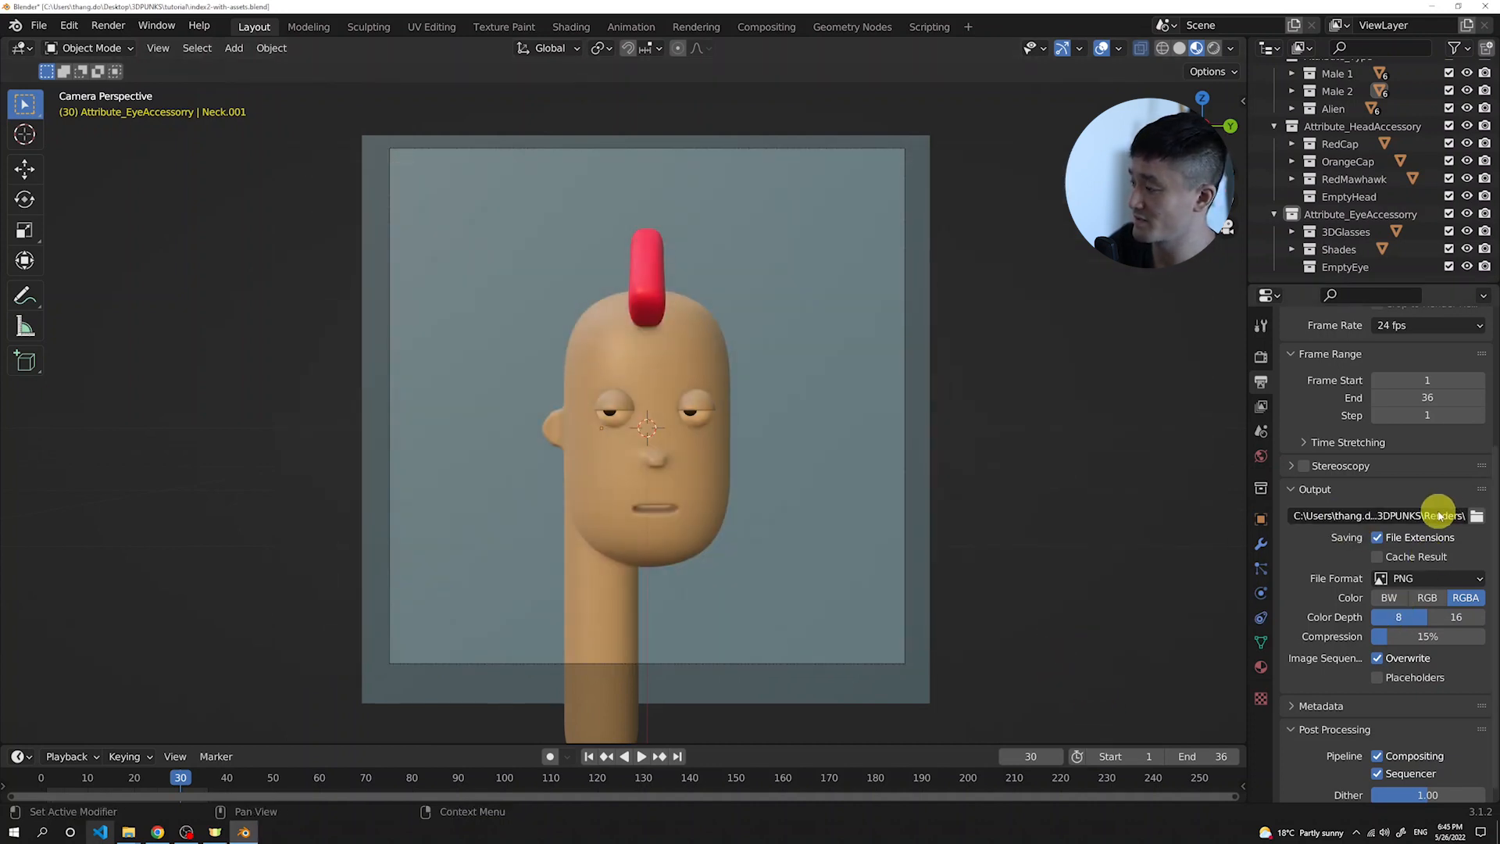
pyautogui.scroll(-1, 1440, 514)
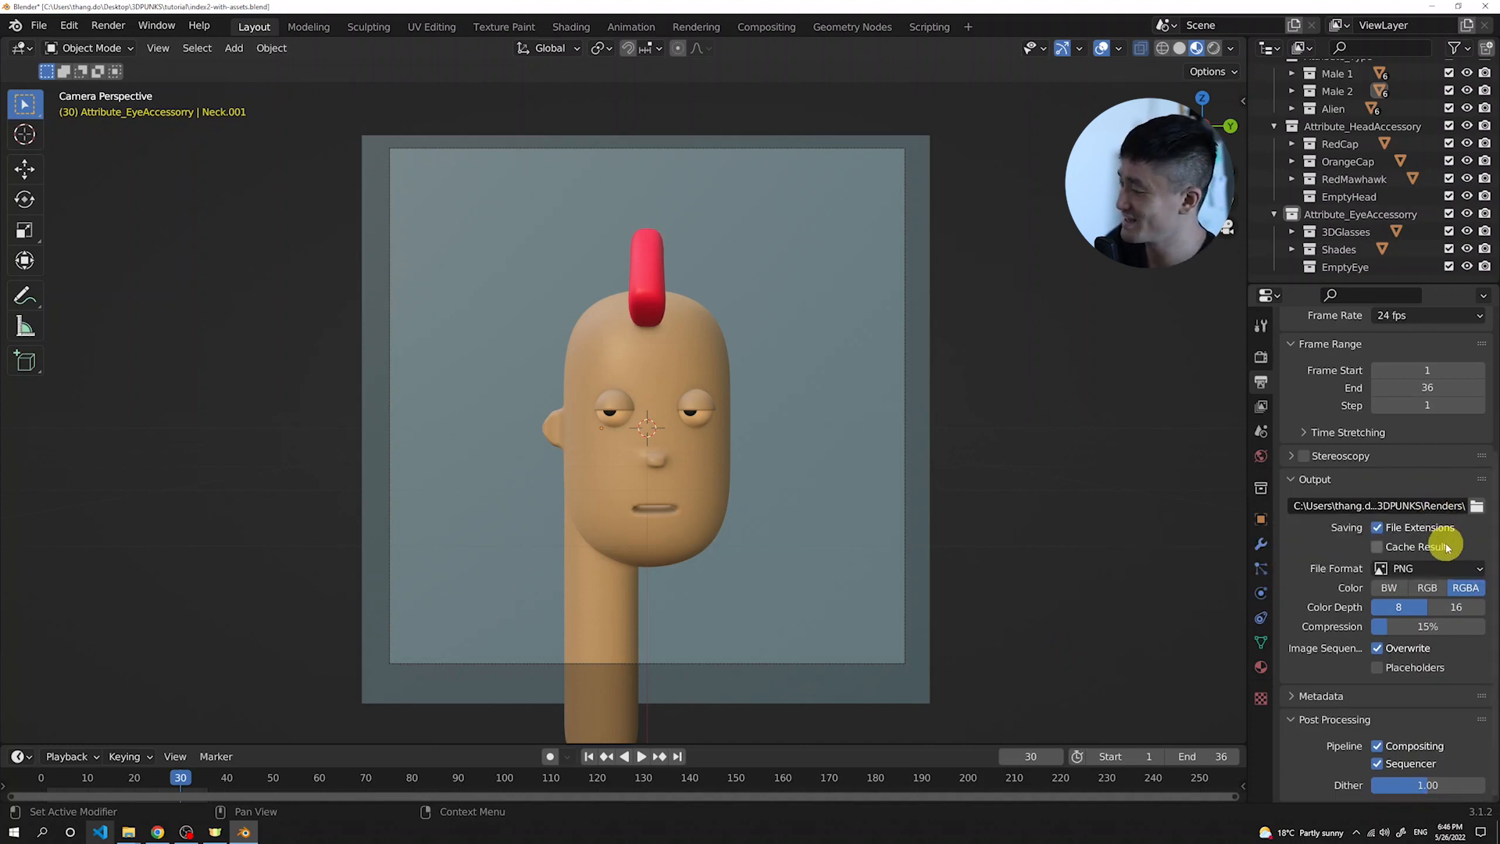
pyautogui.click(1424, 570)
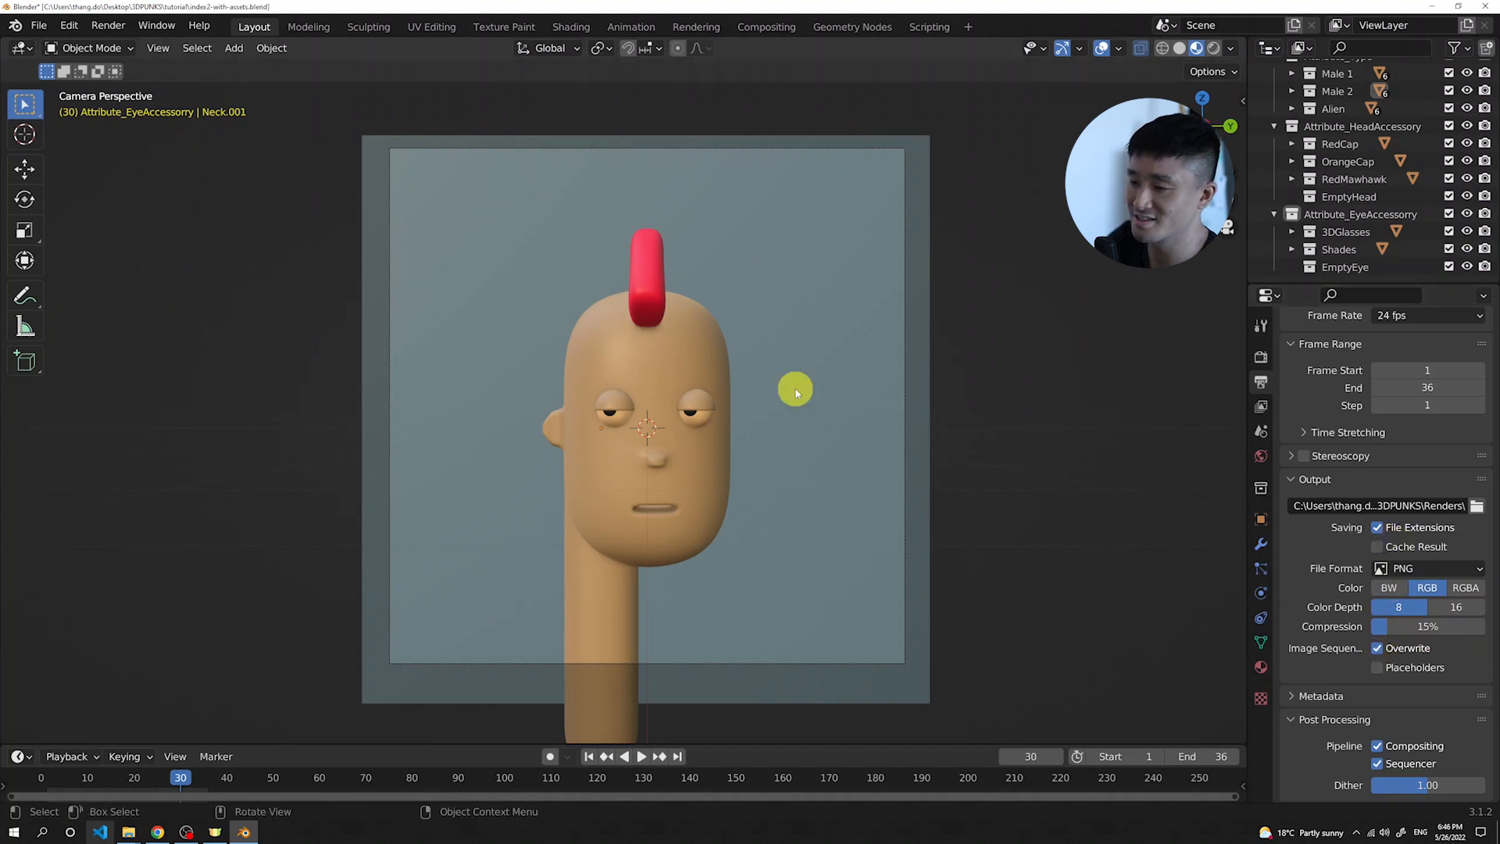
# Look up the Render Animation command and scrub the timeline from frame 2 to frame 27 to preview the character combinations
pyautogui.click(120, 27)
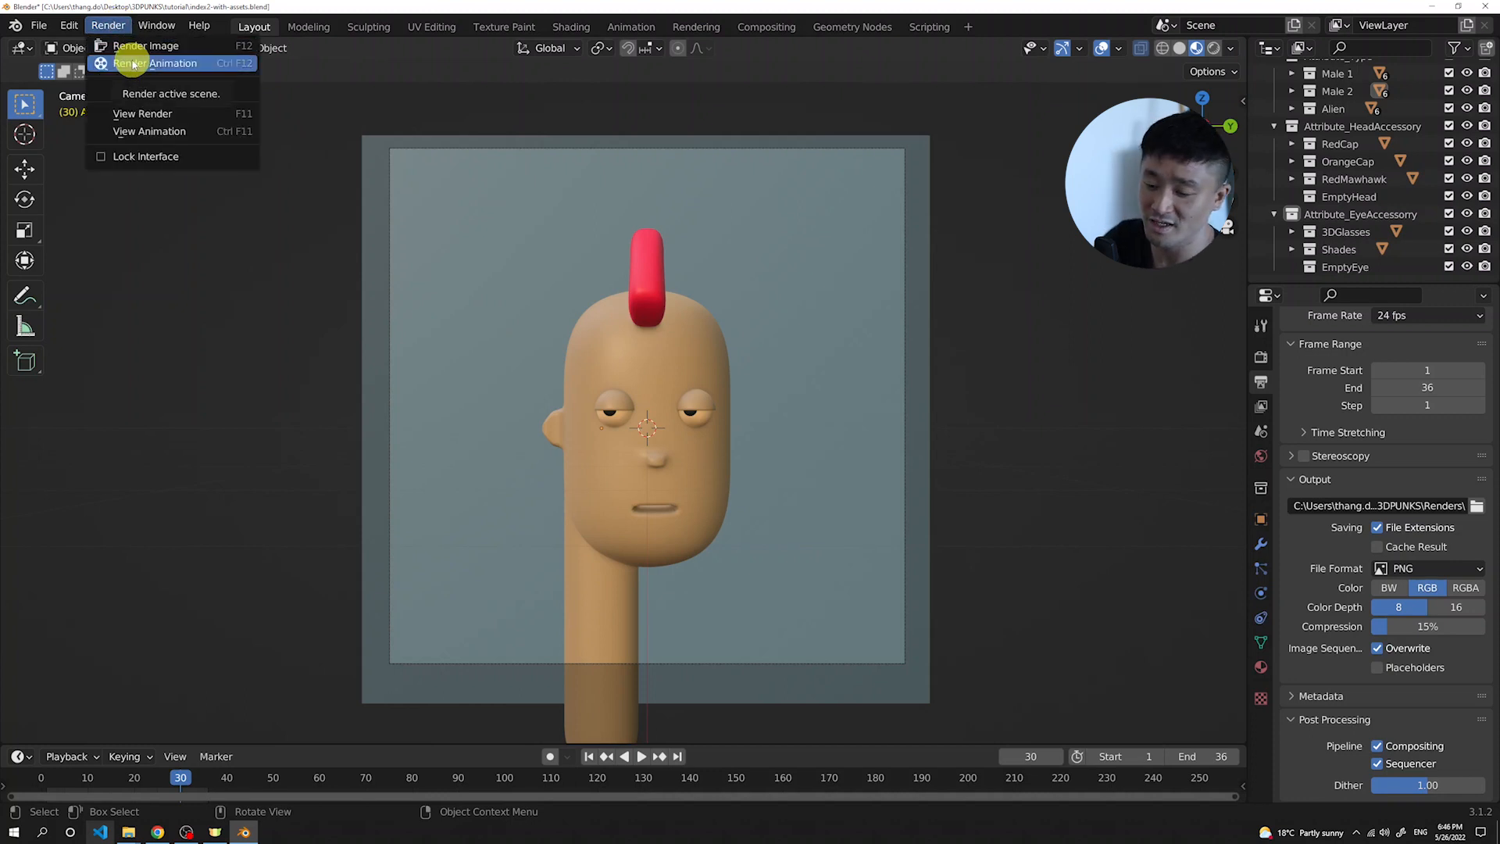
pyautogui.click(52, 780)
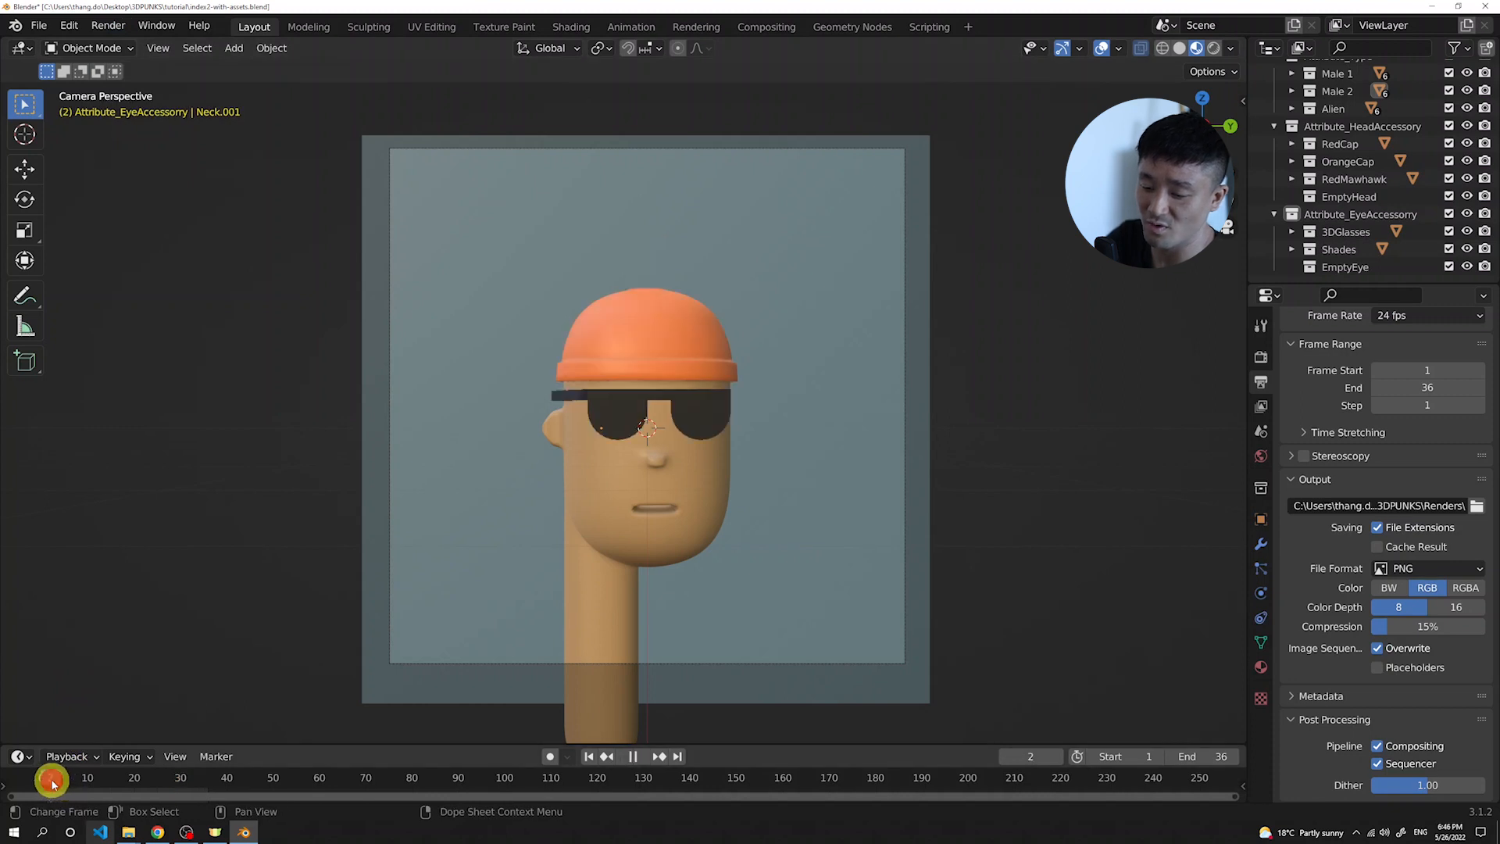
pyautogui.moveTo(52, 780); pyautogui.dragTo(166, 781)
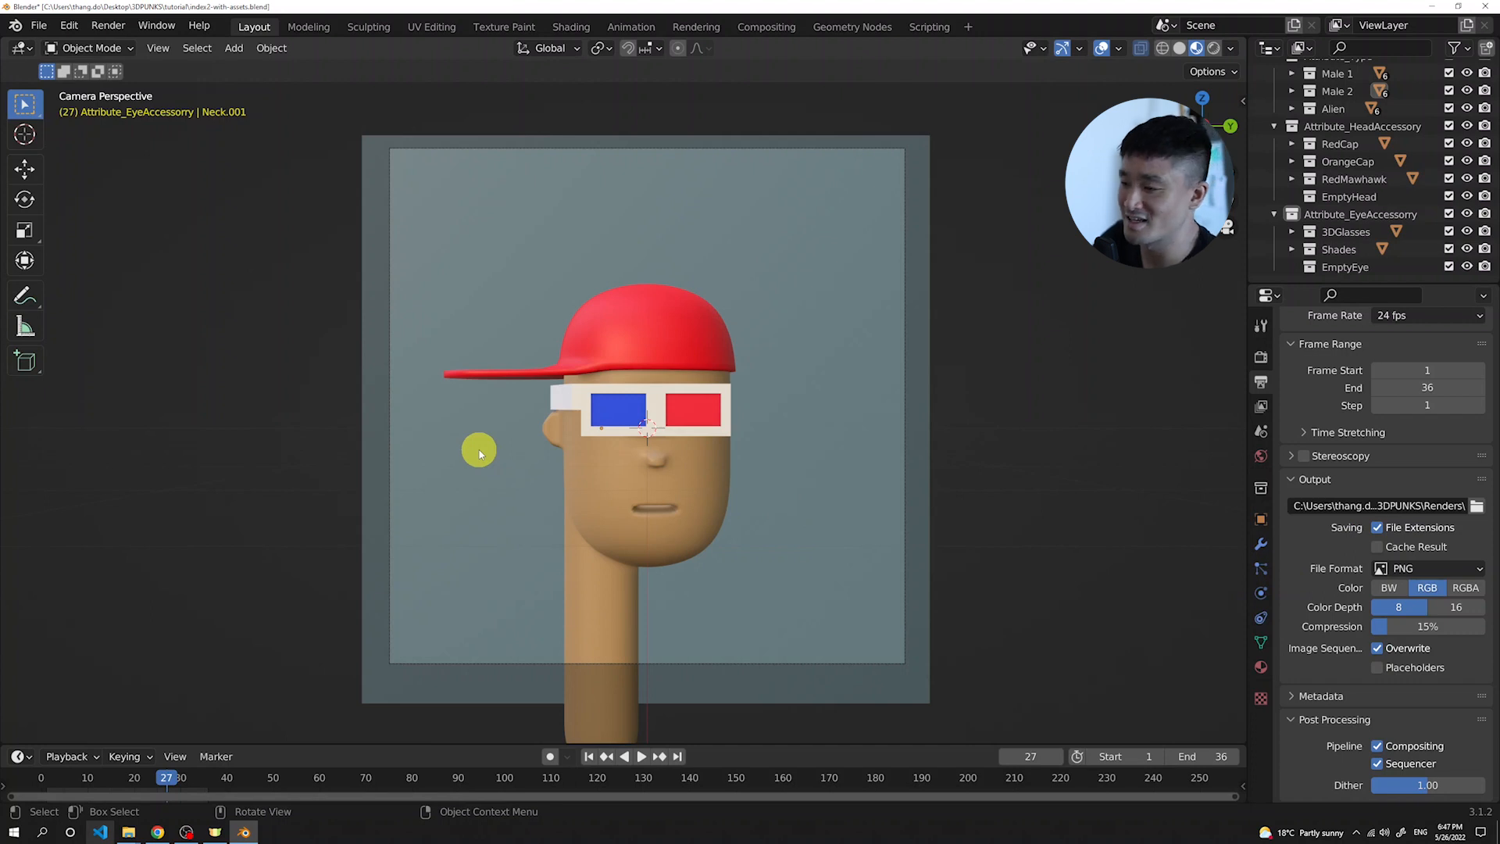
pyautogui.scroll(1, 478, 453)
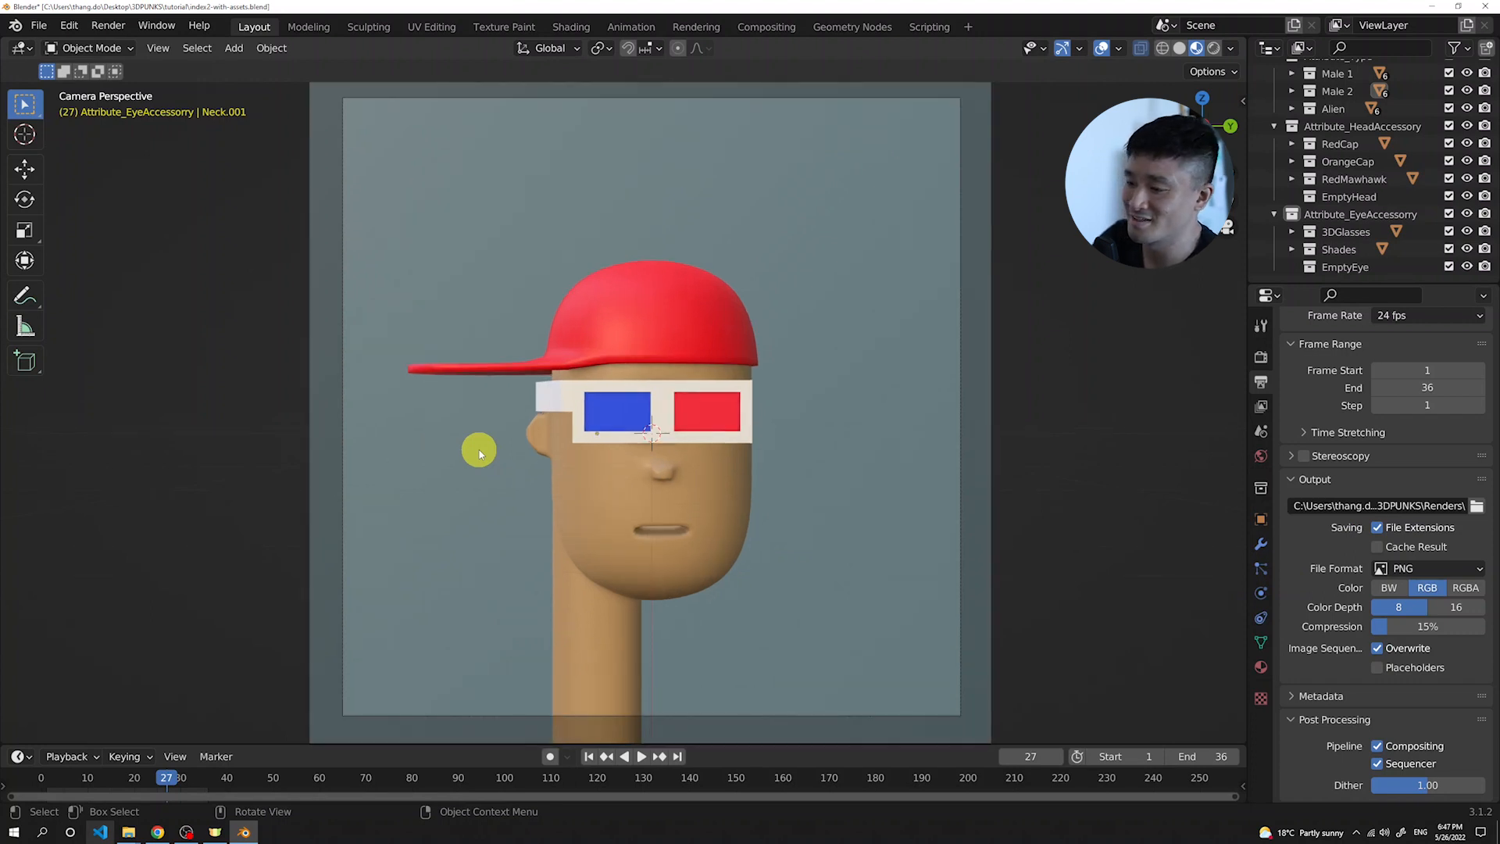